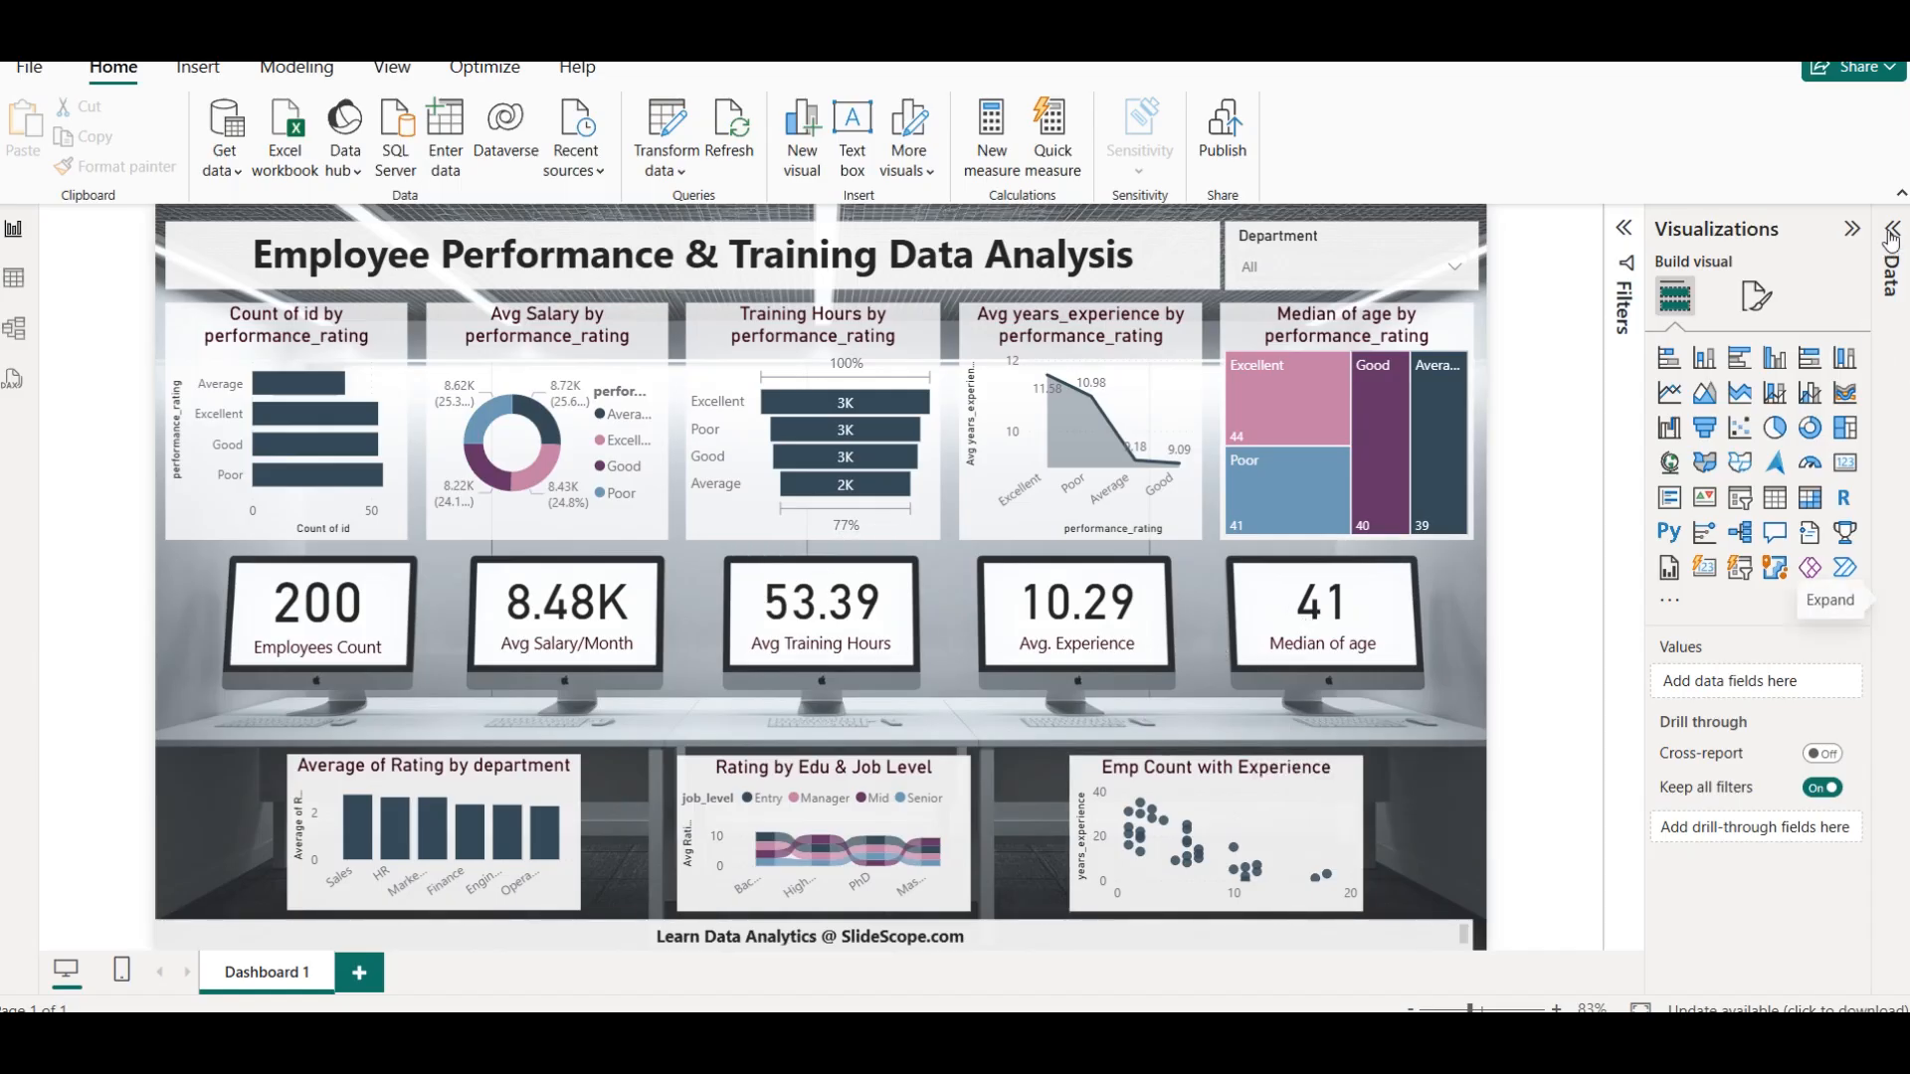
Inspect the emp_per table's fields and the Rating column's SWITCH formula in the table data, and return to the report
click(1893, 228)
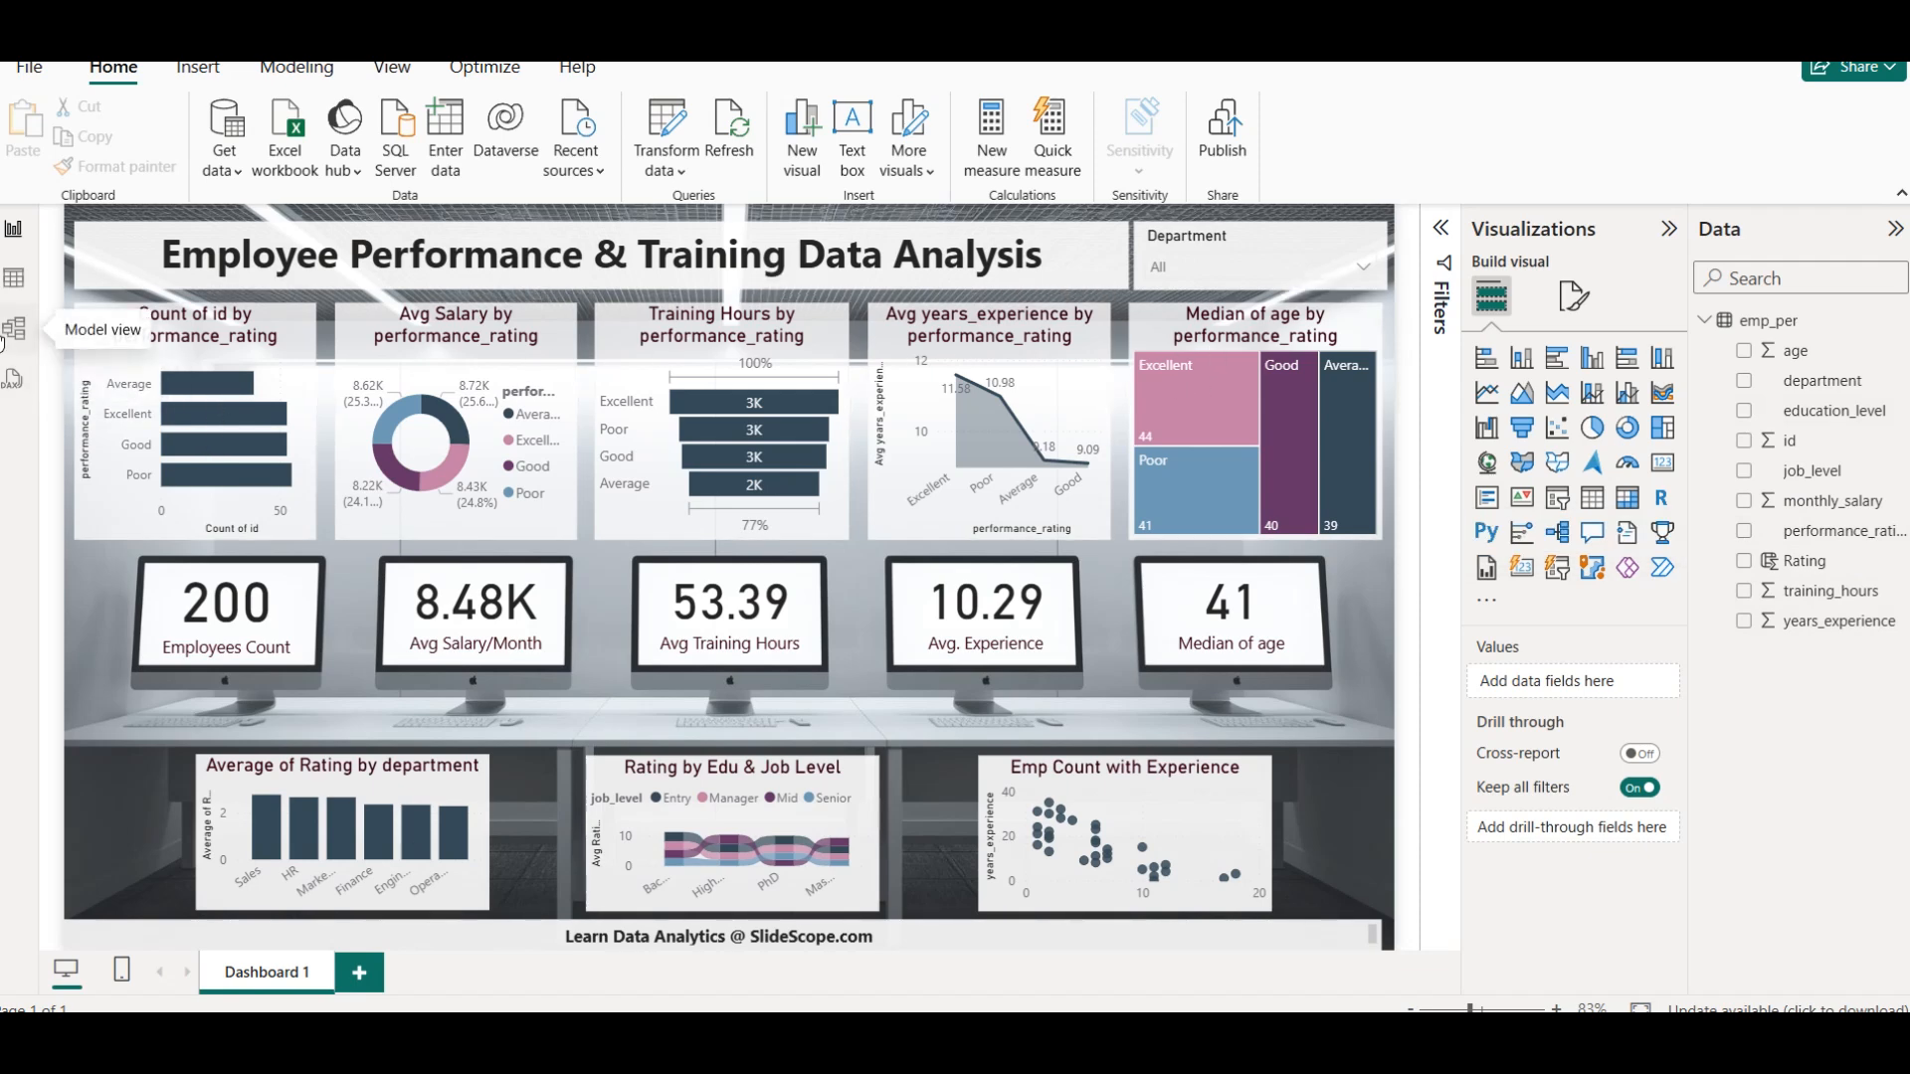
click(14, 279)
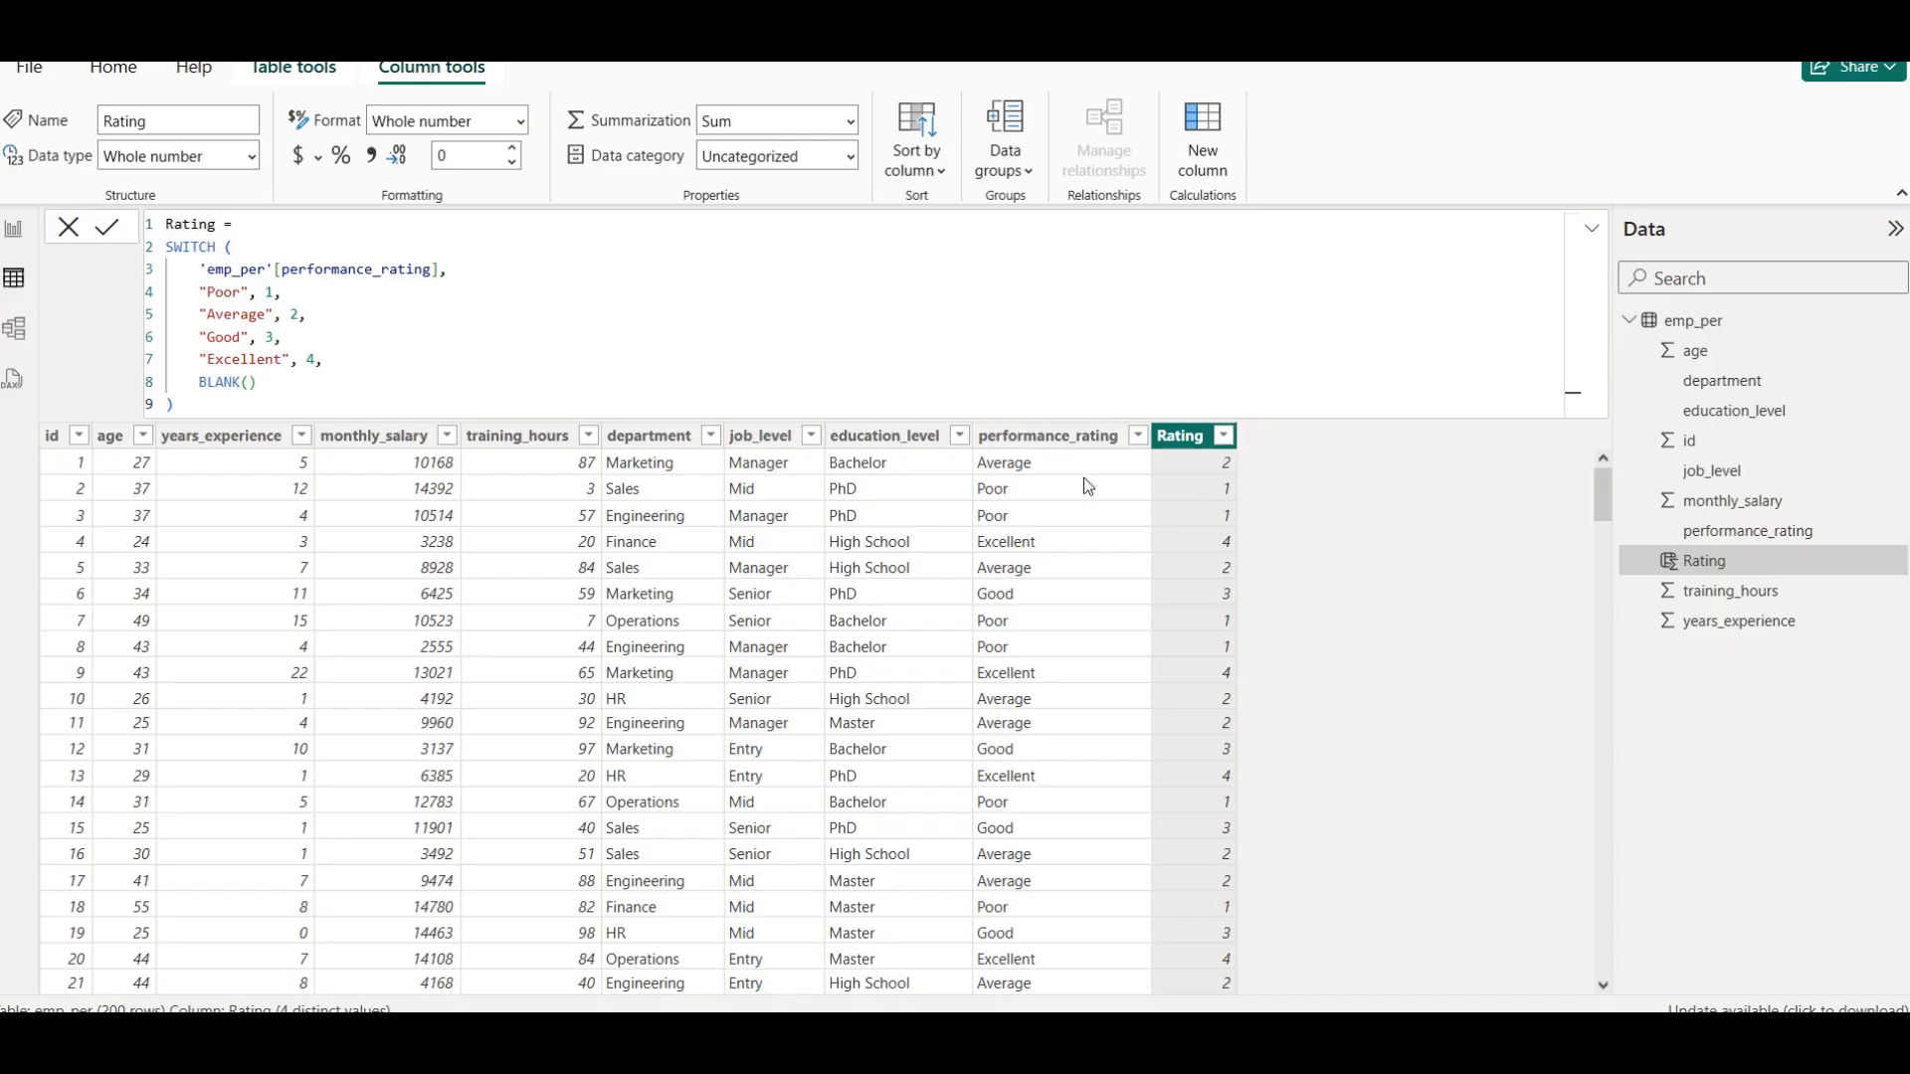
click(22, 229)
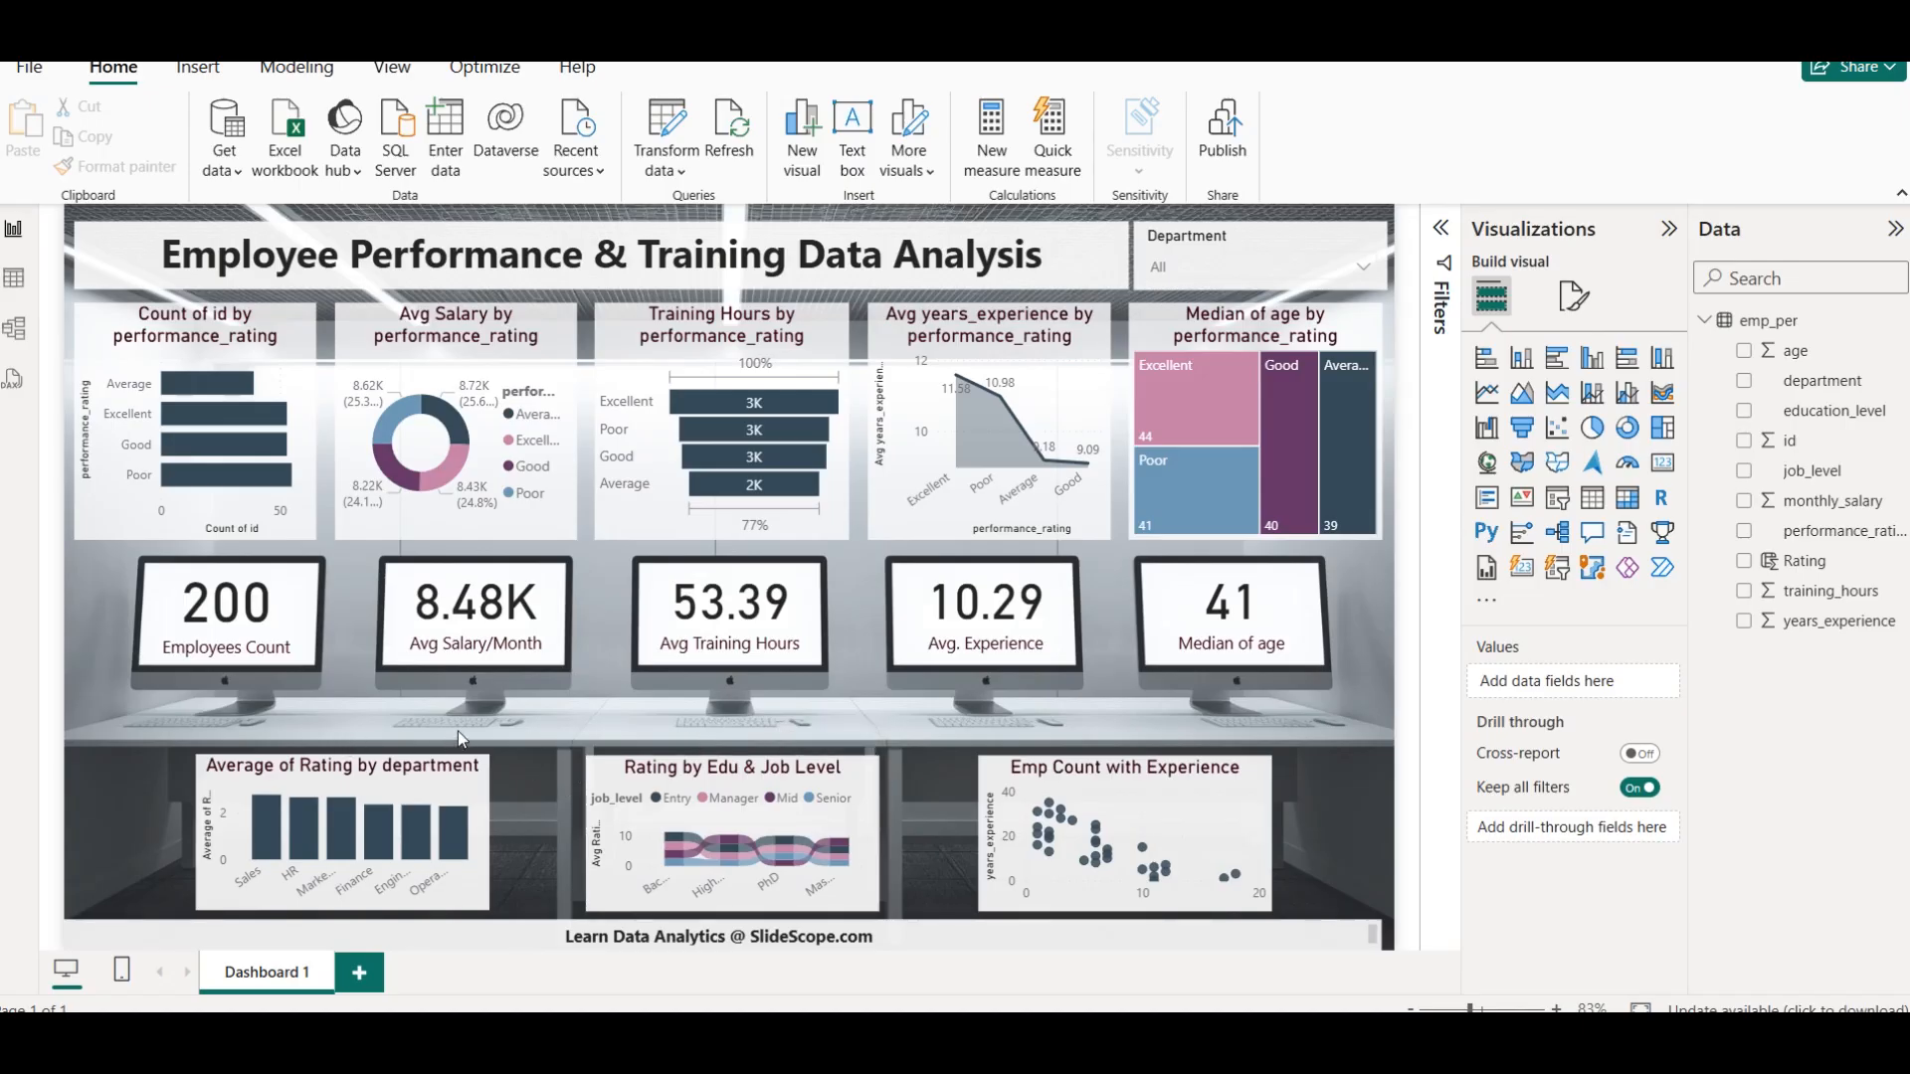
View the Rating by Edu & Job Level chart in focus mode and return to the dashboard
mouse_move(333, 786)
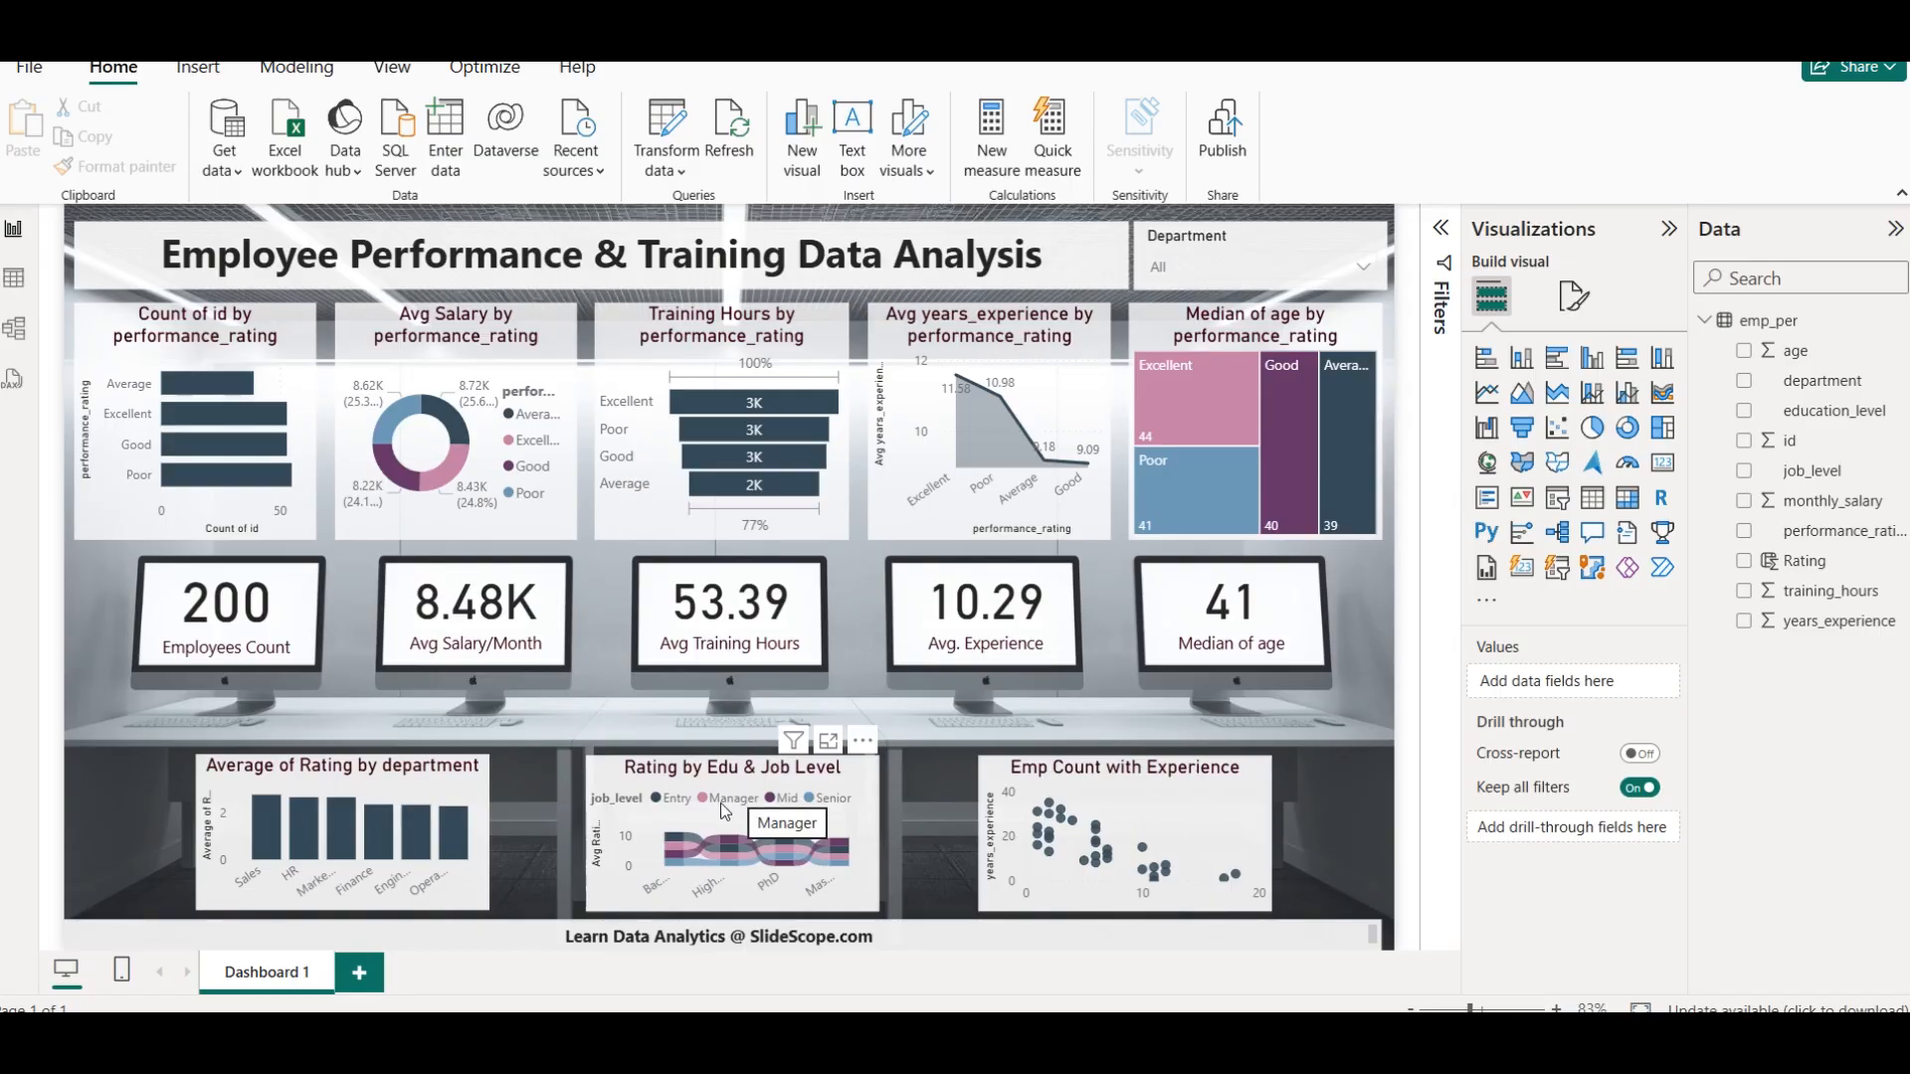
click(828, 741)
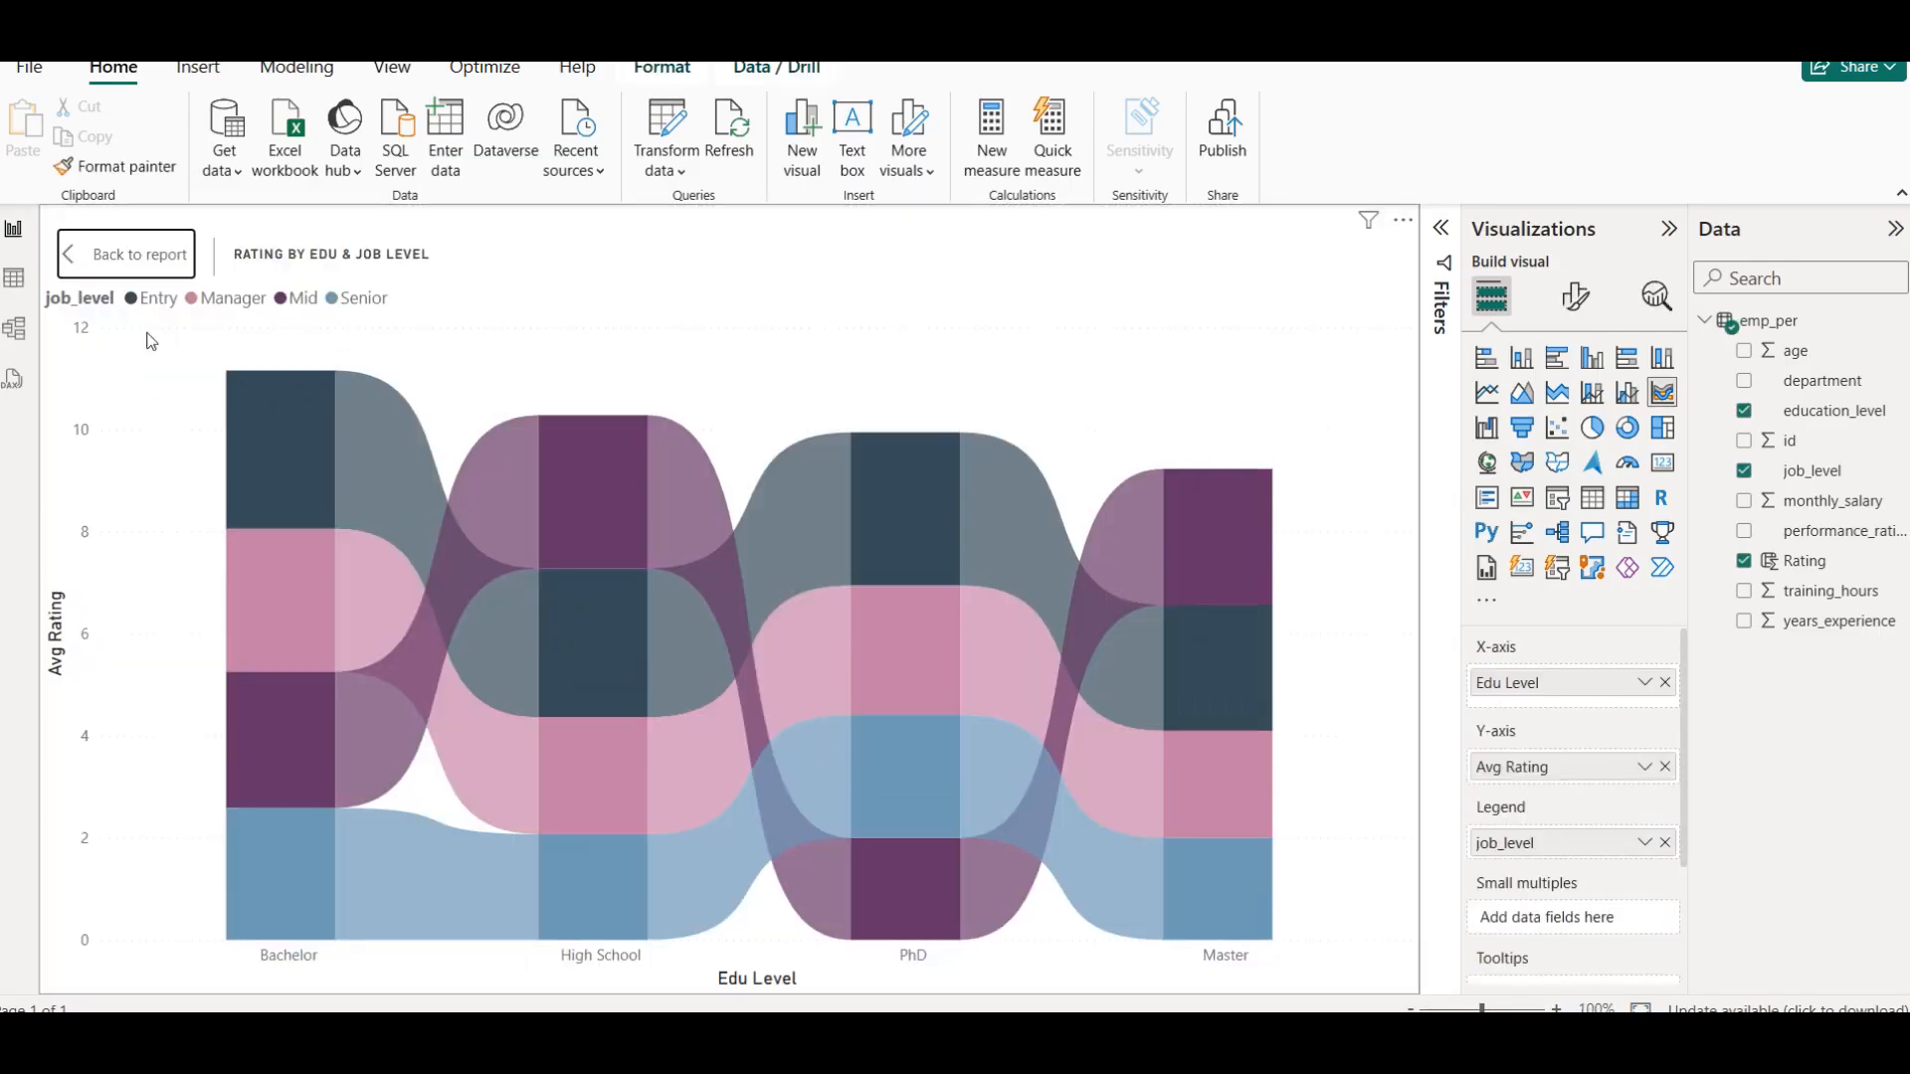
click(140, 254)
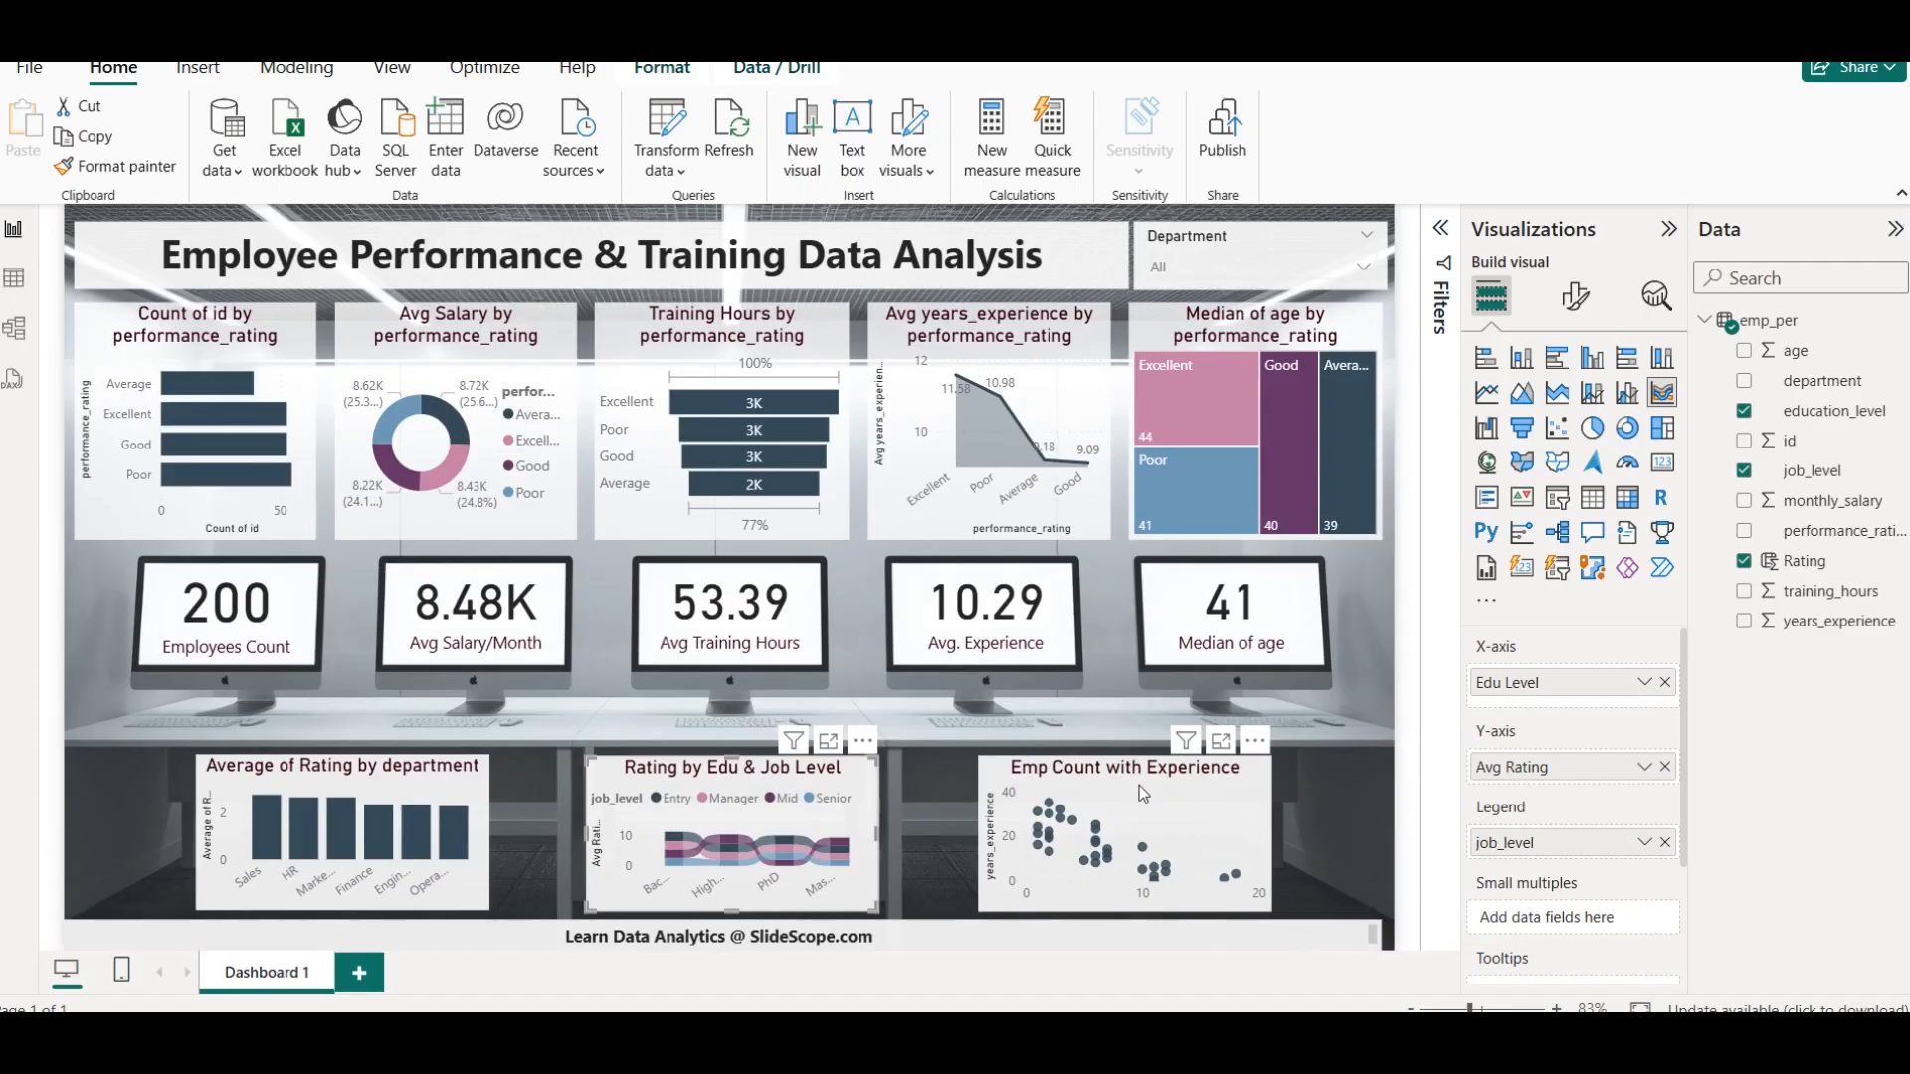
Enlarge the Emp Count with Experience scatter chart, turn on its trend line, and return to the dashboard
click(1221, 742)
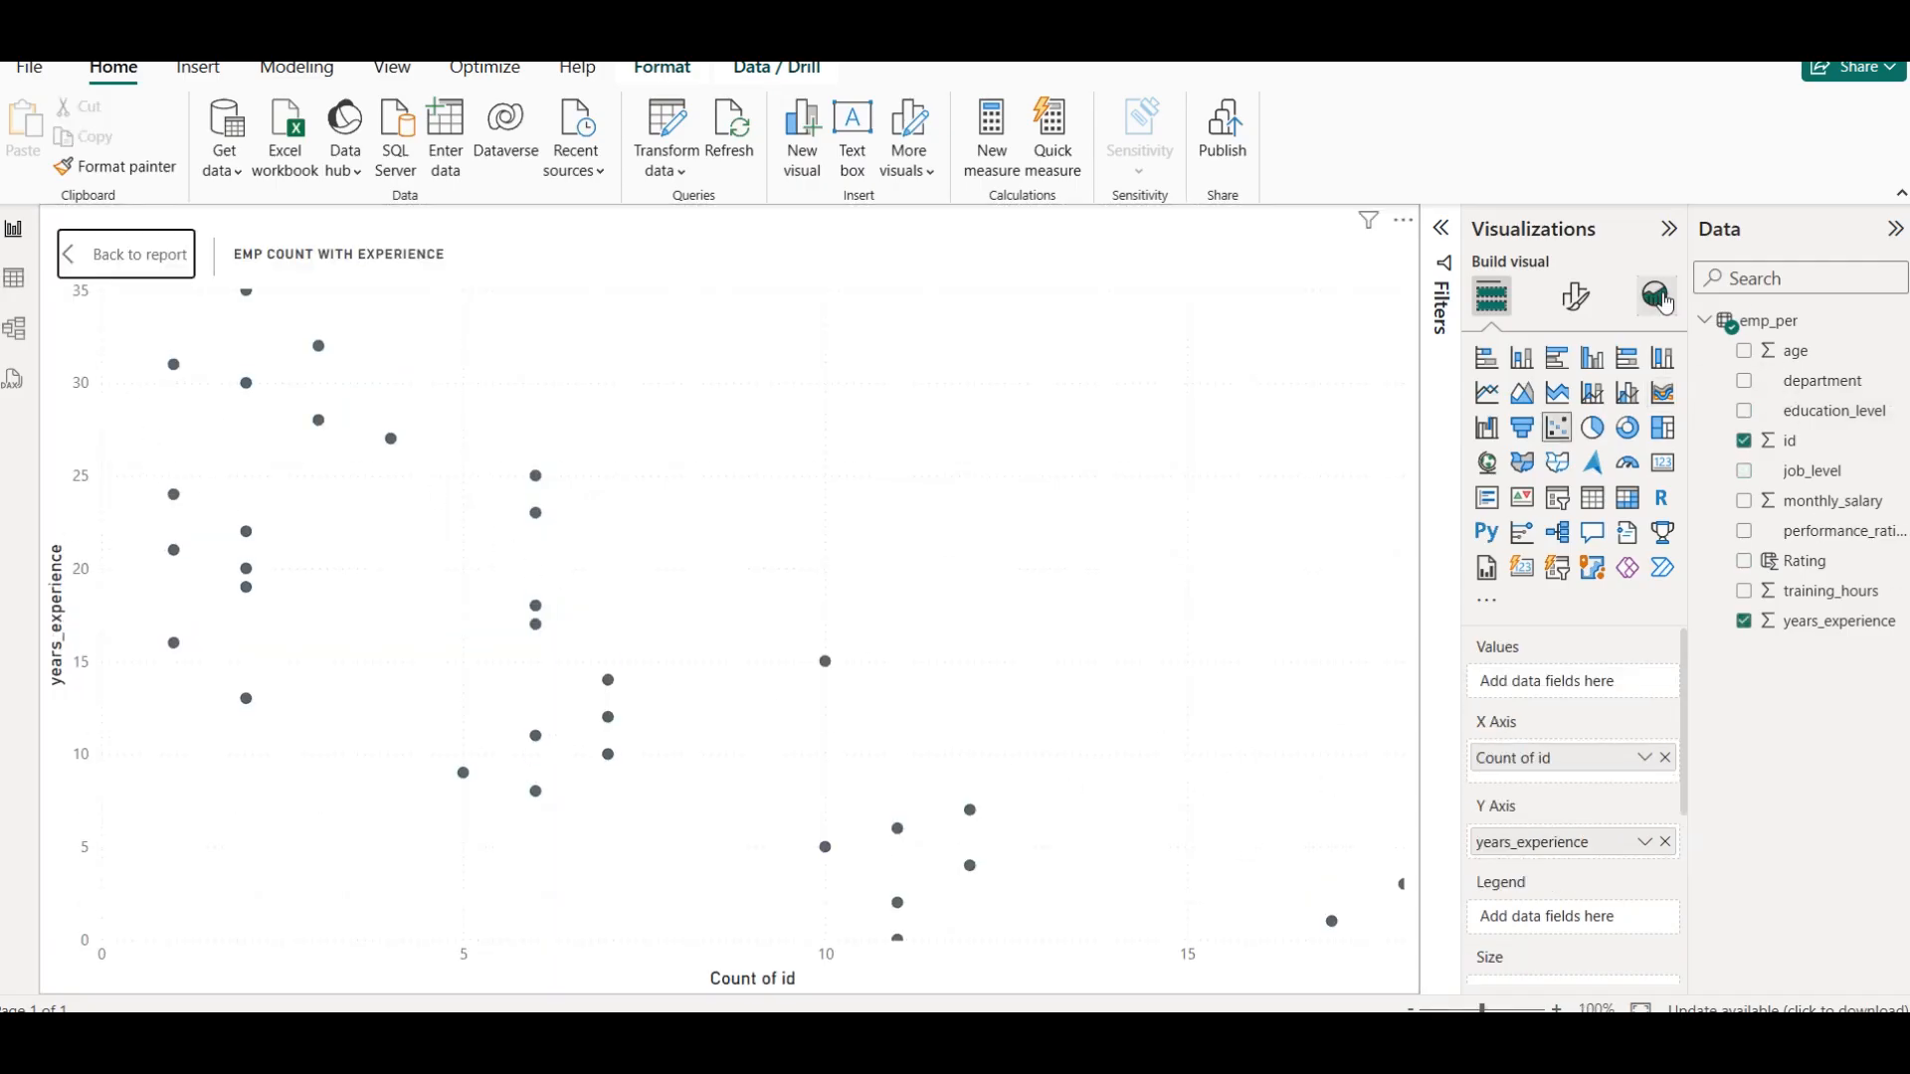
click(1656, 298)
click(1657, 416)
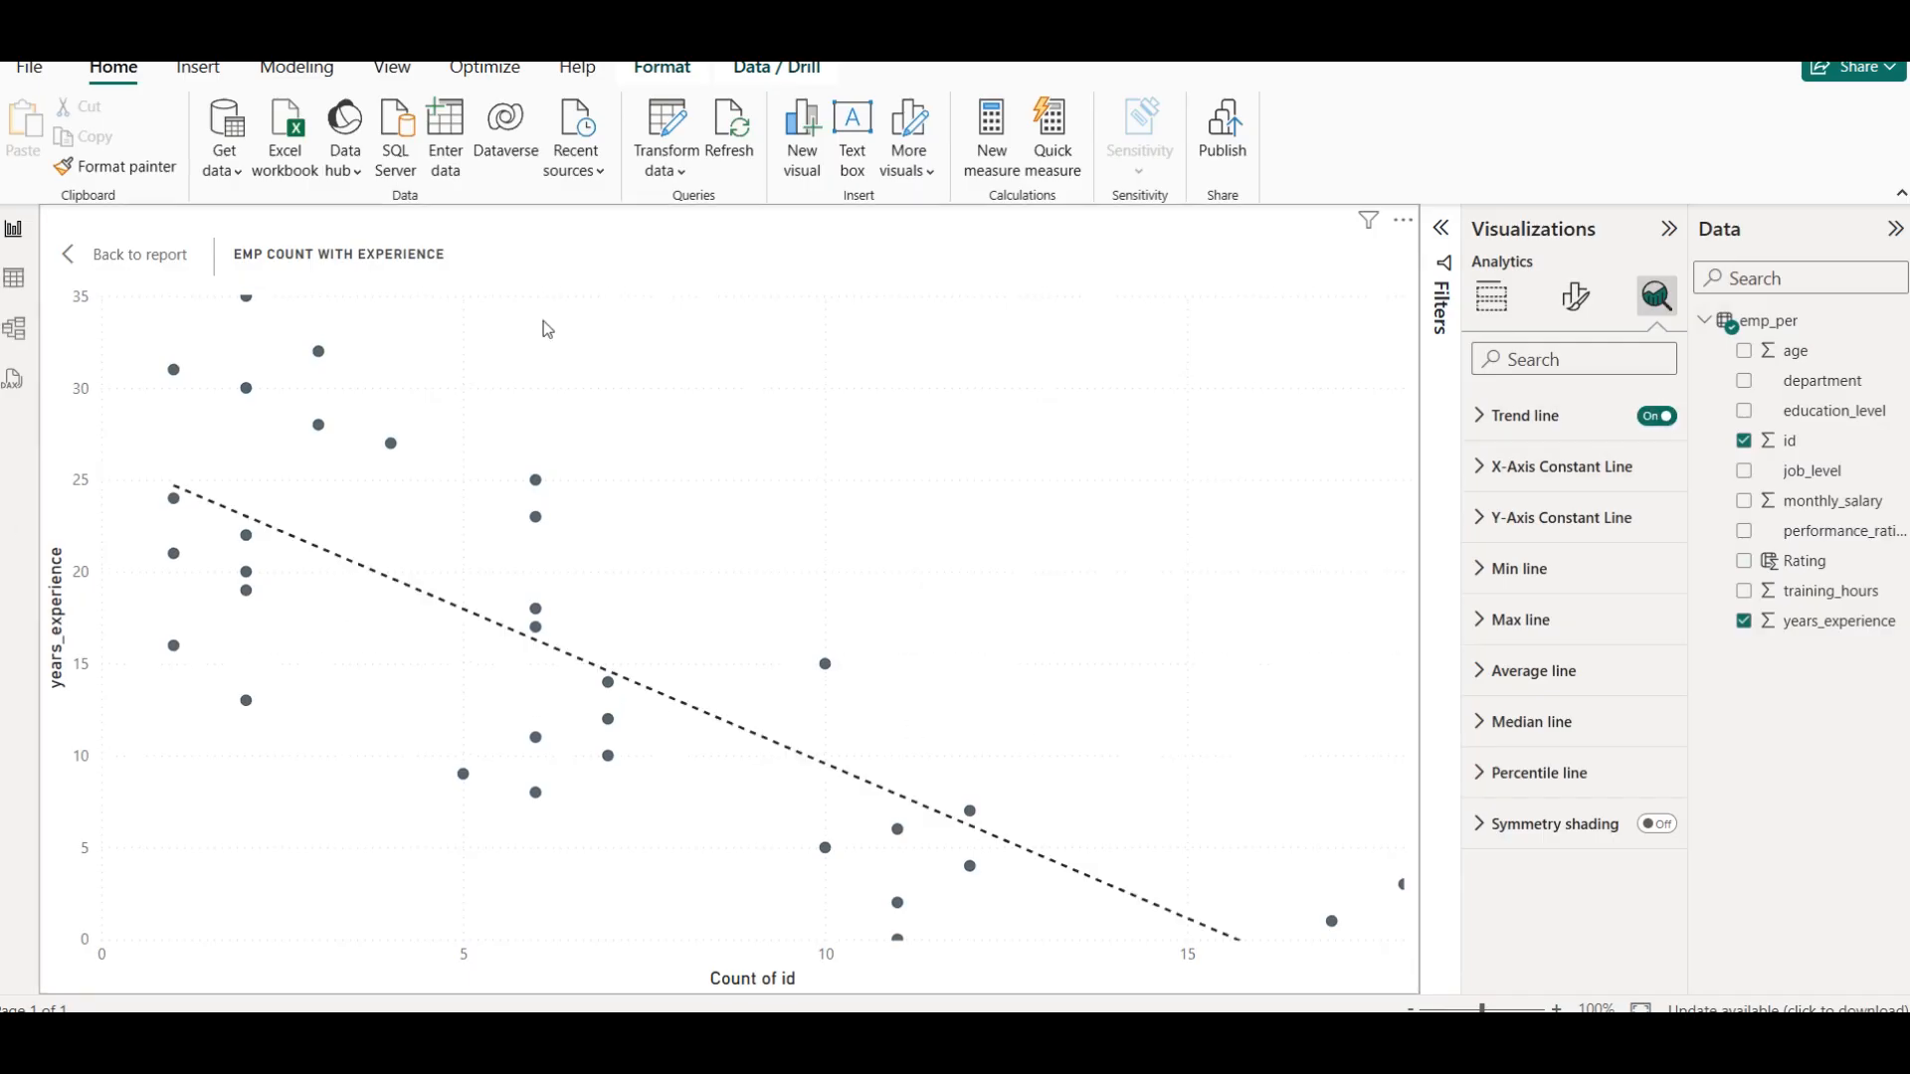
click(139, 255)
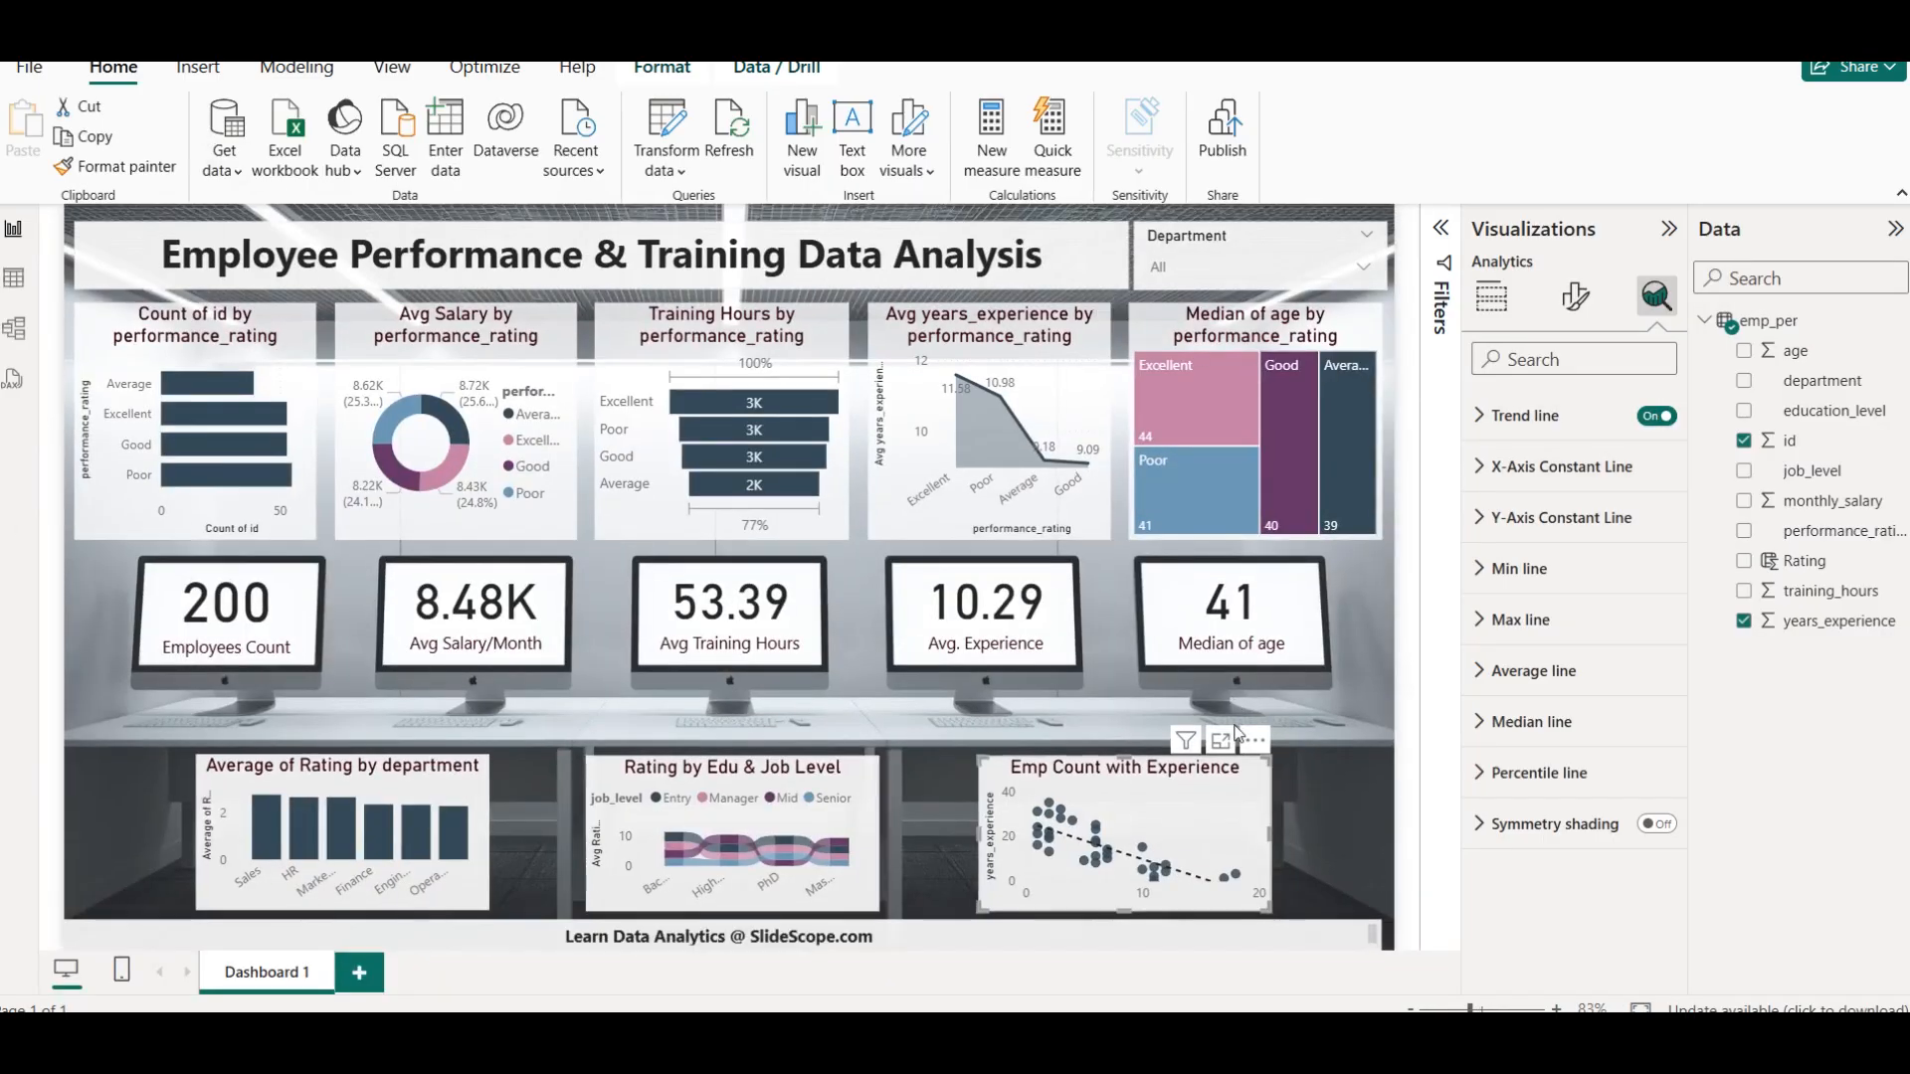
click(1335, 742)
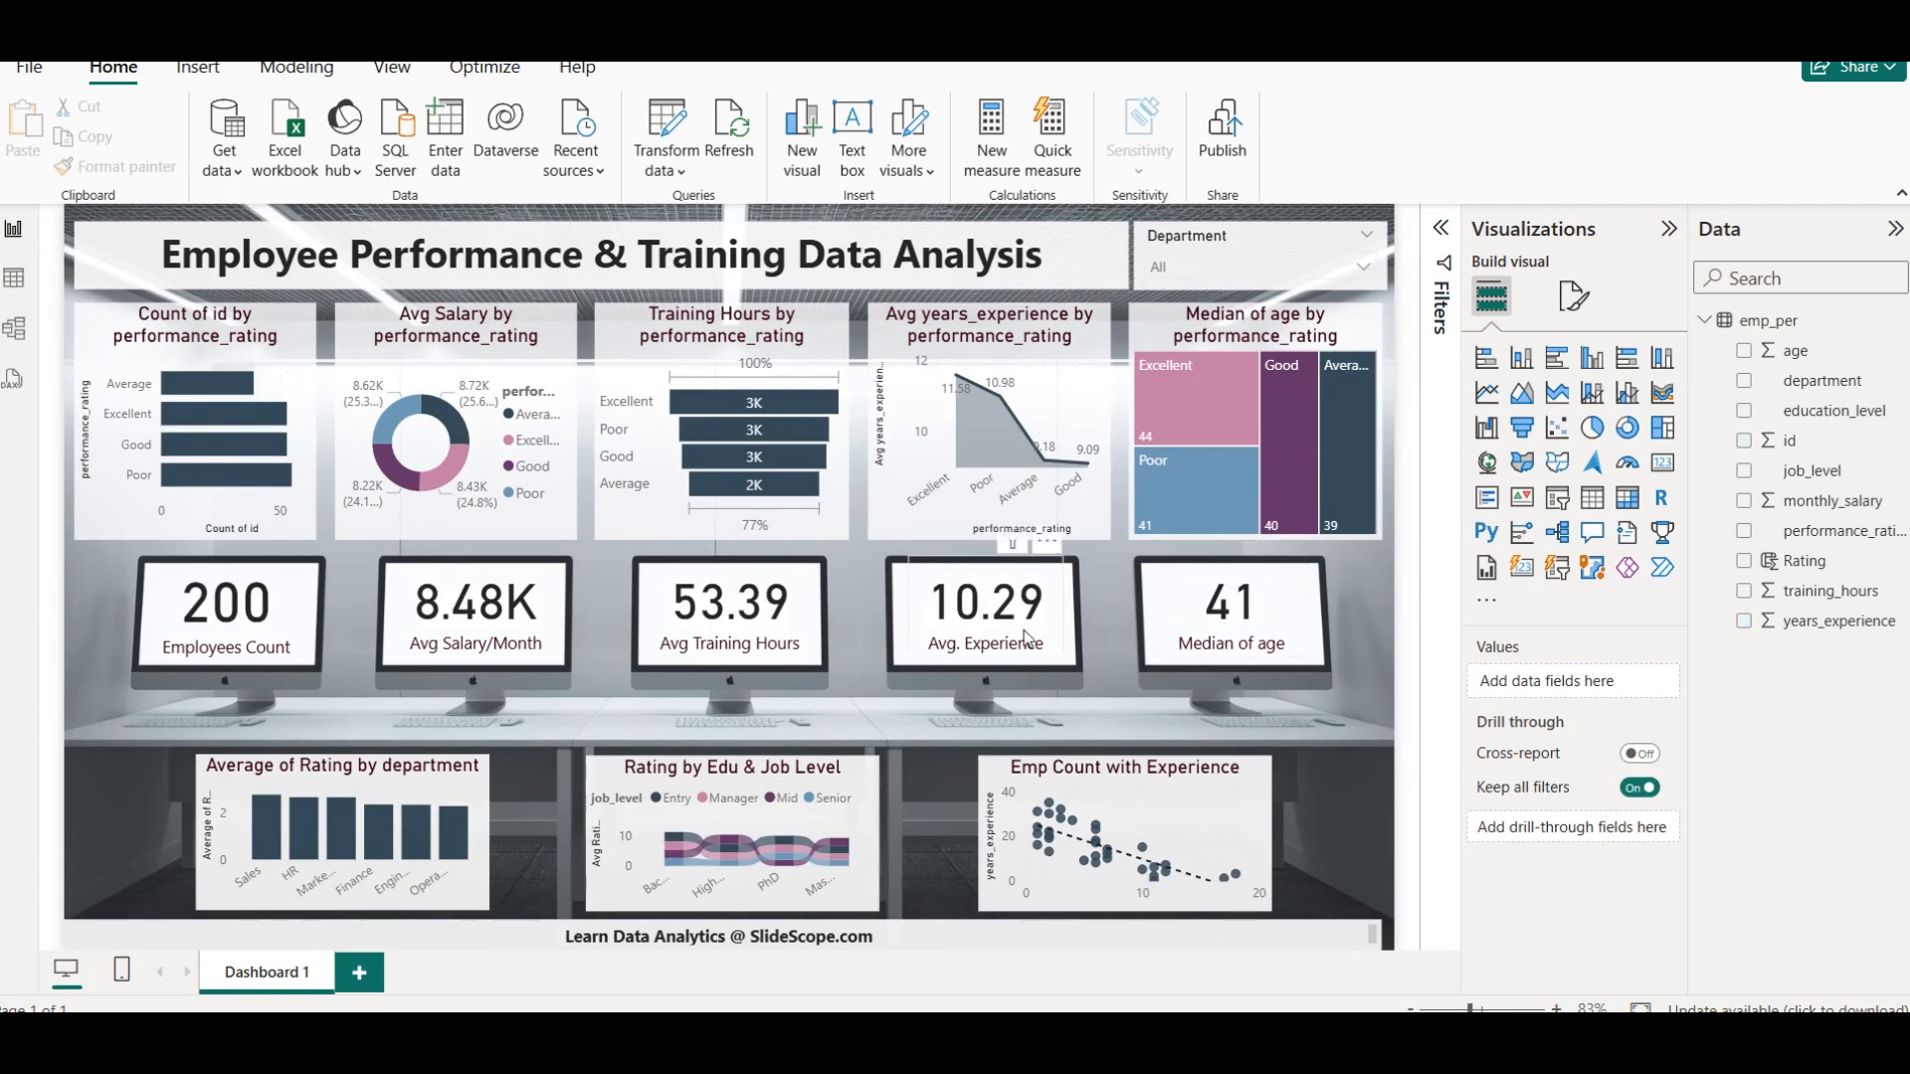
Try out the Department slicer by picking an entry from its list
click(1239, 266)
click(1249, 351)
click(1249, 350)
click(1370, 689)
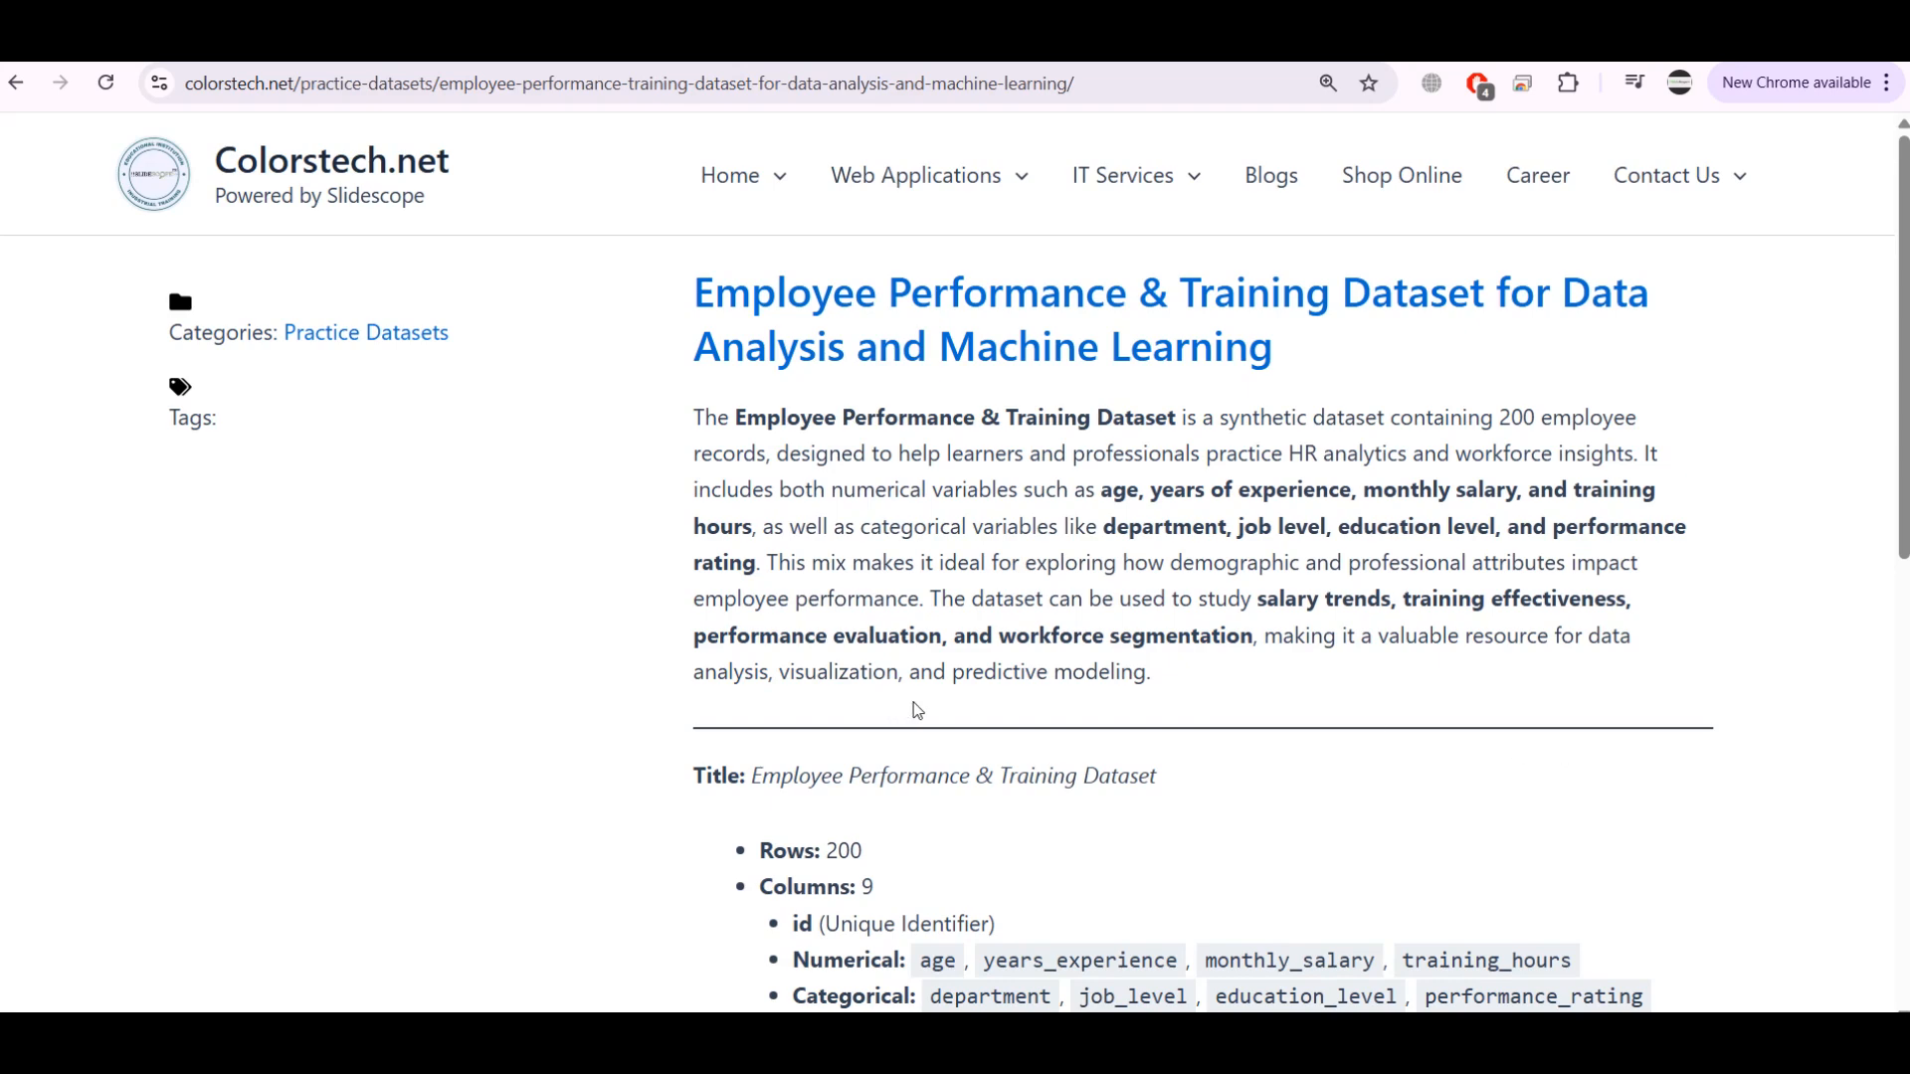
Read through the employee dataset's description, column list and purpose on the Colorstech.net page
scroll(1080, 681, down, 2)
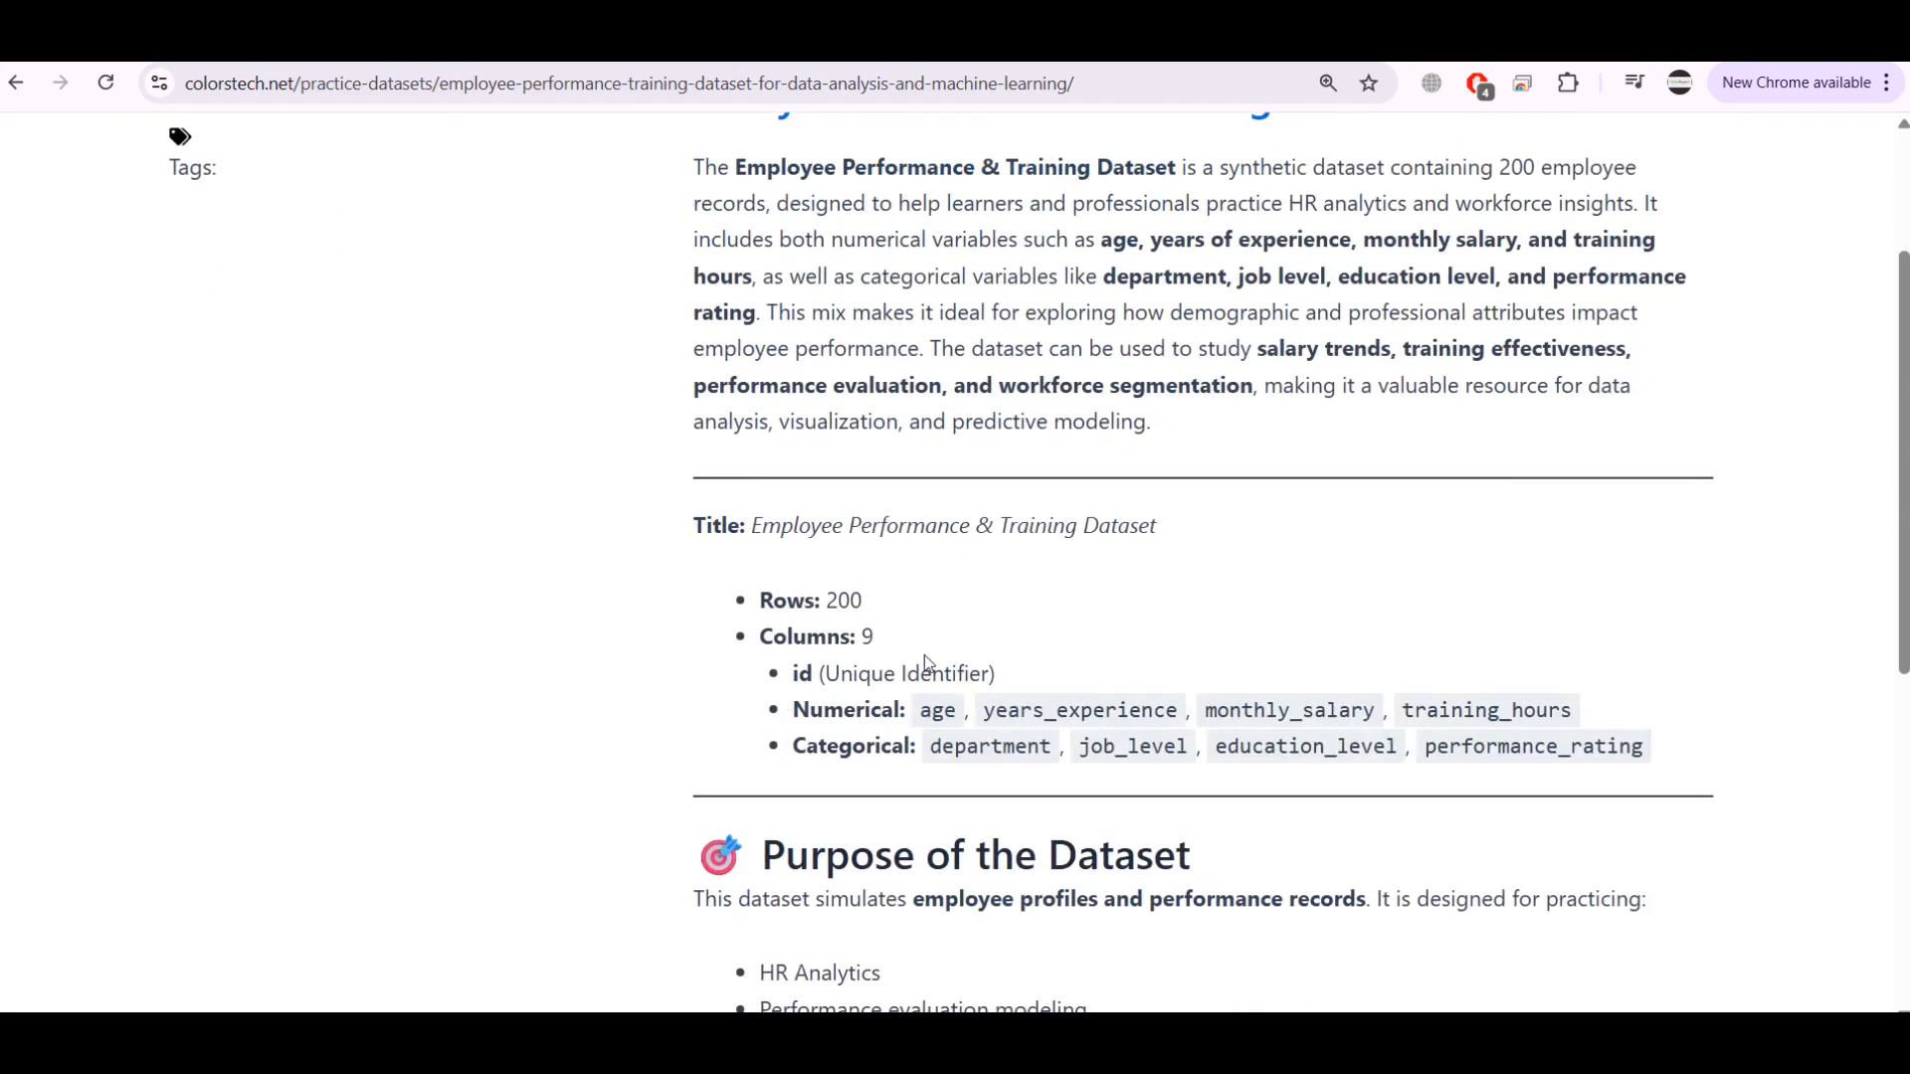
scroll(1074, 637, down, 2)
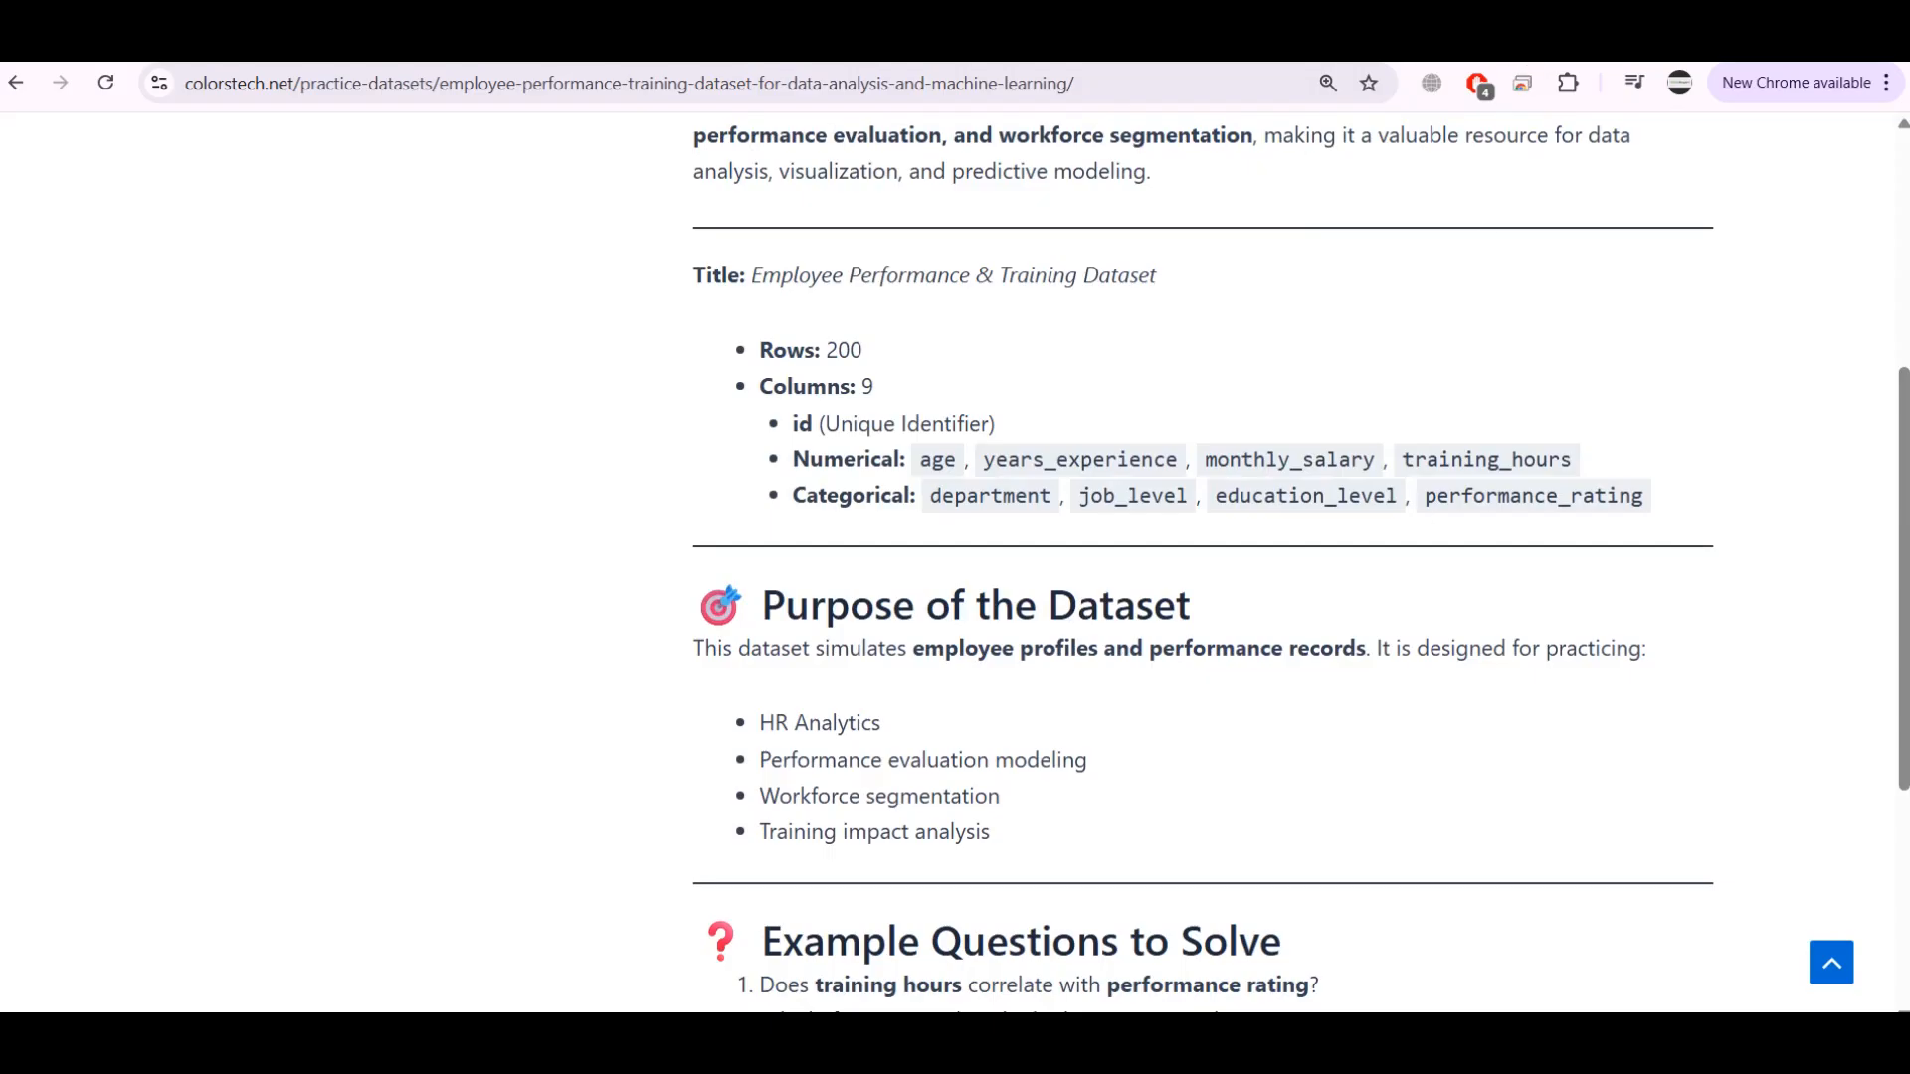
click(890, 906)
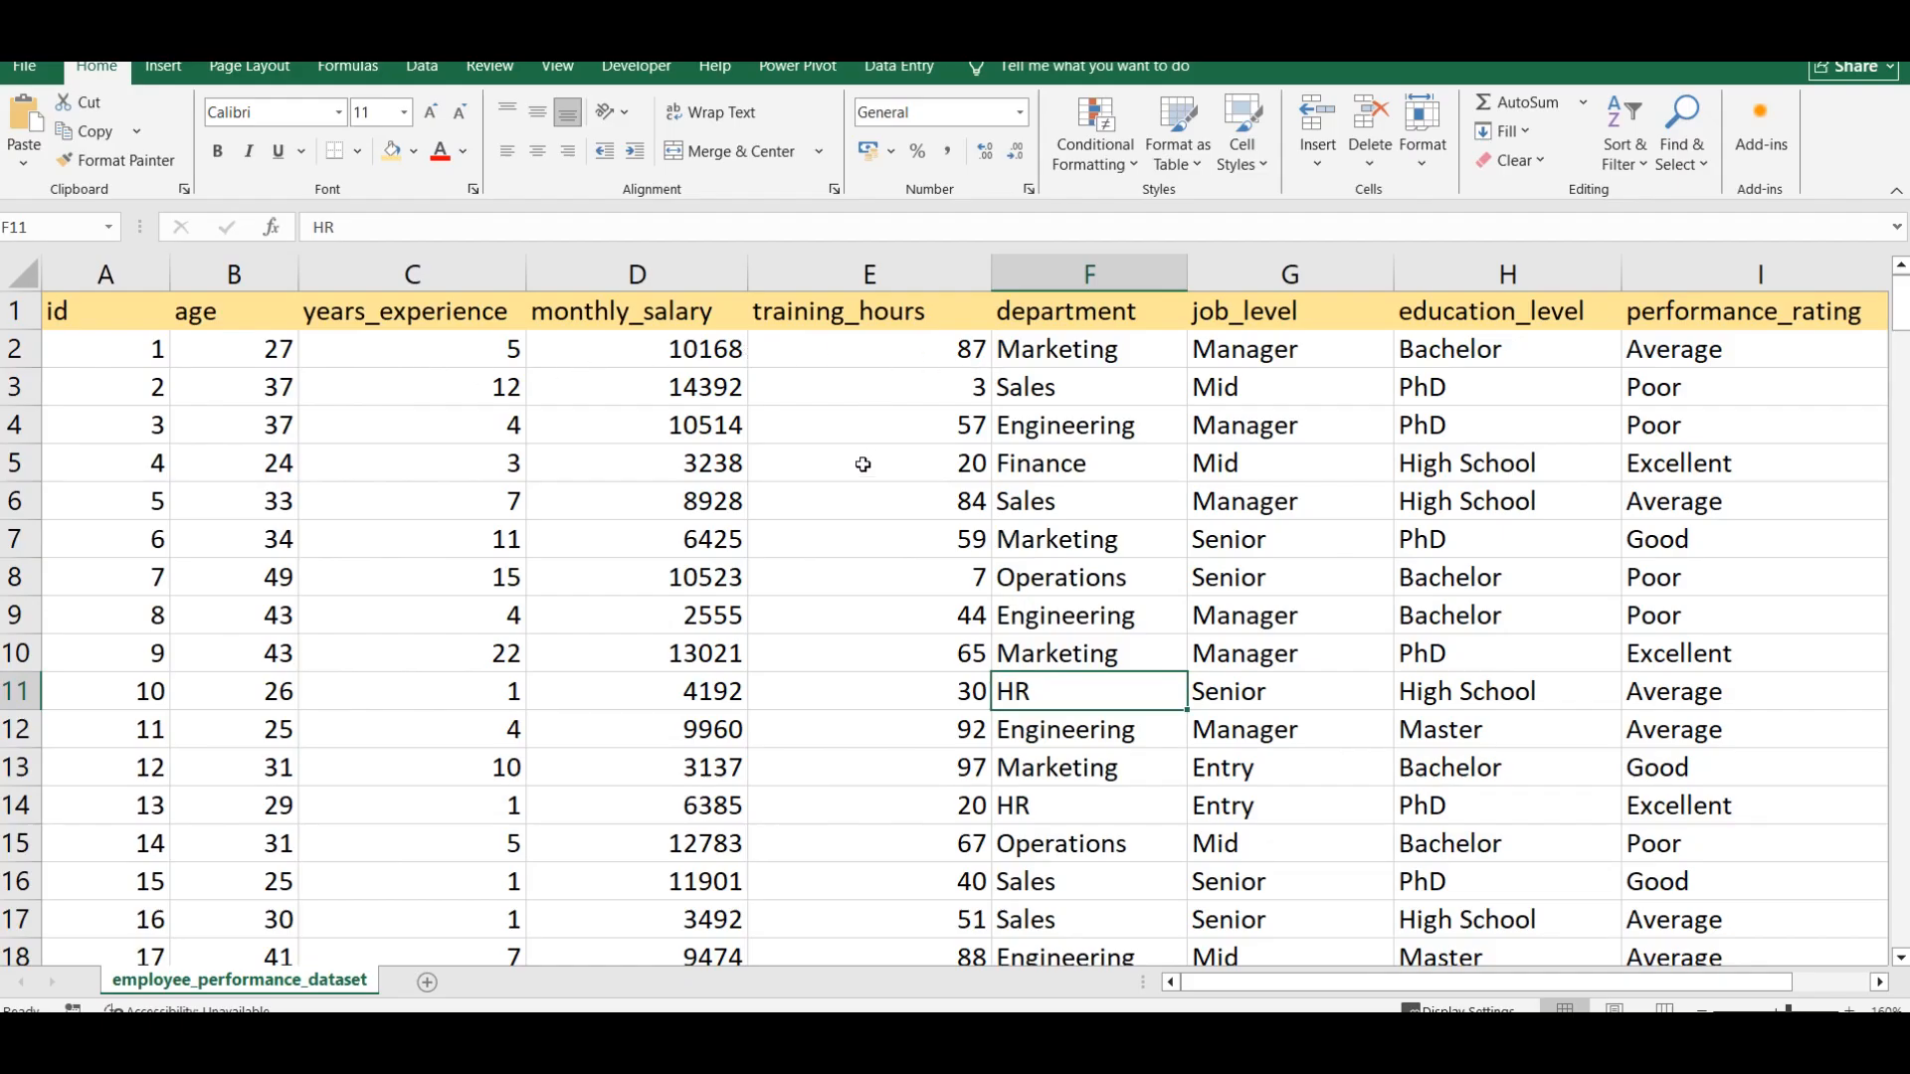
Look through the rows and columns of the employee_performance_dataset sheet
scroll(638, 696, down, 7)
scroll(630, 702, up, 3)
scroll(630, 702, up, 4)
drag(1487, 982, 1564, 982)
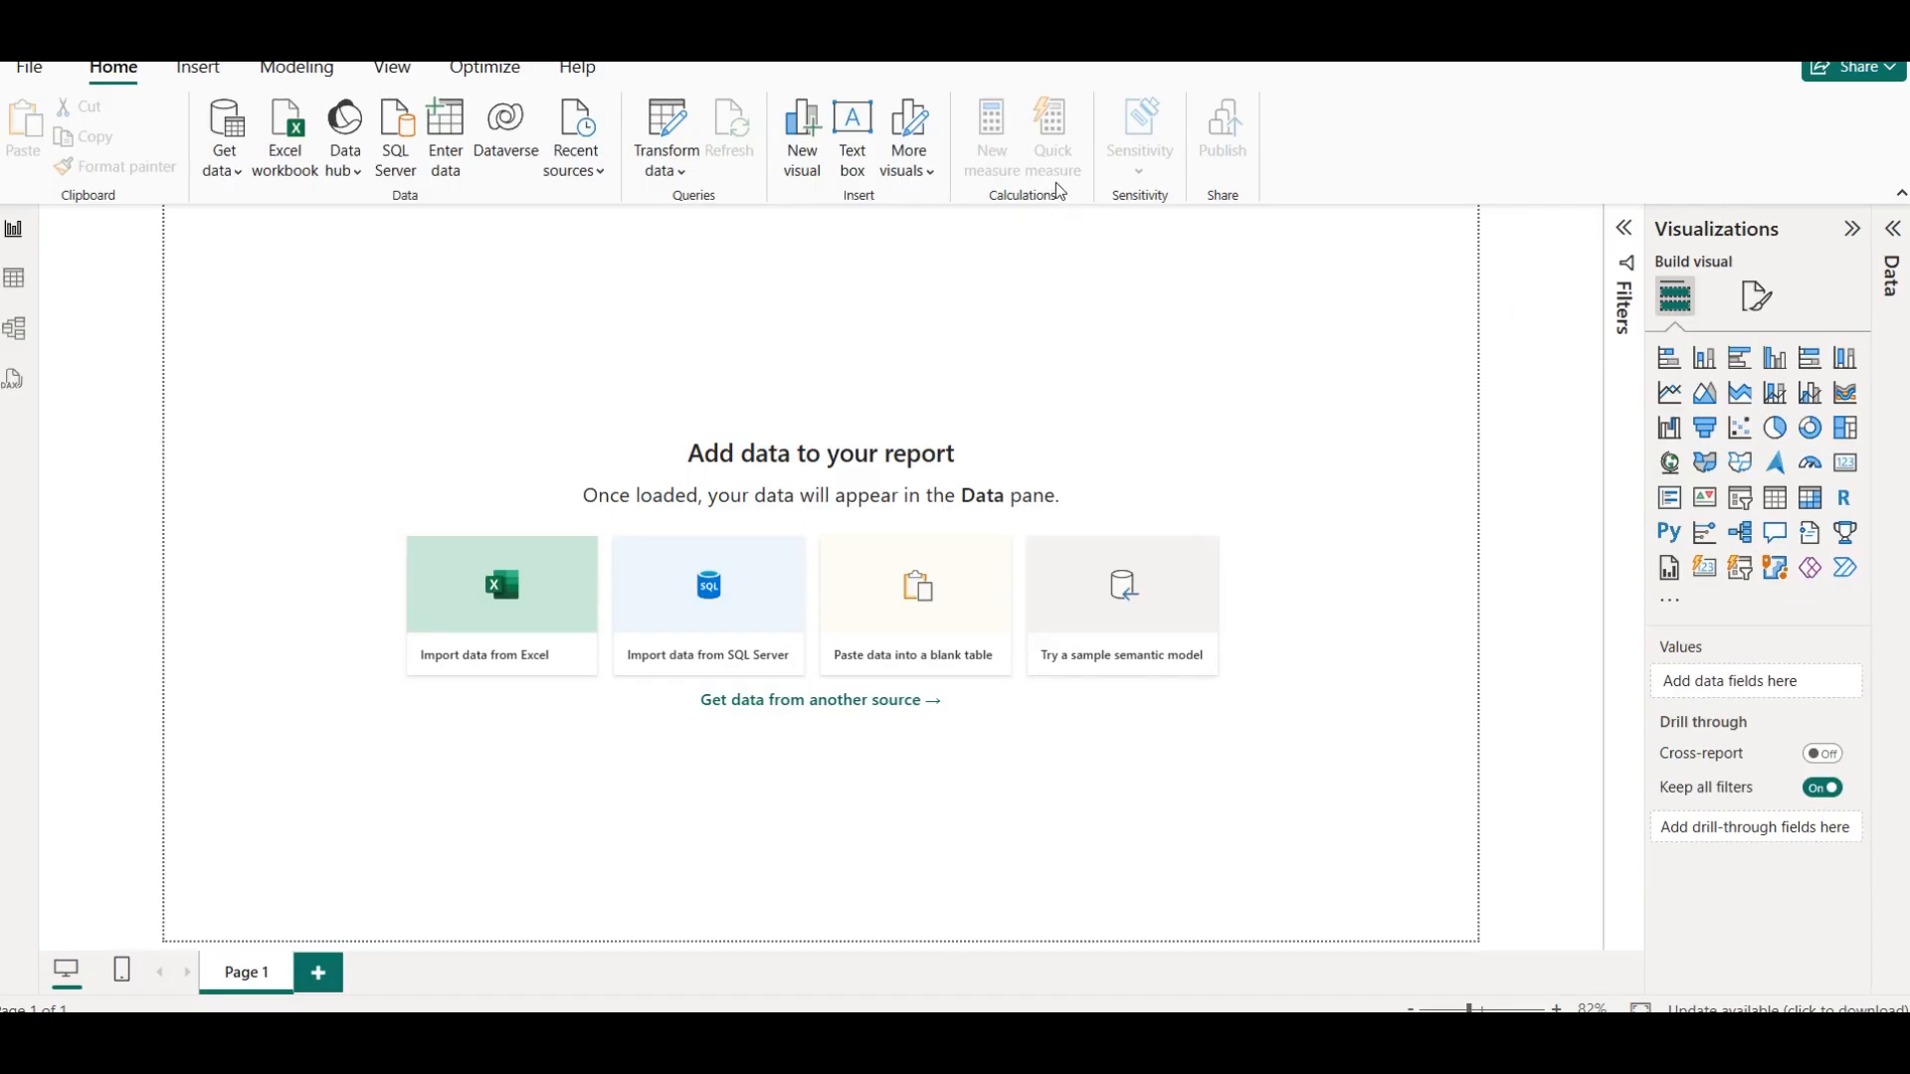
Import employee_performance_dataset.csv from the ss employee performance folder as a Text/CSV source and load it into the report
click(233, 171)
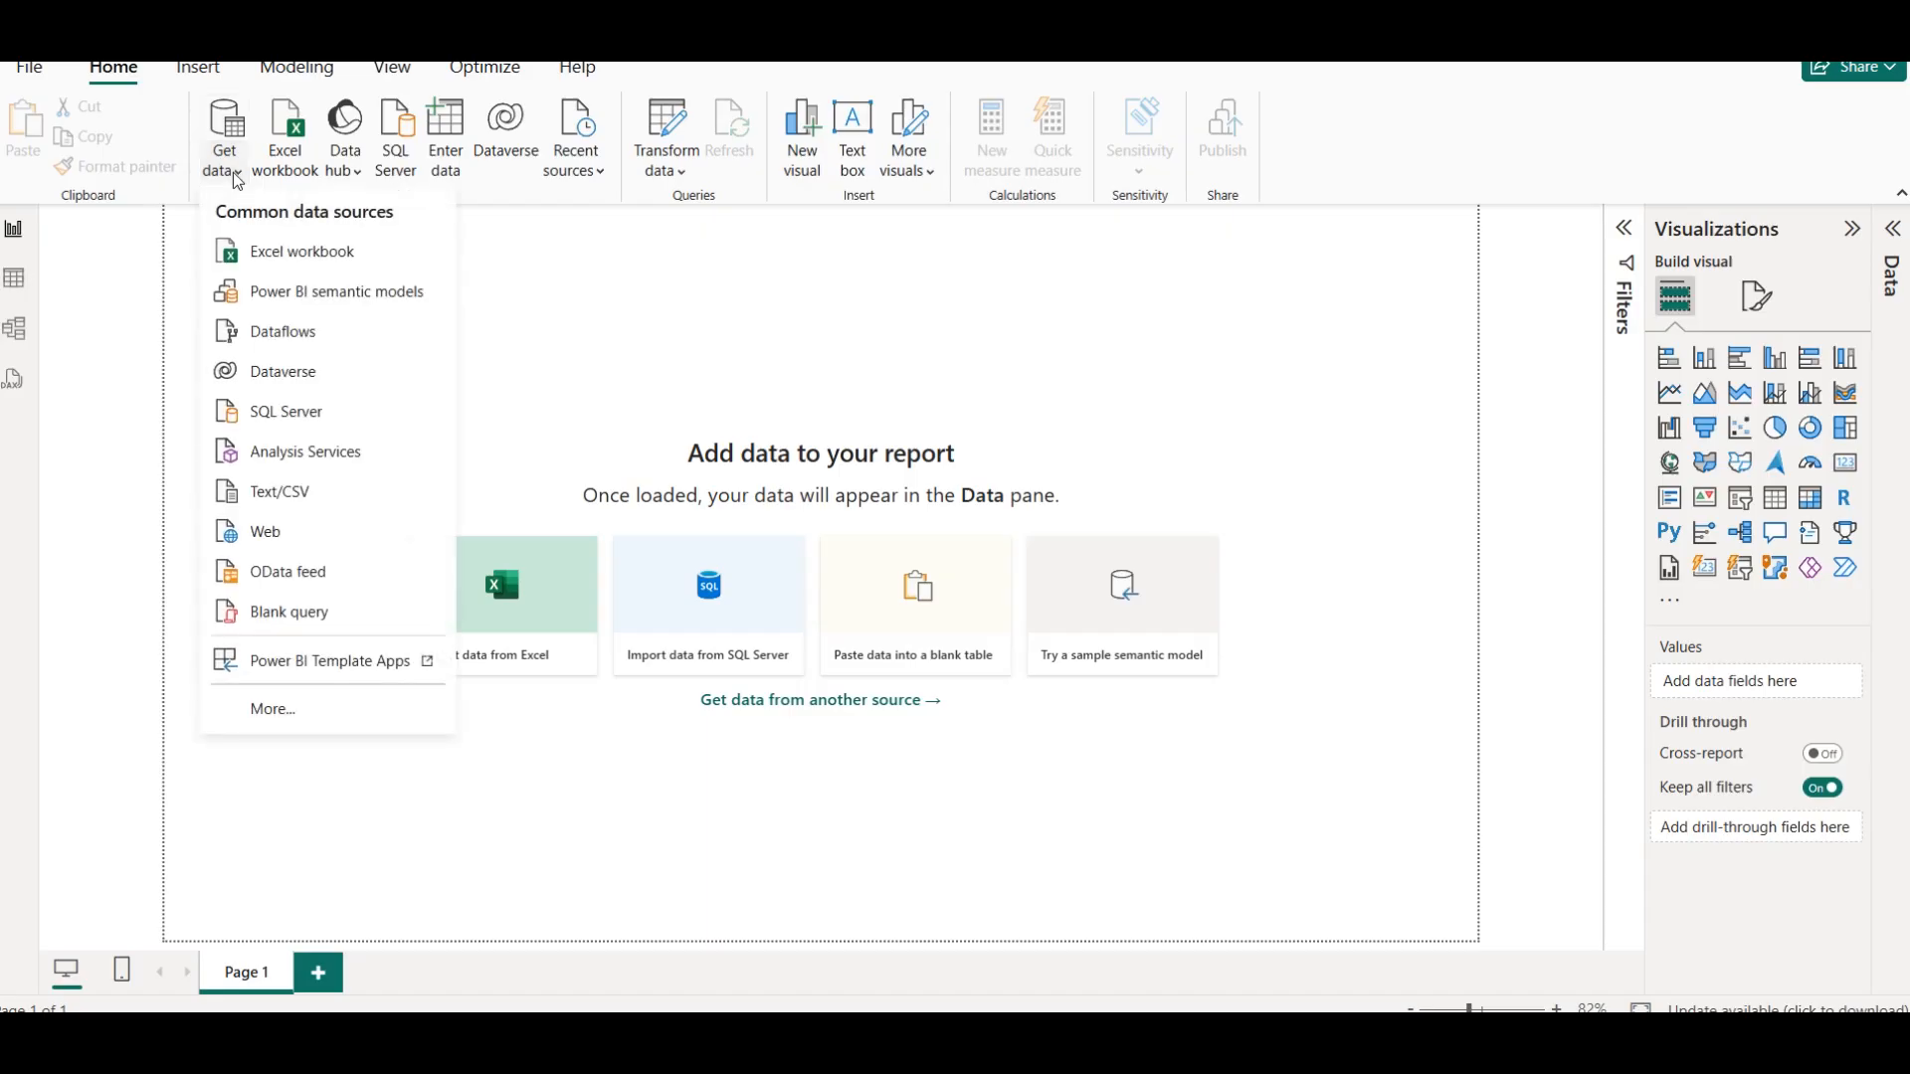
click(315, 491)
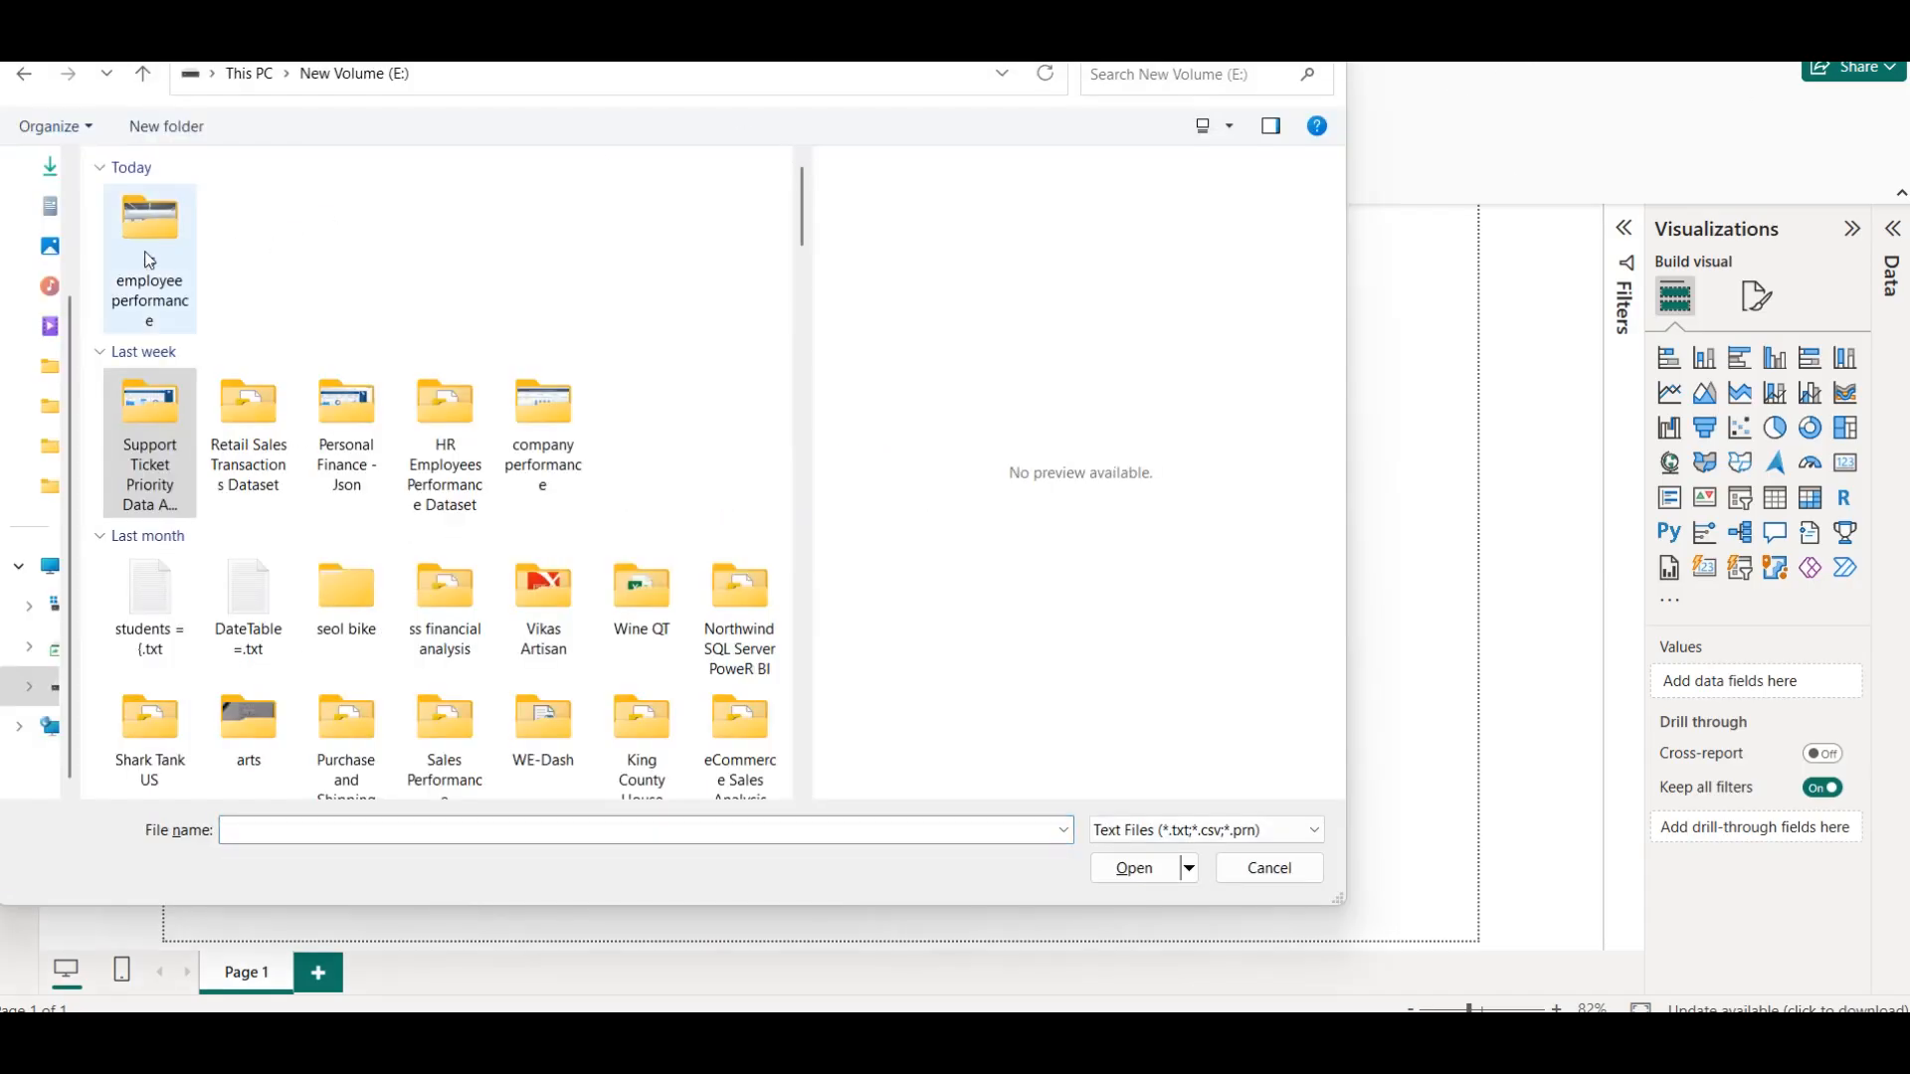
double_click(149, 259)
click(183, 291)
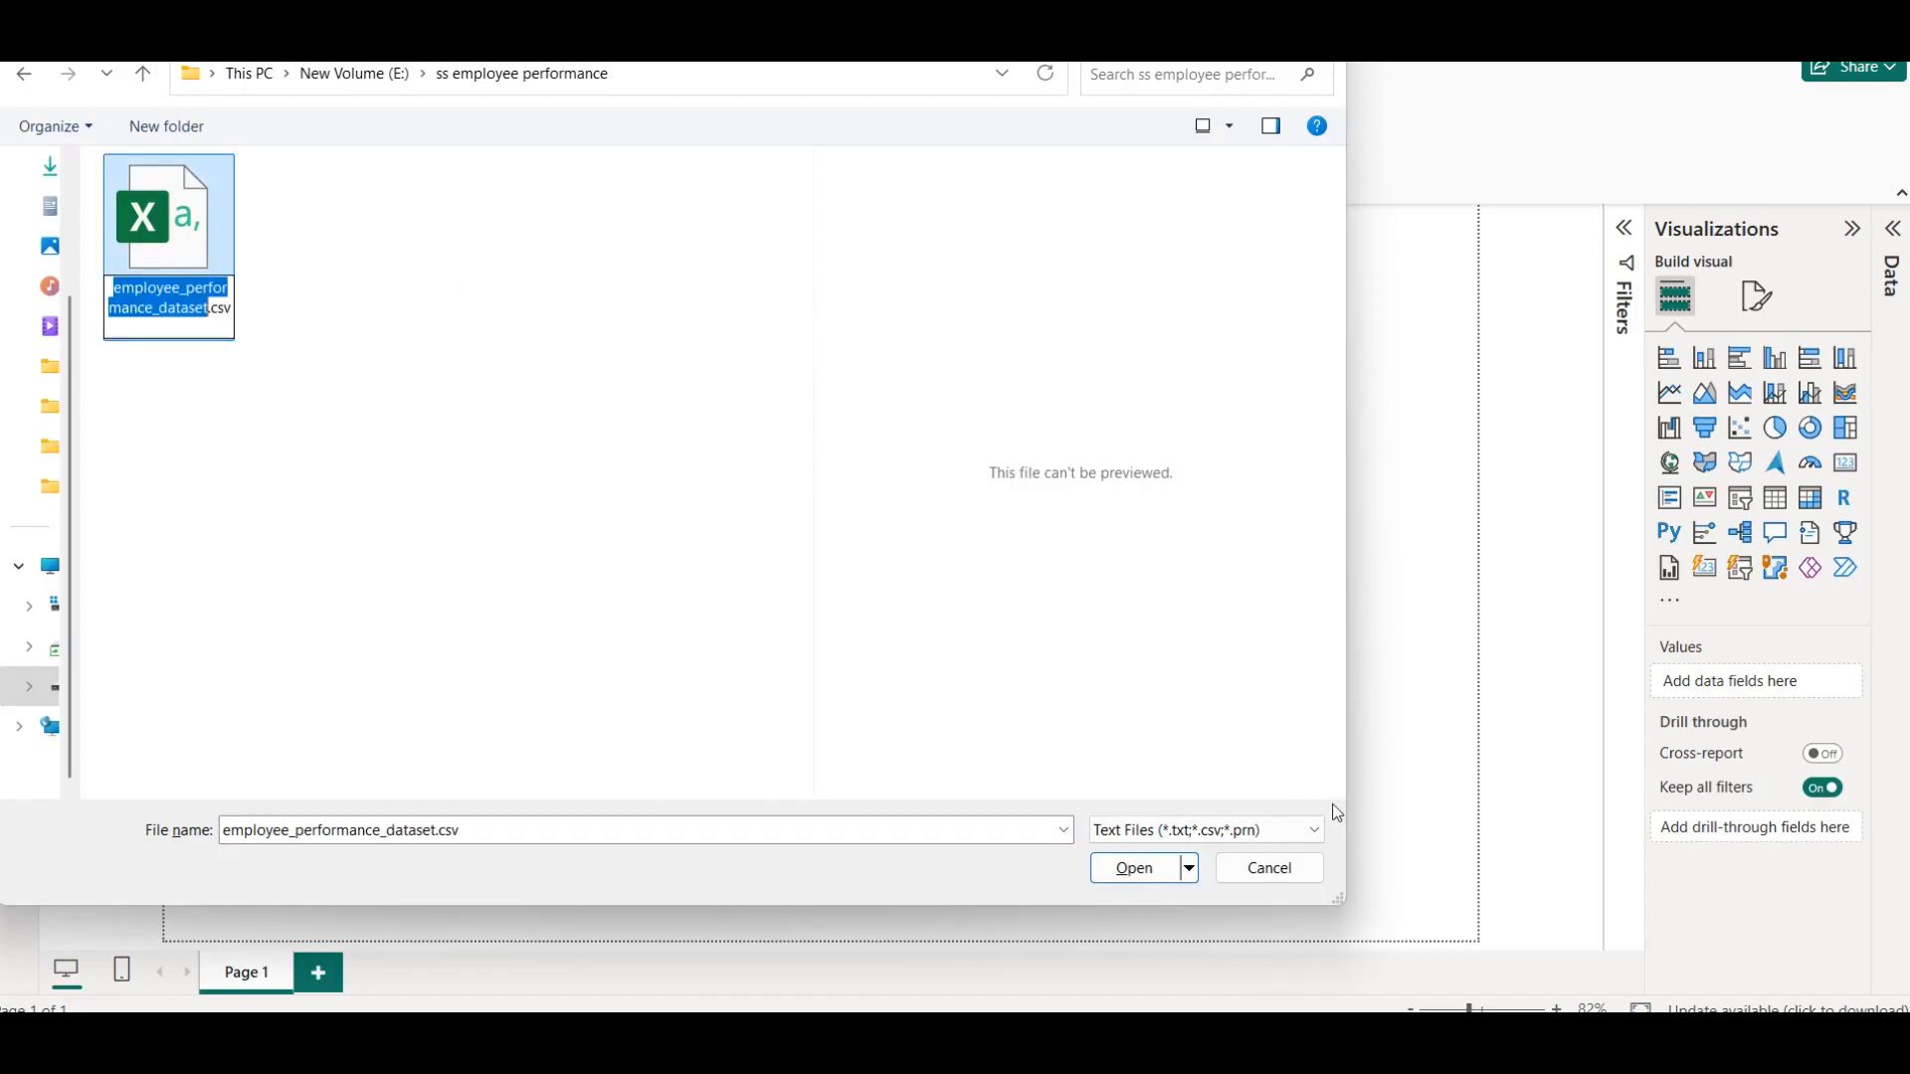
click(1134, 868)
click(1164, 866)
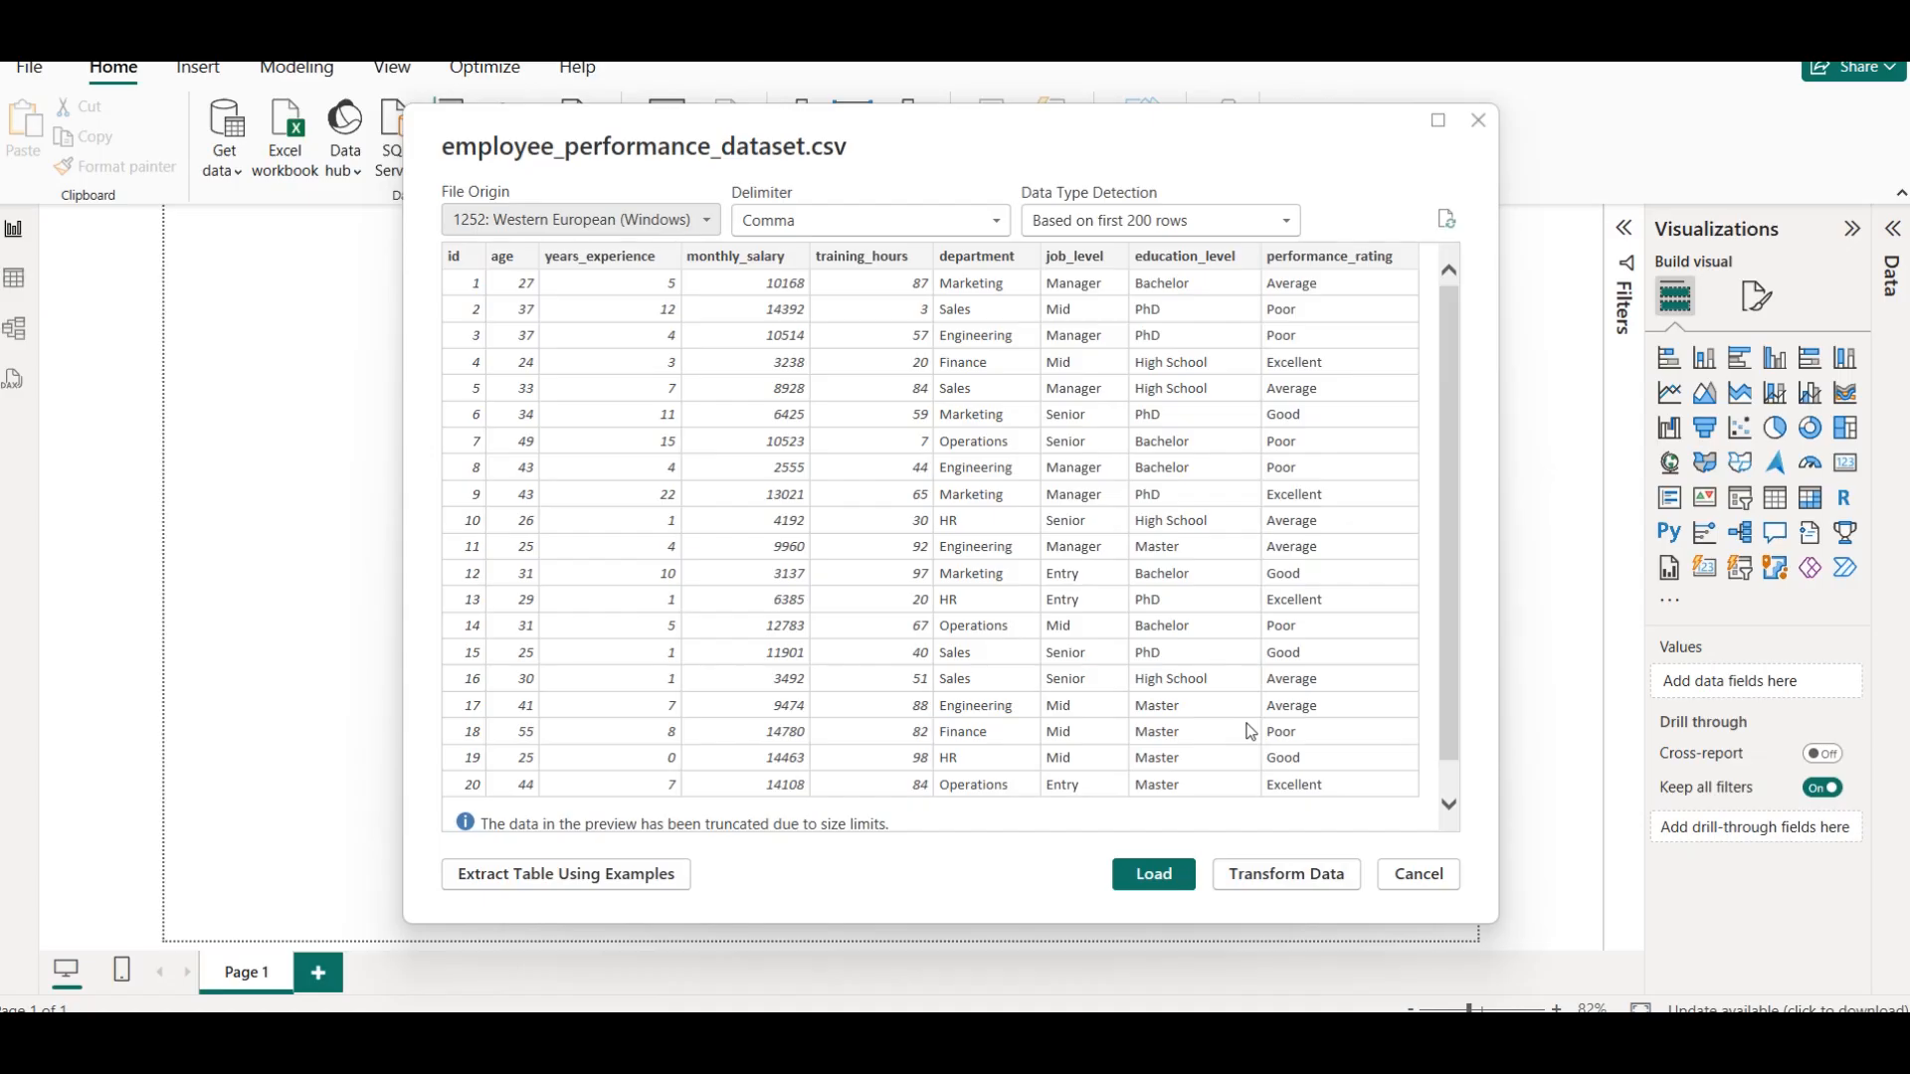
click(1166, 875)
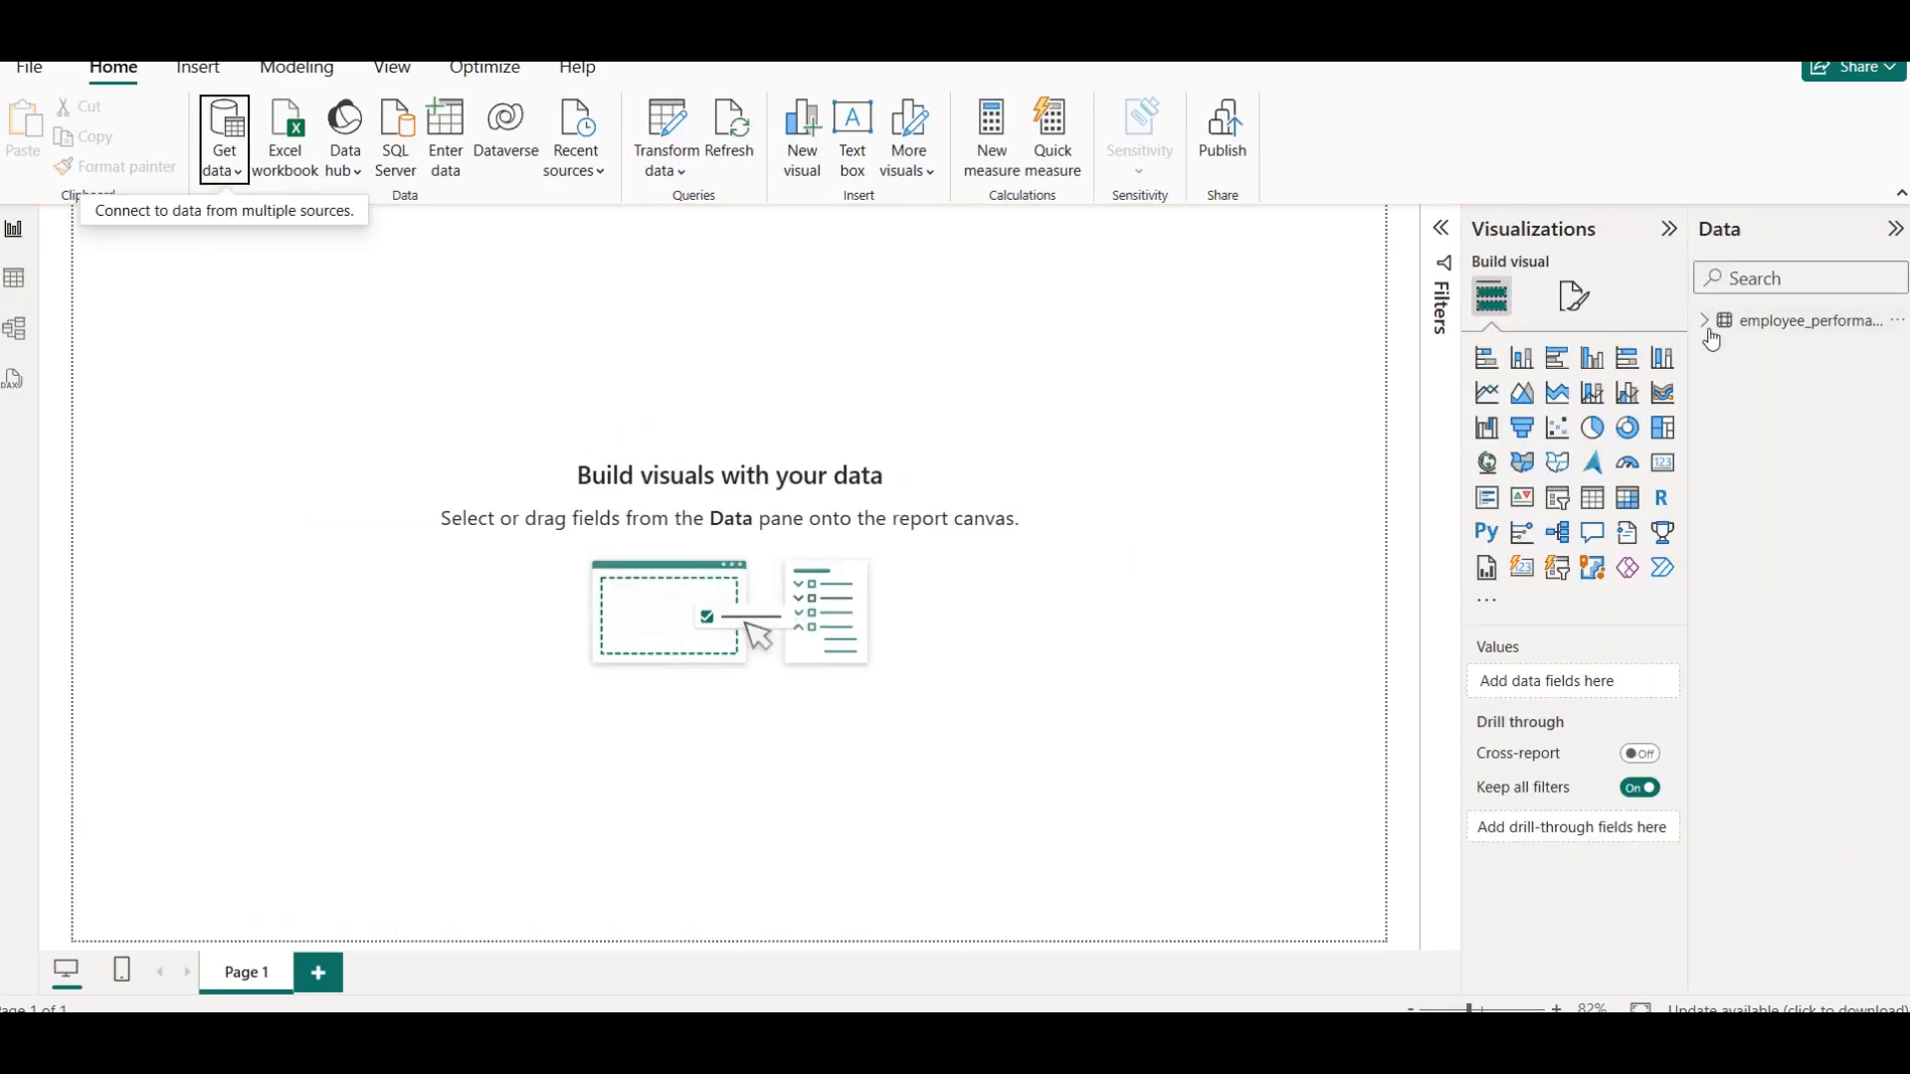
Expand the loaded employee performance table and rename it emp_per
click(1705, 320)
right_click(1807, 320)
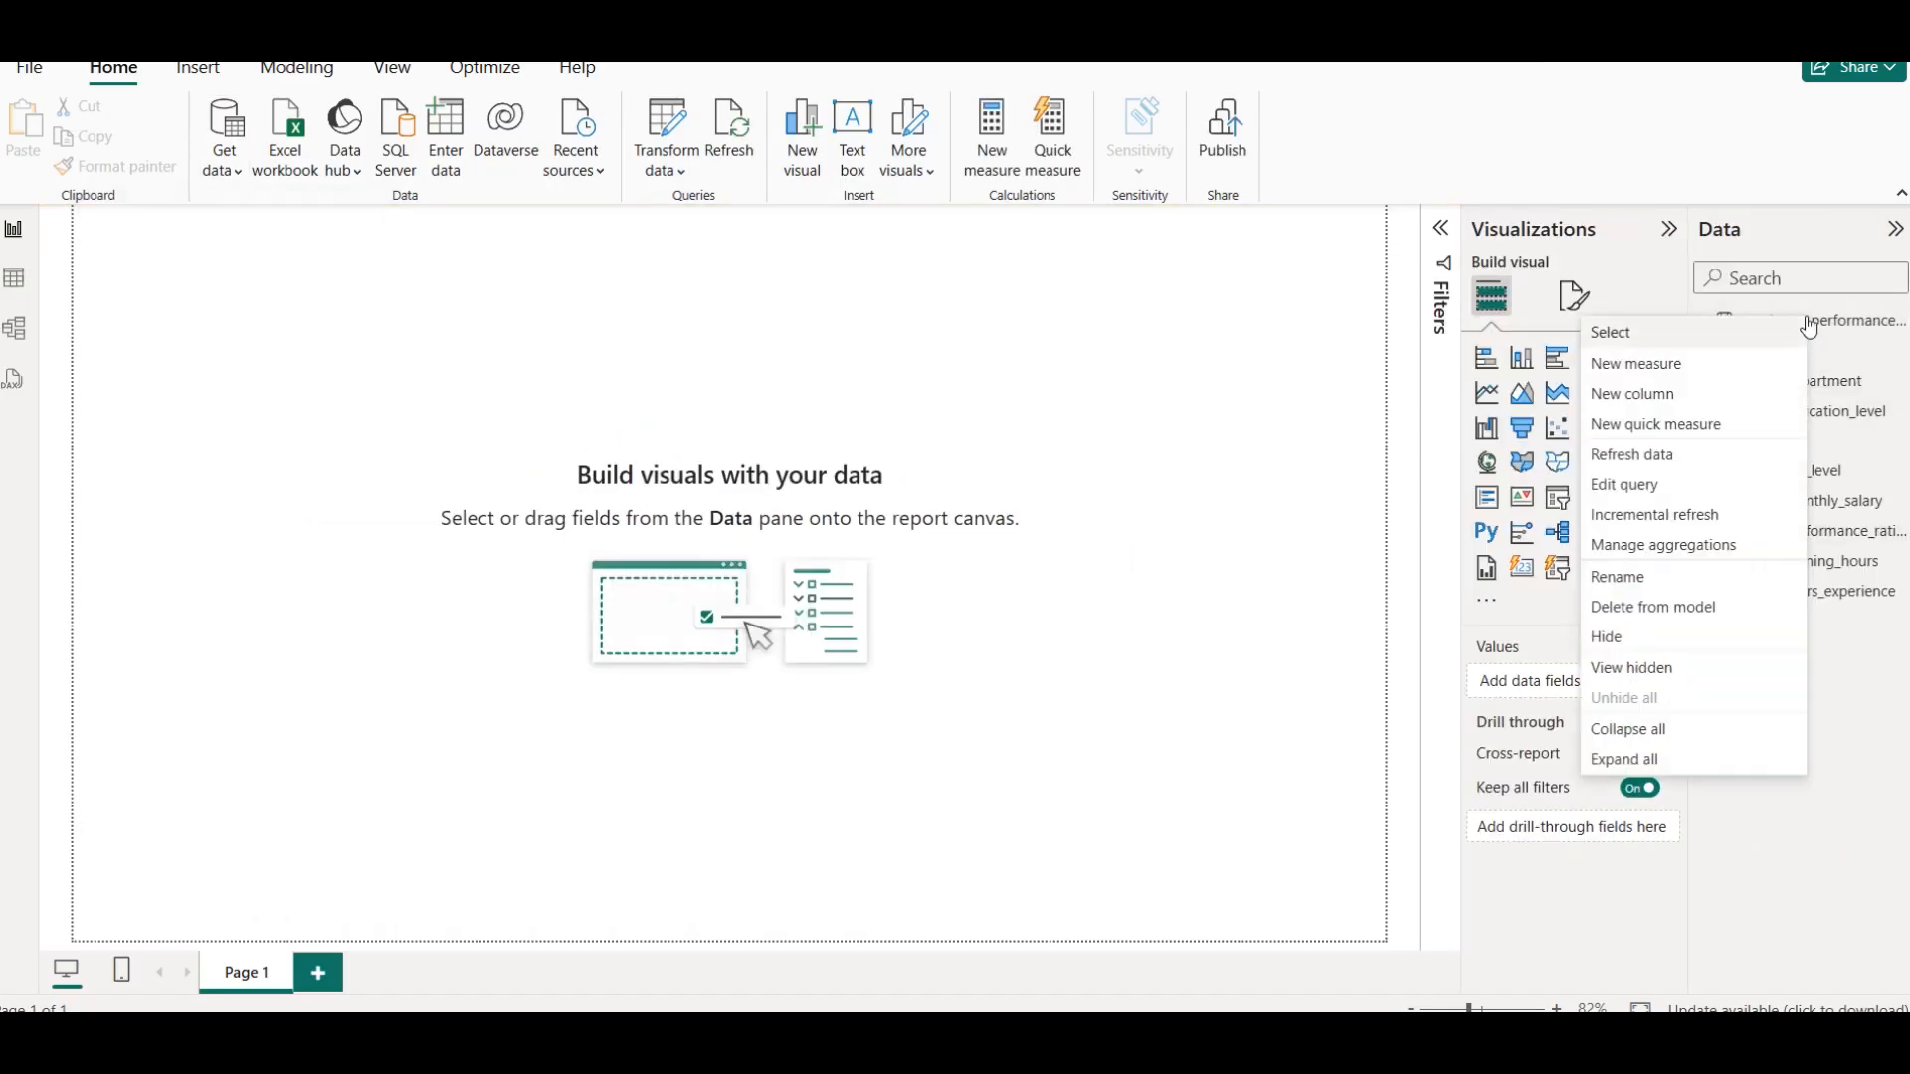
click(1653, 577)
text(e)
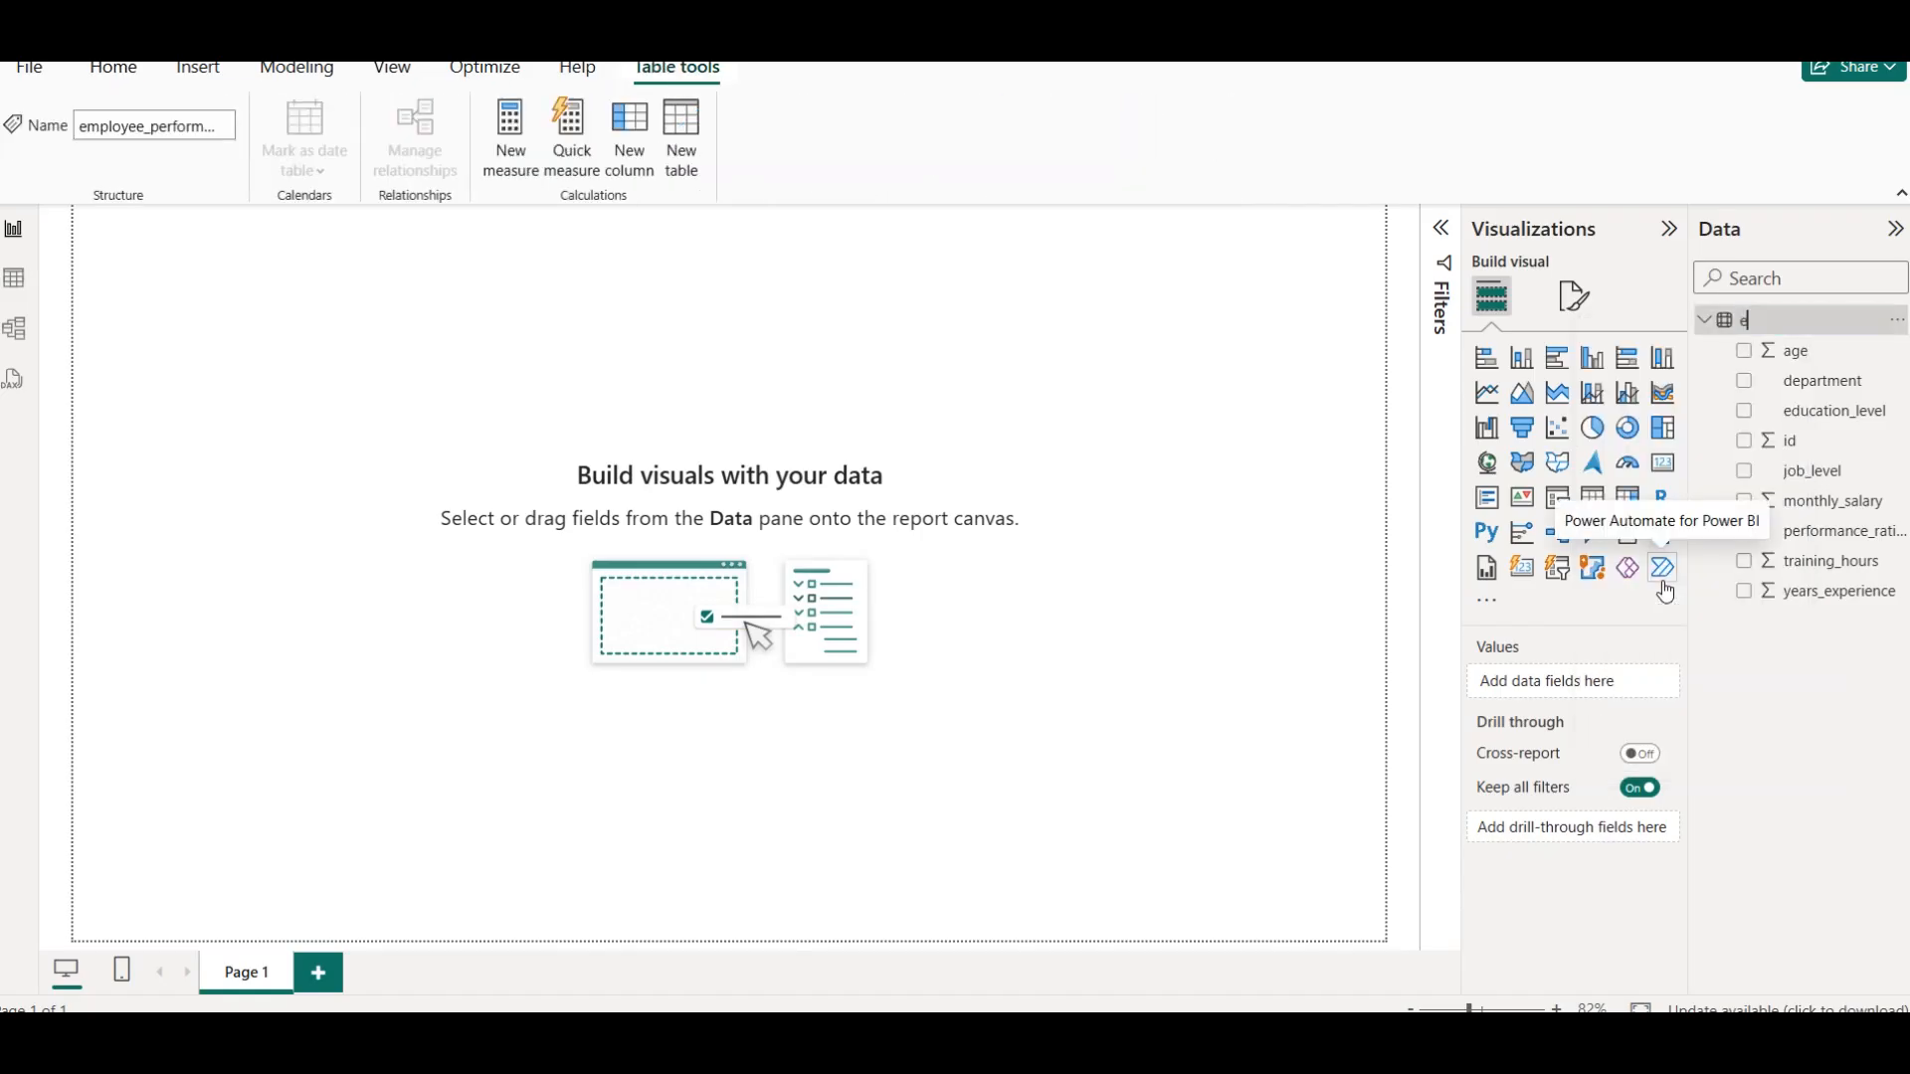
text(mp_per)
key(Return)
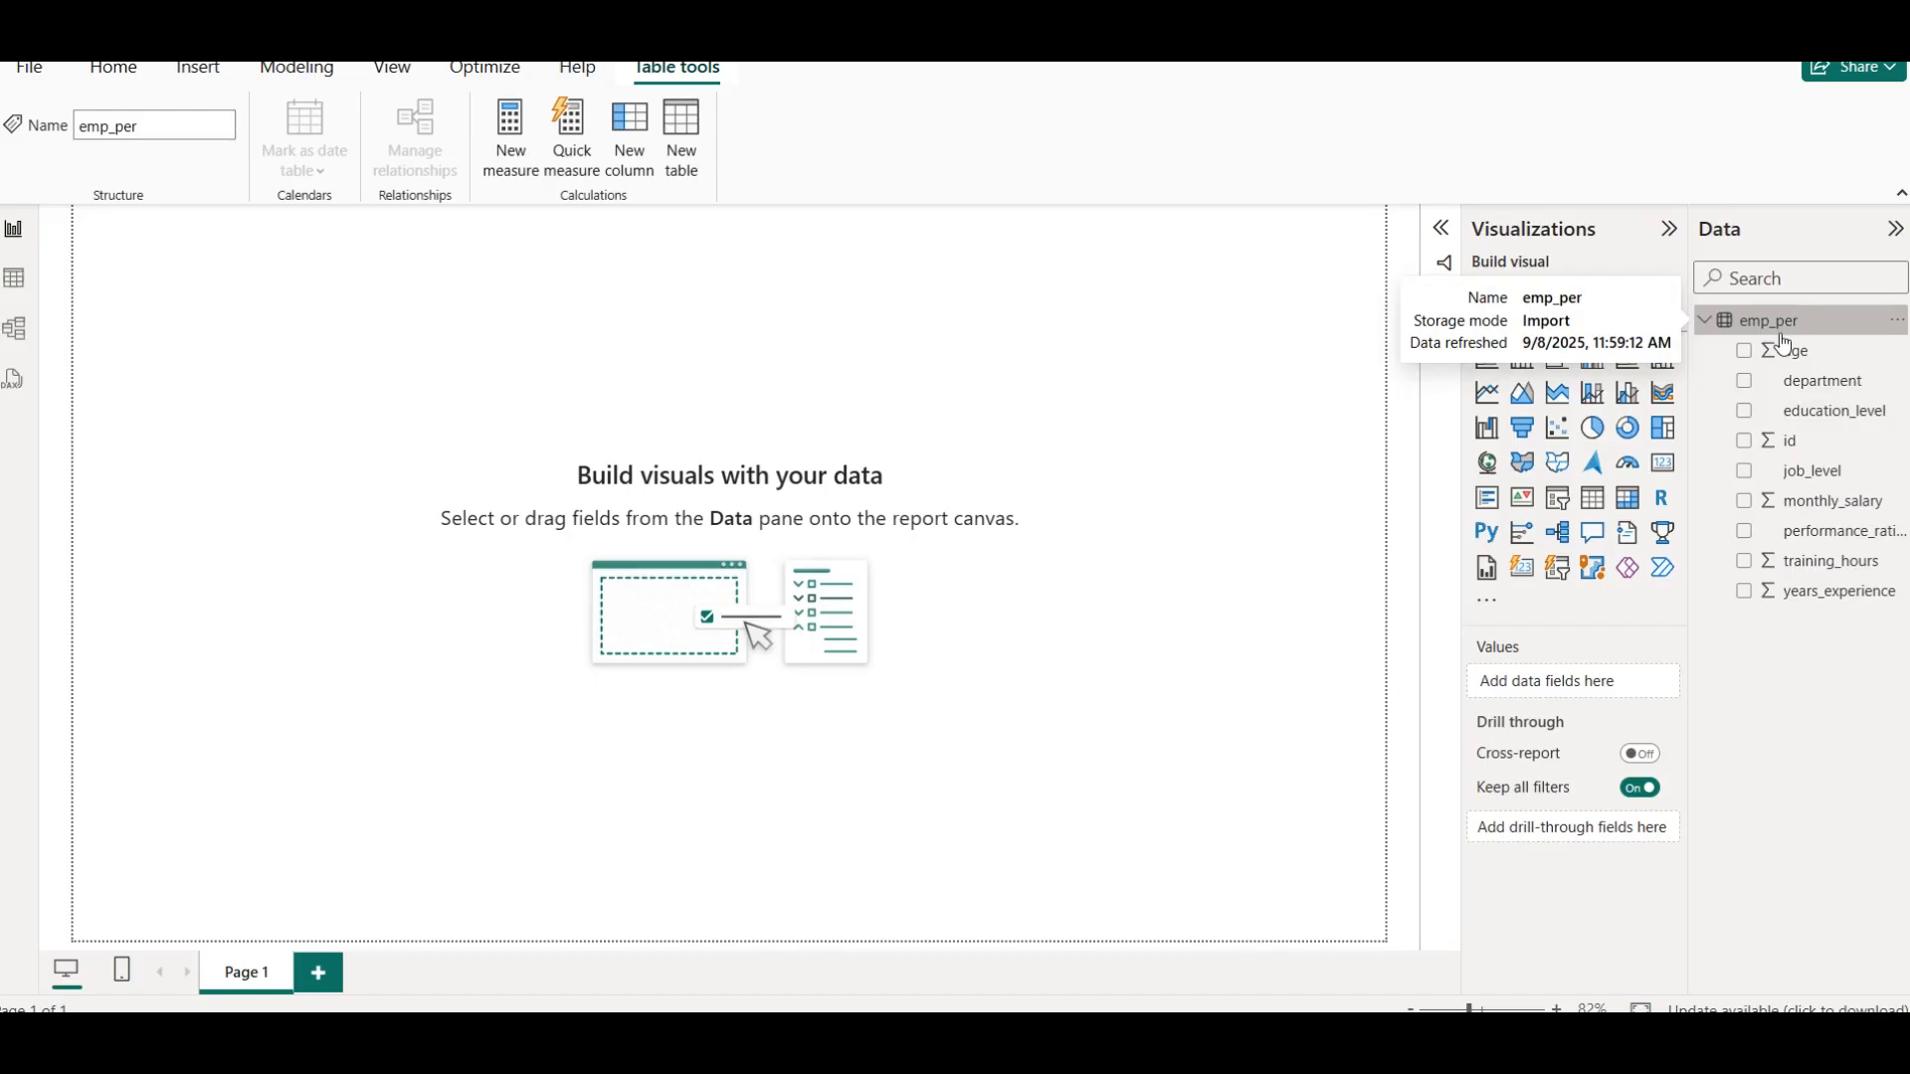
click(706, 332)
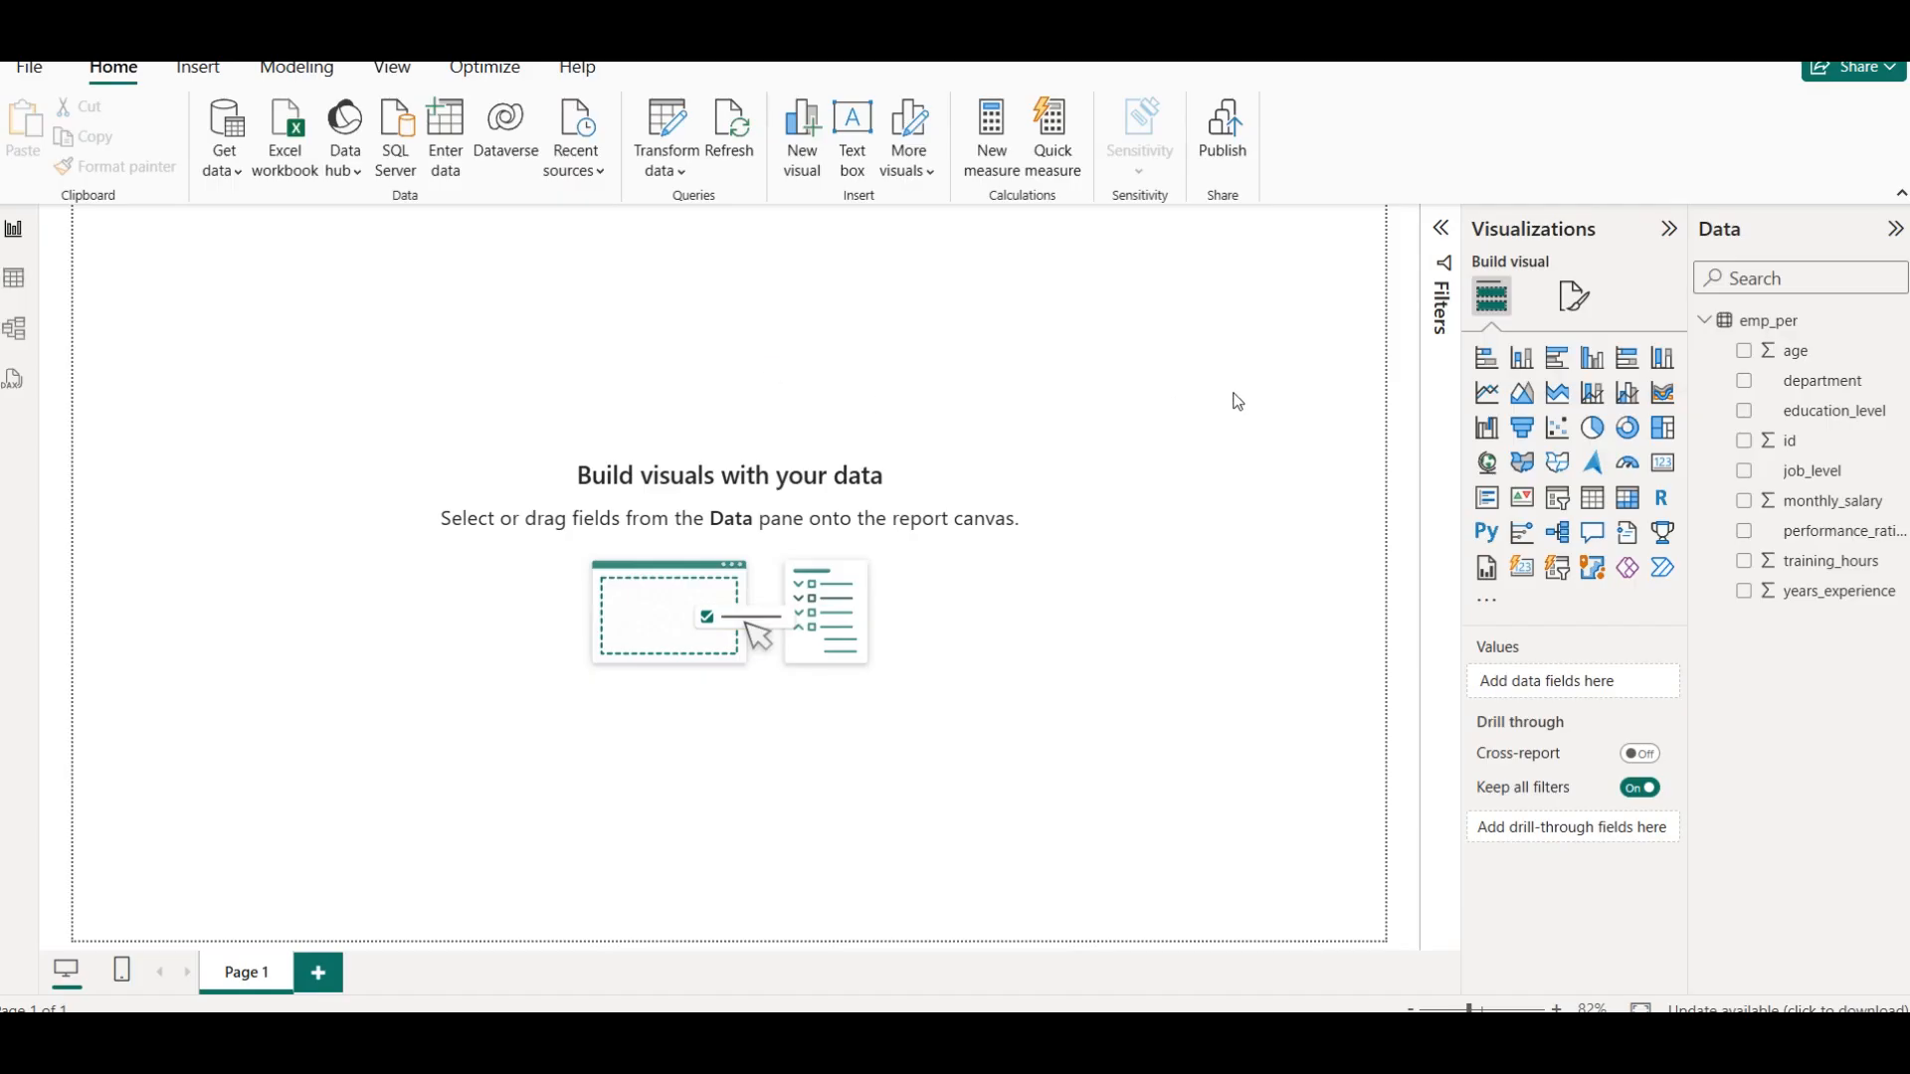
Set the report page's canvas background image to the picture of an office interior with five desktop monitors
click(1589, 300)
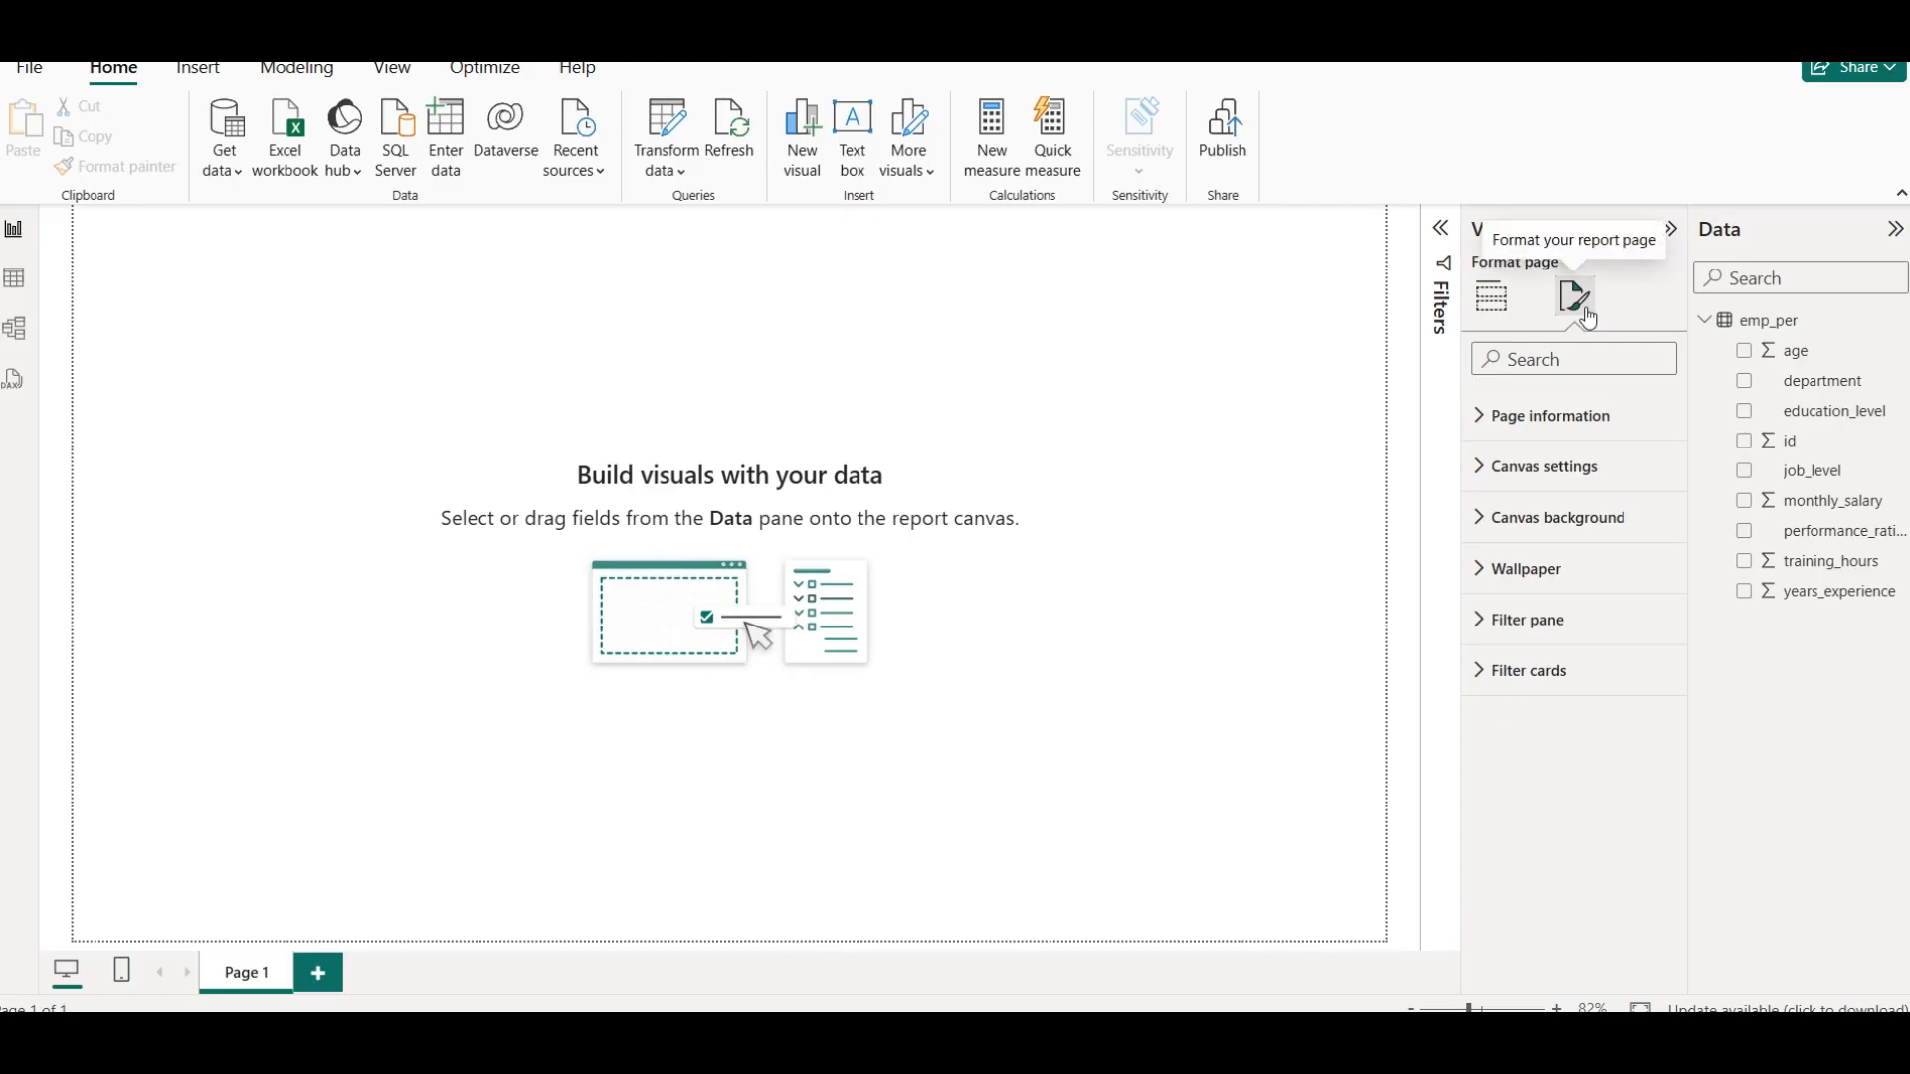
click(701, 399)
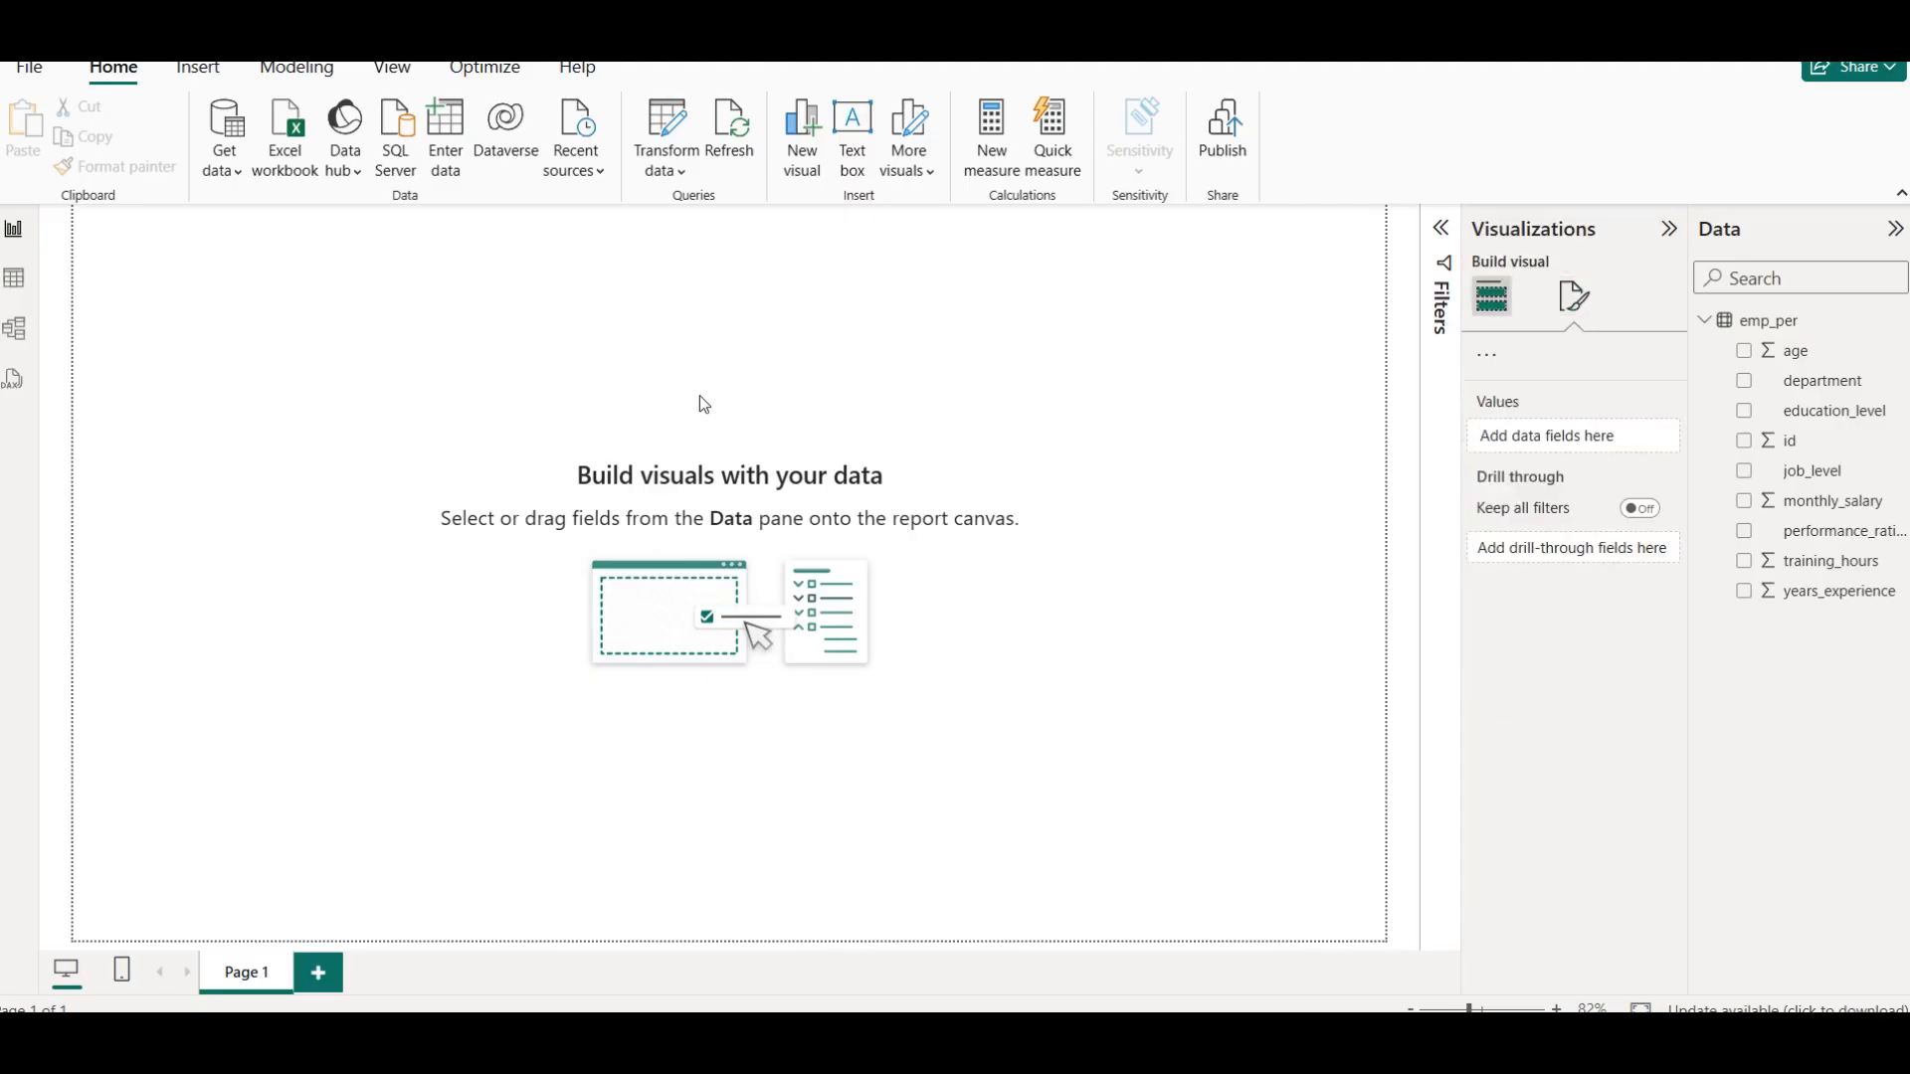
click(1576, 298)
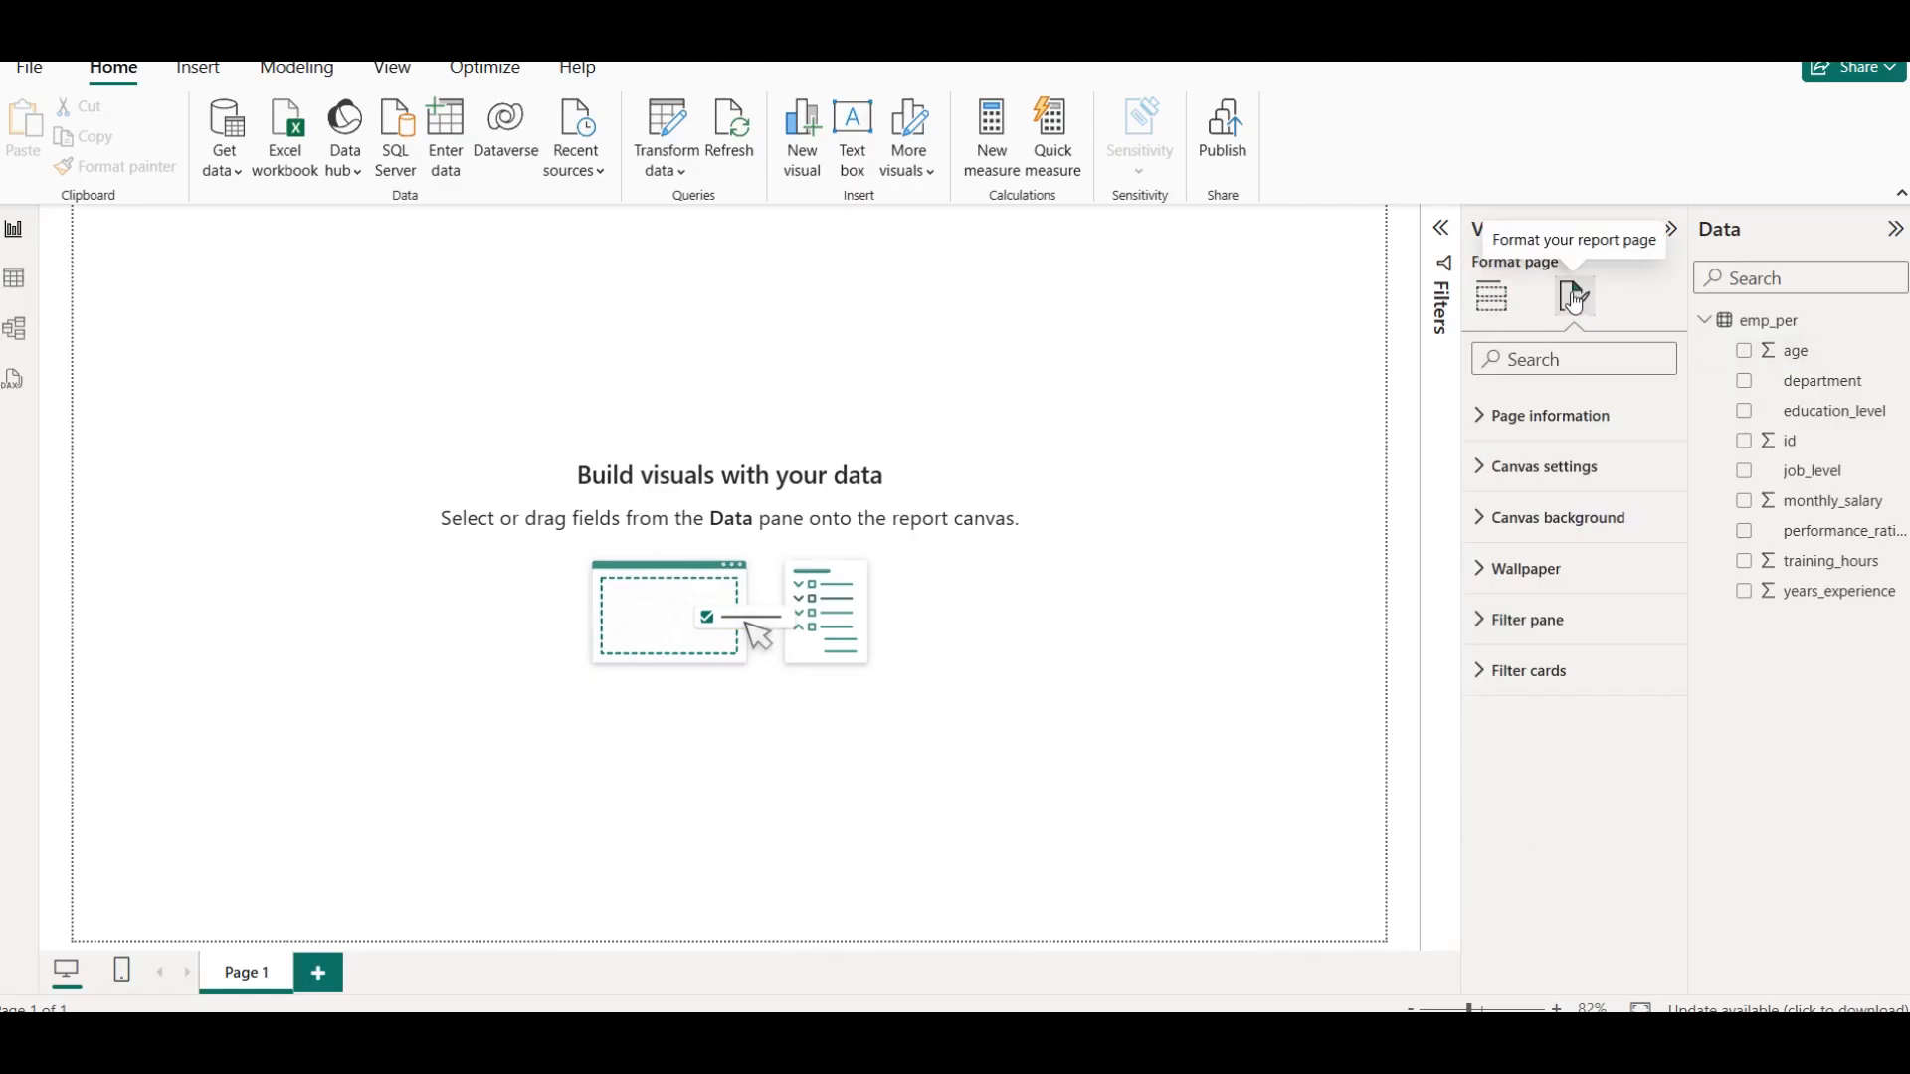
click(1643, 519)
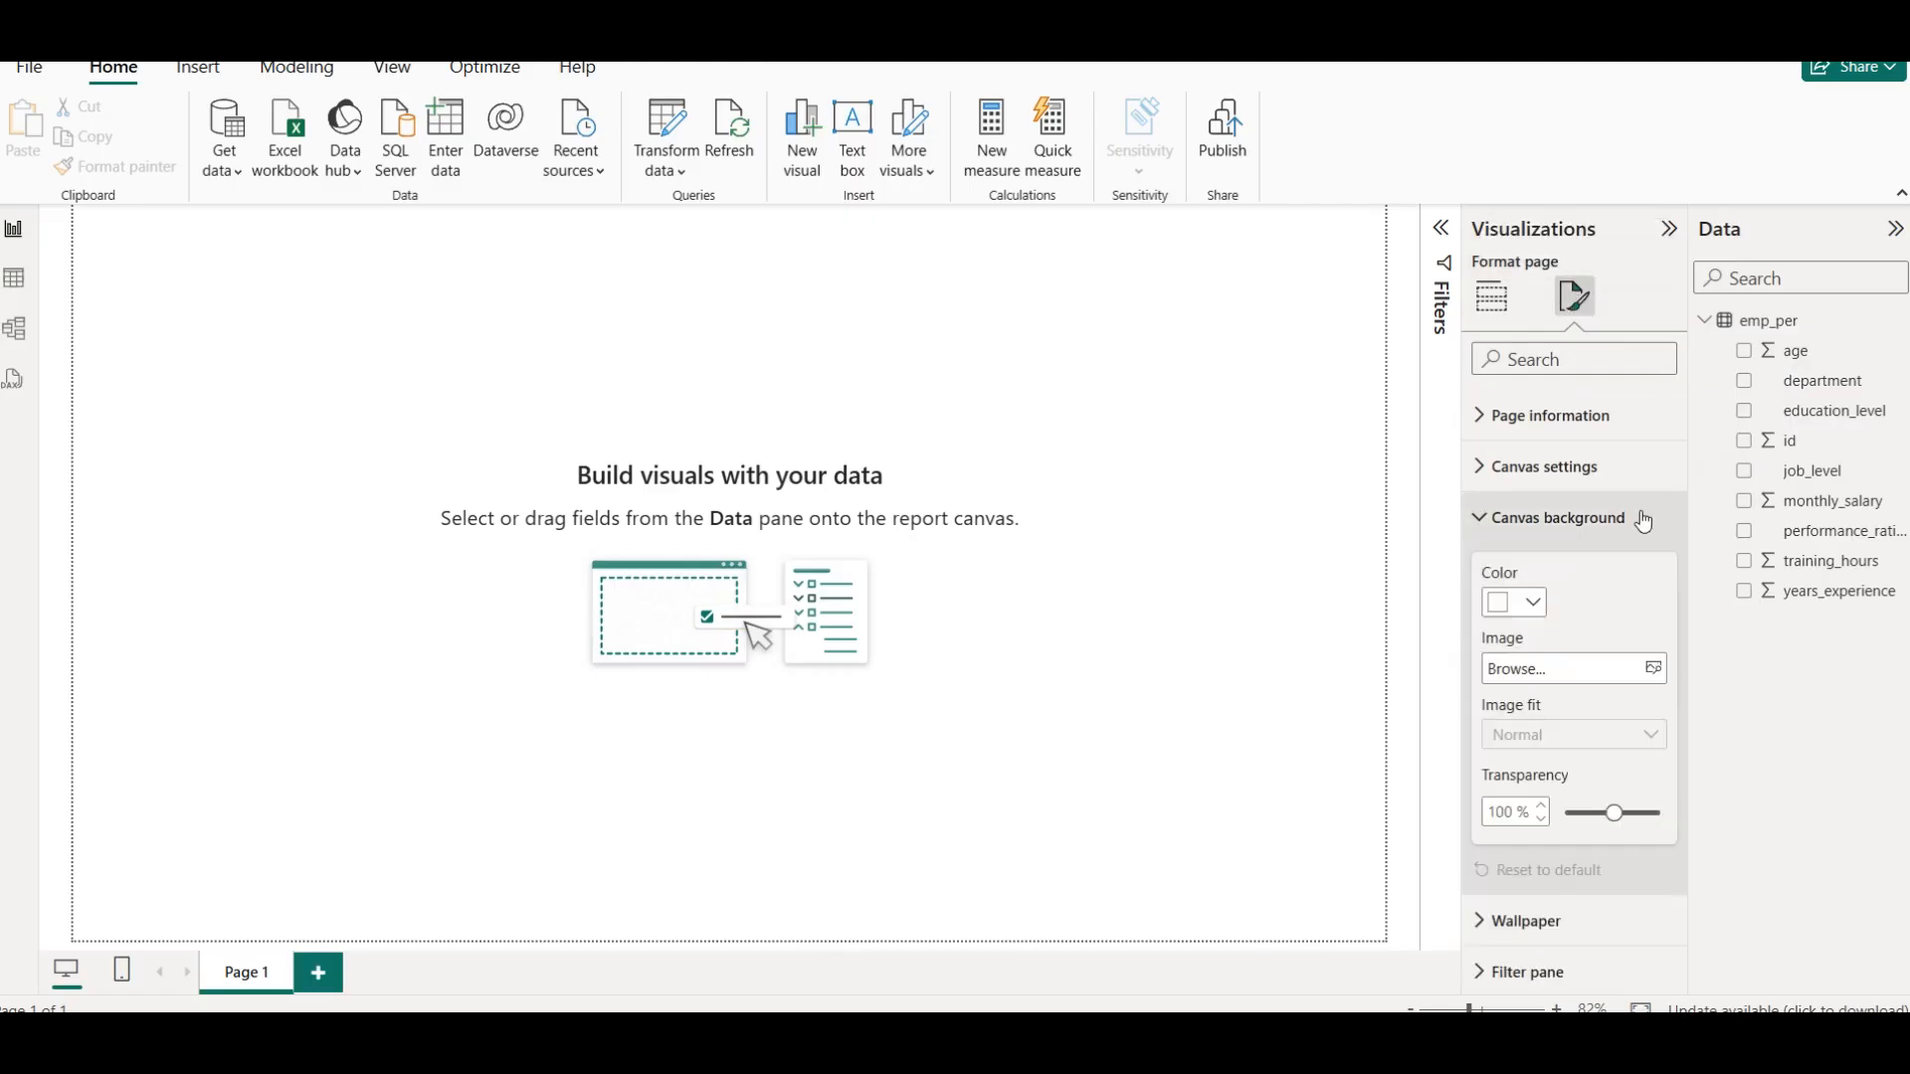
click(1655, 670)
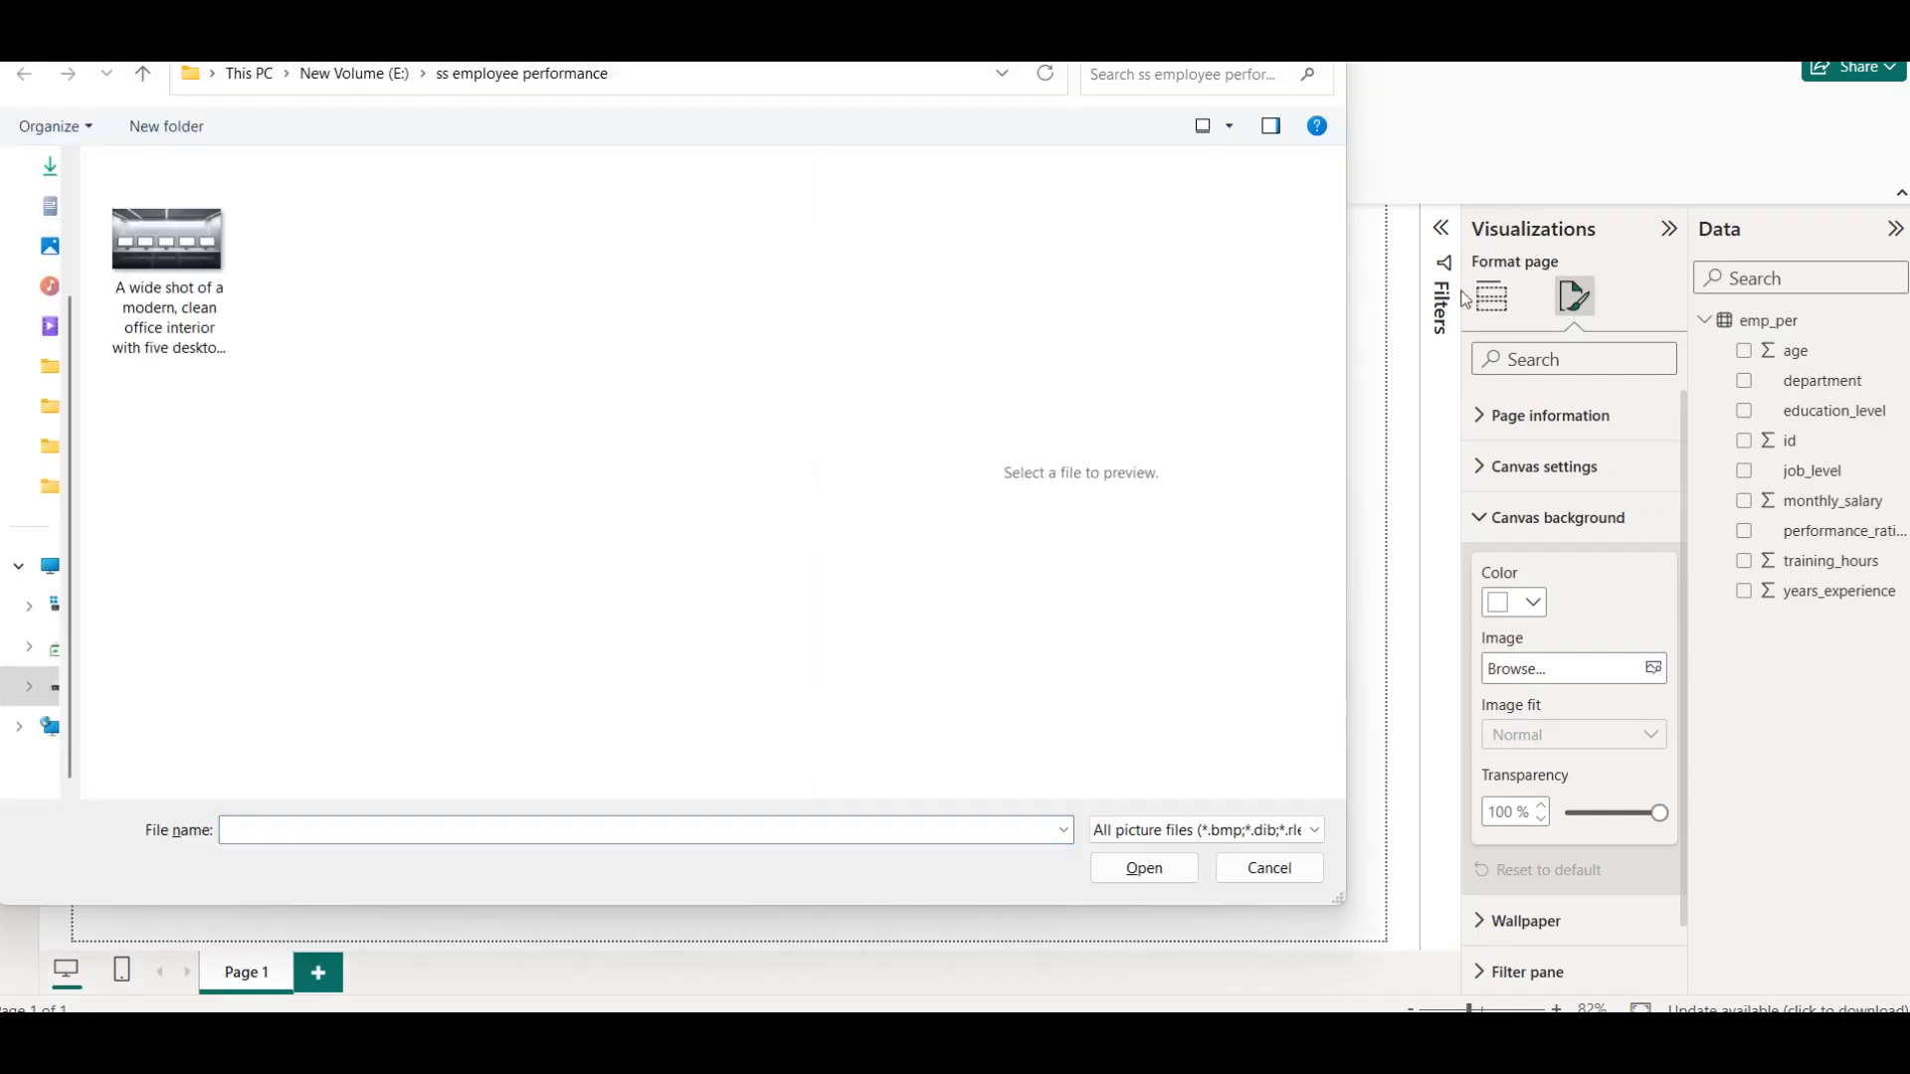
click(170, 250)
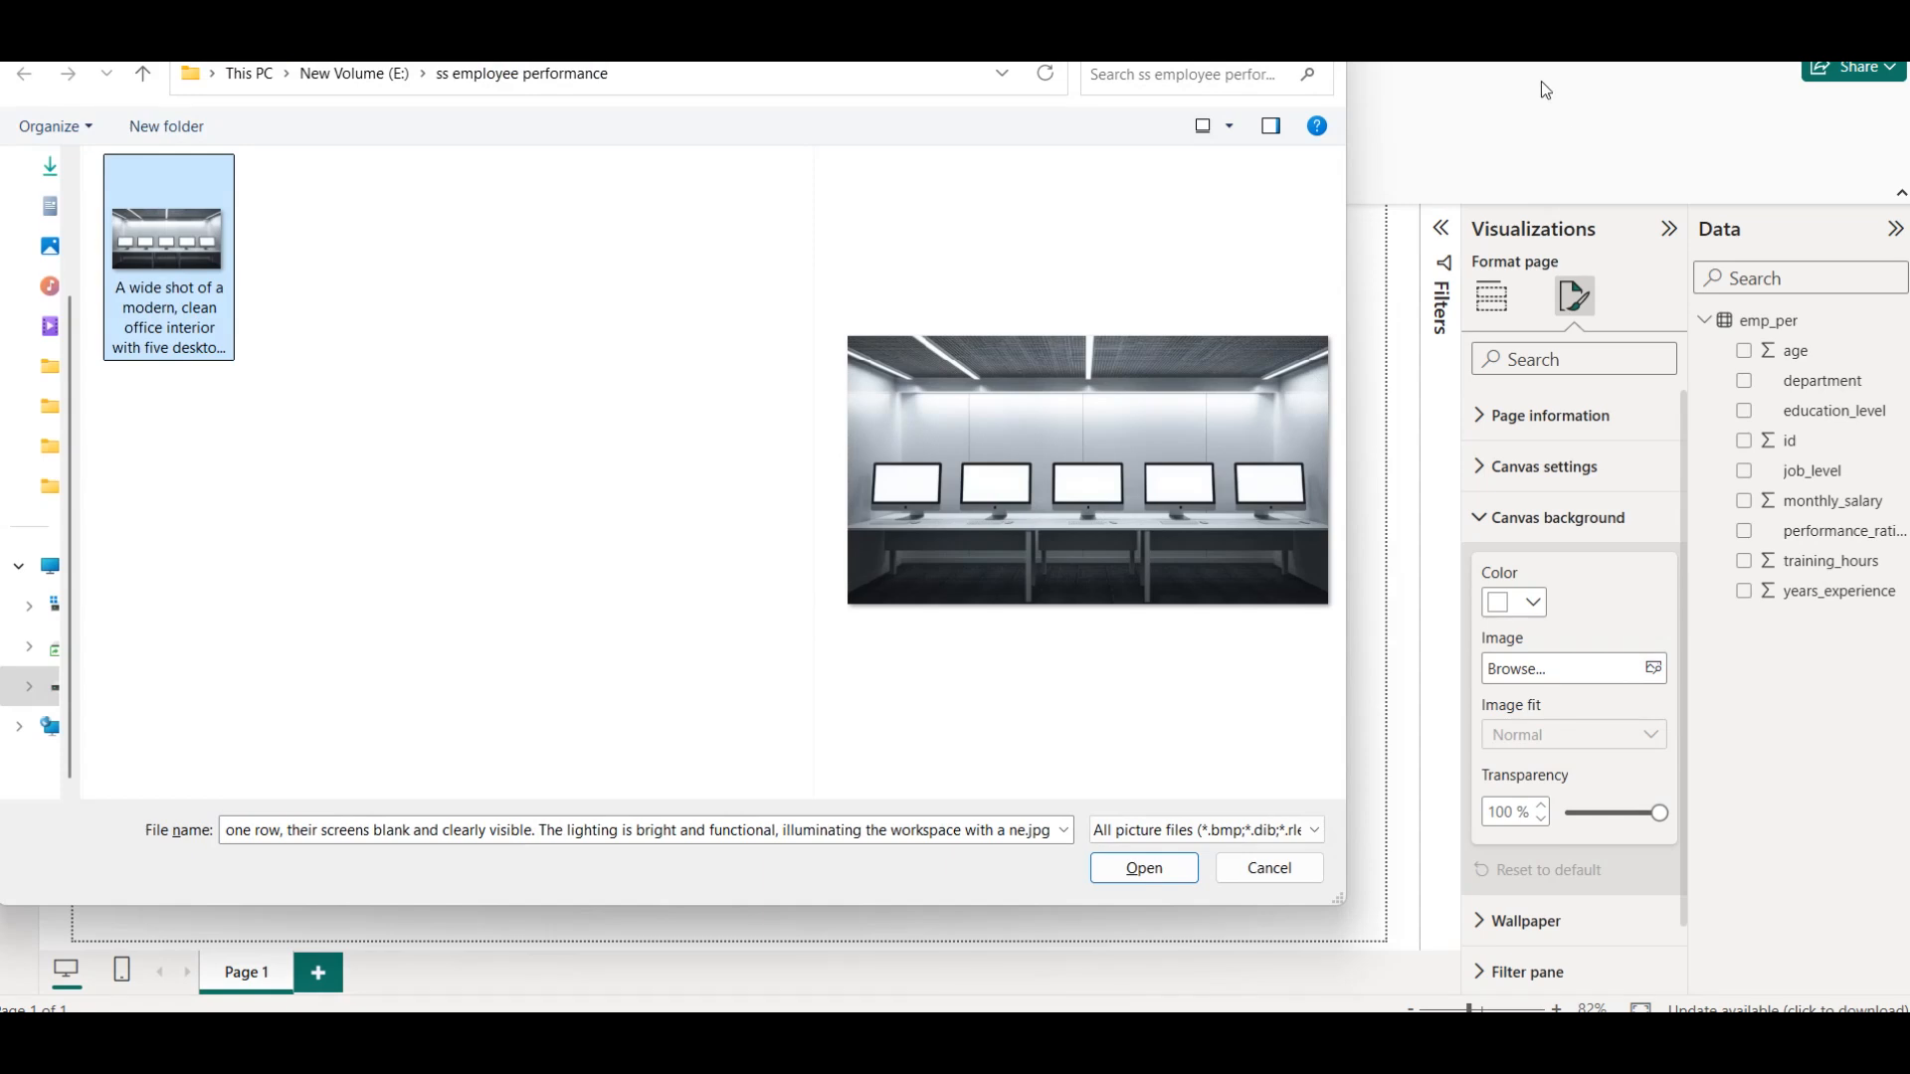
click(1539, 52)
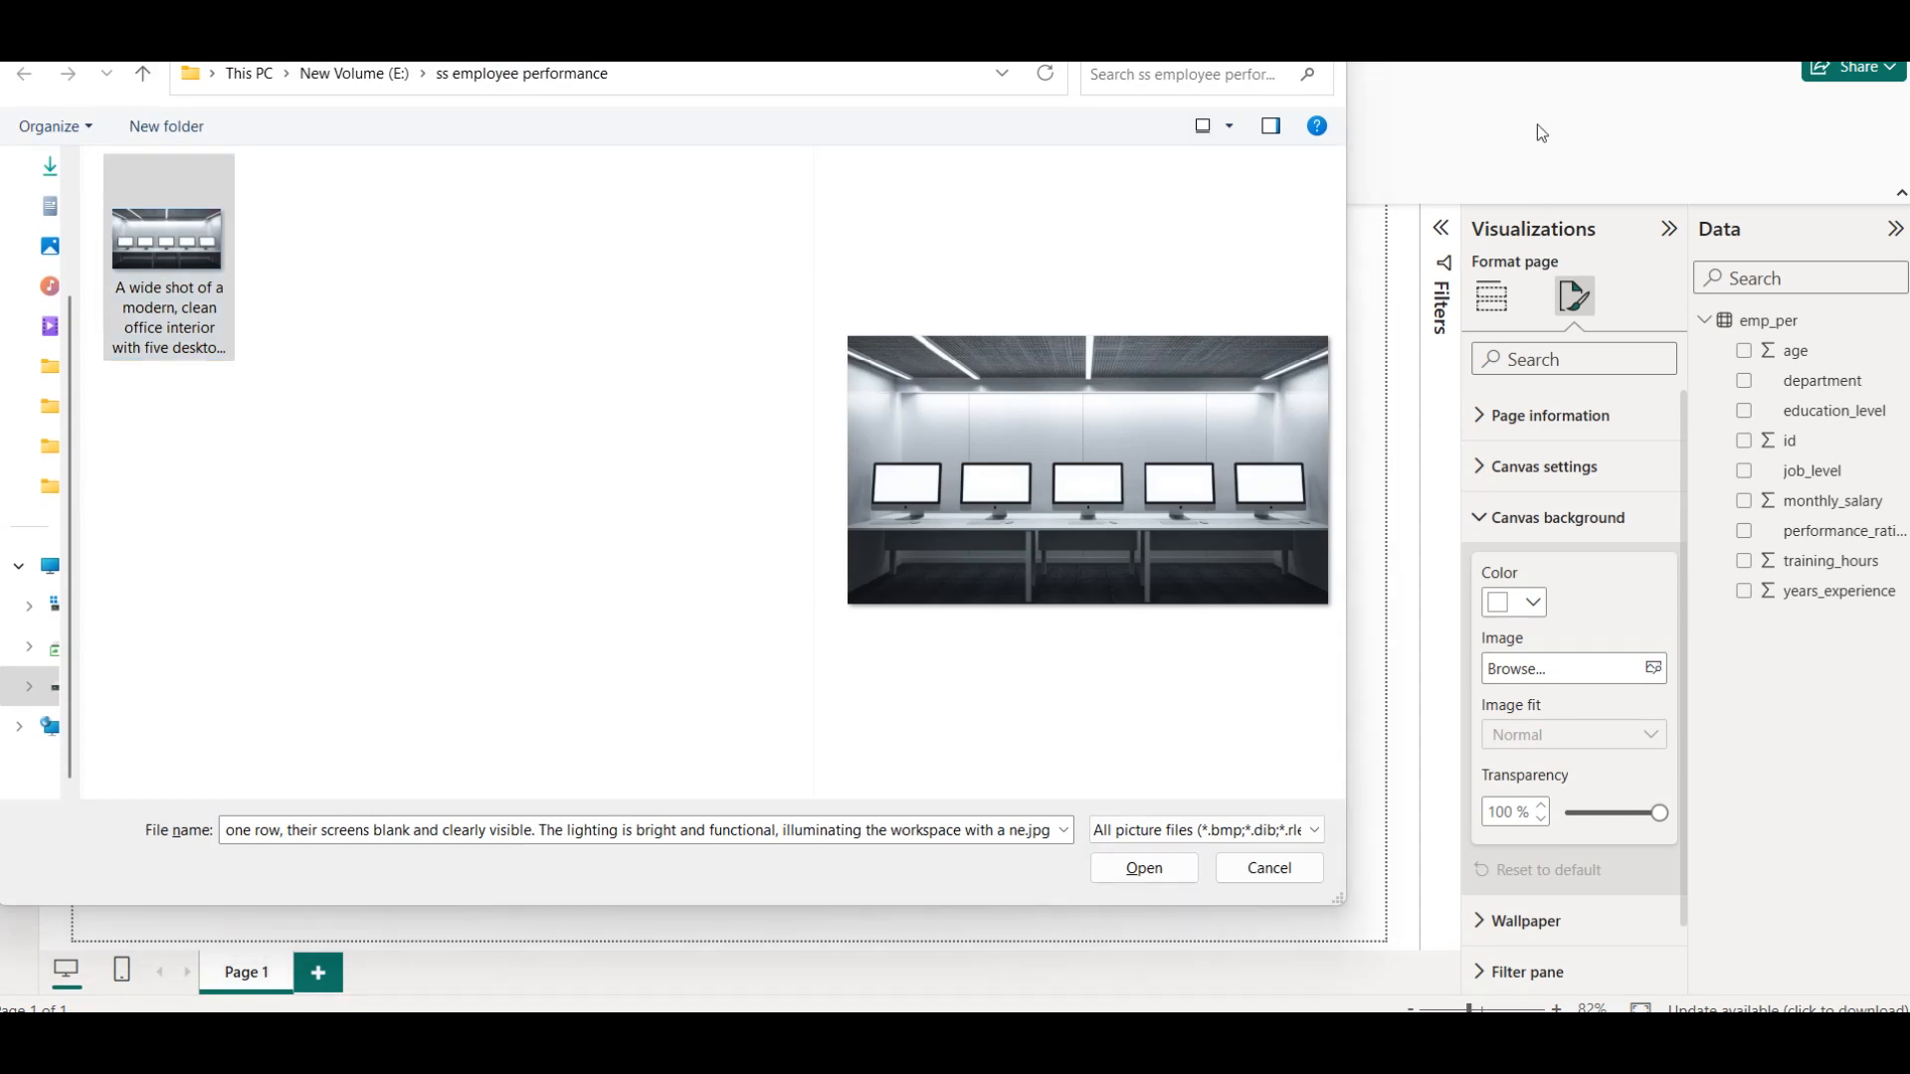
click(1144, 868)
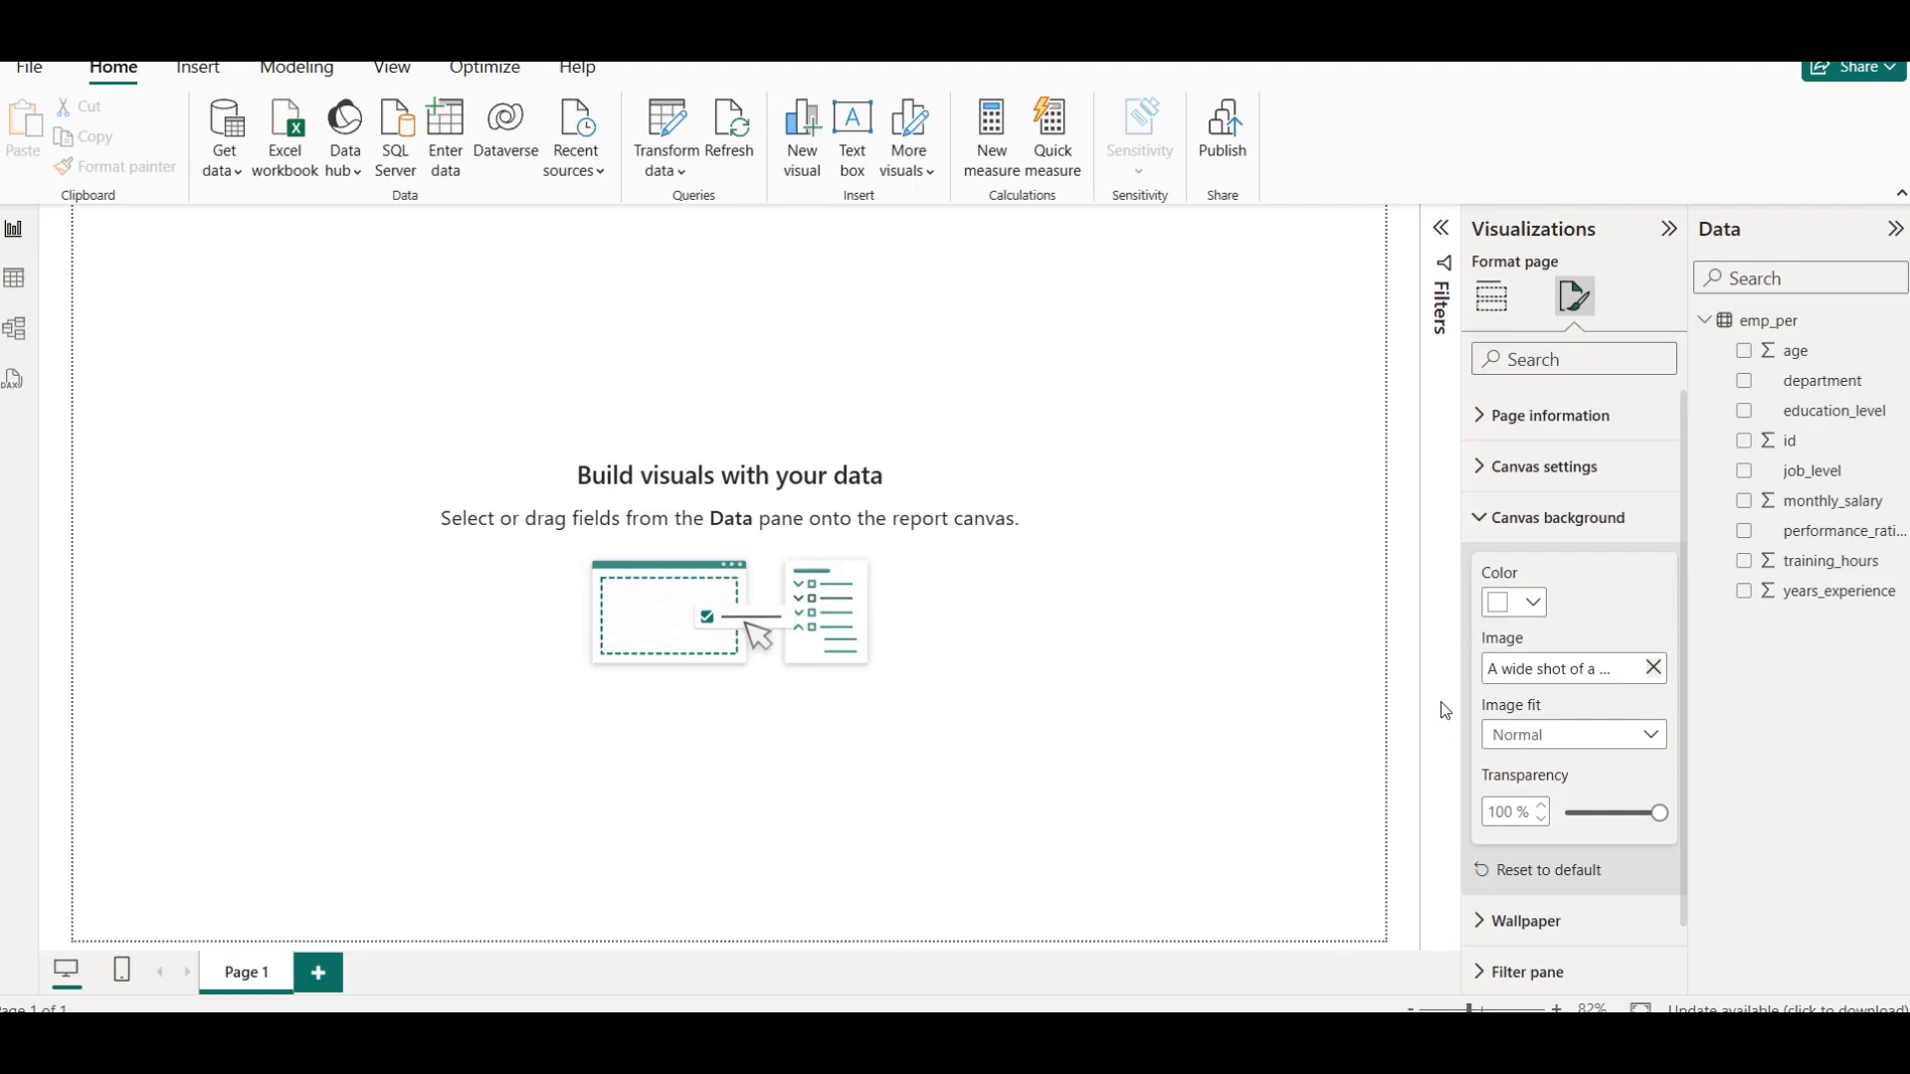
Set the canvas background's image fit to Fit and its transparency to 10%
click(1521, 744)
click(1513, 795)
drag(1618, 812, 1564, 814)
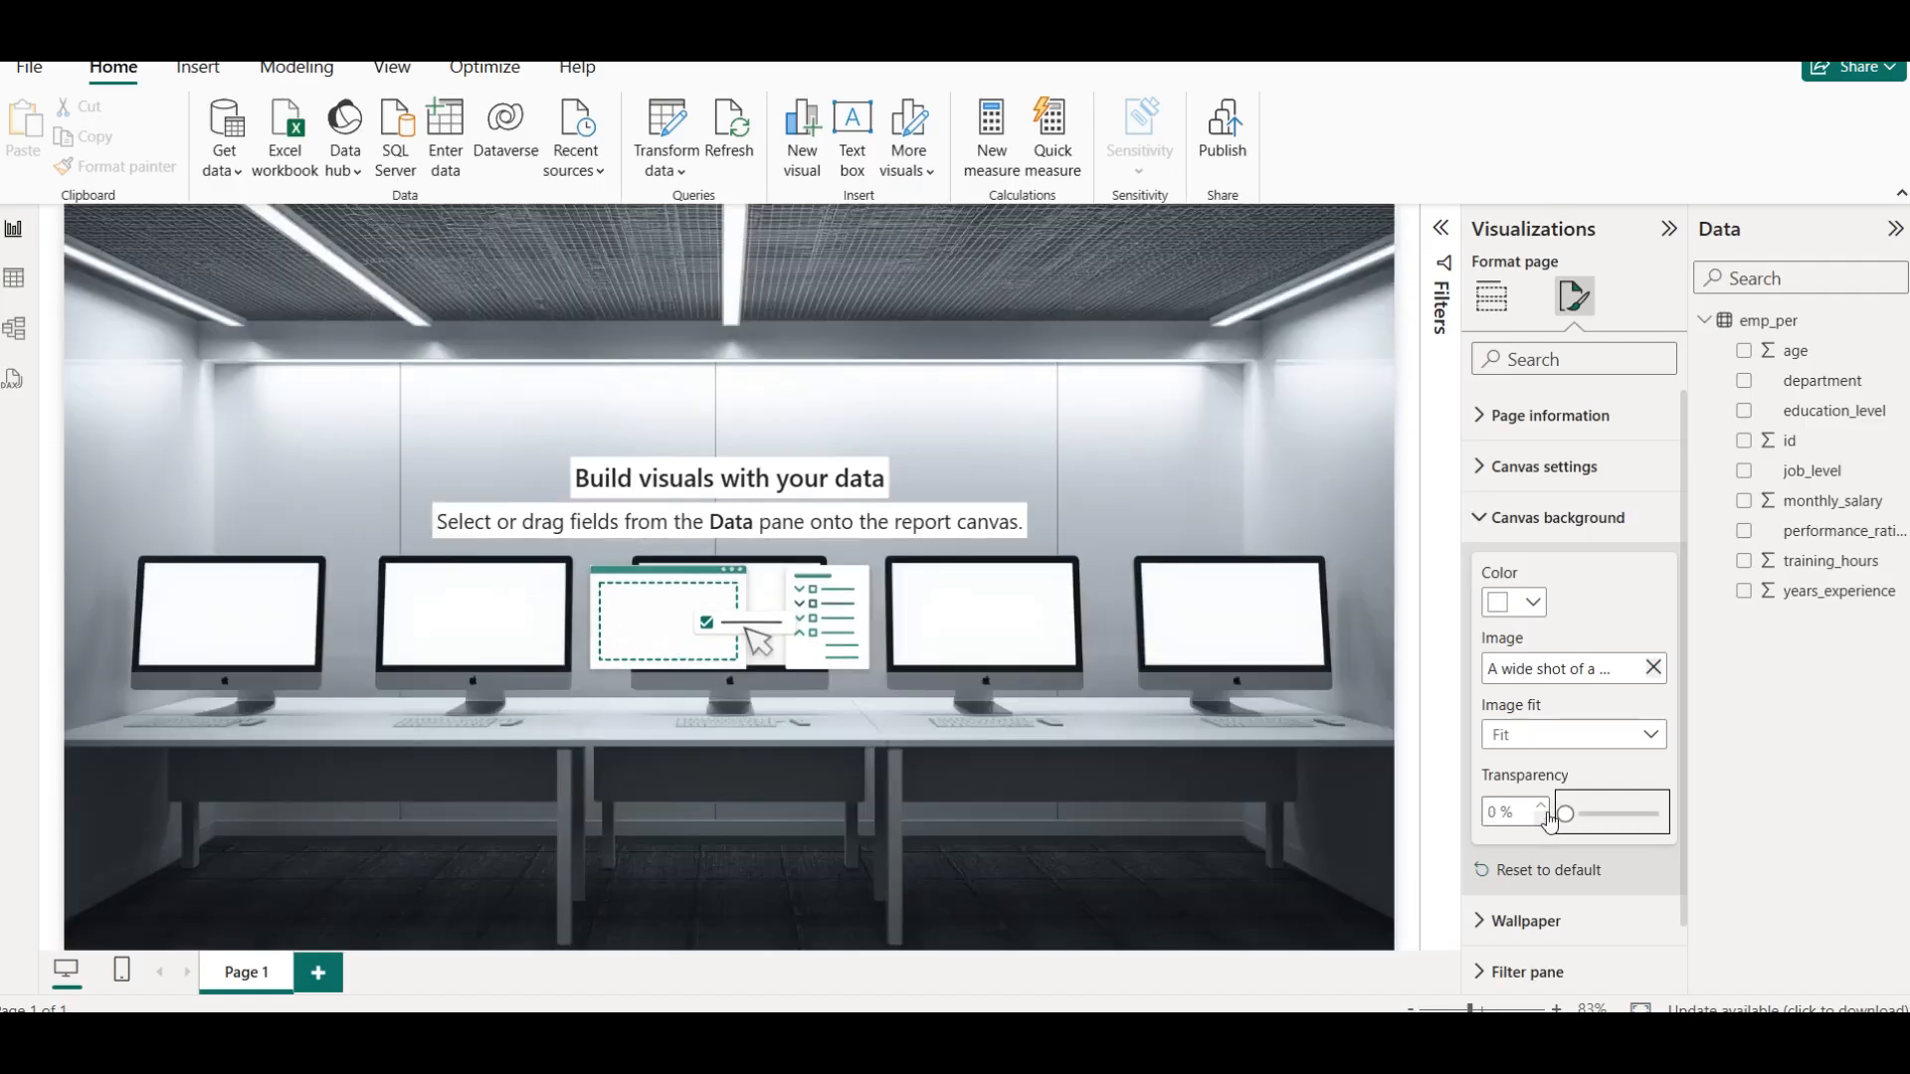
click(1503, 810)
text(10)
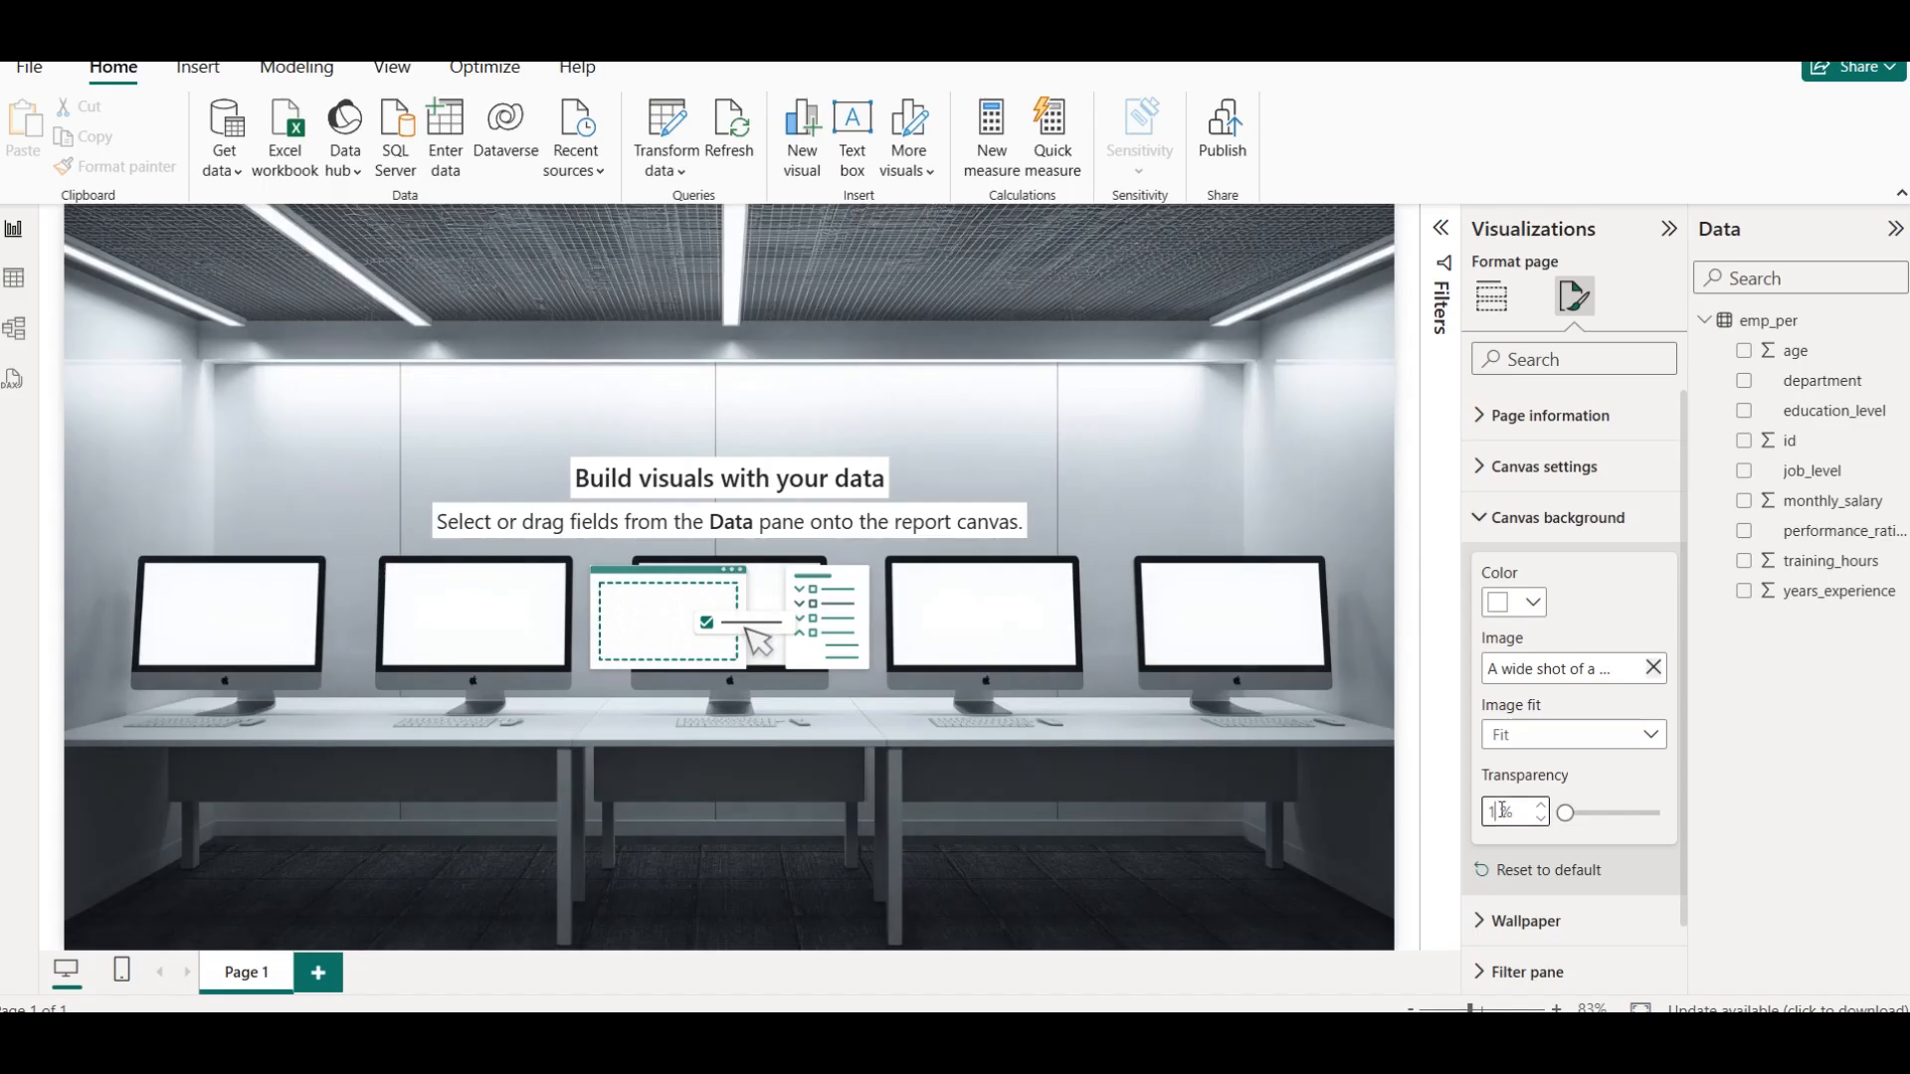
click(1149, 296)
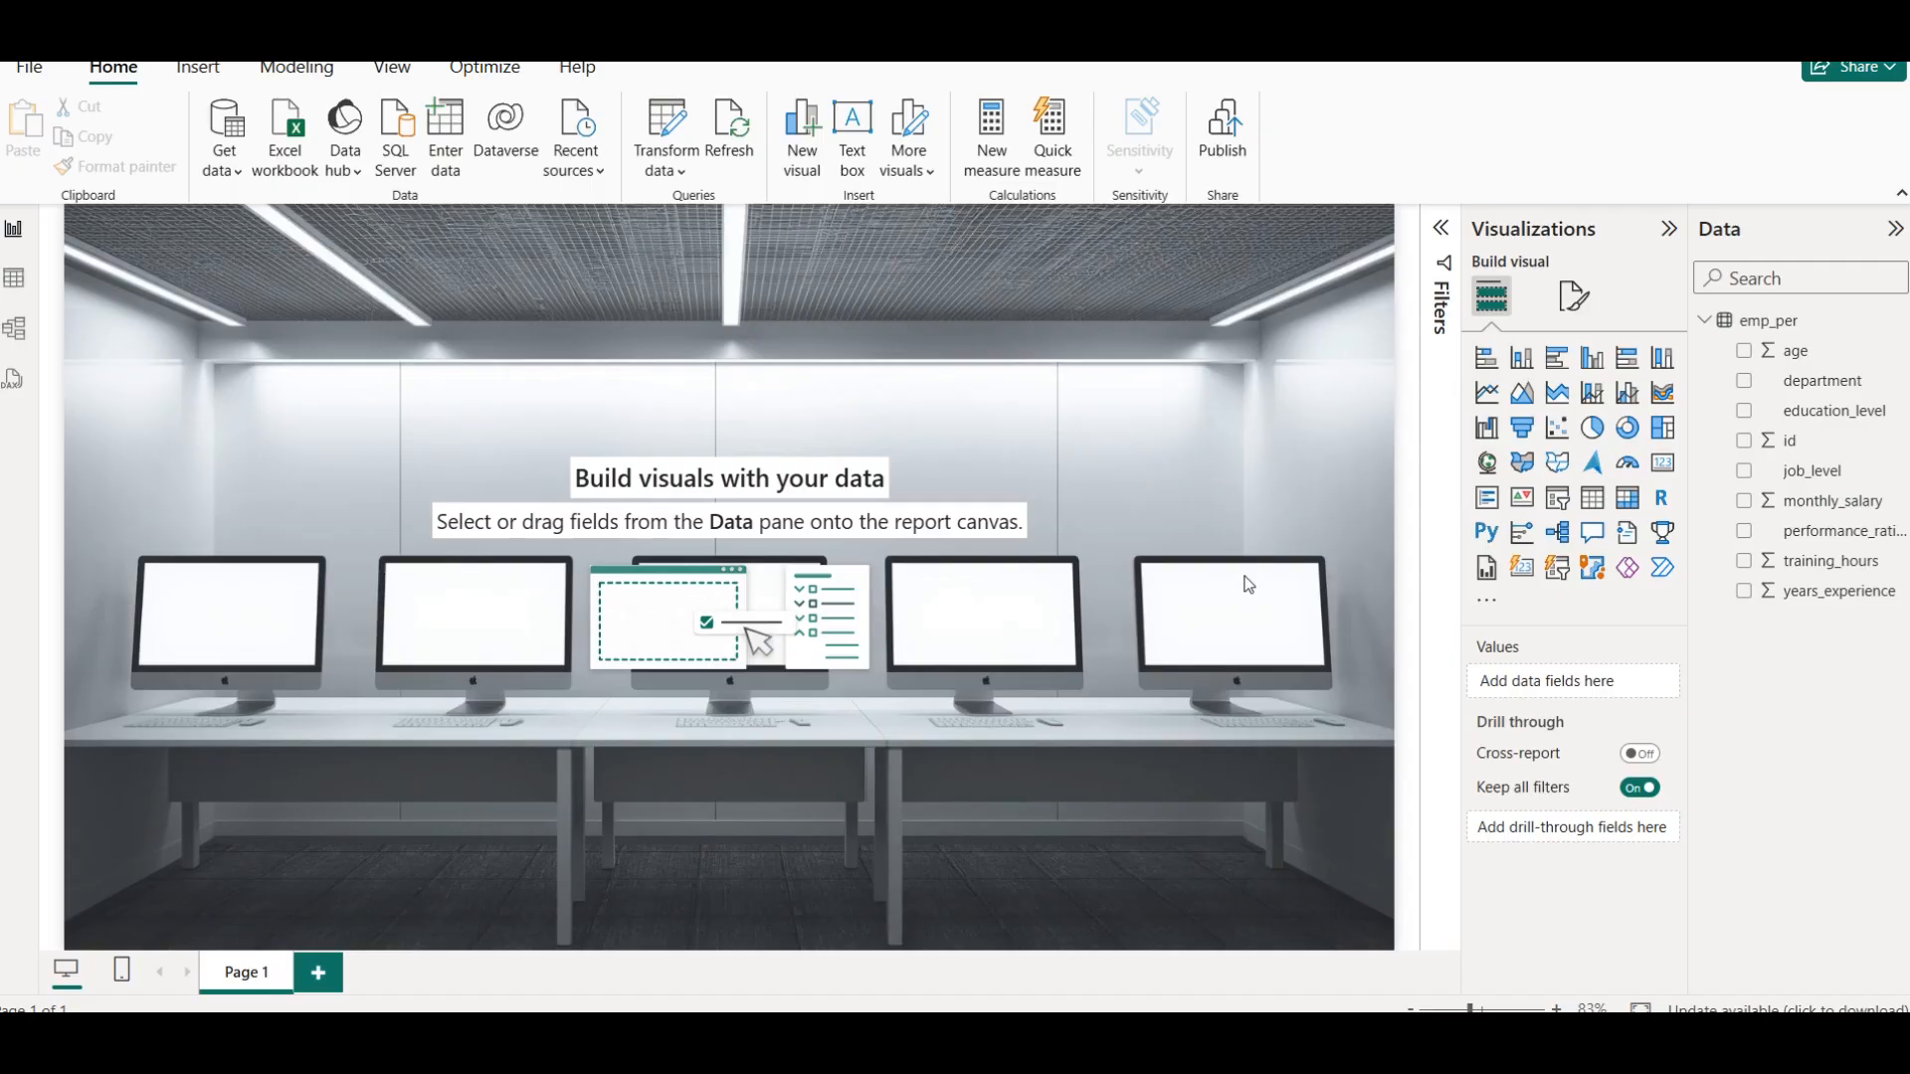
Switch to Notepad, complete the title as "Employee Performance & Training Data Analysis" and copy the whole line
click(1527, 54)
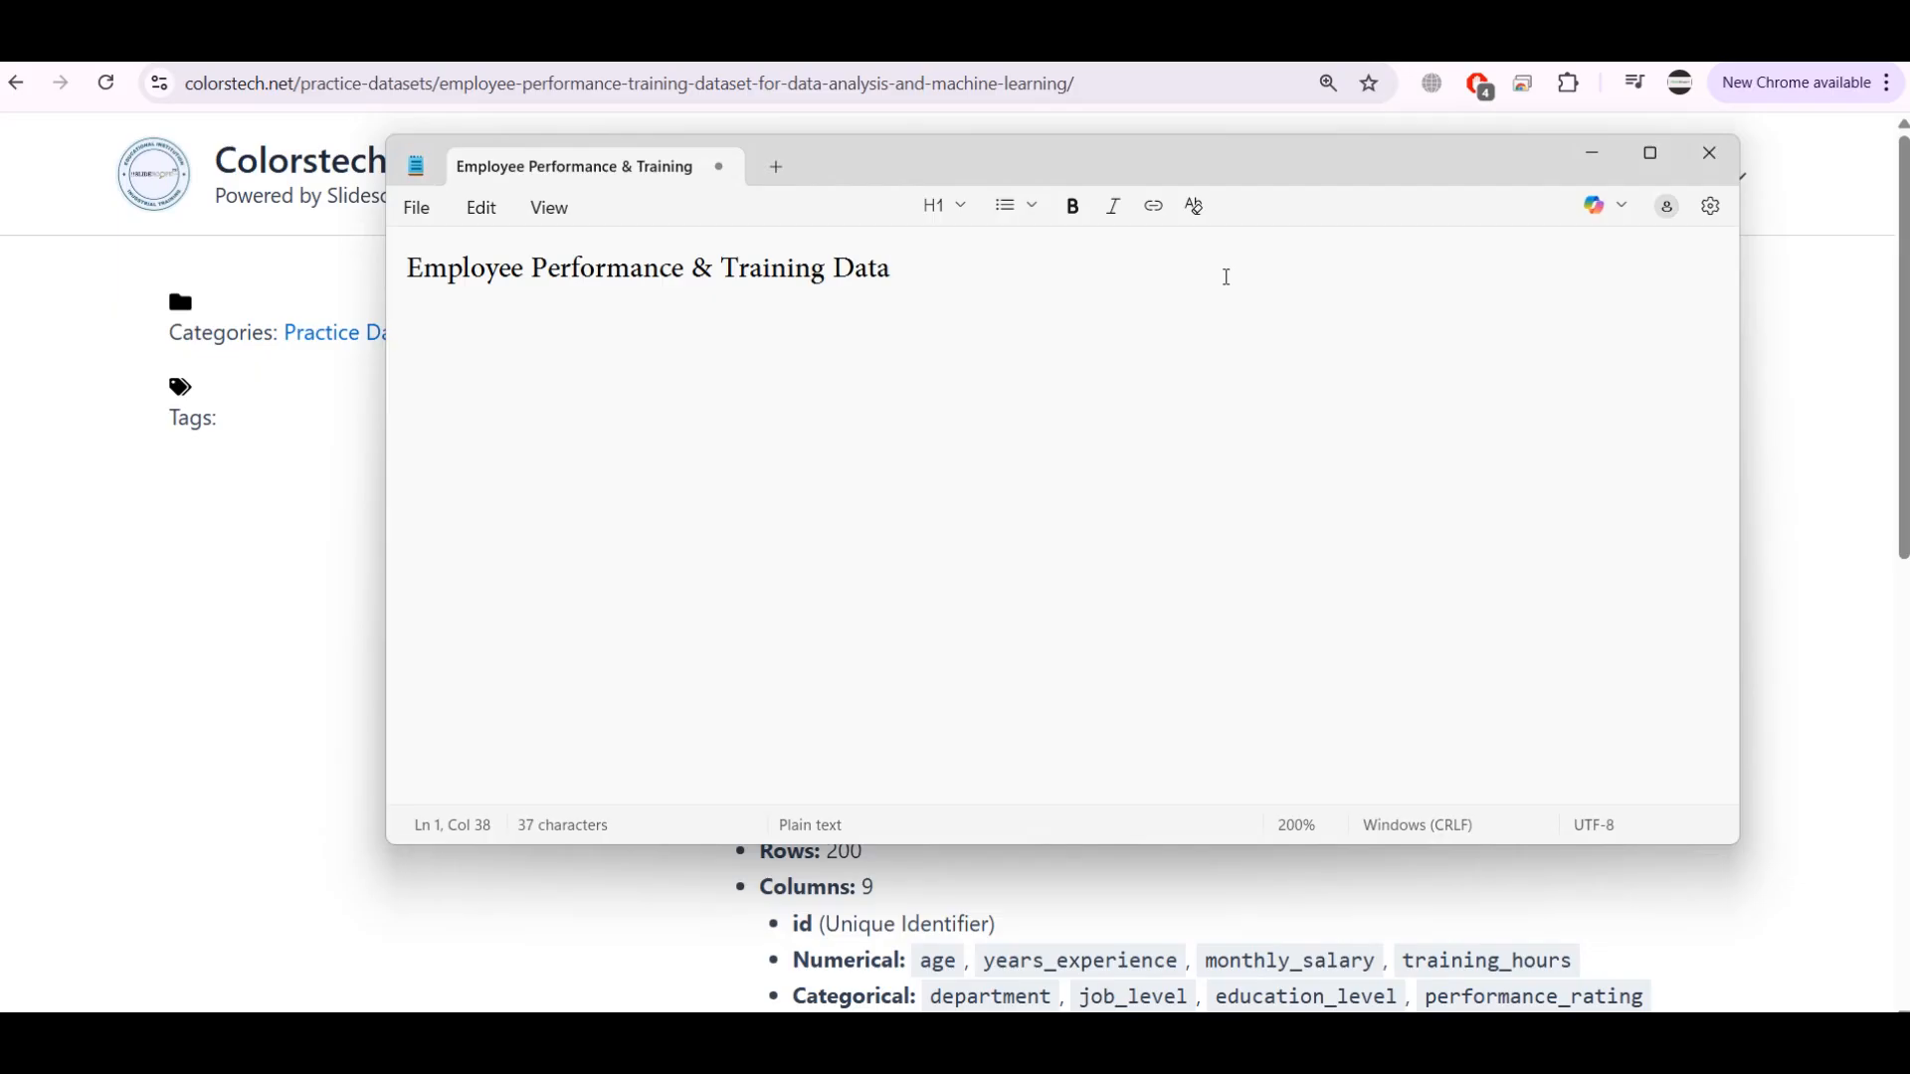
text(Analysis)
key(BackSpace)
key(ctrl+a)
key(ctrl+c)
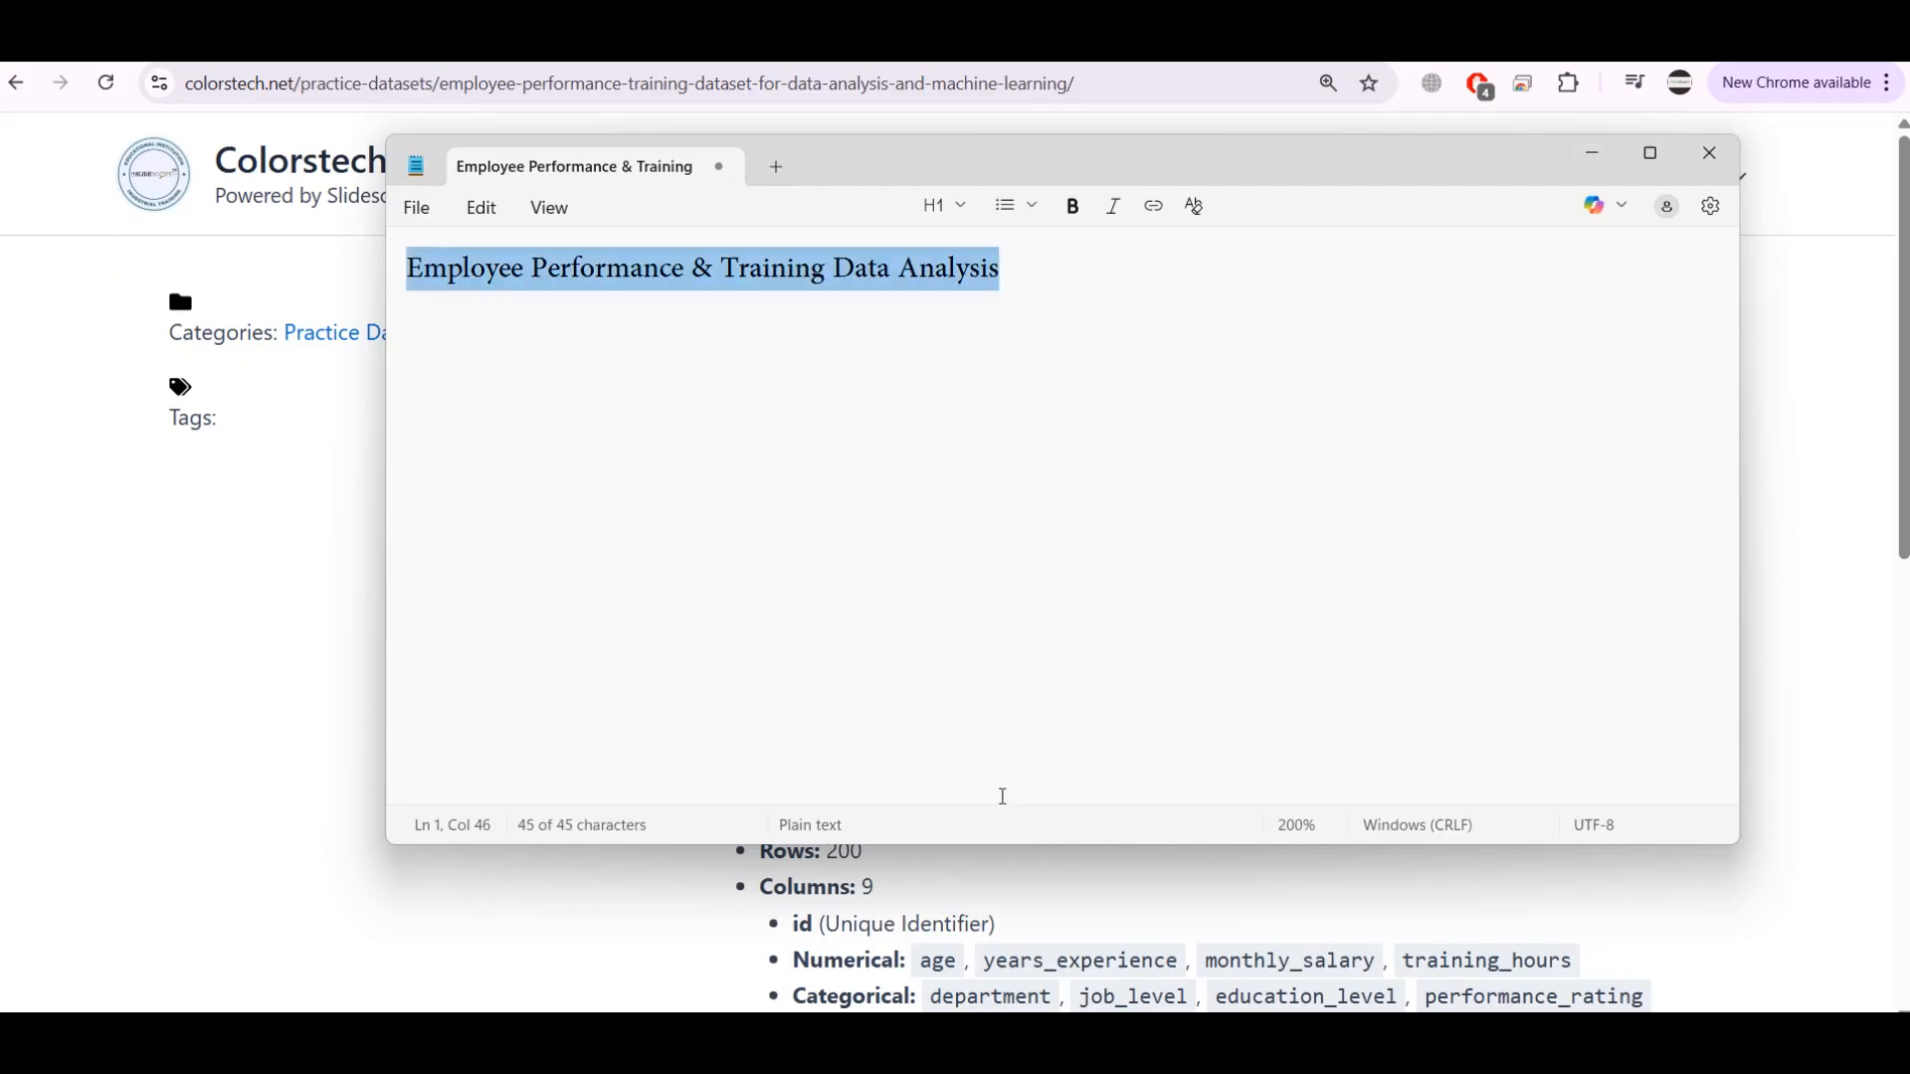
Switch back to Power BI and rename report page Page 1 as Dashboard 1
click(864, 1039)
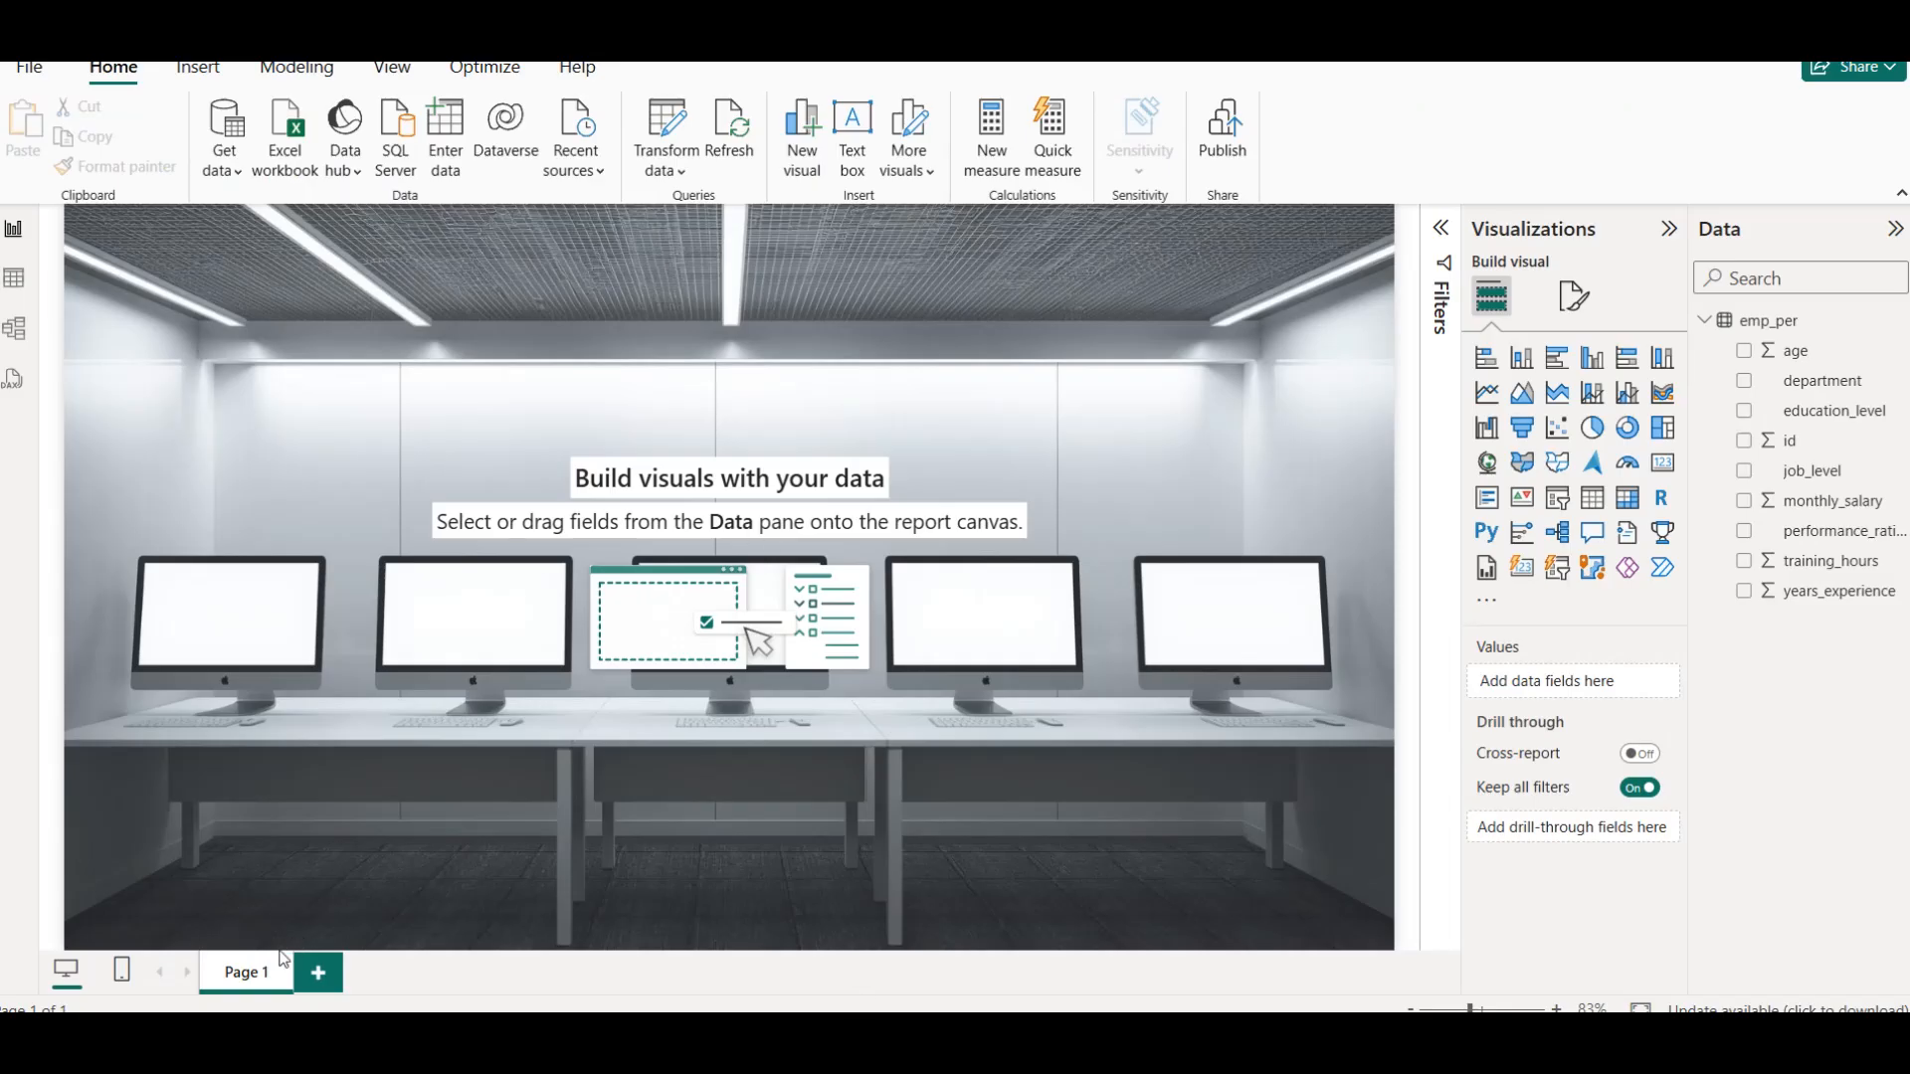
right_click(259, 975)
click(299, 943)
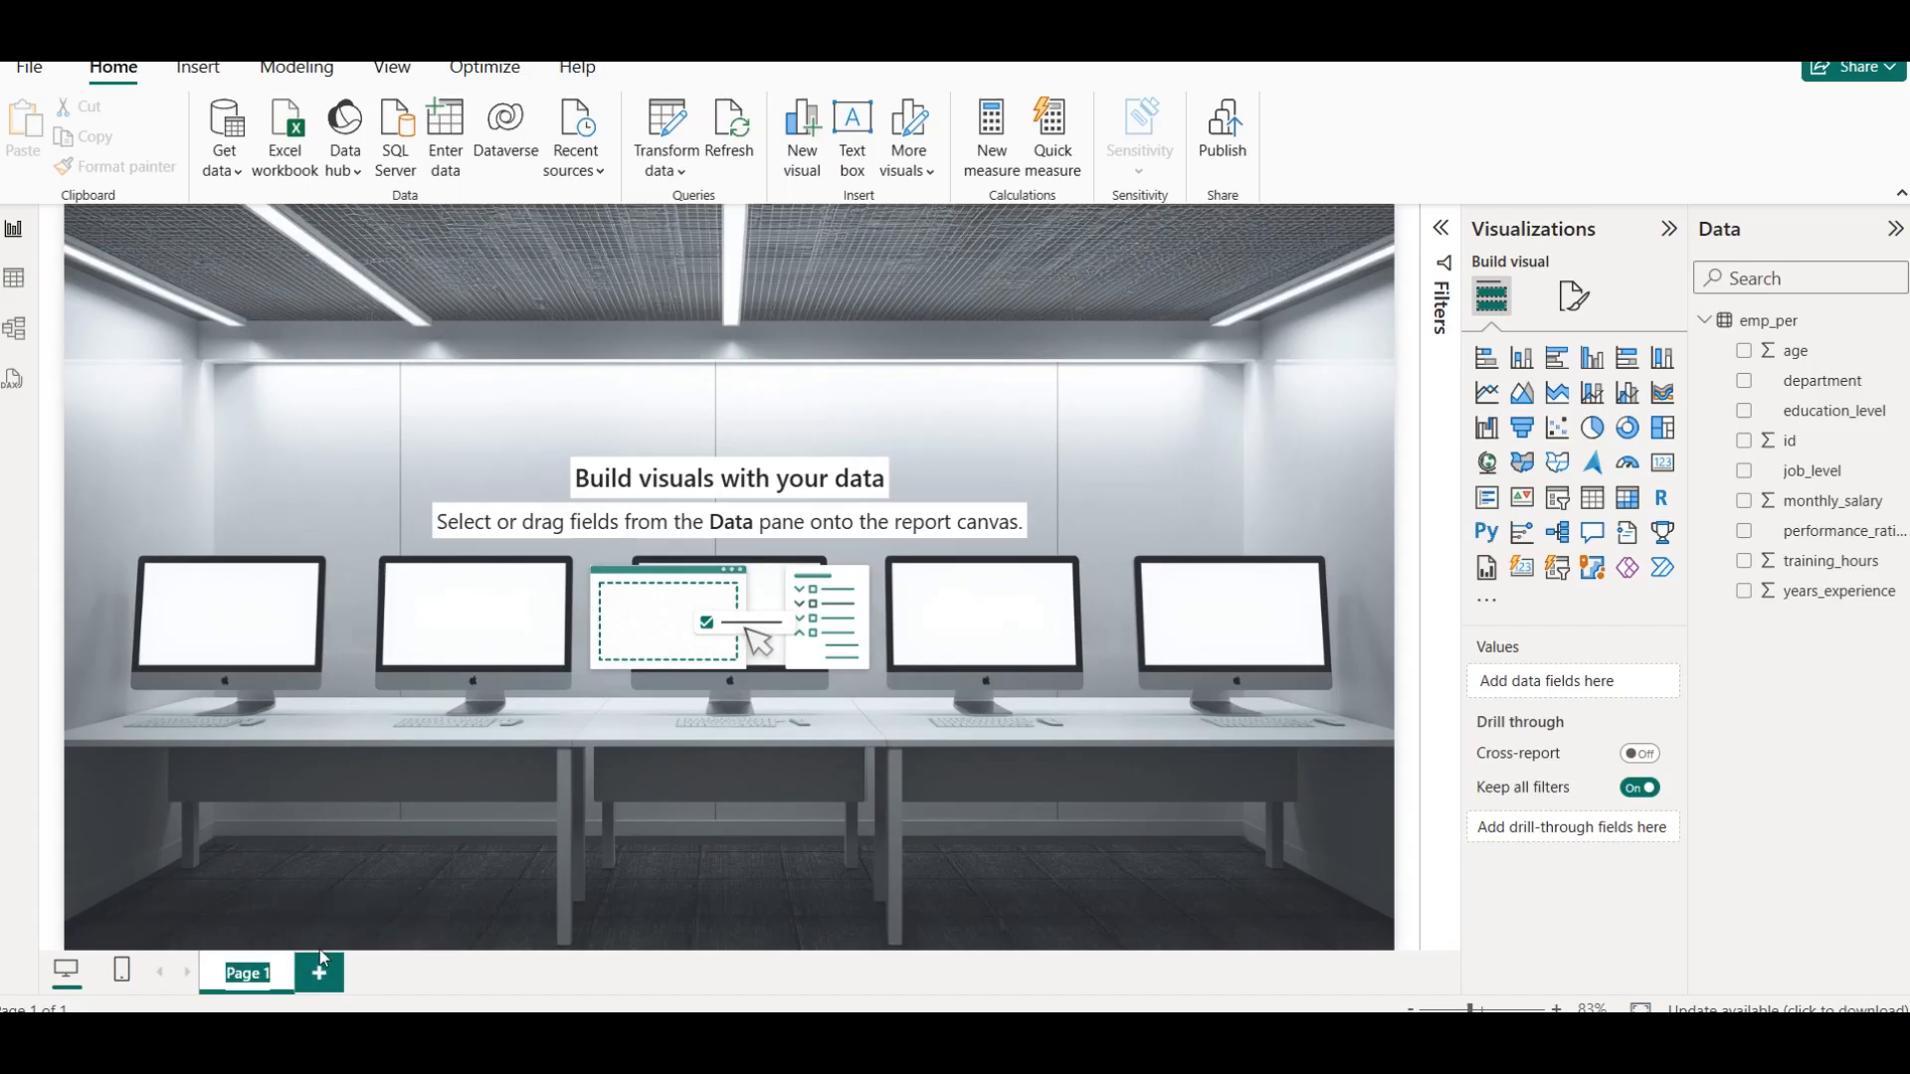
text(Dashboard 1)
key(Return)
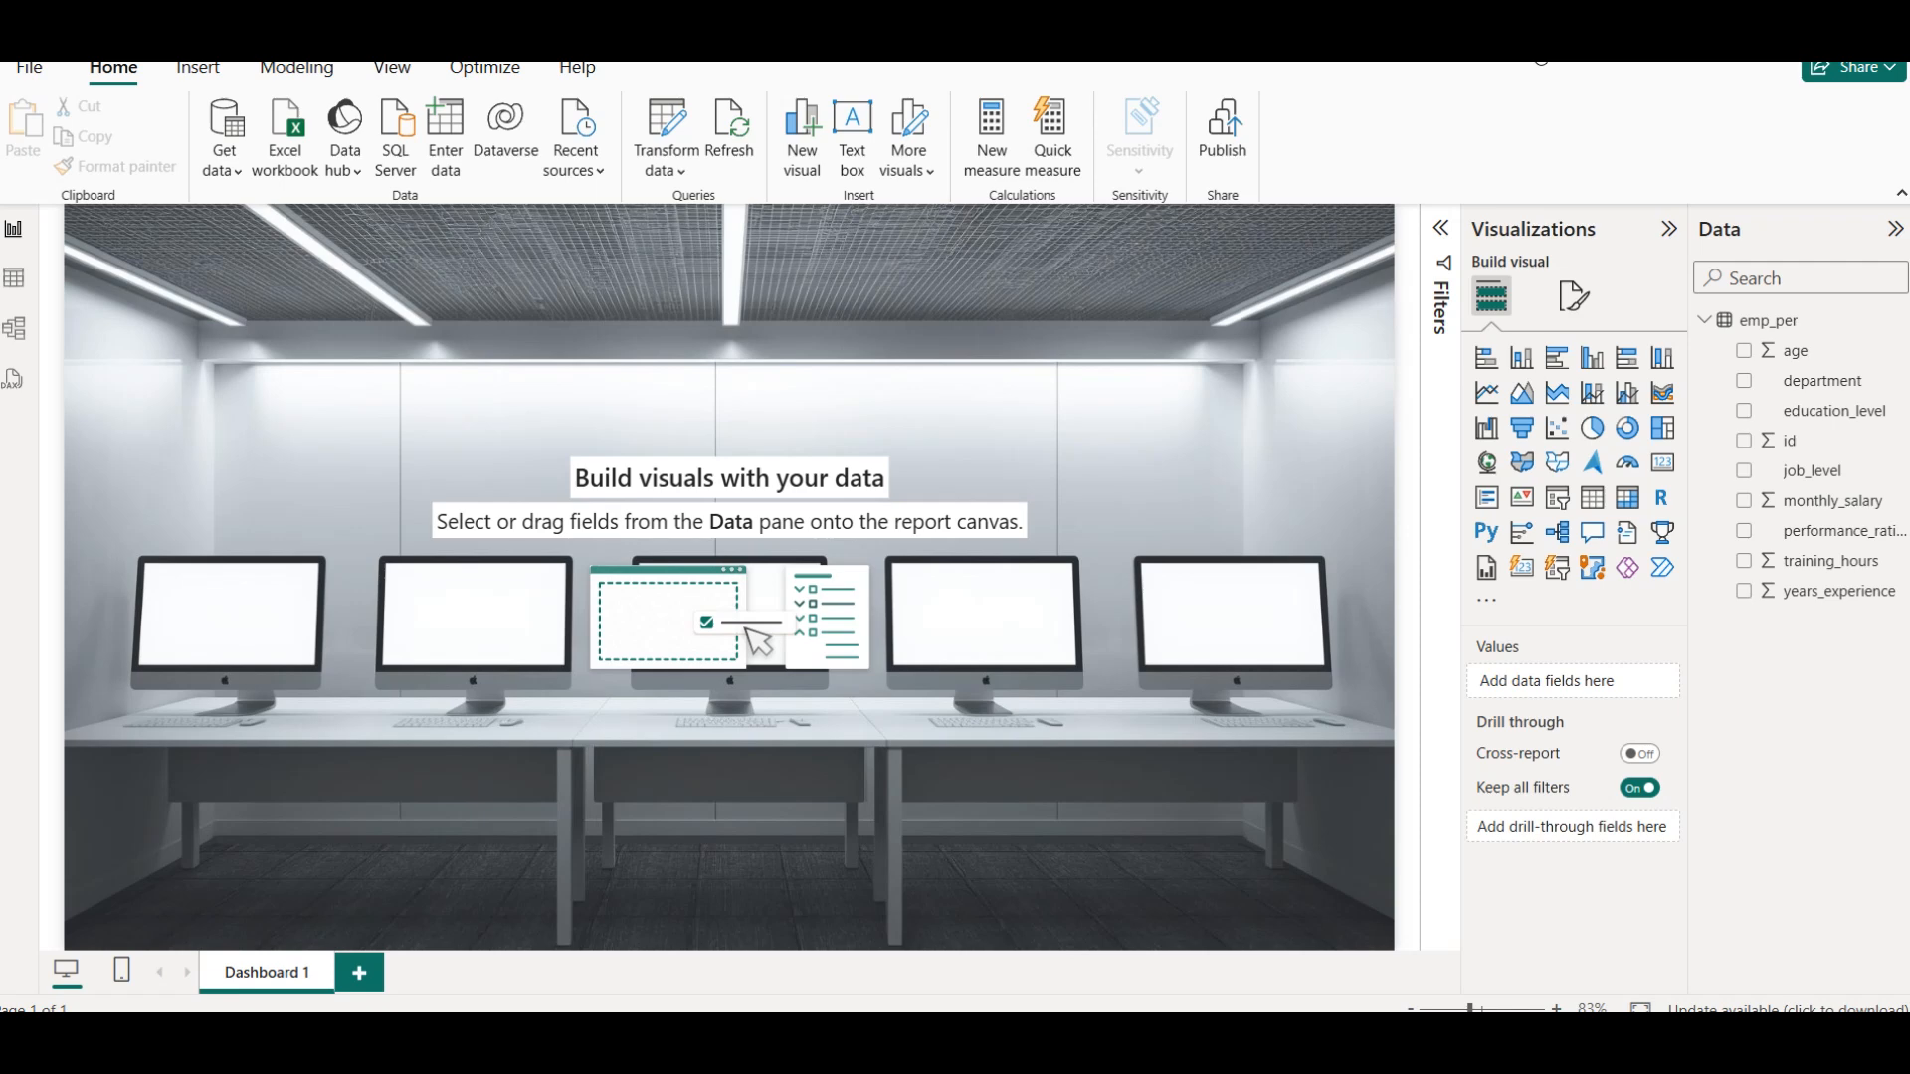
Insert a text box containing the copied title and resize it into a low, wide banner across the top of the report page
click(192, 77)
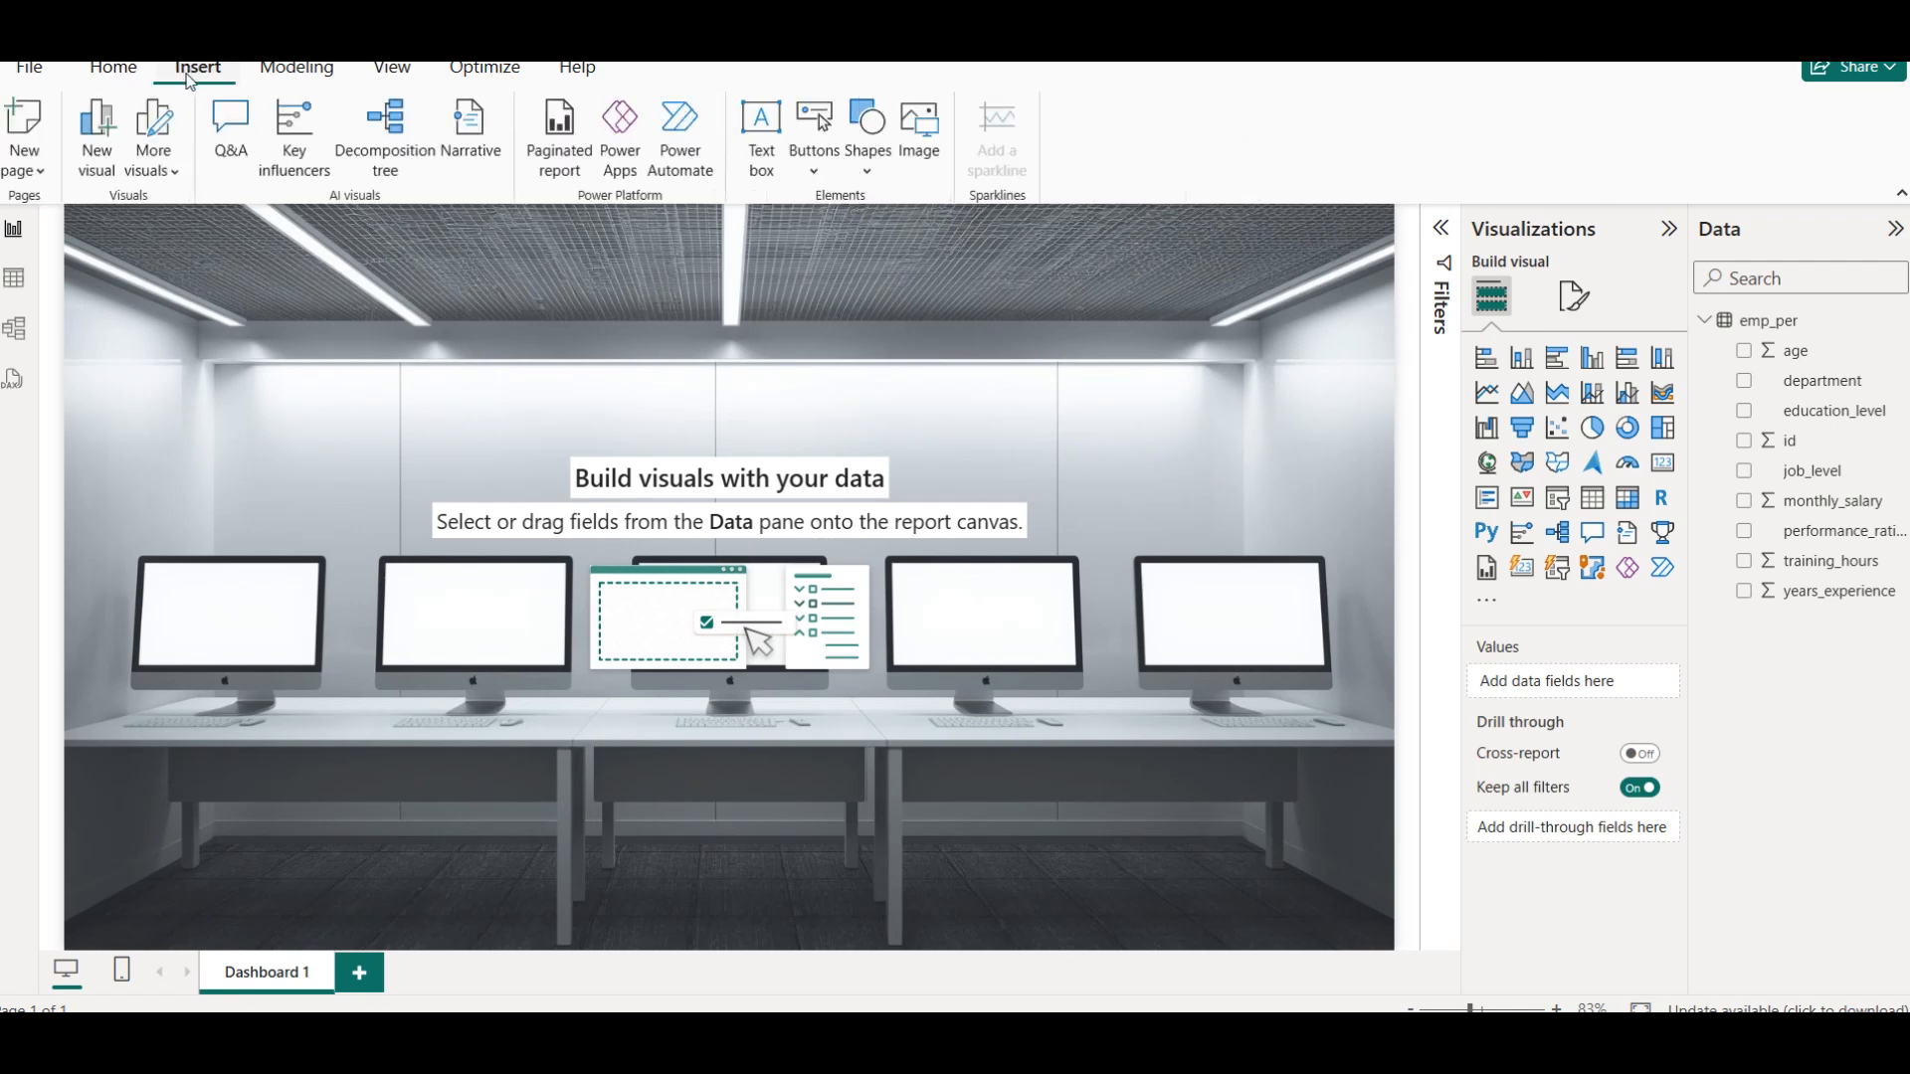
click(761, 139)
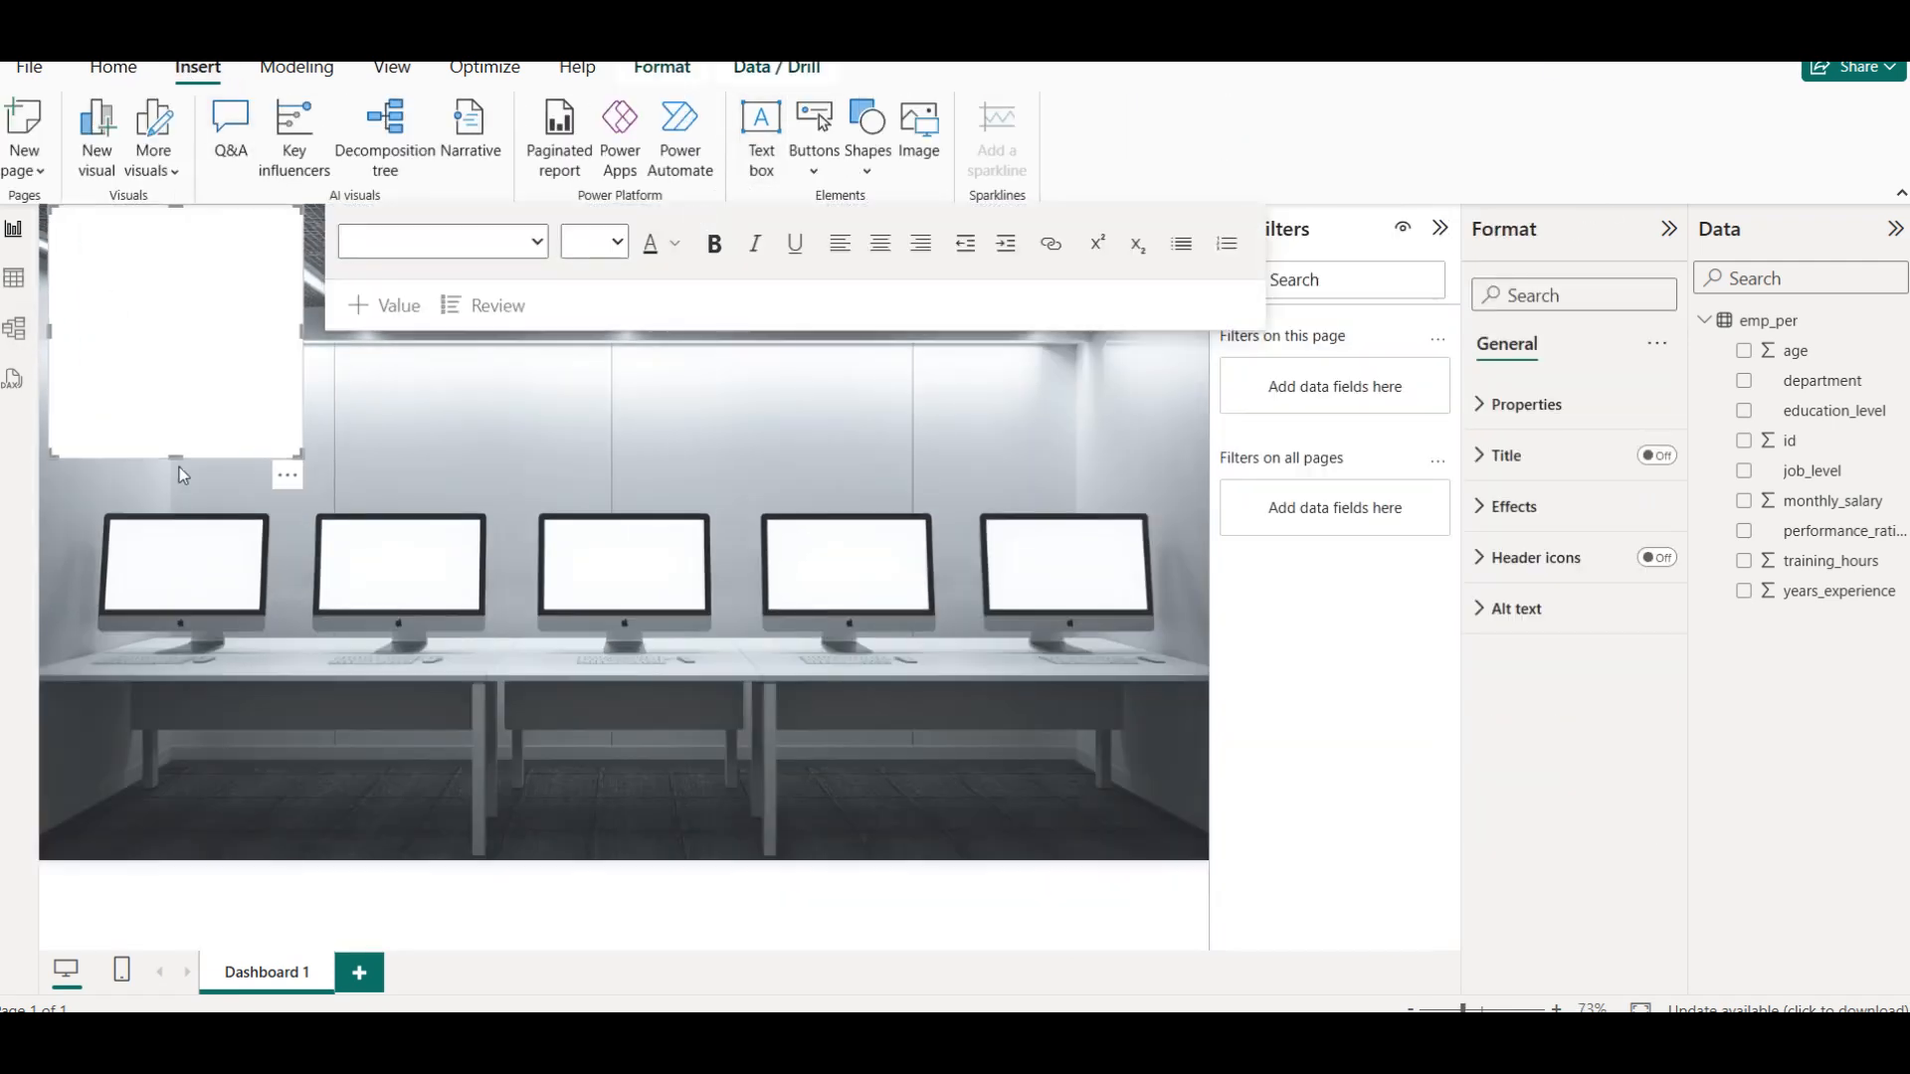
drag(175, 460, 175, 301)
click(177, 237)
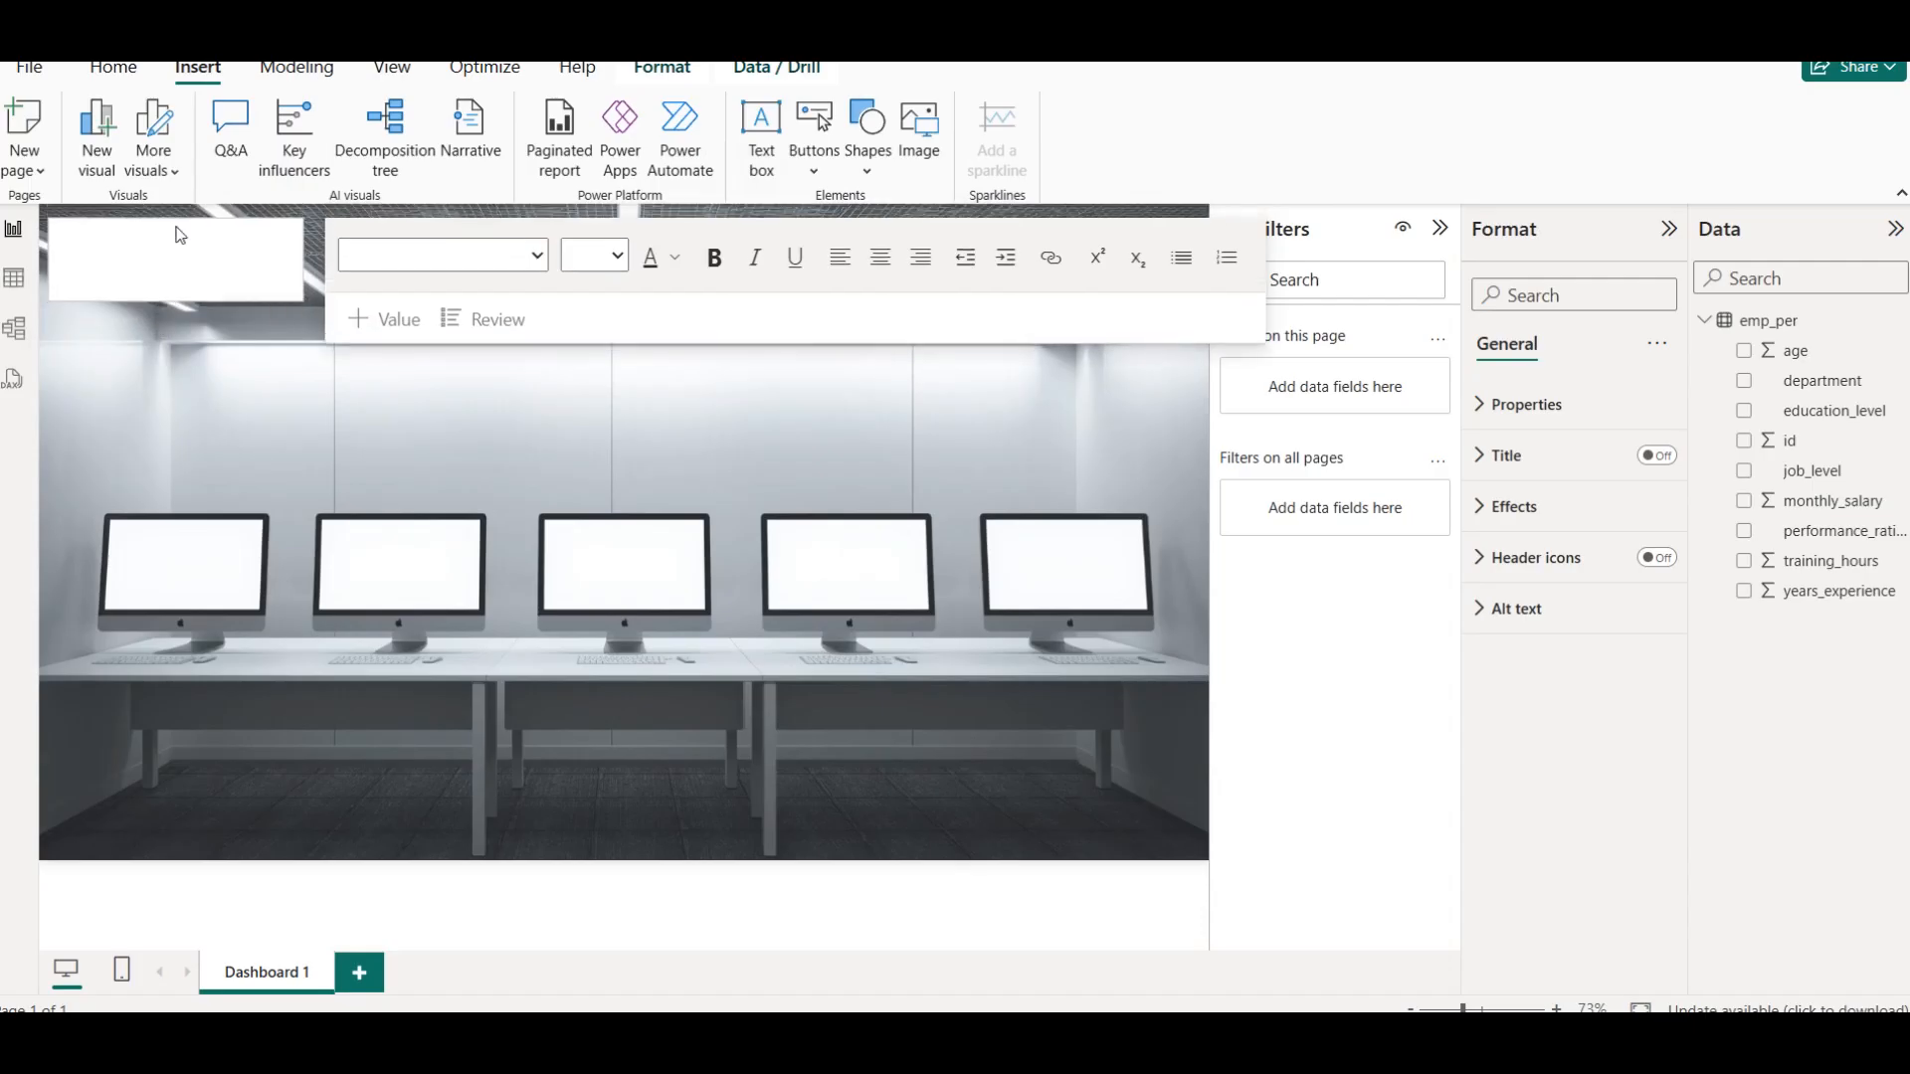
key(ctrl+v)
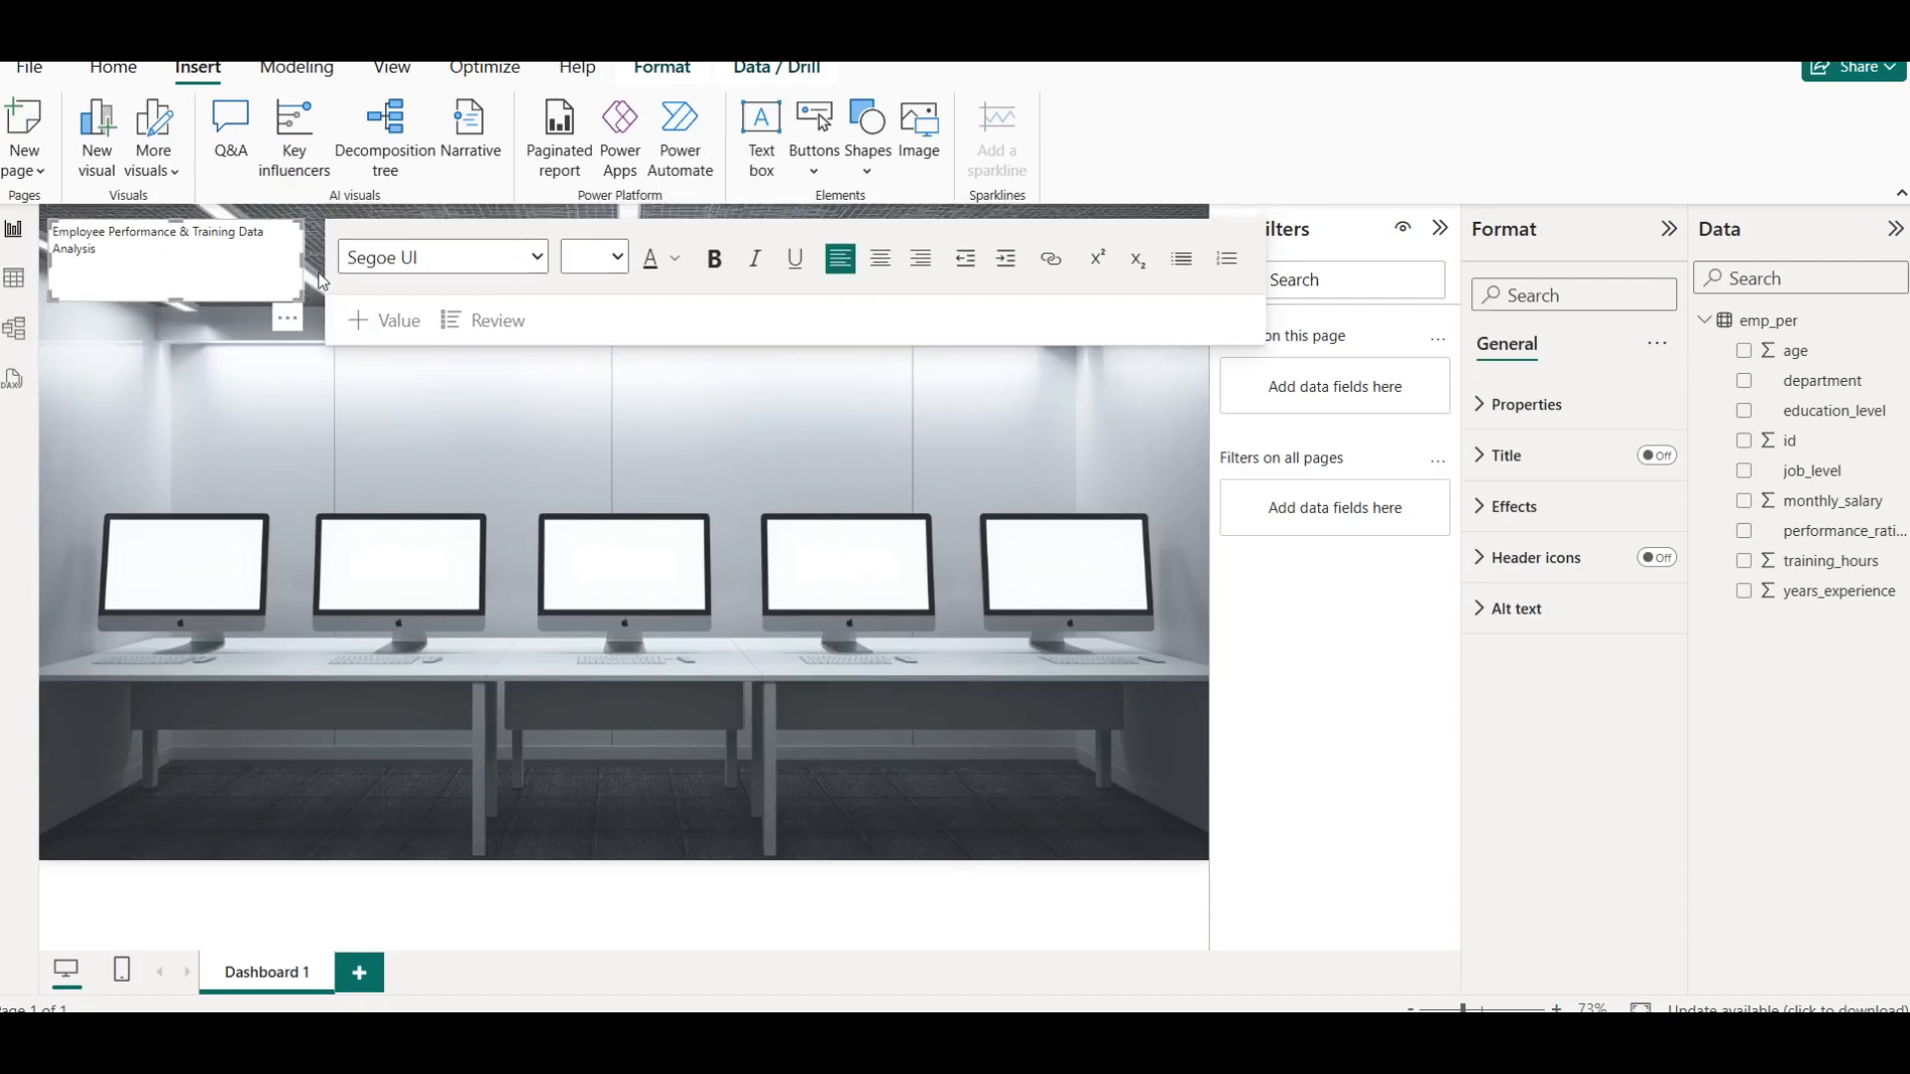
drag(301, 262, 974, 275)
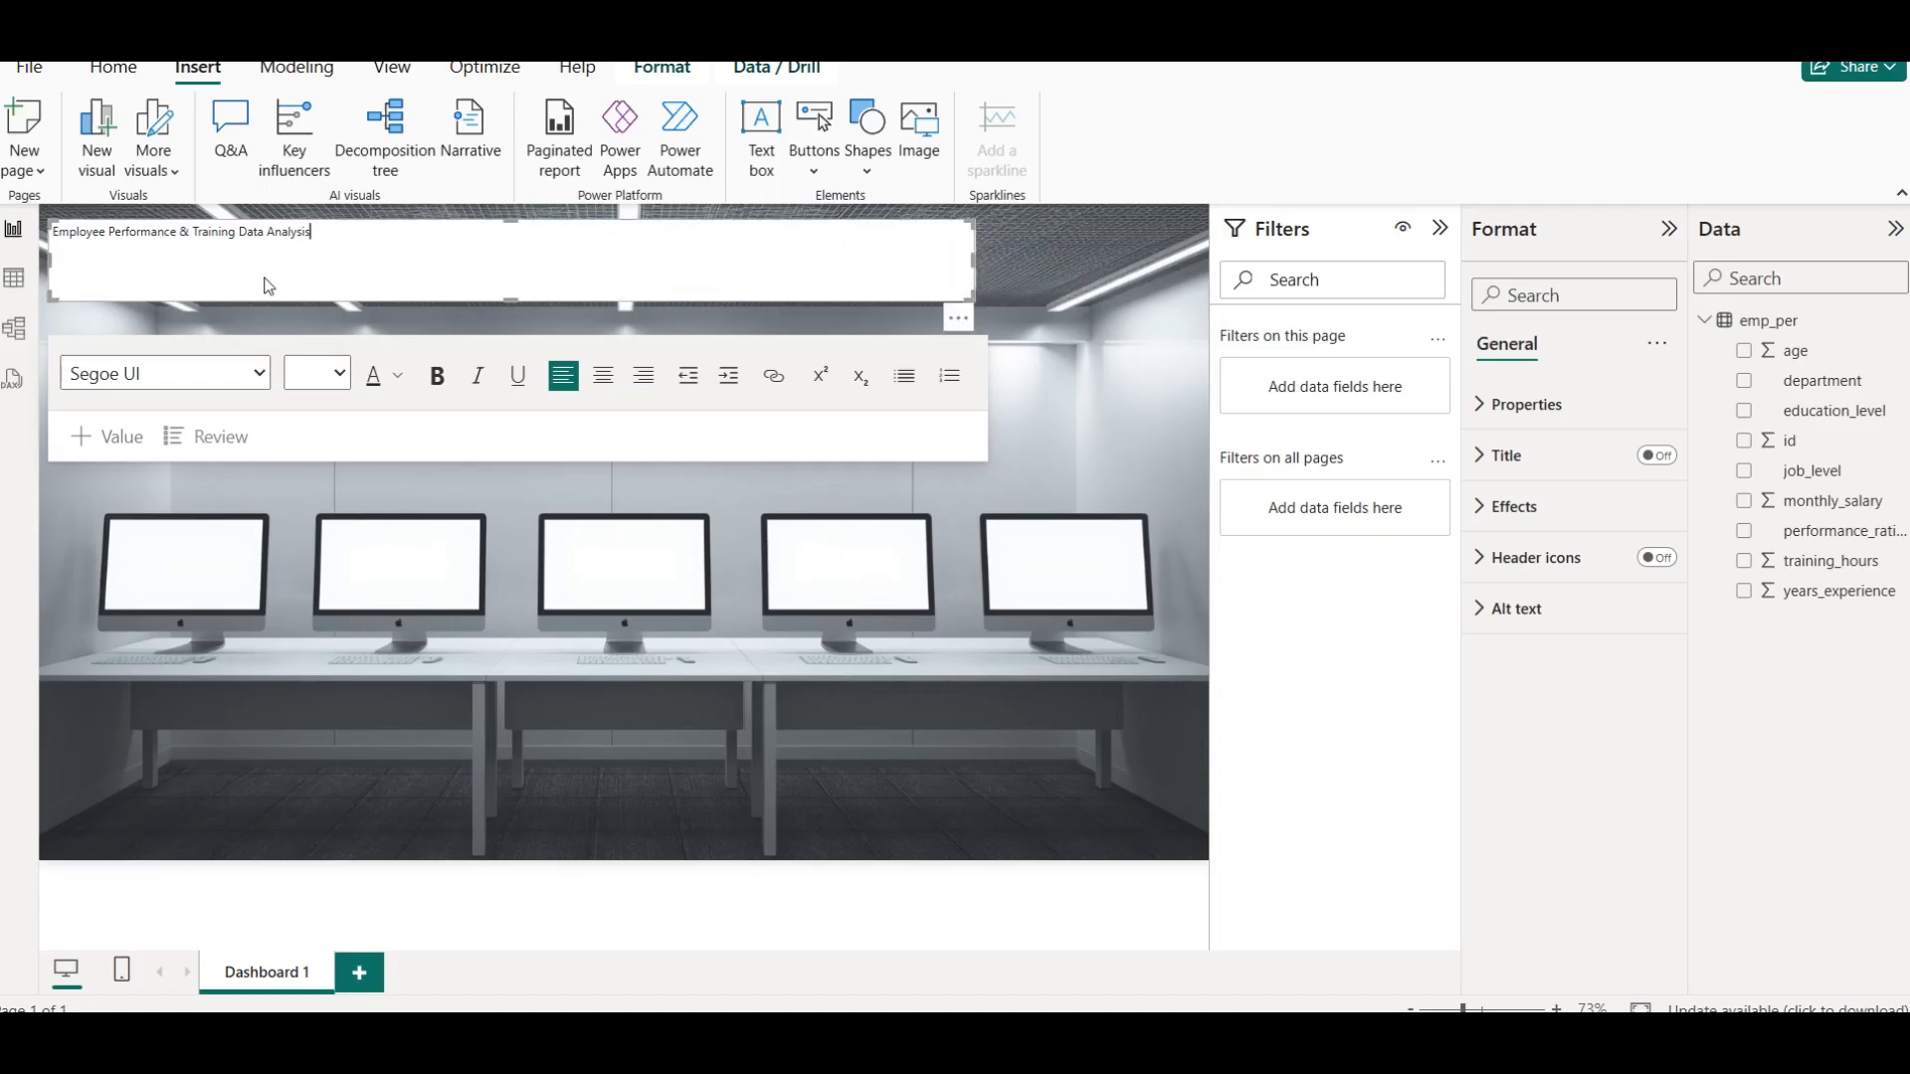
Format the title text as centered, size 28 and bold
key(ctrl+a)
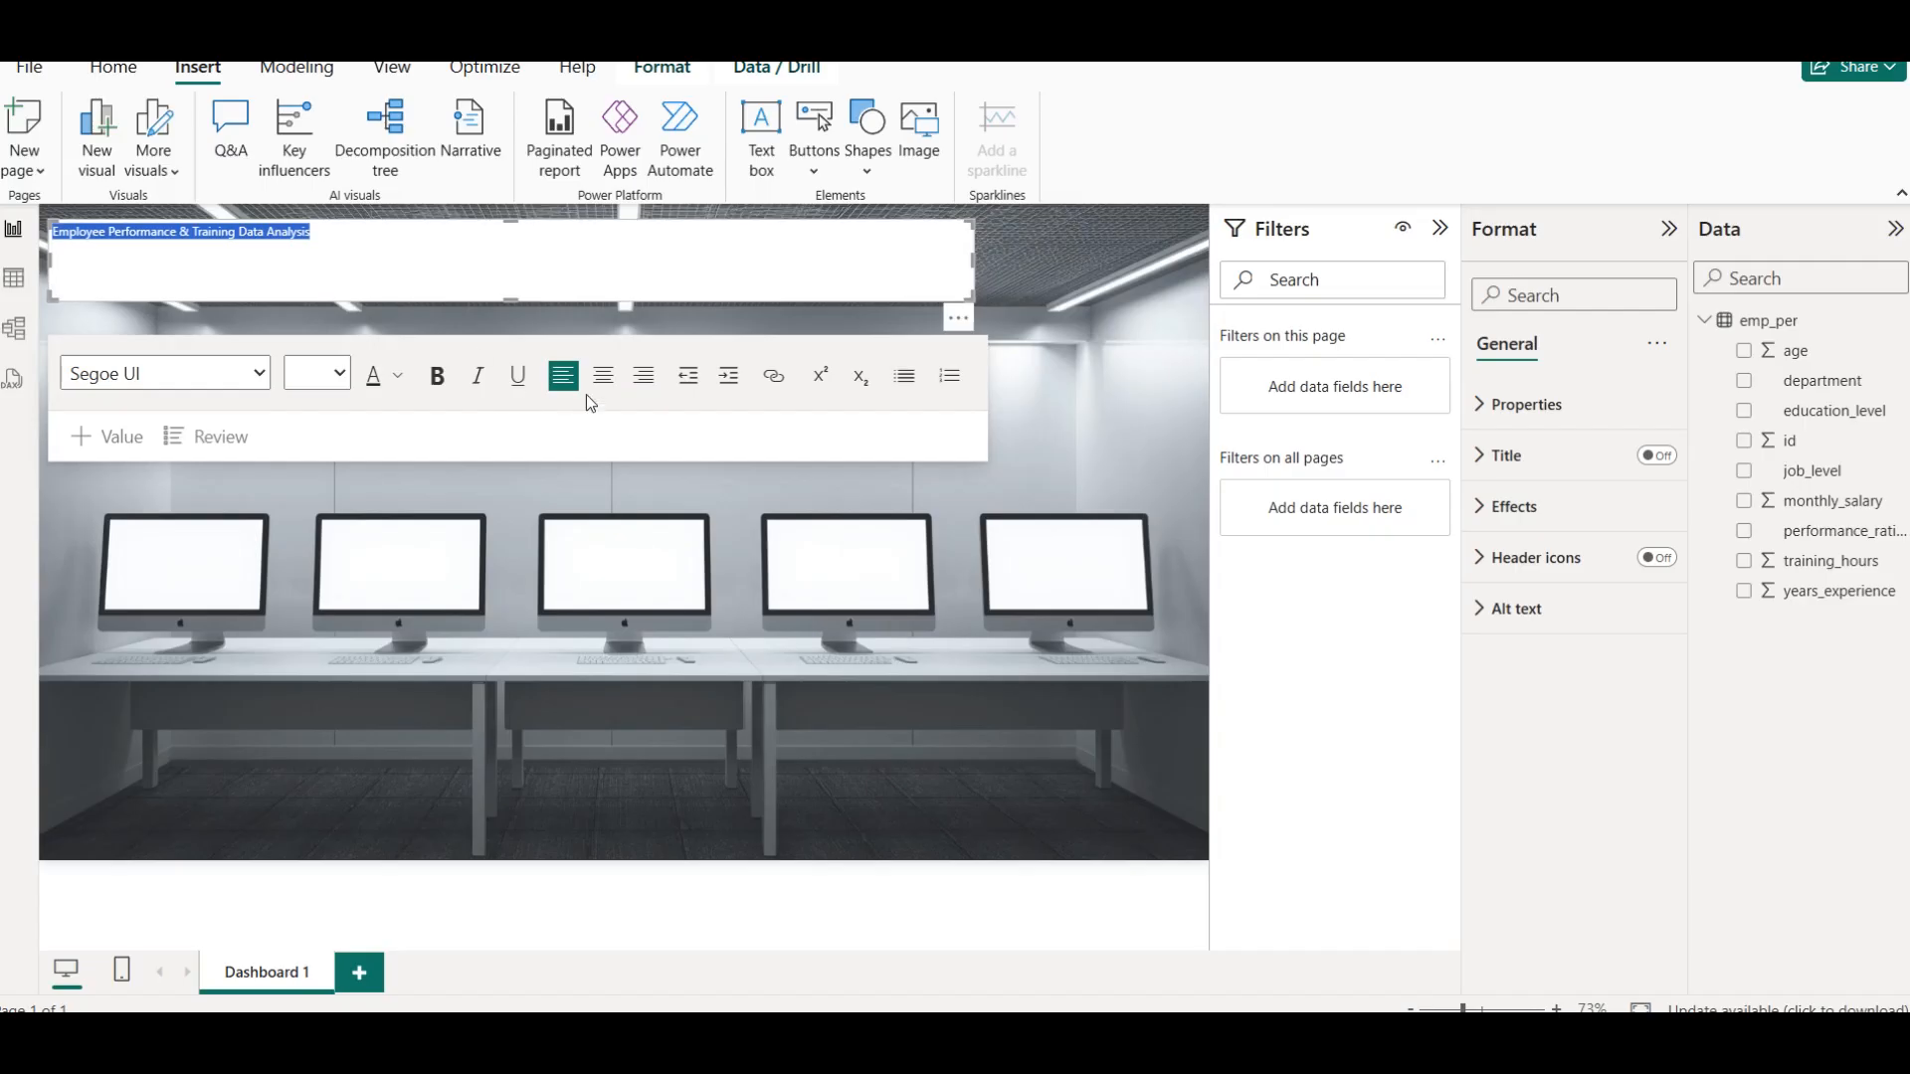
click(603, 376)
click(328, 375)
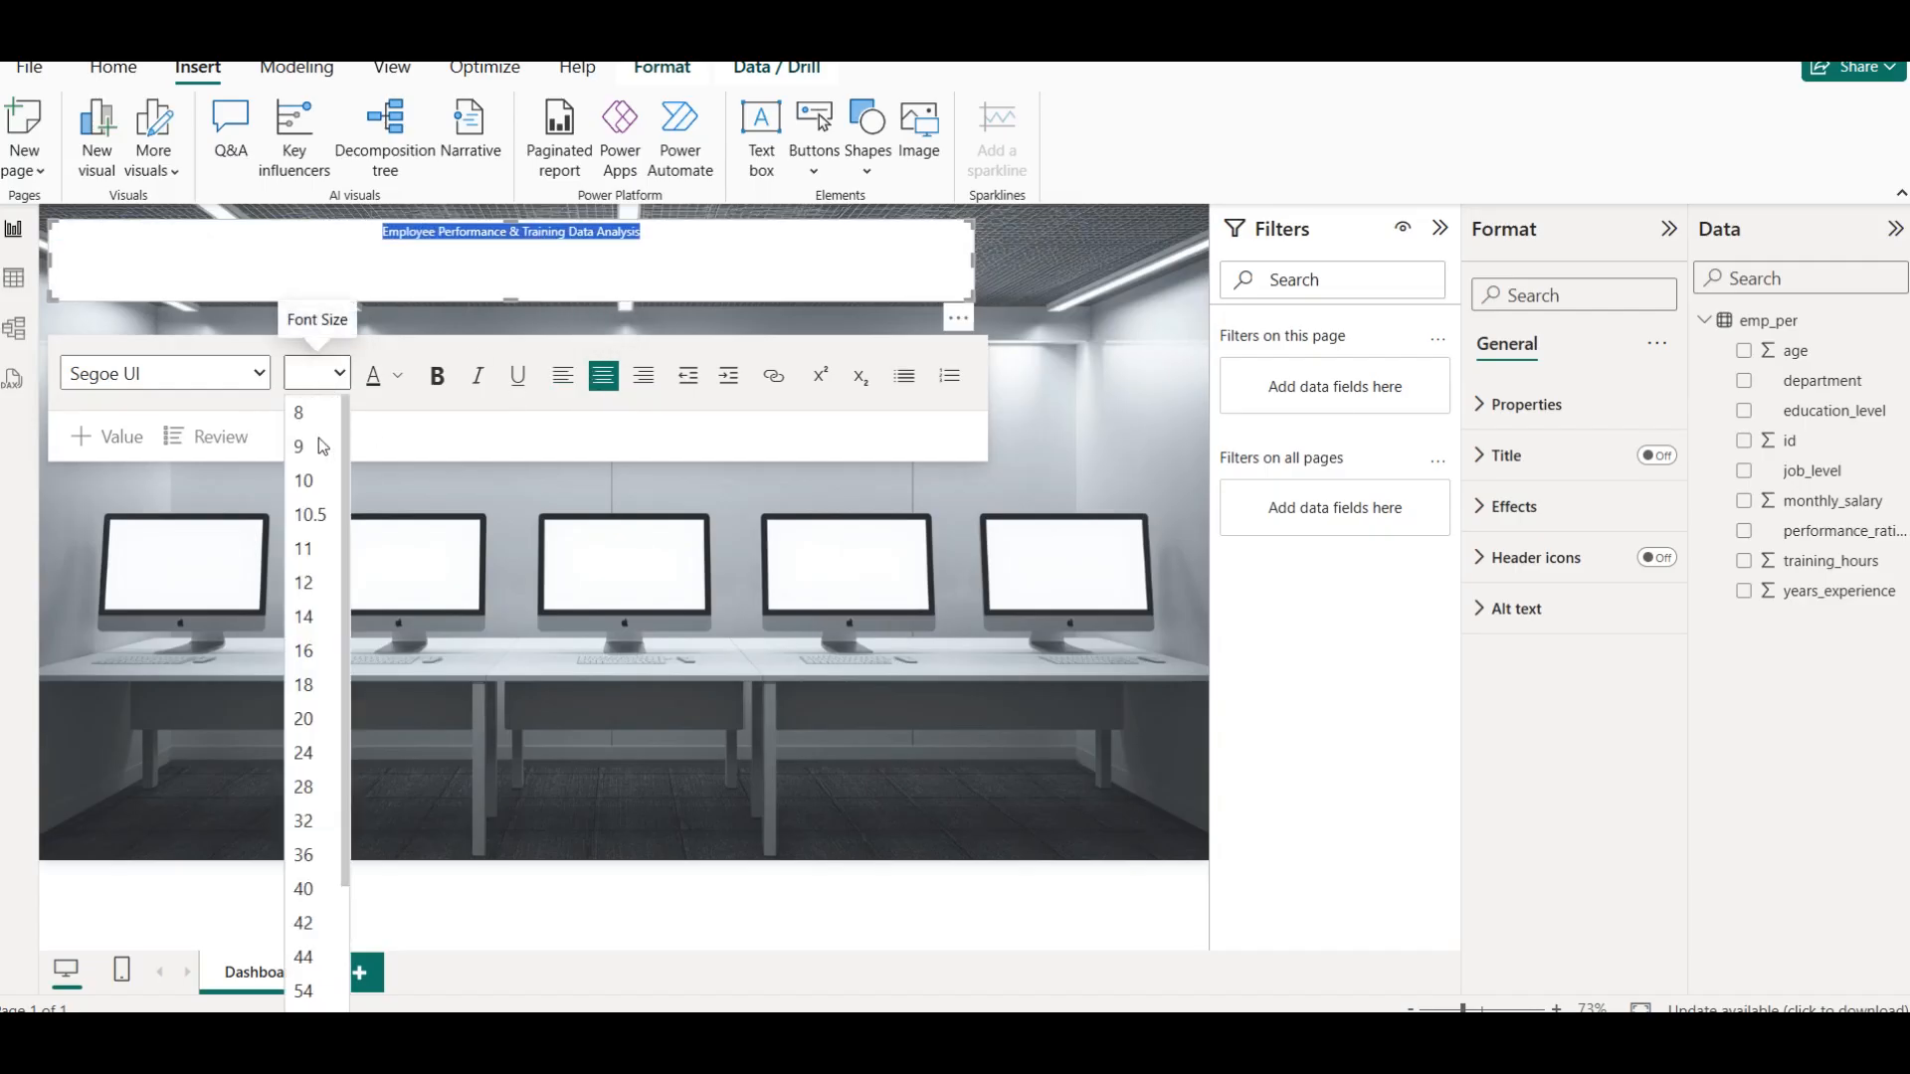
click(317, 787)
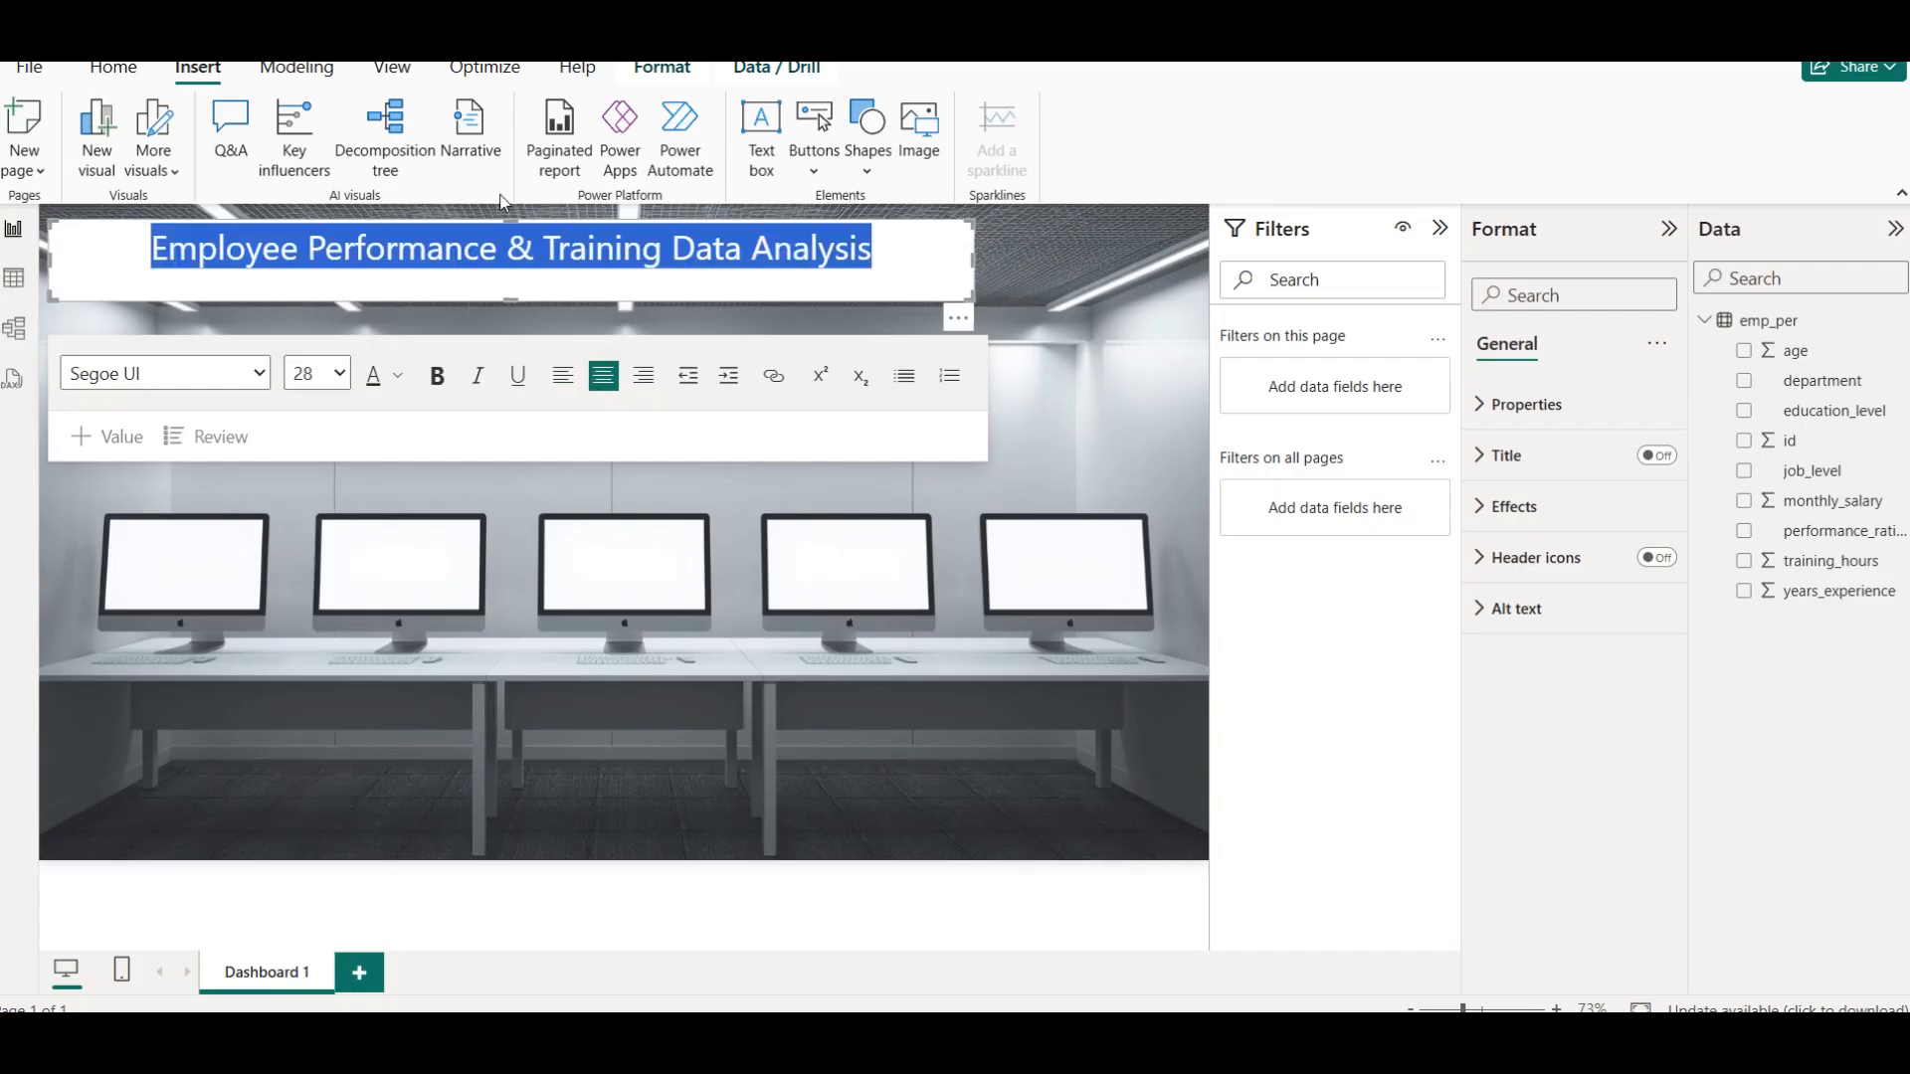
click(452, 362)
Reduce the title text box's height slightly so it fits closely around the text
click(506, 281)
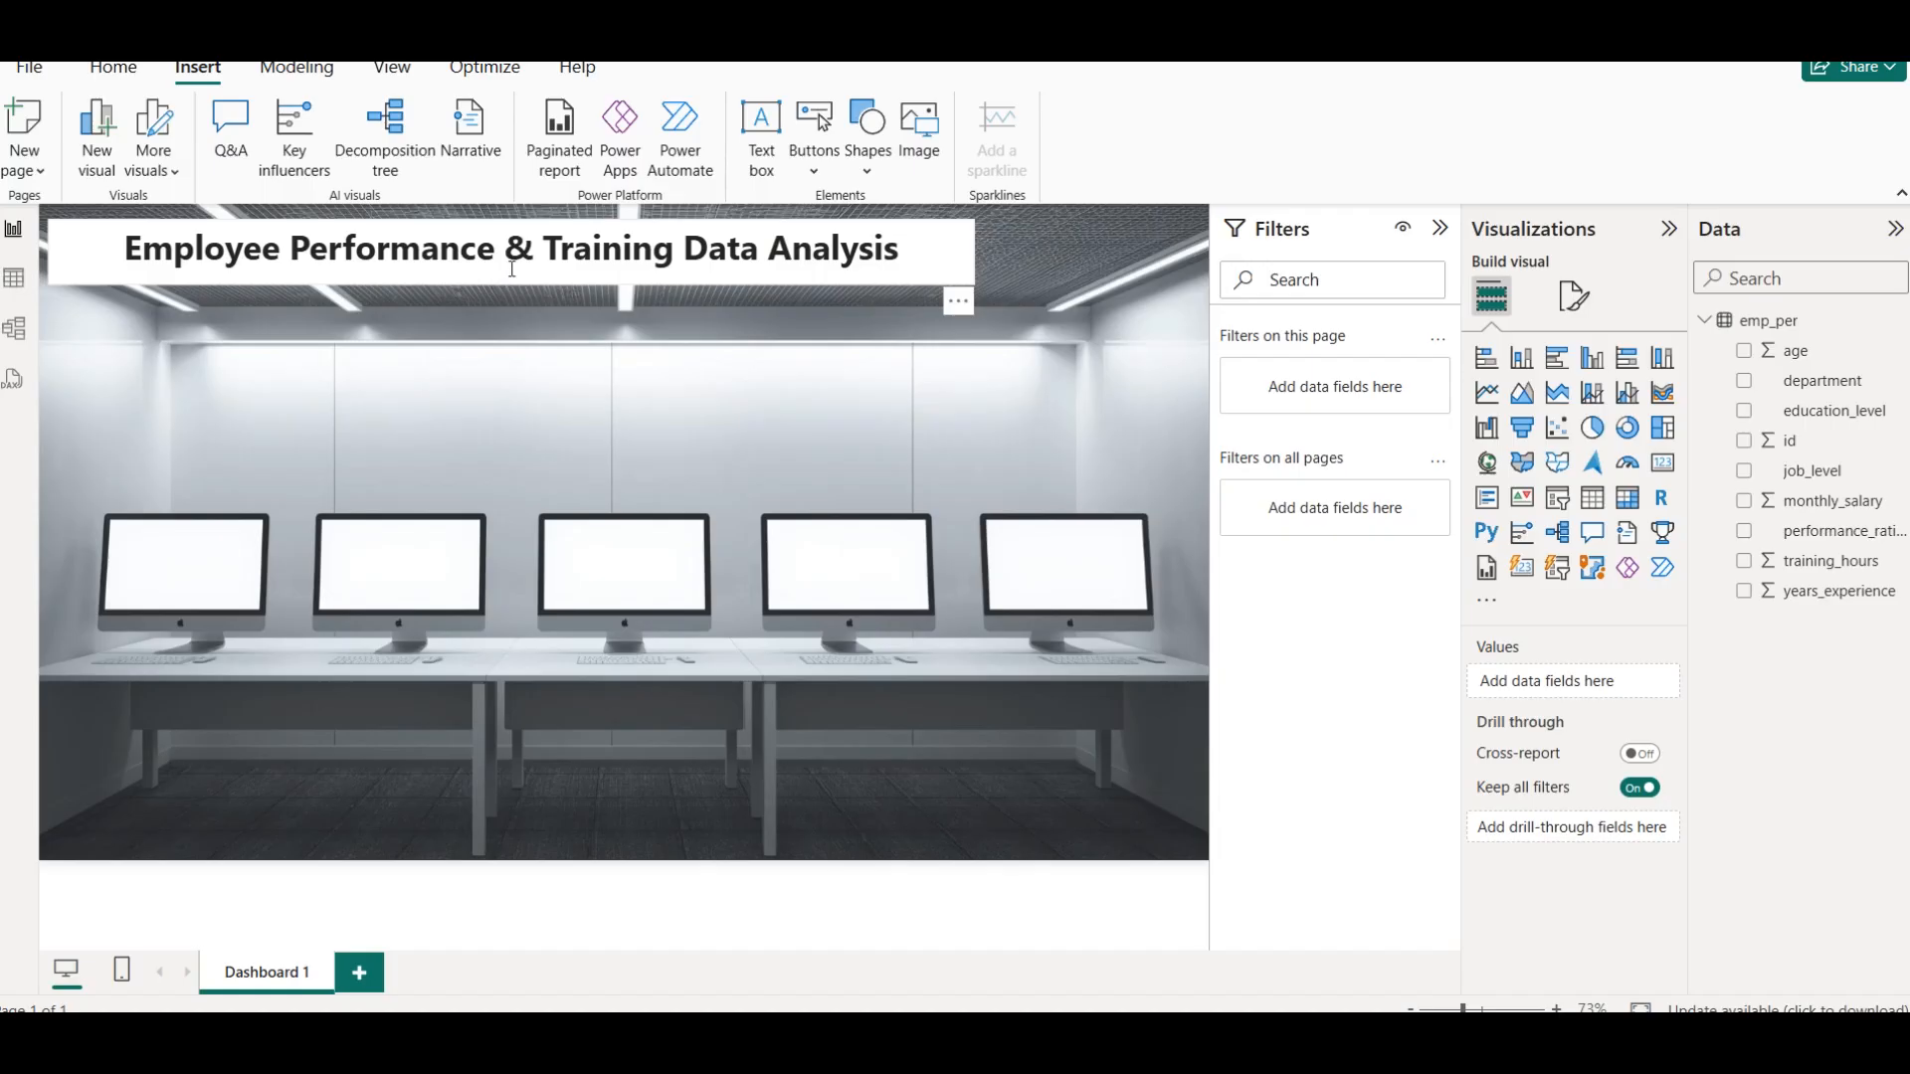
triple_click(510, 251)
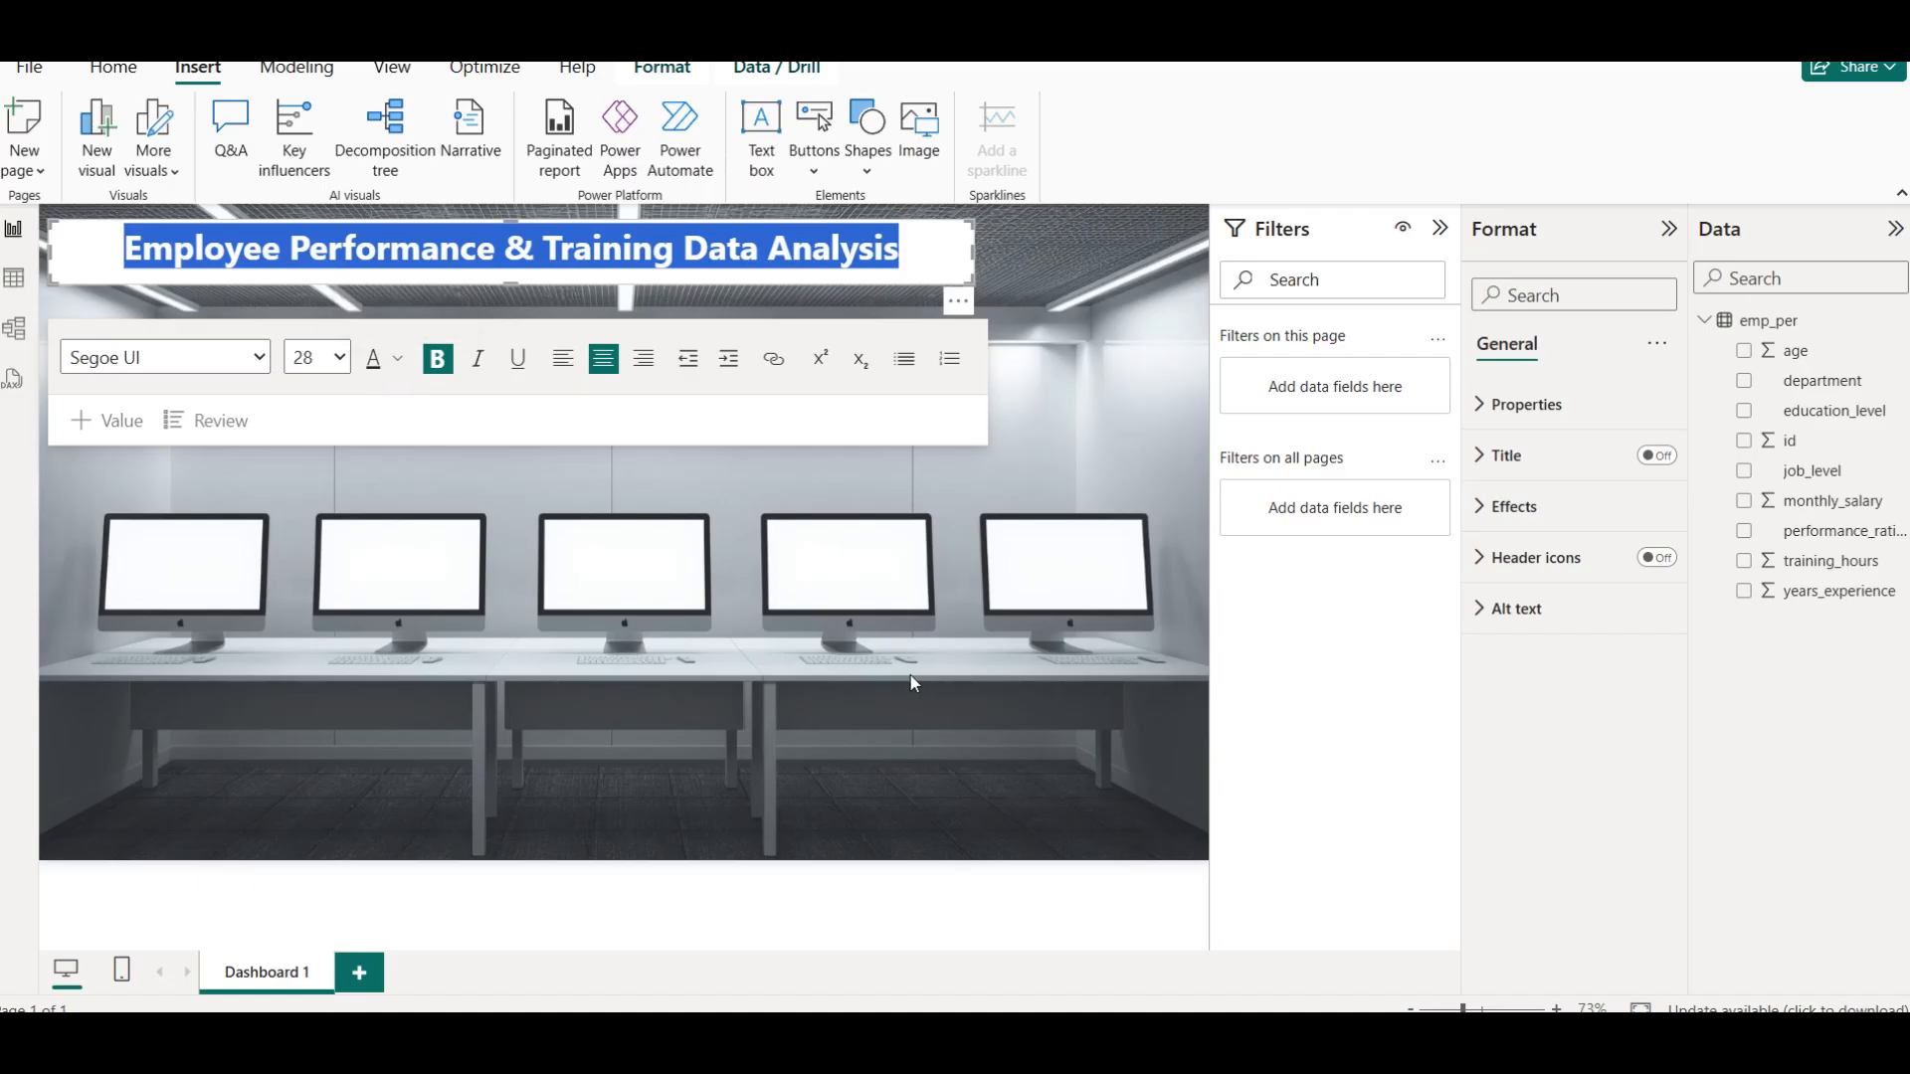
click(883, 281)
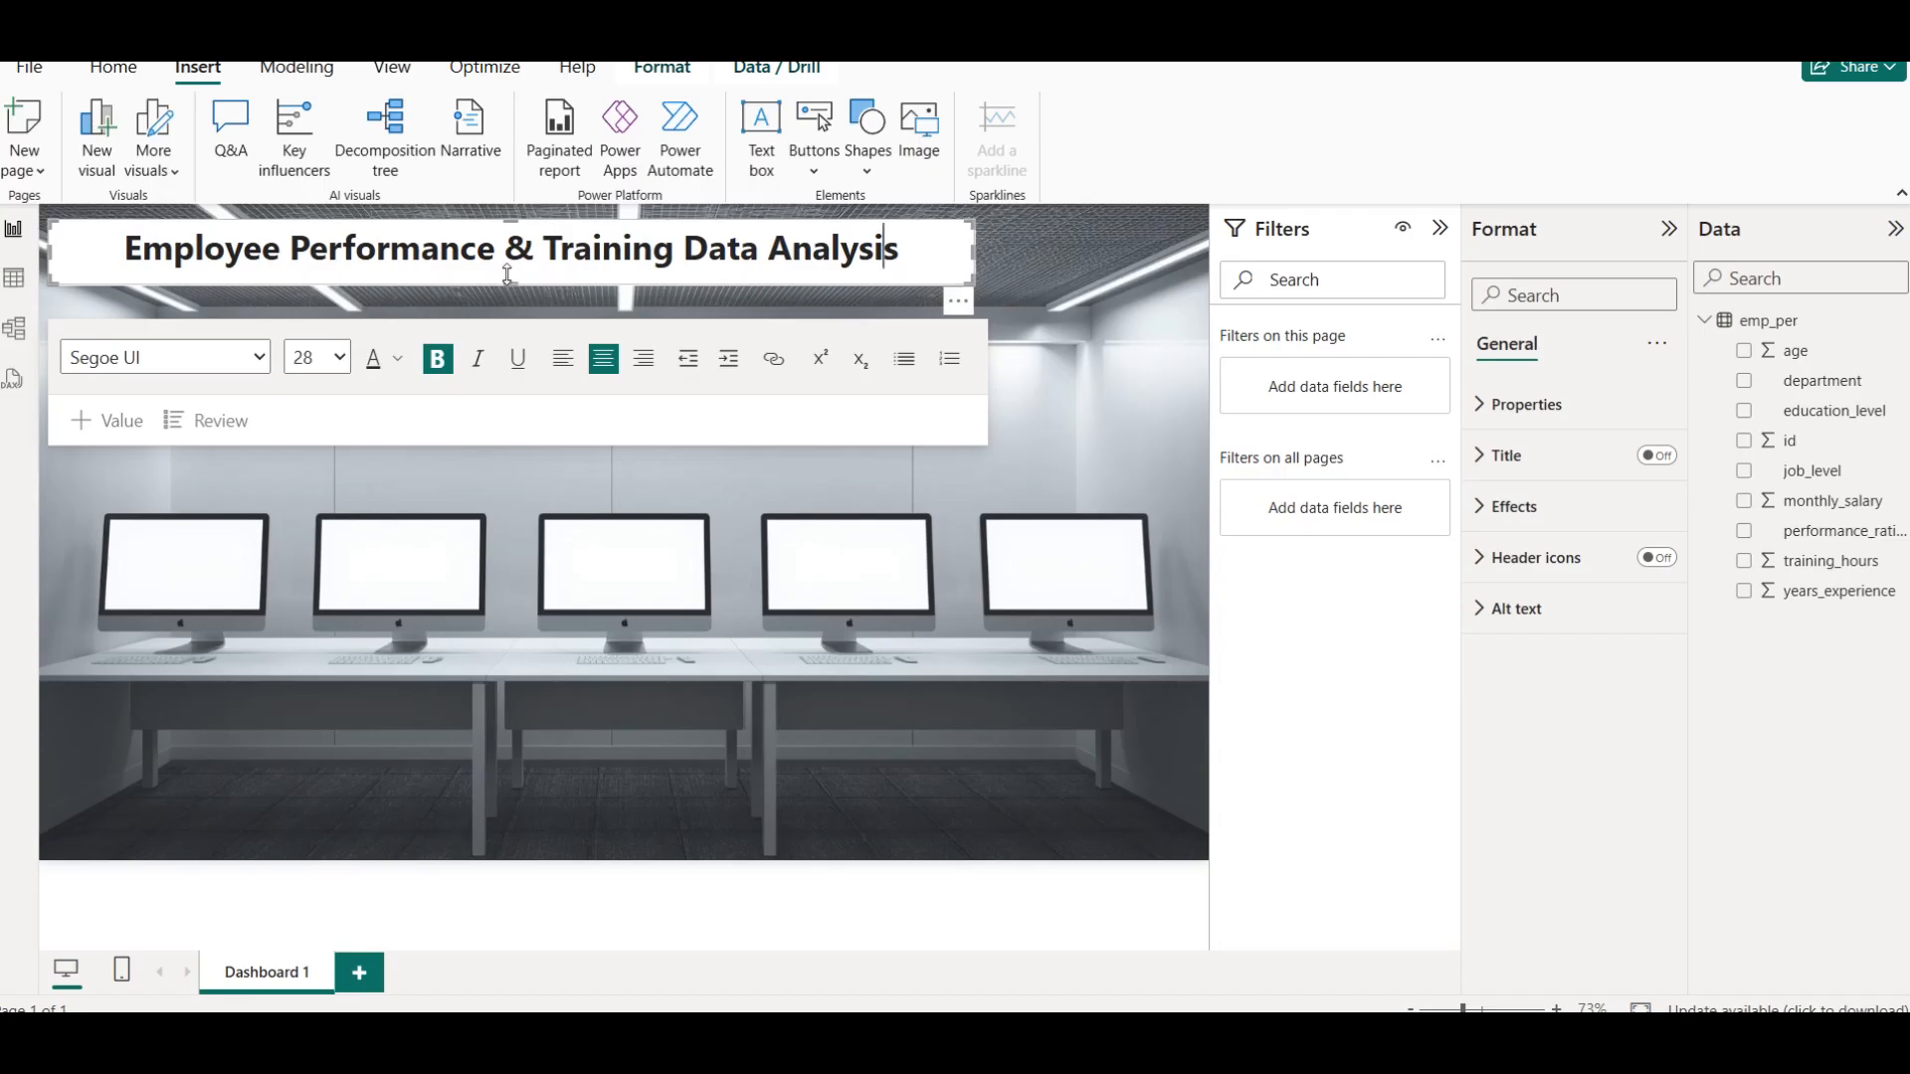
drag(511, 284, 510, 278)
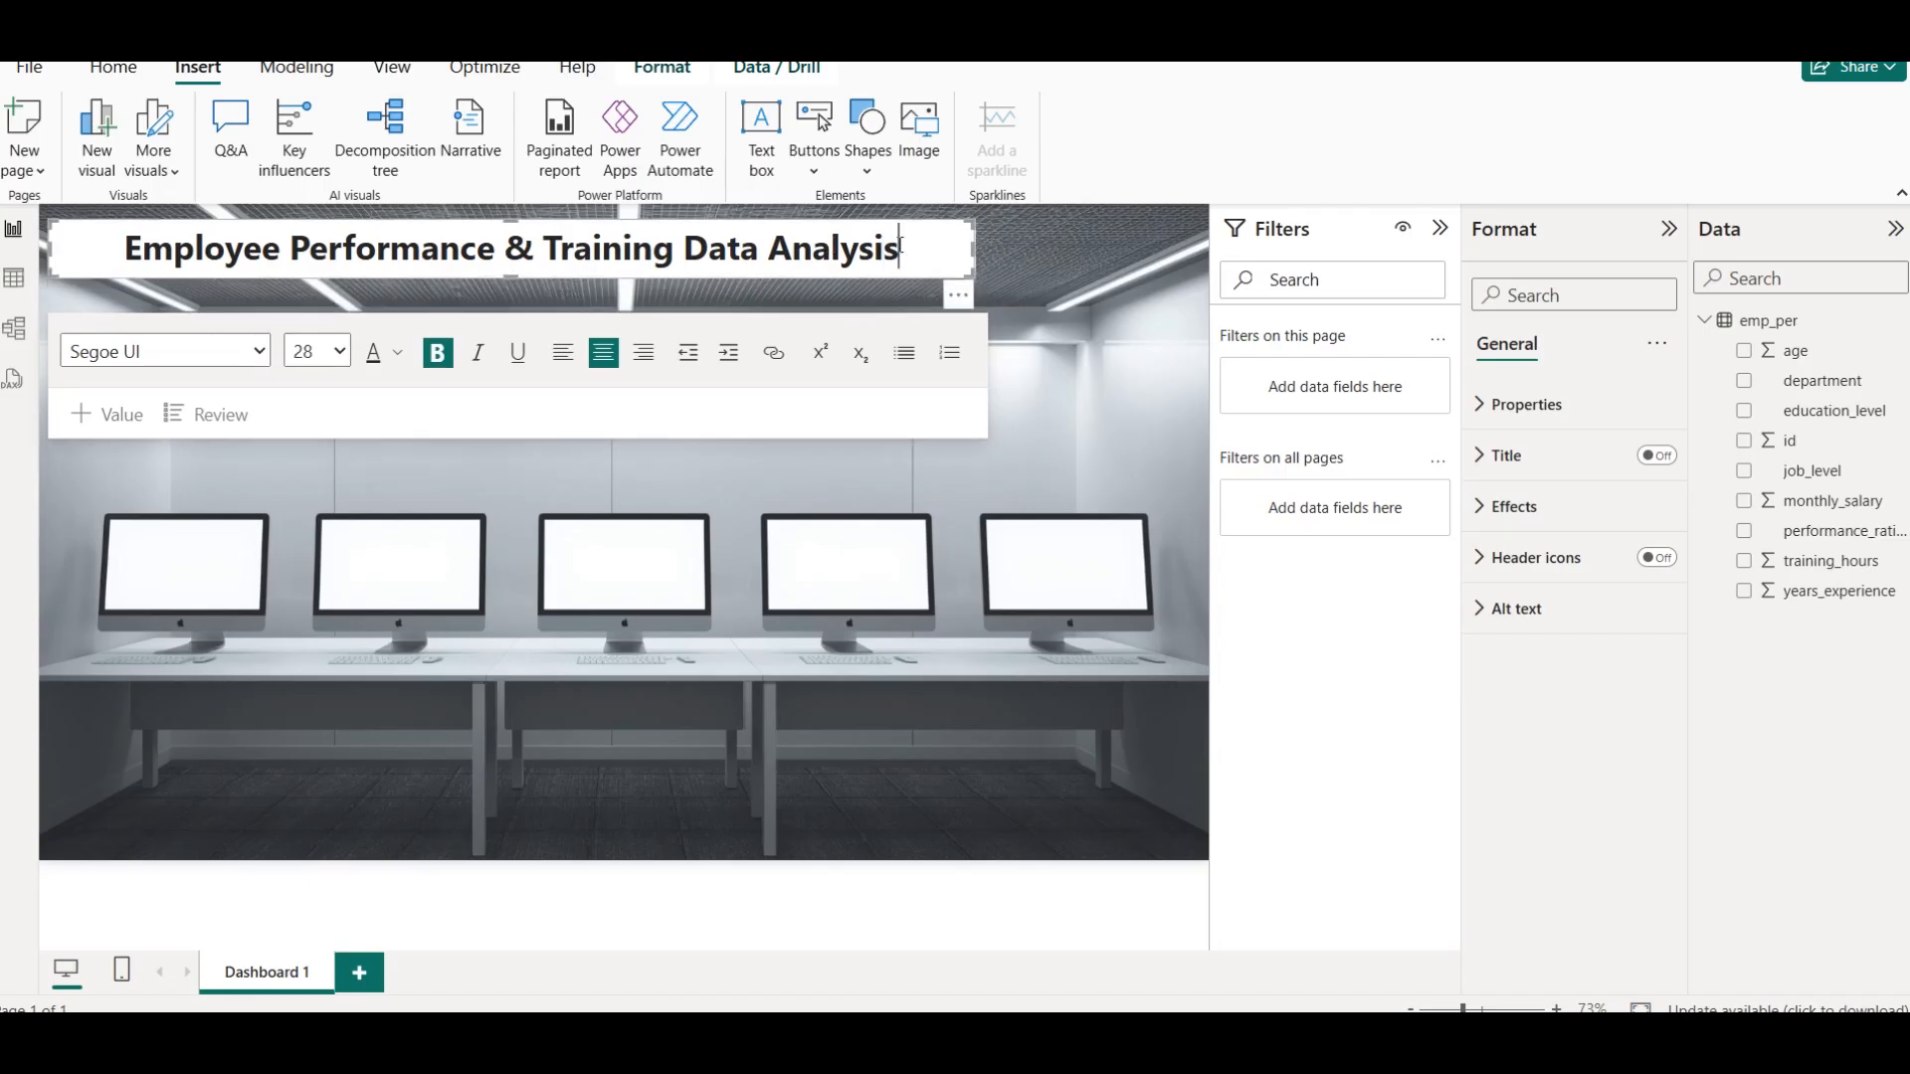
Set the title text box's background transparency to 10% and deselect the text box
click(1560, 511)
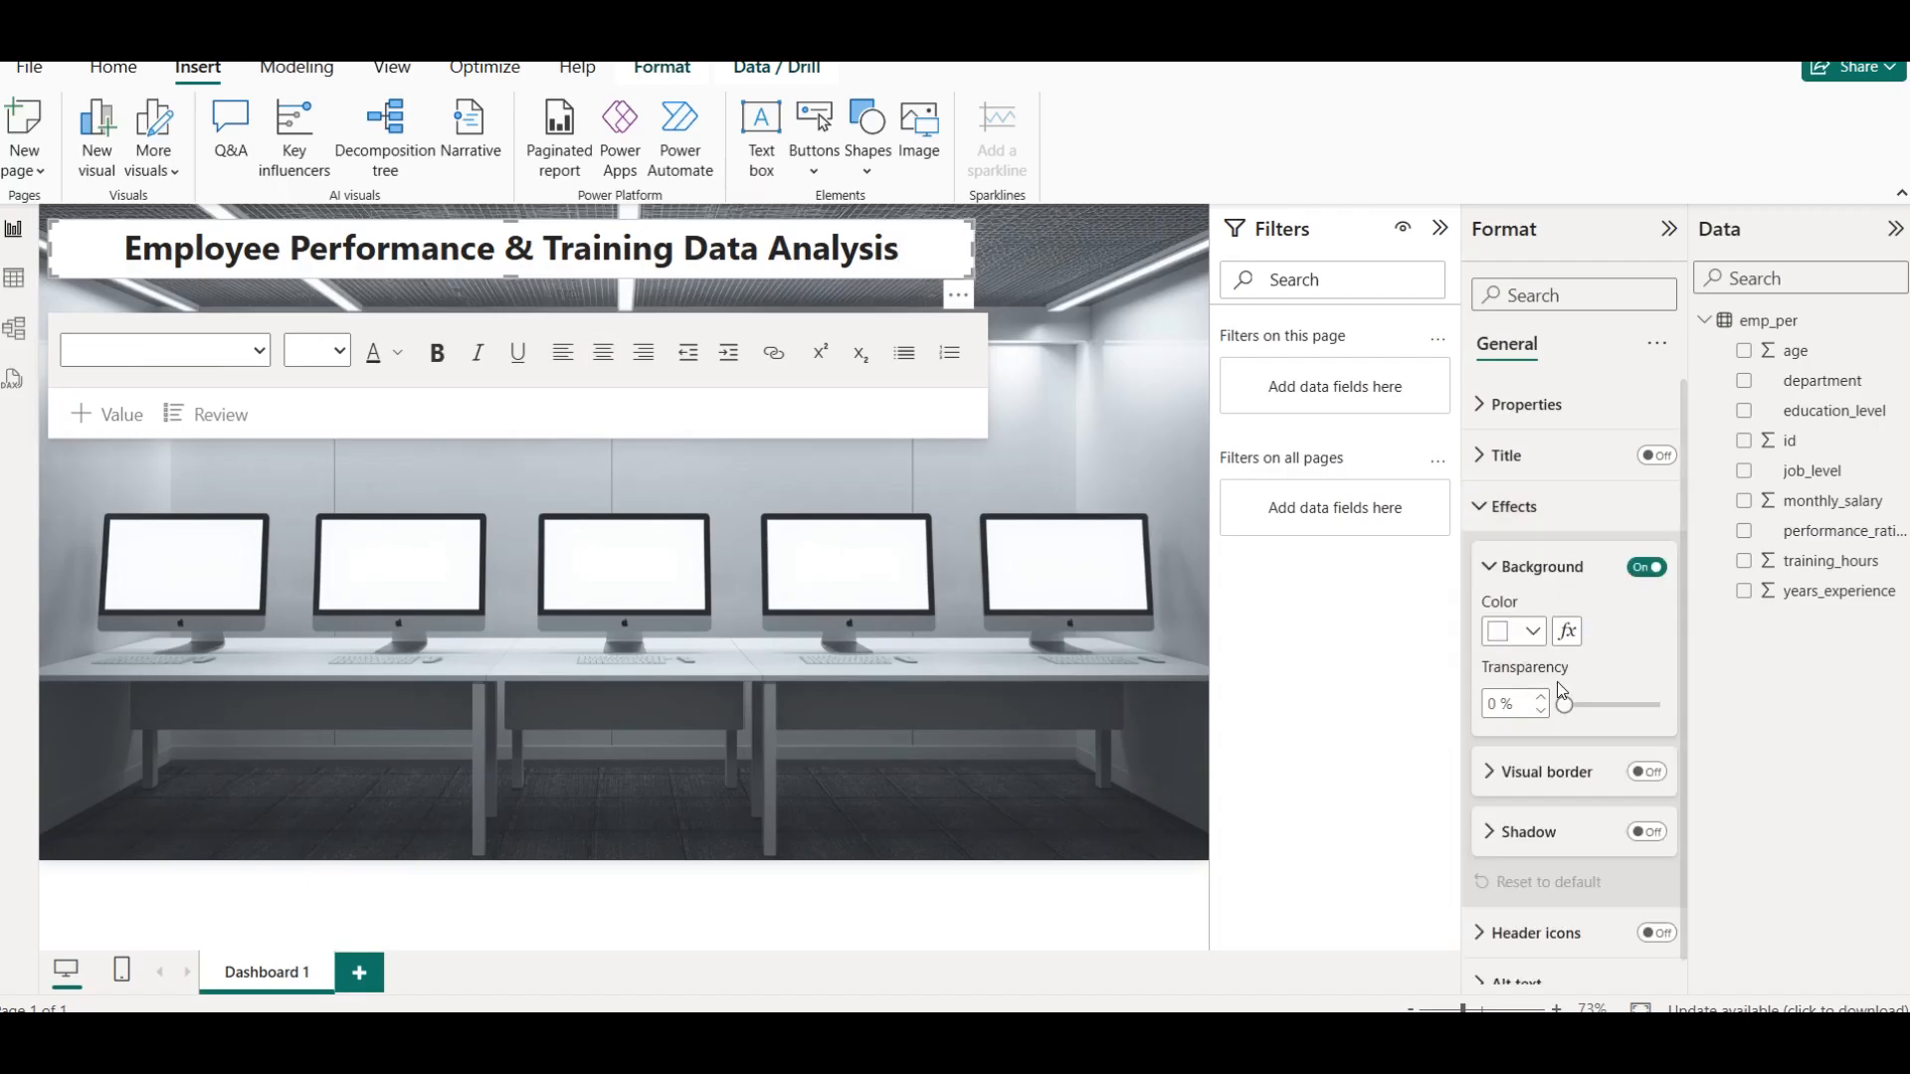
drag(1565, 704, 1600, 708)
double_click(1511, 701)
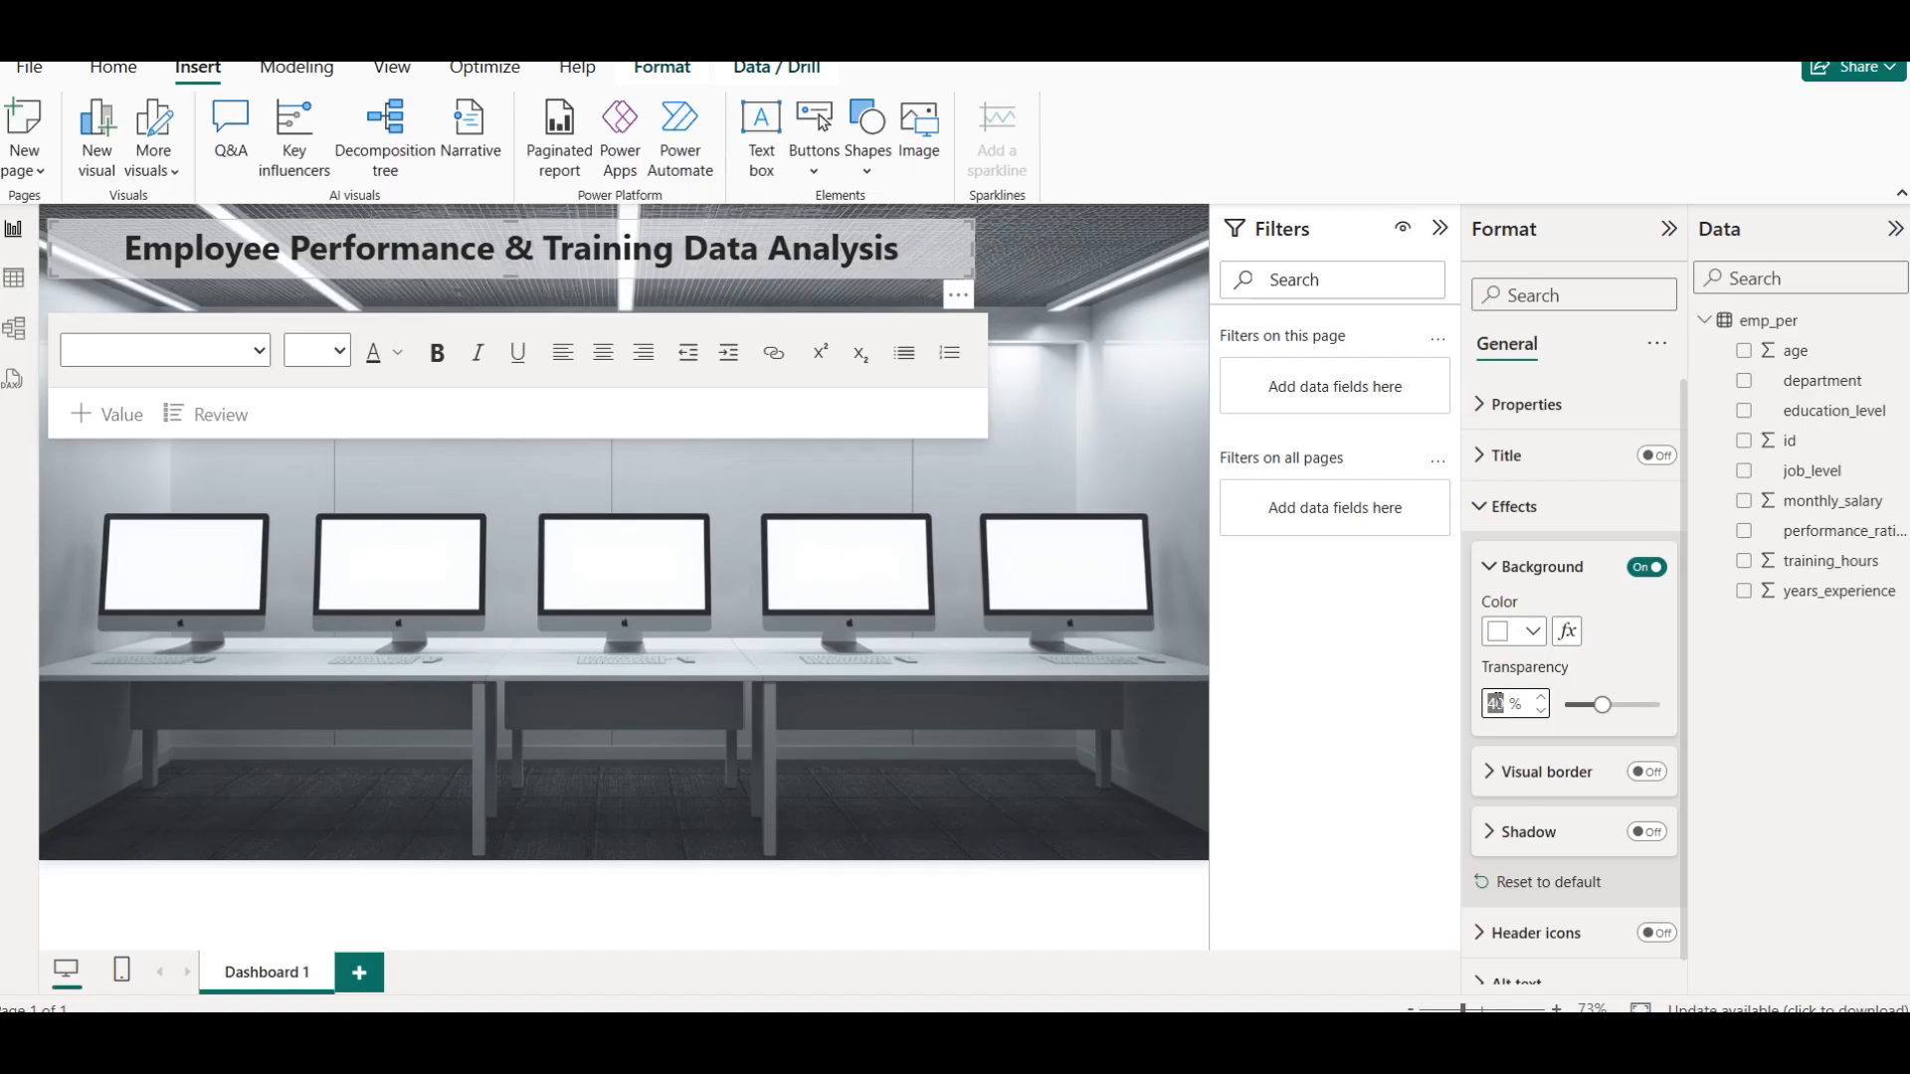
text(5)
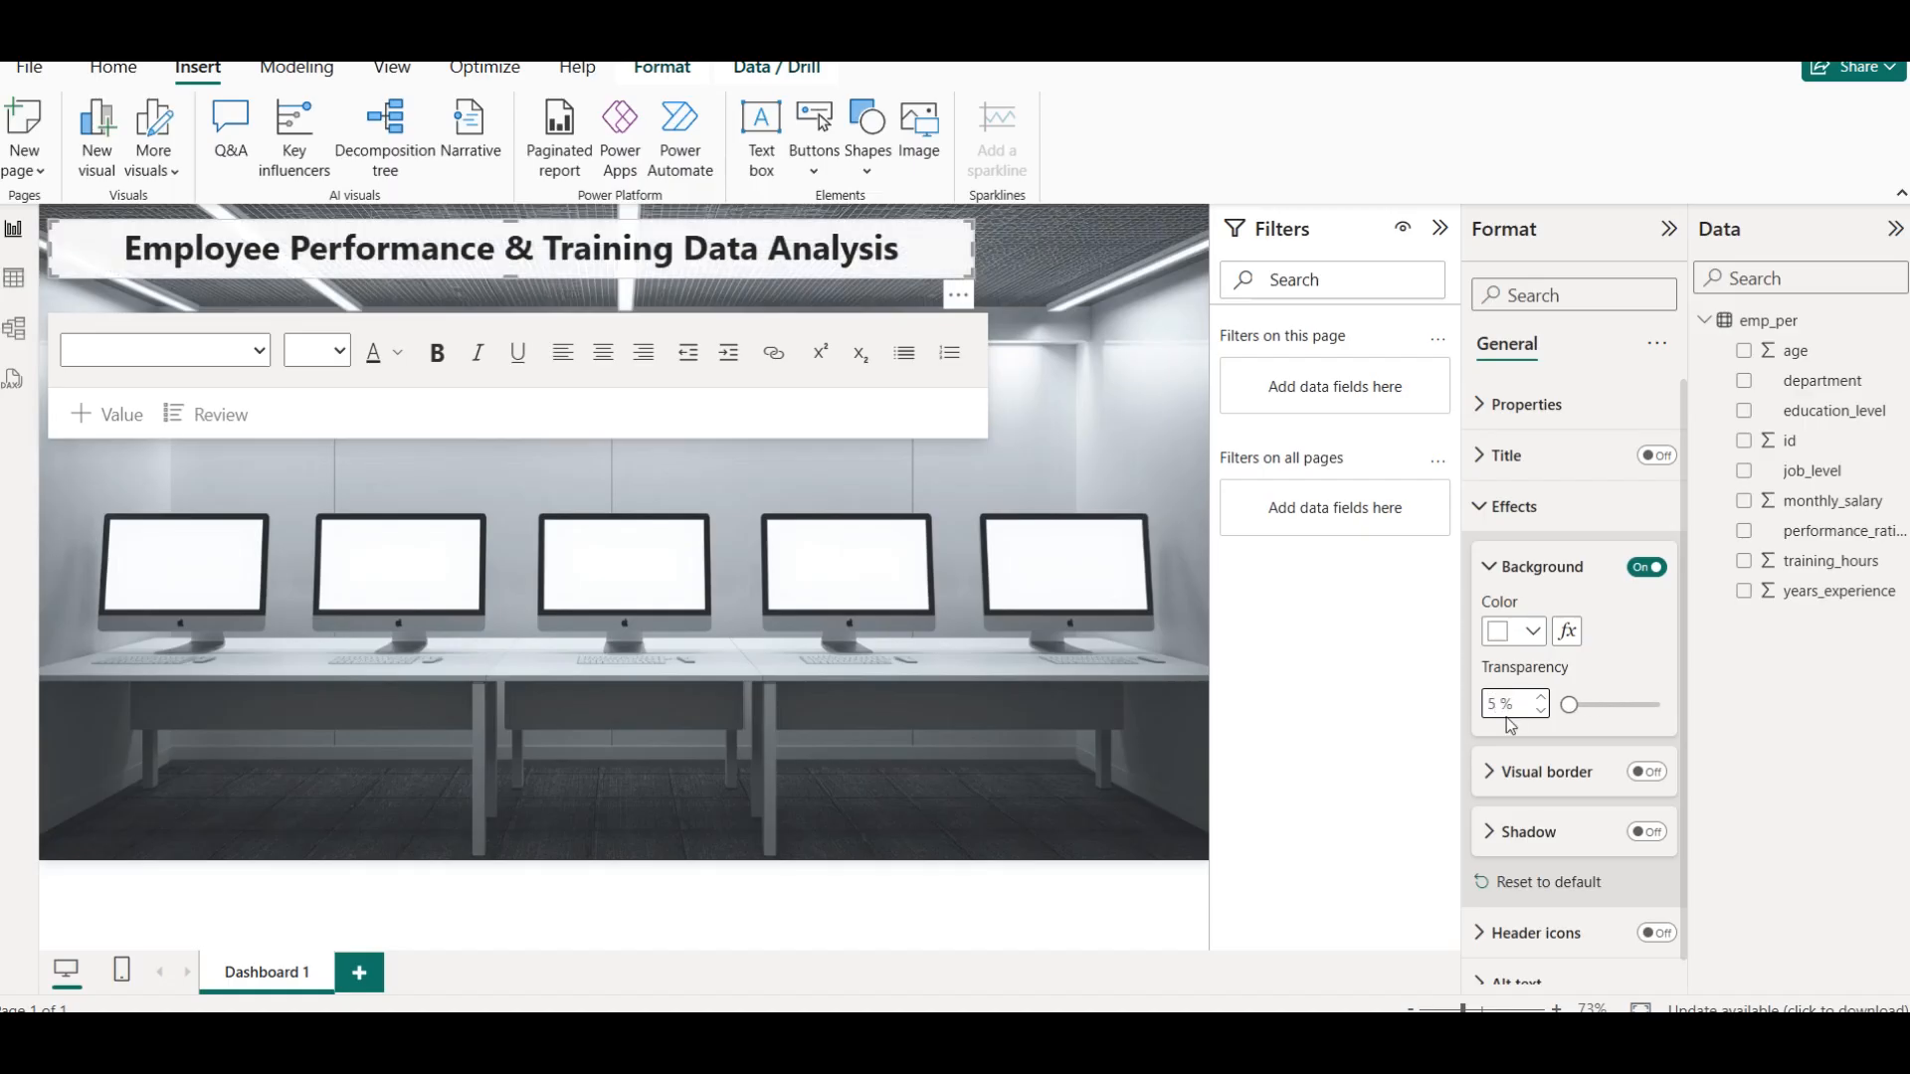
text(10)
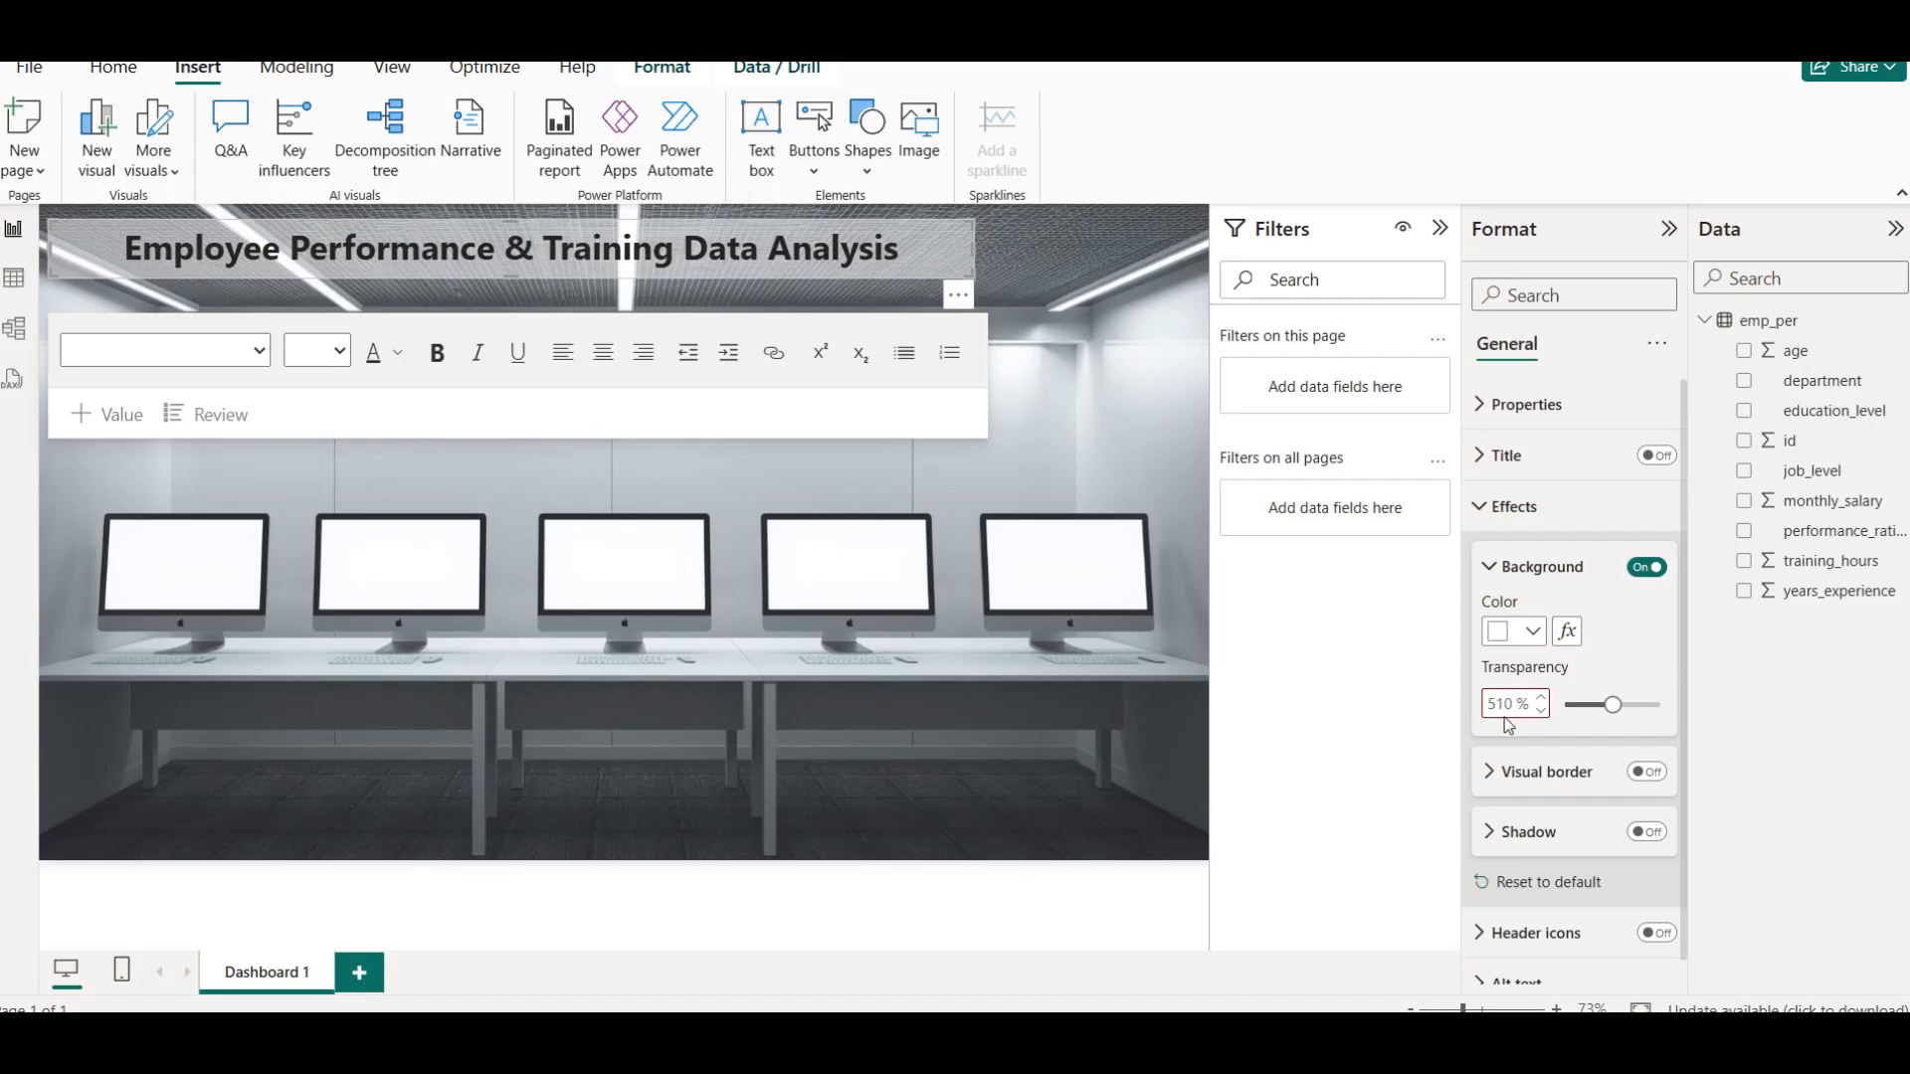
key(BackSpace)
key(BackSpace)
key(BackSpace)
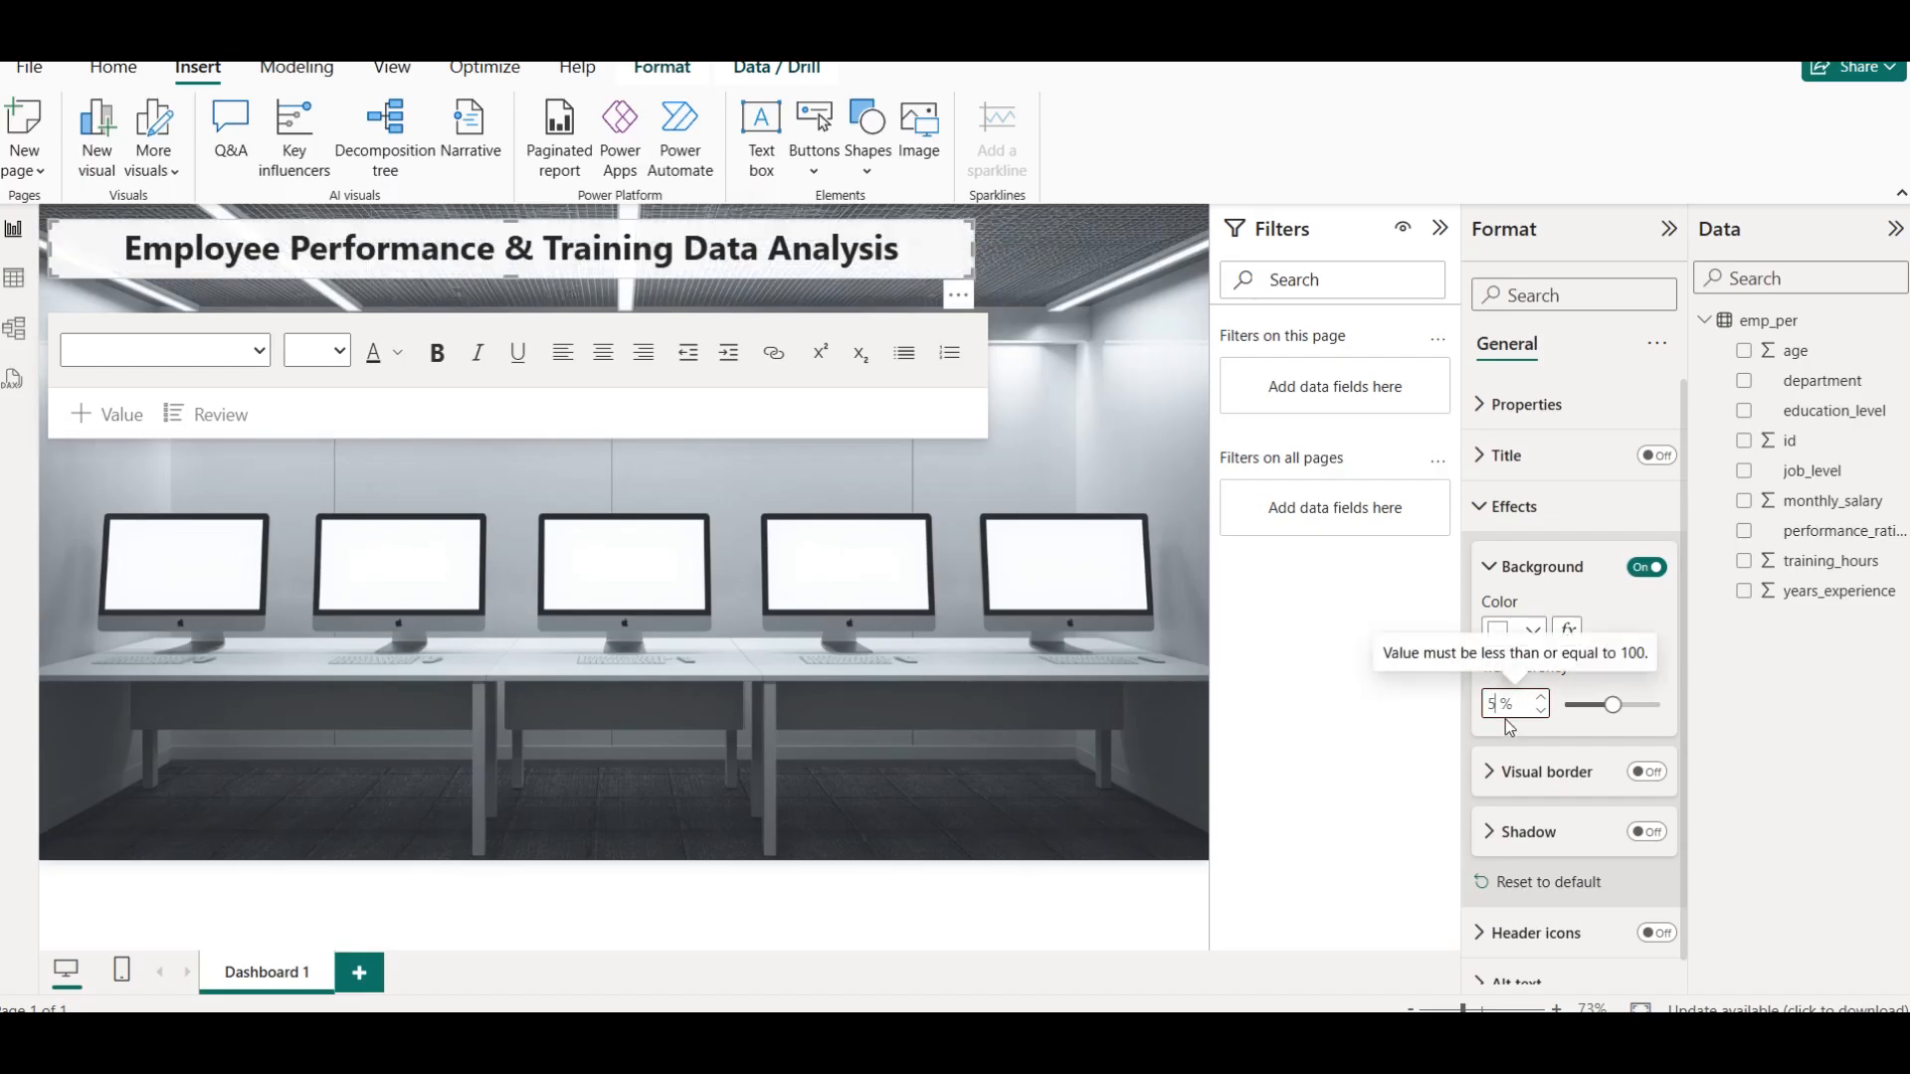
text(10)
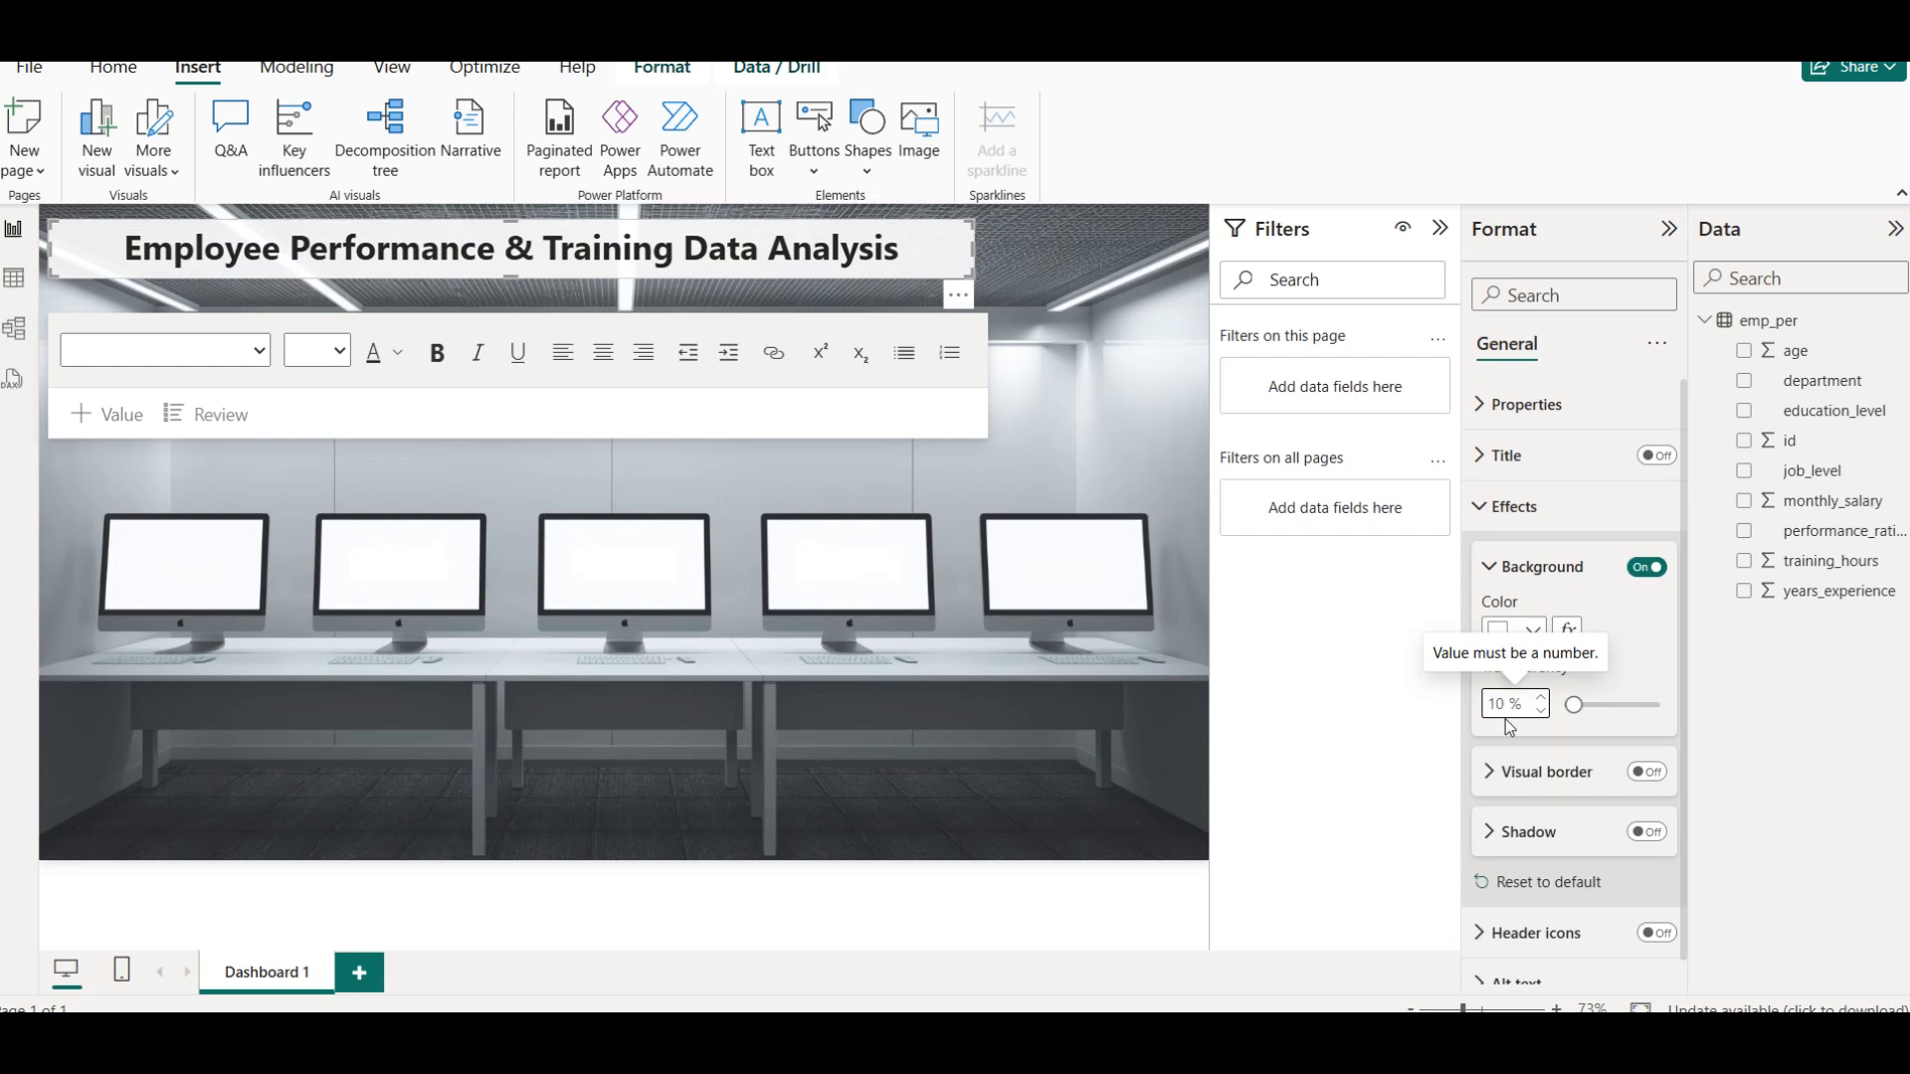
click(1089, 304)
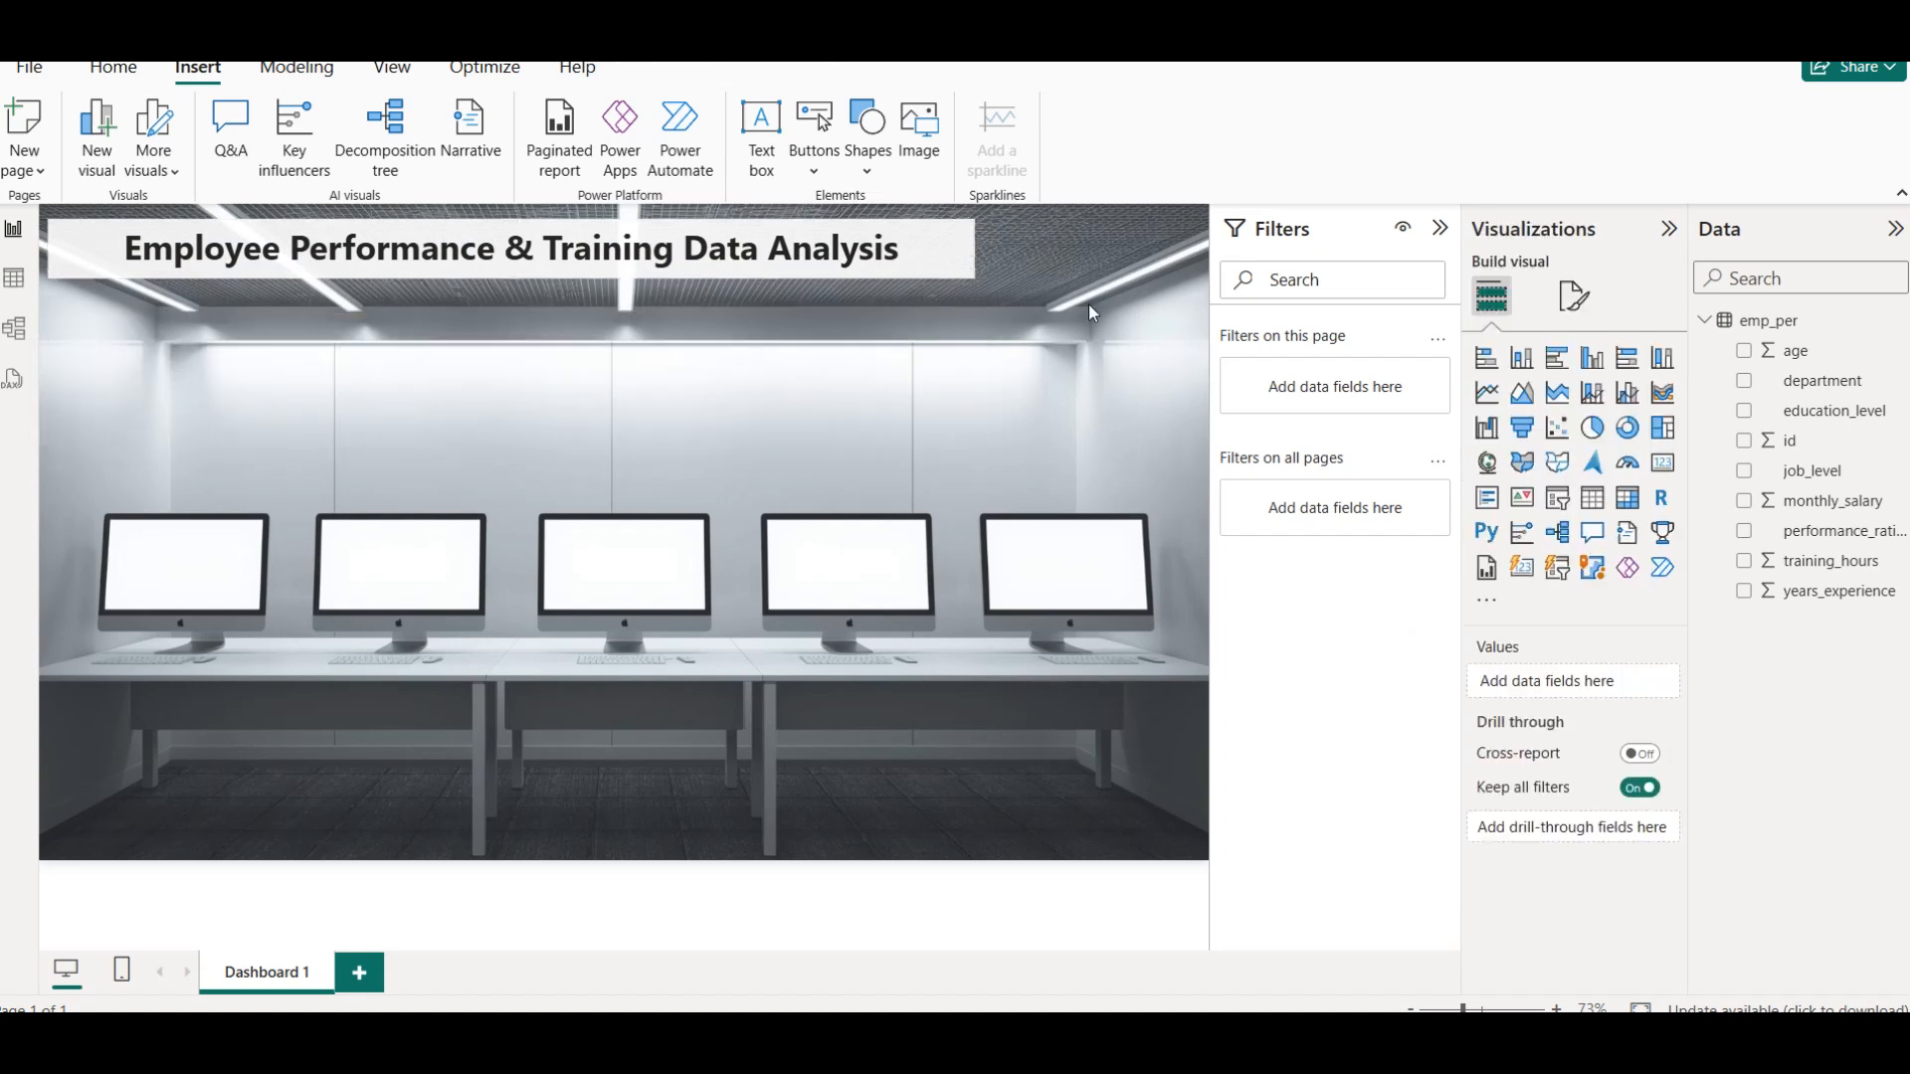
triple_click(514, 247)
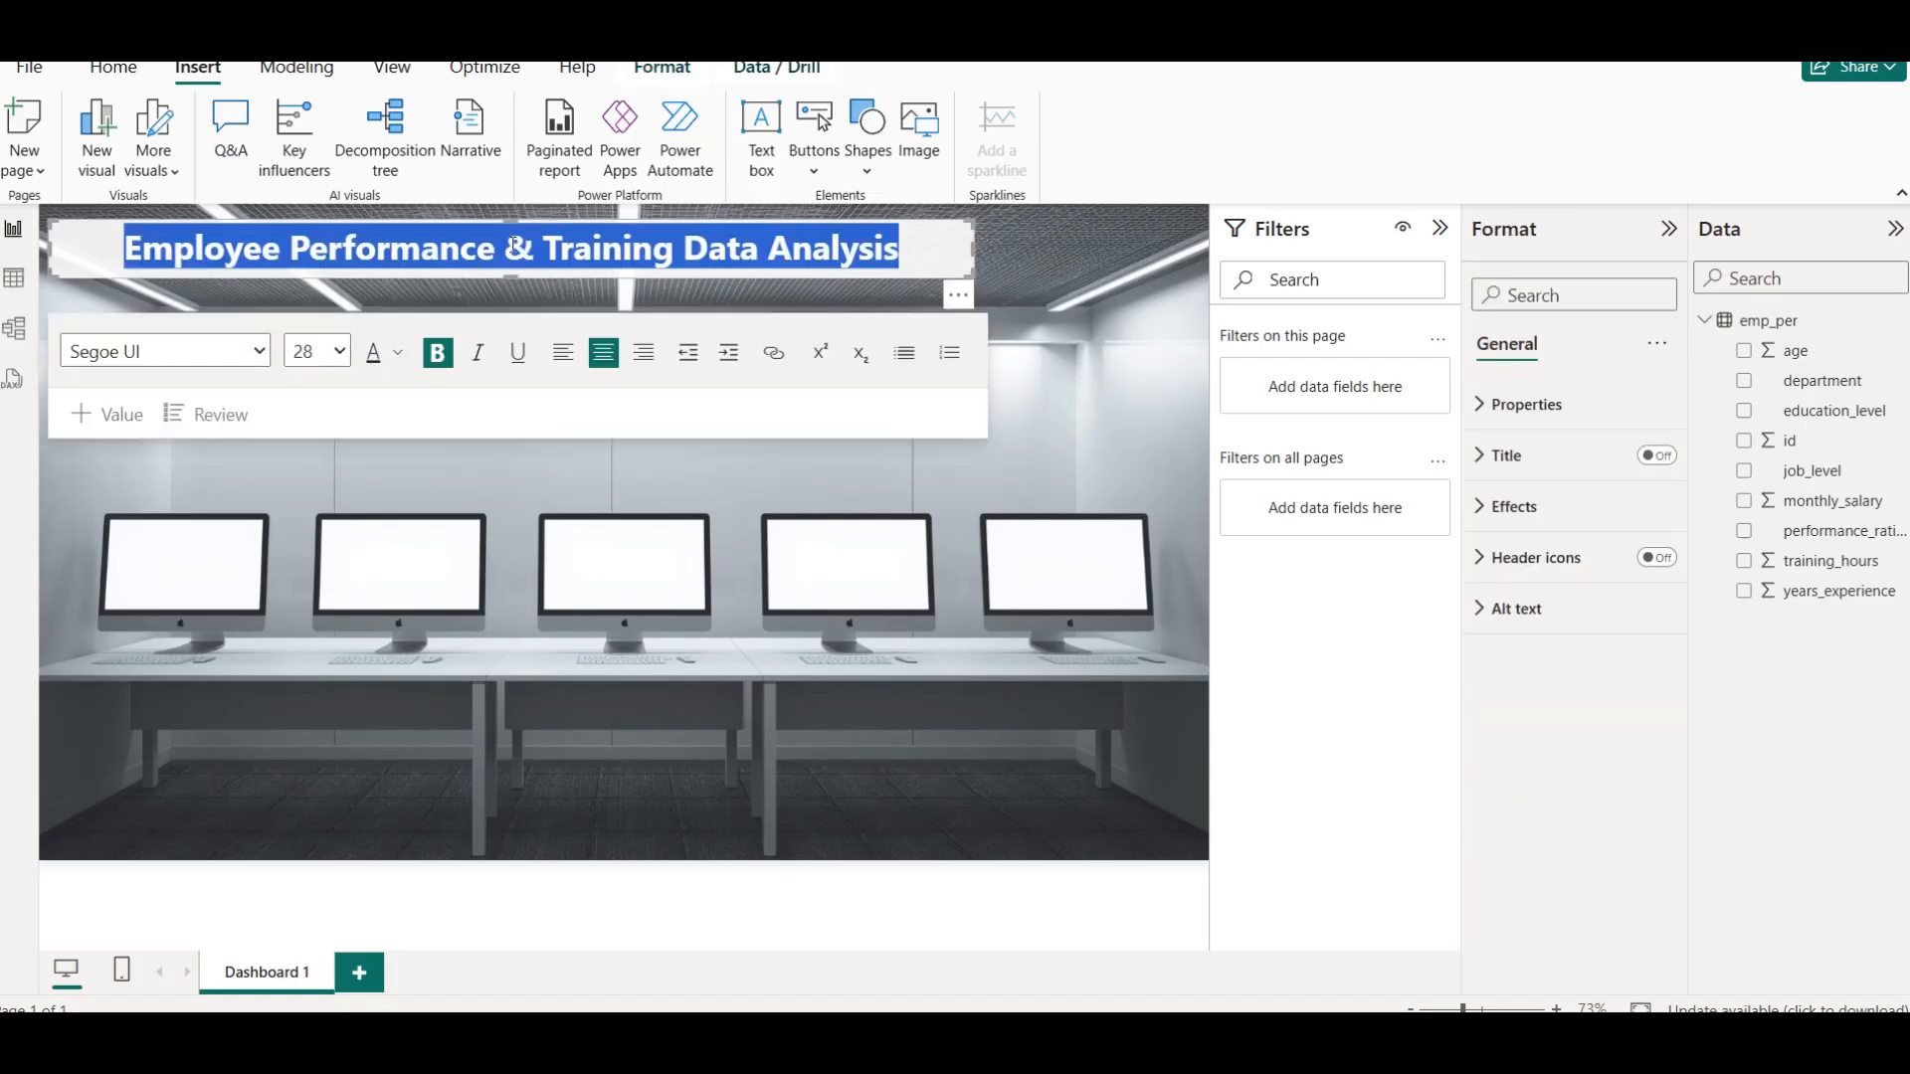
click(1057, 418)
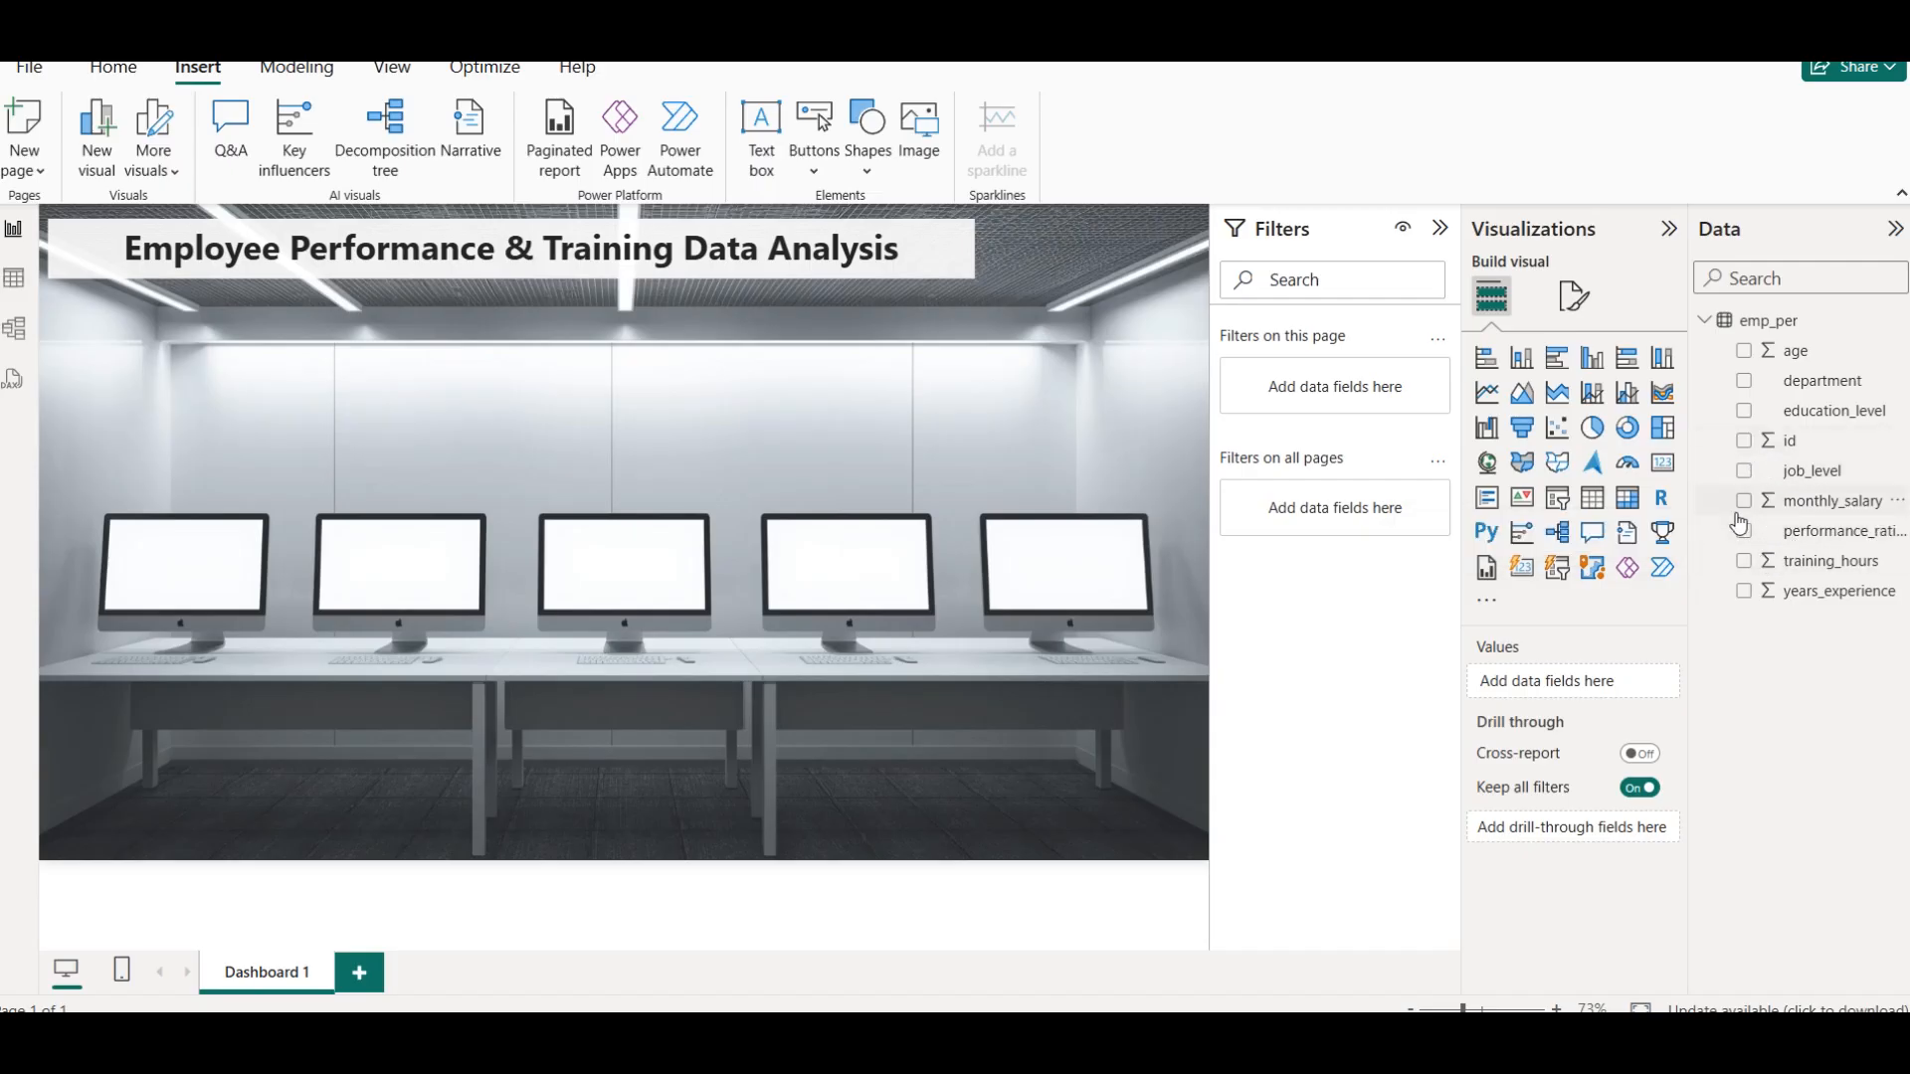
Add a card visual showing the distinct count of id and shrink it to a small card above the monitors
click(1663, 466)
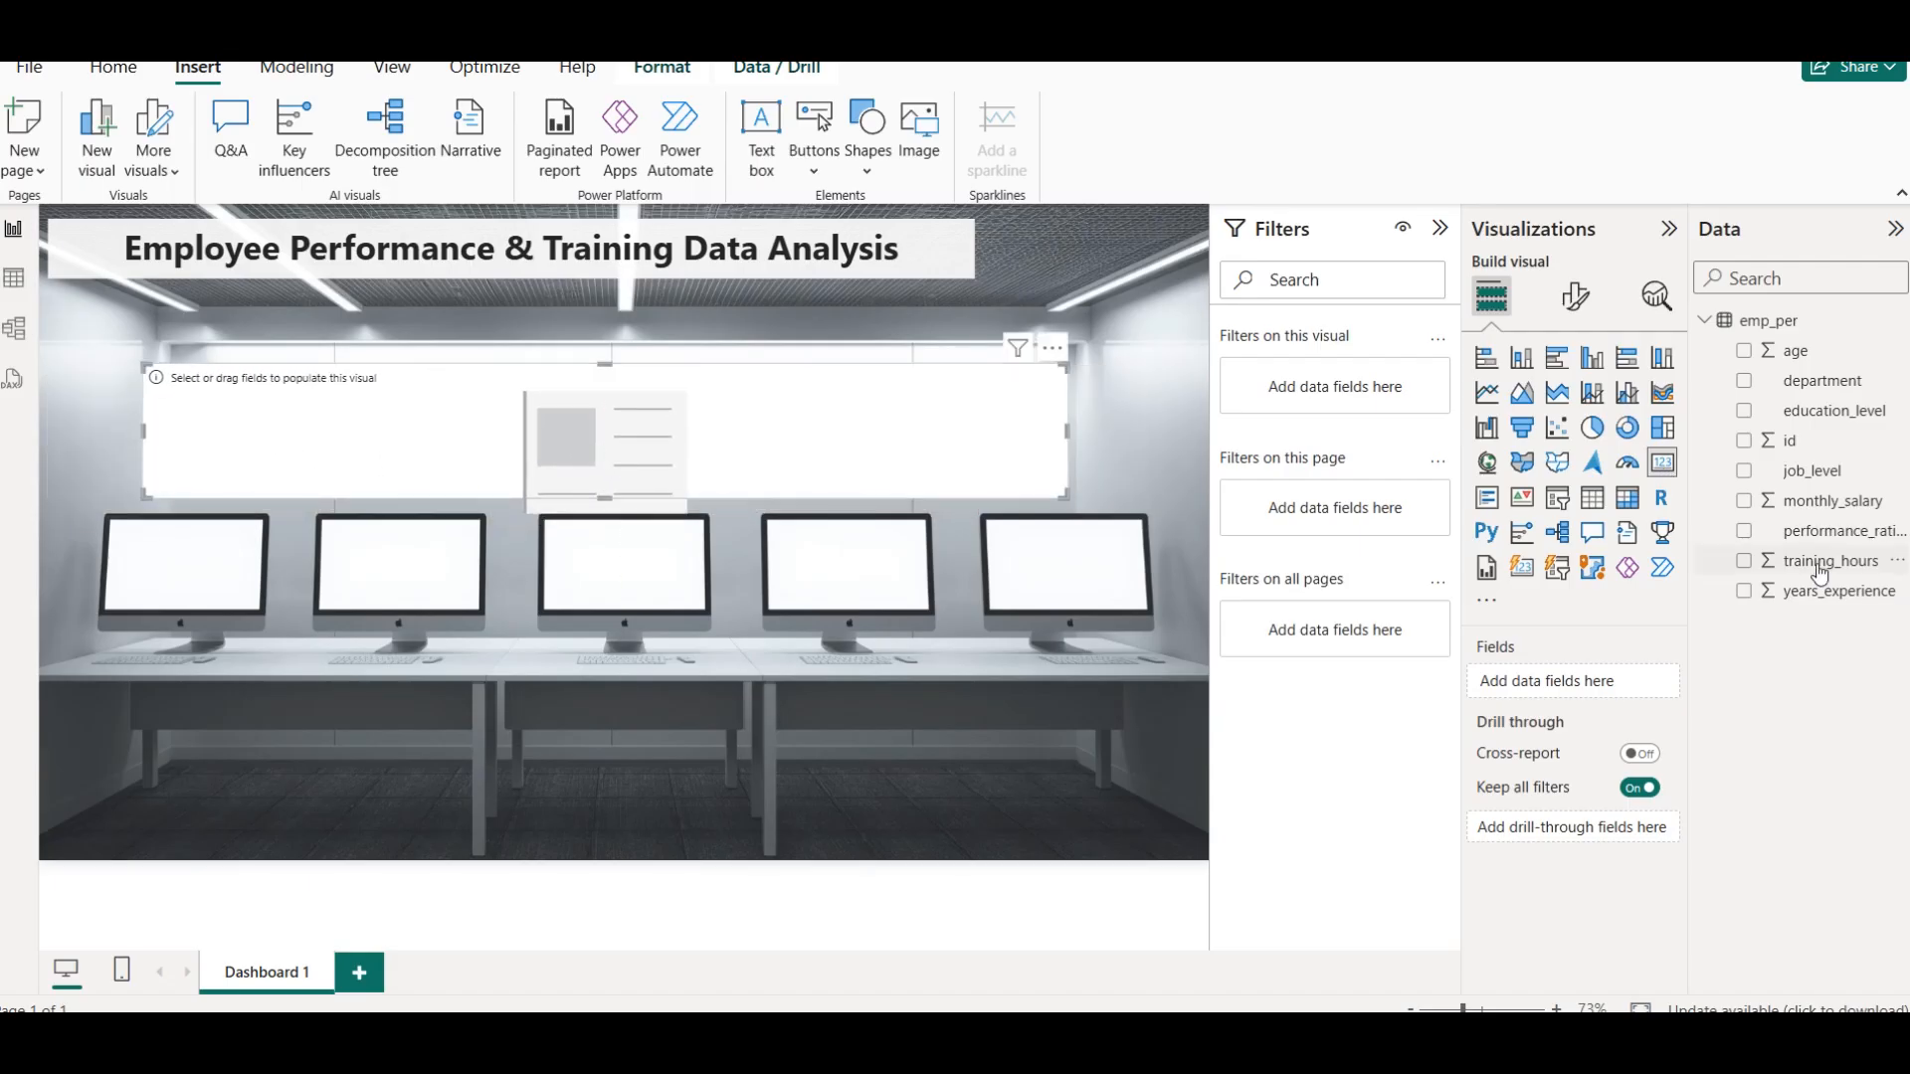
drag(1788, 441, 701, 466)
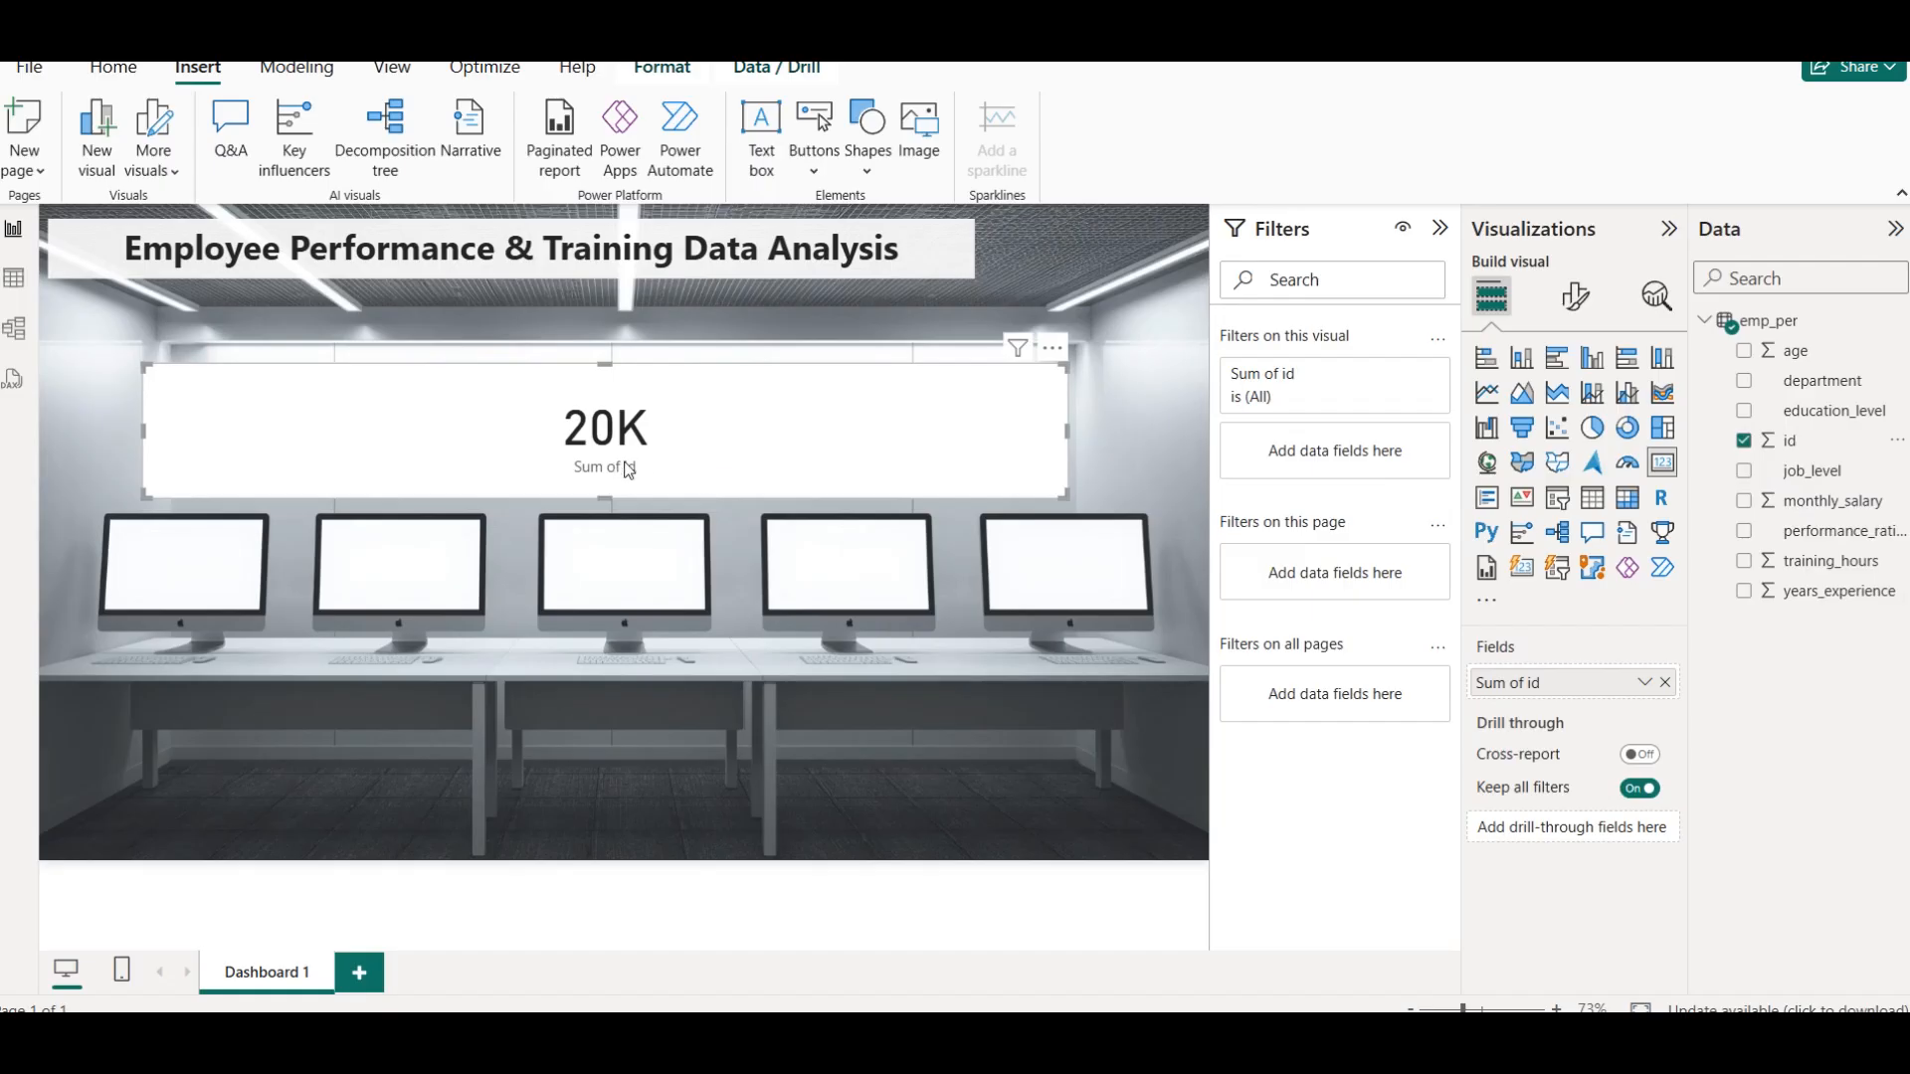
click(1644, 682)
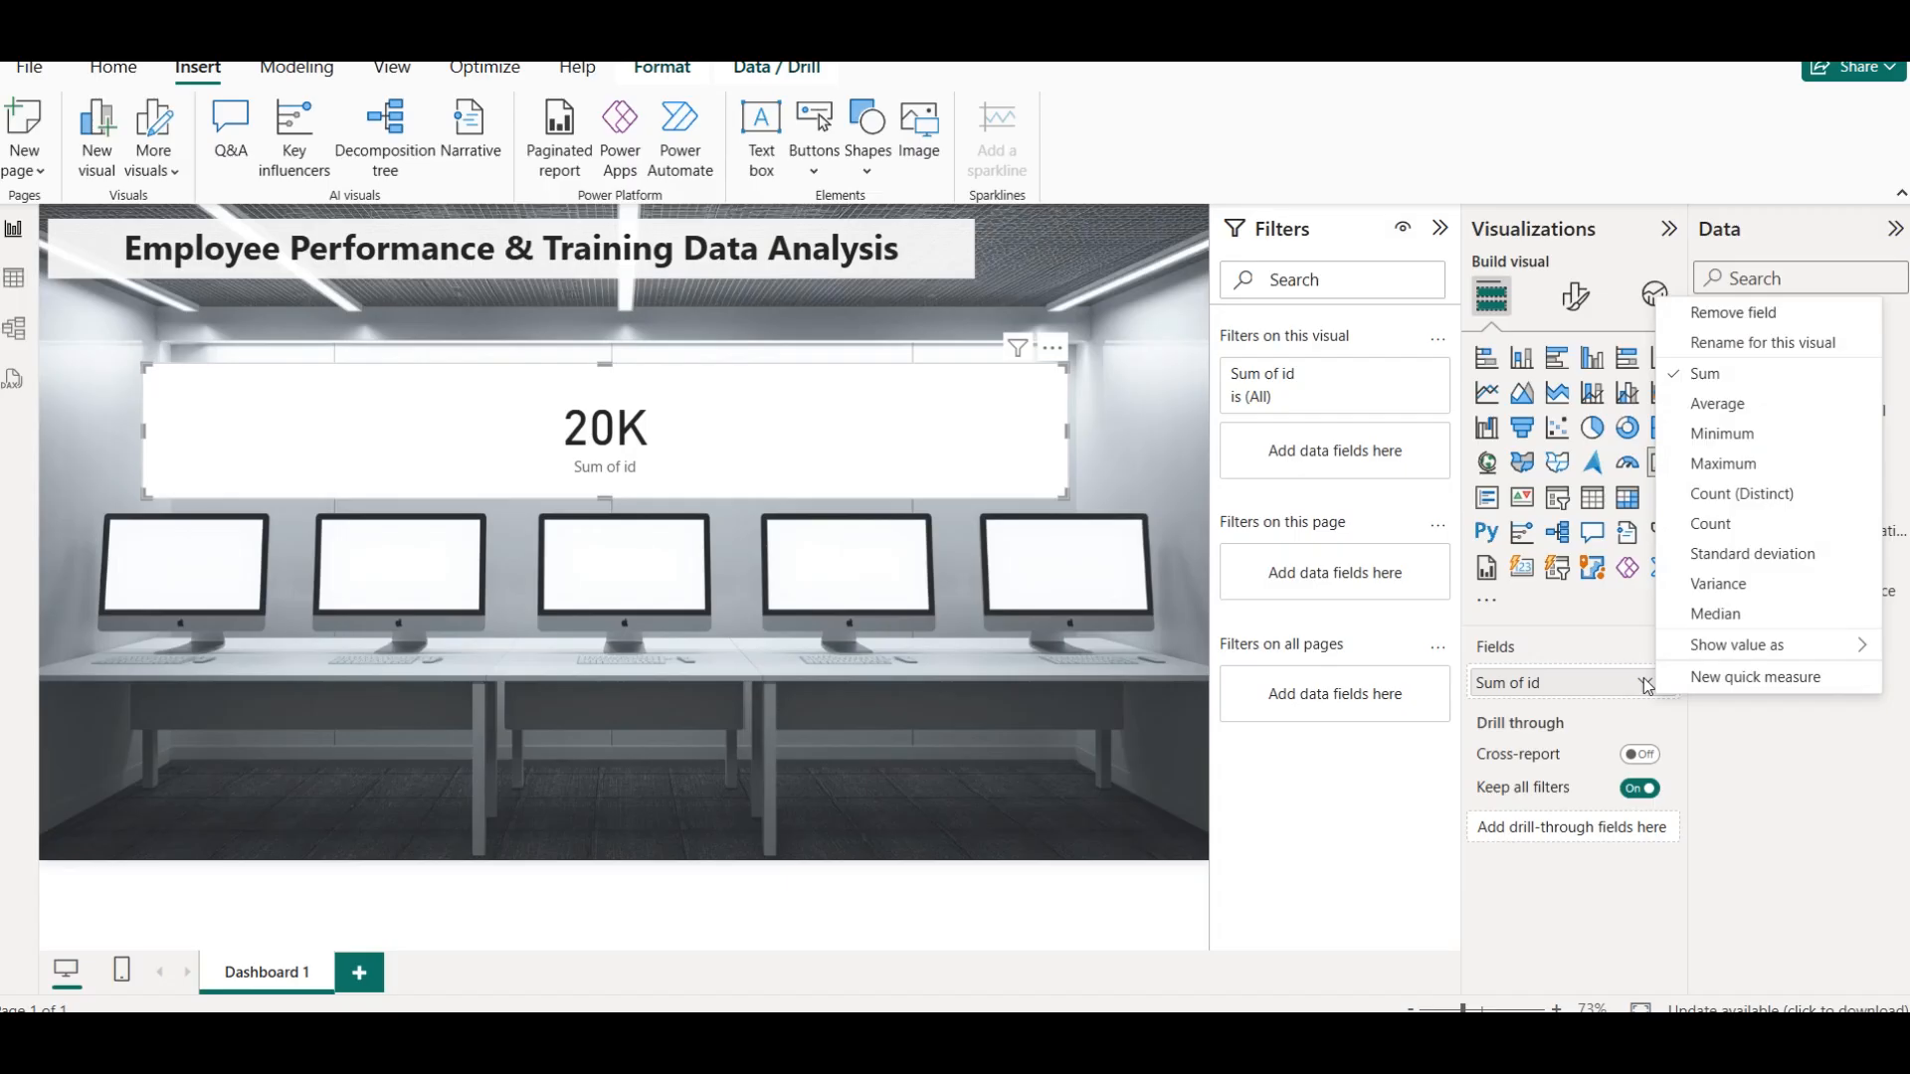
click(1743, 497)
drag(140, 432, 855, 428)
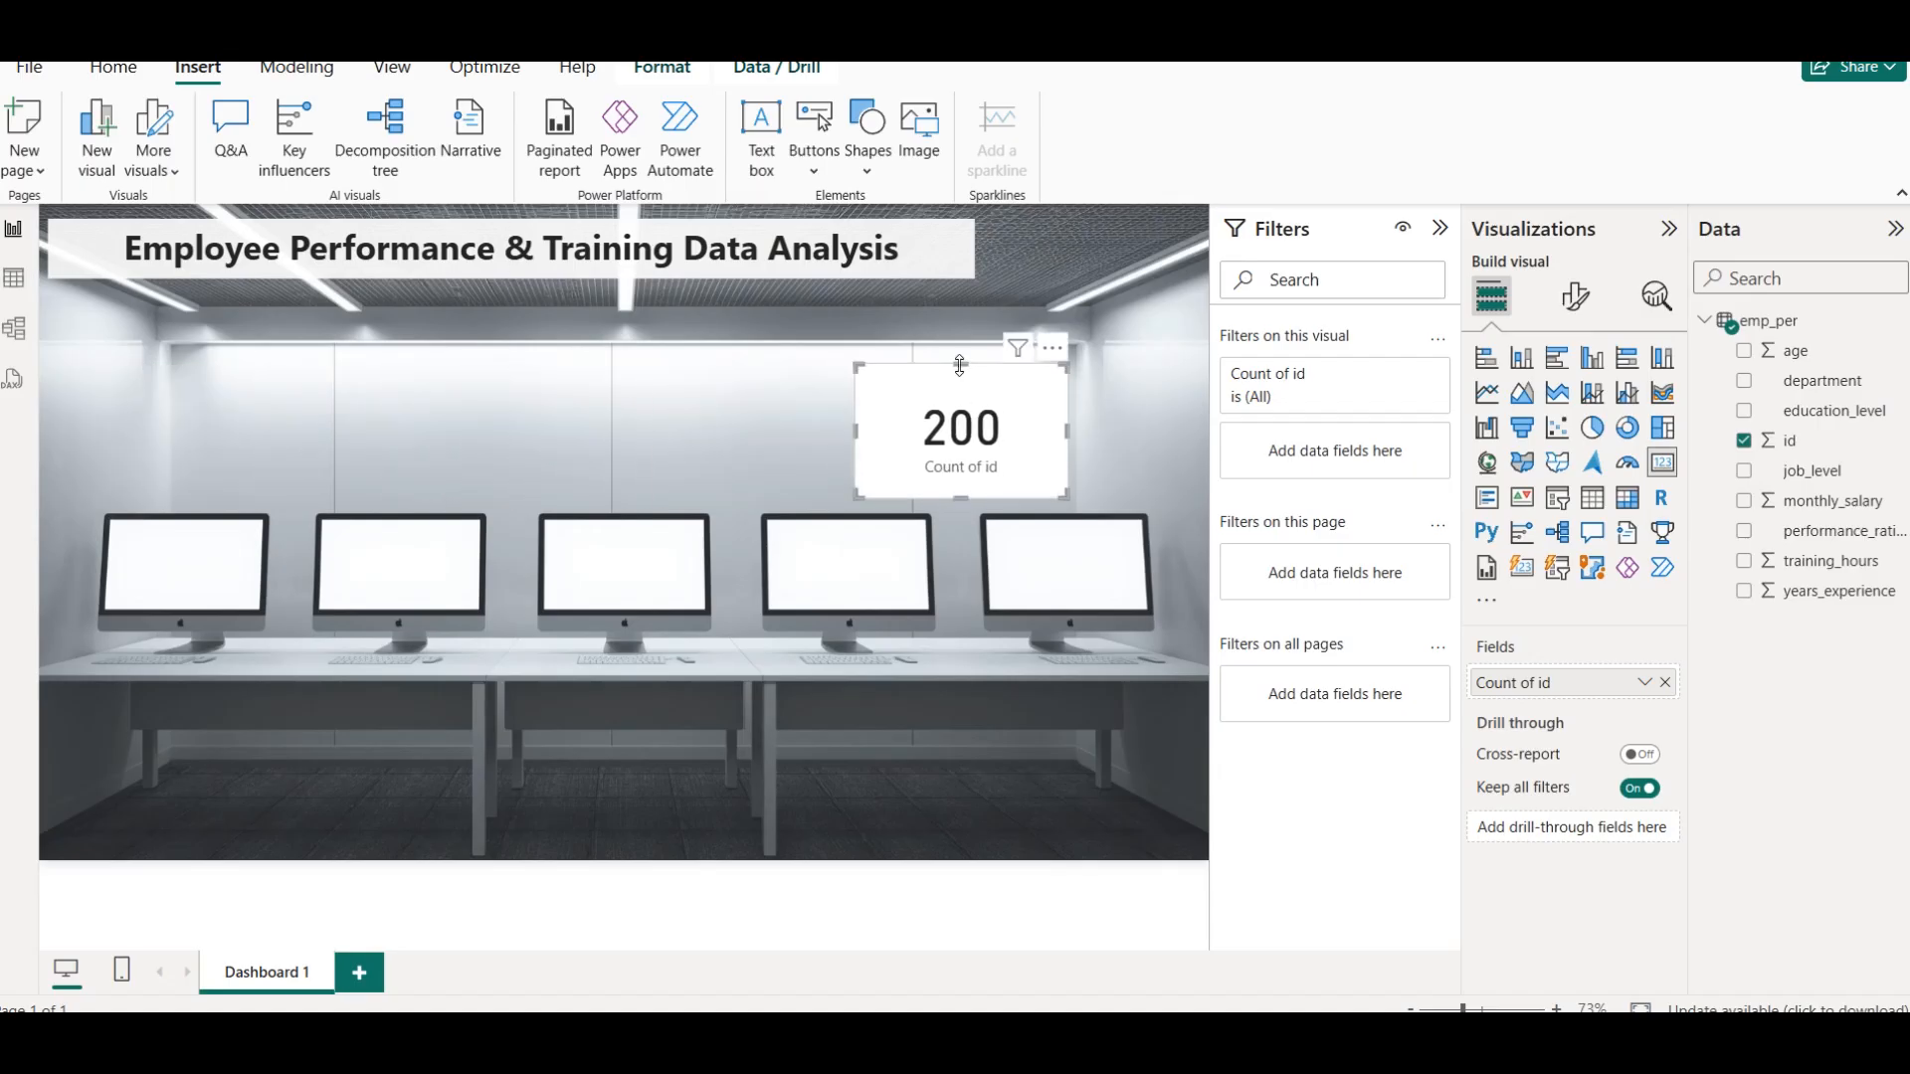
drag(961, 364, 965, 397)
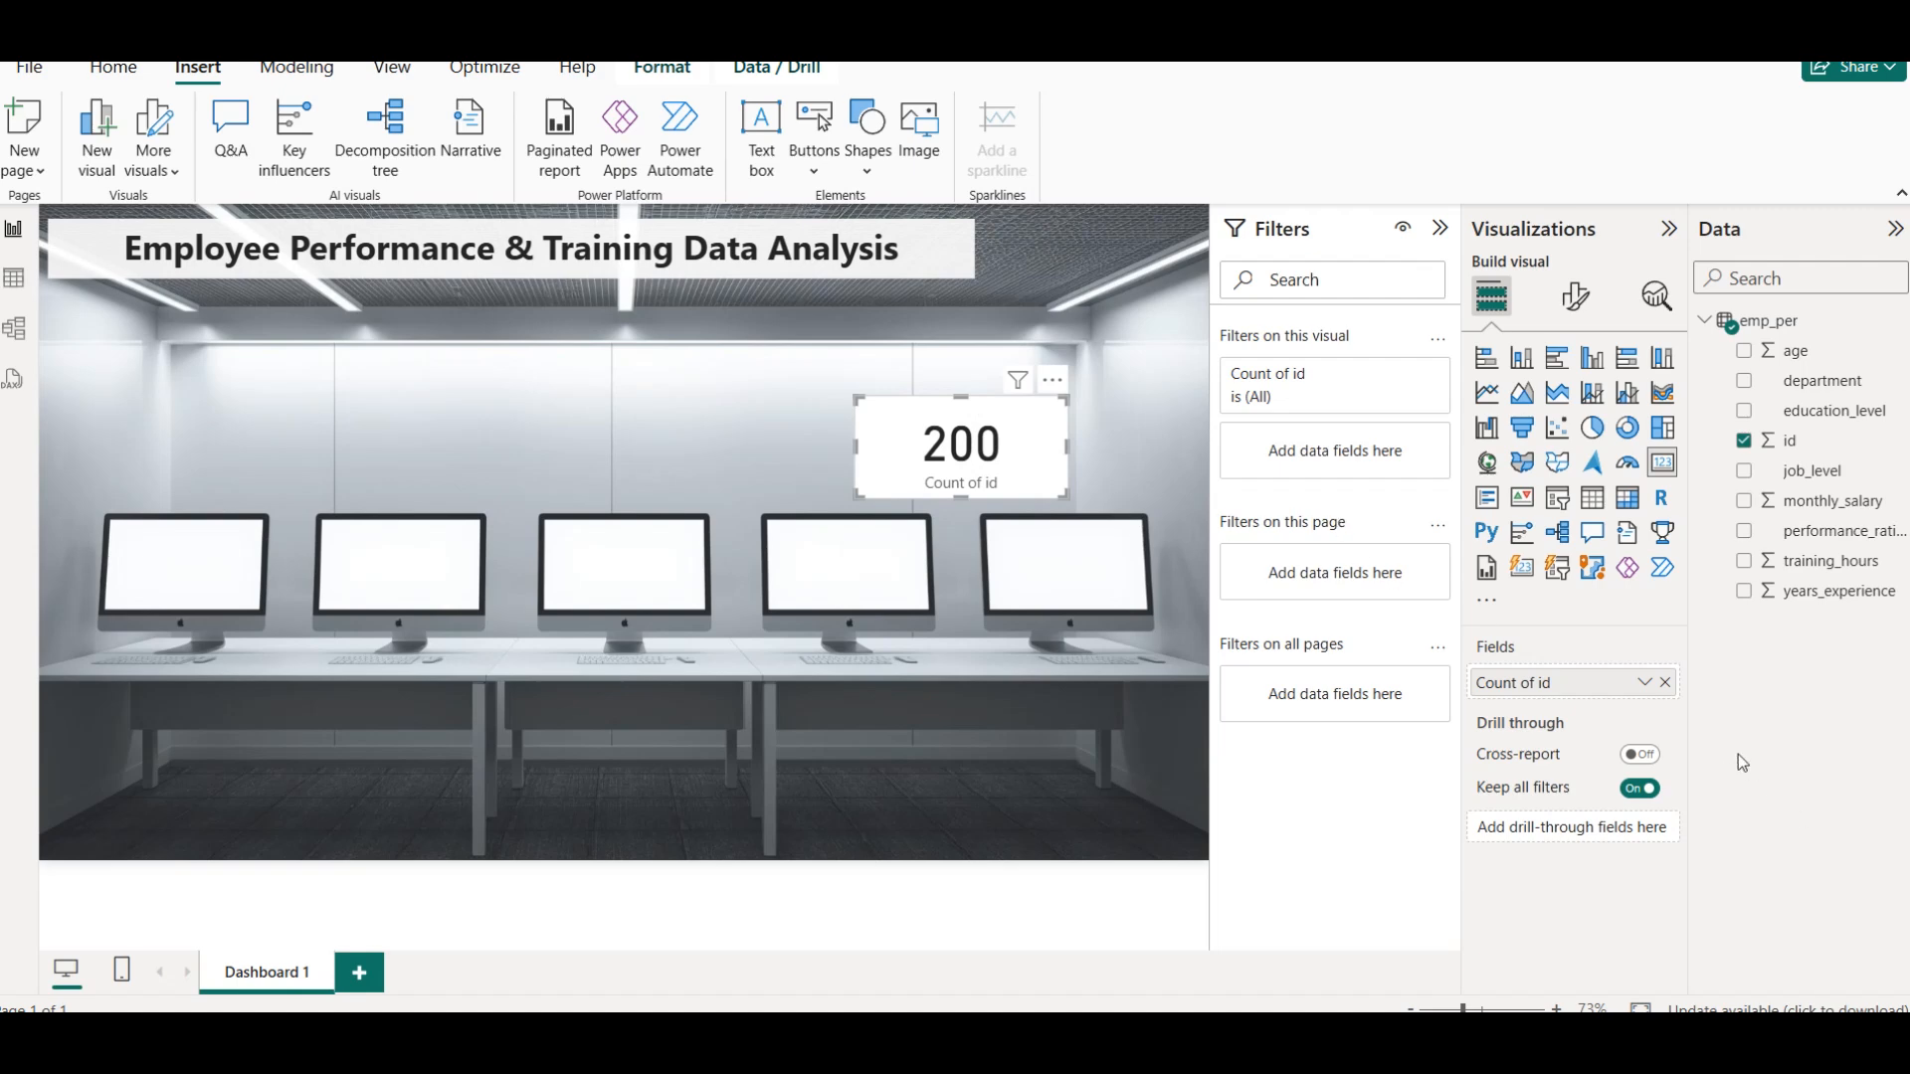
Rename the card's id count field as Employees Count for this visual
click(1642, 683)
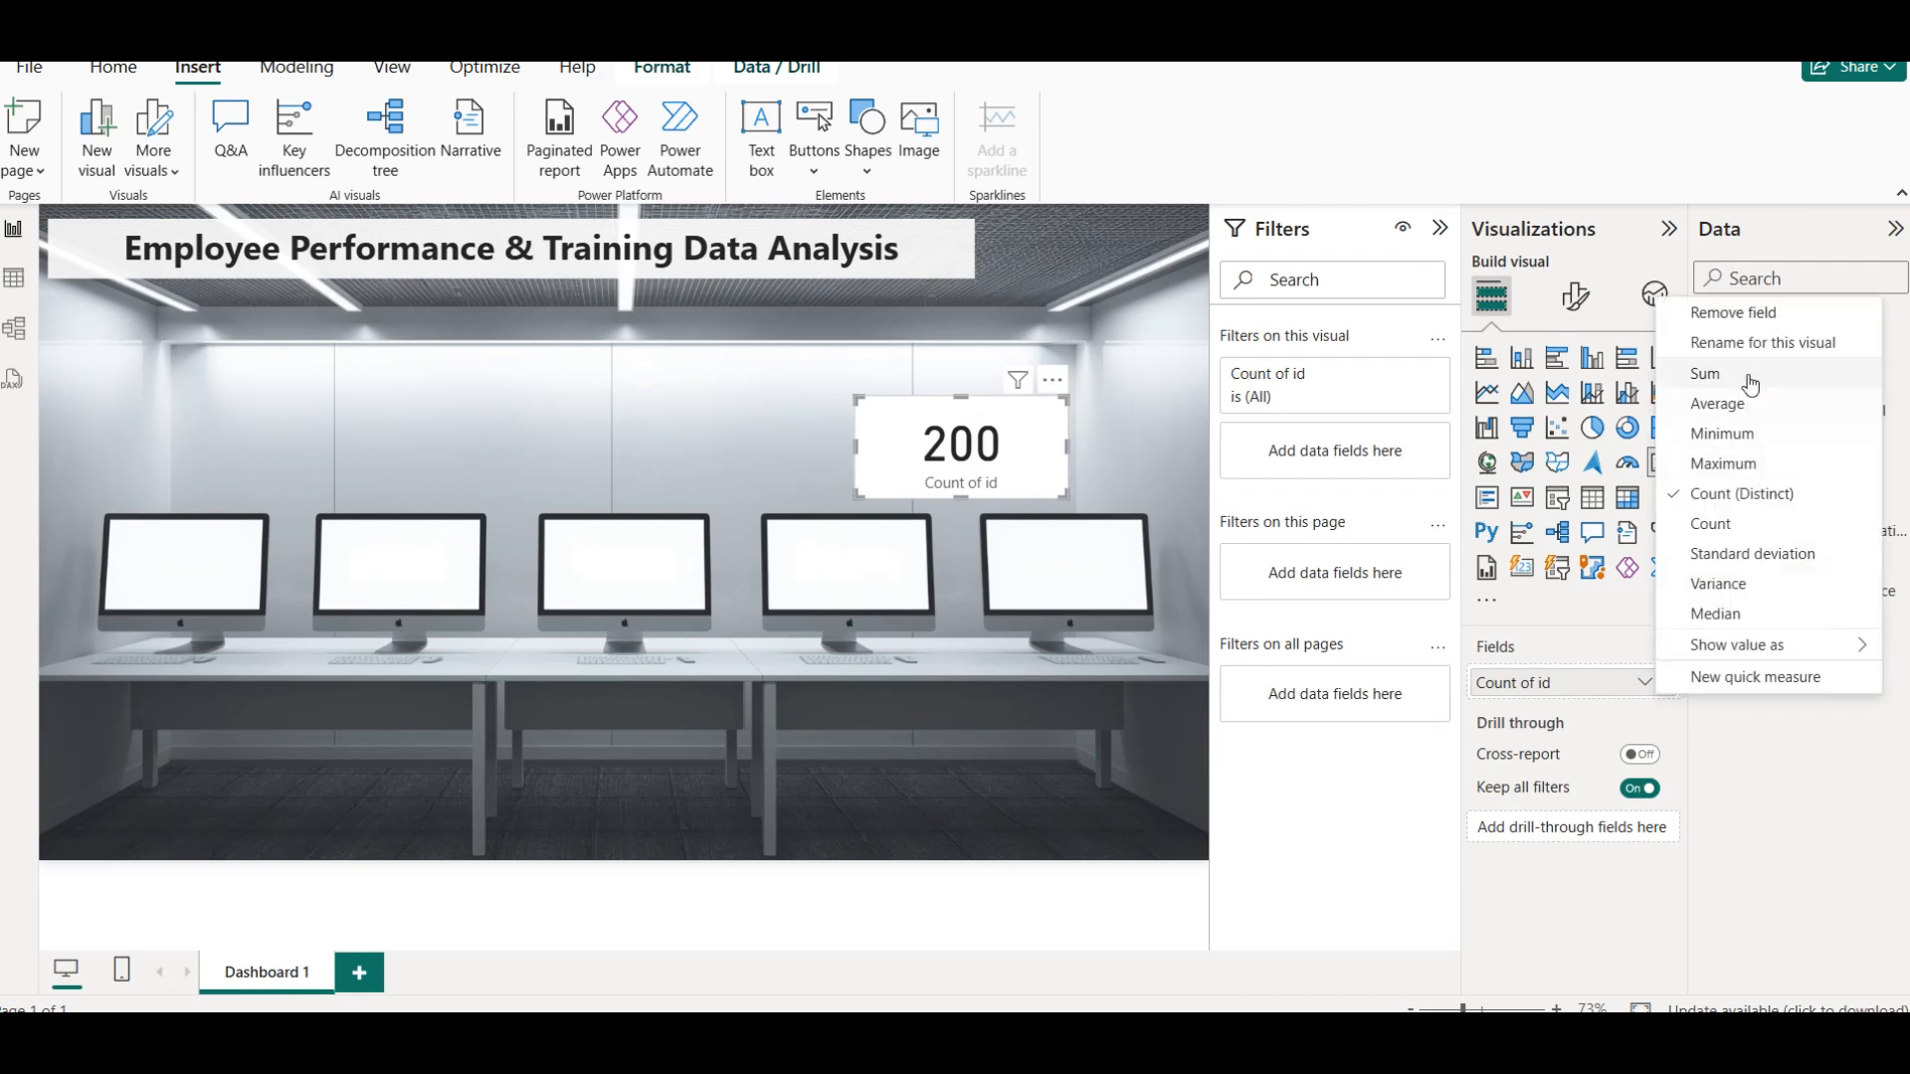
click(1739, 345)
text(Employees Count)
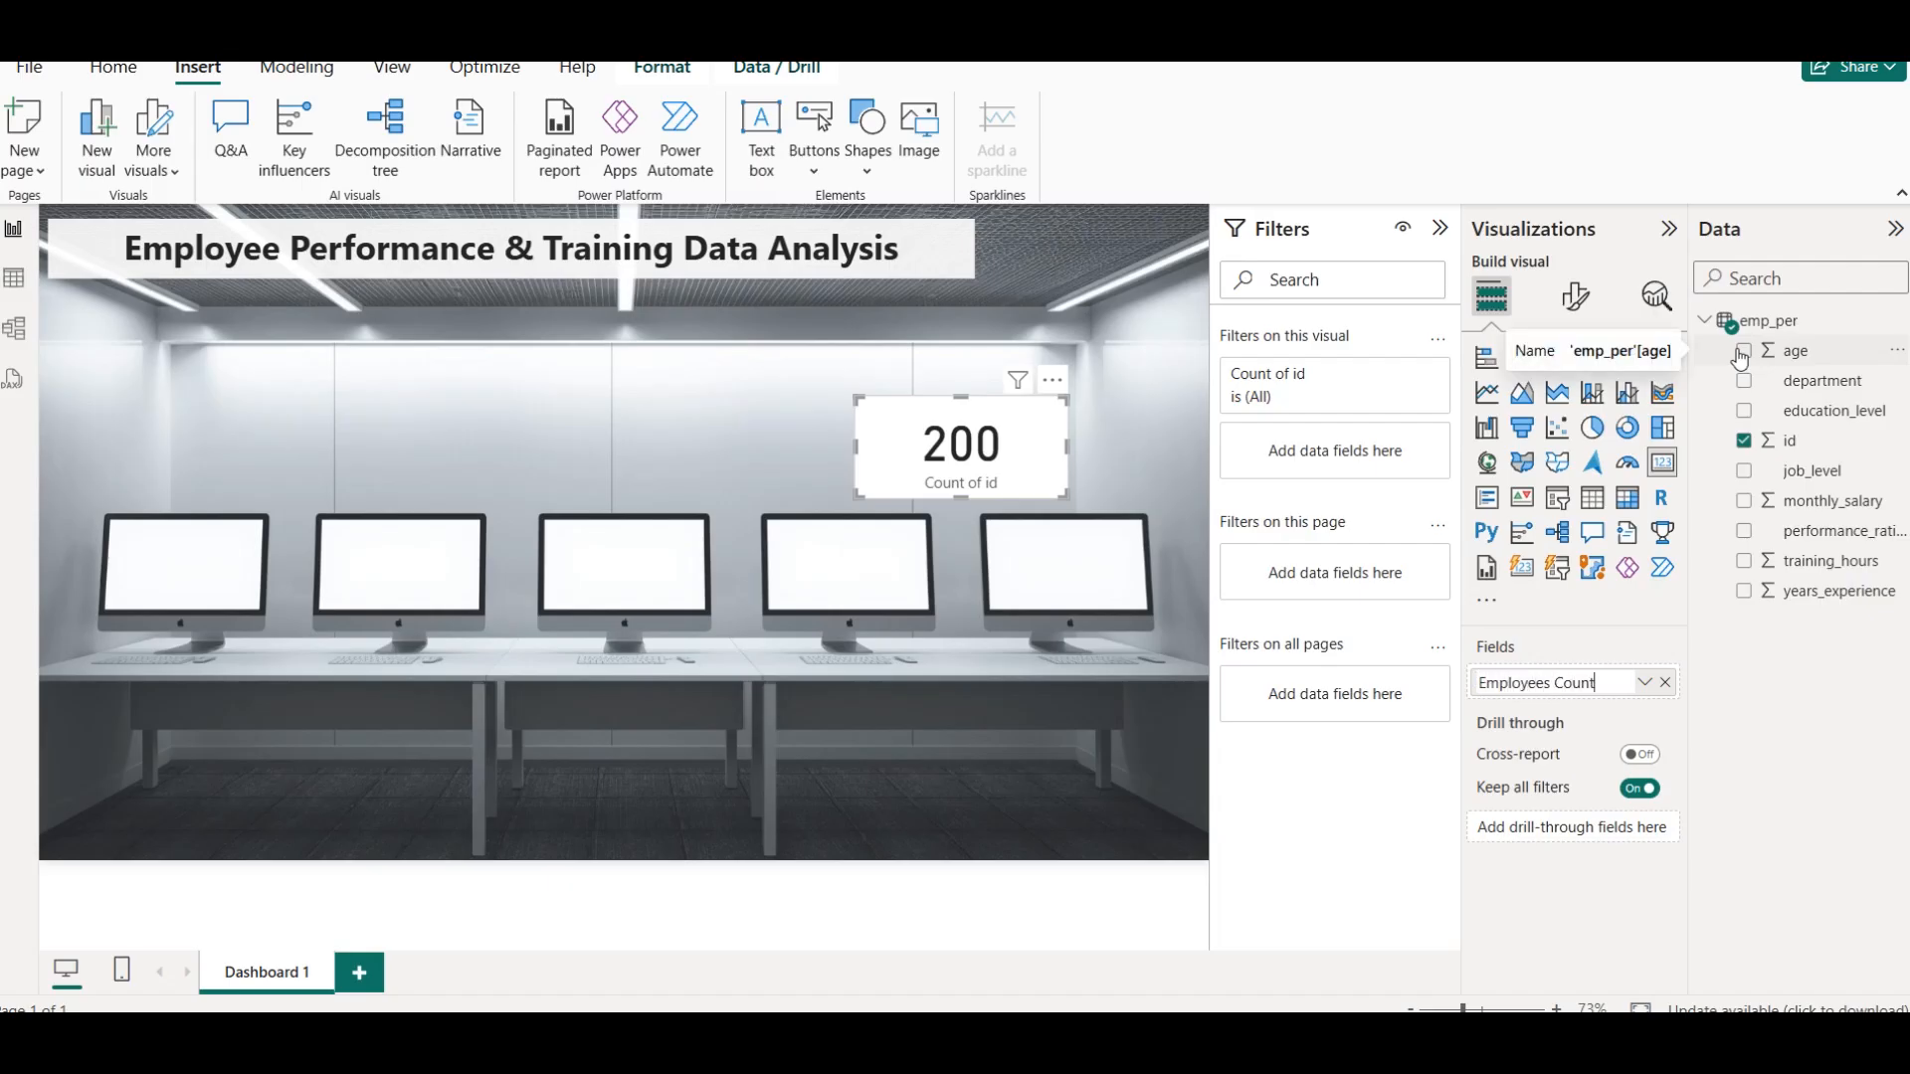
key(Return)
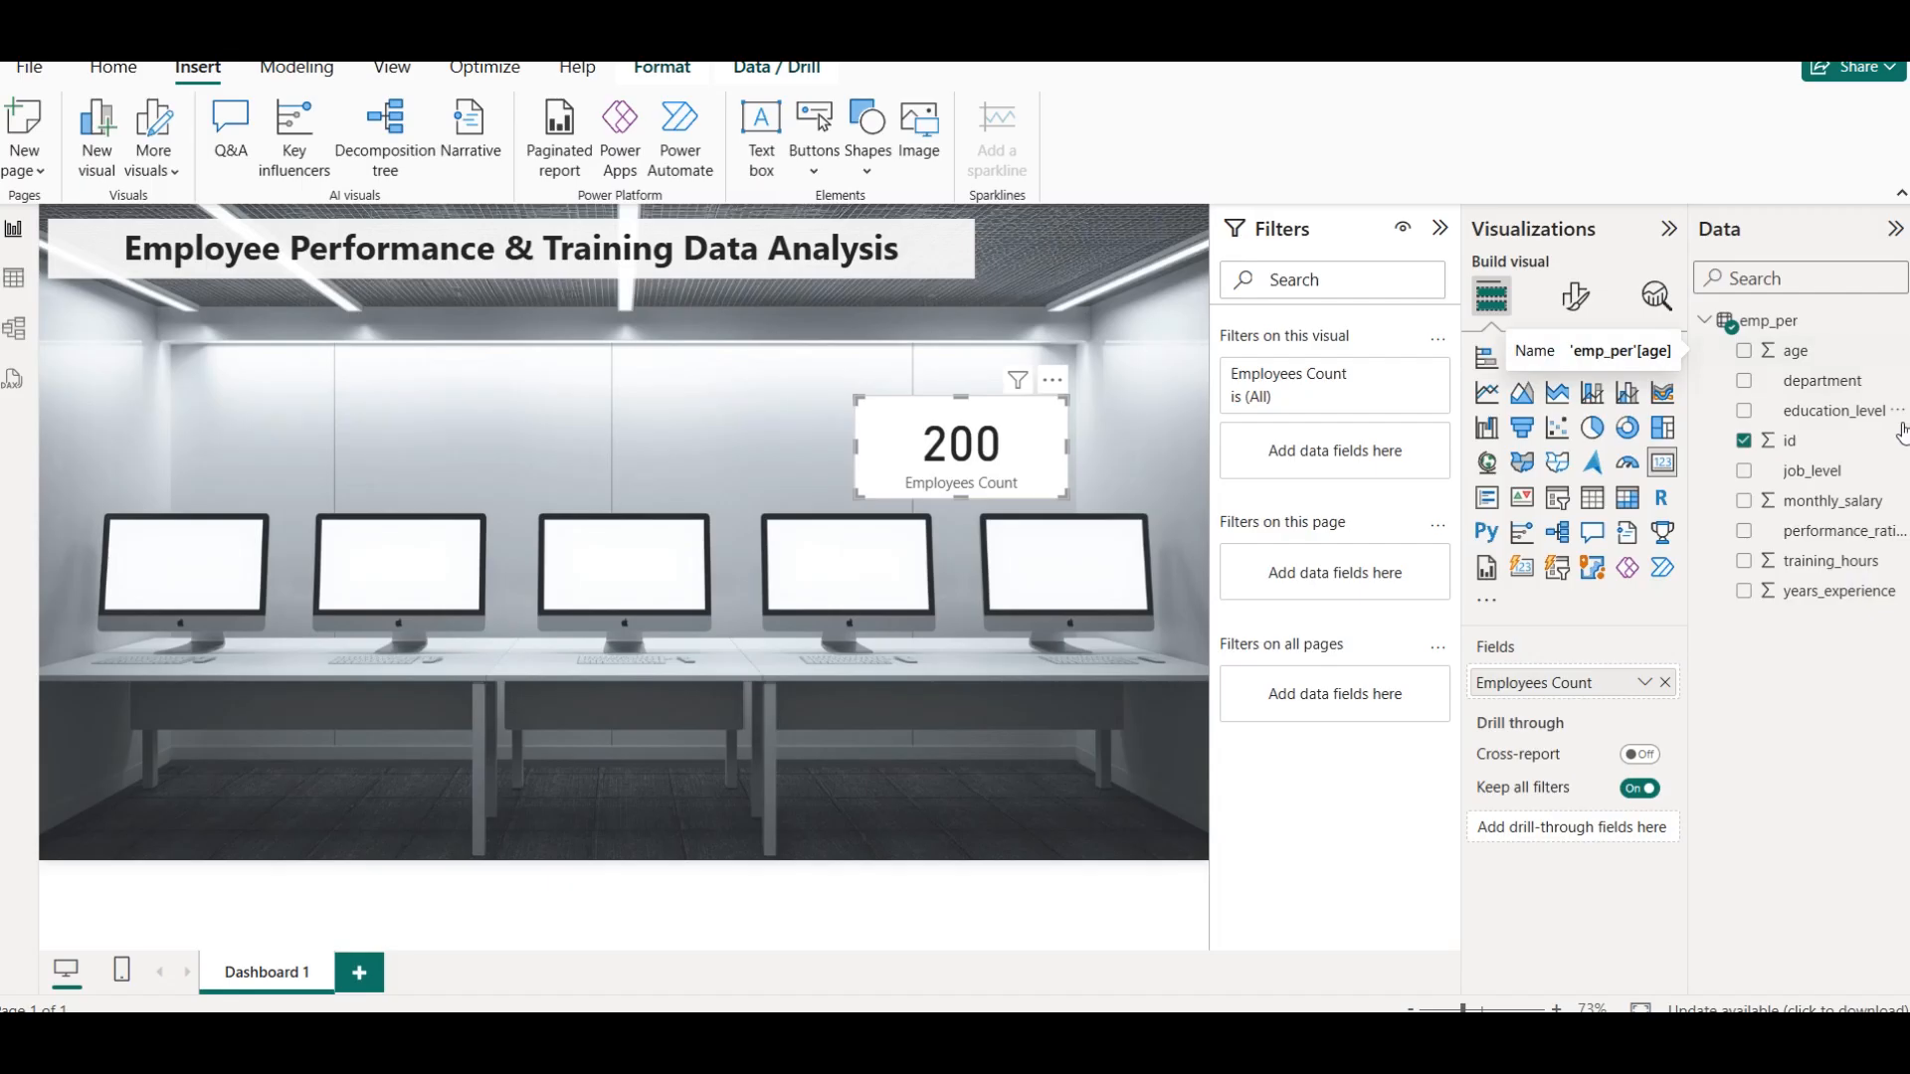
Move the Employees Count card onto the leftmost monitor's screen, shrink it to fit inside, and turn off its background
drag(956, 463, 164, 575)
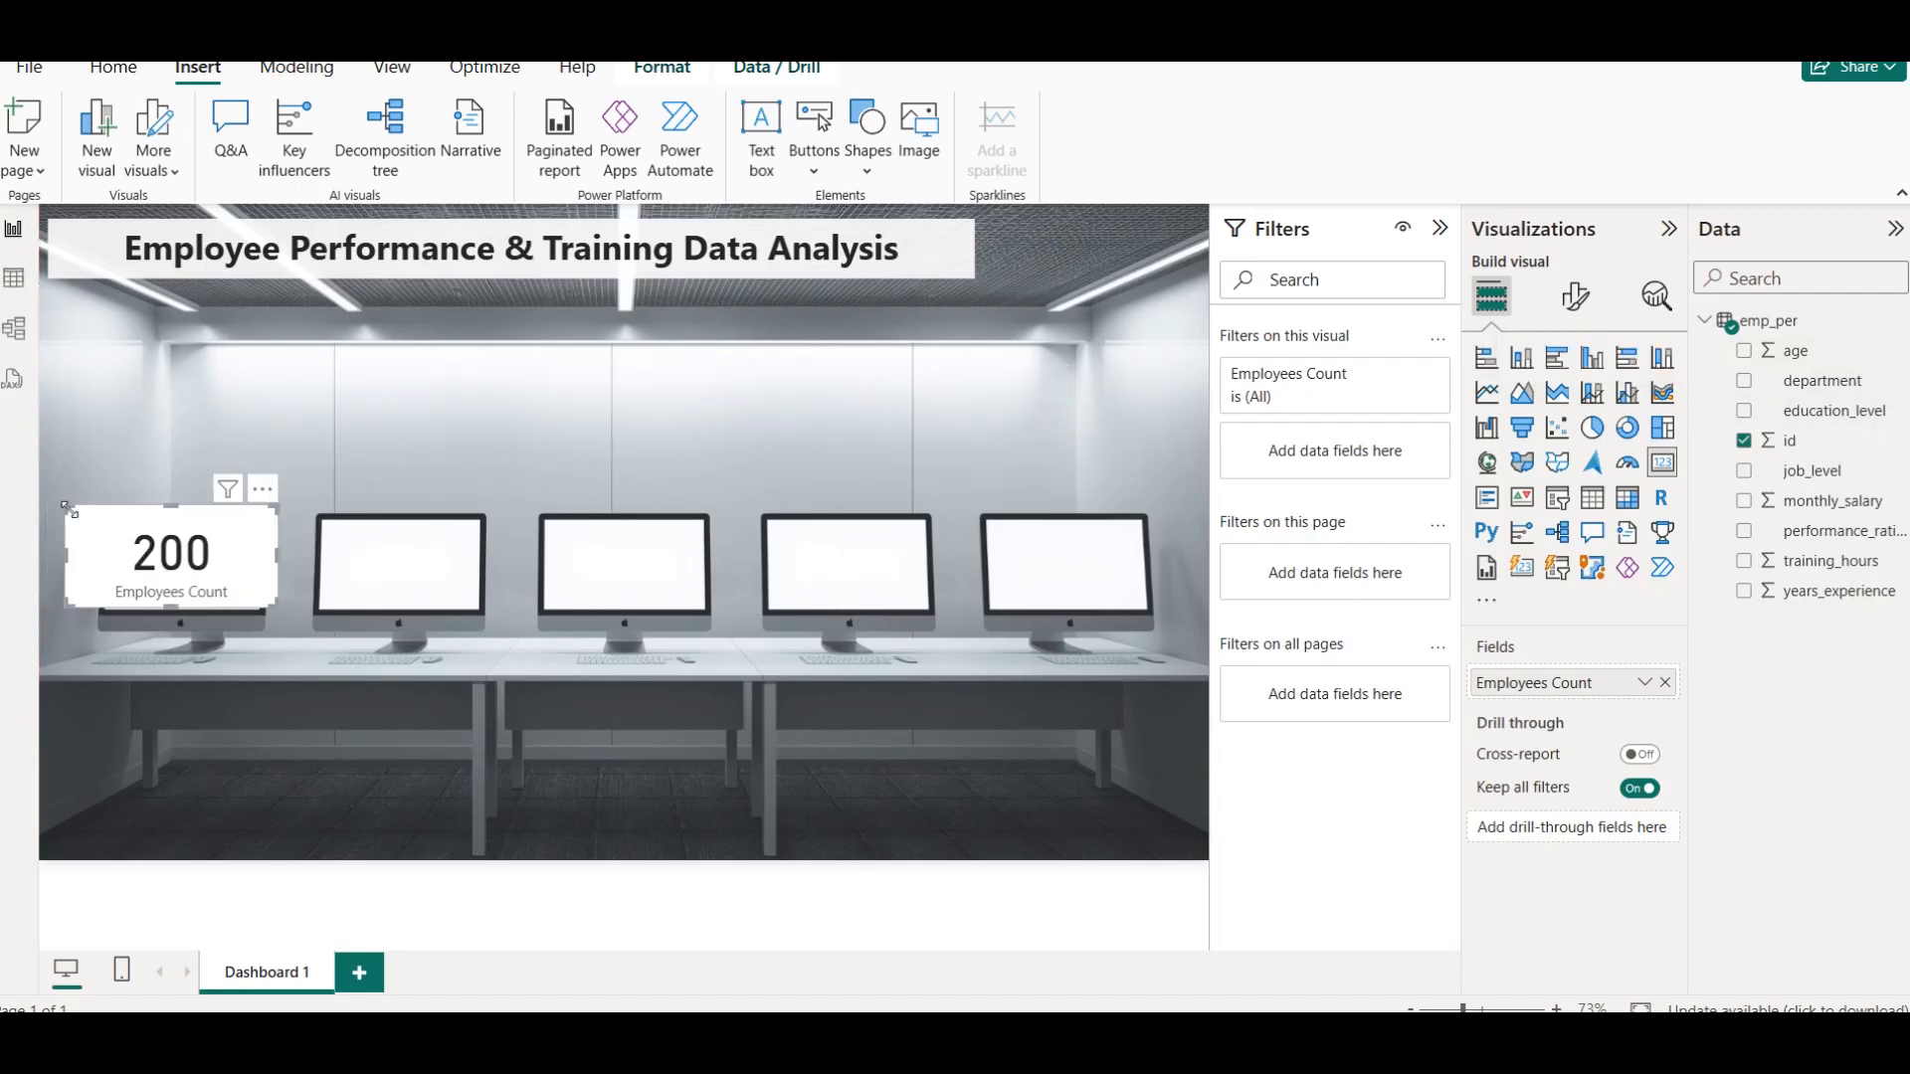
drag(63, 508, 191, 575)
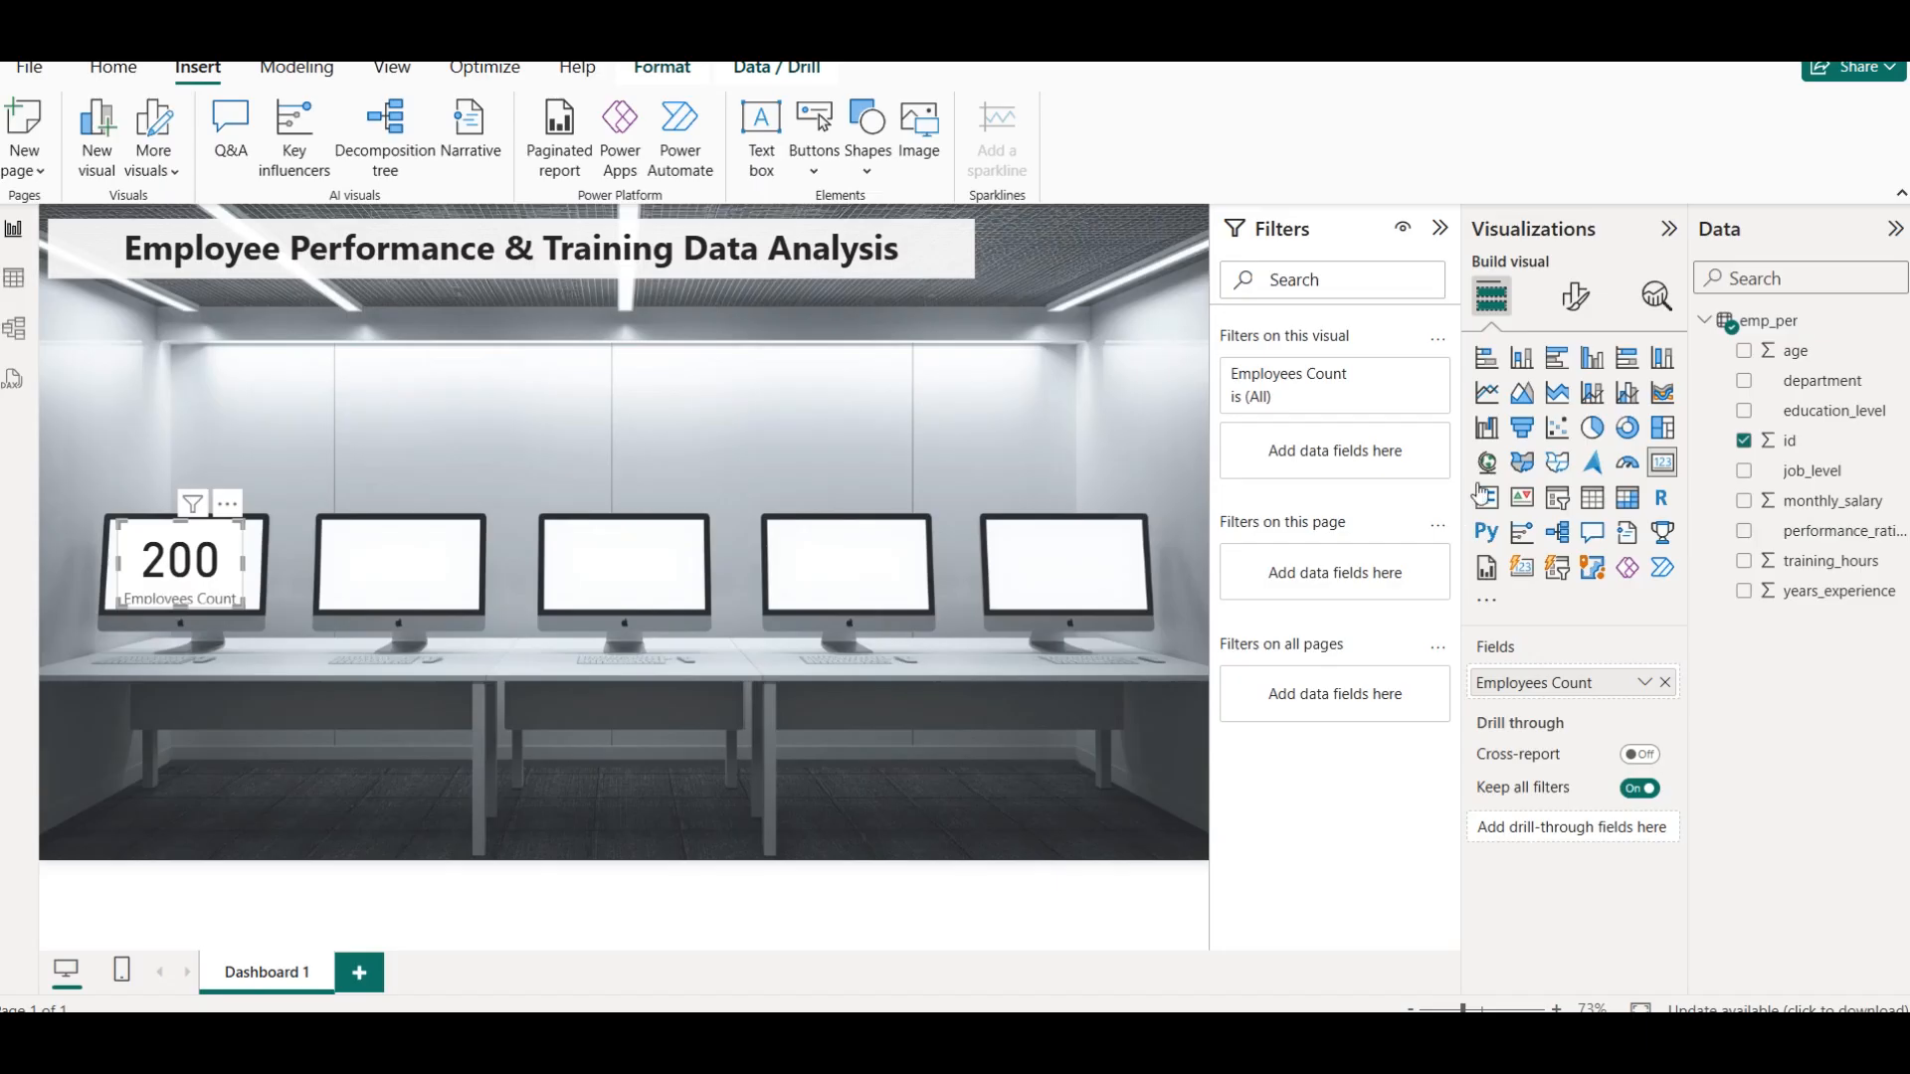
click(1586, 292)
click(1575, 410)
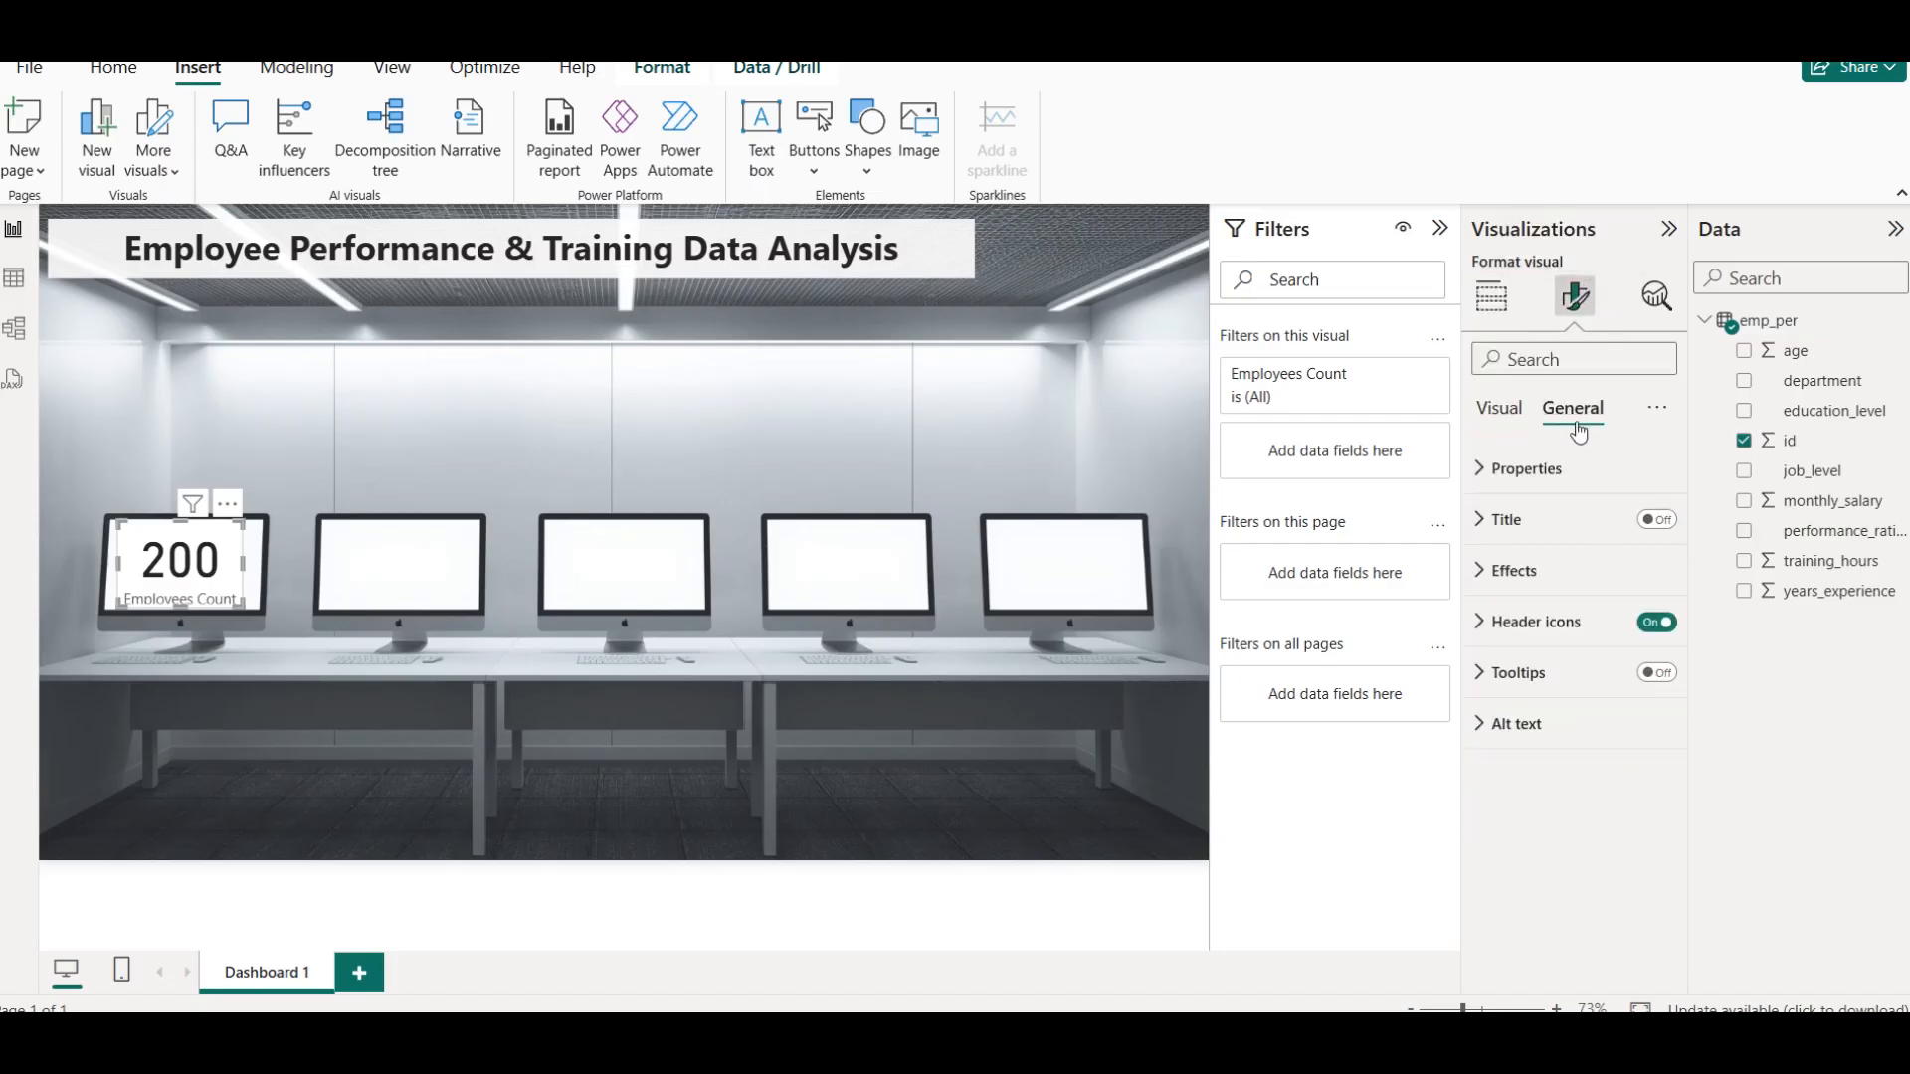
click(1515, 570)
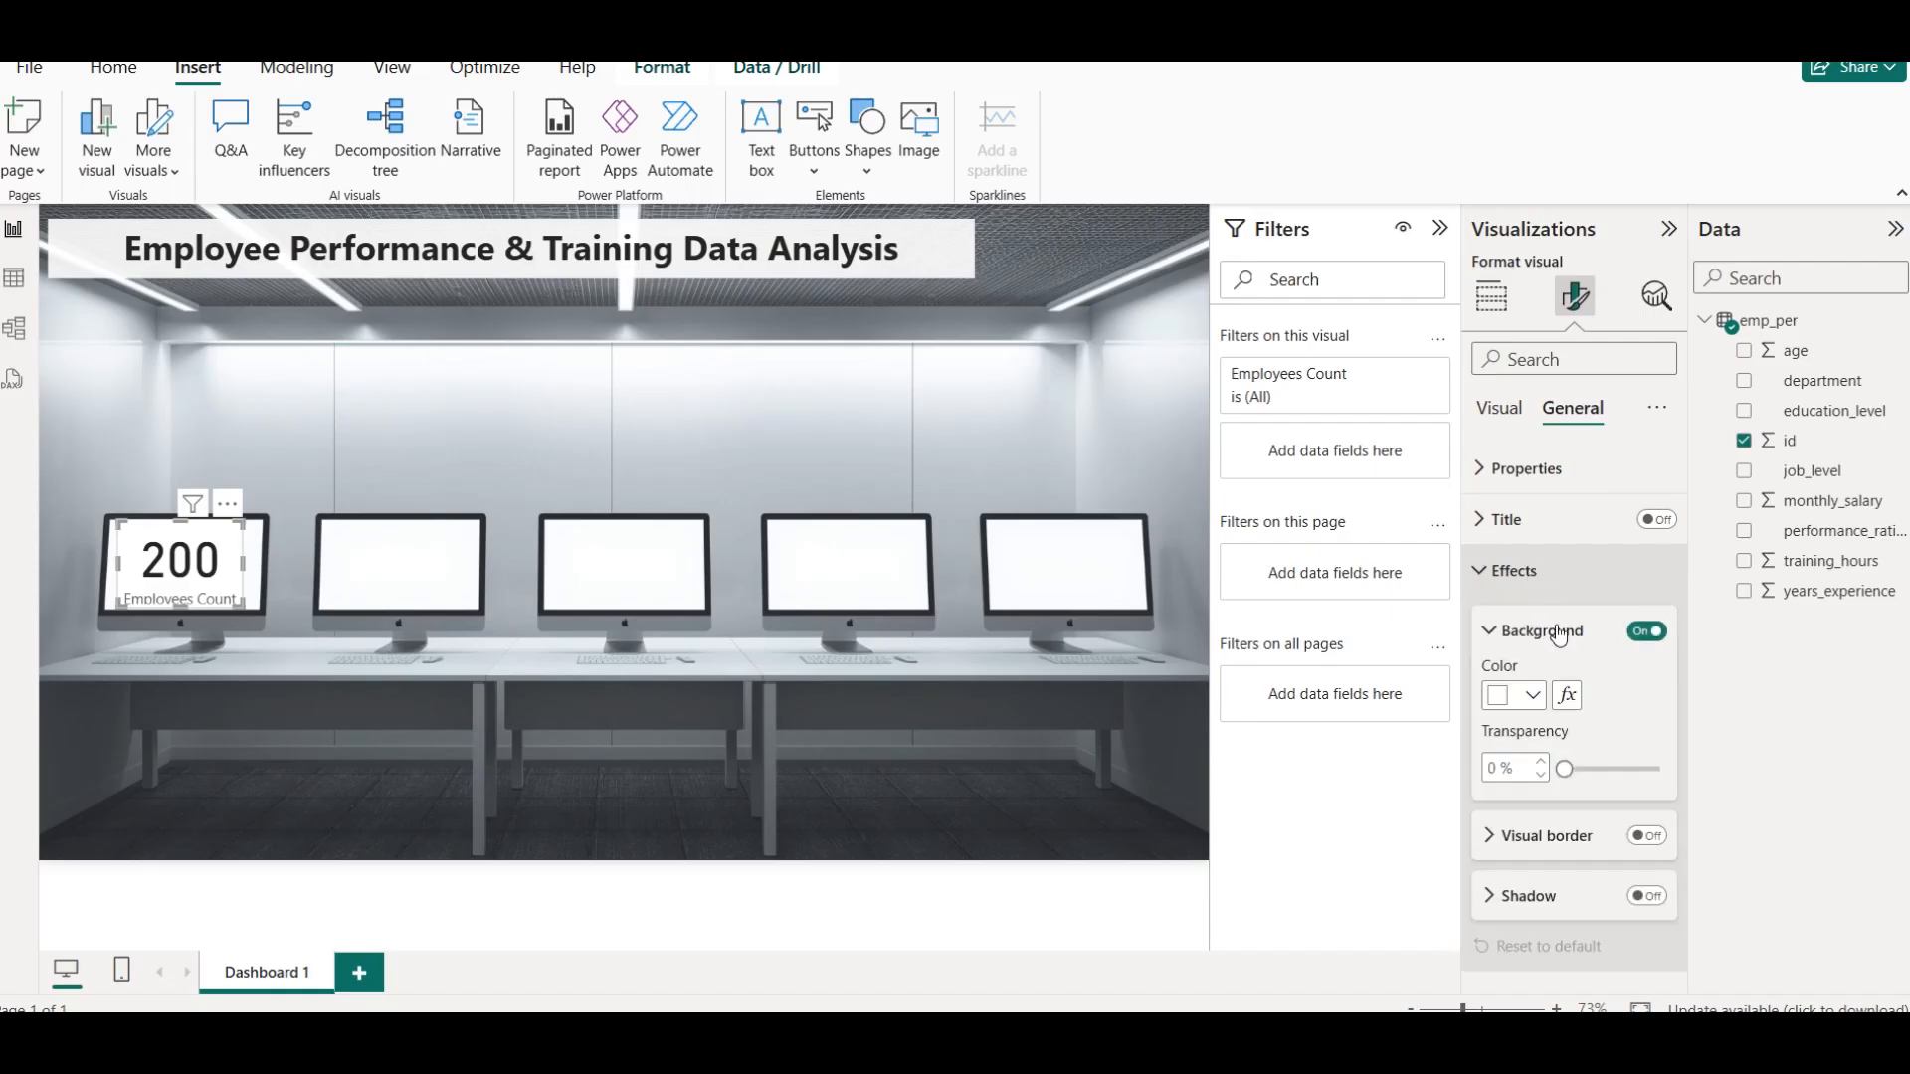
click(1651, 632)
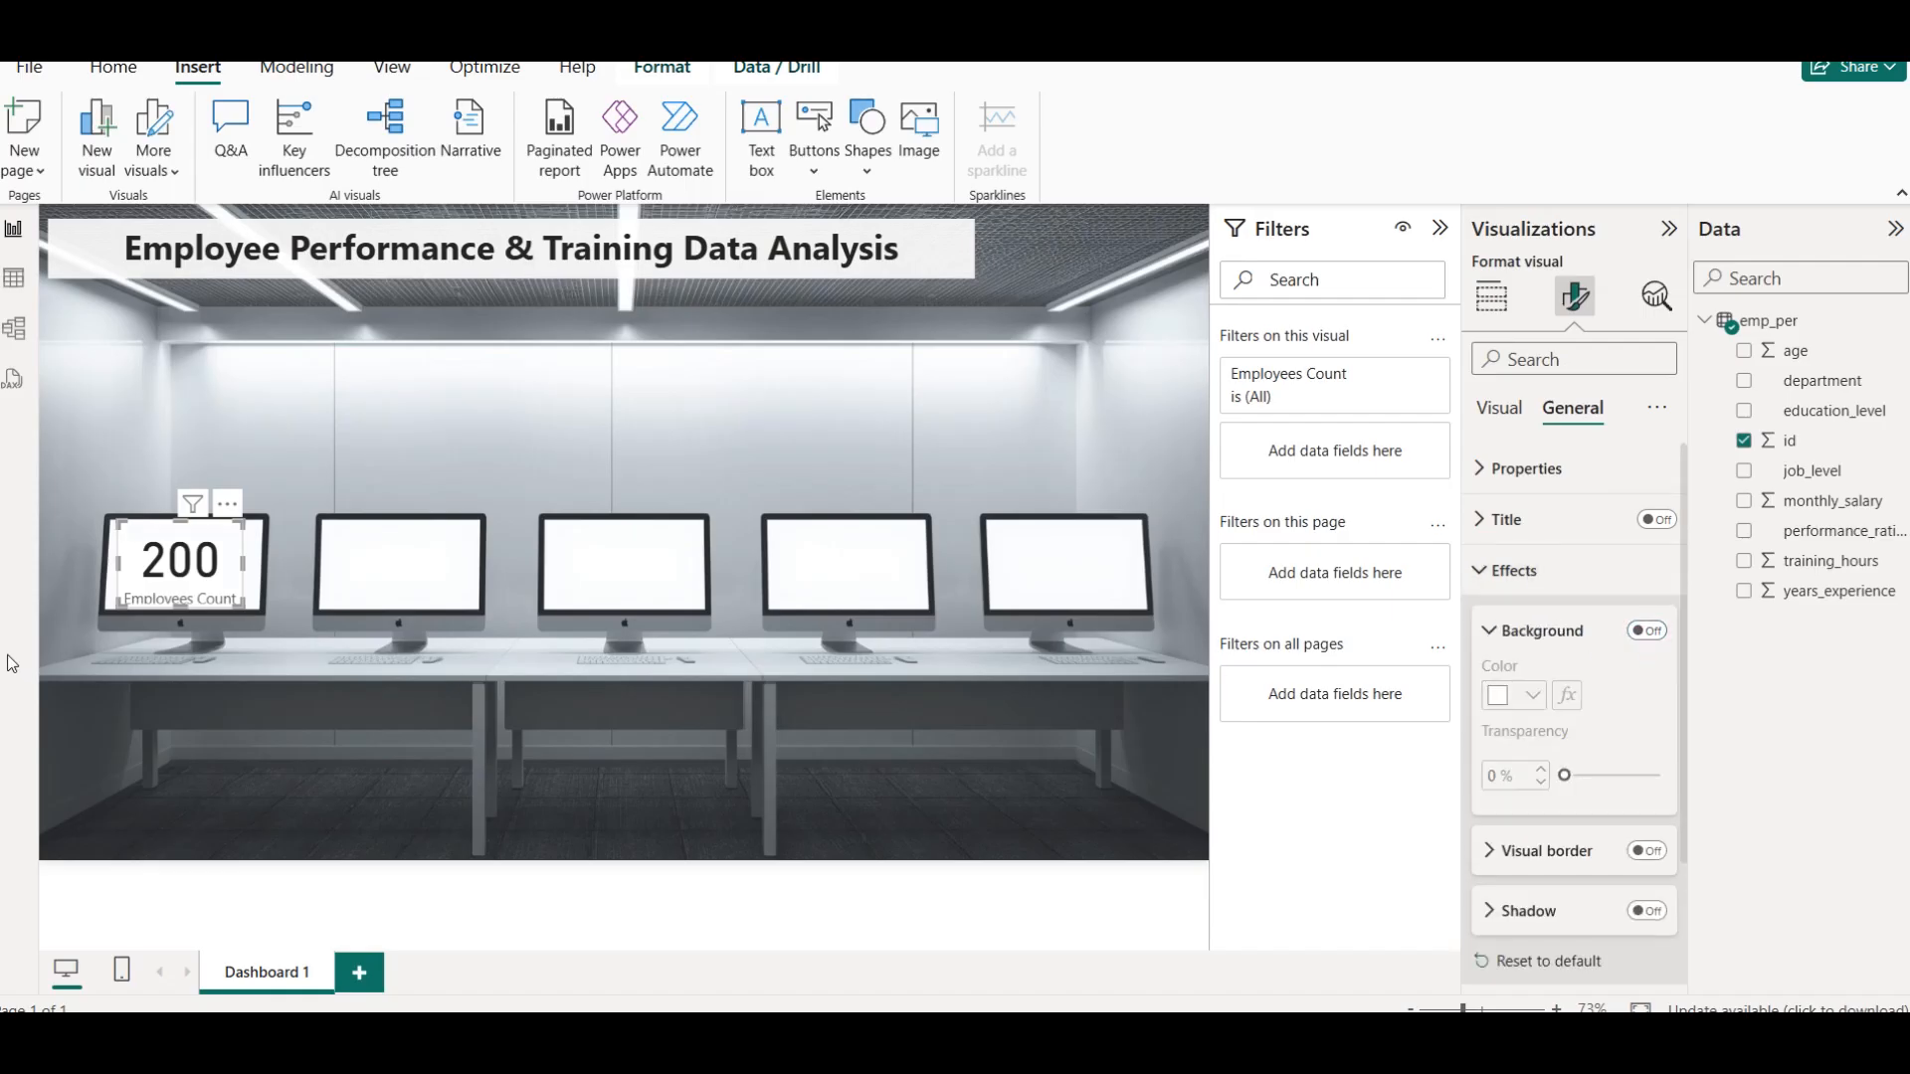
Fine-tune the Employees Count card's position so it sits centred on the leftmost monitor's screen
drag(180, 607, 181, 621)
drag(180, 522, 193, 613)
key(Left)
key(Up)
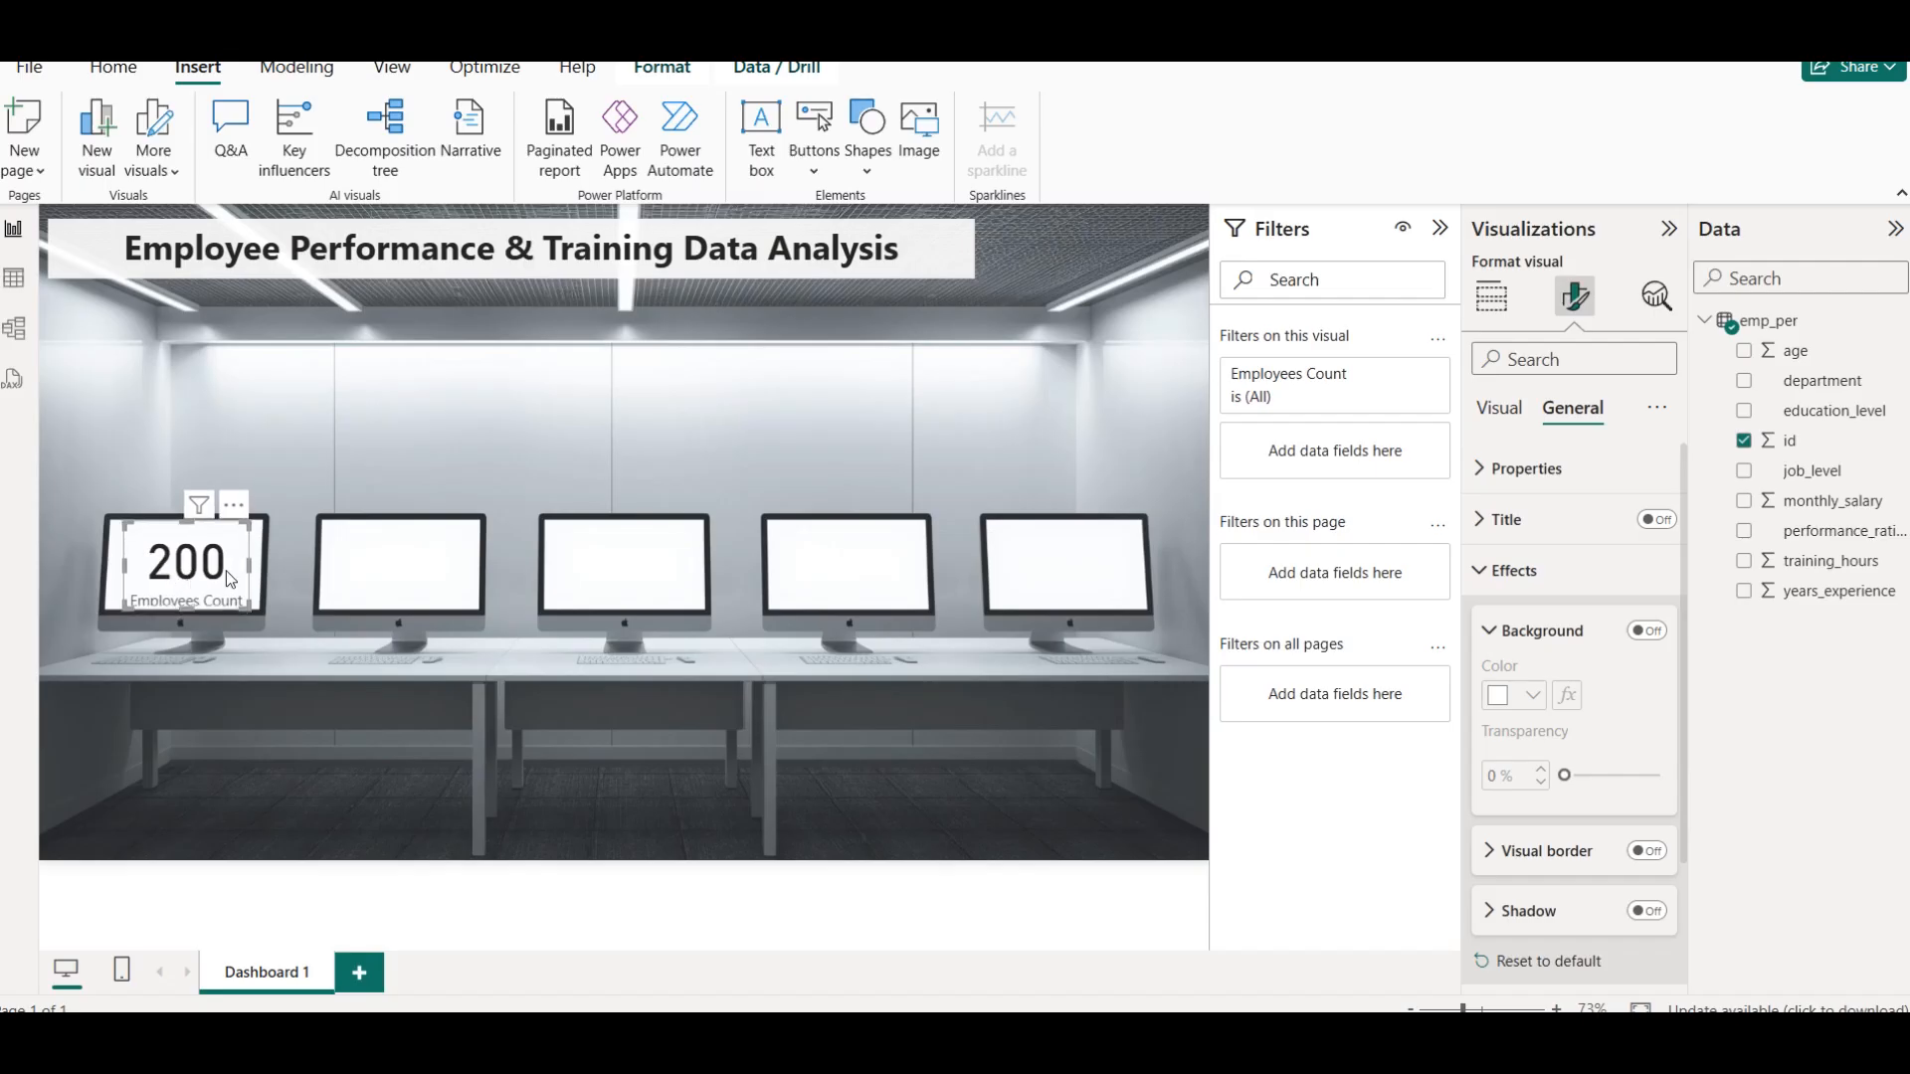
click(527, 602)
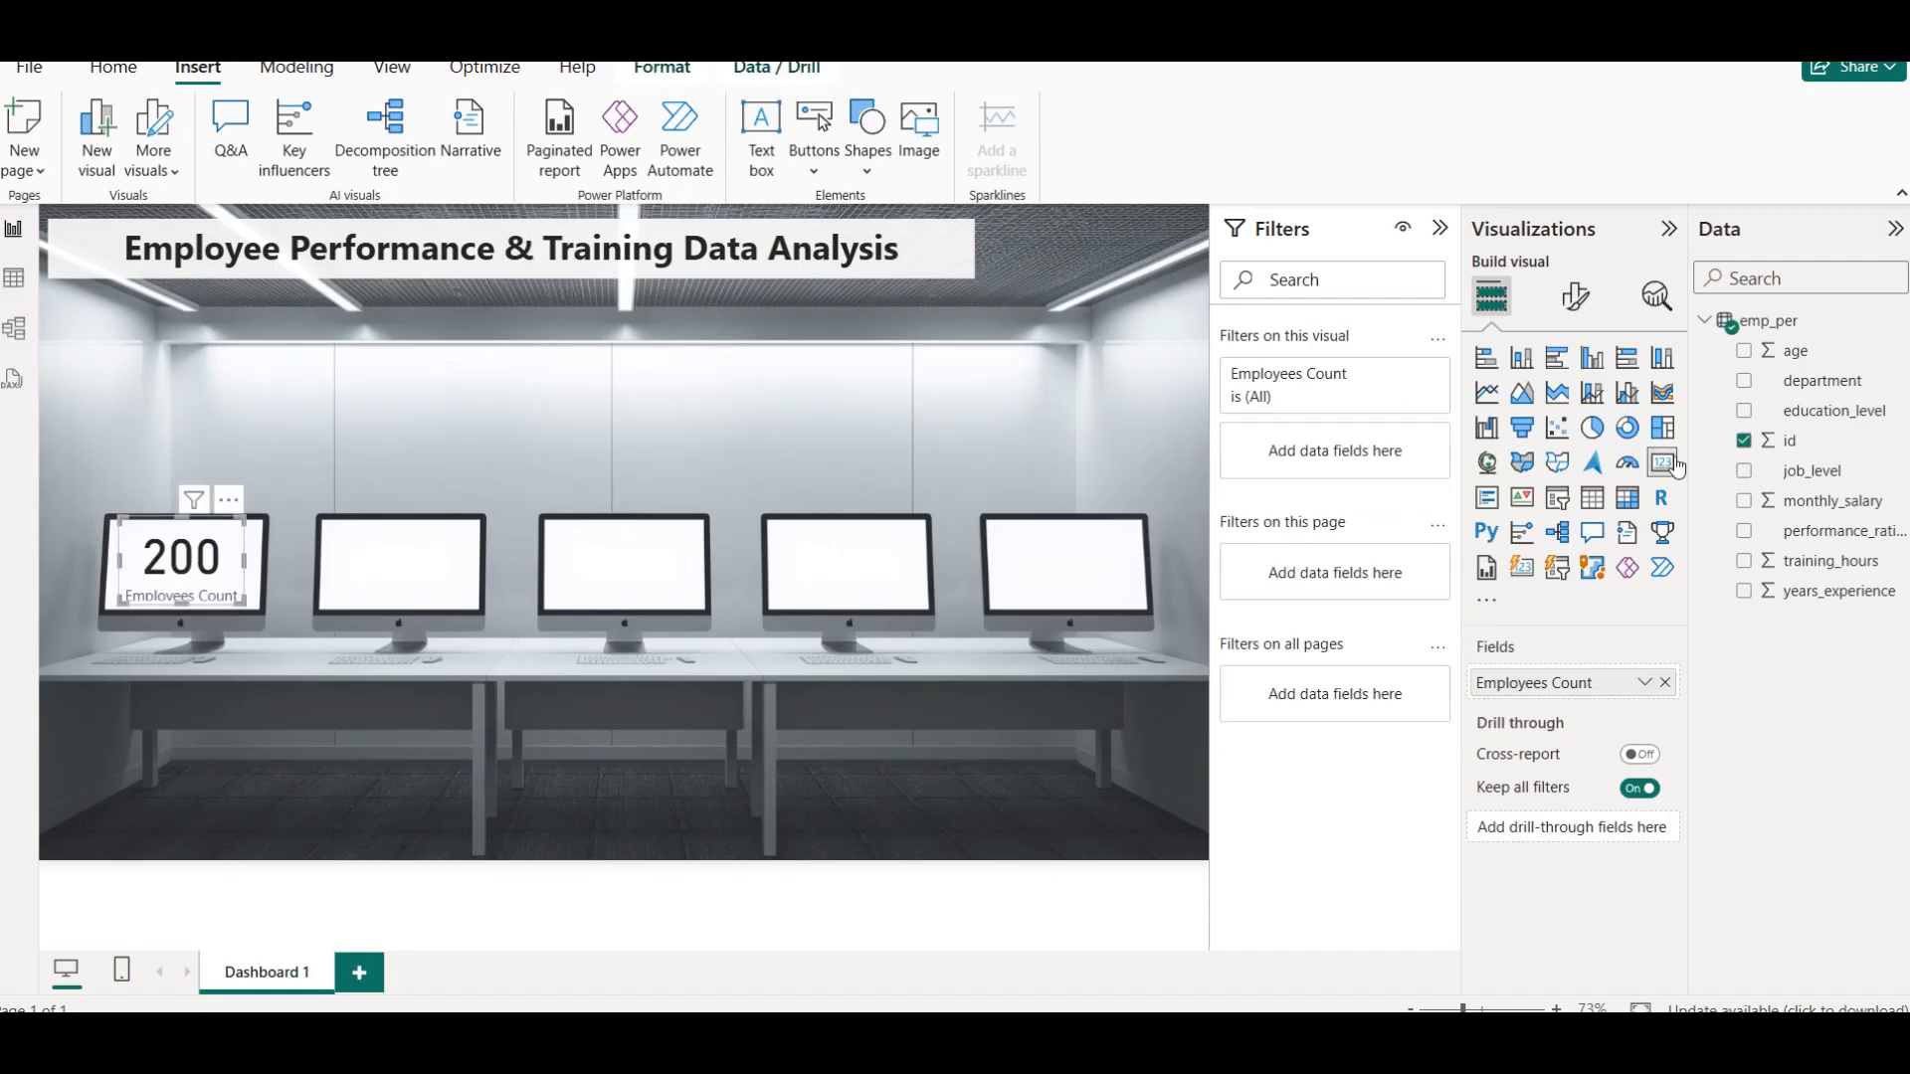
Set the Employees Count card's top and bottom padding to 0 px and nudge the card slightly upward
click(1577, 298)
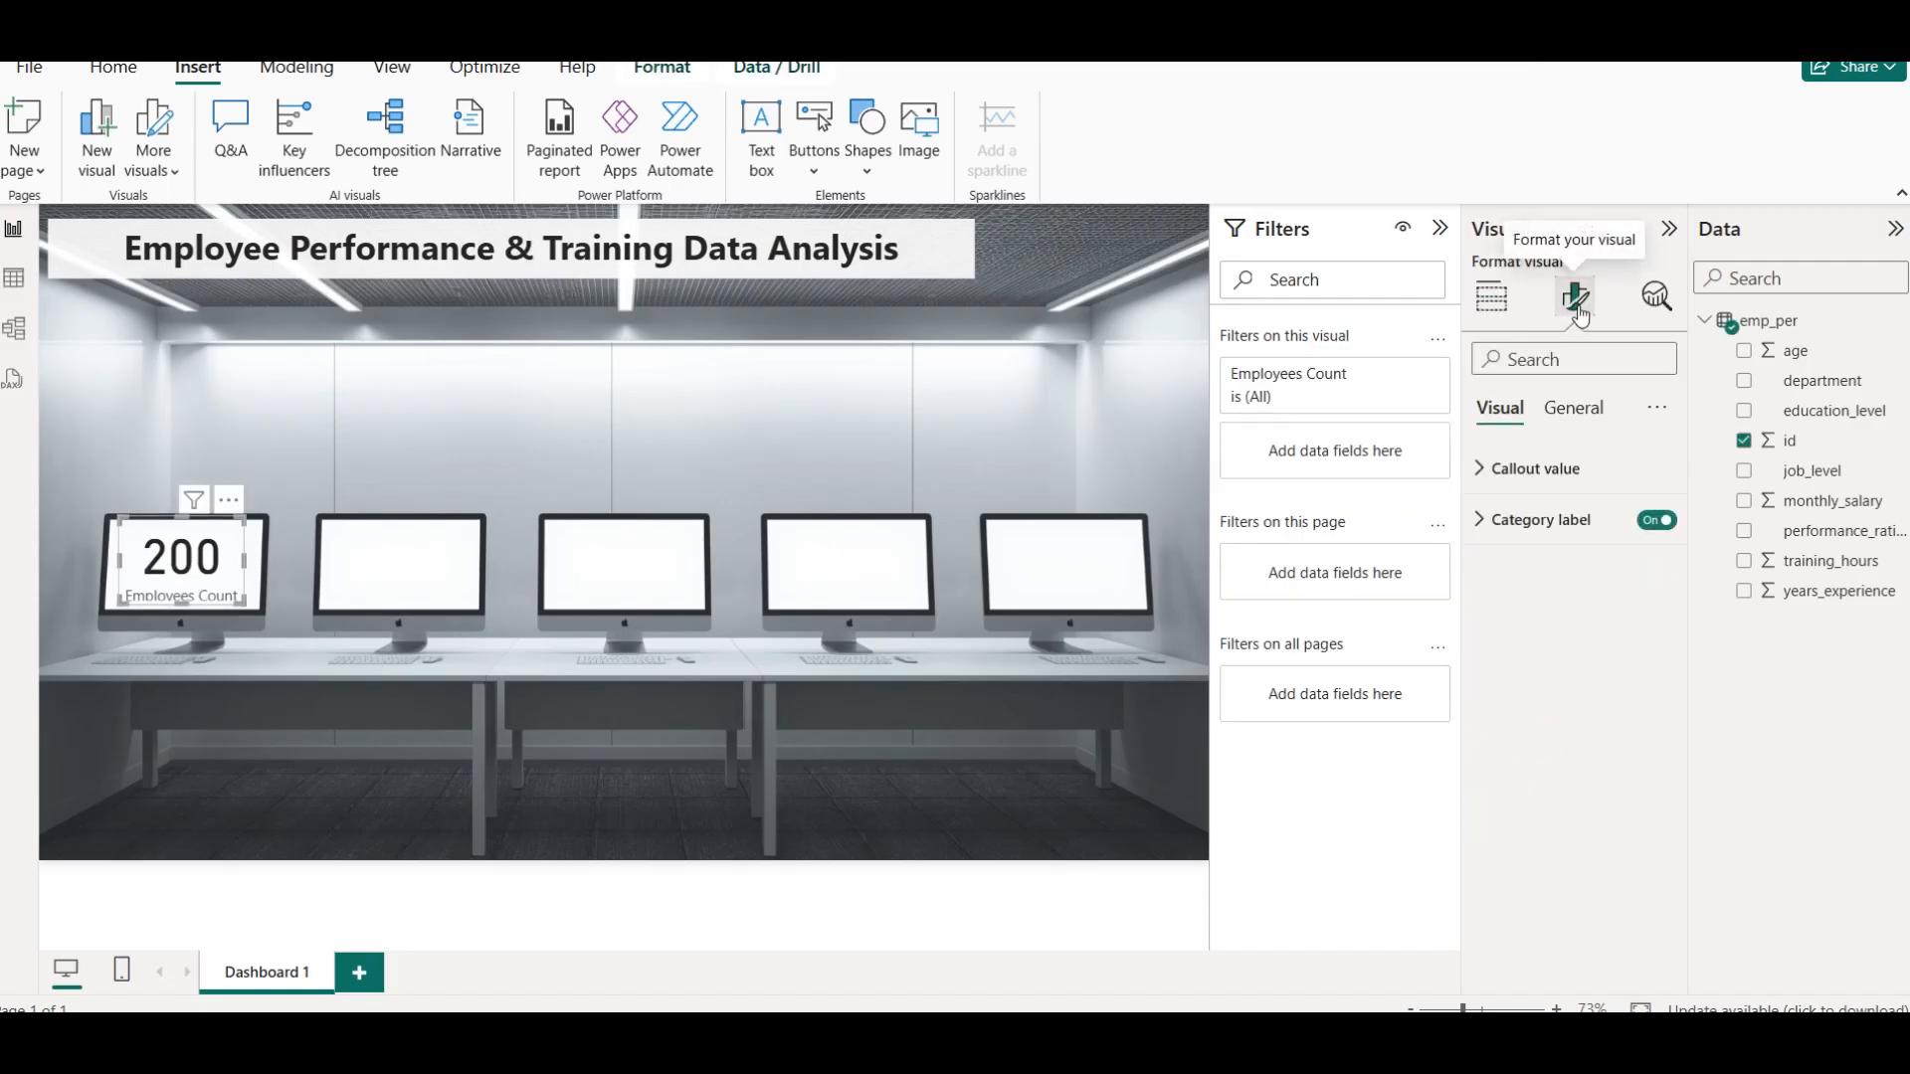
click(1581, 408)
click(1572, 473)
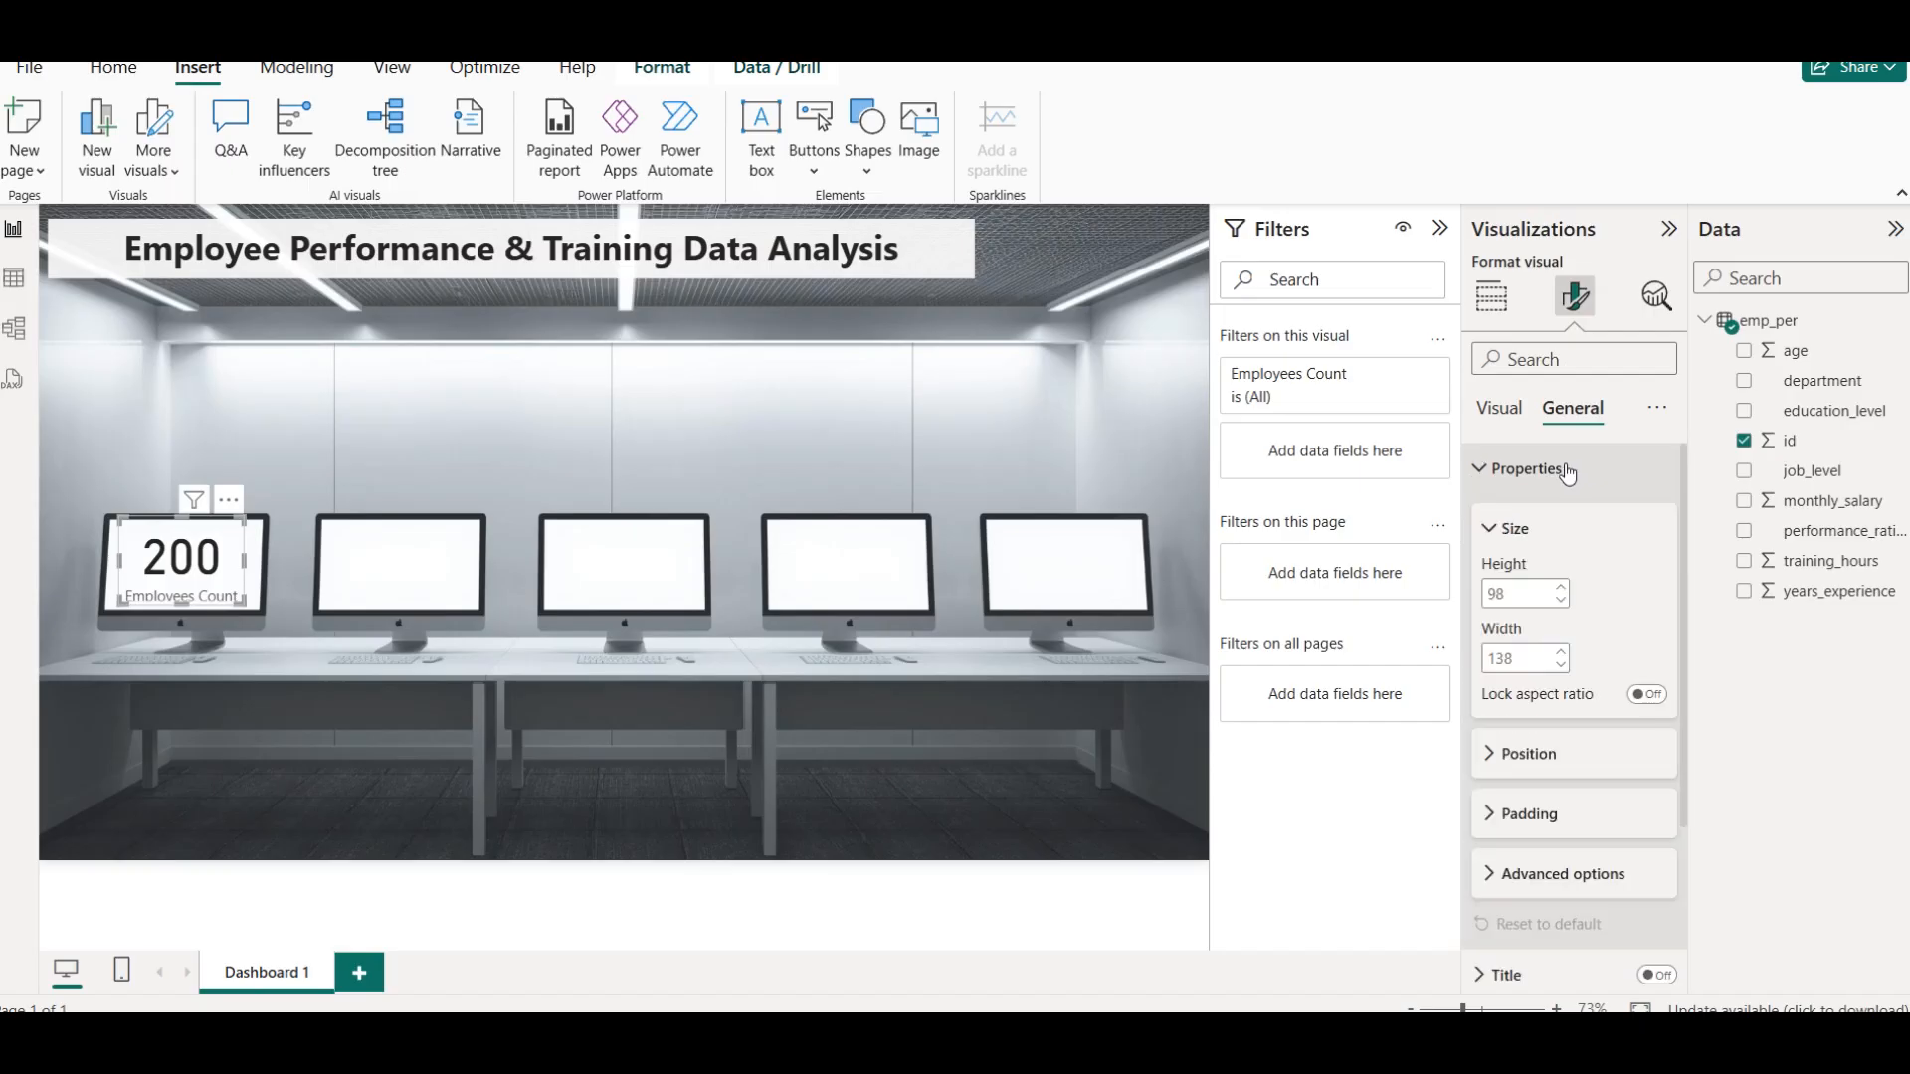
click(1522, 813)
scroll(1572, 796, down, 3)
click(1596, 613)
click(1596, 613)
click(1596, 613)
click(1596, 613)
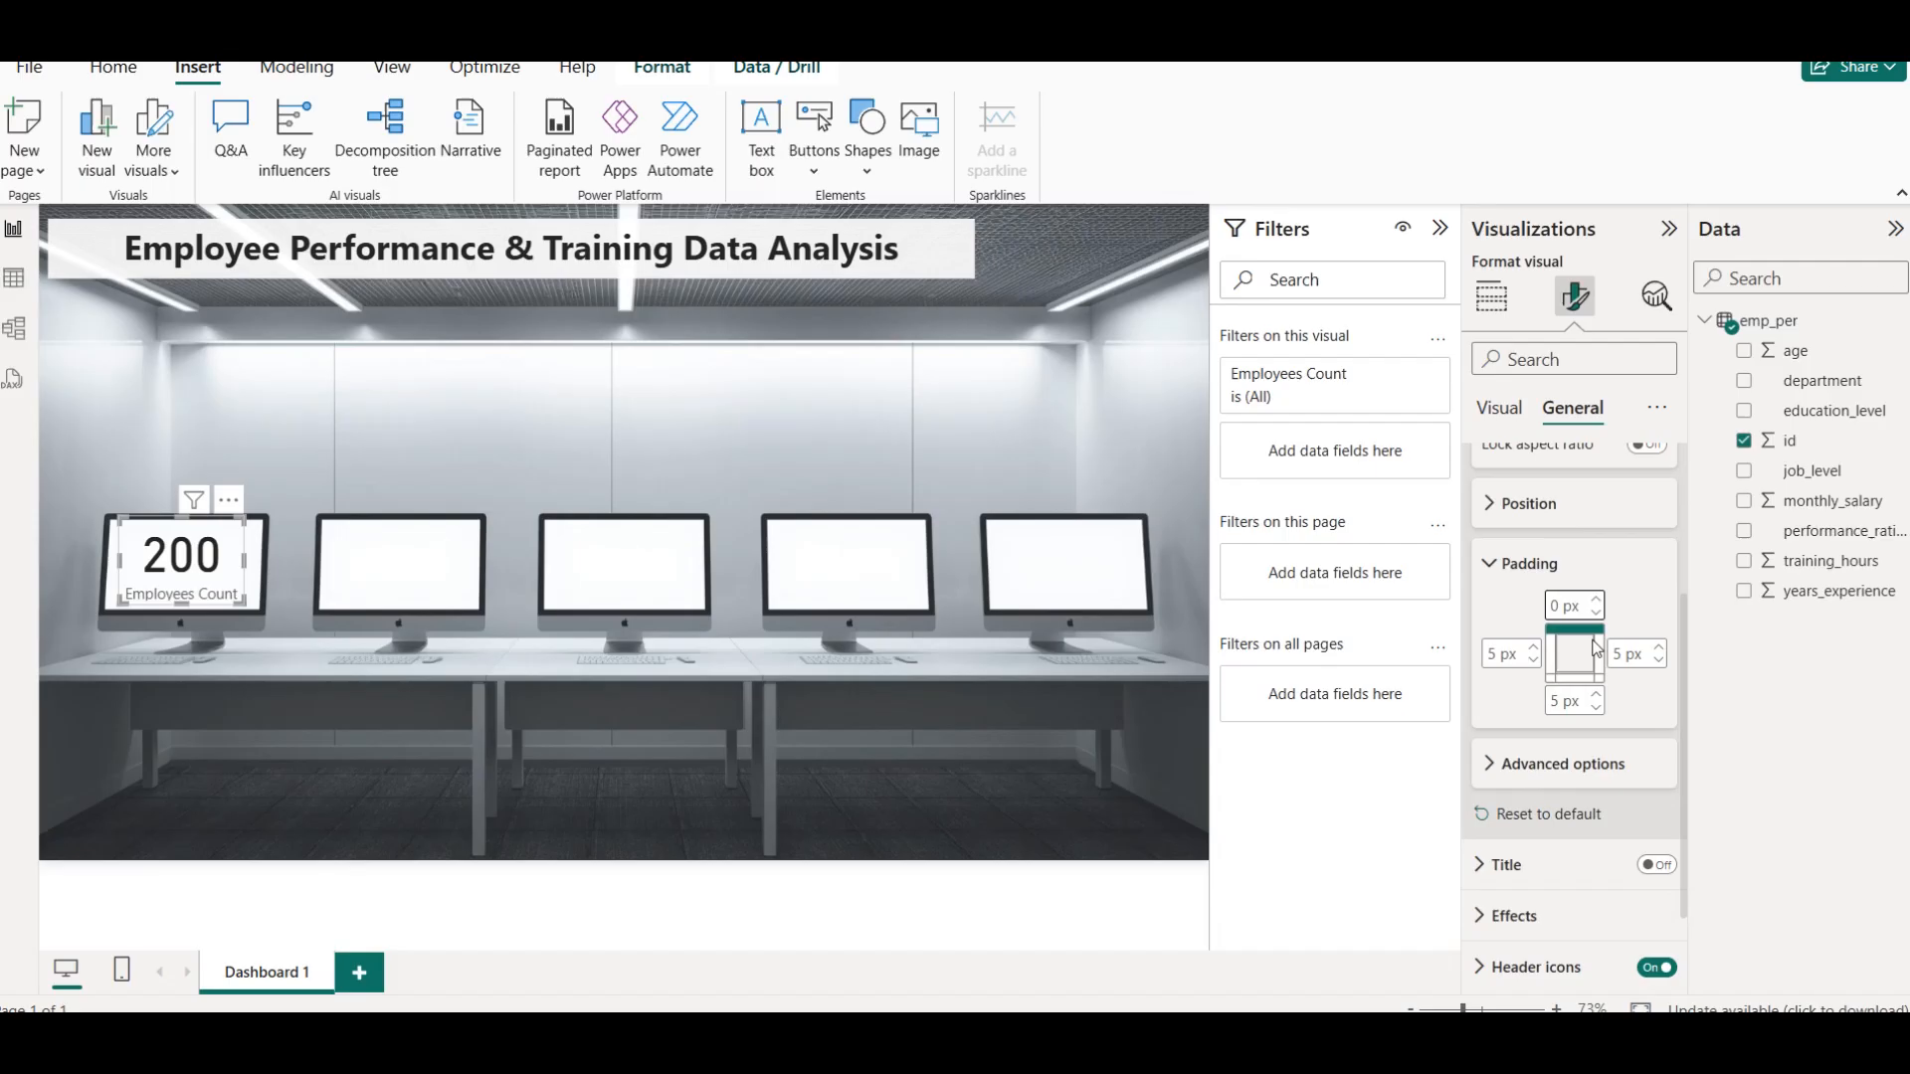
click(1596, 697)
click(1596, 696)
click(1596, 696)
click(1596, 696)
click(1596, 696)
click(1596, 697)
click(1596, 697)
click(1596, 697)
click(1597, 709)
click(1597, 710)
click(1597, 709)
click(1597, 709)
click(1597, 710)
click(1597, 710)
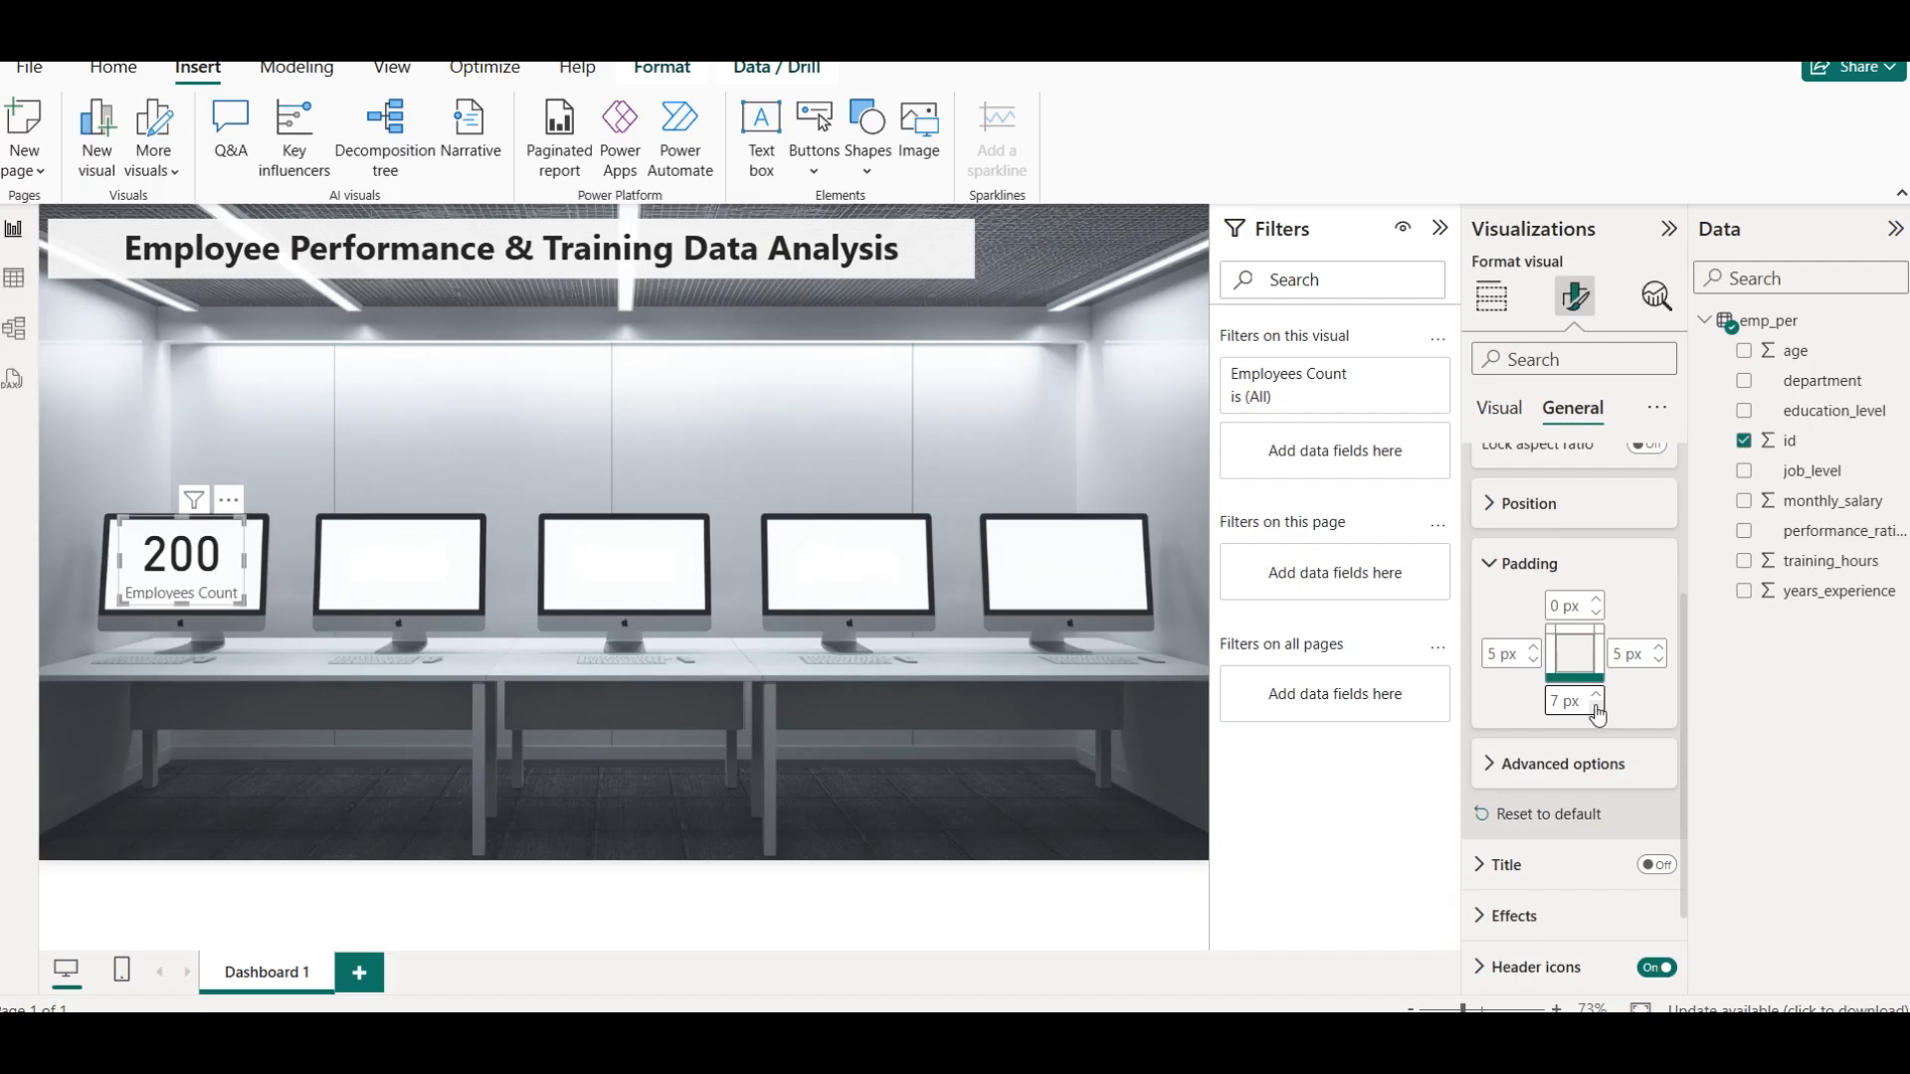
text(0)
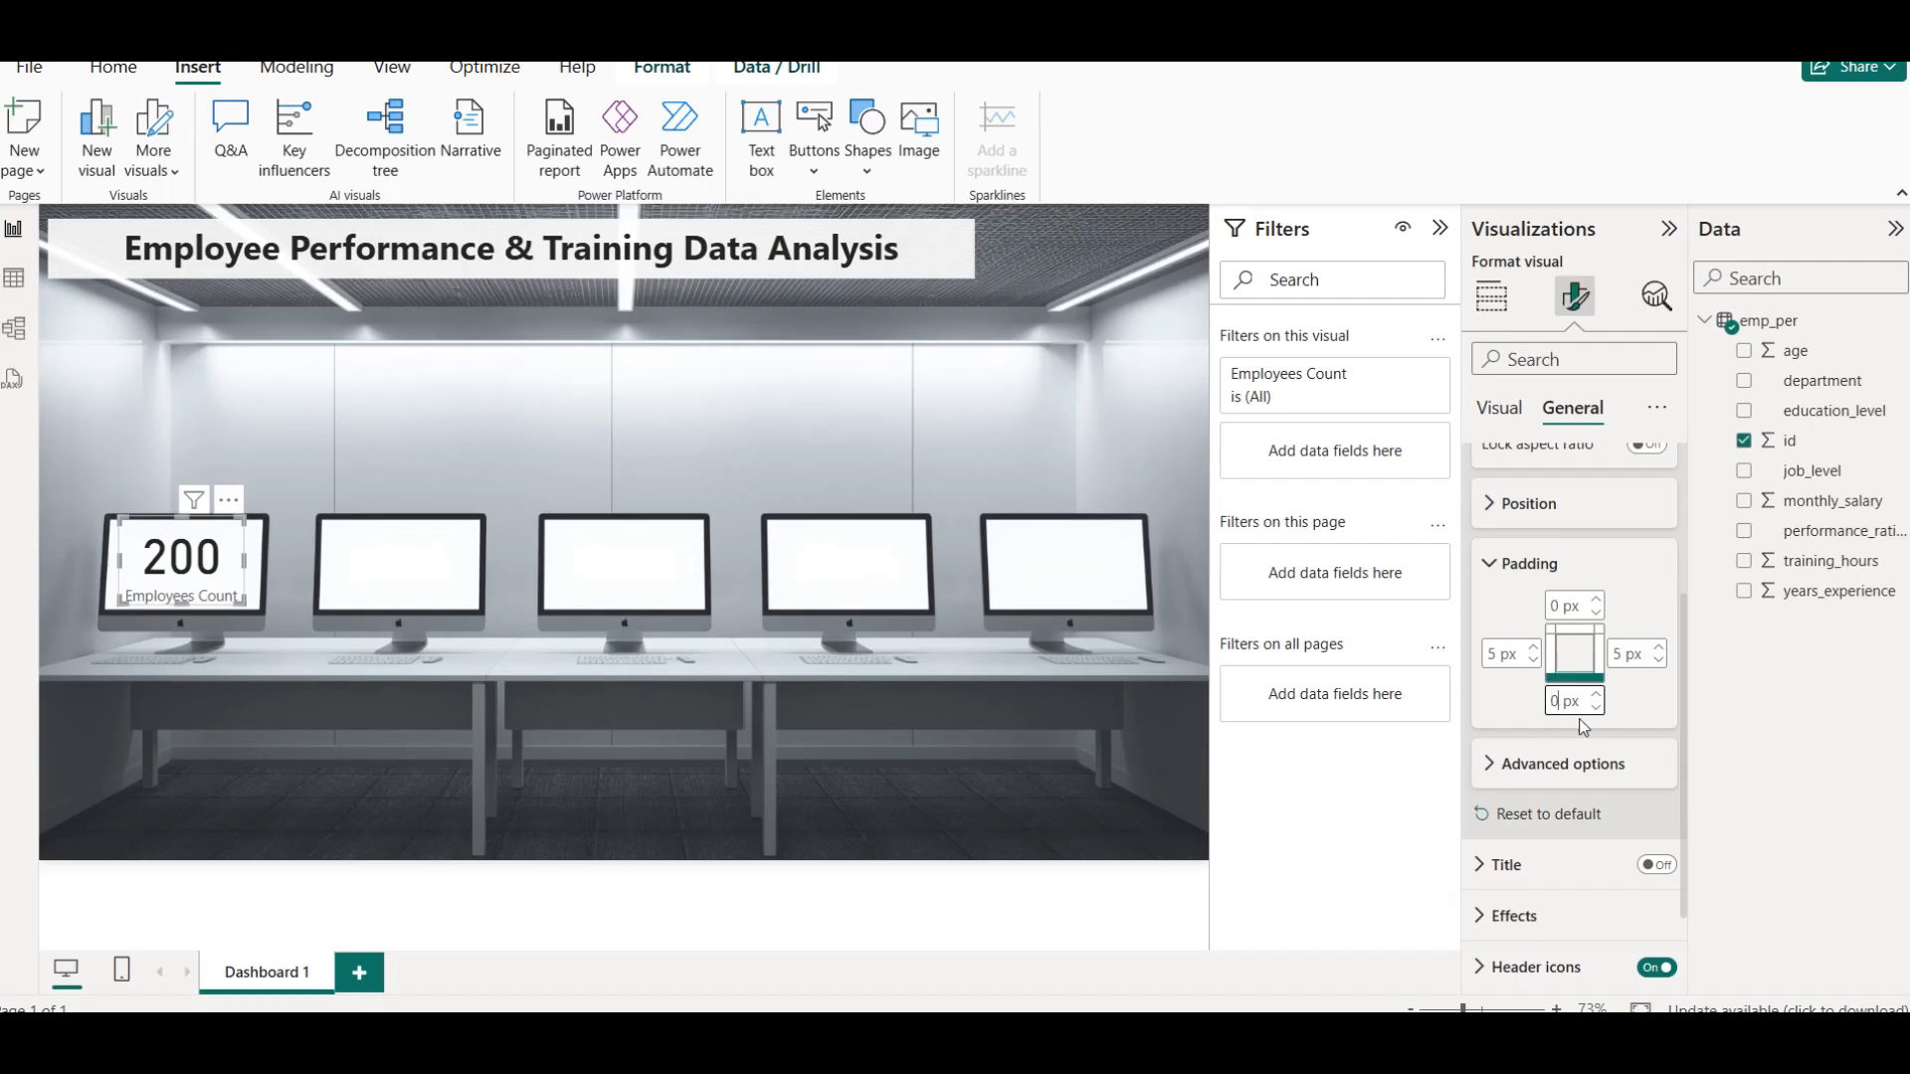
click(283, 486)
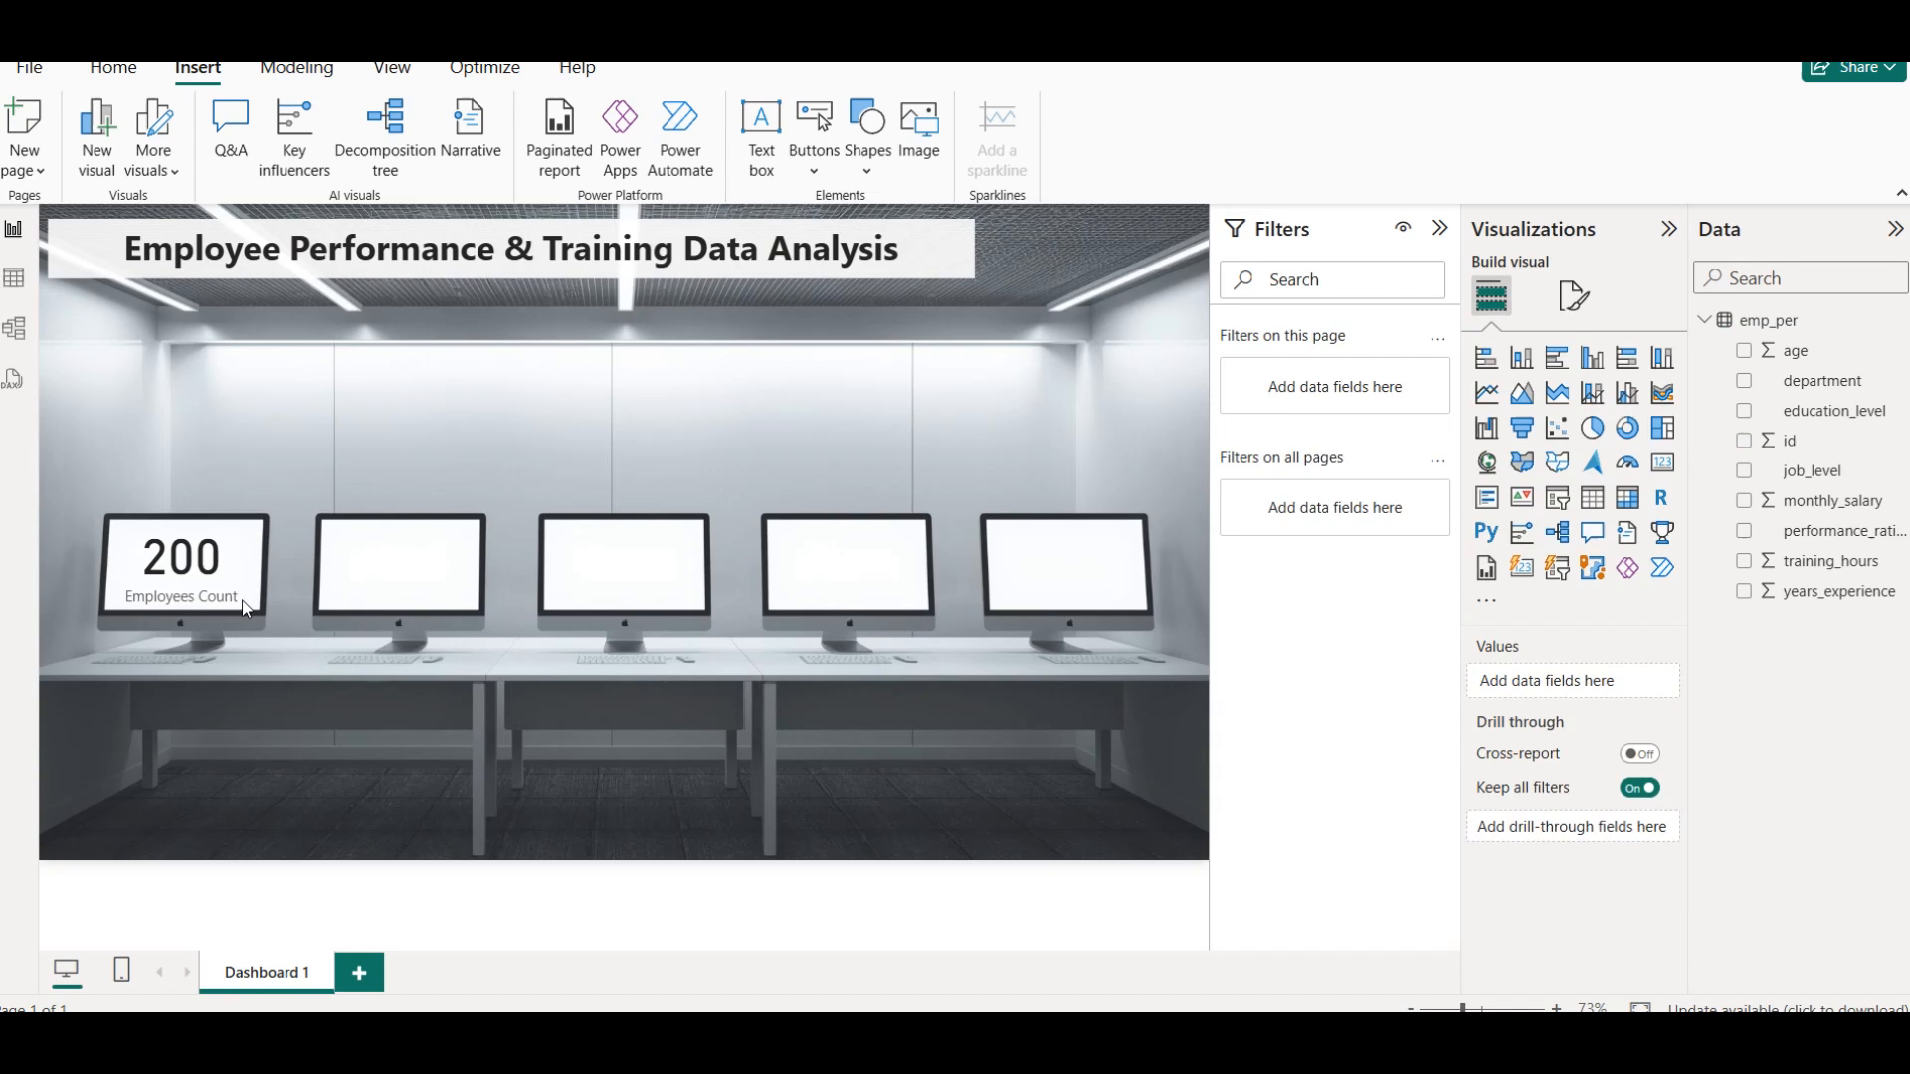
click(219, 571)
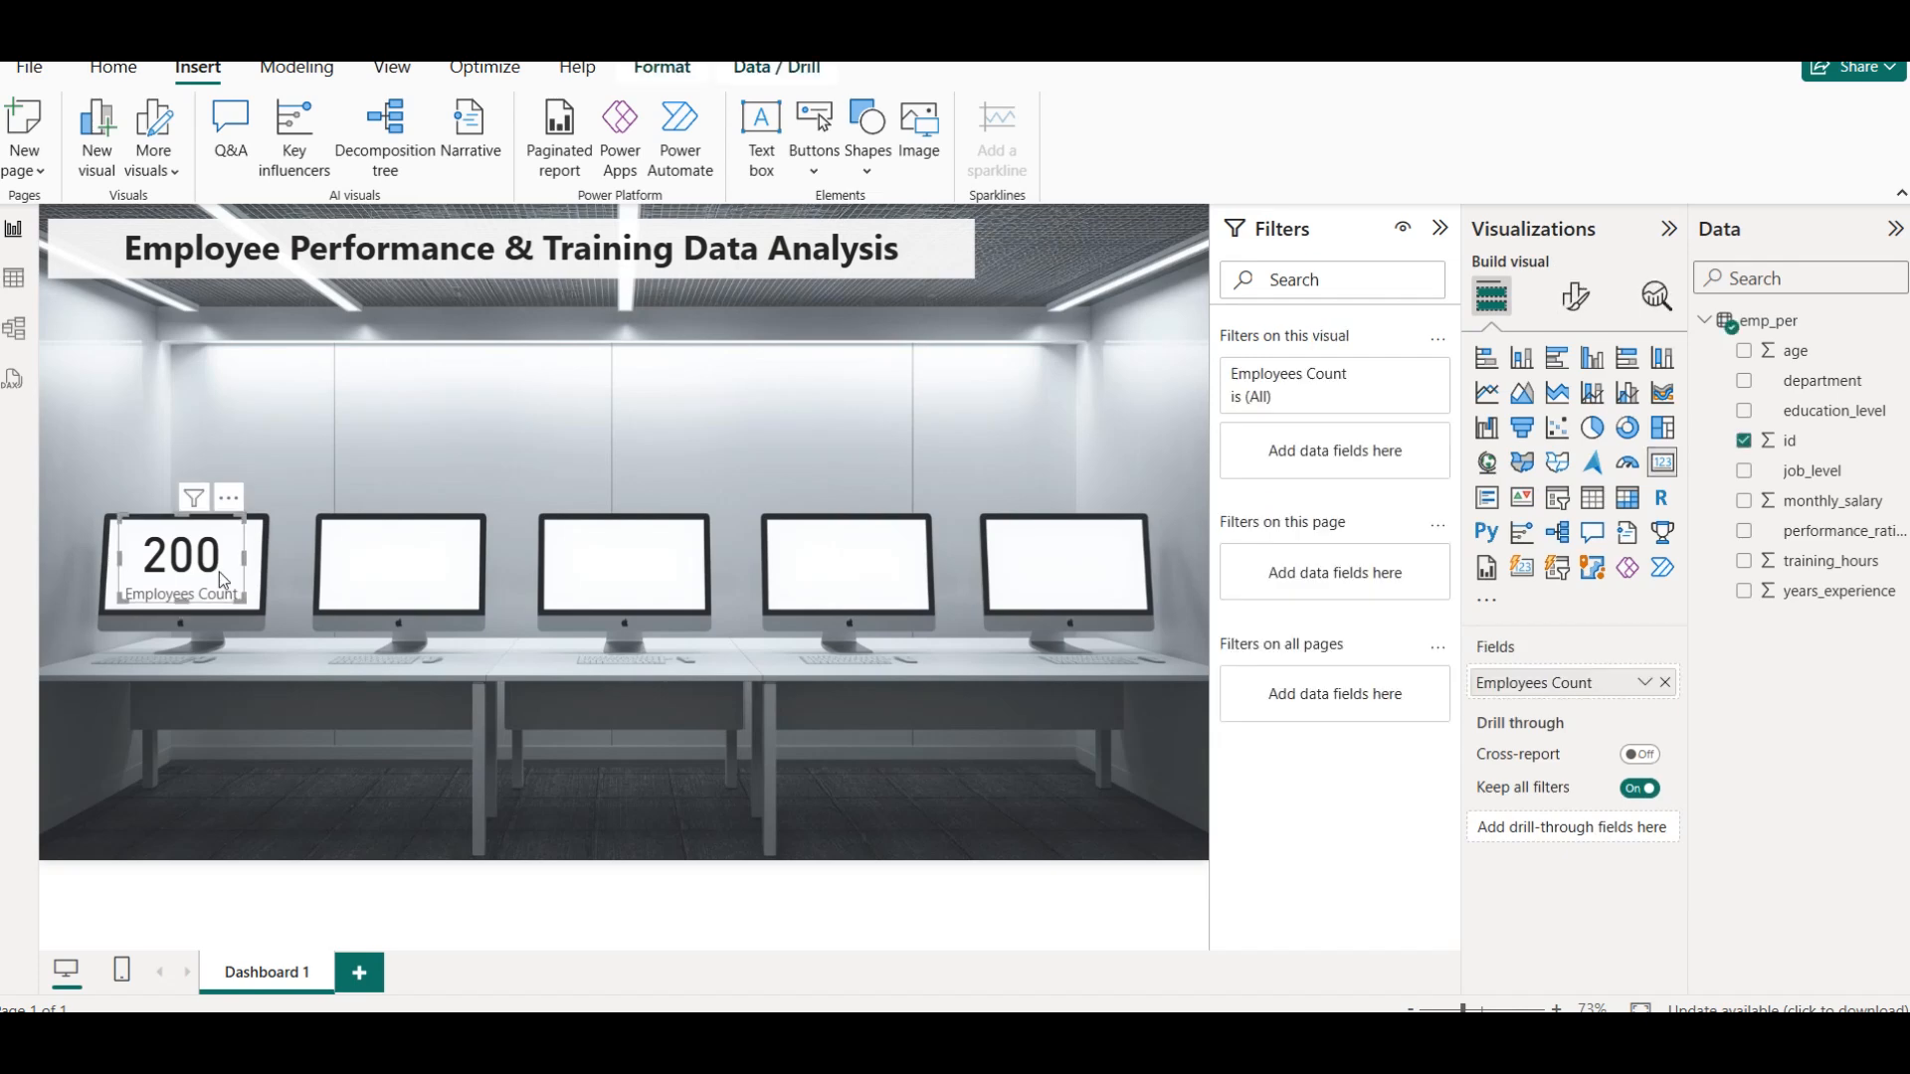
click(330, 441)
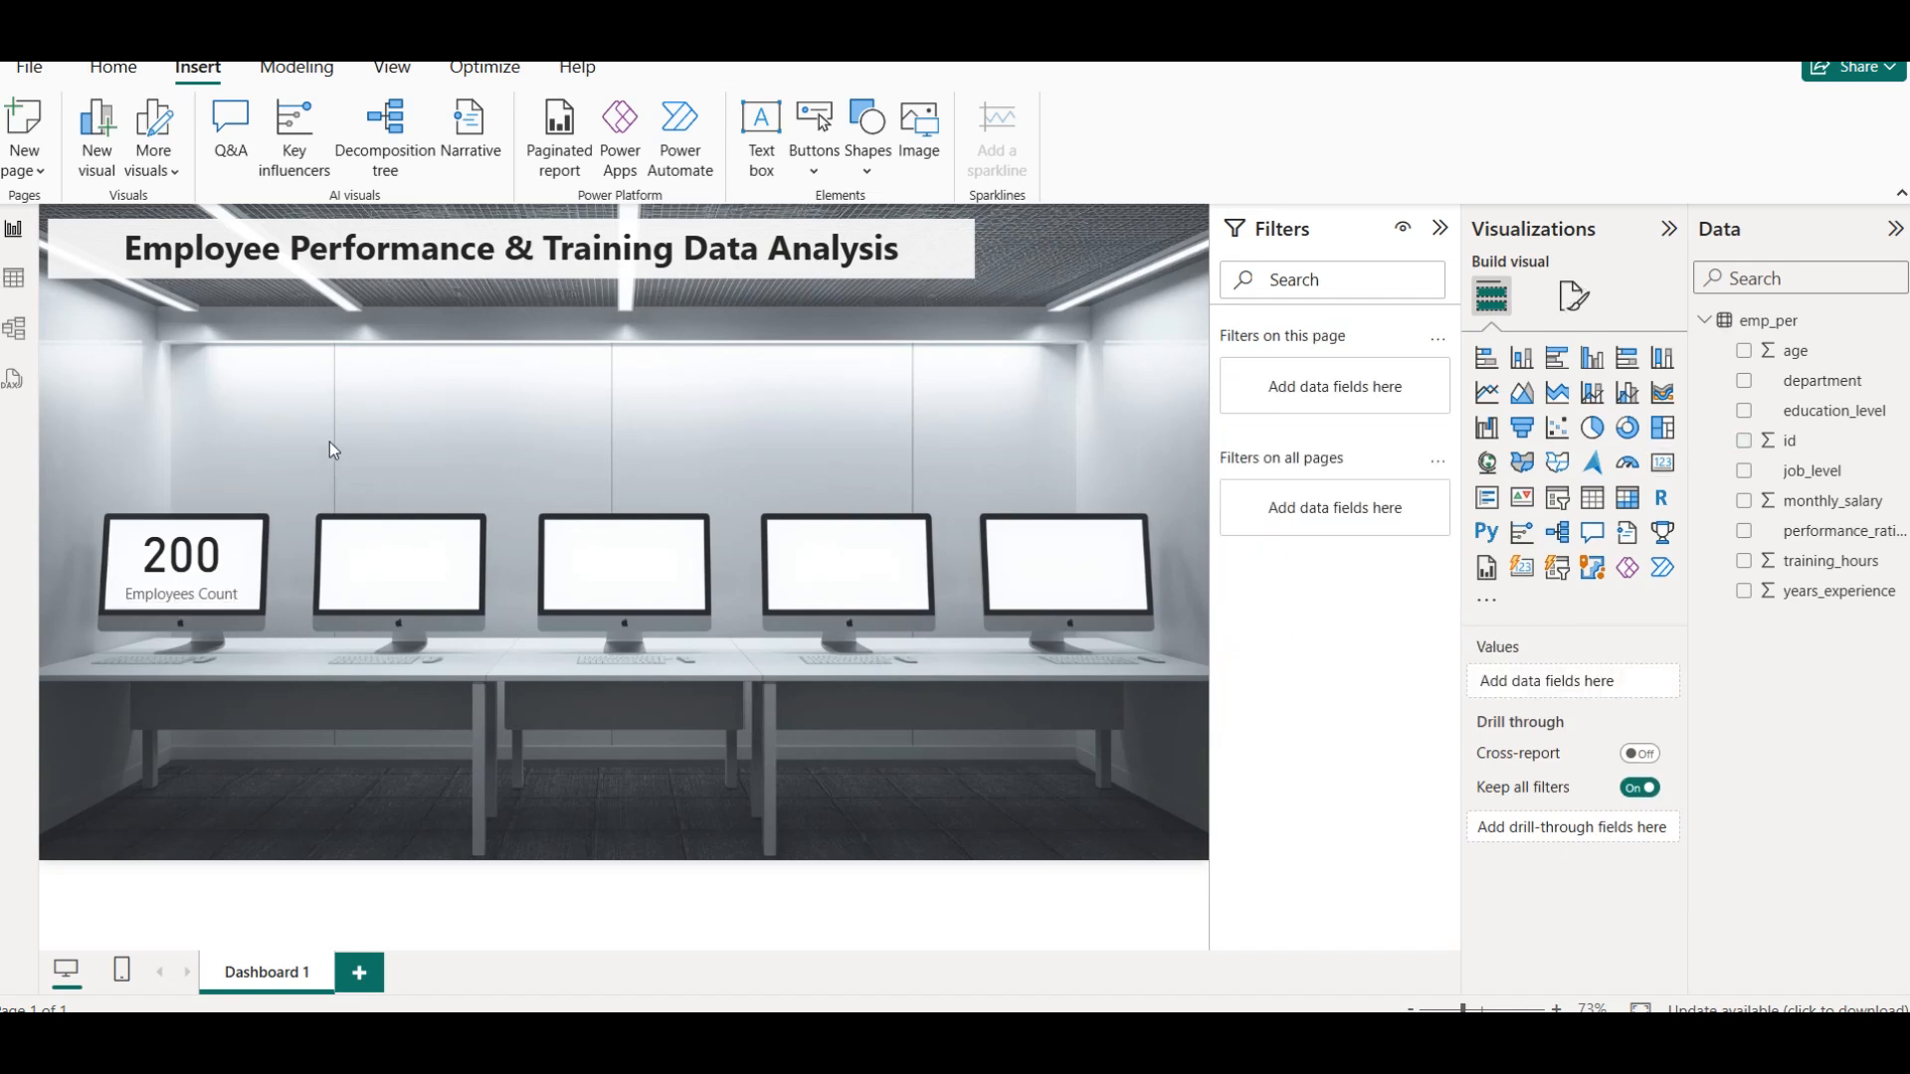
Duplicate the Employees Count card and place the copy on the second monitor's screen, level with the original
click(177, 575)
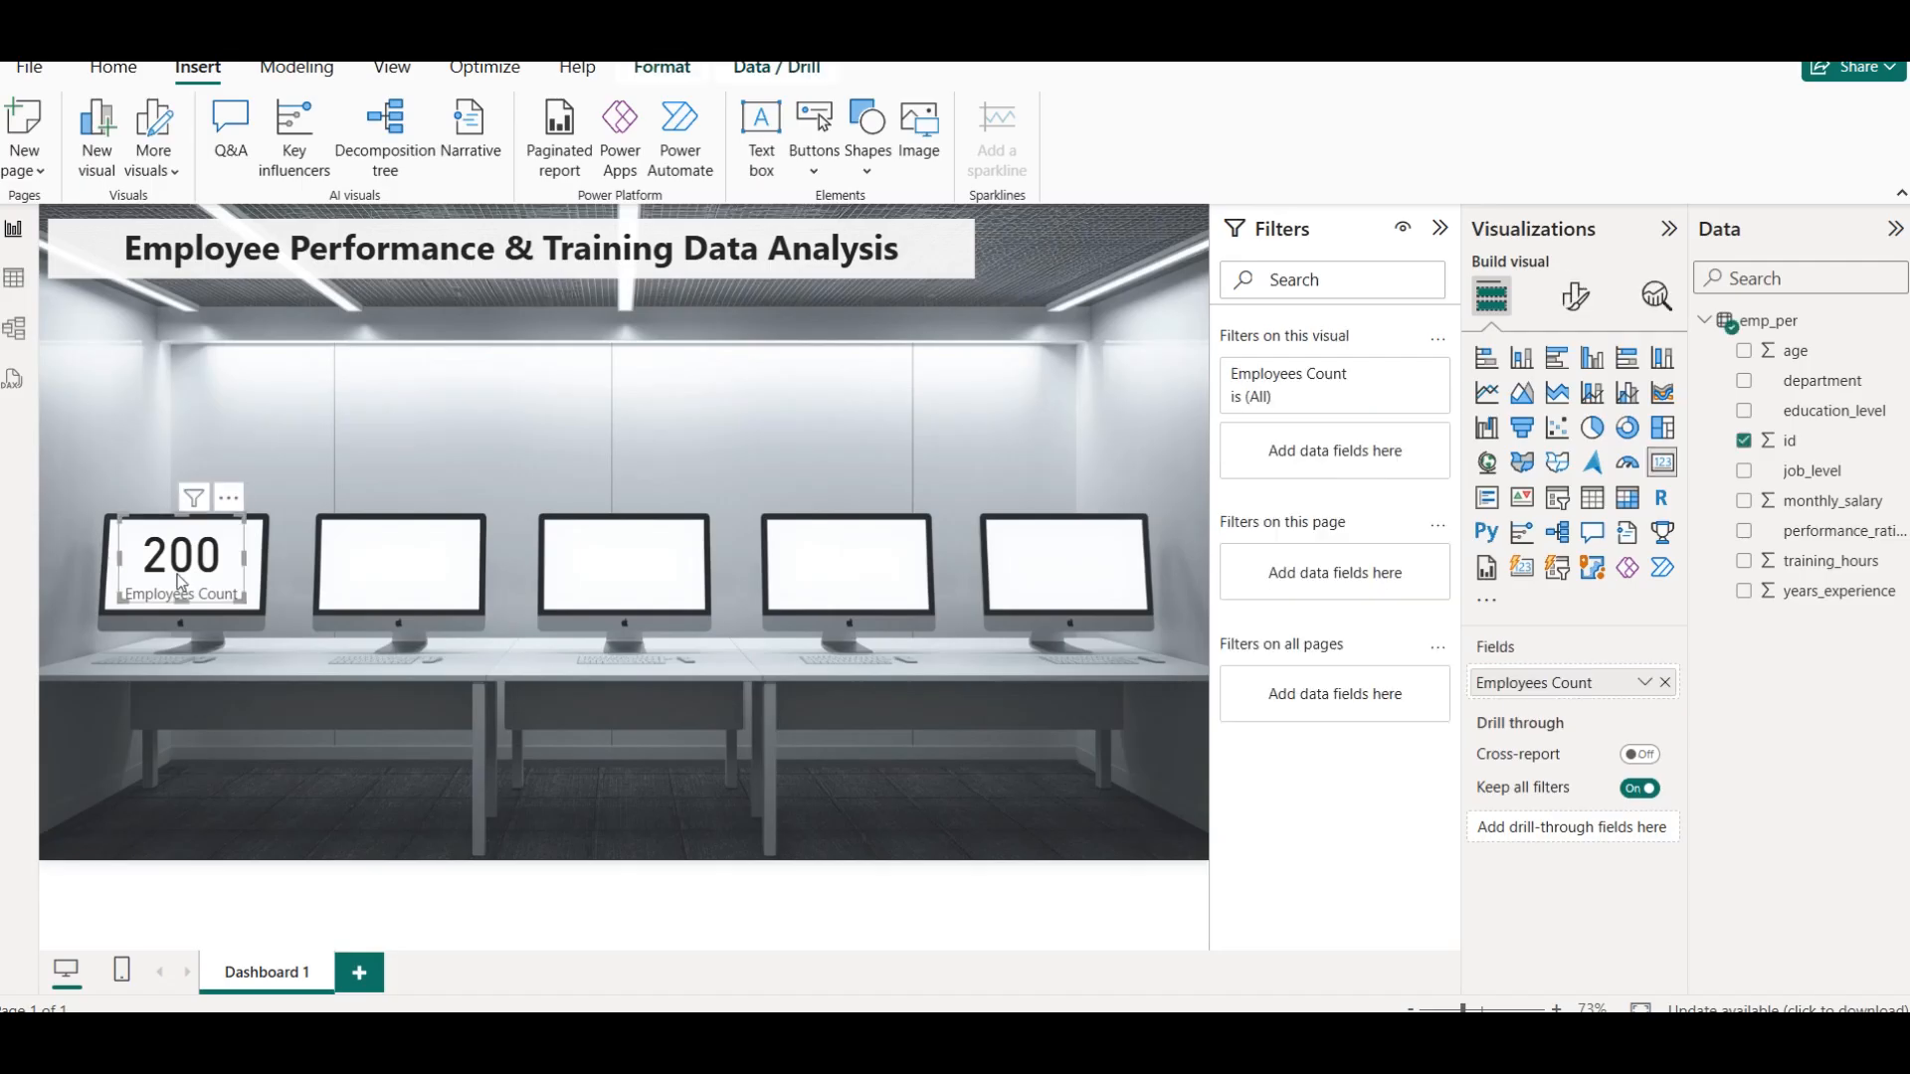
key(ctrl+c)
key(ctrl+v)
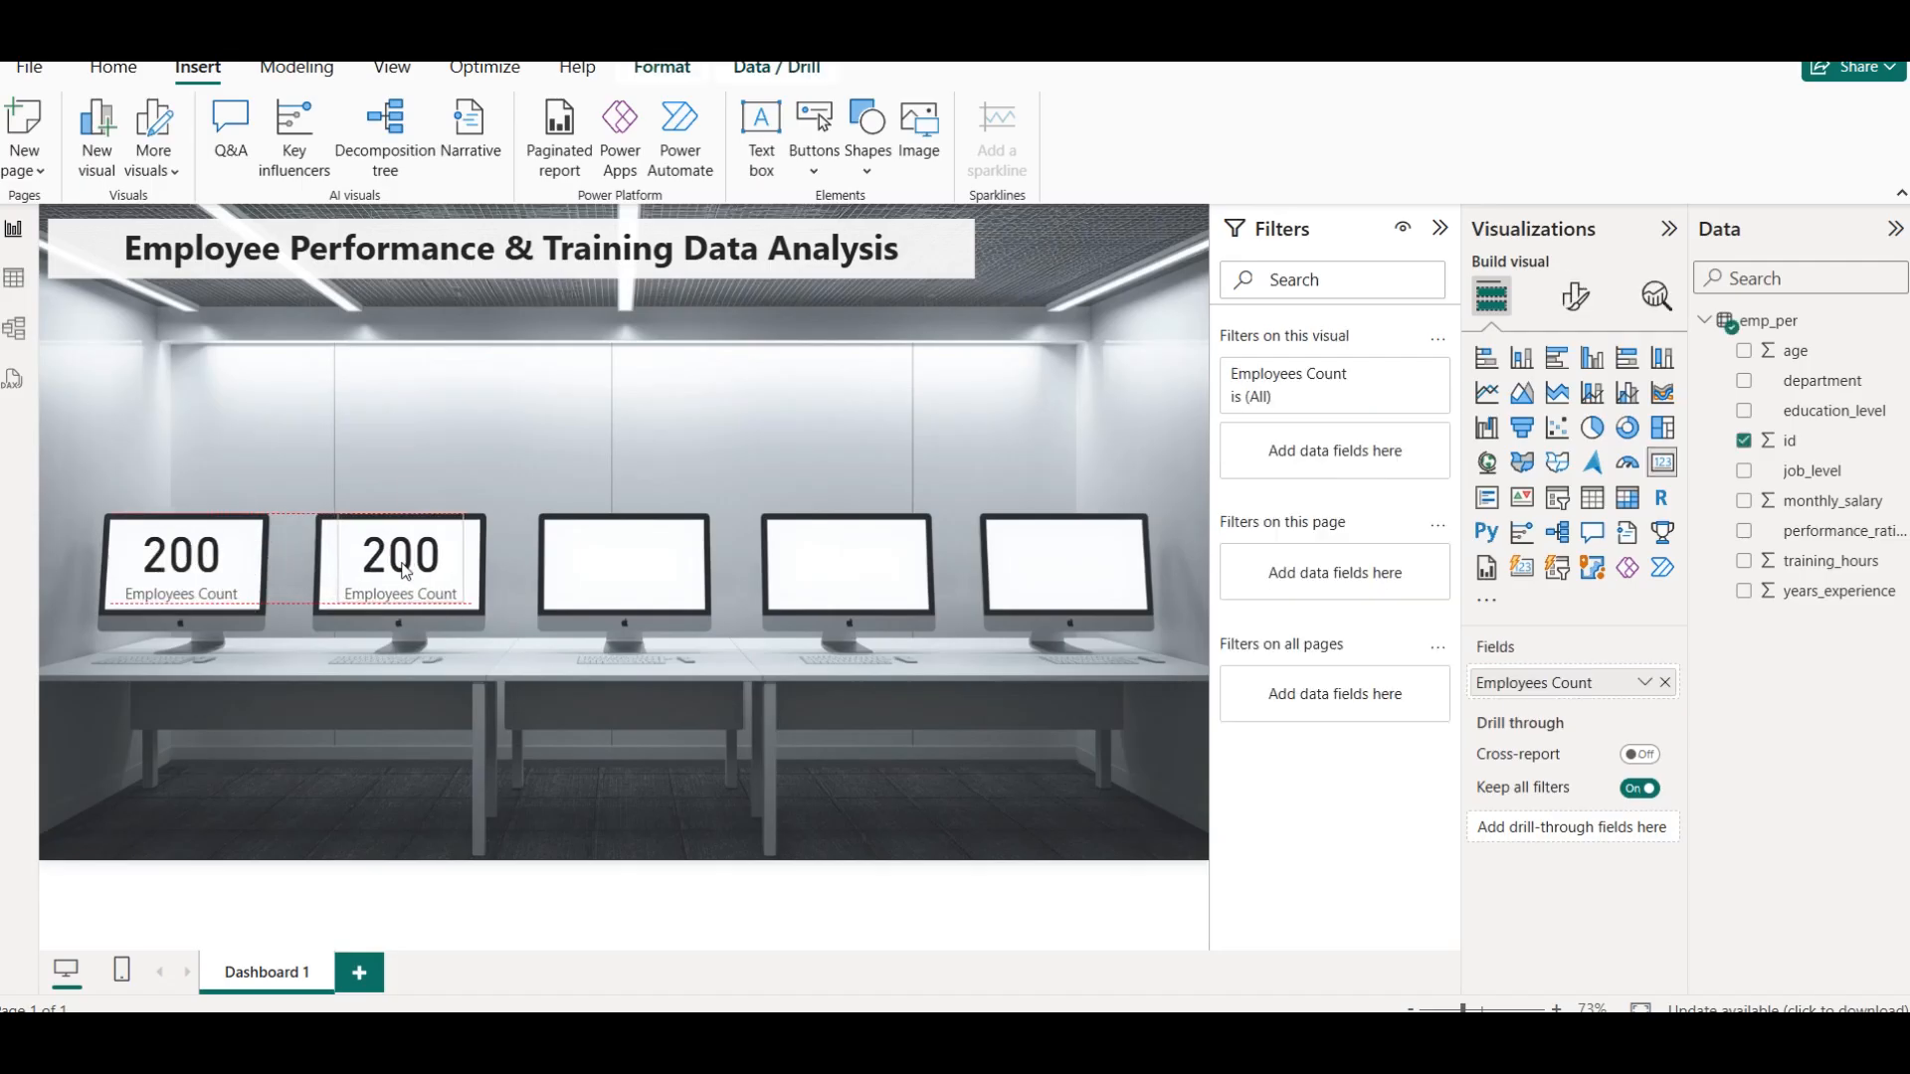
click(564, 468)
Replace the id field in the second monitor's card with monthly_salary, aggregated as Average
click(370, 591)
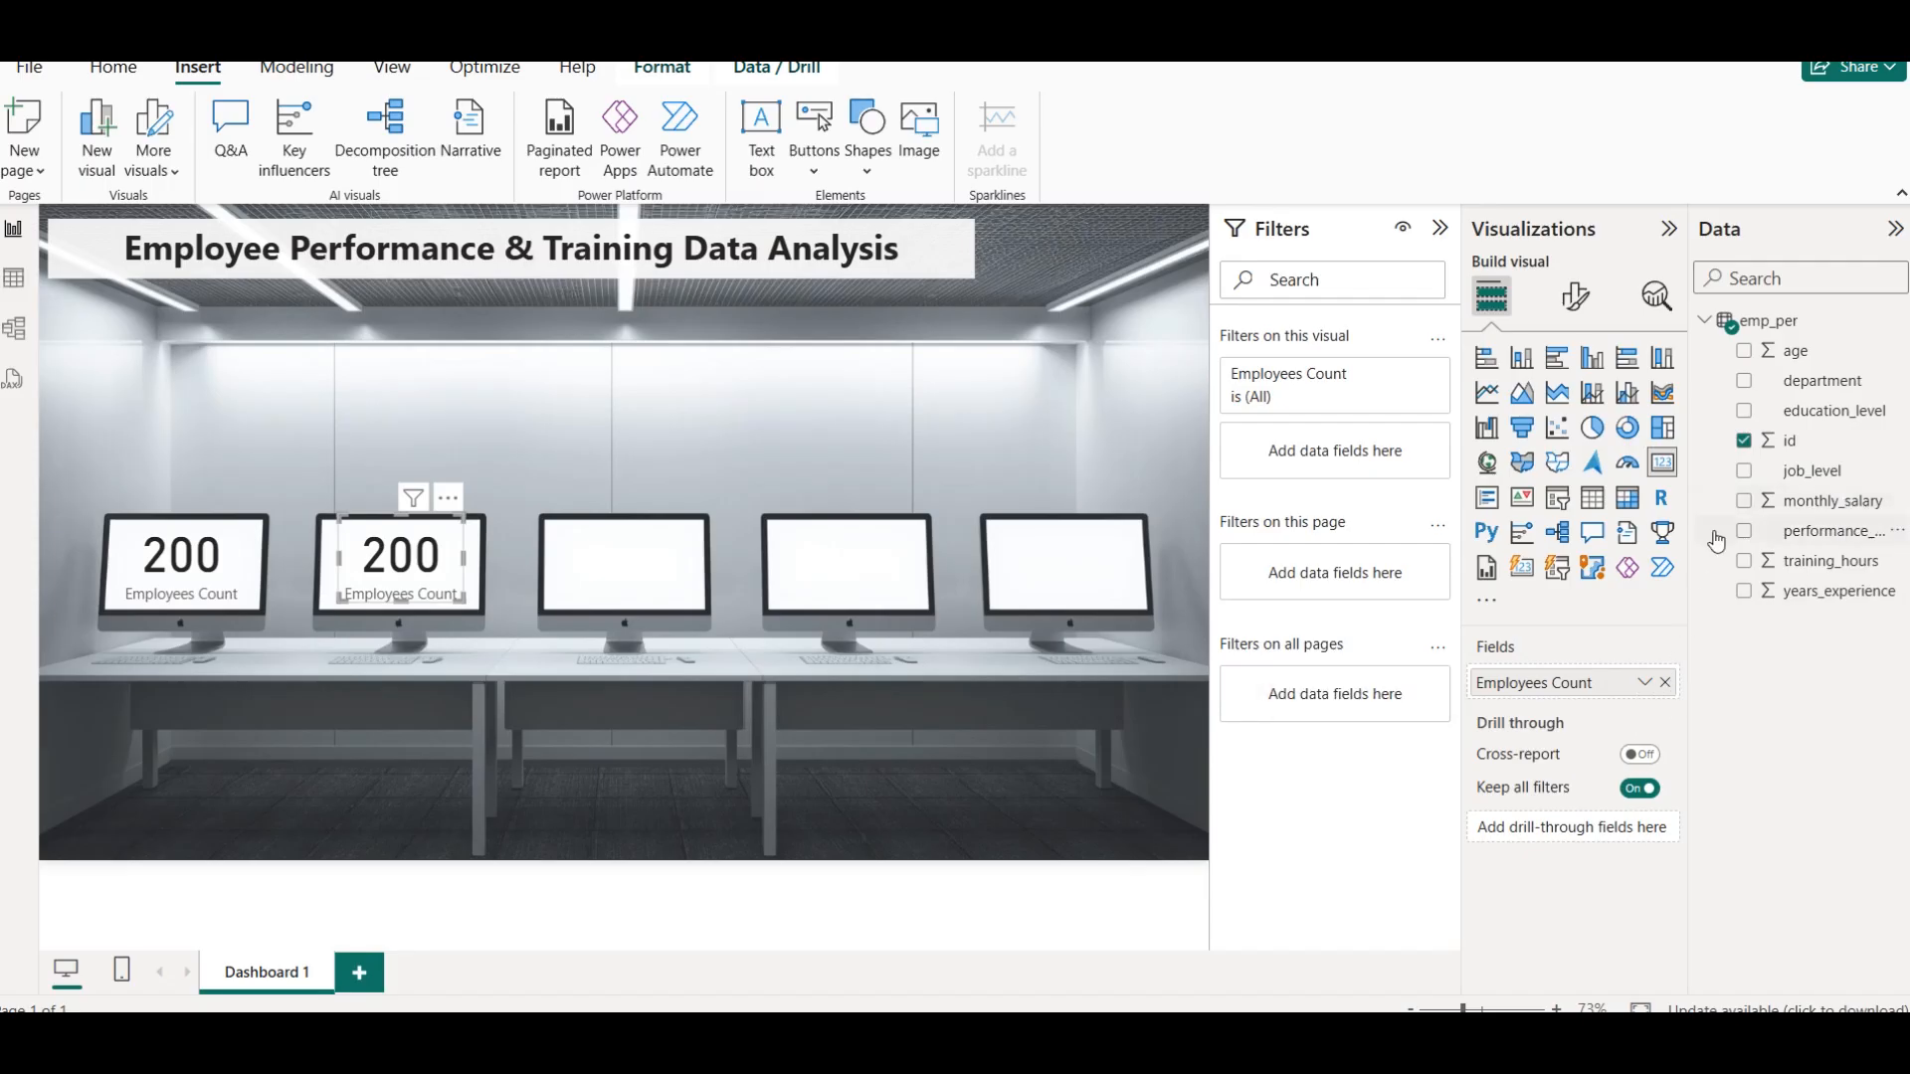
click(1744, 441)
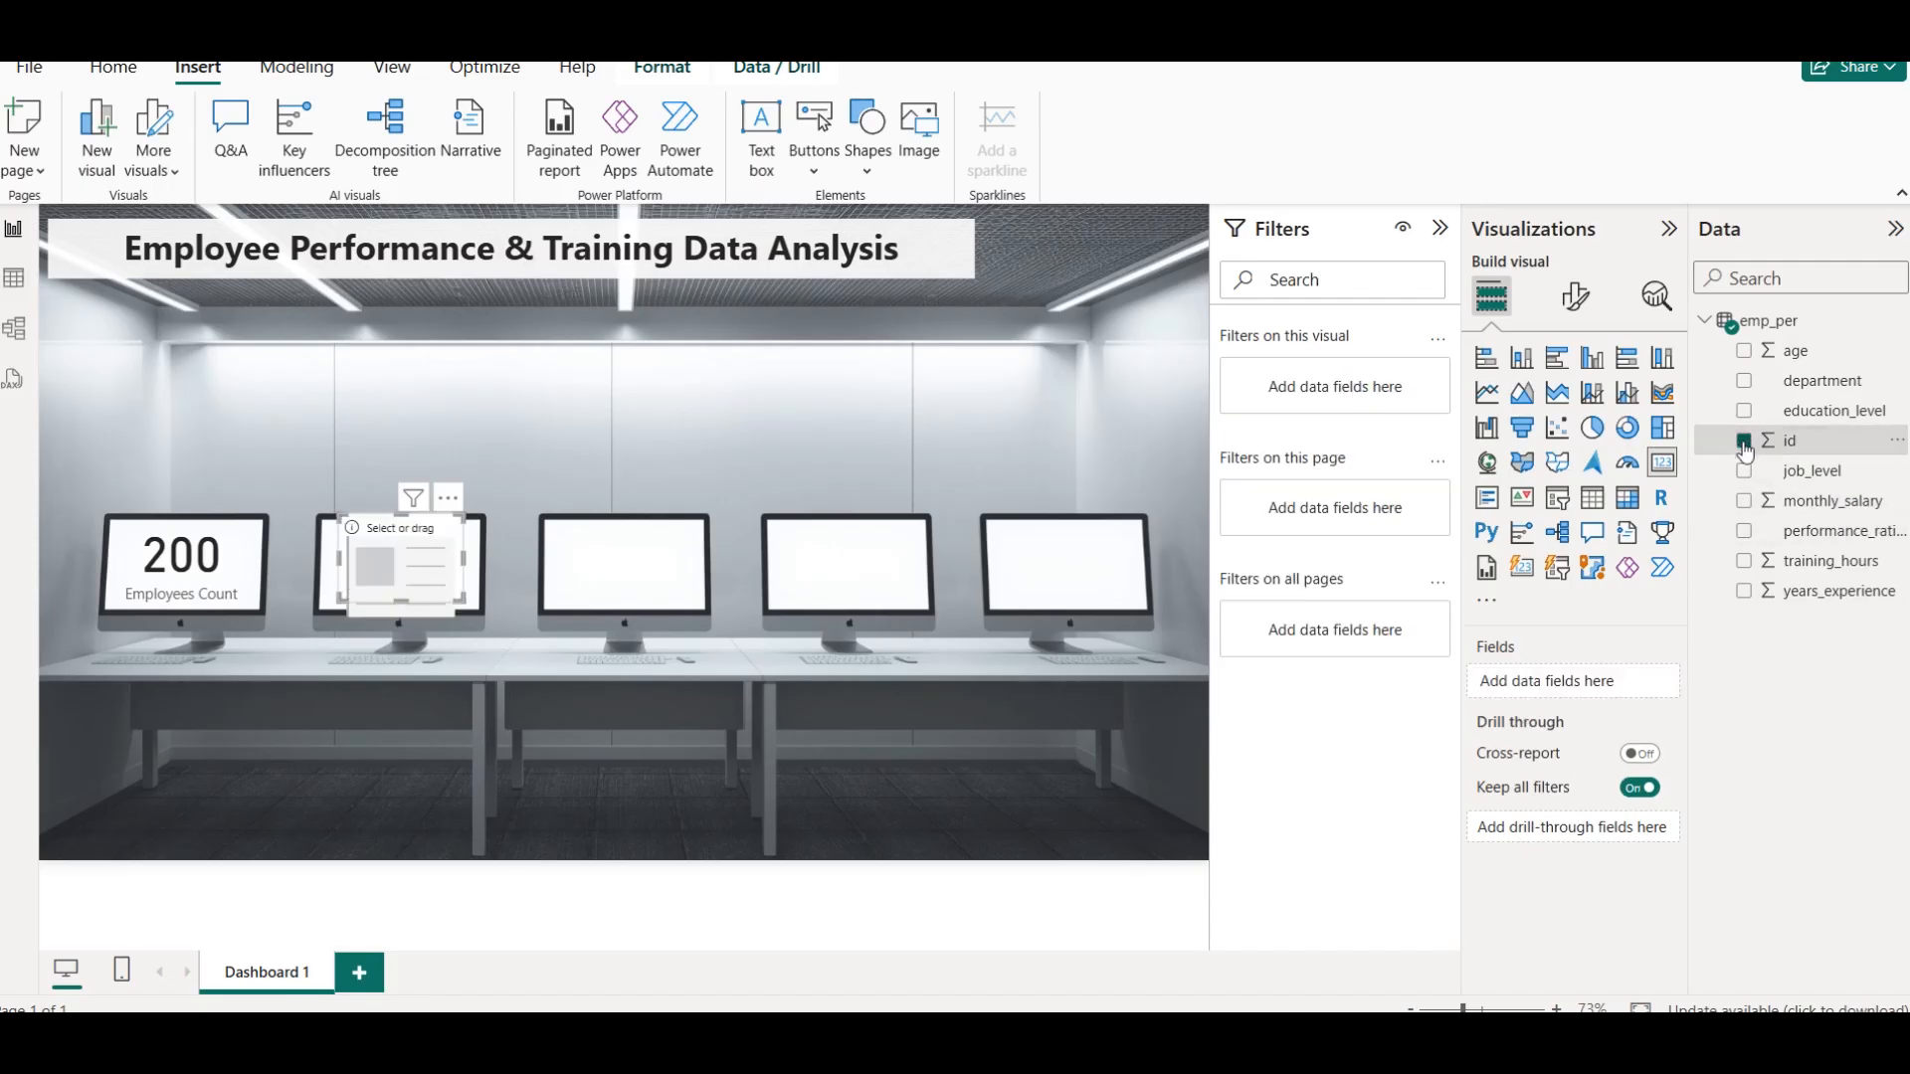
click(1745, 502)
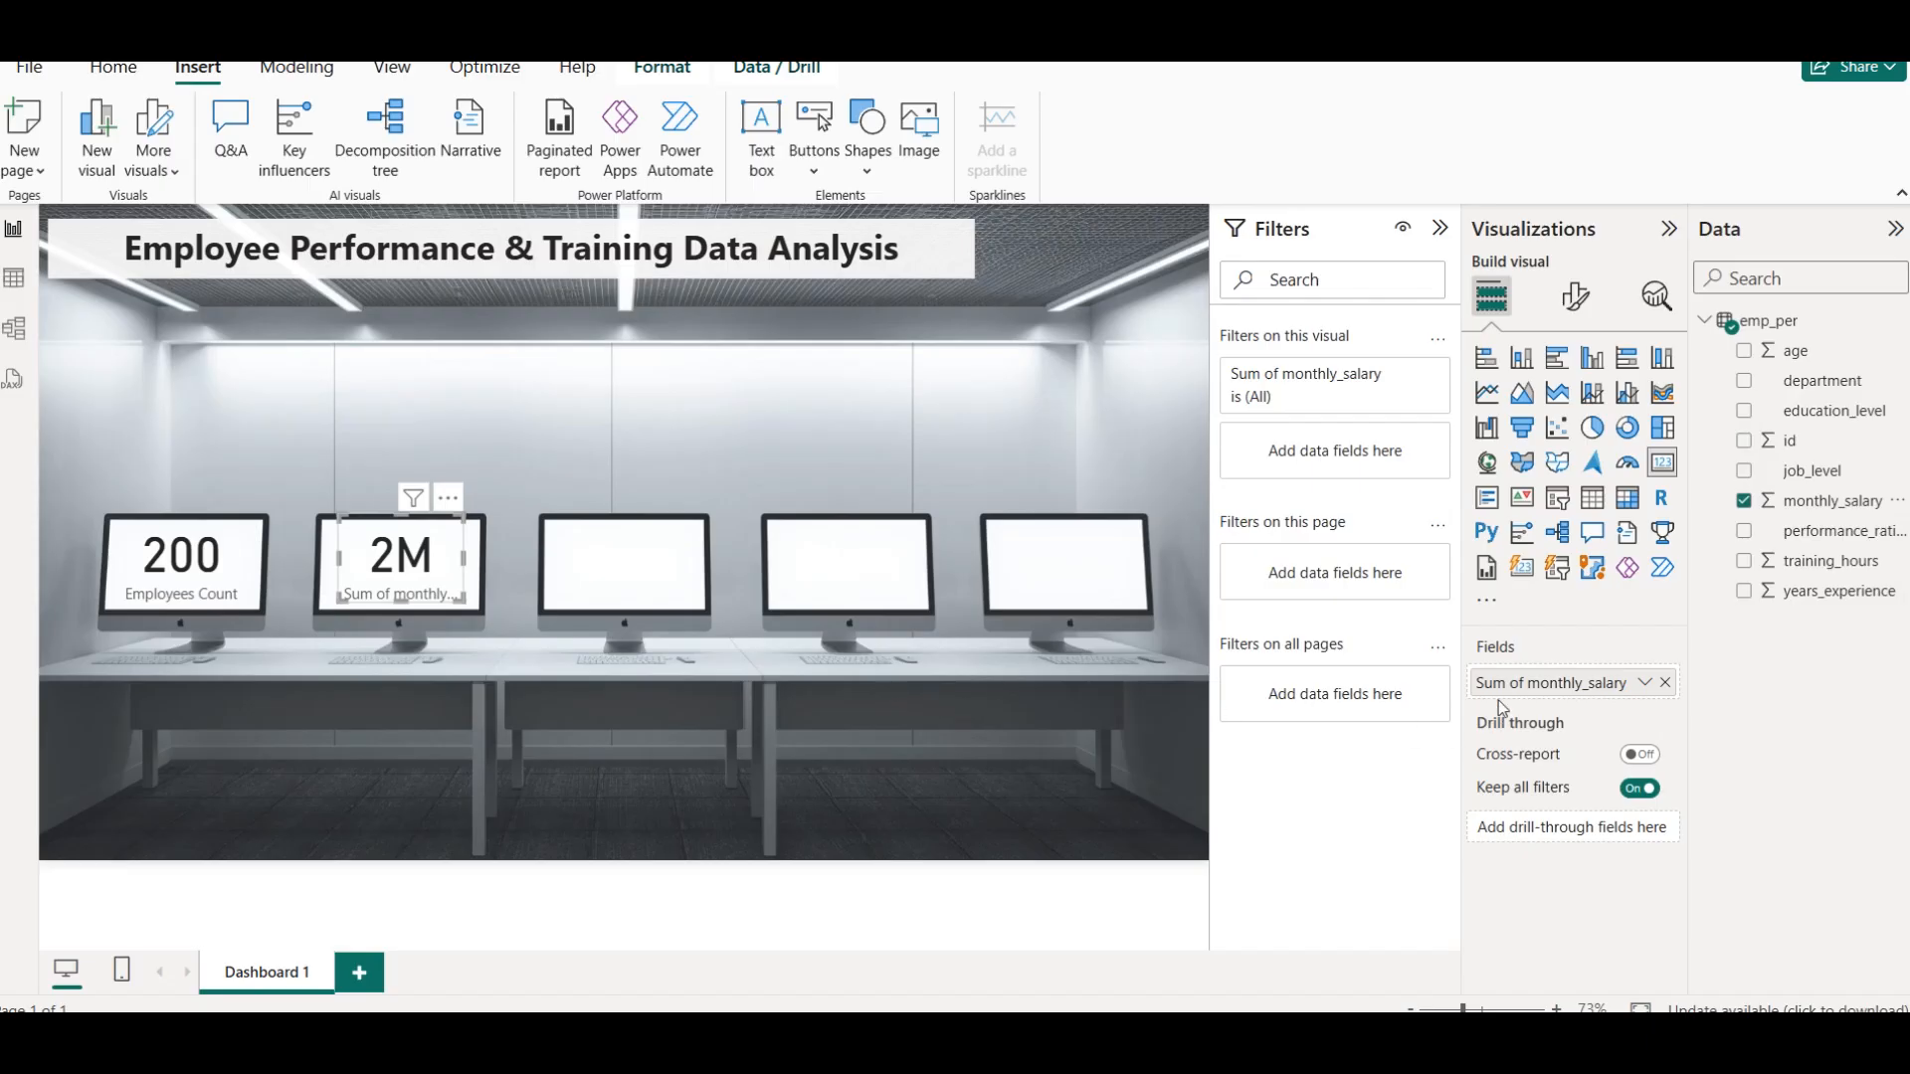
click(1645, 683)
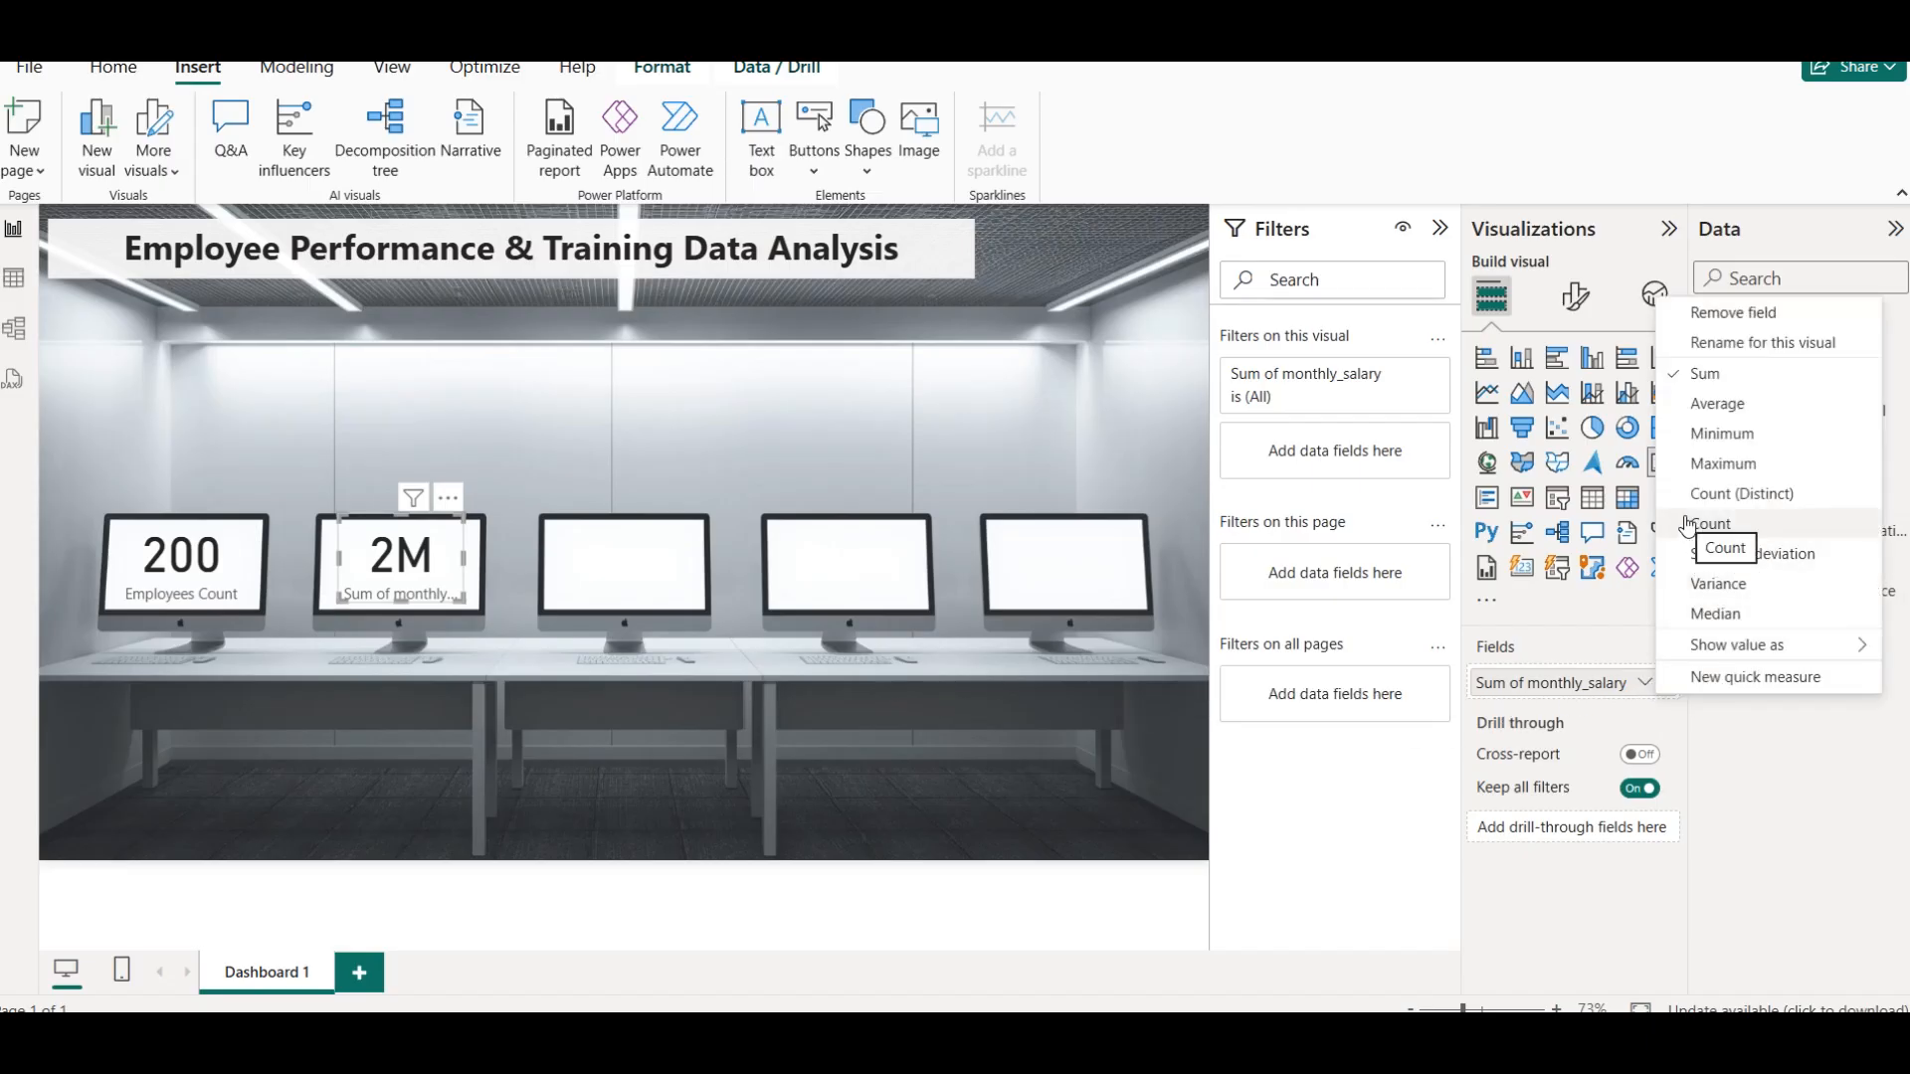
click(1732, 404)
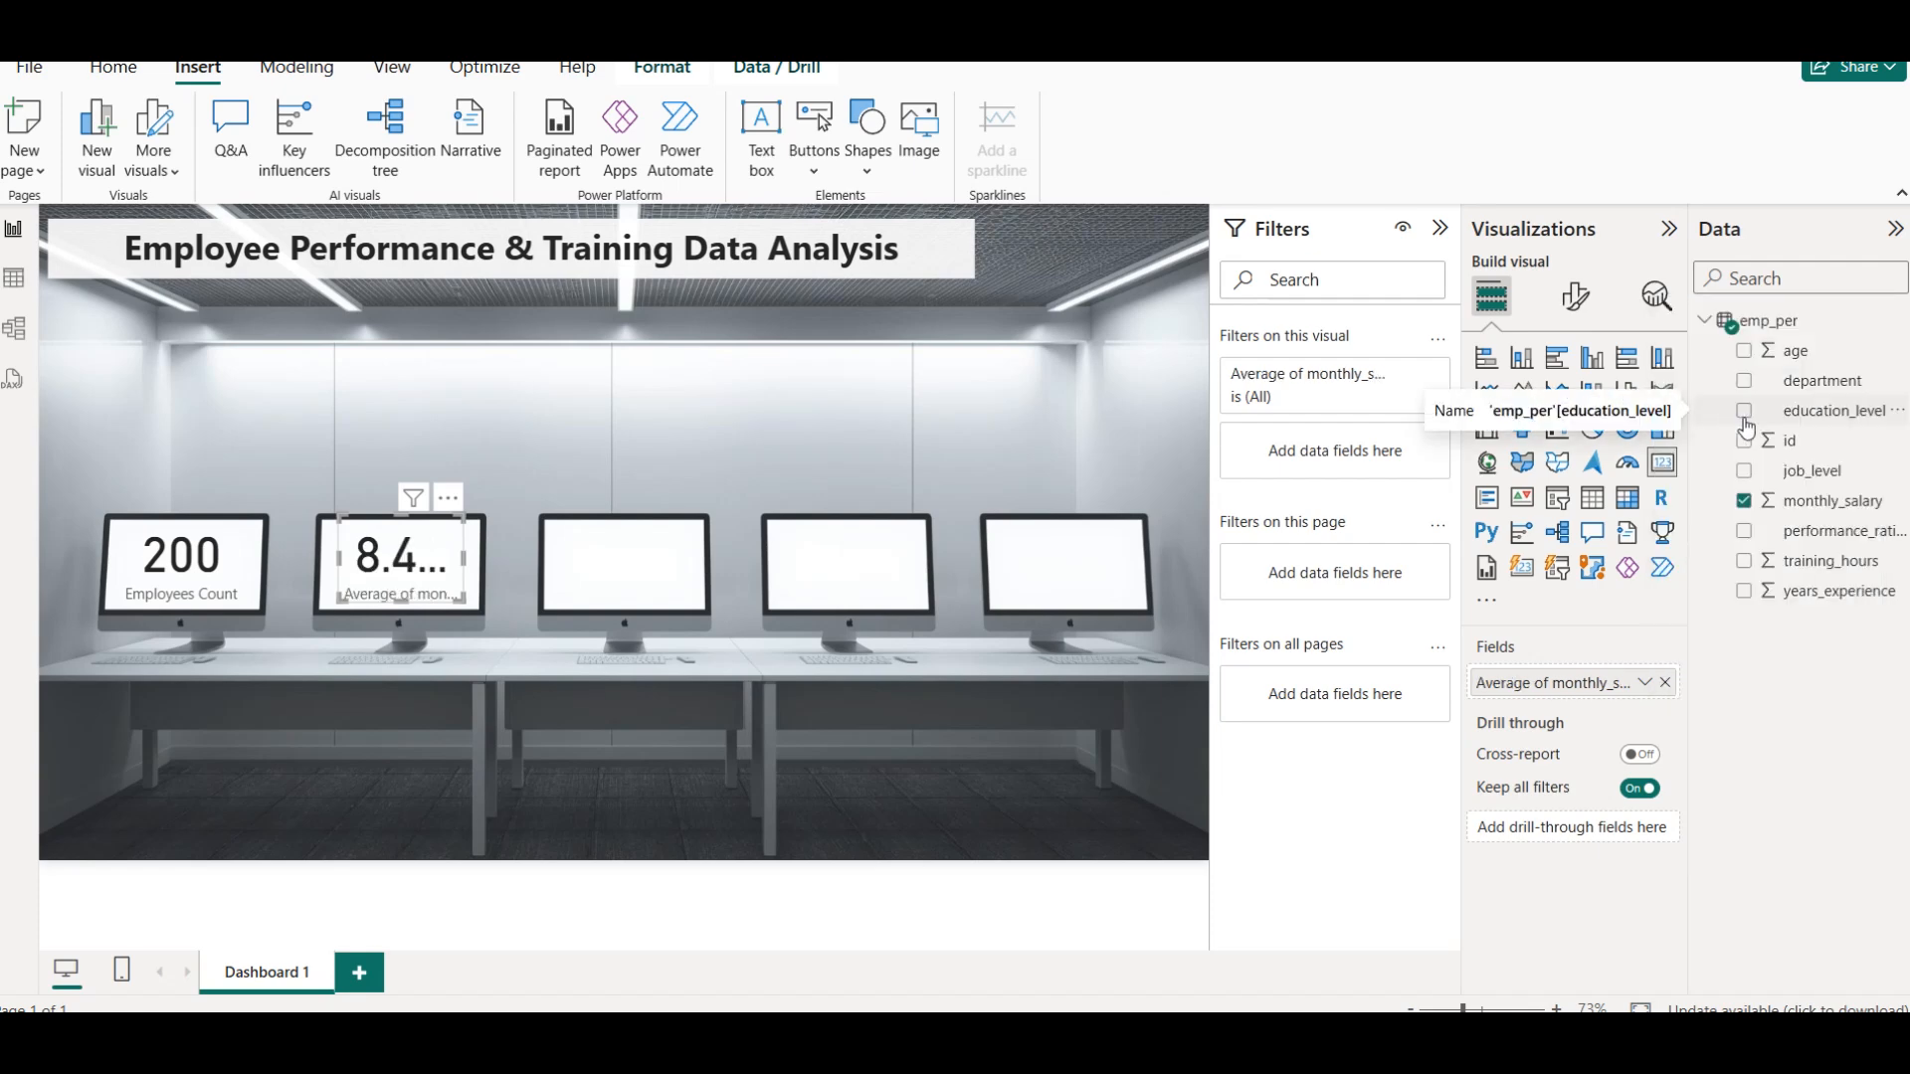
Set the callout value's display units to Thousands for the average salary card
click(1575, 295)
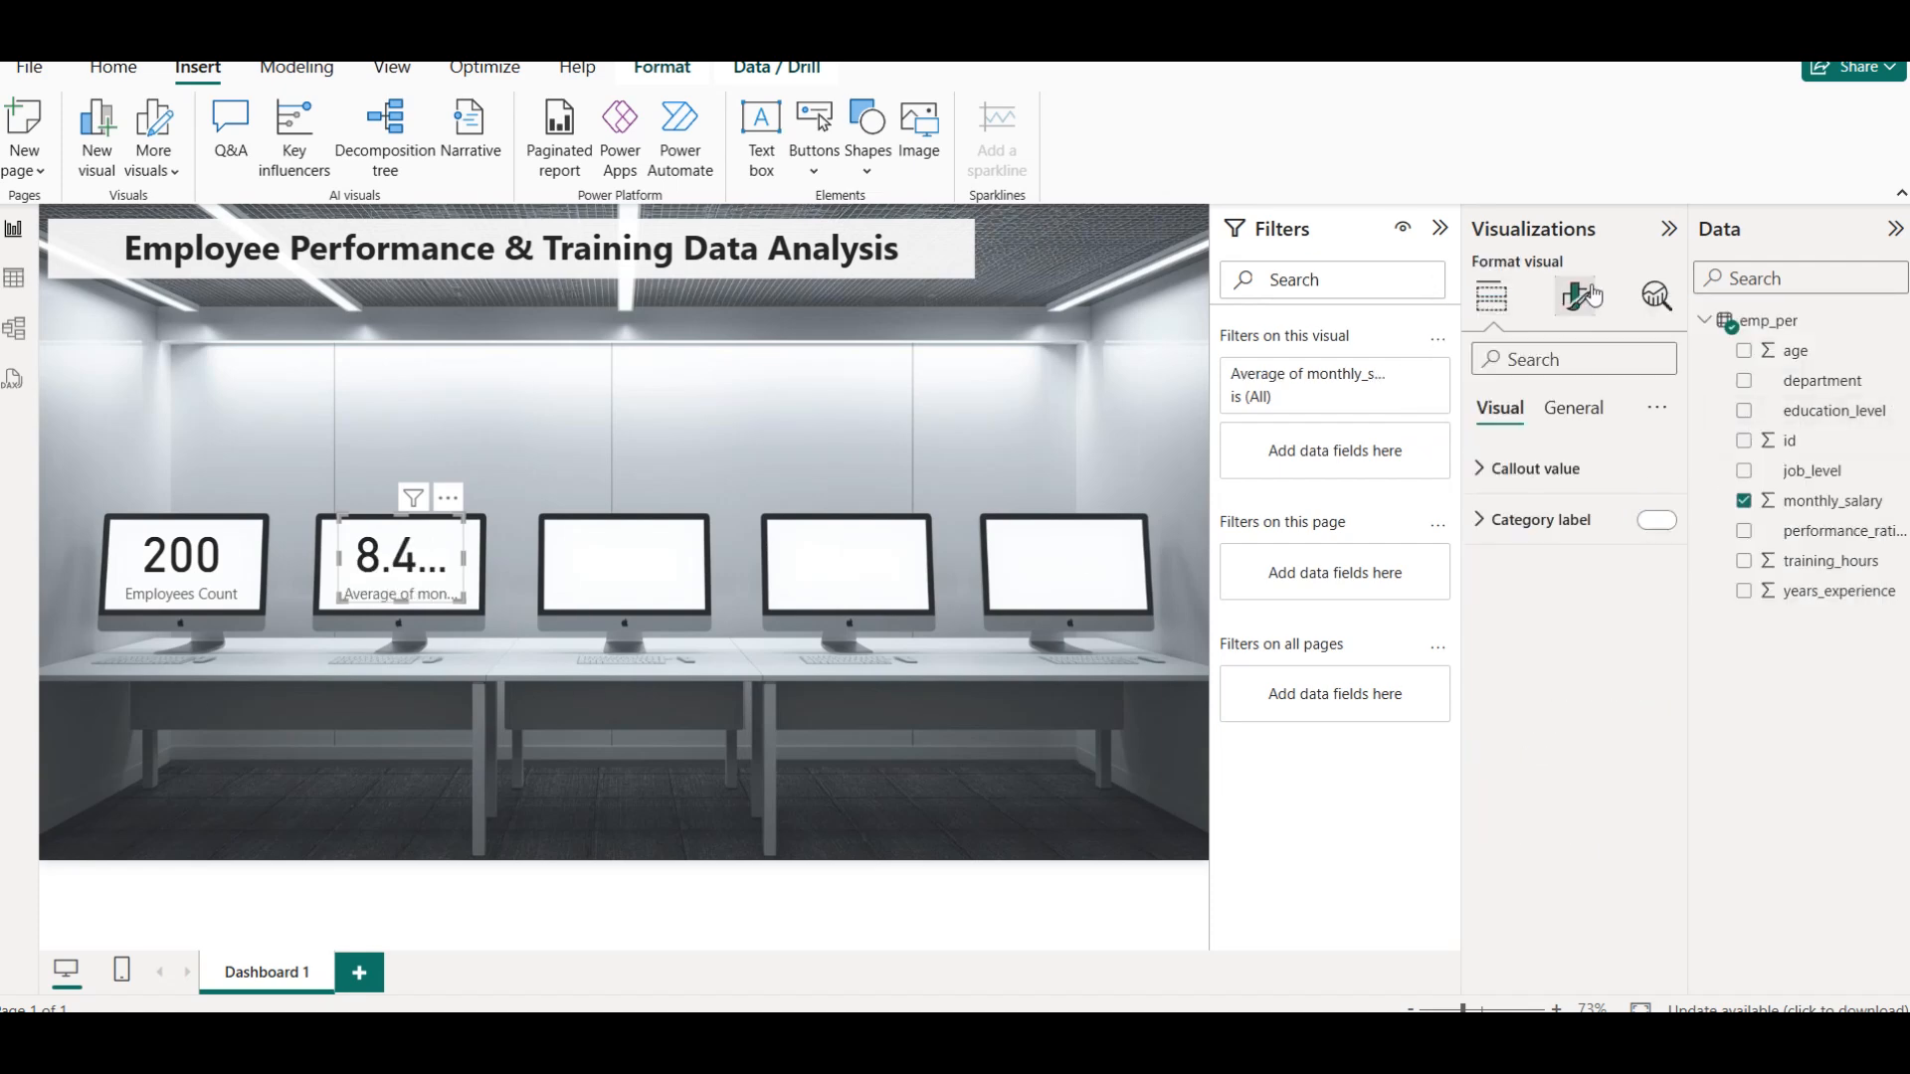
click(1582, 468)
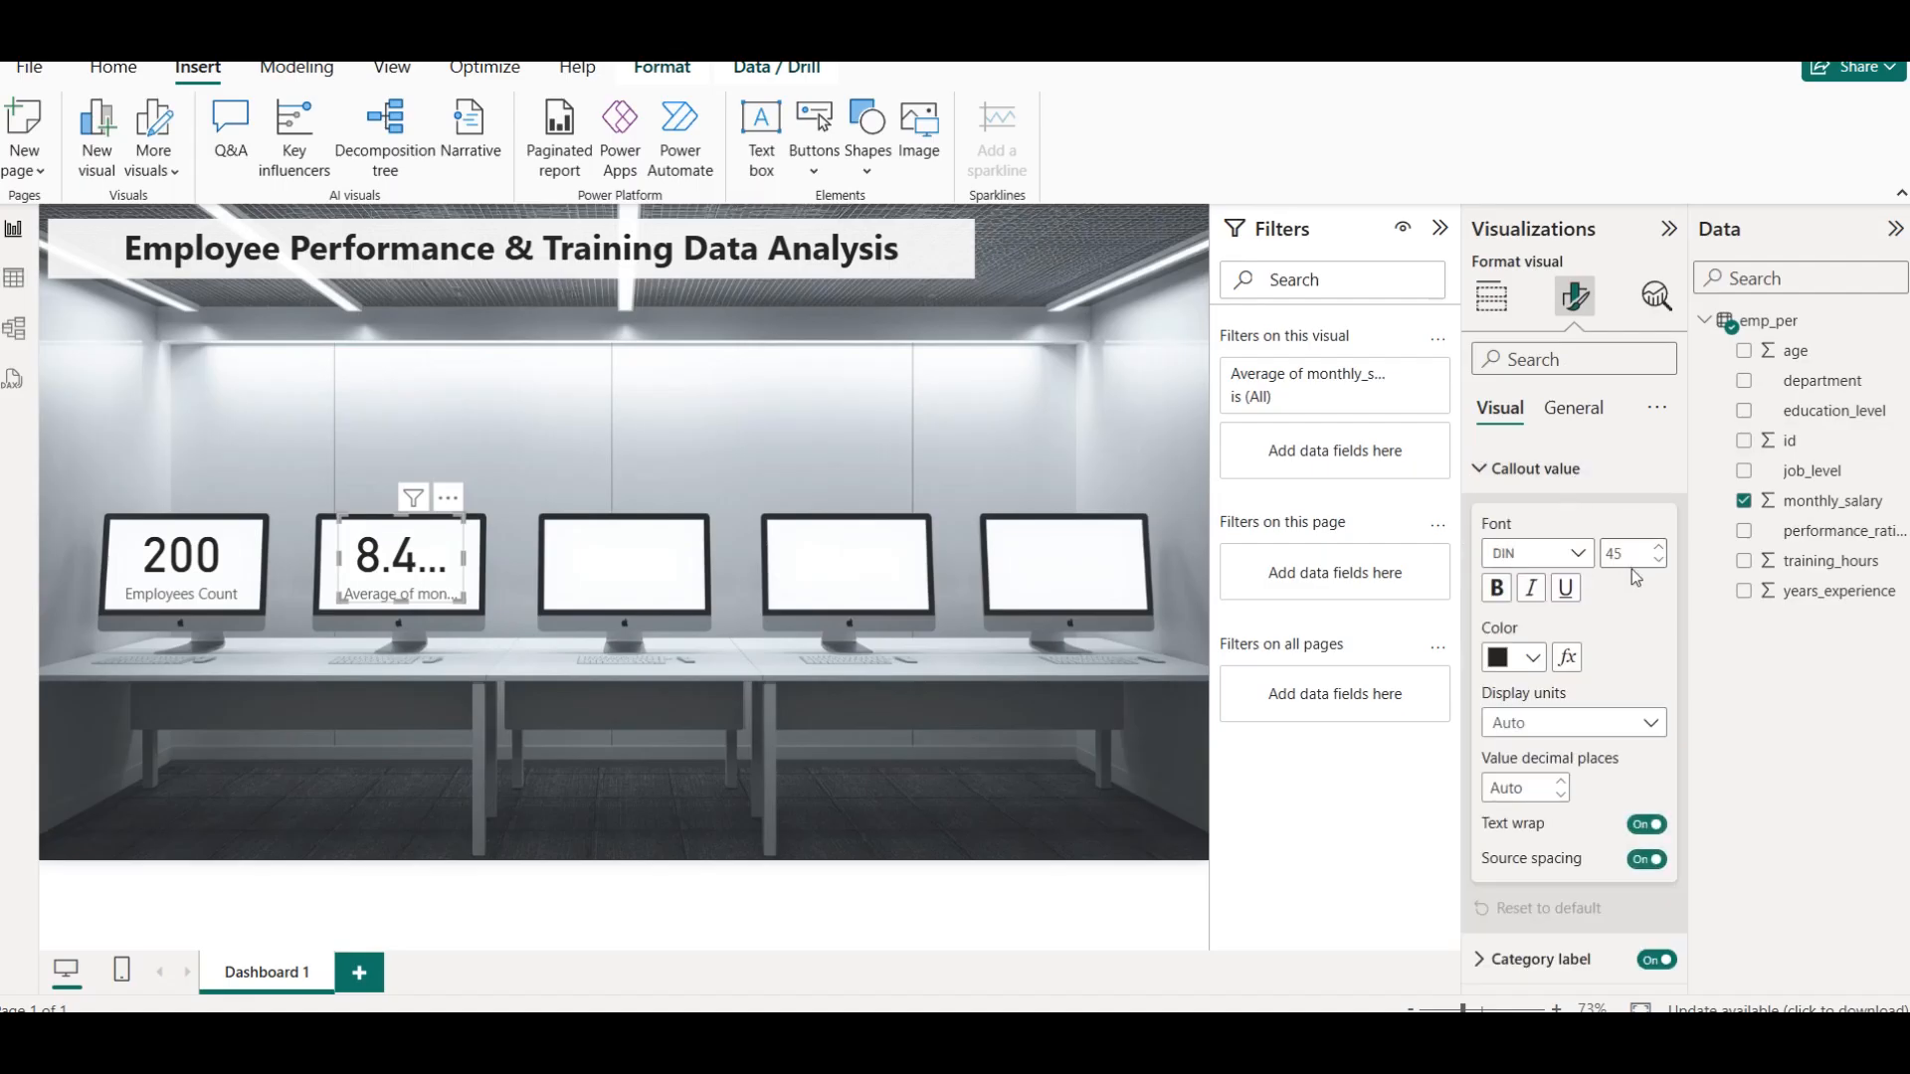
click(1646, 727)
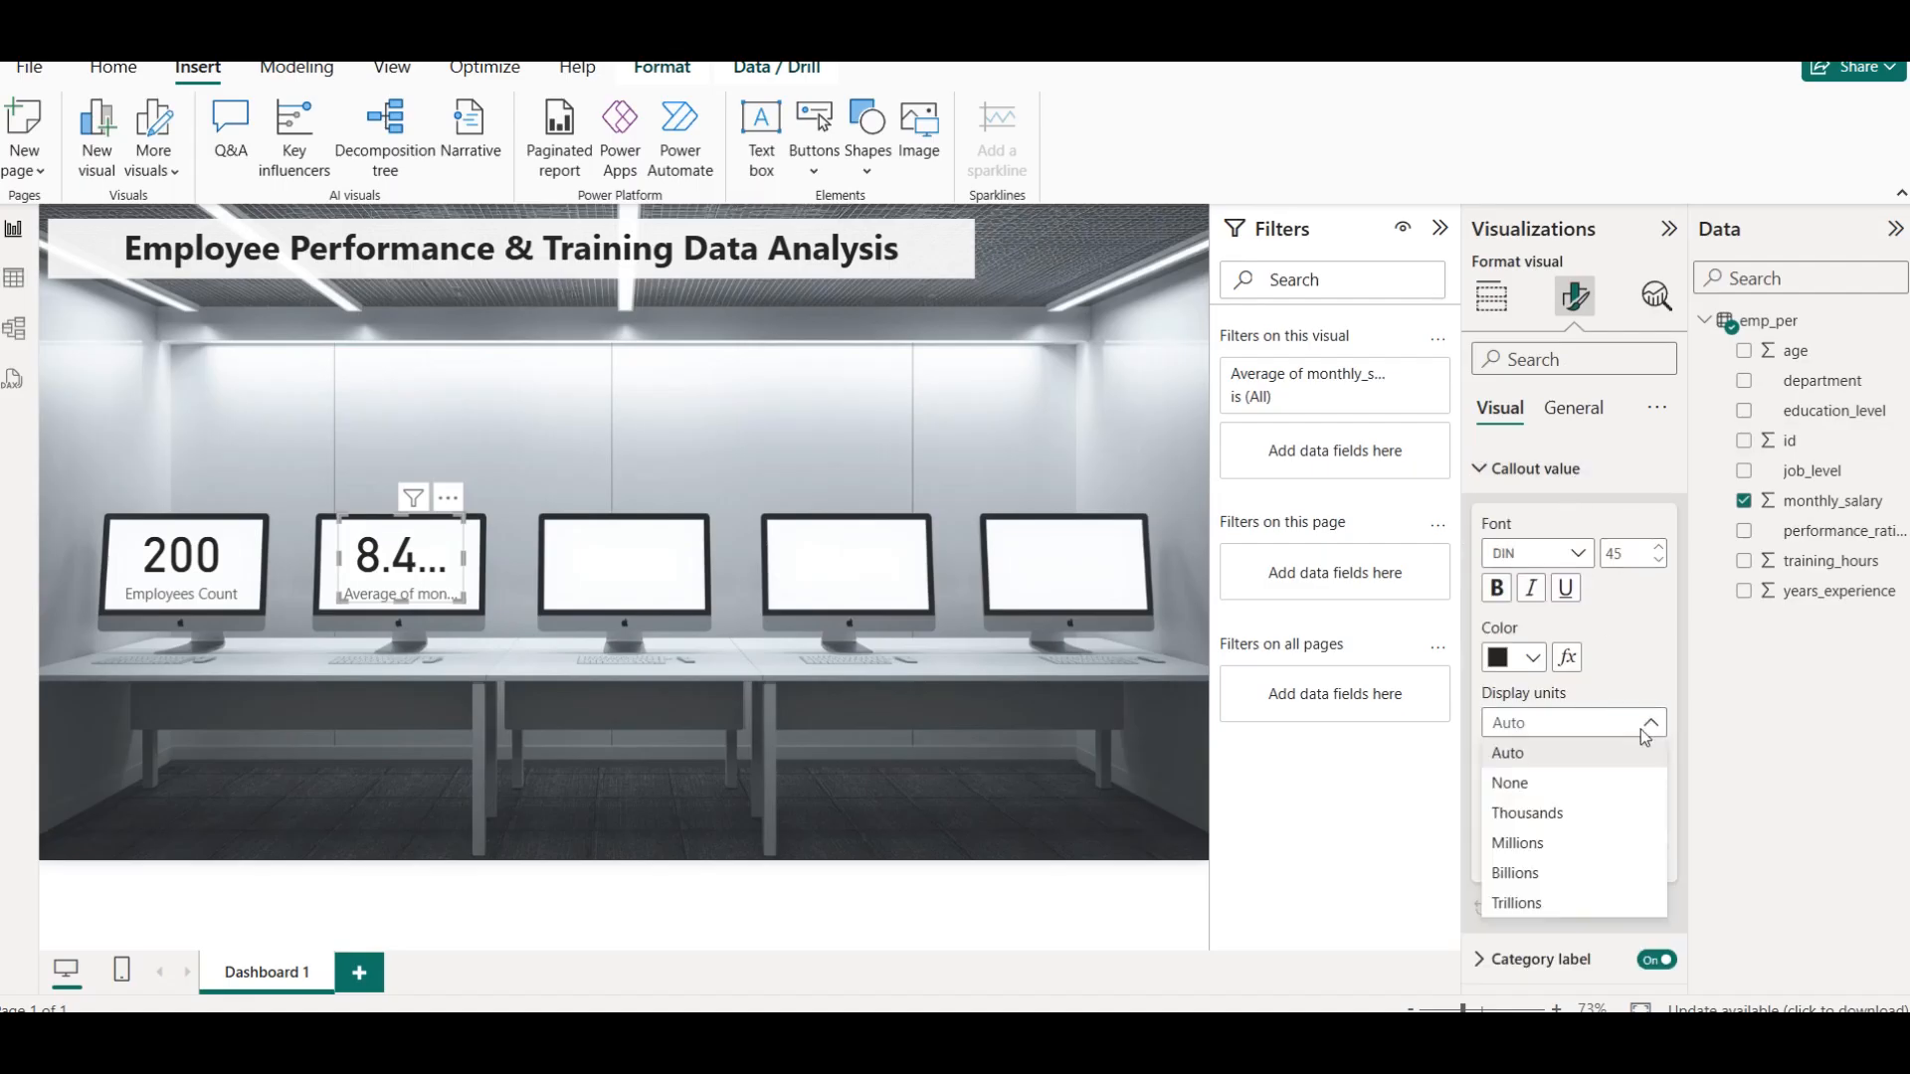
click(1522, 842)
click(1532, 722)
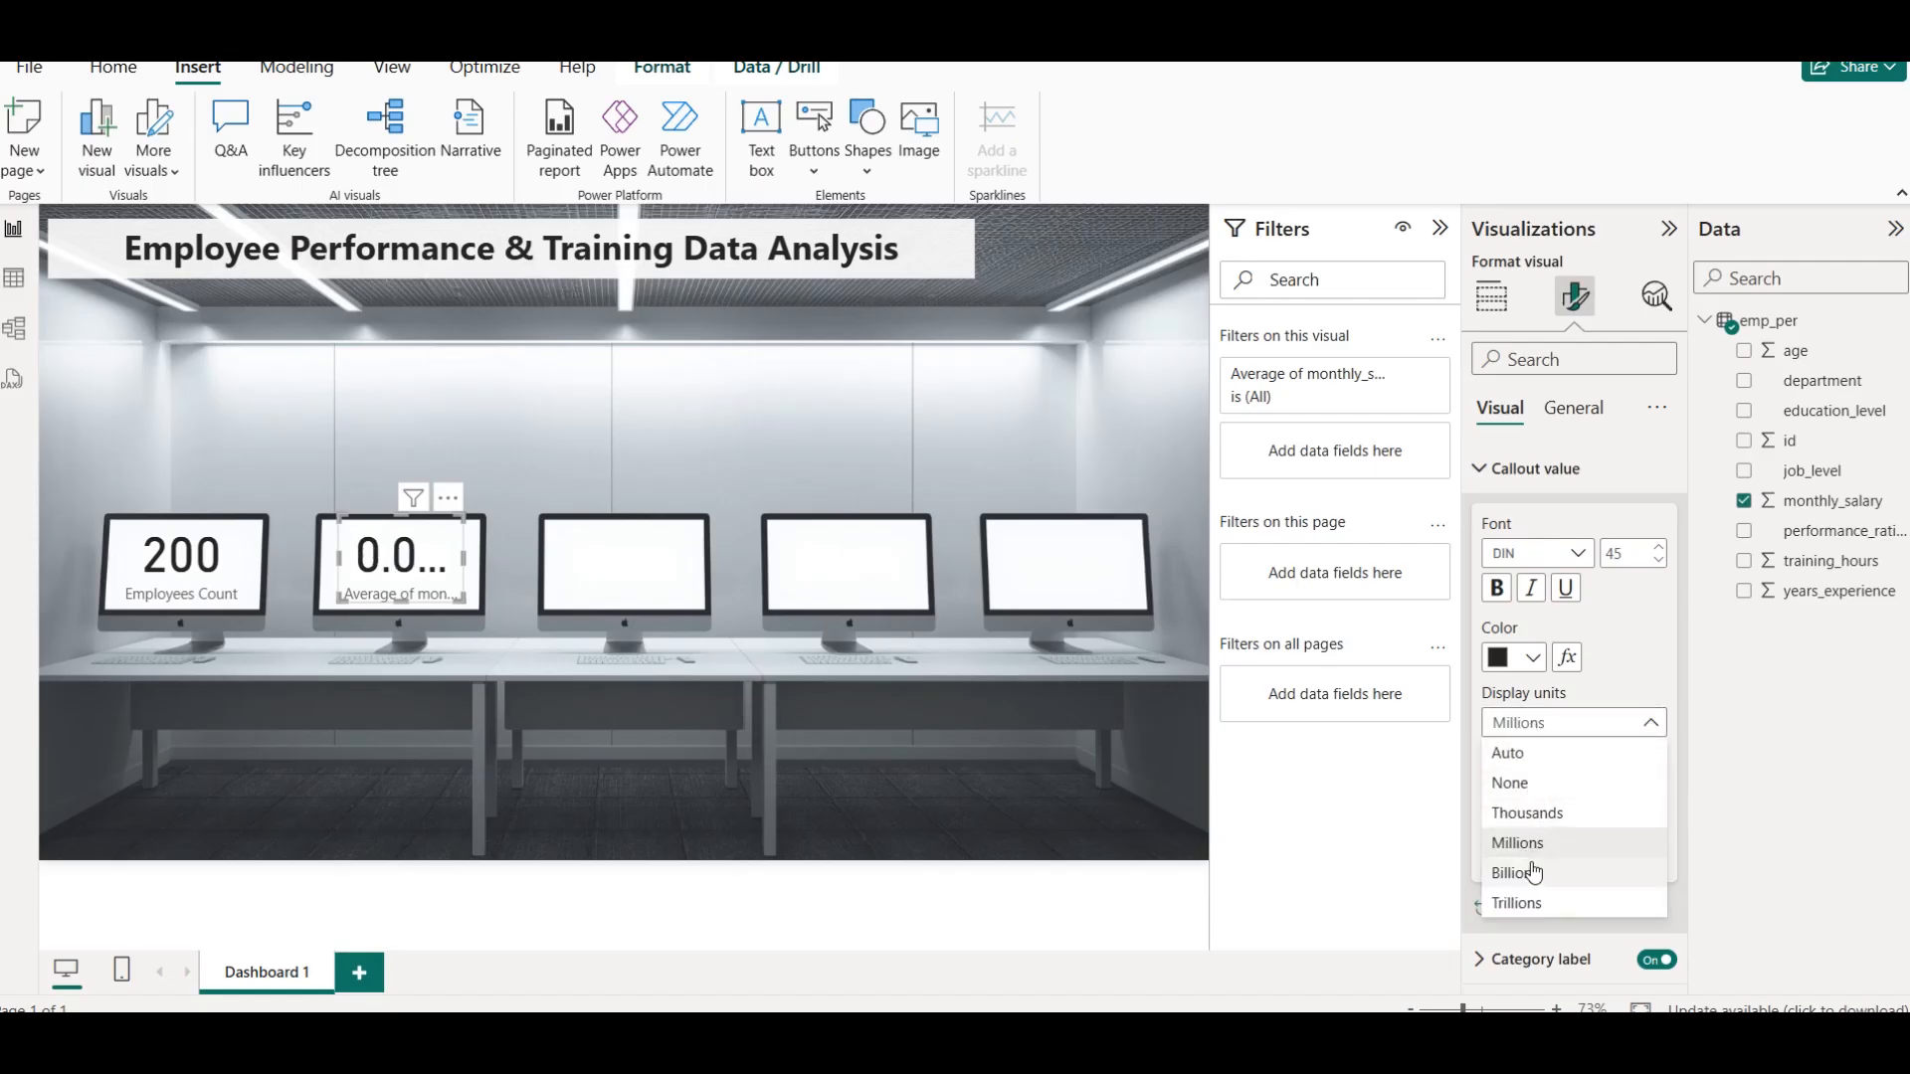
click(1530, 816)
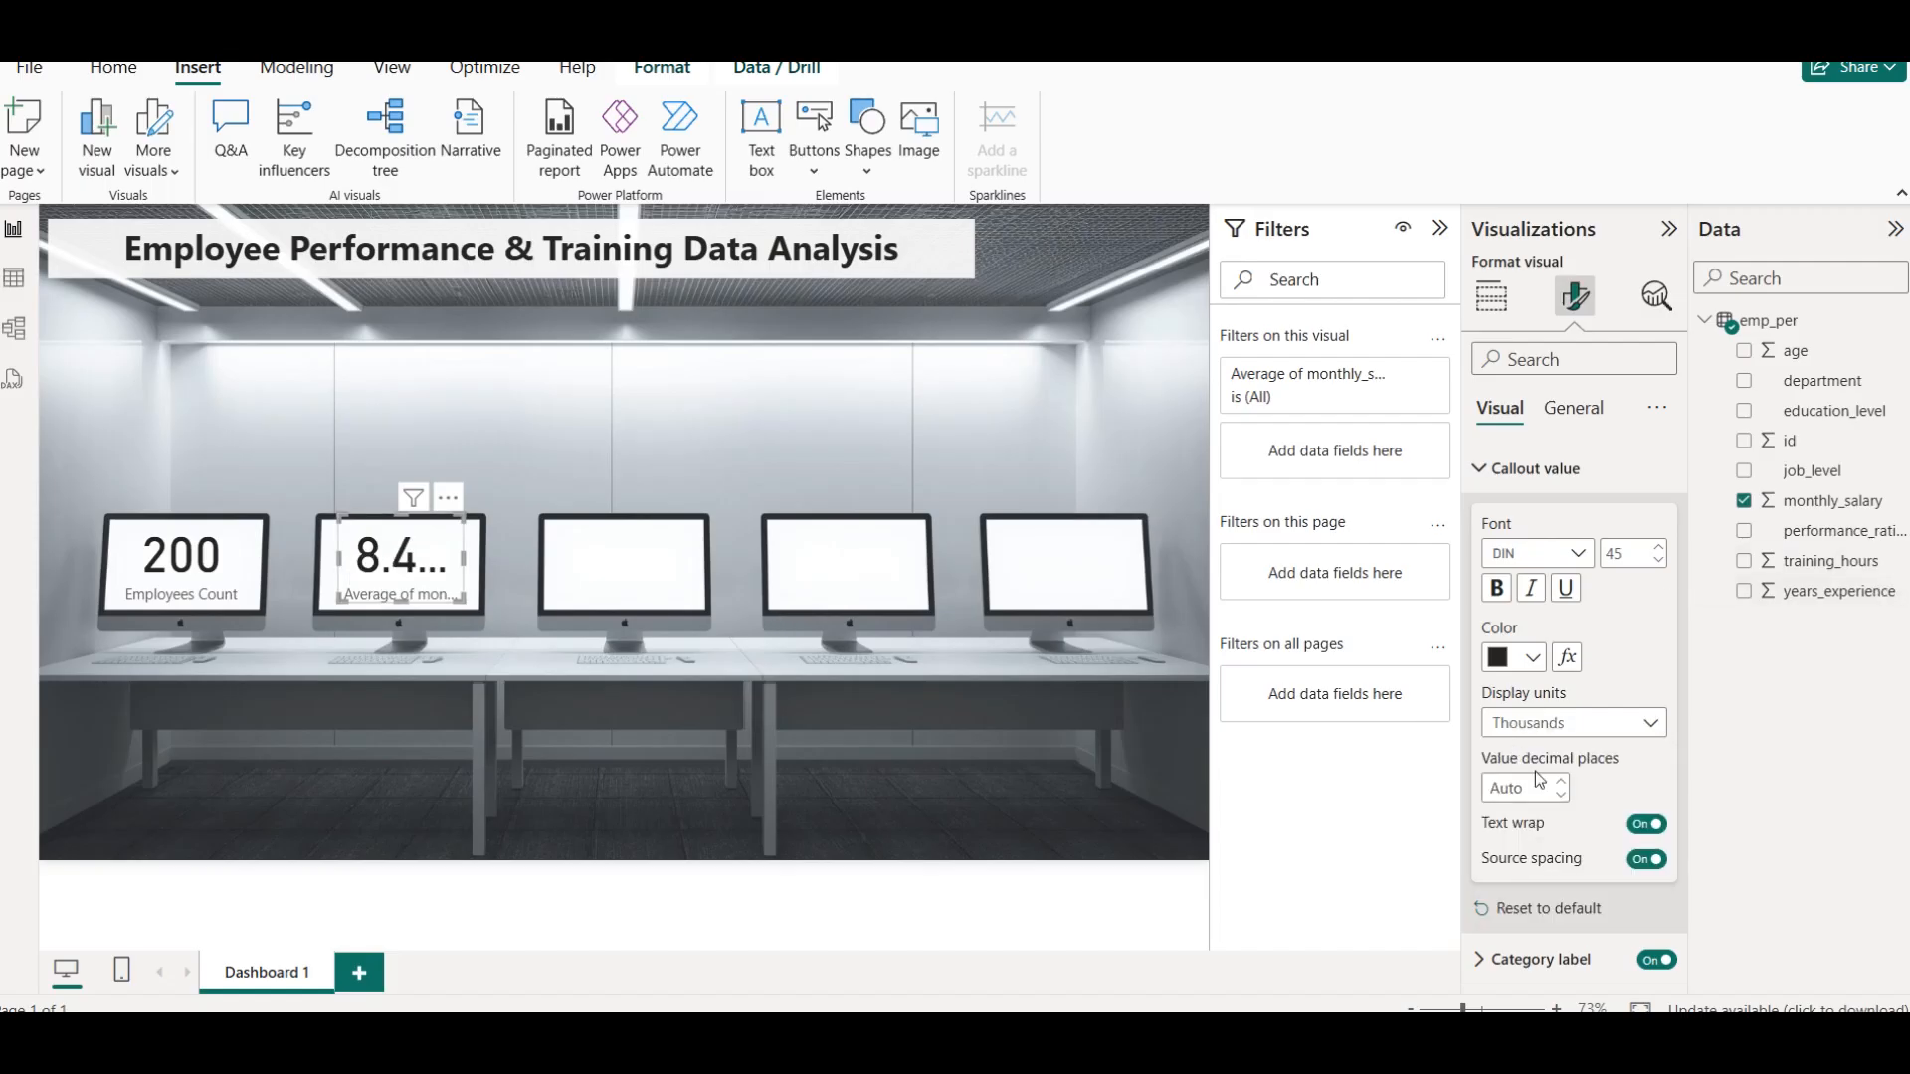
Reduce the average salary card's callout value font size to 40 and deselect the card
click(1657, 563)
click(1657, 563)
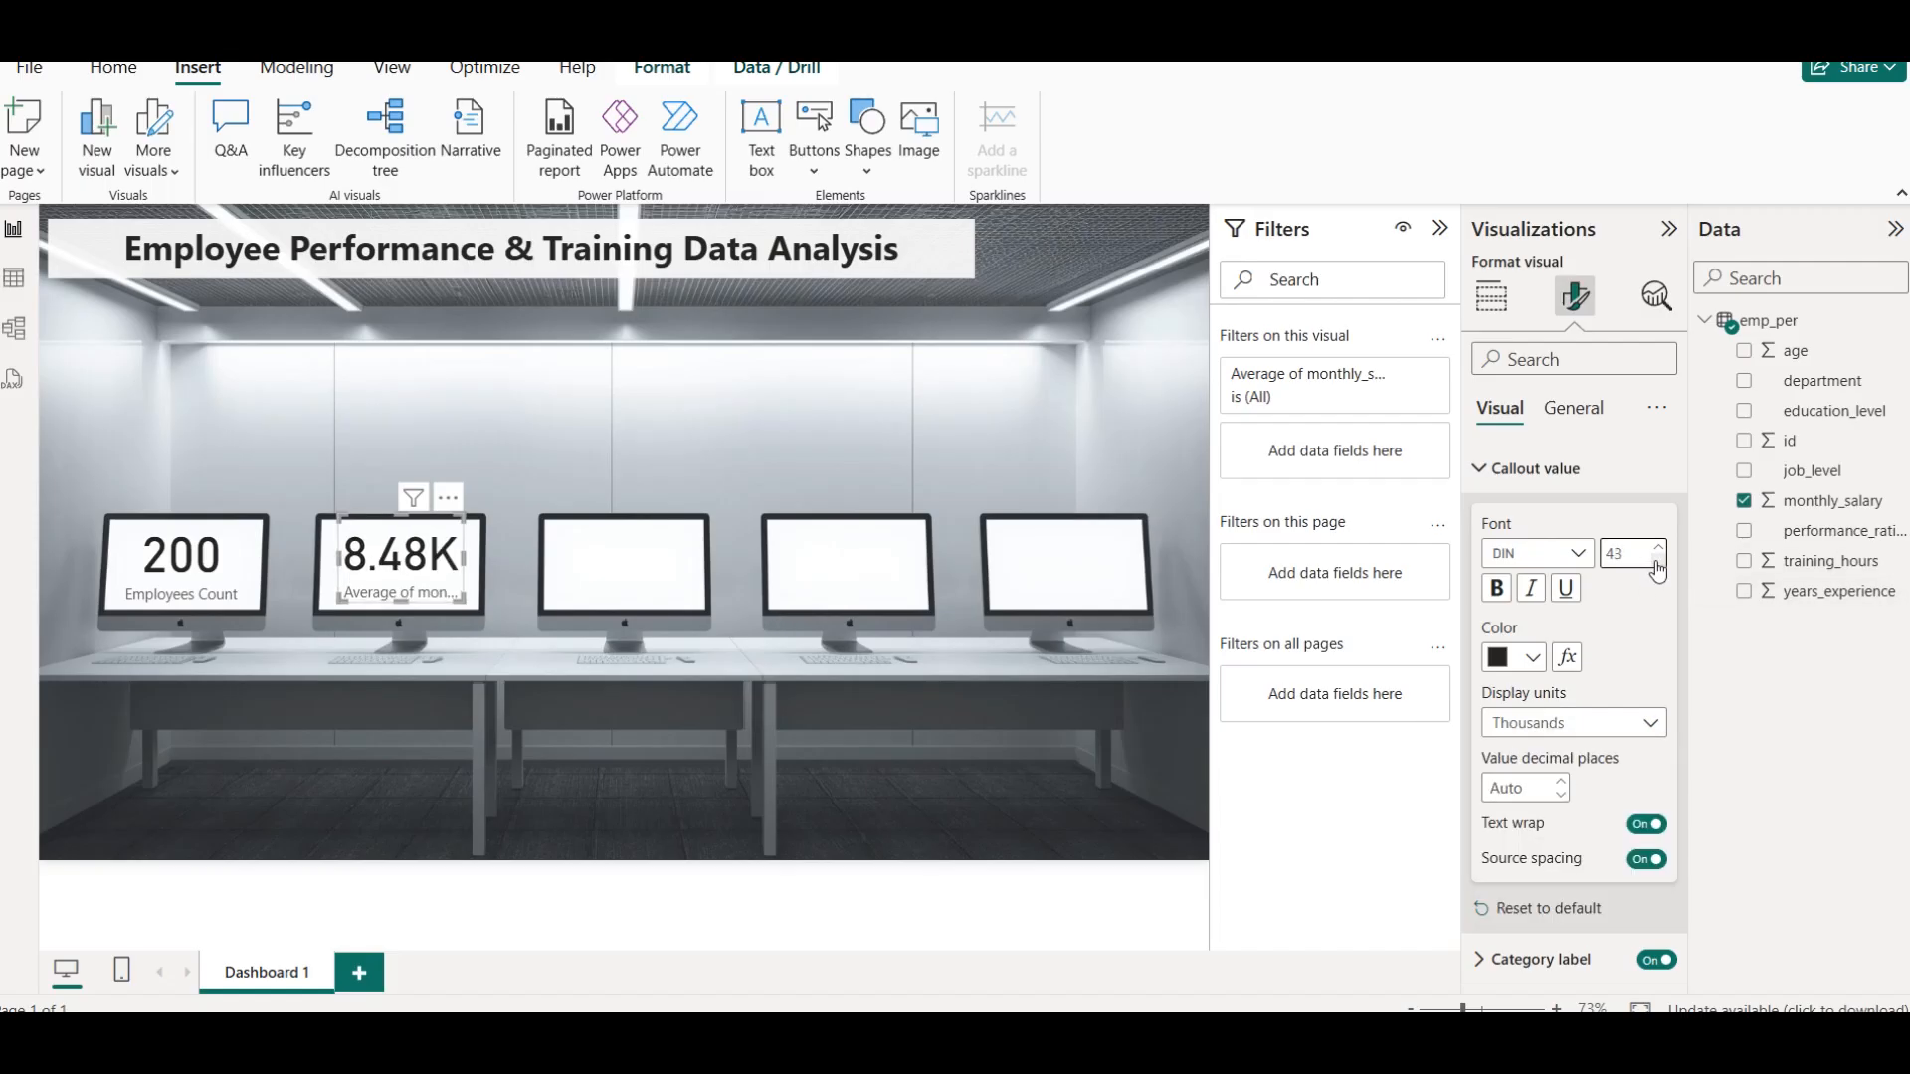
click(1657, 563)
click(1657, 563)
click(1658, 563)
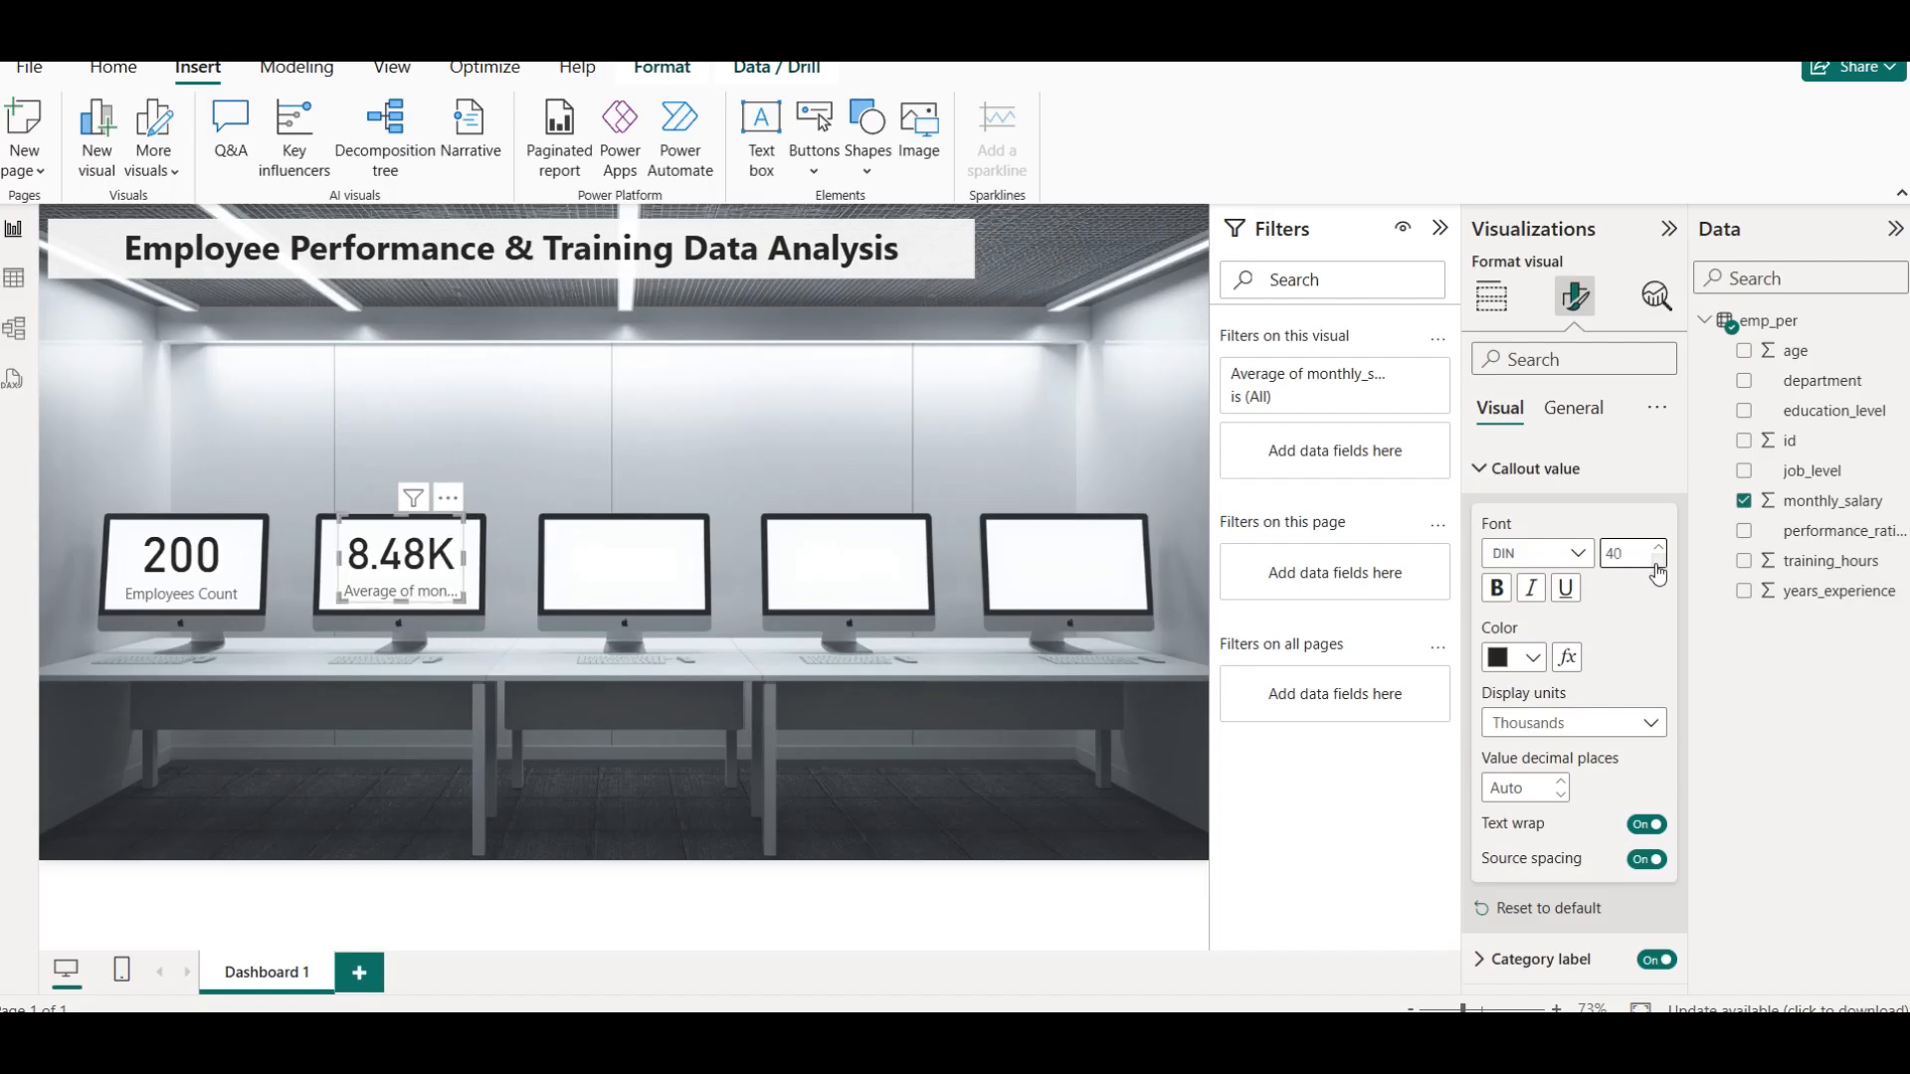
click(332, 467)
Rename the second card's average monthly_salary field as Avg Salary/Month for this visual
click(411, 598)
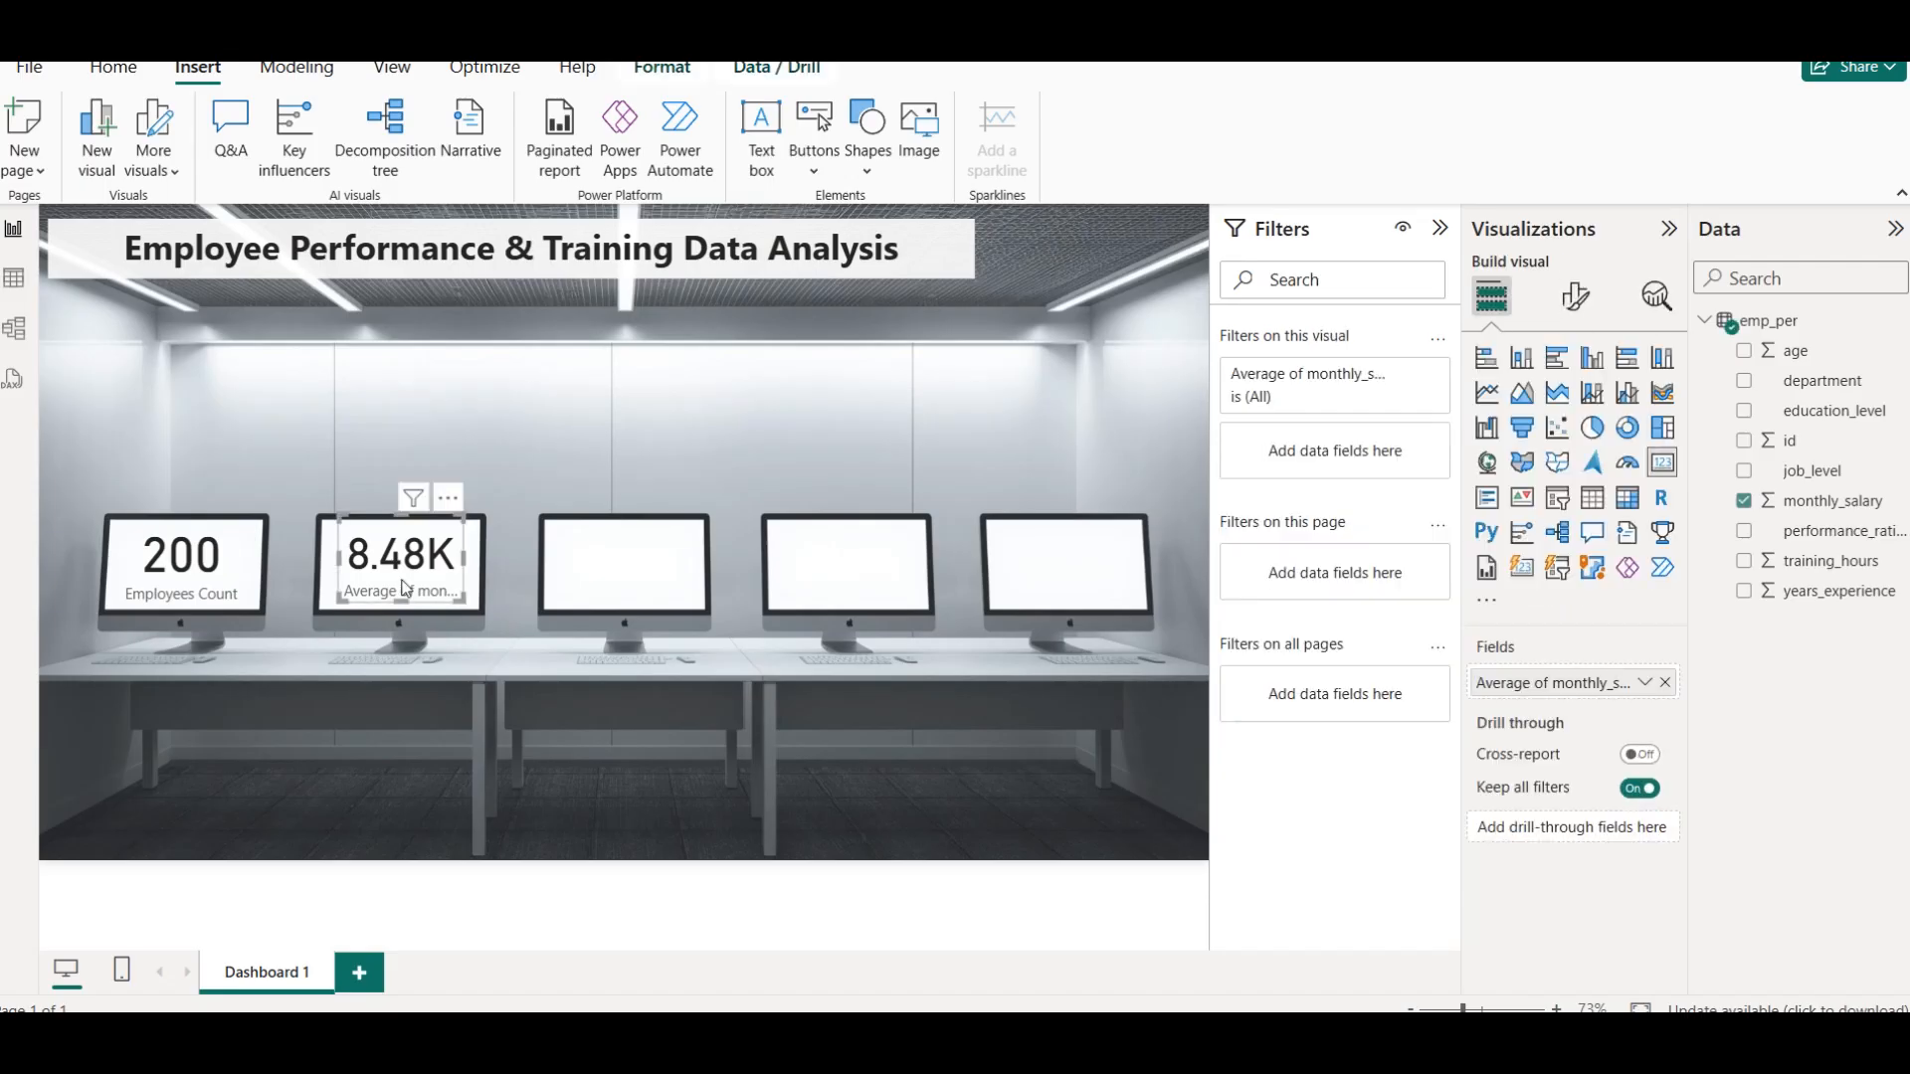
click(1645, 684)
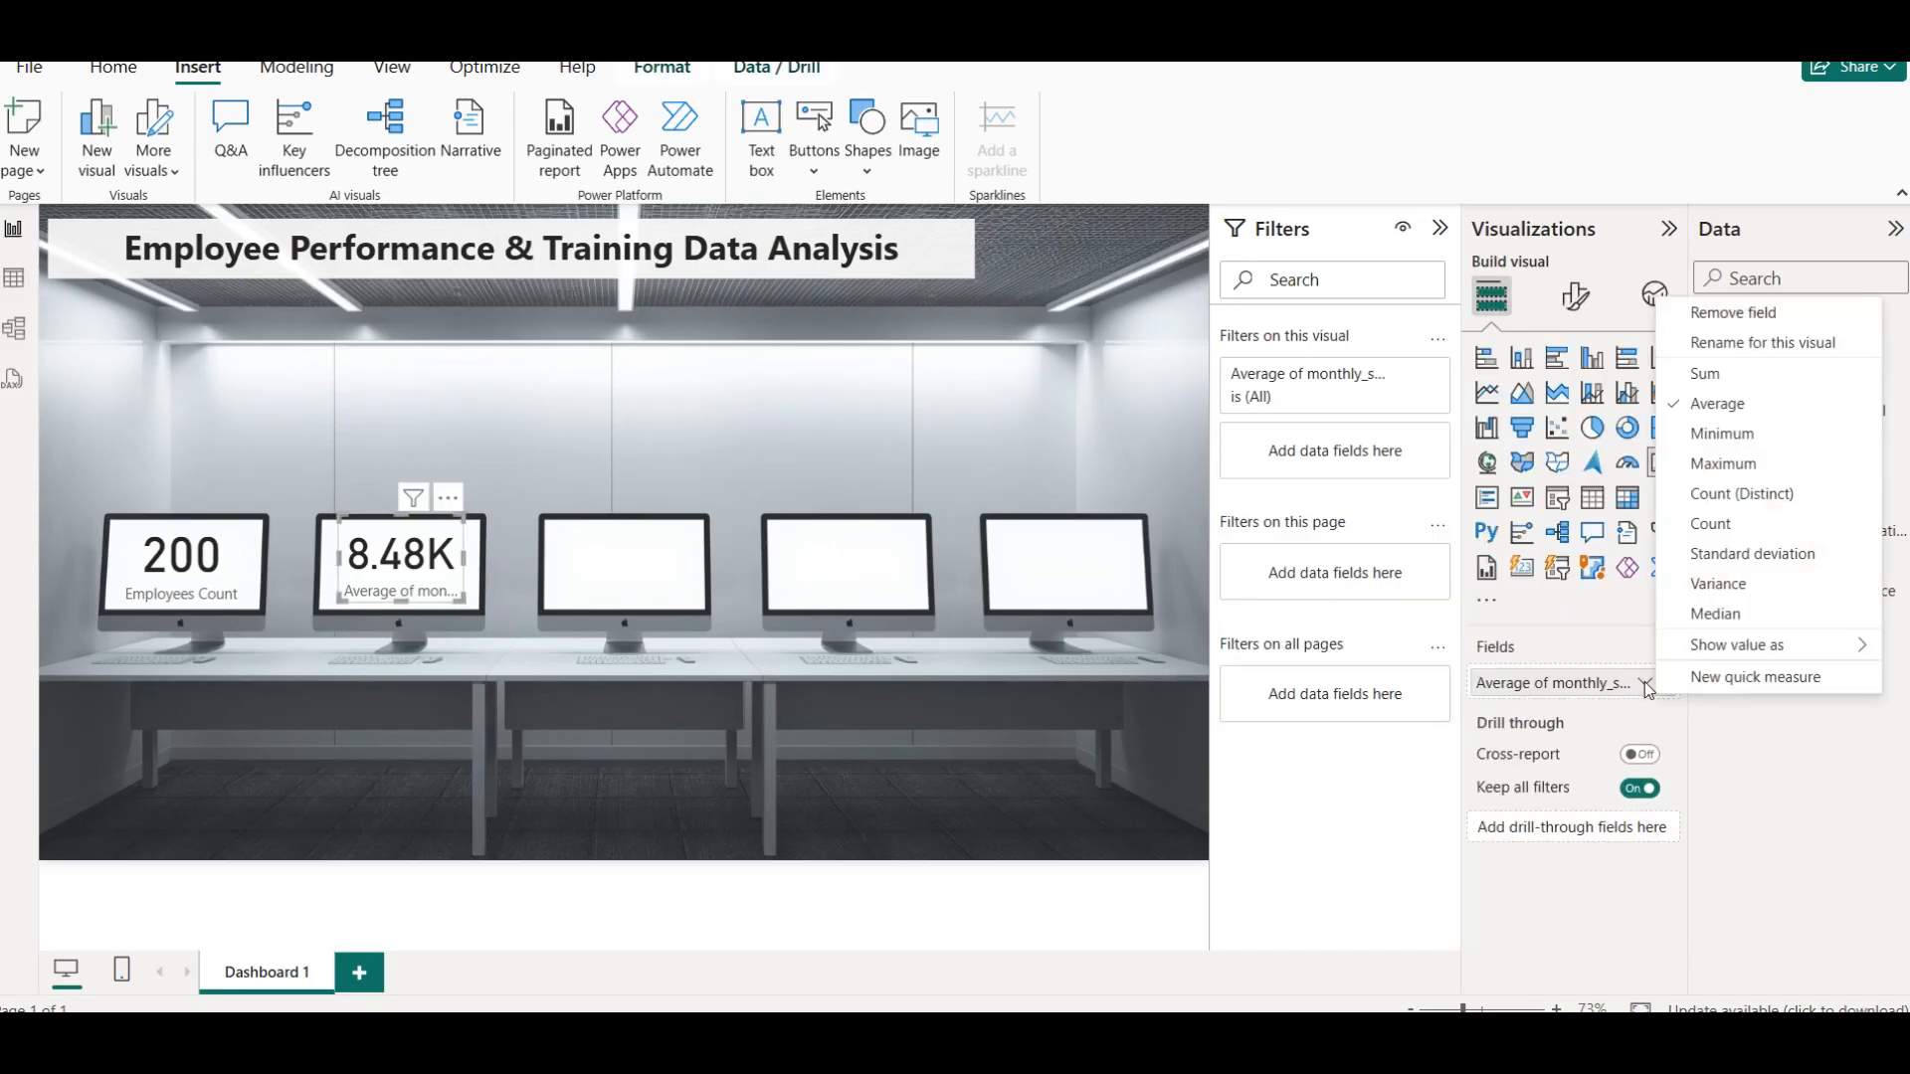
click(1763, 342)
text(Avg)
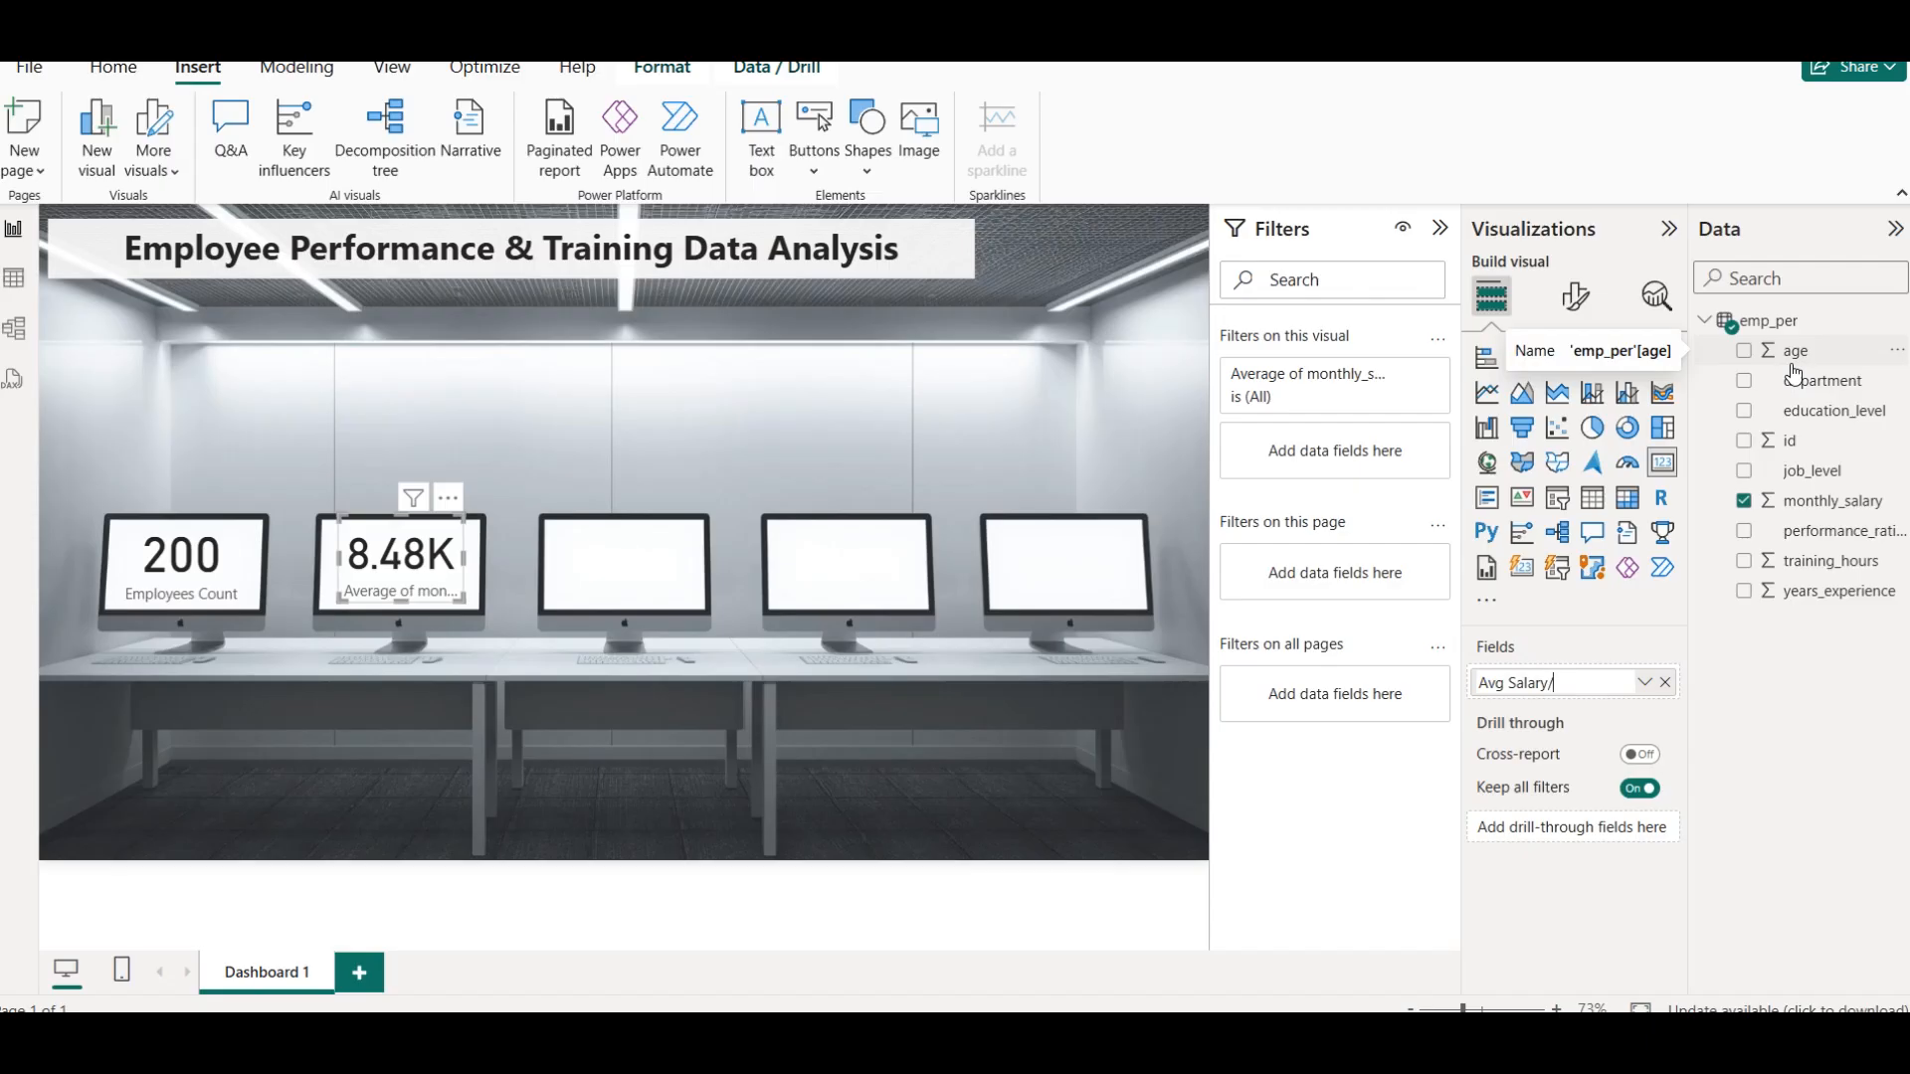
text(Salary/Month)
key(Return)
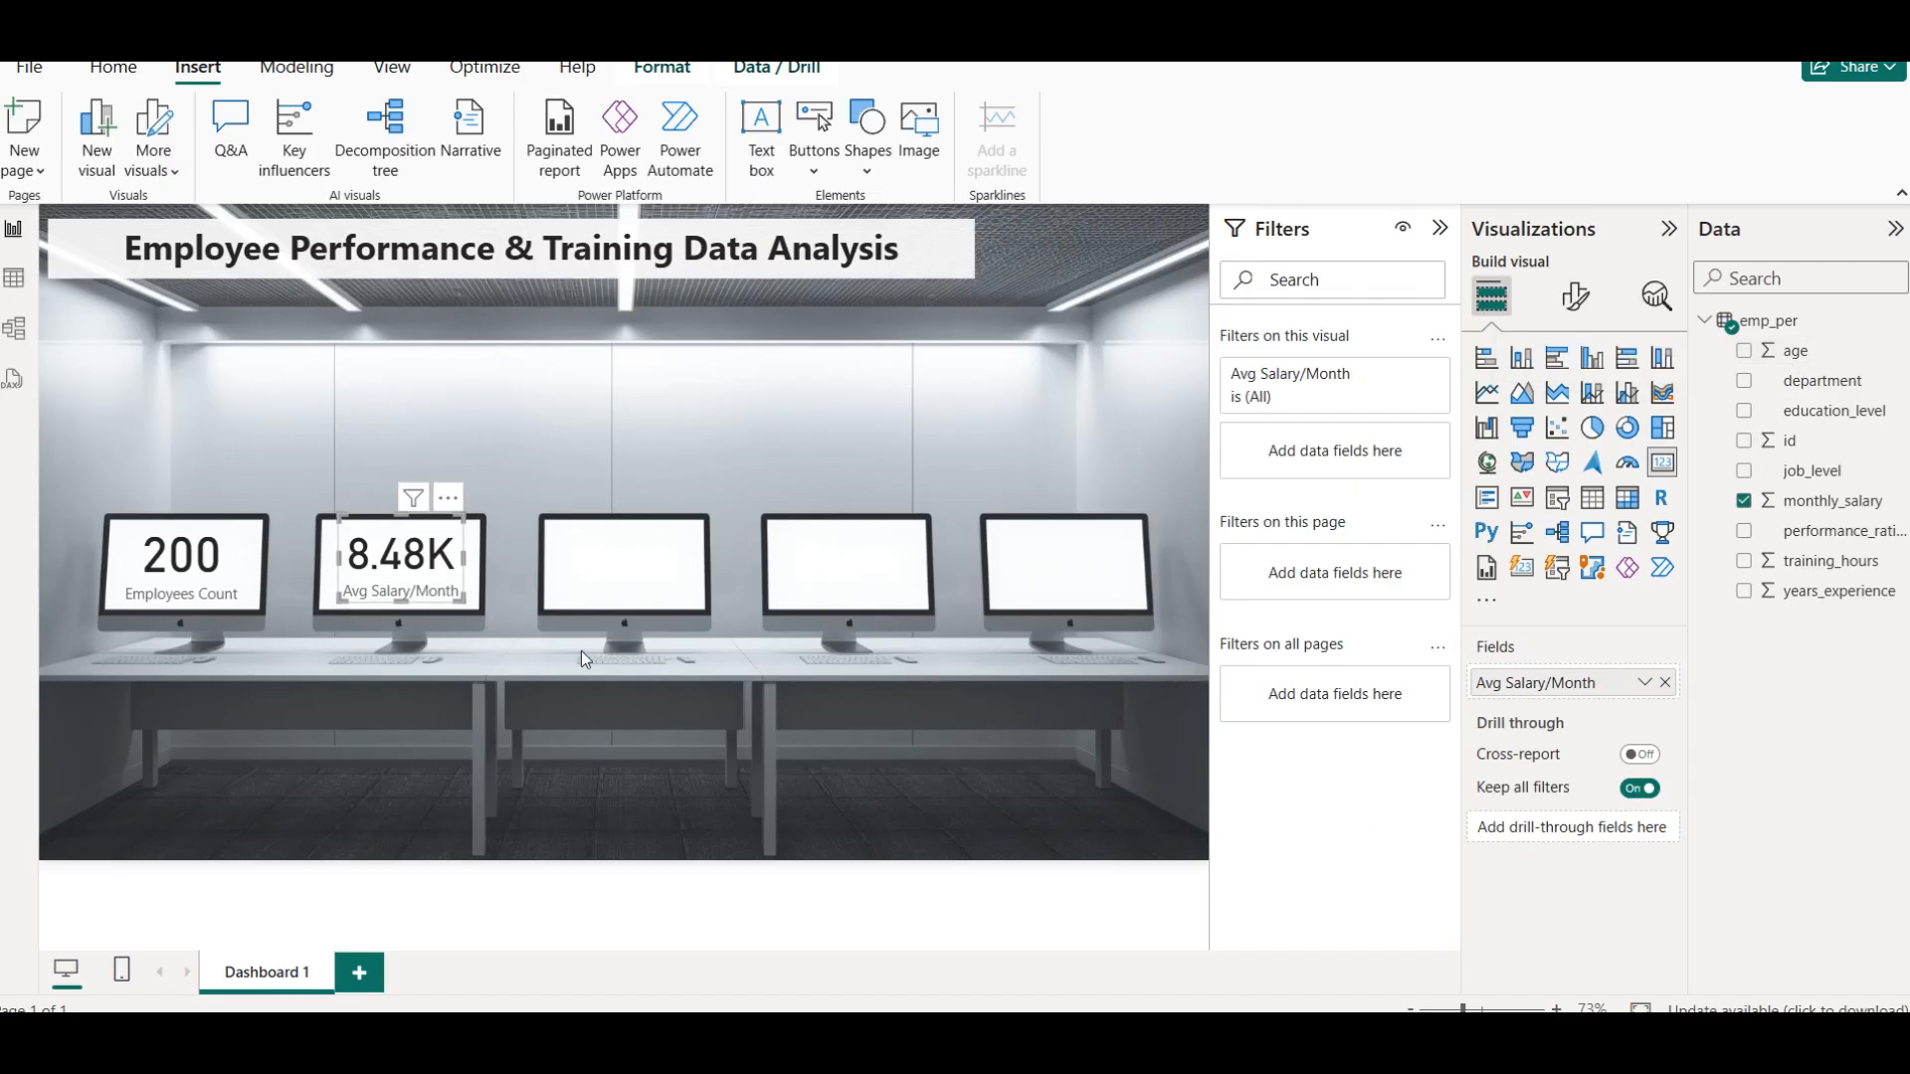
Open the category label color palette for the Employees Count card
click(256, 593)
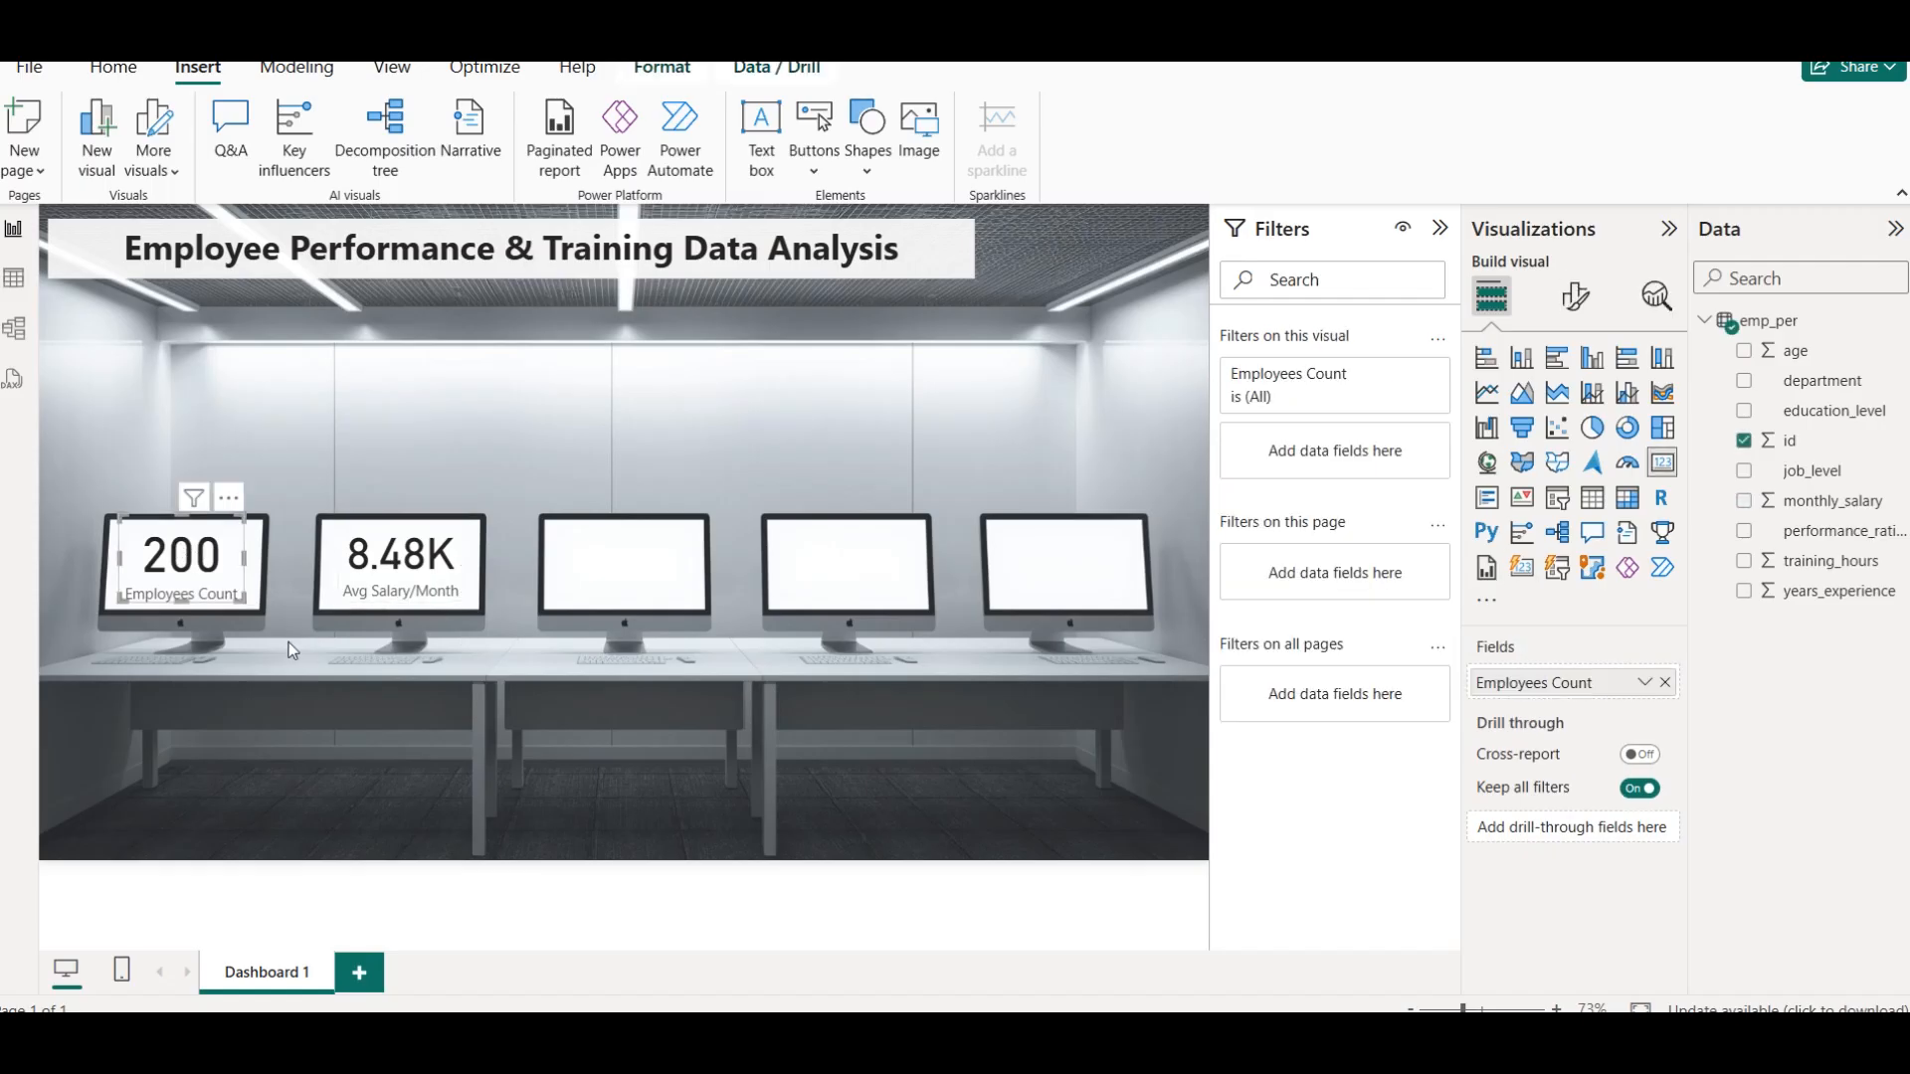
click(1576, 295)
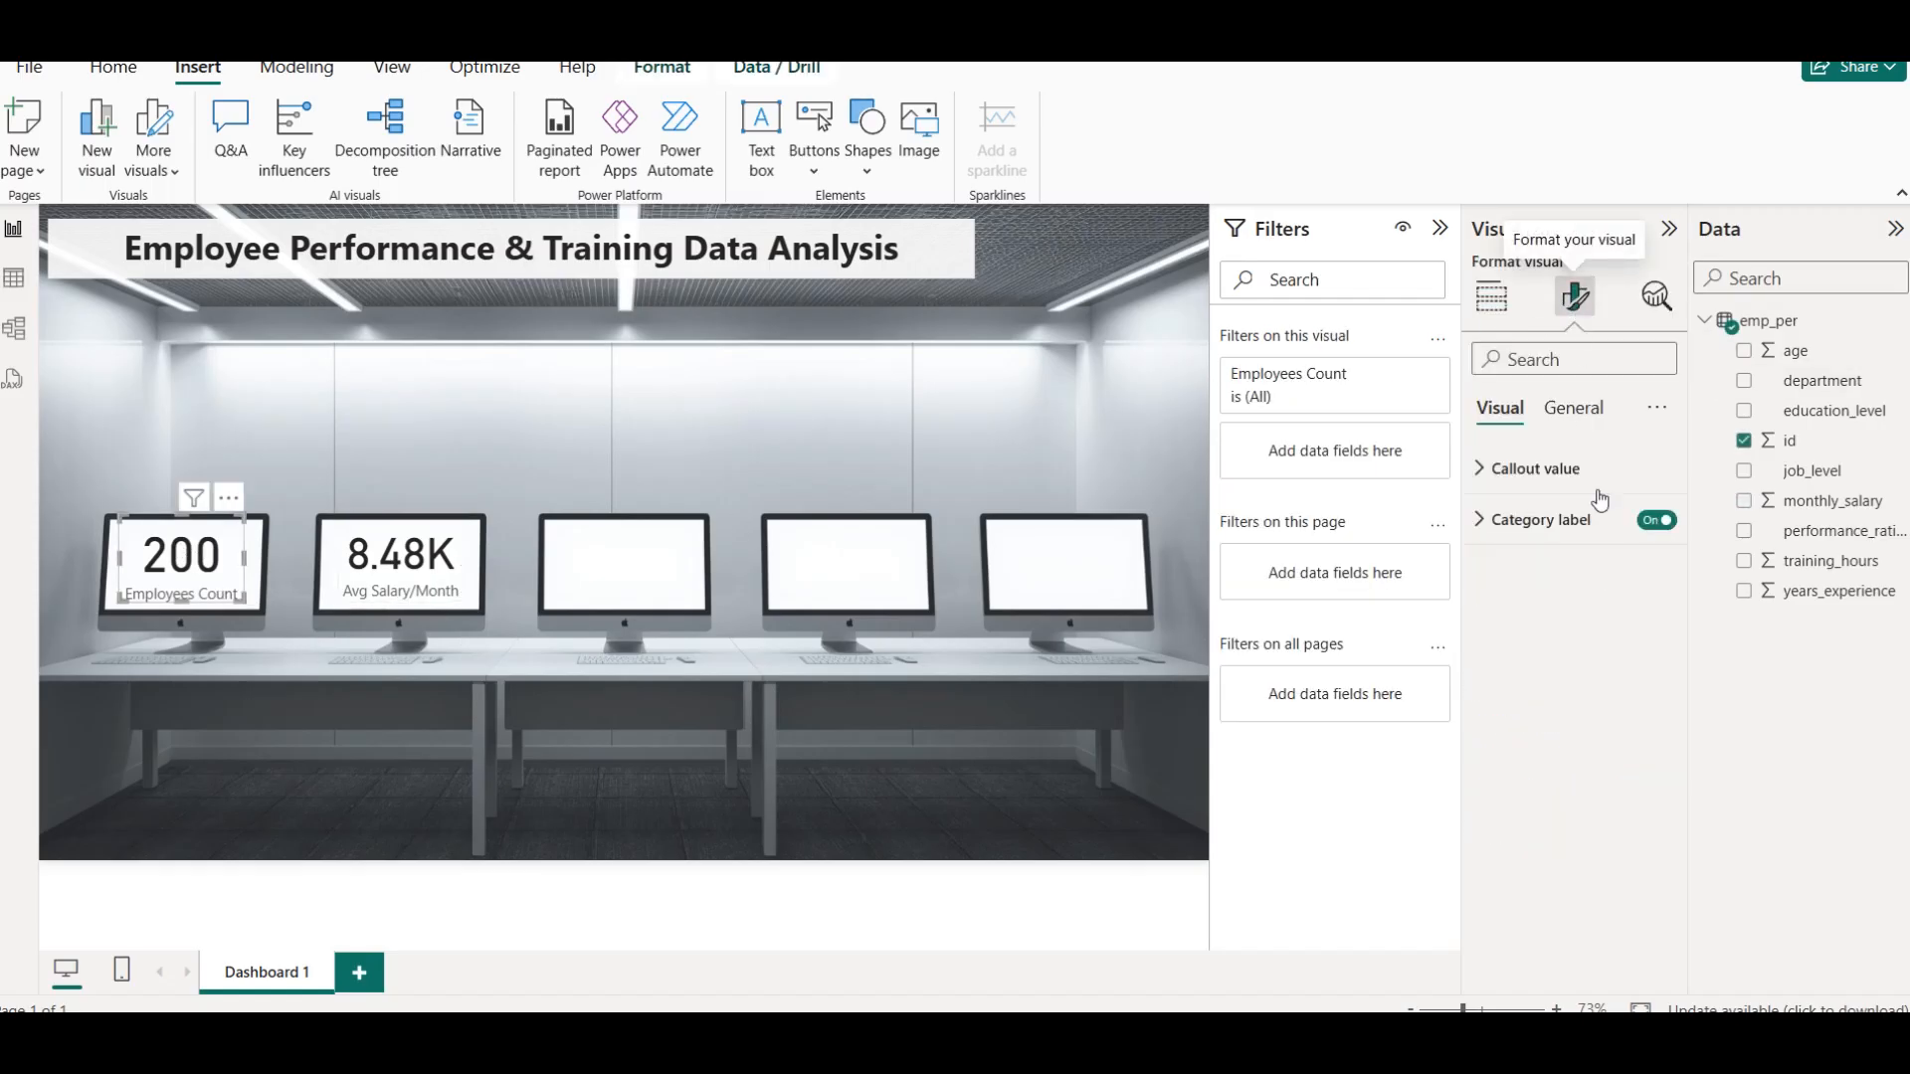
click(1547, 518)
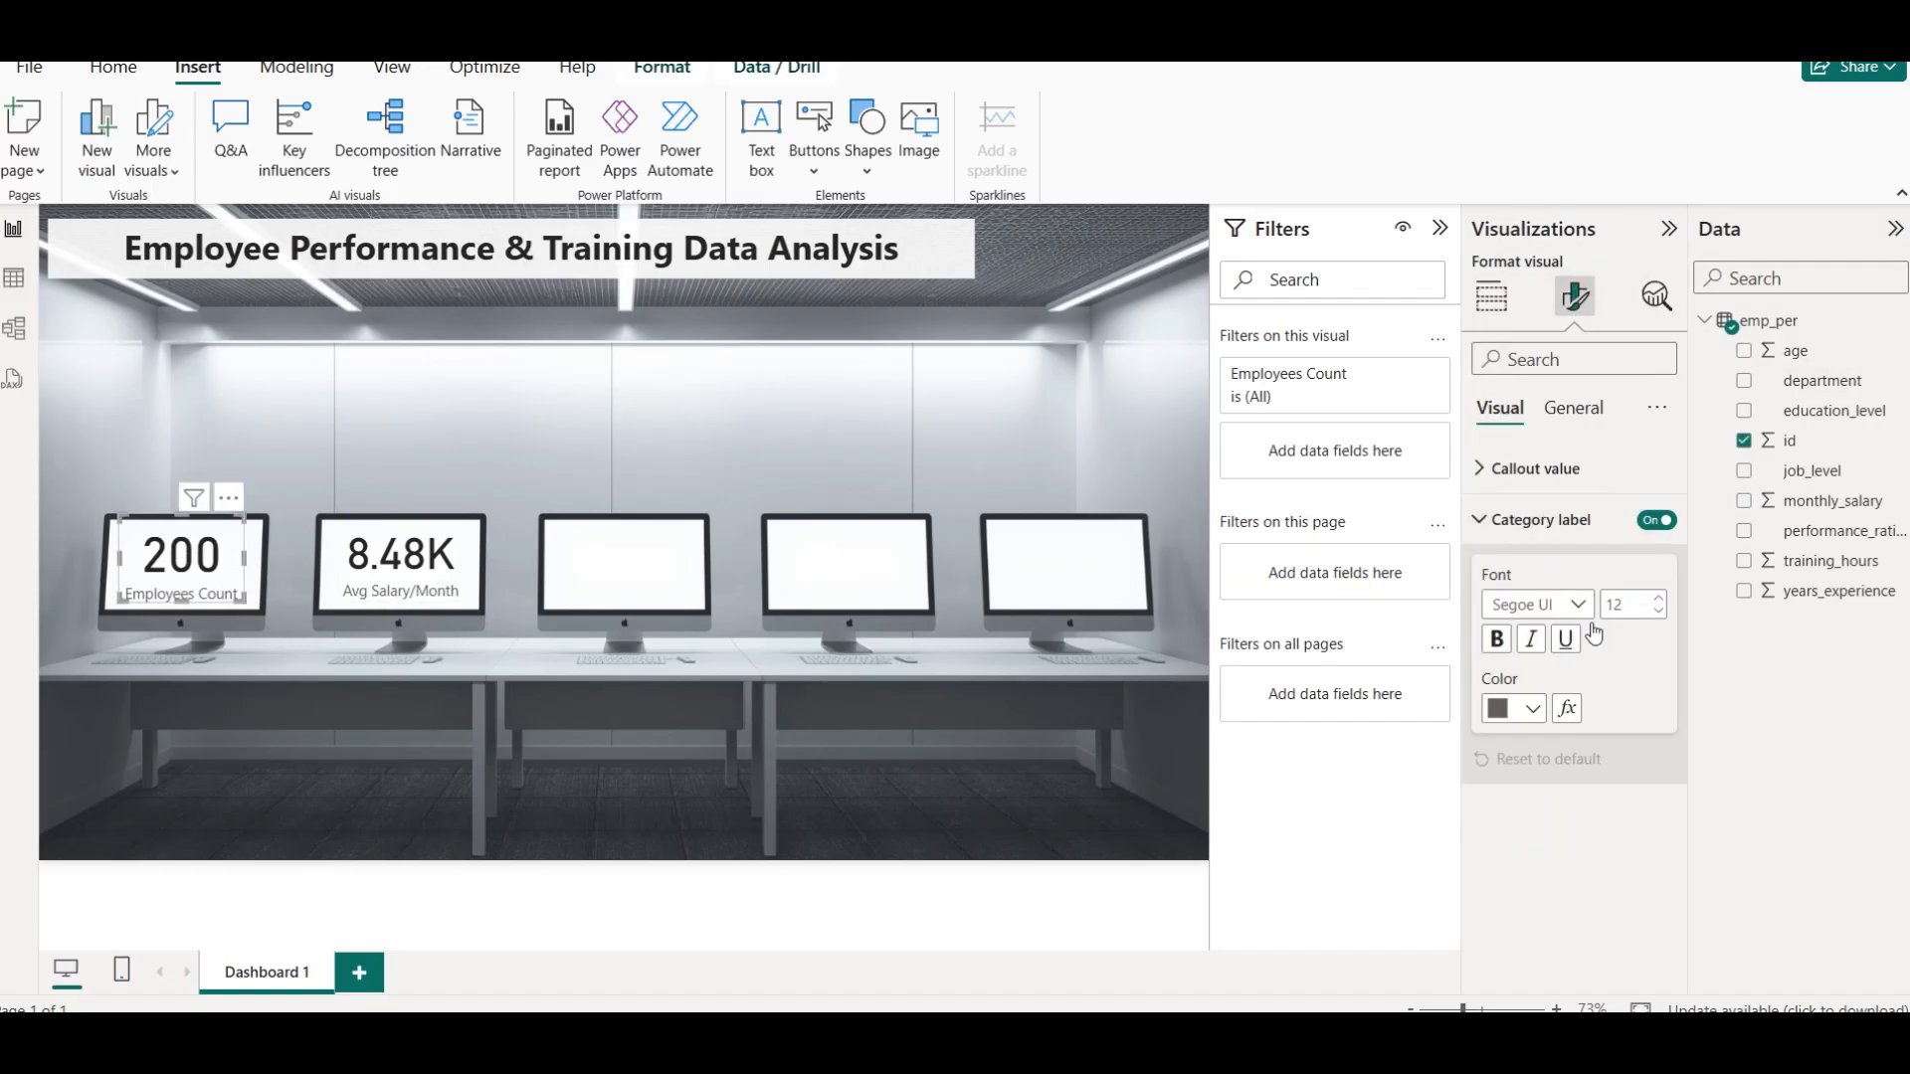
click(1515, 712)
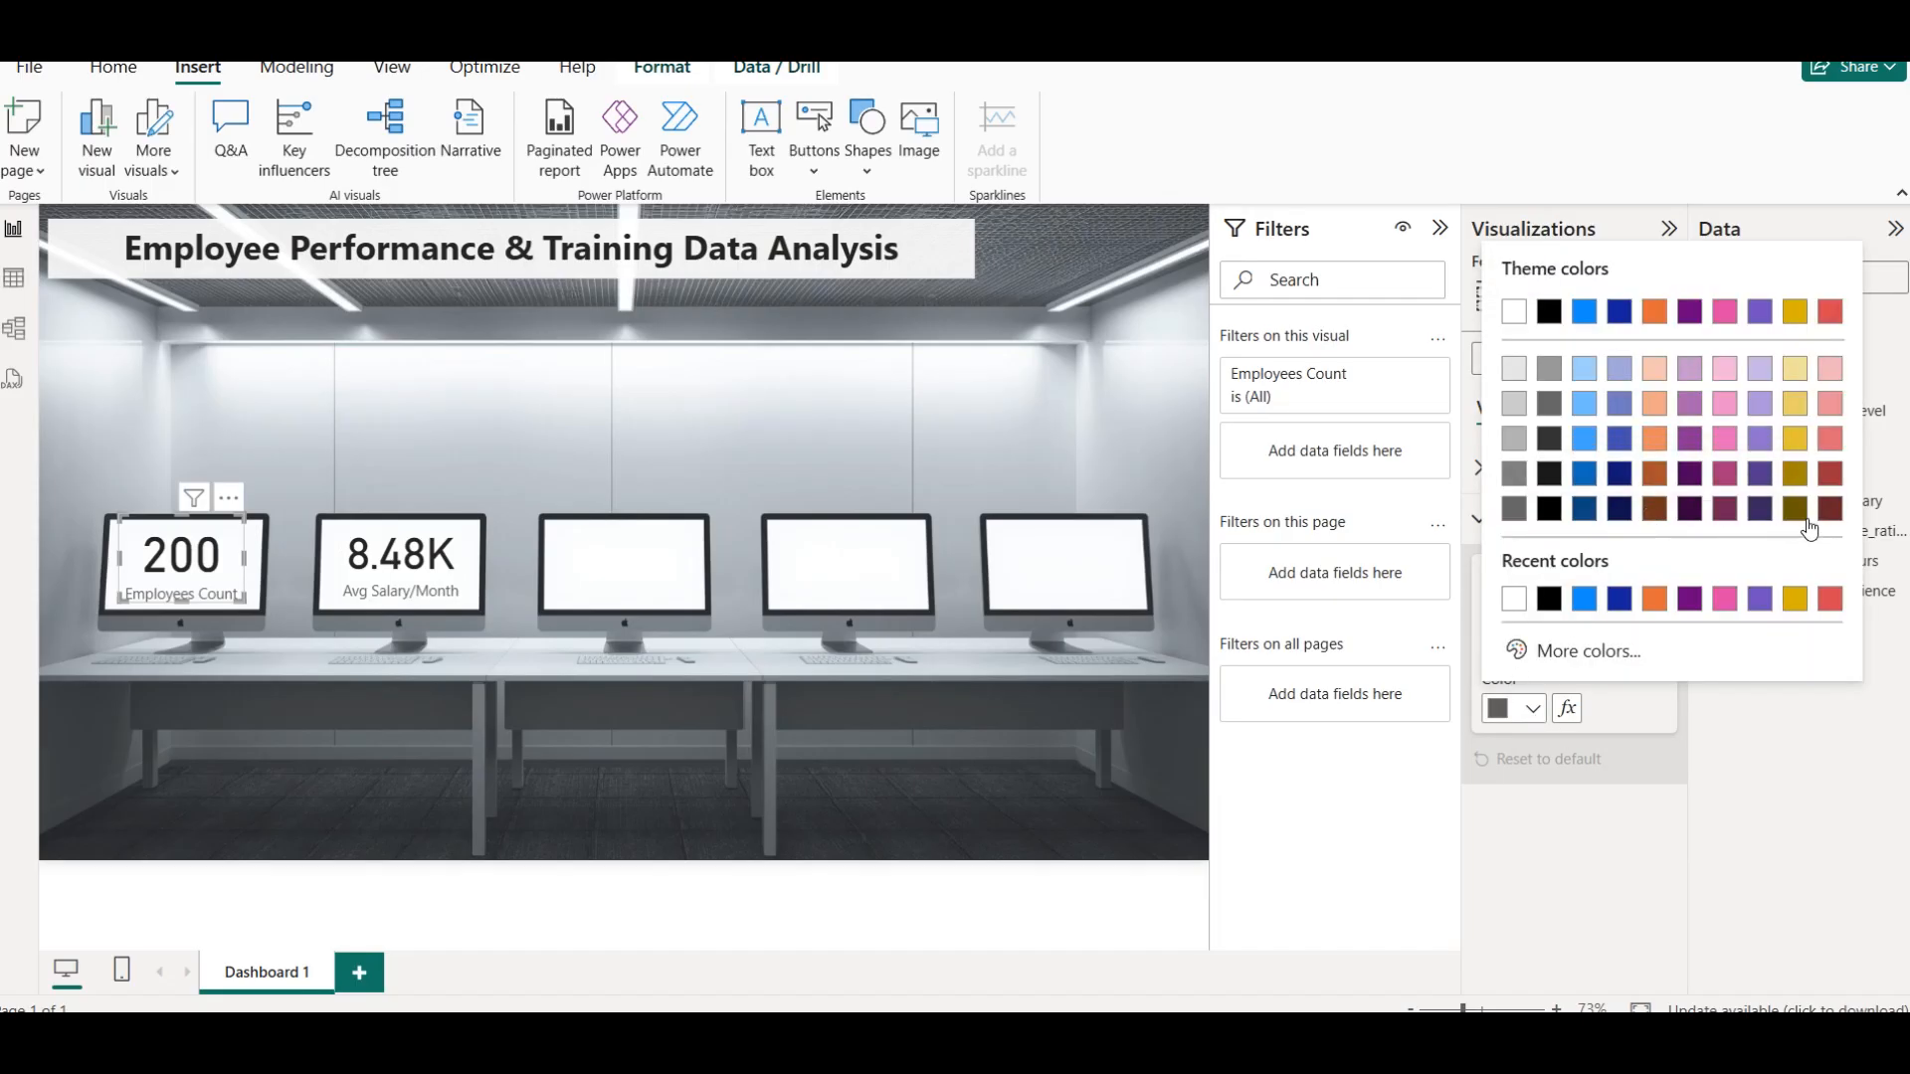
Apply the fifth accessible theme, with the muted slate, pink and purple palette, to the report
click(398, 68)
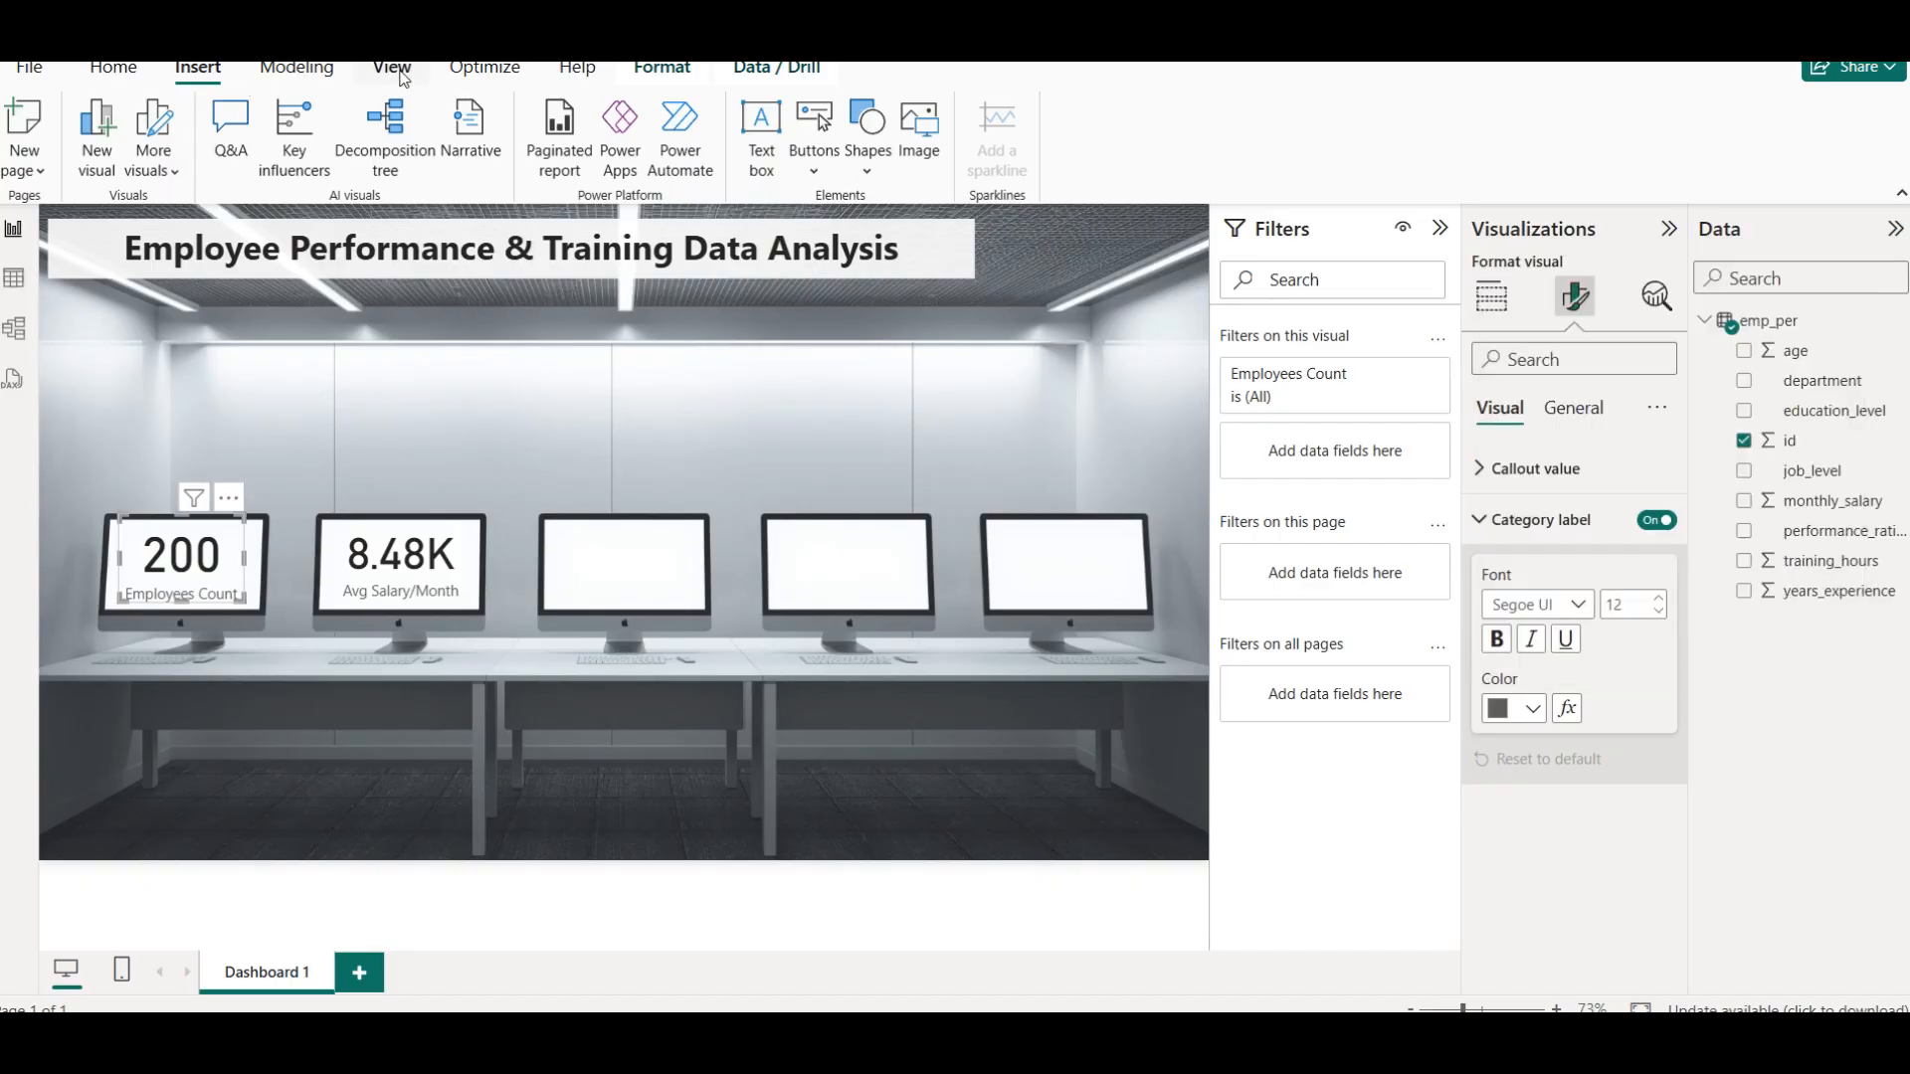
click(580, 146)
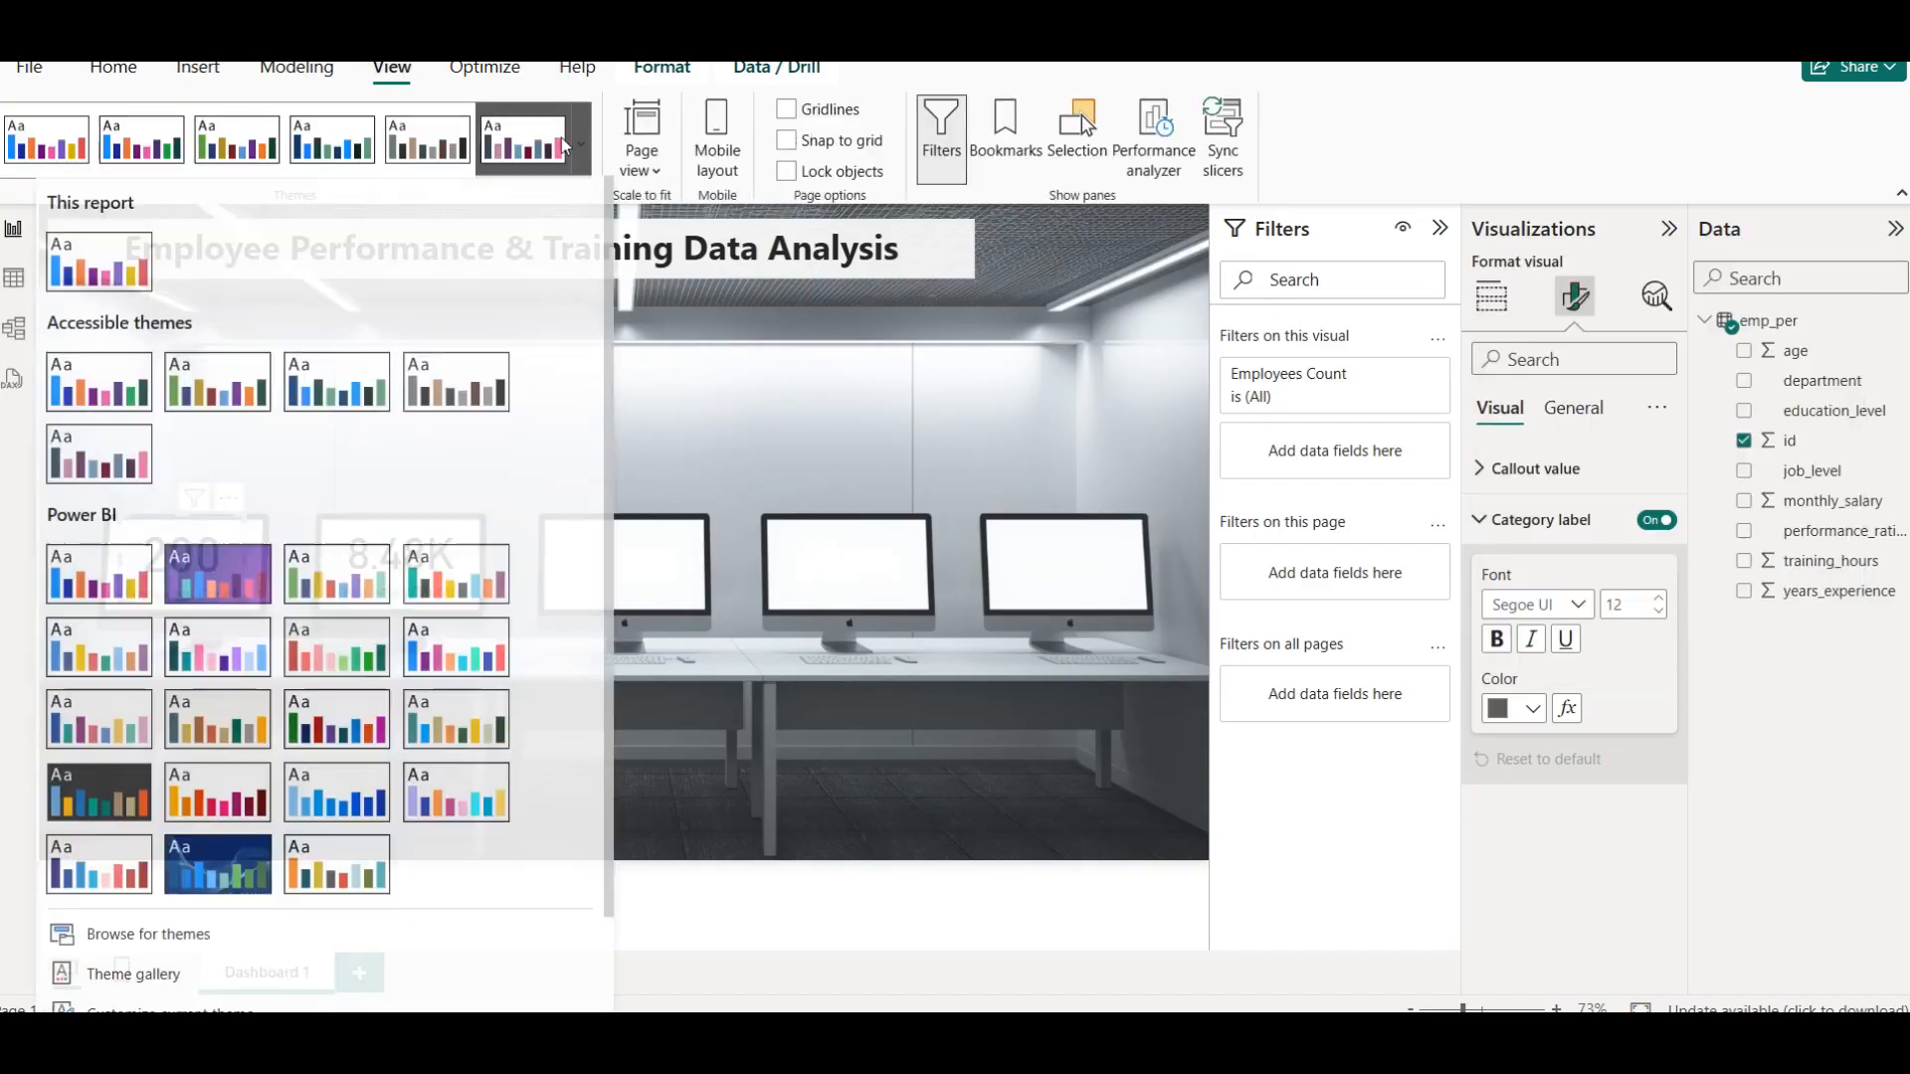
scroll(508, 513, down, 2)
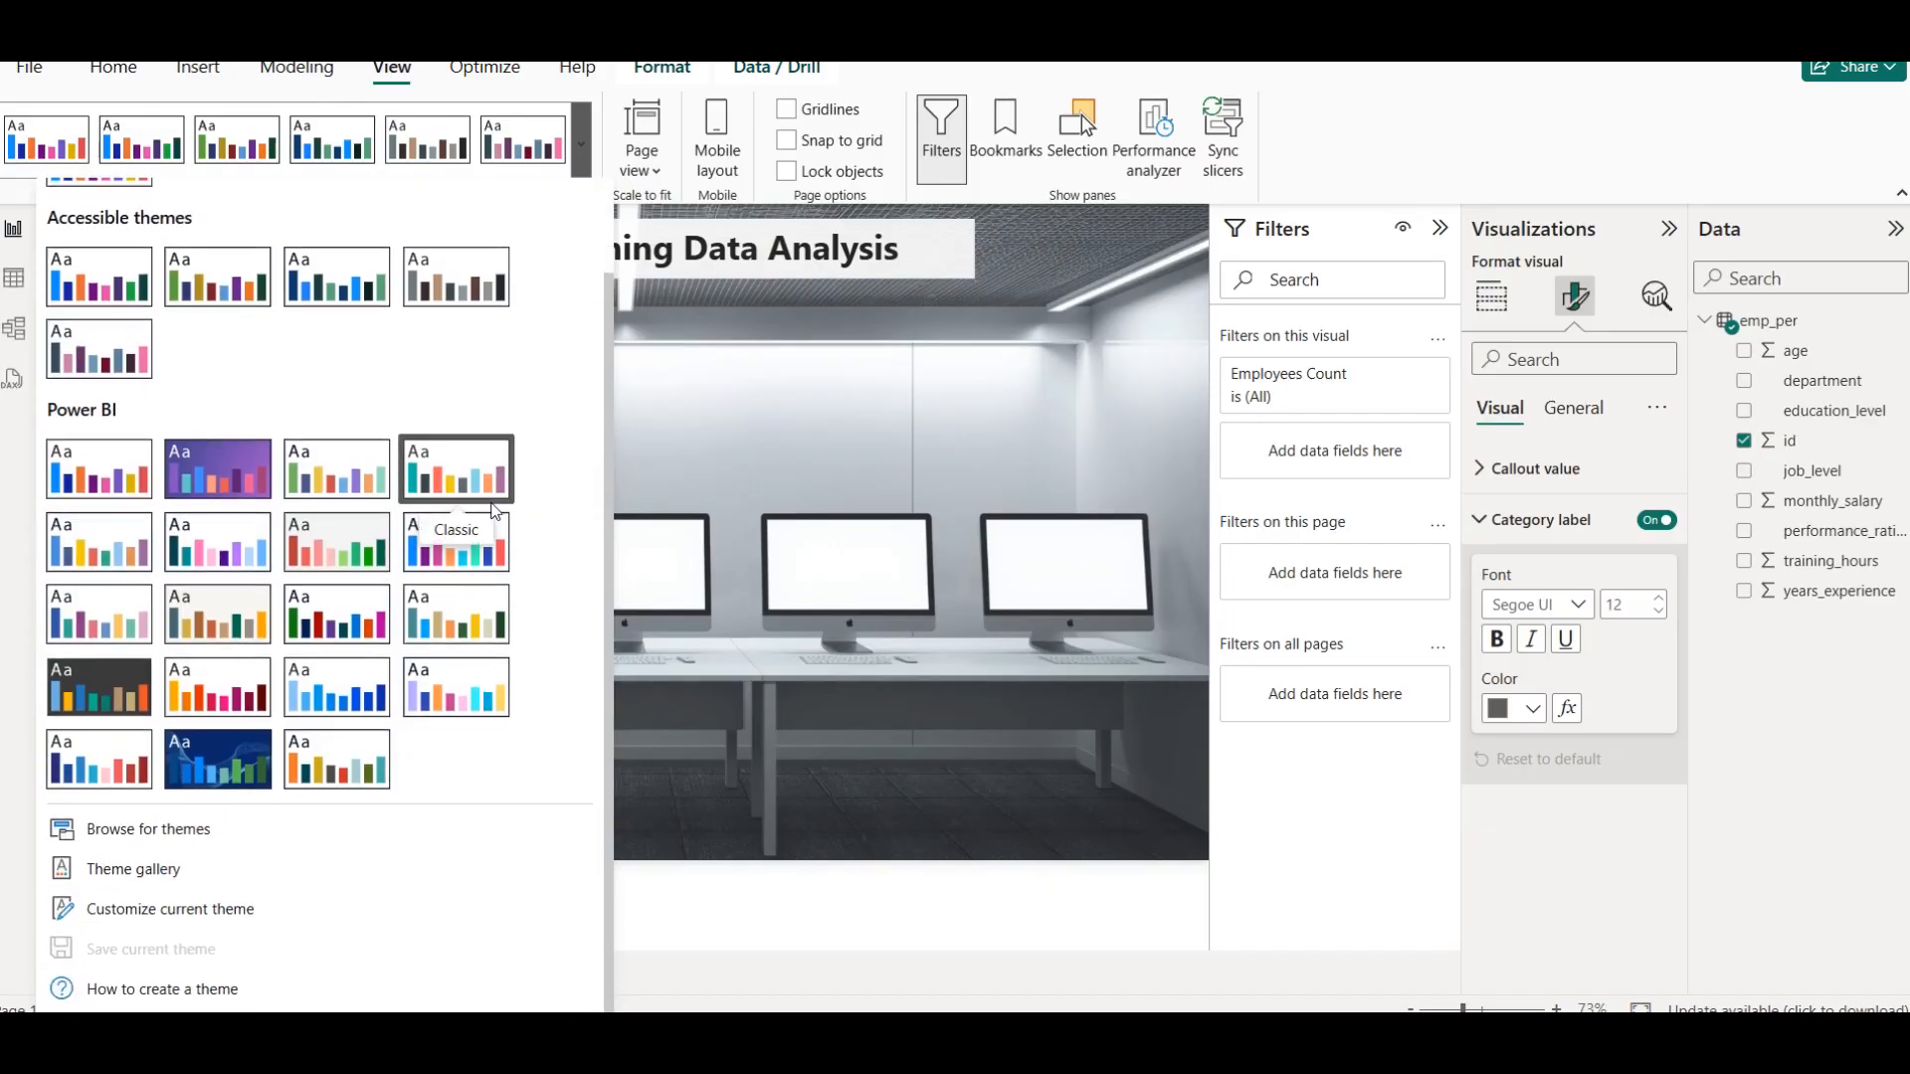
click(135, 376)
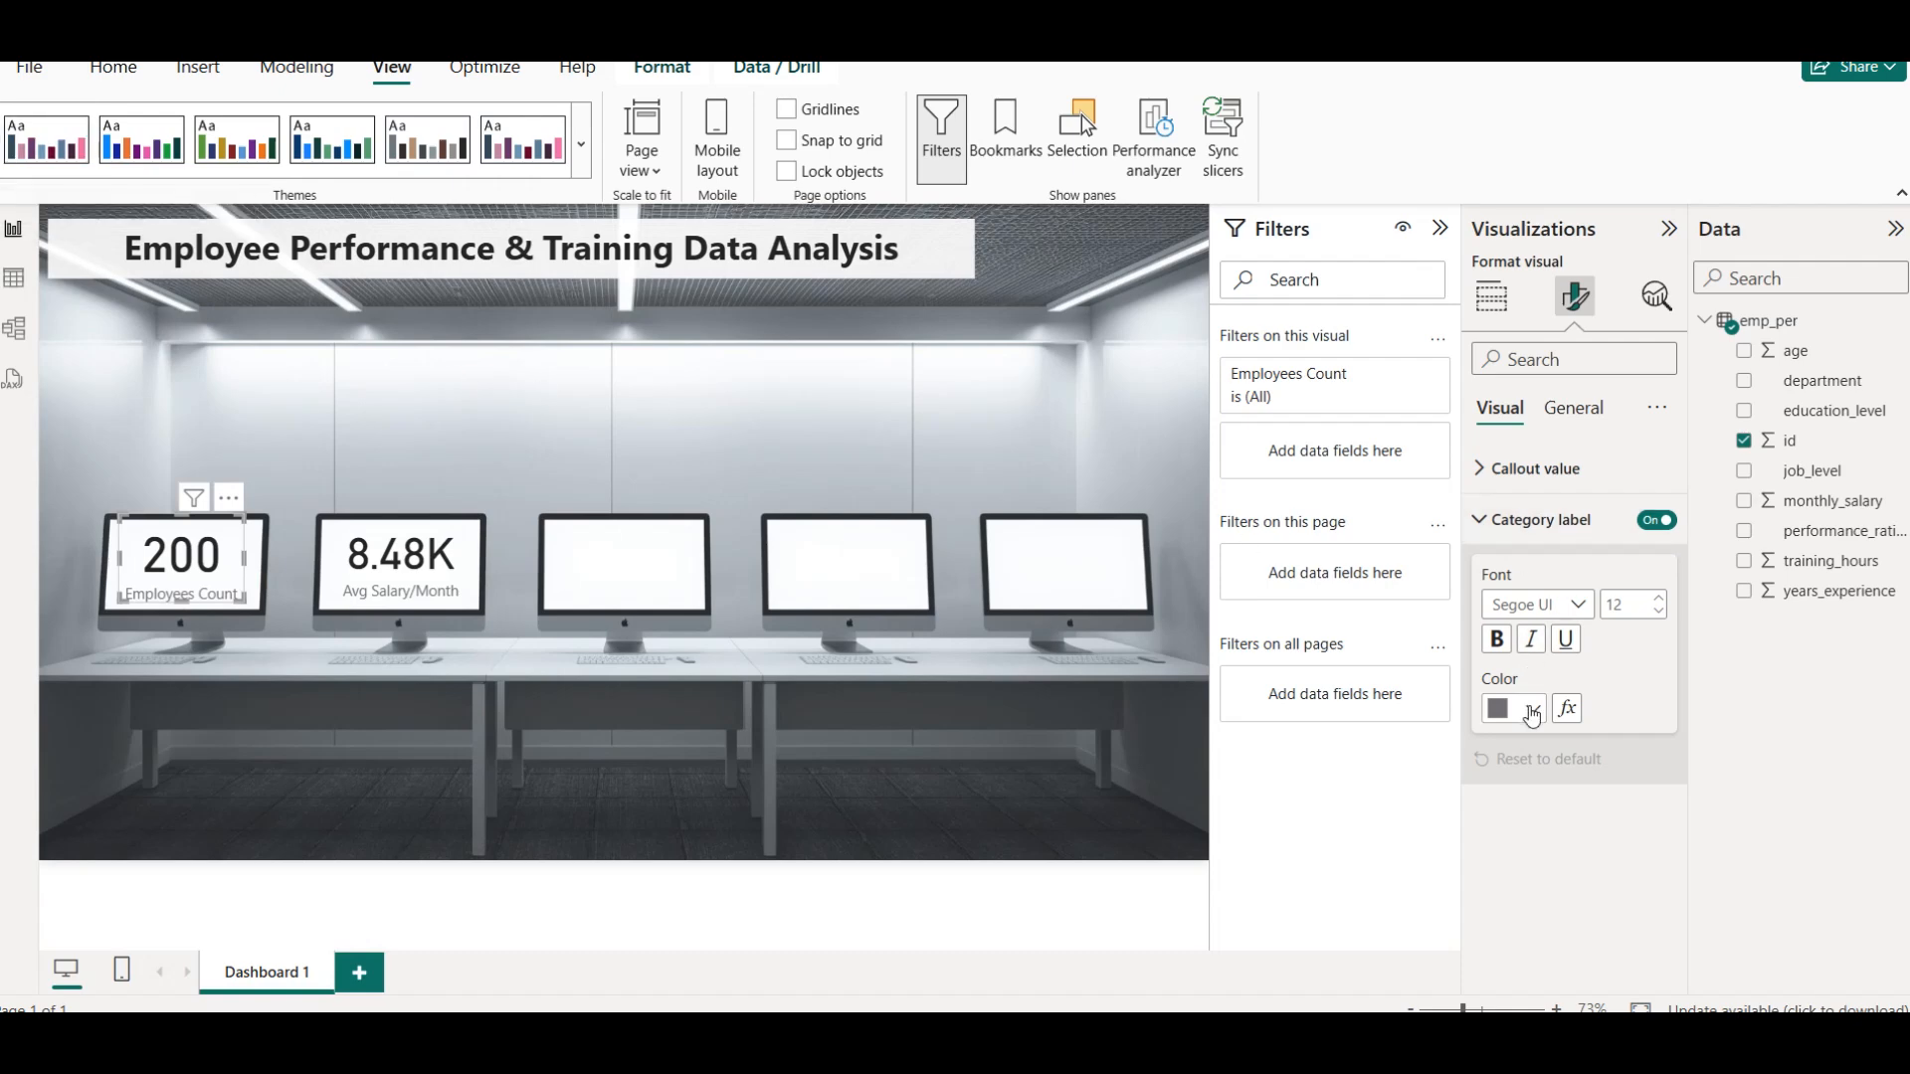
Try a dark slate blue and a very dark purple as the Employees Count card's category label color
click(1532, 710)
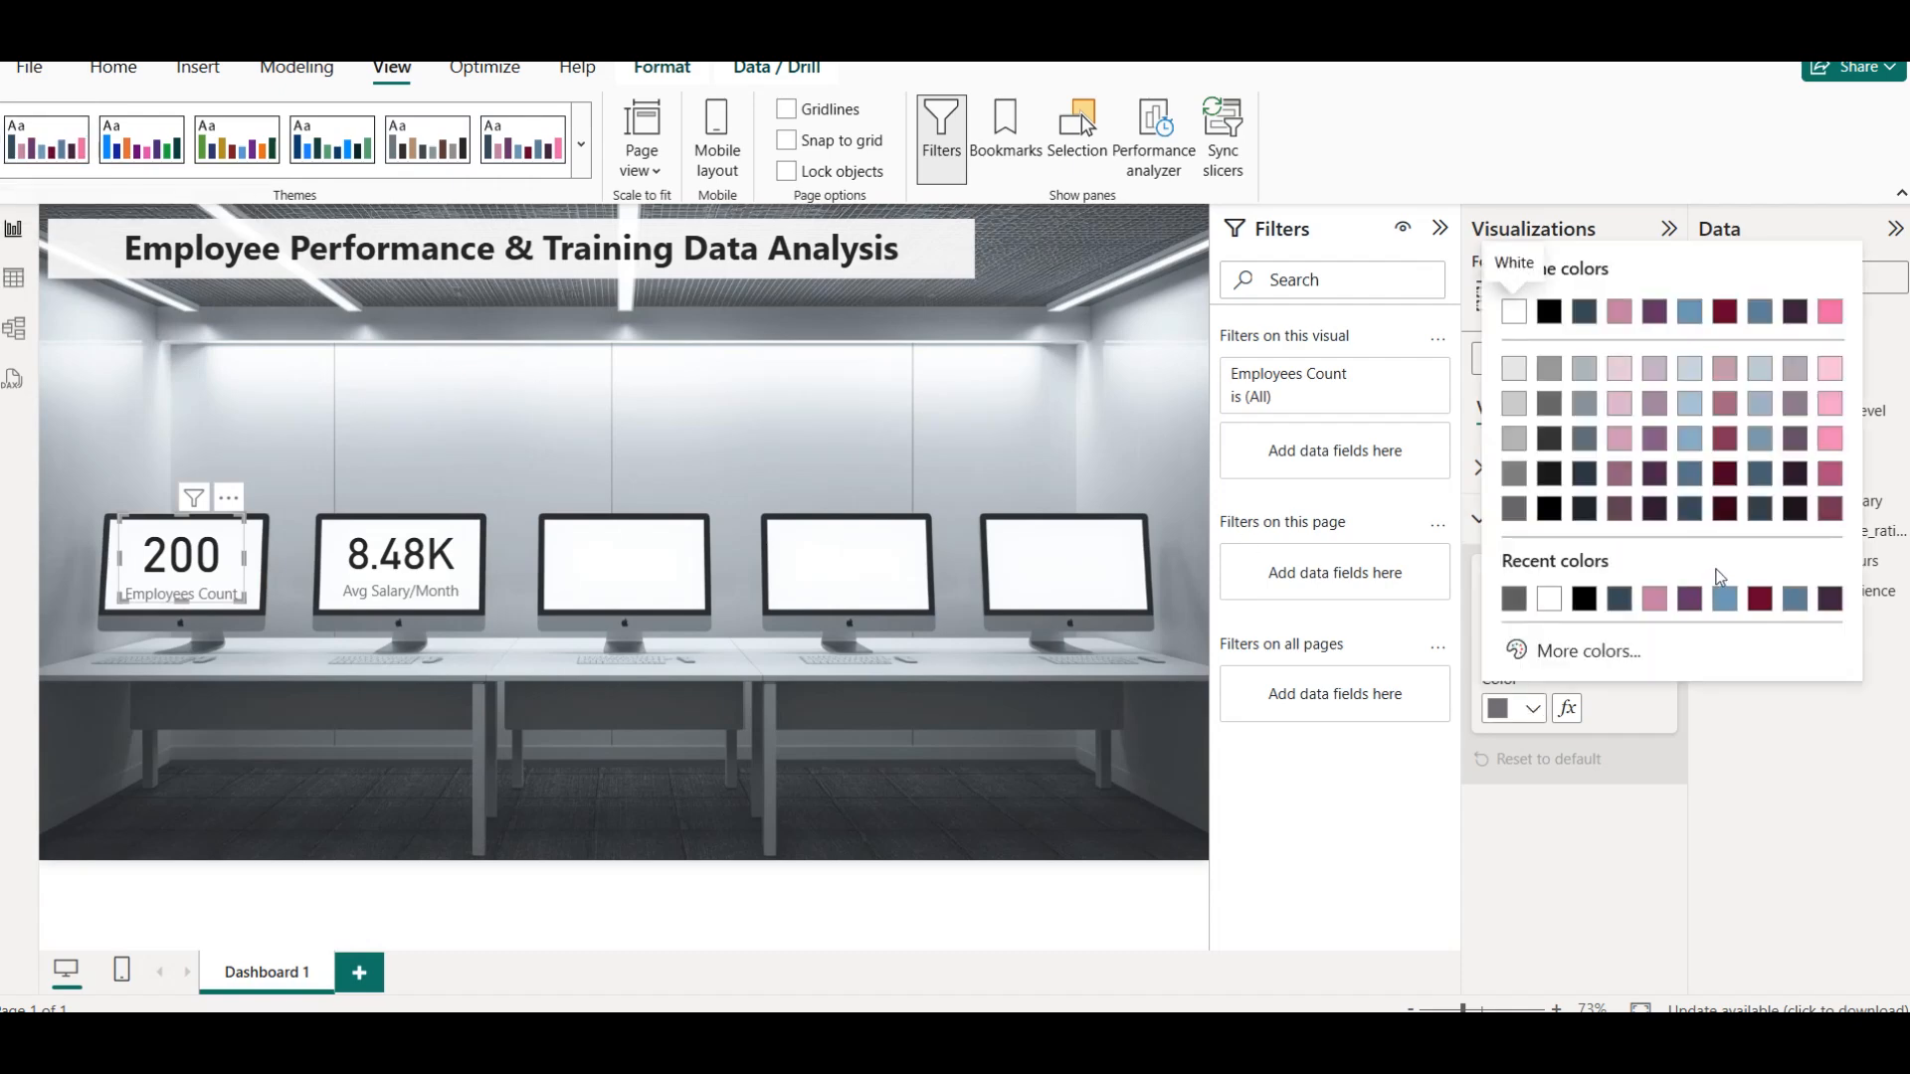
click(1757, 512)
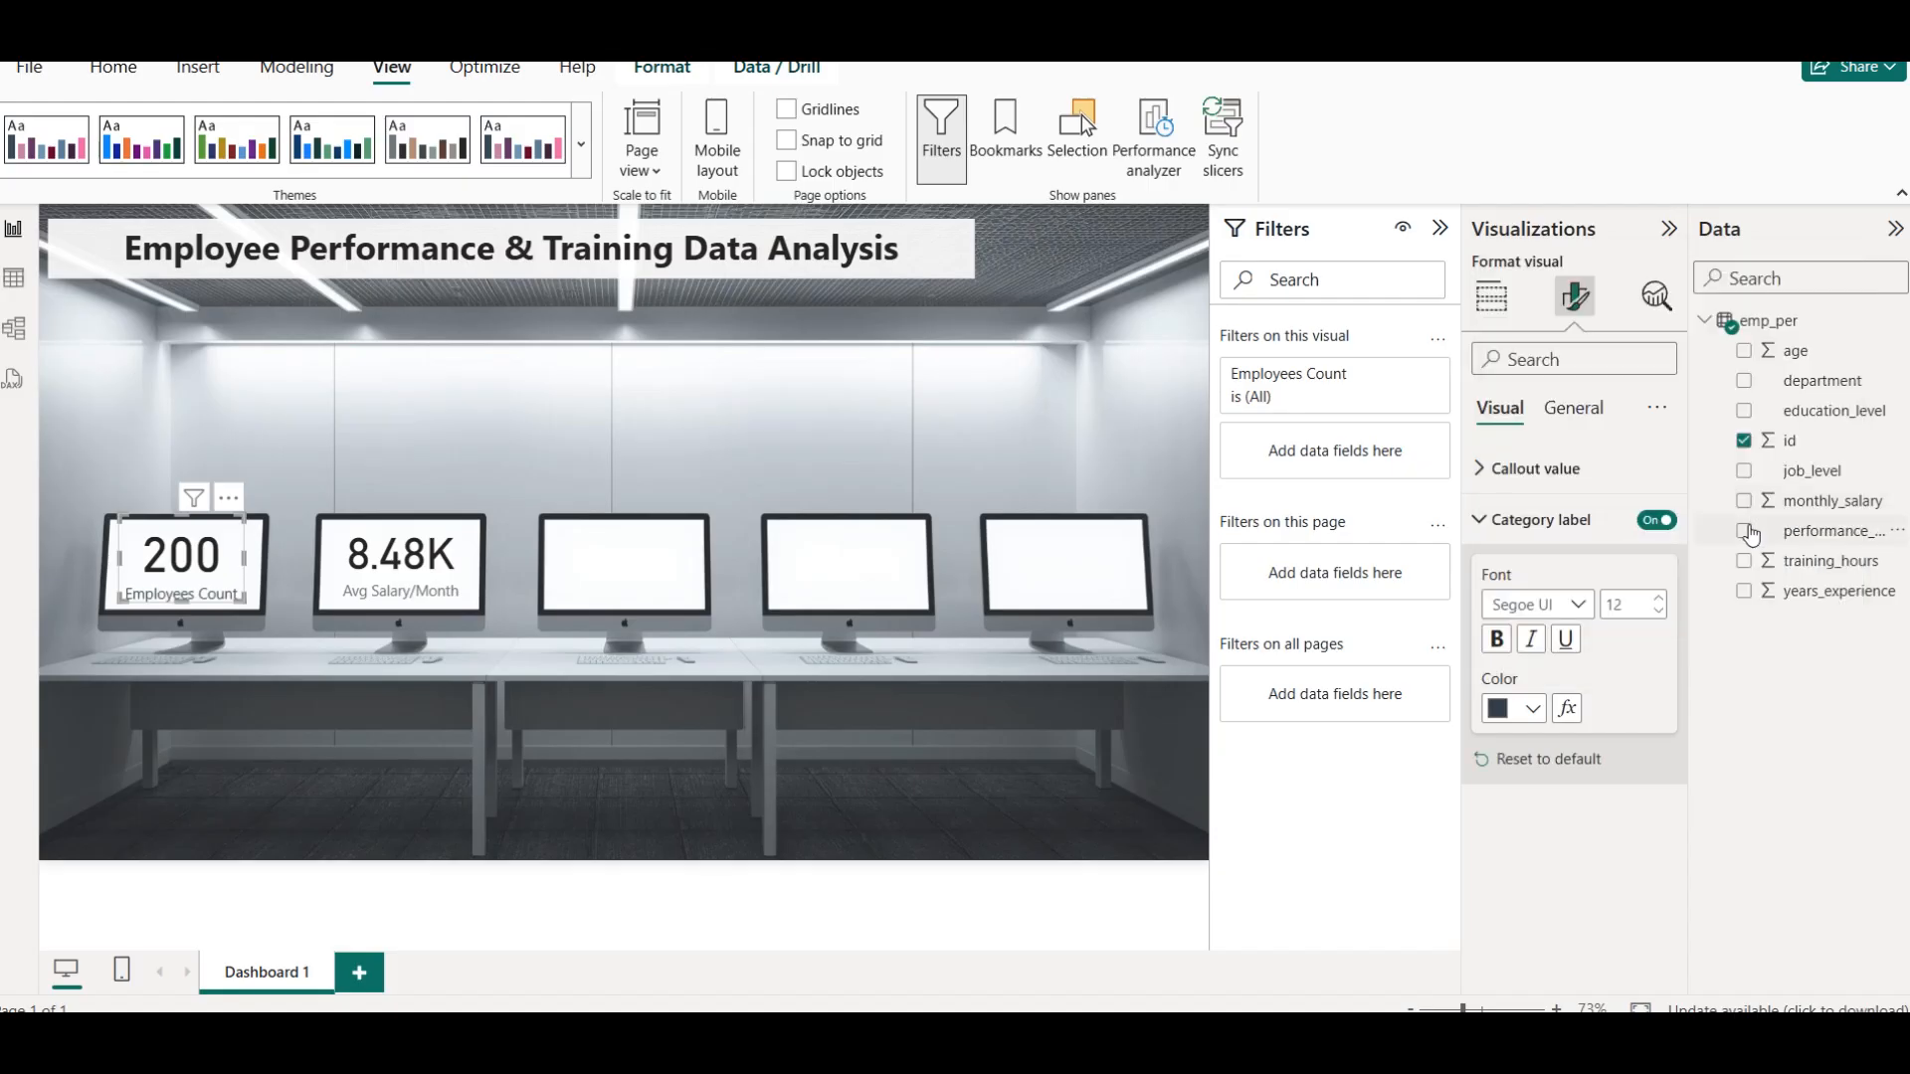
click(1532, 709)
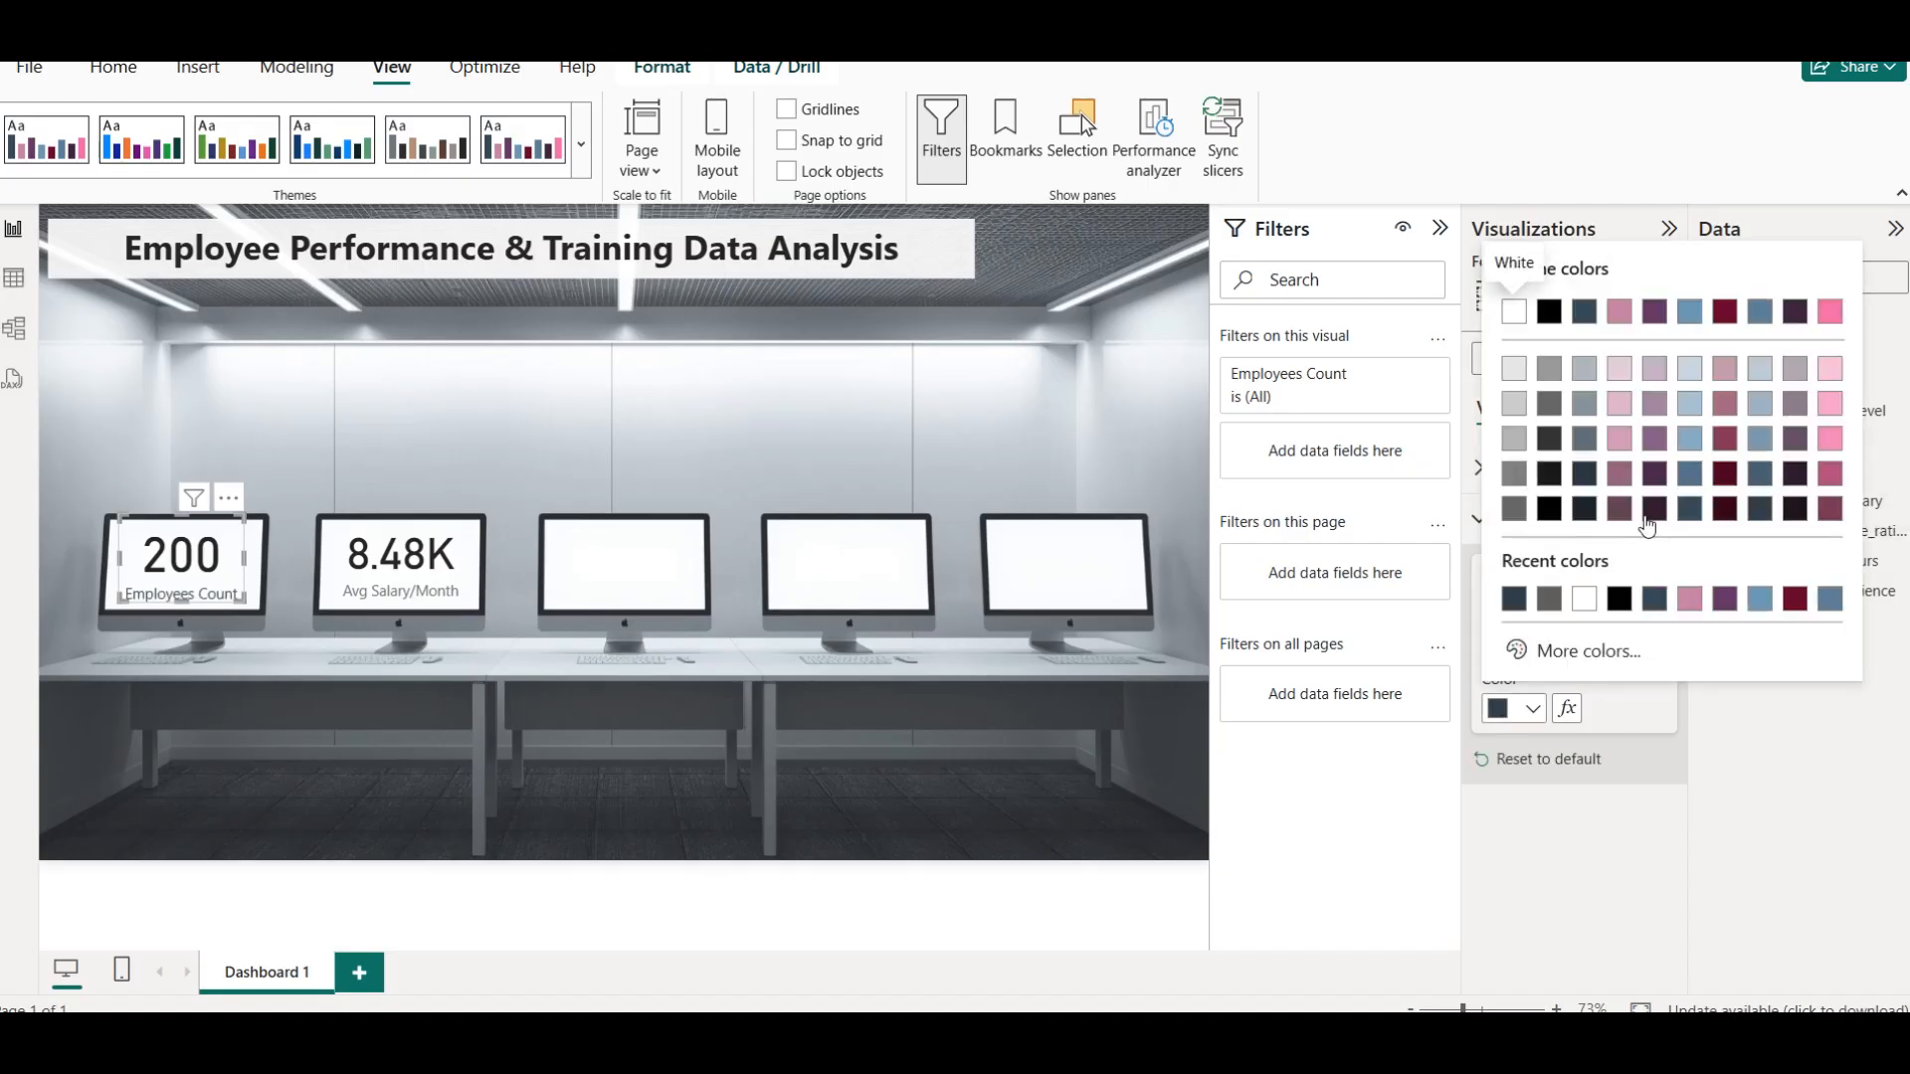
click(1651, 511)
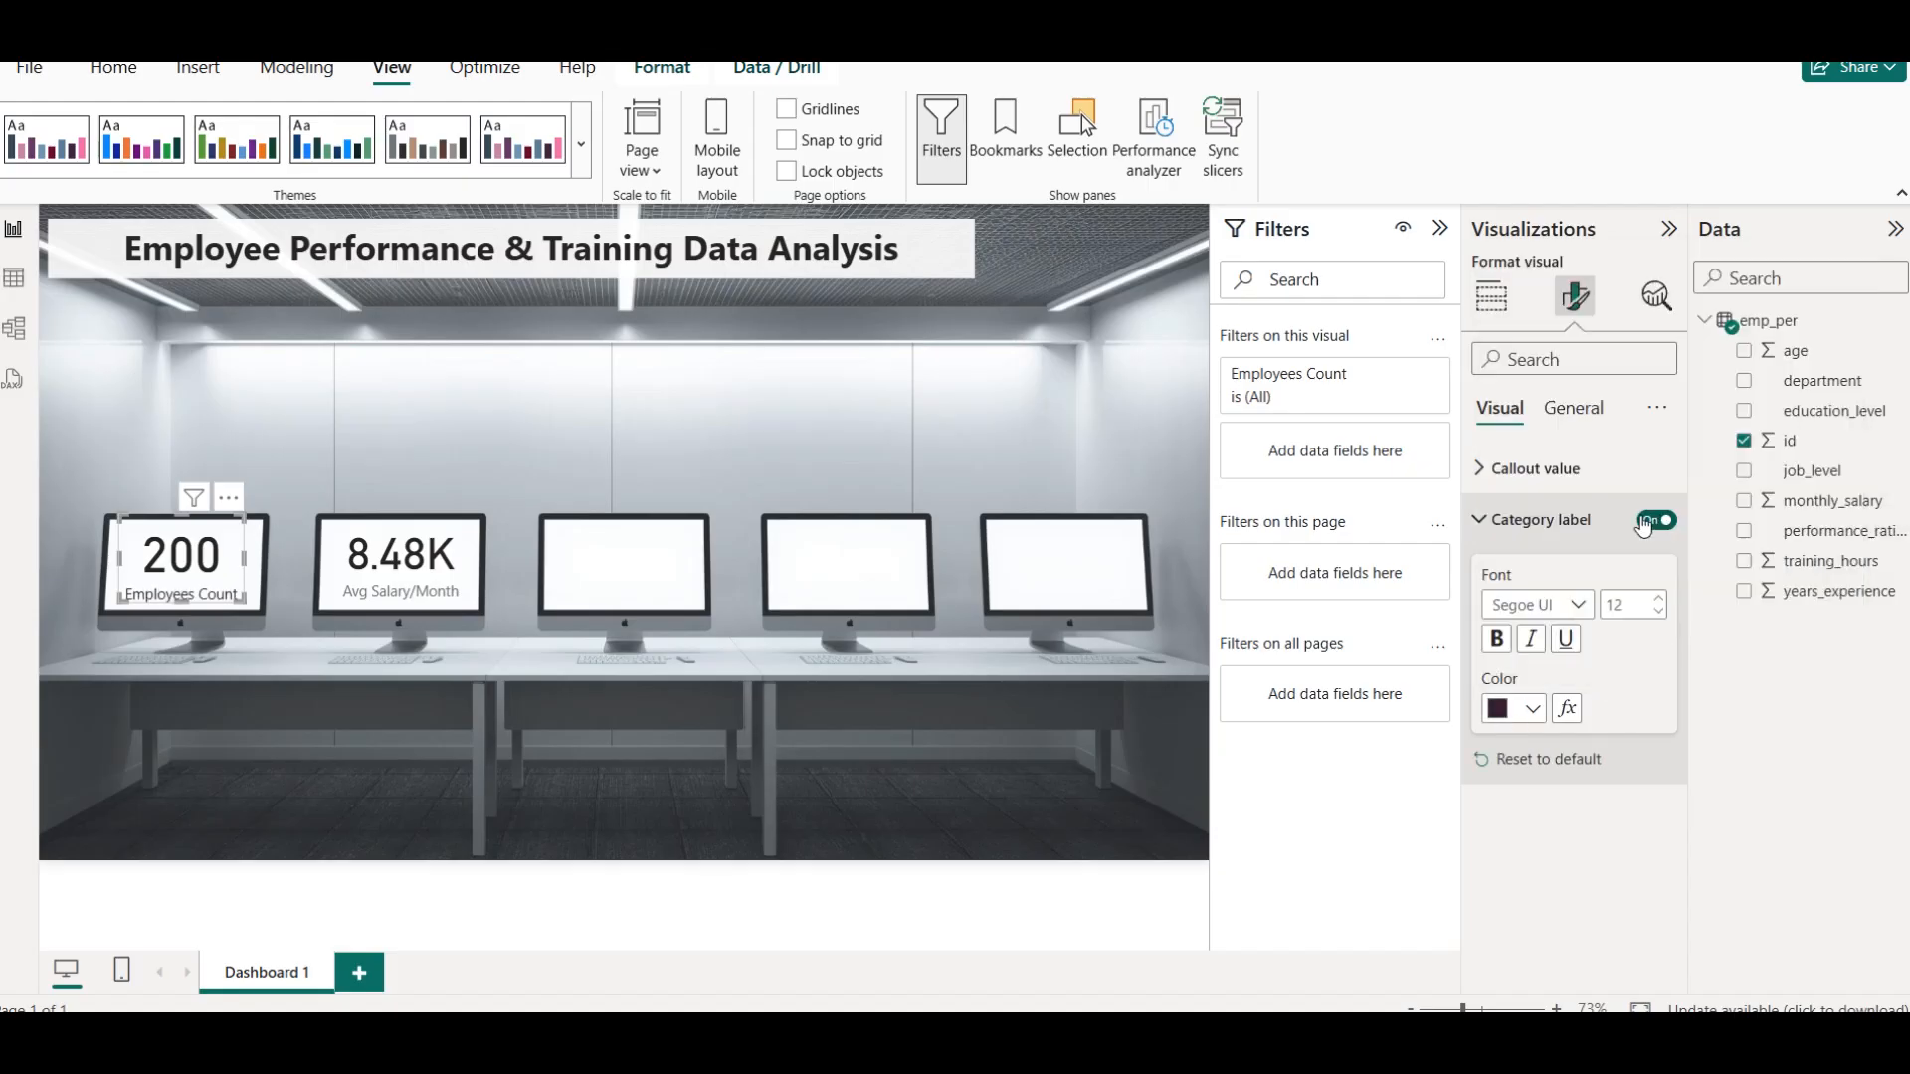
click(537, 360)
Make the Employees Count card's category label bold and color it the darkest maroon shade
click(227, 563)
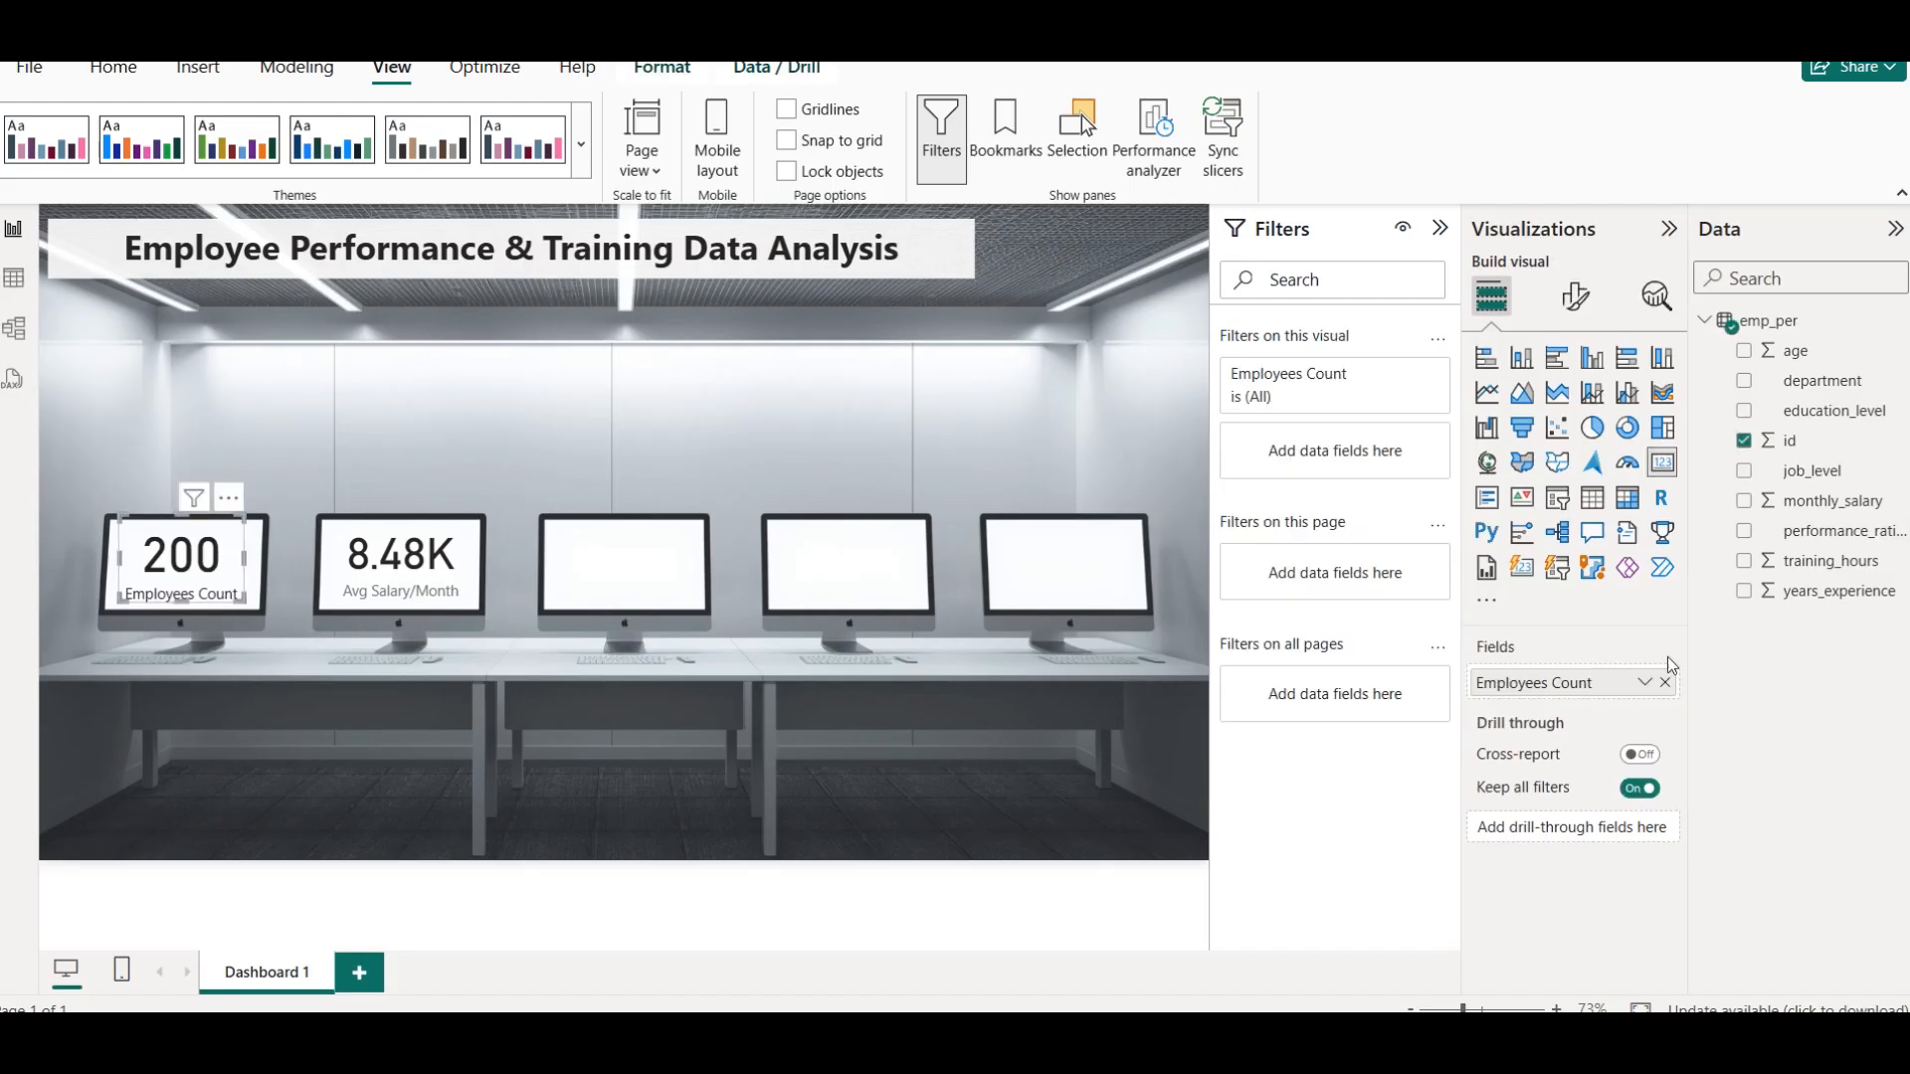
click(1576, 296)
click(1576, 520)
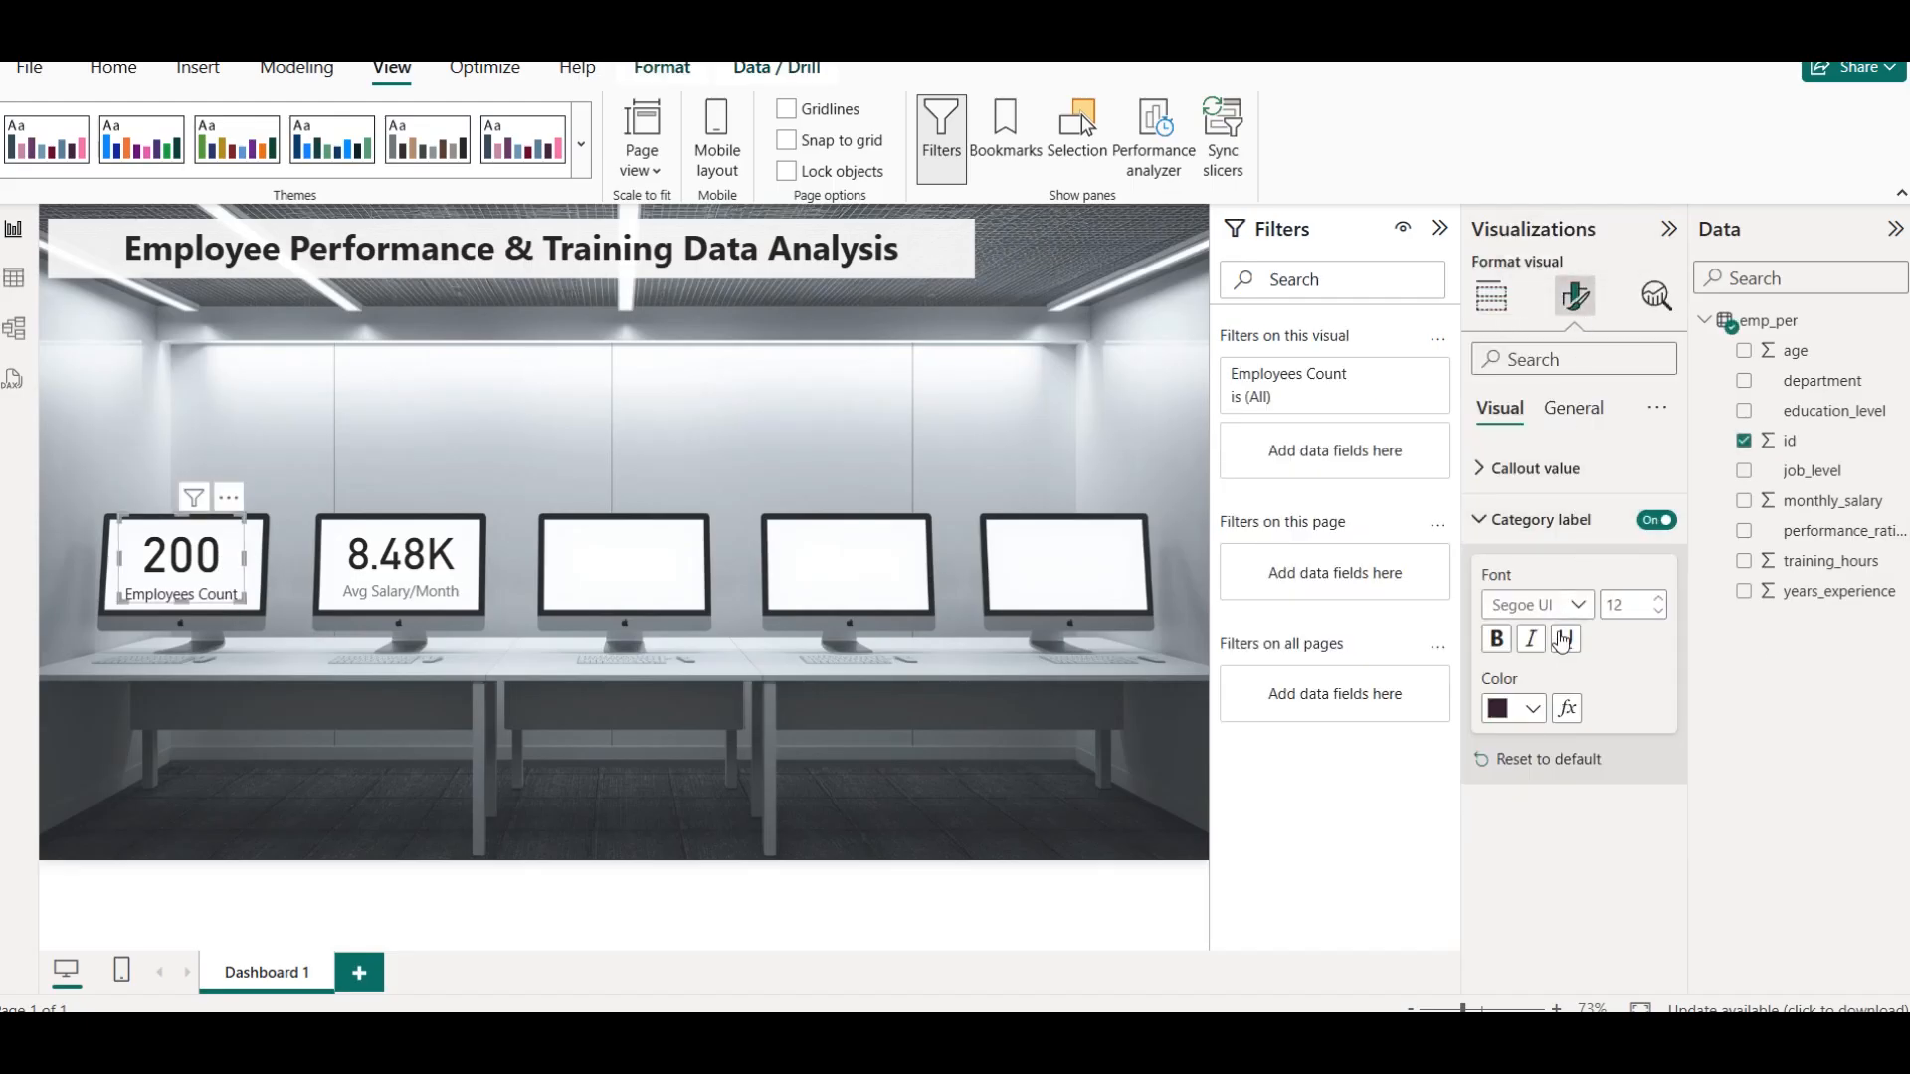
click(1500, 641)
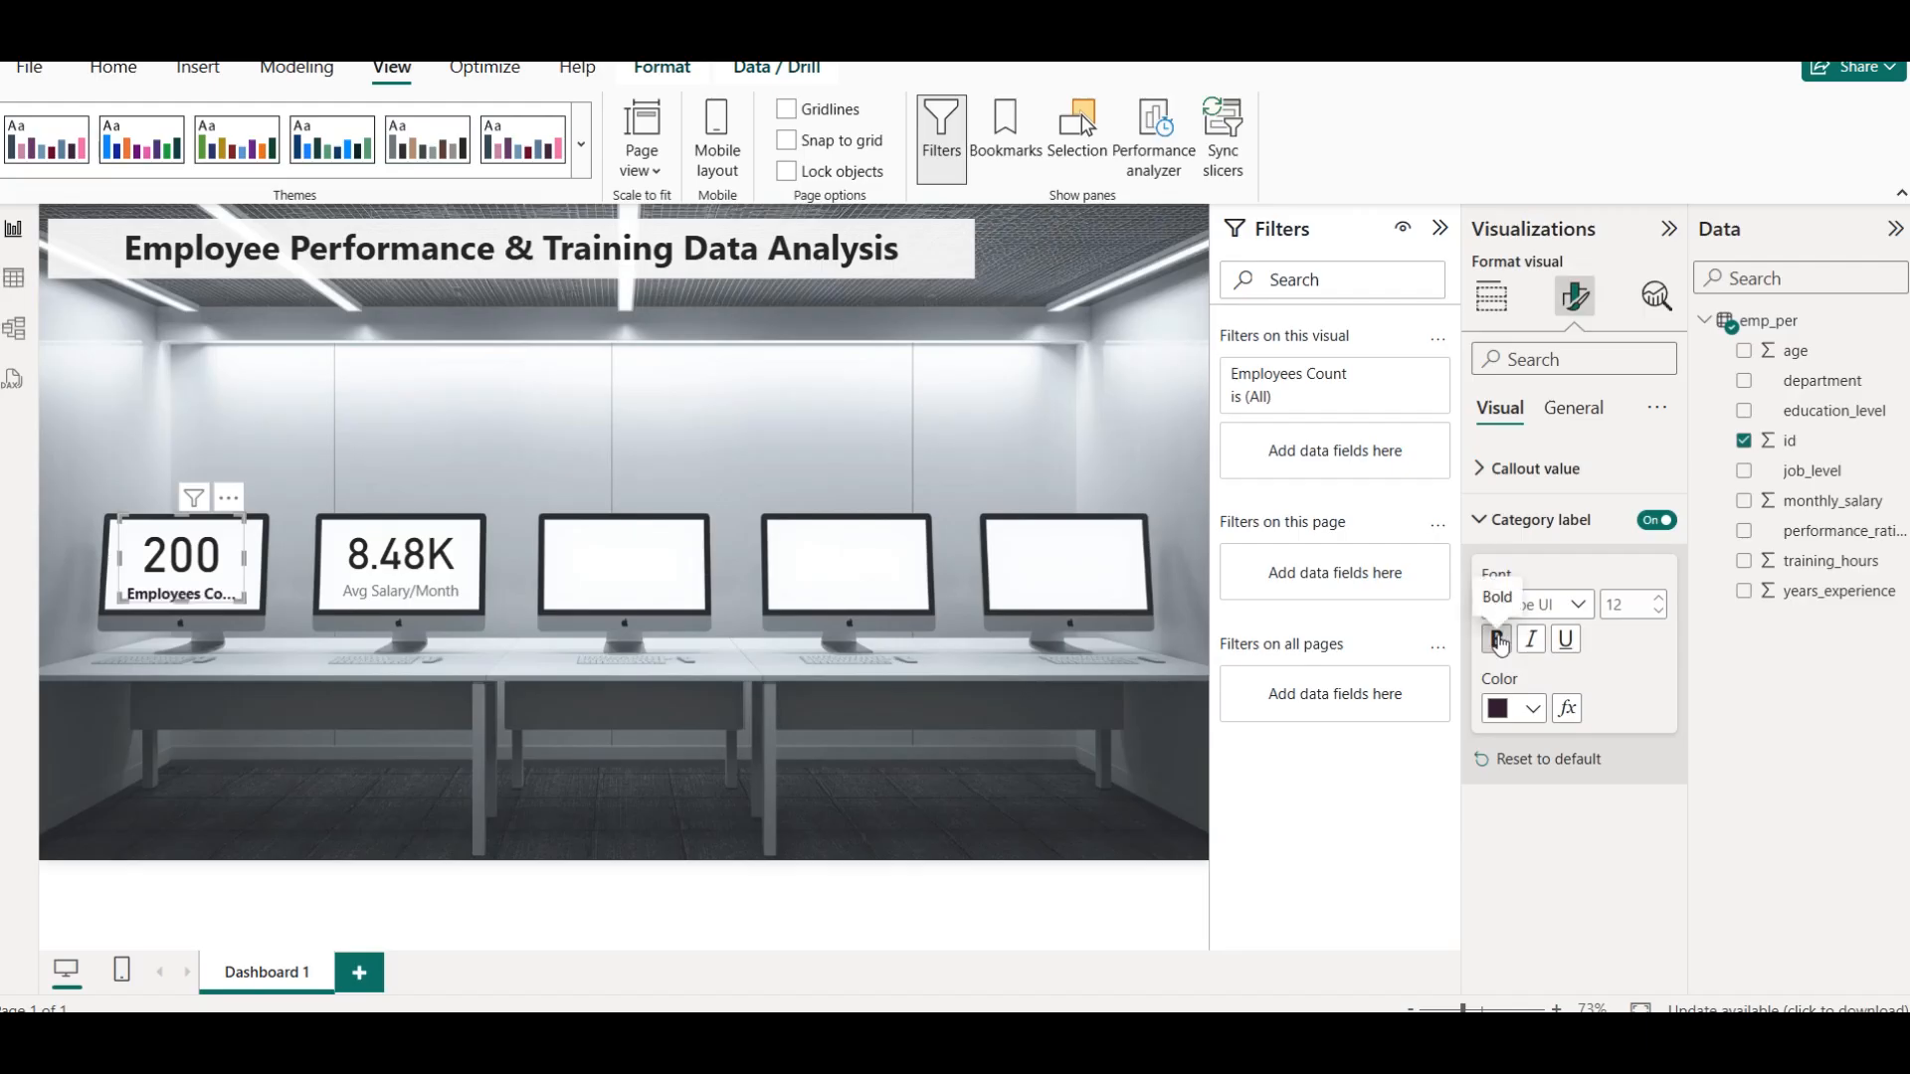
click(1532, 708)
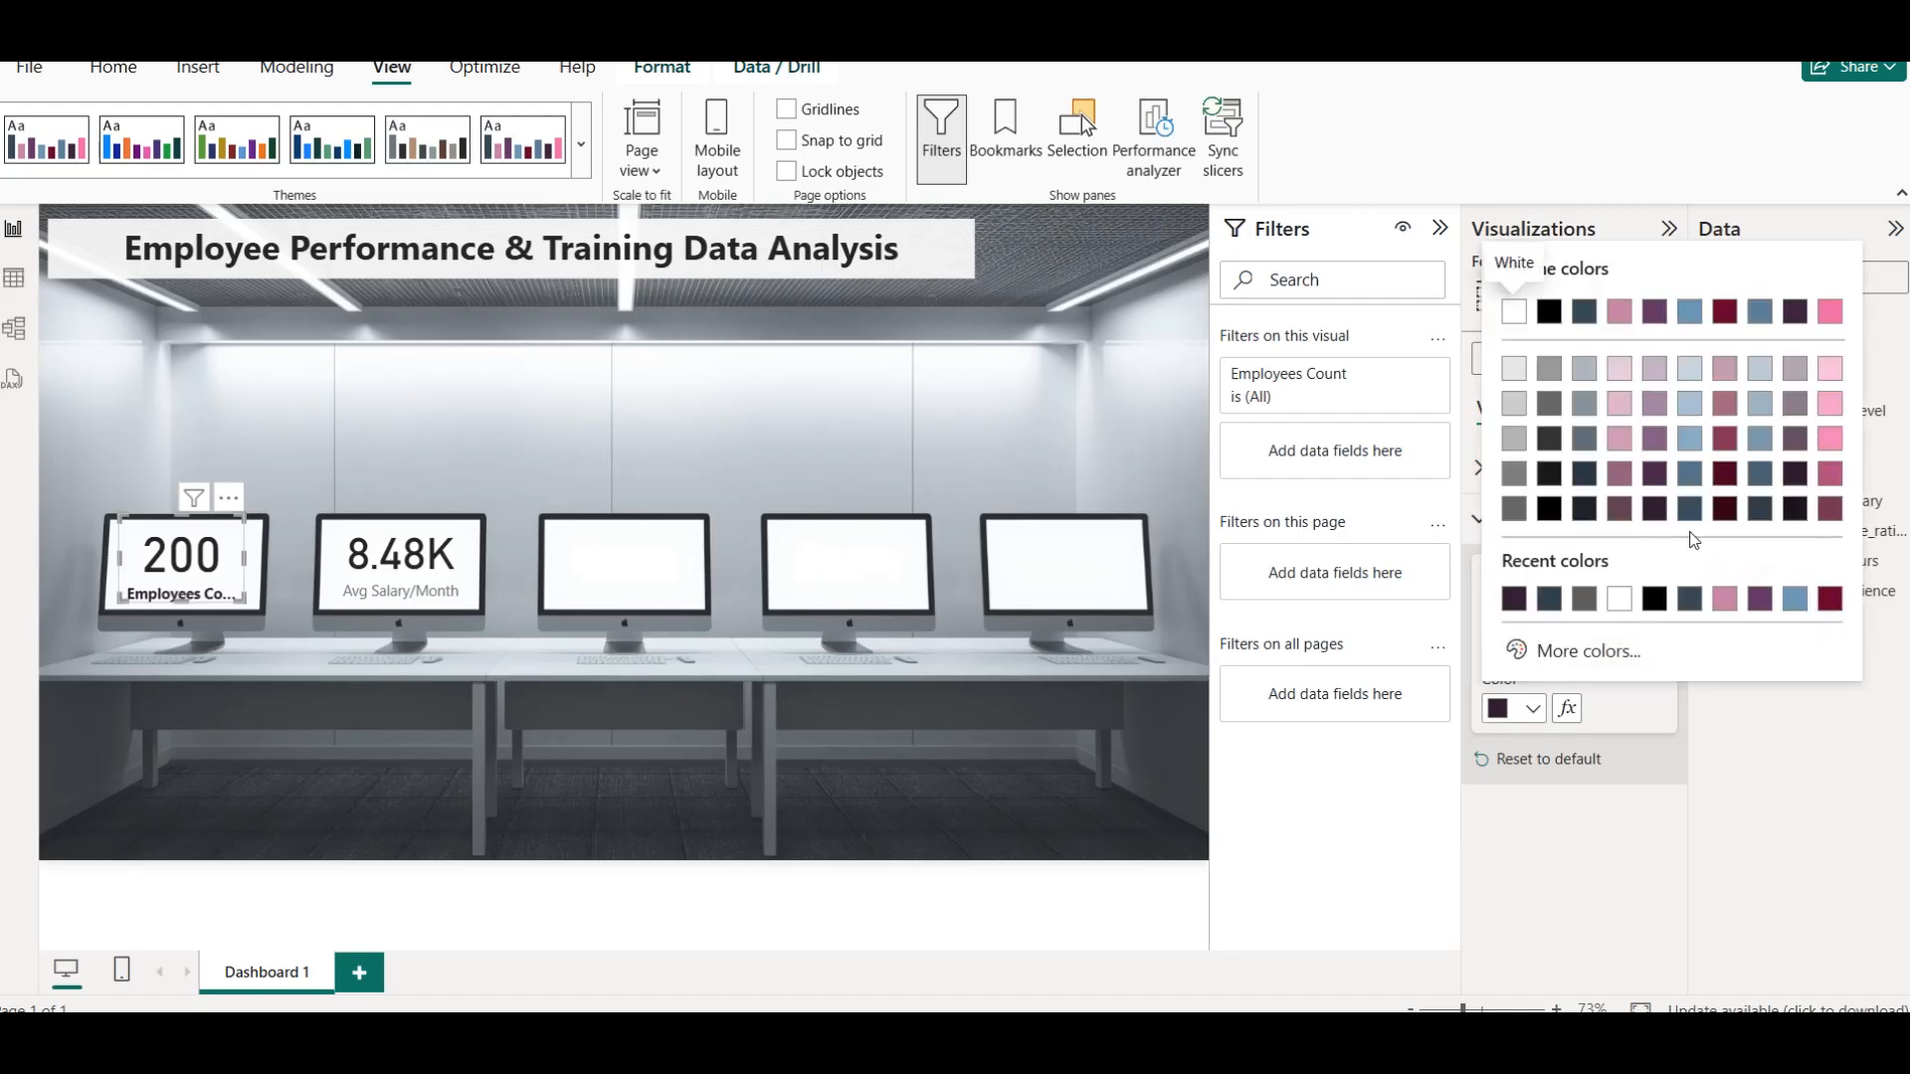
click(1726, 511)
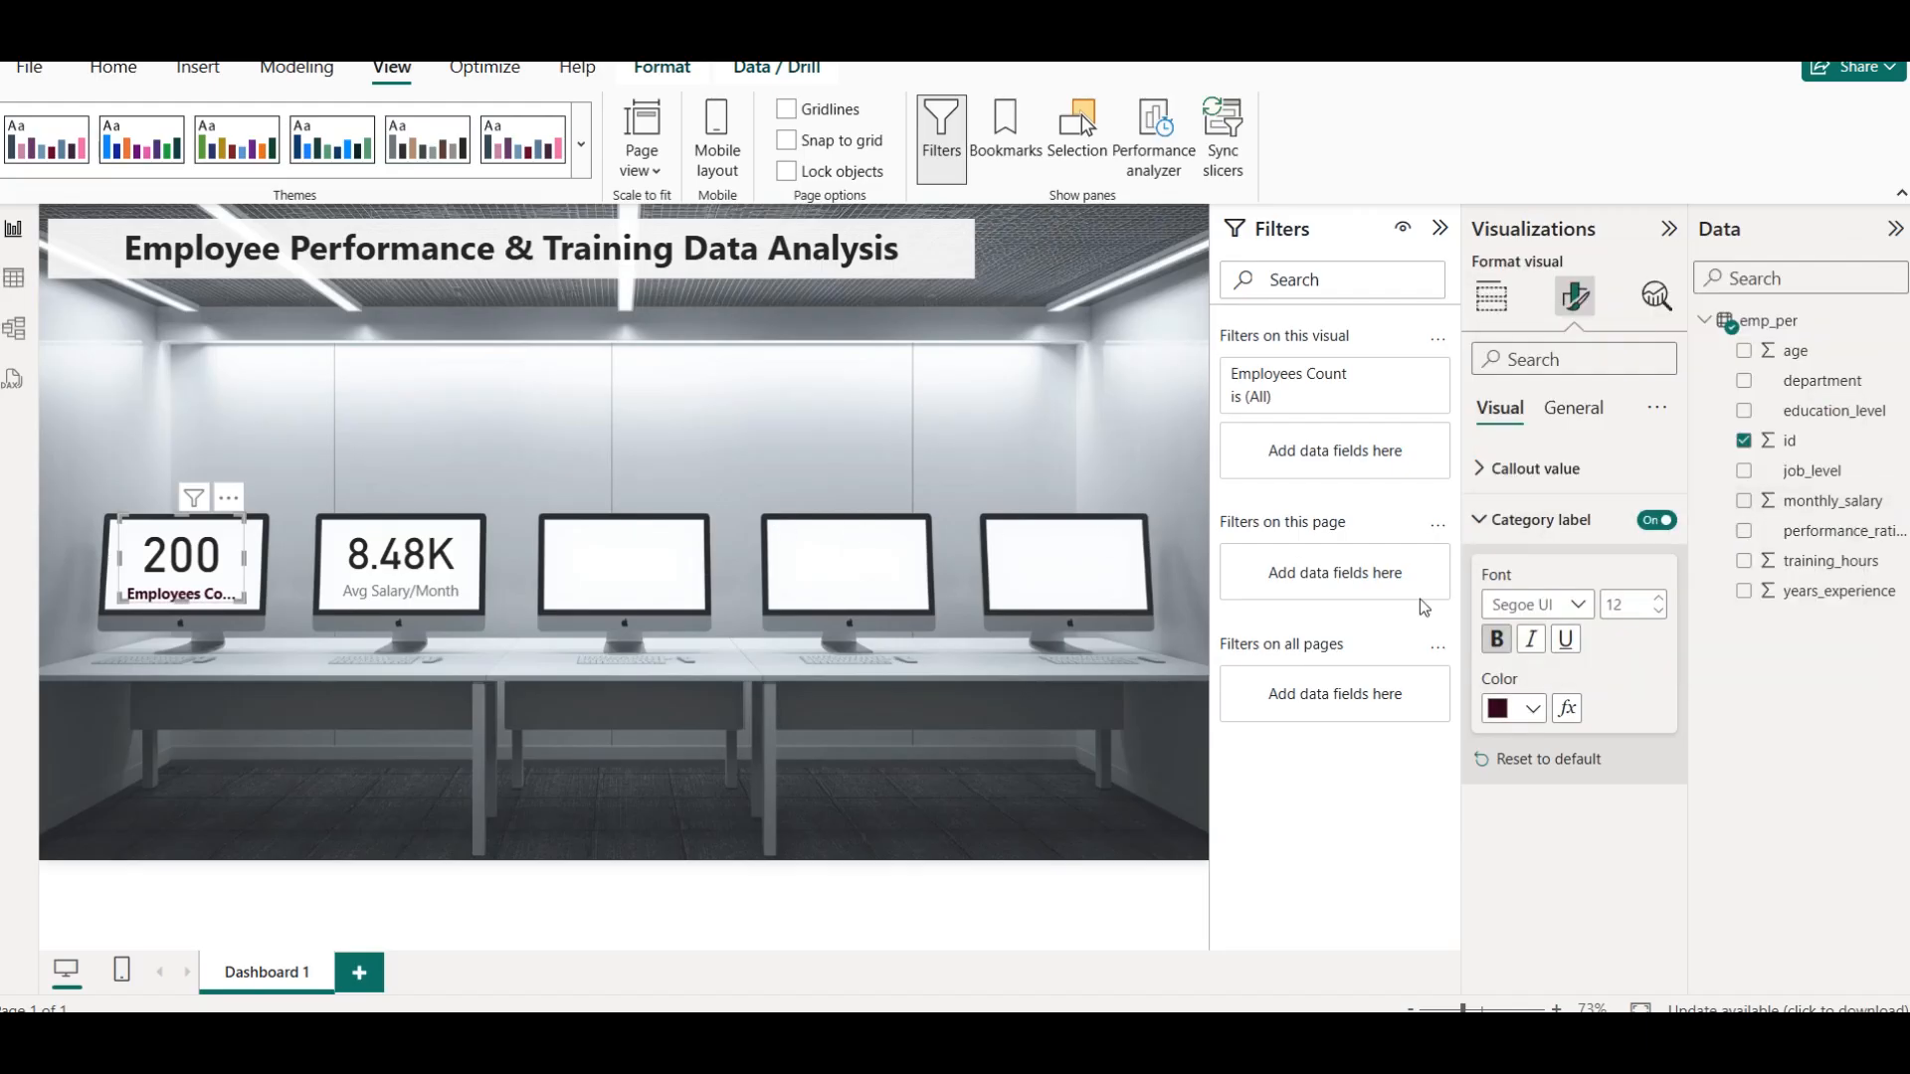
Remove the bold from the Employees Count card's category label and deselect the card
click(1499, 713)
click(1506, 719)
click(1495, 639)
click(403, 398)
Copy the Employees Count card's formatting onto the Avg Salary/Month card with the format painter
click(215, 563)
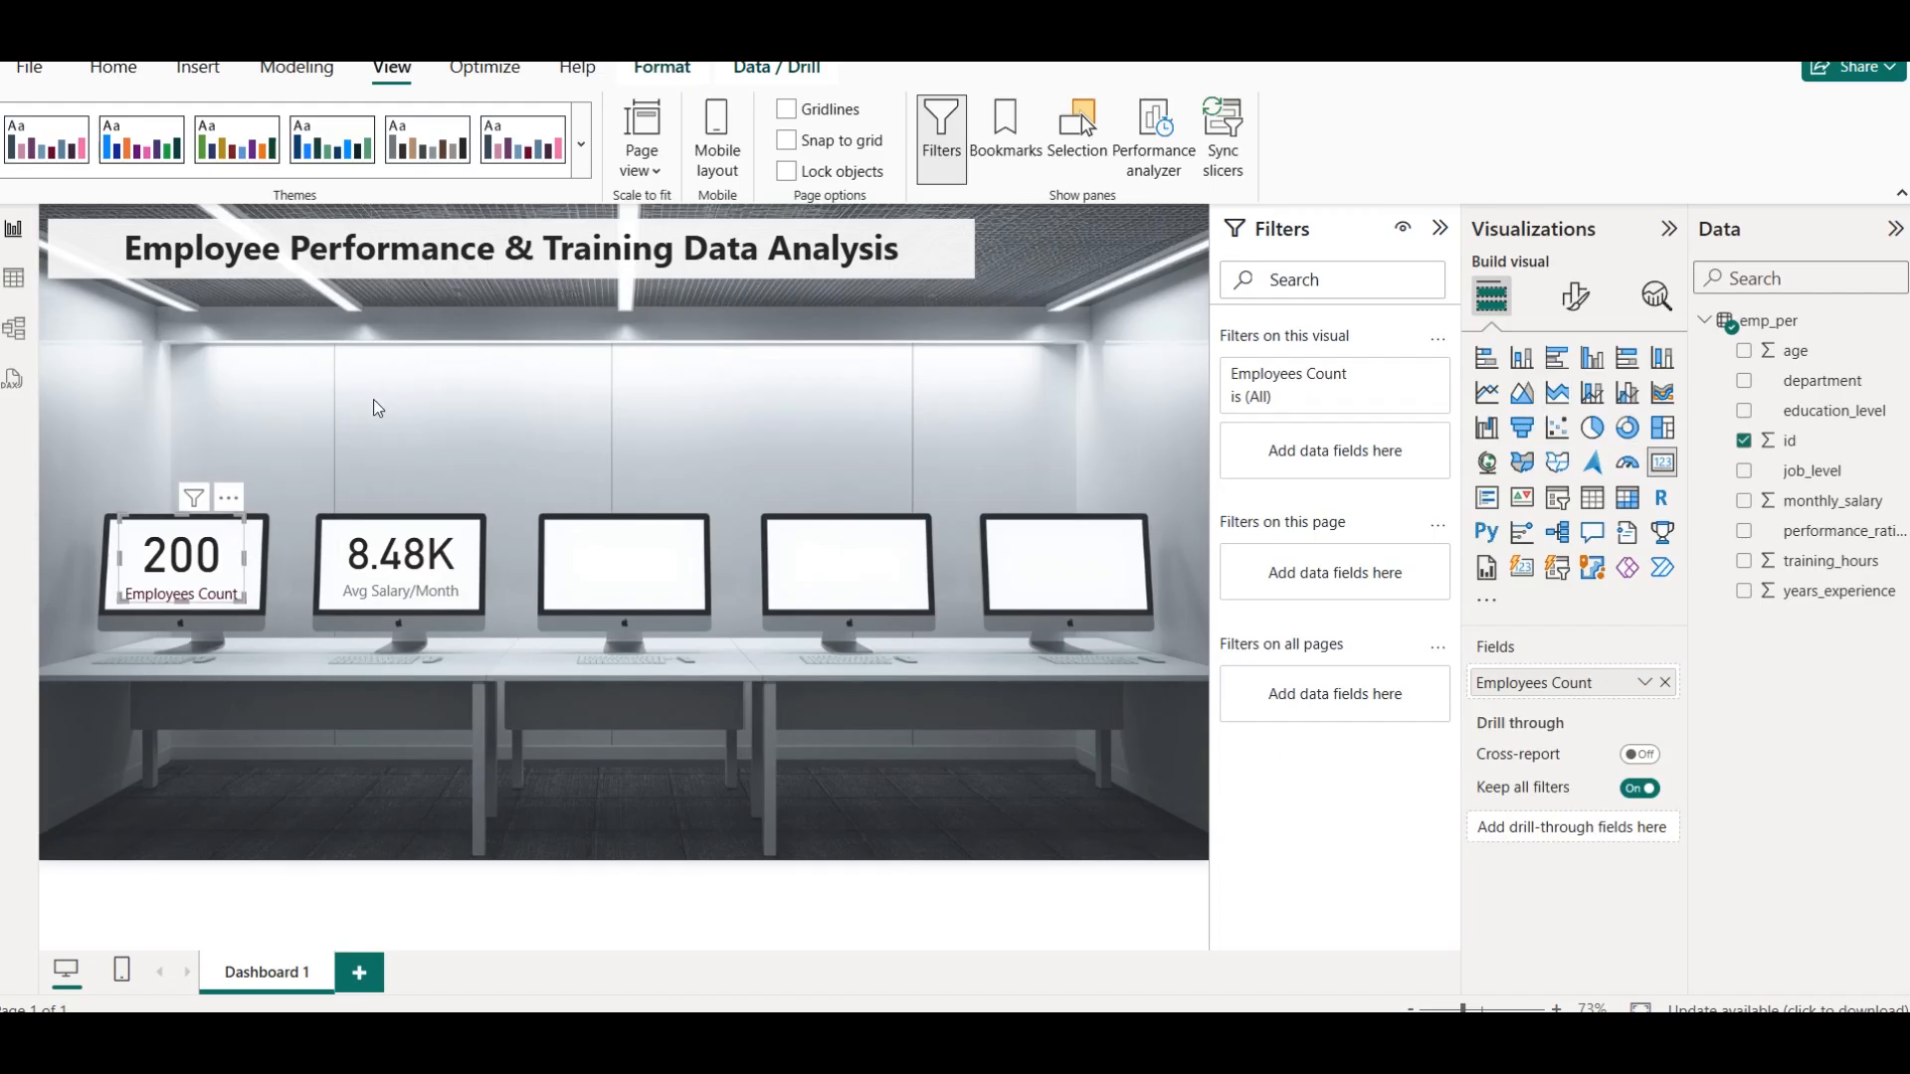
click(129, 74)
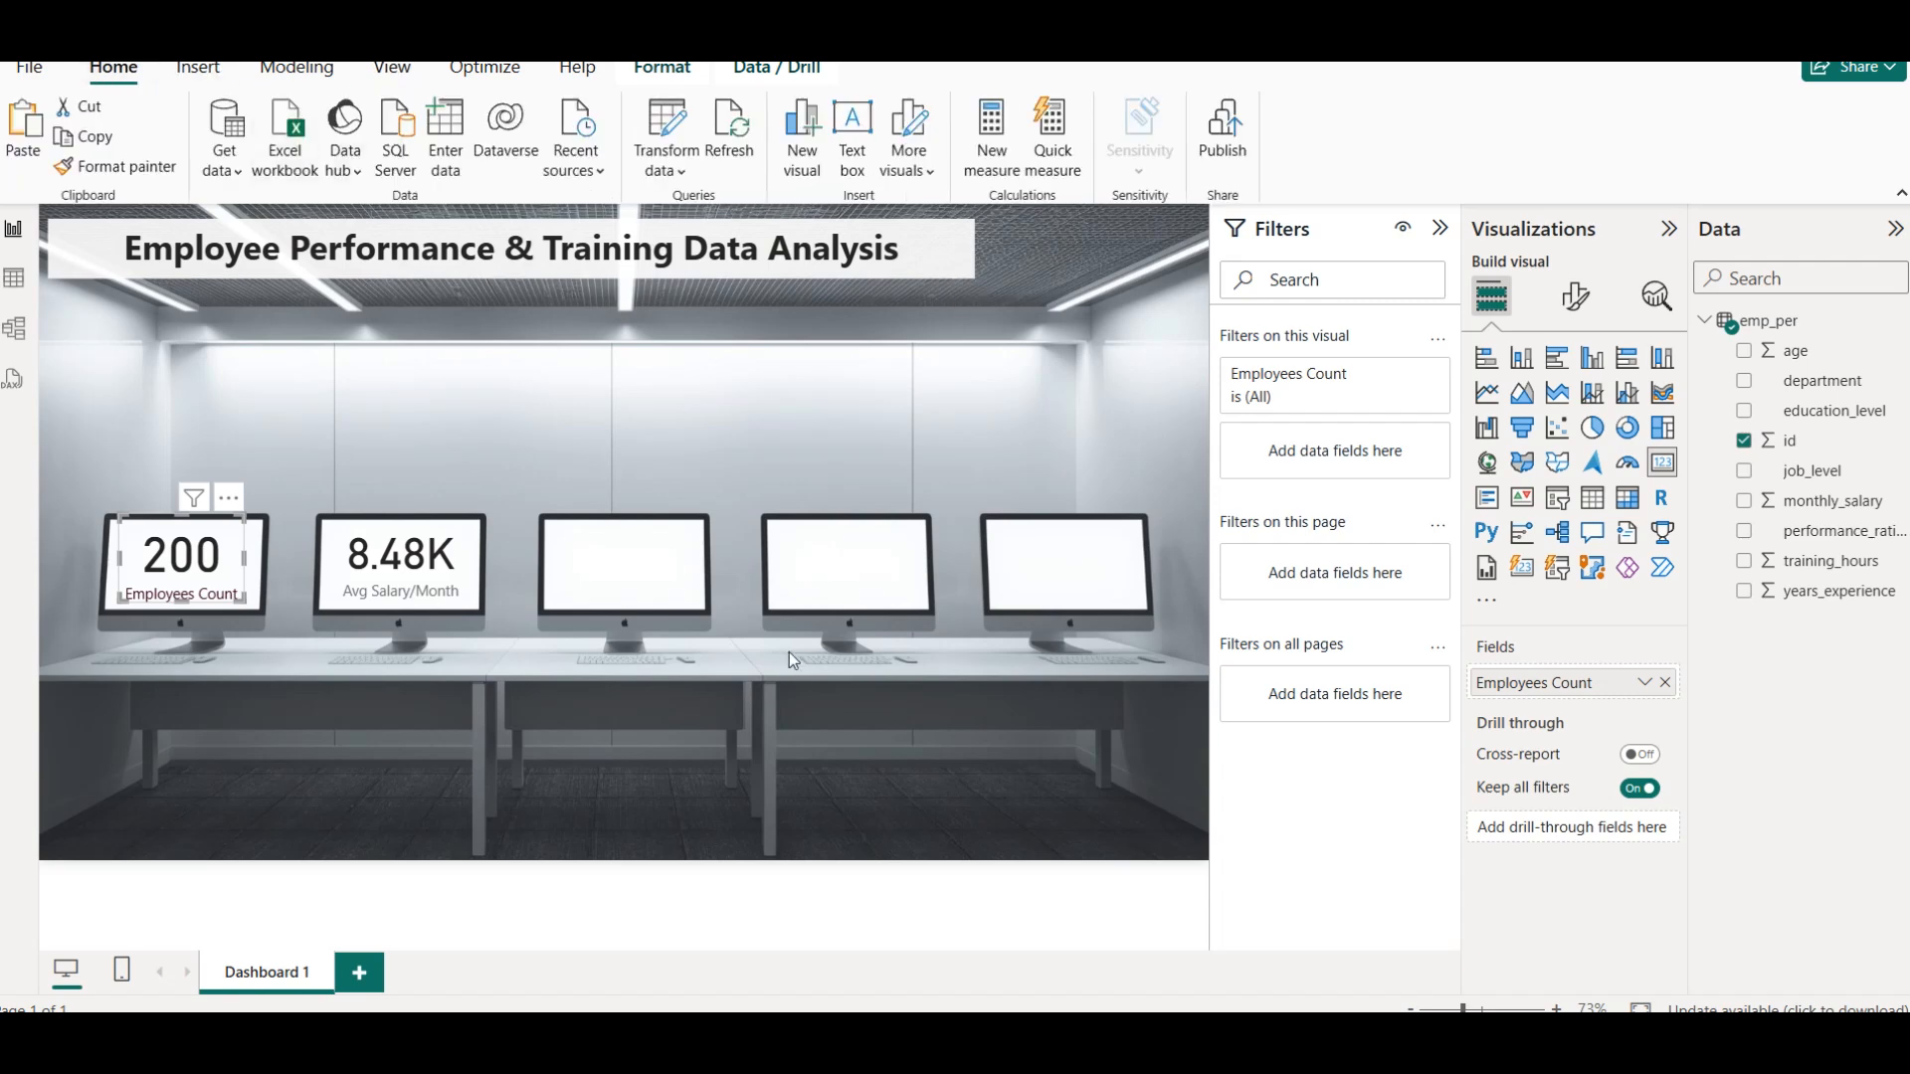
click(118, 169)
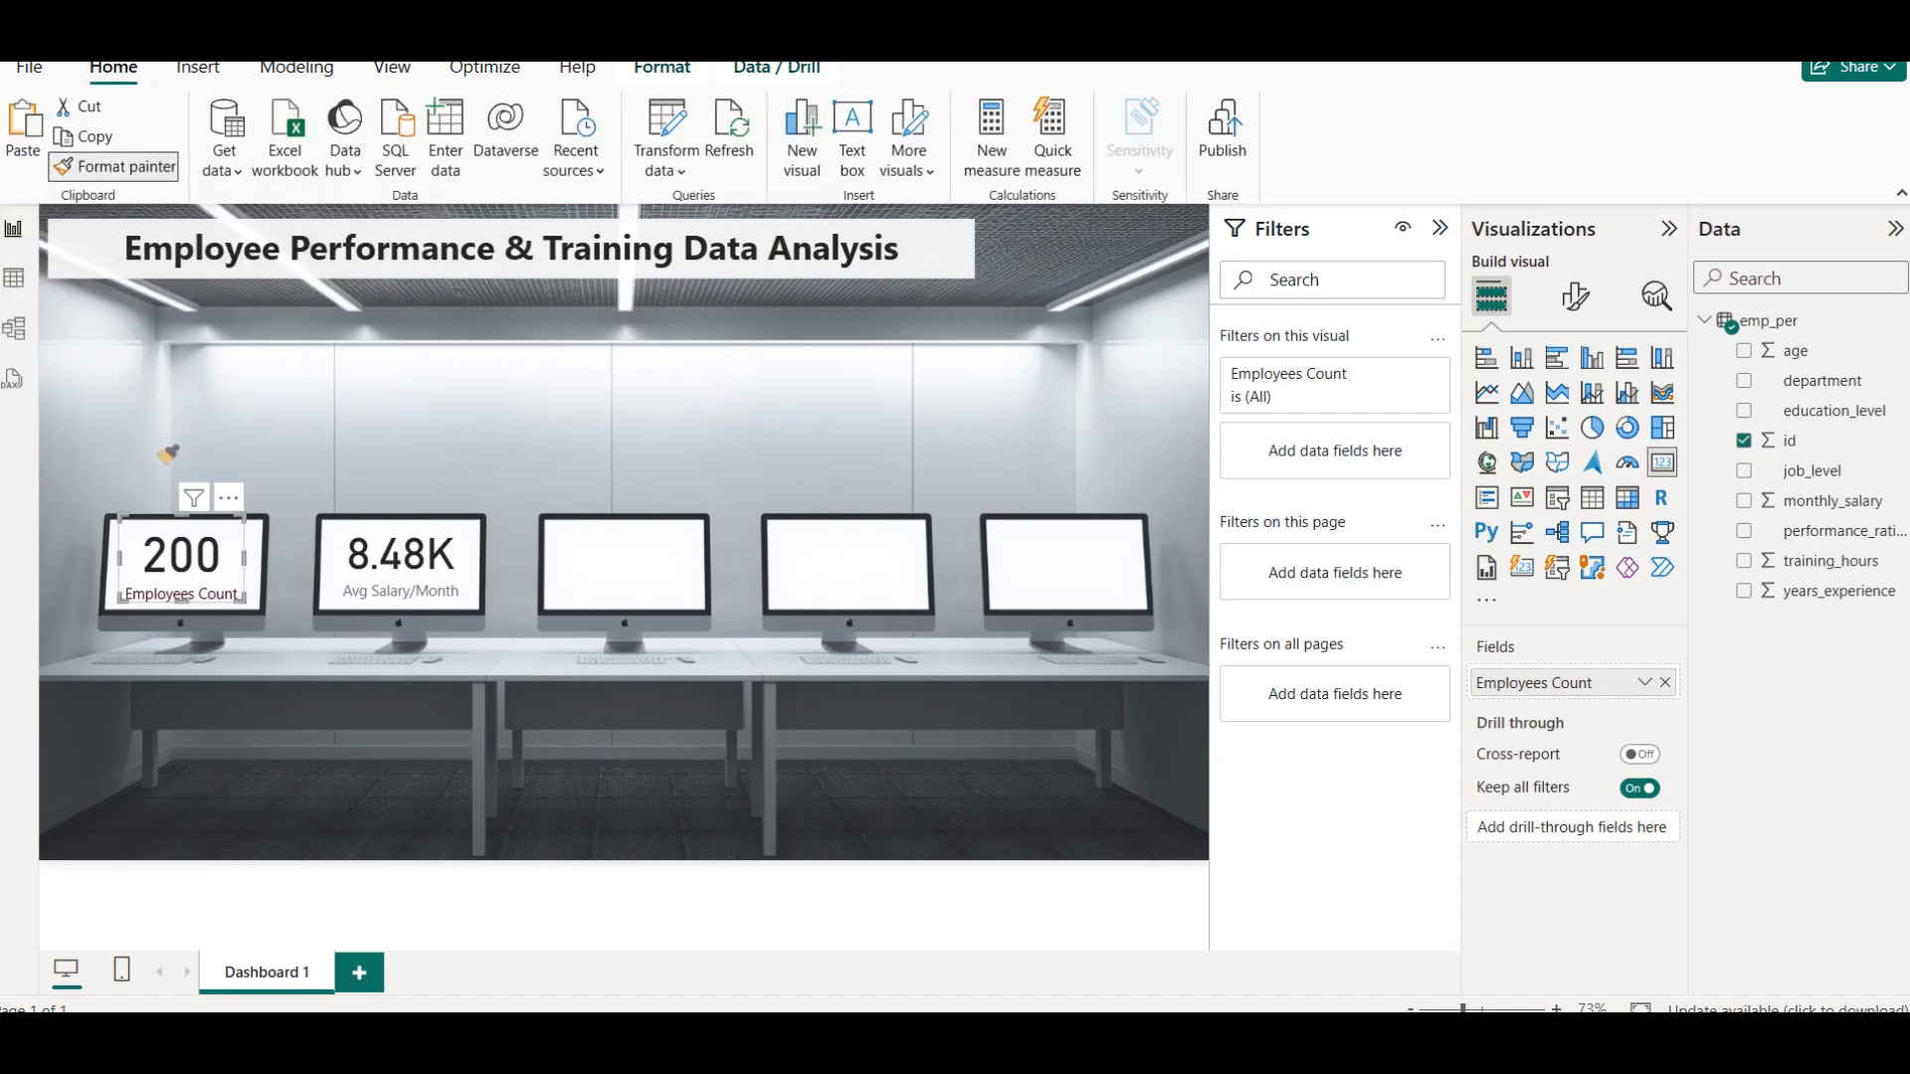
click(438, 565)
click(414, 375)
Set the Avg Salary/Month card's callout value font size to 40 and deselect the card
click(421, 565)
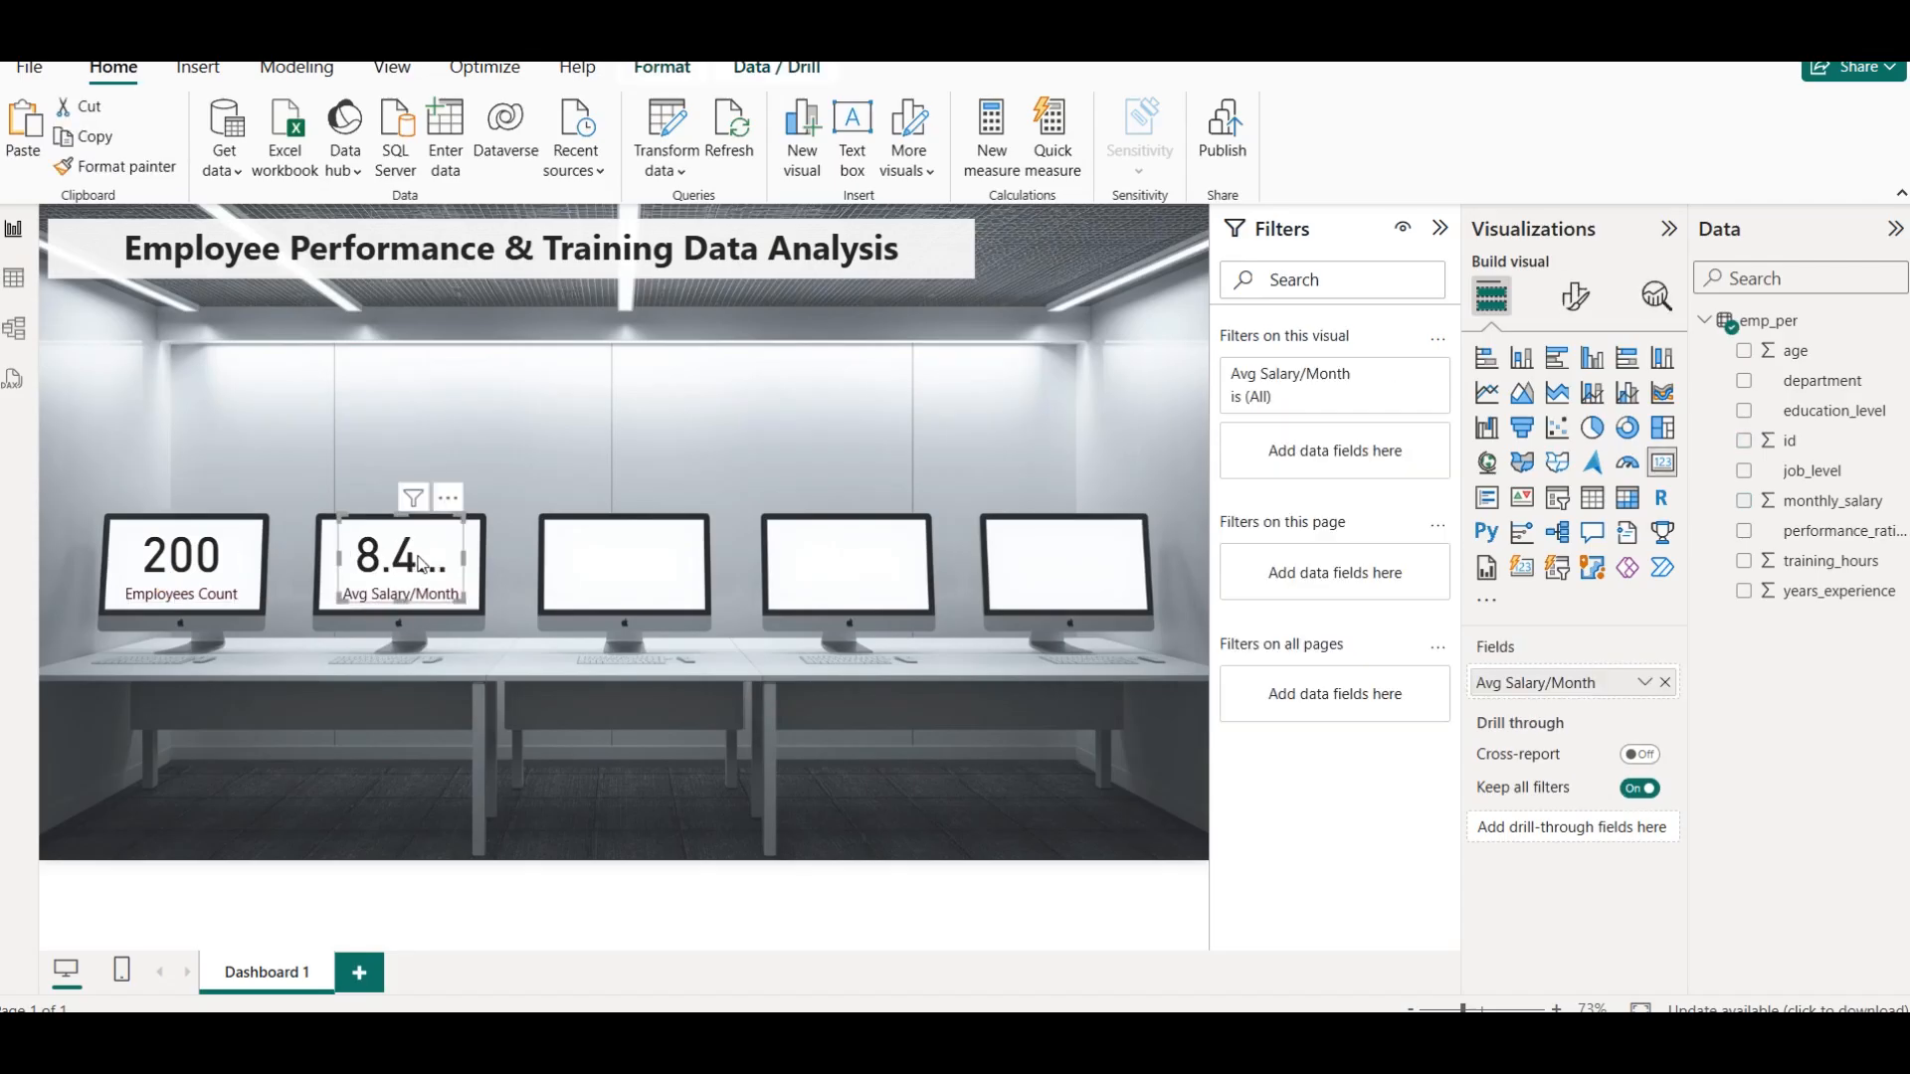
click(1572, 296)
click(1535, 469)
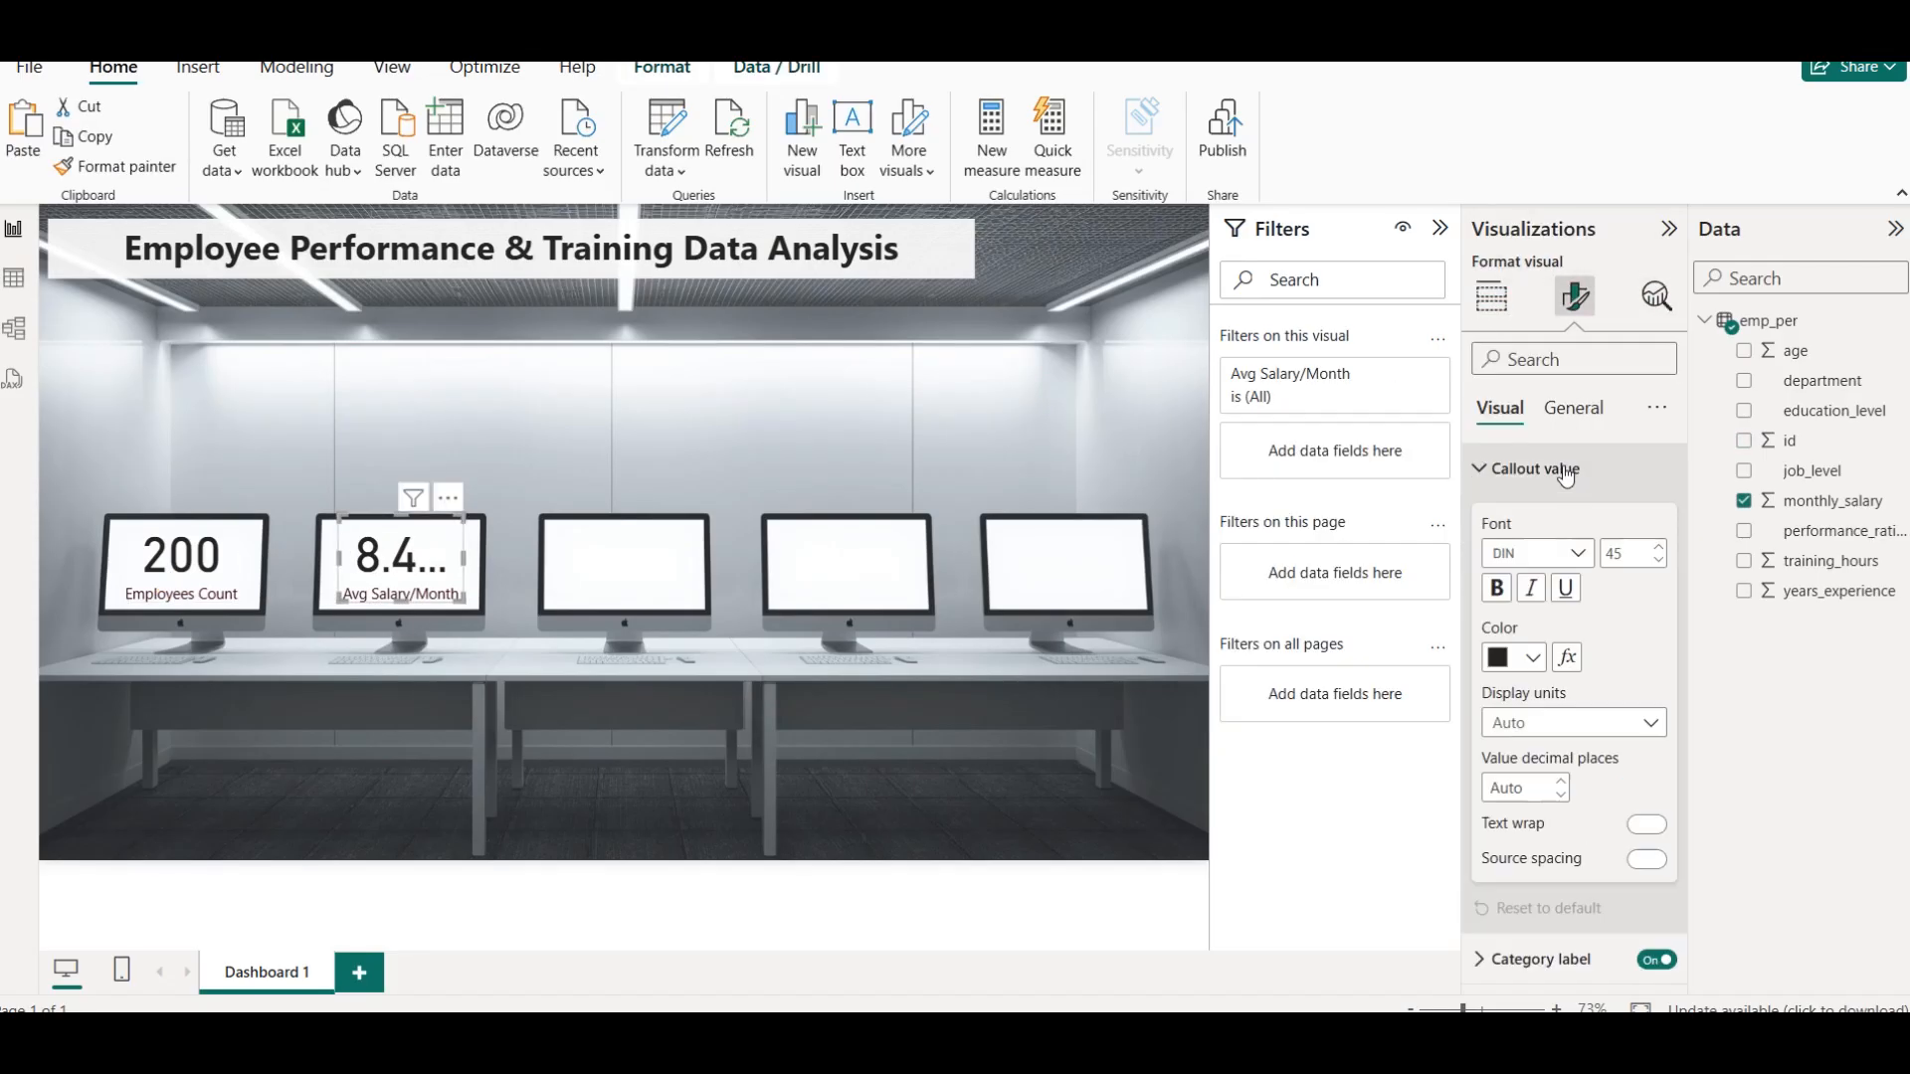
double_click(1641, 553)
text(4)
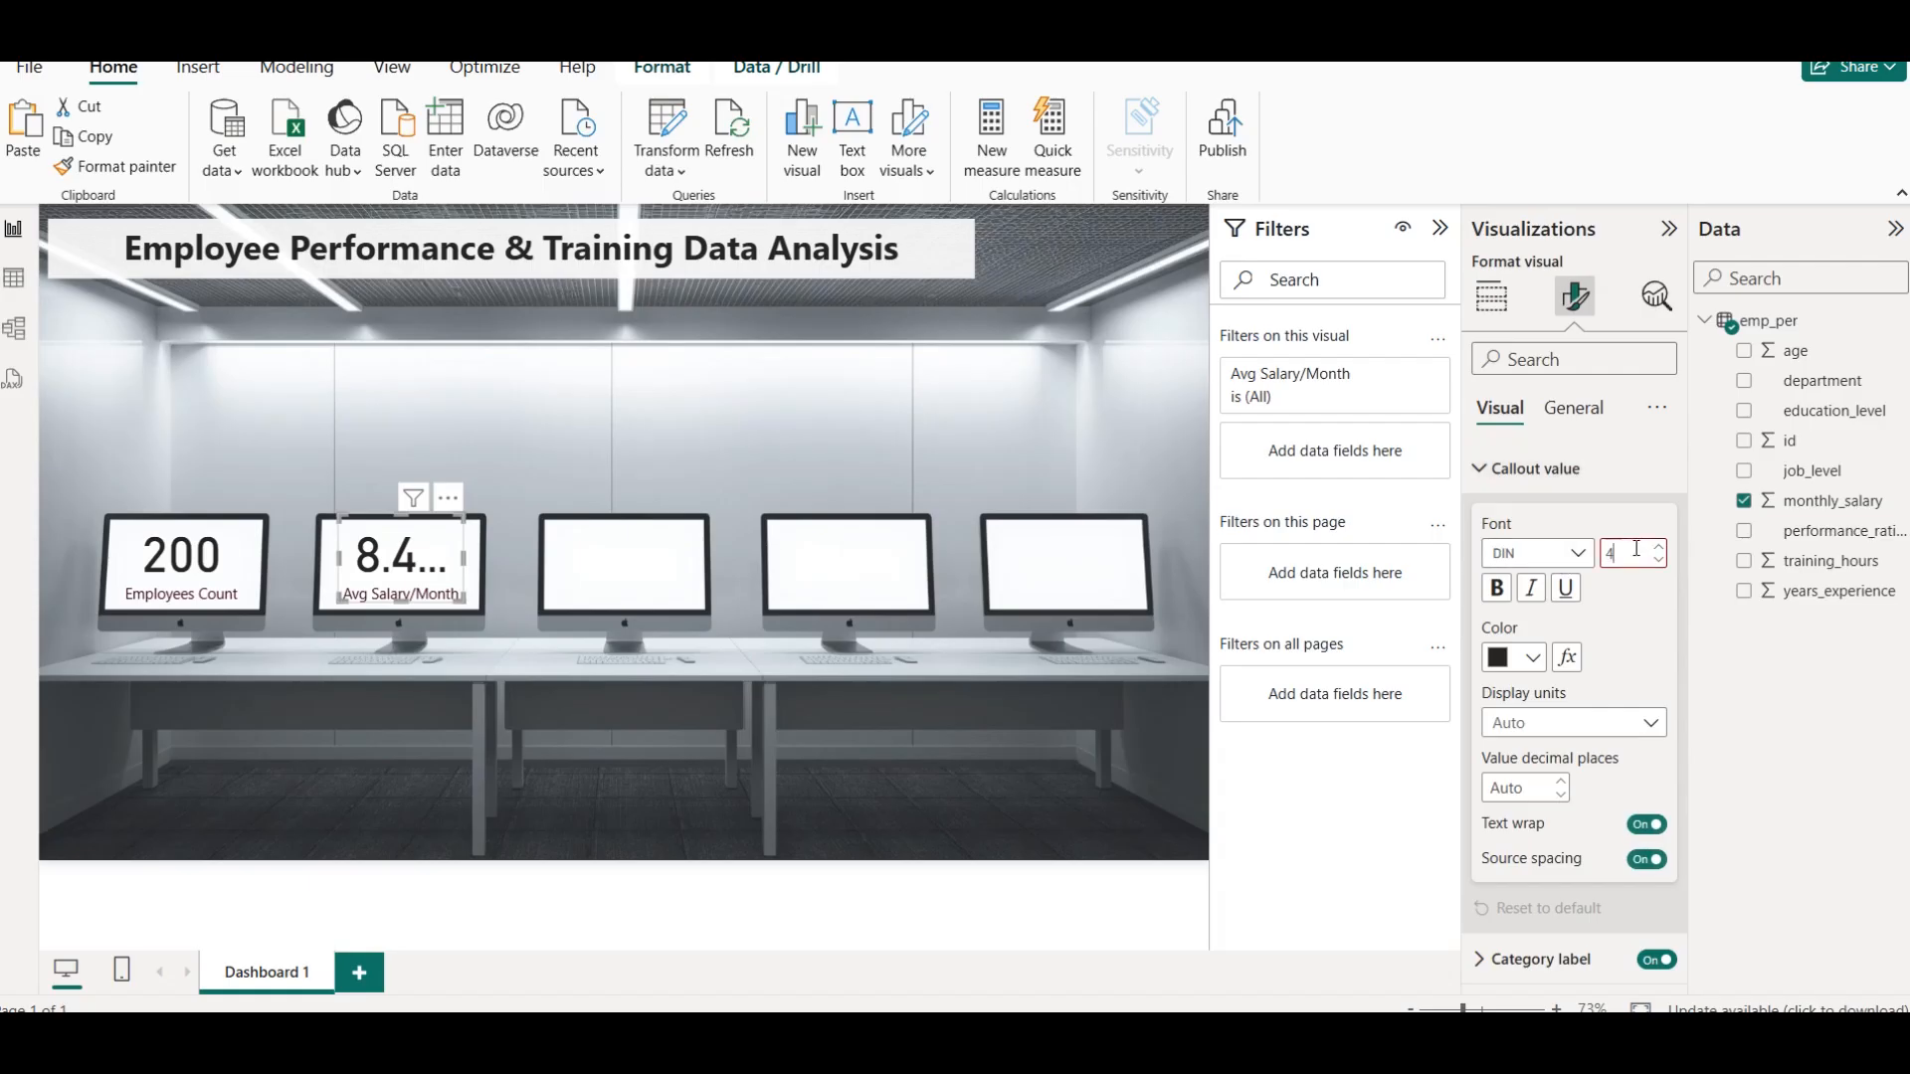
text(0)
key(Return)
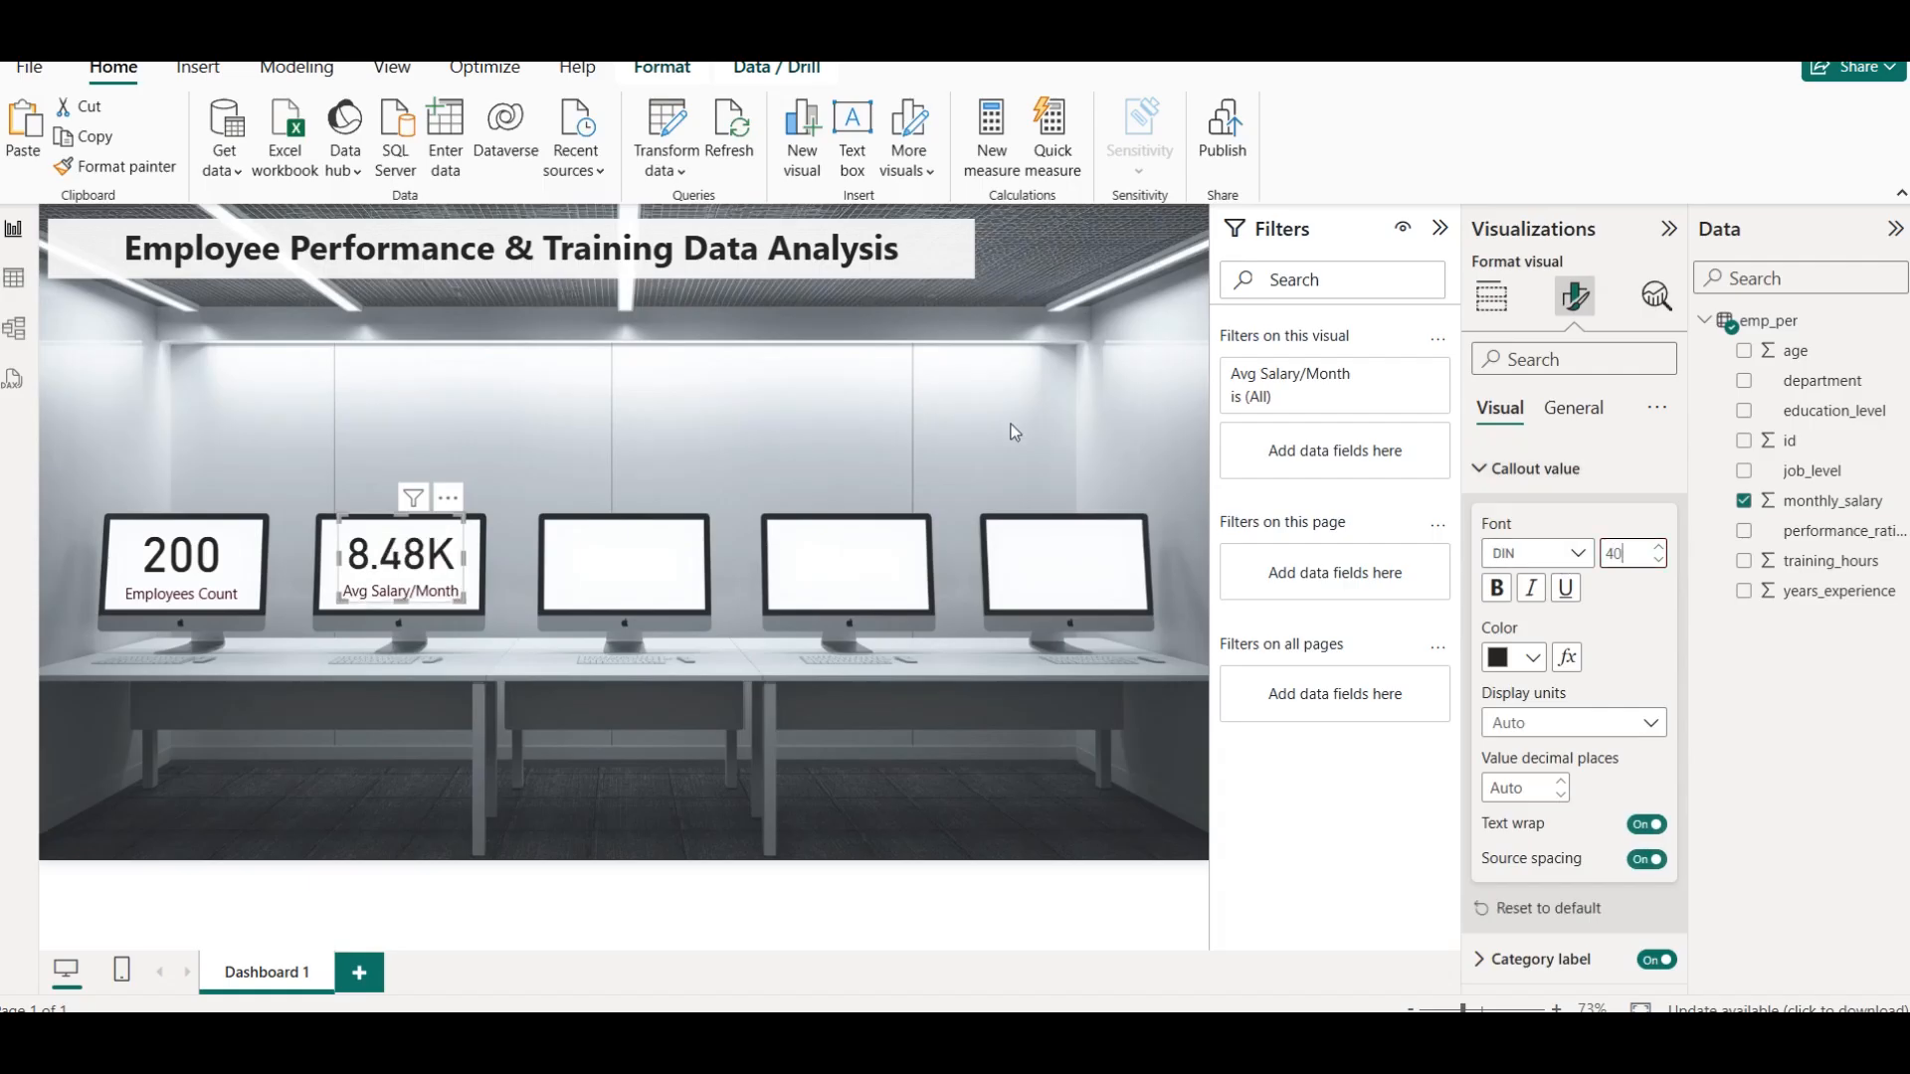
click(428, 443)
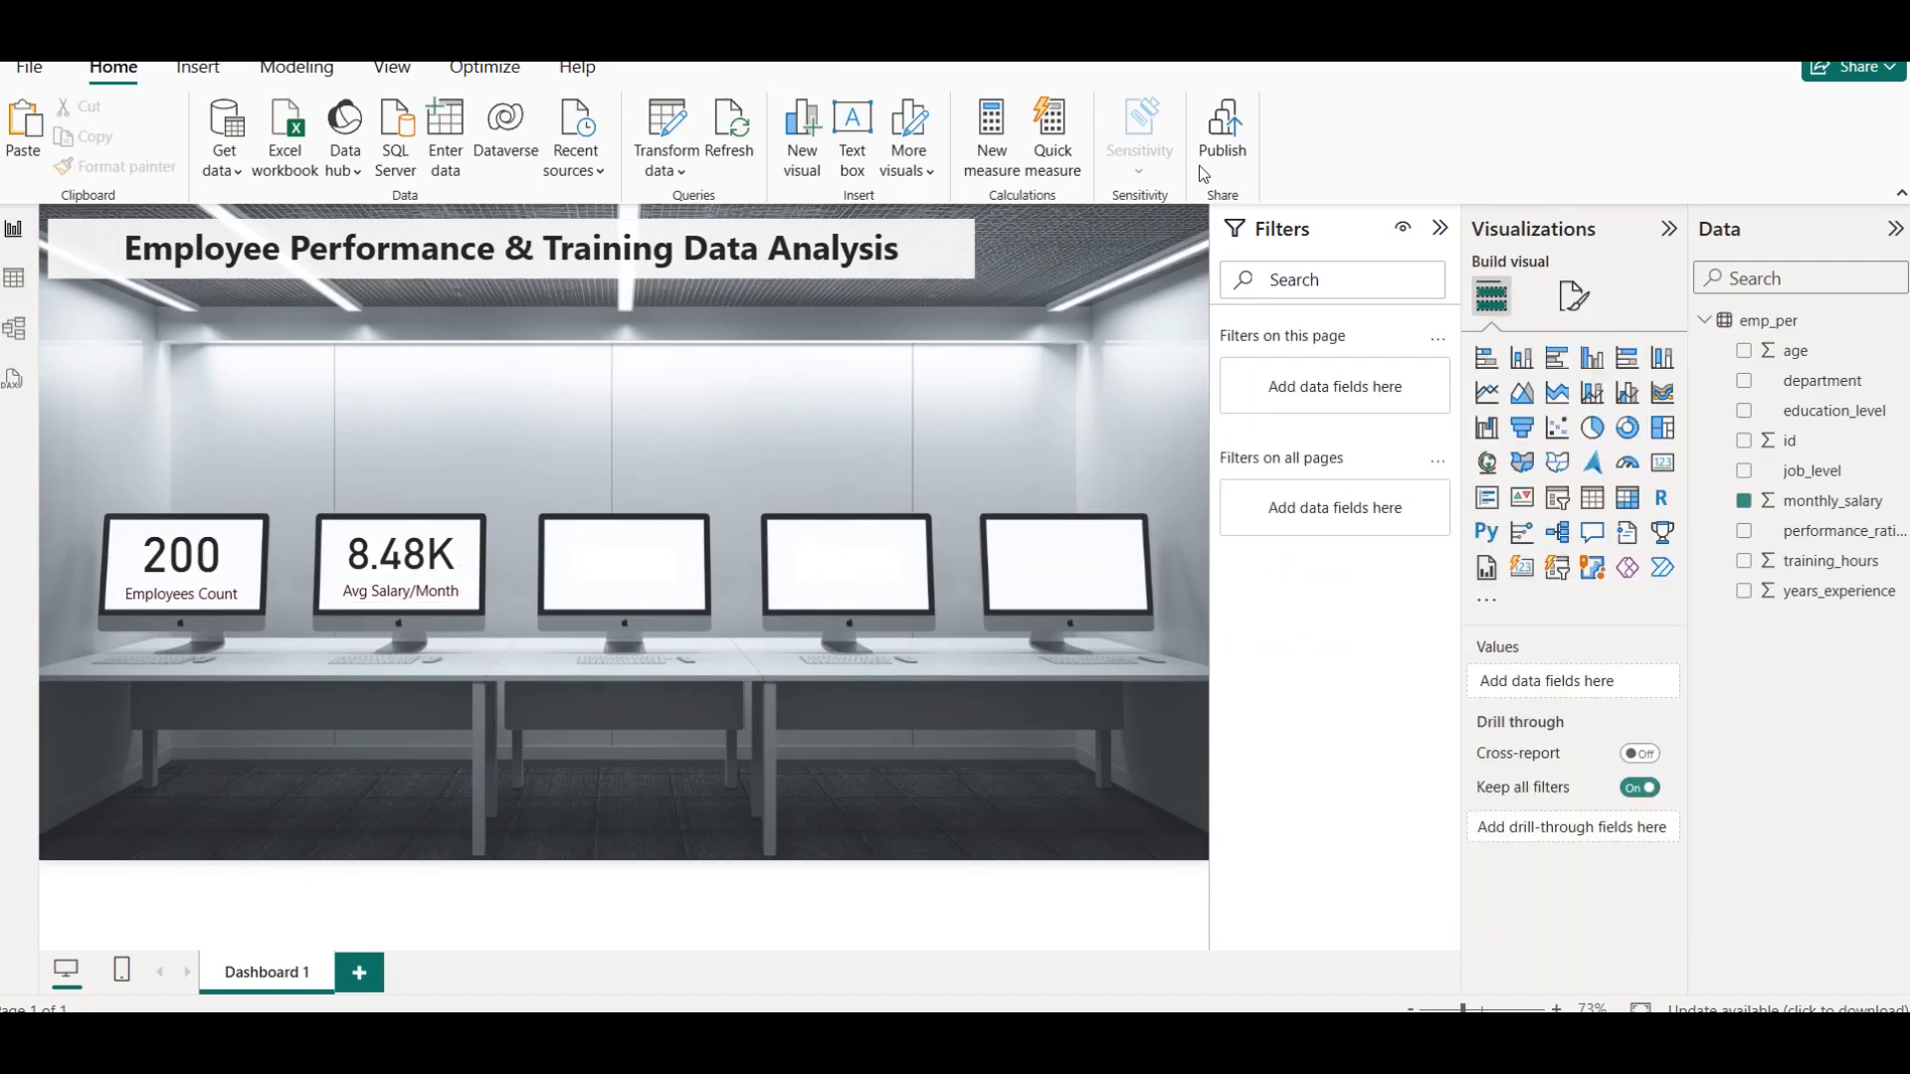
Collapse the Filters pane and place a copy of the Avg Salary/Month card on the third monitor
click(1440, 228)
click(497, 646)
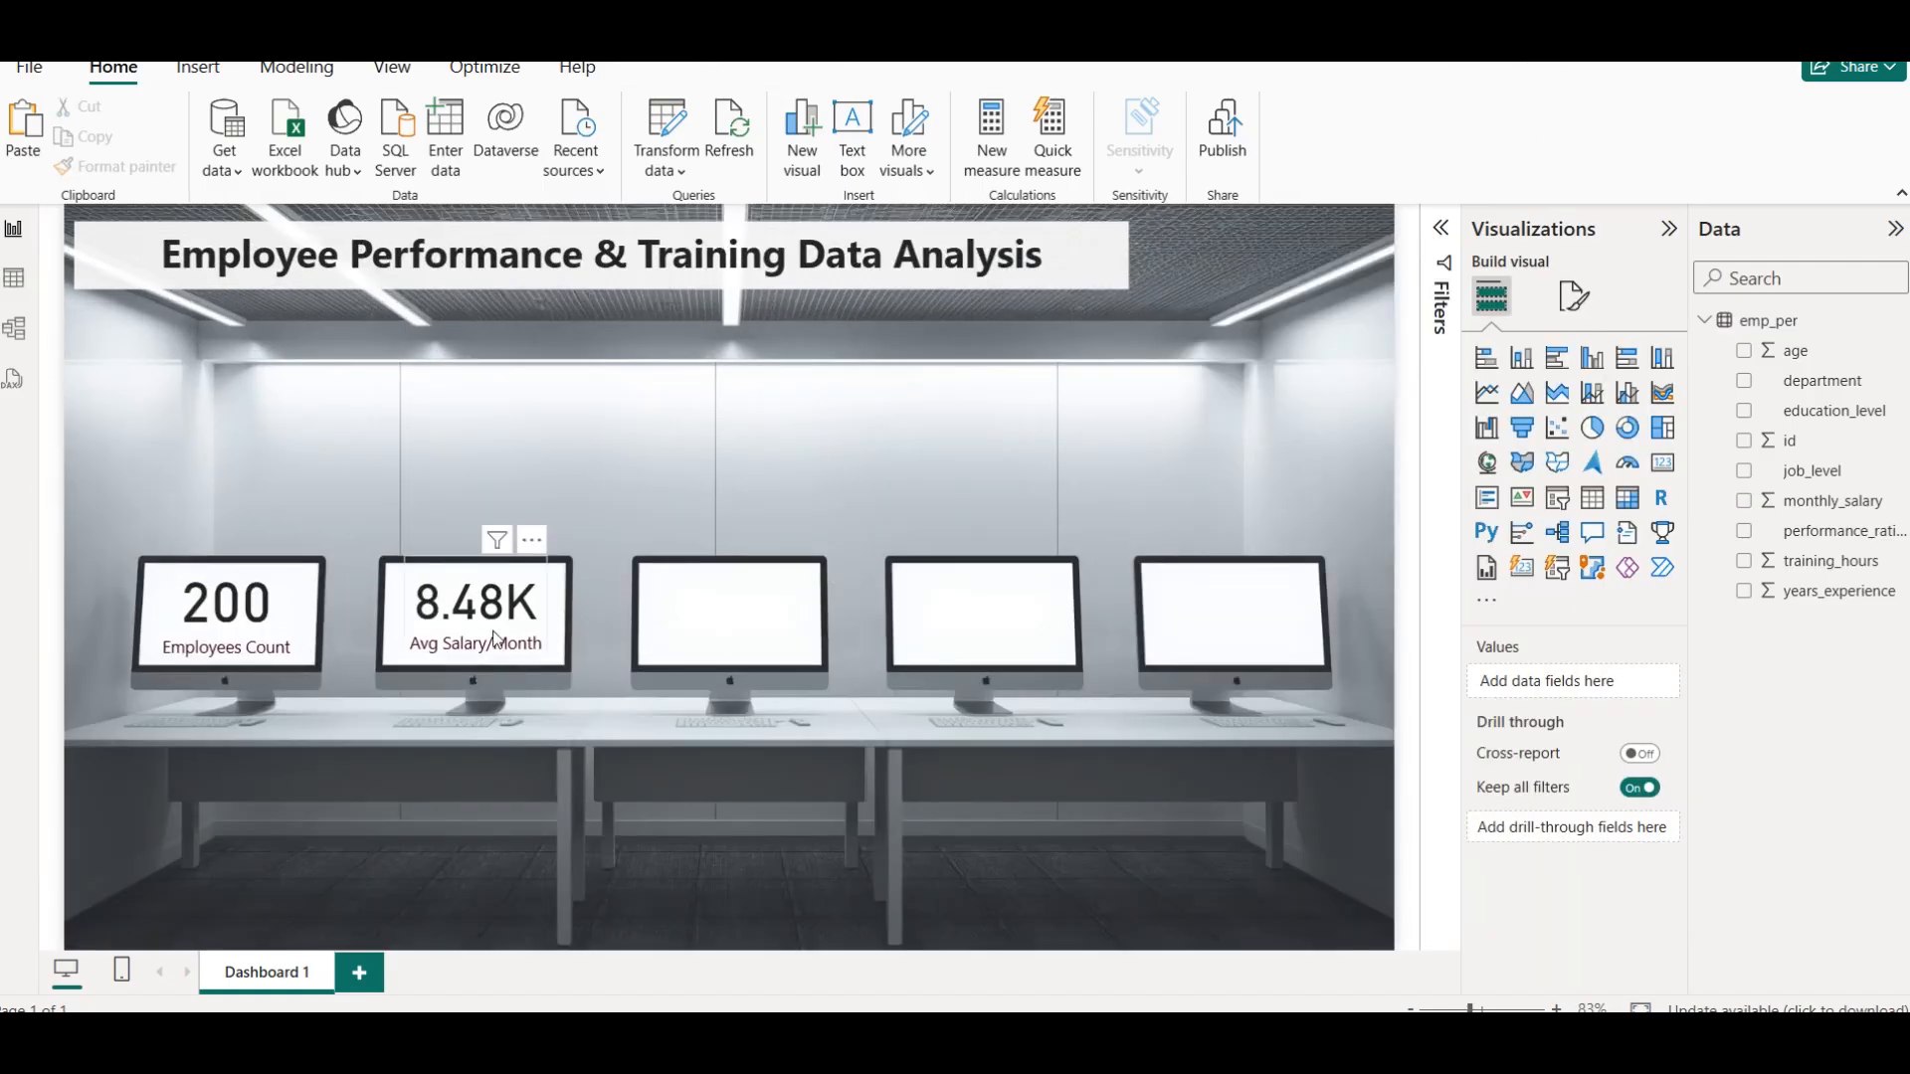
key(ctrl+c)
key(ctrl+v)
drag(491, 624, 734, 609)
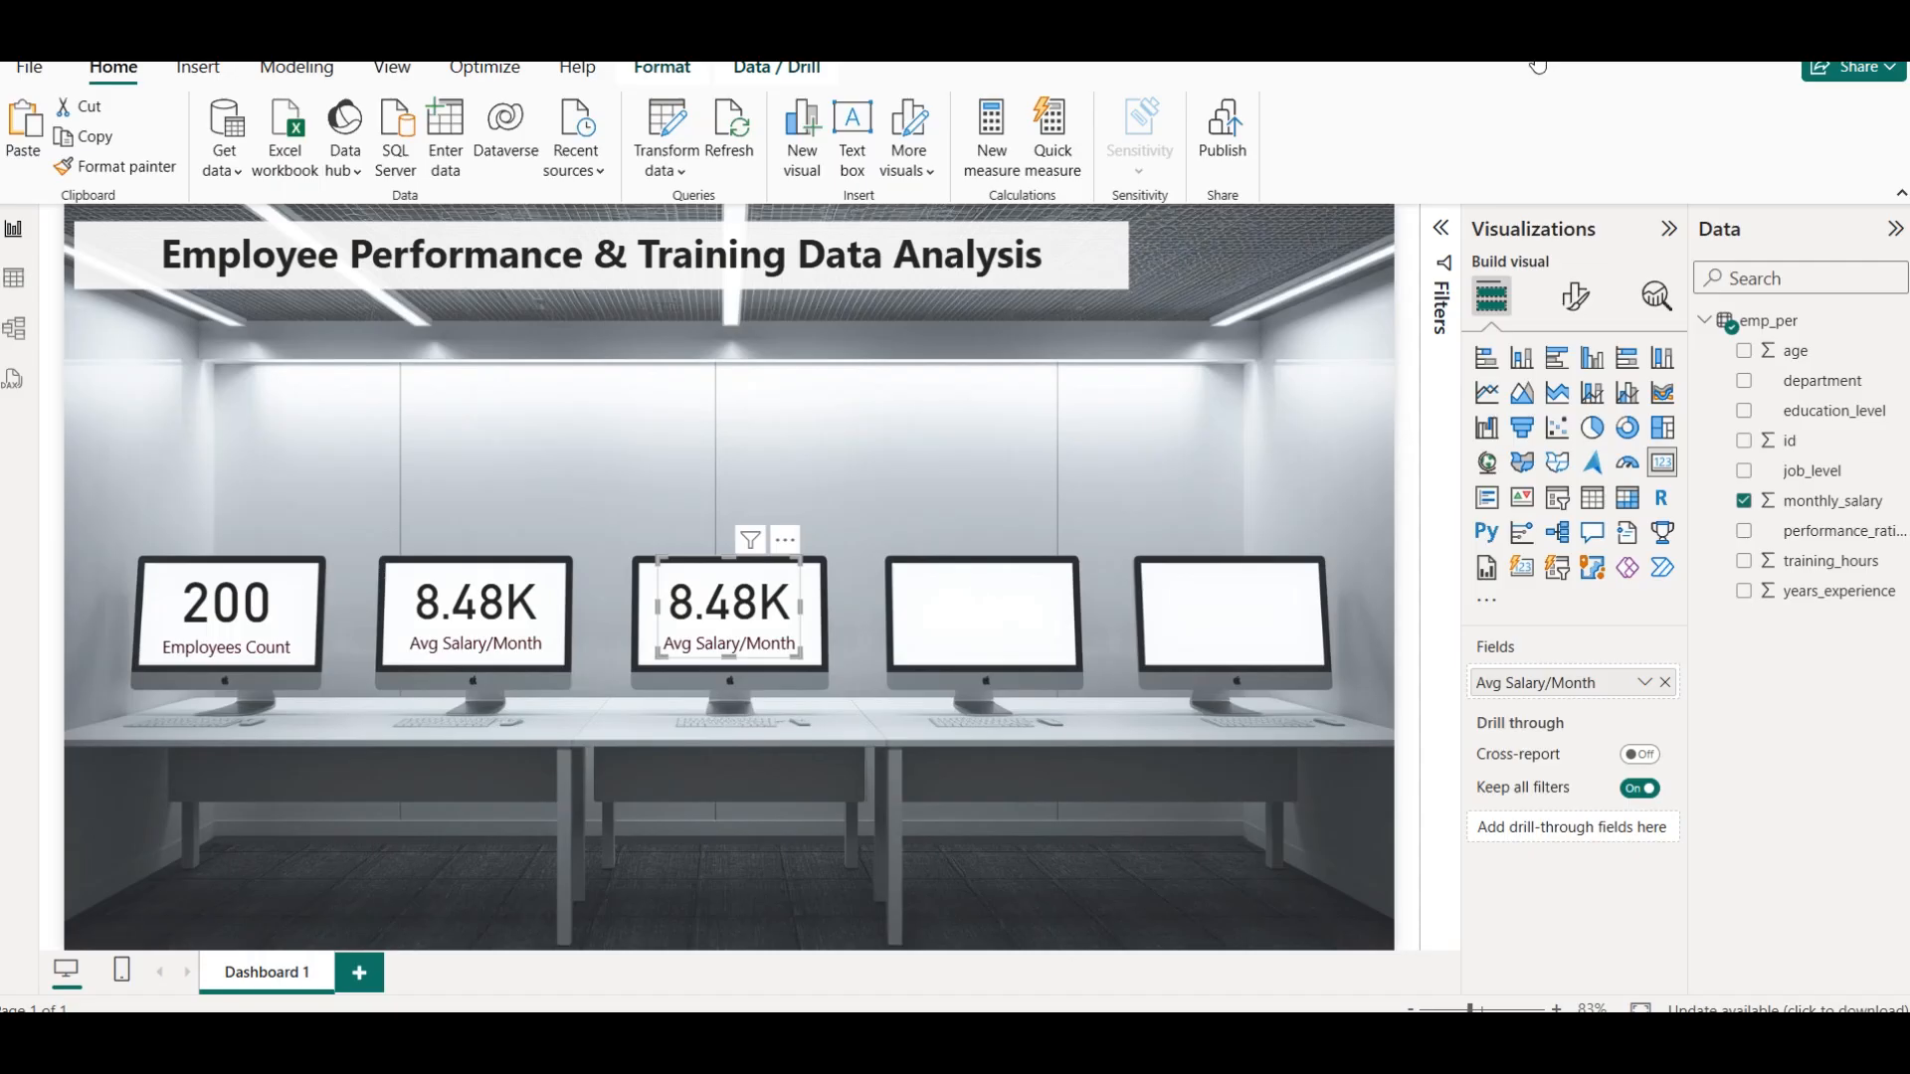
Replace monthly_salary in the third monitor's card with training_hours, aggregated as Average
click(1744, 501)
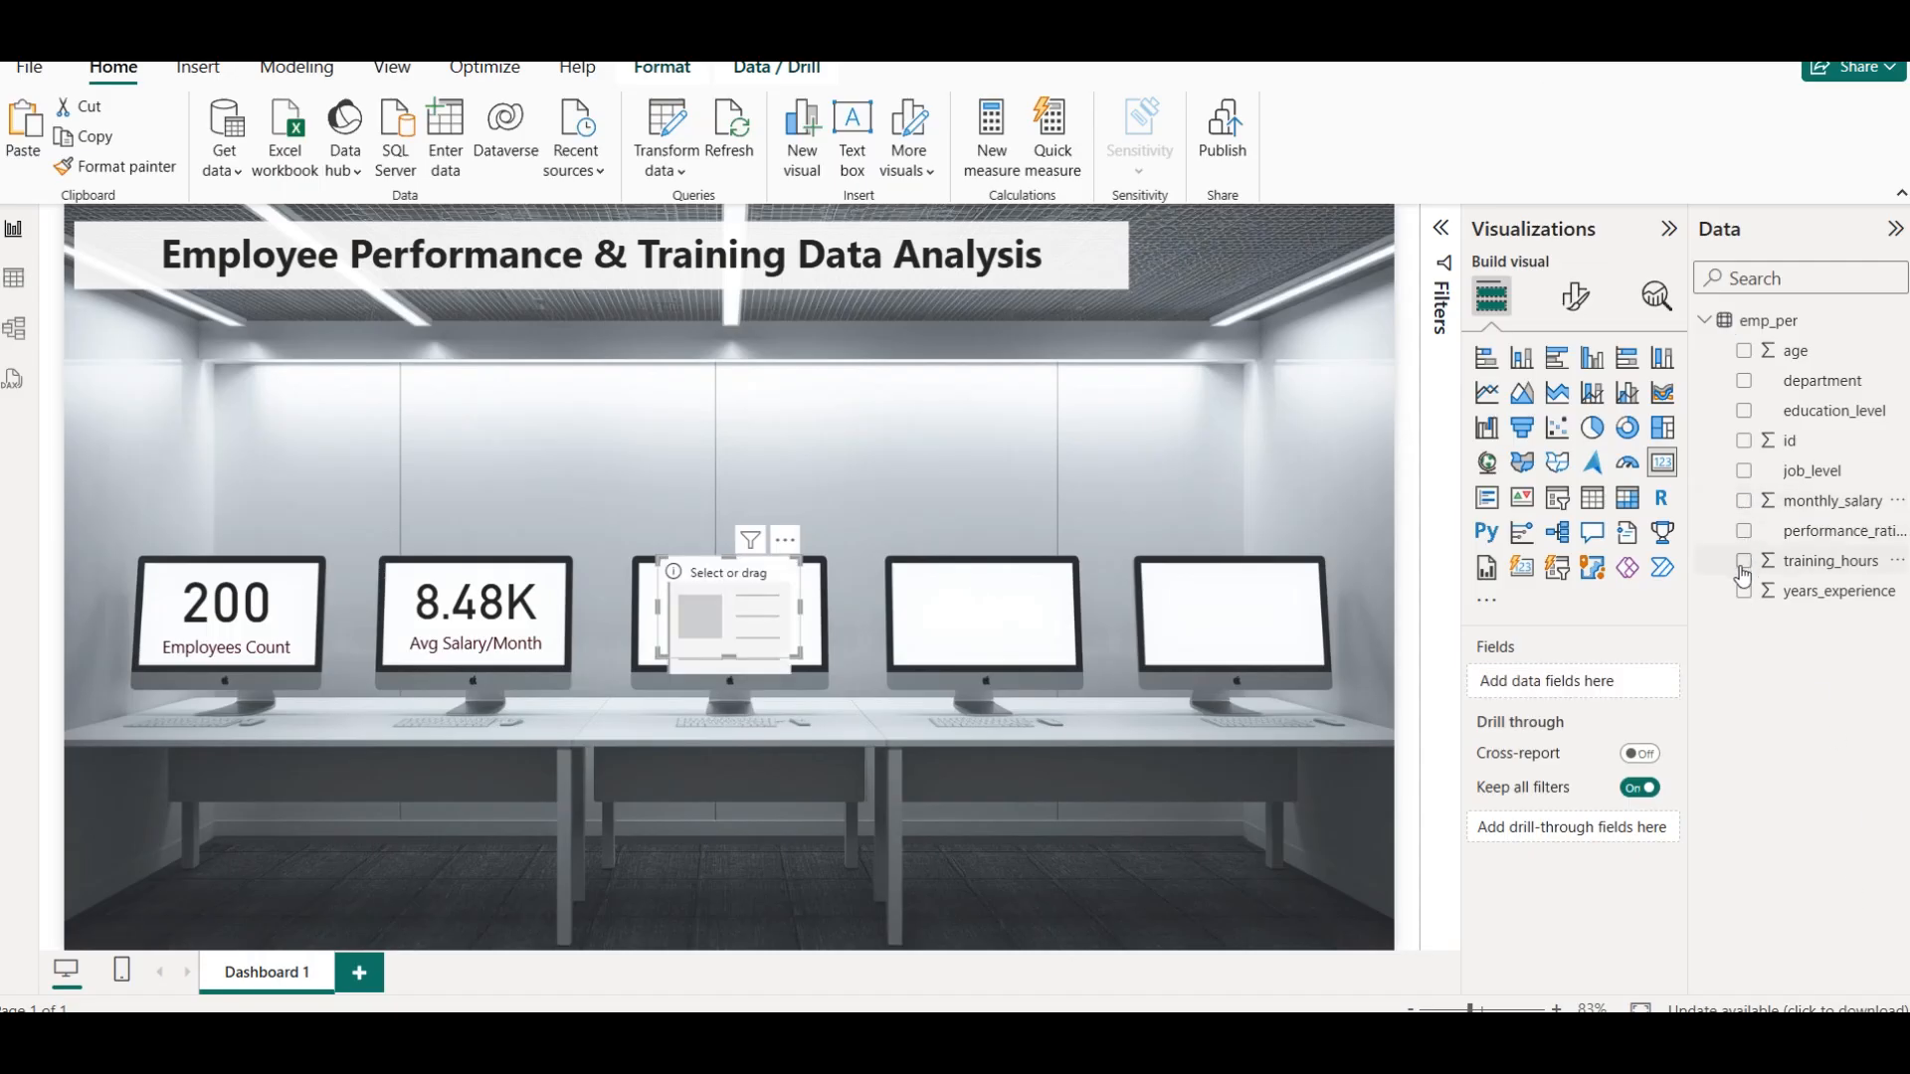
click(1744, 561)
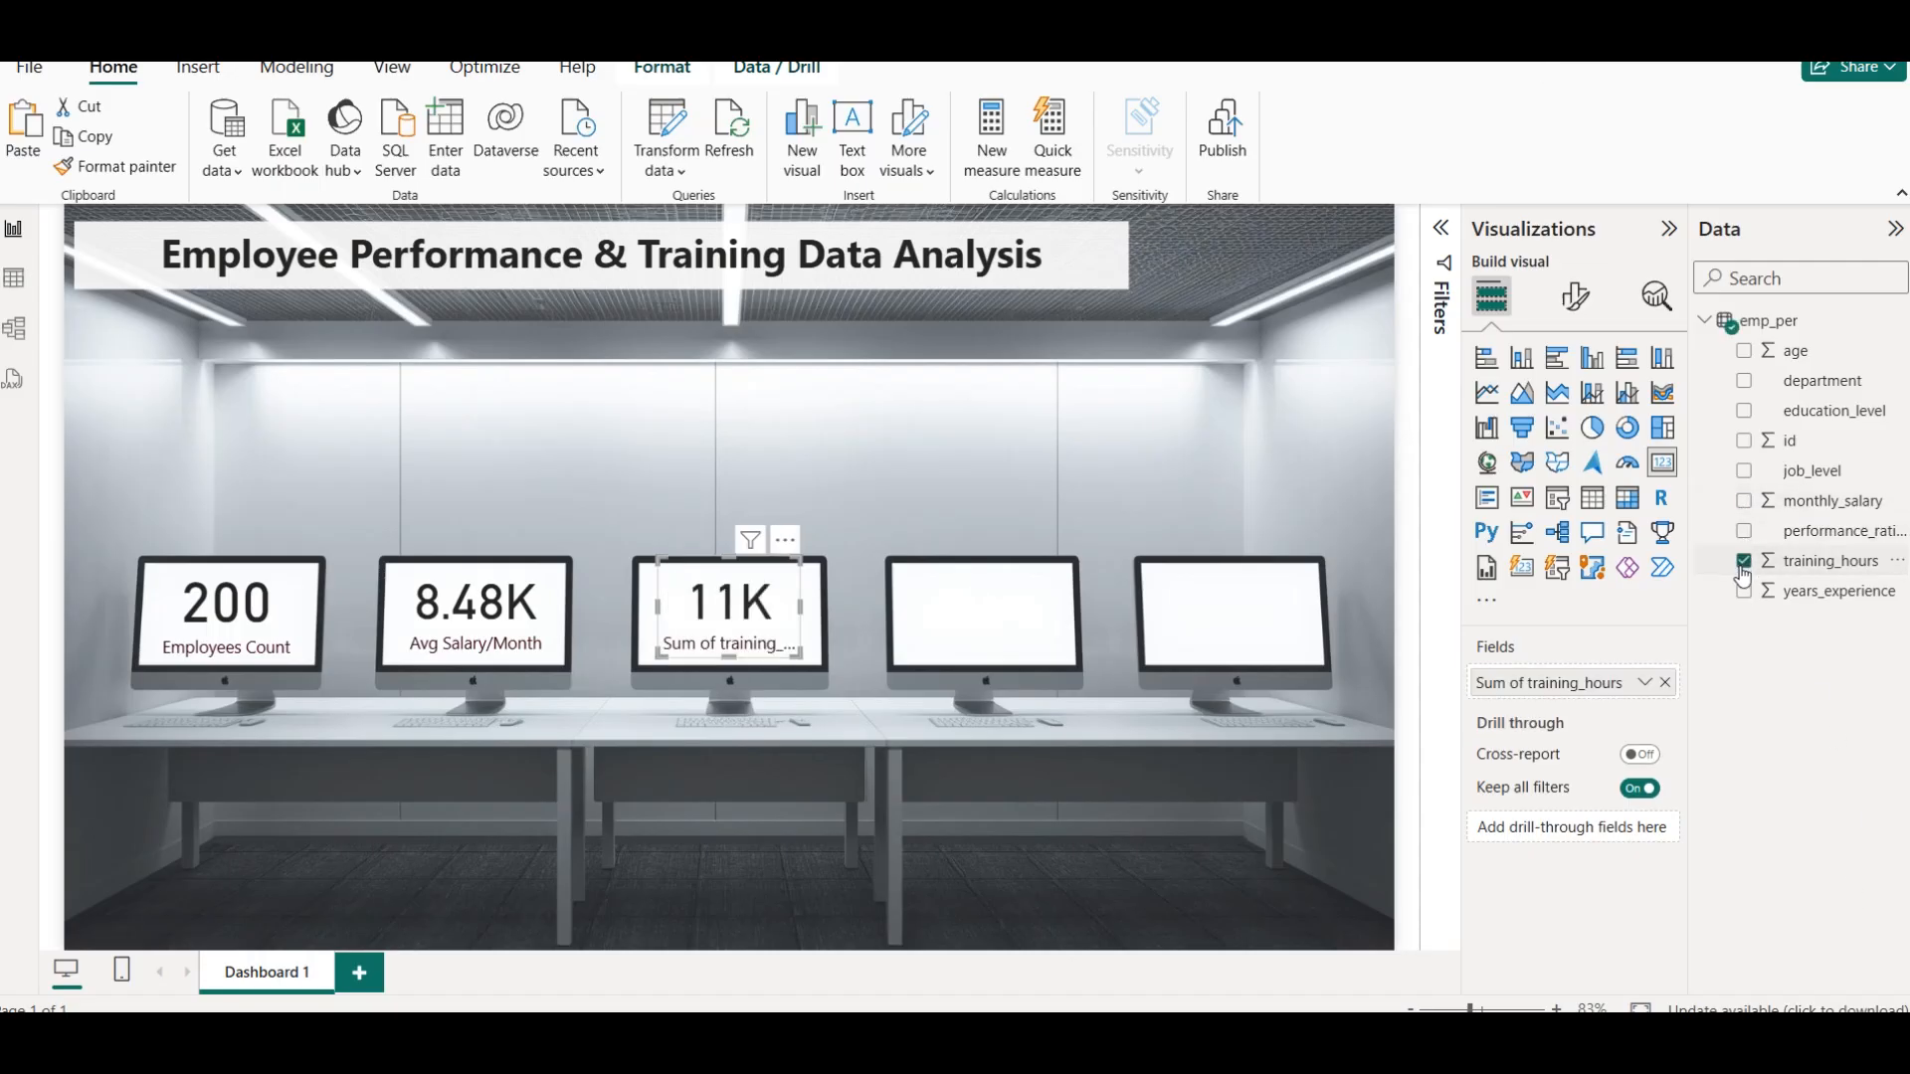
click(1645, 683)
click(1709, 404)
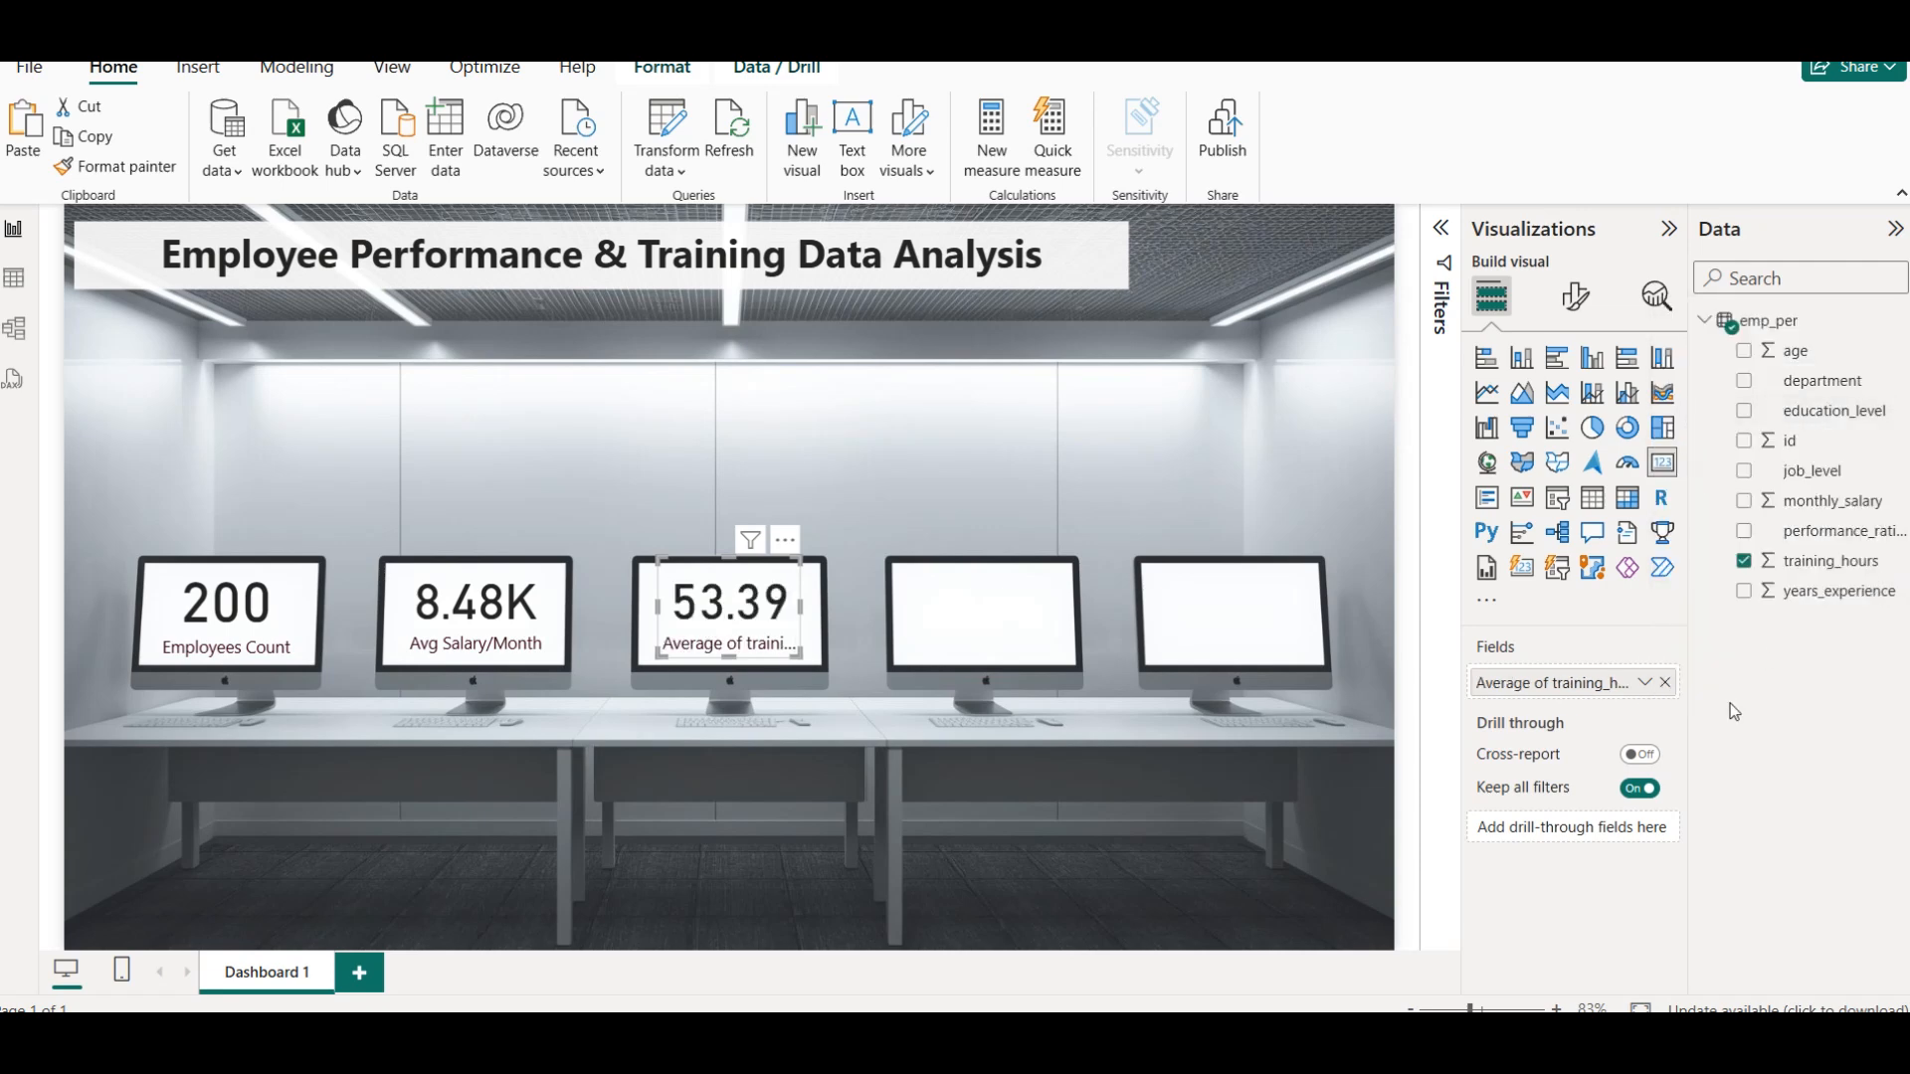
Rename the third card's field as Avg Training Hours for this visual and widen the card to fit its full label
click(1647, 684)
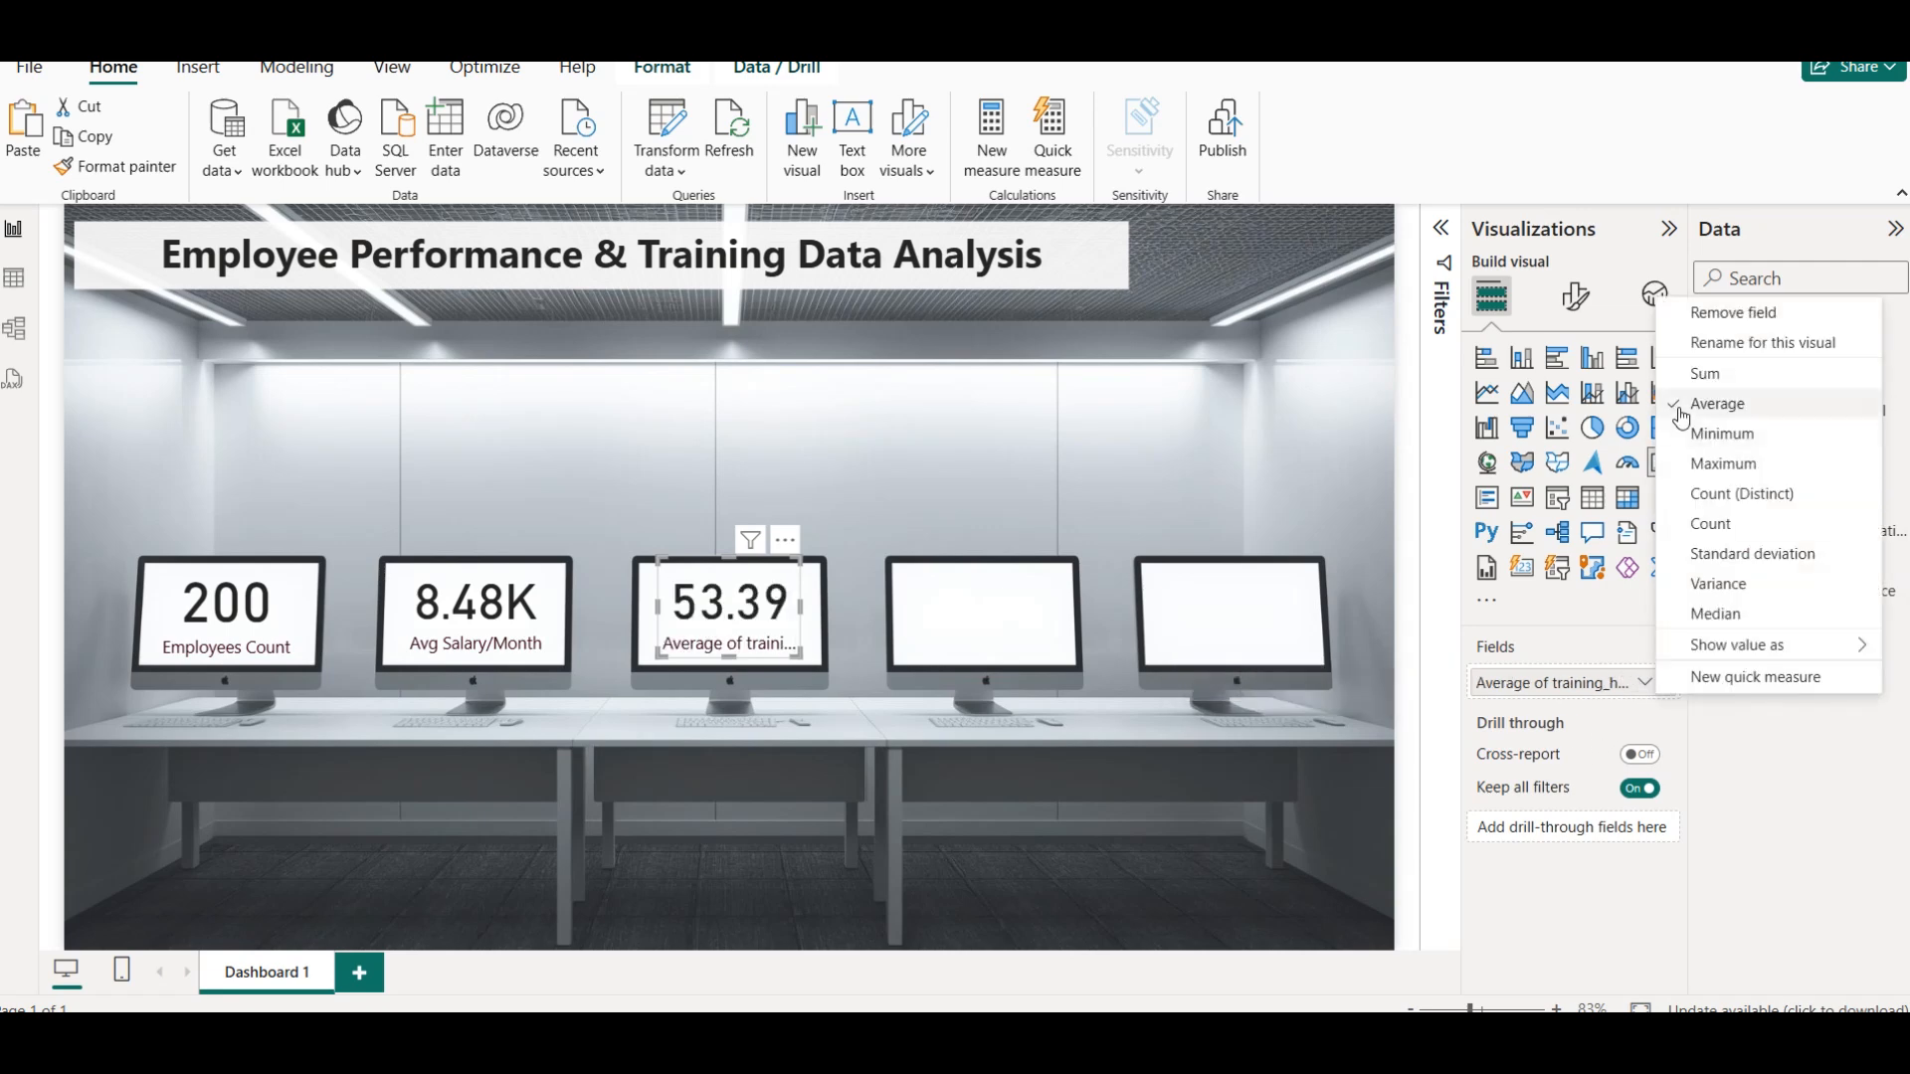
click(1732, 342)
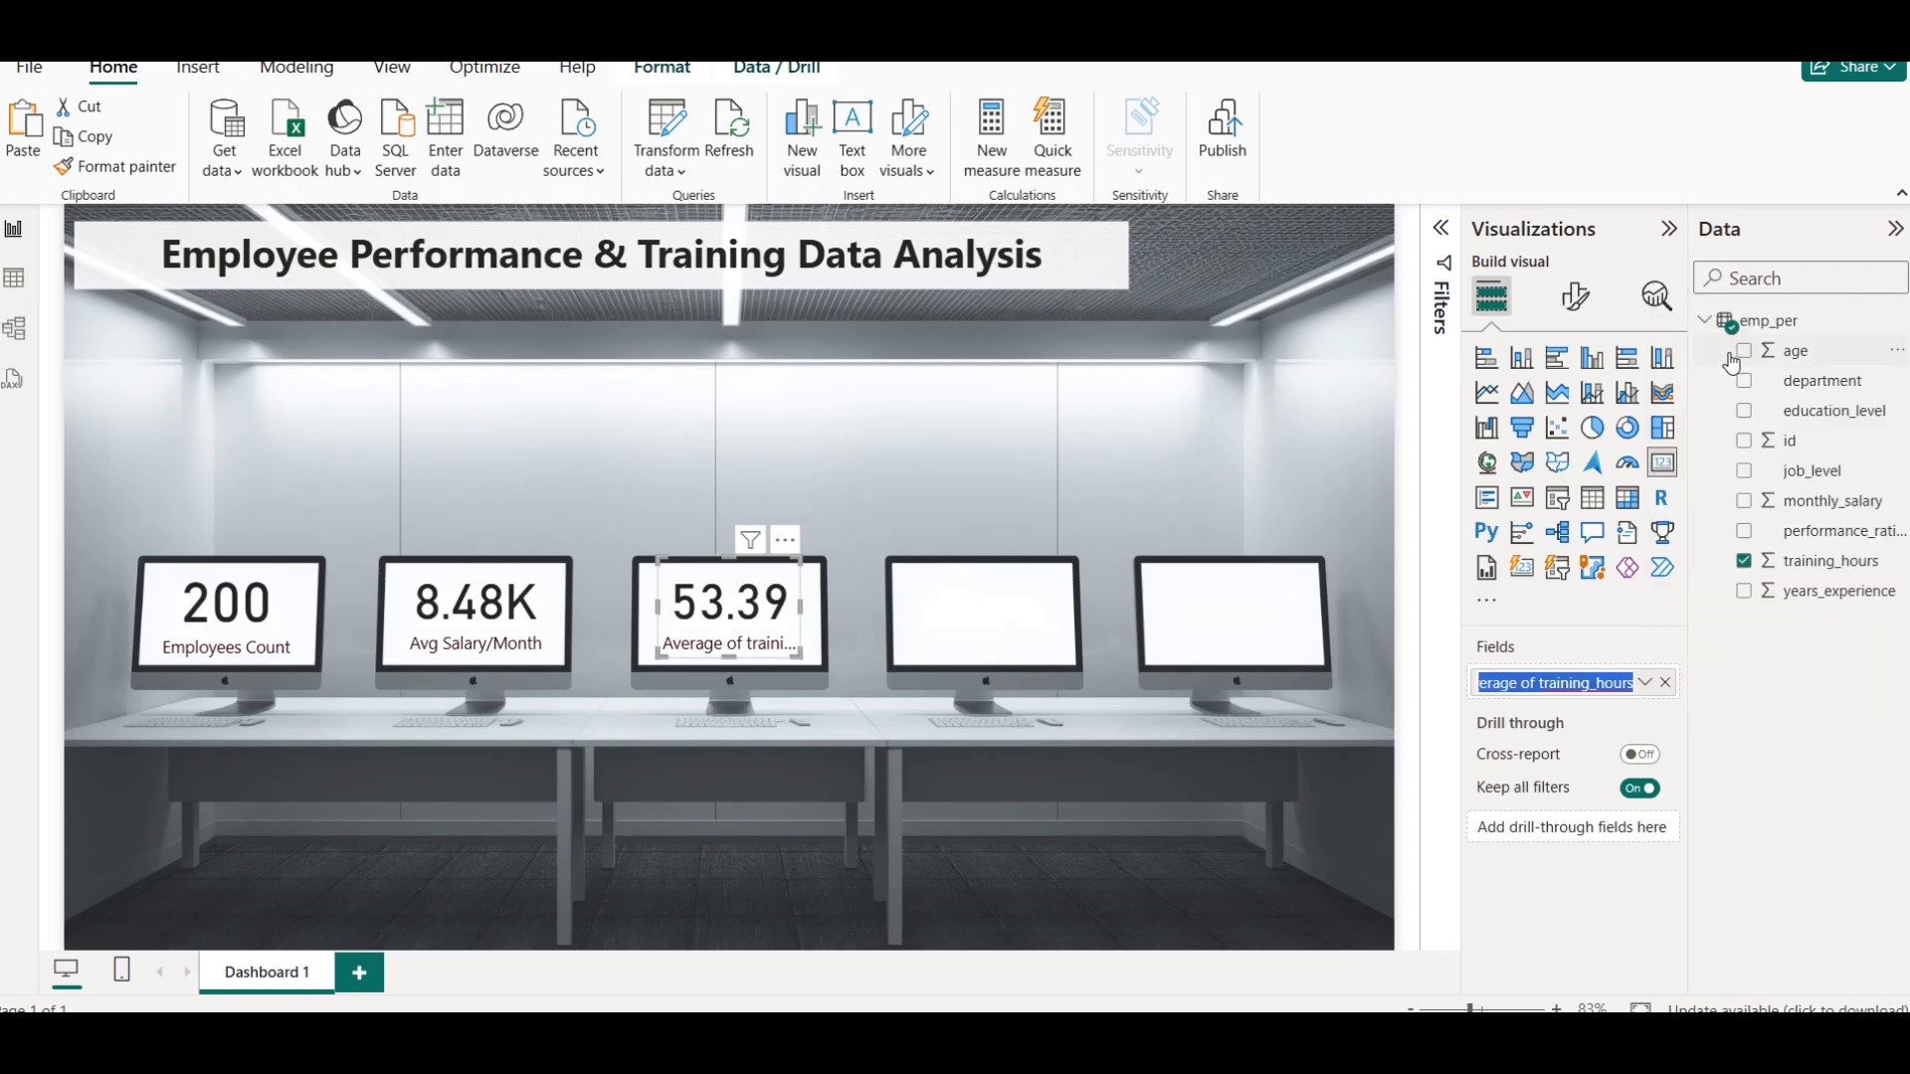
text(Avg)
key(BackSpace)
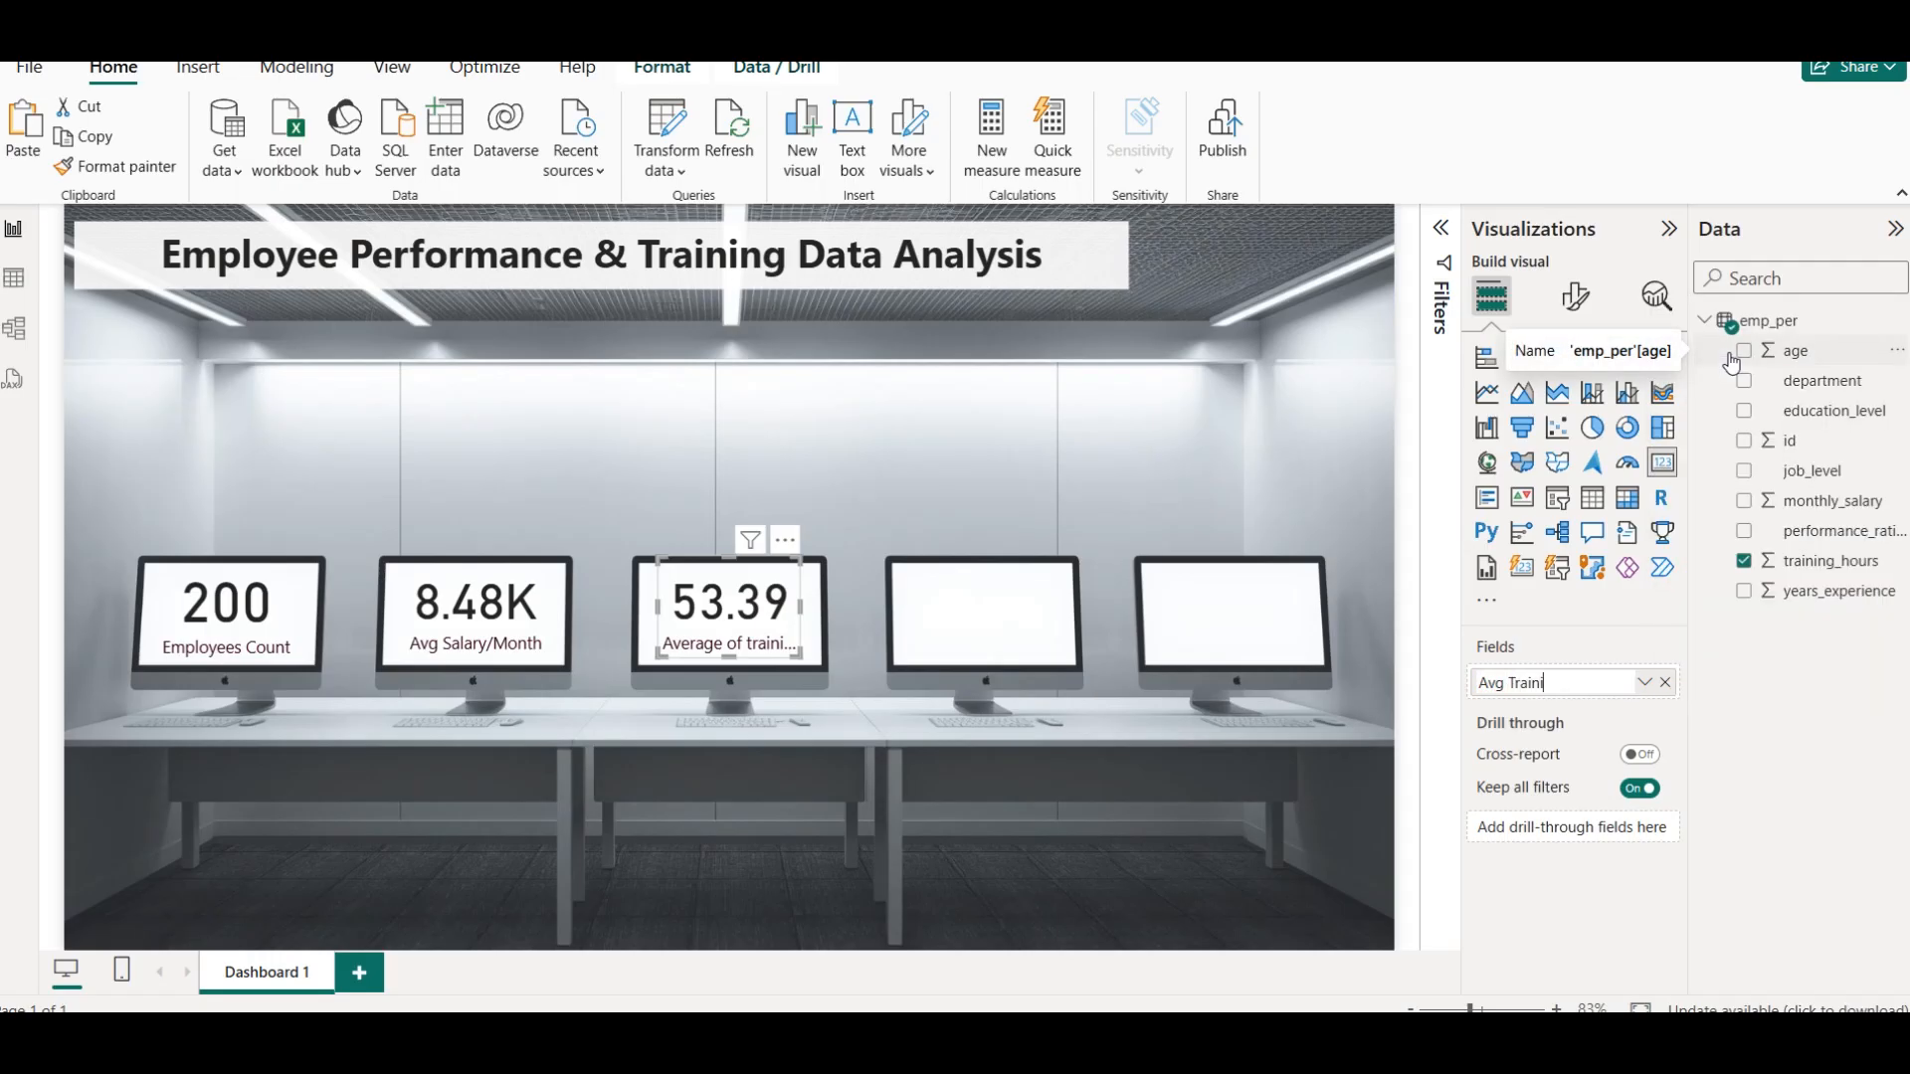
text(Training Hours)
key(Return)
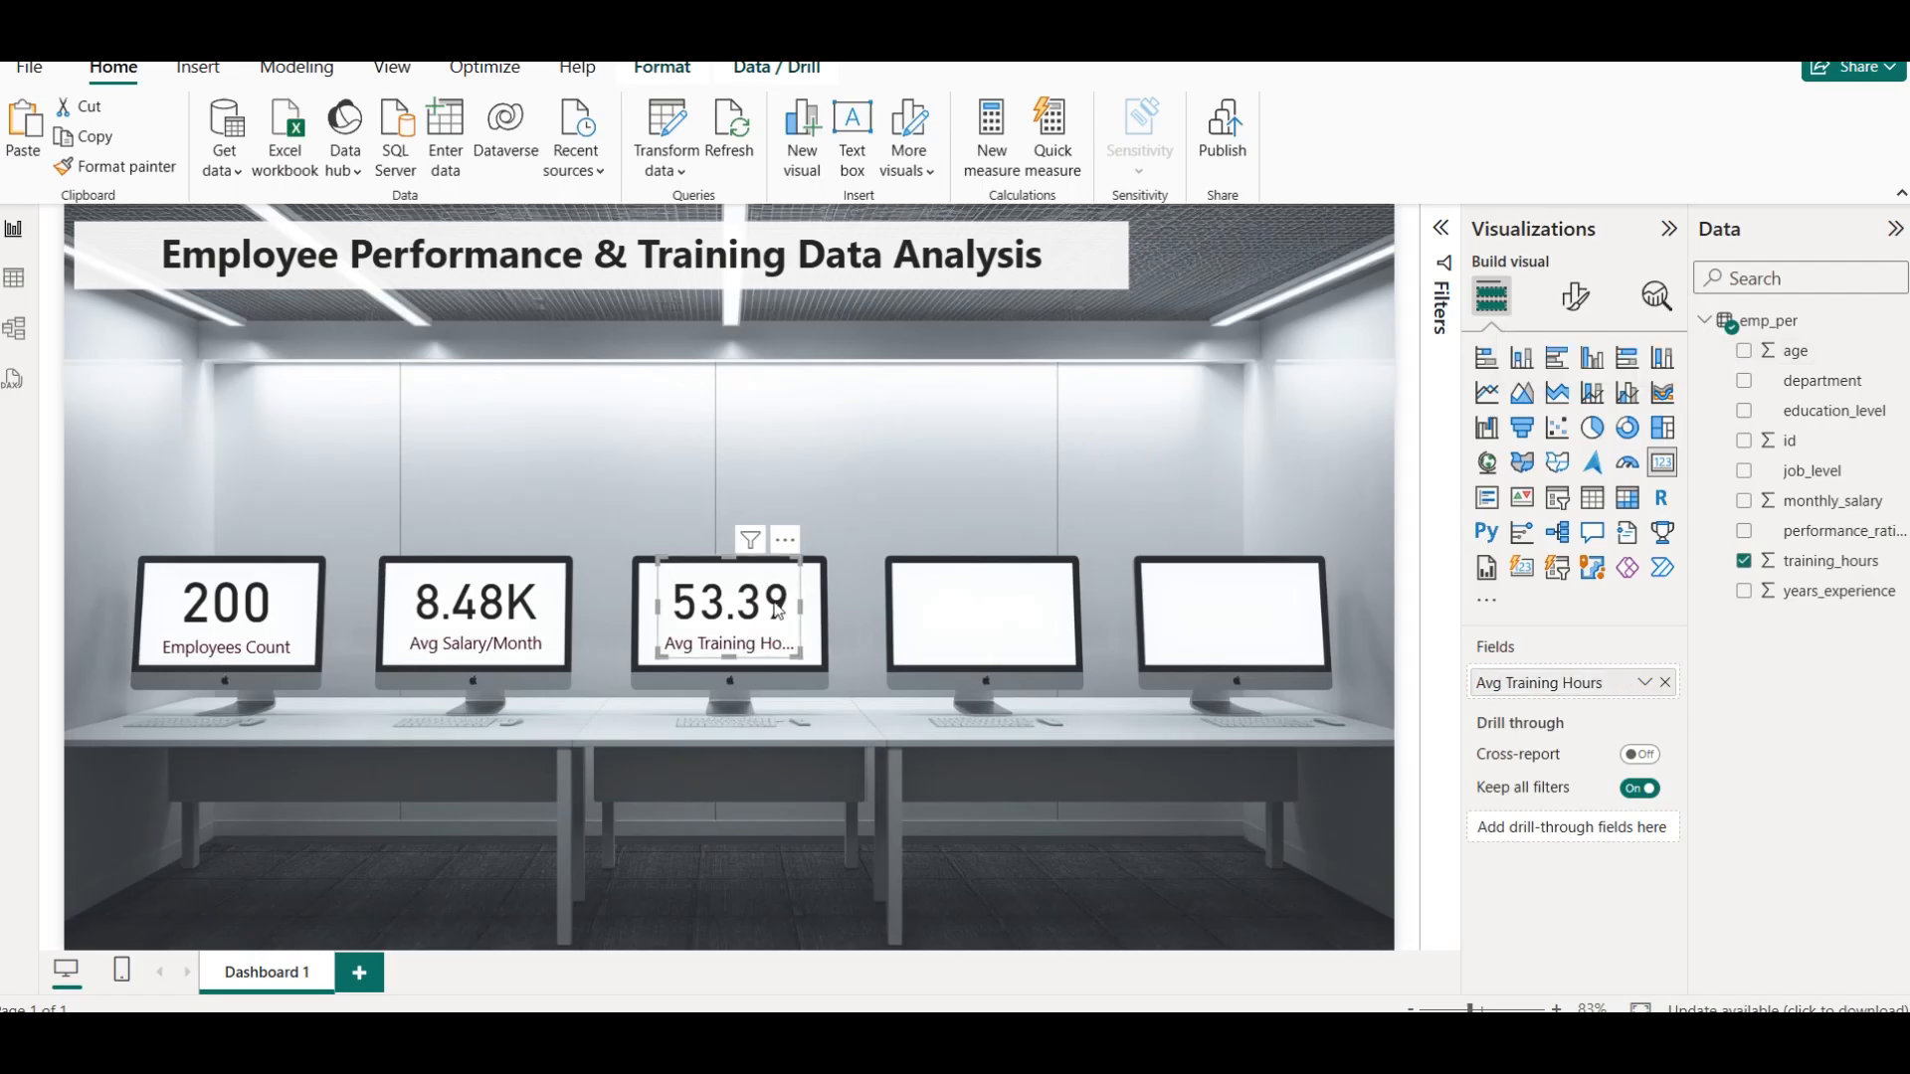
drag(801, 607, 746, 621)
click(883, 503)
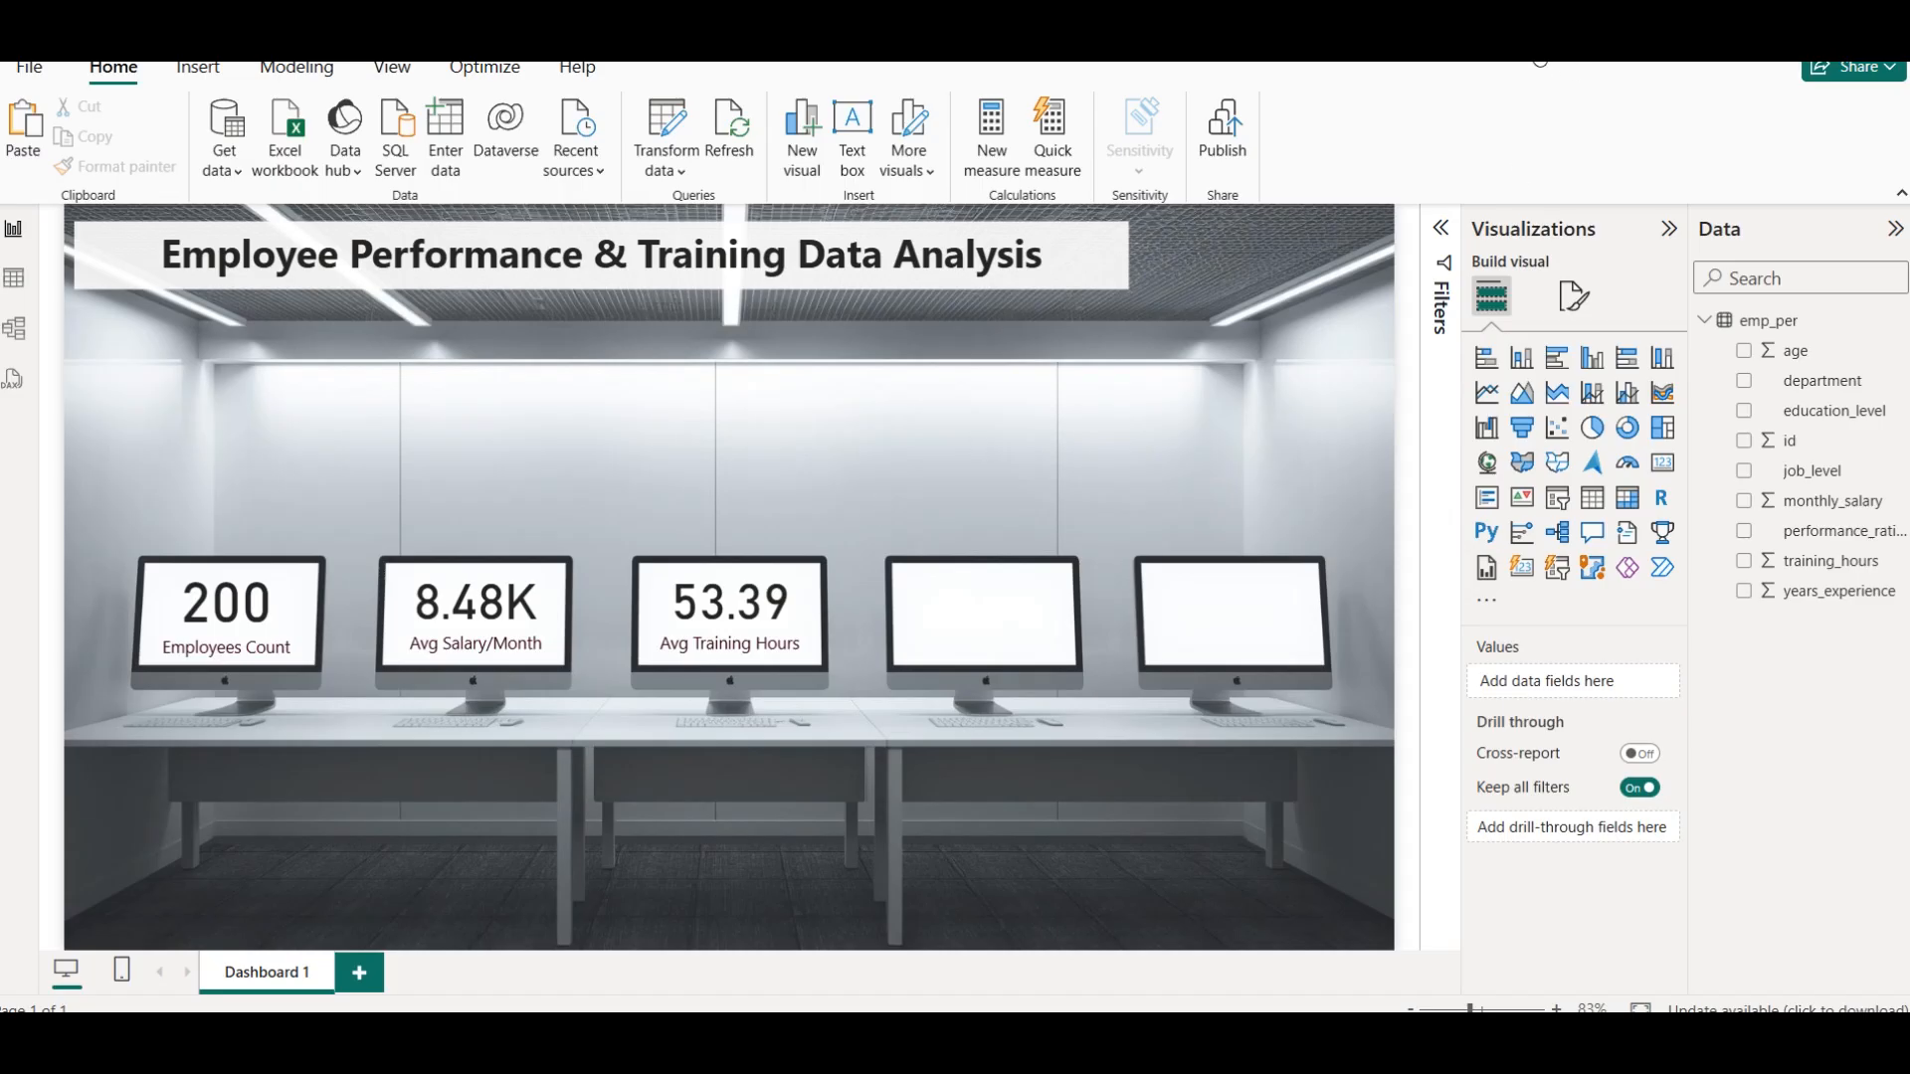
Place a copy of the Avg Training Hours card on the fourth monitor and replace its field with years_experience, aggregated as Average
click(749, 604)
drag(749, 603, 992, 603)
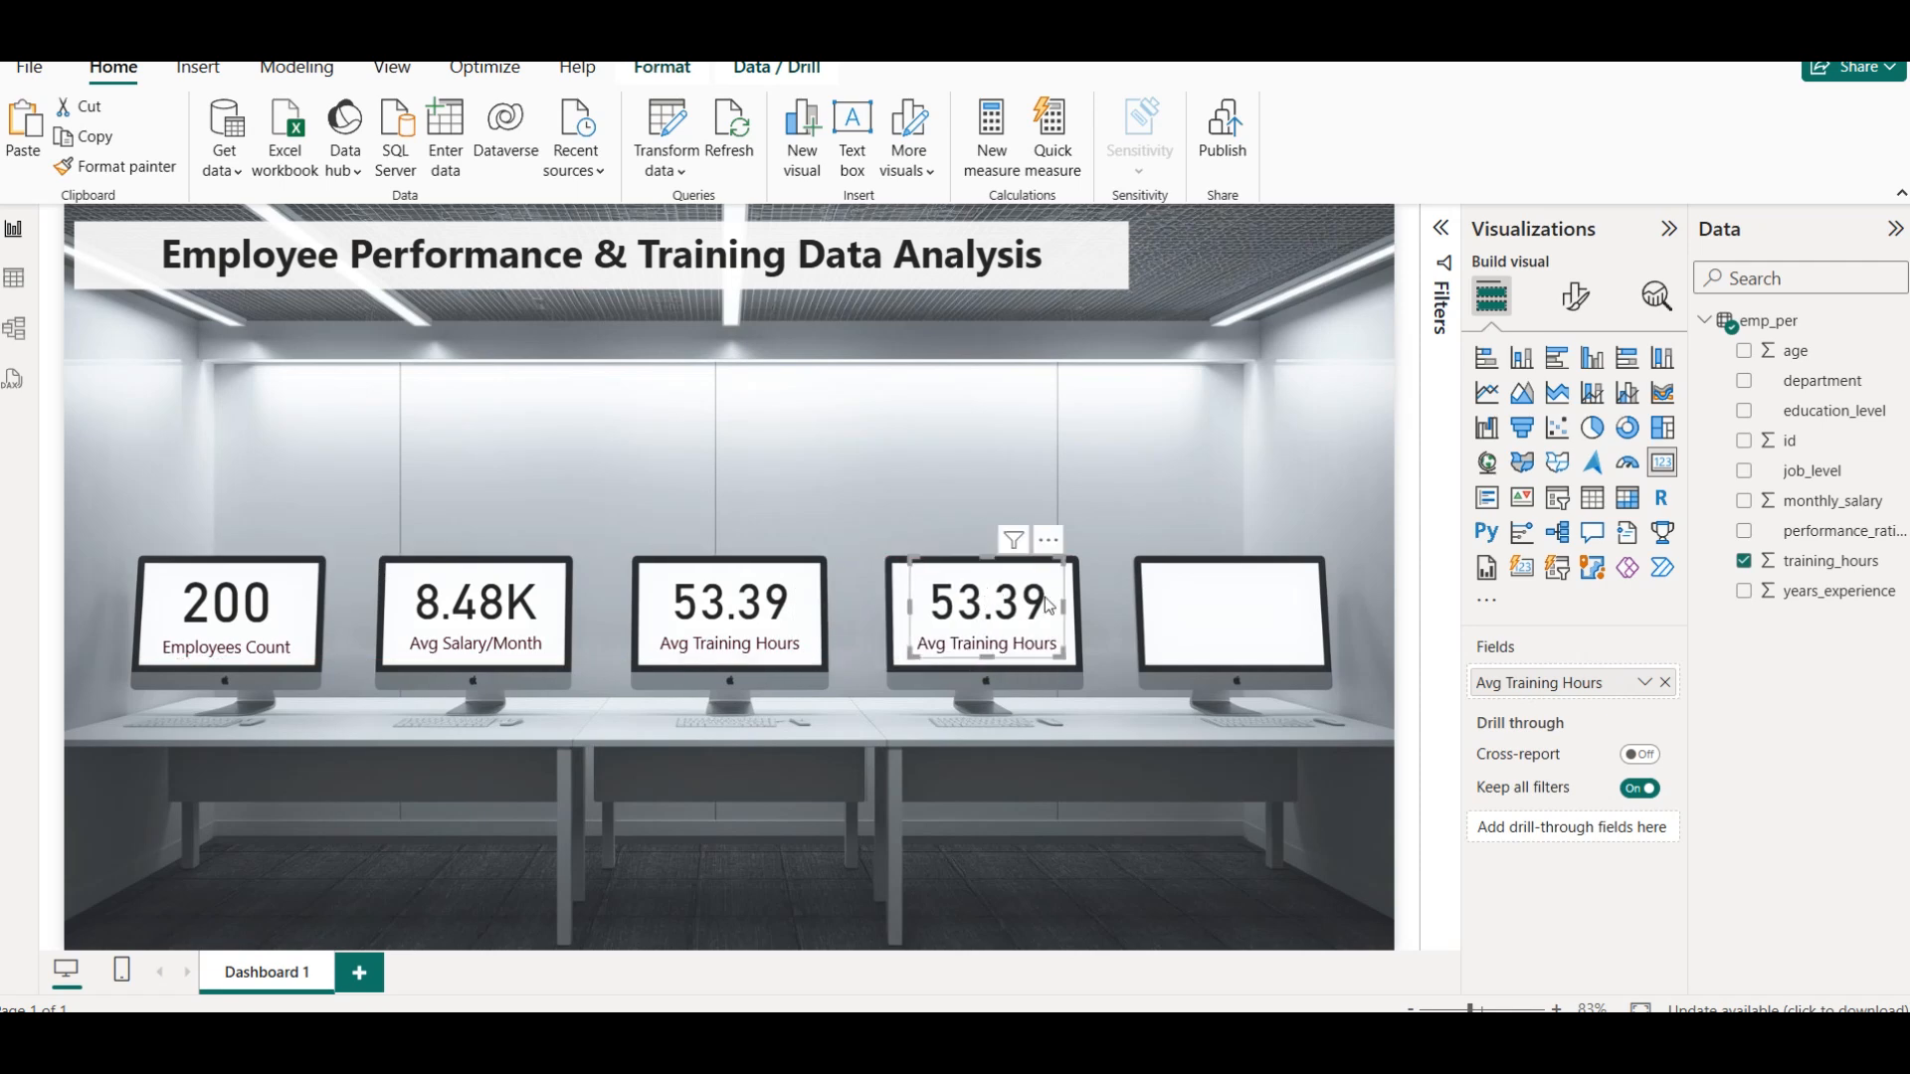
click(1744, 561)
click(1744, 591)
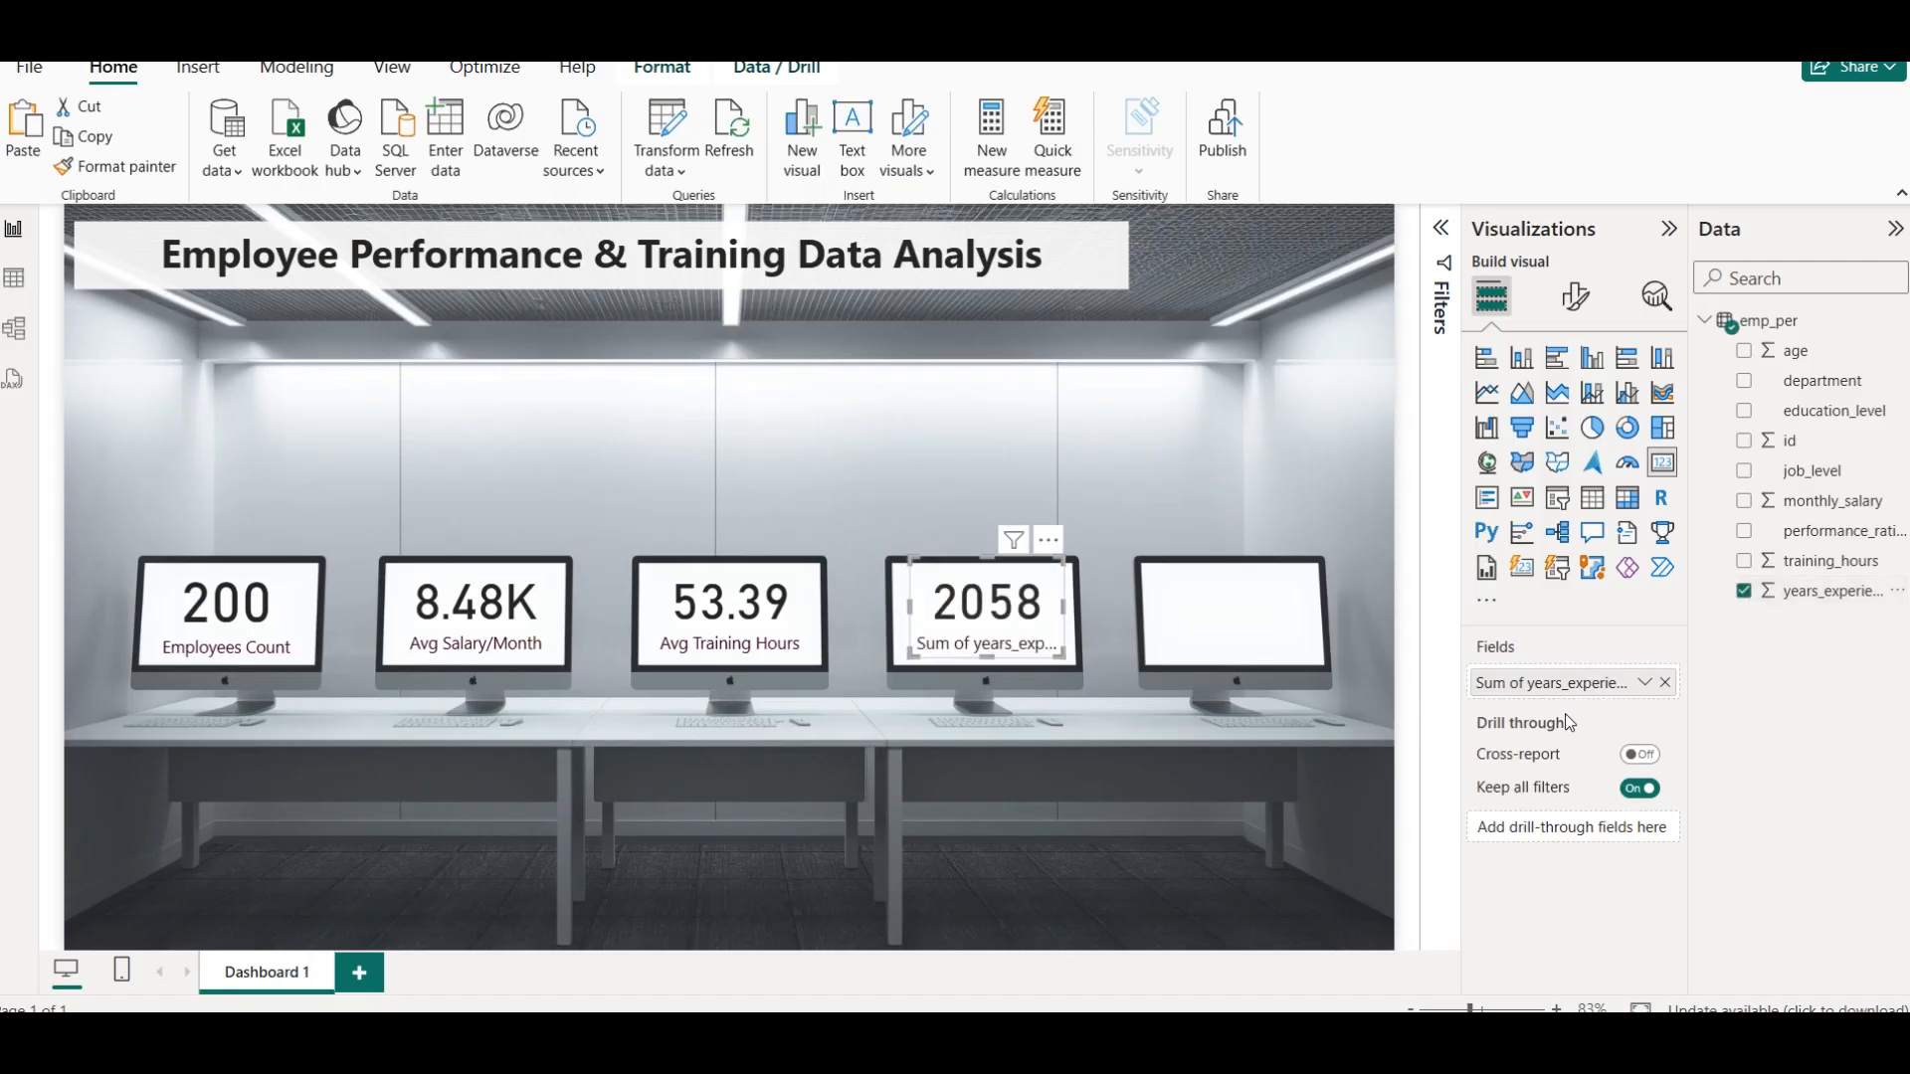
click(1645, 682)
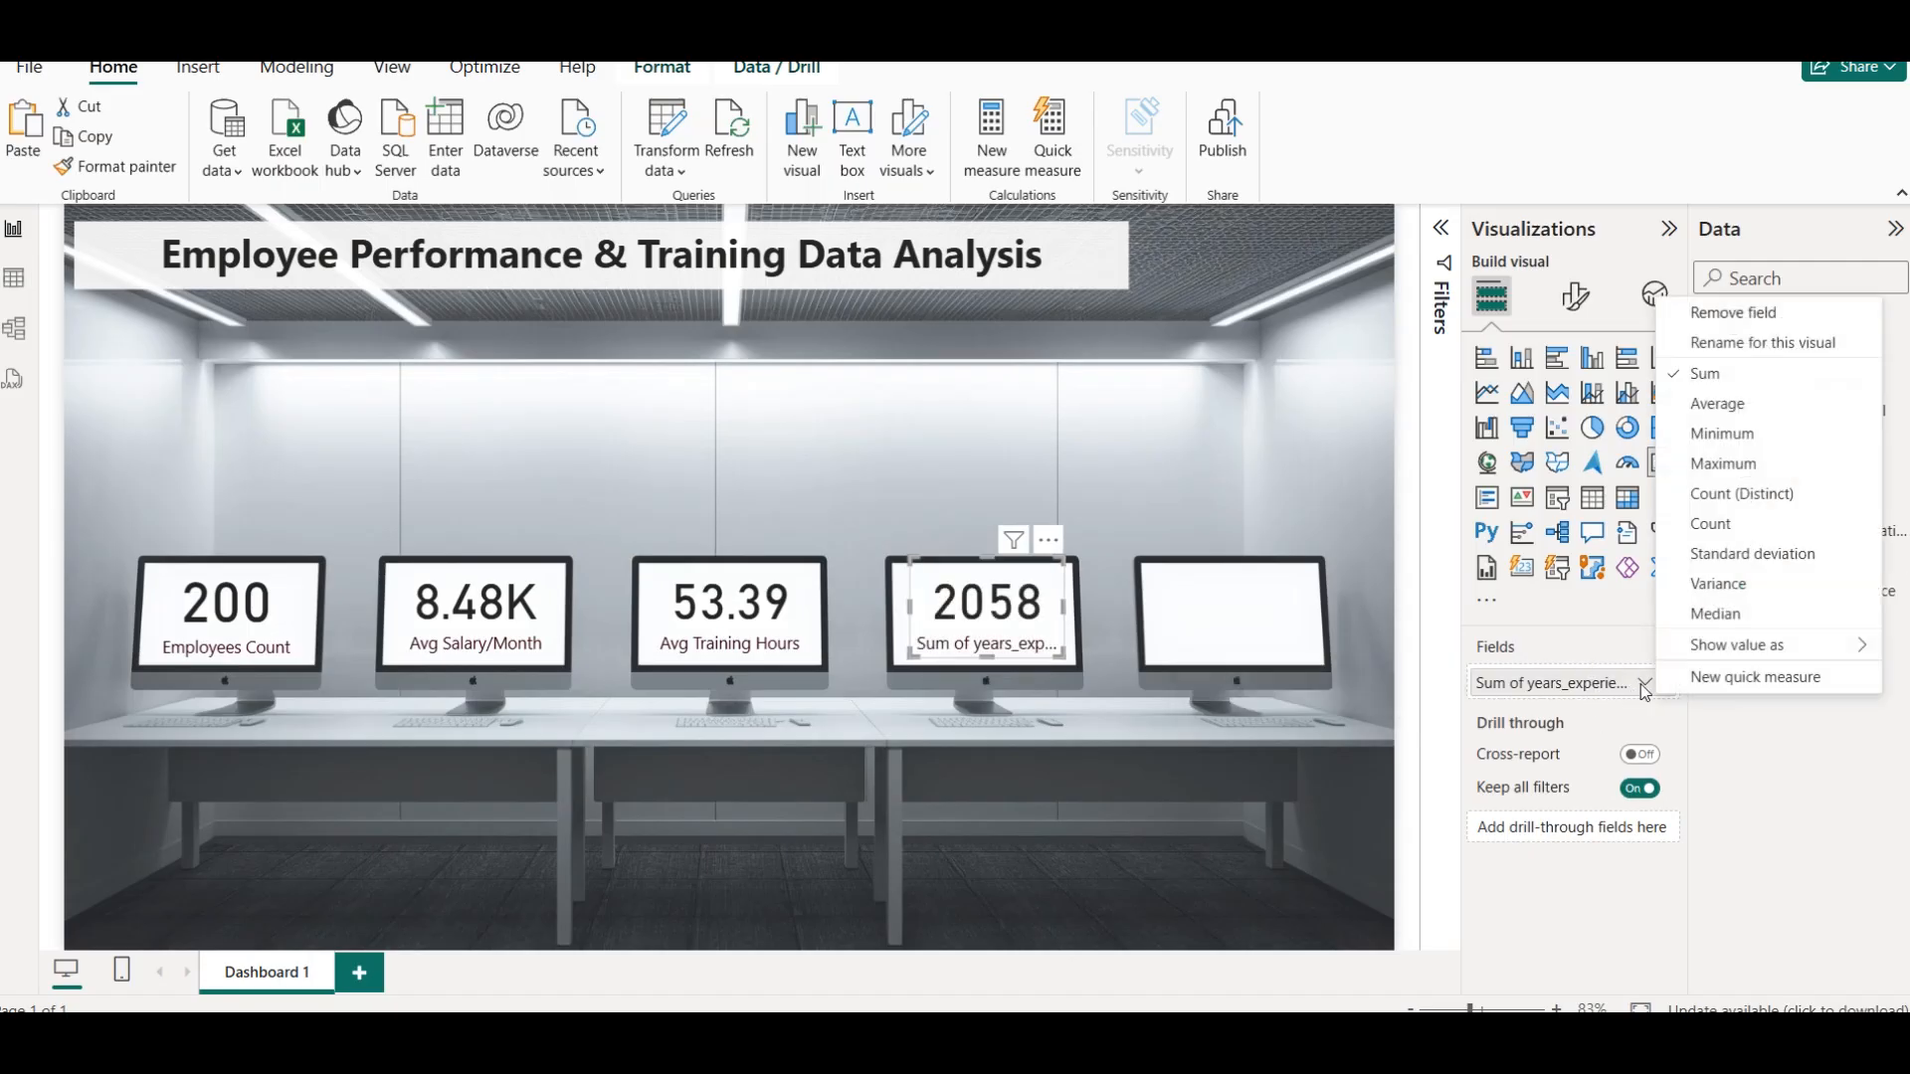
click(1726, 403)
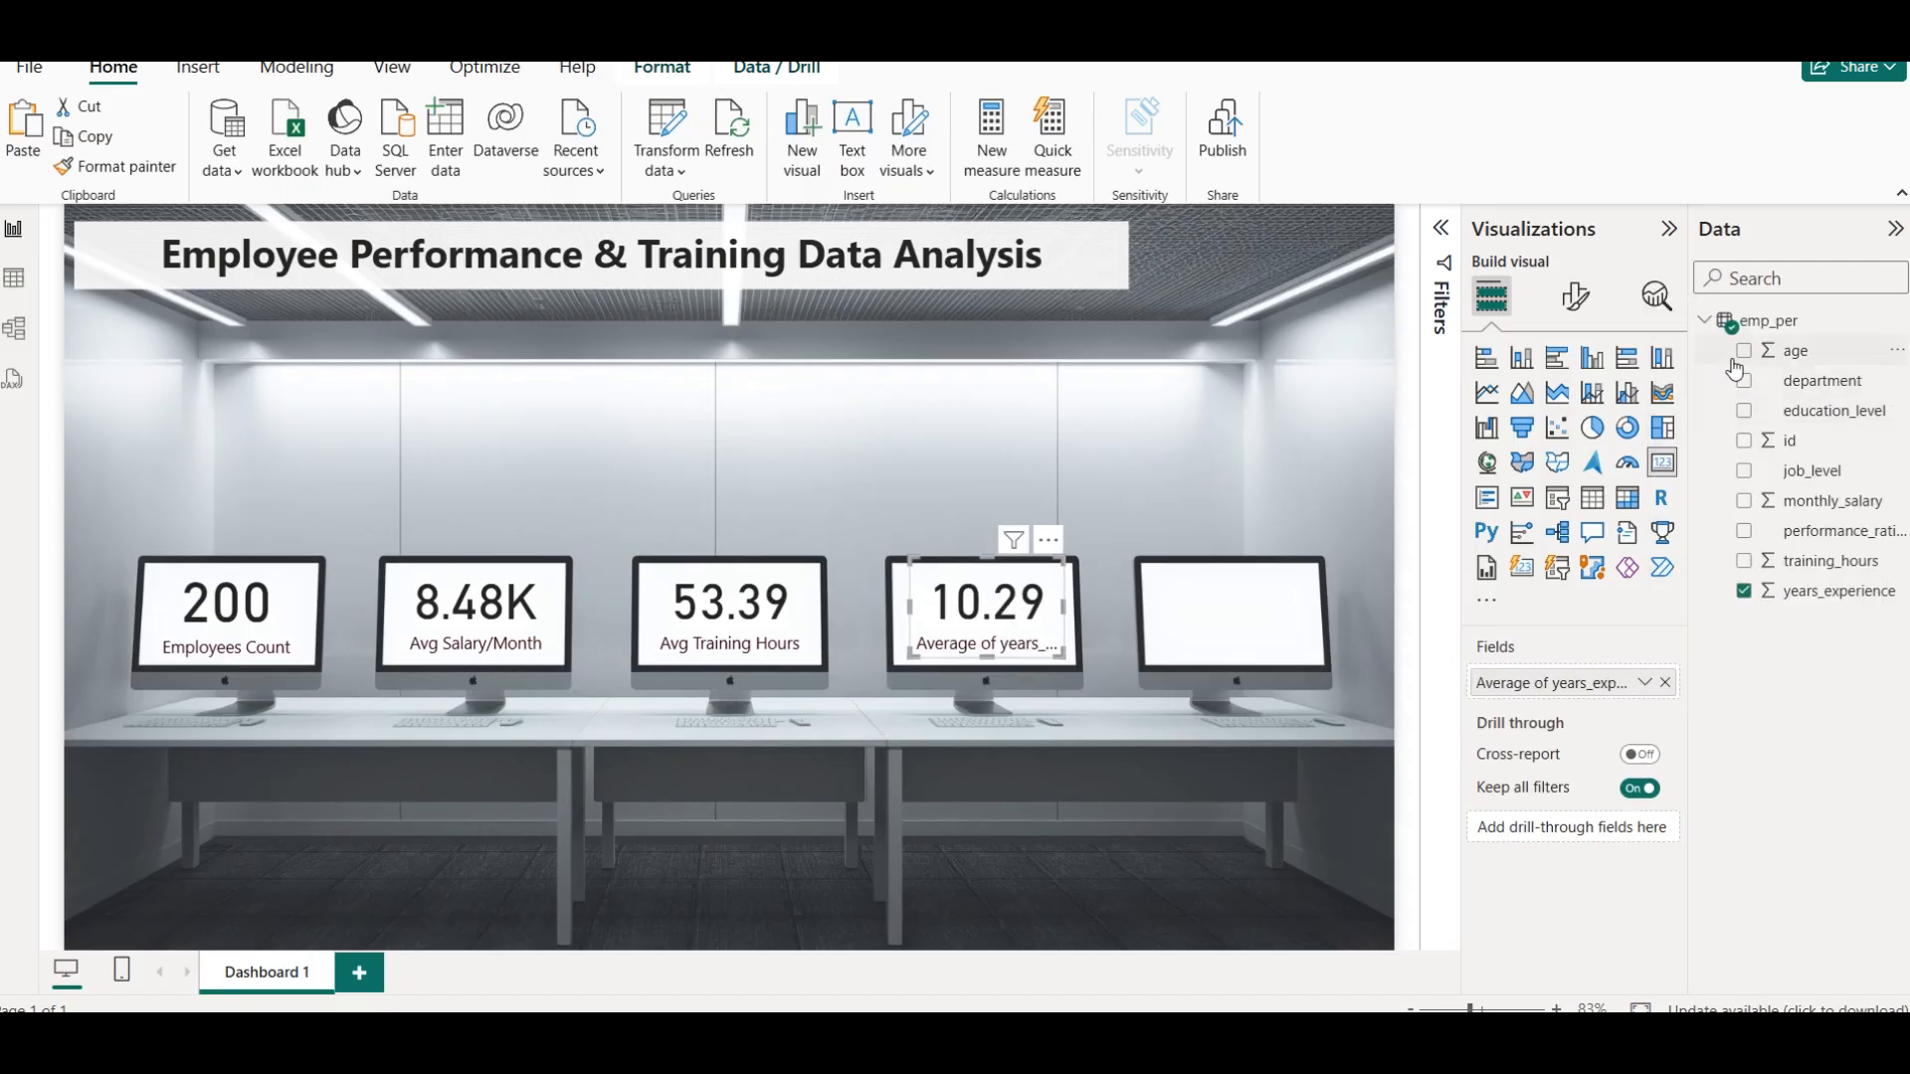
Rename the fourth card's field as Avg. Experience for this visual and deselect the card
click(1644, 686)
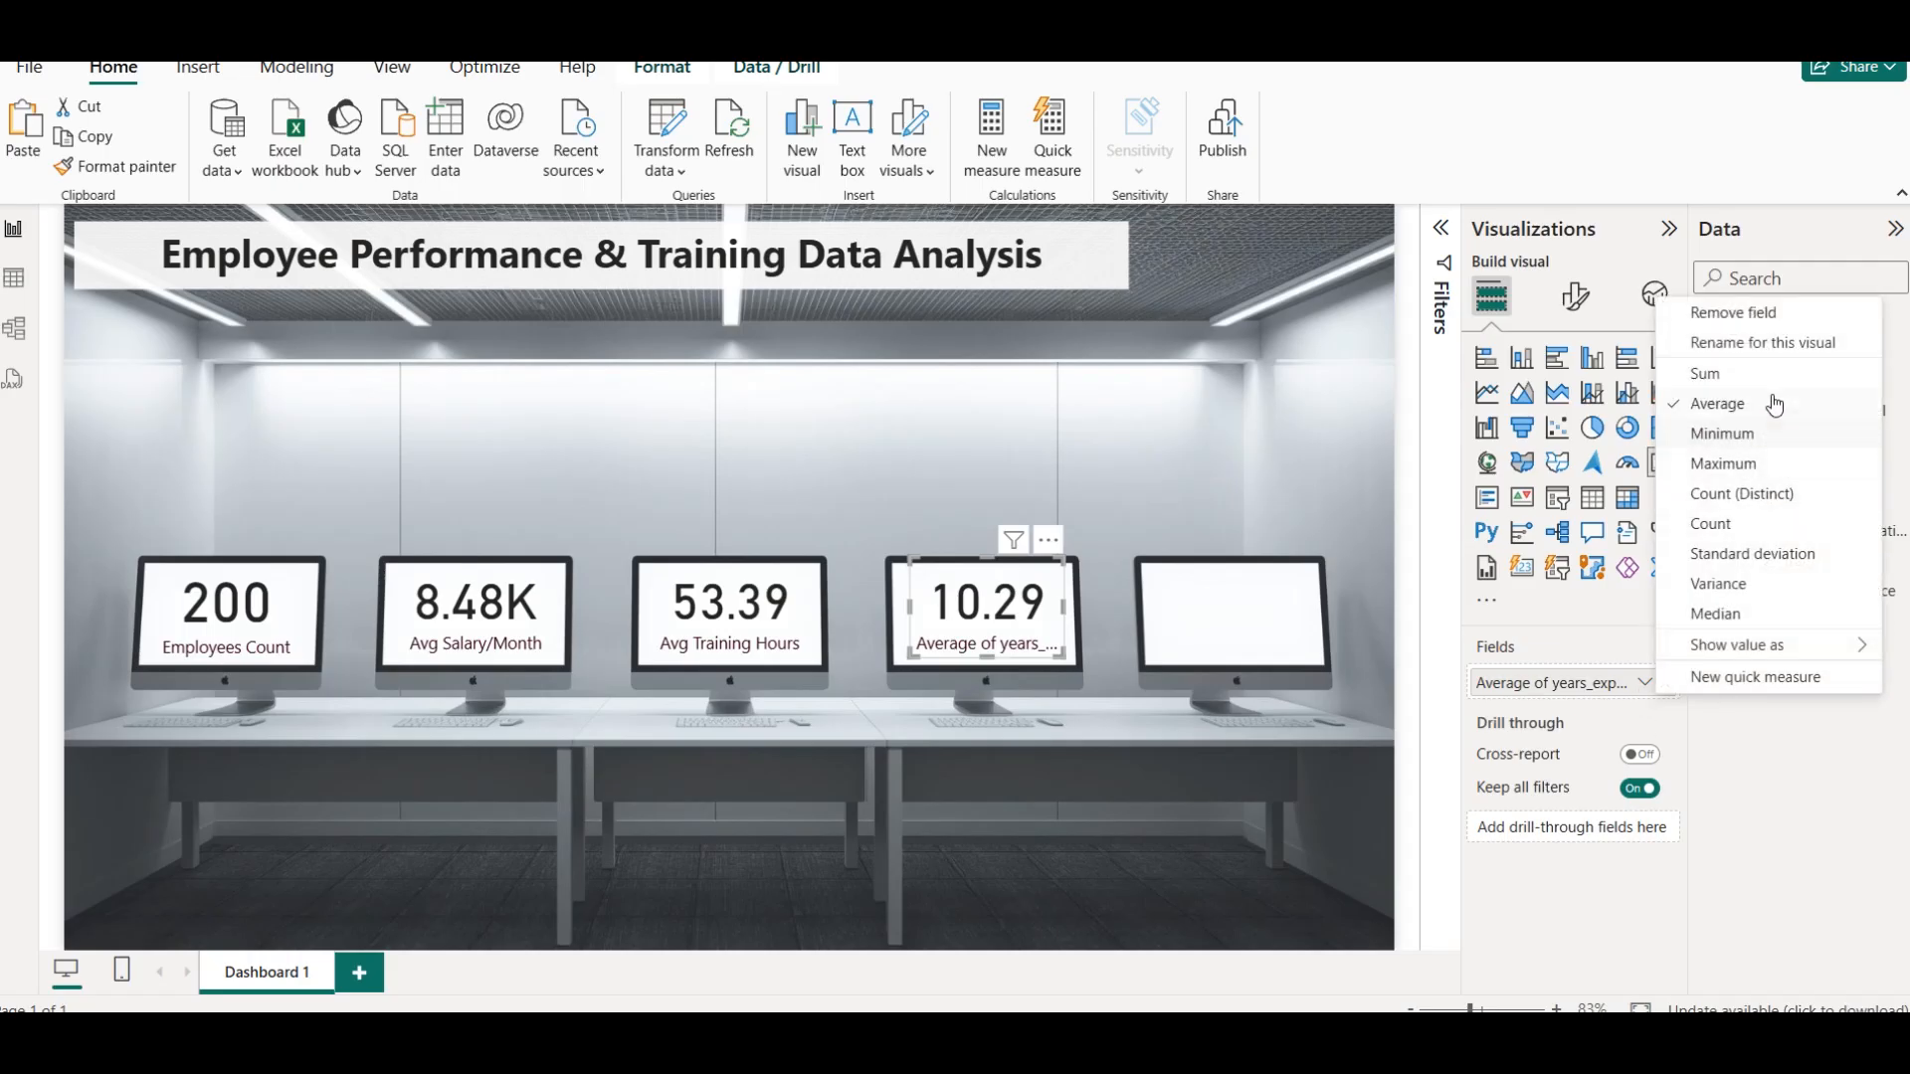
click(1759, 350)
text(Av)
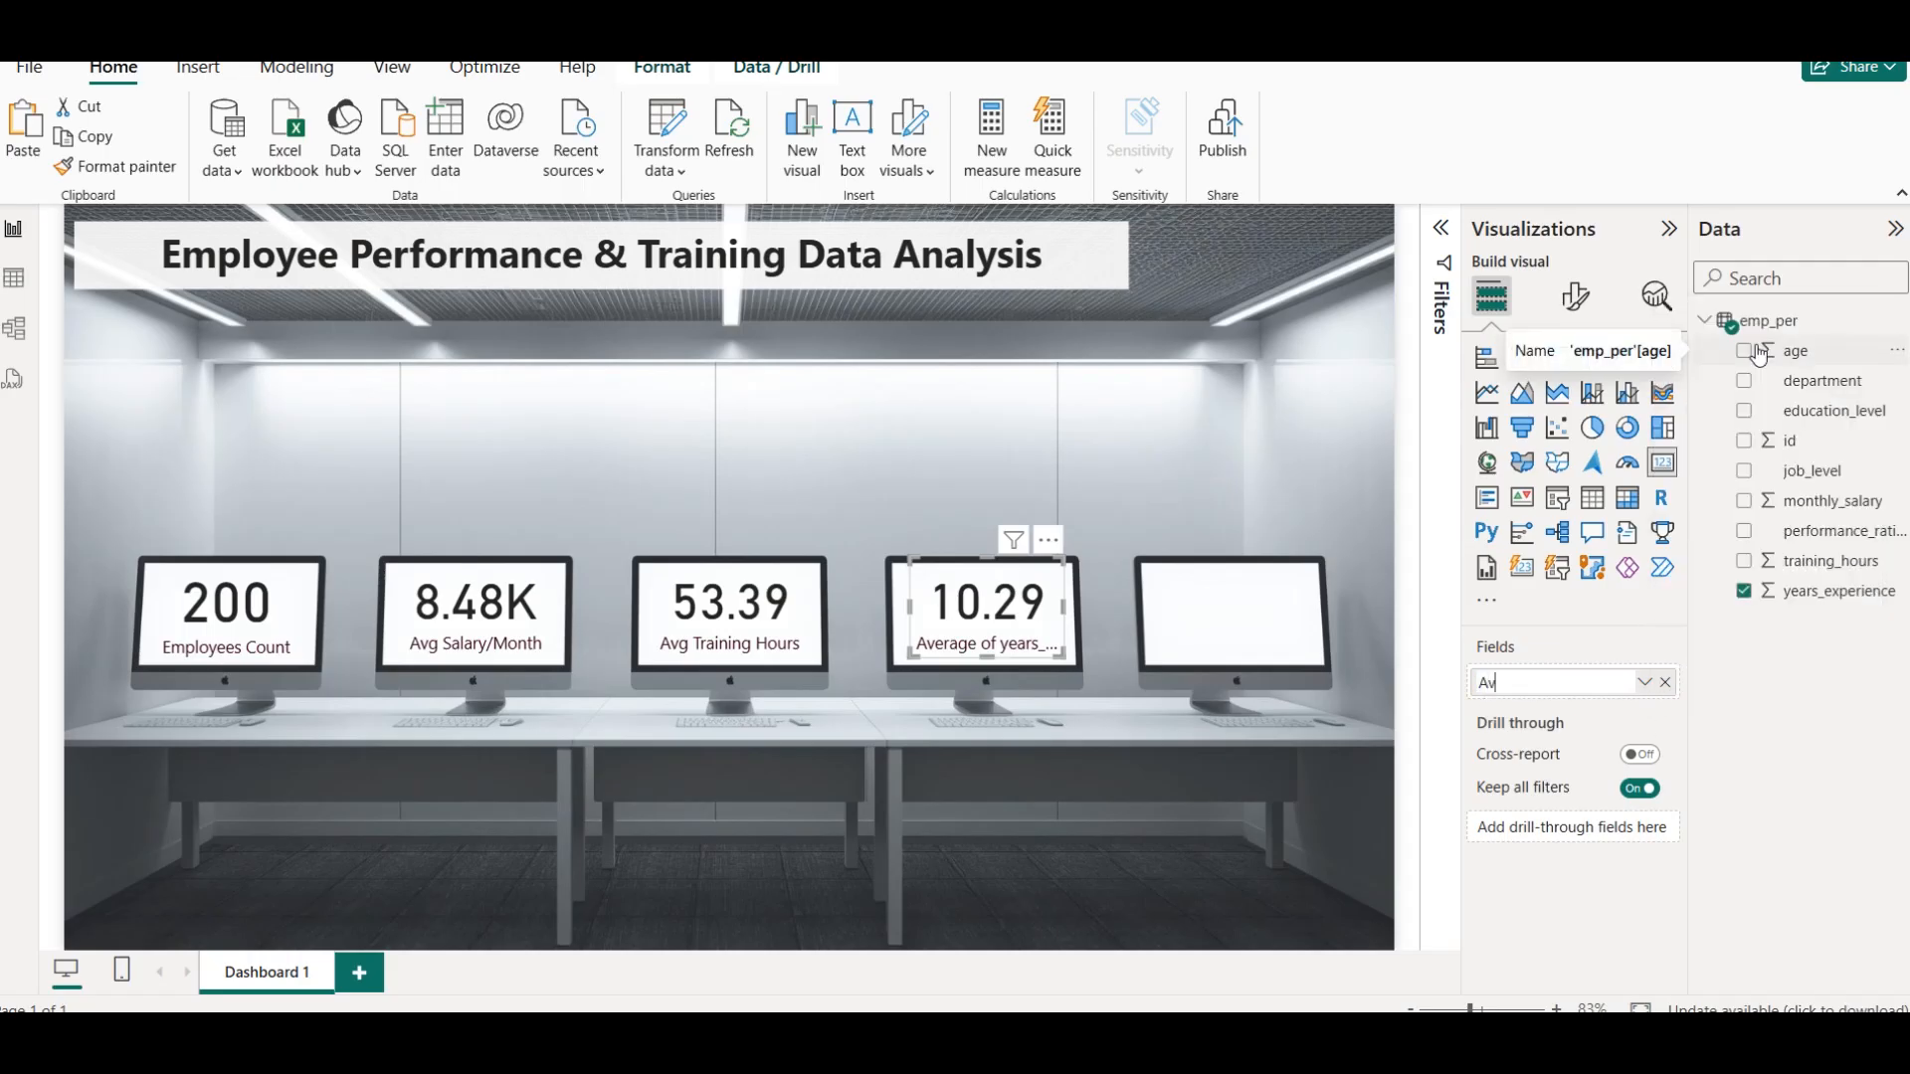
text(g. Experience)
key(Return)
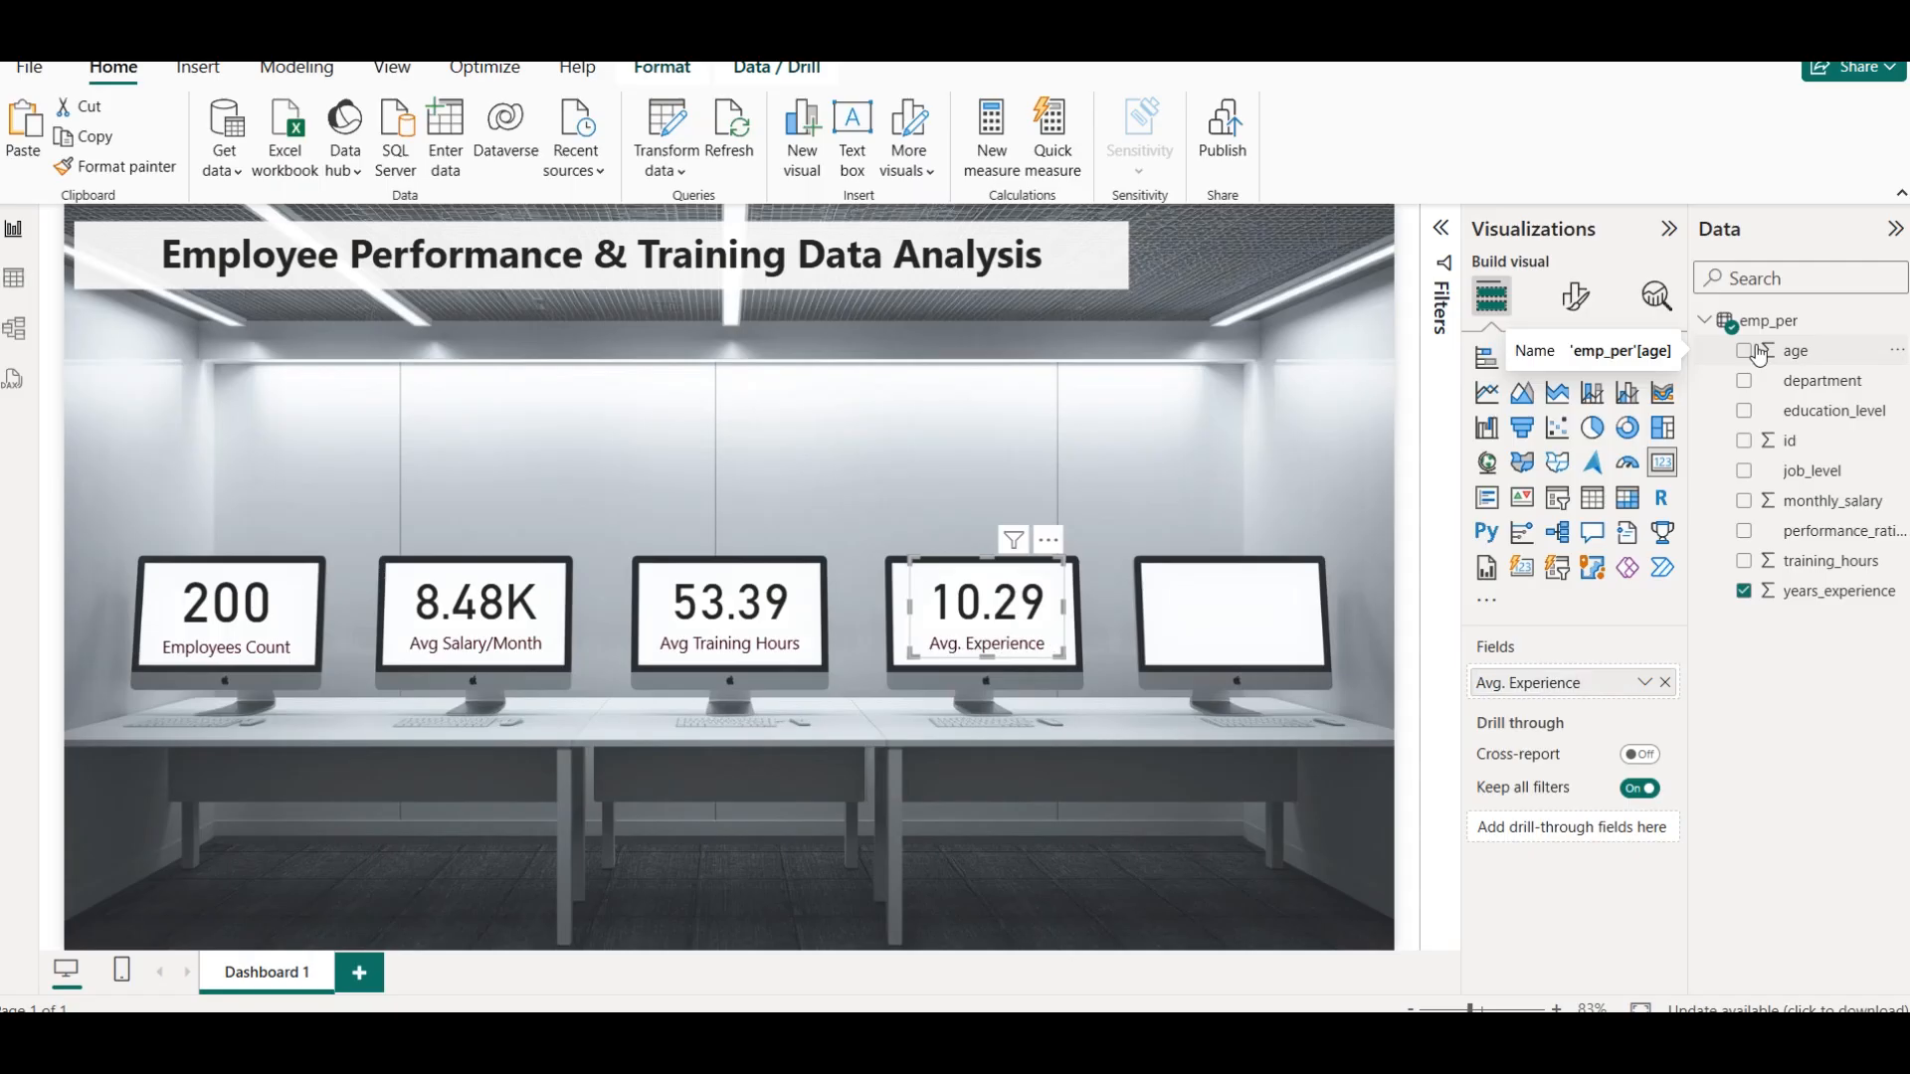
click(1130, 364)
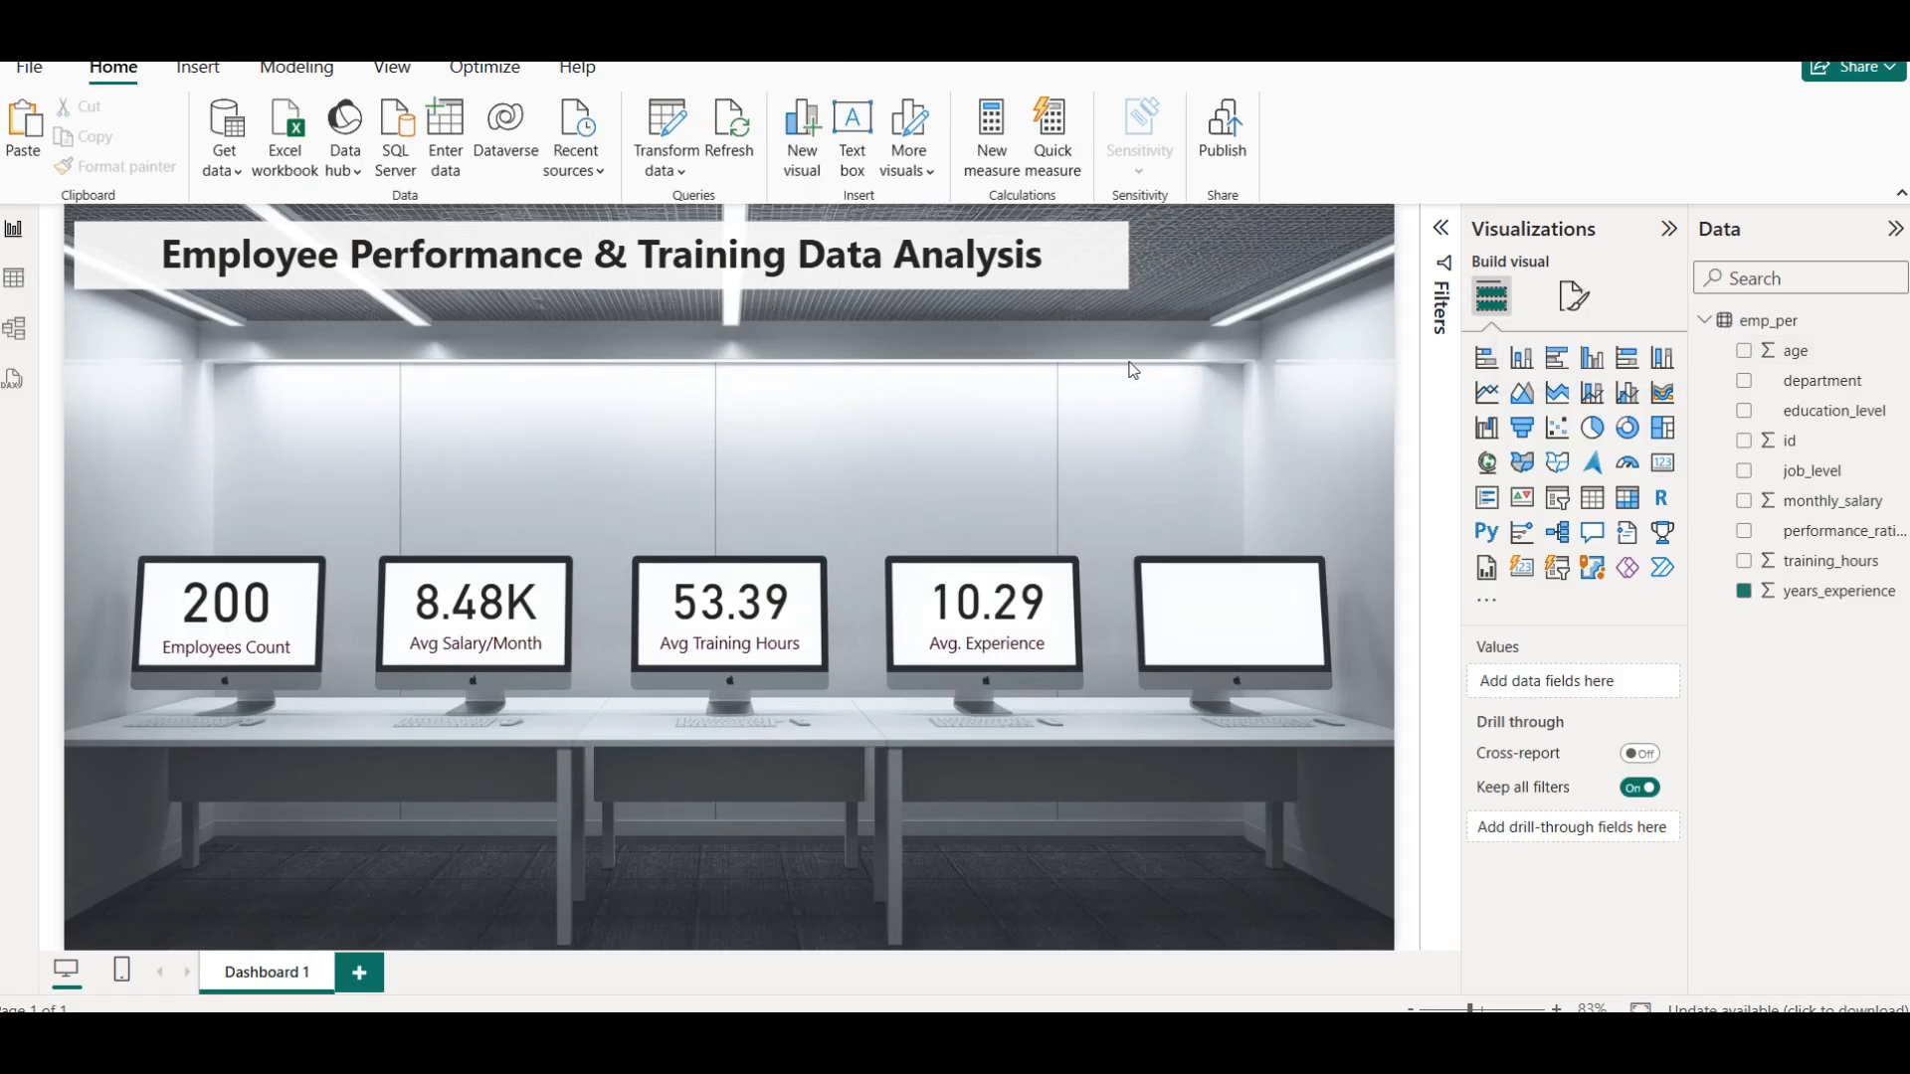
click(1024, 637)
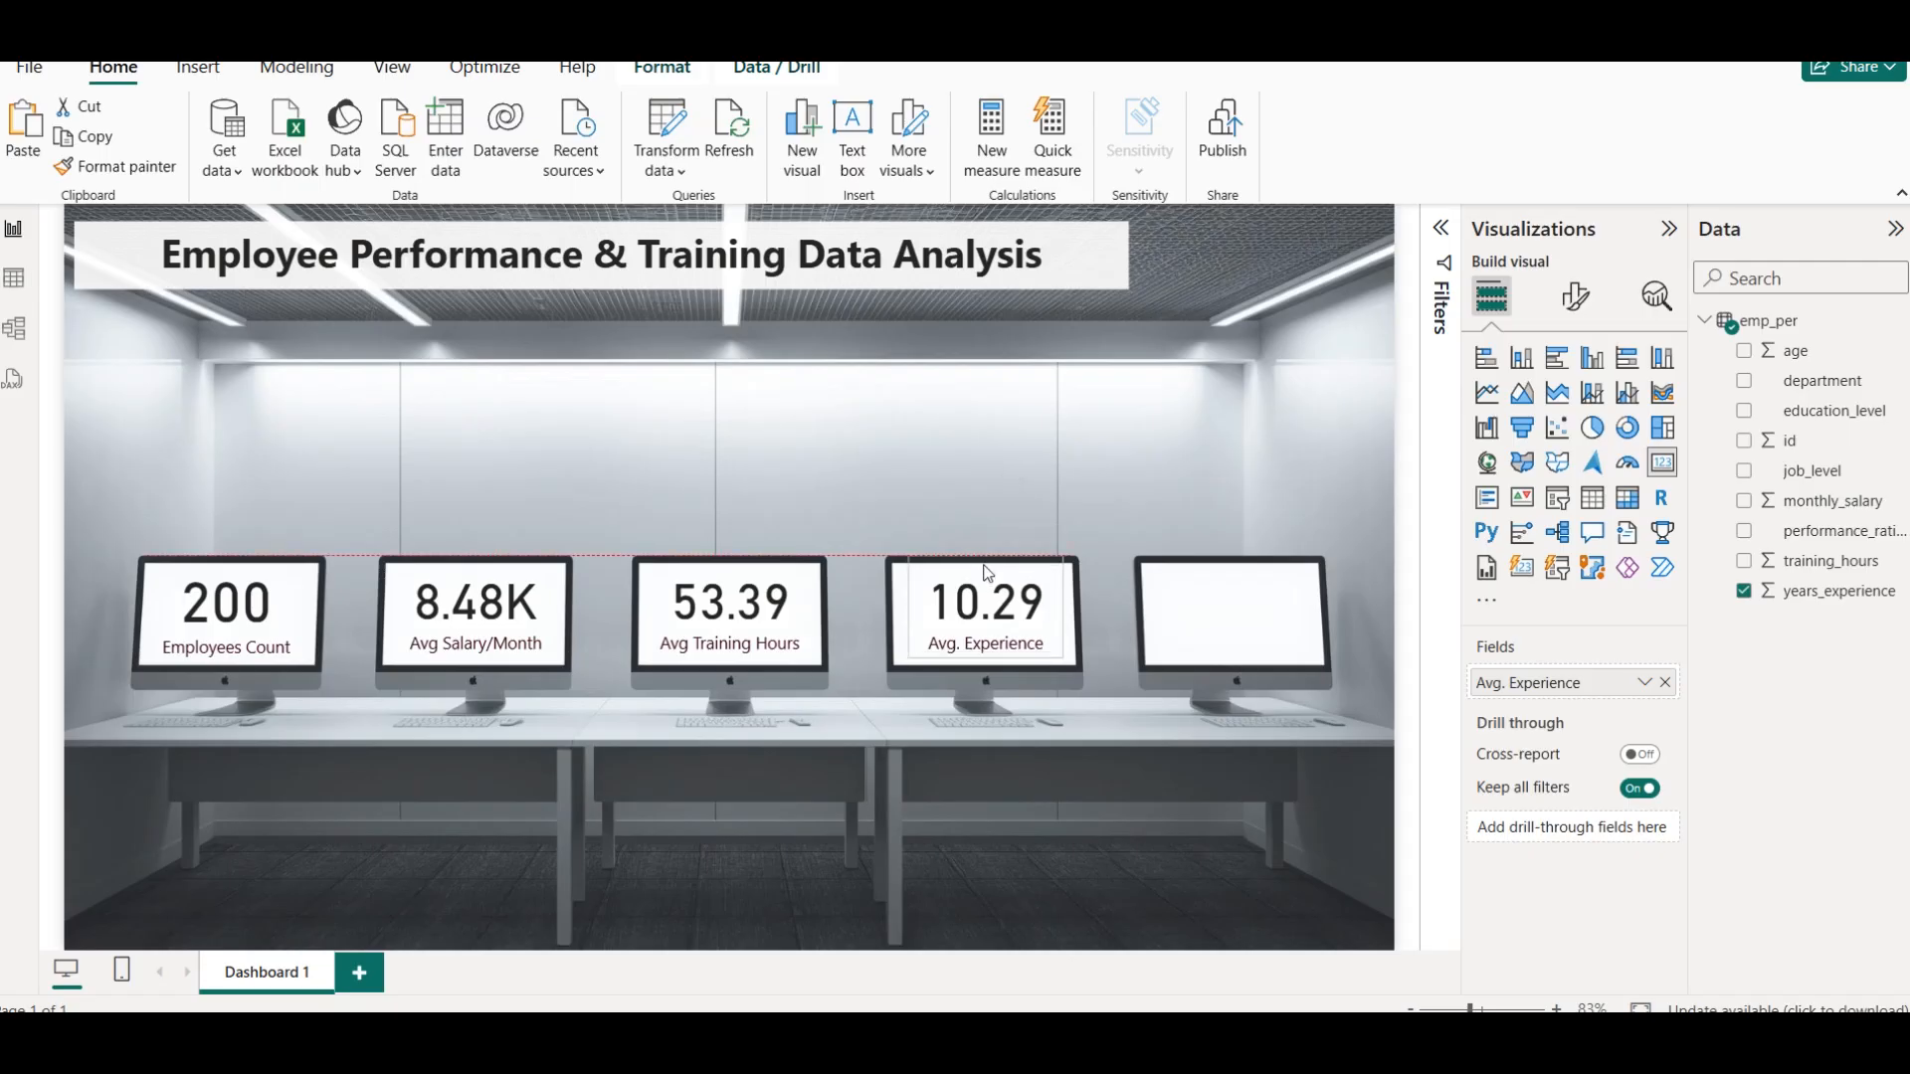
click(993, 460)
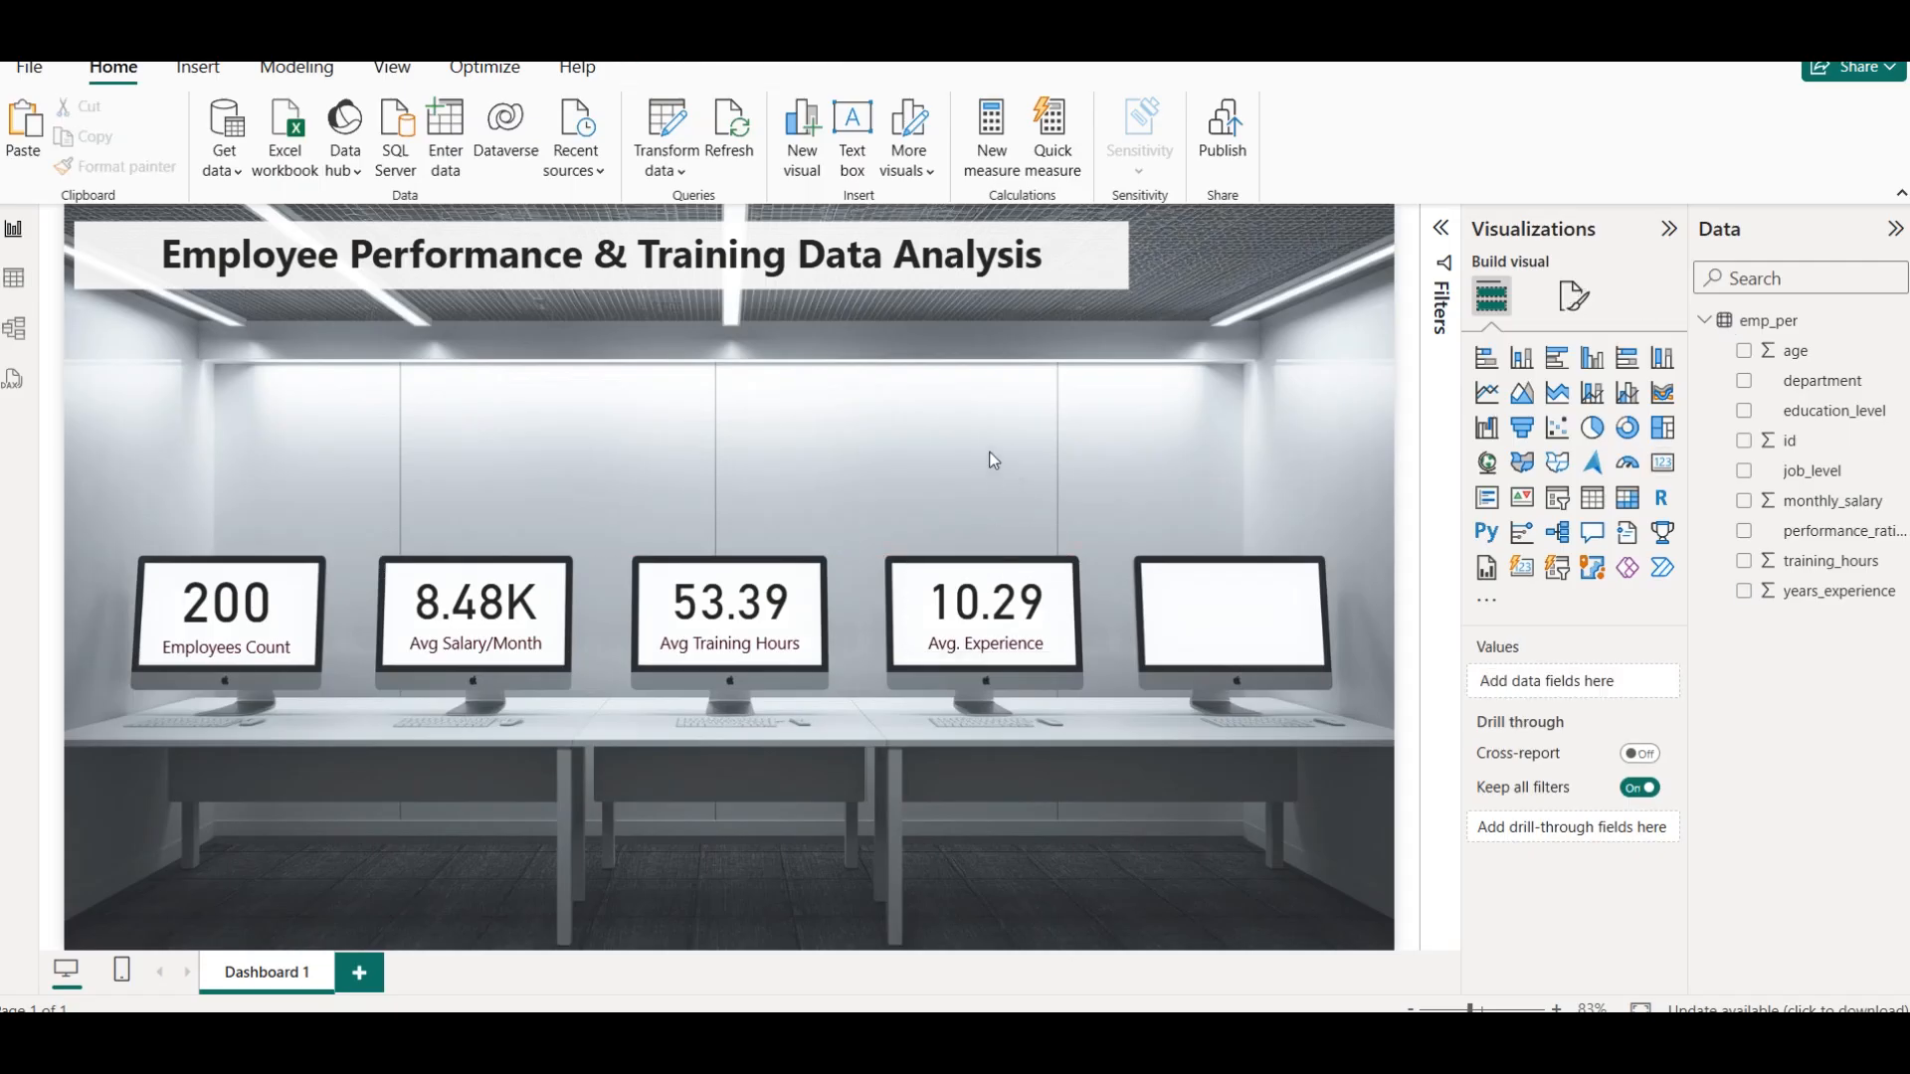
Place a copy of the Avg. Experience card on the fifth monitor
click(1012, 633)
key(ctrl+c)
key(ctrl+v)
drag(1015, 639, 1250, 628)
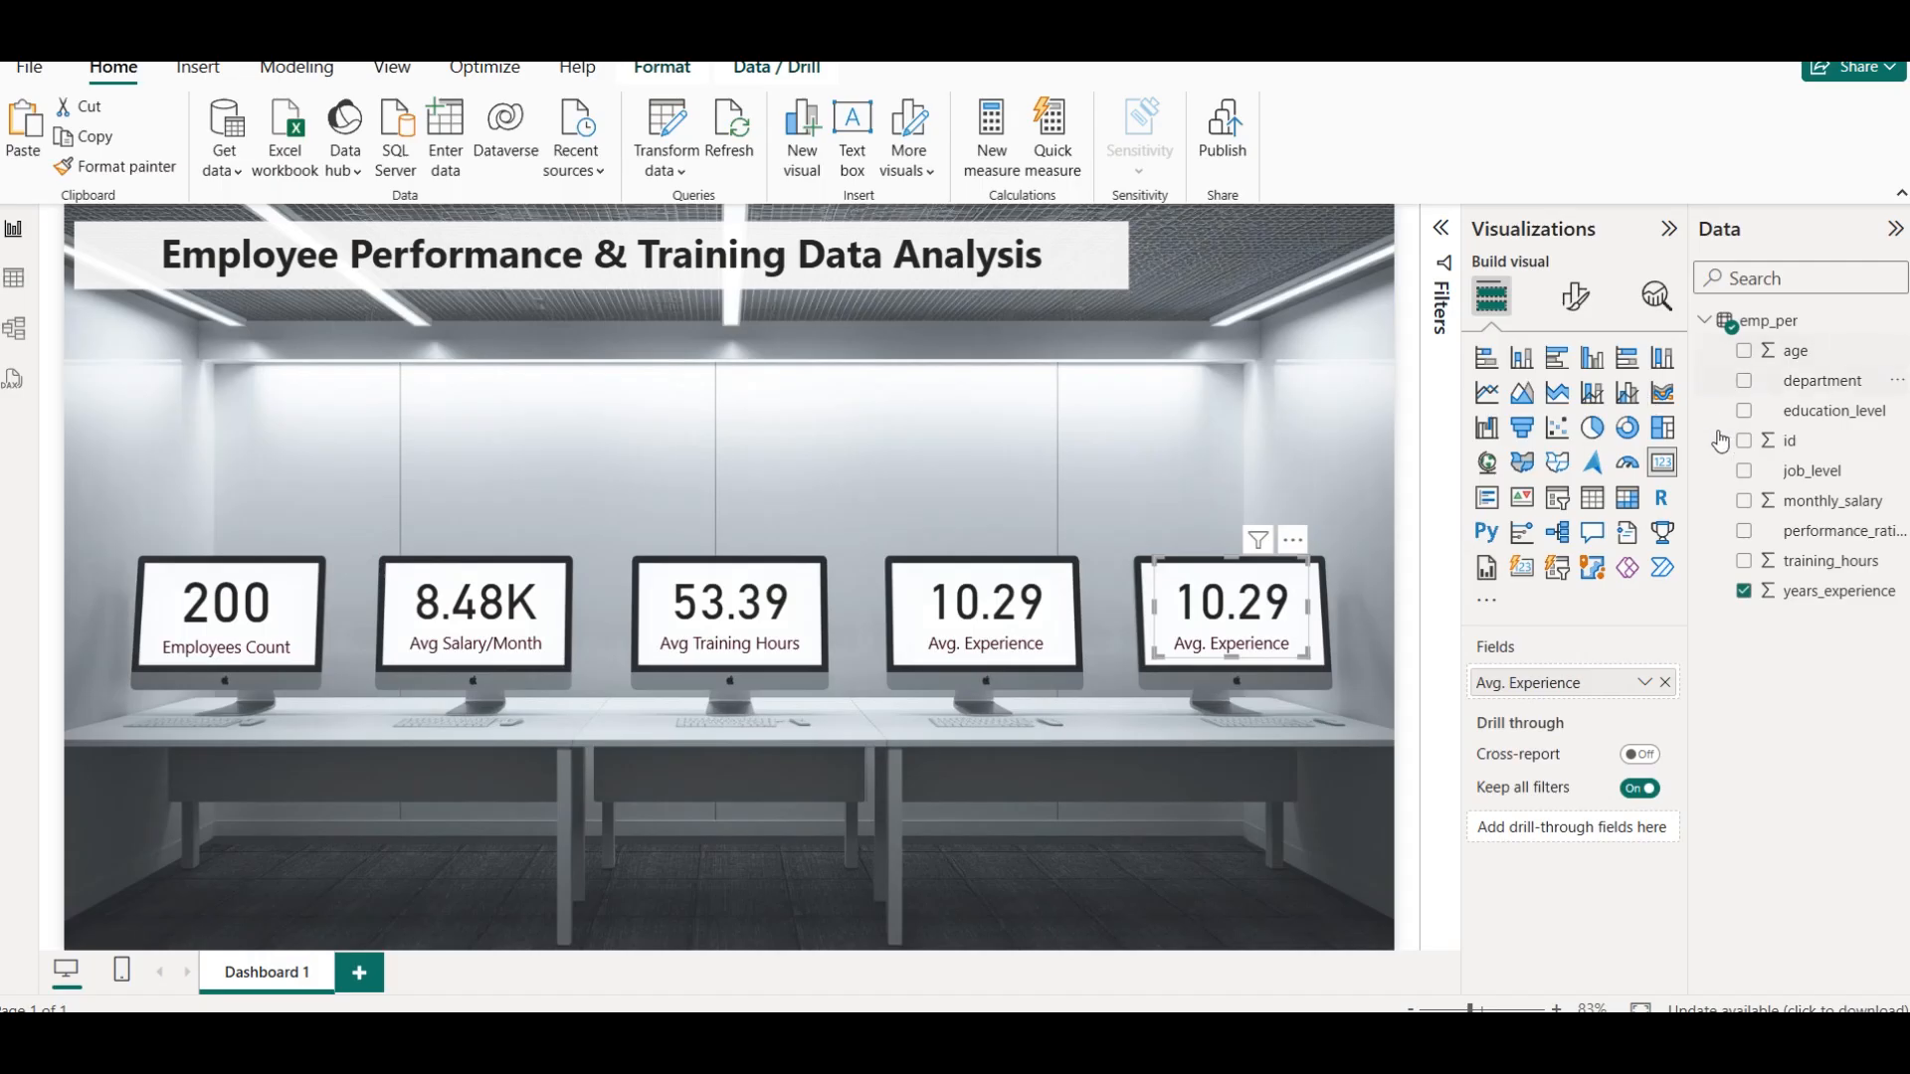
Replace years_experience in the fifth monitor's card with age, aggregated as Median
click(1665, 682)
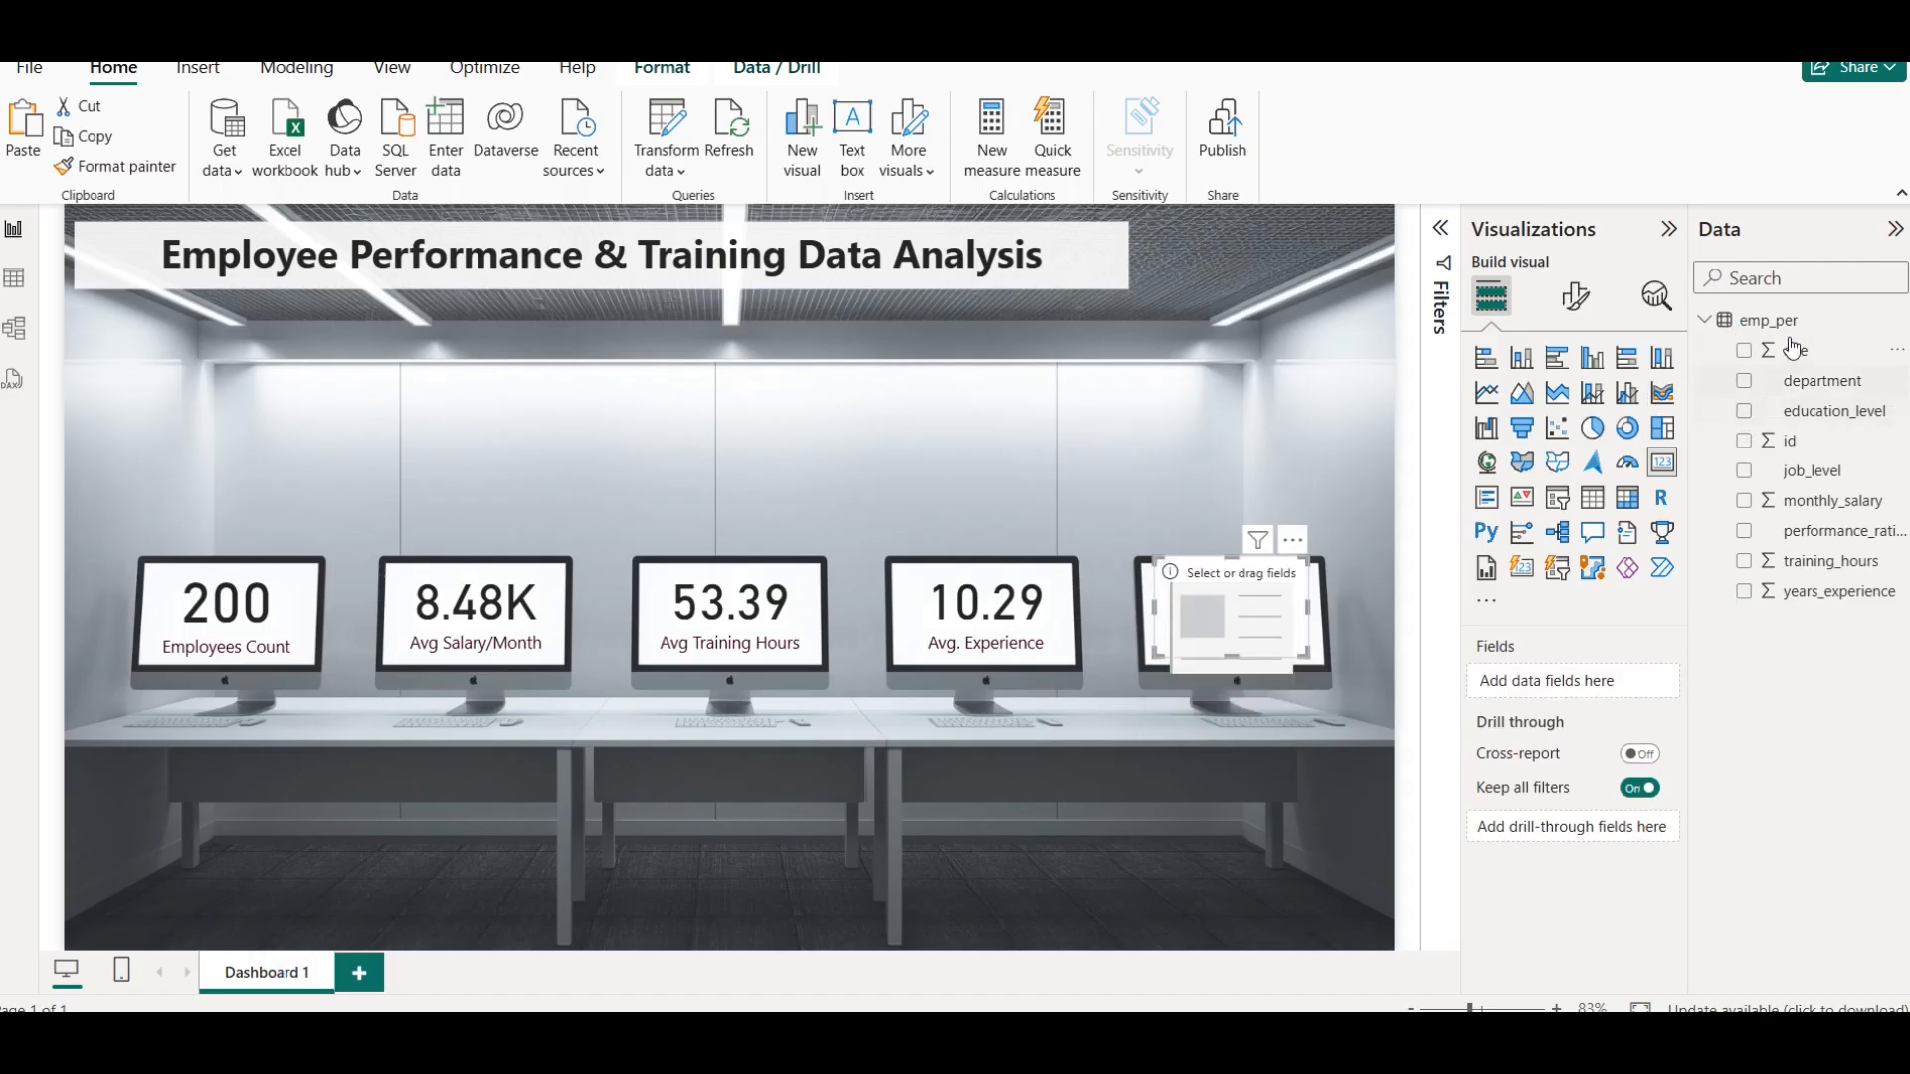
drag(1794, 348, 1603, 684)
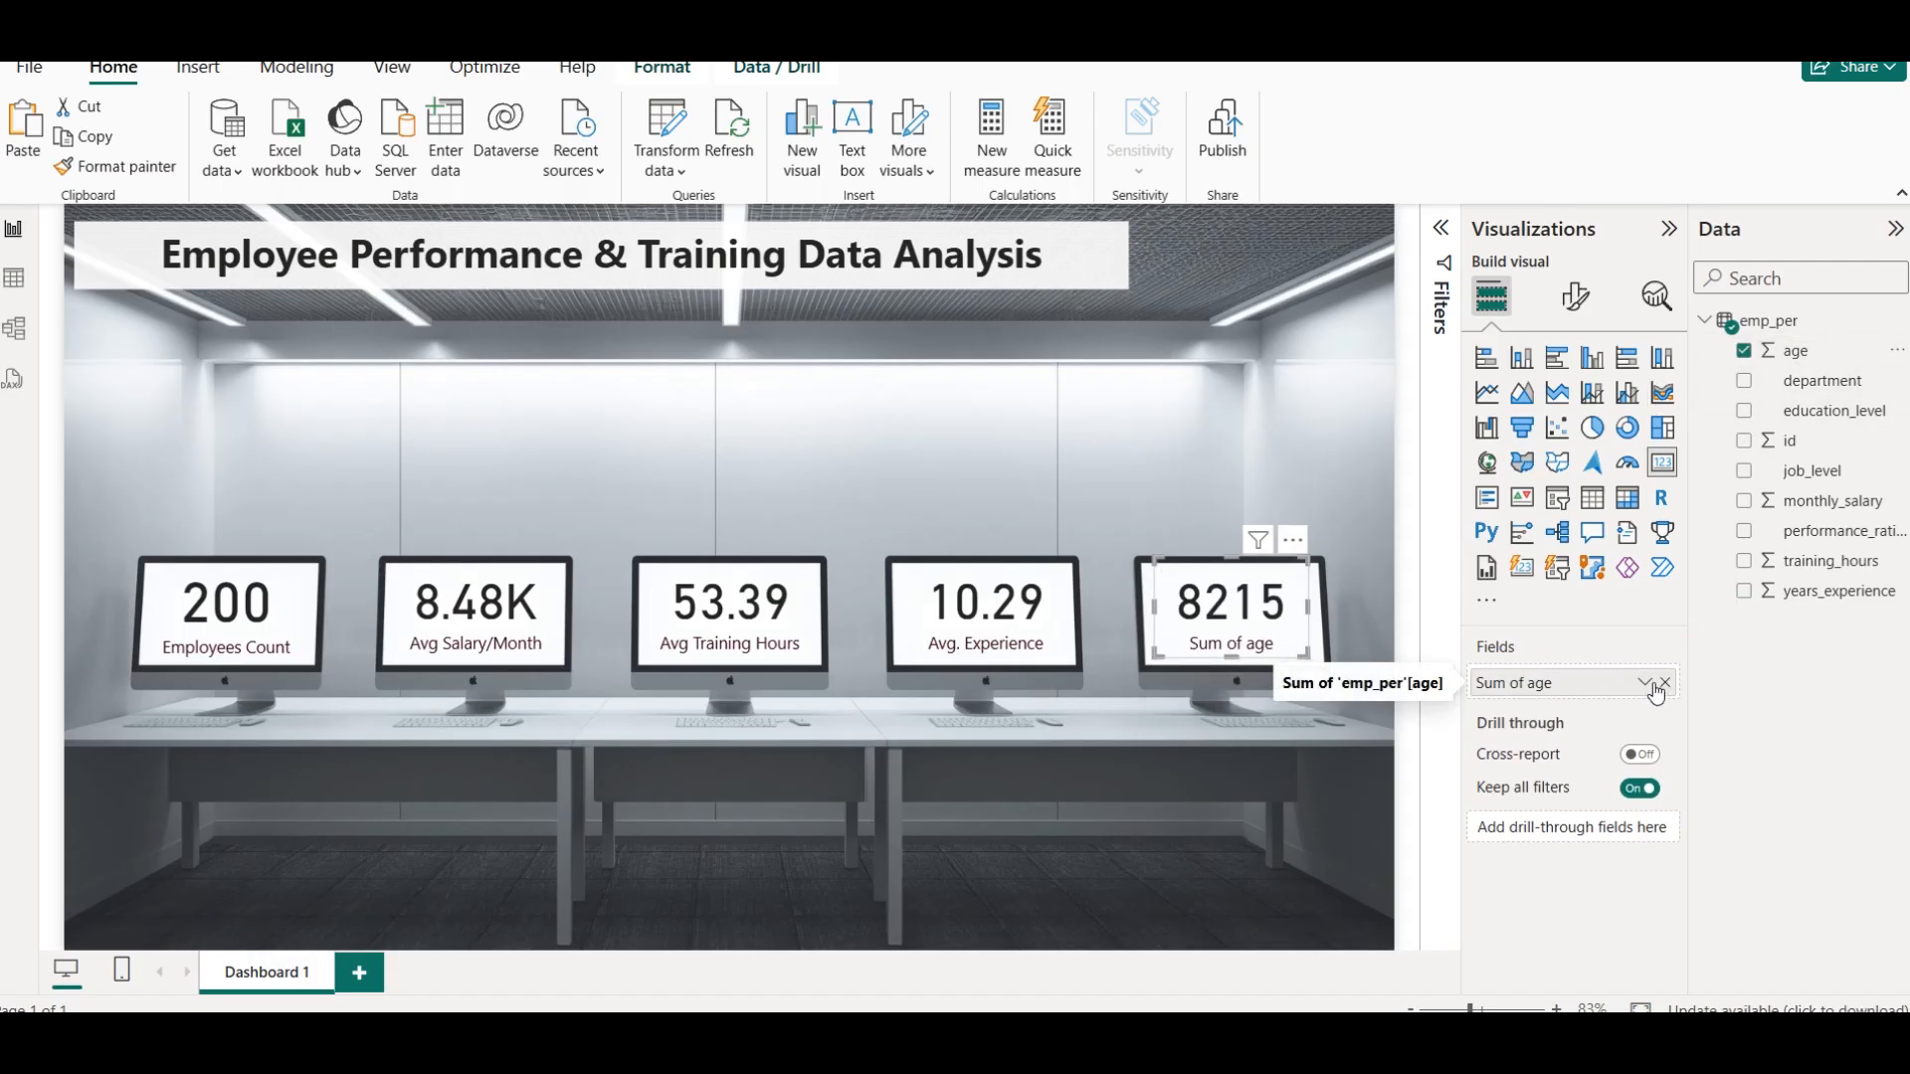
click(1646, 684)
click(1733, 606)
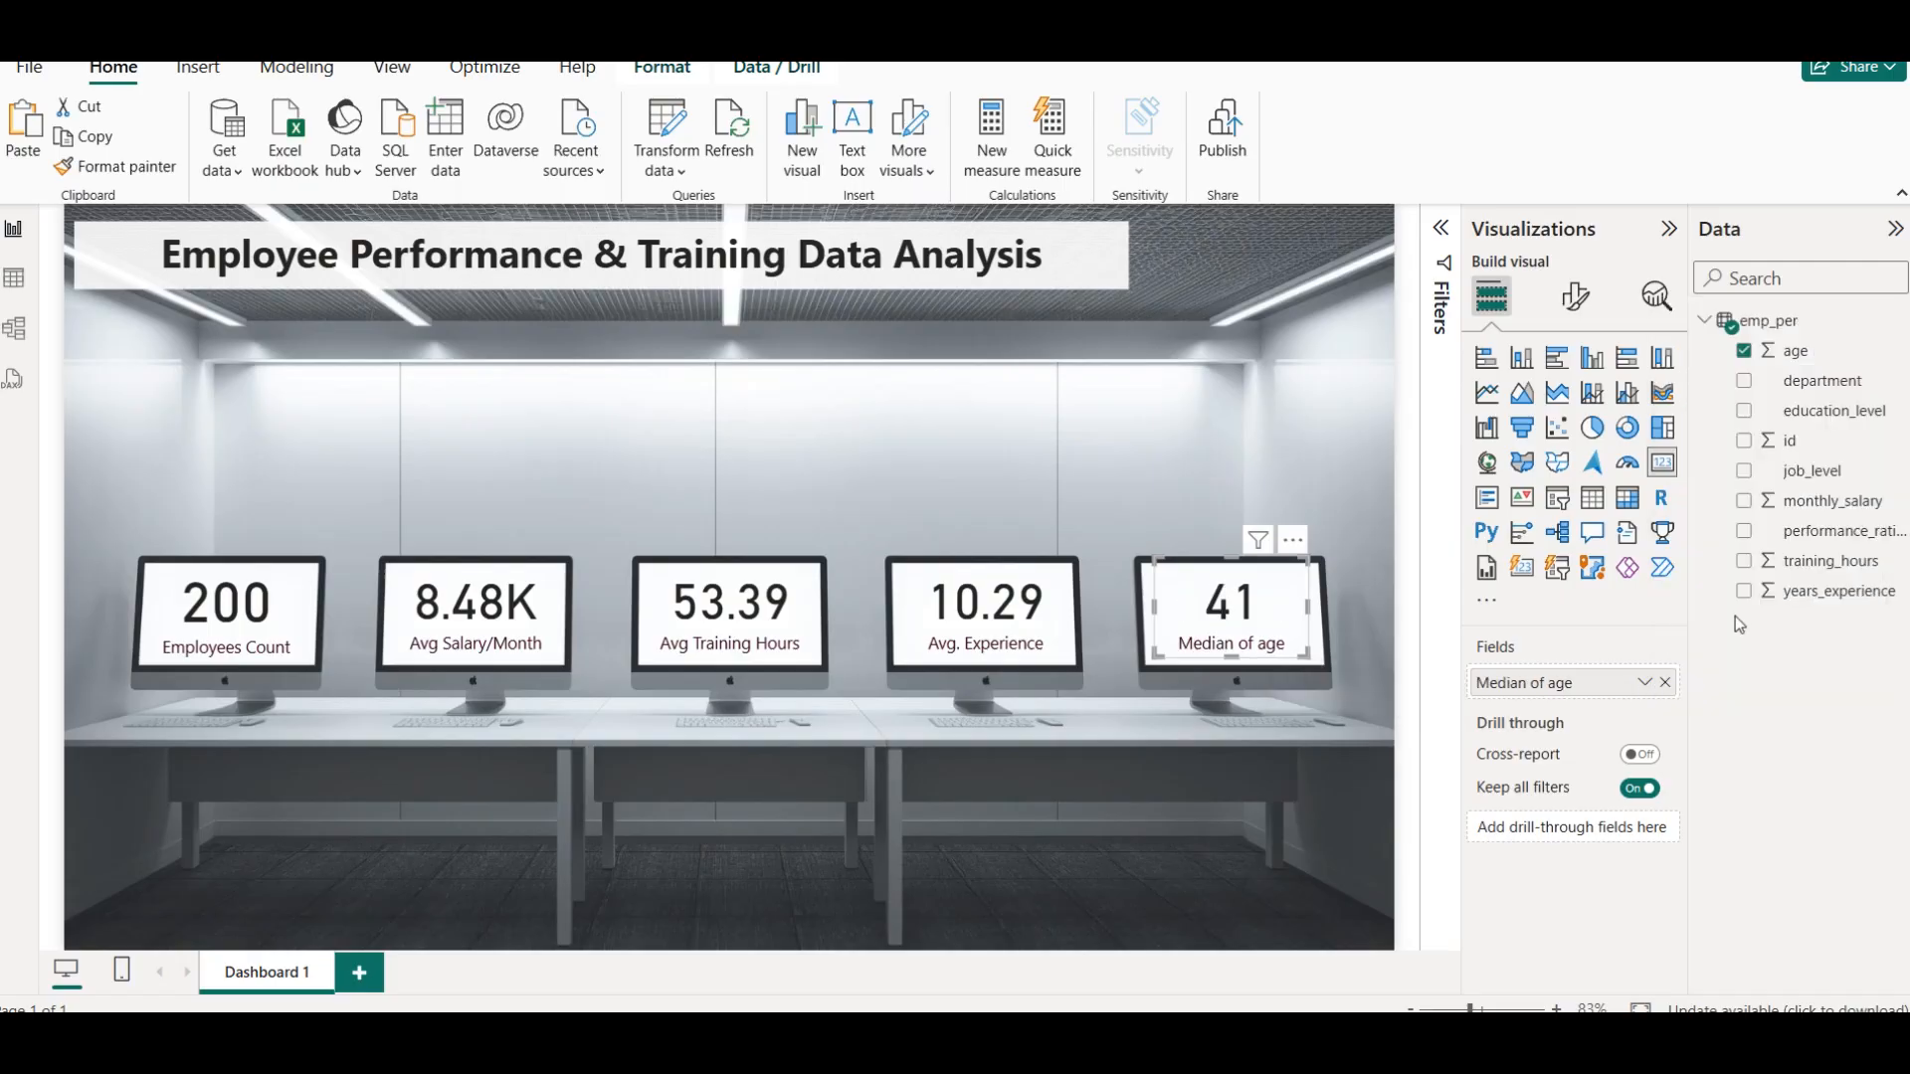
click(1644, 683)
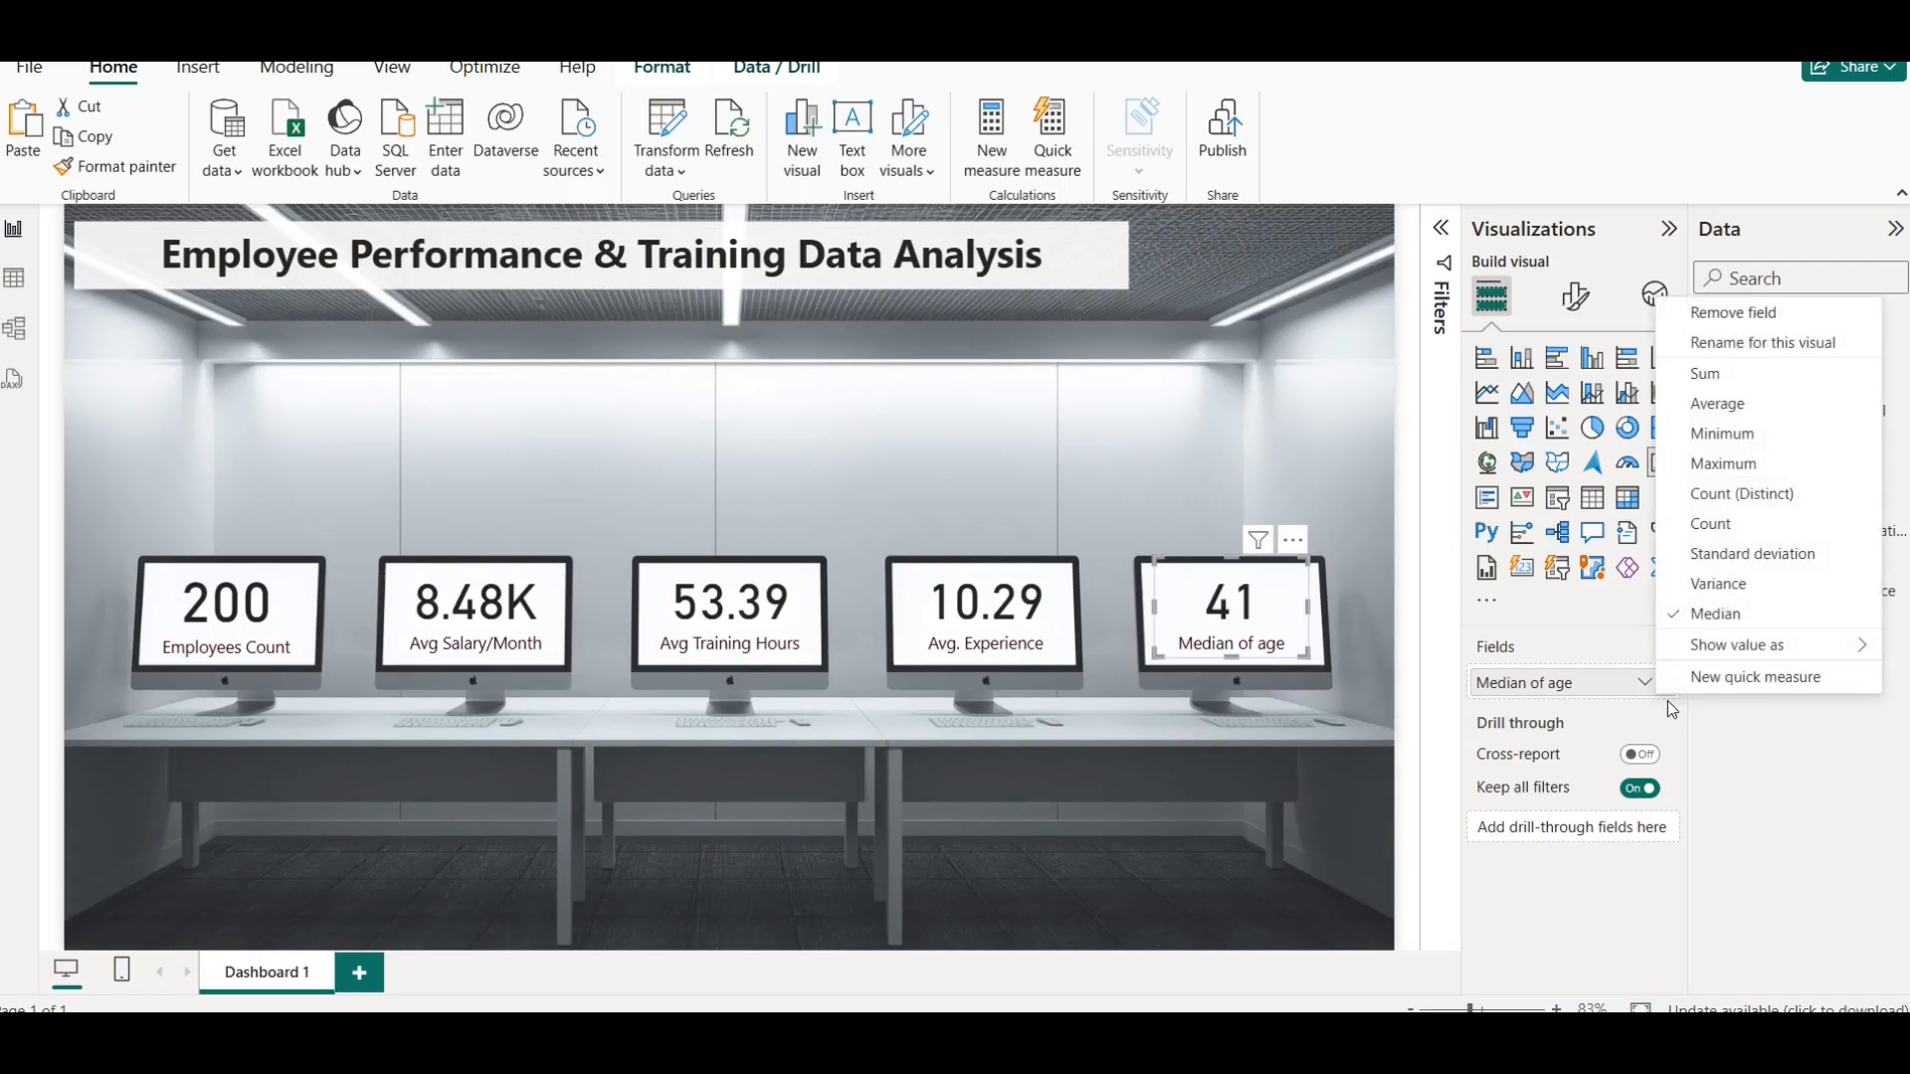
click(1746, 348)
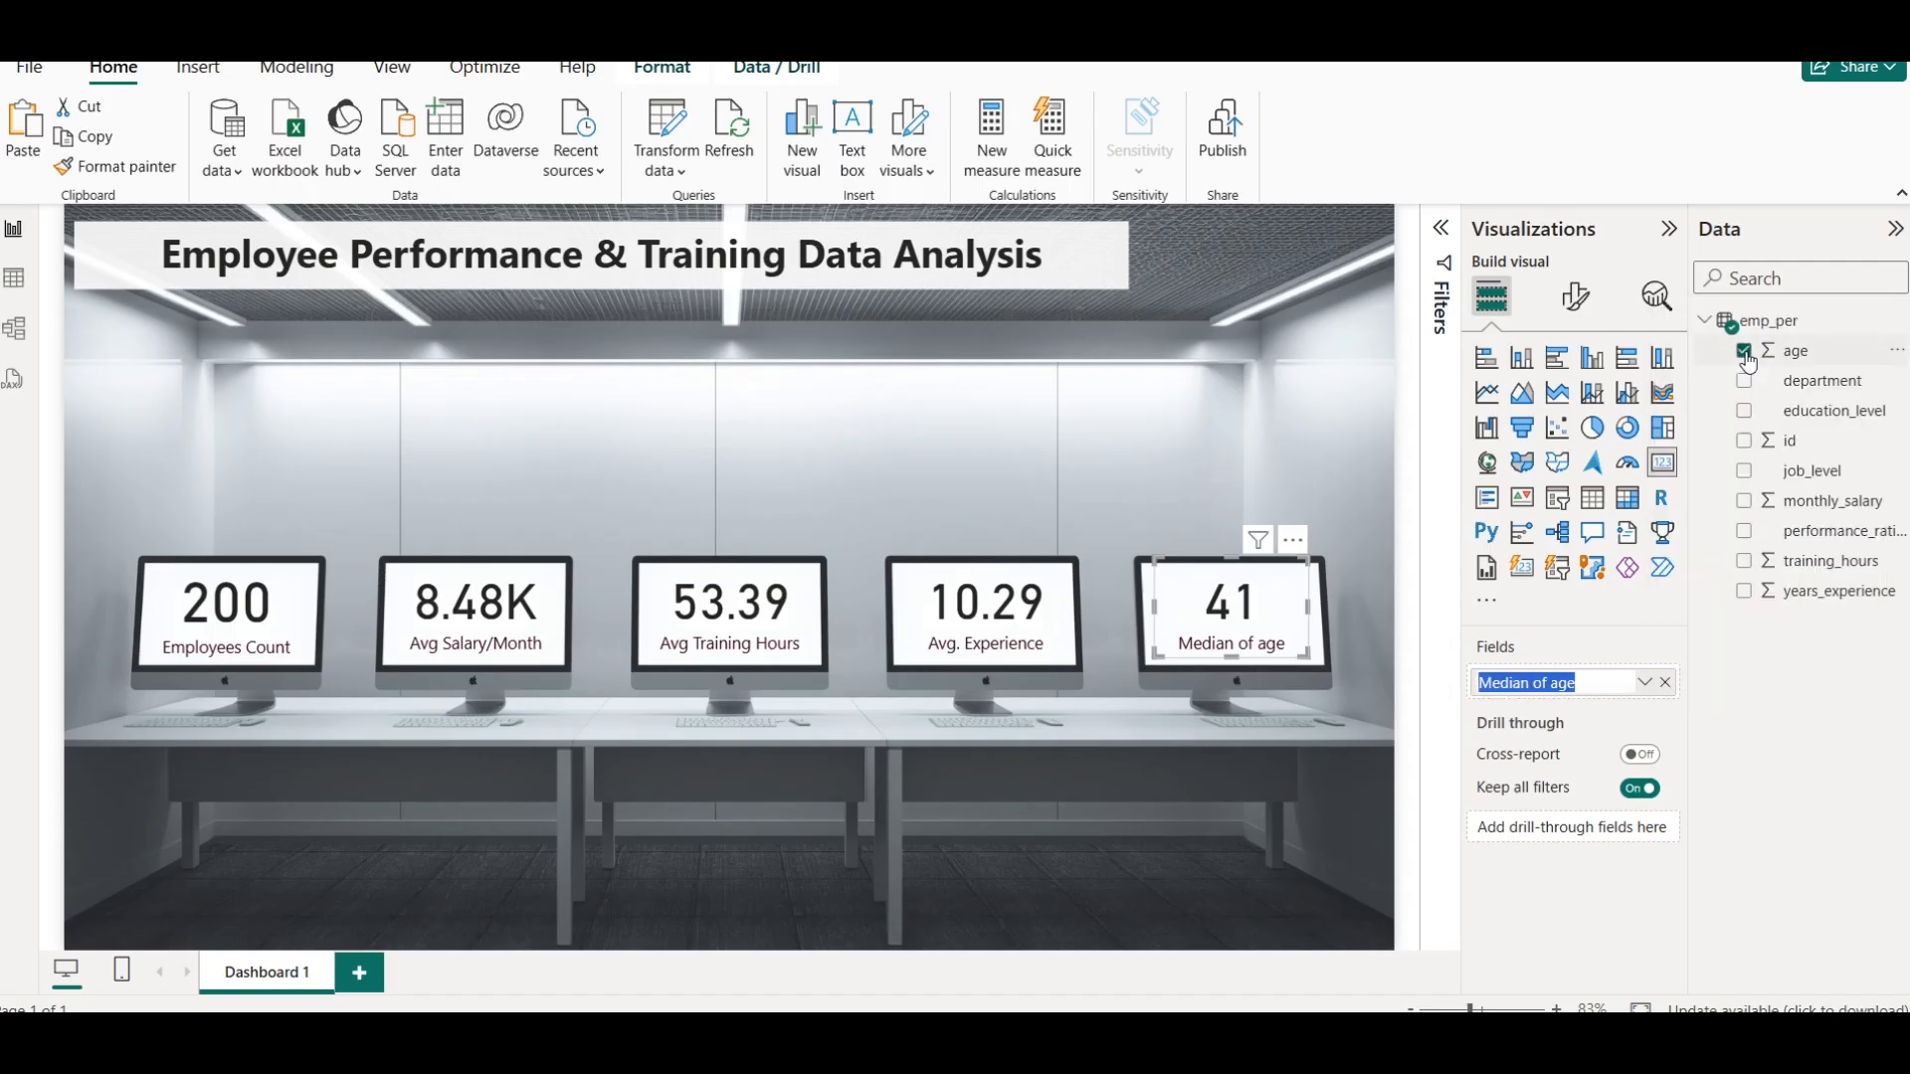
click(1783, 867)
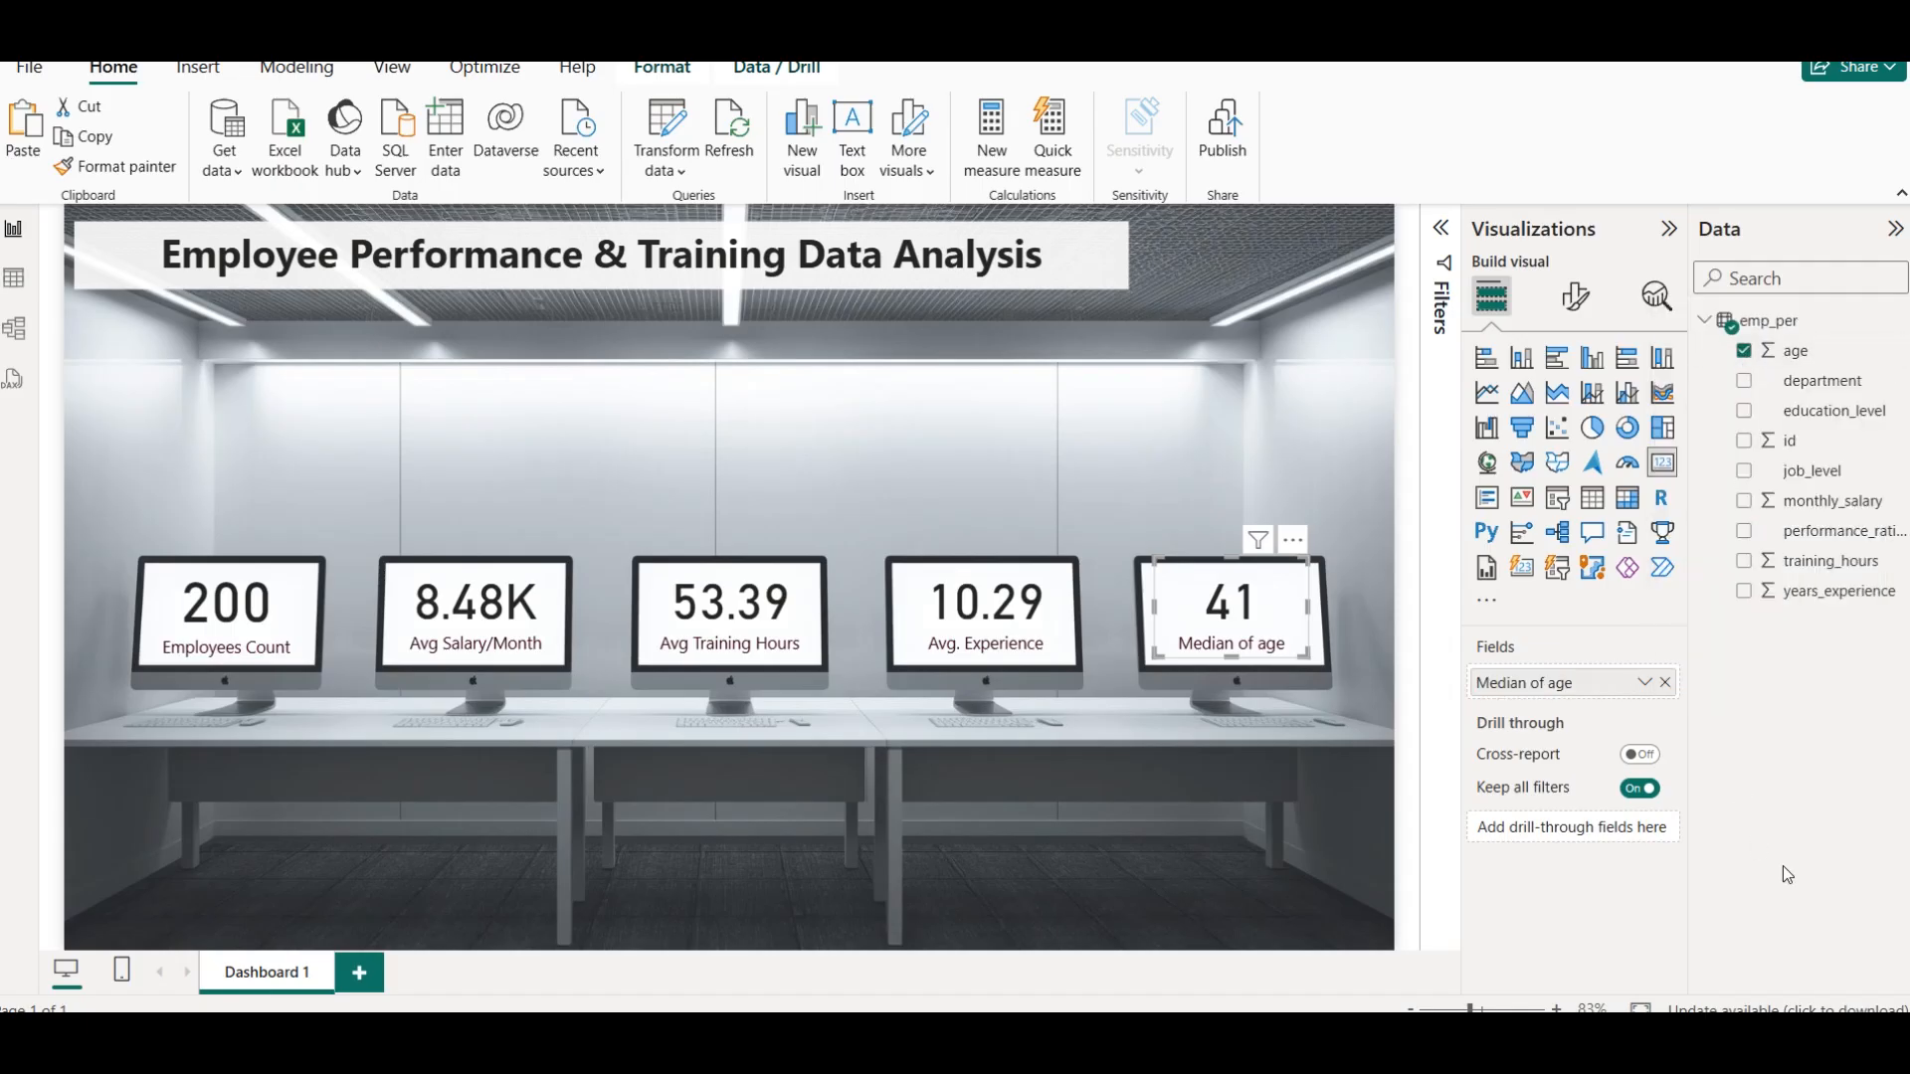
click(1080, 502)
Switch to Chrome, read the colorstech.net notes on the difference between average and median, and return to Power BI
key(alt+Tab)
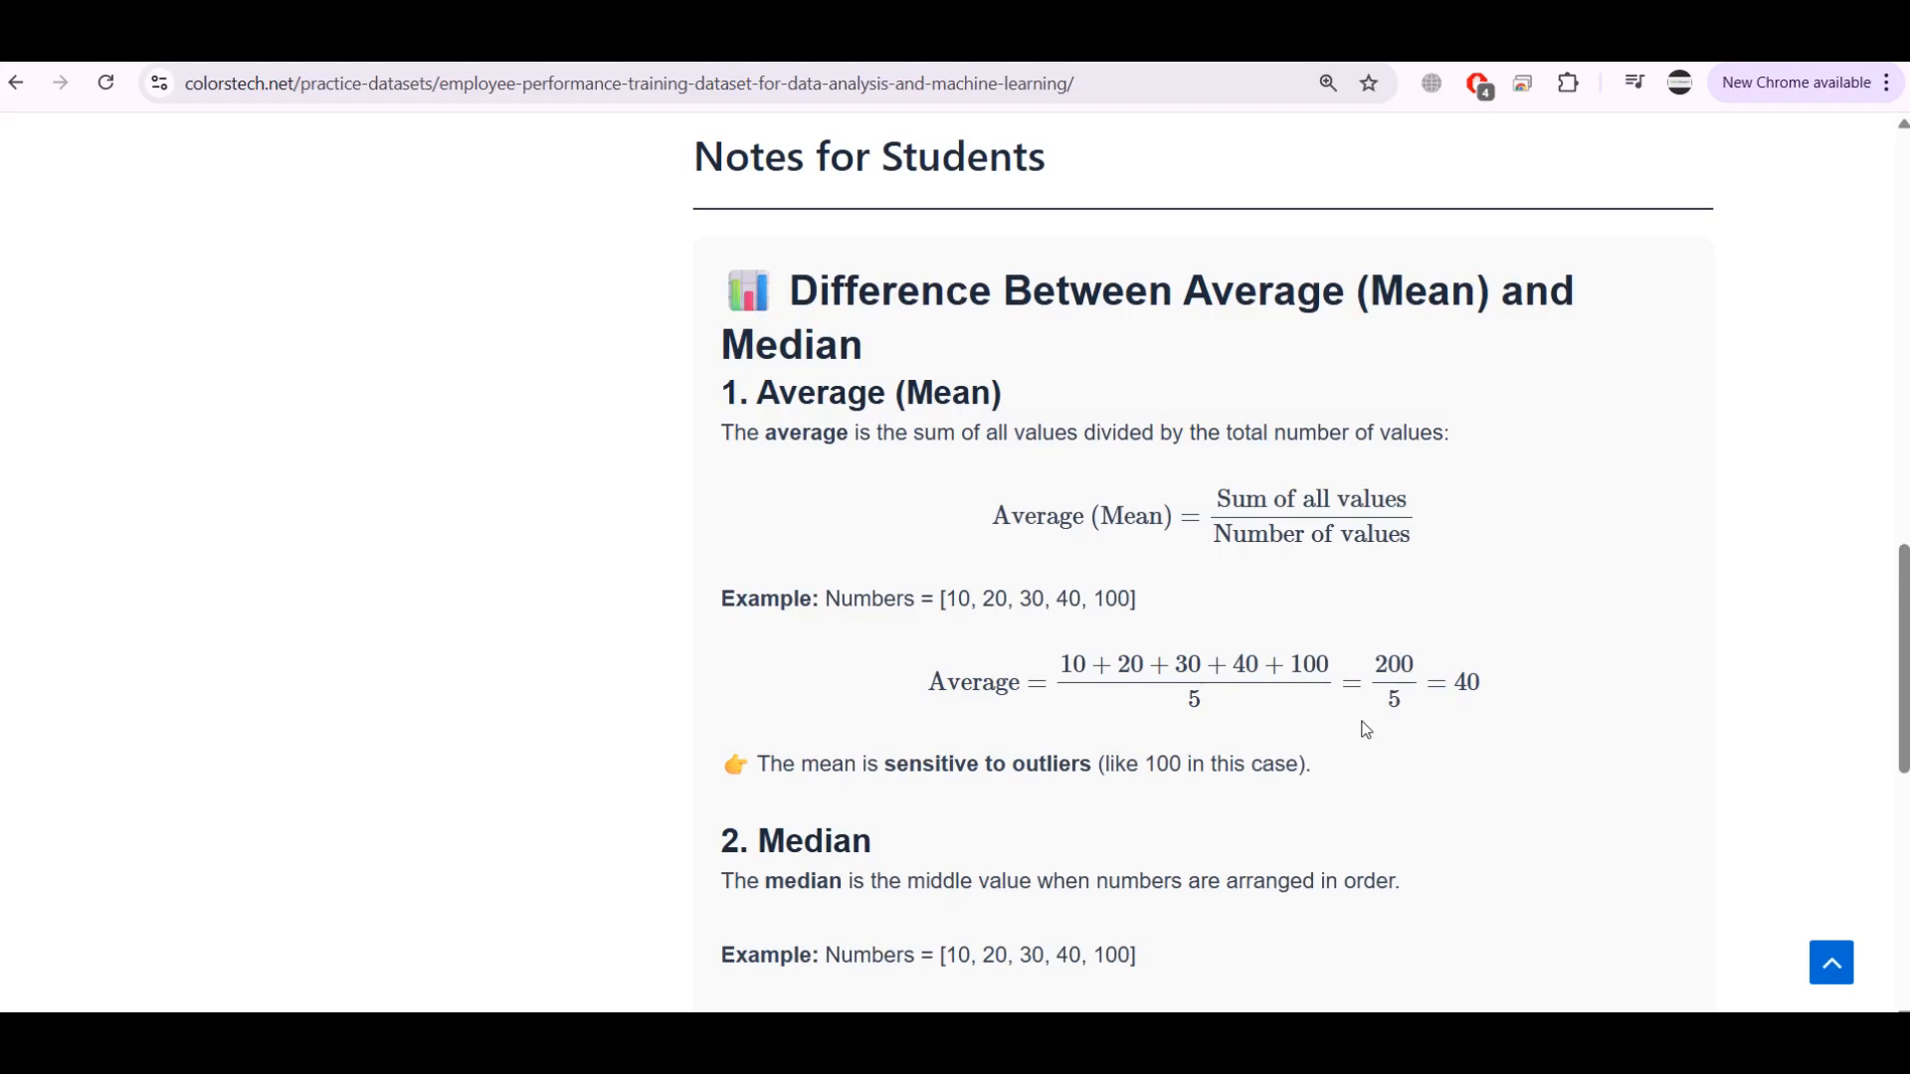
scroll(1407, 710, down, 3)
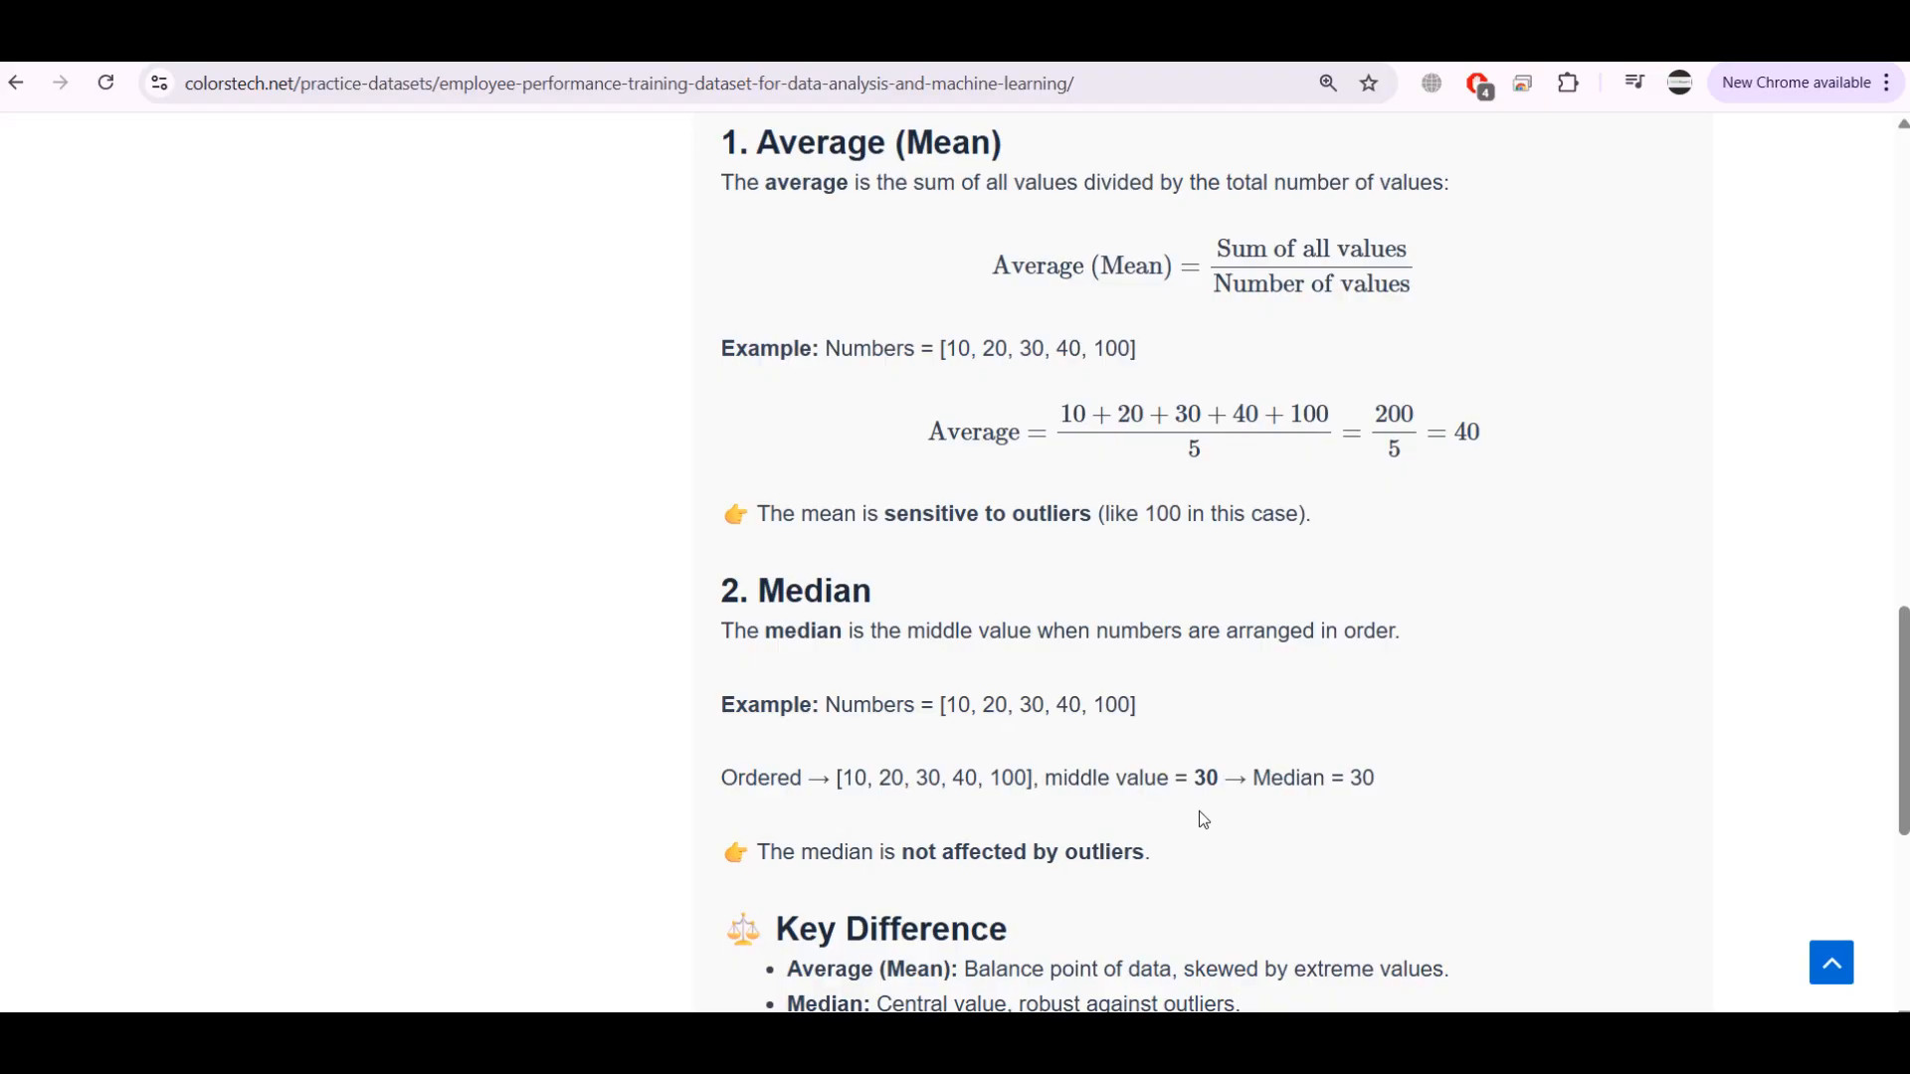
scroll(1204, 819, down, 2)
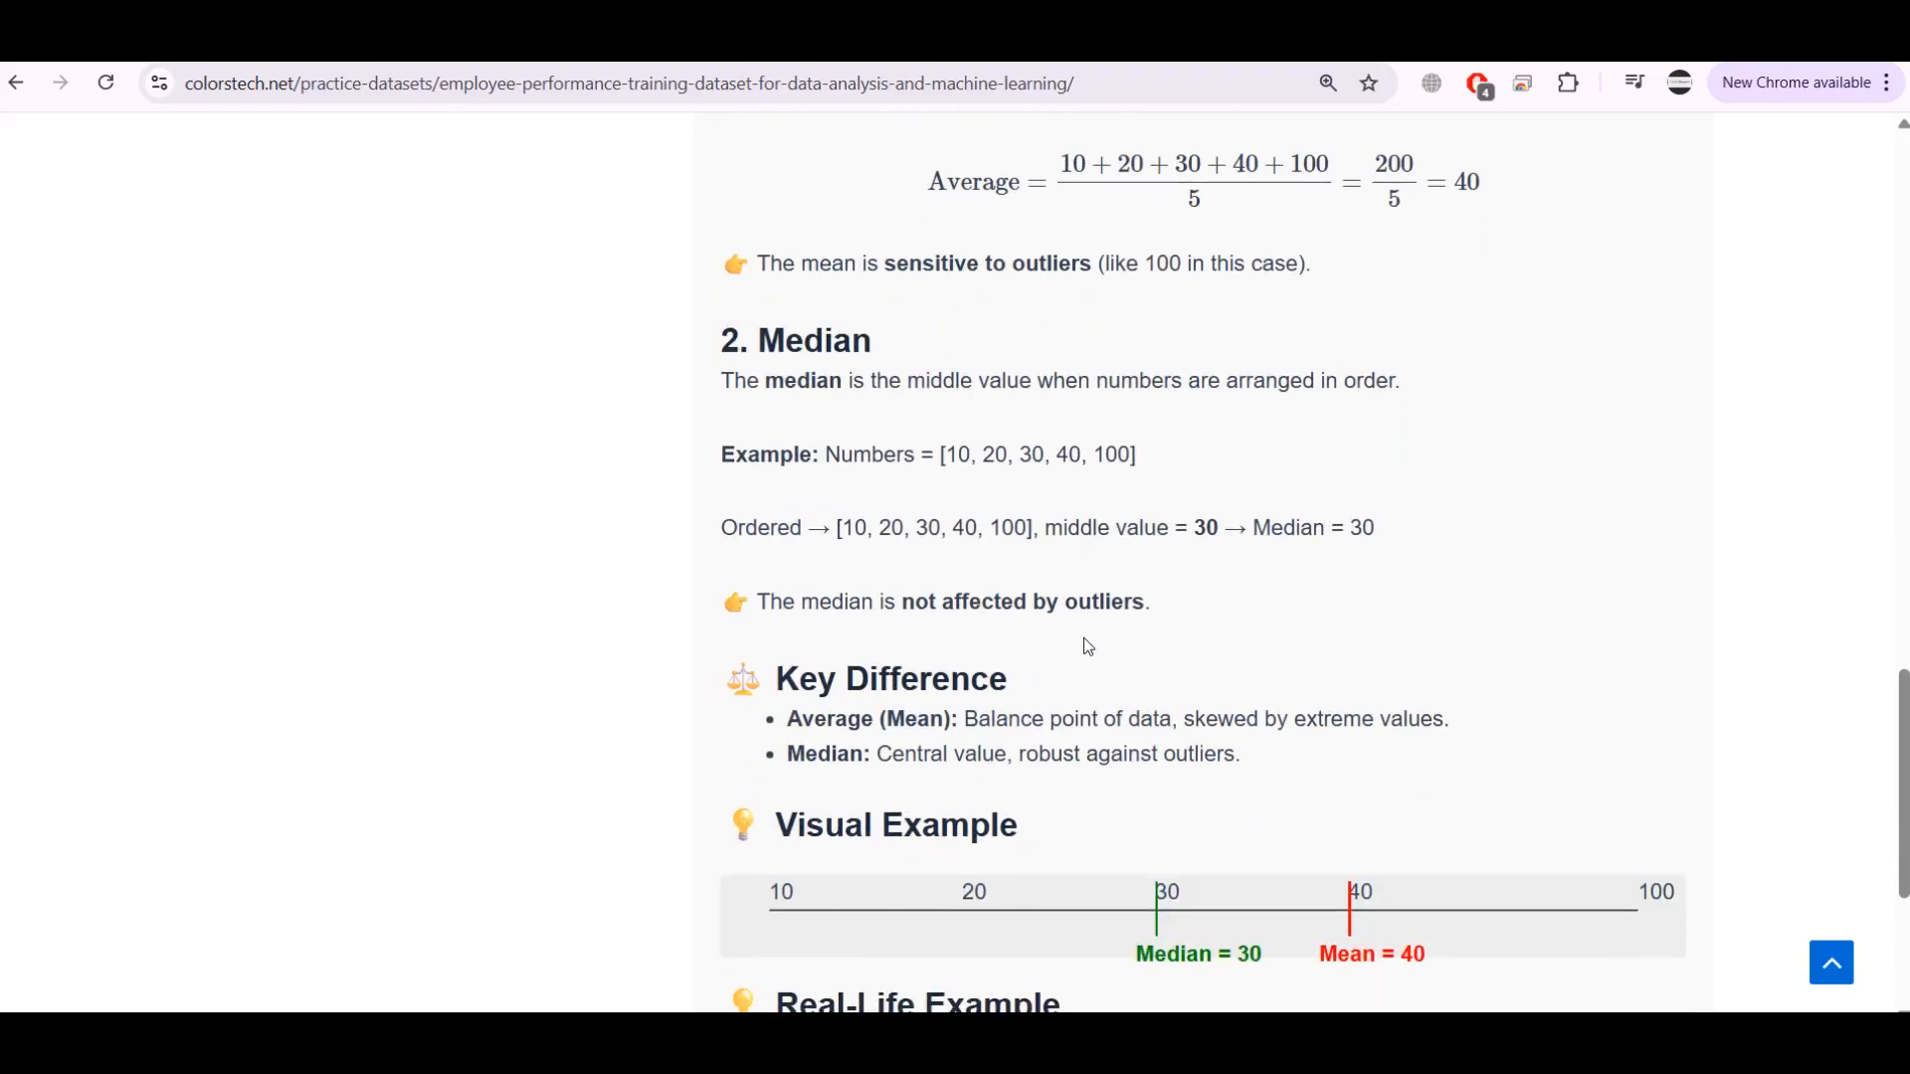
scroll(897, 538, down, 1)
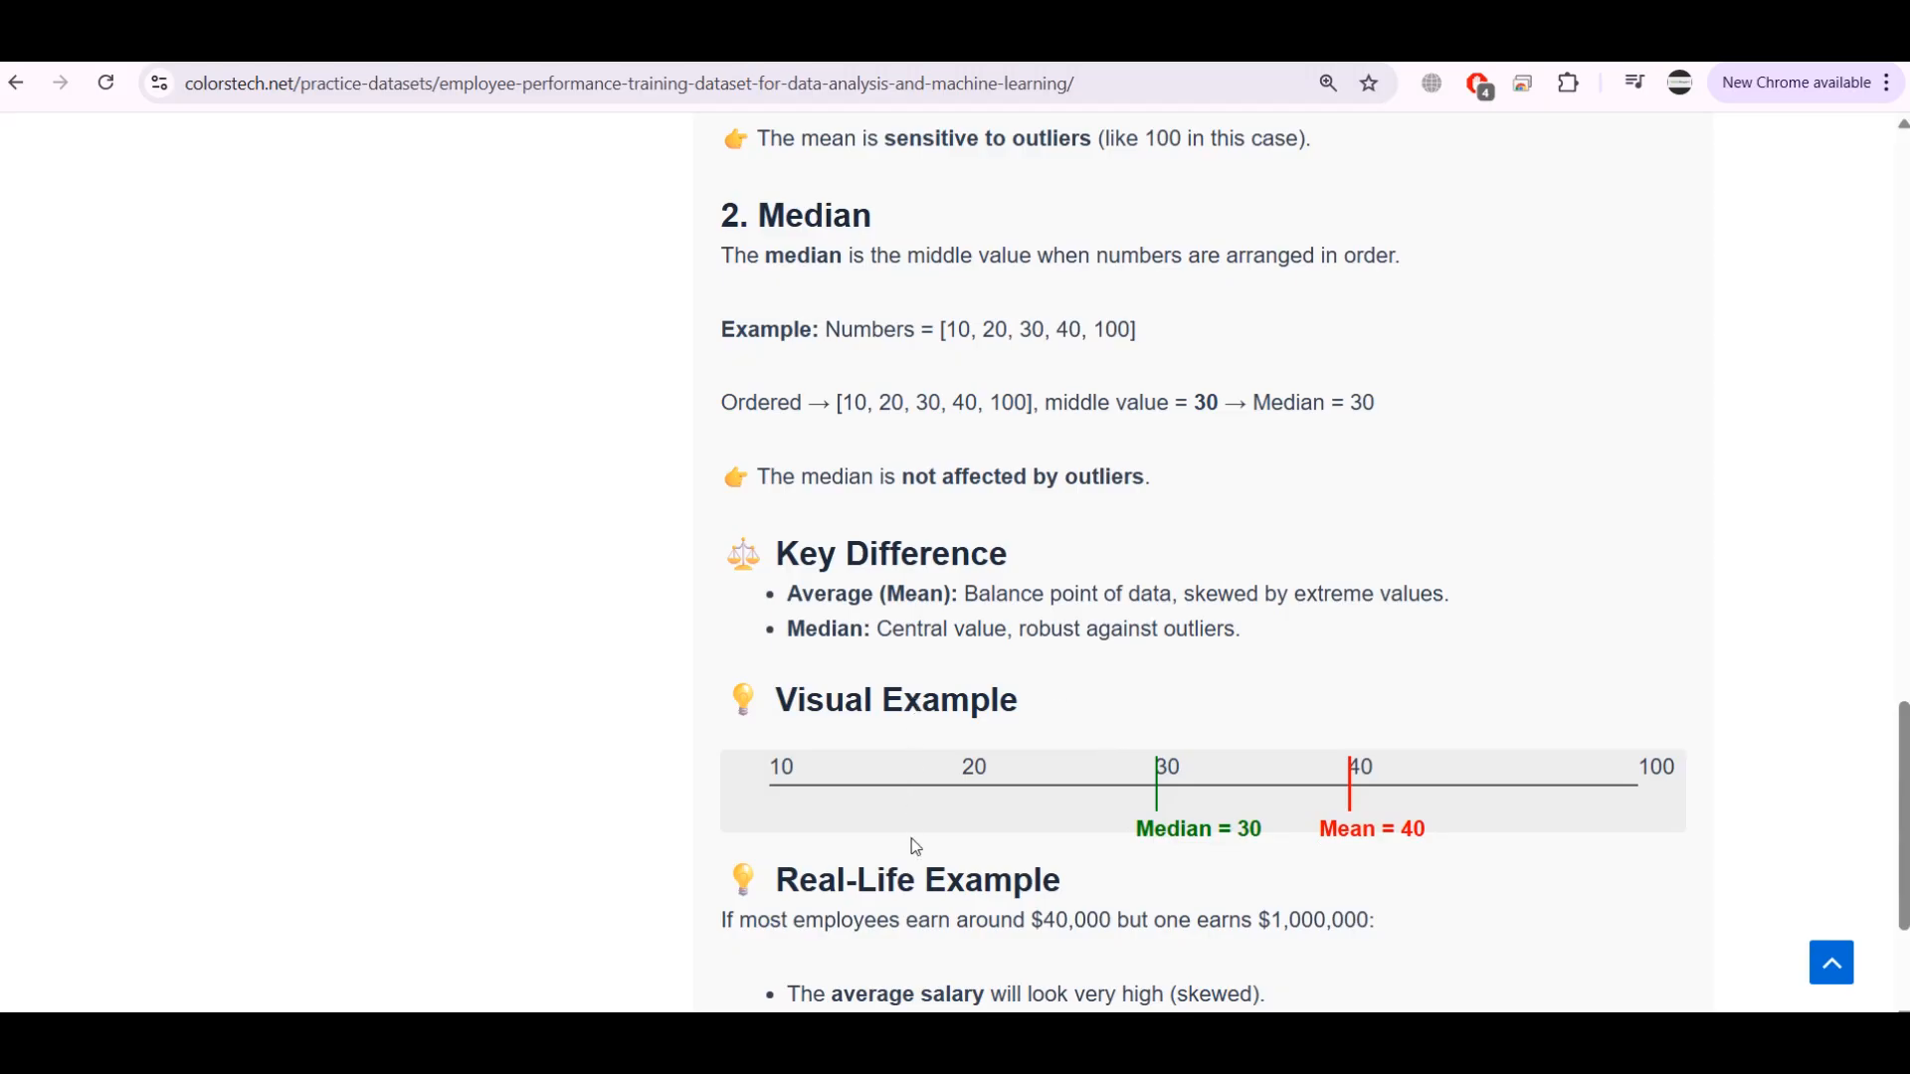
key(alt+Tab)
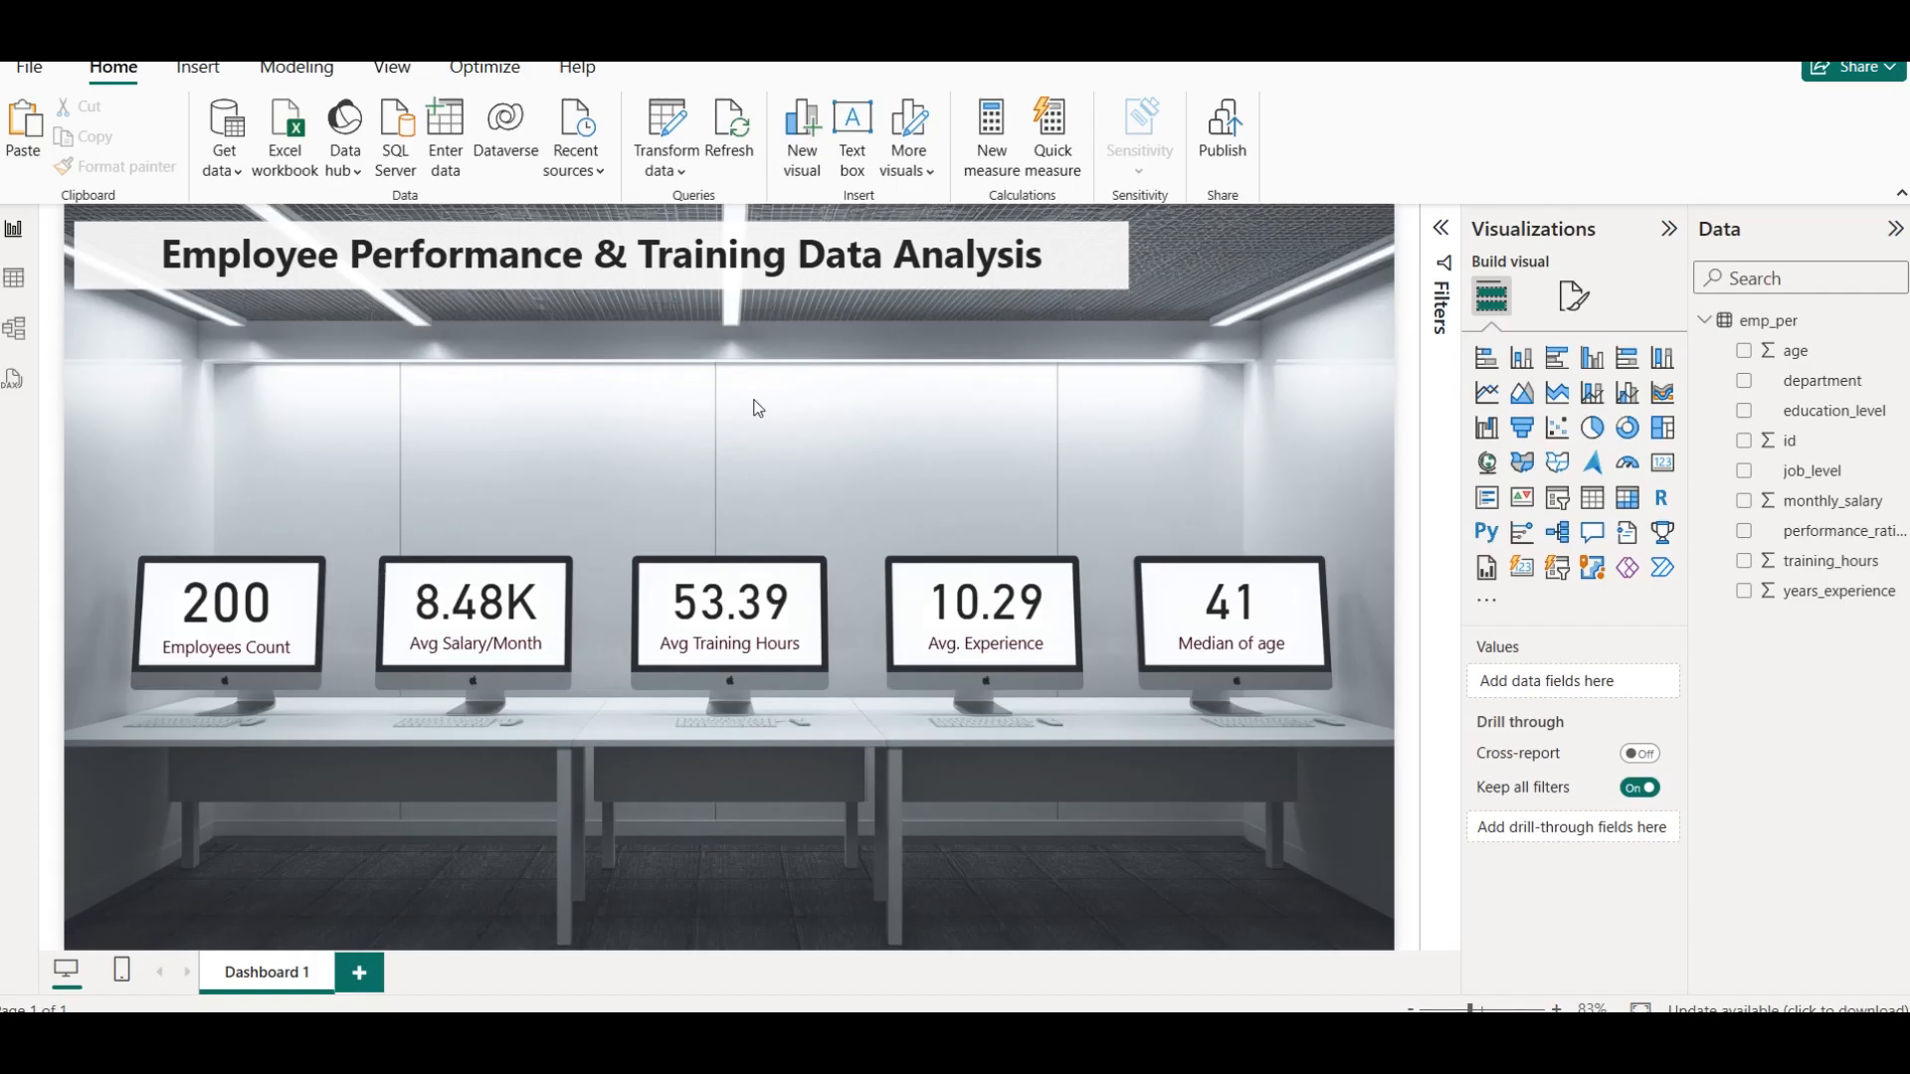
Try Average as the age card's aggregation, set it back to Median and deselect the card
click(1293, 631)
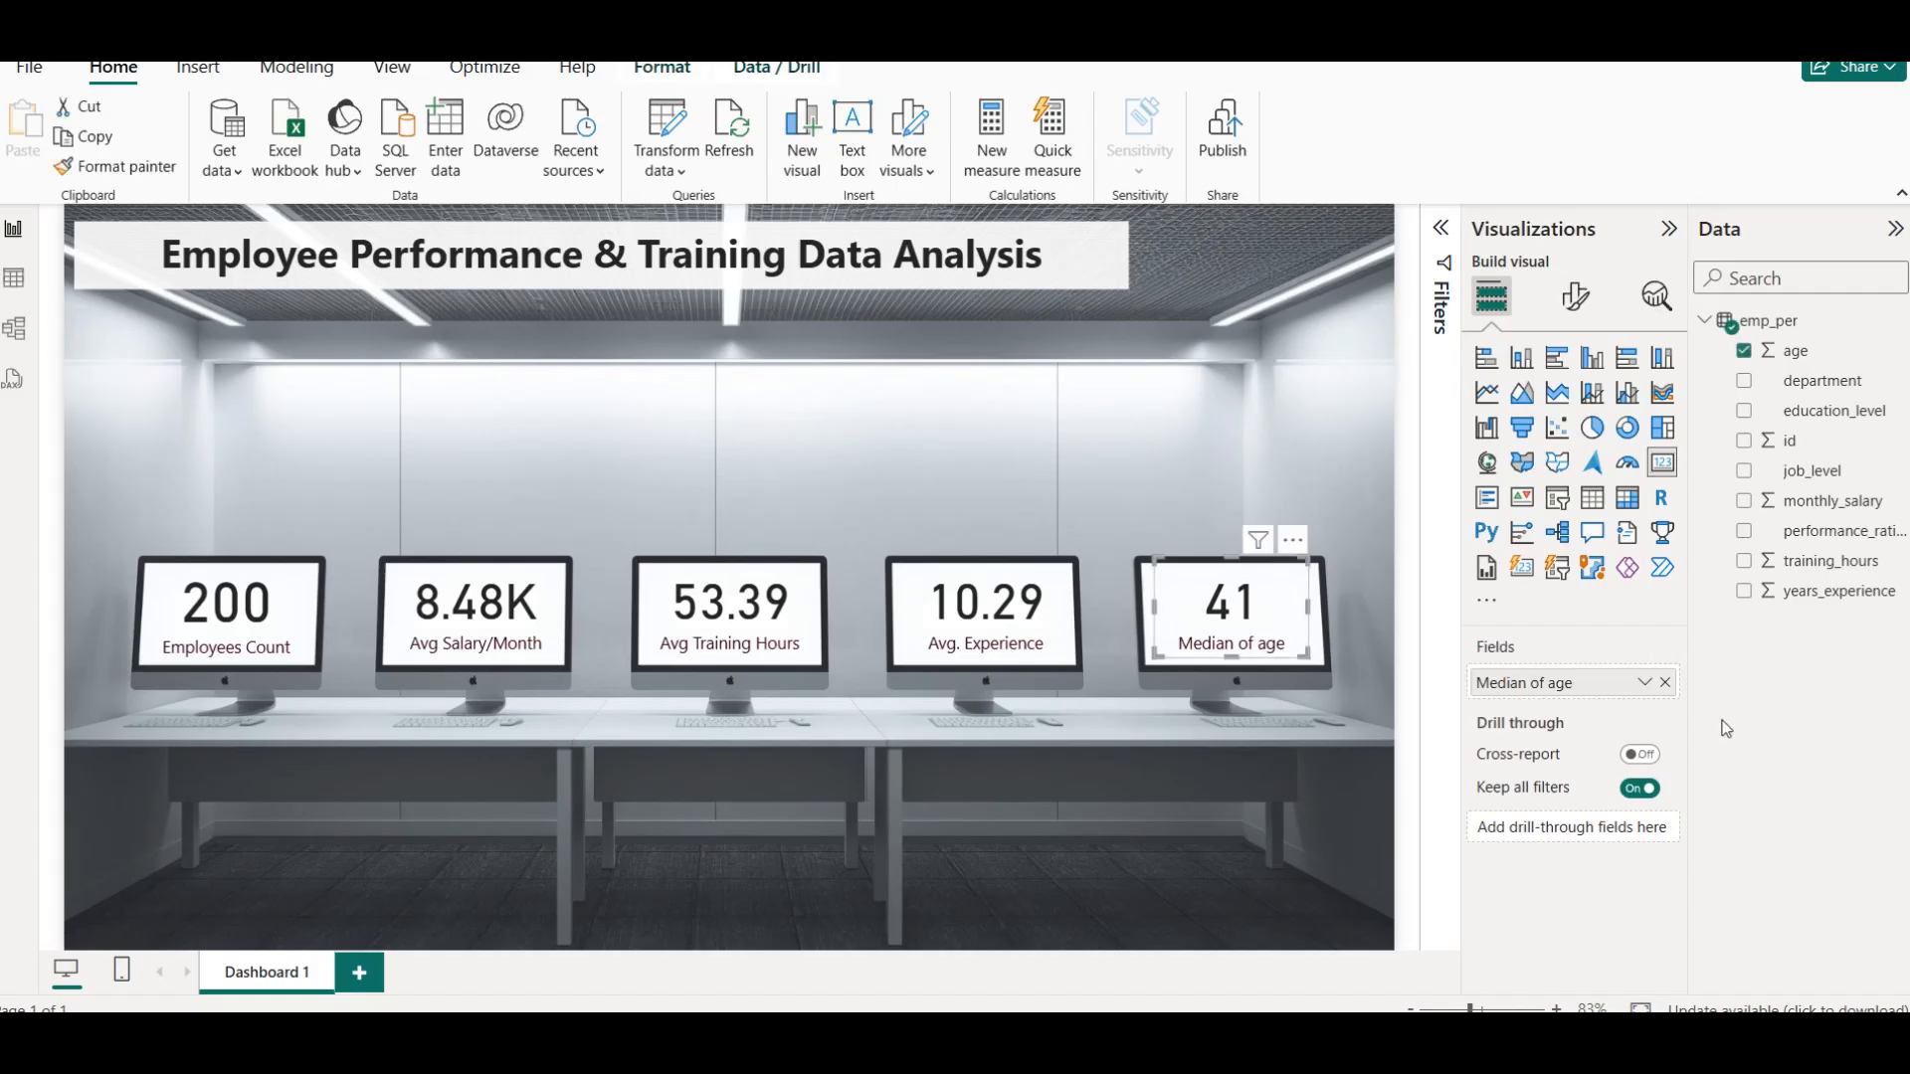
click(1633, 686)
click(1792, 406)
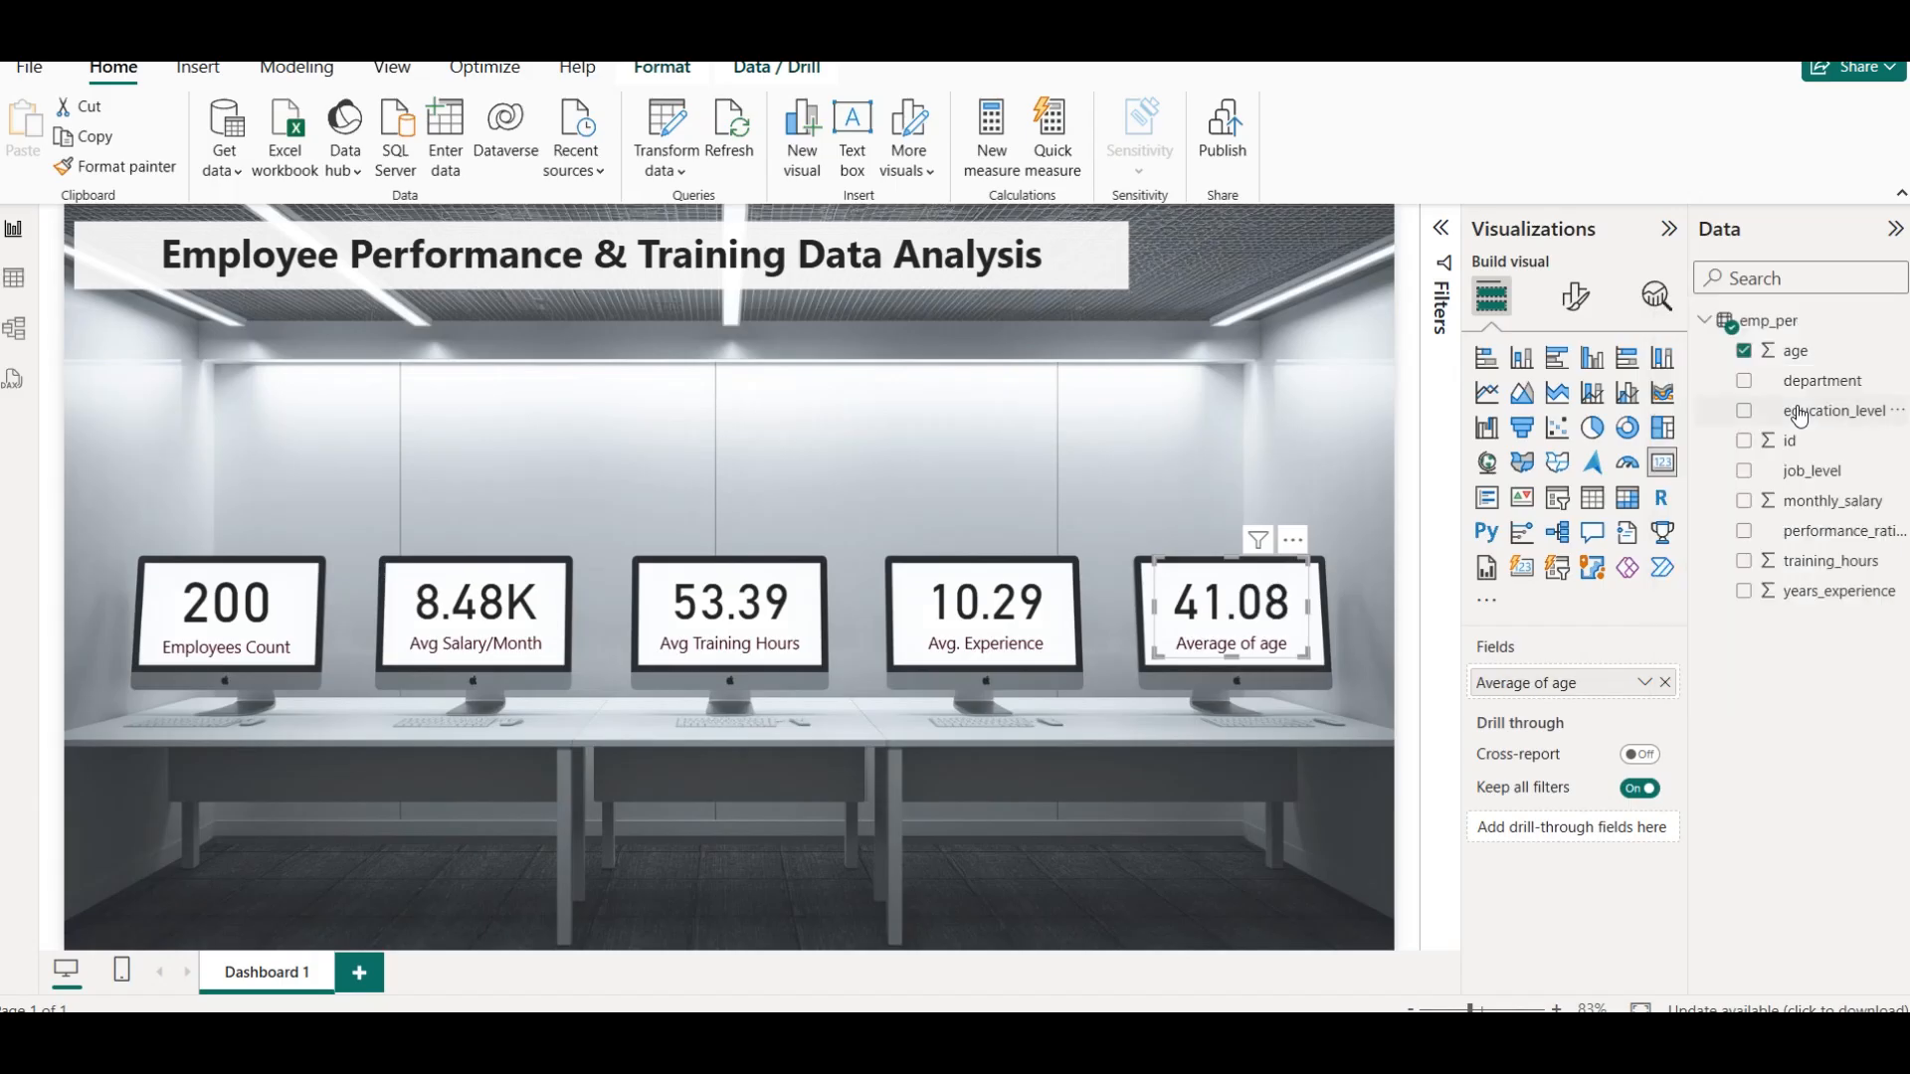
click(1644, 683)
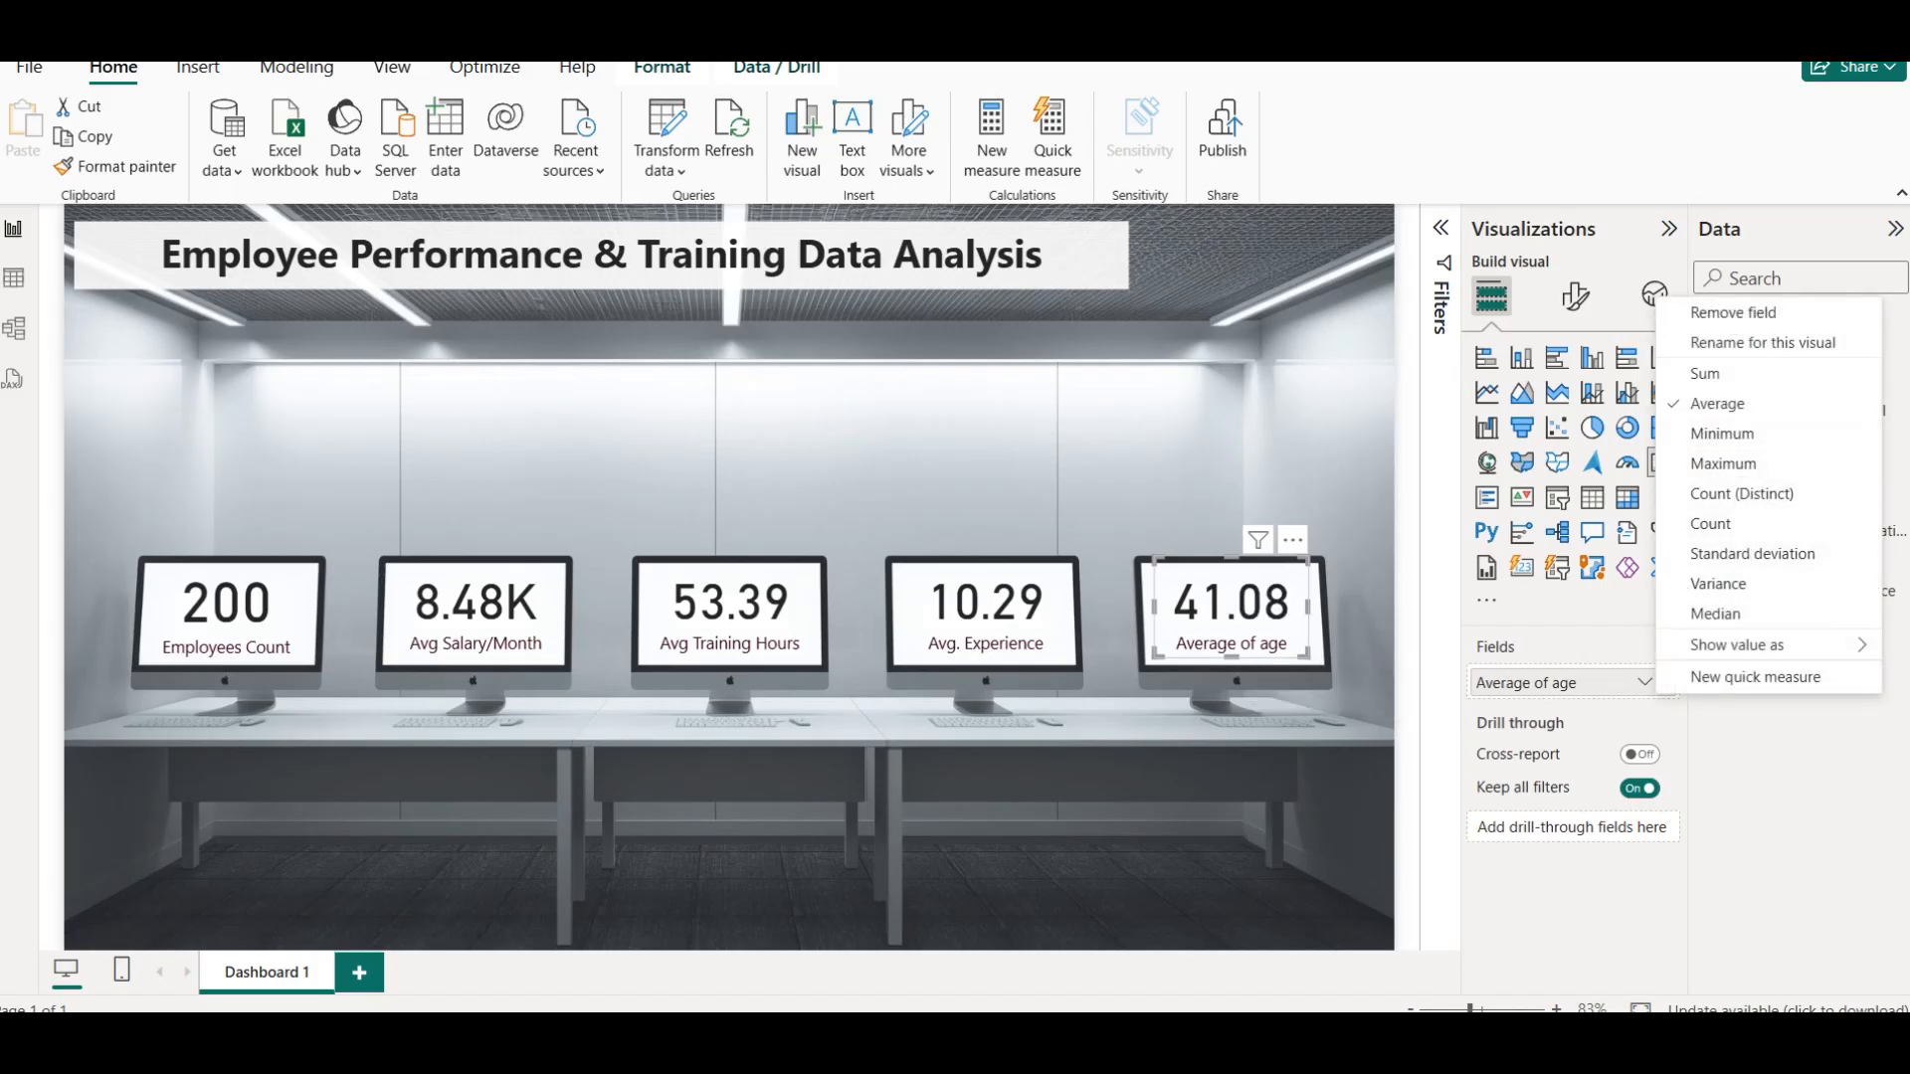
click(1716, 614)
click(1139, 492)
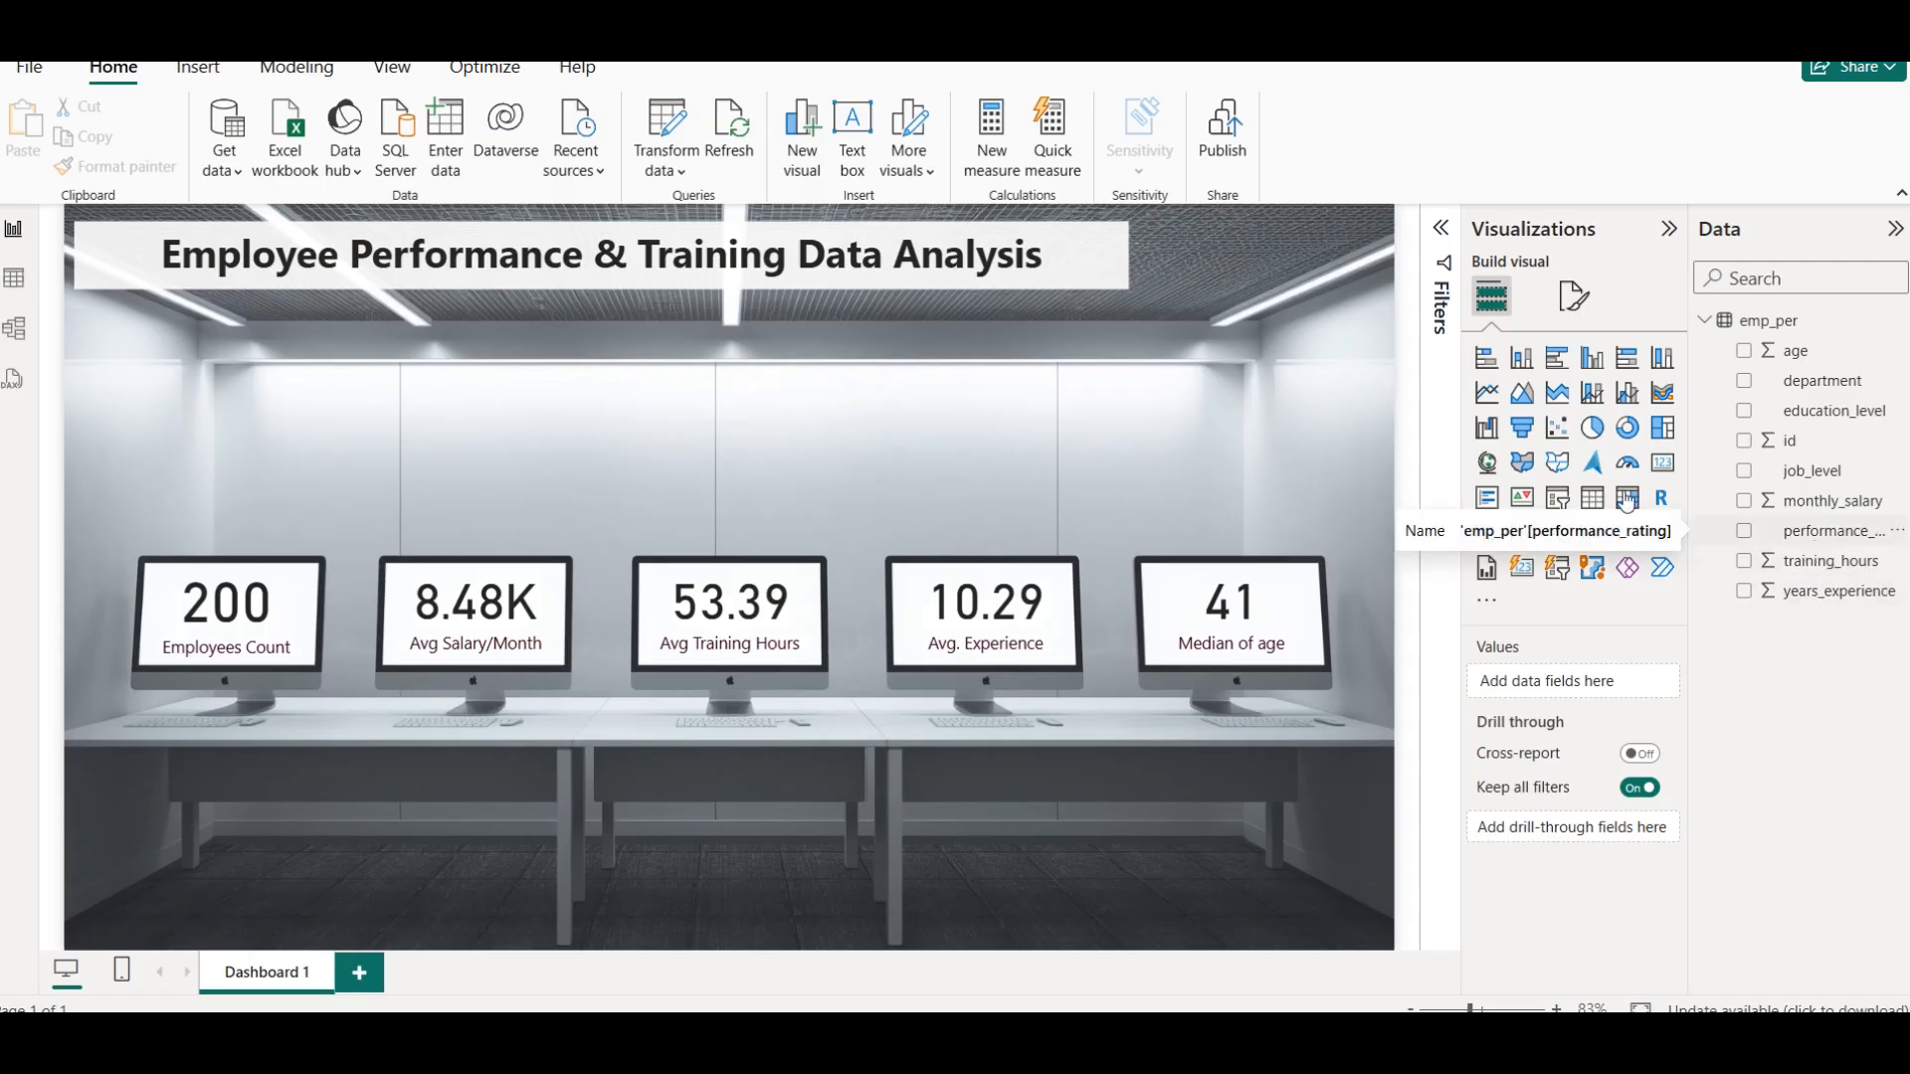
Check the rows of the emp_per table and add a stacked column chart to the report, narrowed to sit above the first monitor
click(14, 278)
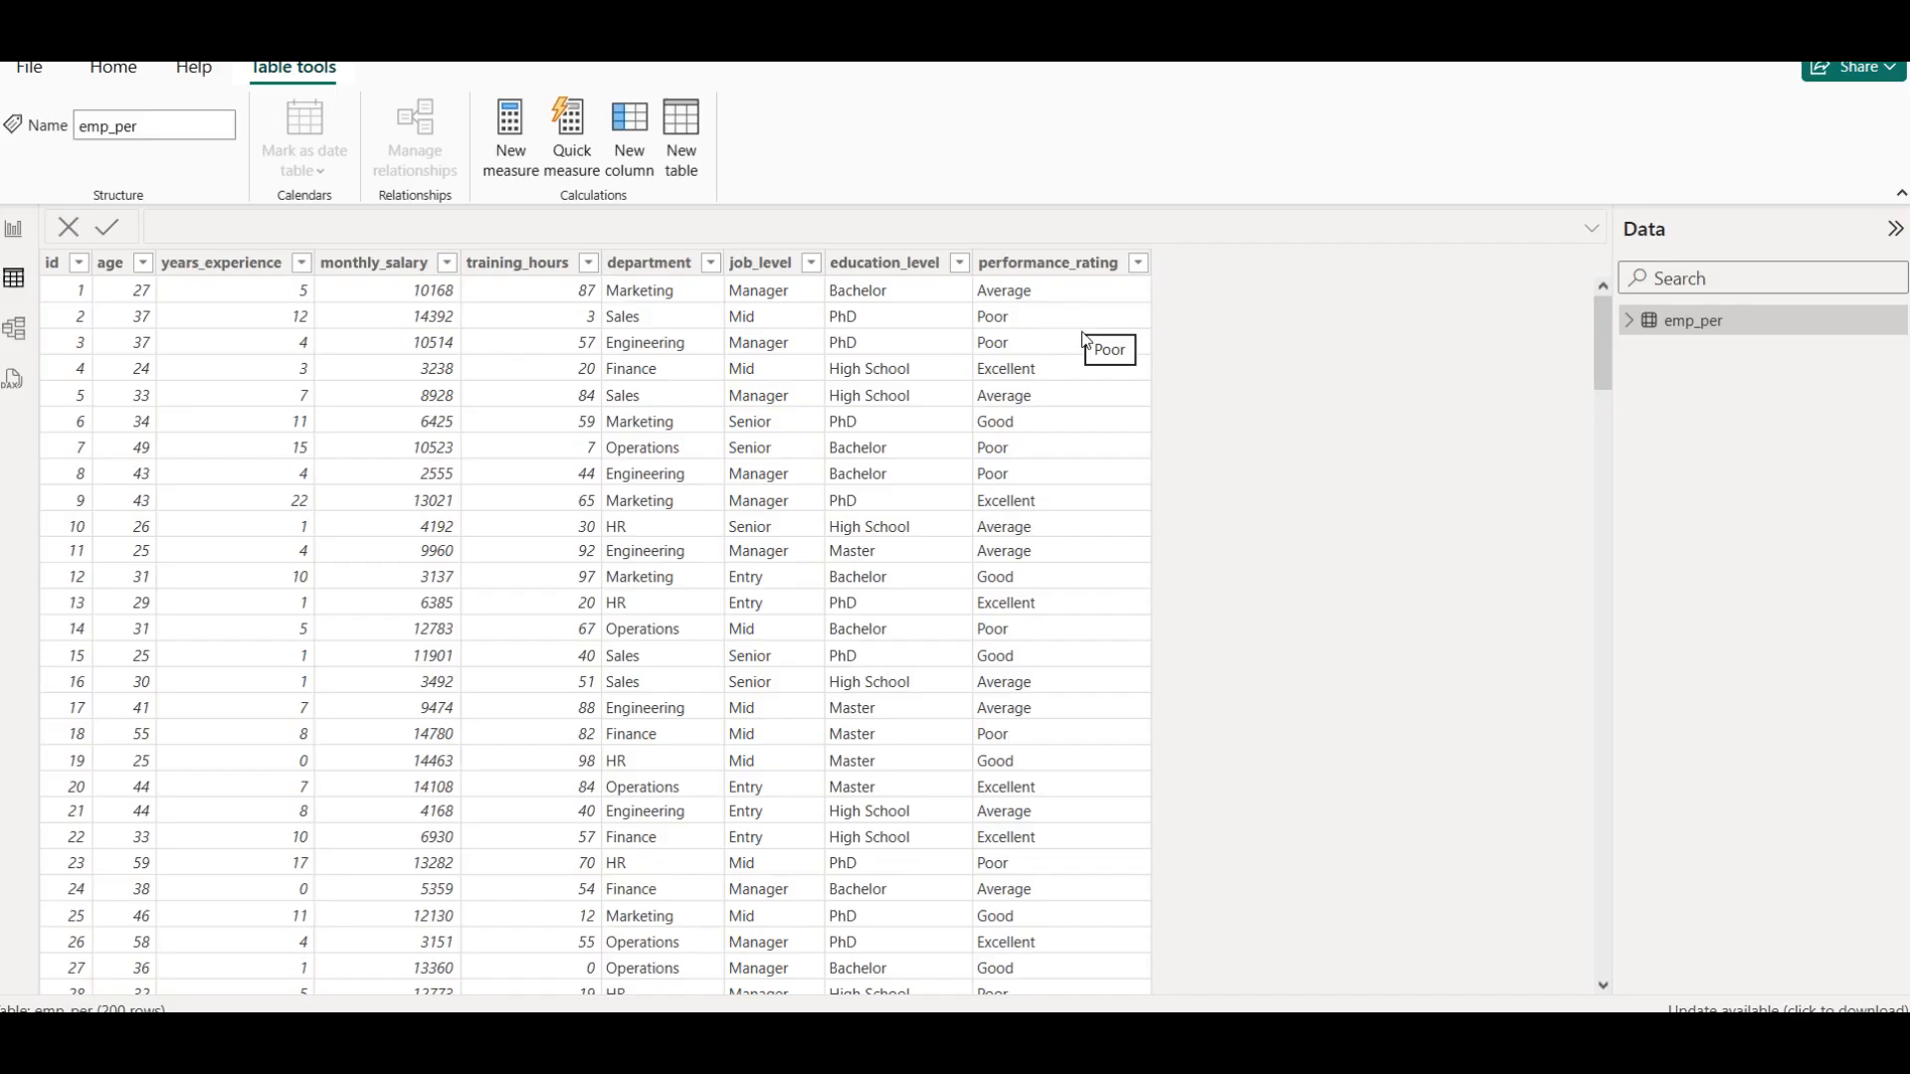
click(14, 229)
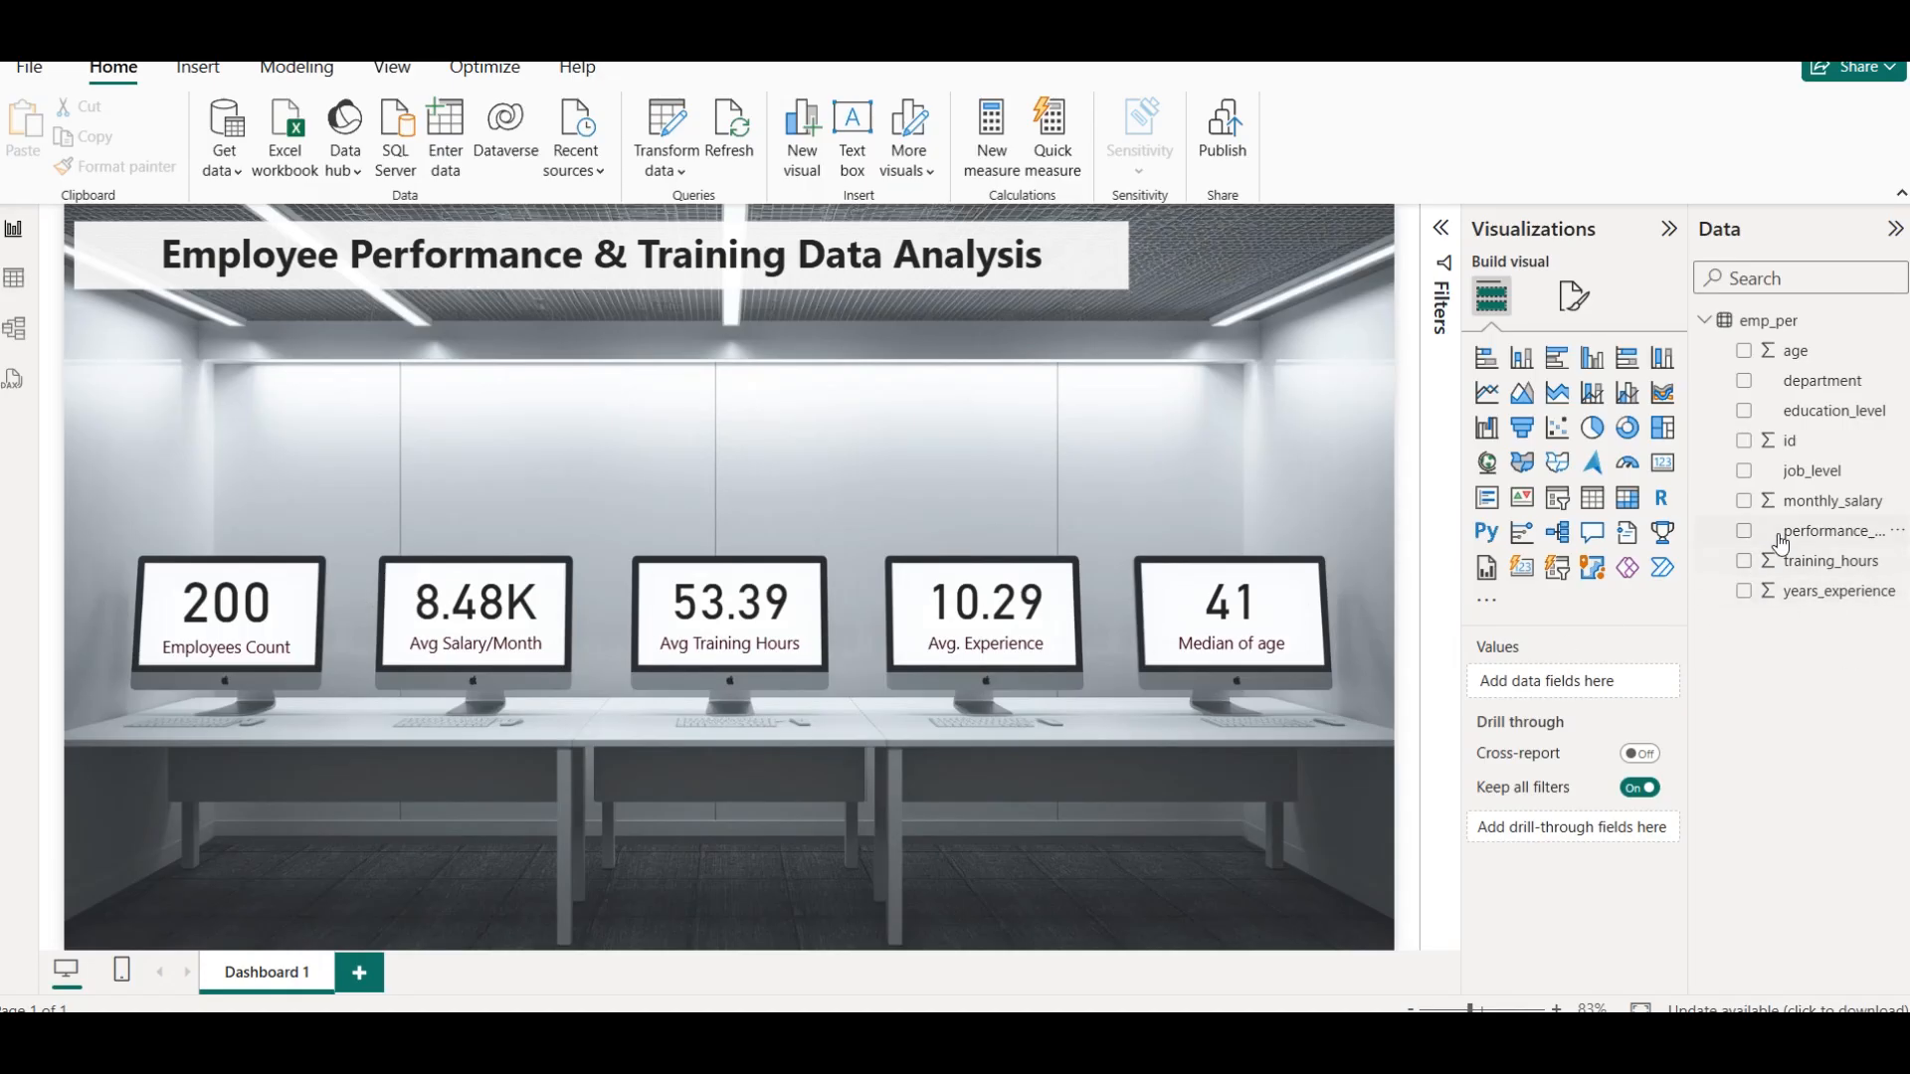
click(1534, 364)
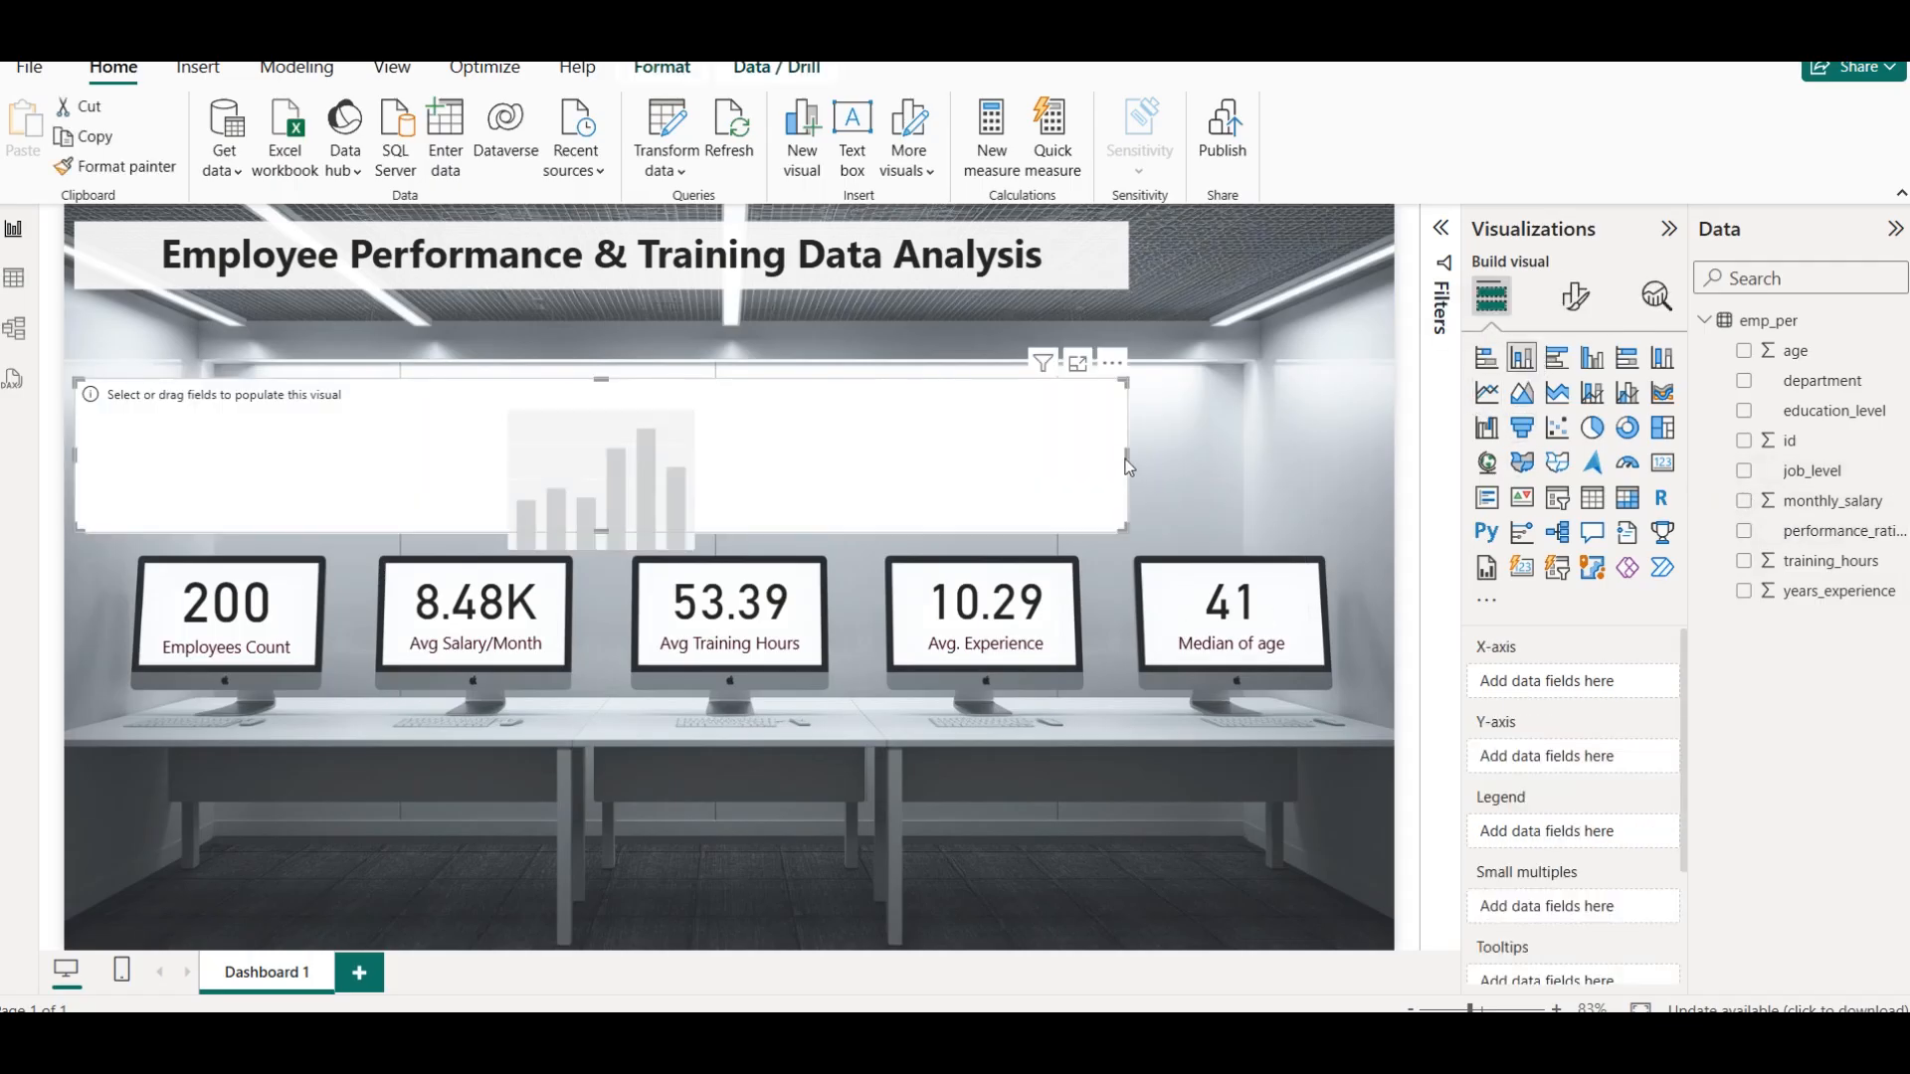
drag(1127, 455, 352, 443)
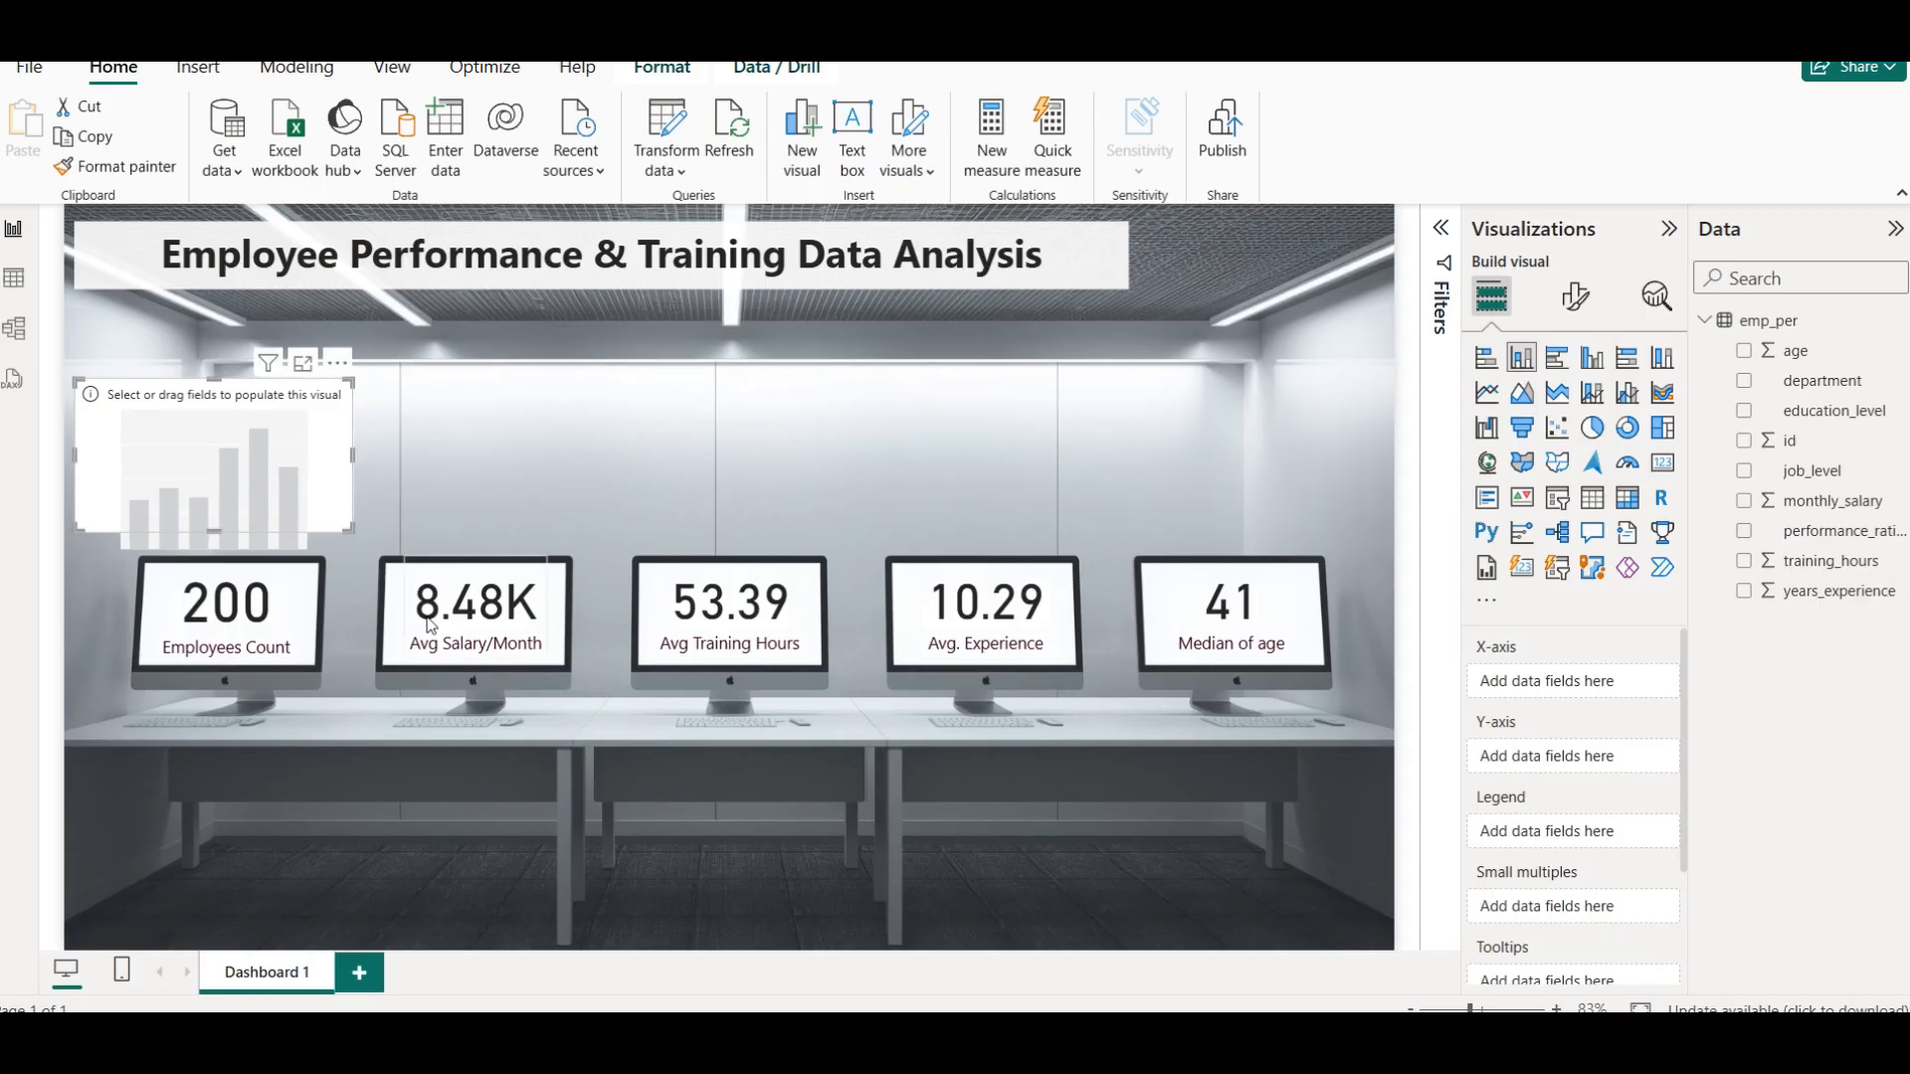
click(207, 366)
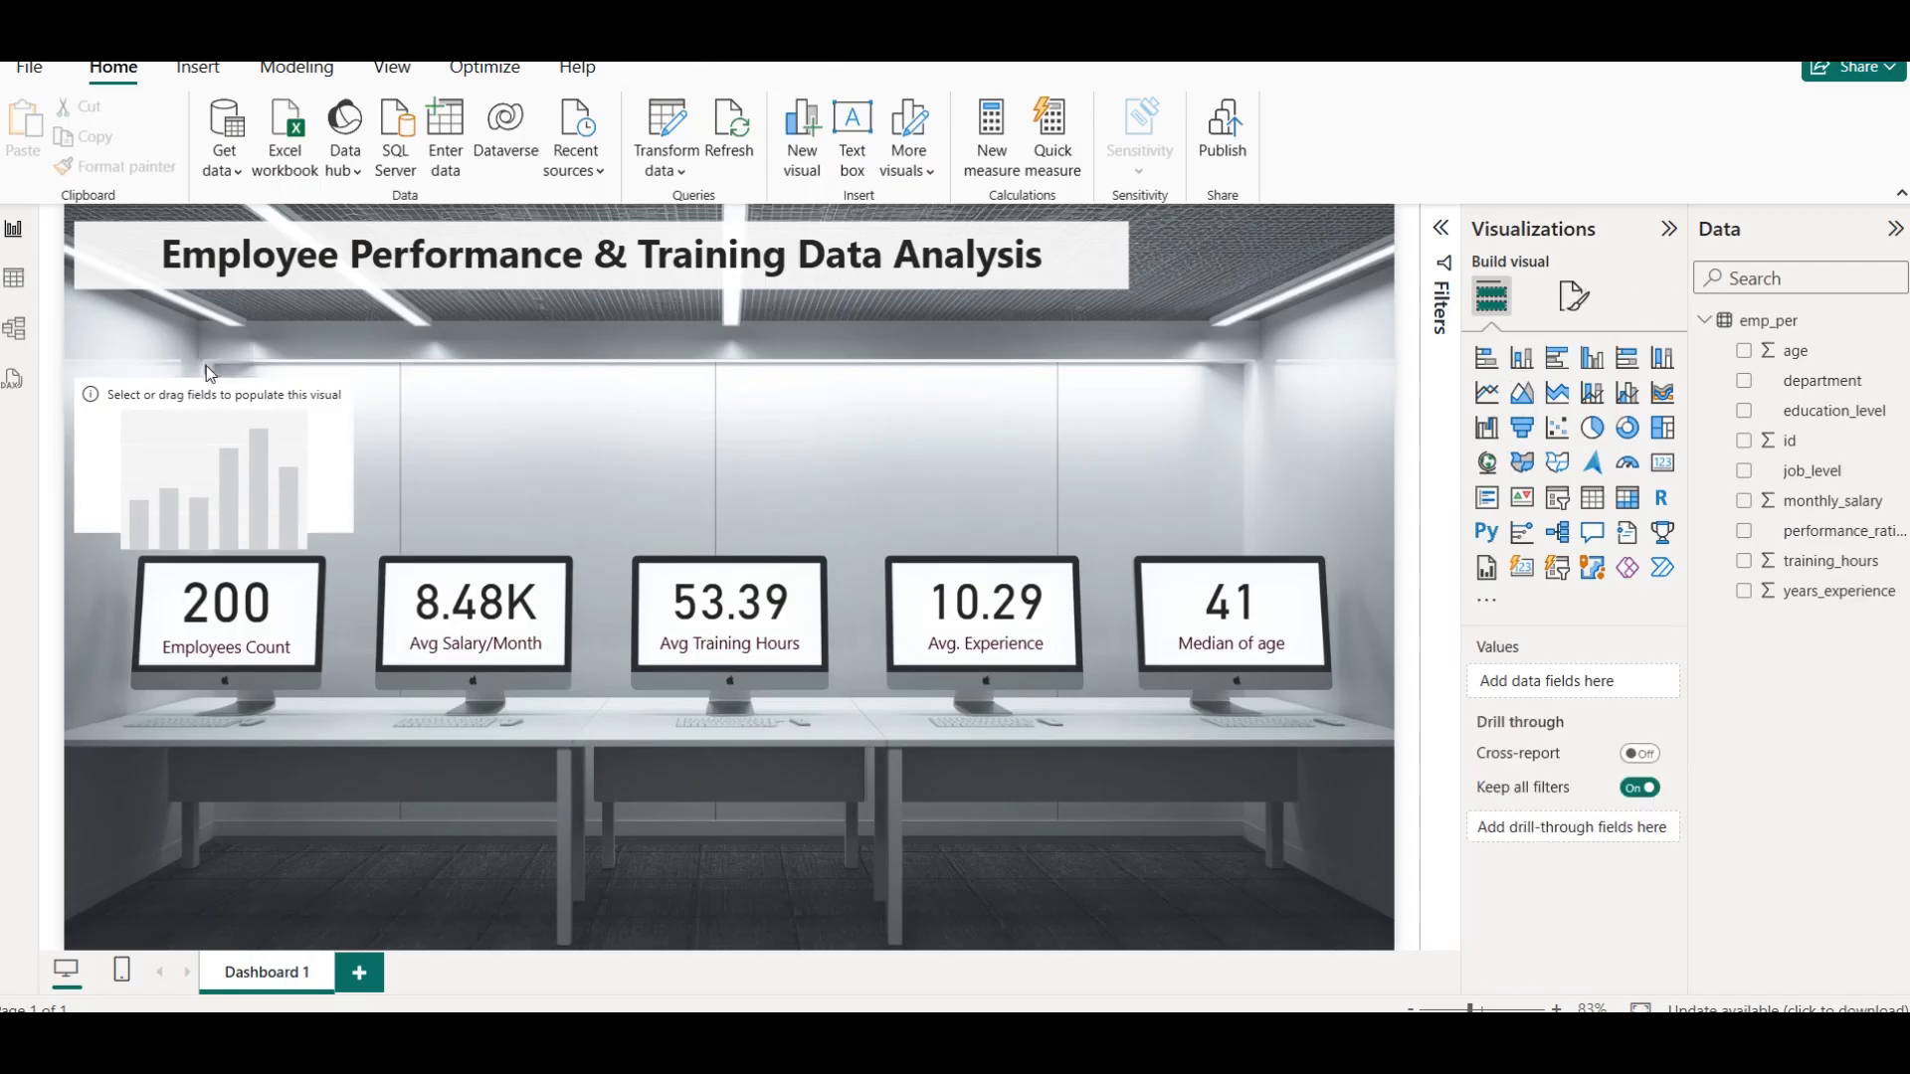
Plot id on the Y-axis against performance_rating on the X-axis in the empty column chart above the first monitor
click(217, 406)
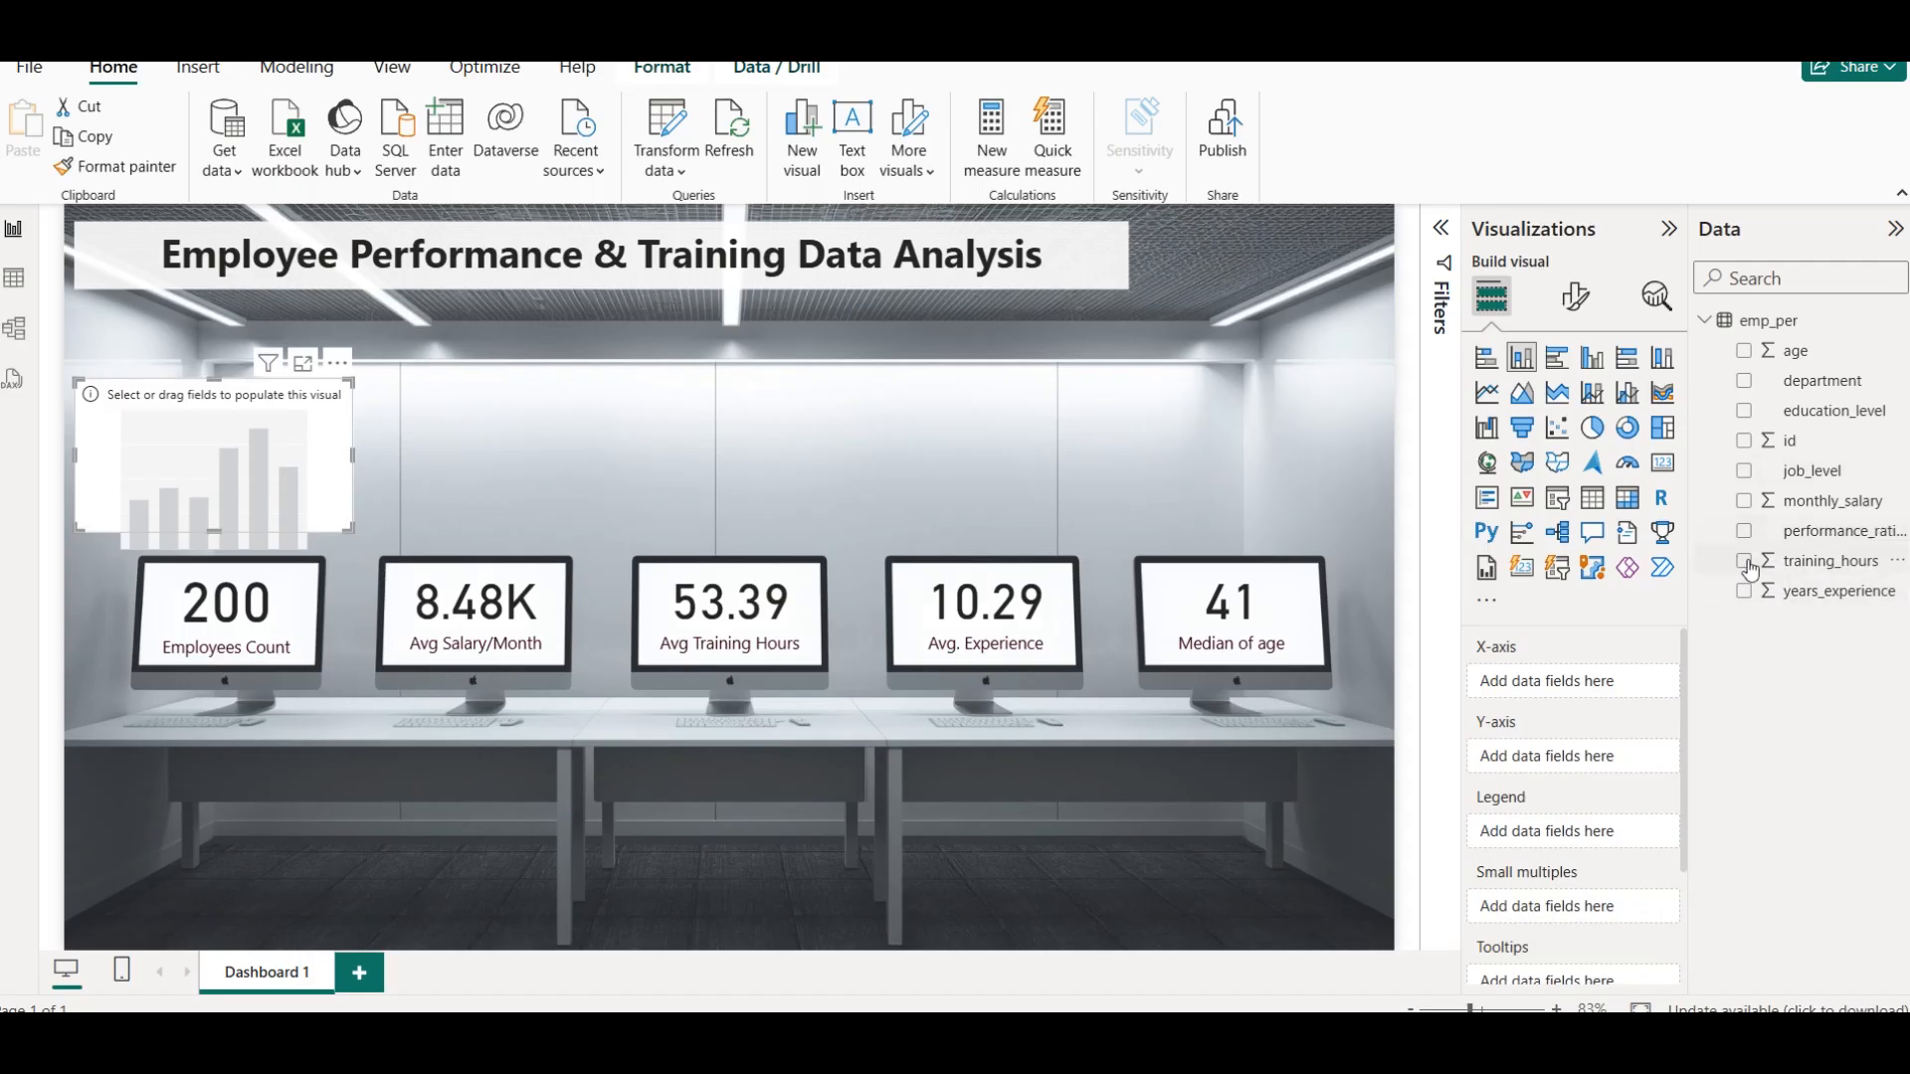
click(1744, 442)
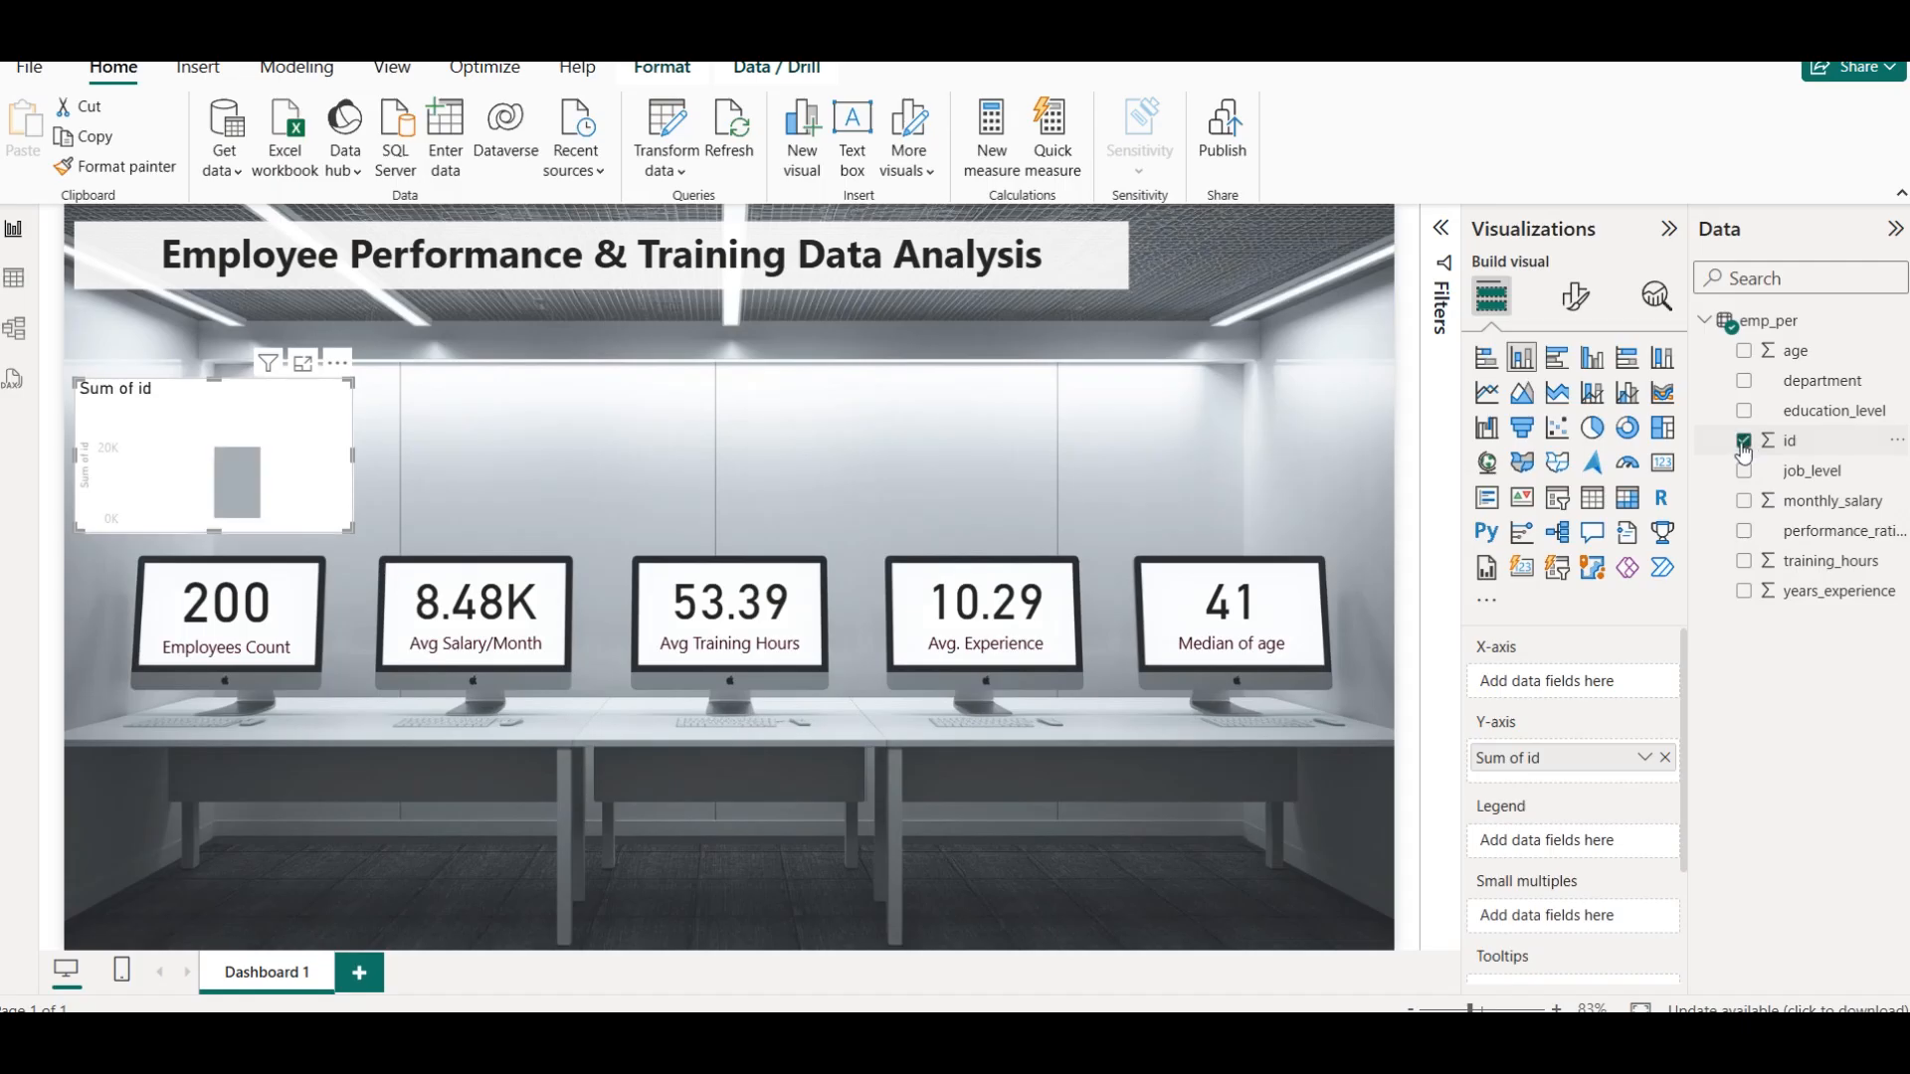
click(1745, 533)
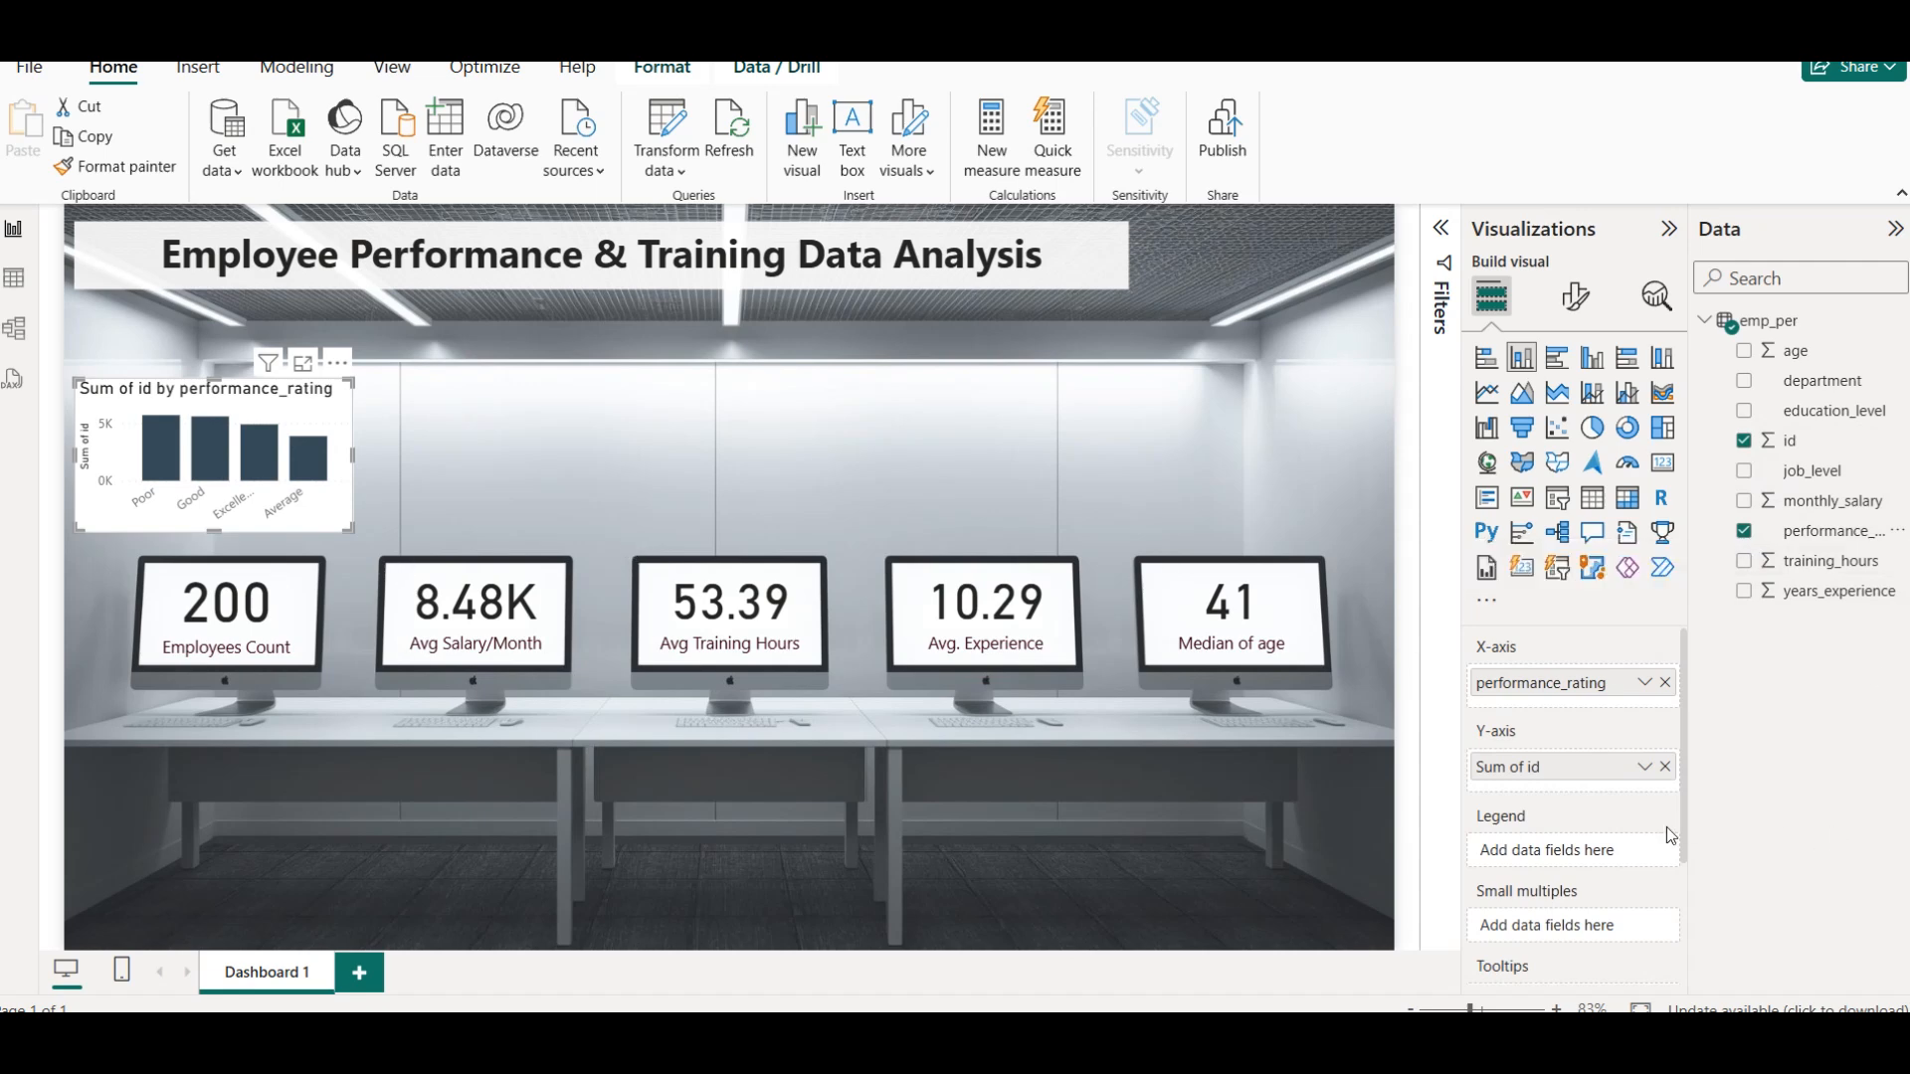
Change the column chart's id aggregation to Count, switch it to Count (Distinct), and inspect the columns' values
click(1644, 767)
mouse_move(1736, 722)
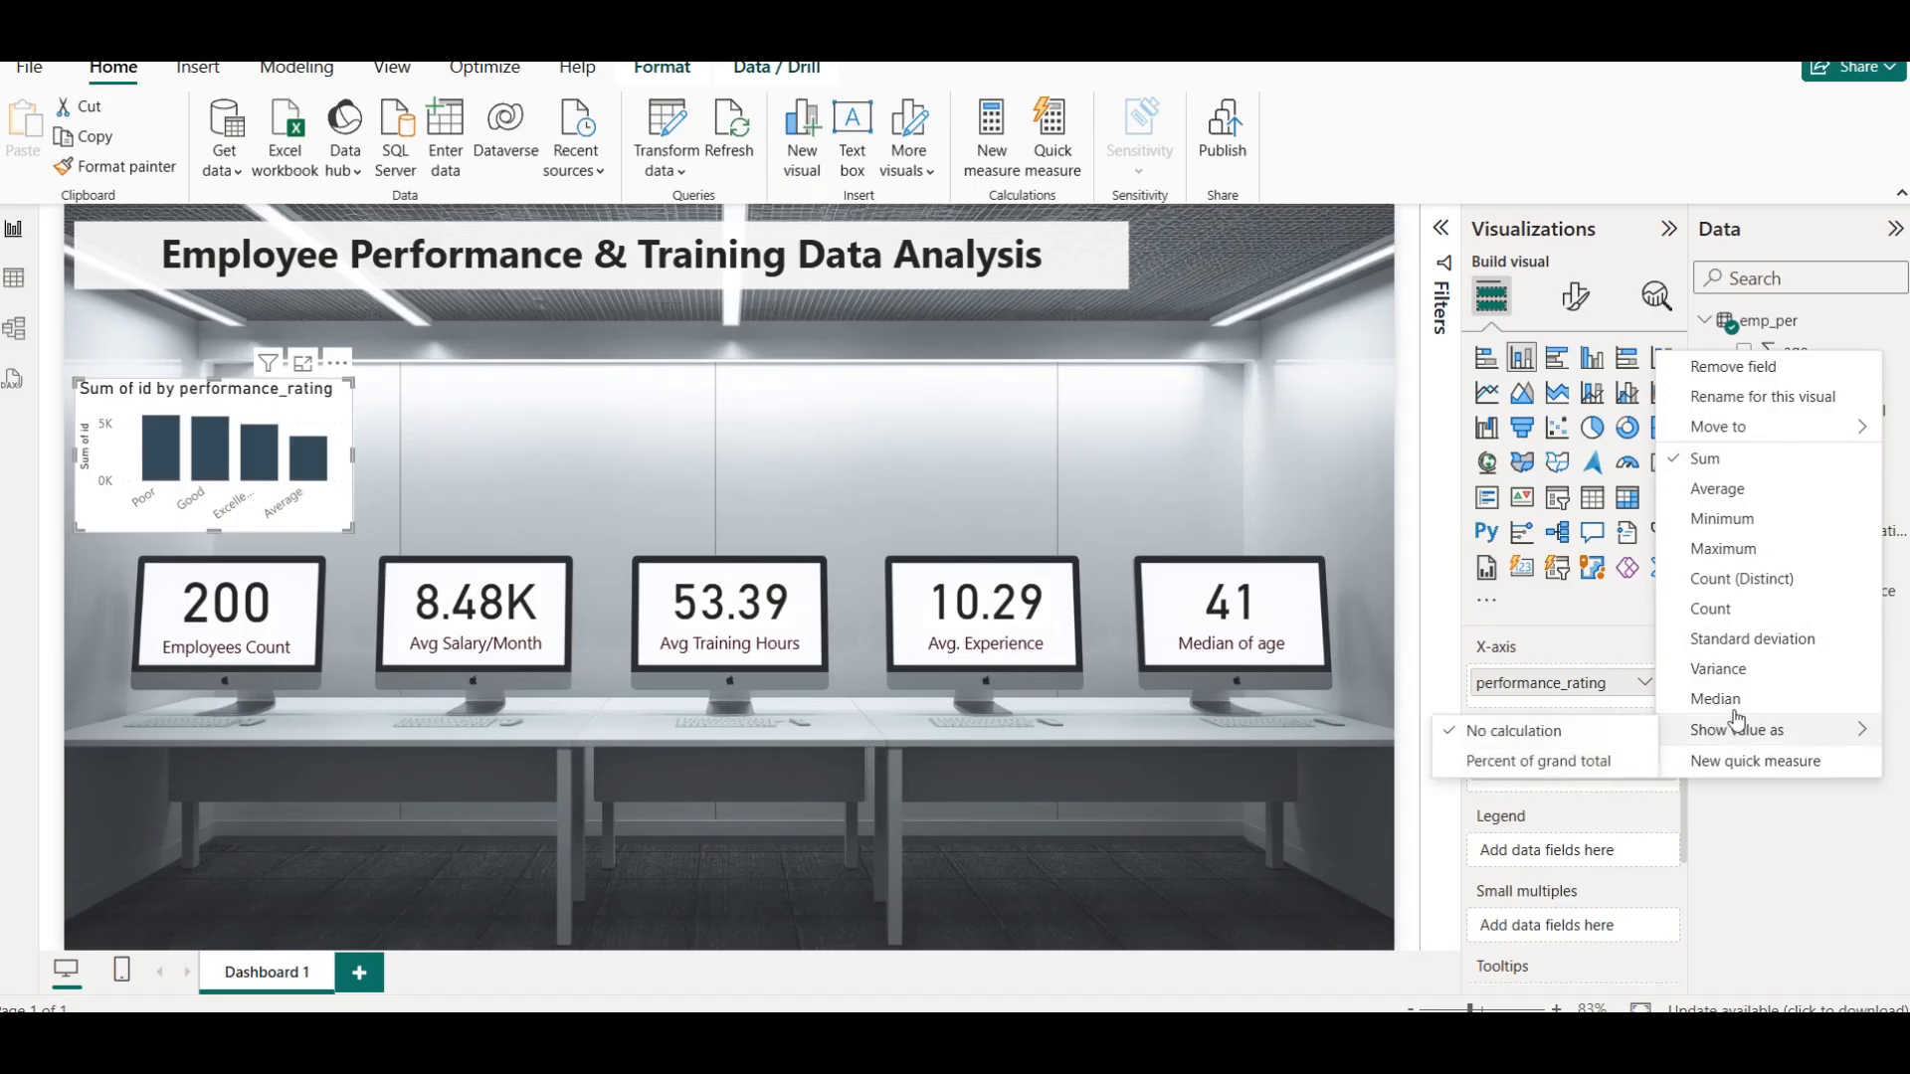
click(1751, 609)
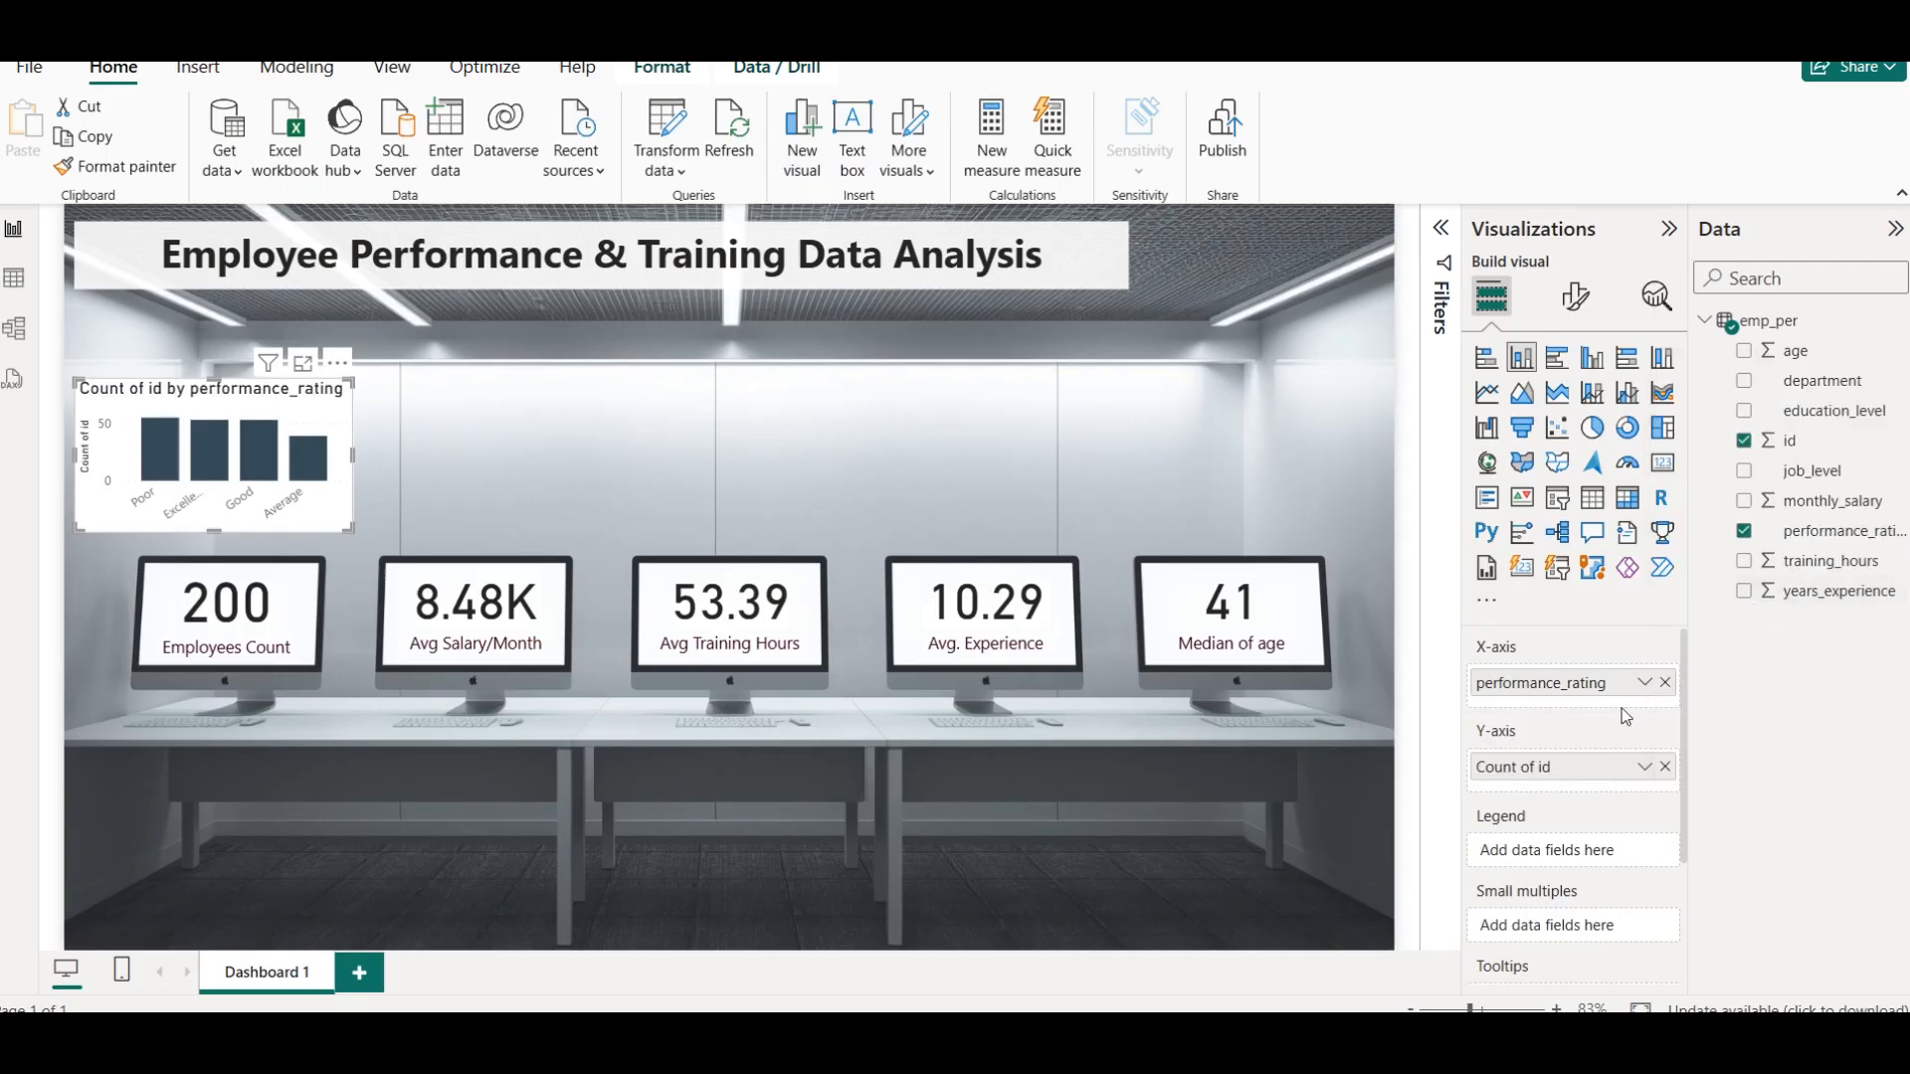
click(1643, 767)
click(1757, 577)
mouse_move(178, 453)
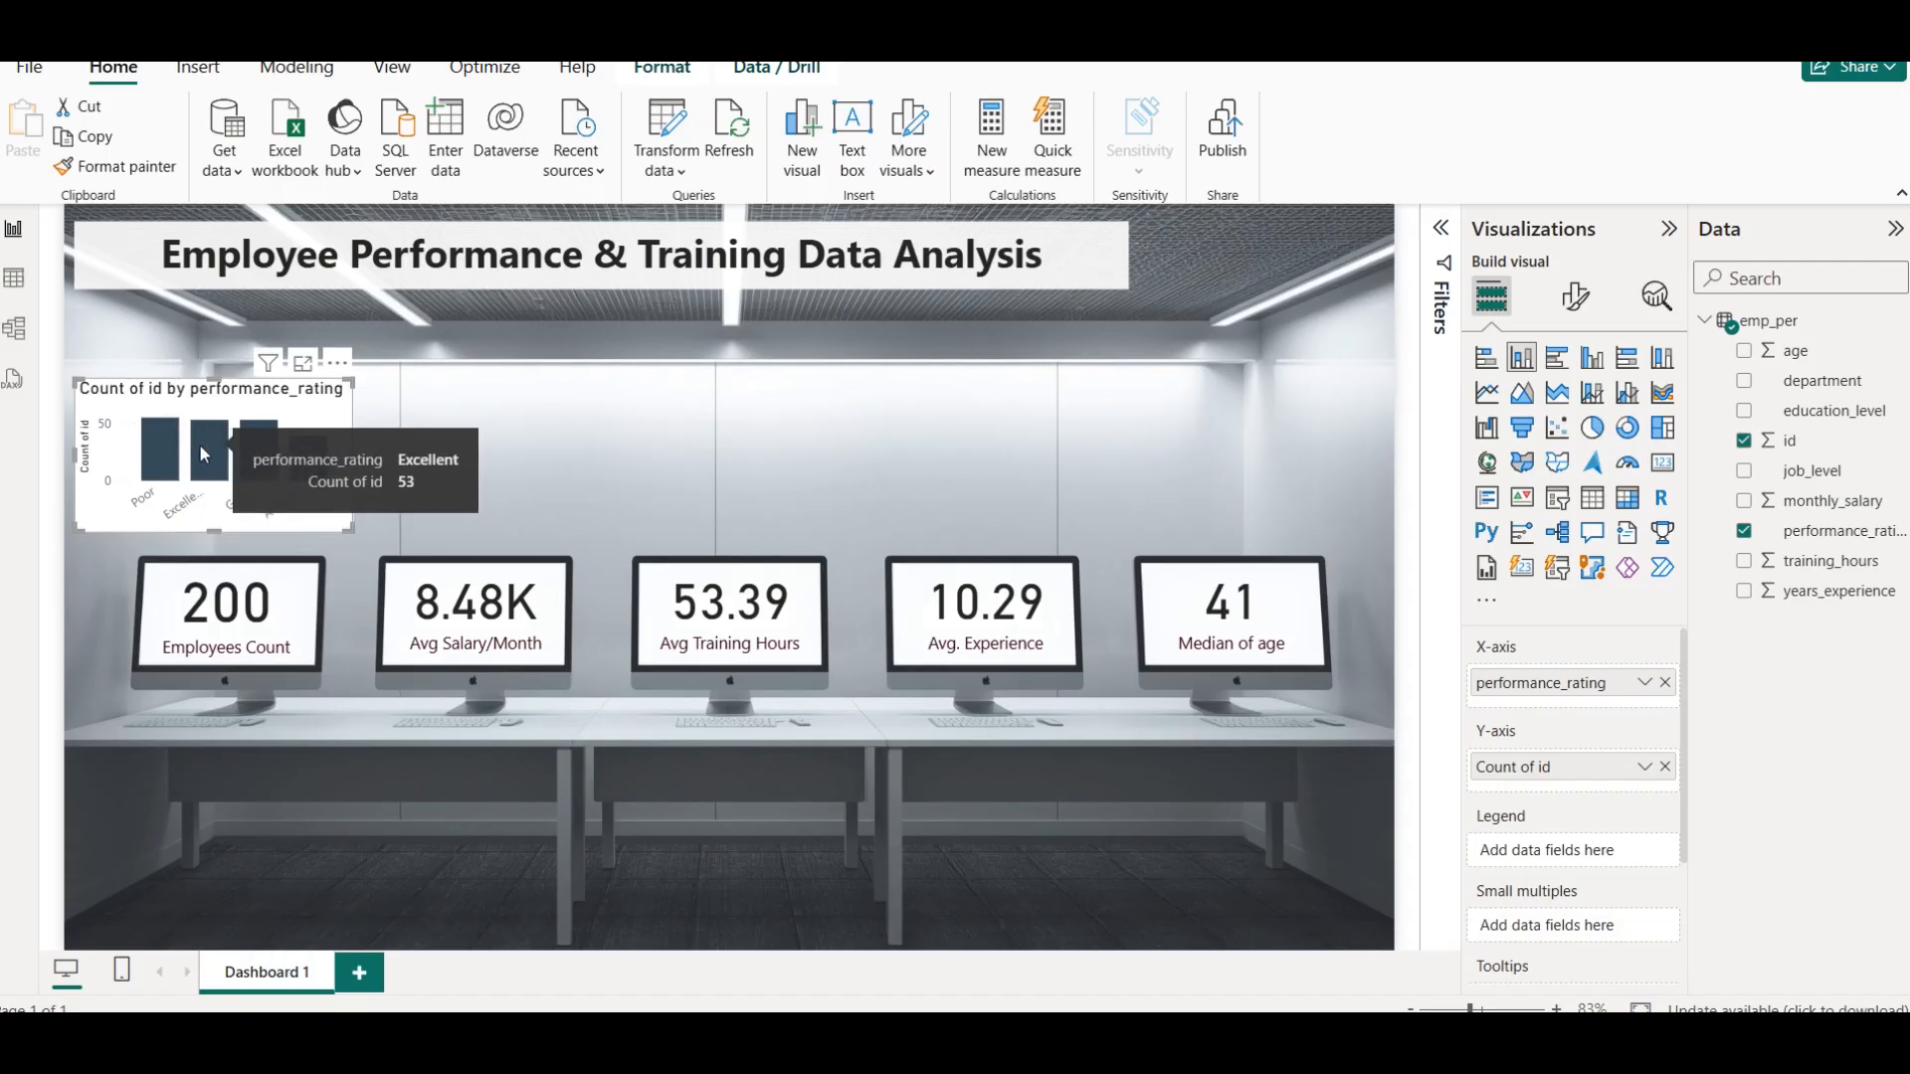
mouse_move(262, 441)
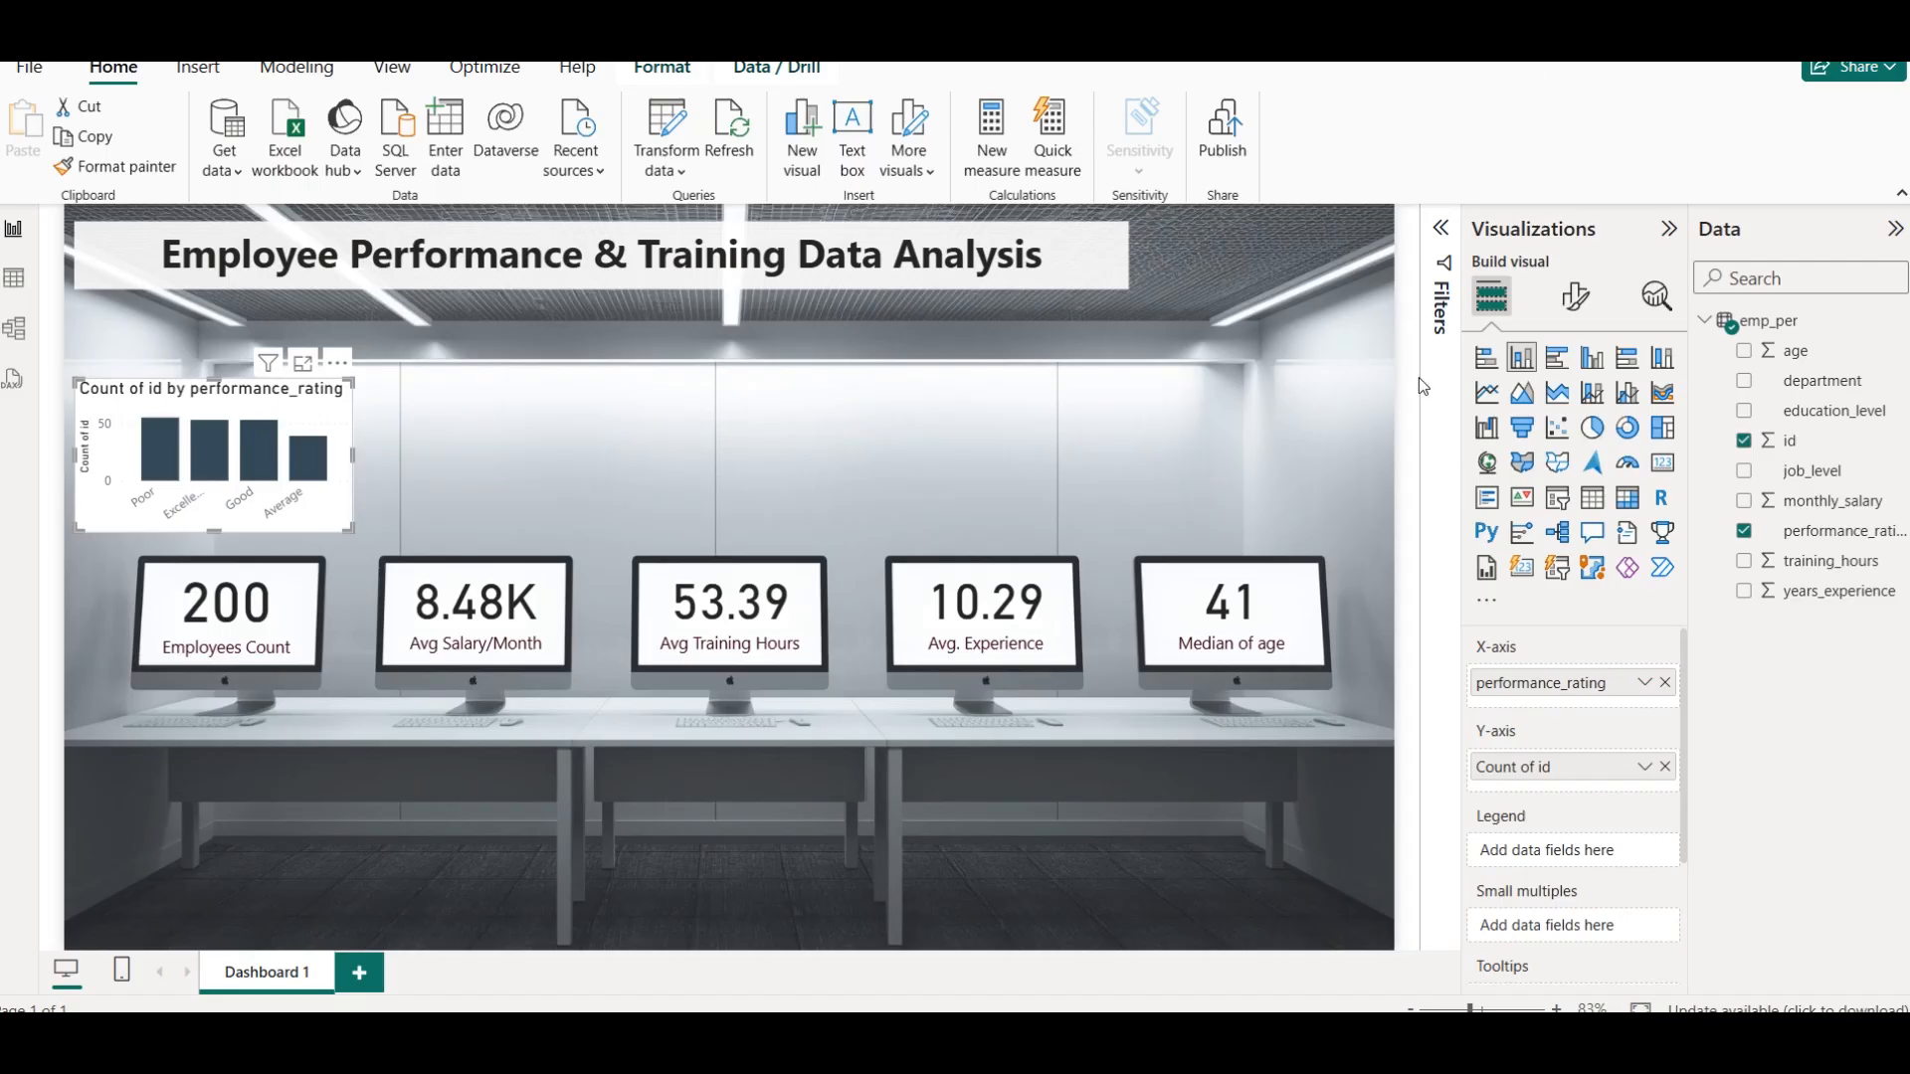
click(1576, 295)
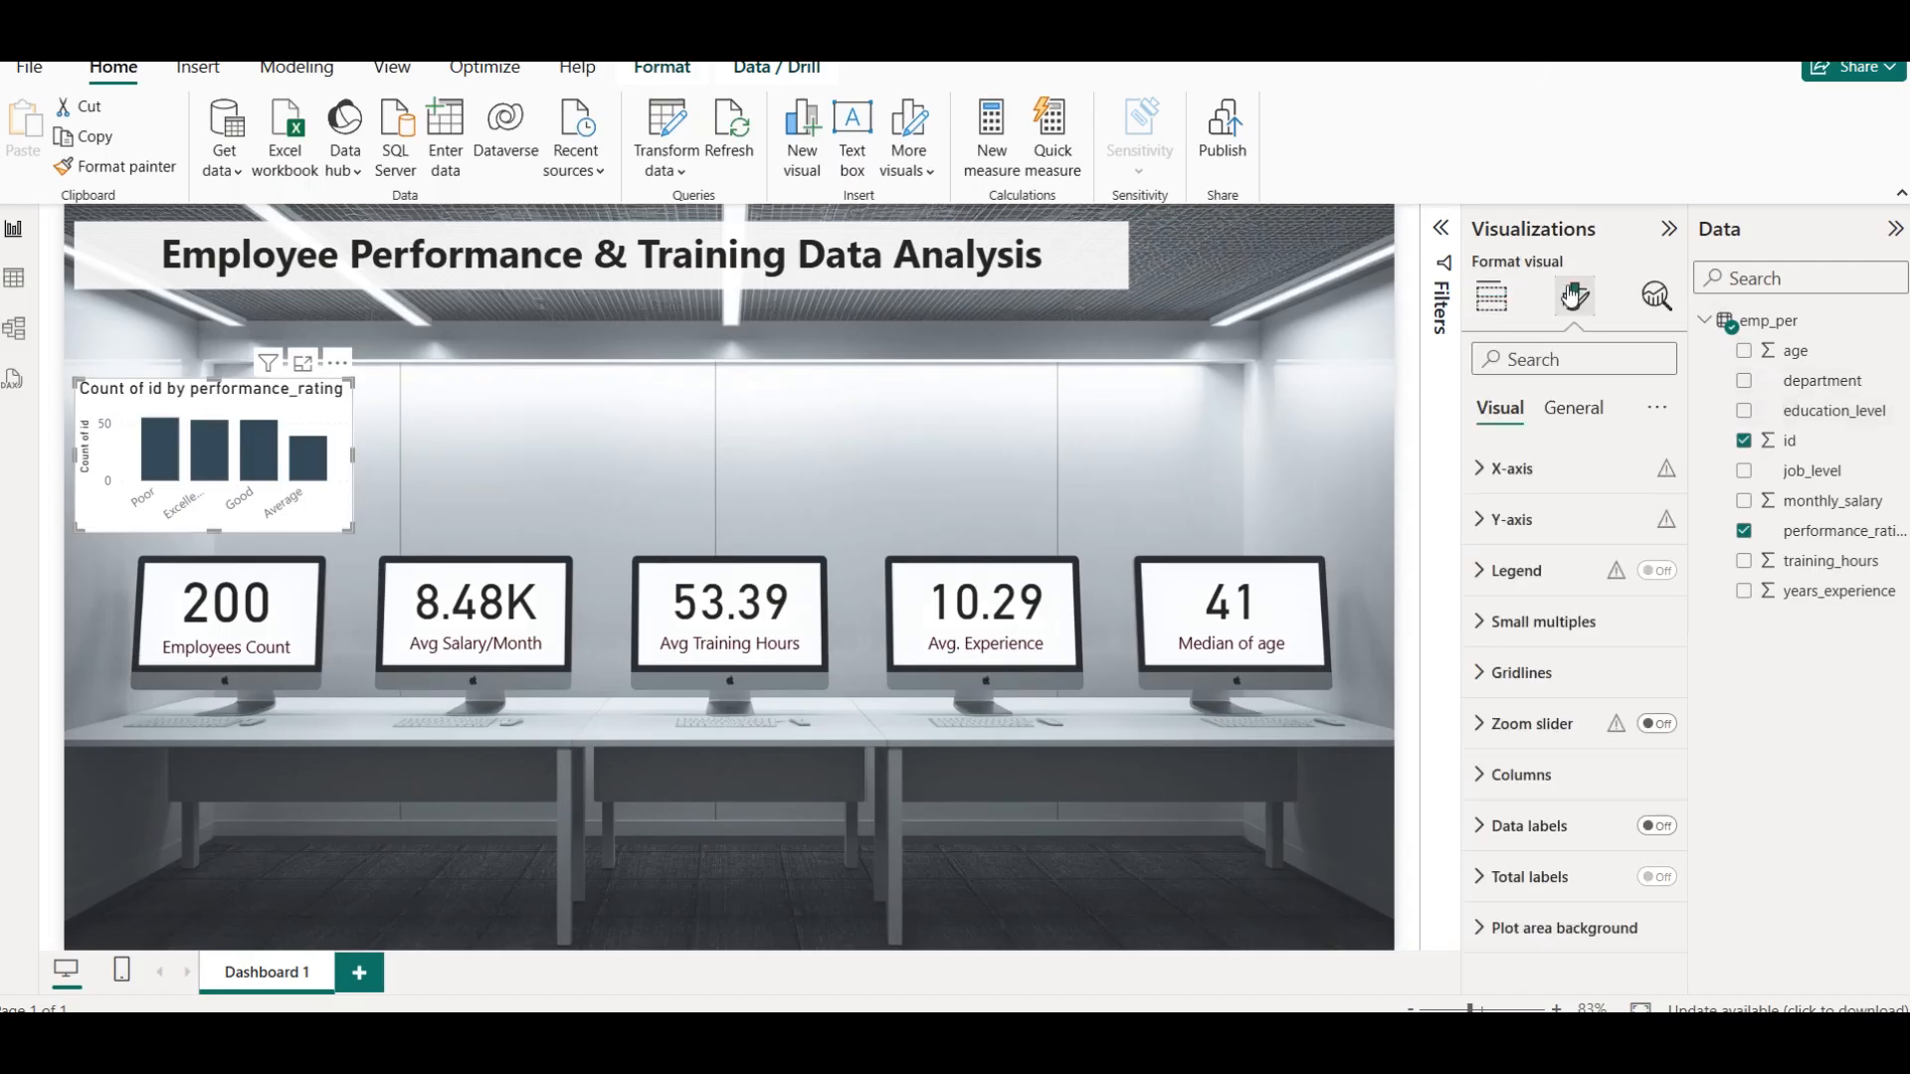
click(1573, 408)
click(1556, 521)
click(1556, 517)
click(1500, 308)
Rename the column chart's Y-axis field as Emp Count for this visual
click(1643, 767)
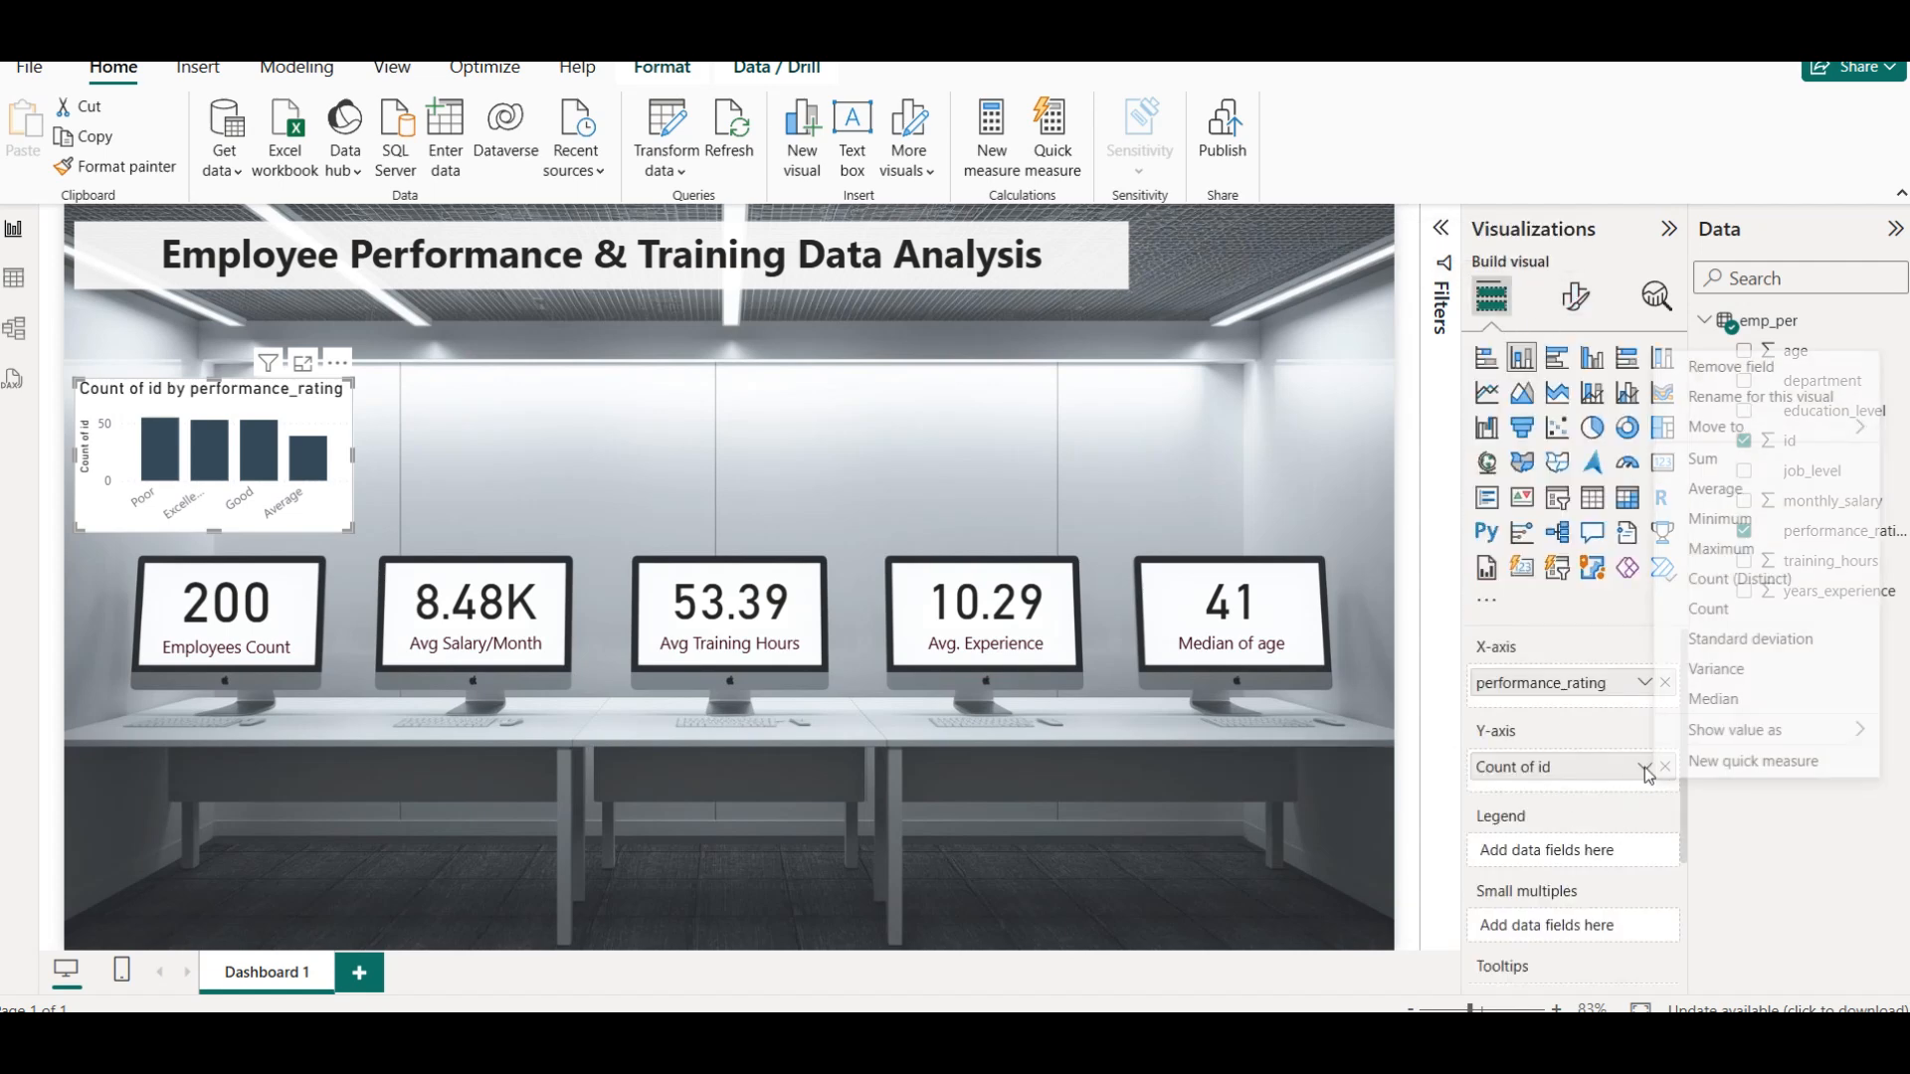
click(1727, 403)
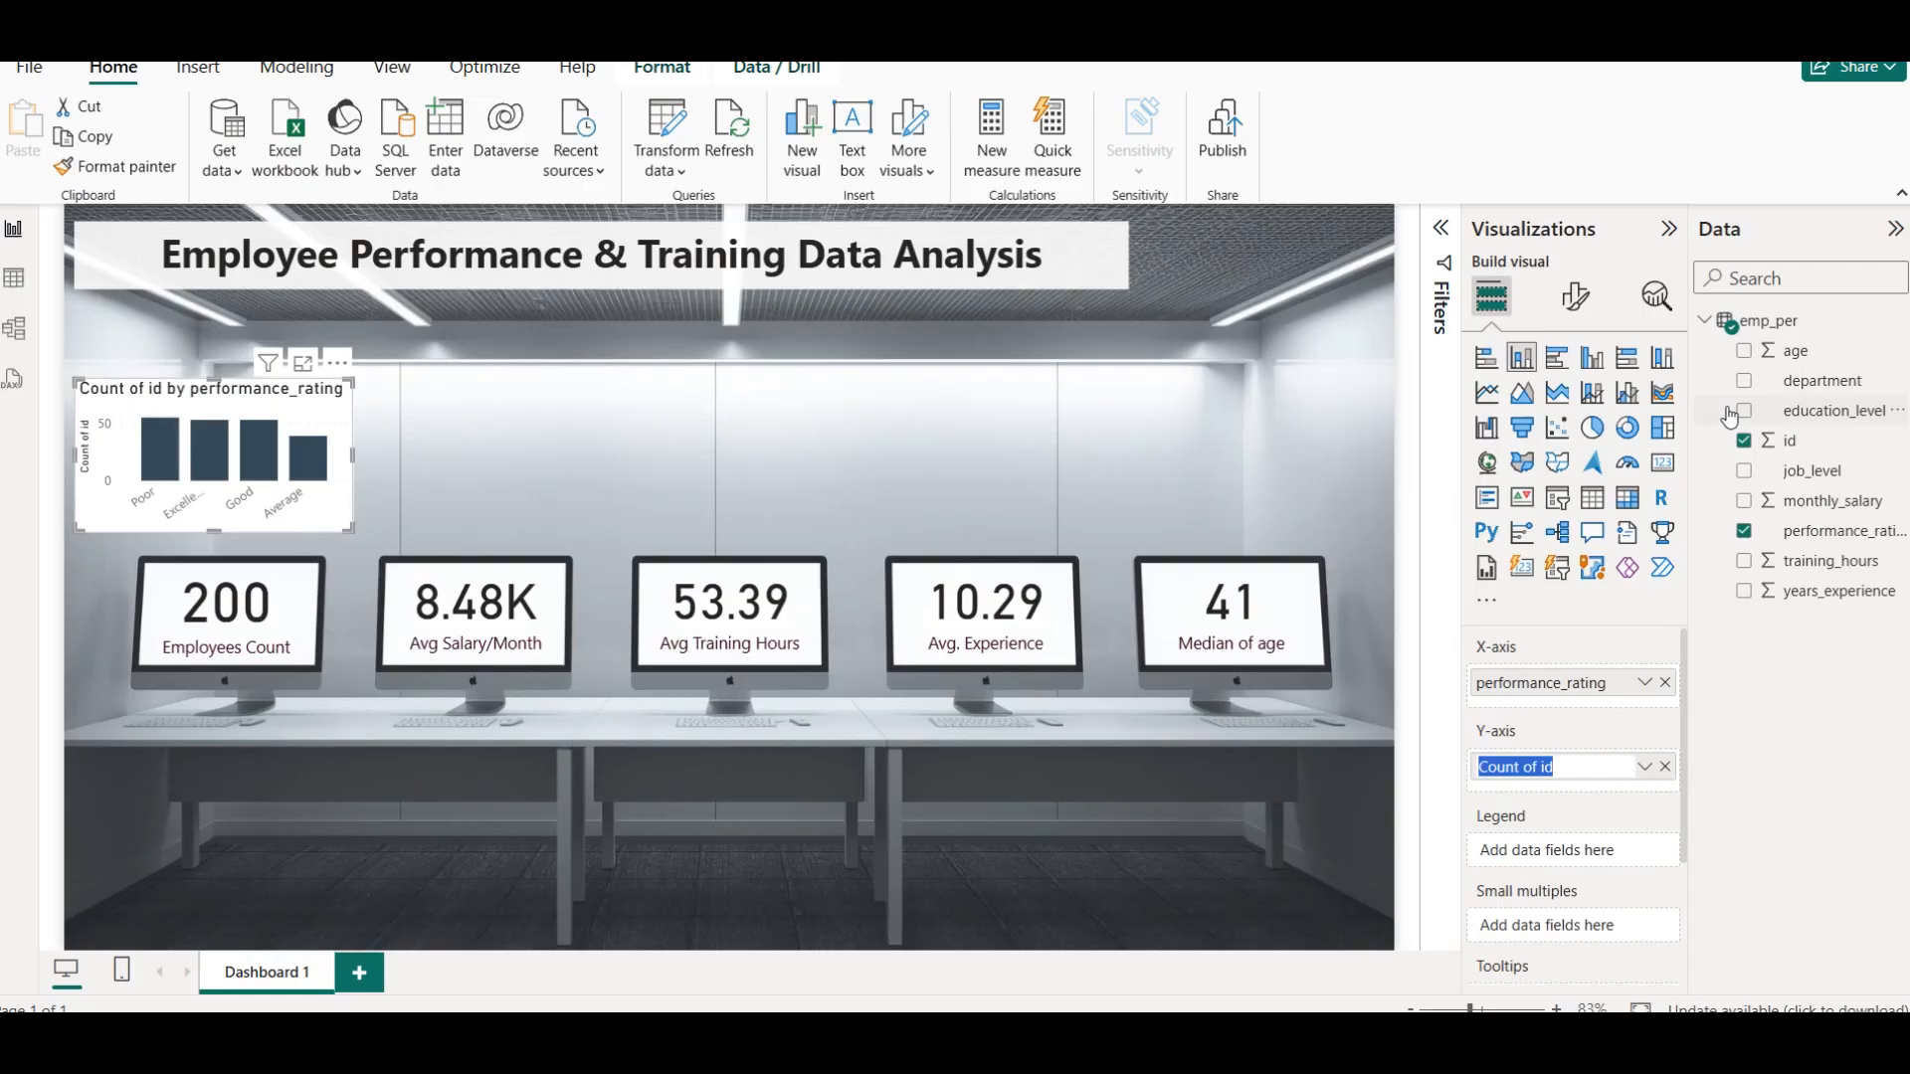
text(Emp Count)
key(Return)
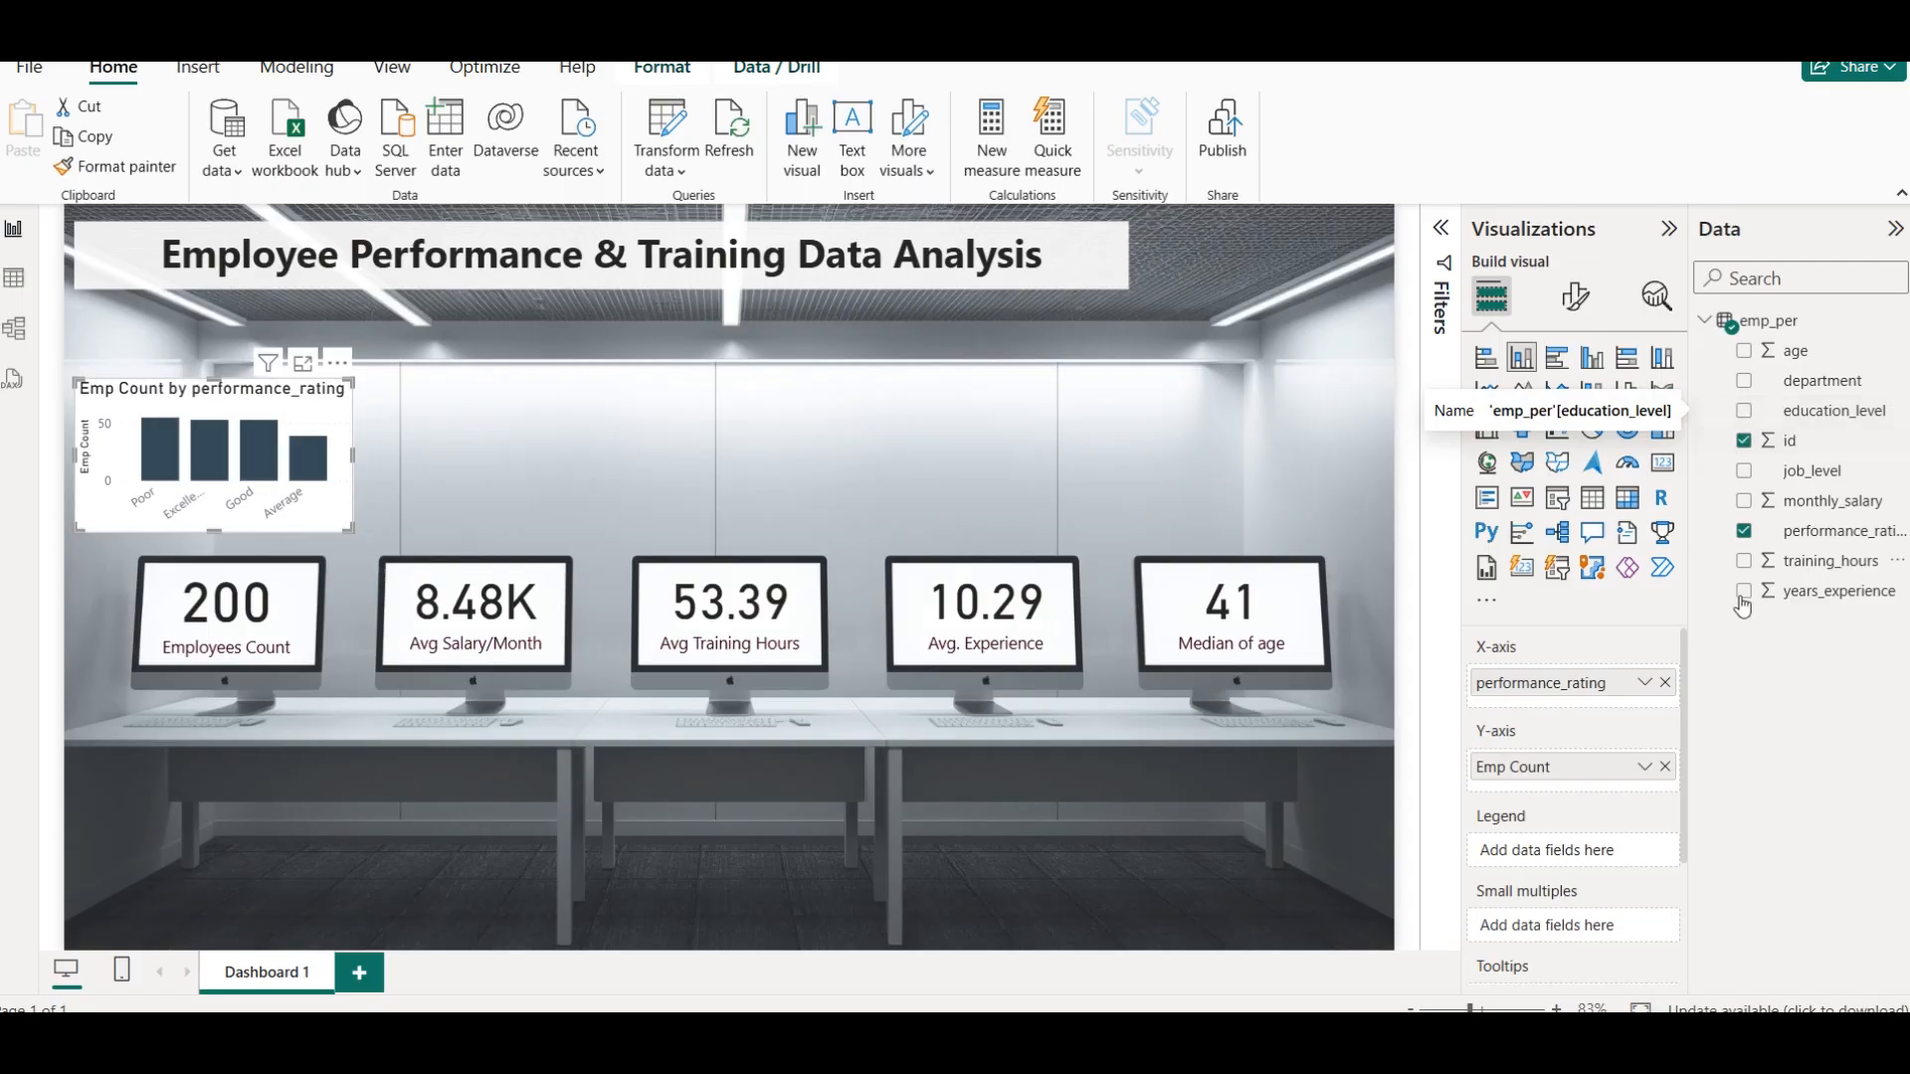
Set the column chart's title text color to the darkest maroon shade of the theme colors
click(1576, 296)
click(1576, 418)
click(1558, 518)
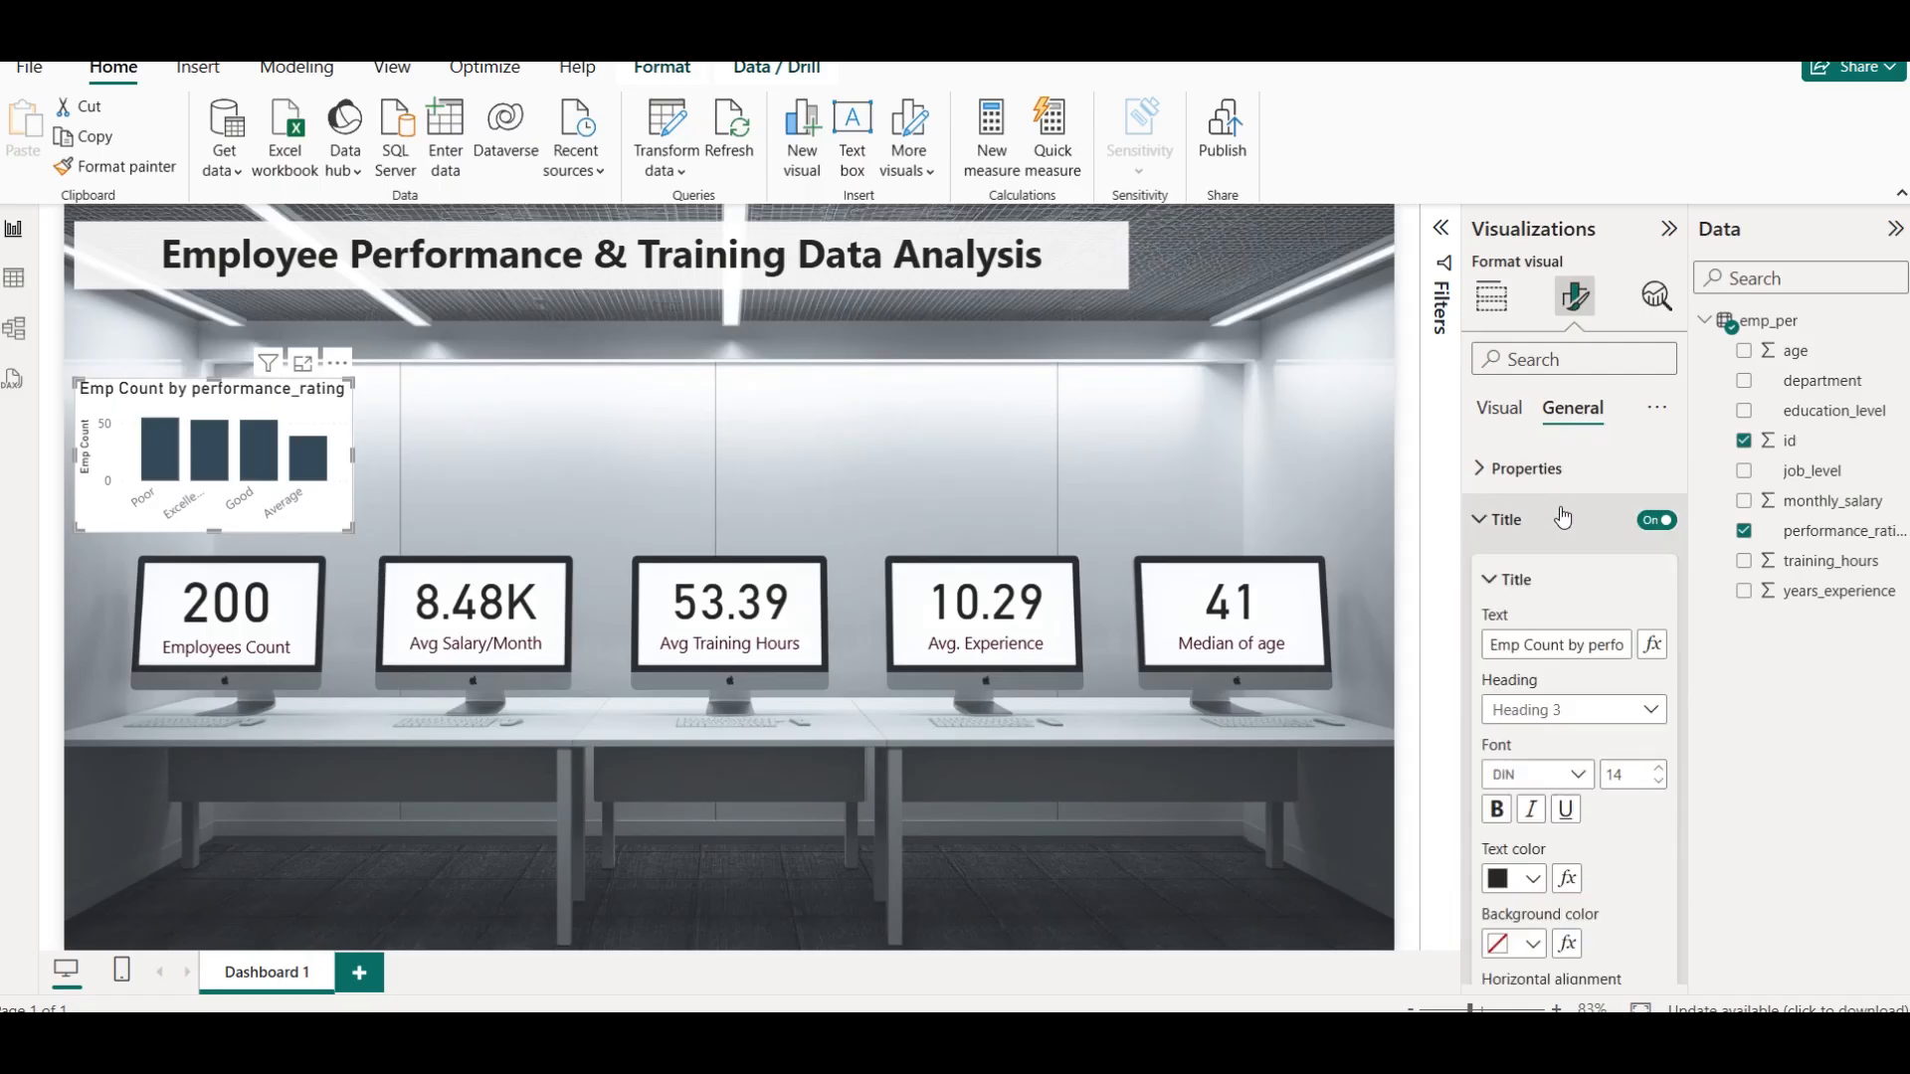
click(1524, 879)
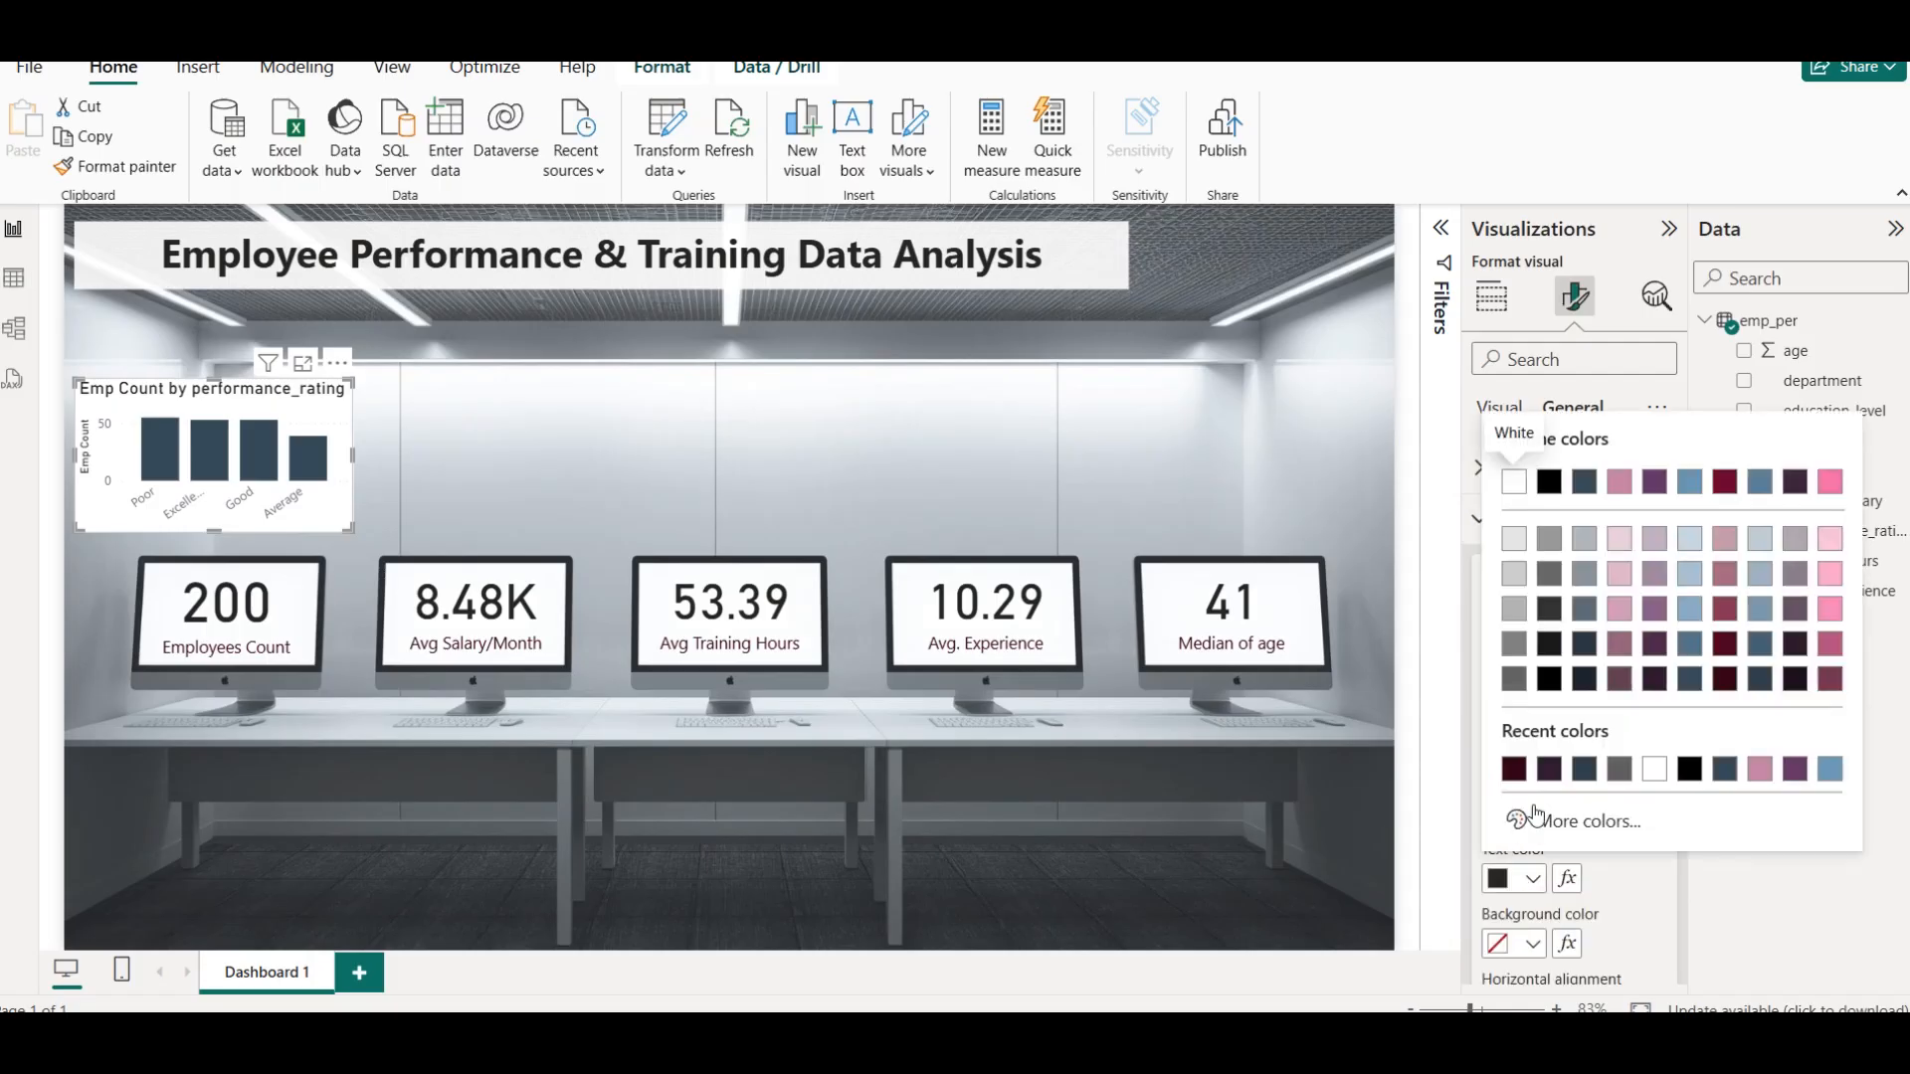
click(1719, 682)
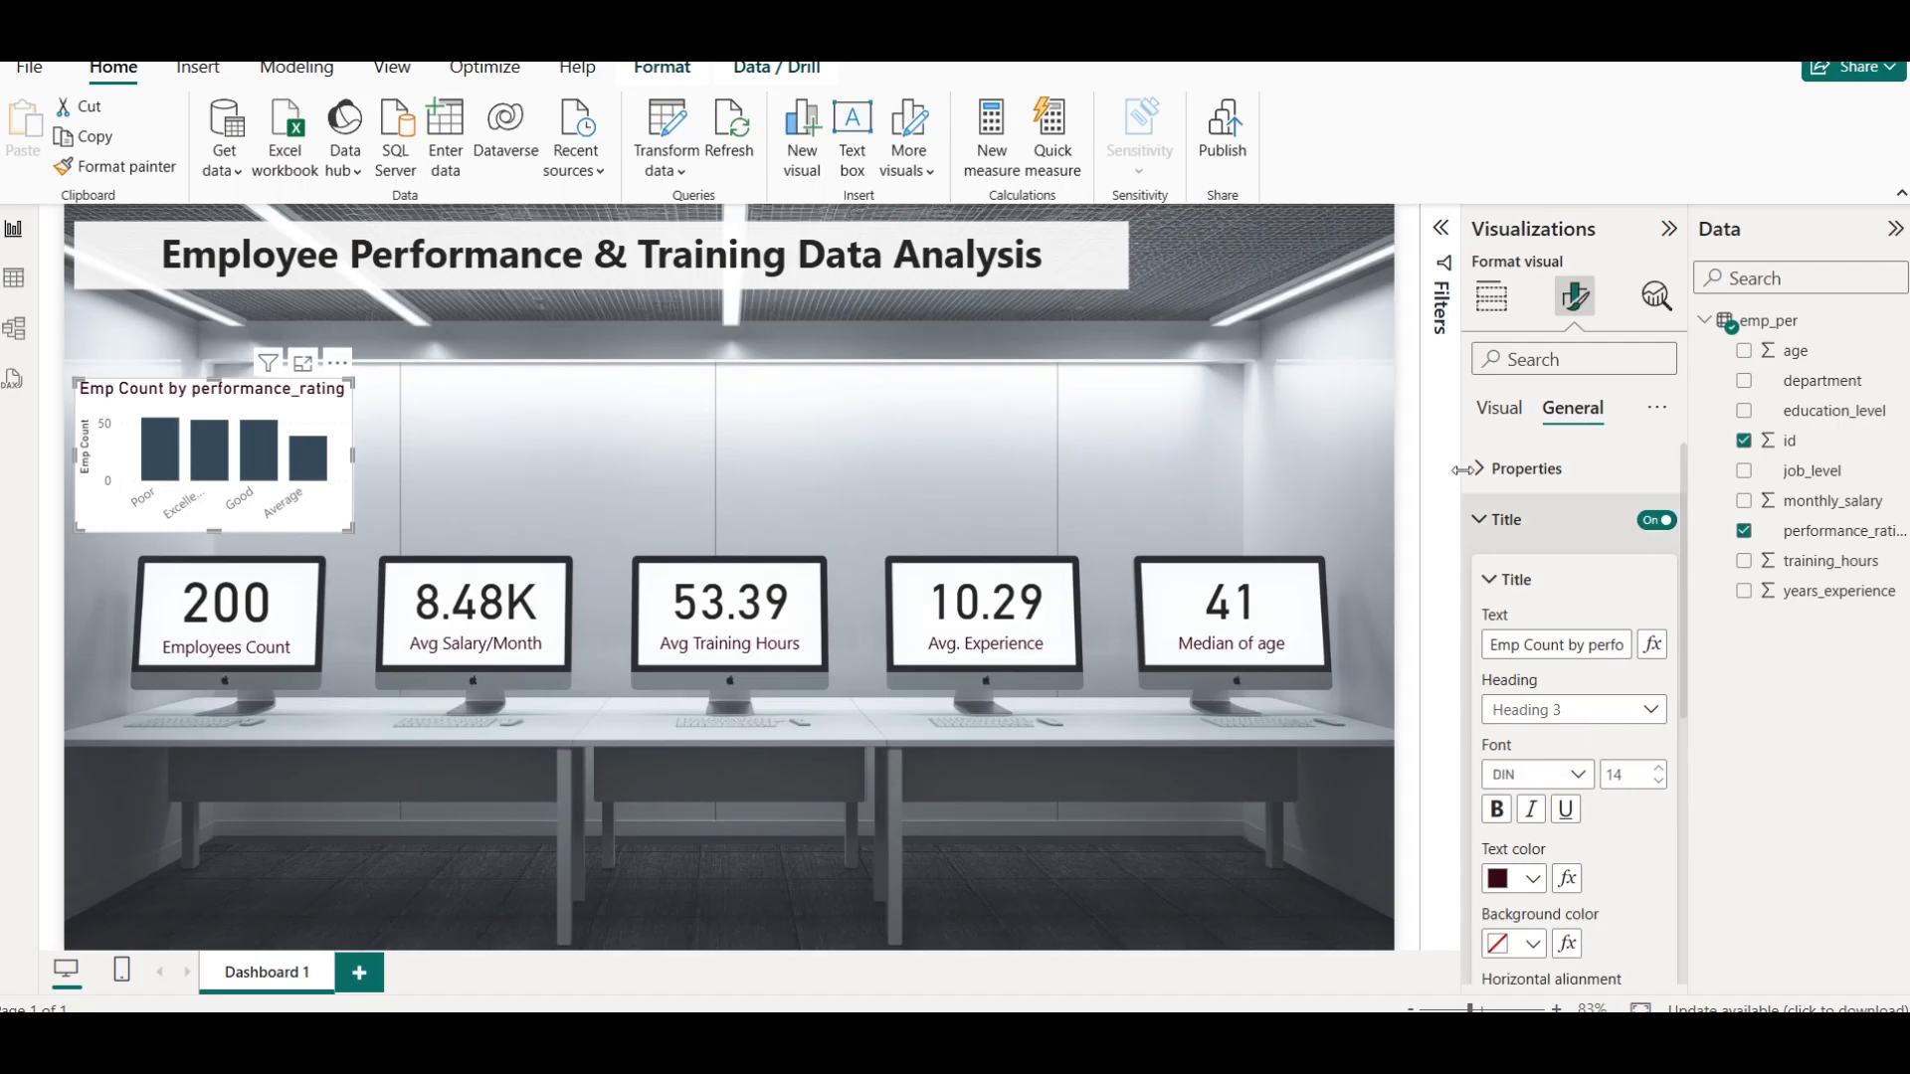
click(1527, 537)
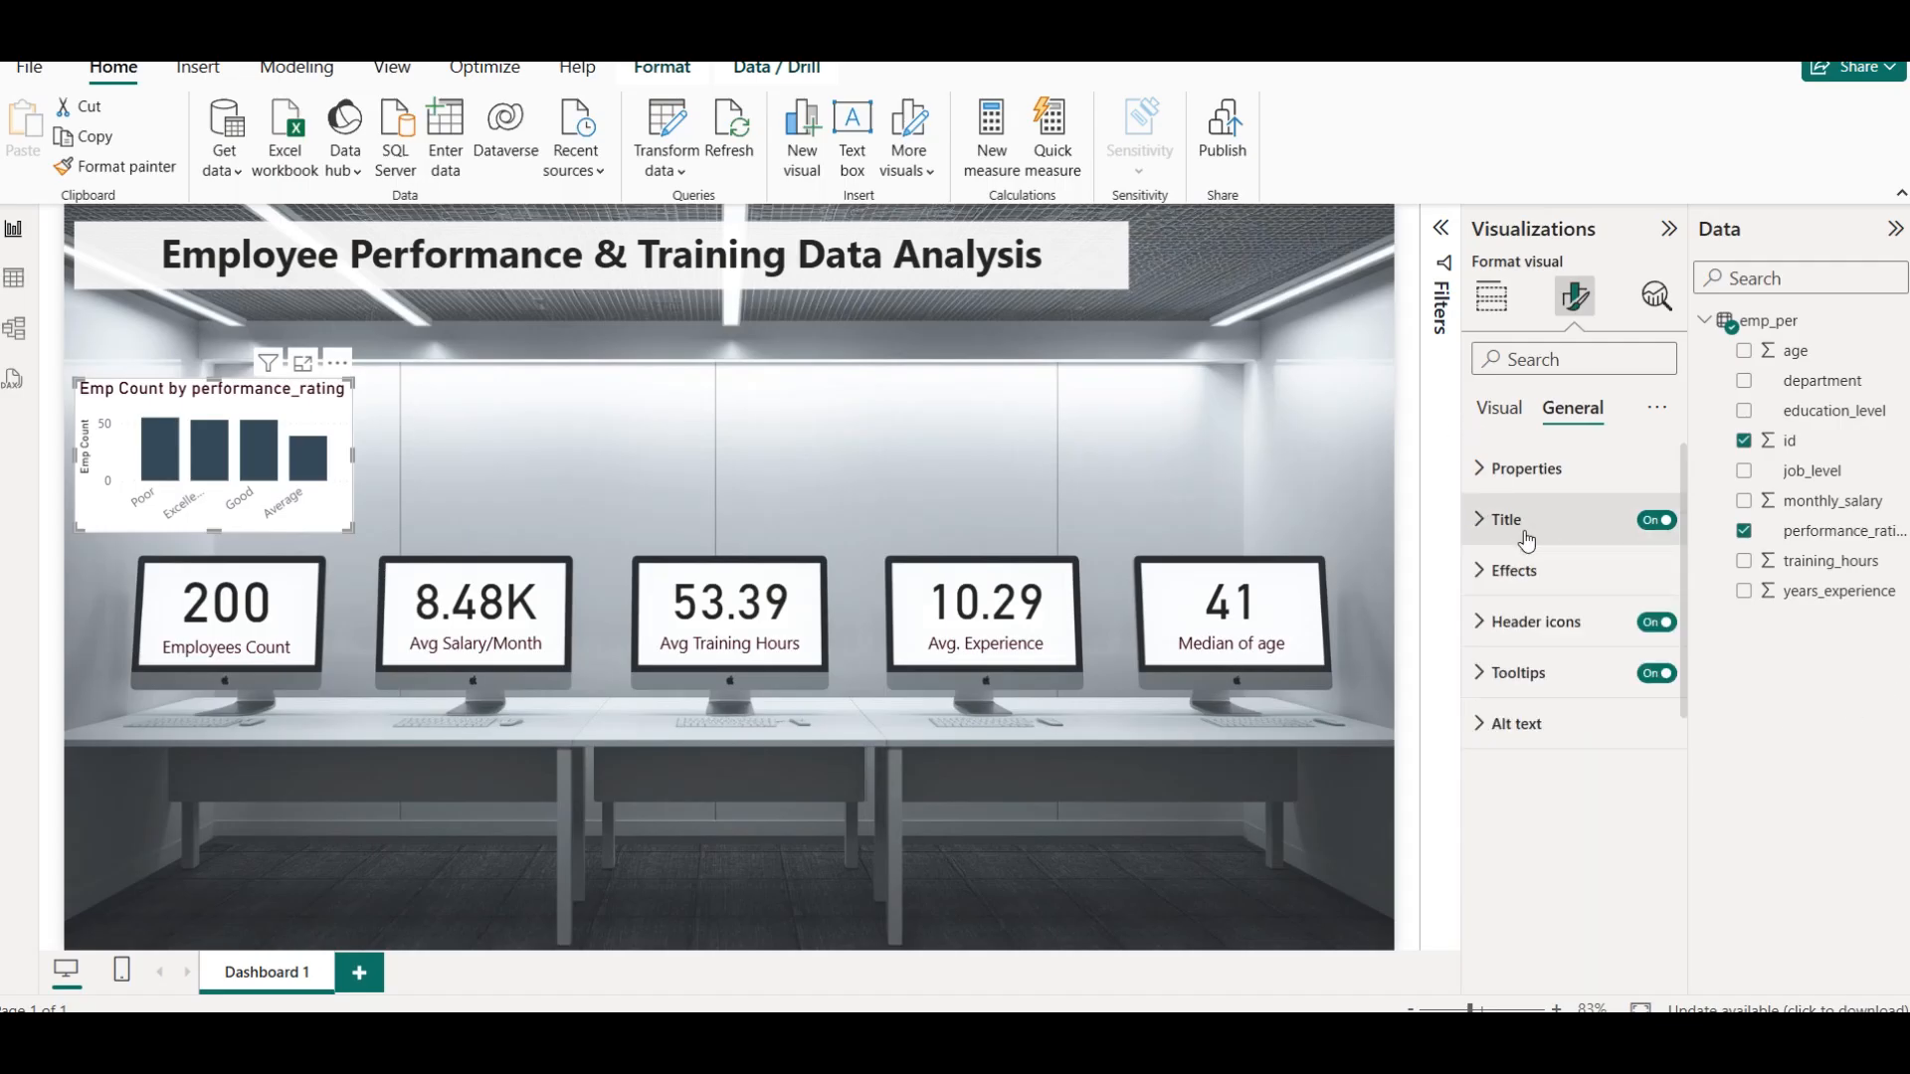
Try the darkest maroon theme shade and a near-black shade as the chart's column color
click(1502, 410)
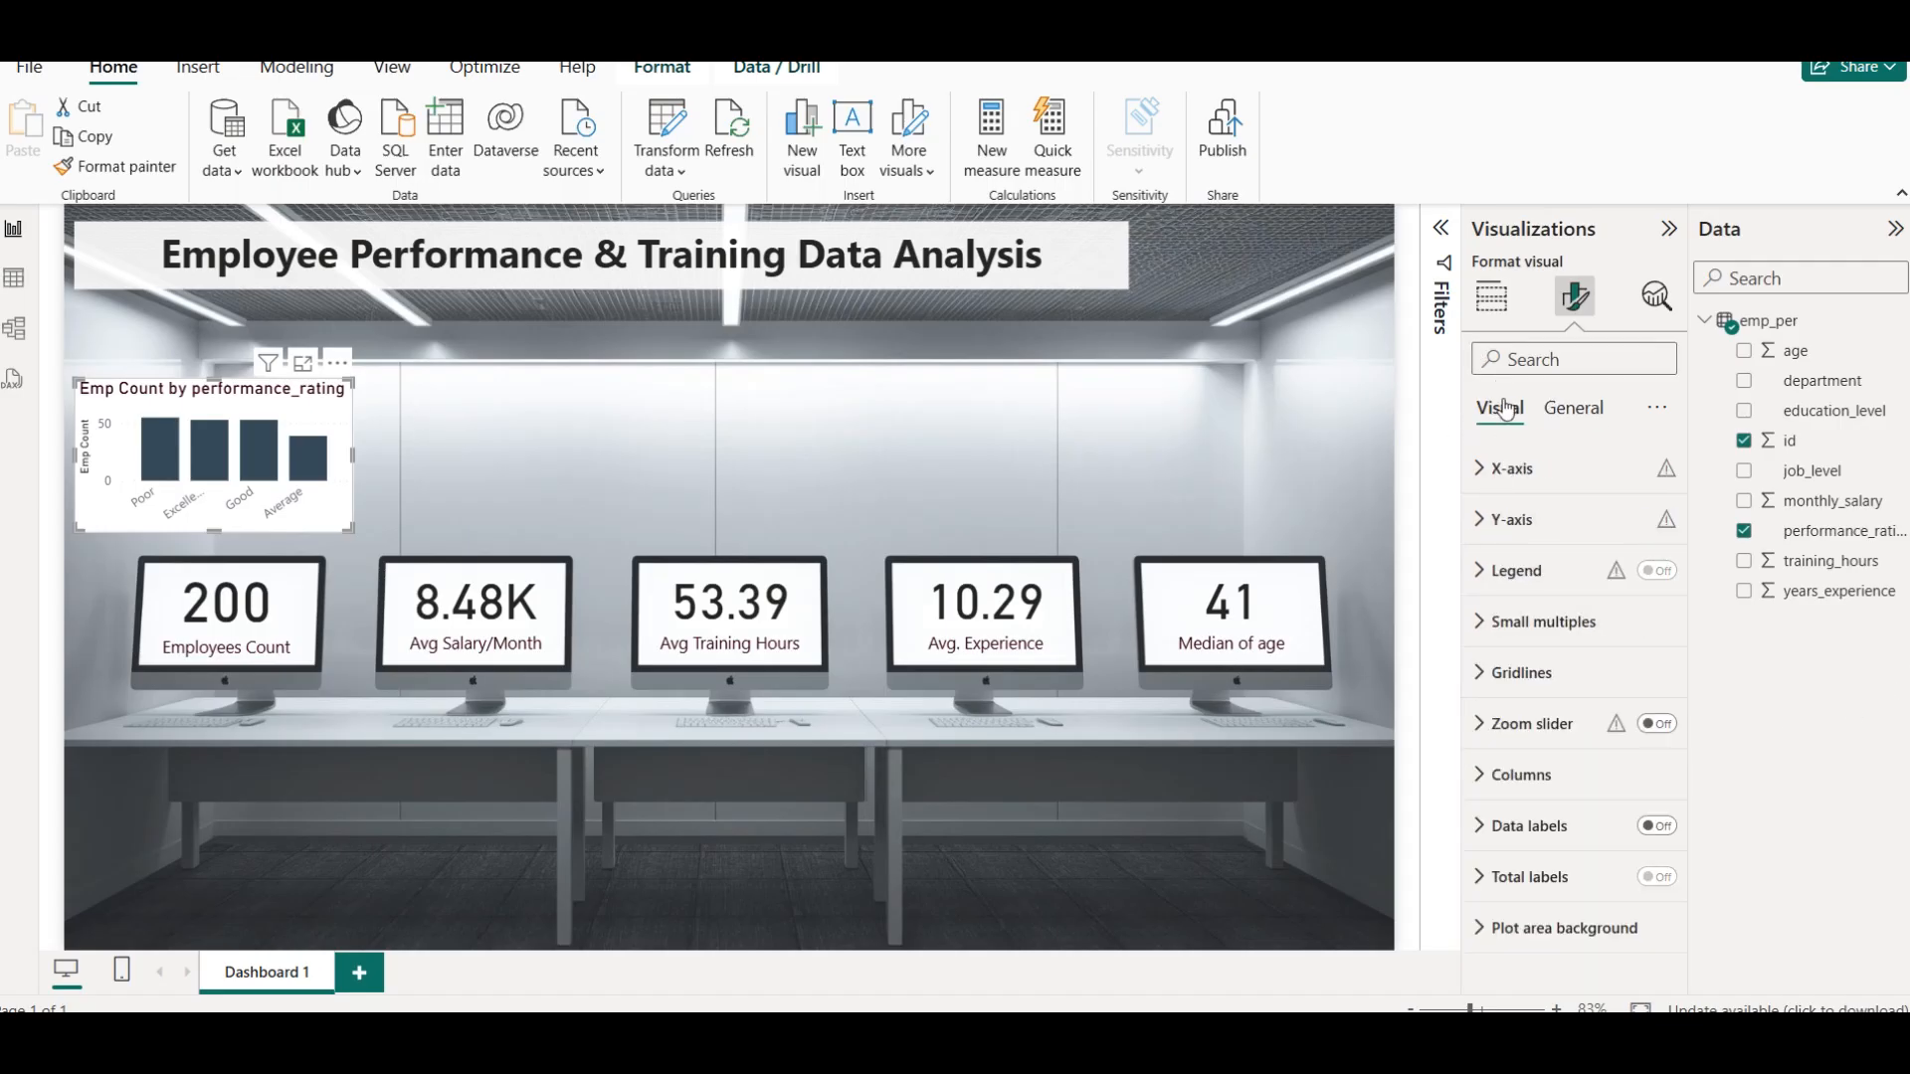
click(1548, 776)
click(1537, 774)
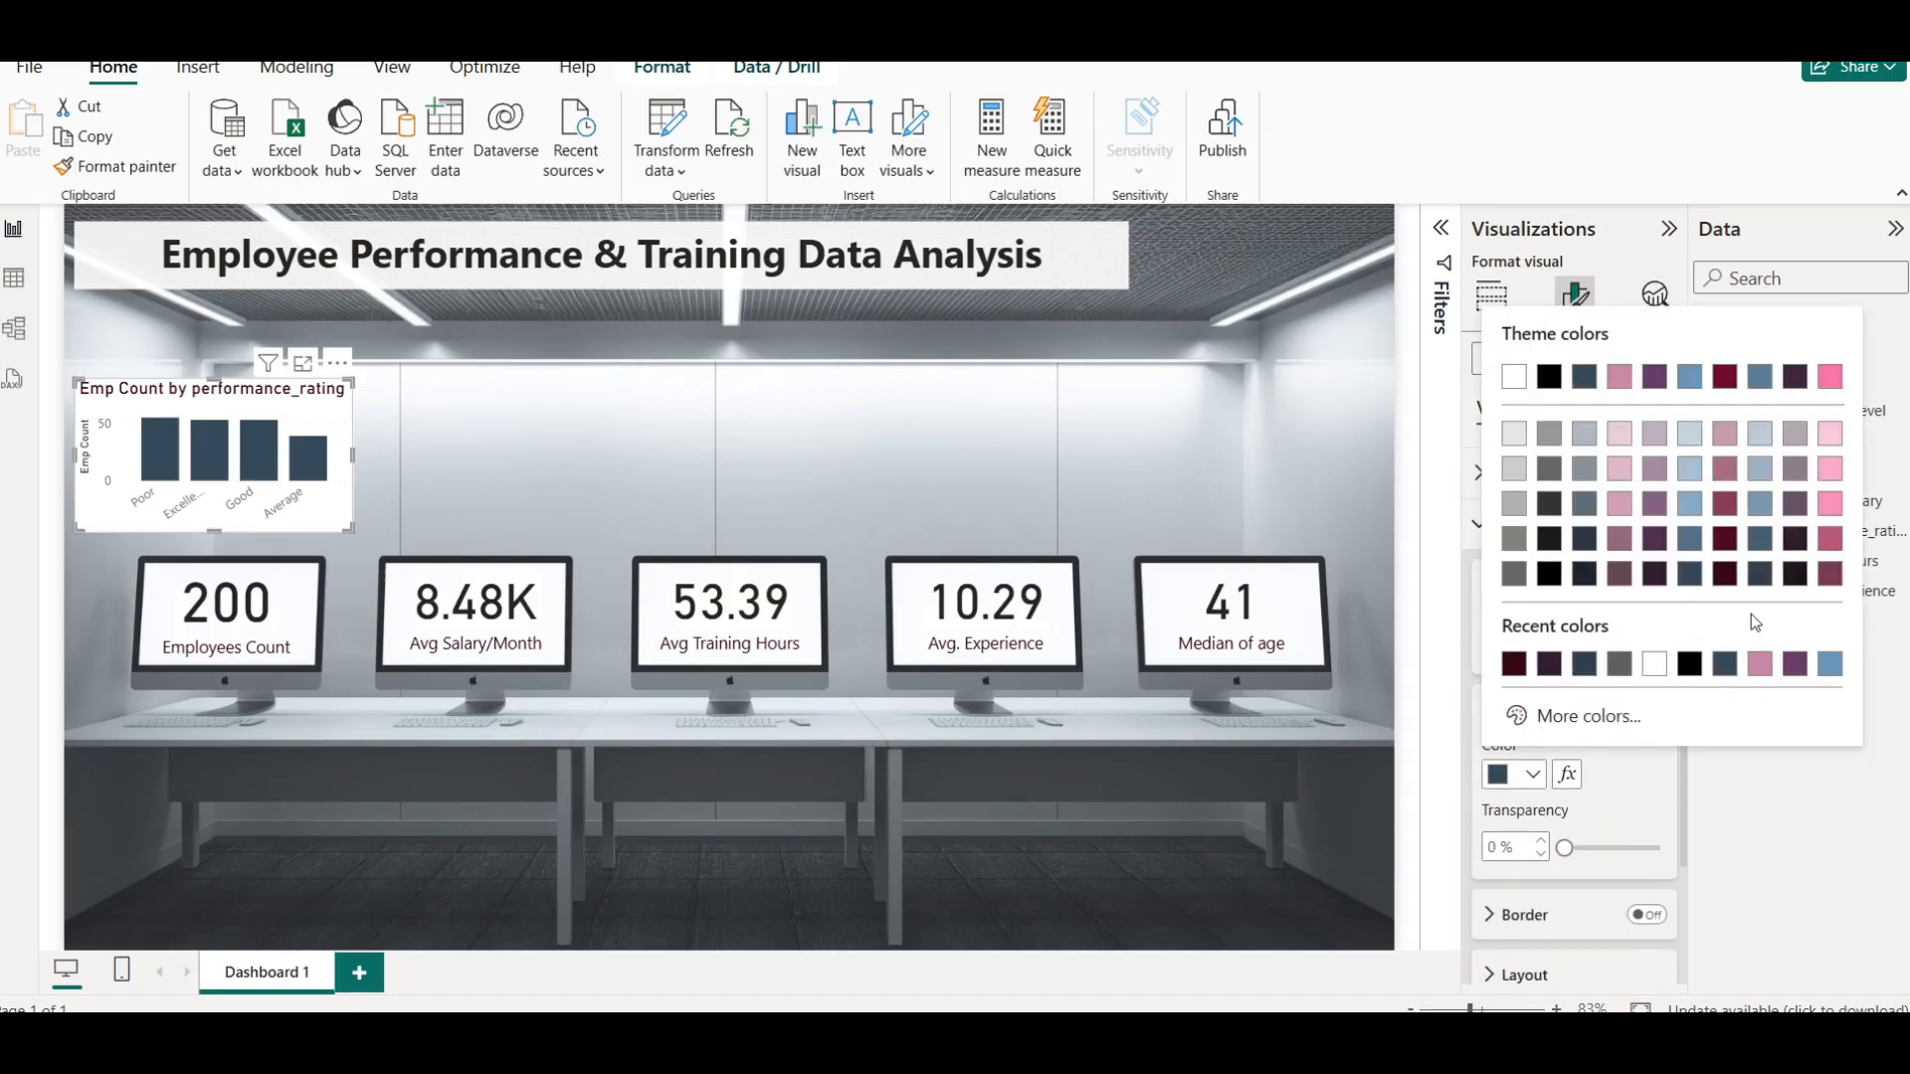
click(1725, 577)
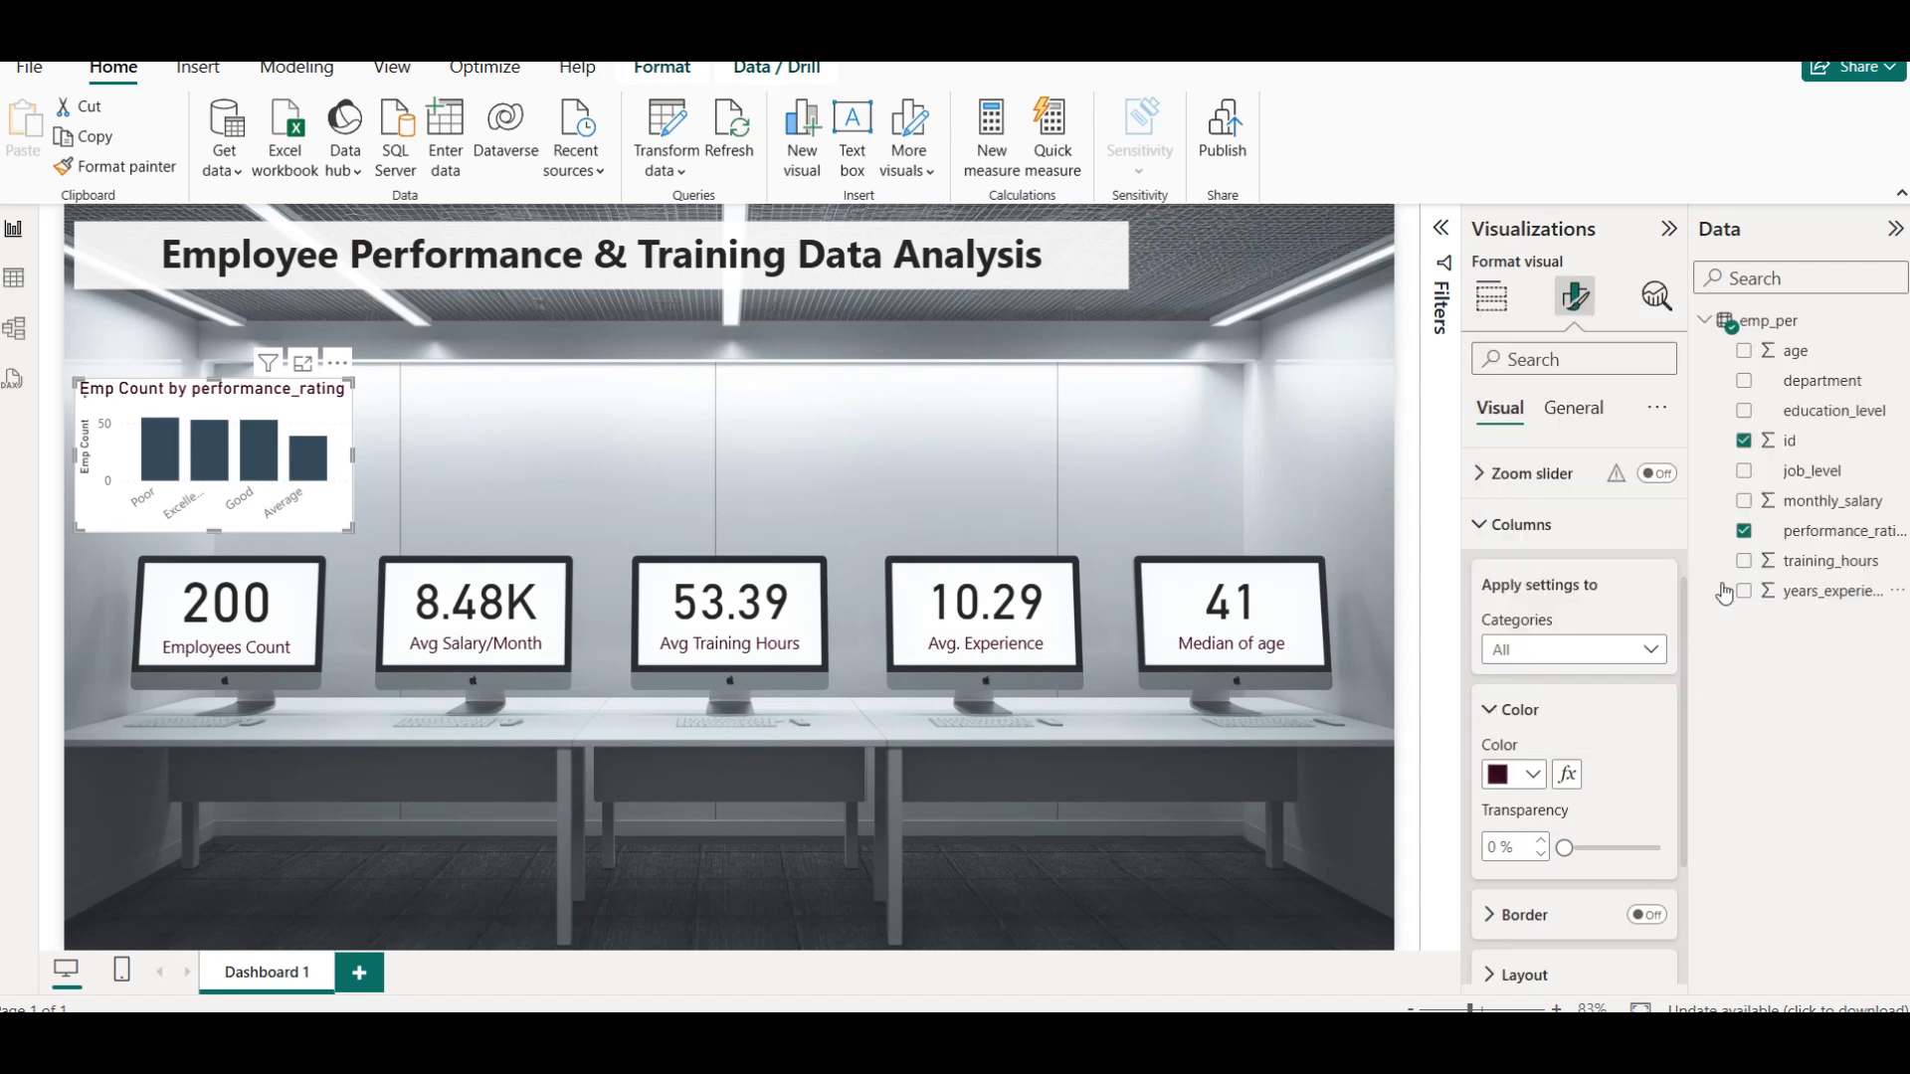
click(1497, 778)
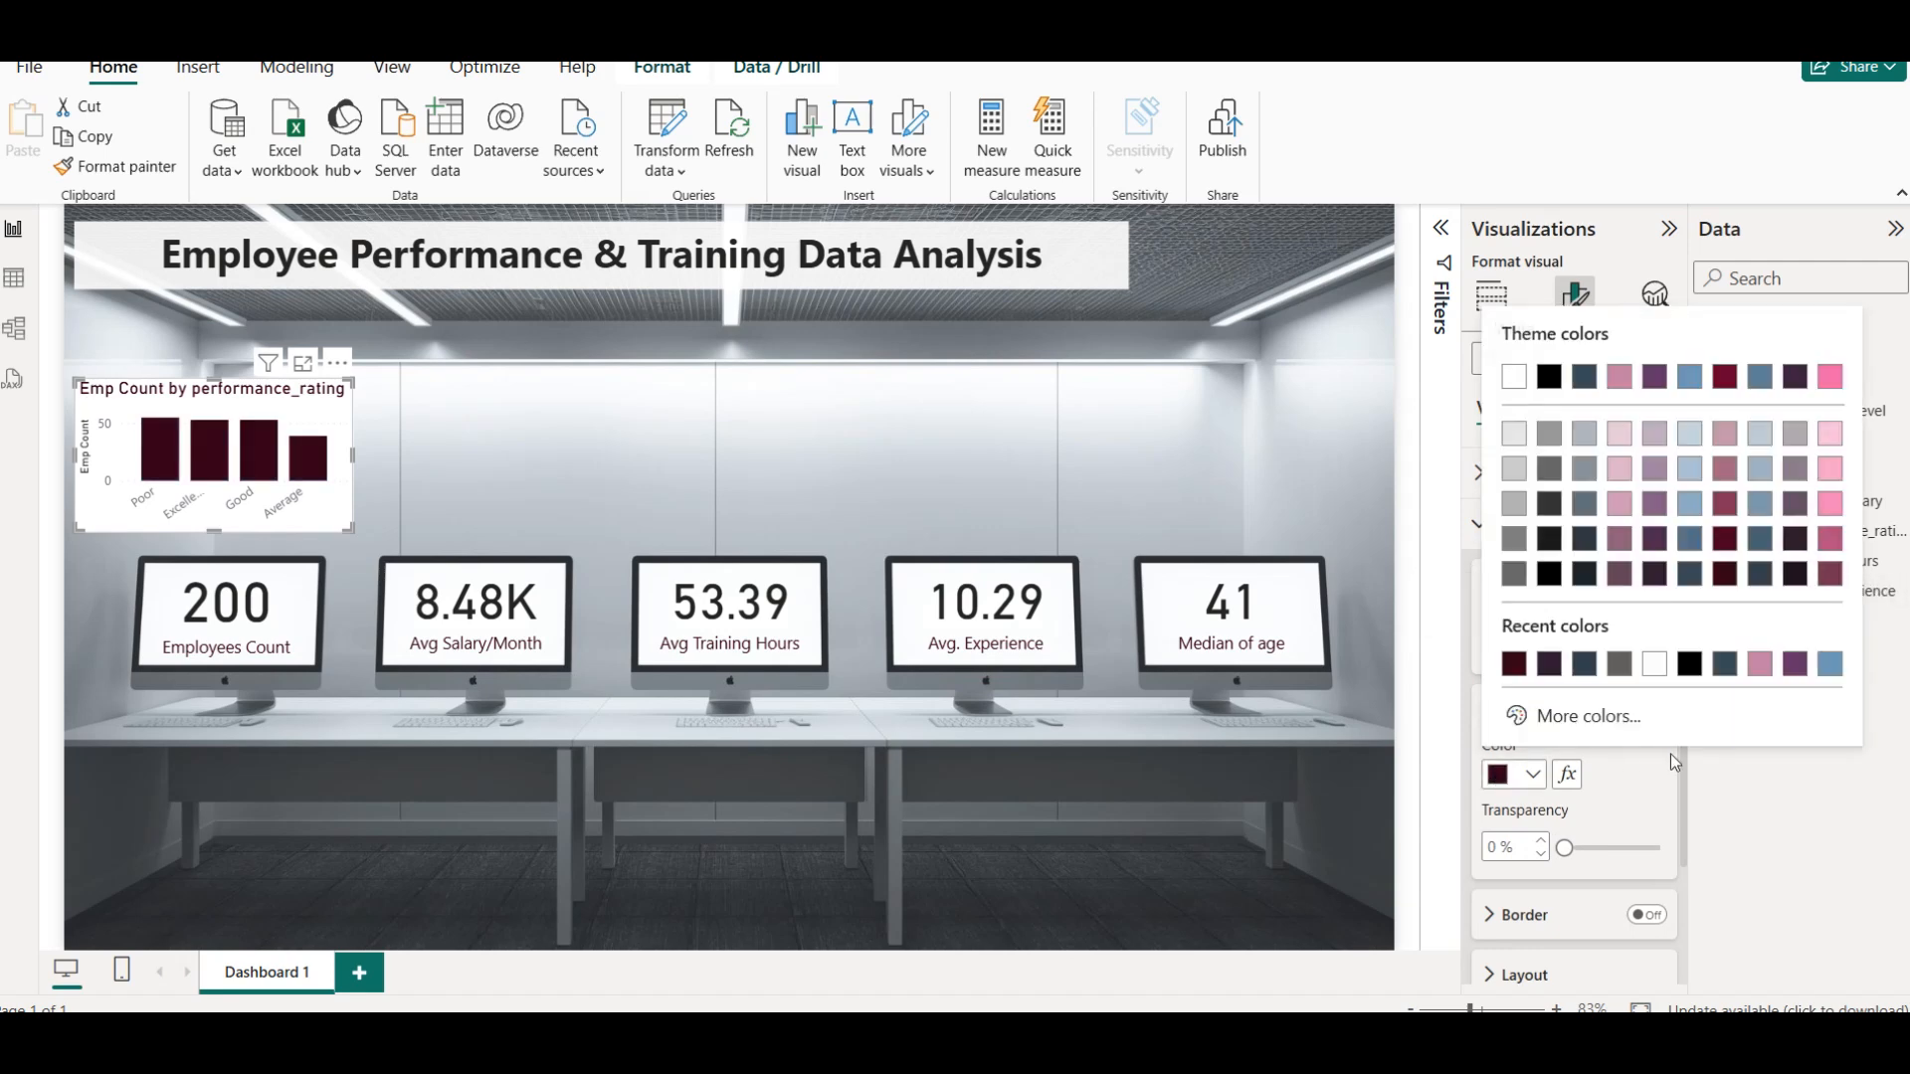
click(1574, 589)
click(547, 433)
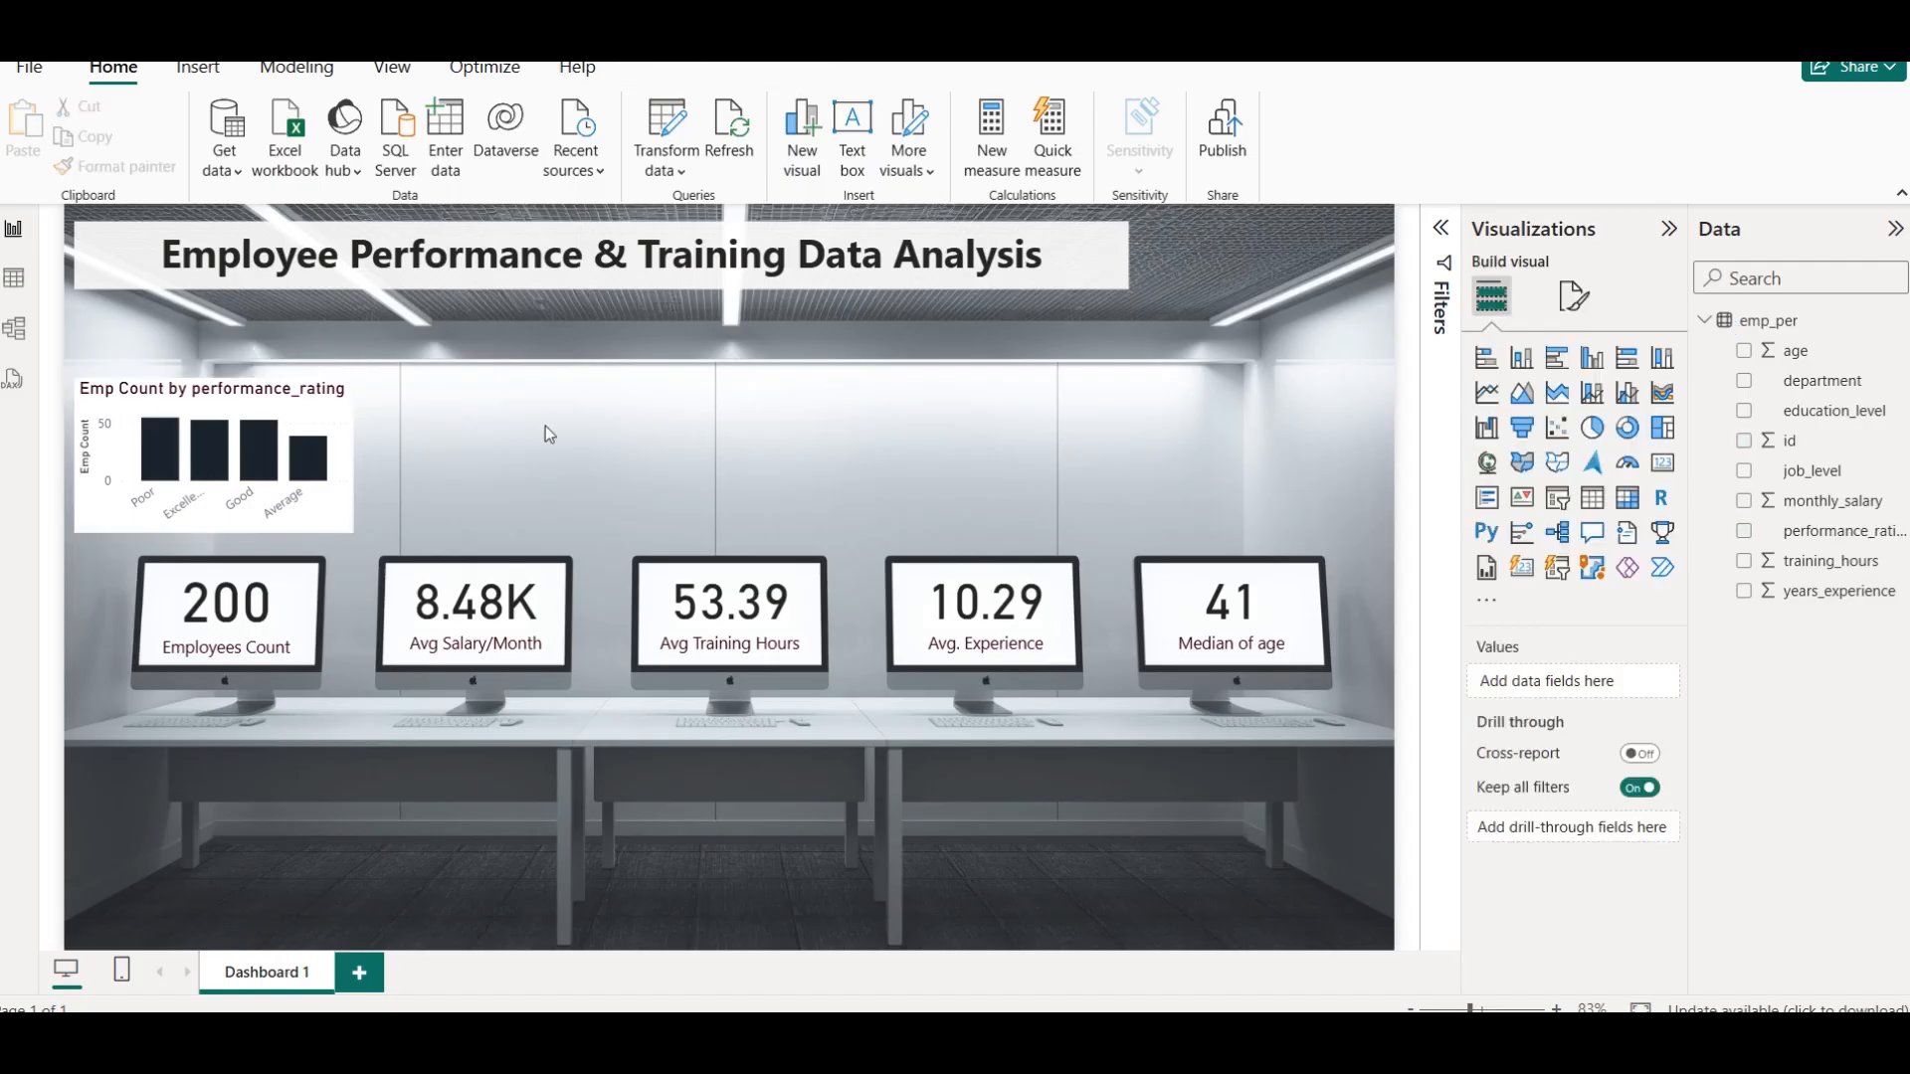
Undo both column color changes and deselect the chart
key(ctrl+z)
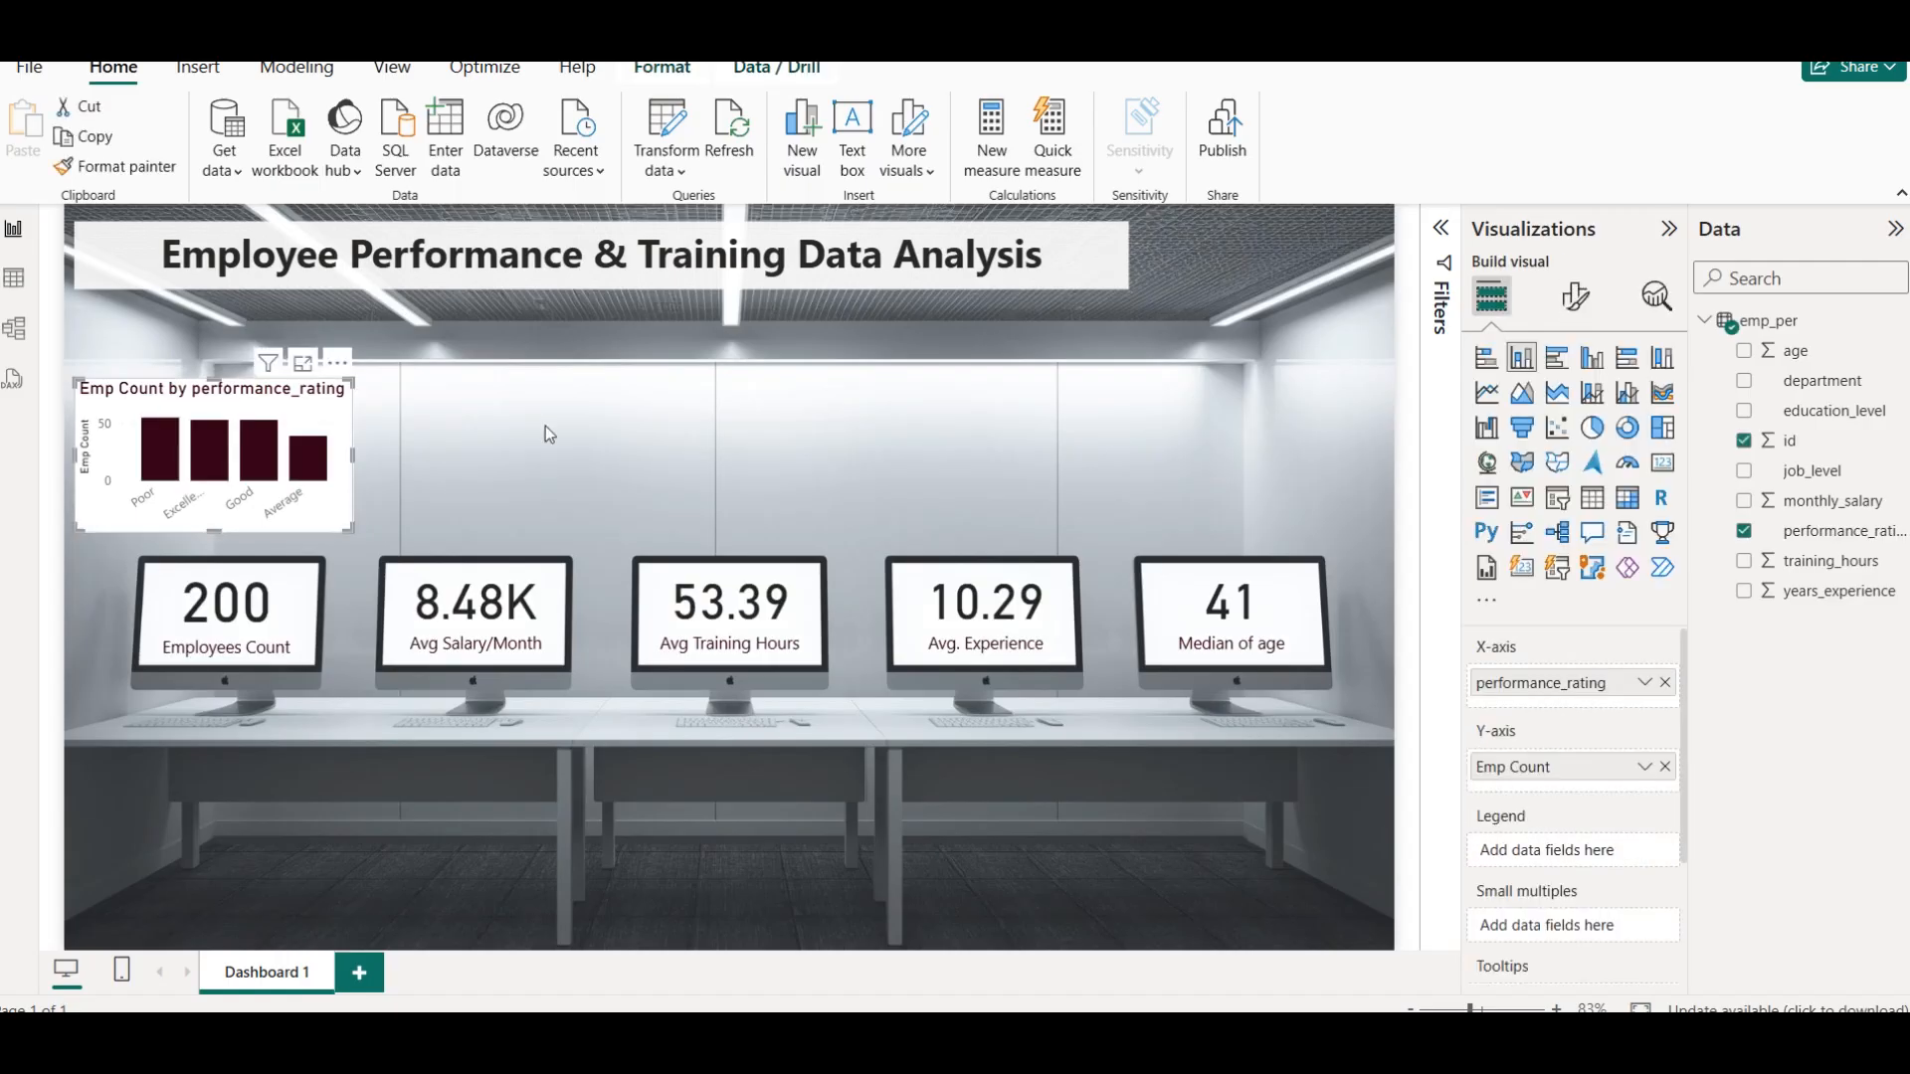
key(ctrl+z)
click(544, 420)
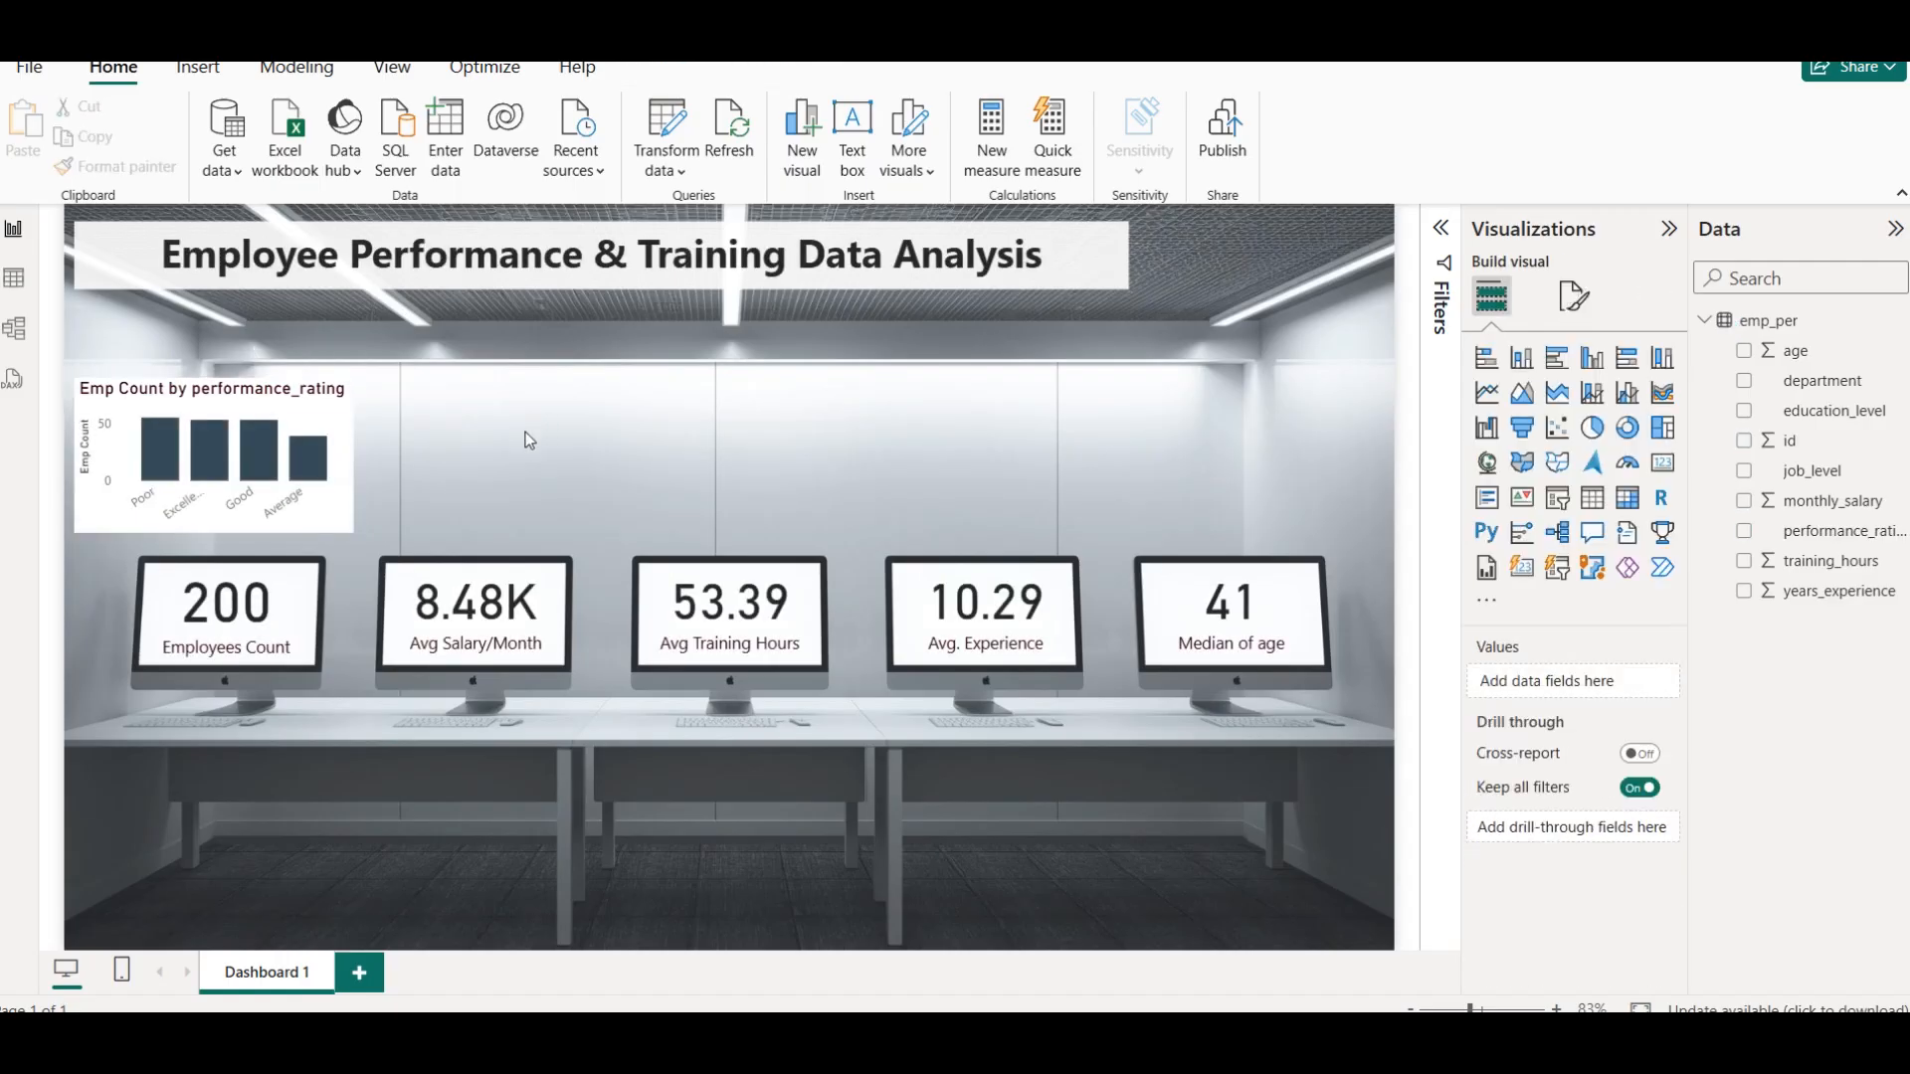
Set the column chart's background transparency to 17% and deselect the chart
click(306, 409)
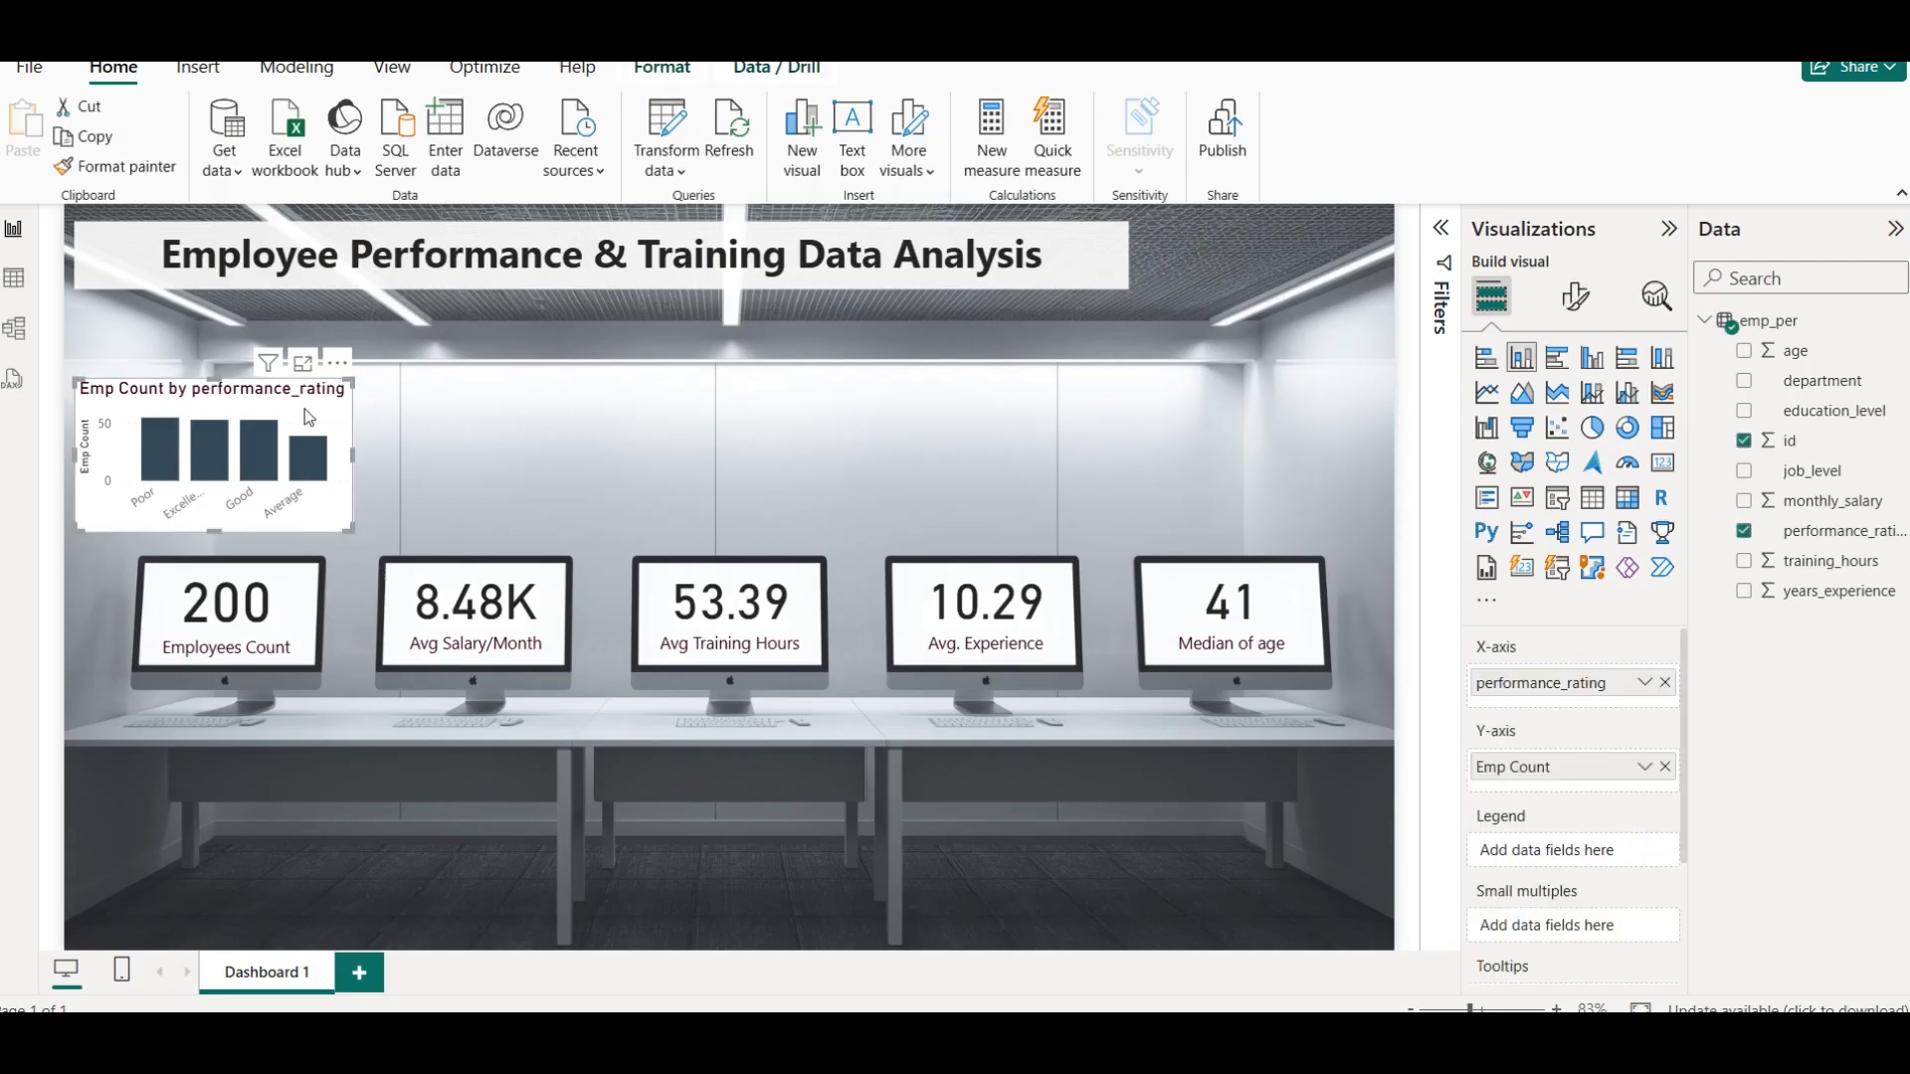
click(1575, 296)
click(1574, 408)
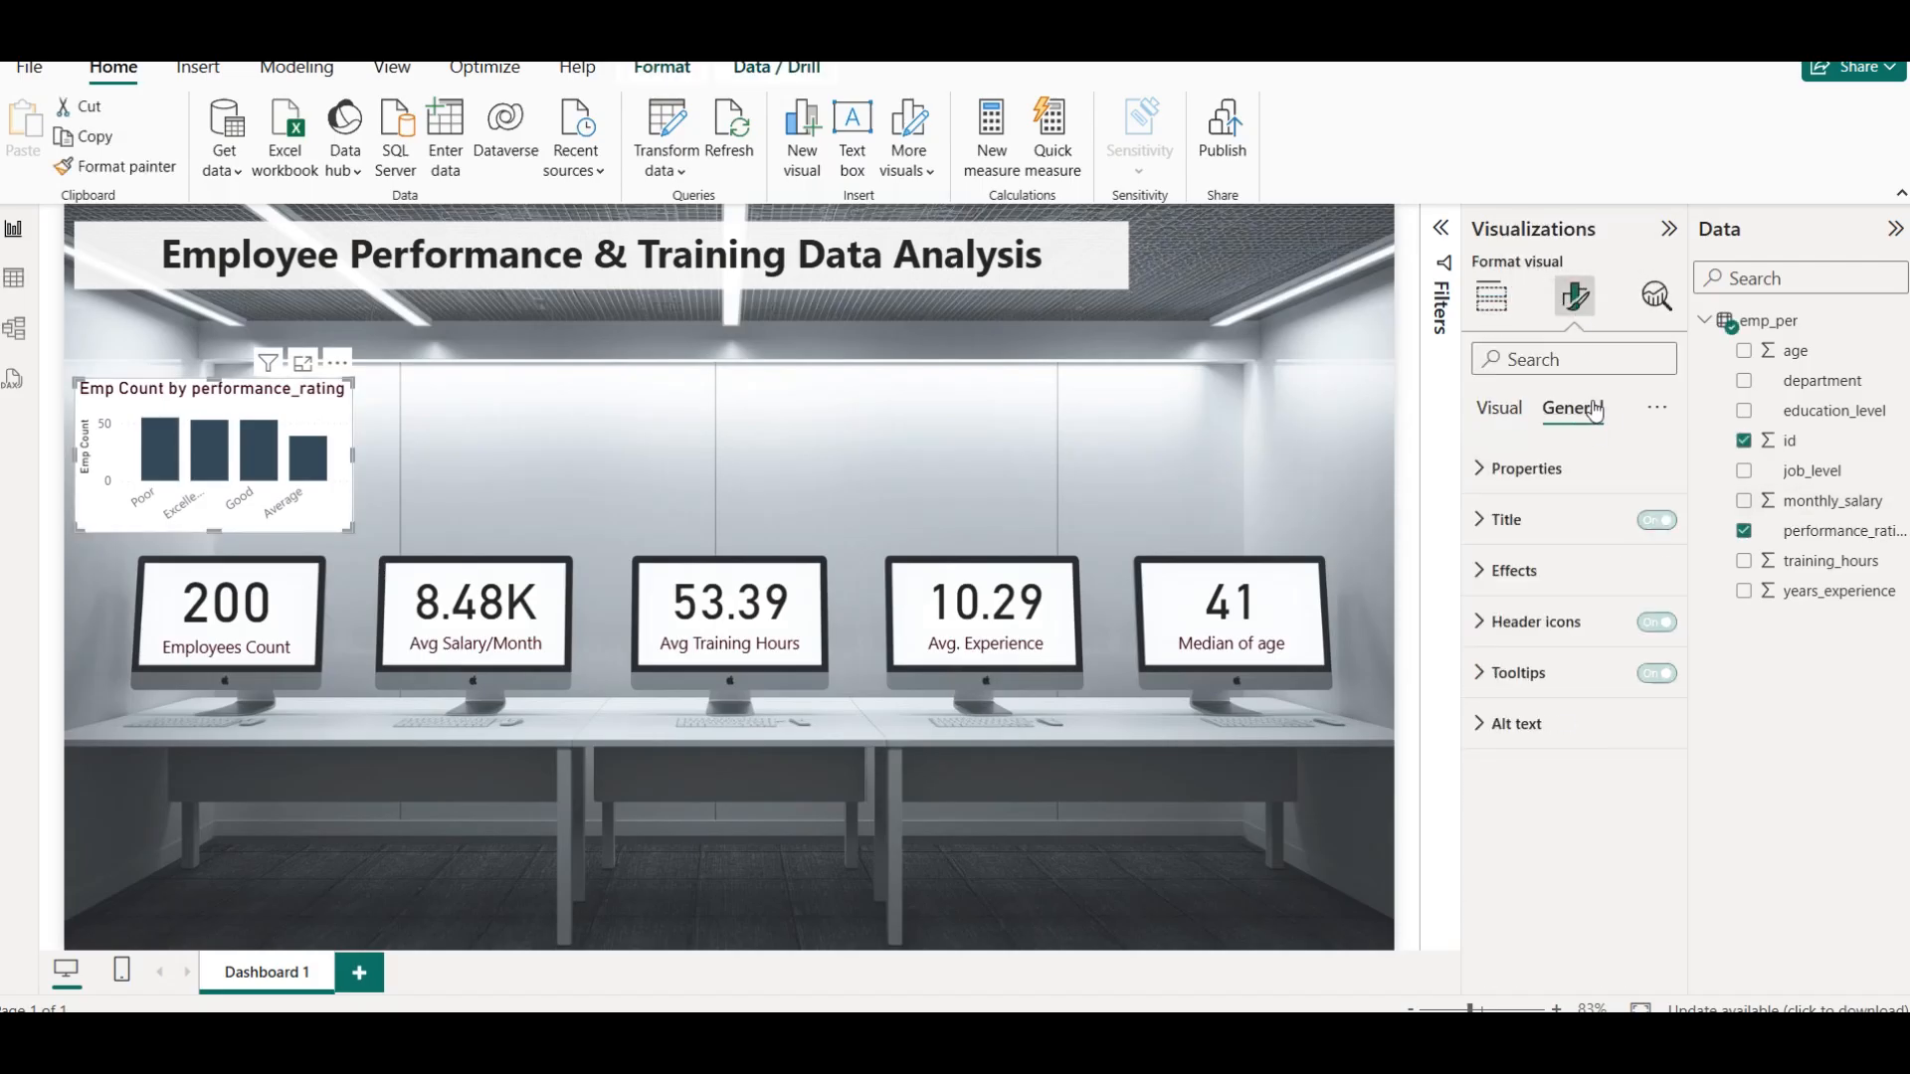
click(1576, 571)
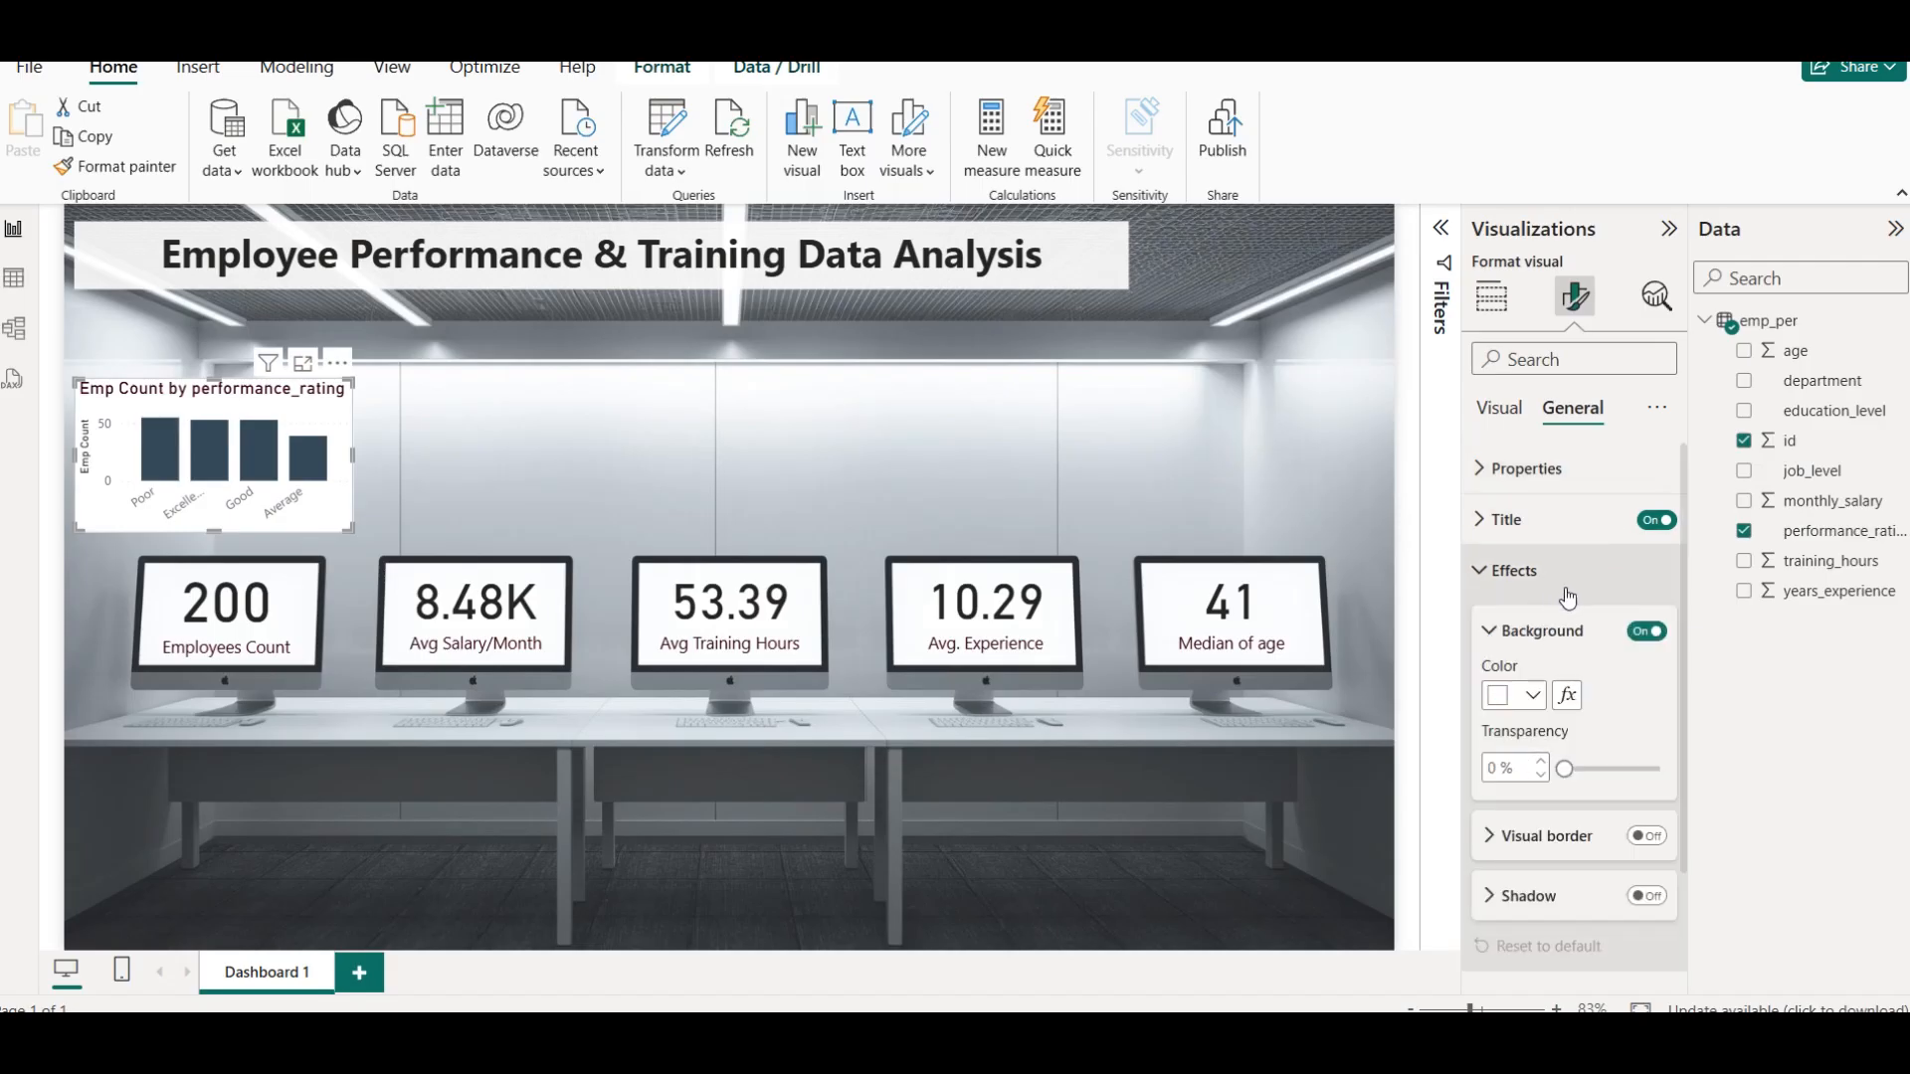
click(1538, 761)
click(1538, 771)
click(1538, 771)
click(1538, 771)
click(1538, 766)
click(1538, 766)
click(1538, 766)
click(1538, 766)
click(1538, 766)
click(1538, 766)
click(1538, 767)
click(1539, 766)
click(1538, 768)
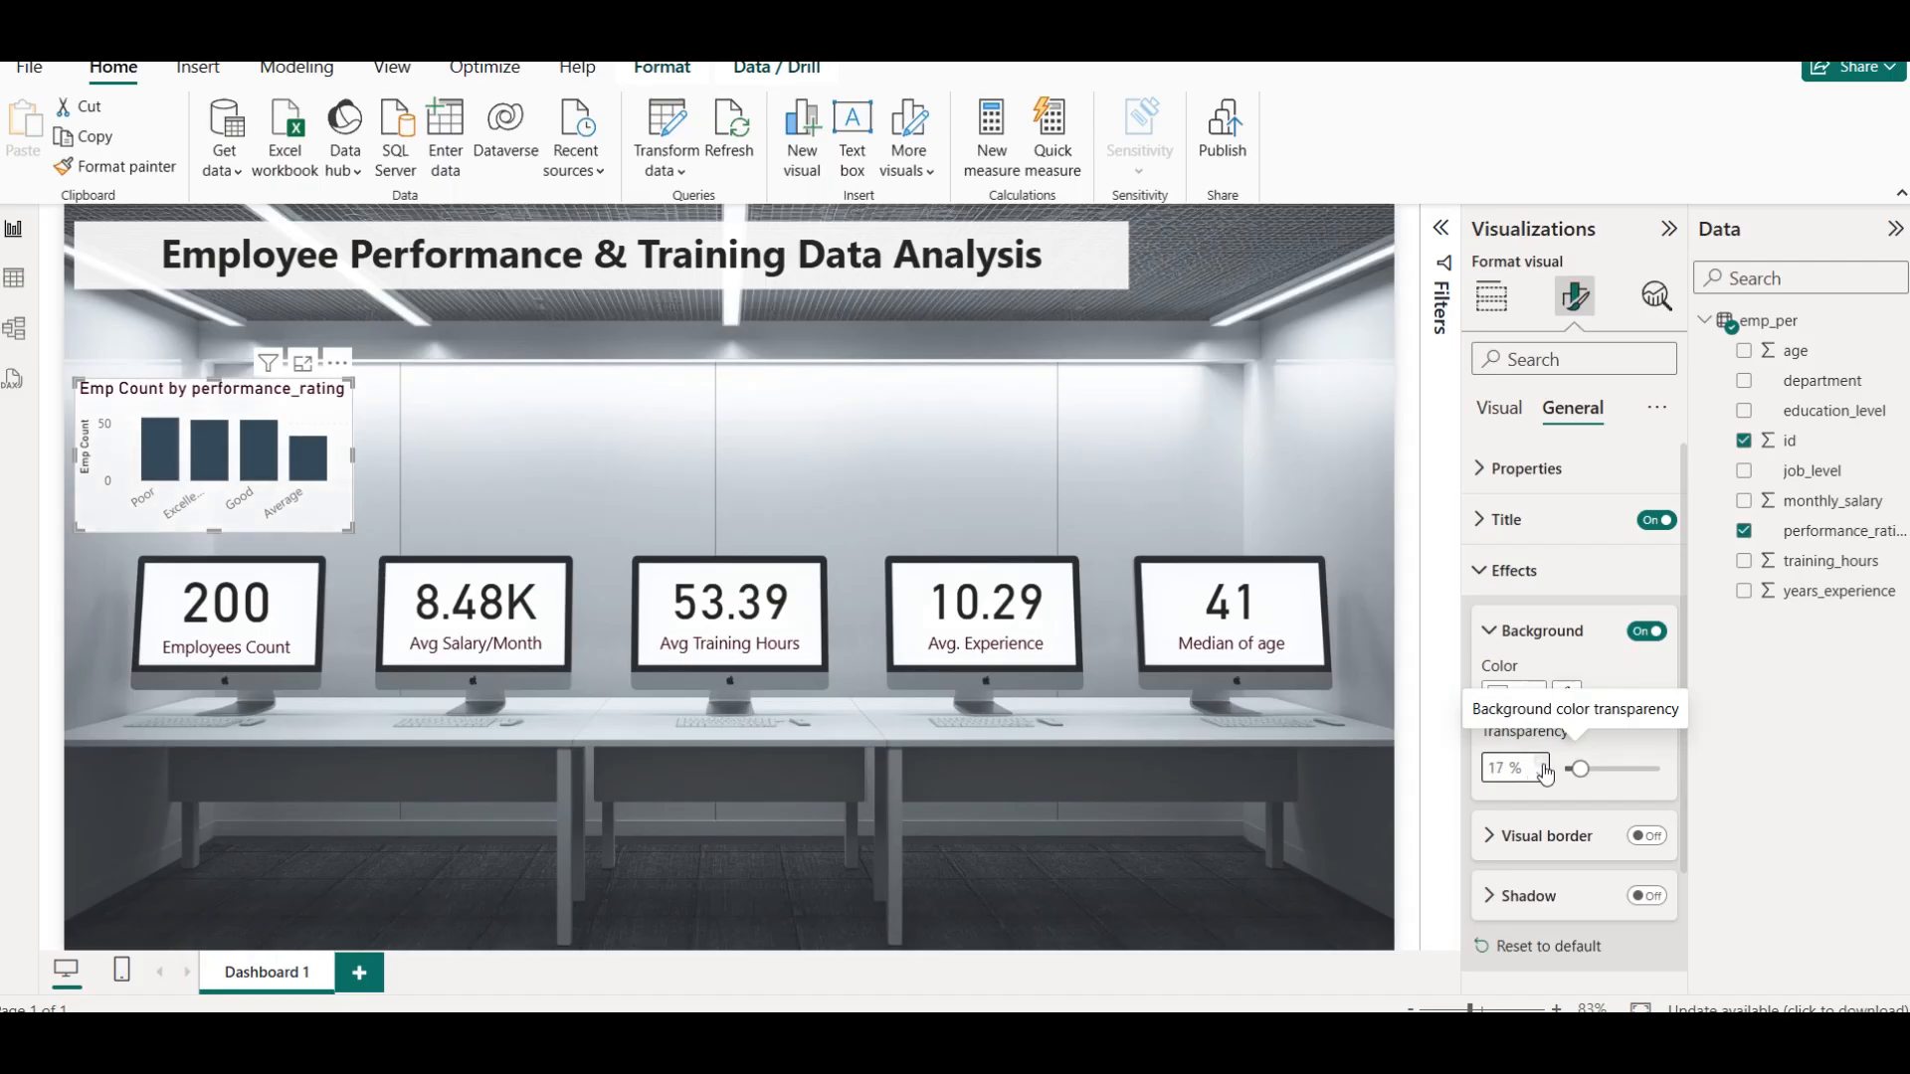
click(507, 403)
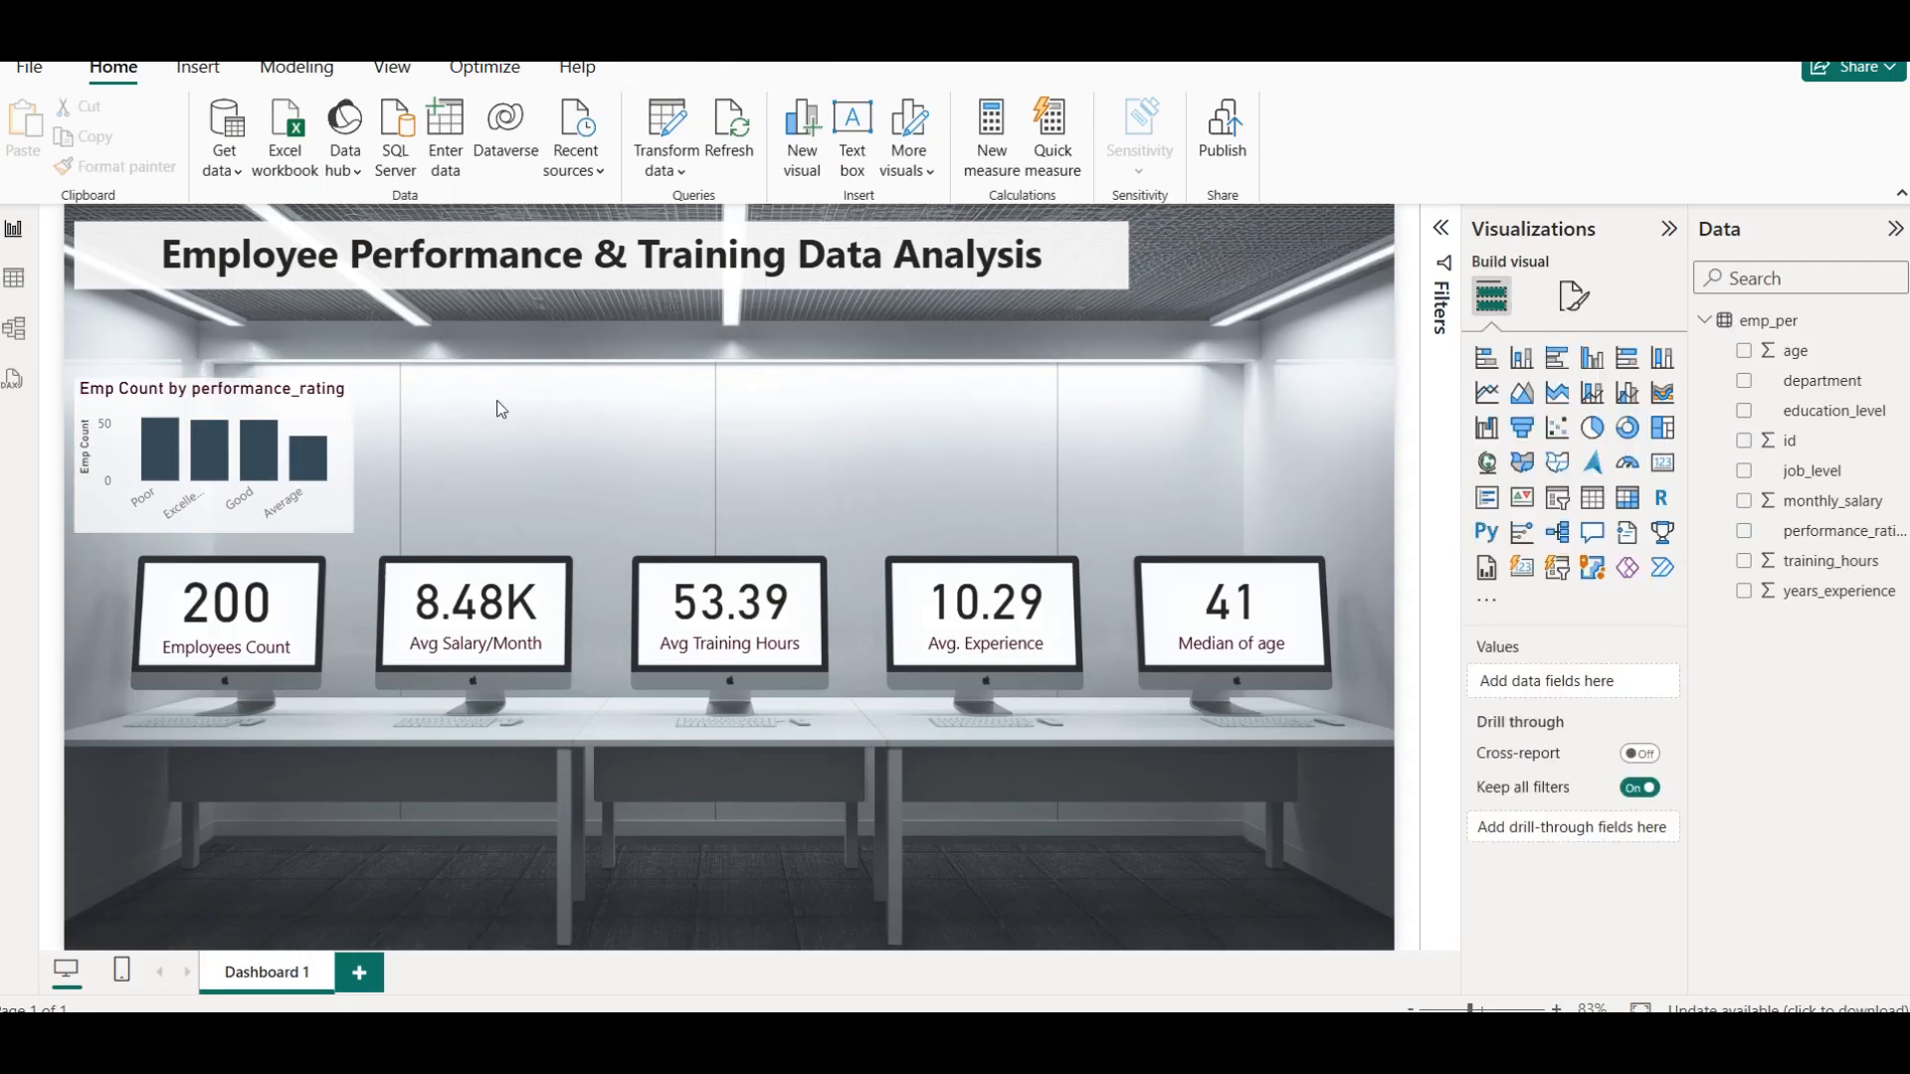
Sort the column chart's axis by performance_rating in ascending order and deselect the chart
click(333, 425)
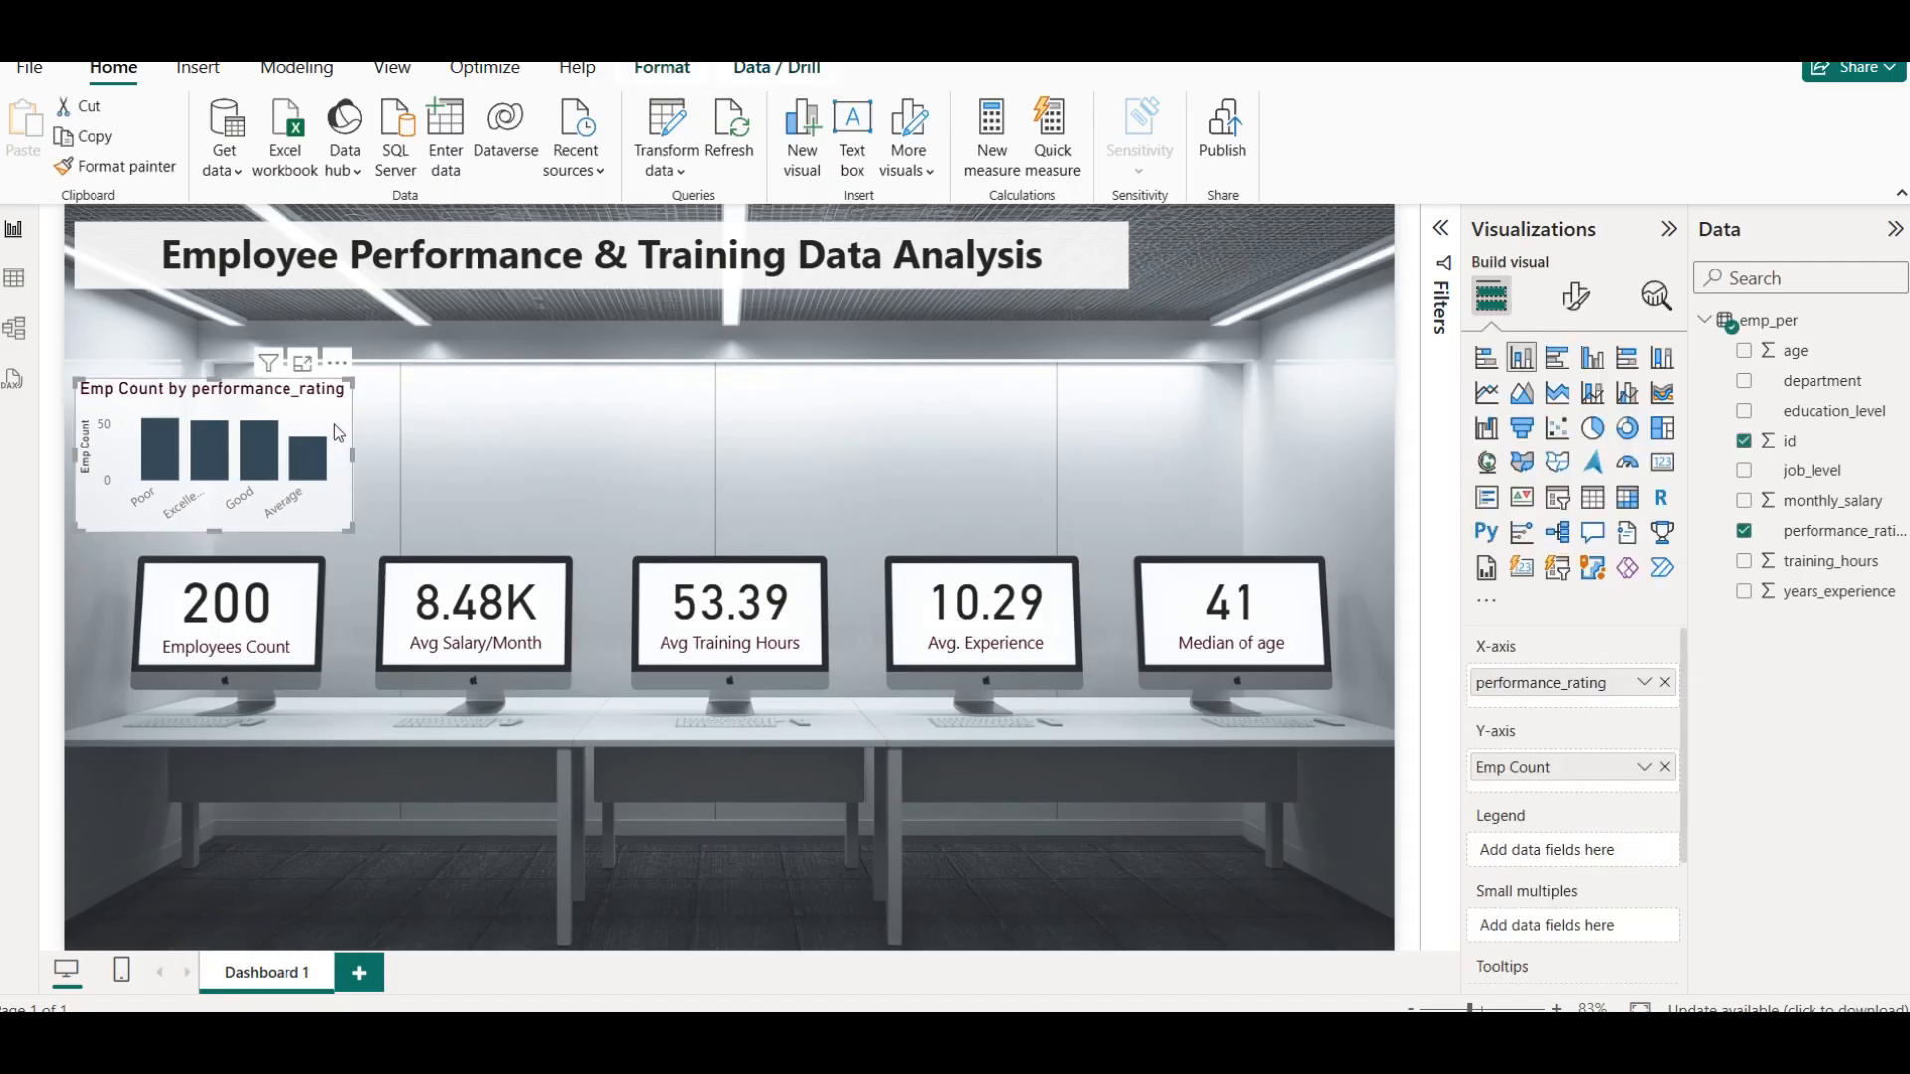
click(338, 365)
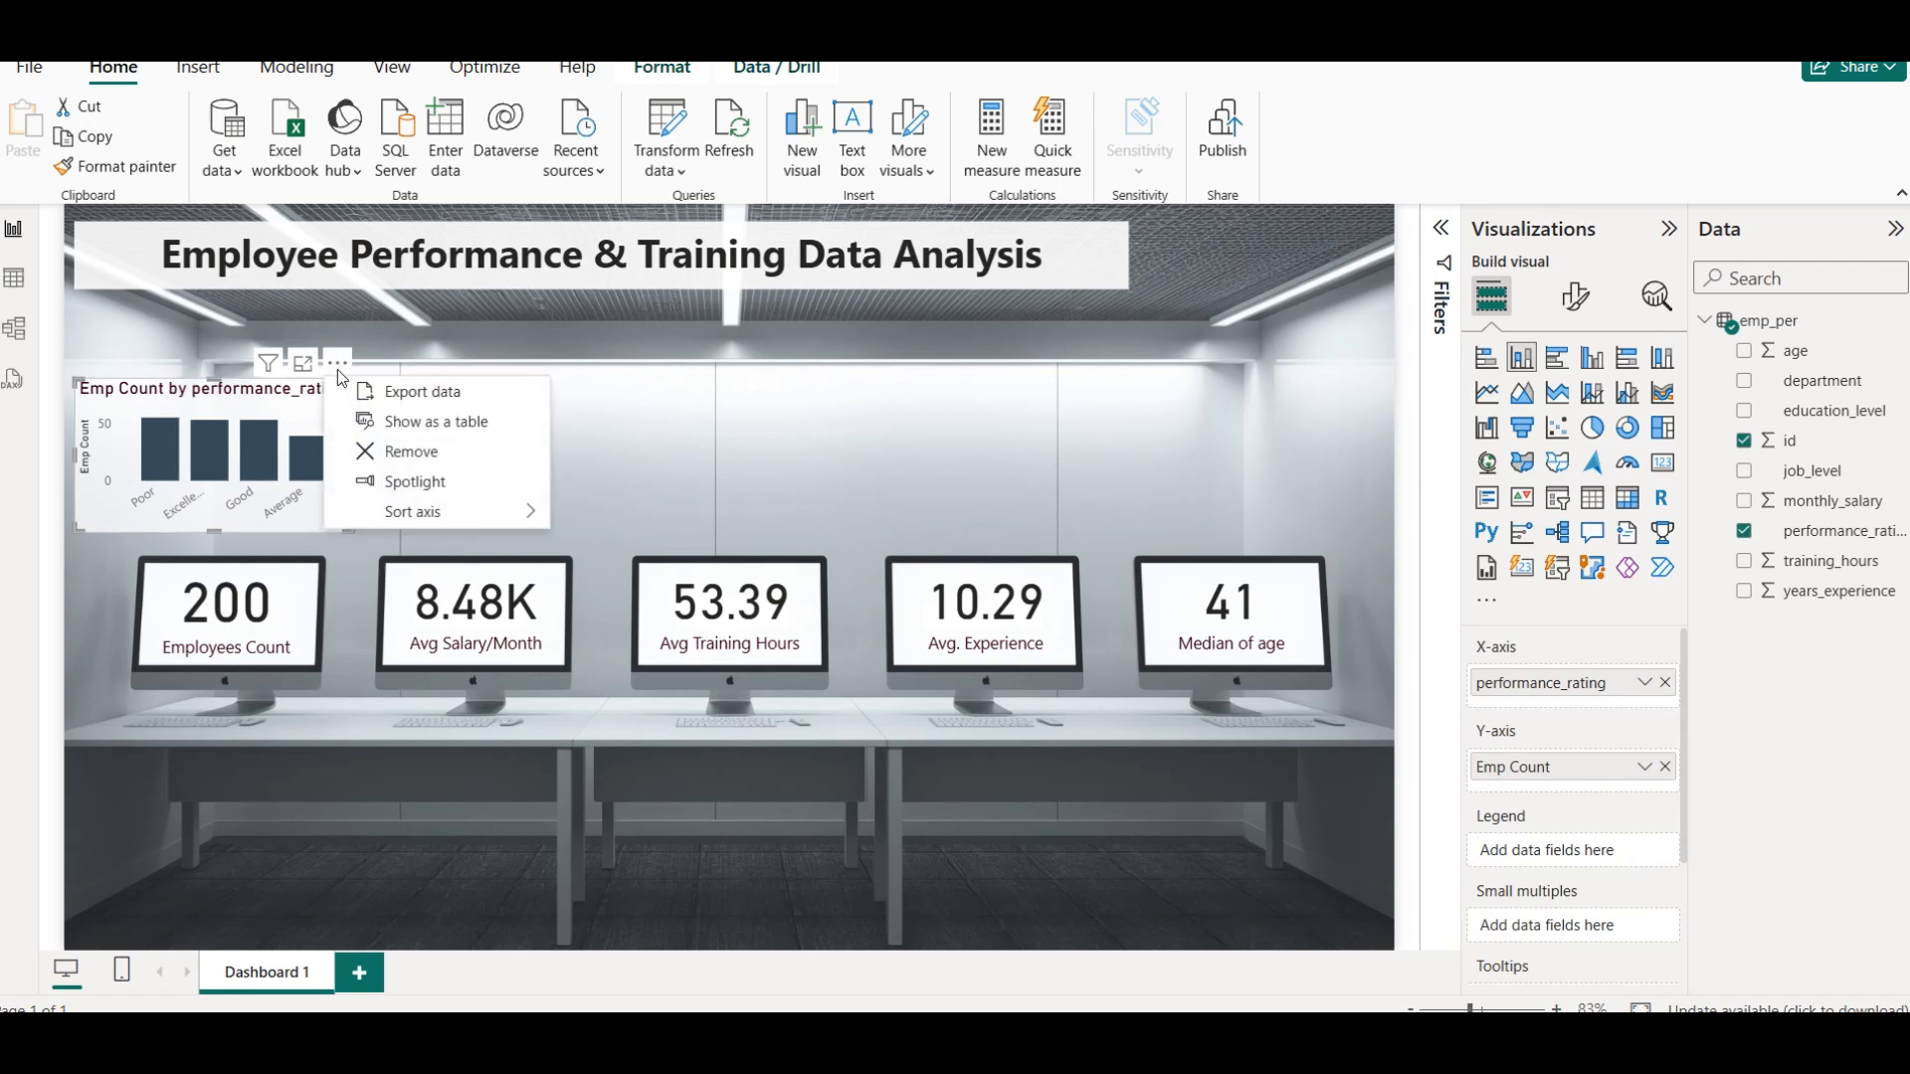
mouse_move(449, 511)
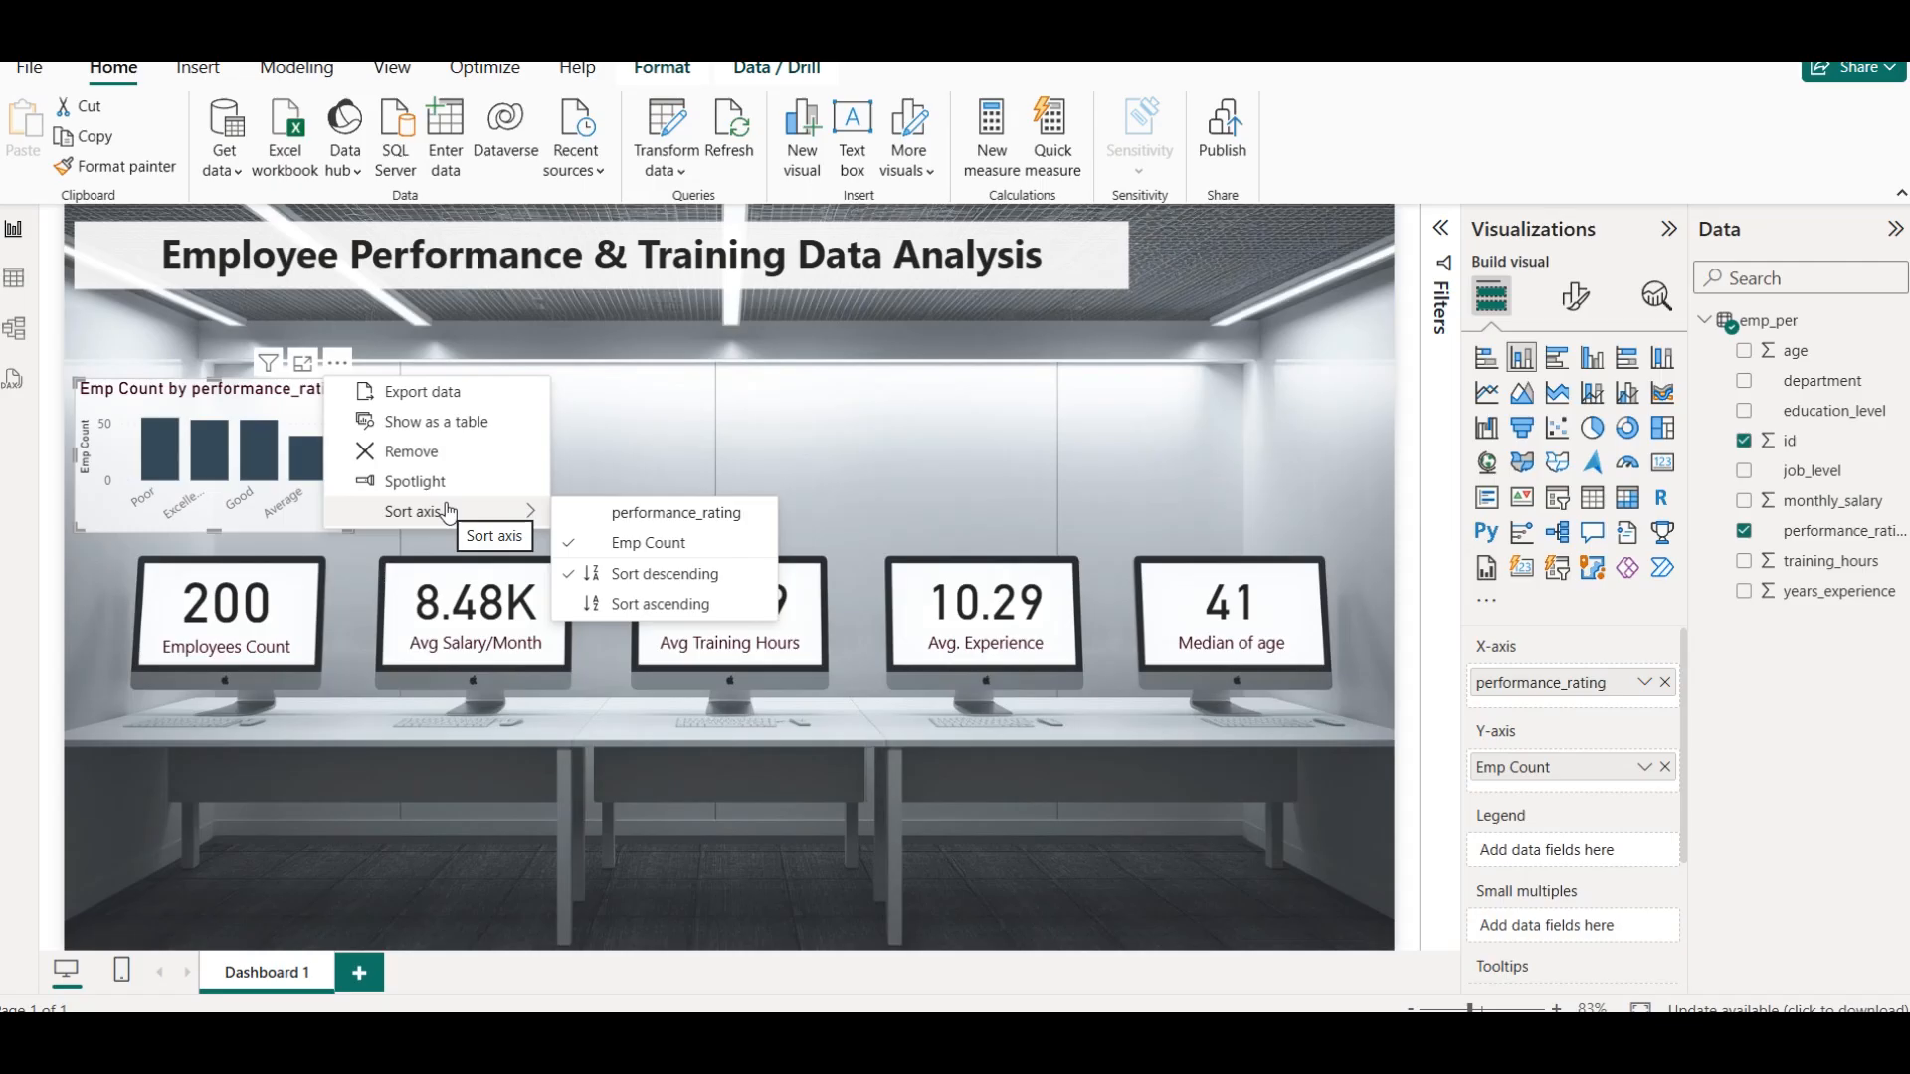
click(662, 516)
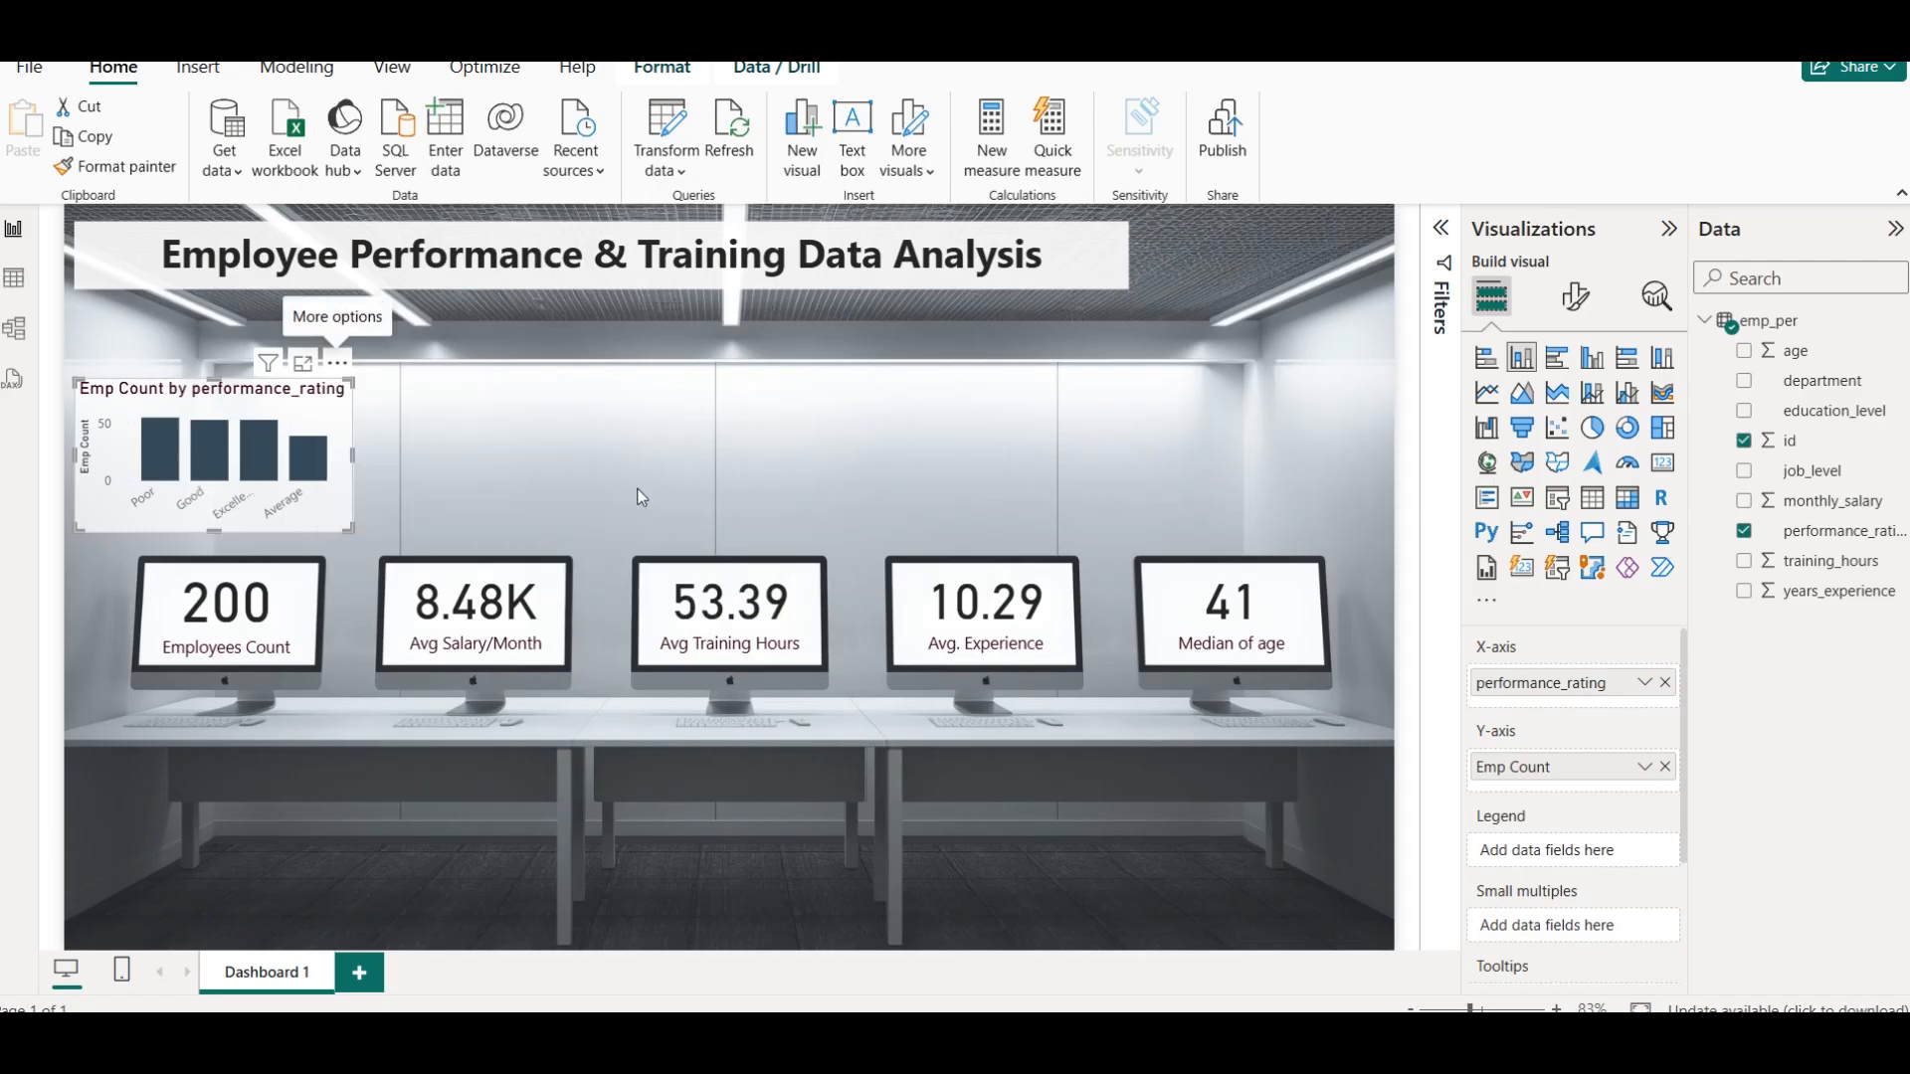
click(338, 362)
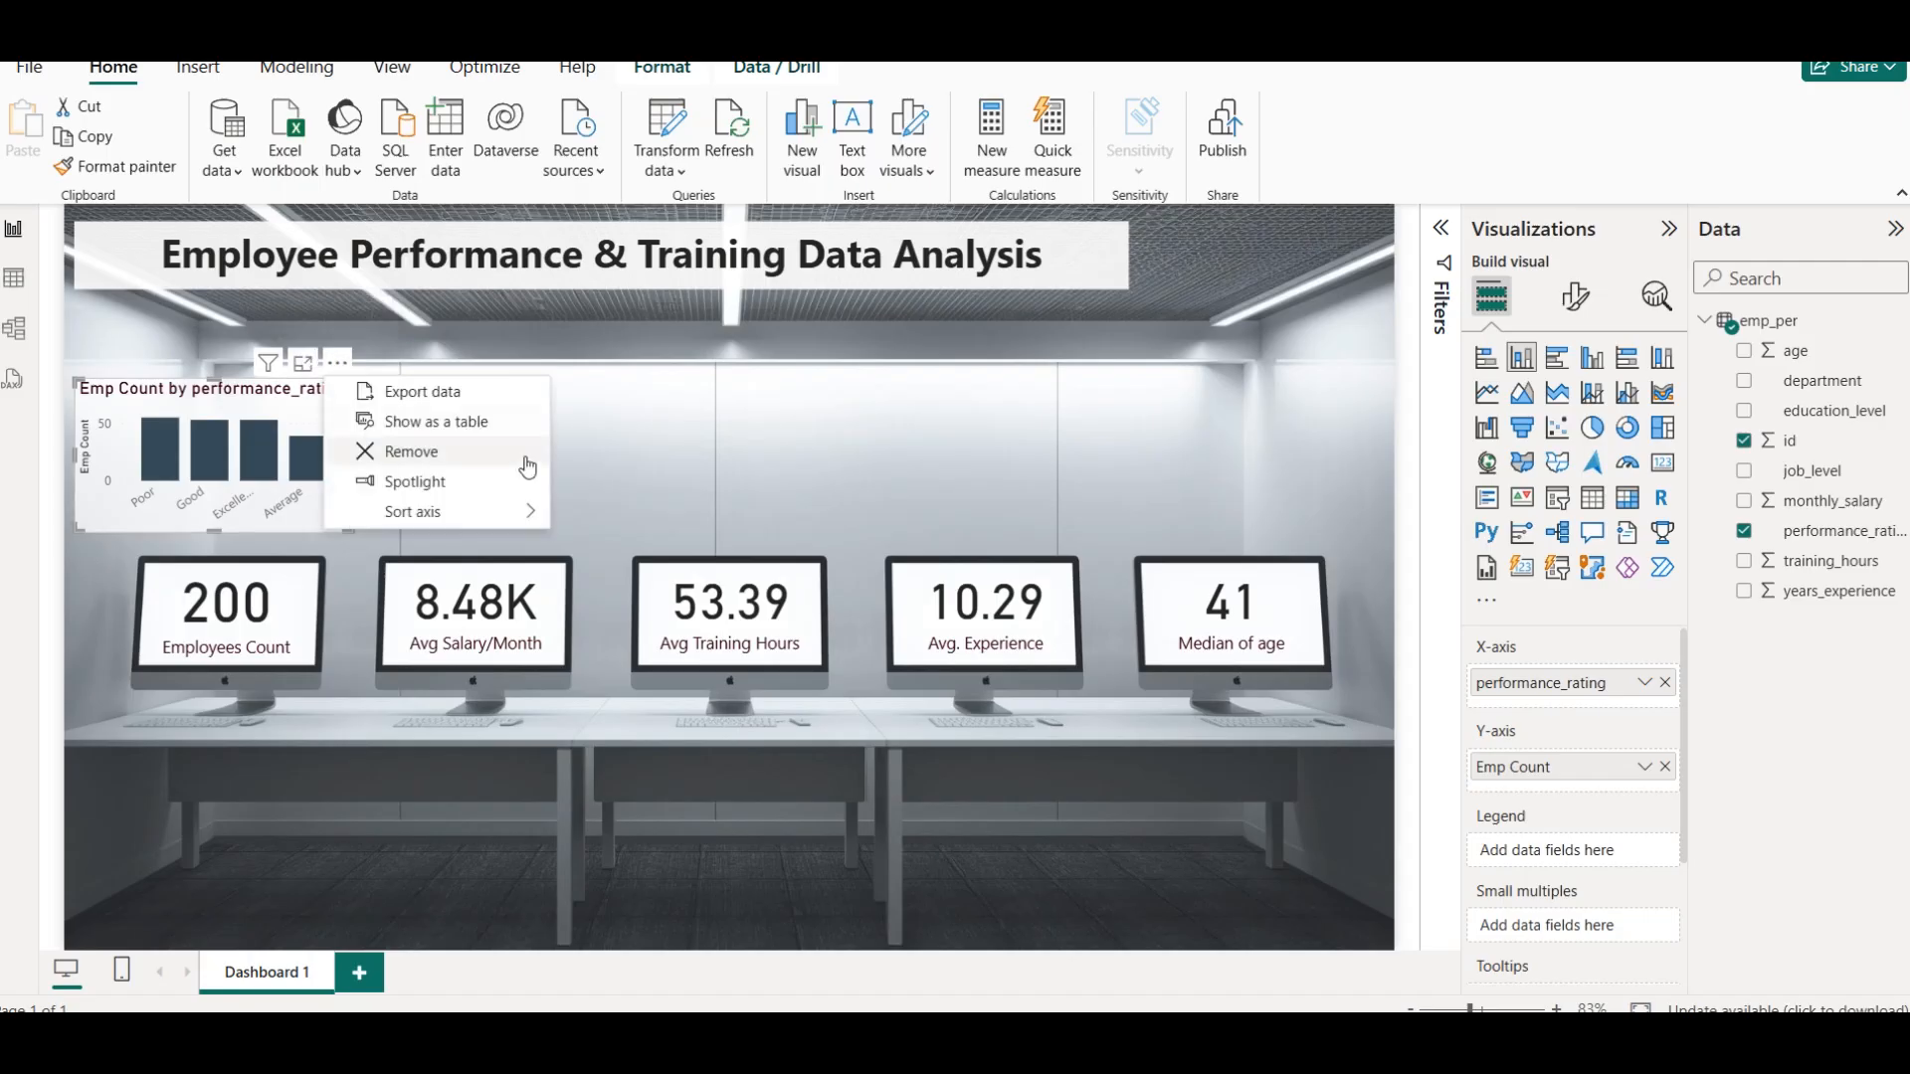
mouse_move(498, 512)
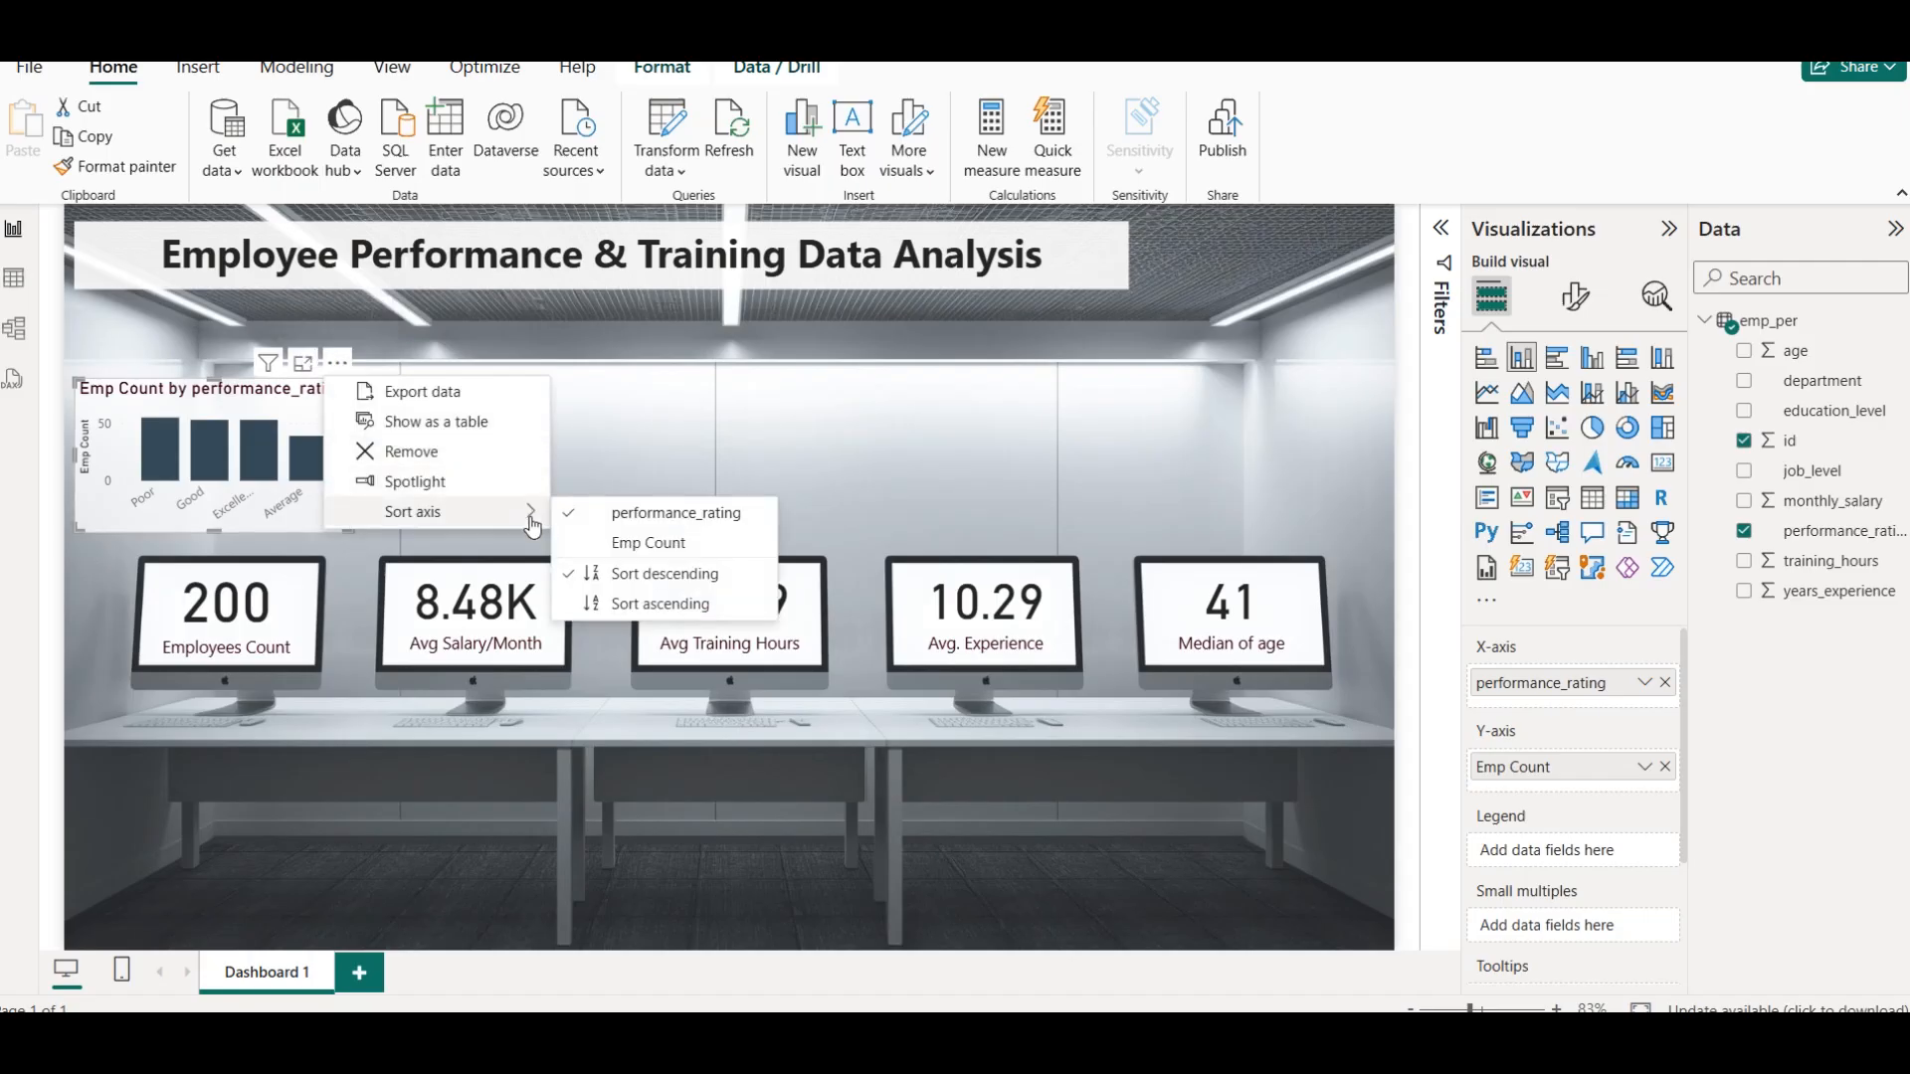
click(665, 605)
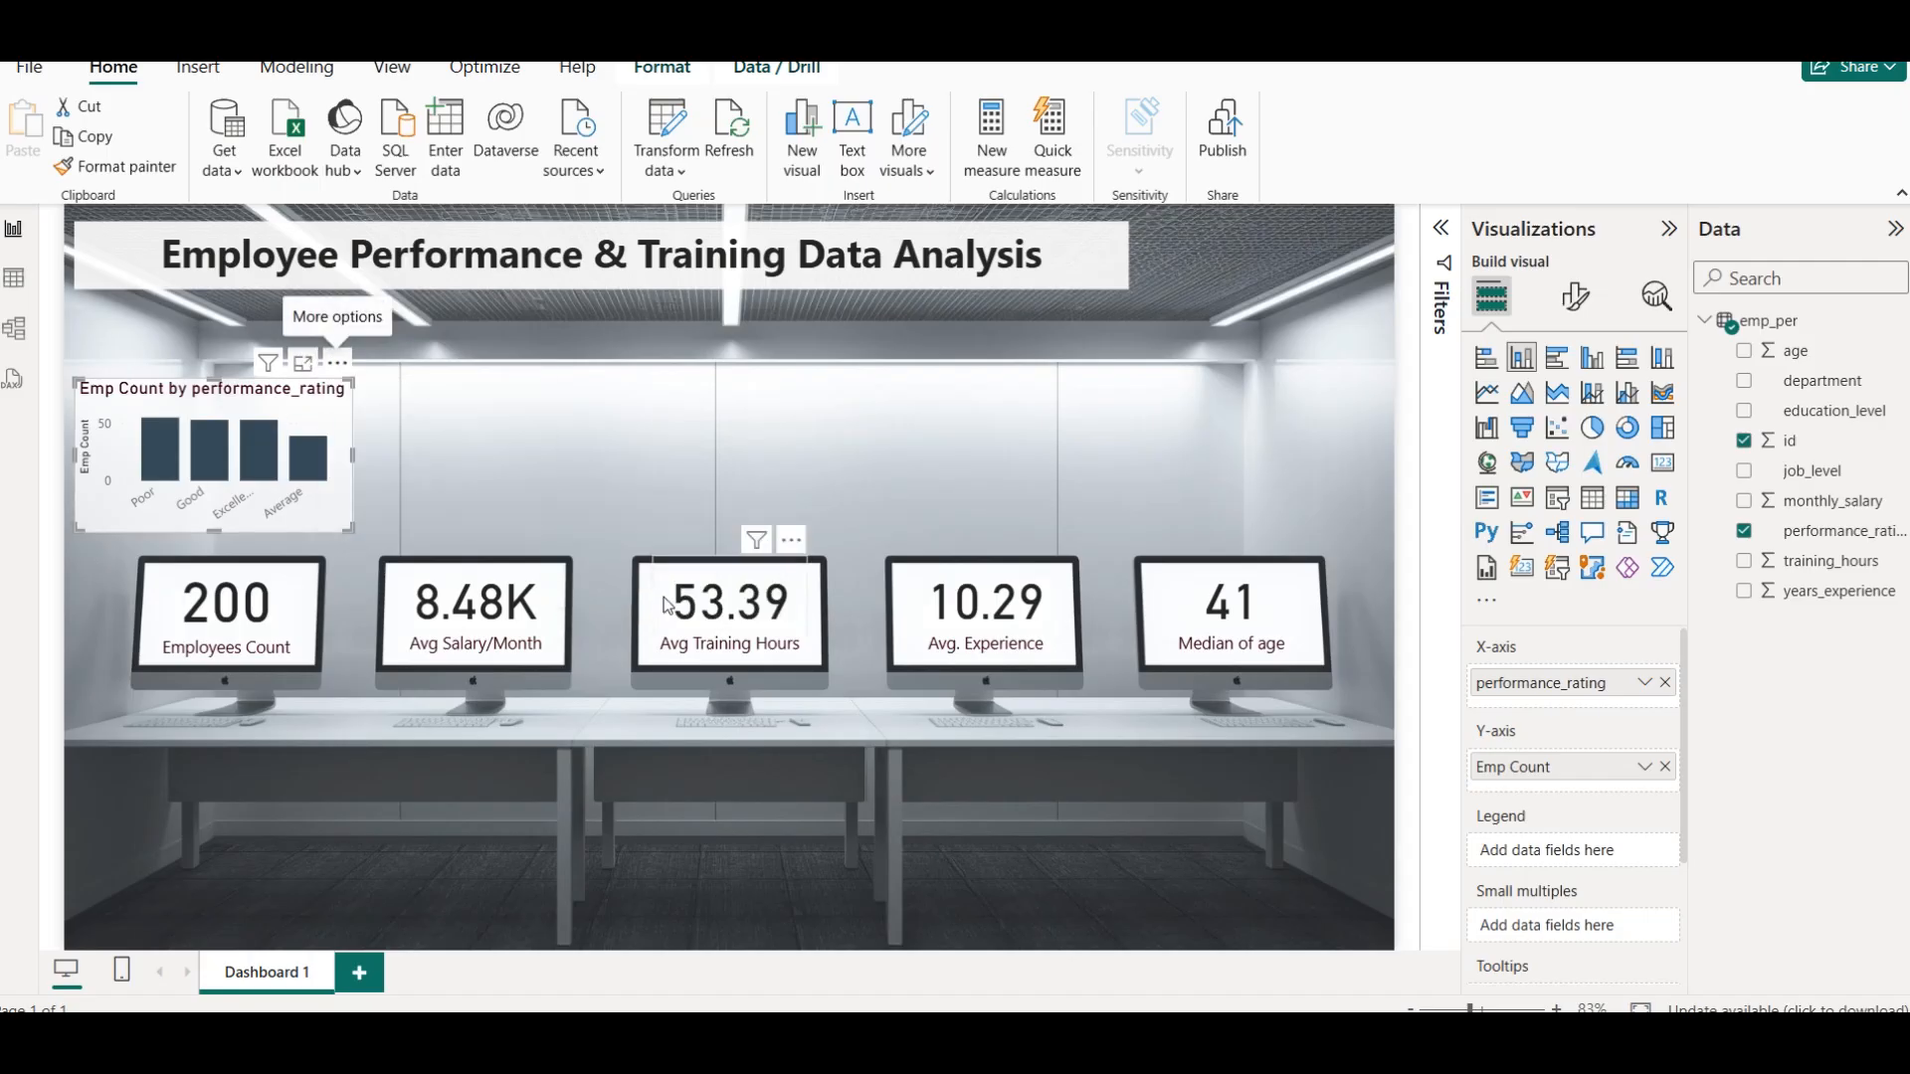
click(444, 450)
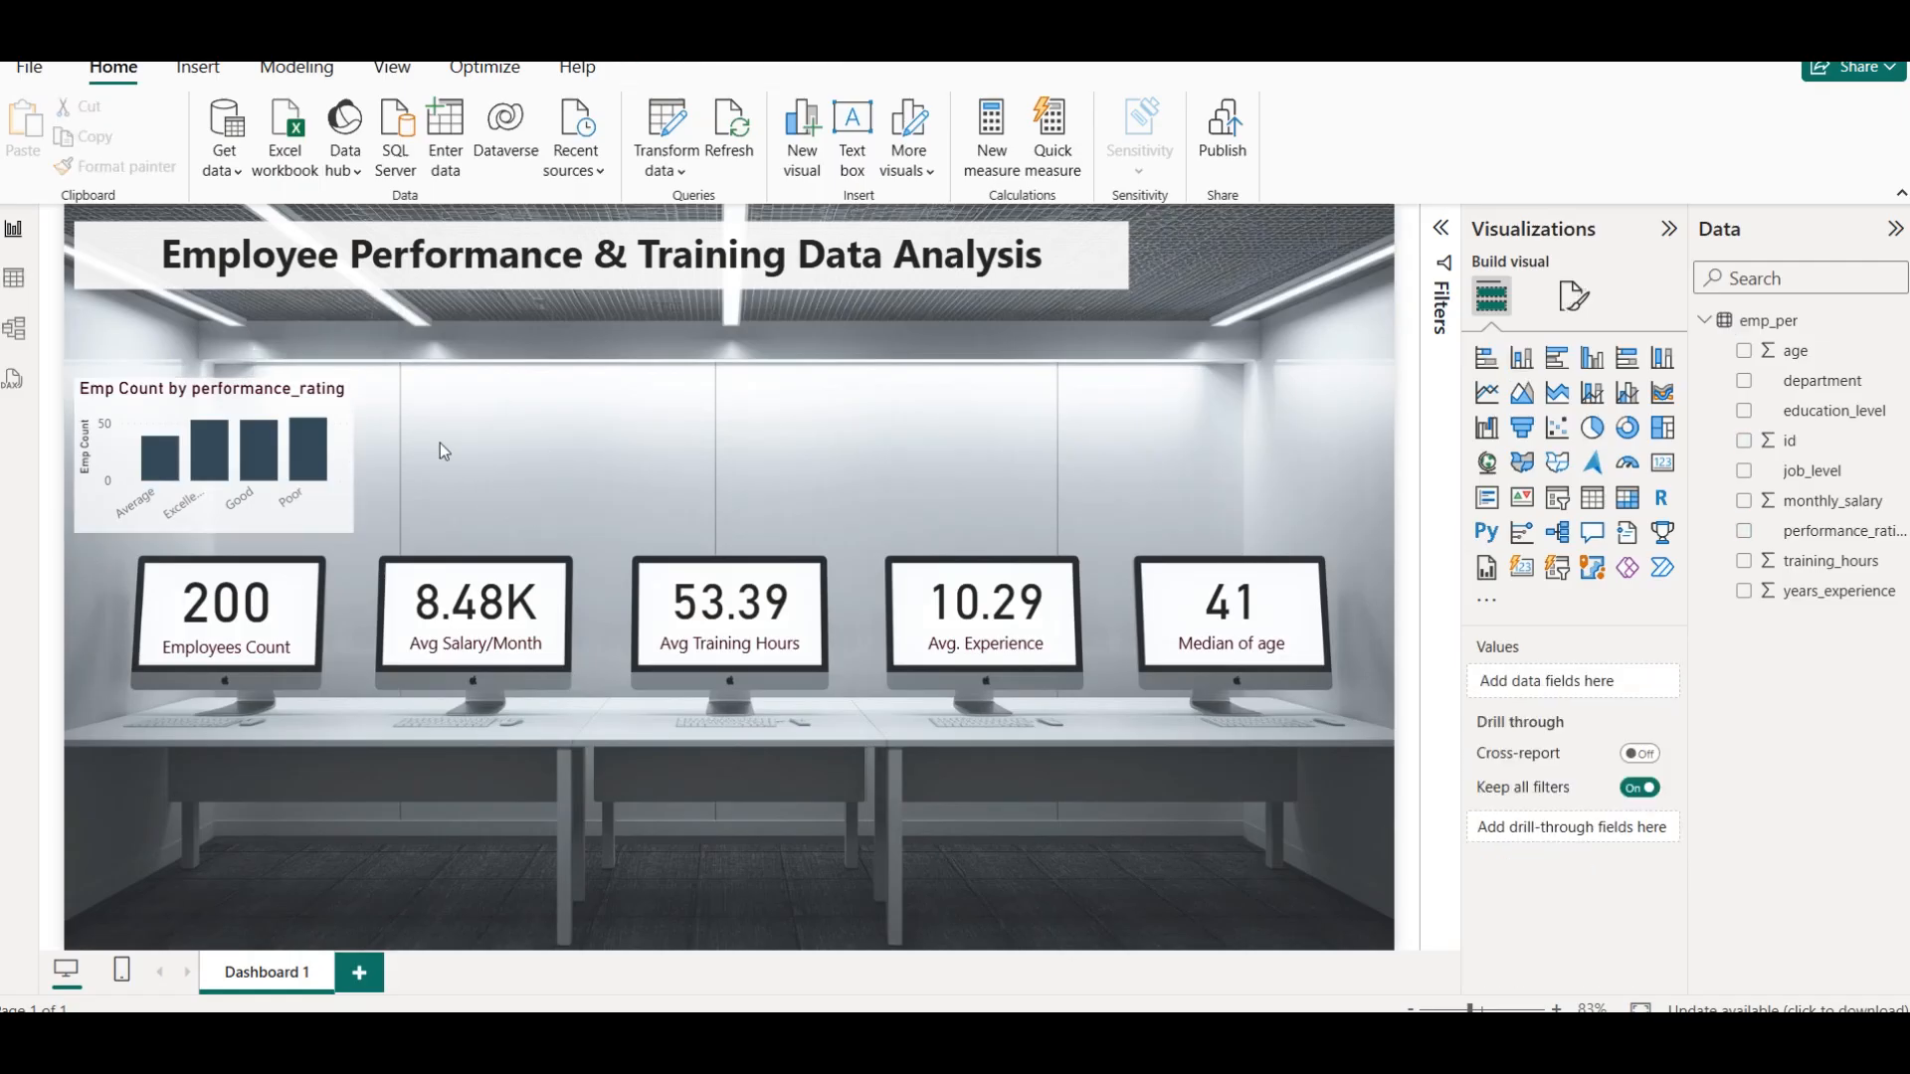
Make the Emp Count by performance_rating chart slightly taller and a touch narrower, and deselect it
mouse_move(187, 376)
click(247, 418)
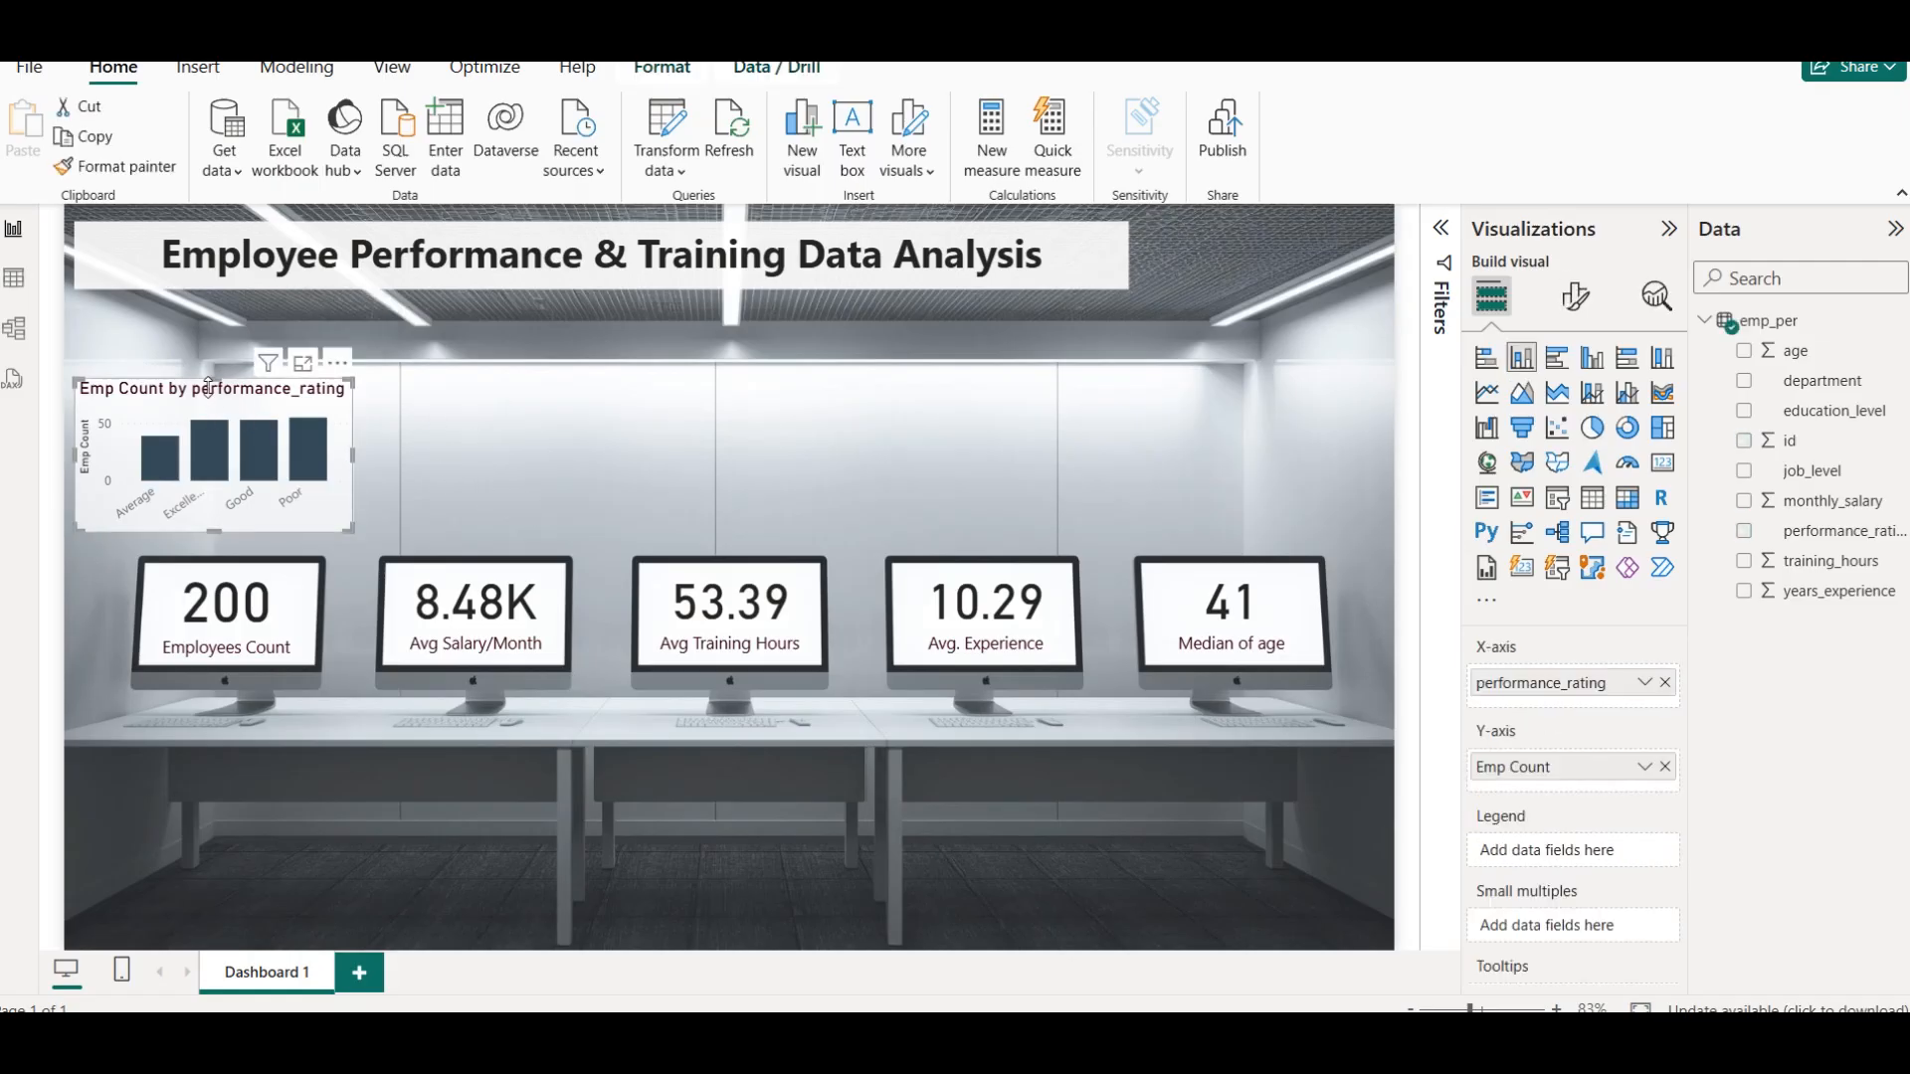
drag(221, 385, 221, 378)
drag(213, 534, 213, 542)
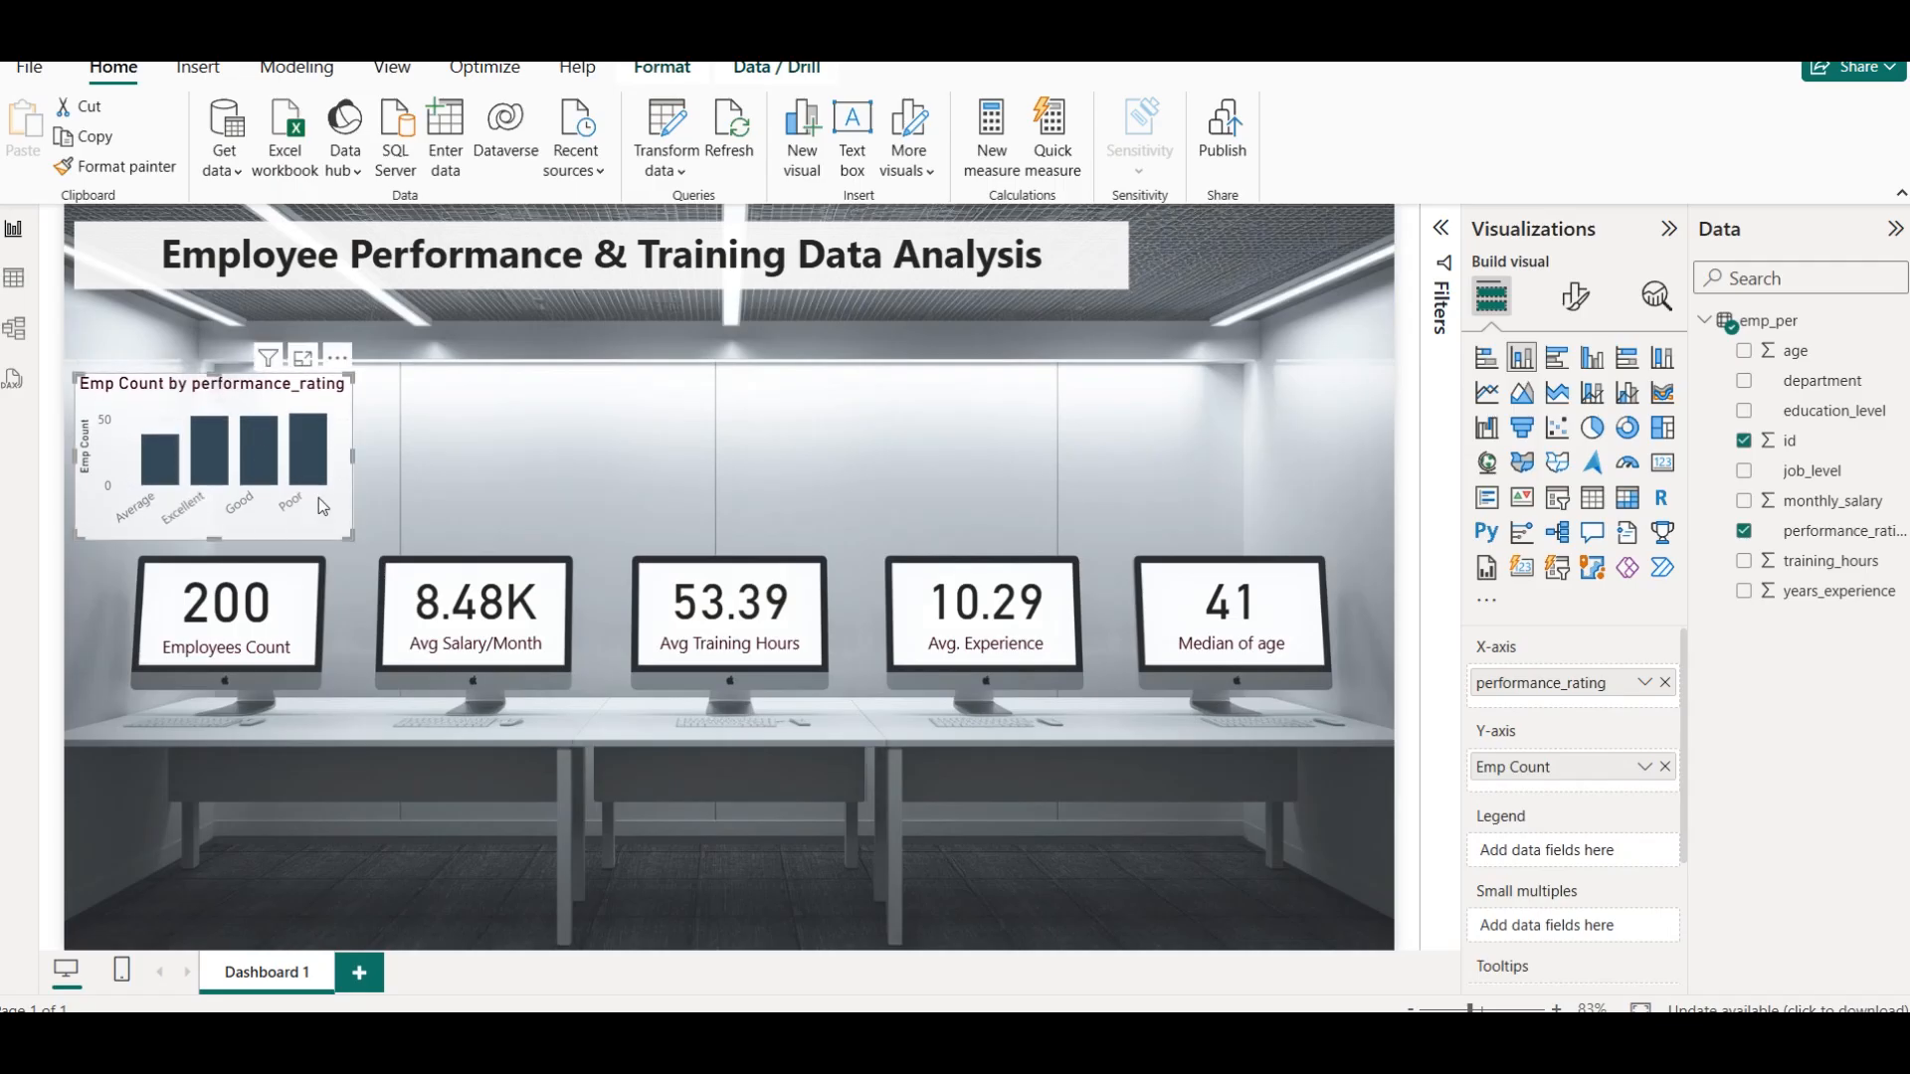
drag(352, 456, 350, 457)
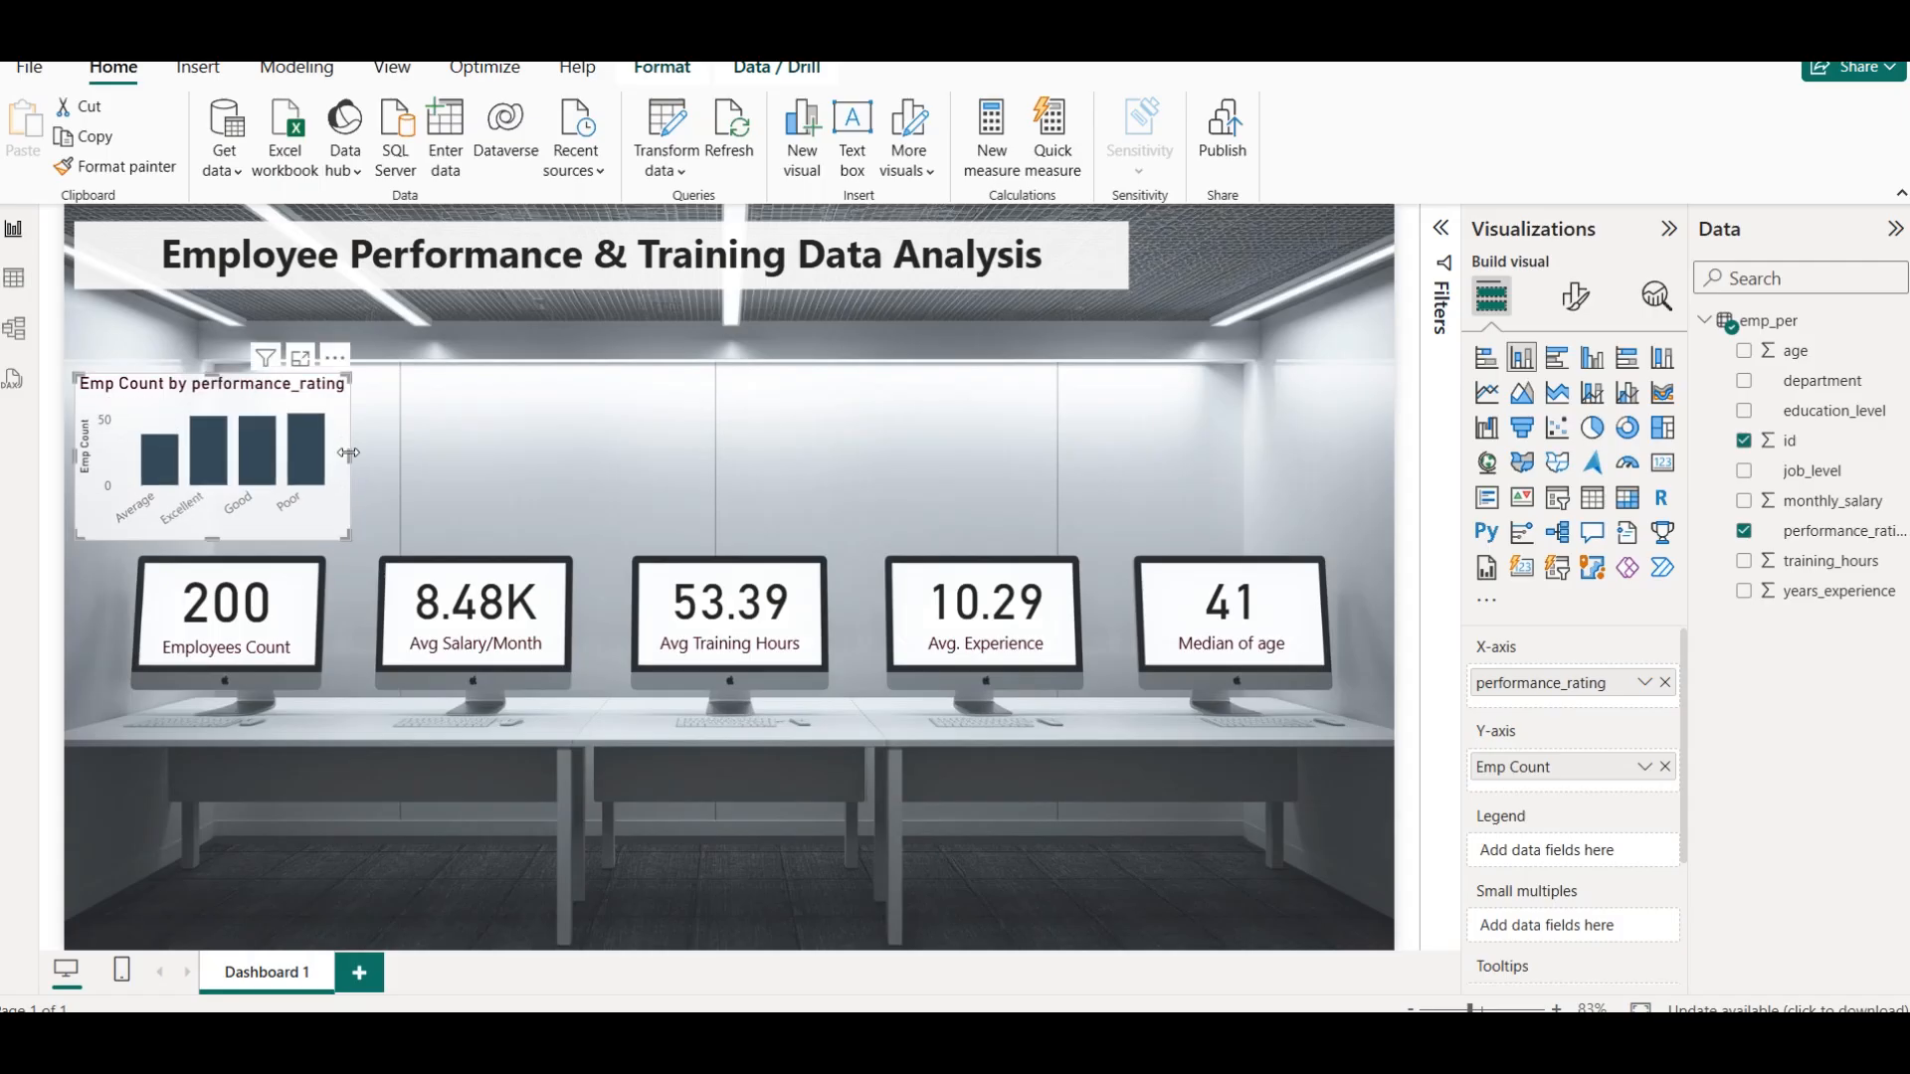
click(470, 456)
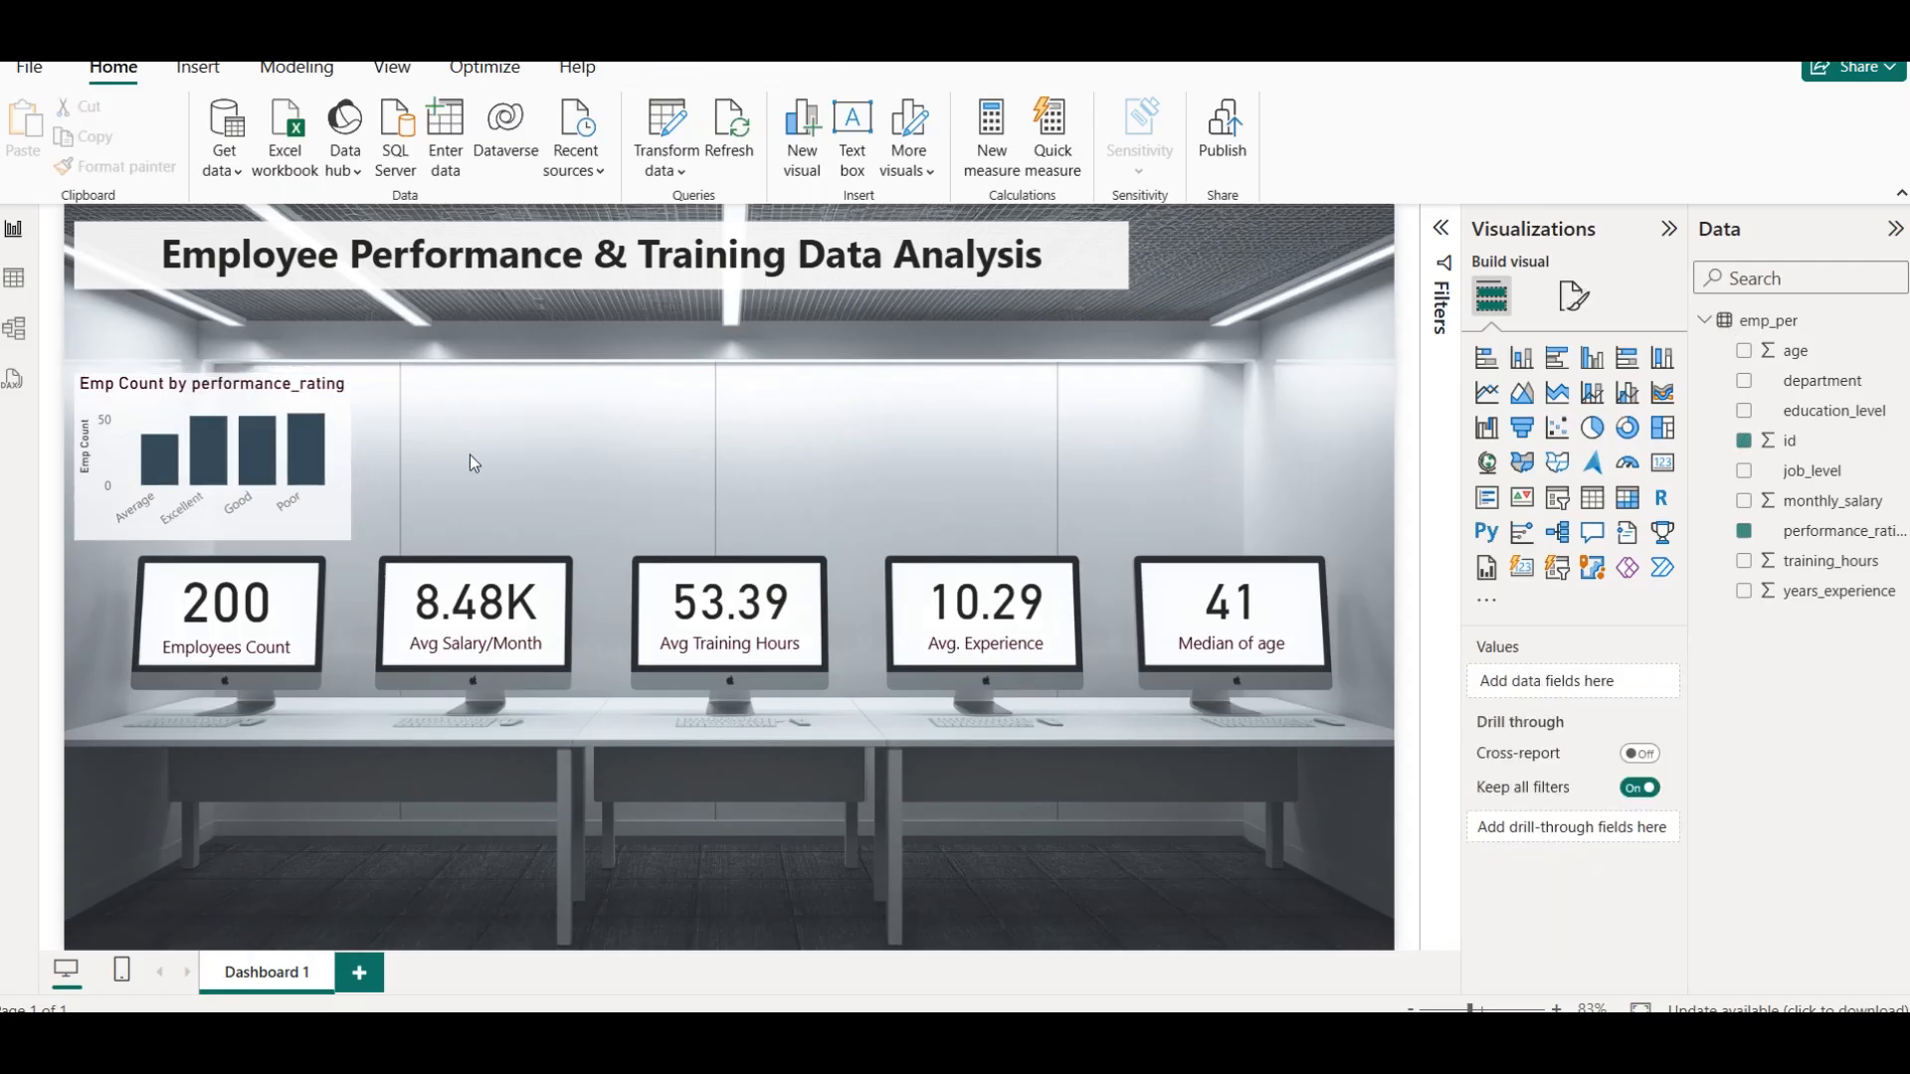
Duplicate the Emp Count by performance_rating chart and place the copy directly to its right, above the second monitor
click(274, 393)
key(ctrl+c)
key(ctrl+v)
drag(274, 393, 517, 393)
click(753, 443)
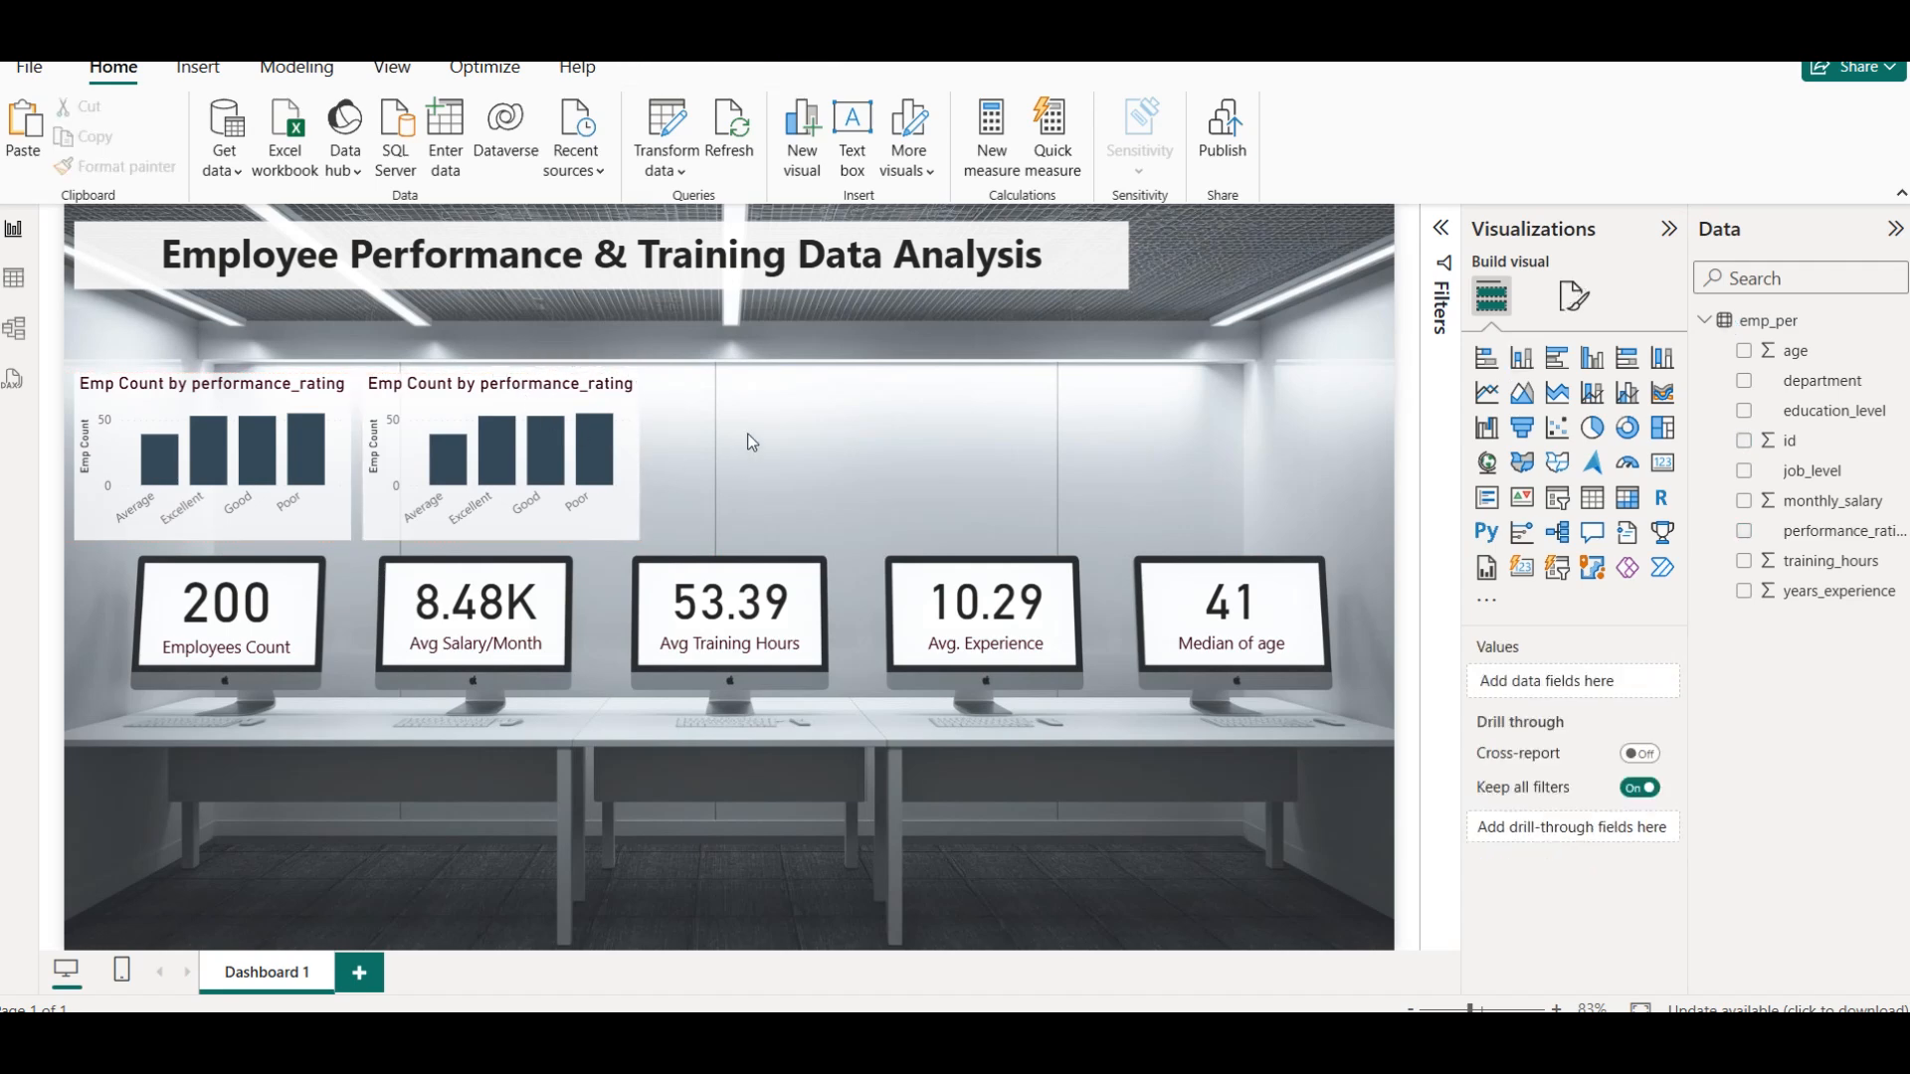
Replace Emp Count on the copied chart's Y-axis with monthly_salary, aggregated as Average
click(535, 405)
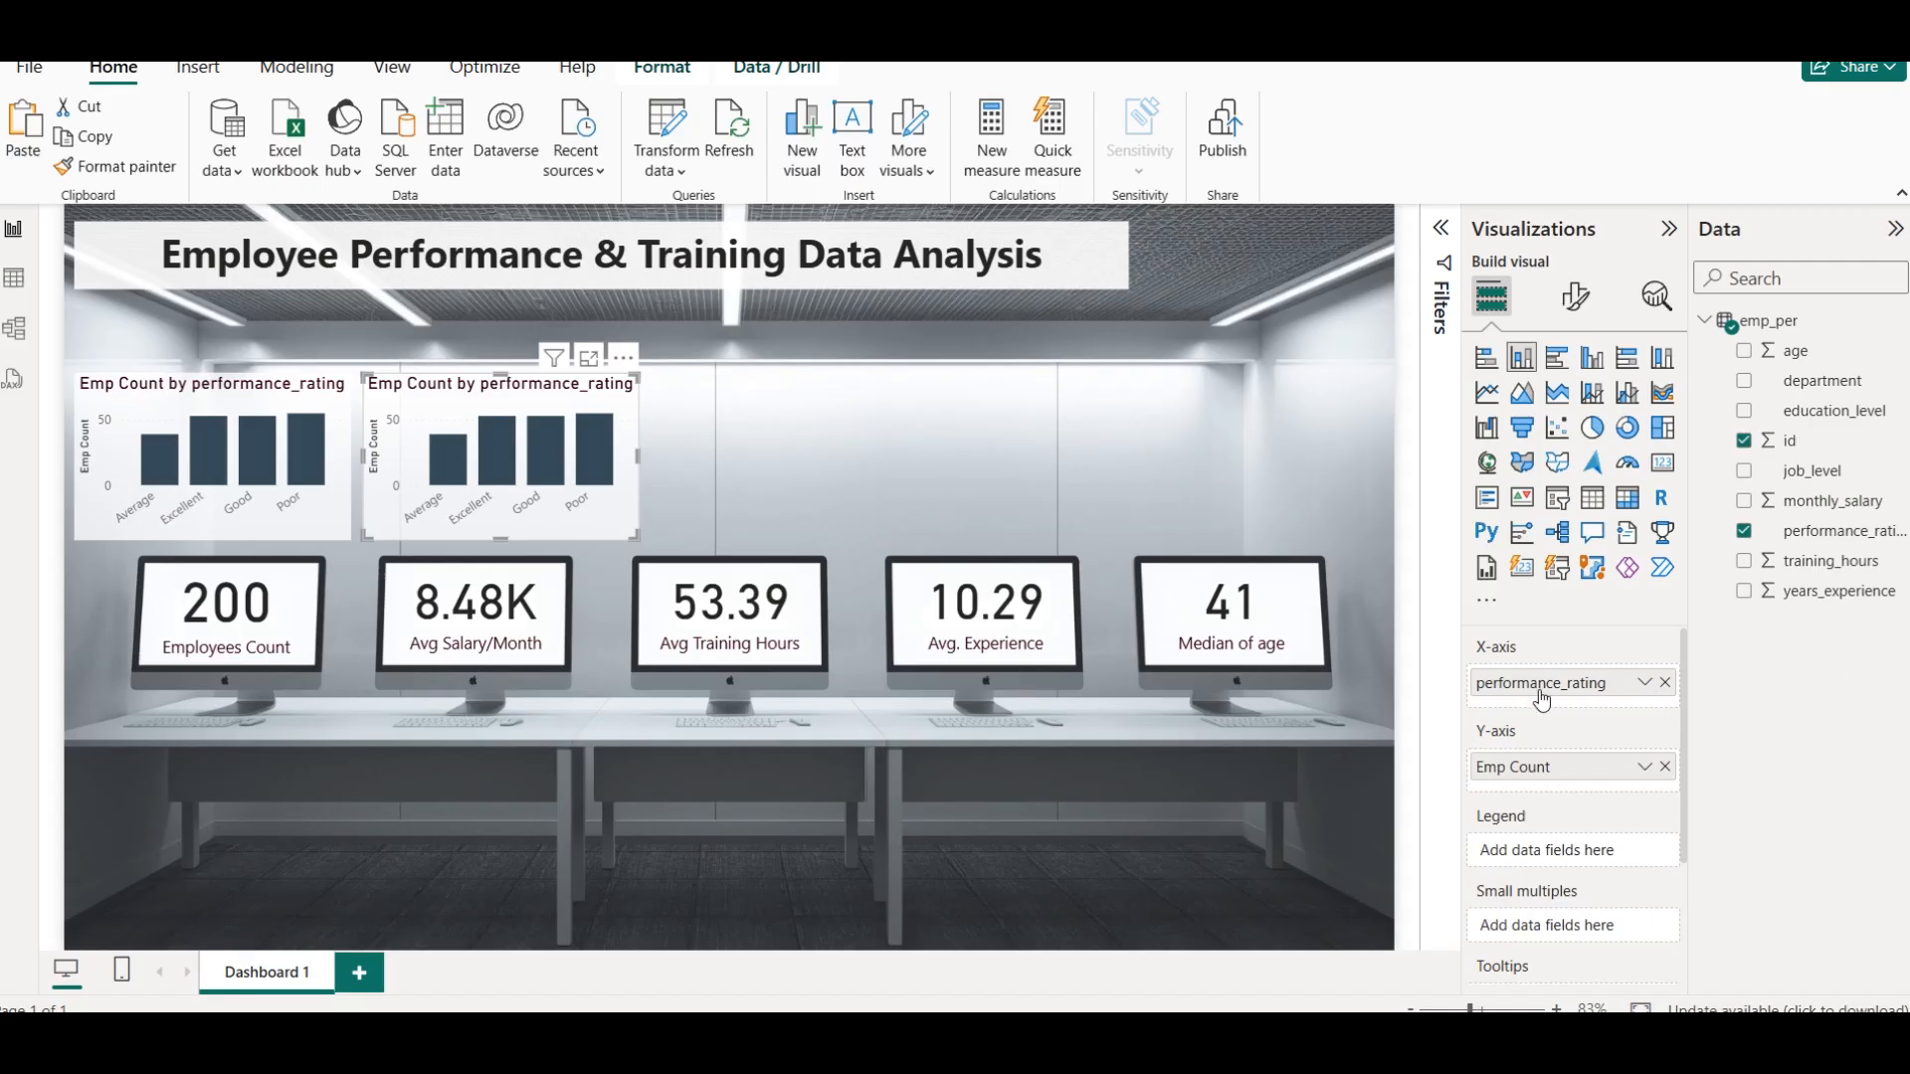
click(1665, 766)
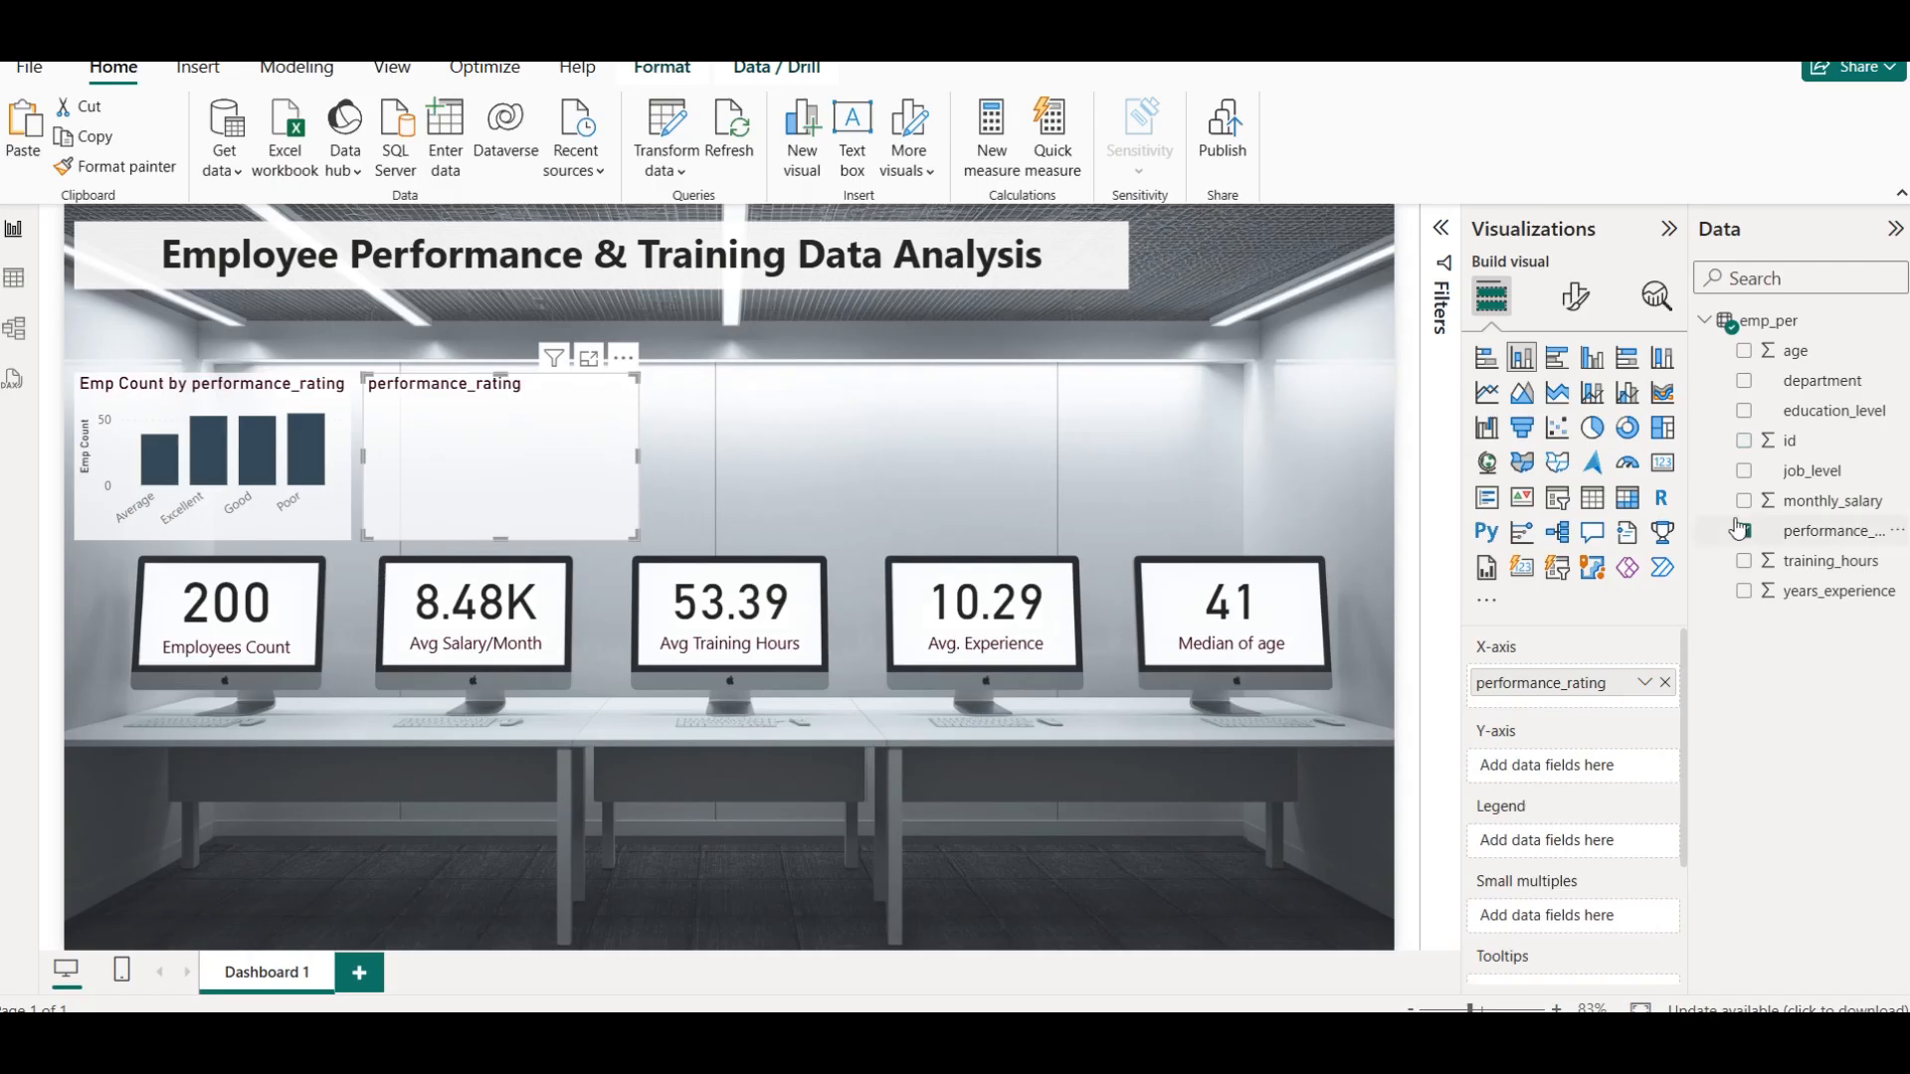
click(1744, 501)
click(1647, 772)
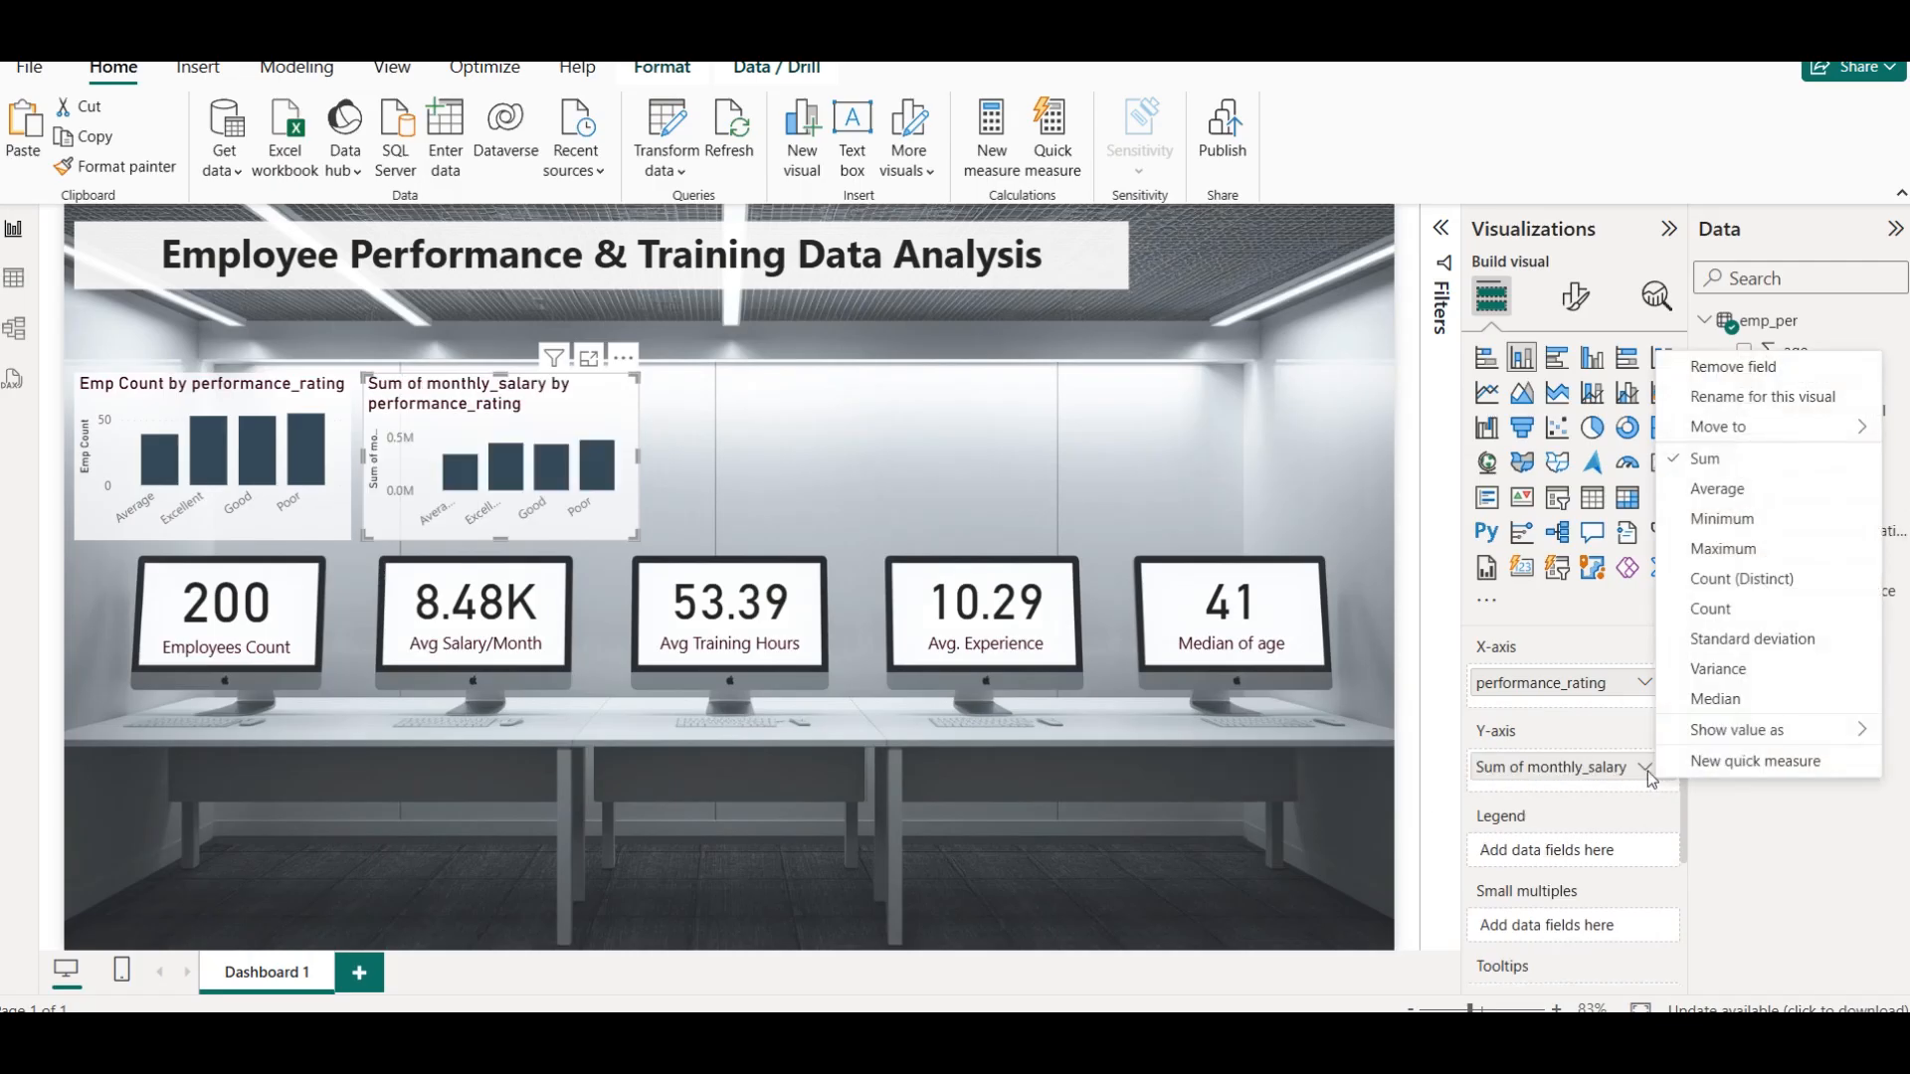
click(1717, 488)
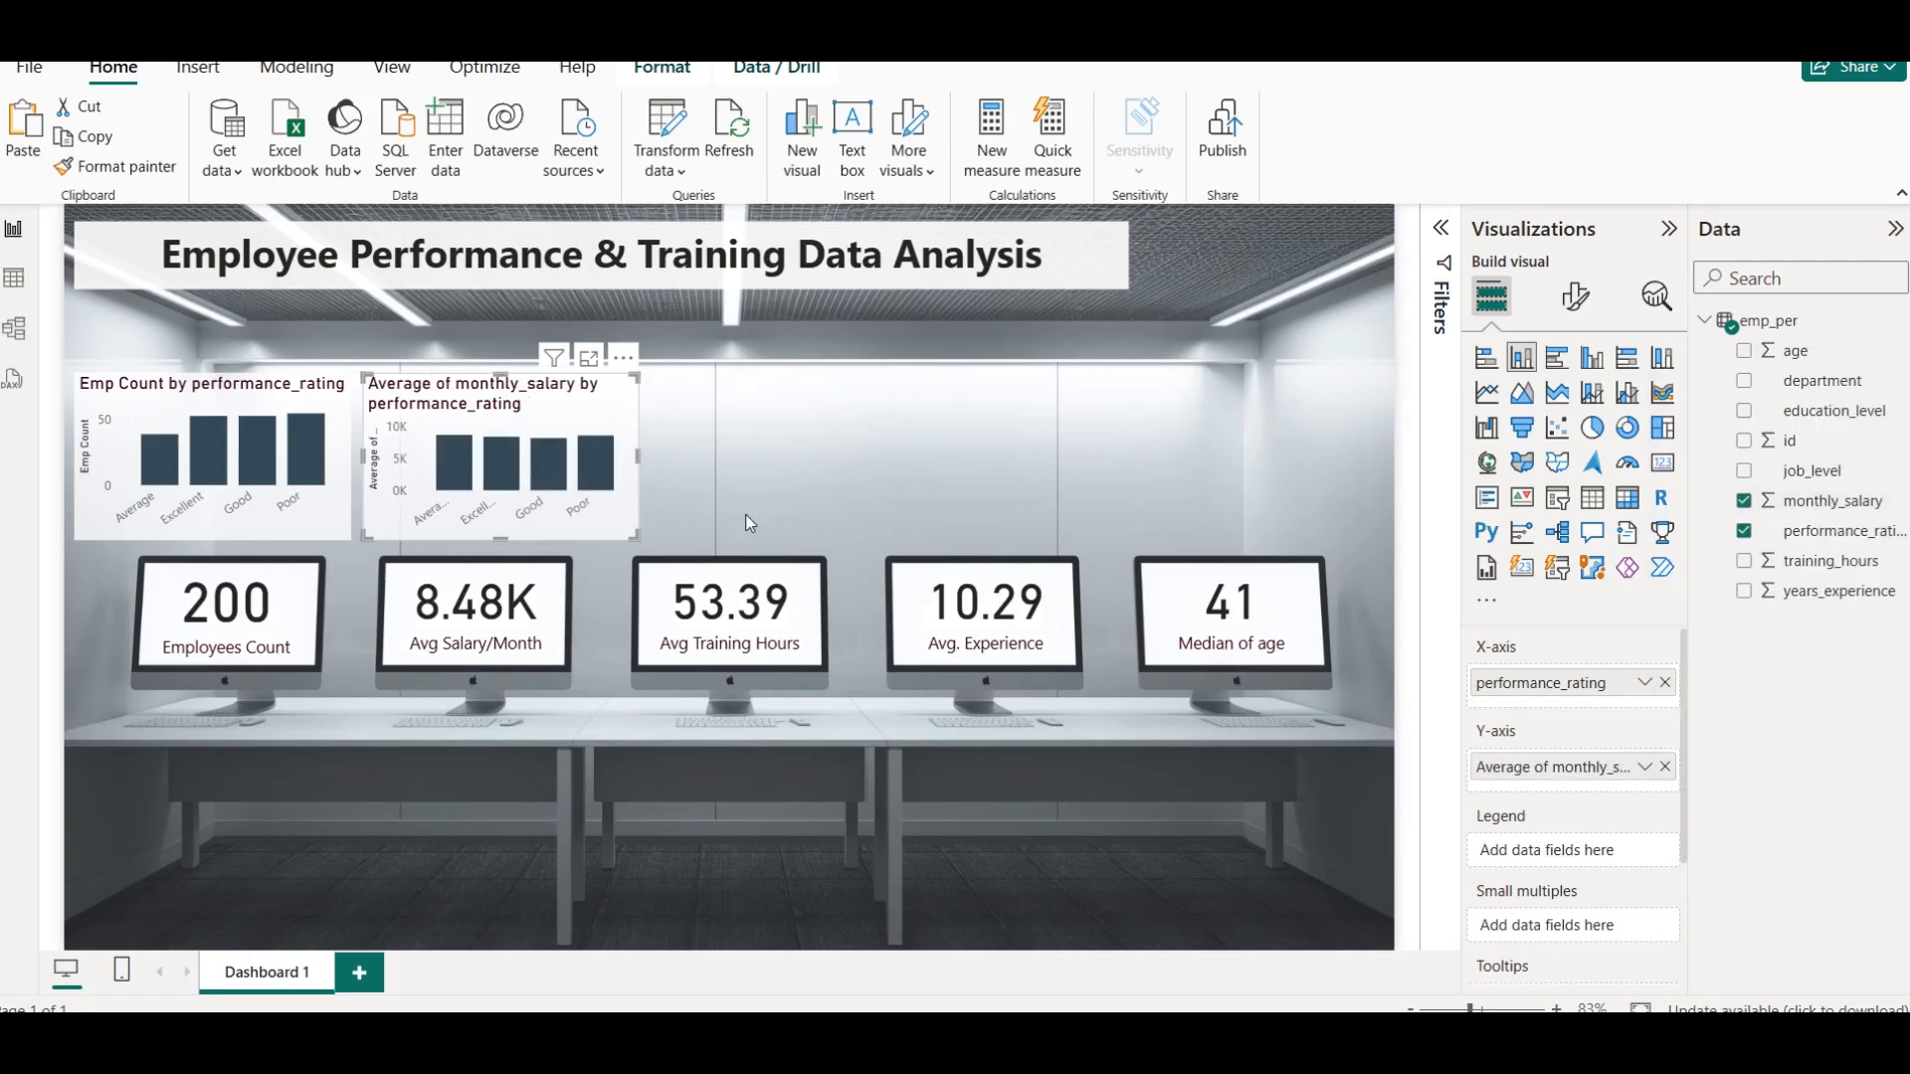
Turn on data labels for the average monthly_salary column chart
mouse_move(462, 460)
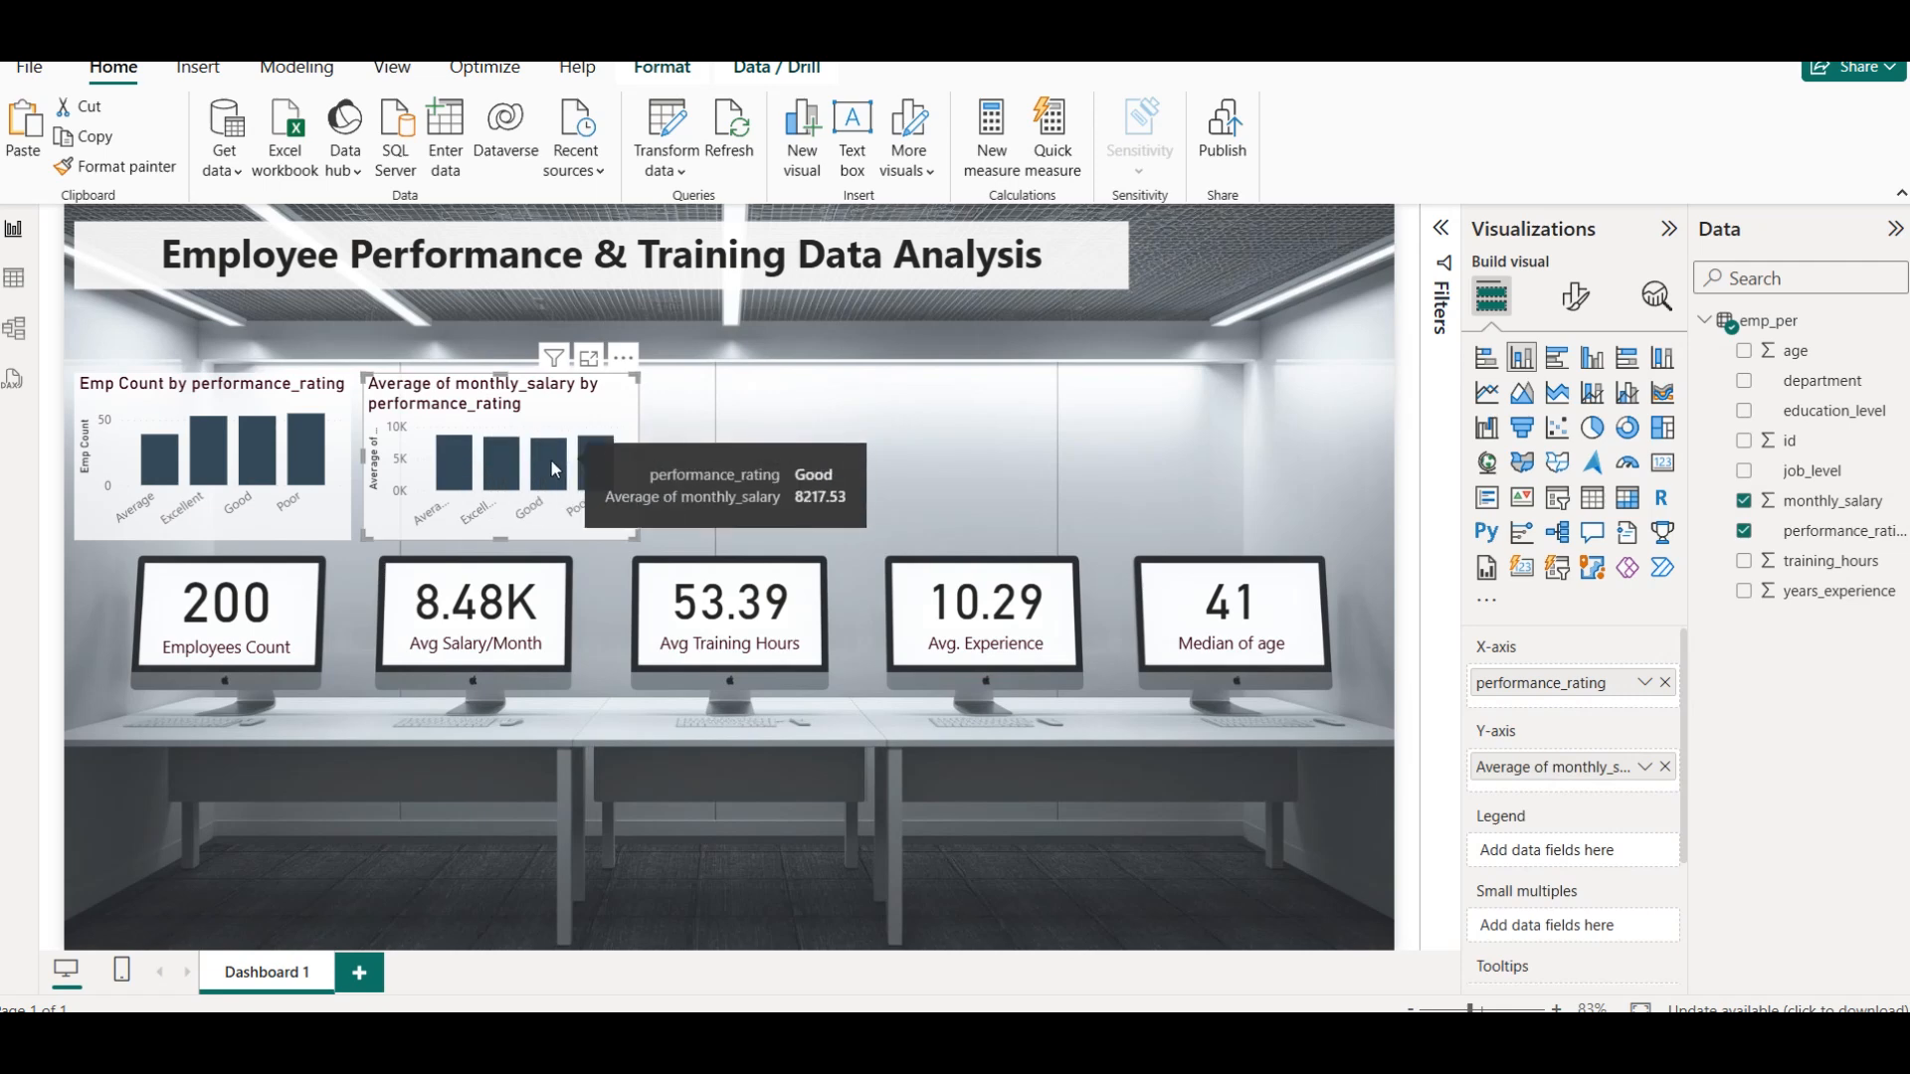
click(1577, 296)
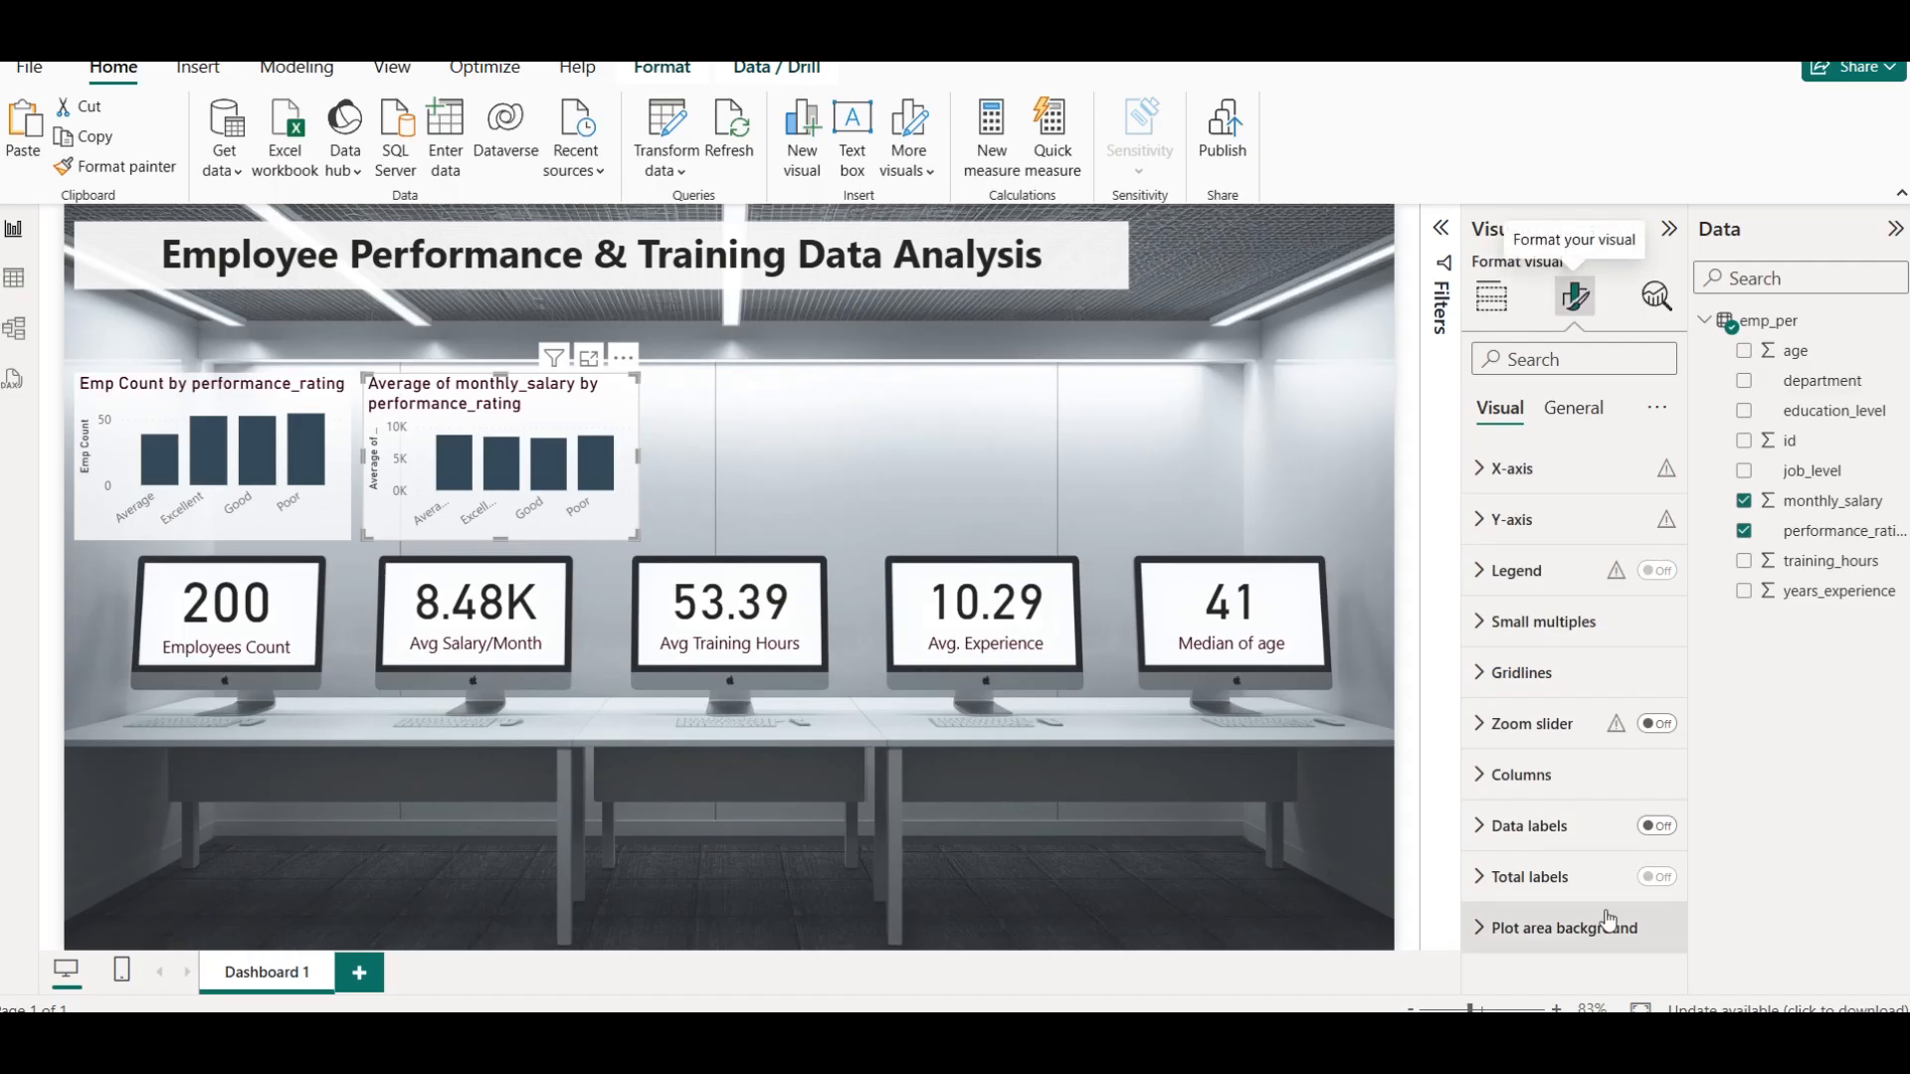
click(1552, 776)
scroll(1562, 851, down, 4)
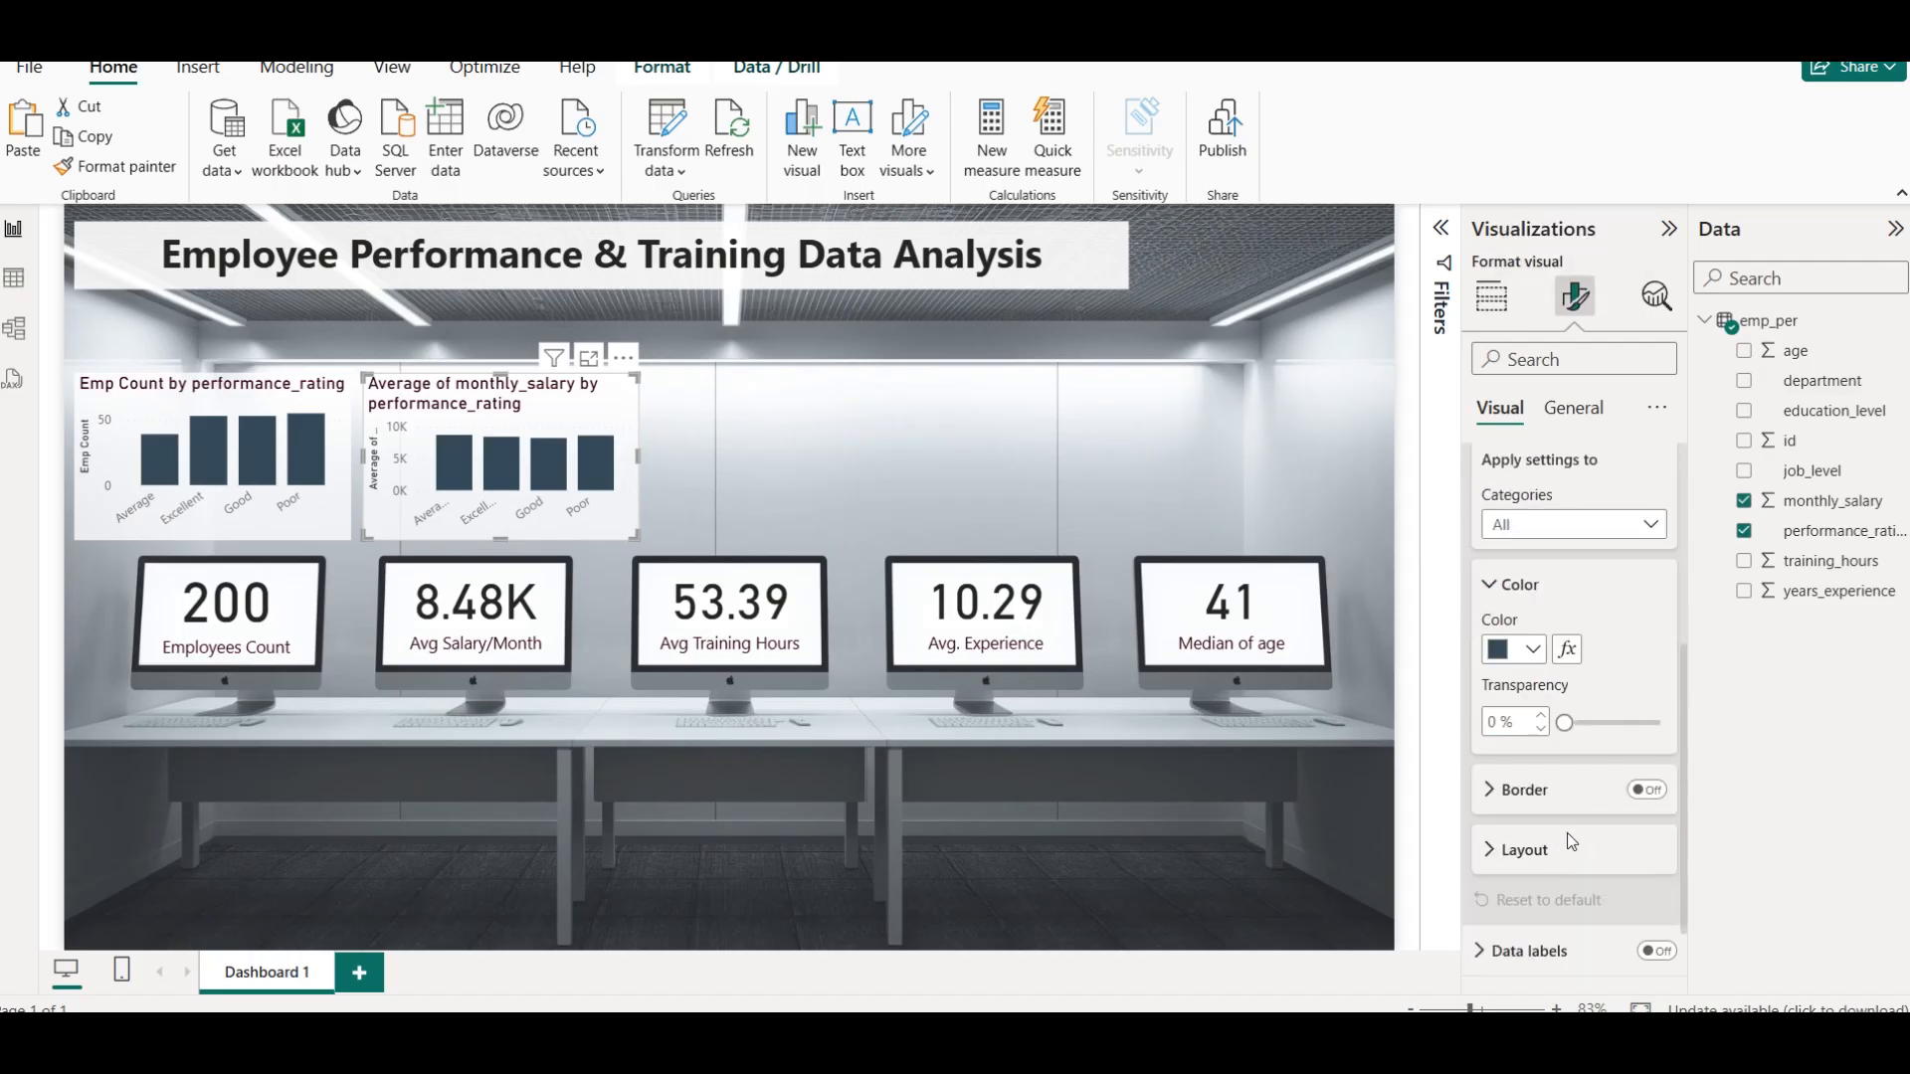
scroll(1560, 857, down, 2)
click(1659, 861)
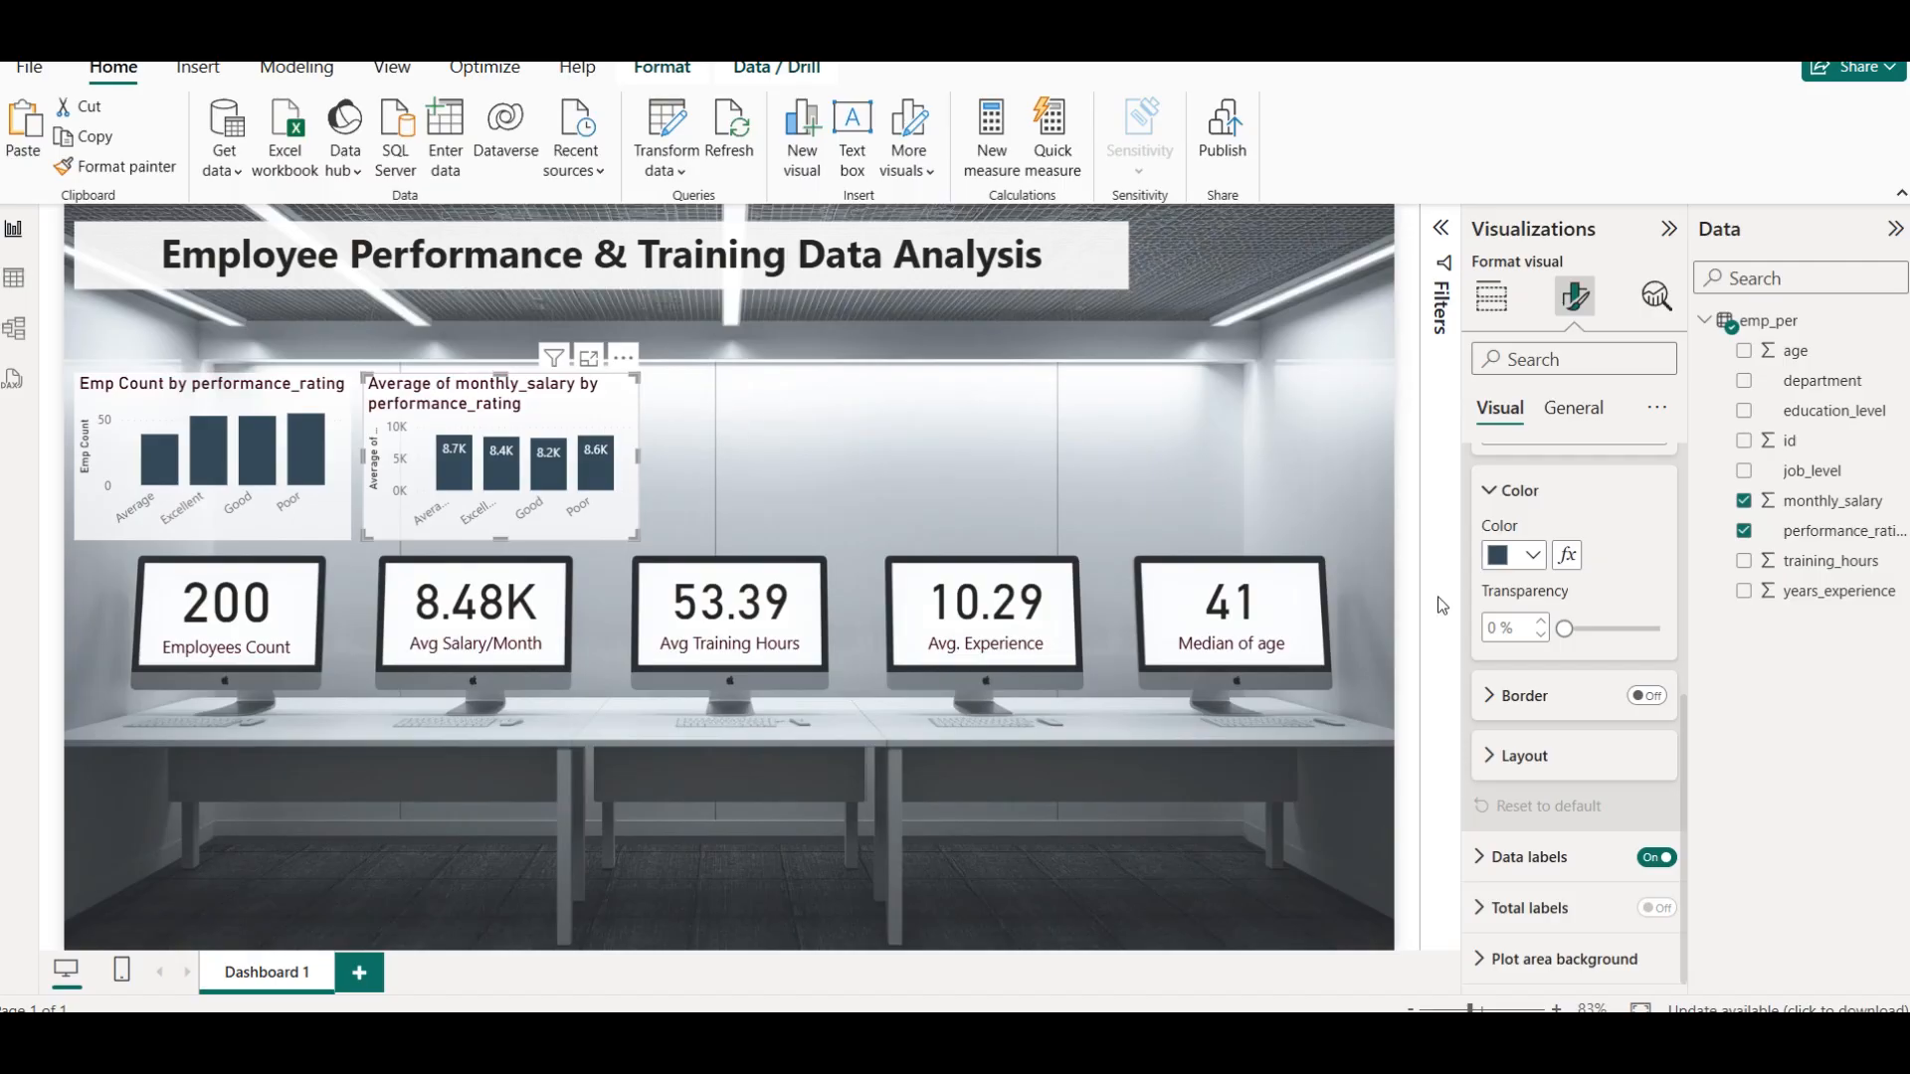
Rename the second chart's Y-axis value as Avg Salary for this visual and deselect the chart
click(1491, 295)
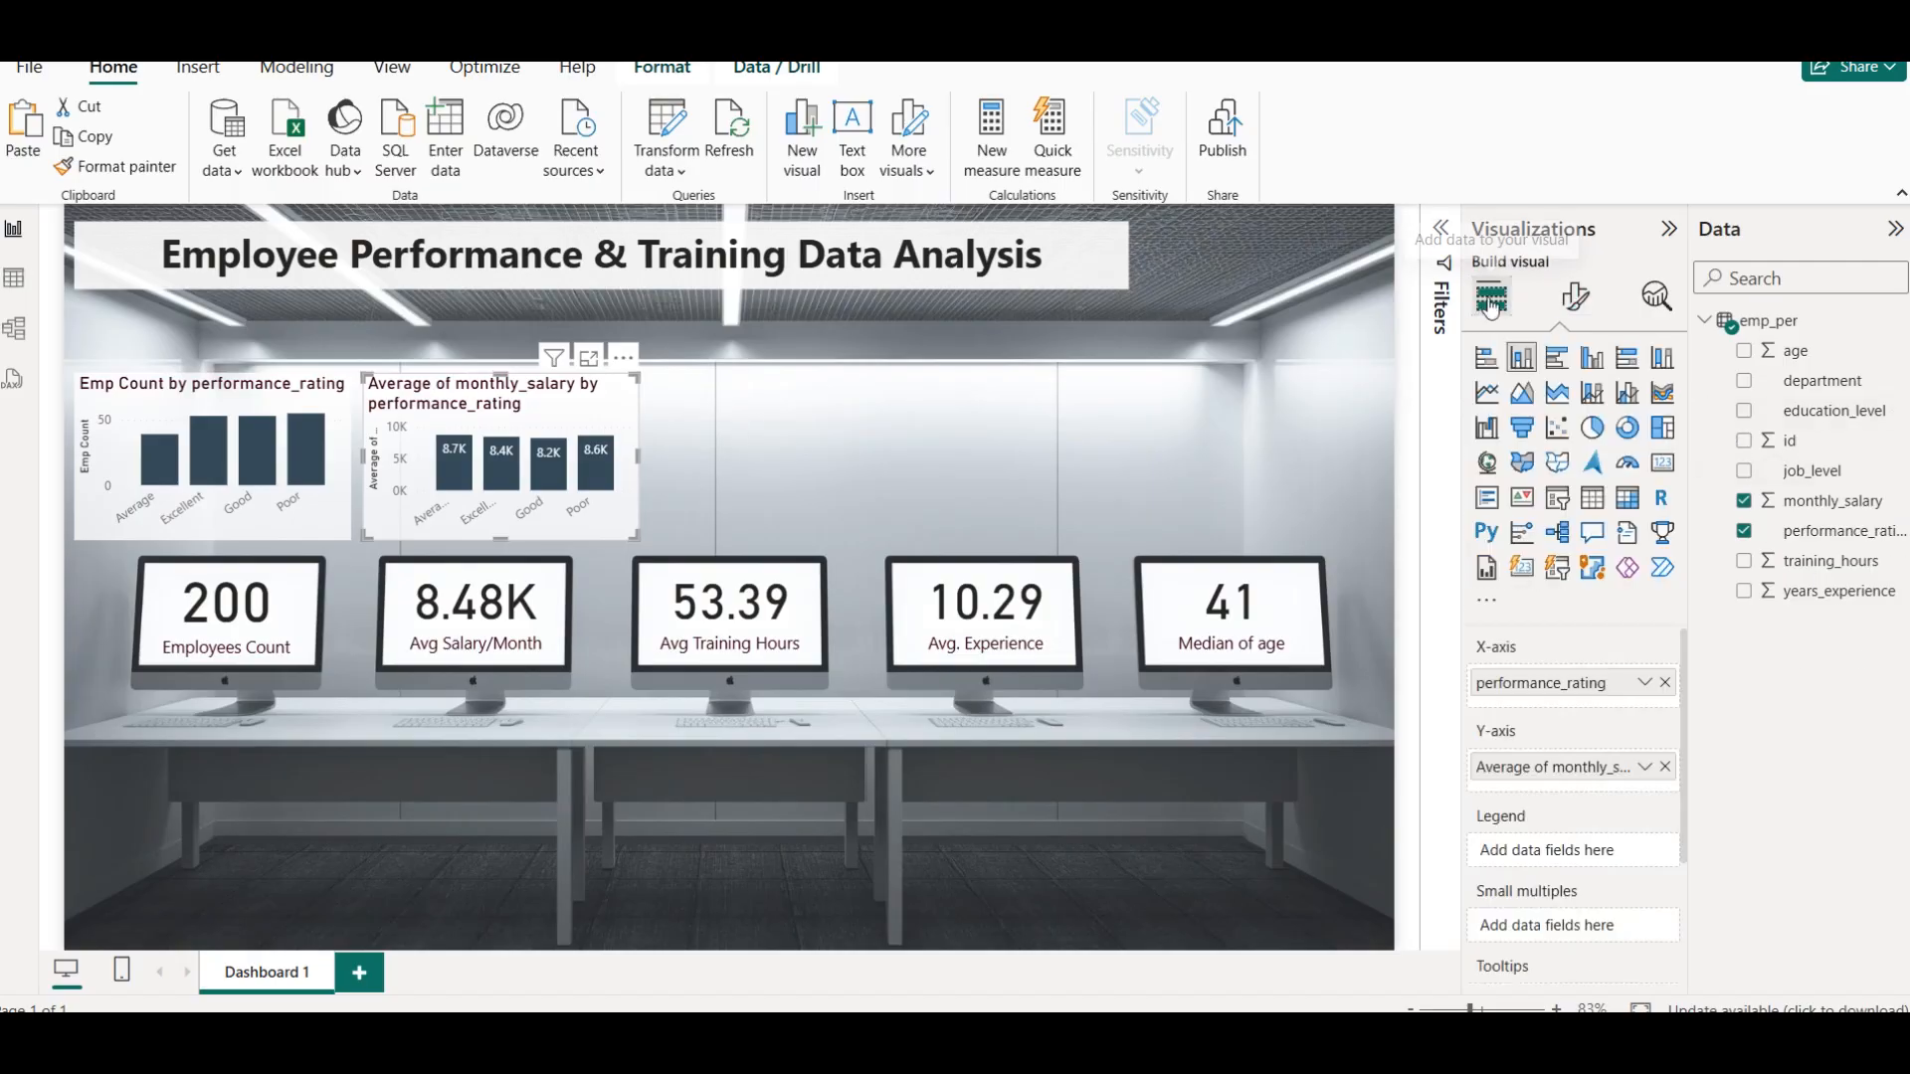
click(1639, 767)
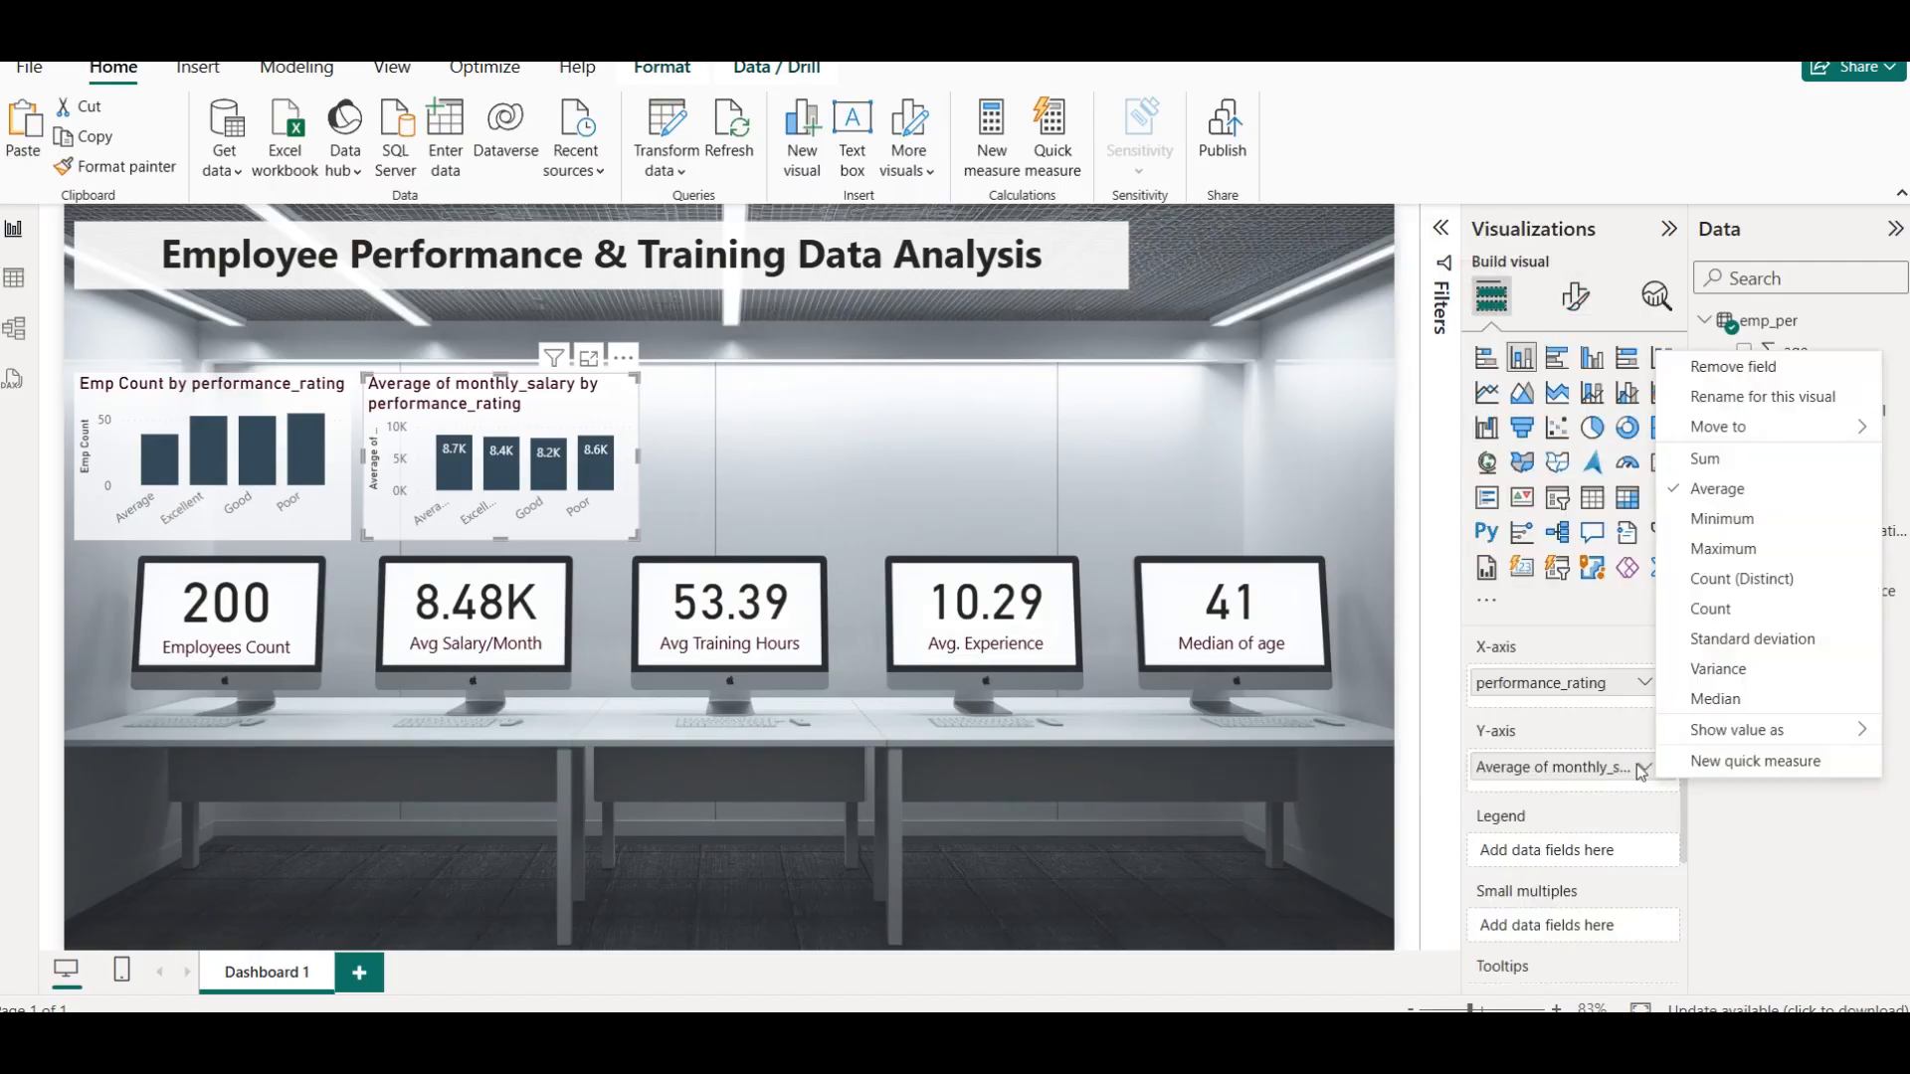
click(1743, 398)
text(Av)
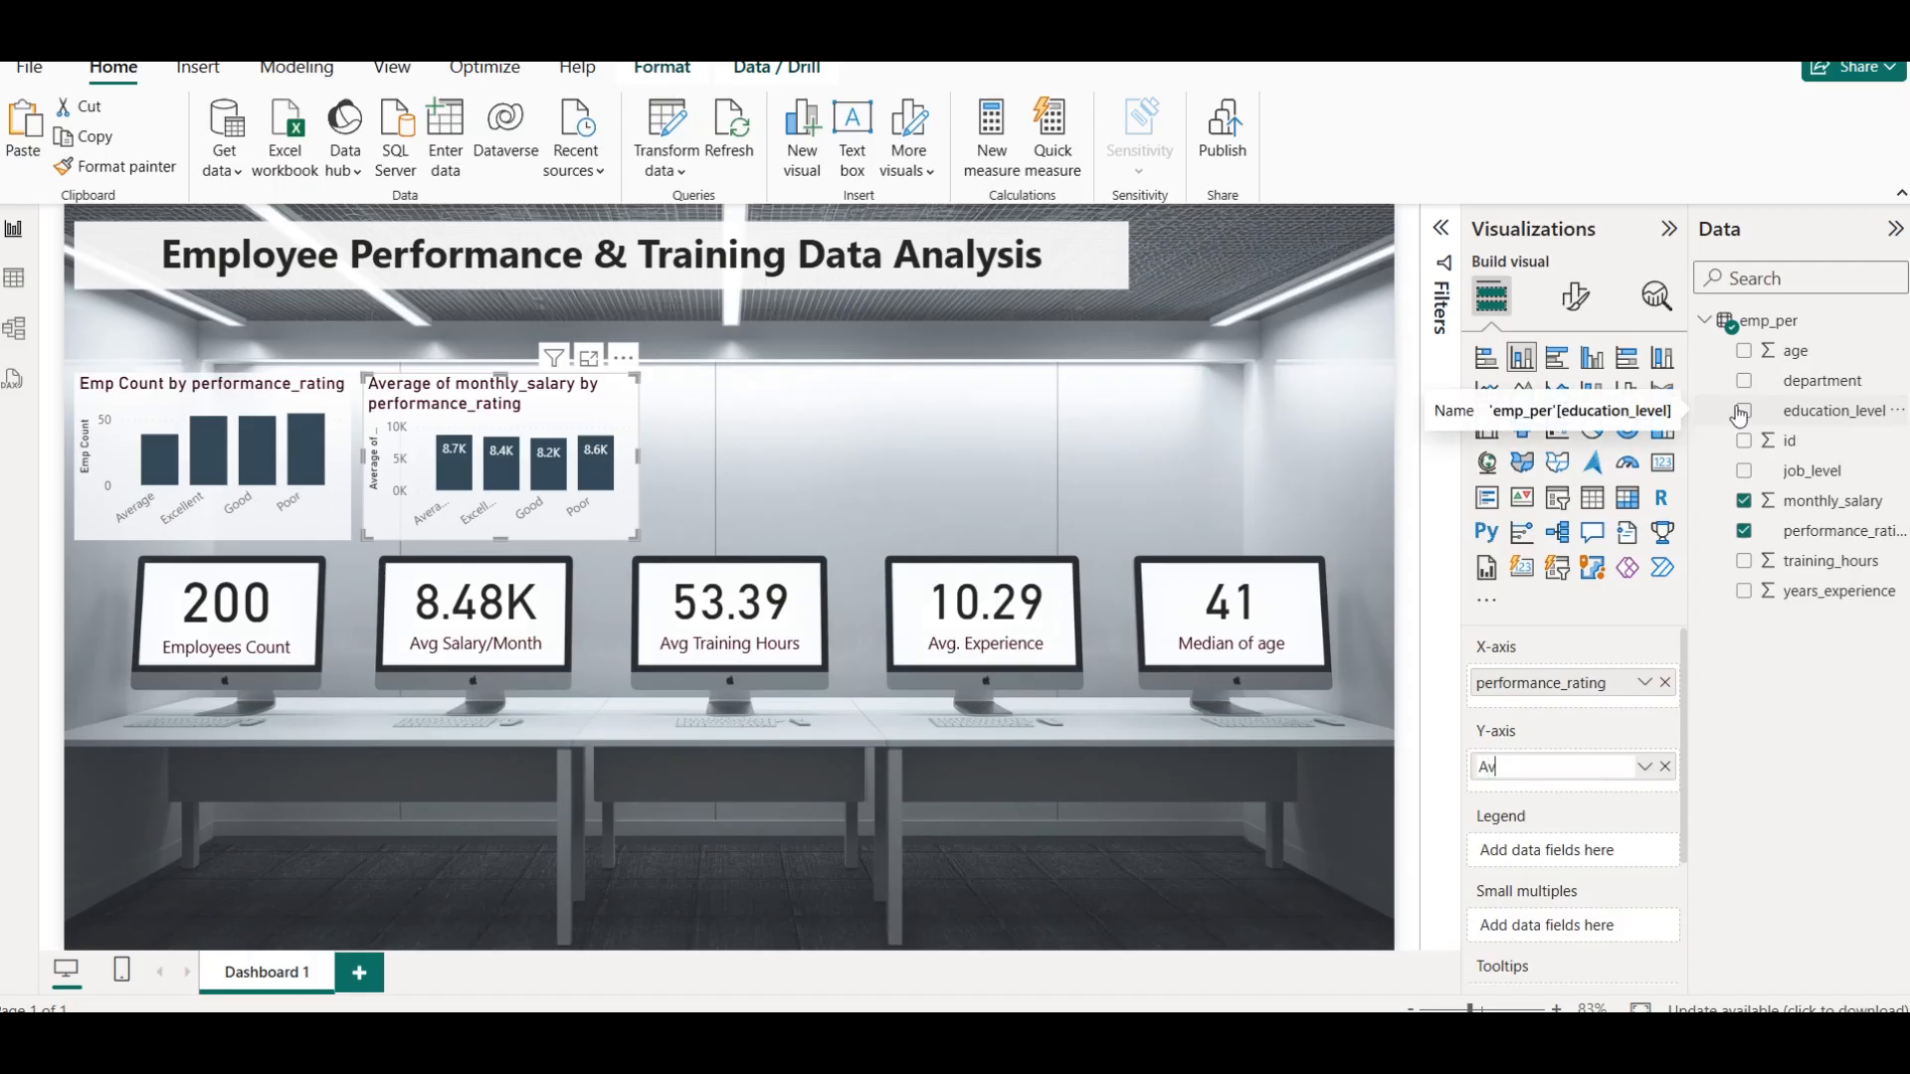
text(g Salary)
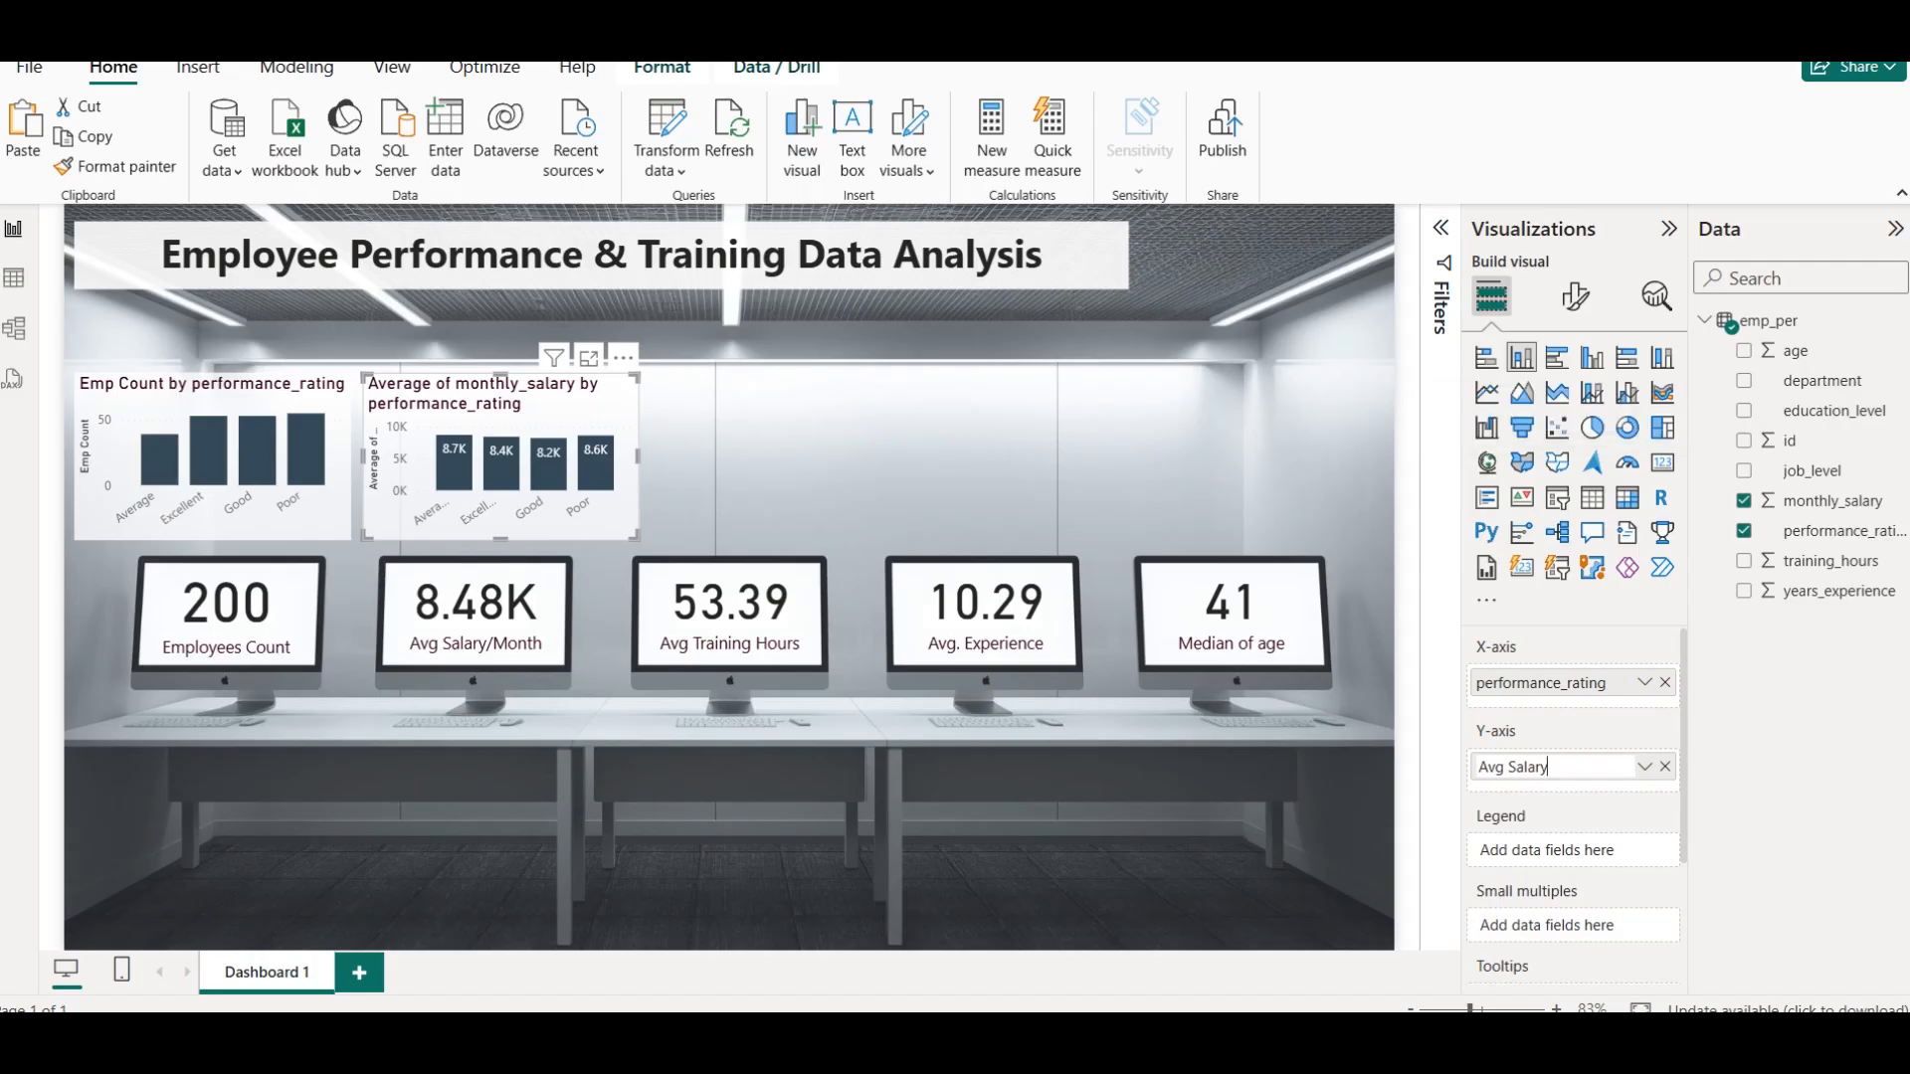
key(Return)
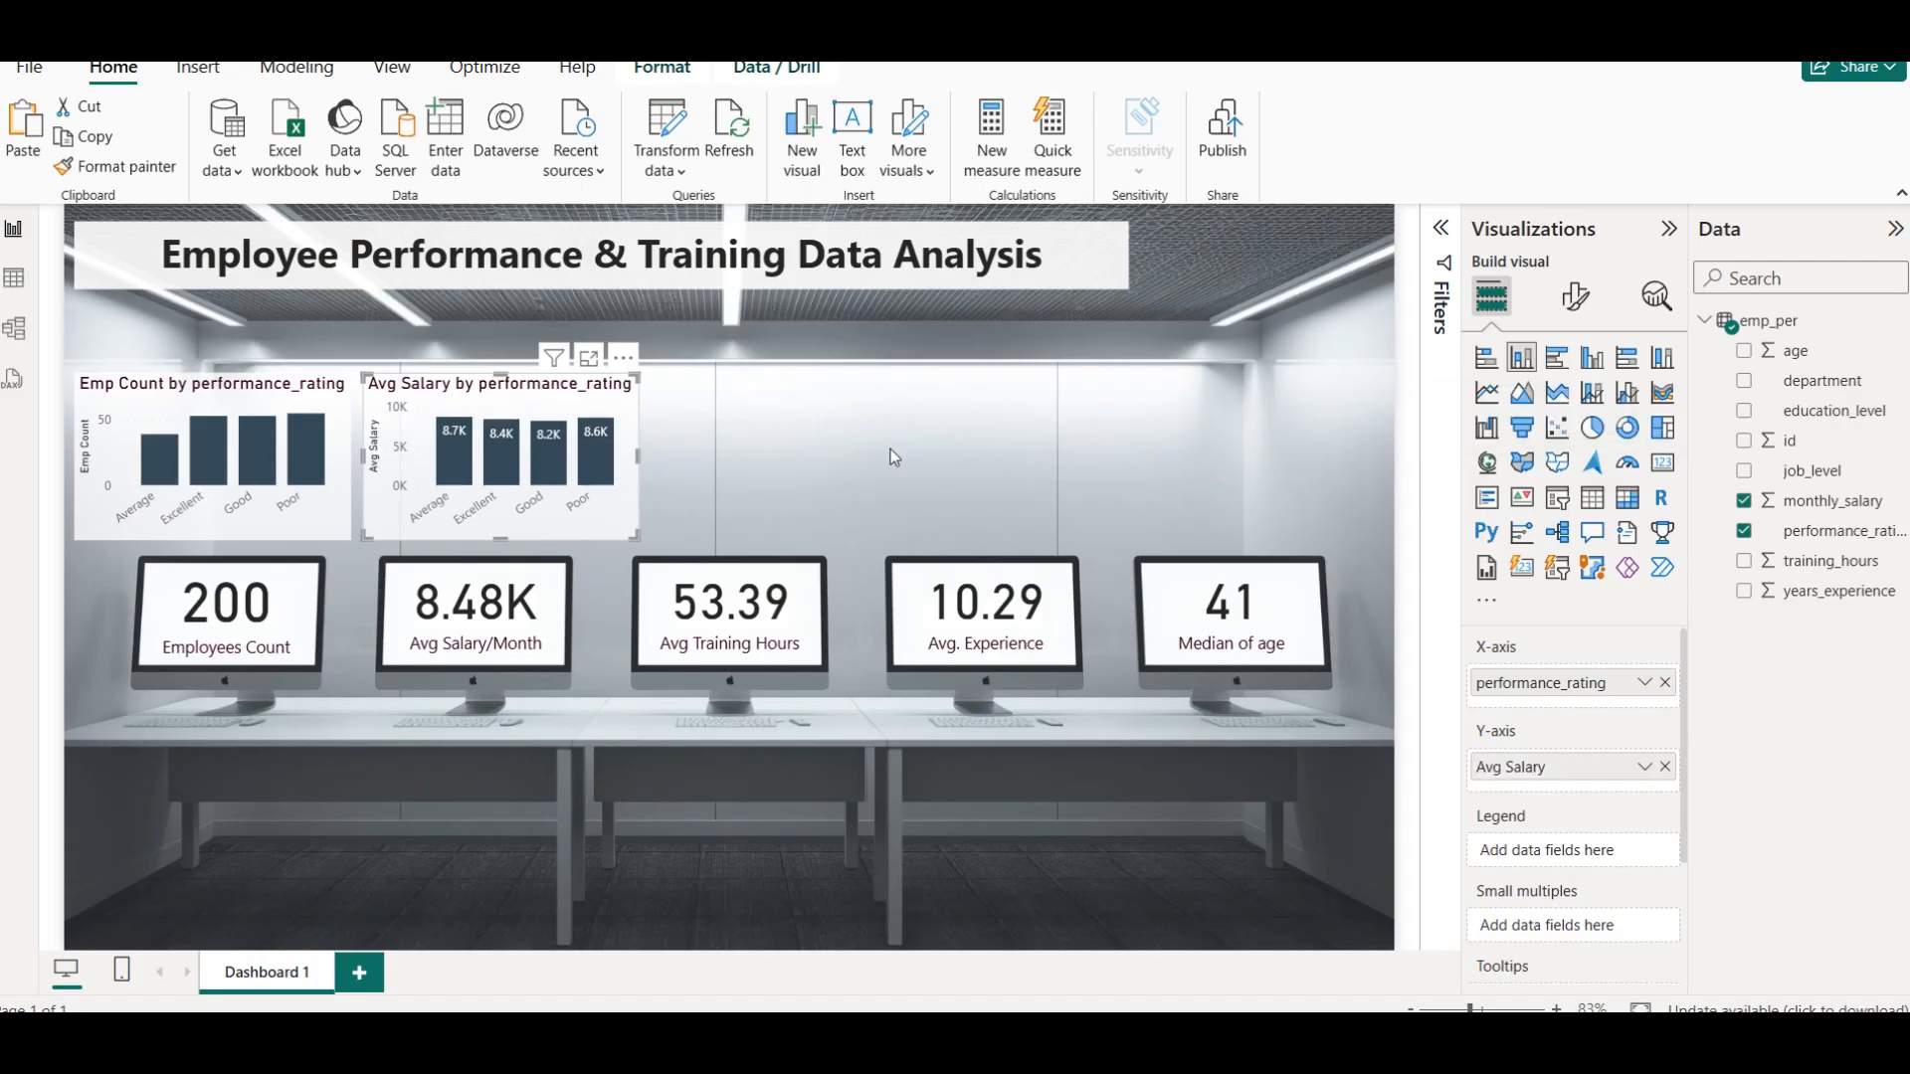
click(802, 430)
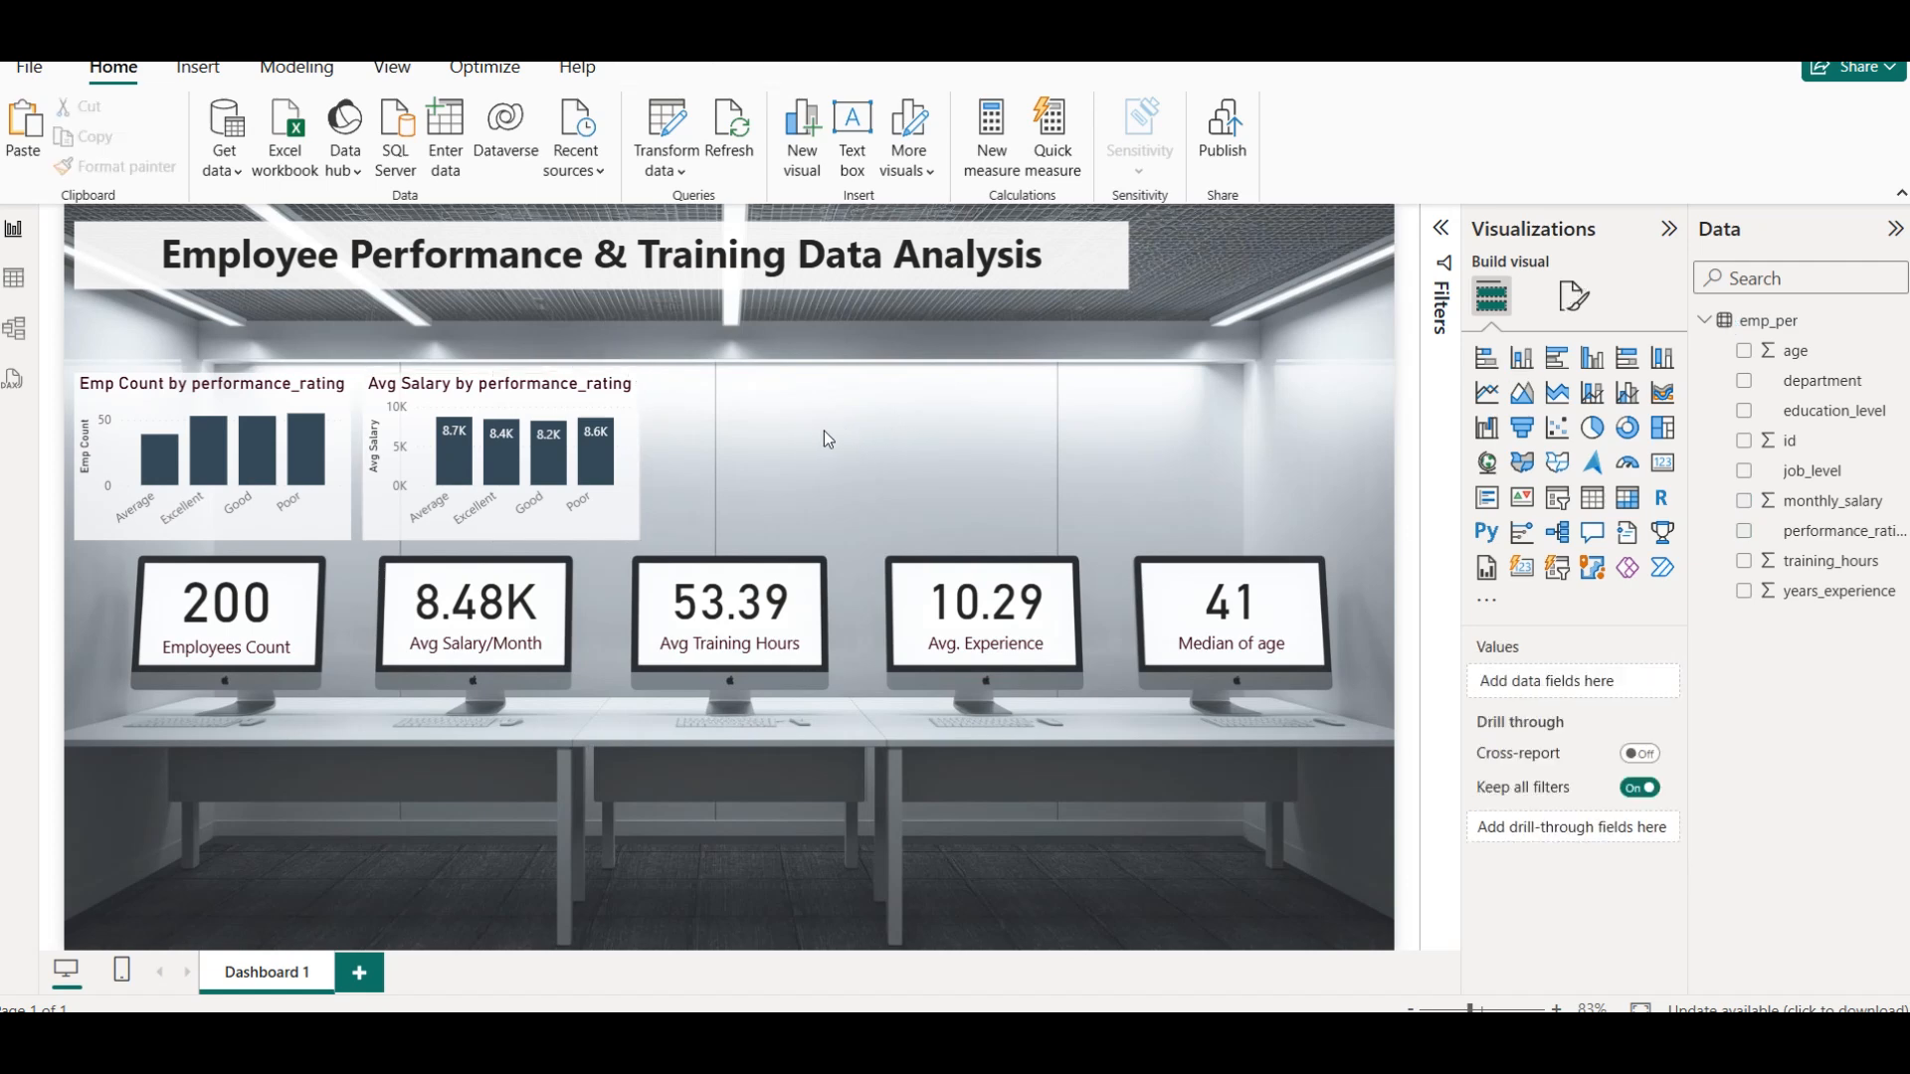
Duplicate the Avg Salary by performance_rating chart, place the copy directly to its right, and deselect it
click(552, 413)
drag(554, 413, 836, 396)
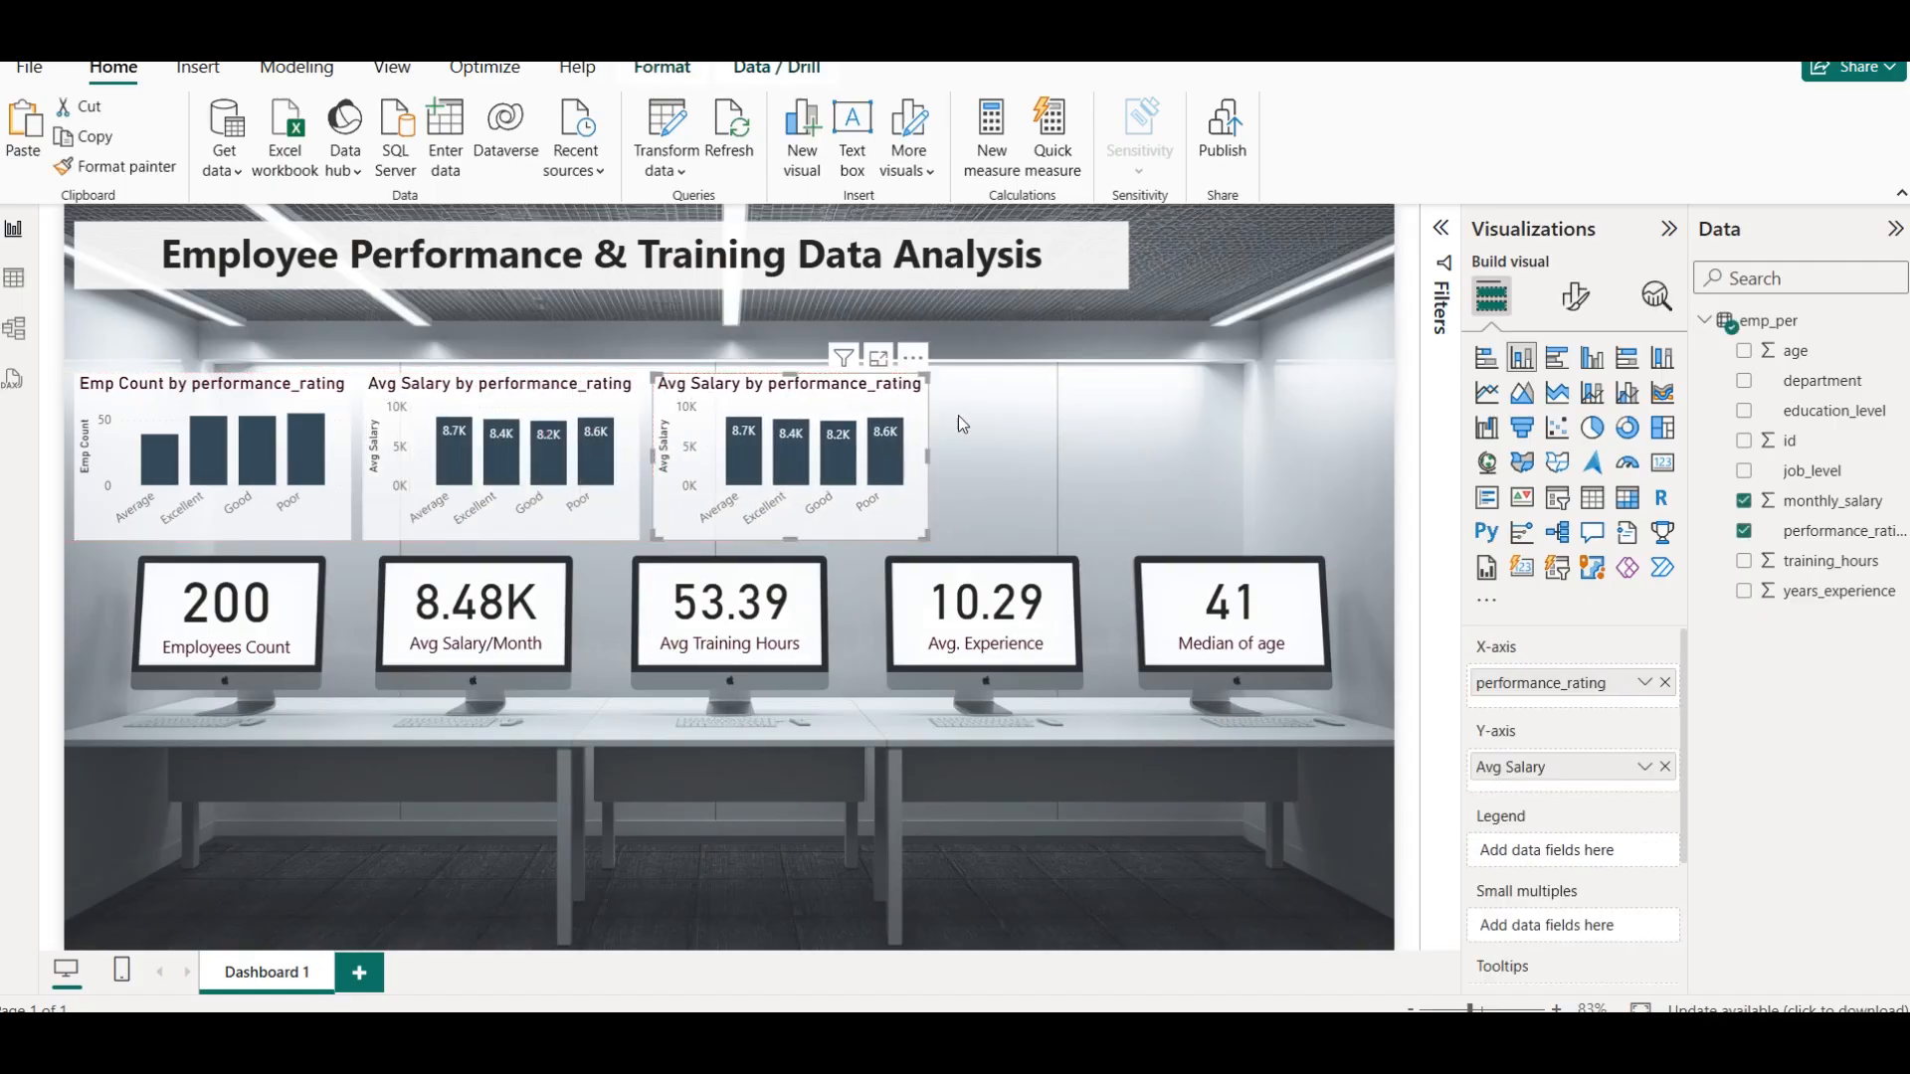
click(1016, 390)
Convert the original Avg Salary by performance_rating column chart, between the other two charts, to a donut chart and deselect it
click(454, 412)
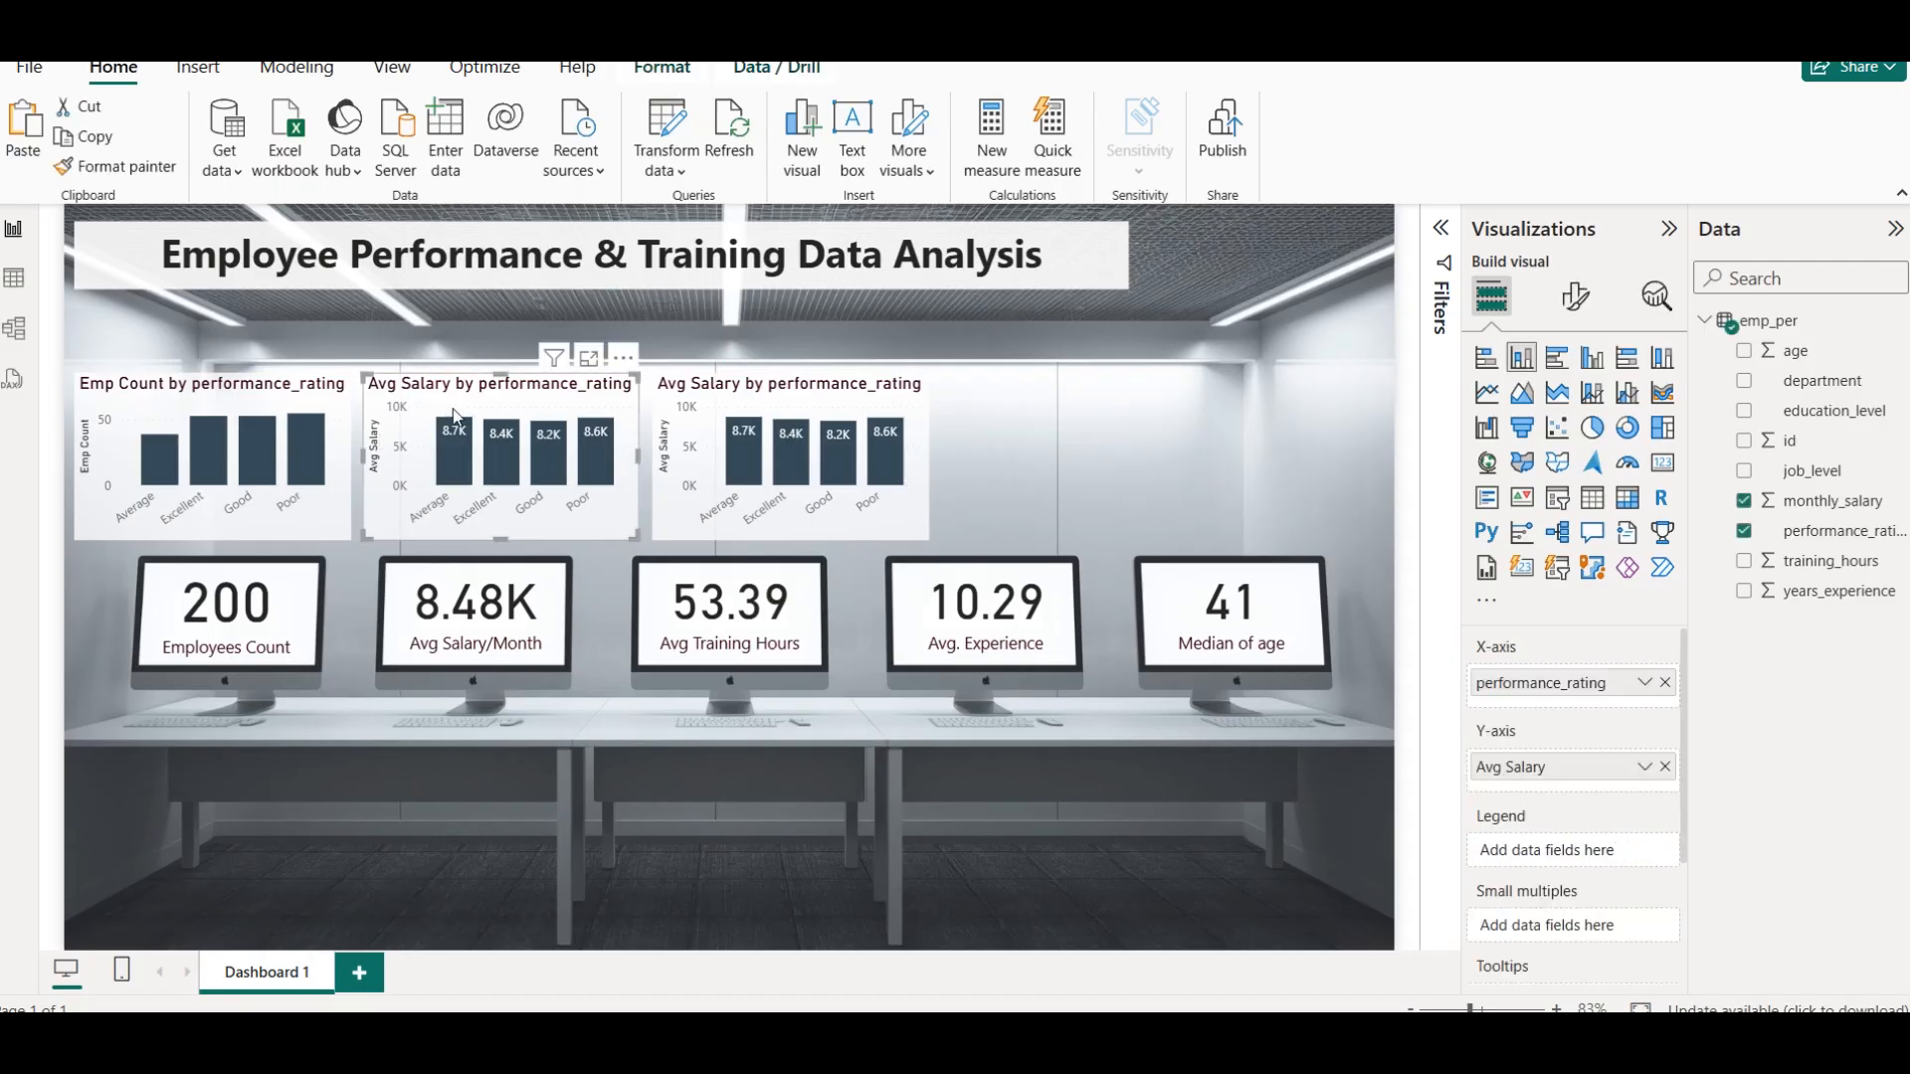
click(1550, 368)
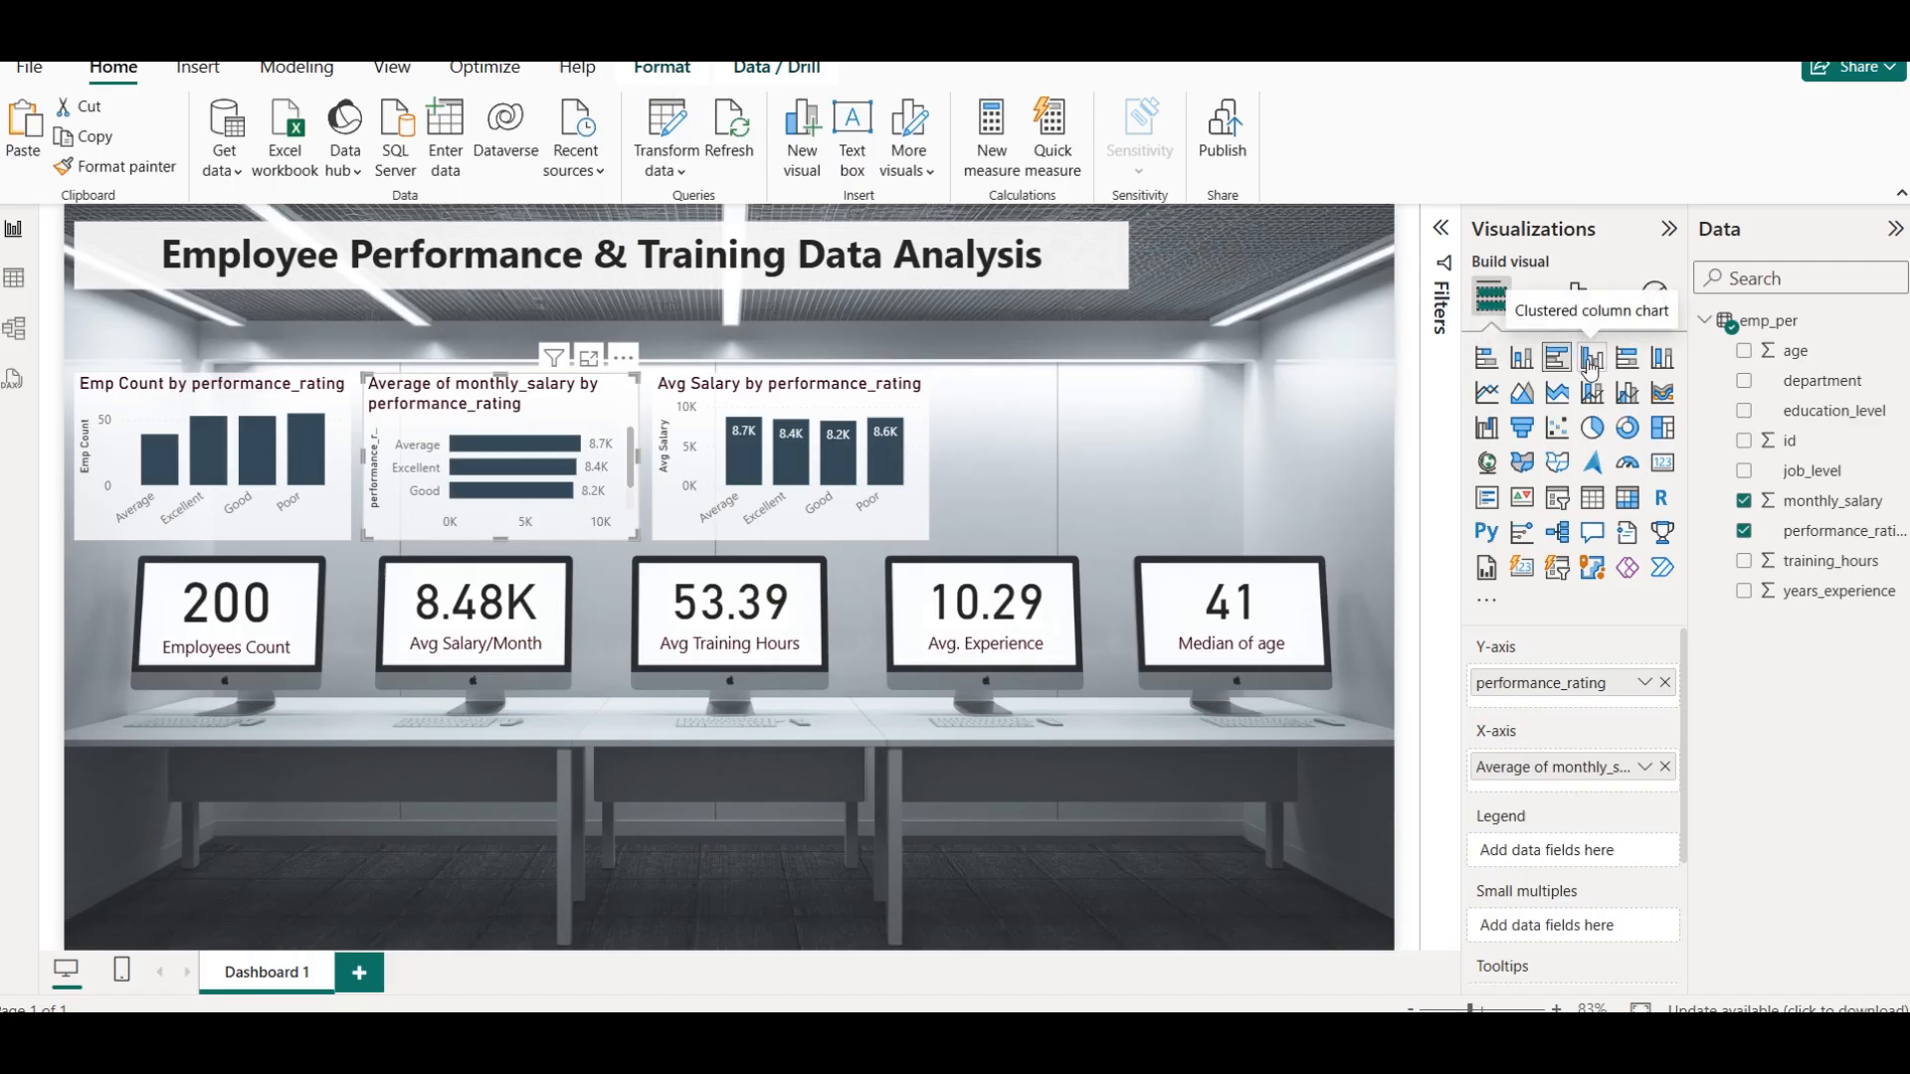
click(1626, 430)
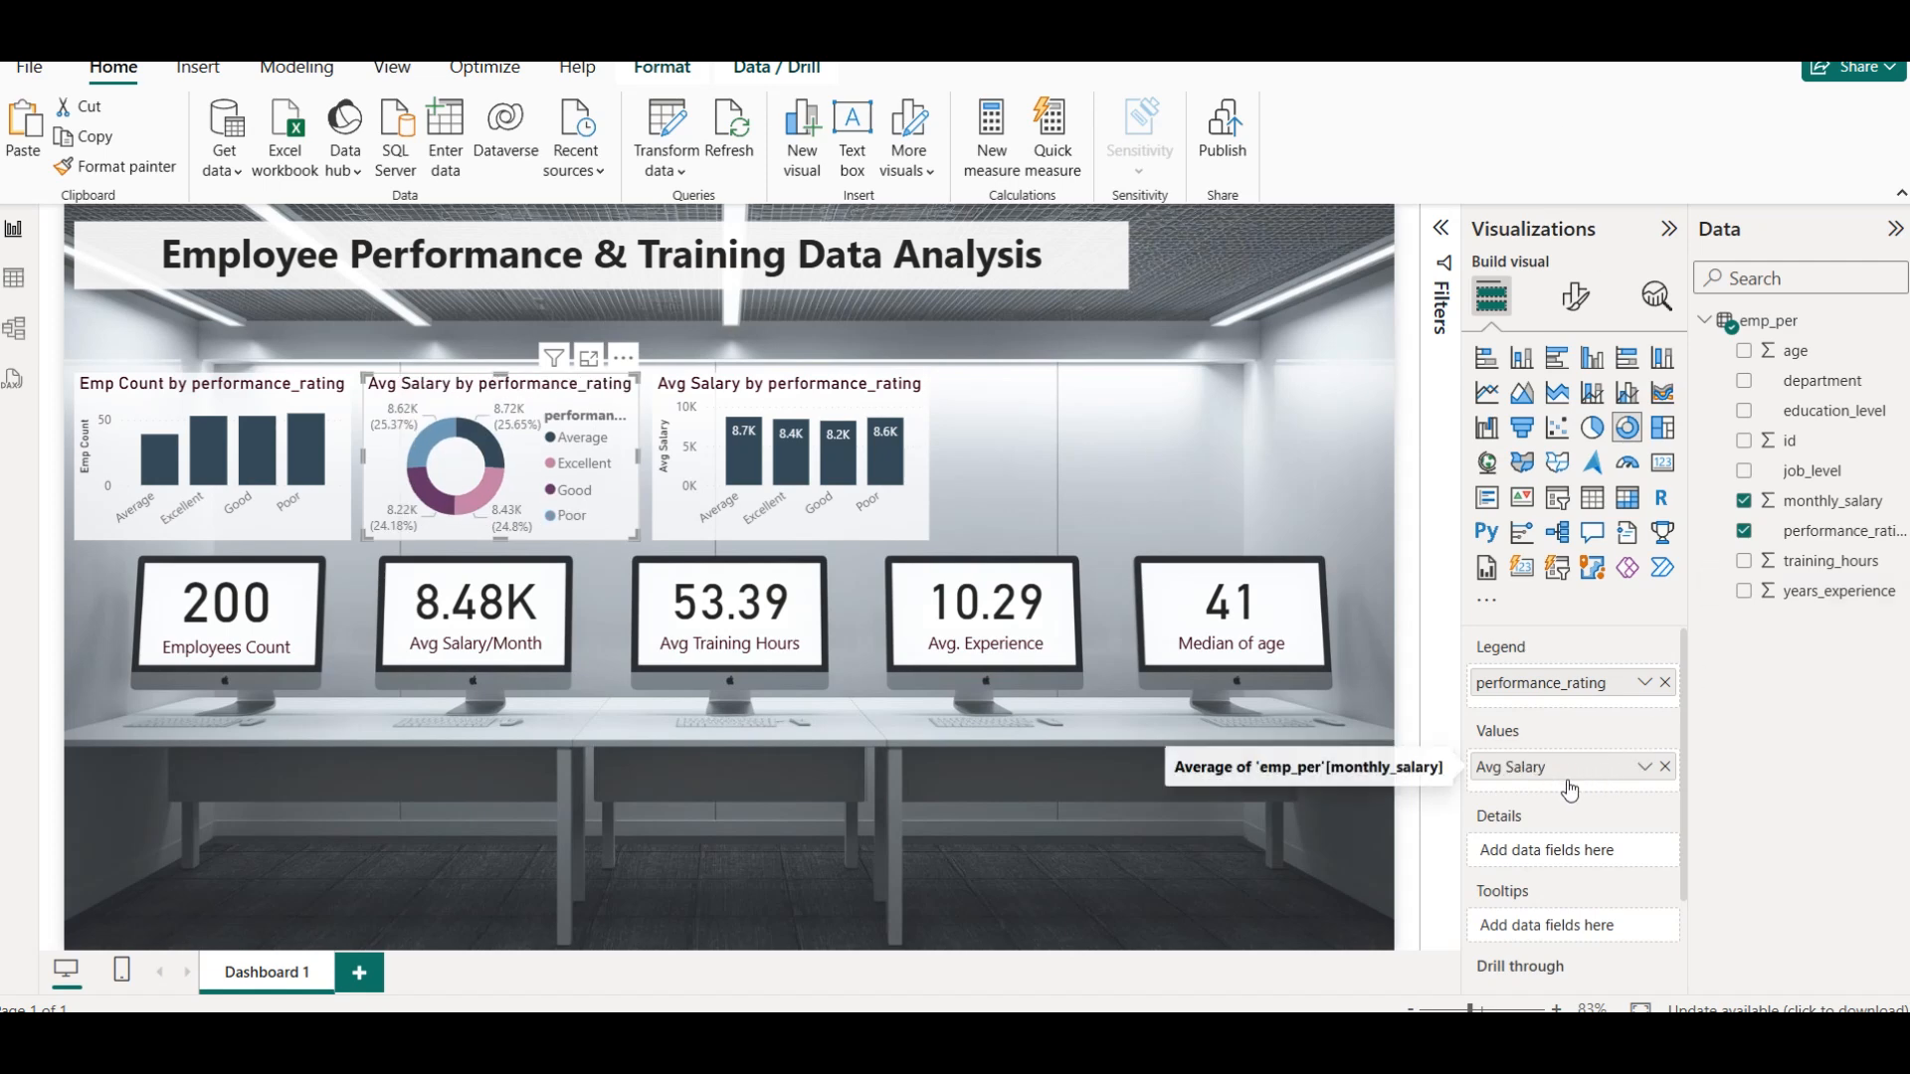
click(886, 331)
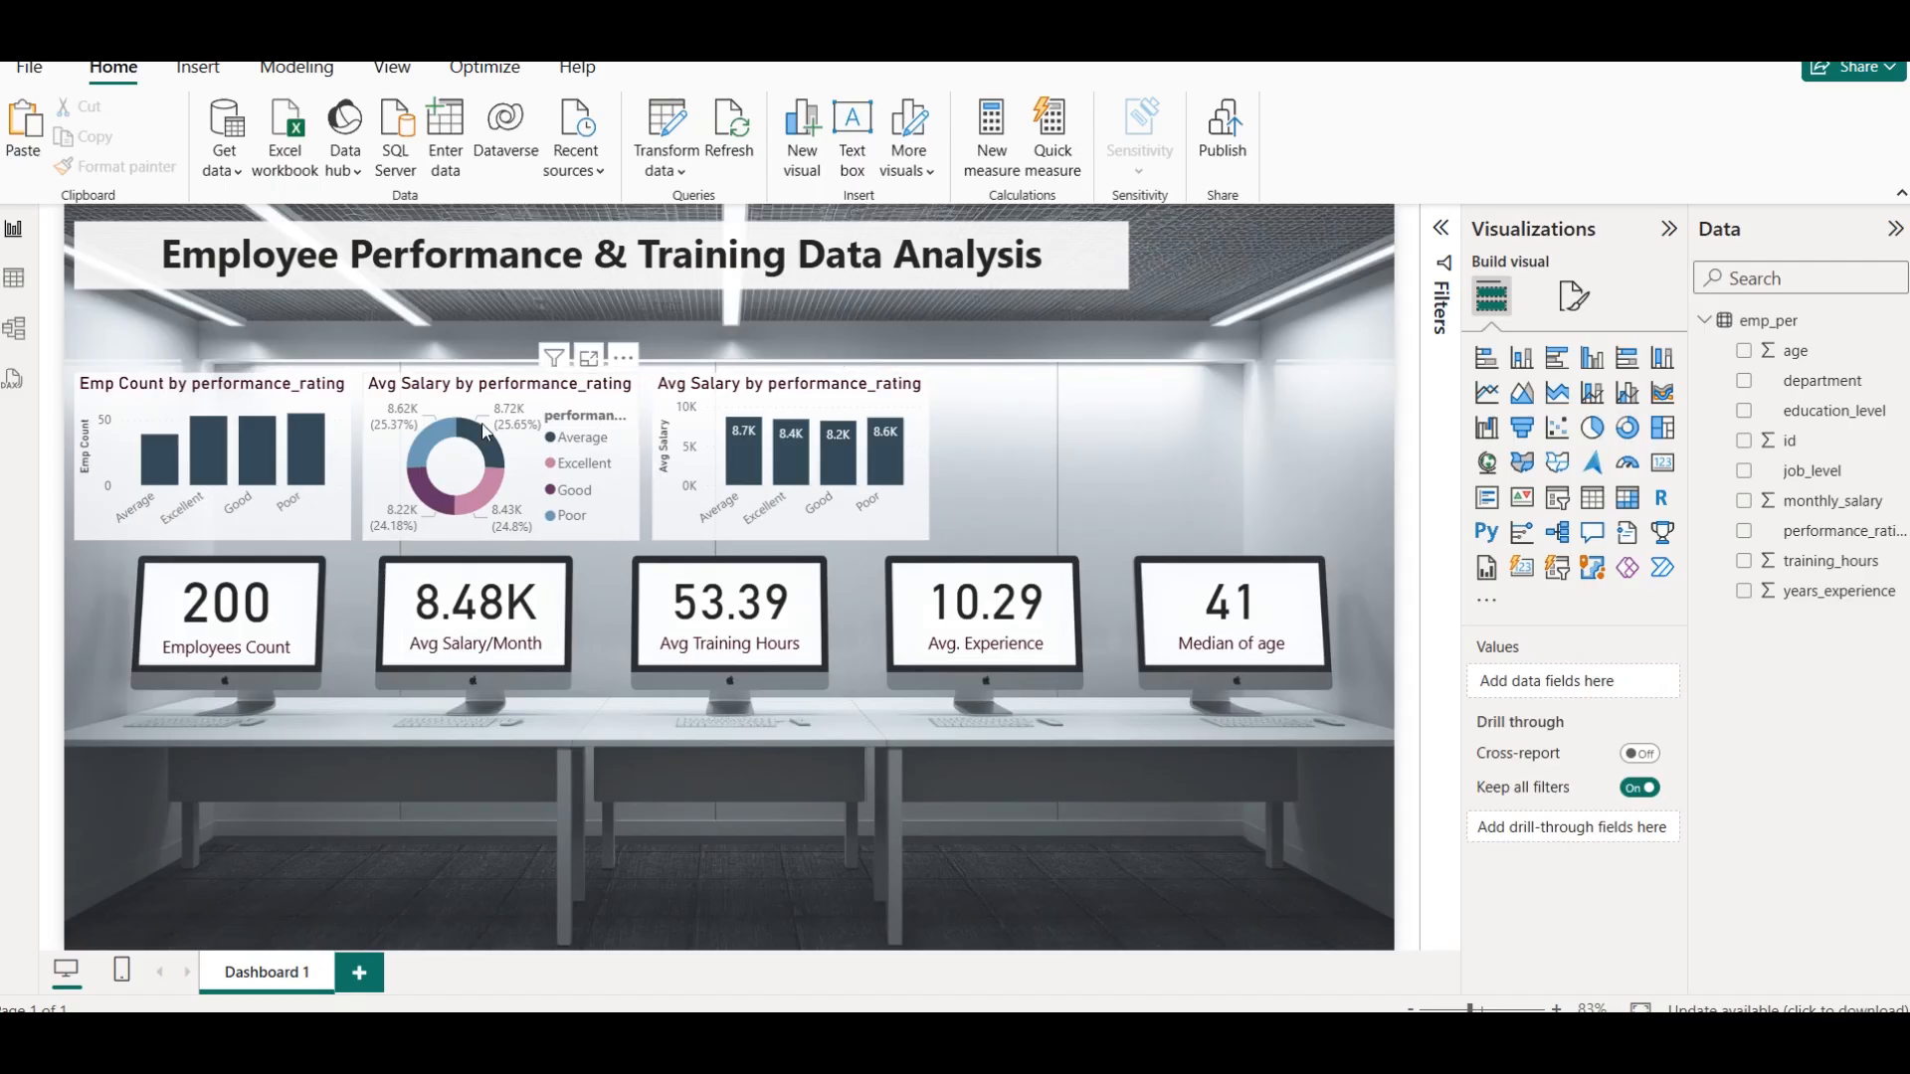
mouse_move(492, 439)
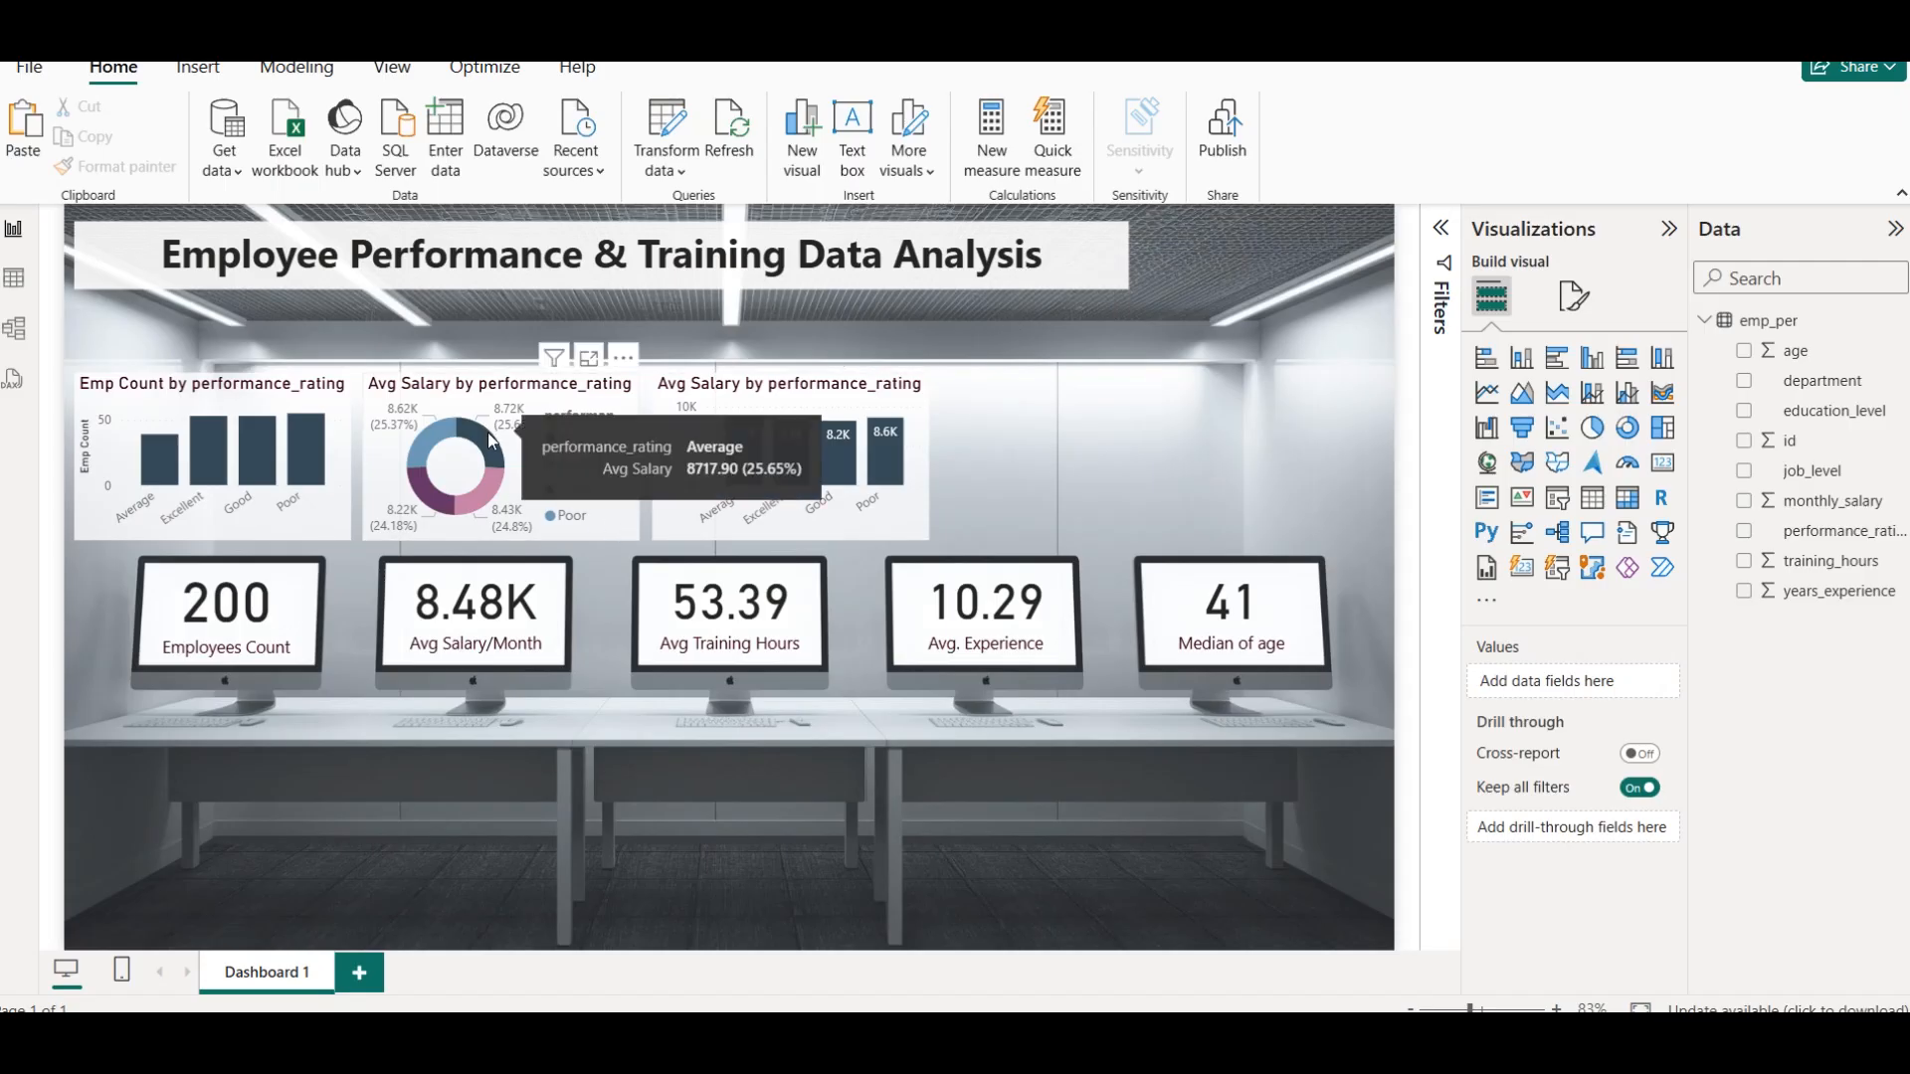
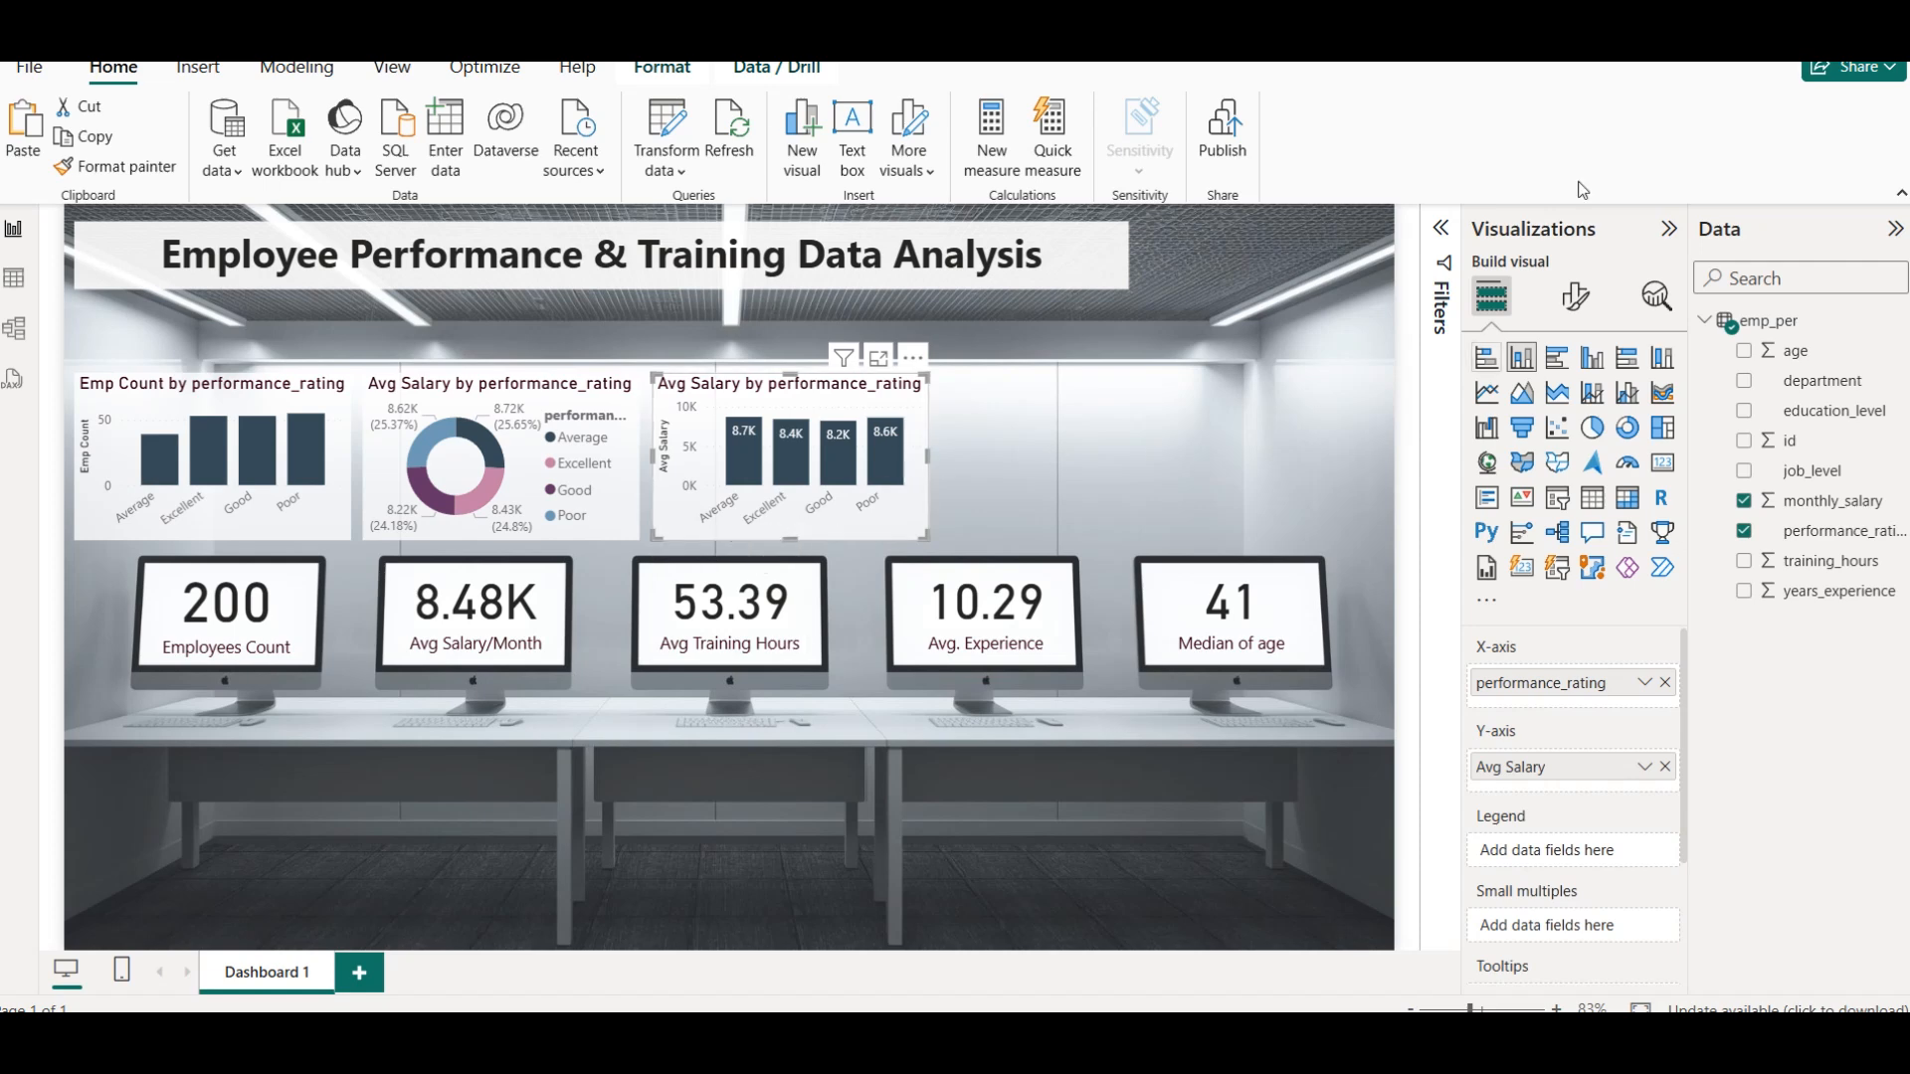
Replace Avg Salary with training_hours as the Y-axis value of the third column chart
click(1664, 766)
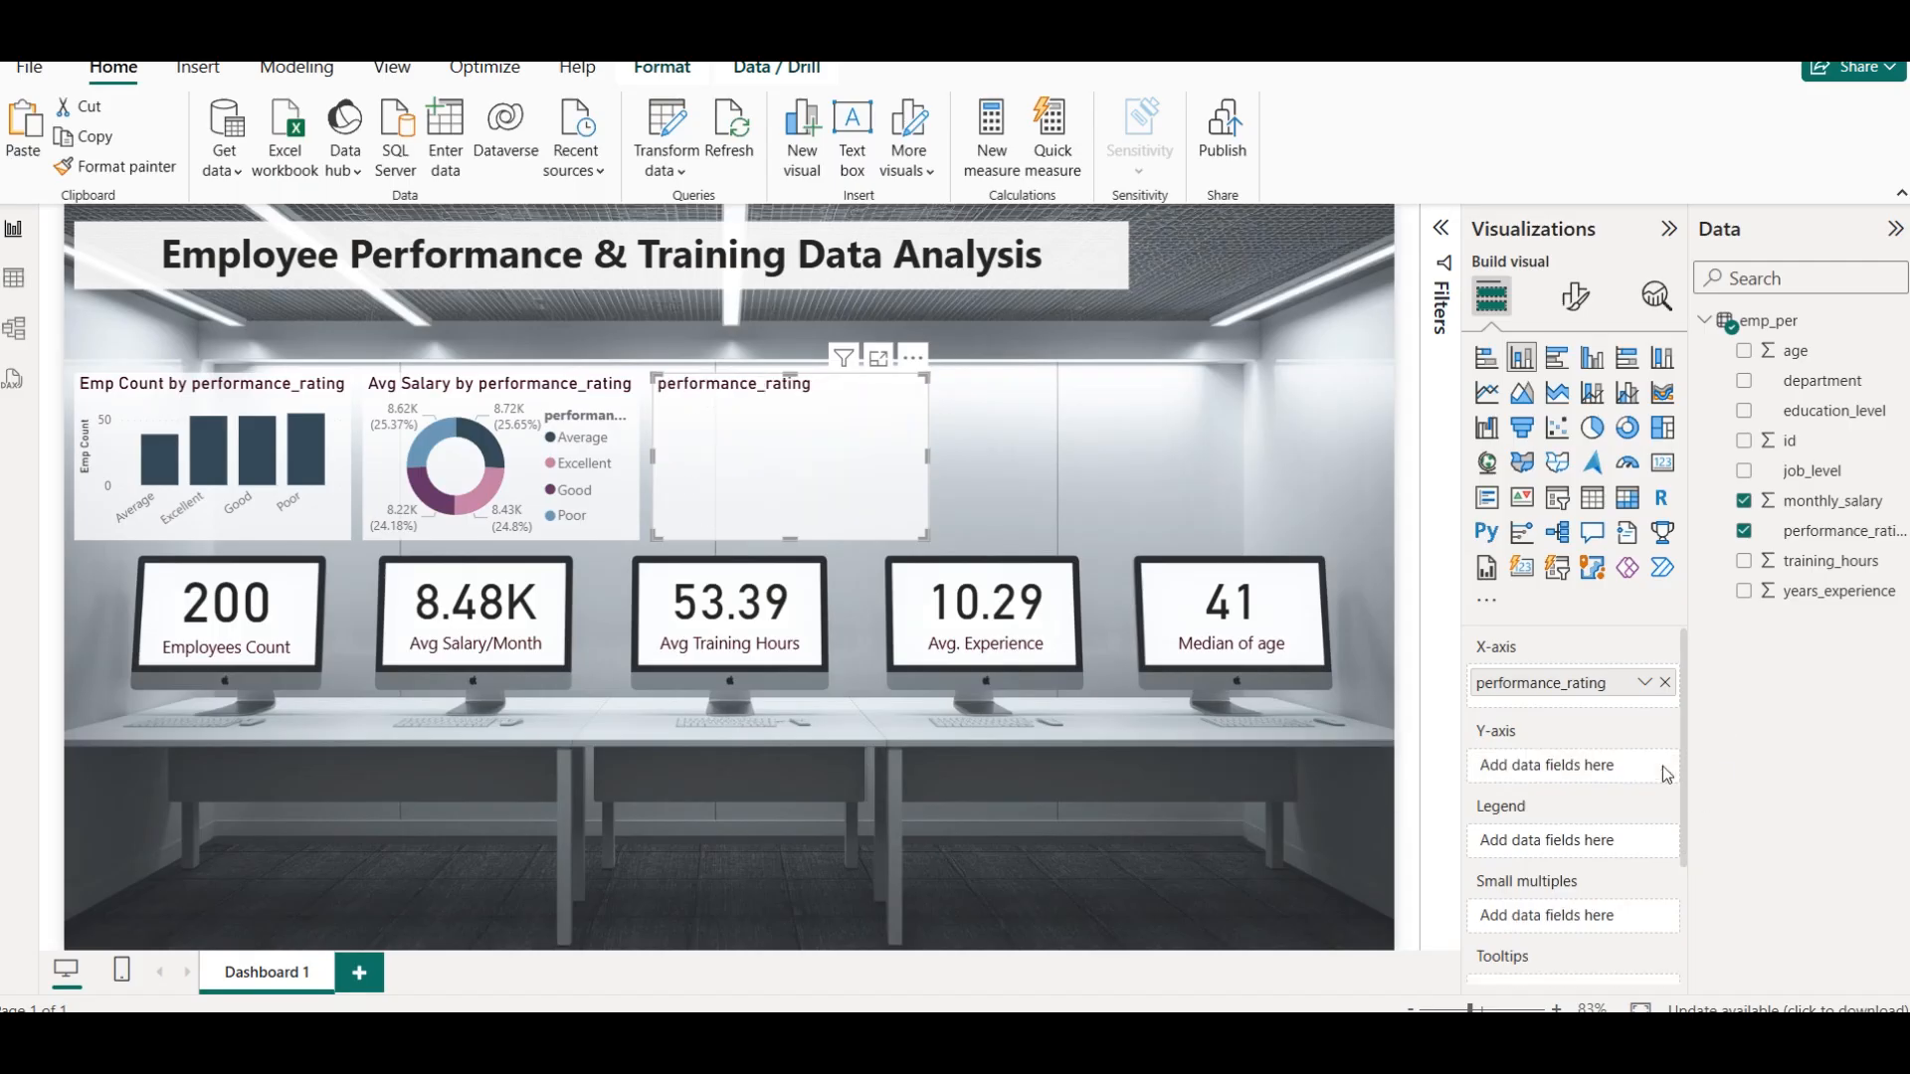
click(1744, 561)
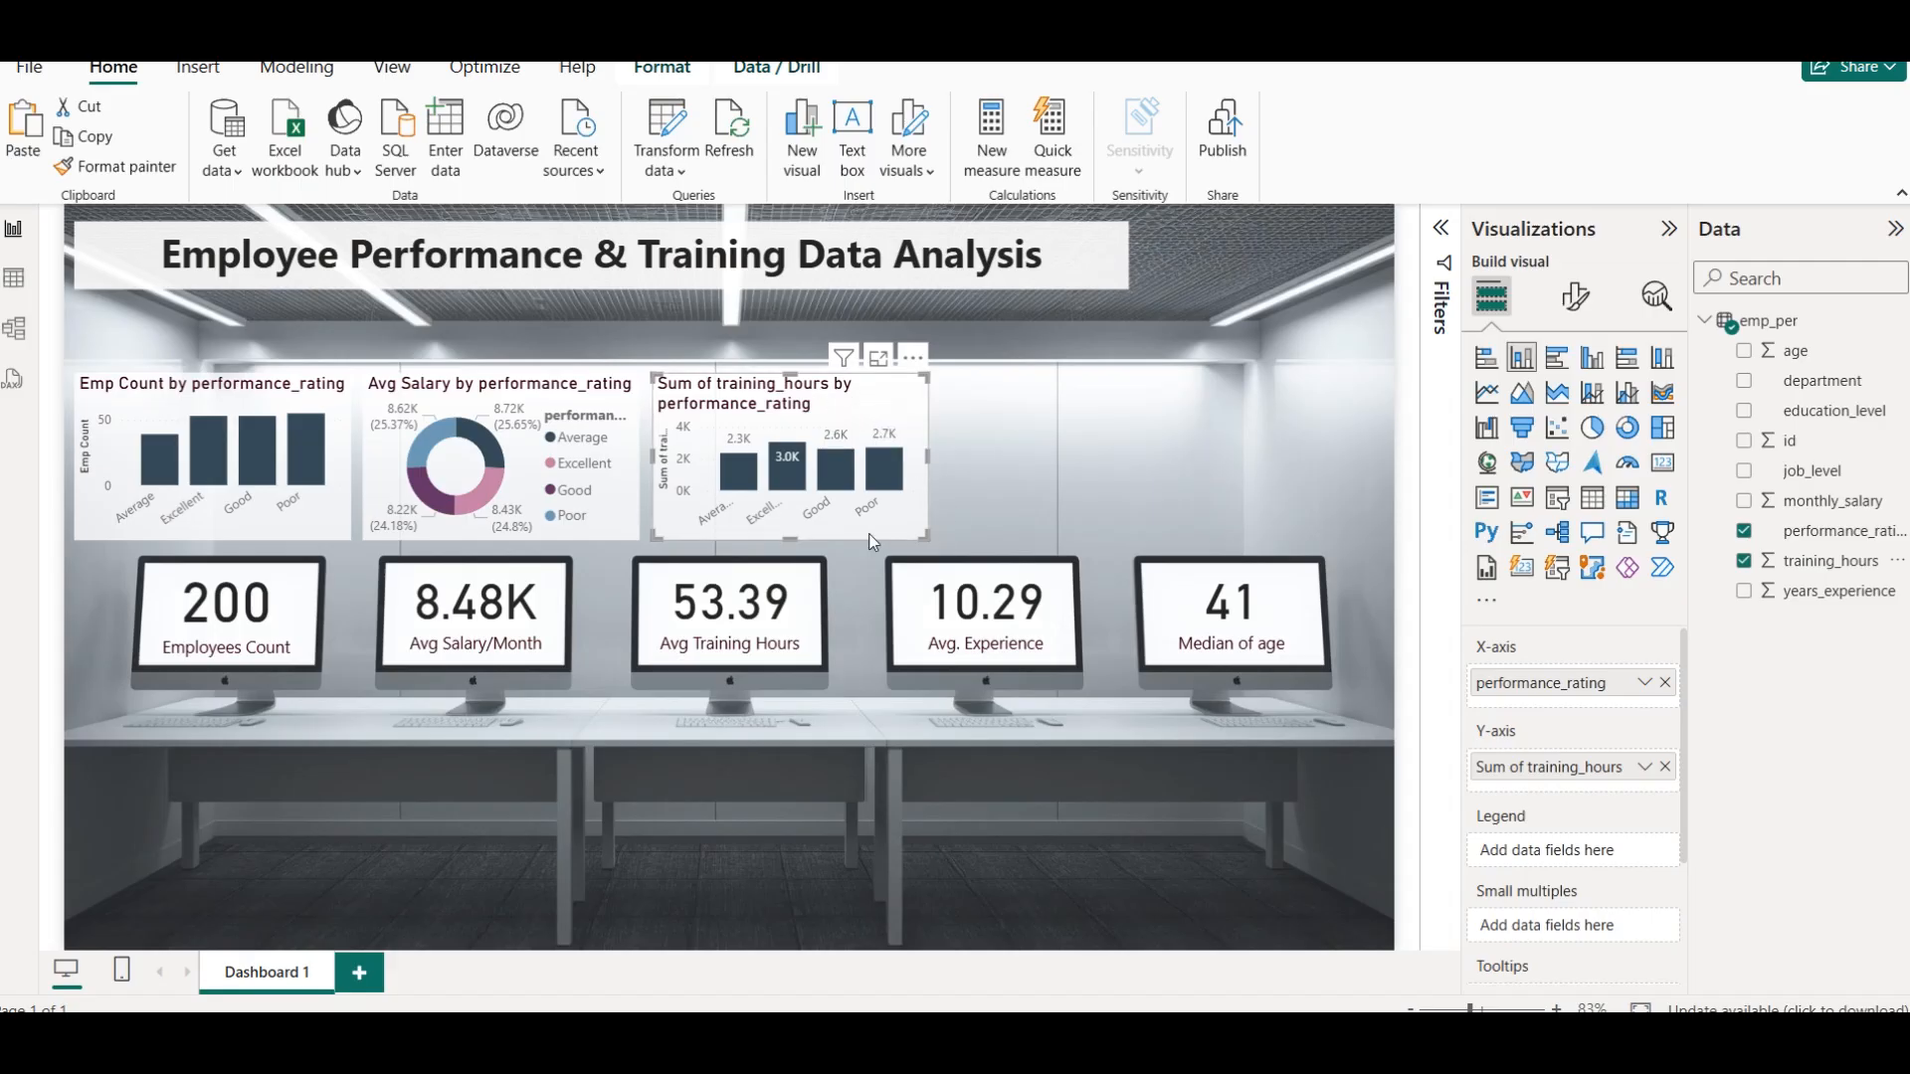
Try the Average aggregation for training_hours in the third chart and set it back to Sum
mouse_move(794, 491)
click(1641, 774)
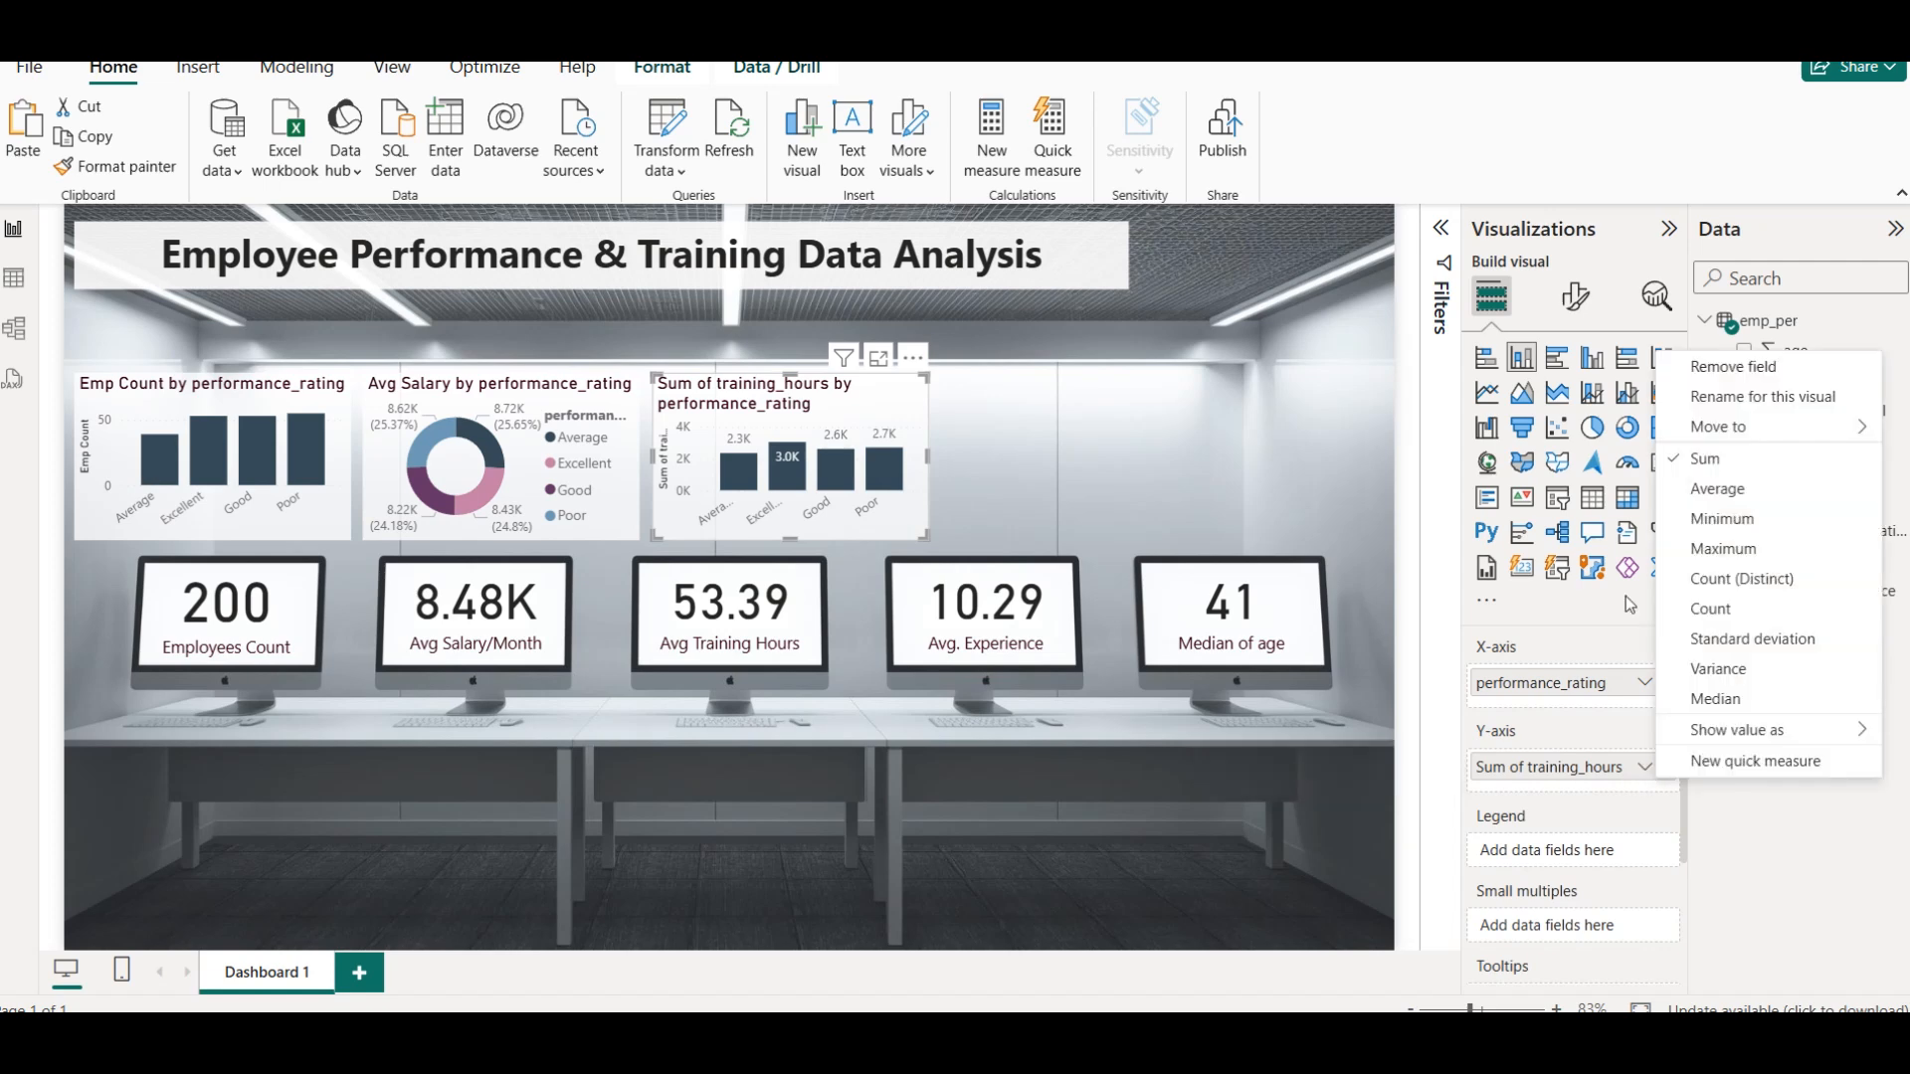
click(1718, 486)
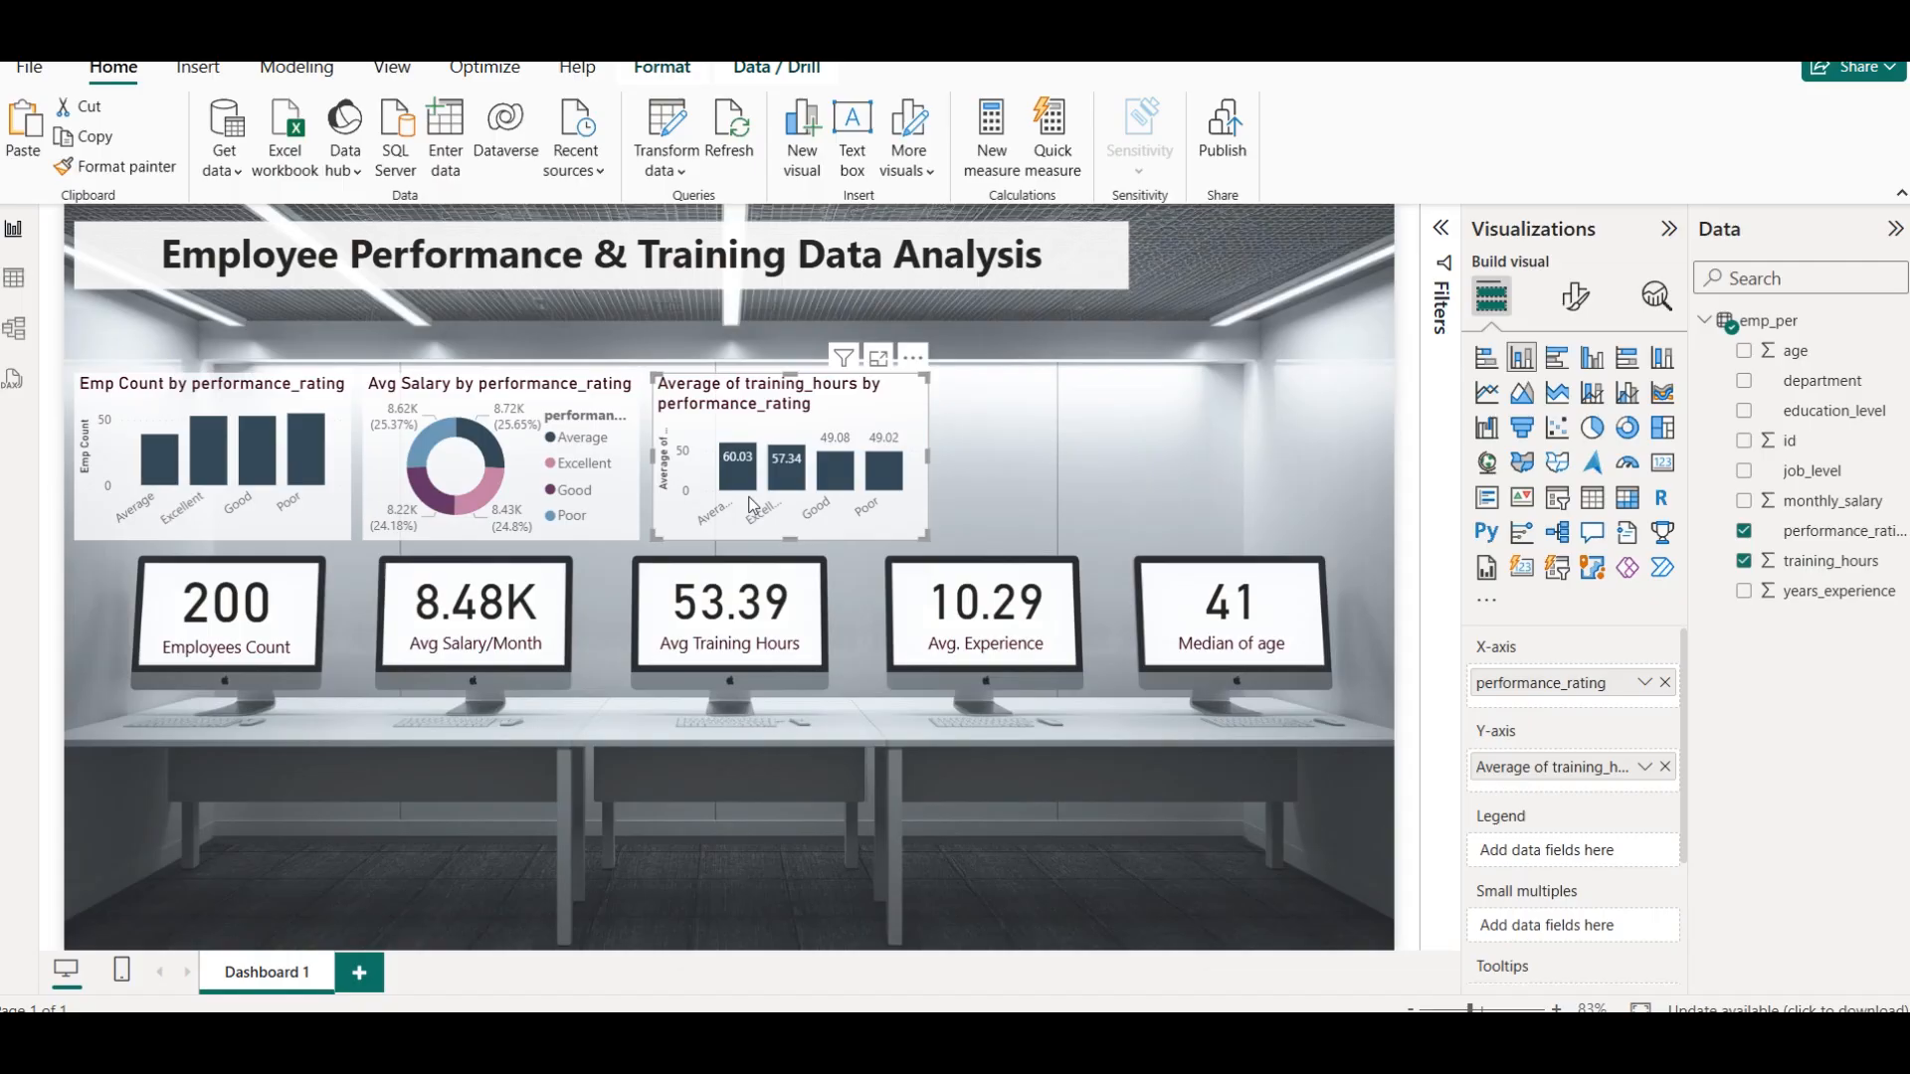
click(1644, 766)
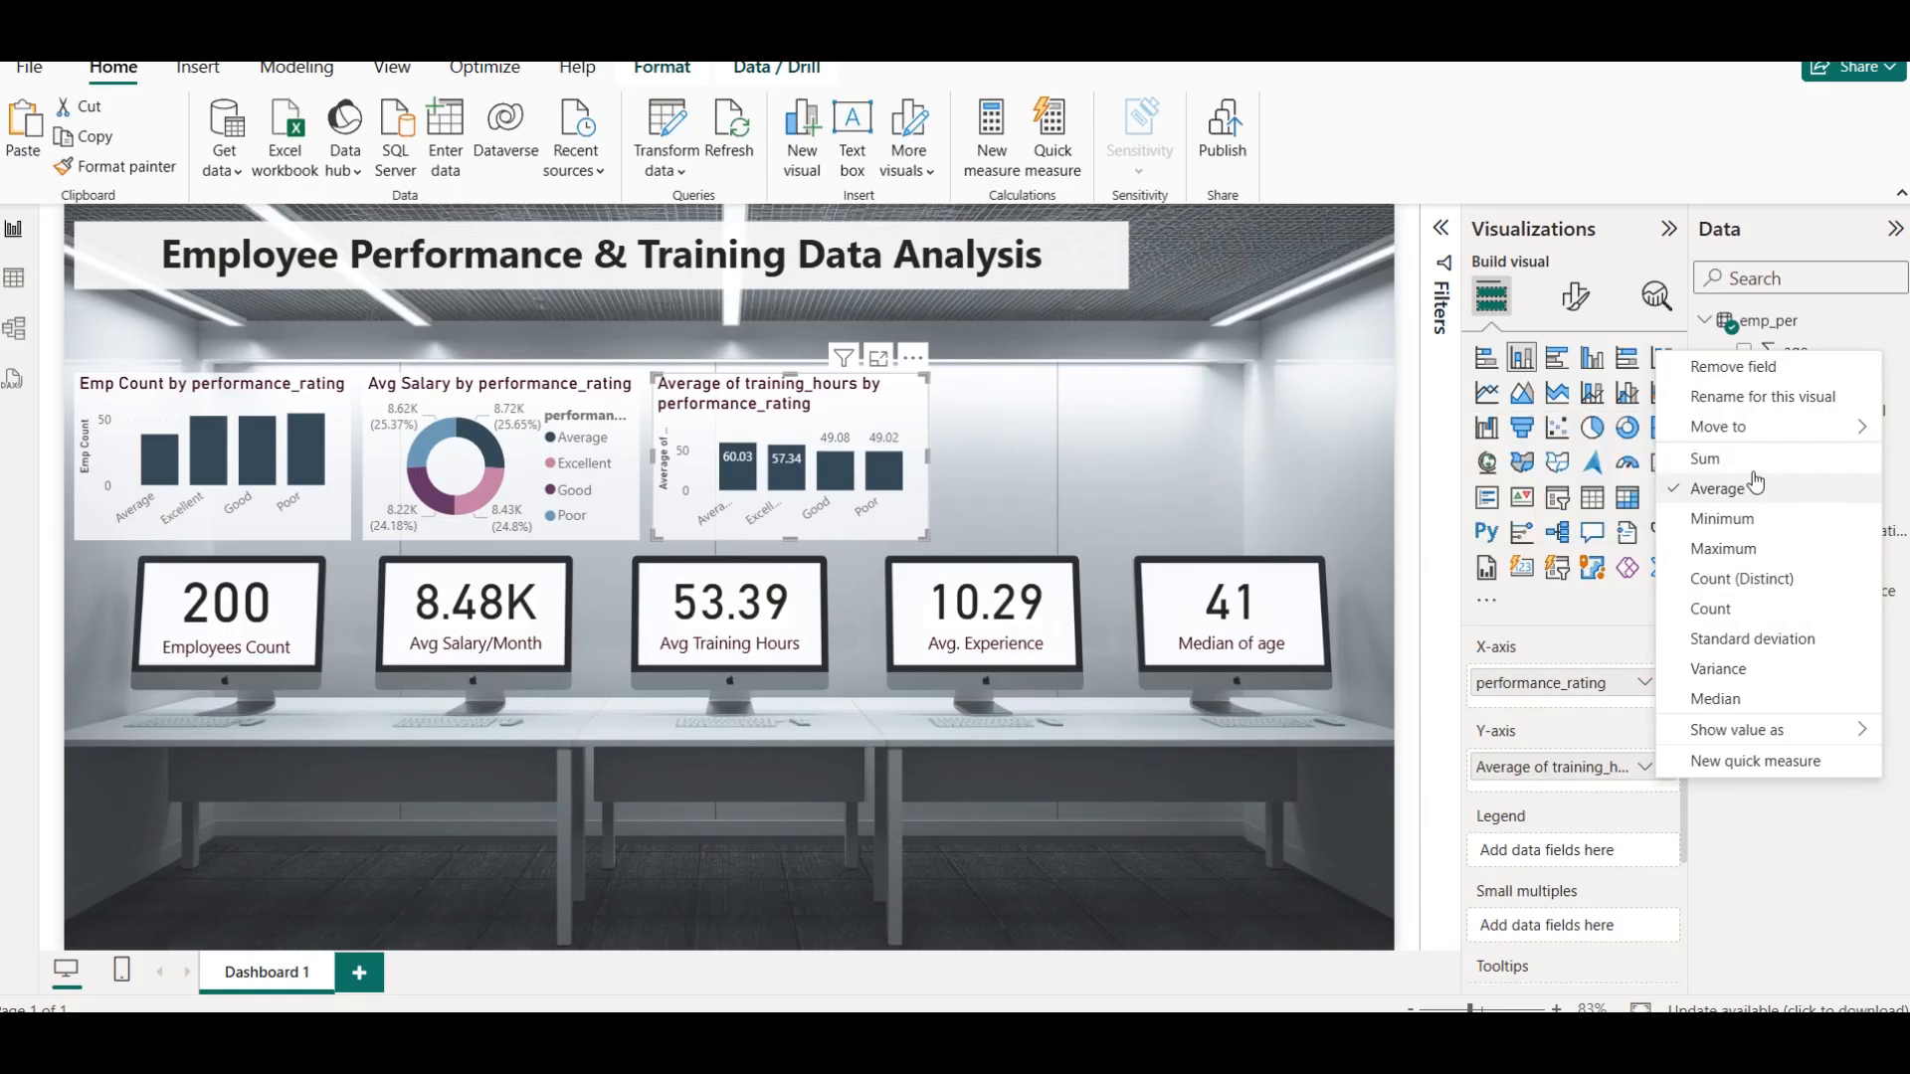
click(1710, 459)
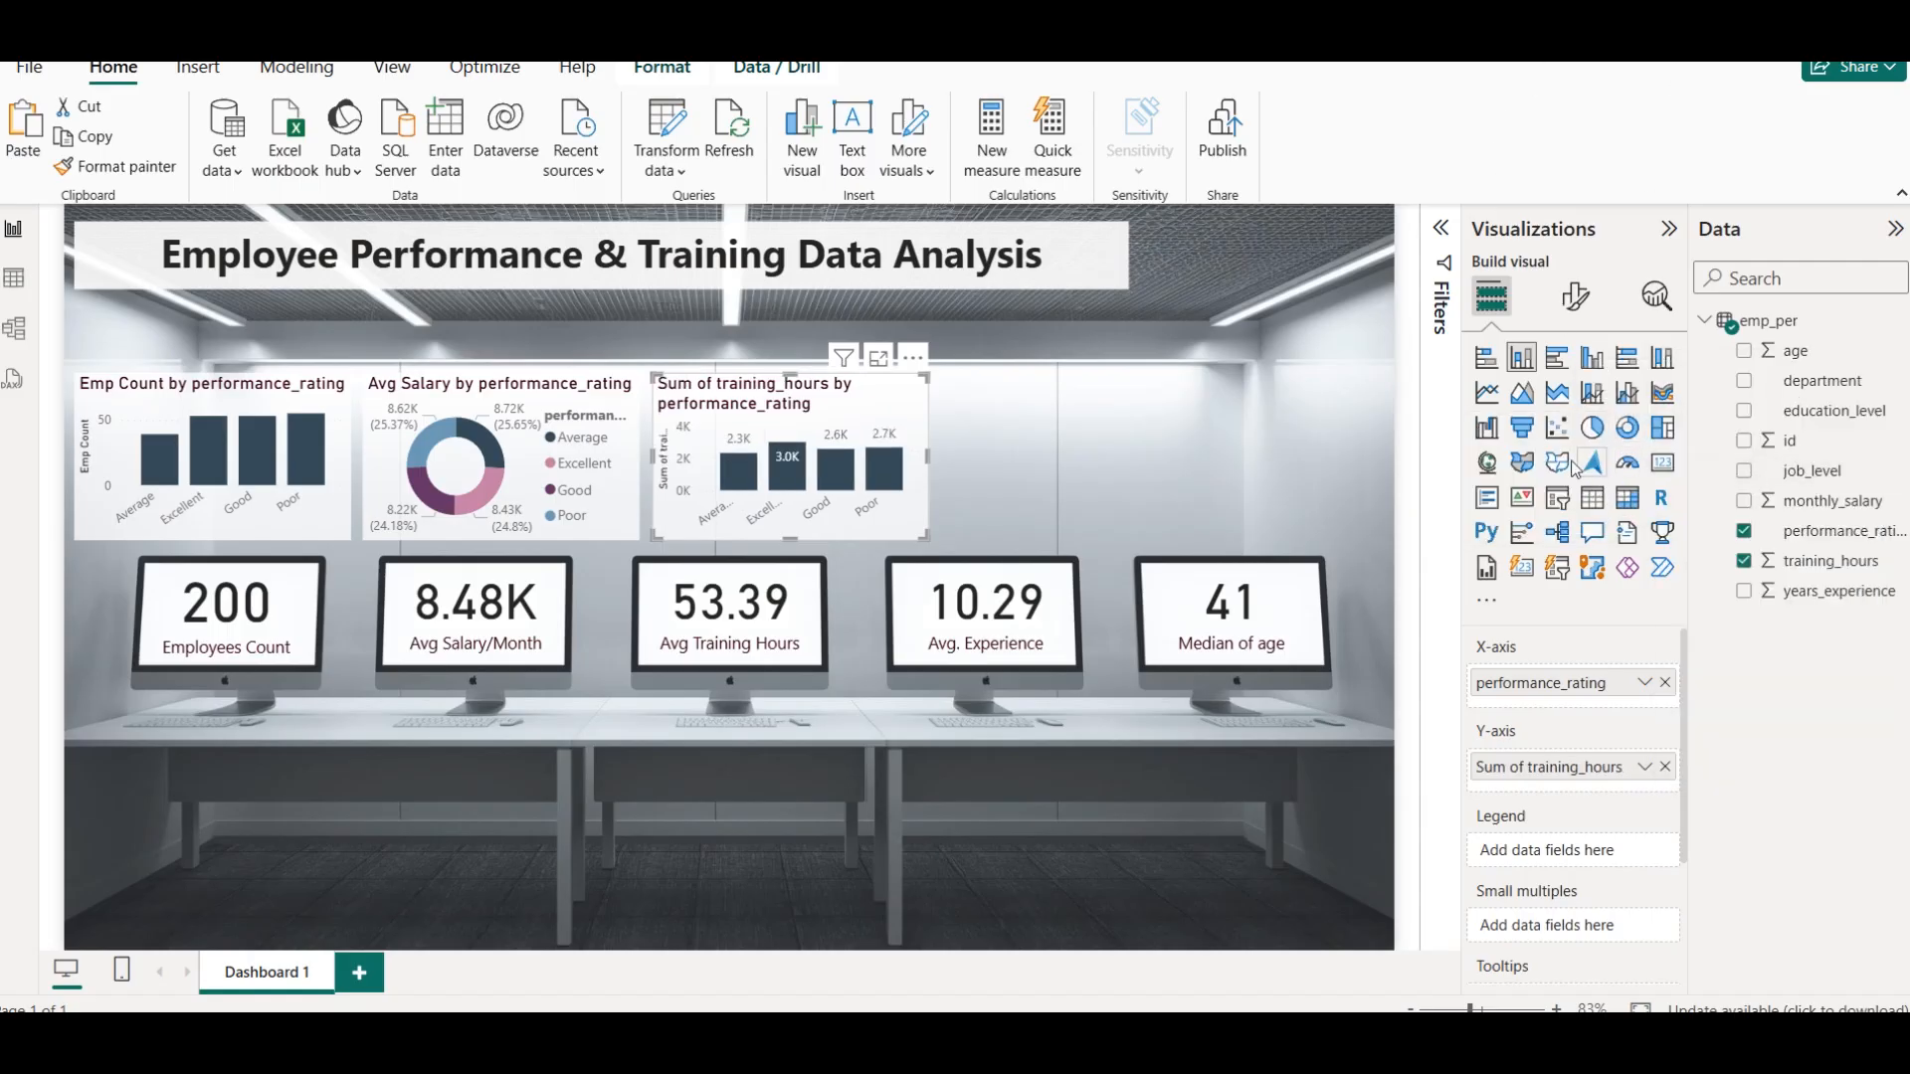
Convert the third chart to a funnel chart and sort it by Sum of training_hours in descending order
click(1522, 430)
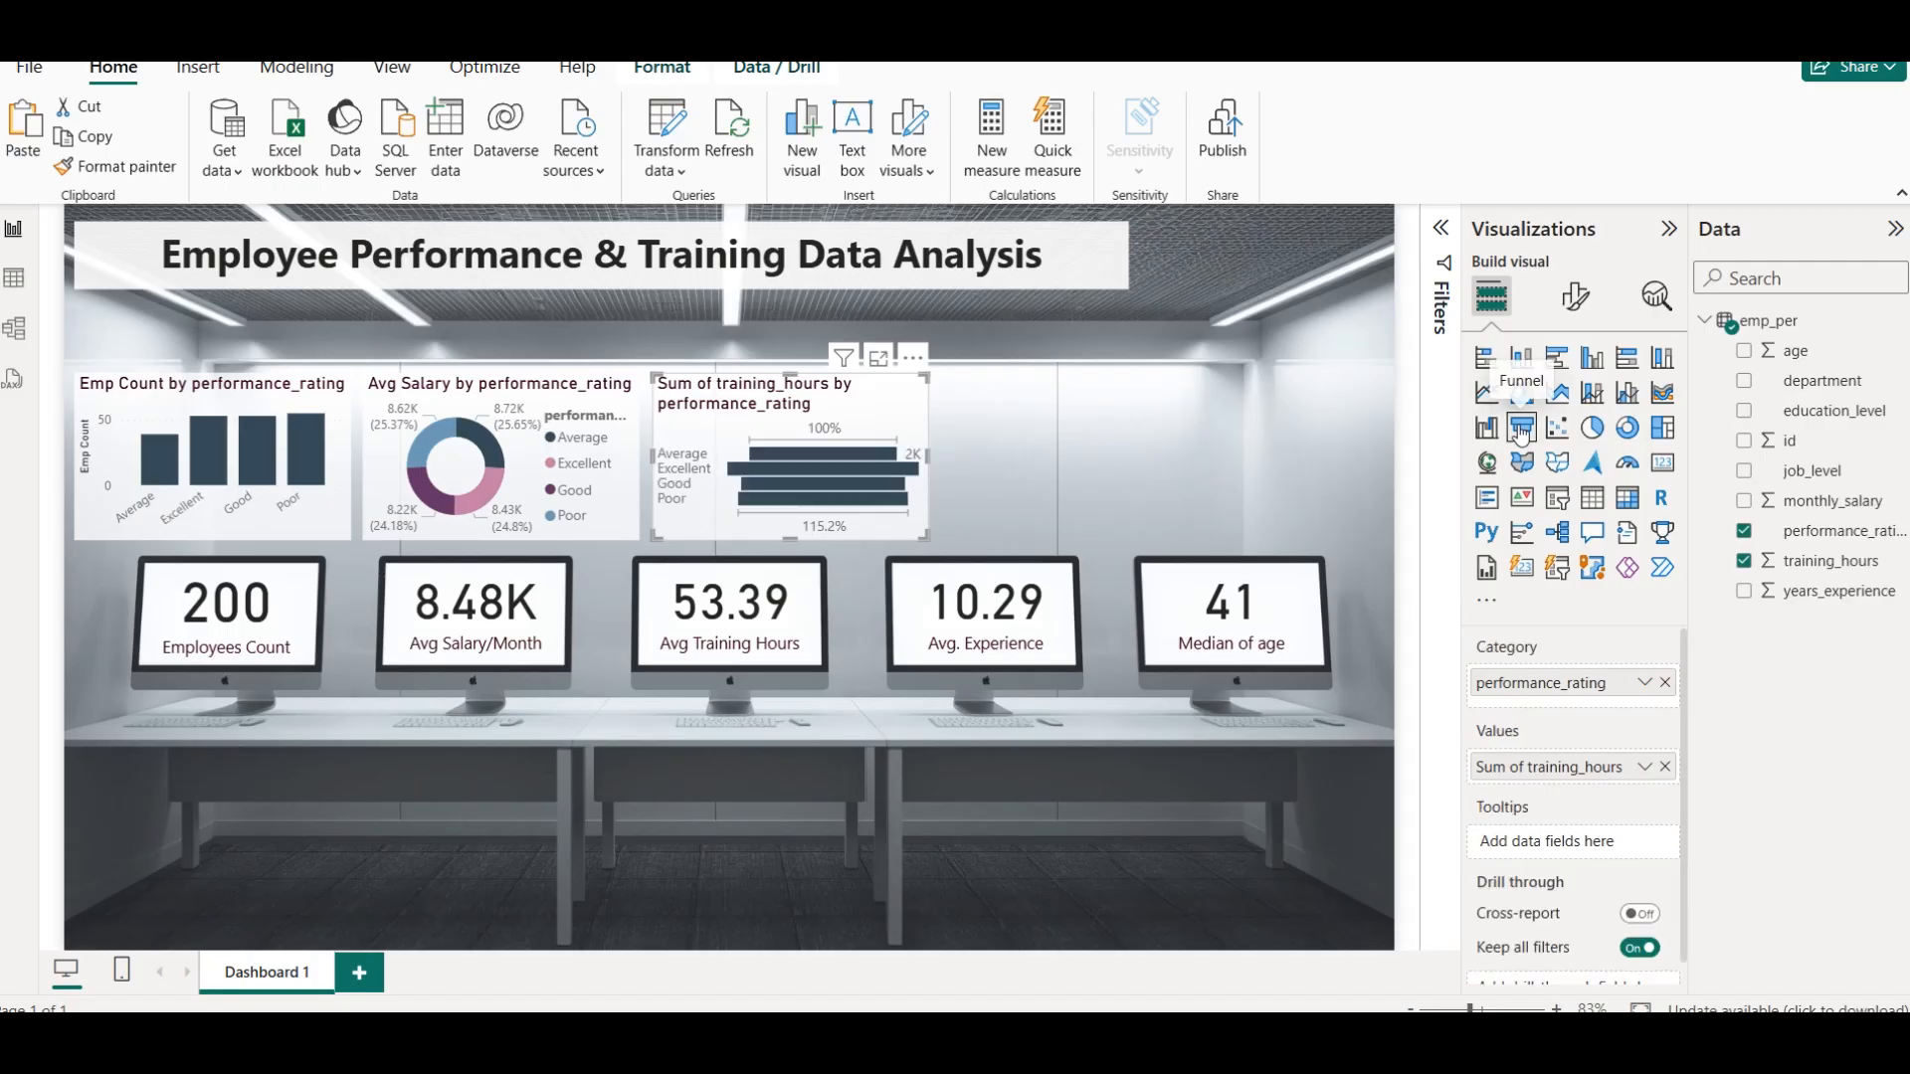
click(912, 356)
mouse_move(1007, 508)
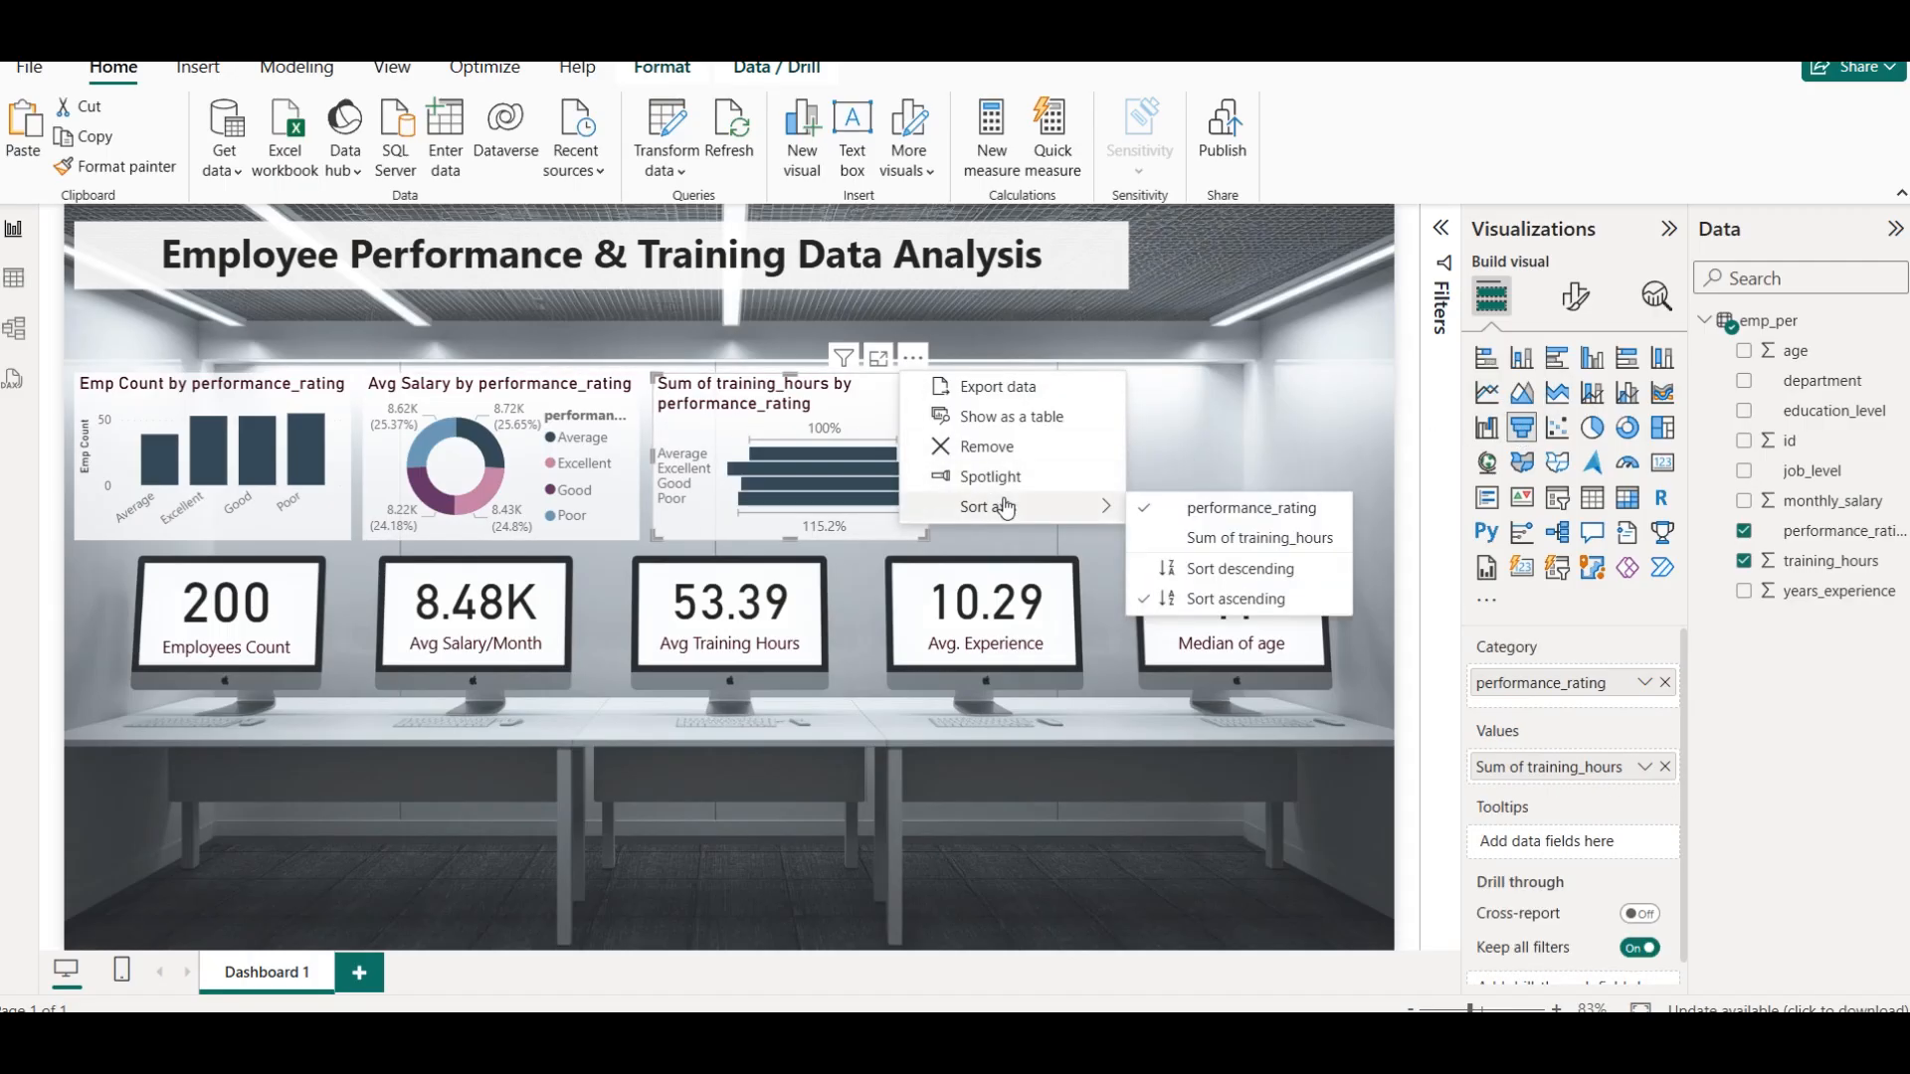
click(1194, 537)
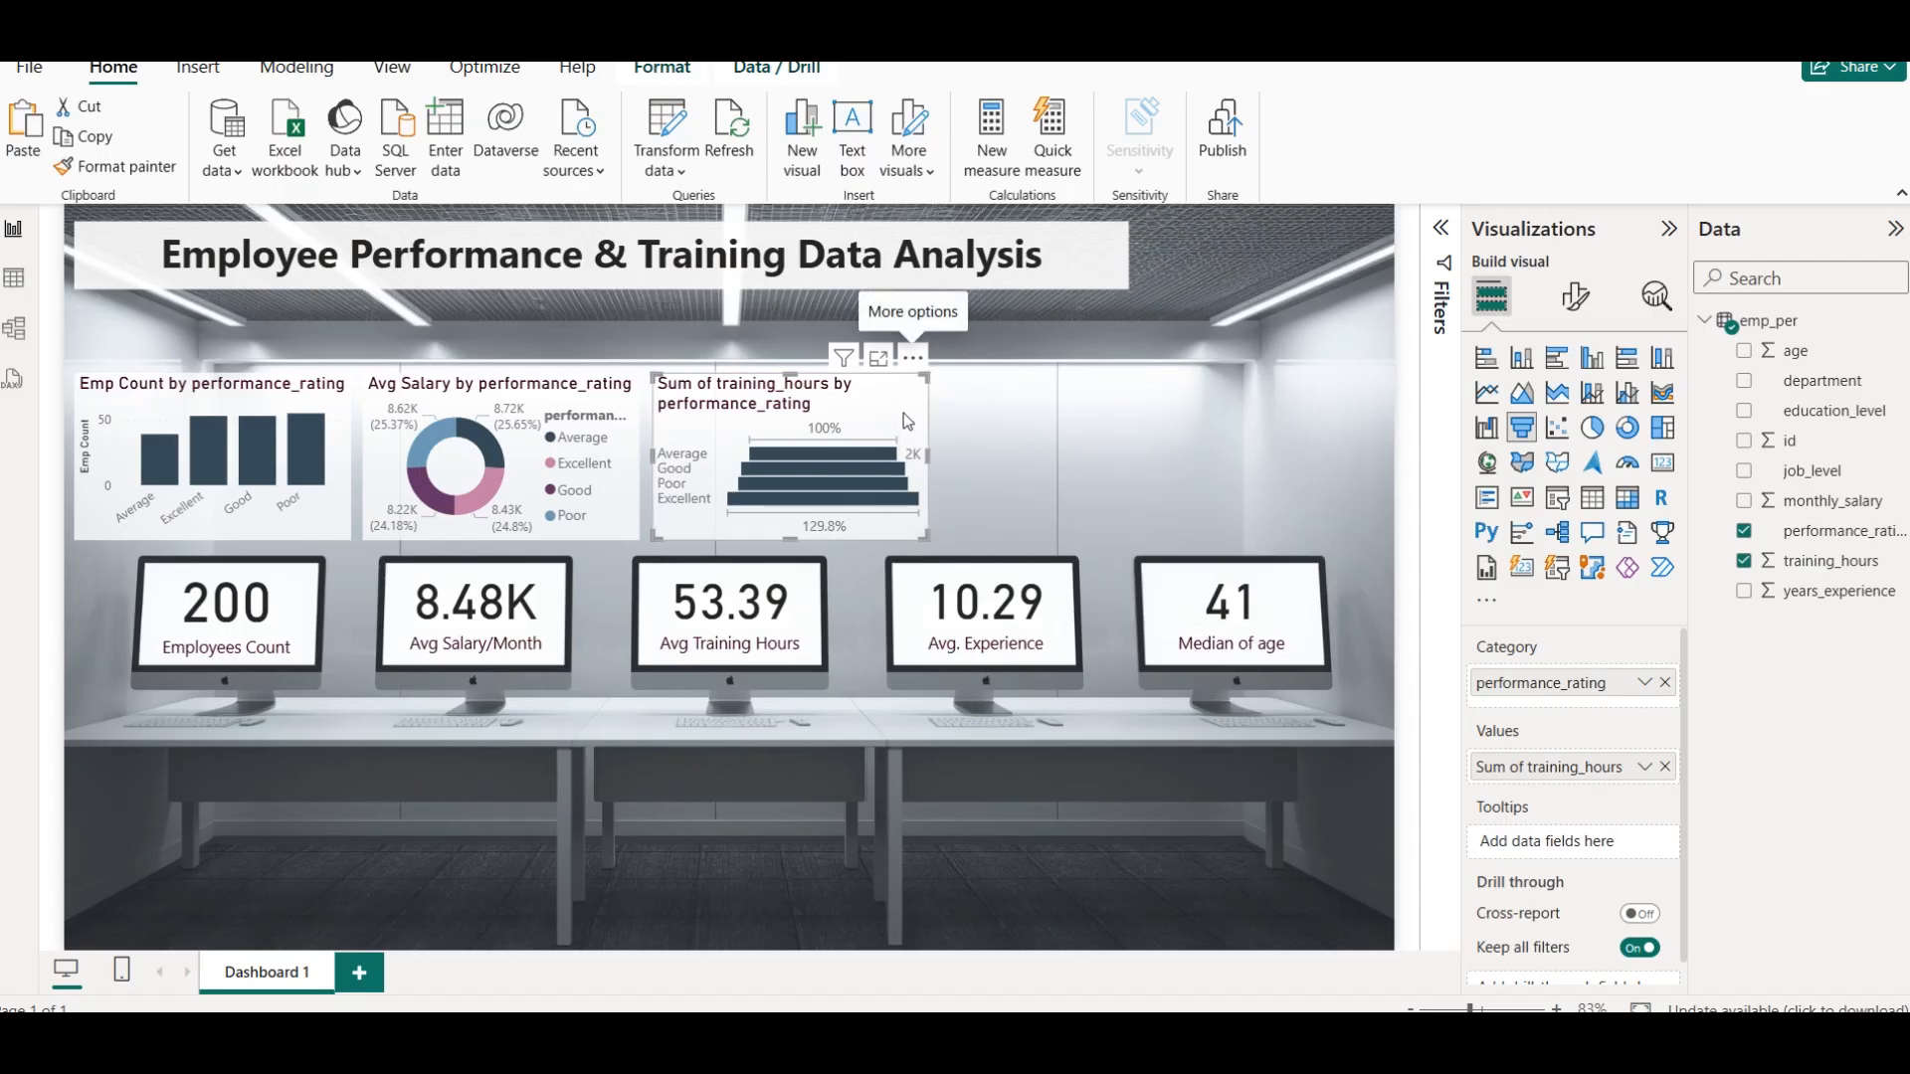
click(912, 356)
mouse_move(1041, 512)
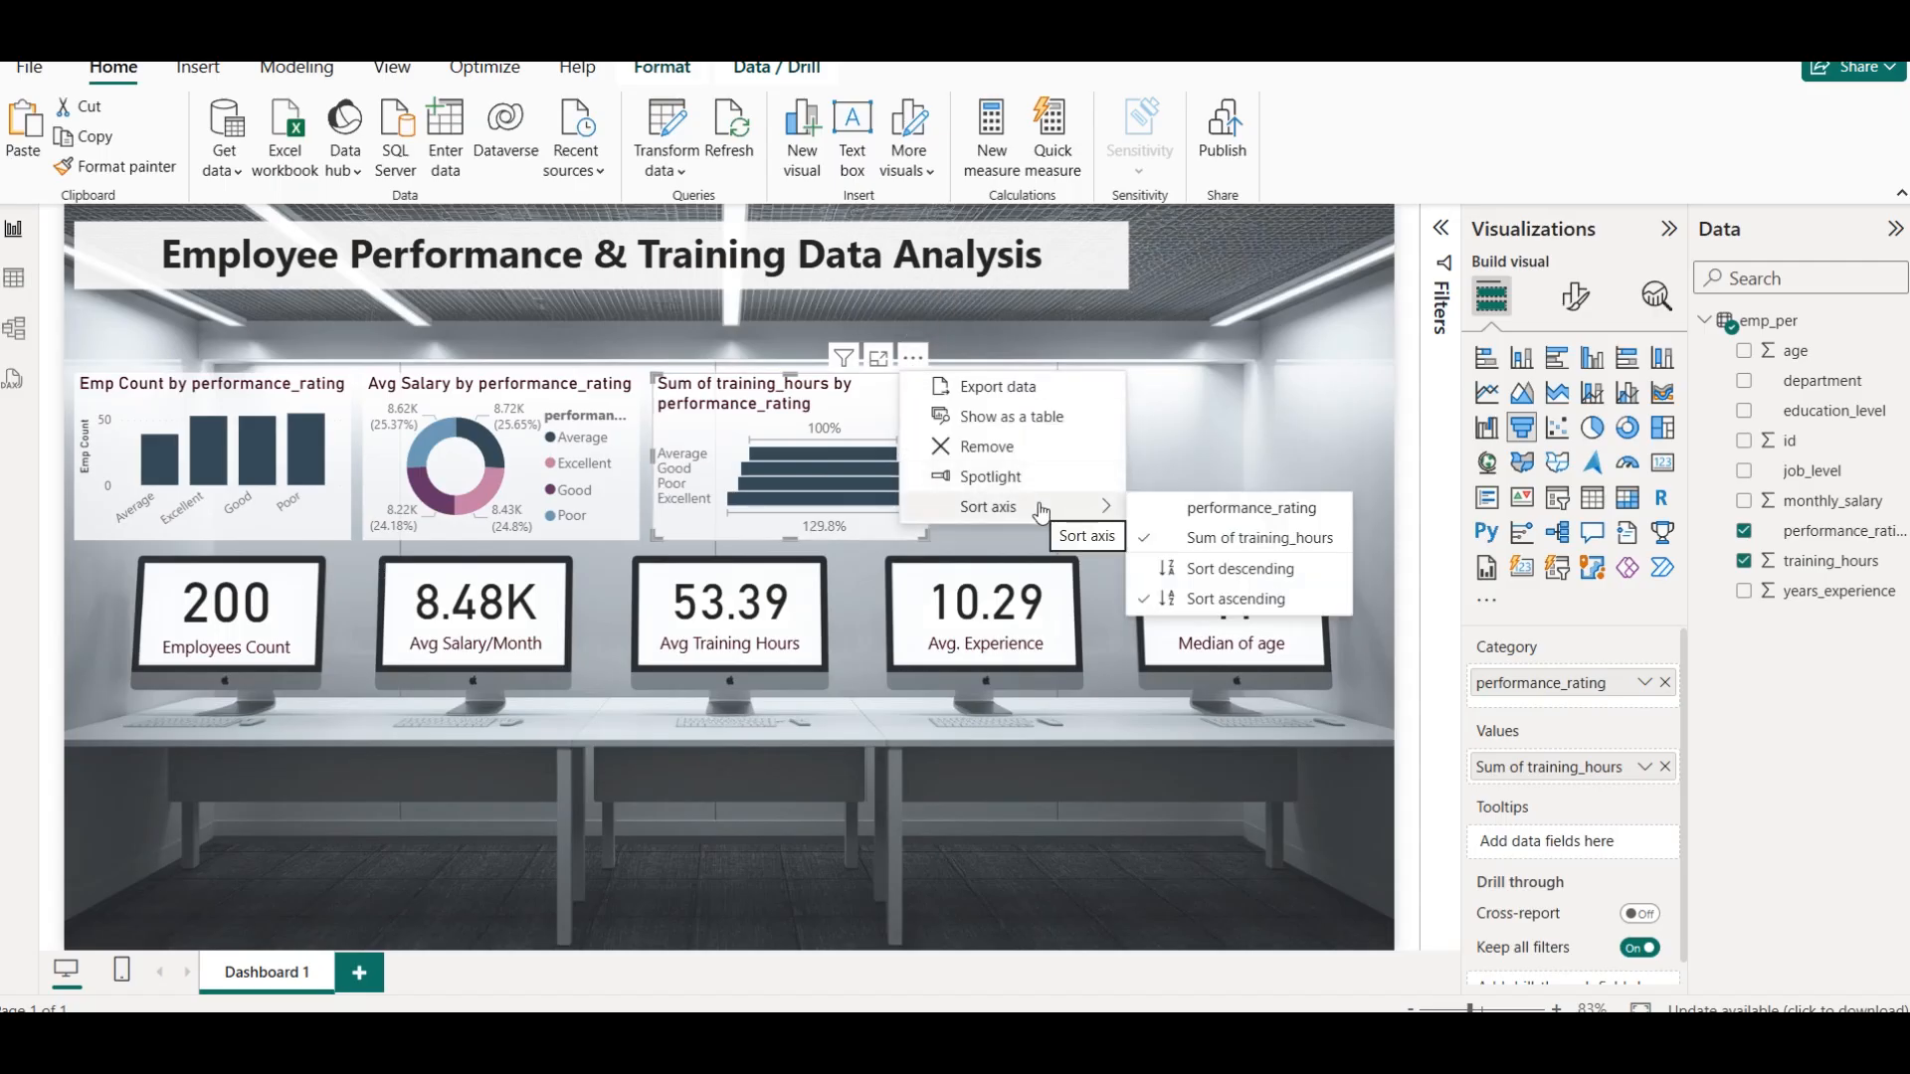
click(1256, 569)
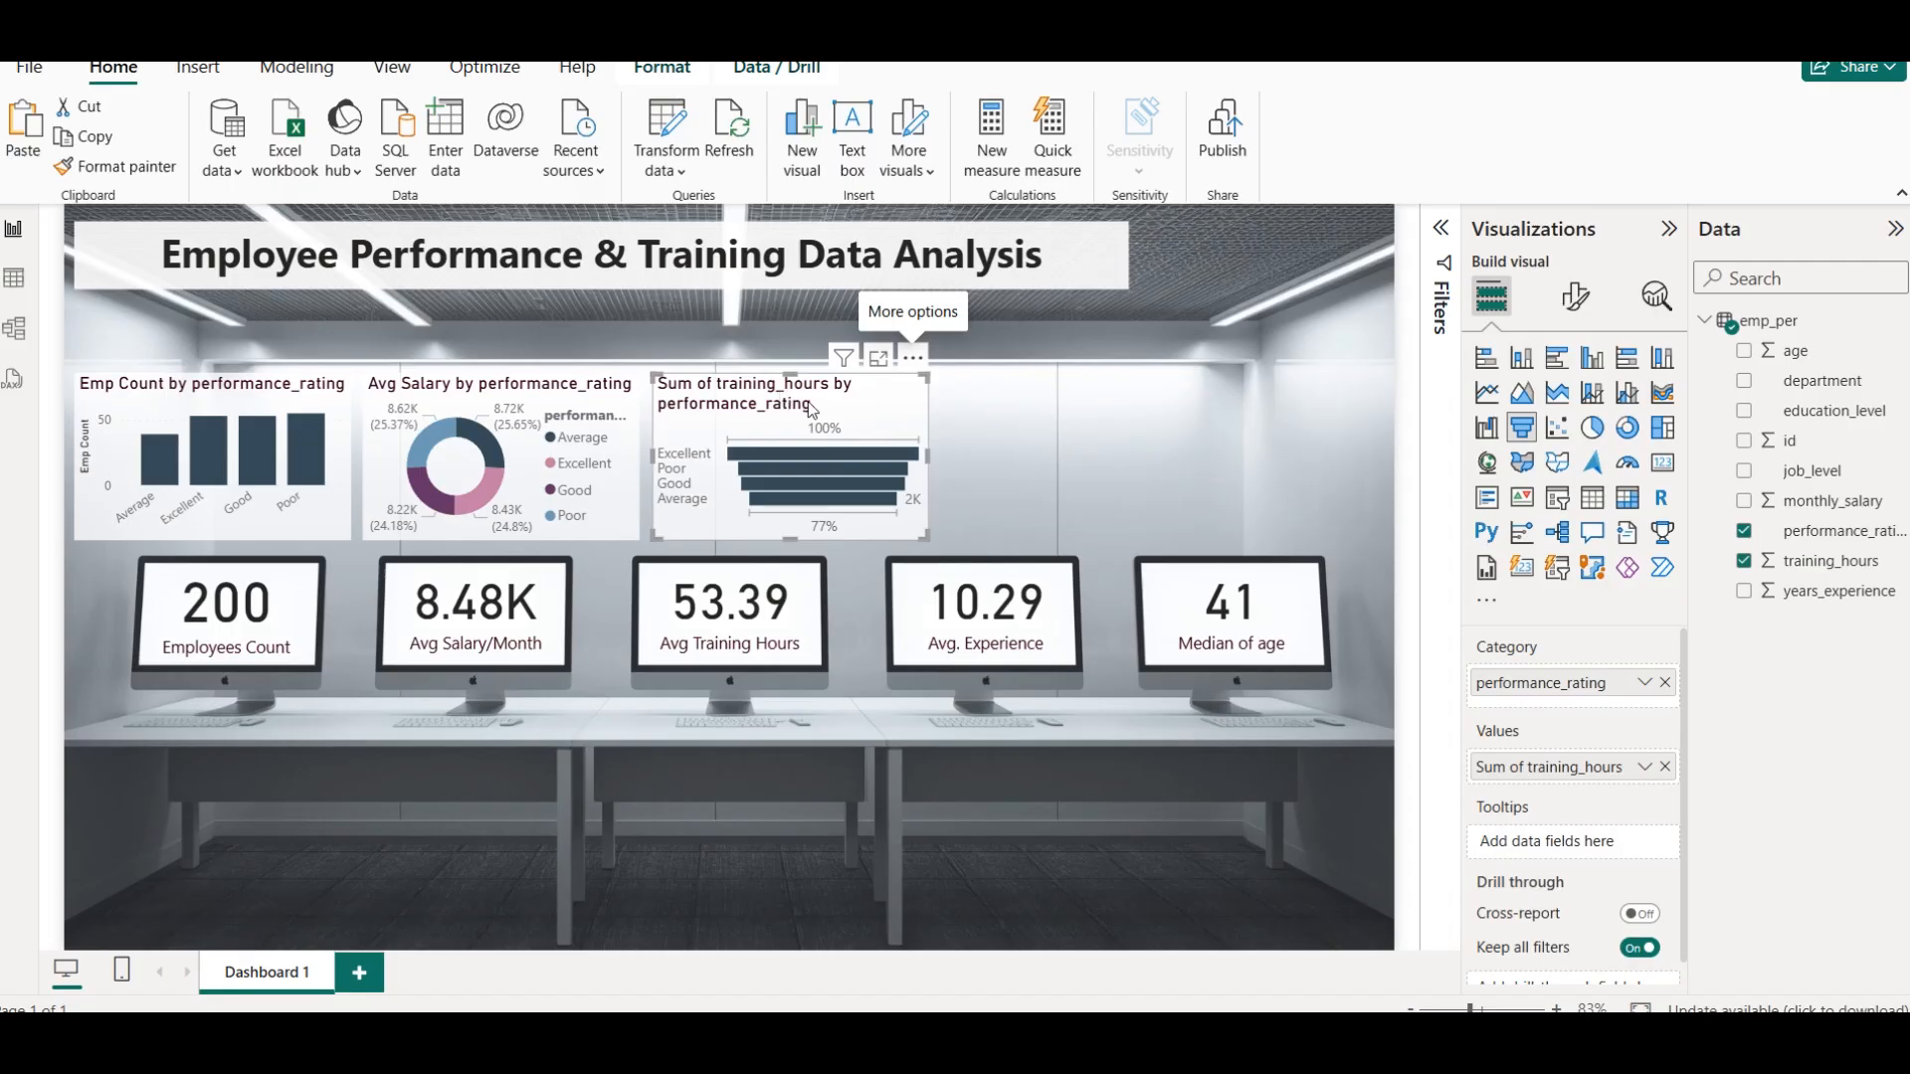
Rename the funnel chart's value as Training Hours for this visual and deselect the chart
click(1644, 767)
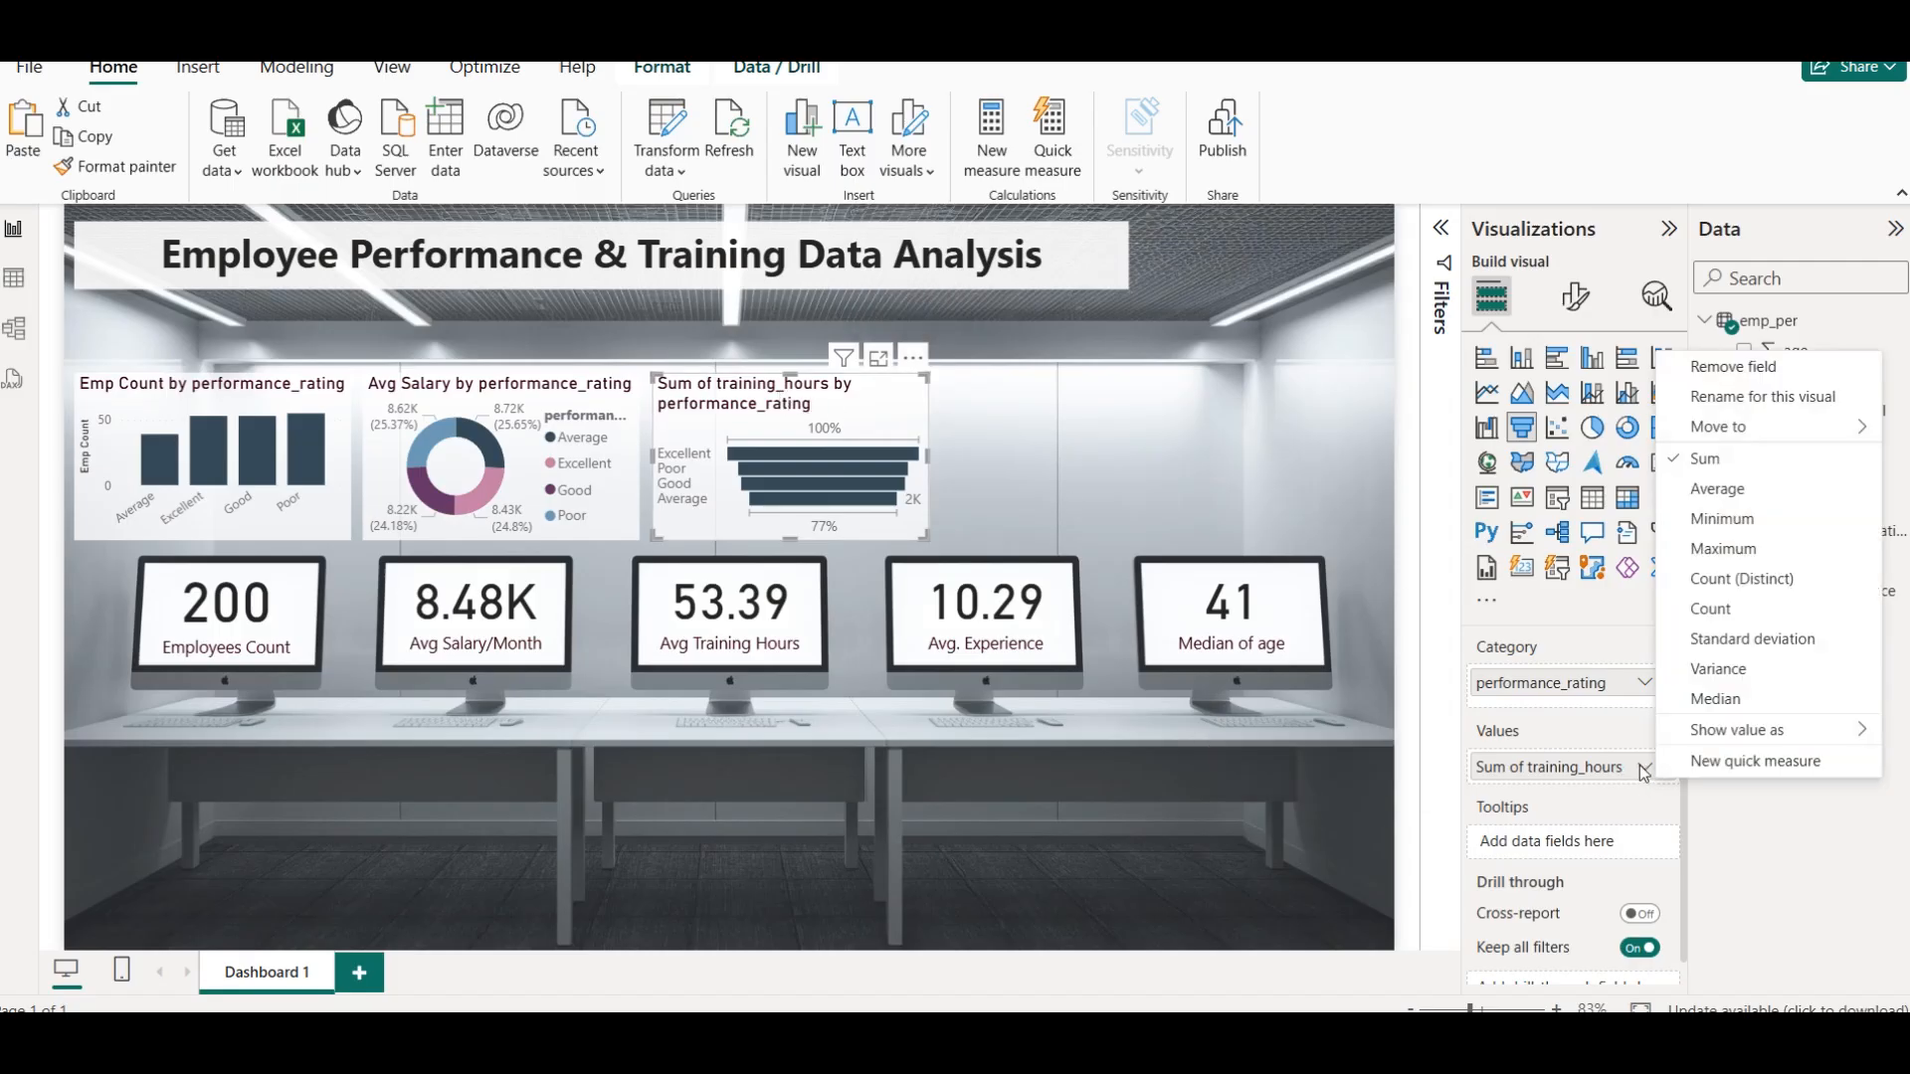
click(1716, 398)
text(a)
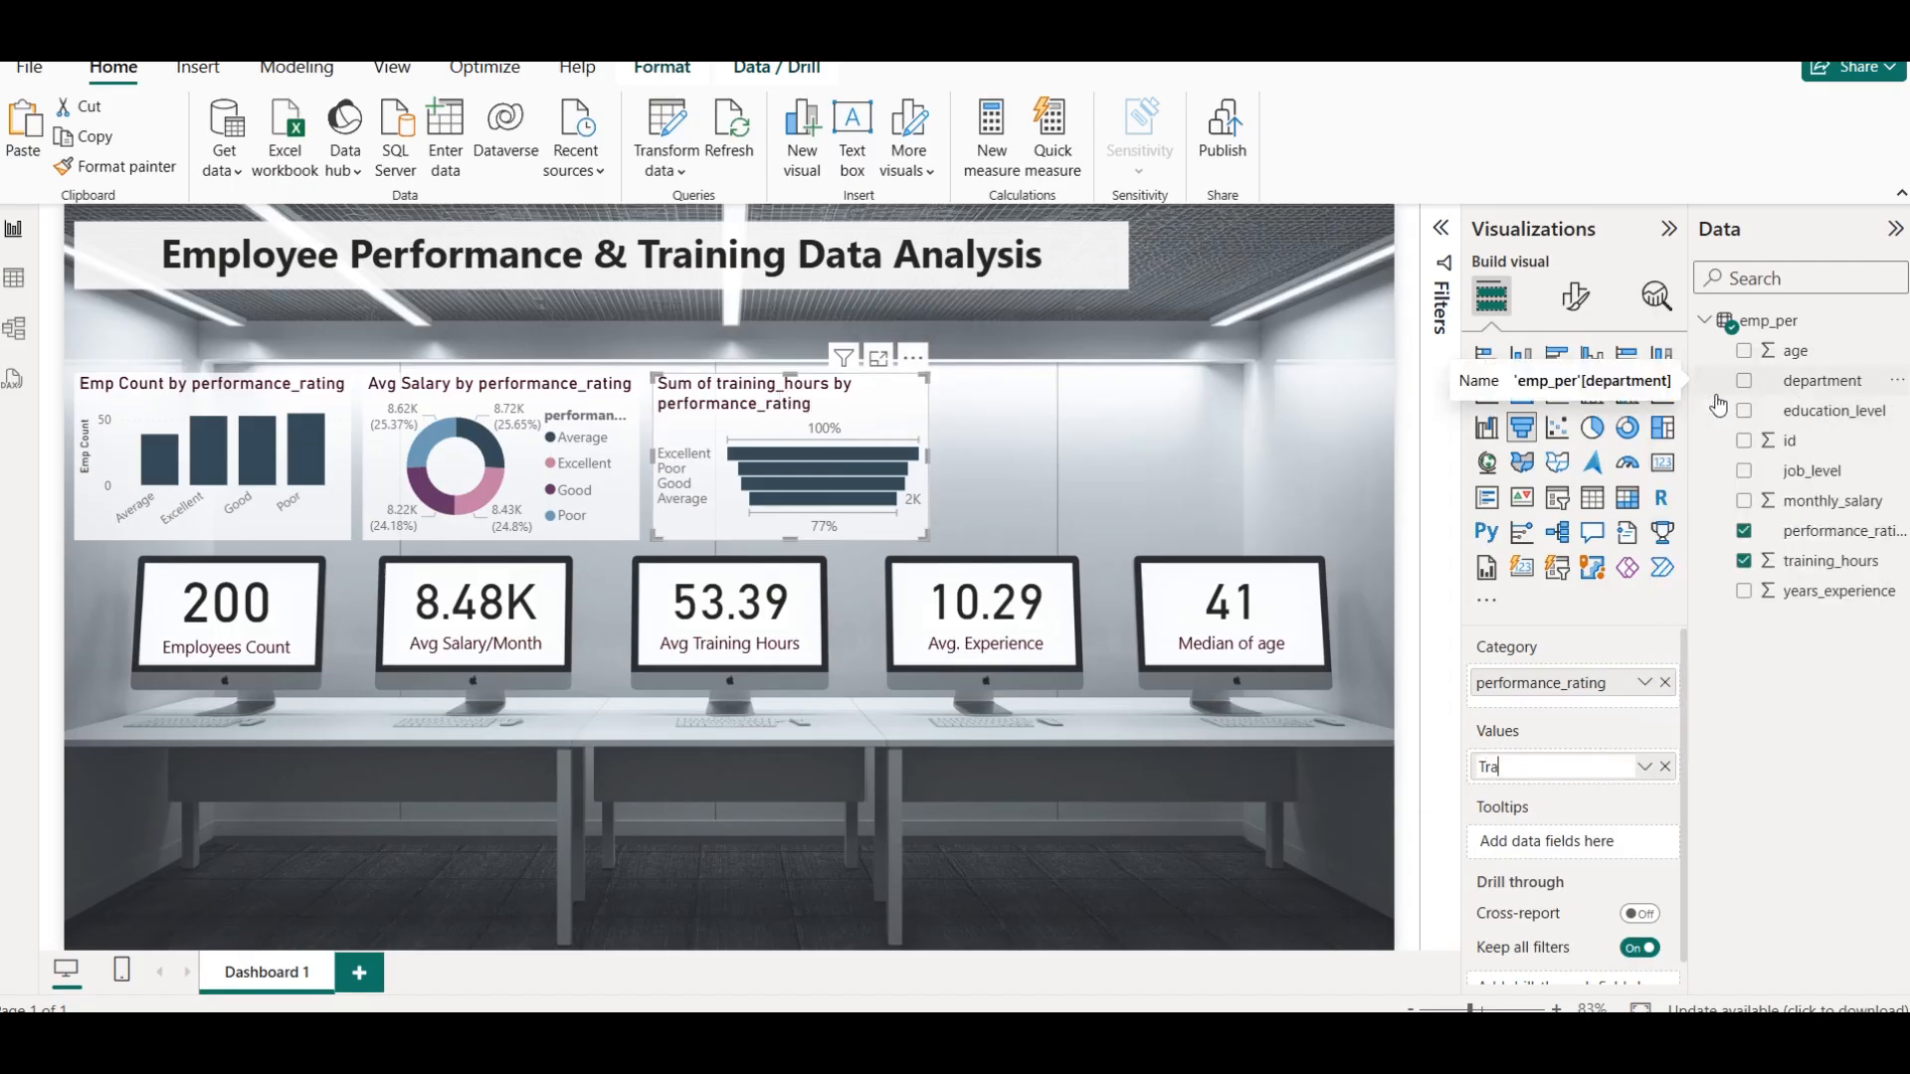
text(ining Hours)
key(Return)
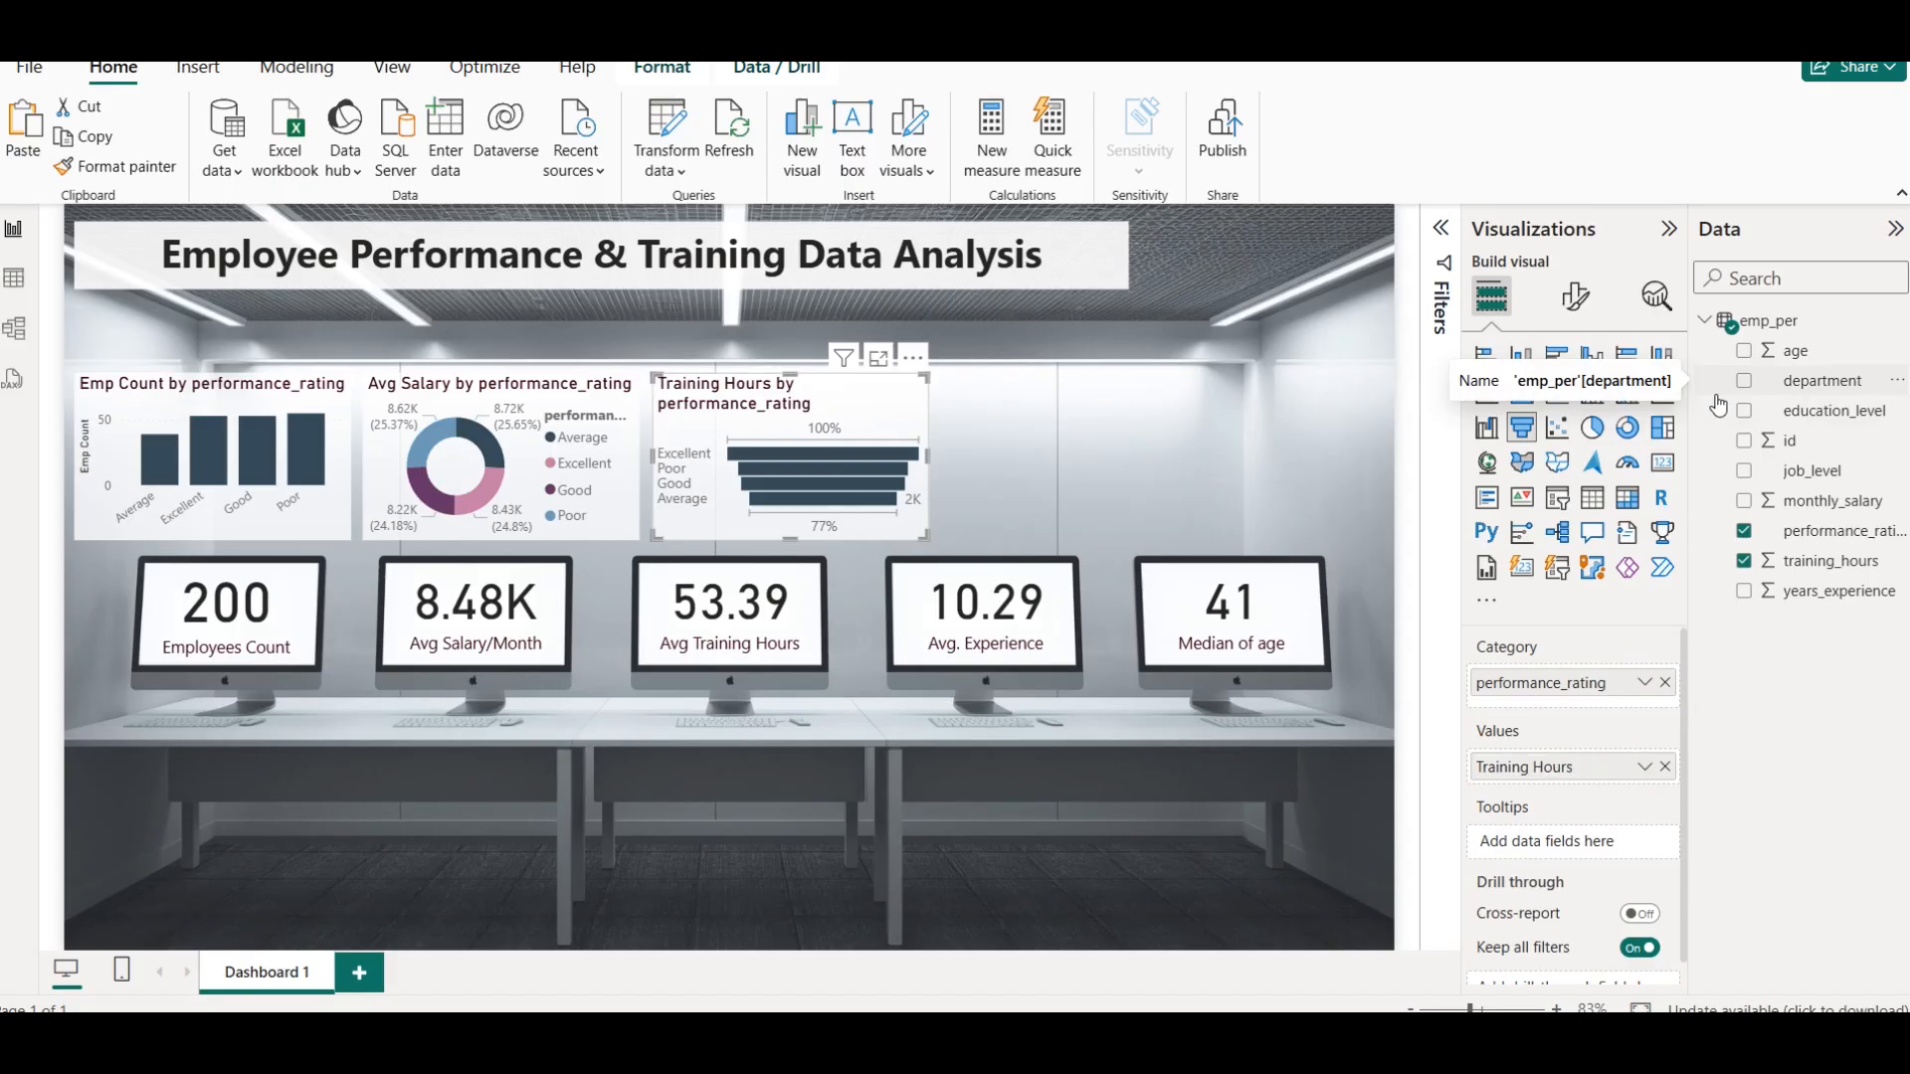
click(1042, 486)
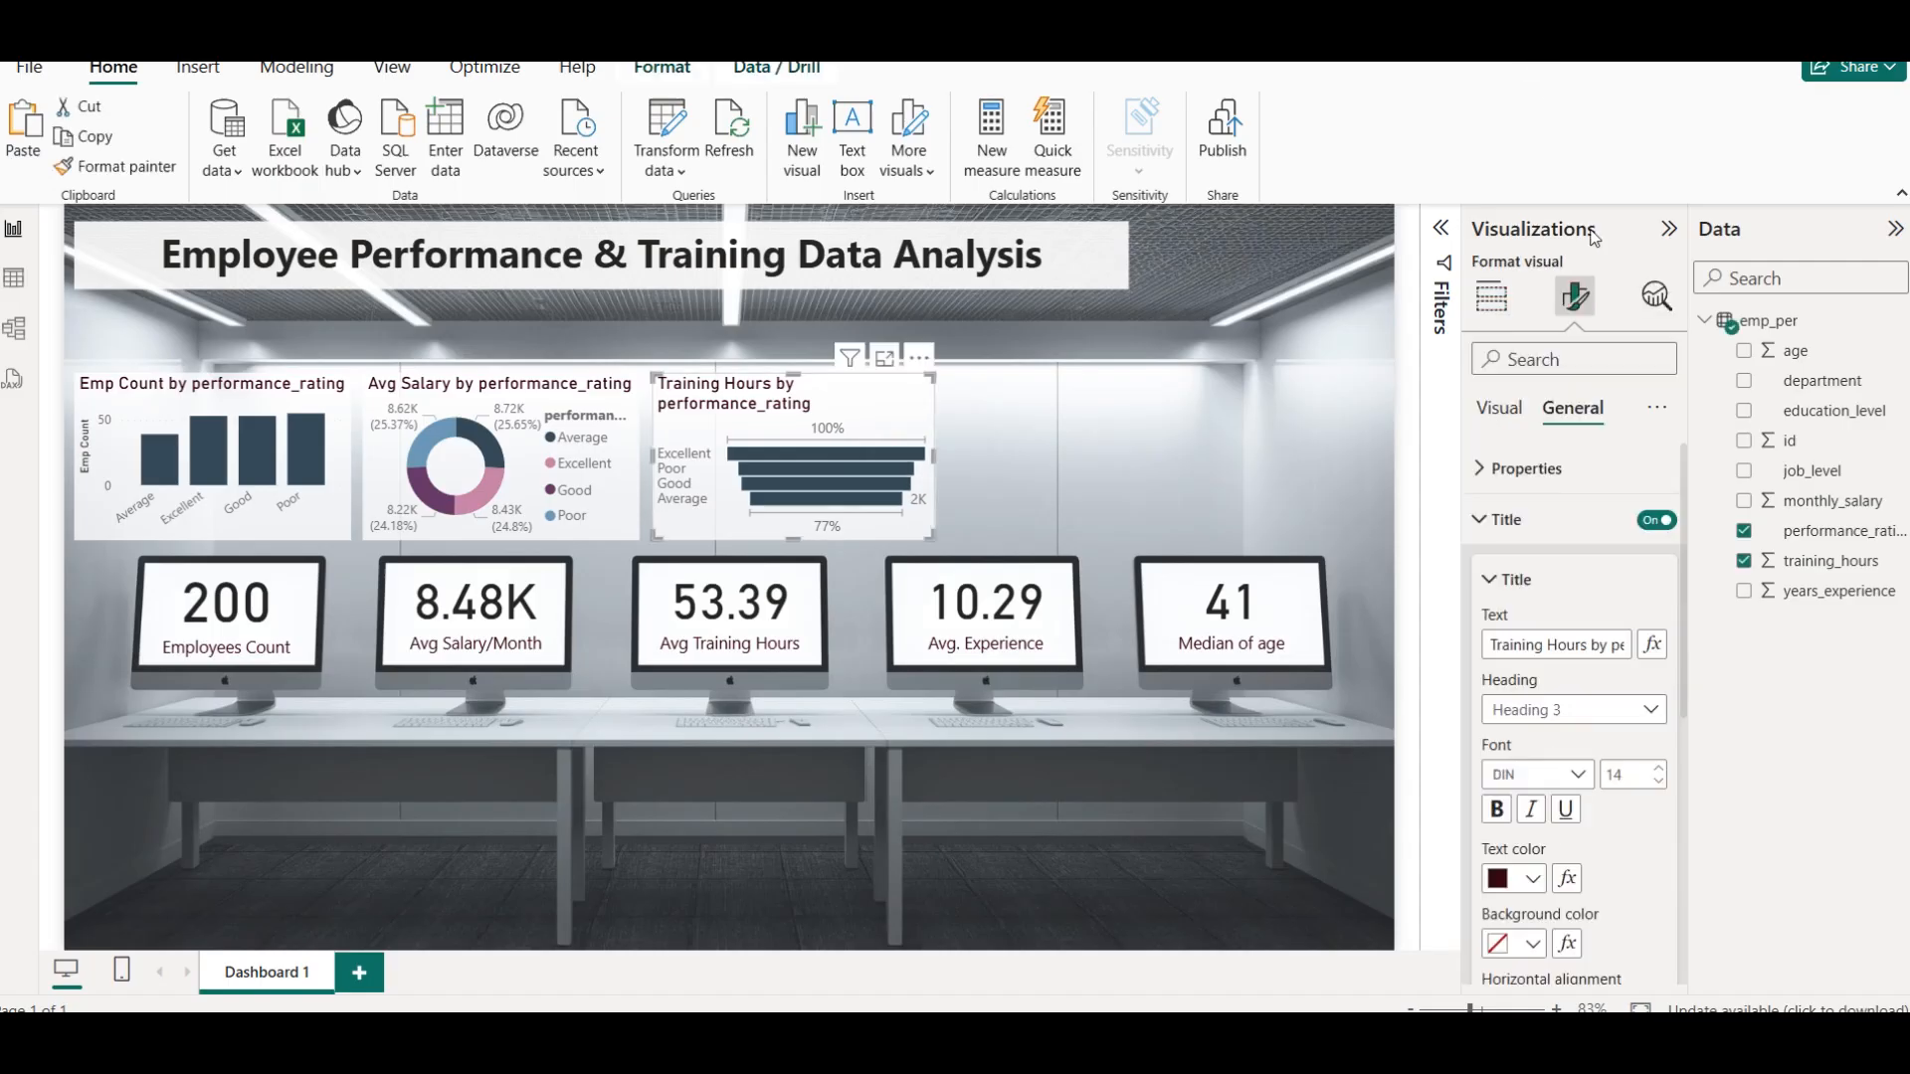
Centre the funnel chart's title and reduce its font size to 13
scroll(1604, 748, down, 5)
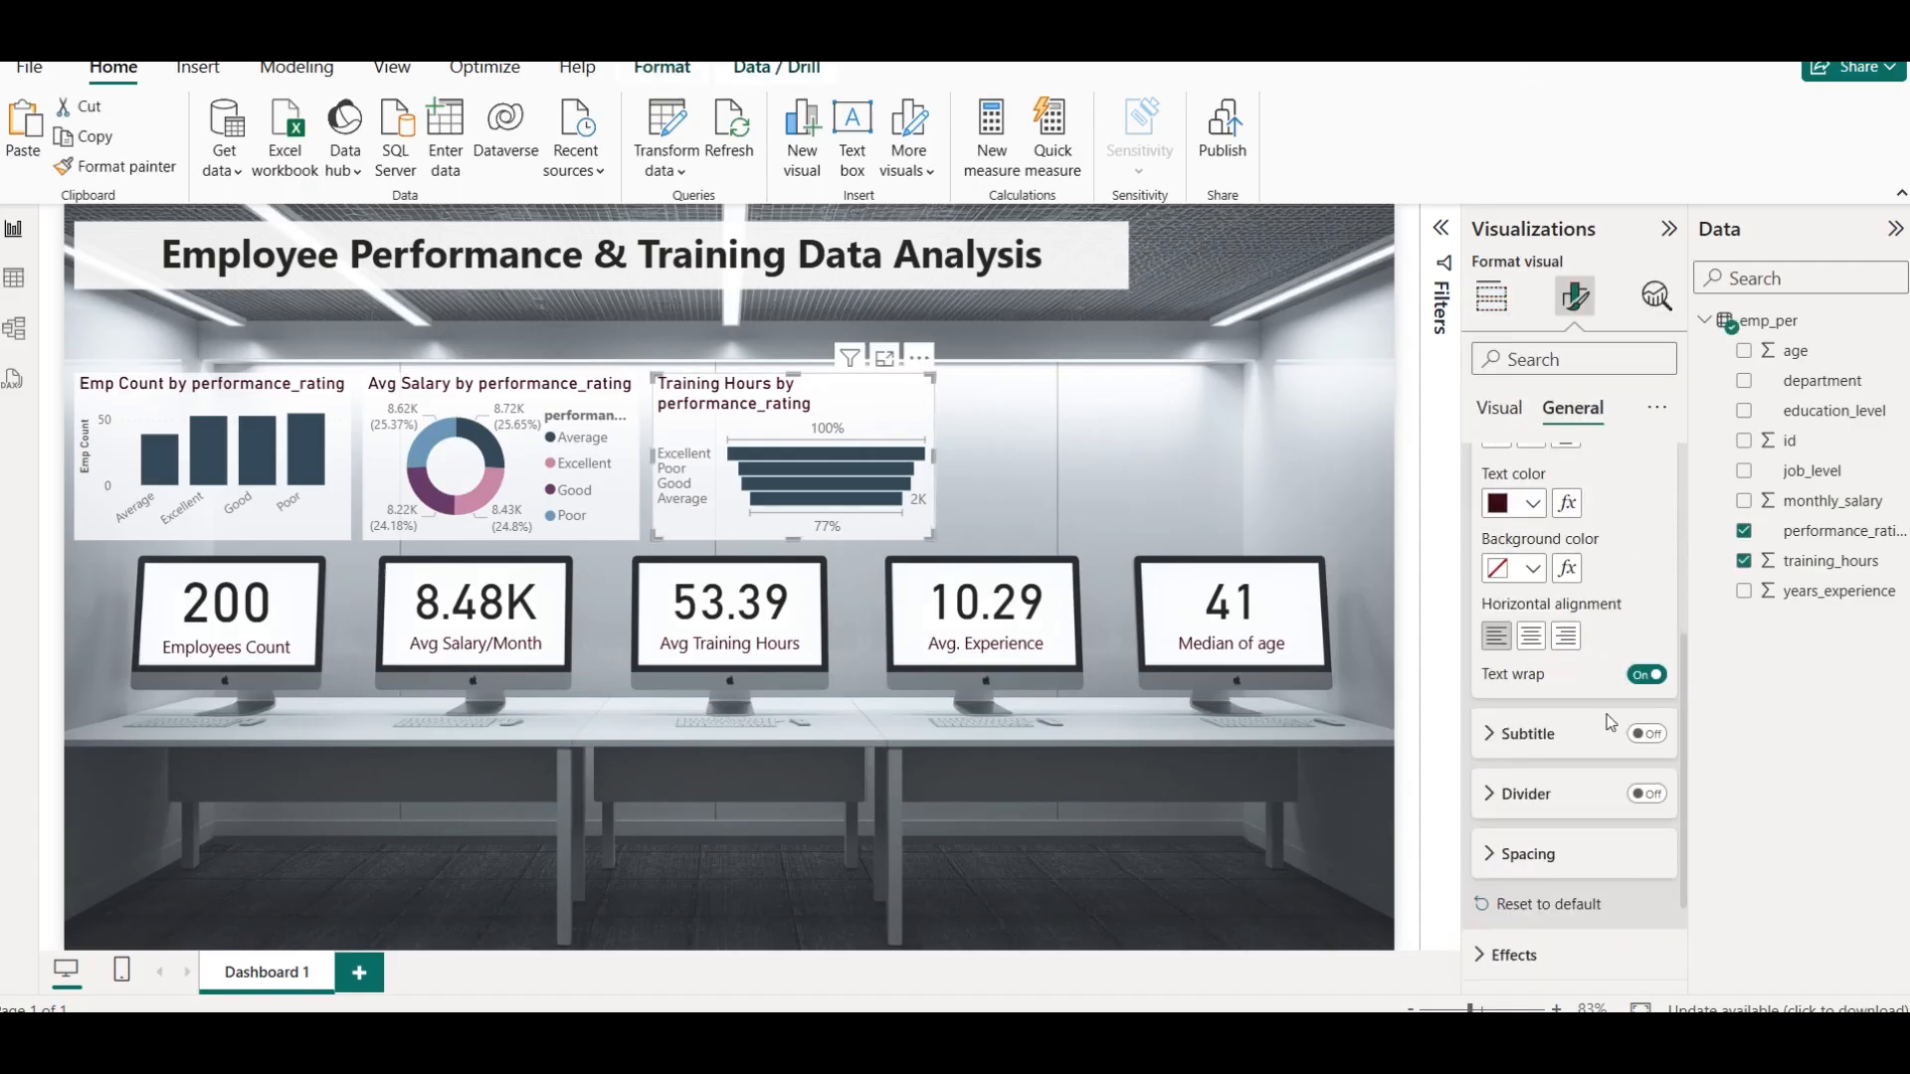
click(1531, 637)
click(1053, 386)
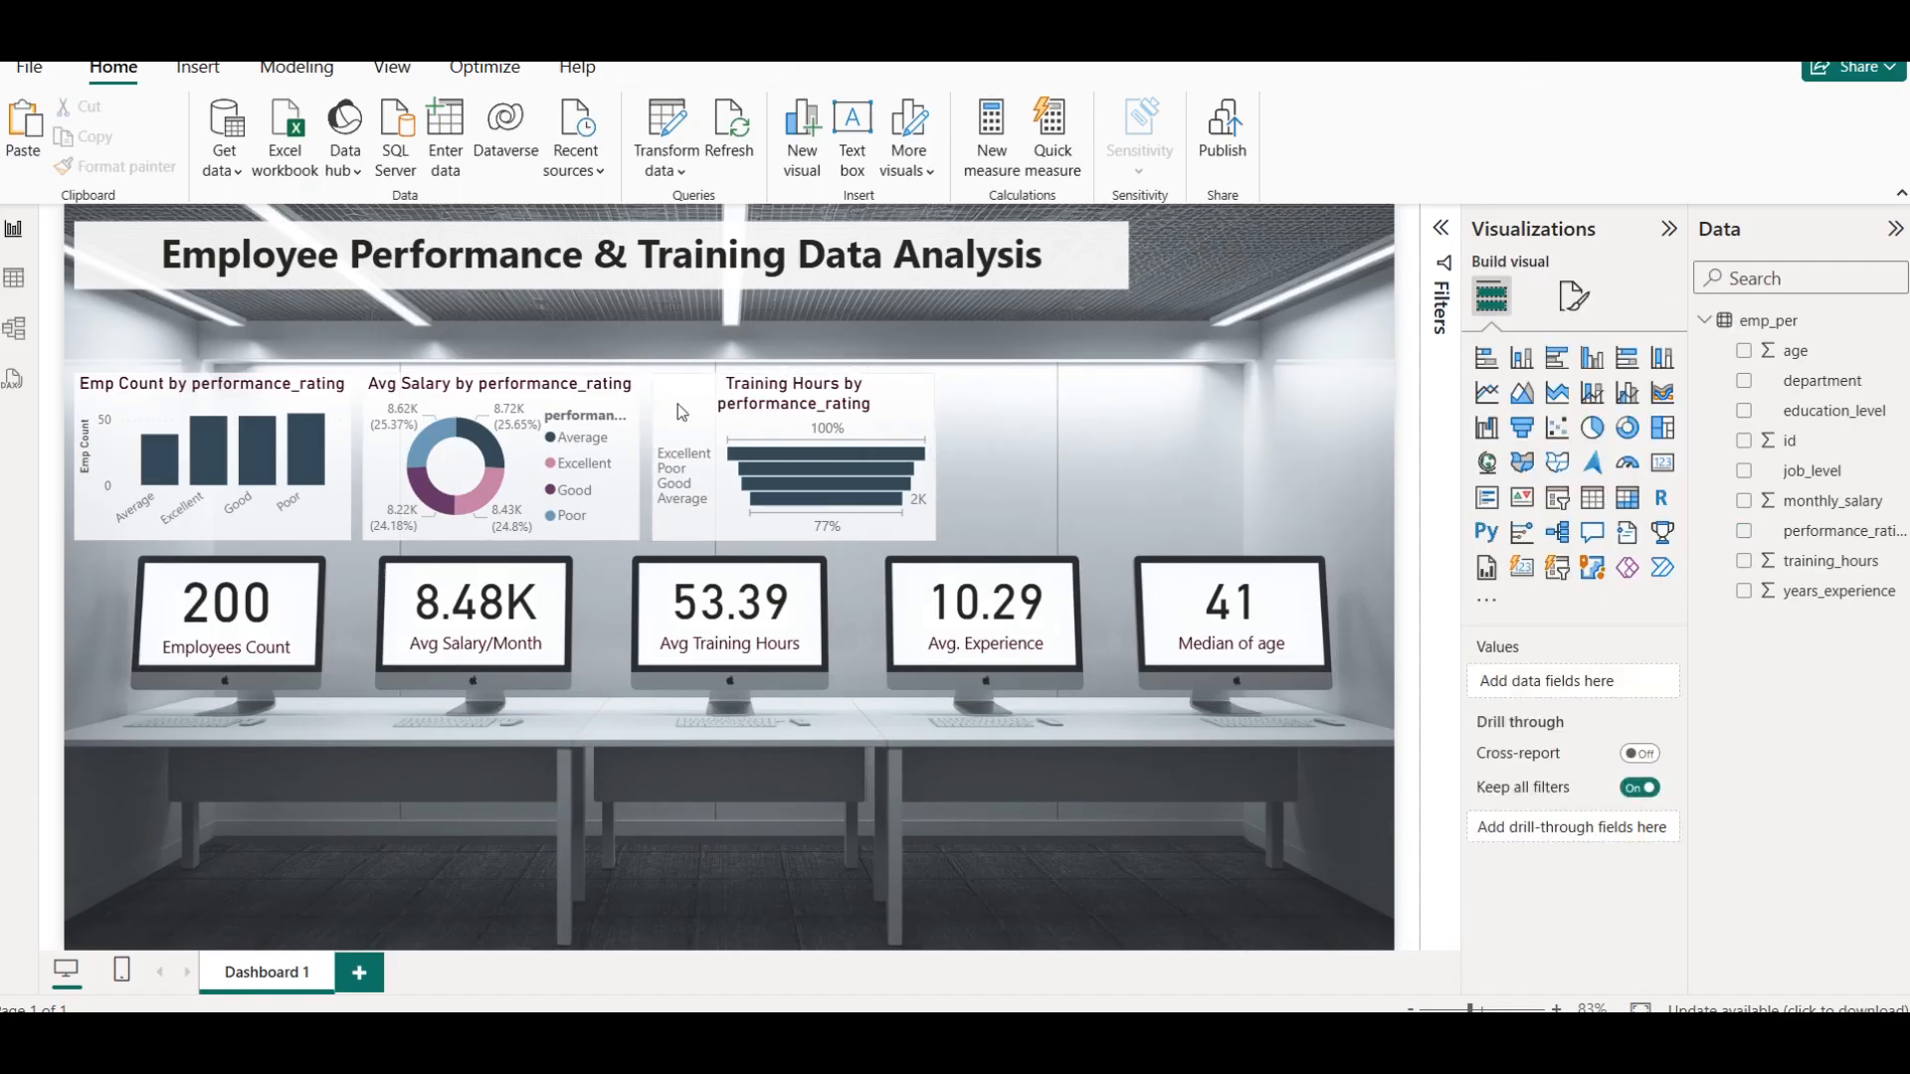
click(907, 394)
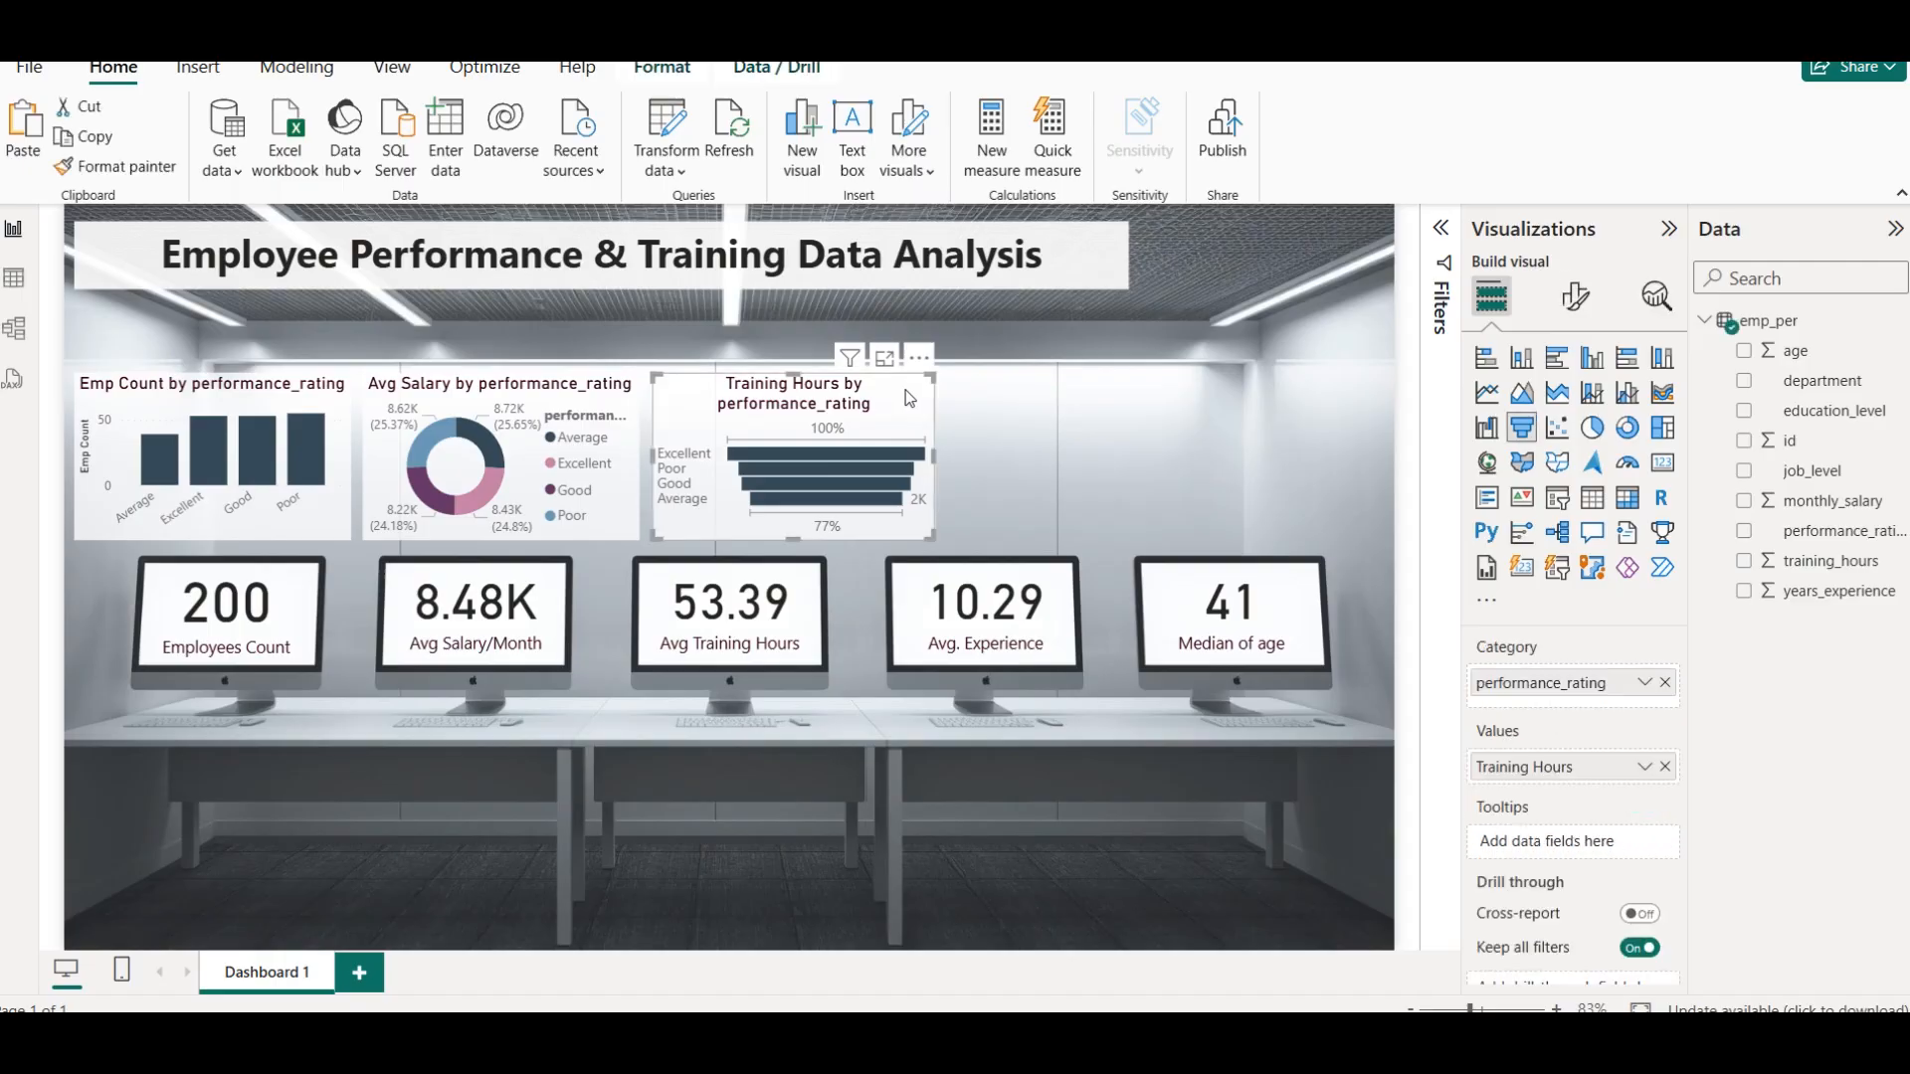
click(1579, 307)
click(1573, 408)
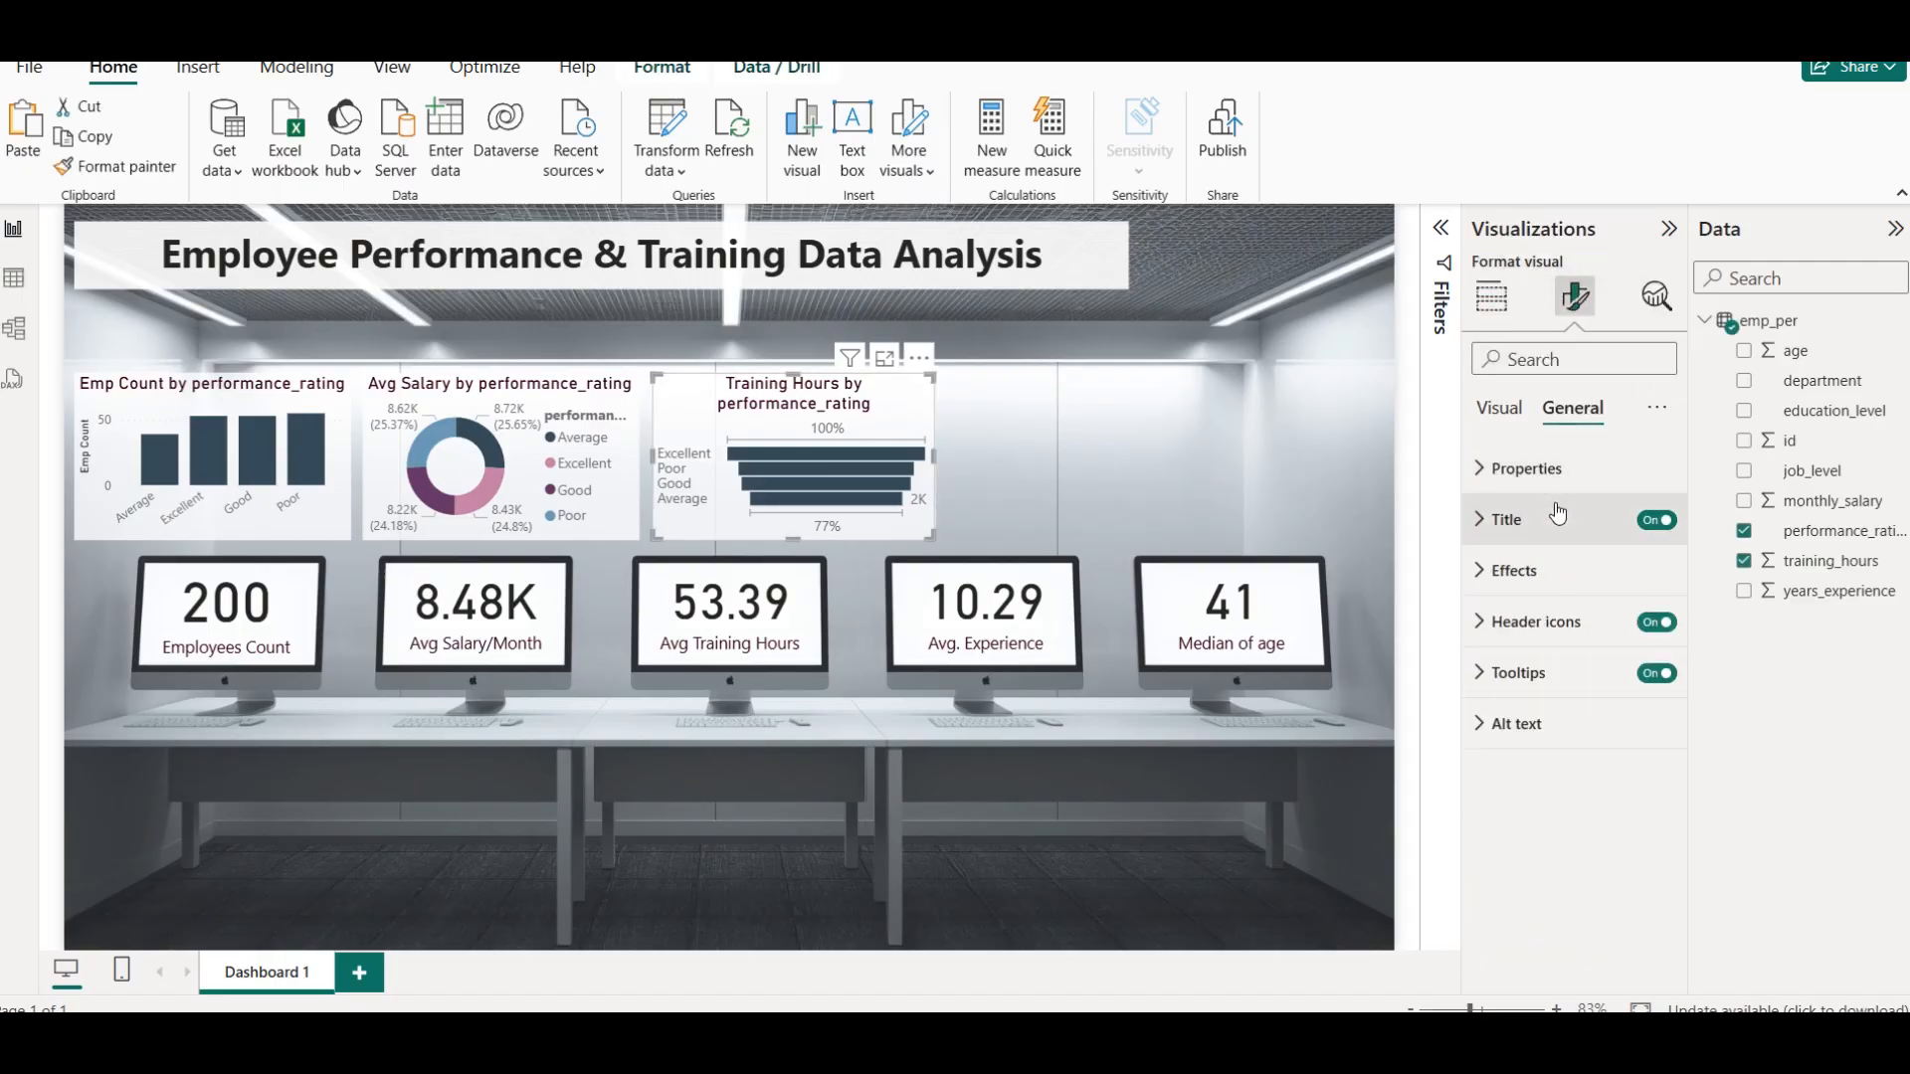
click(1558, 513)
click(1658, 784)
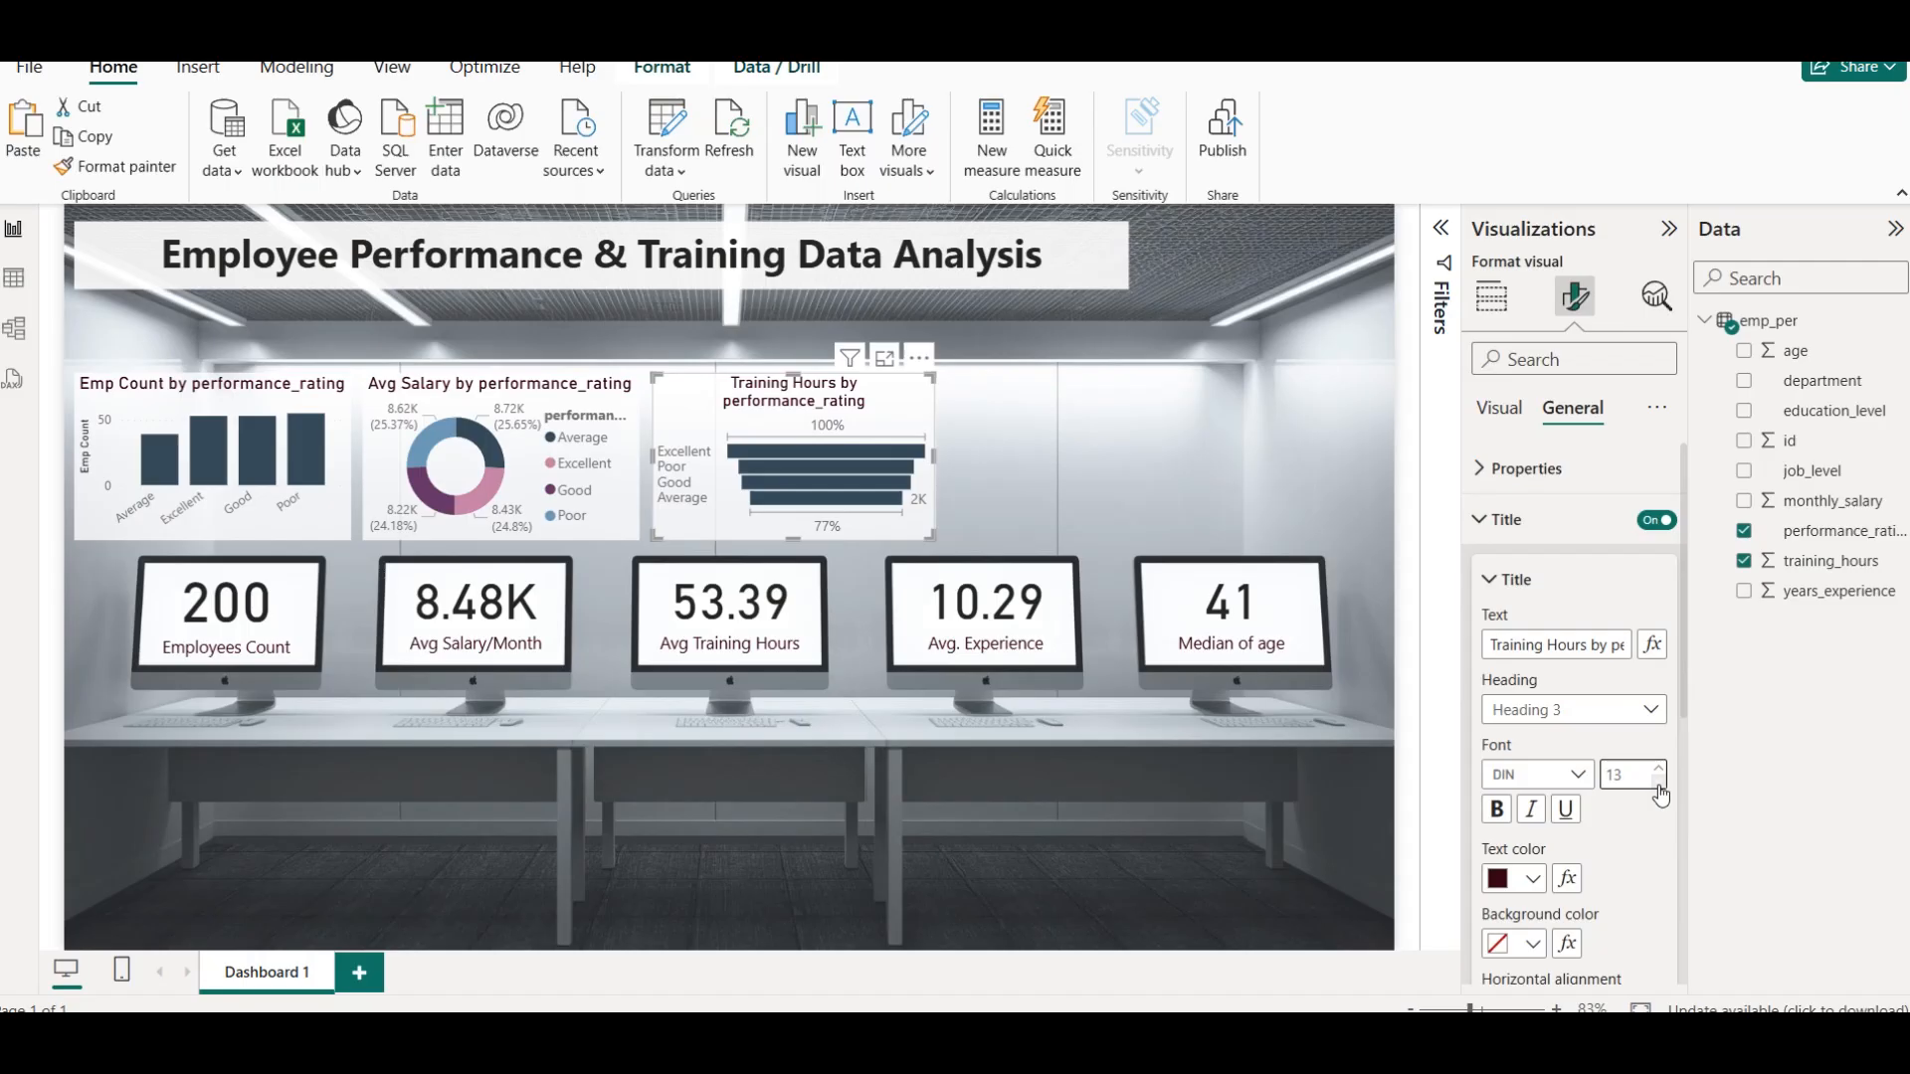
click(1659, 784)
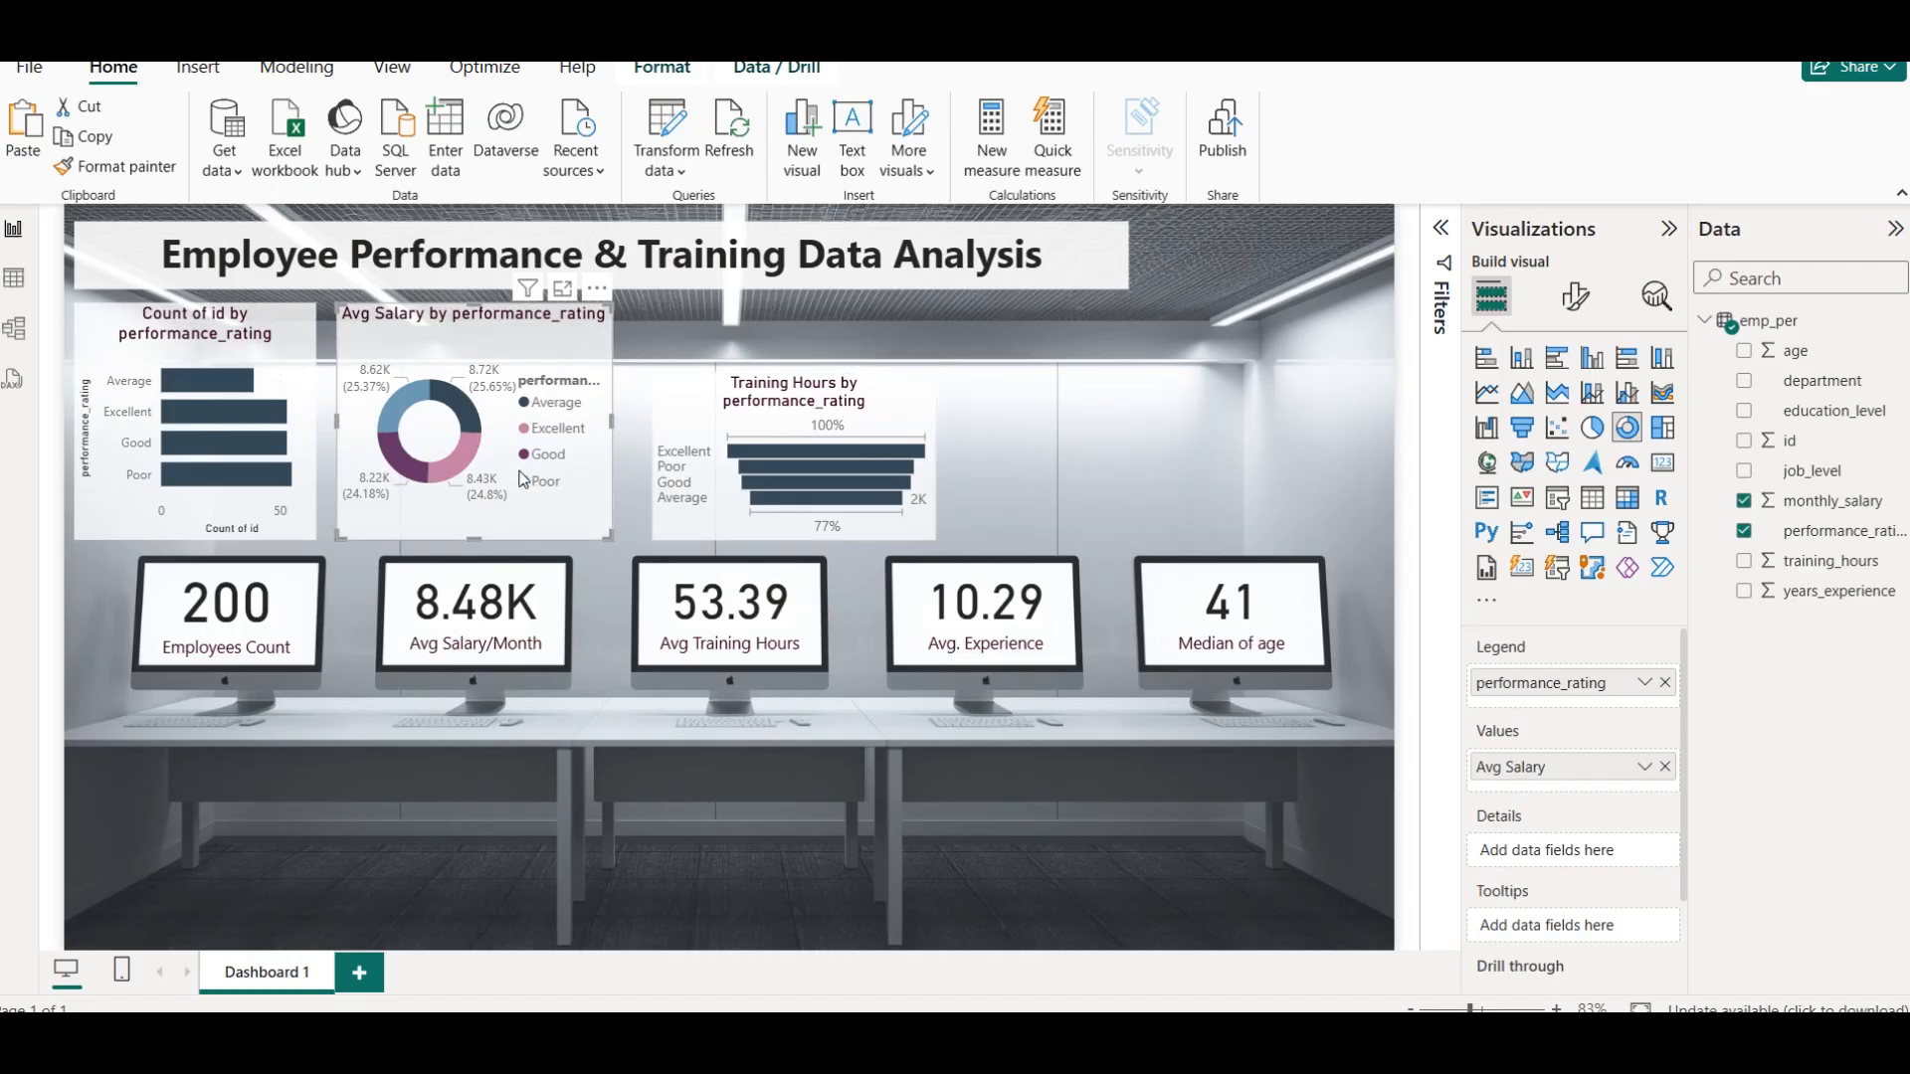
Narrow the Avg Salary donut chart slightly and centre its title horizontally
drag(610, 422, 586, 415)
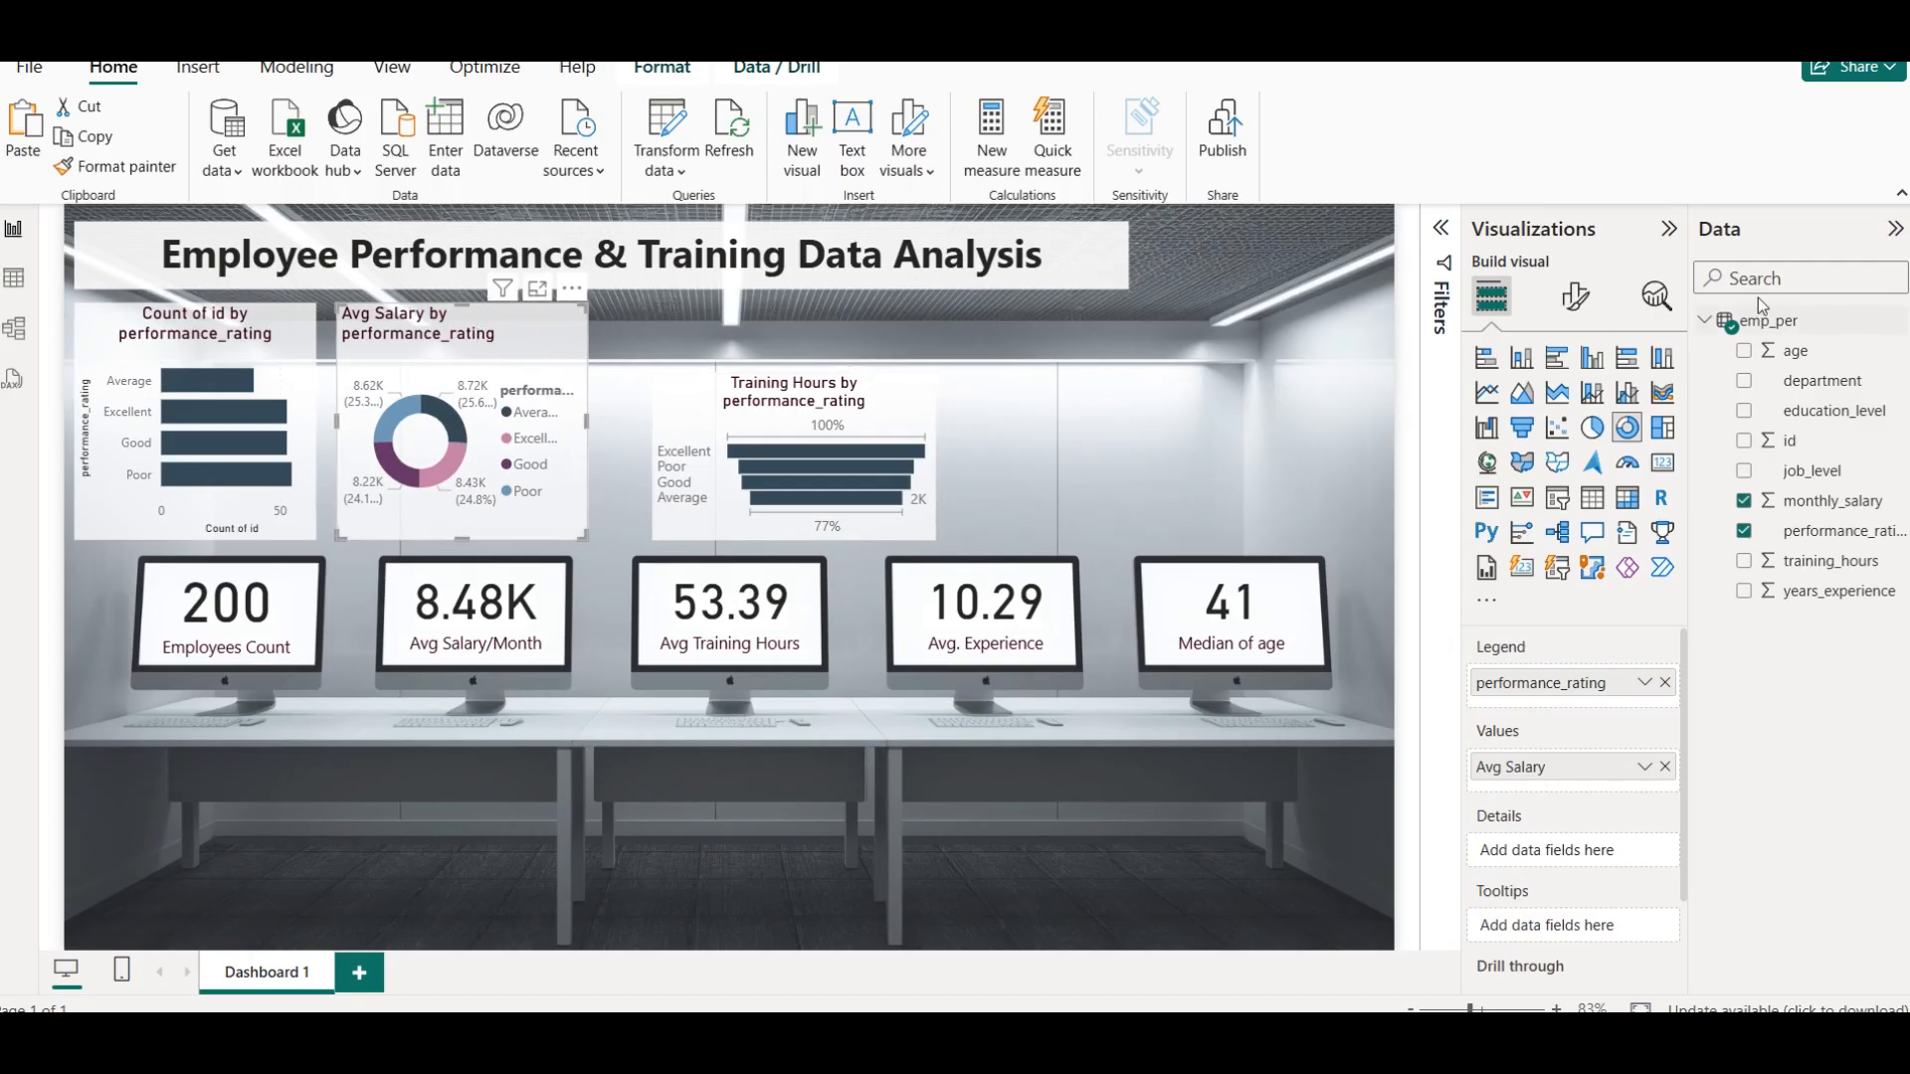
click(1576, 296)
click(1573, 408)
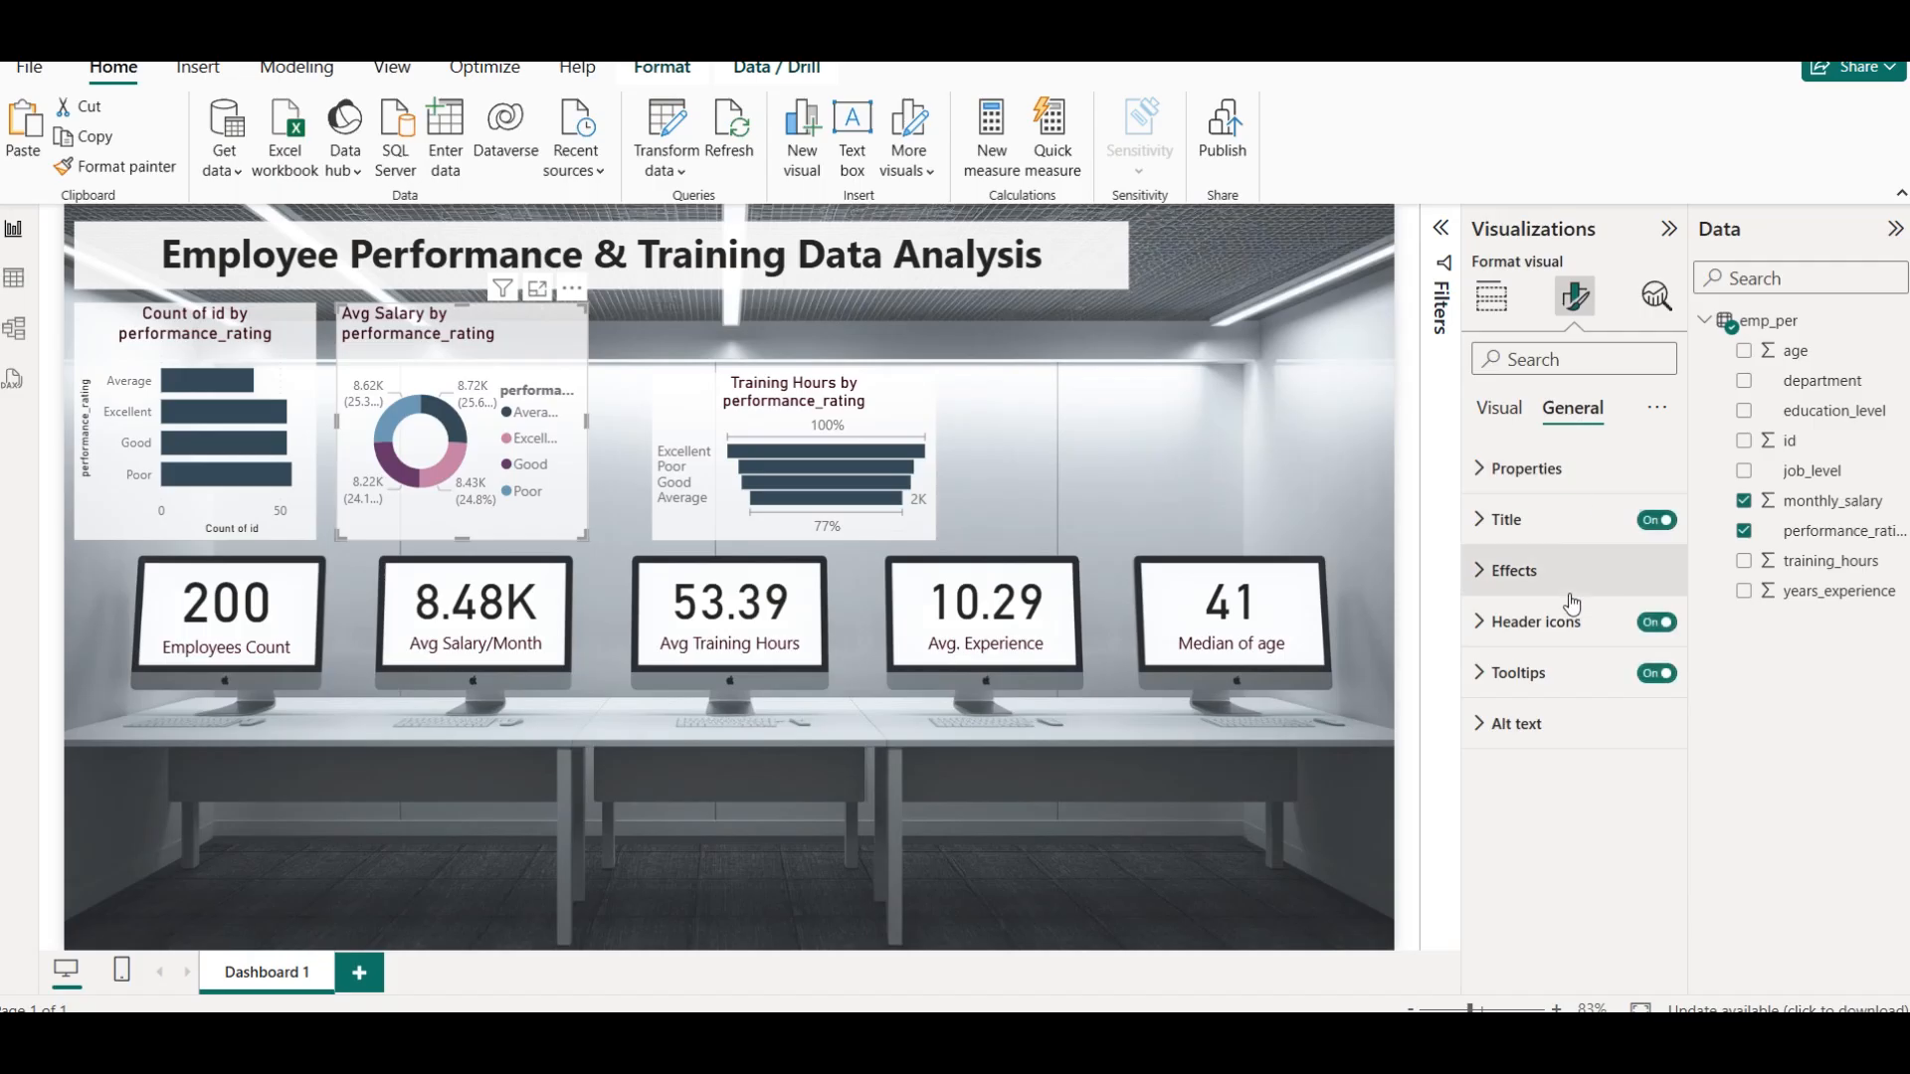
click(1556, 522)
scroll(1586, 789, down, 5)
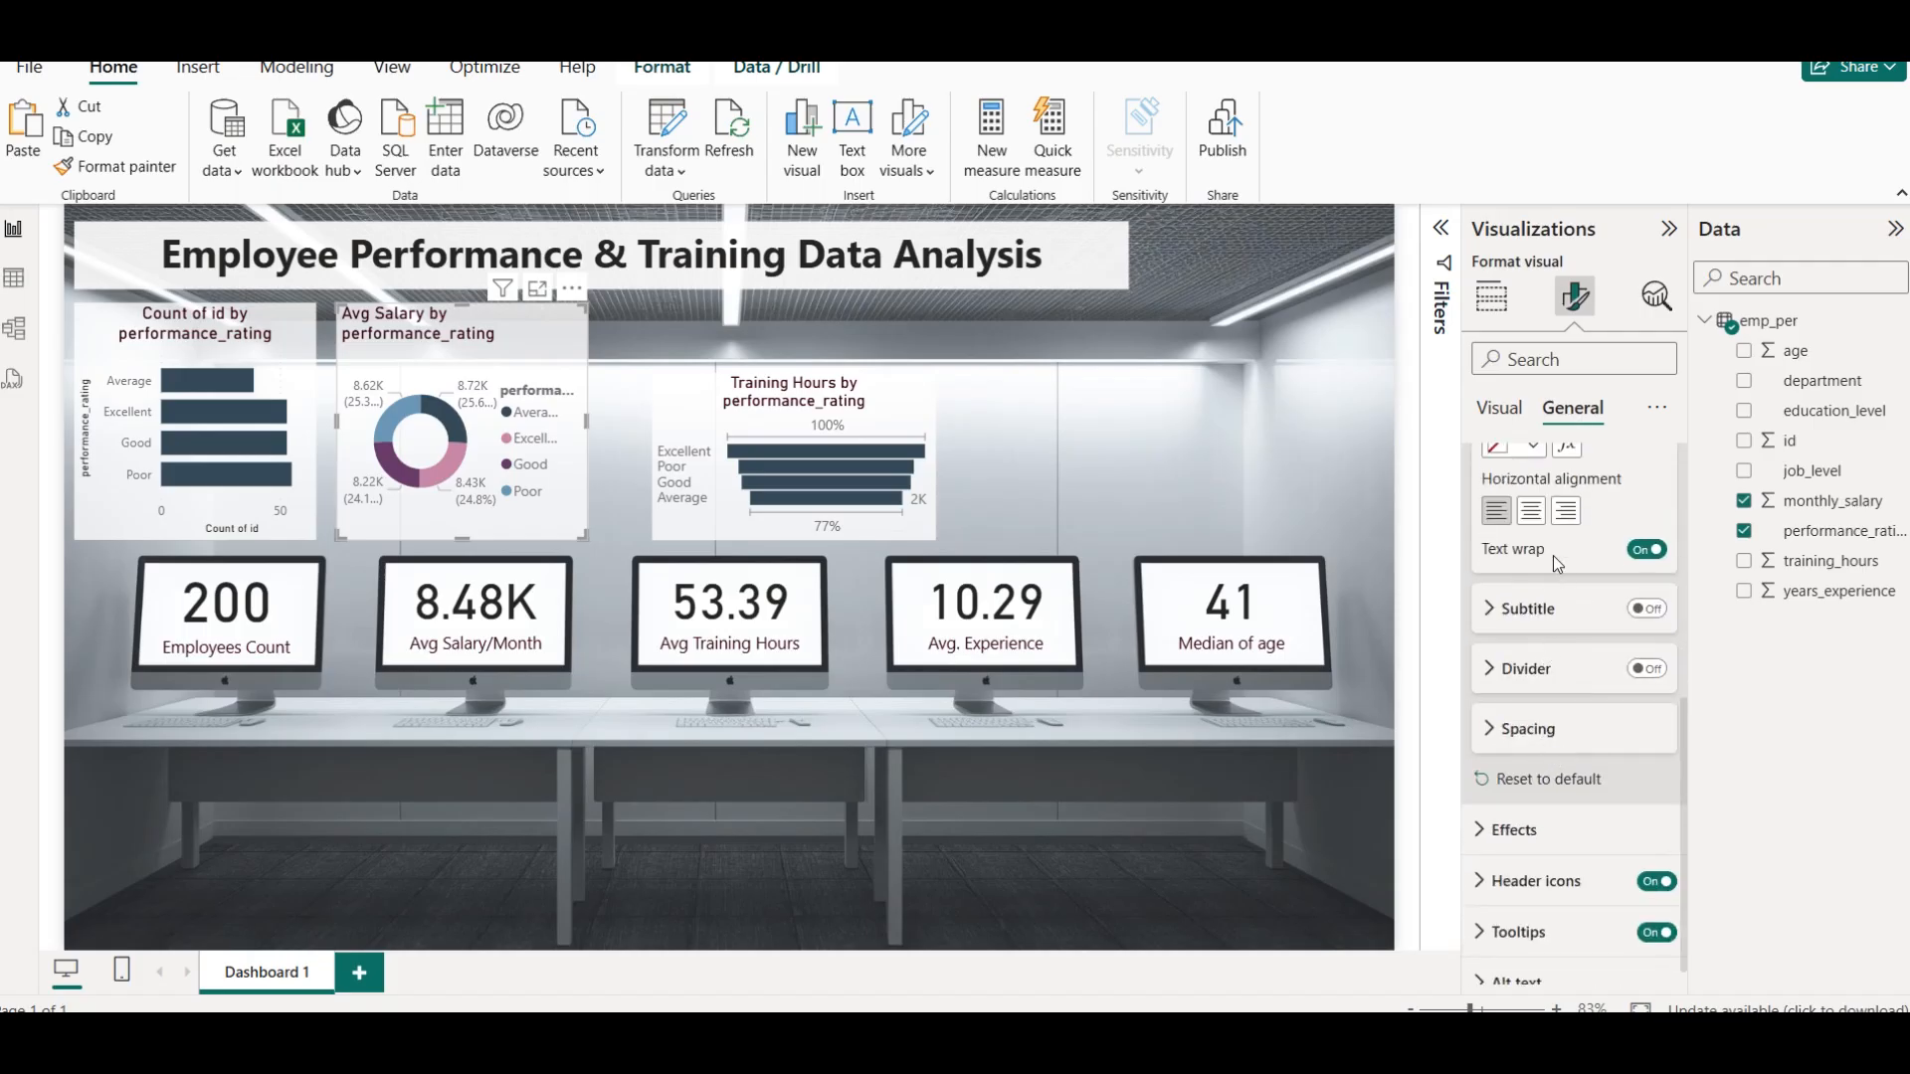
click(1531, 512)
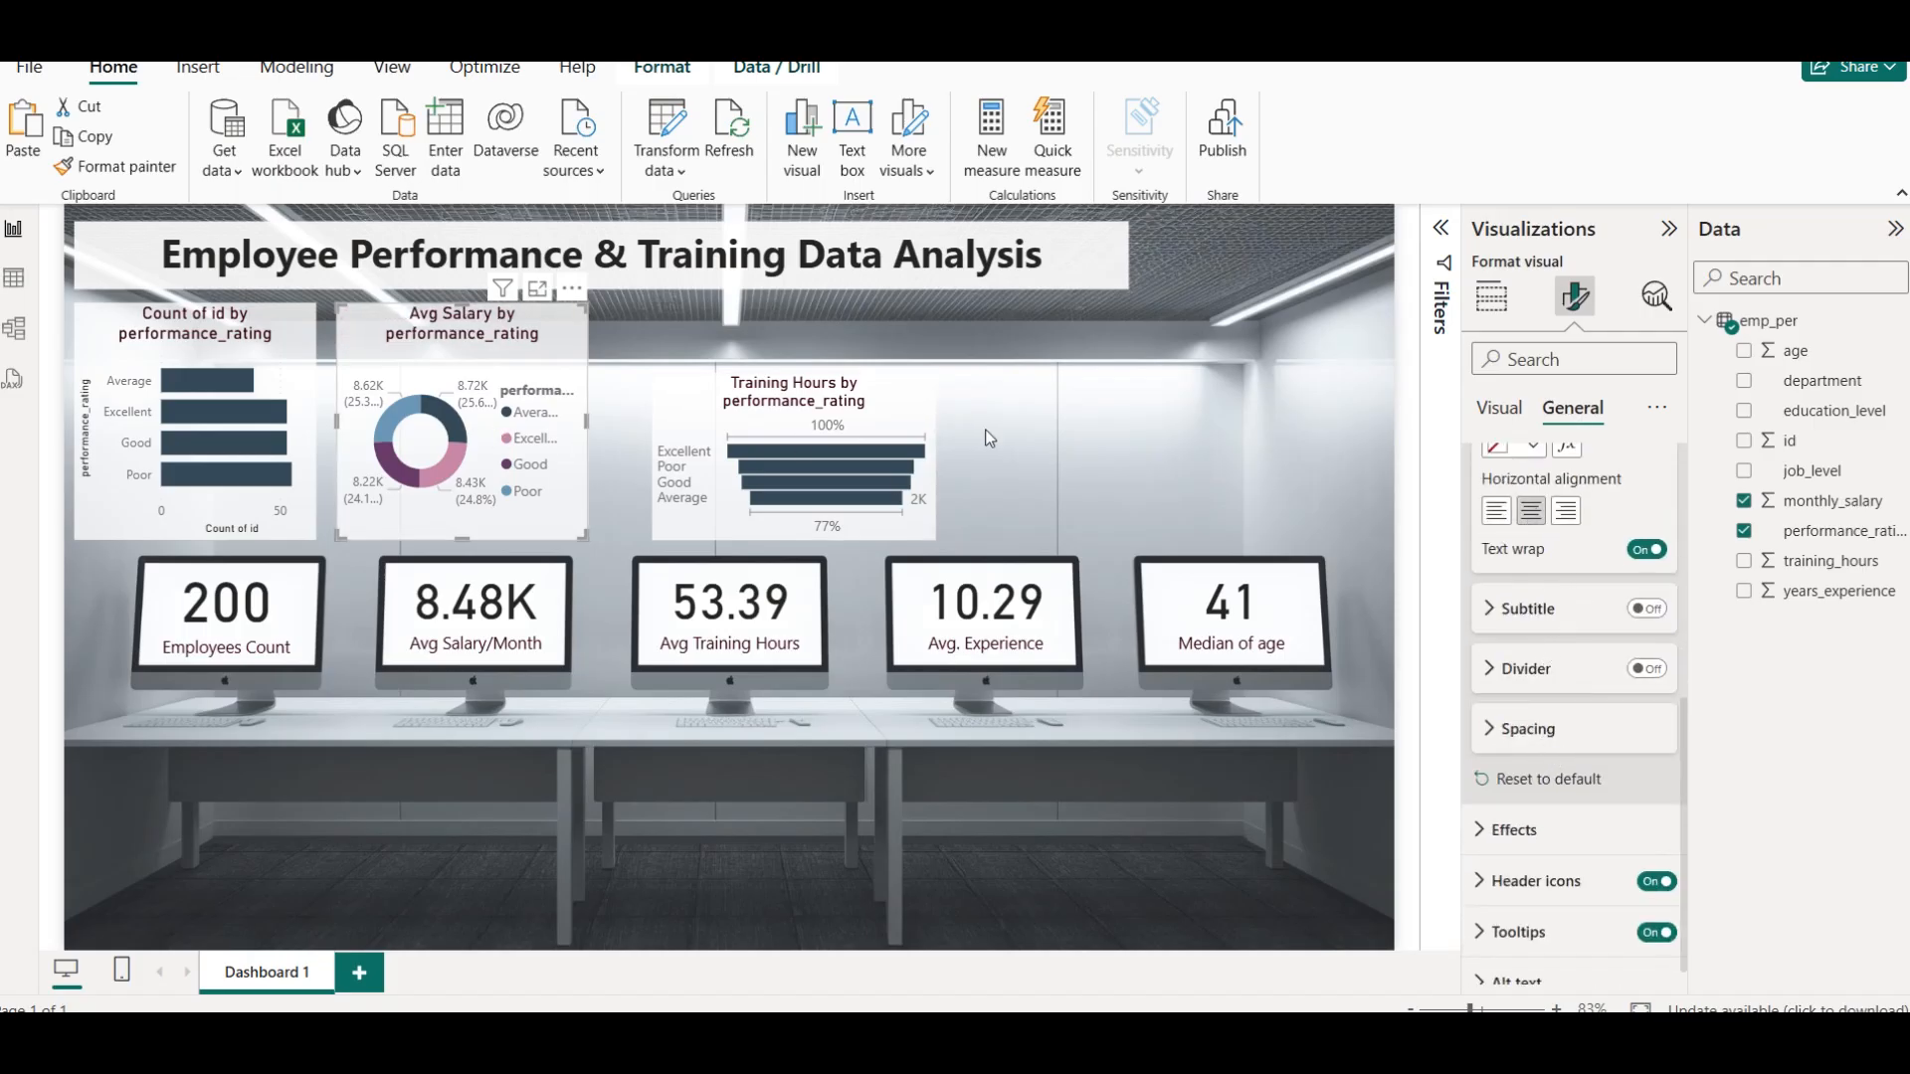
Move the Training Hours funnel chart up beside the donut chart, narrow it slightly, and deselect it
drag(794, 402, 741, 304)
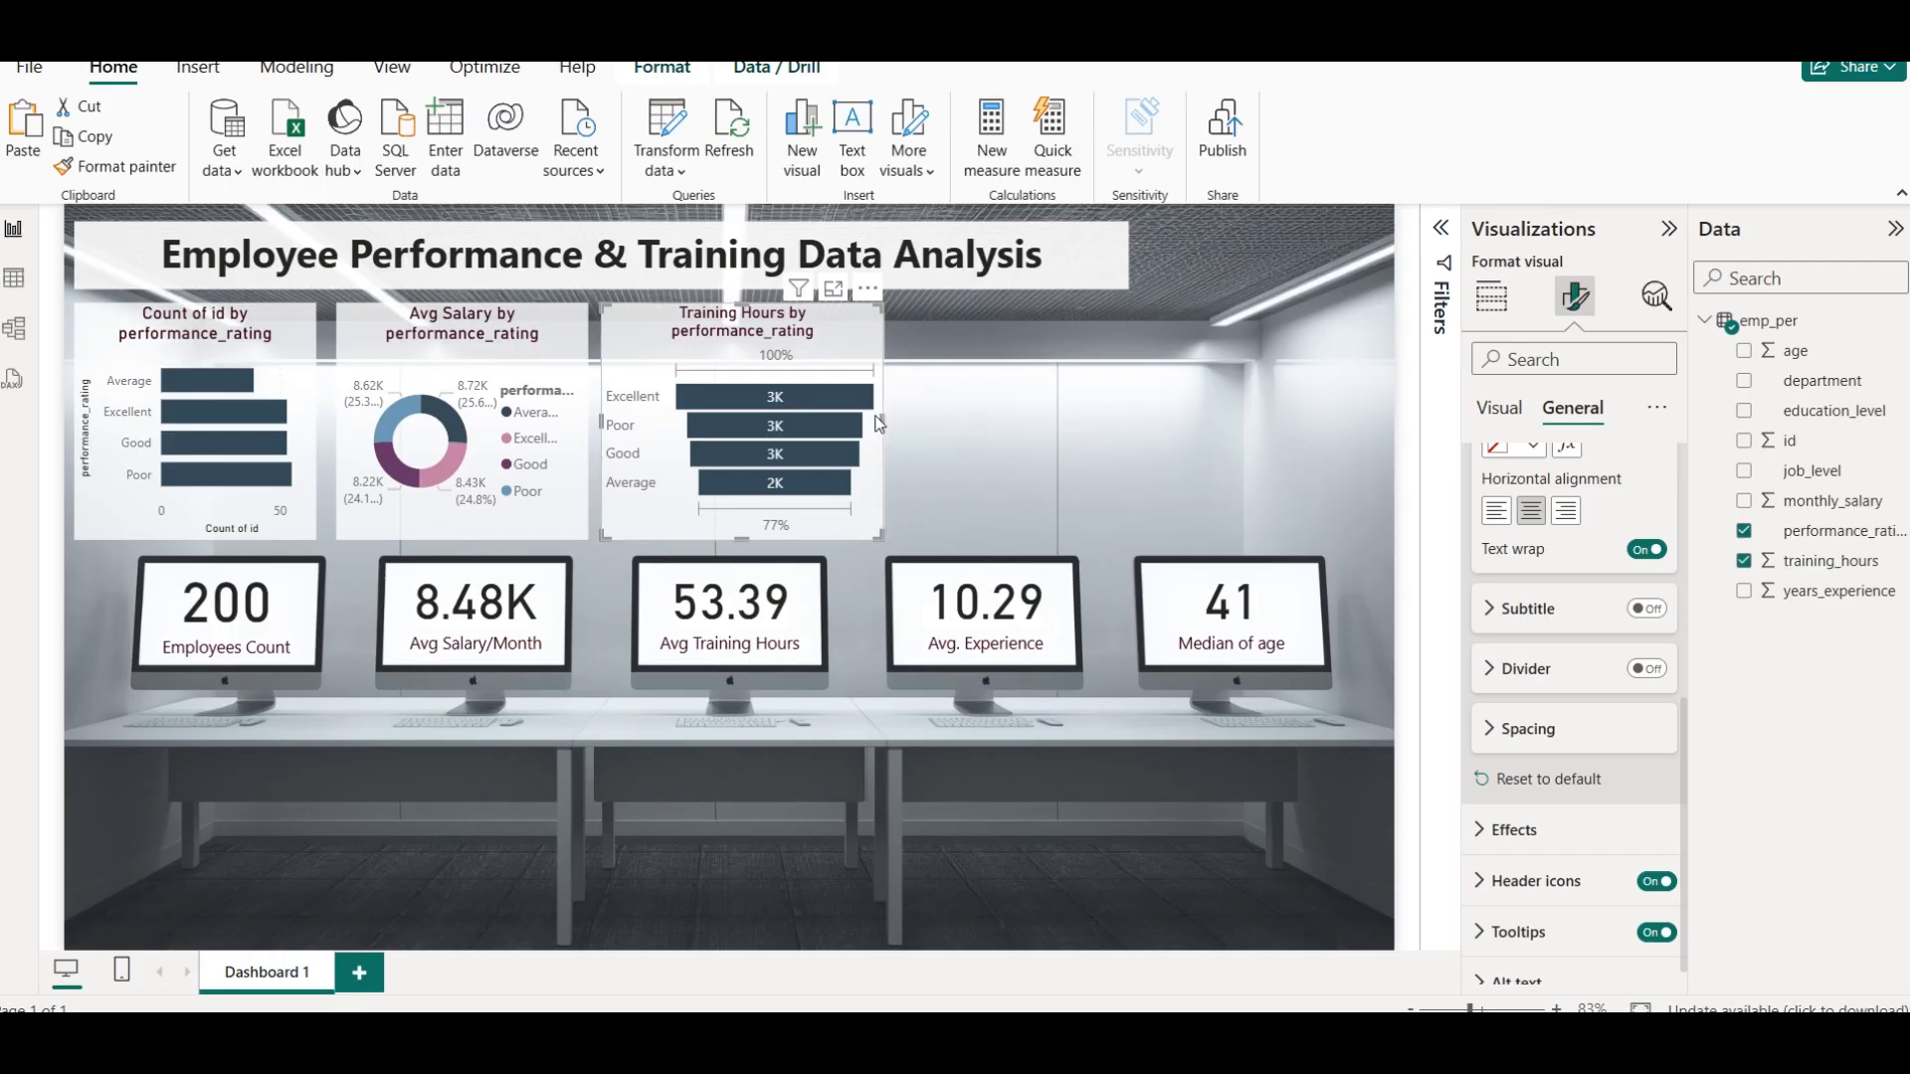
drag(887, 417, 875, 424)
click(1030, 415)
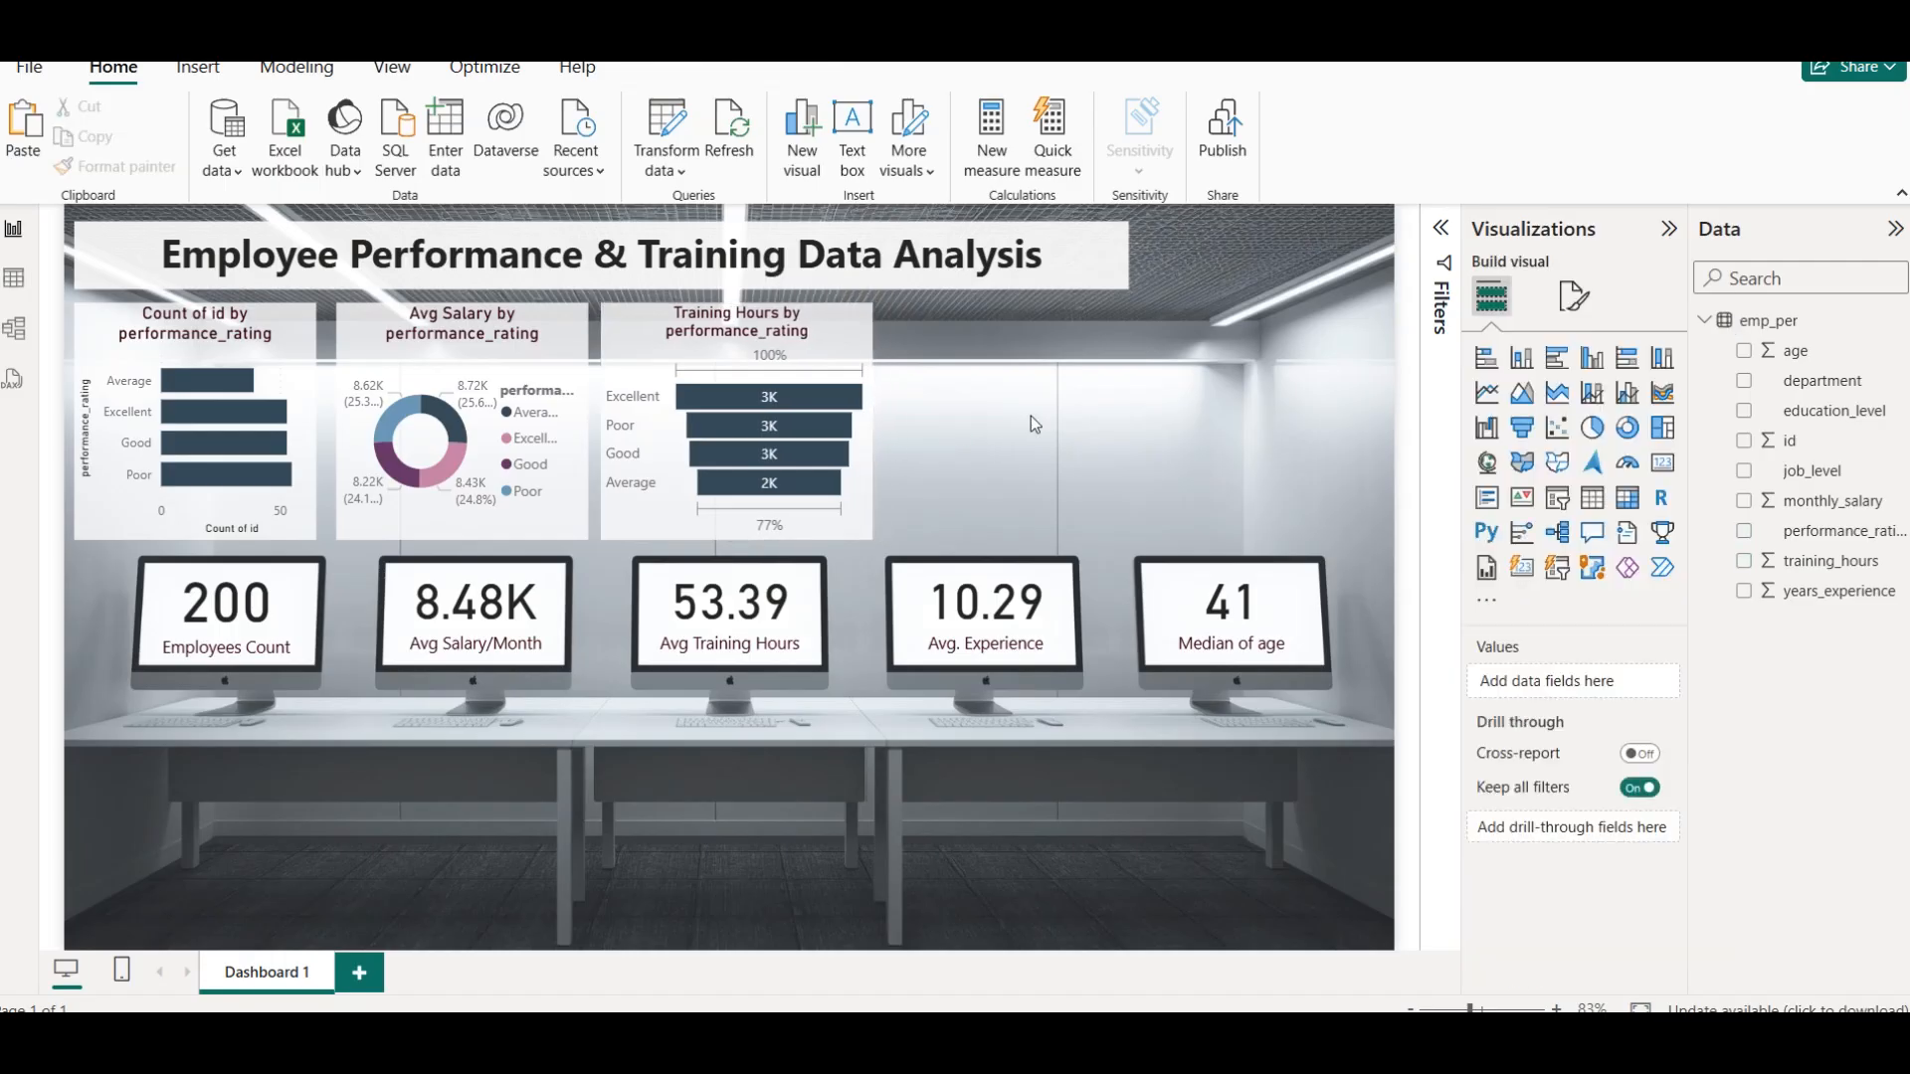
Duplicate the Training Hours funnel chart twice, placing the copies to its right in the same row
click(738, 325)
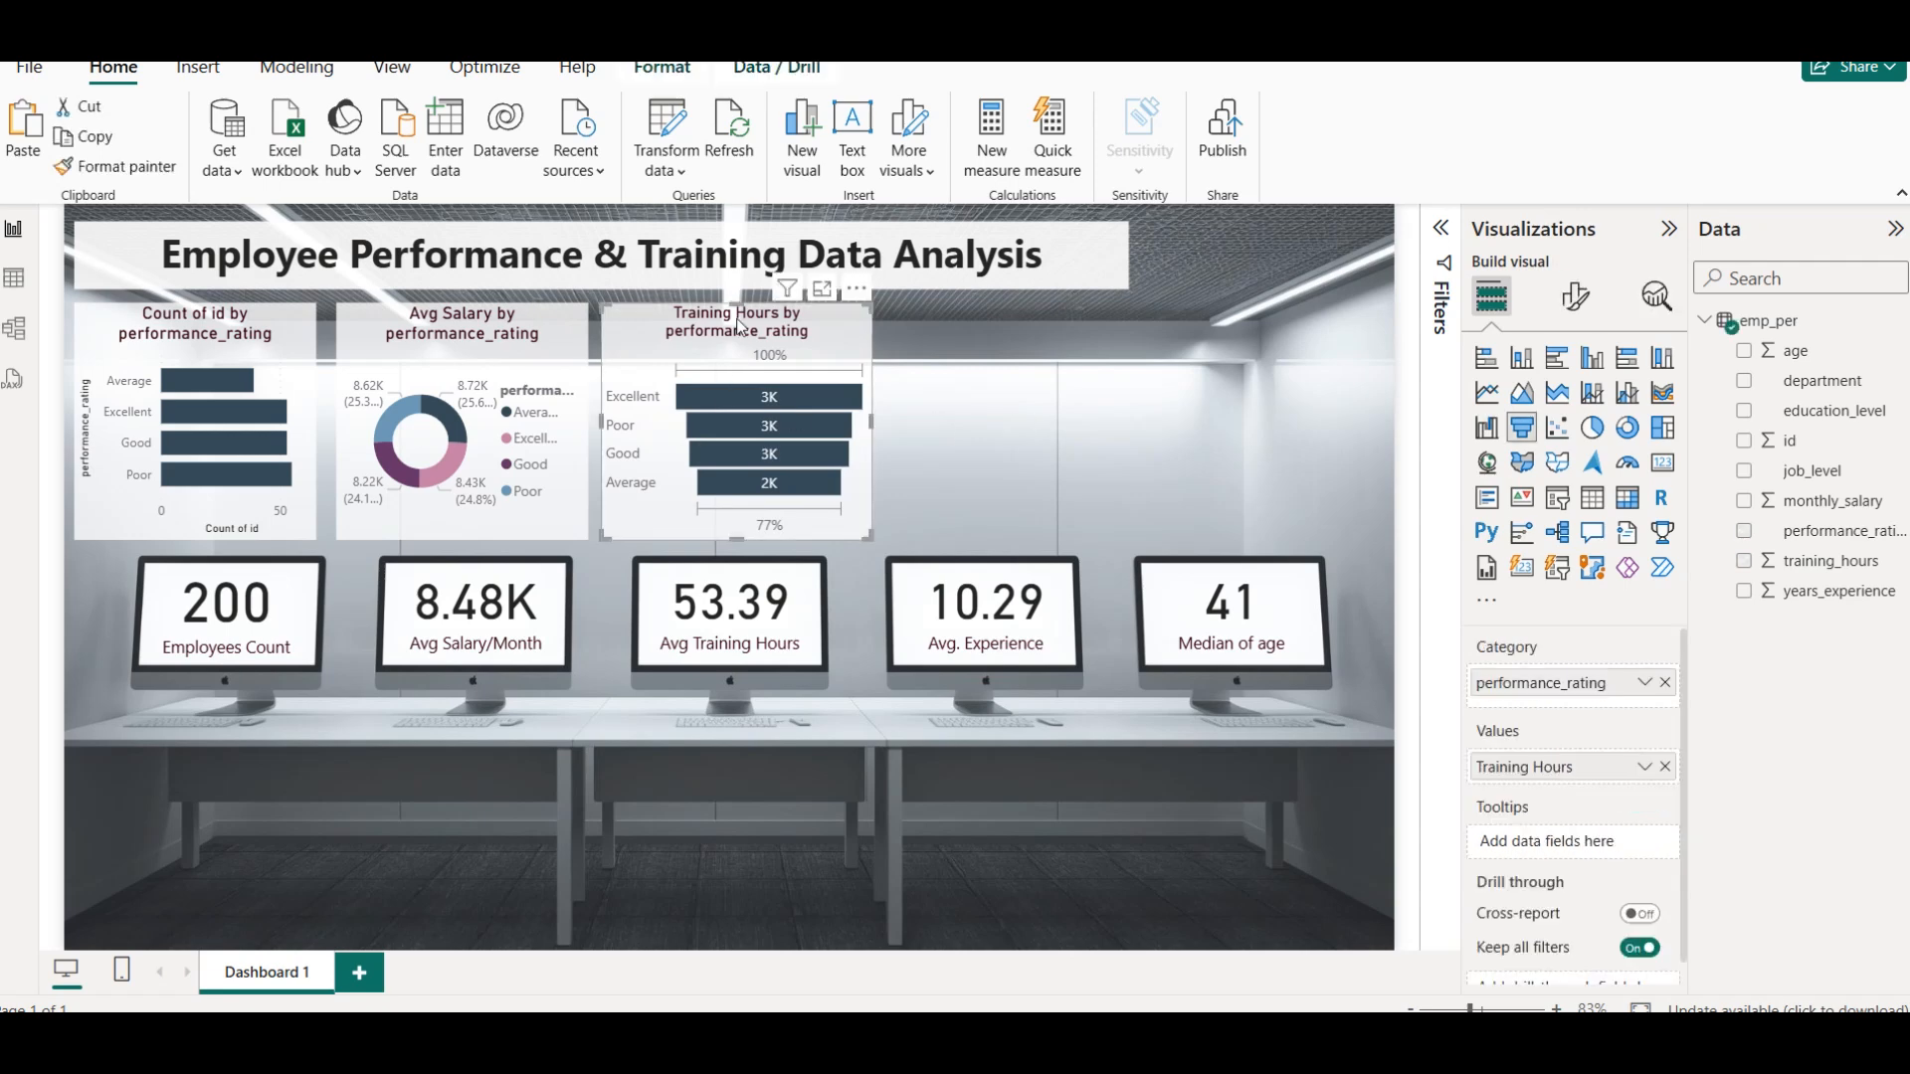
key(ctrl+v)
drag(740, 328, 1015, 326)
drag(1148, 415, 1134, 420)
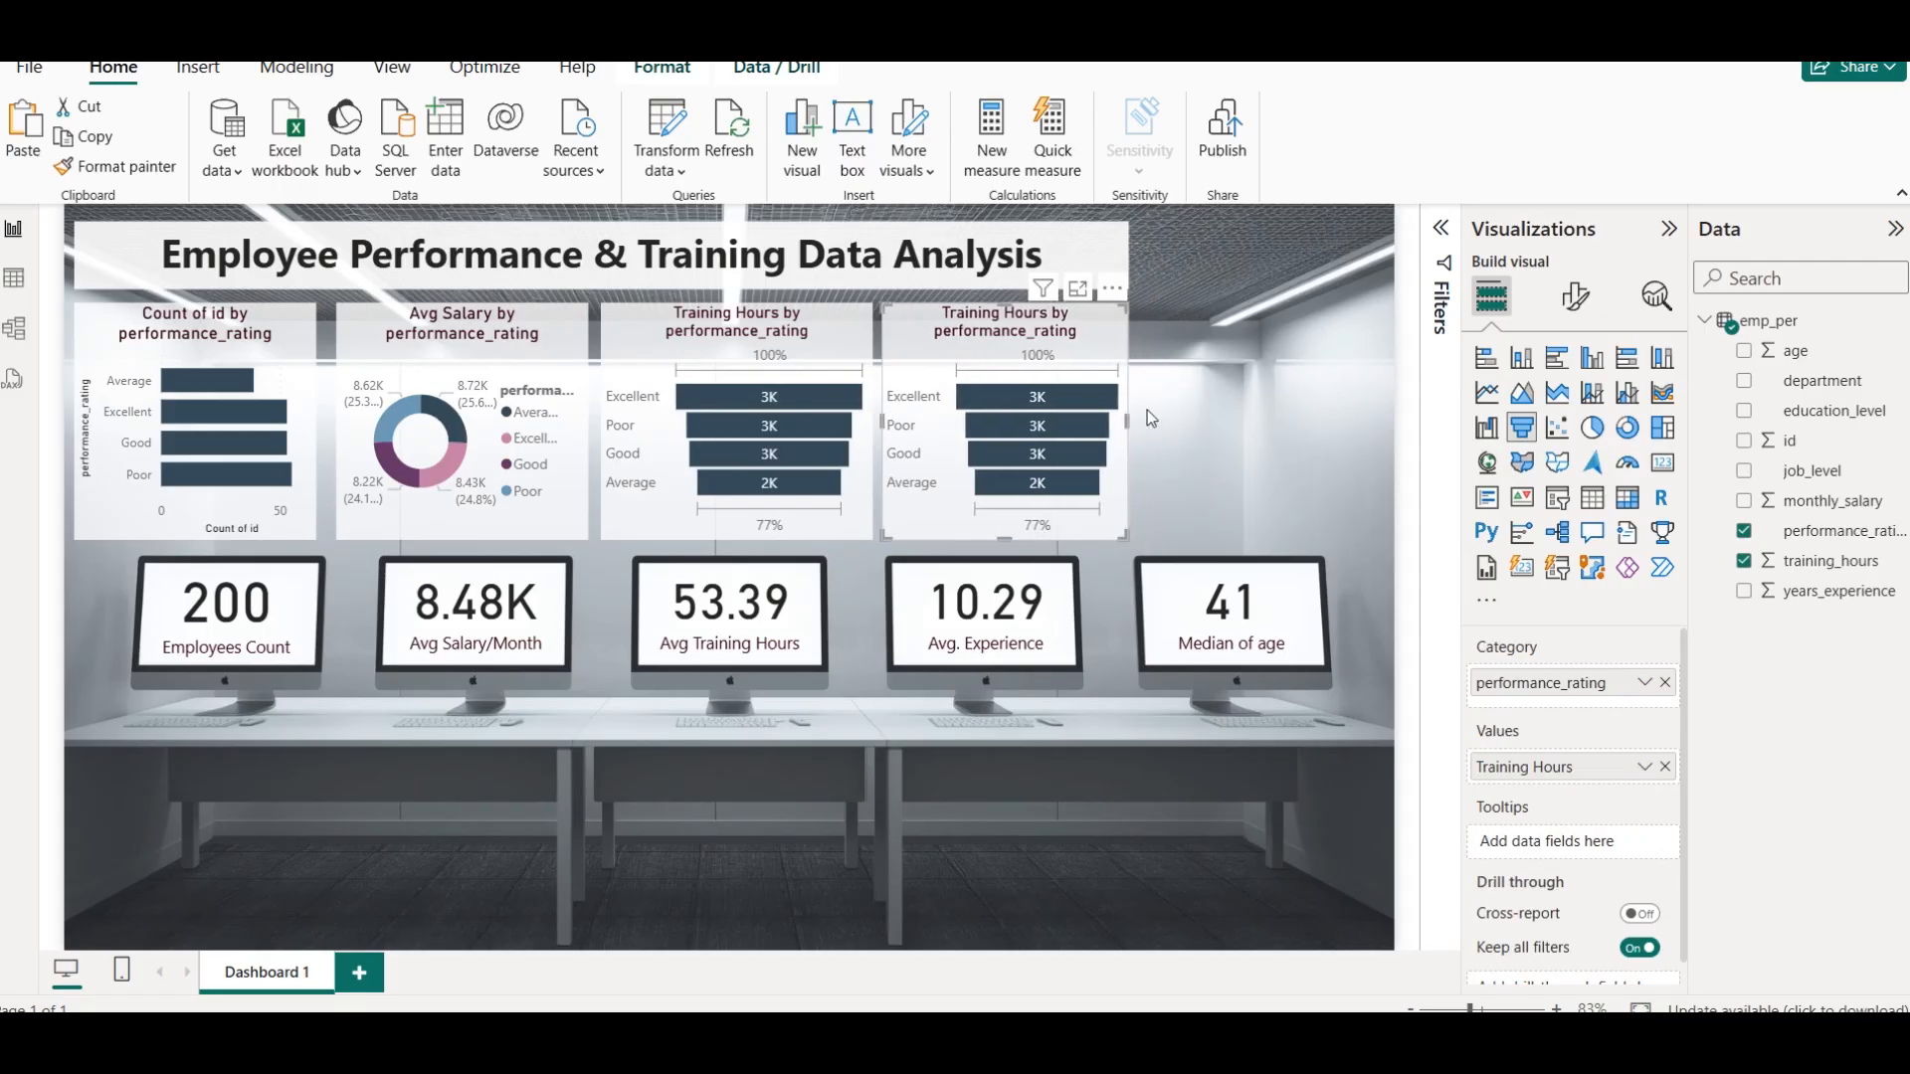
key(ctrl+z)
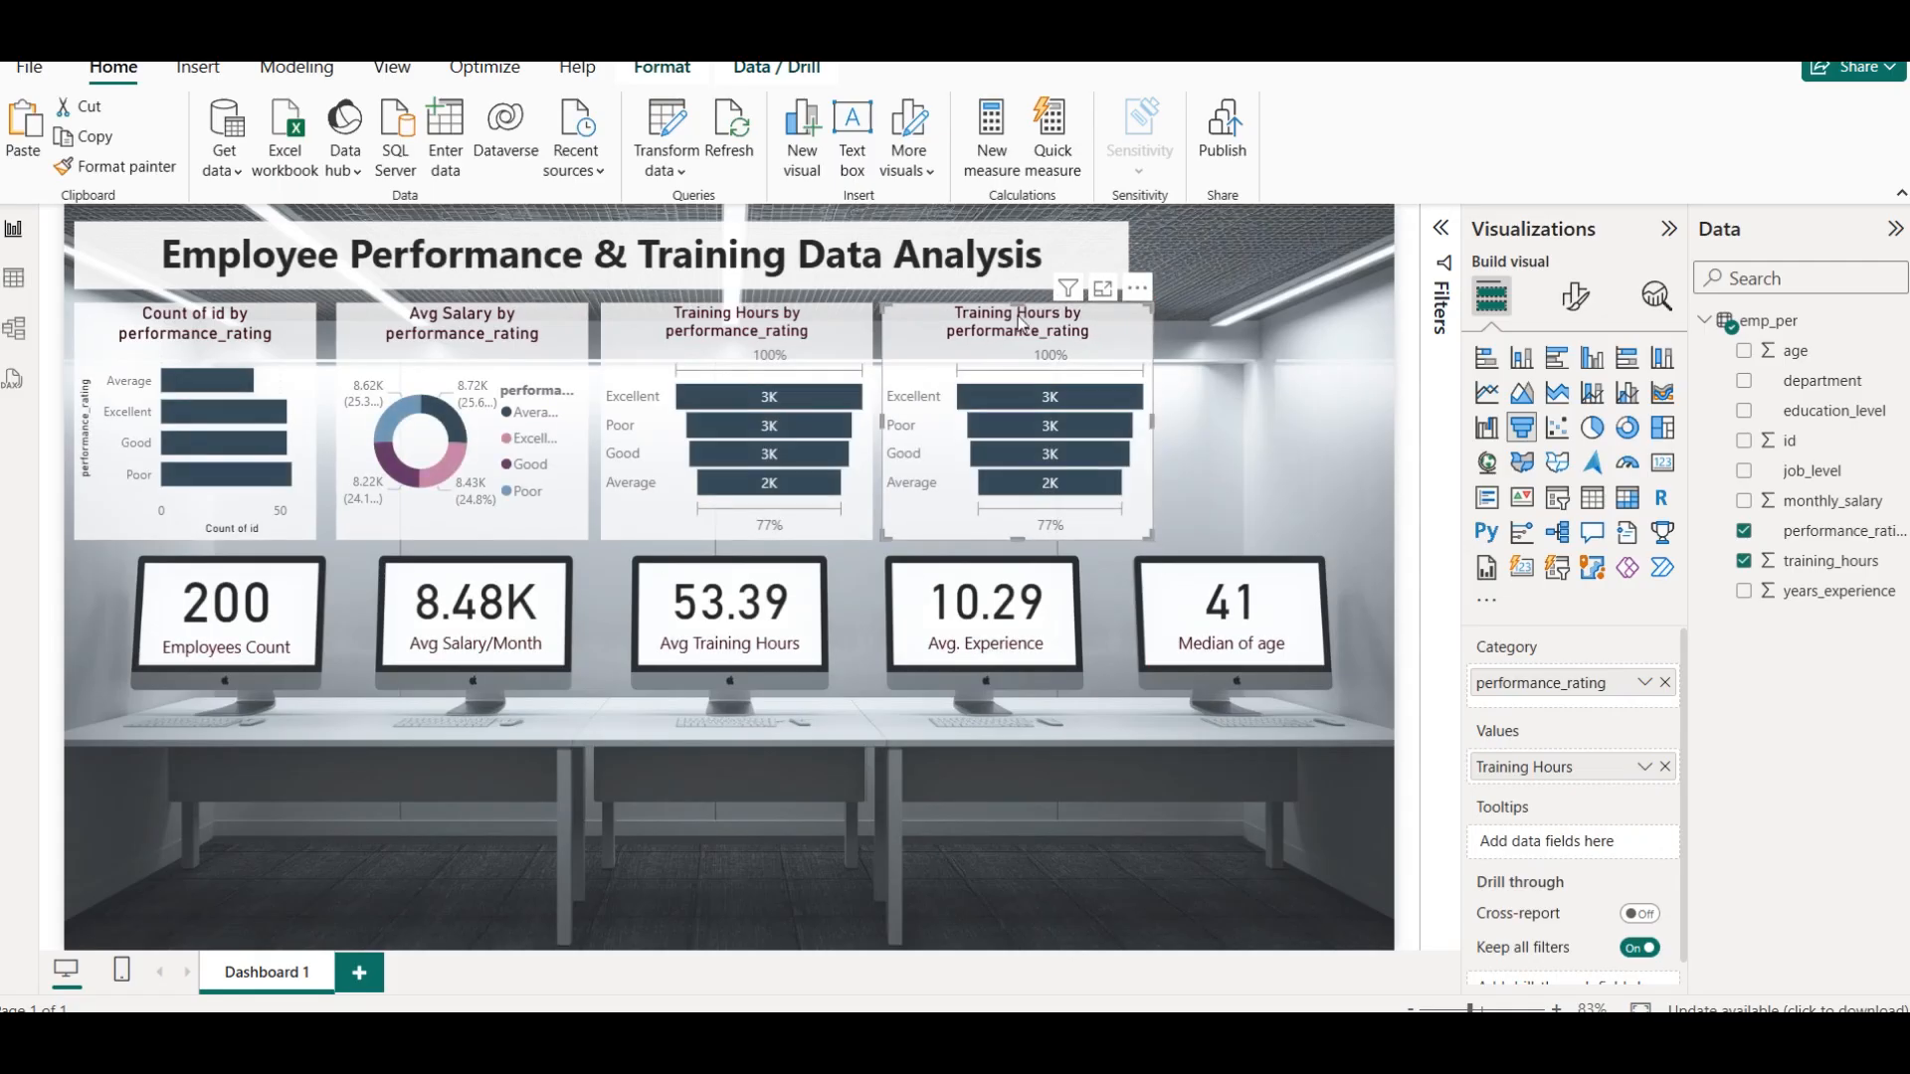
drag(1021, 321, 1239, 336)
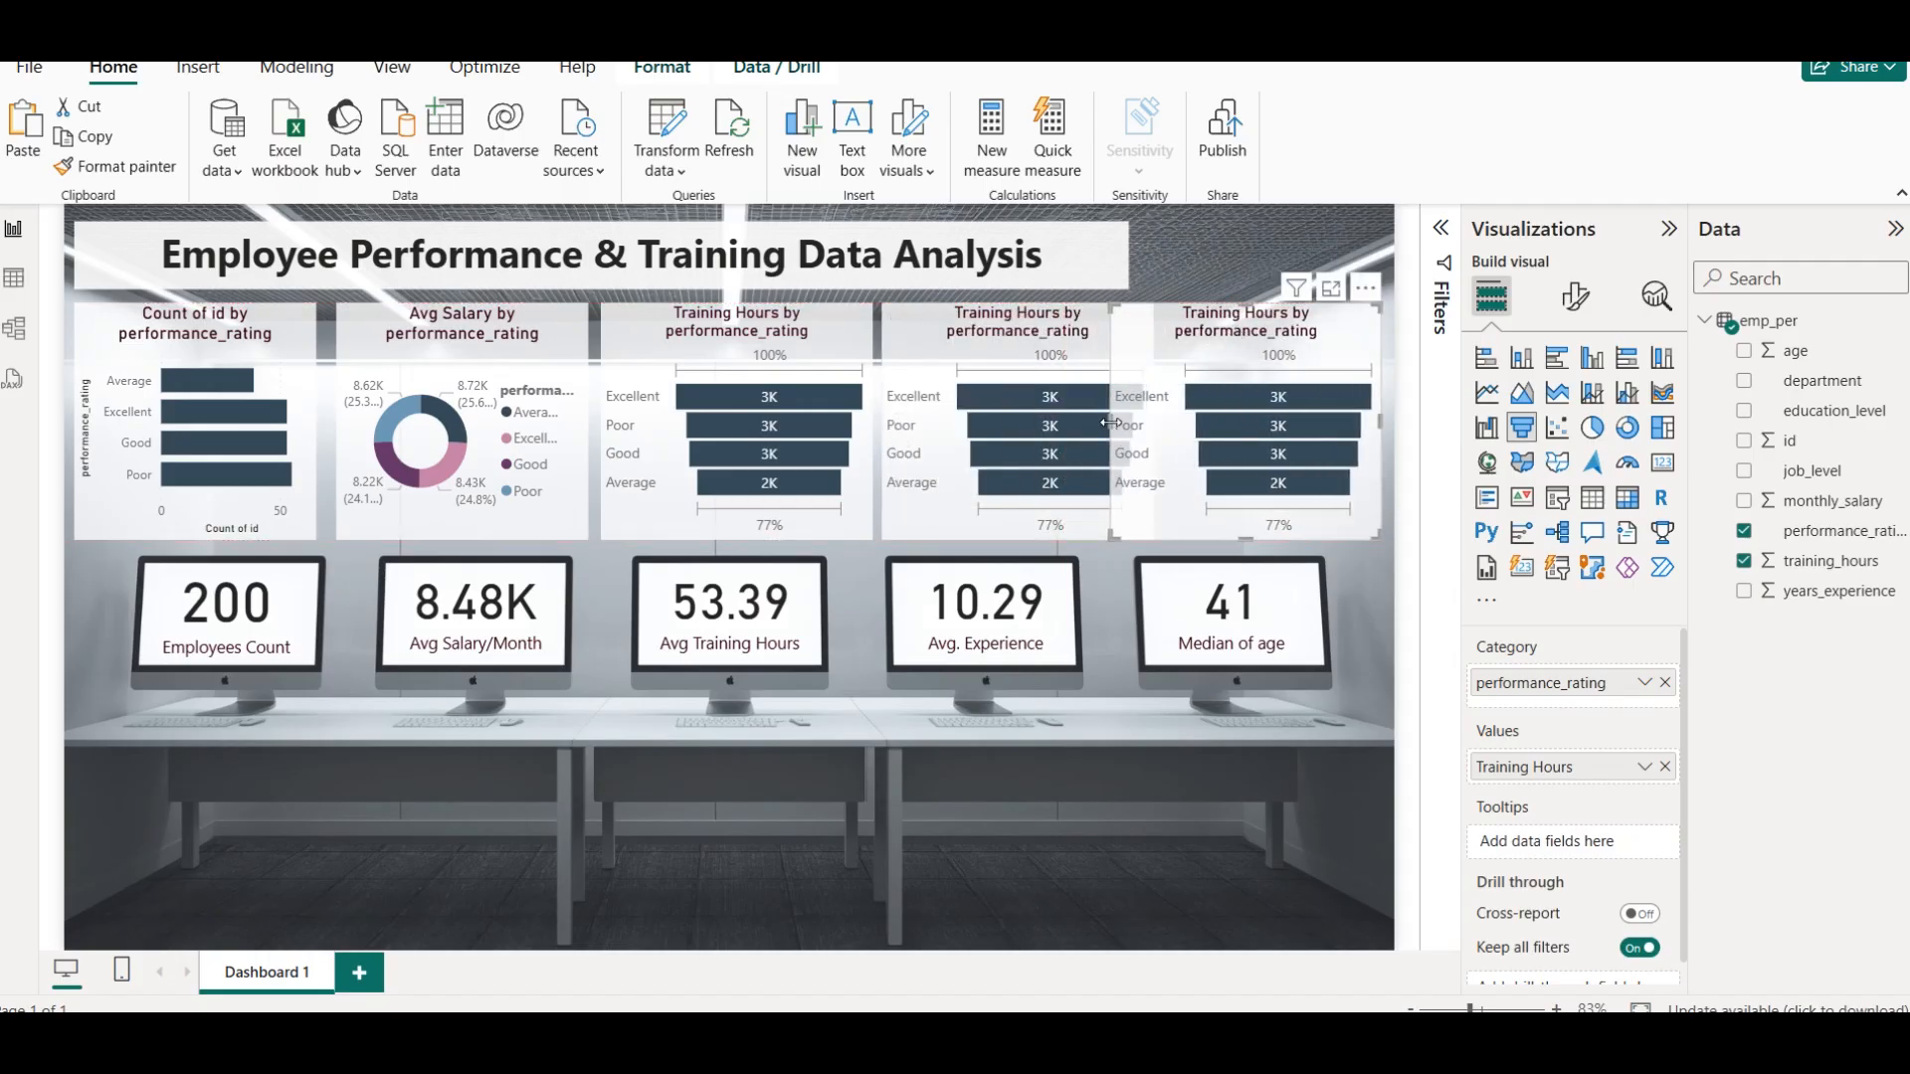
Adjust the positions and widths of the donut and funnel charts to space the five charts evenly across the row
click(454, 326)
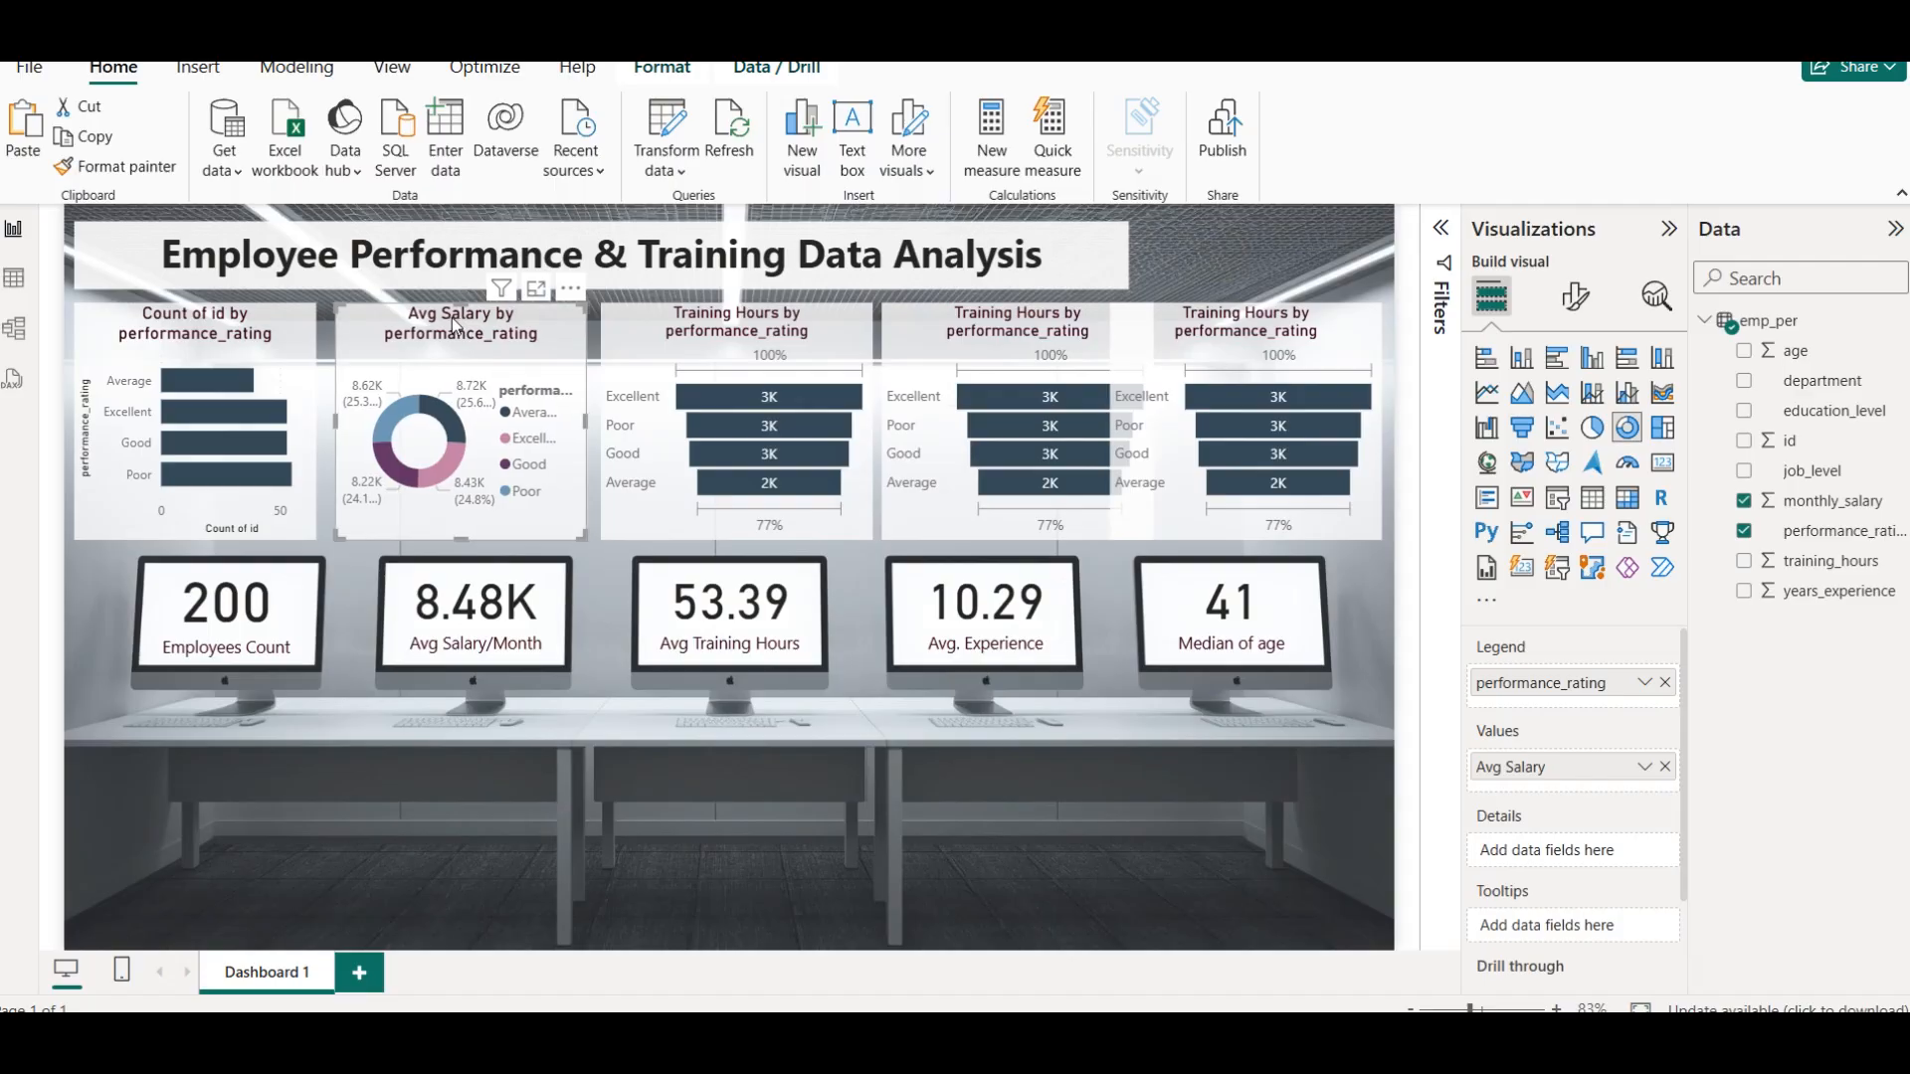
click(685, 418)
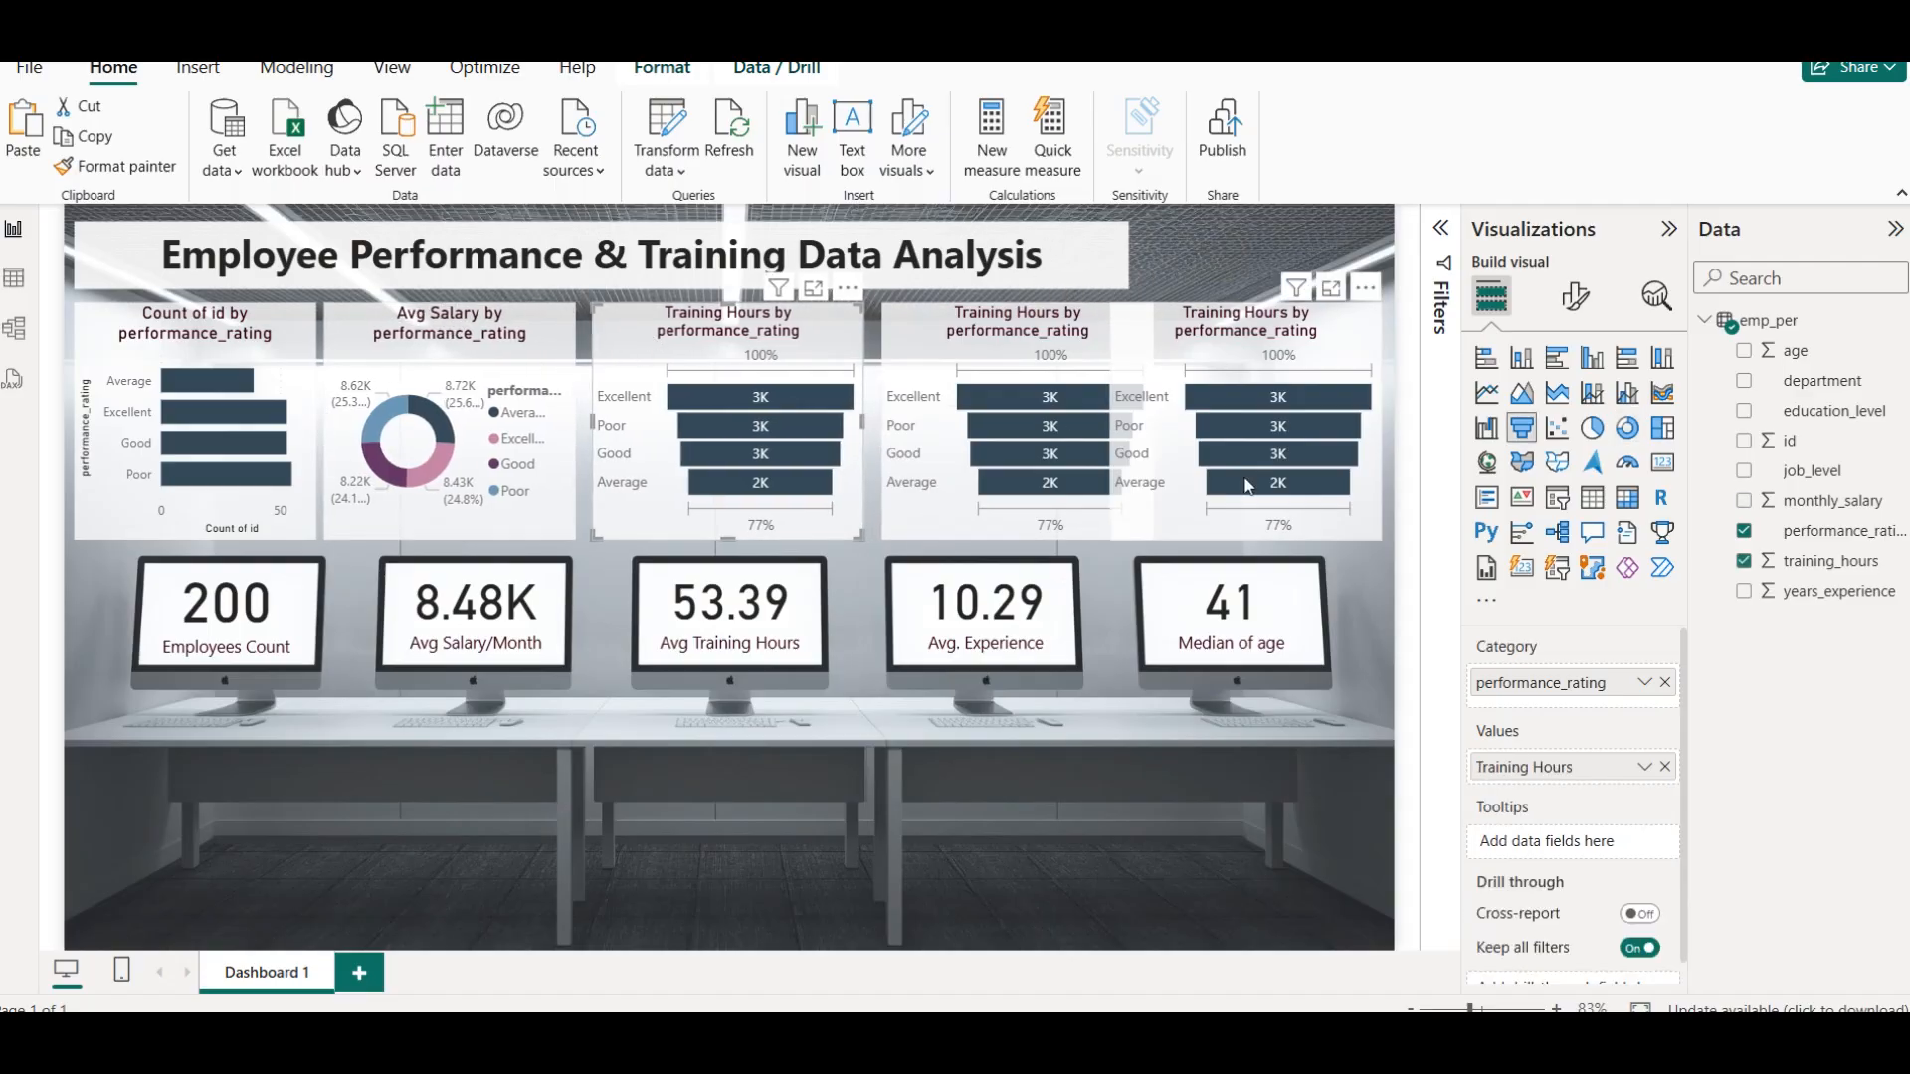
mouse_move(1224, 487)
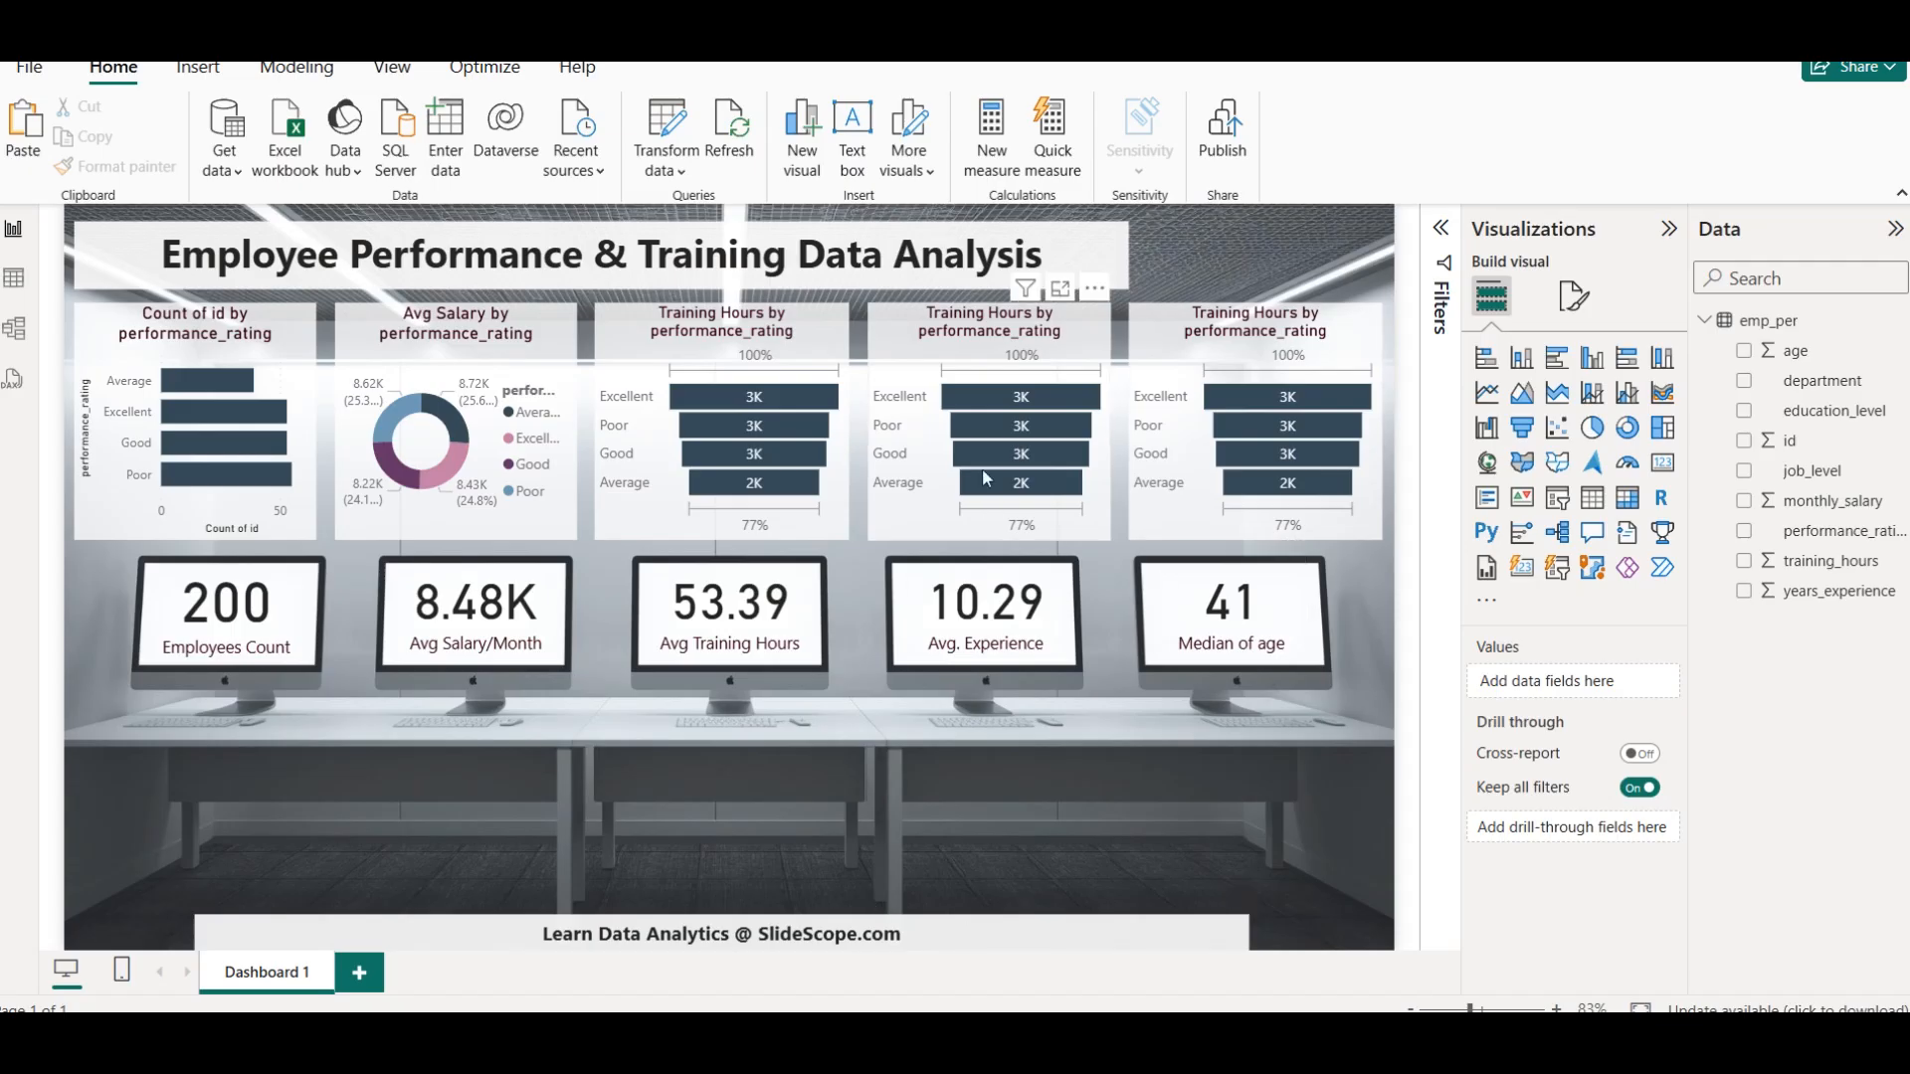
Convert the fourth chart to a line chart showing Sum of years_experience by performance_rating
click(973, 319)
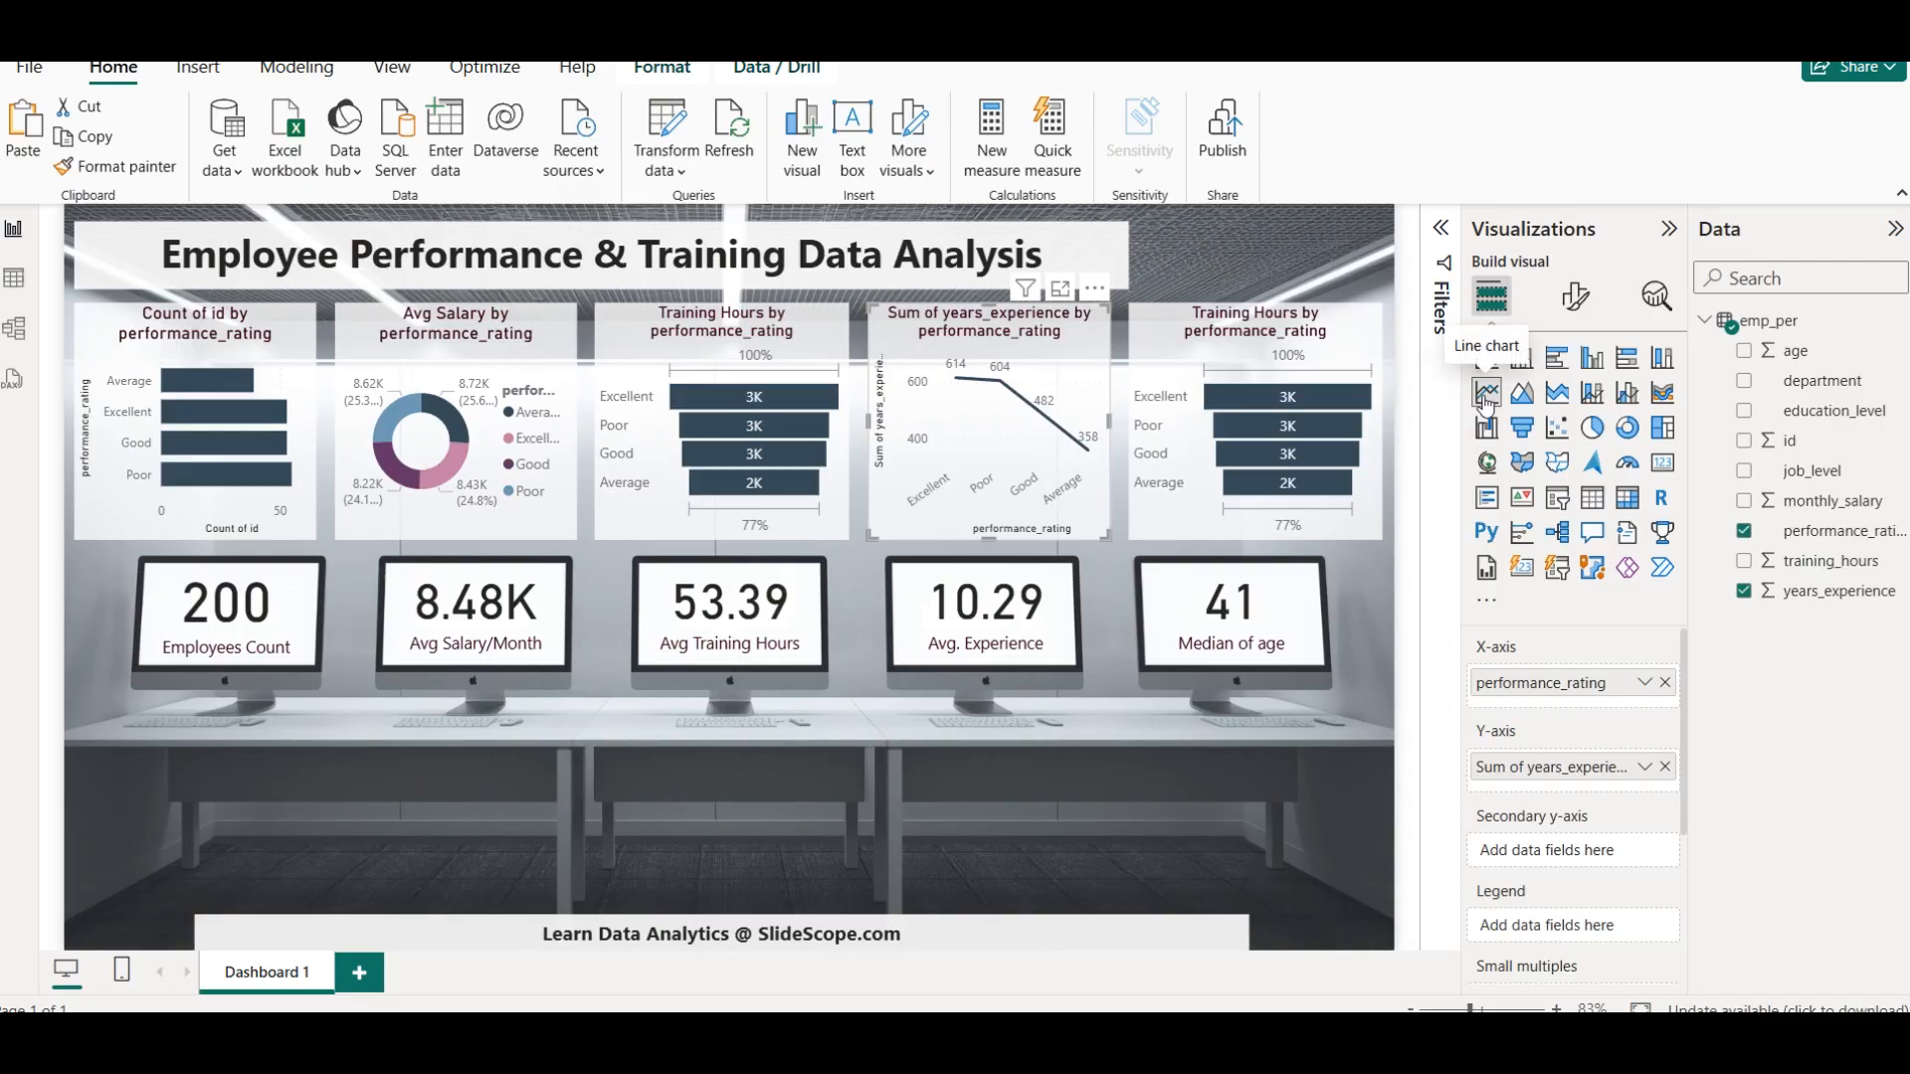
Rename the Y-axis field of the fourth chart to "Total years_experience" for this visual
click(1646, 767)
click(1761, 391)
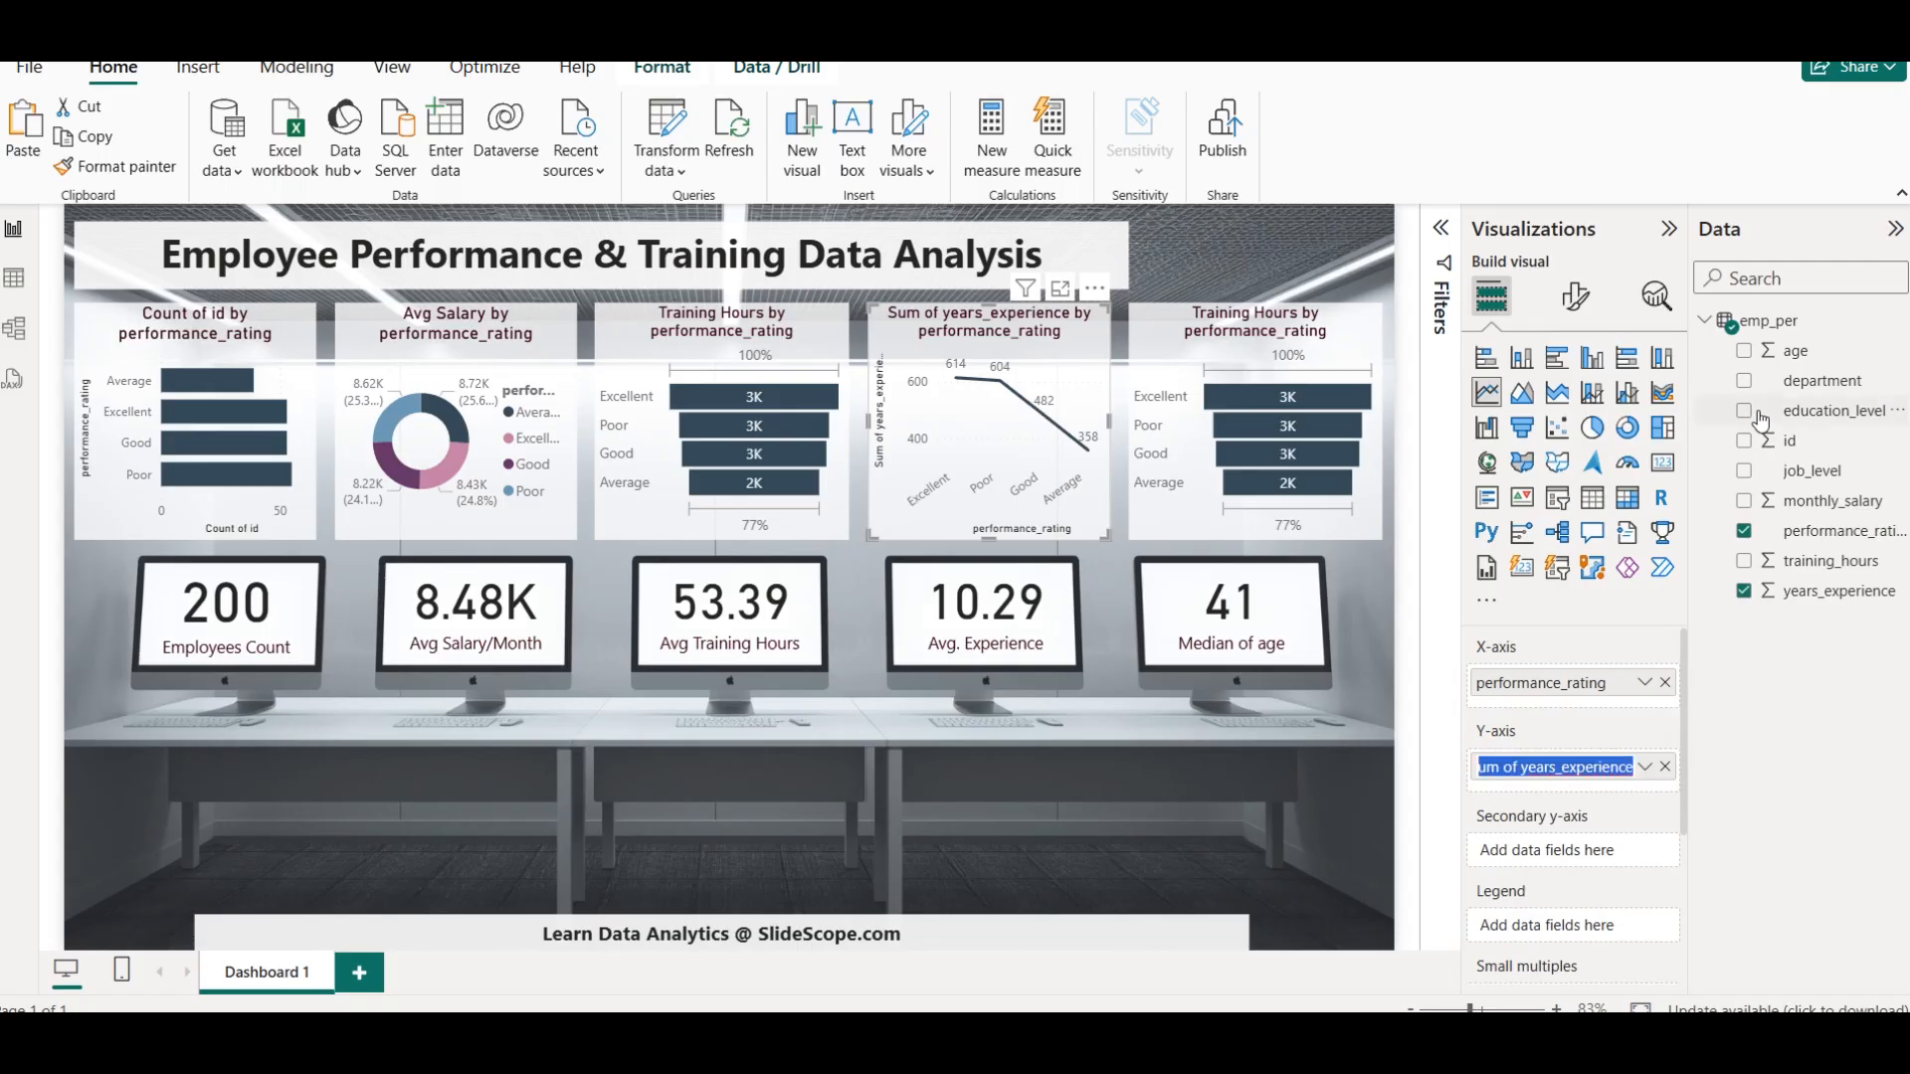
key(Home)
key(shift+Right)
key(shift+Right)
key(shift+Right)
key(shift+Right)
key(shift+Right)
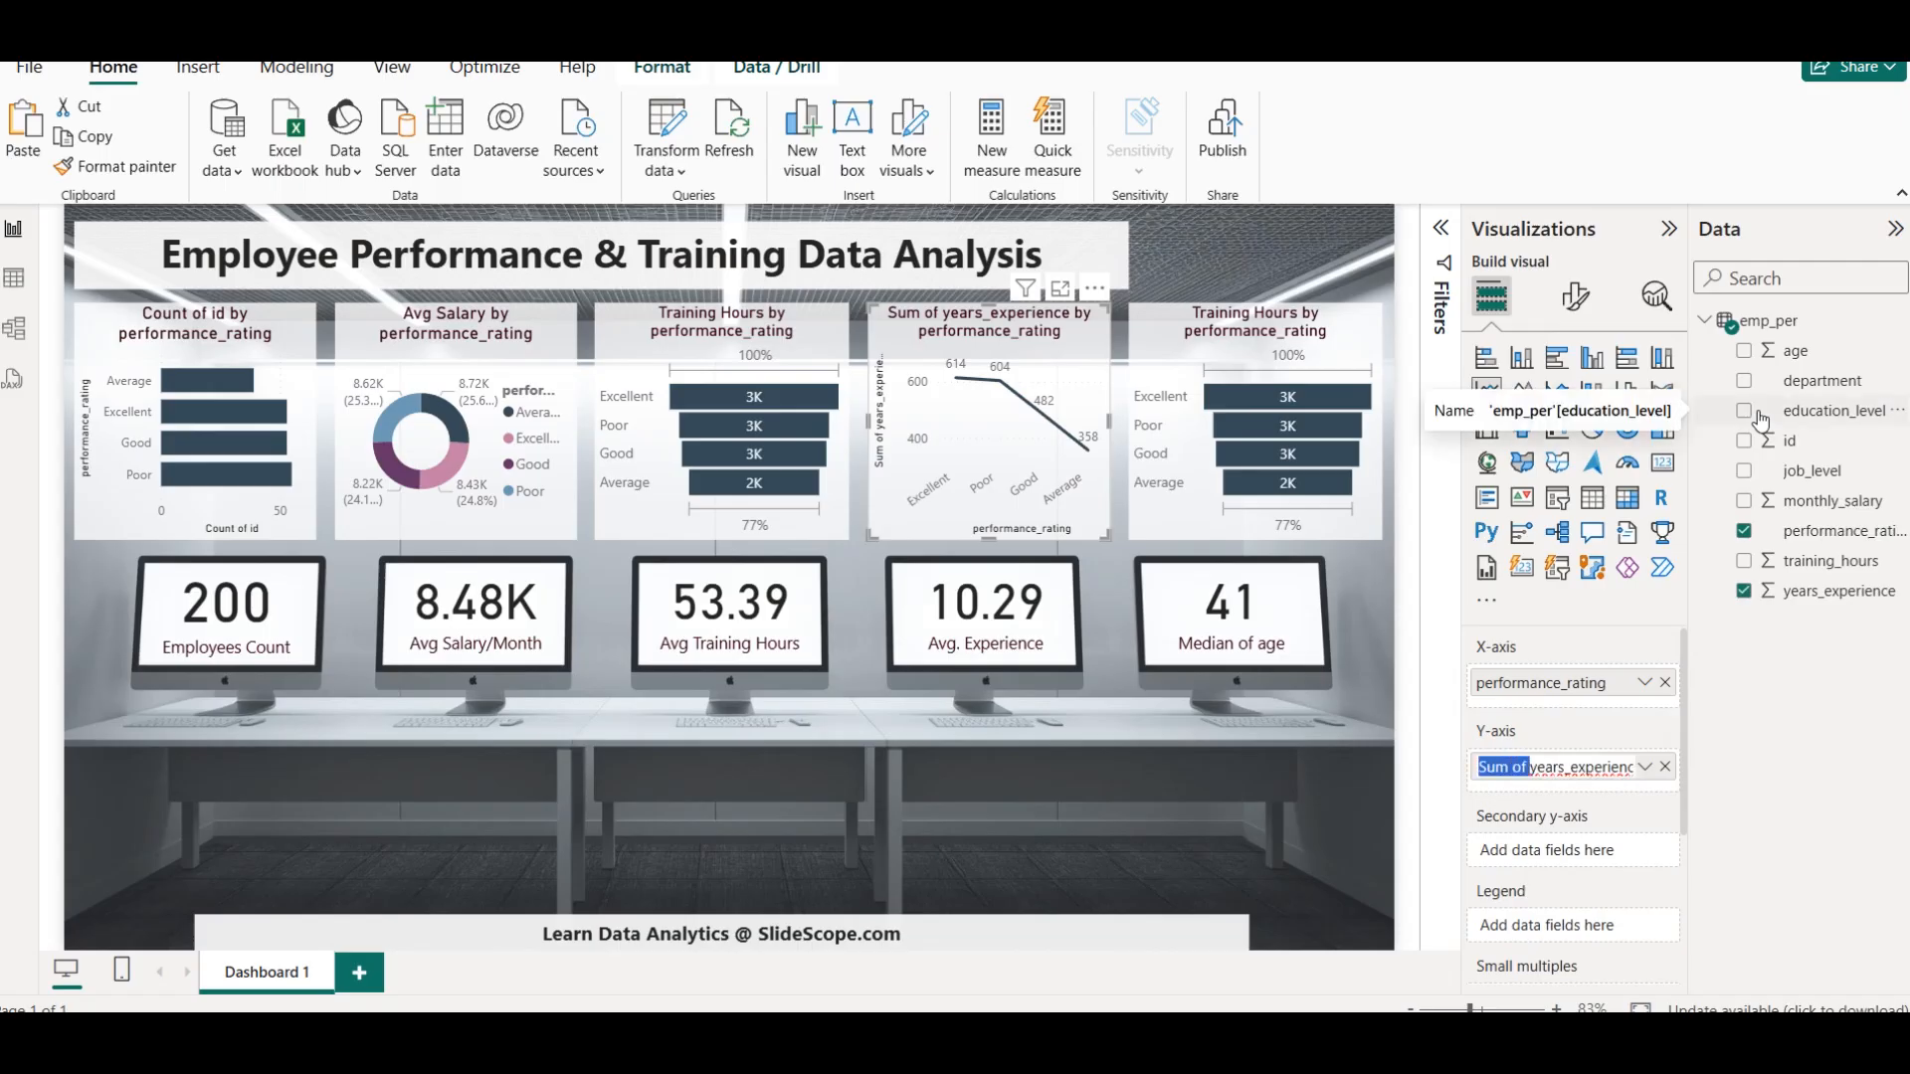
text(Total)
key(Return)
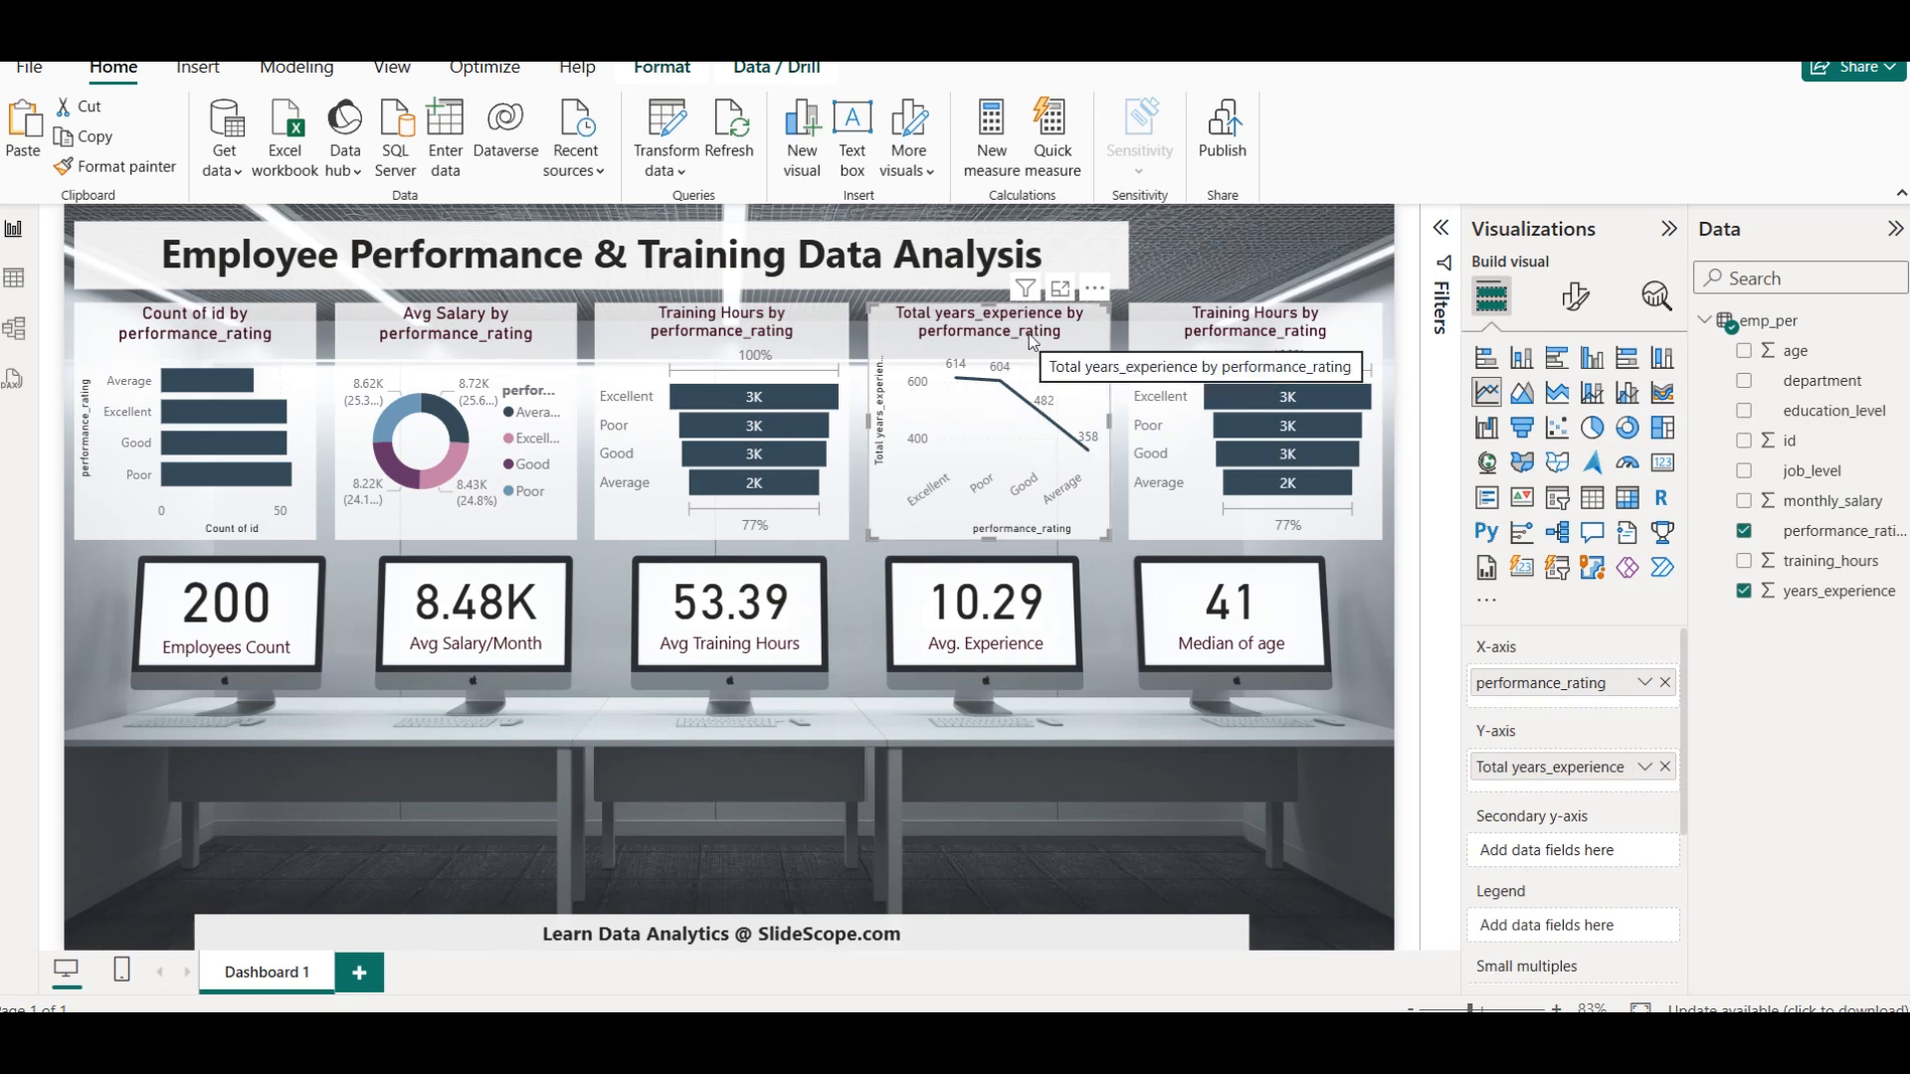
mouse_move(964, 385)
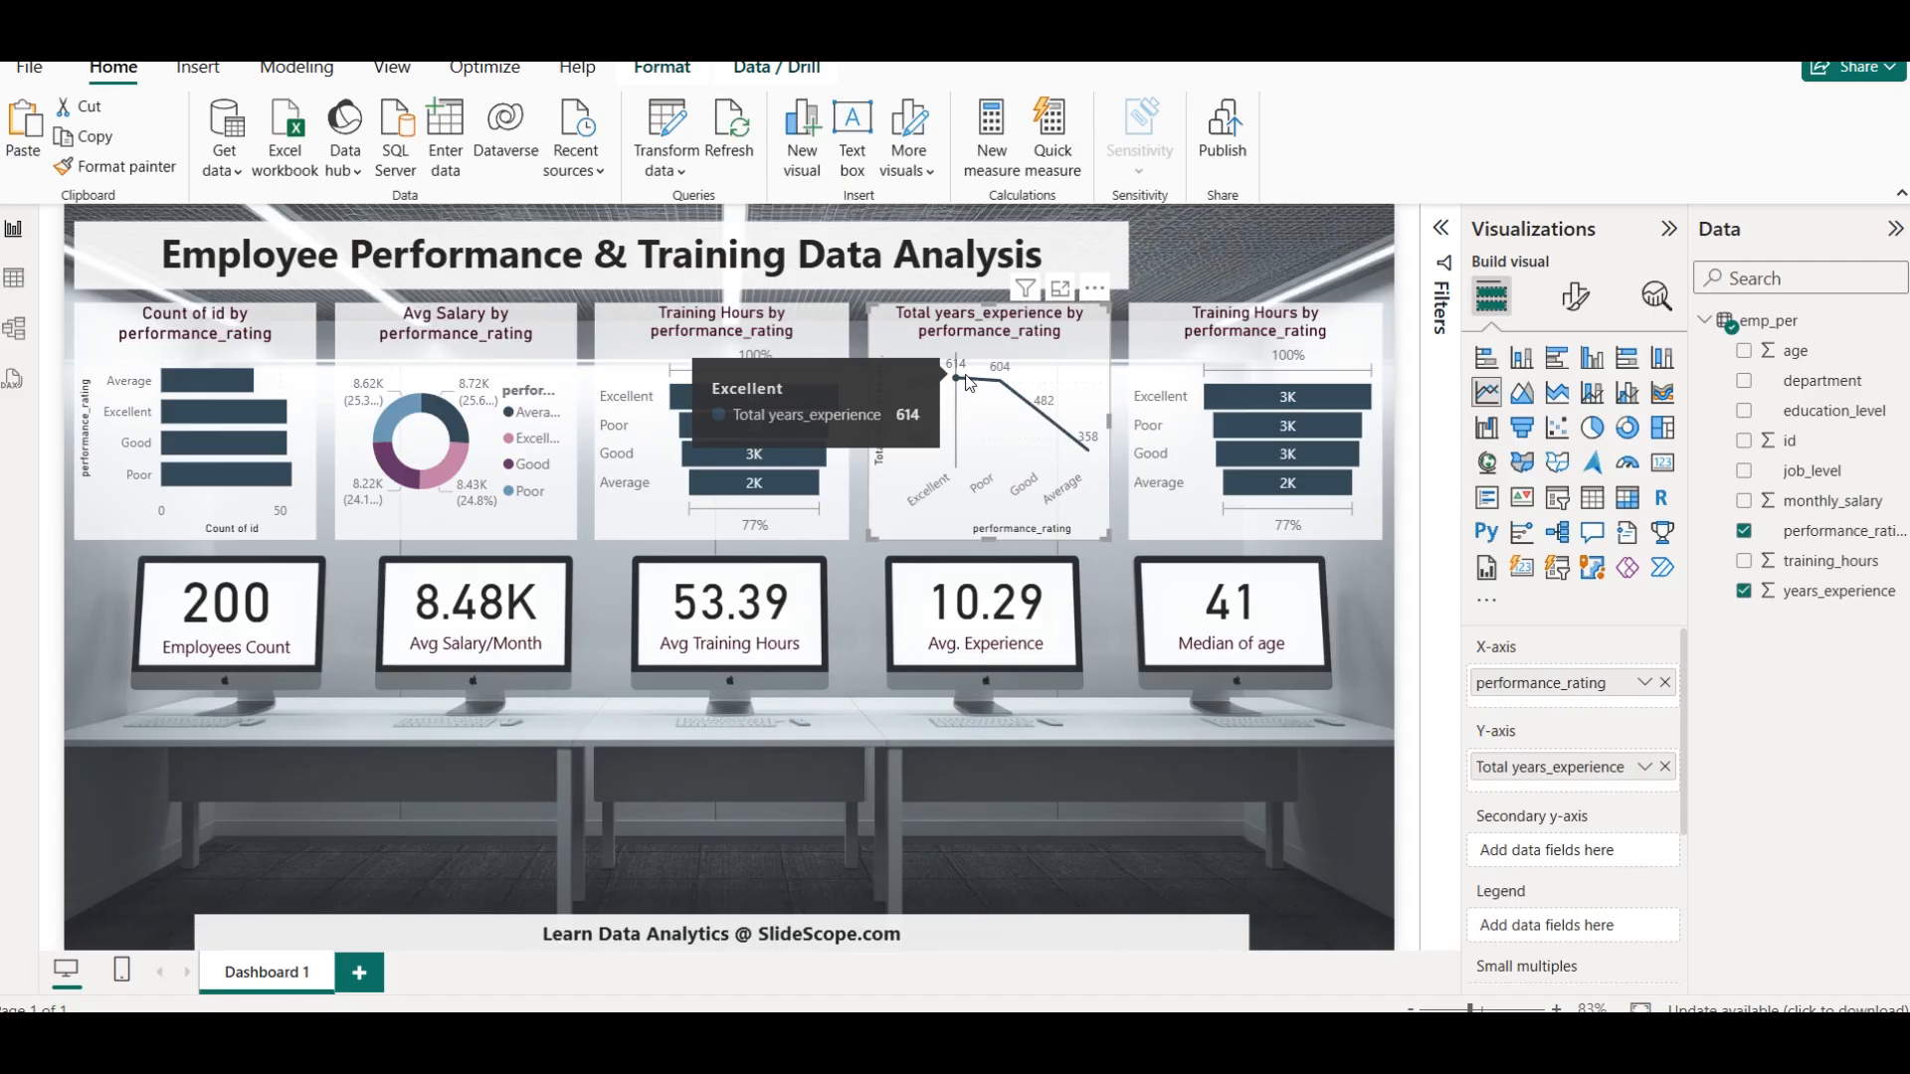
Aggregate the fourth chart's years_experience field by Average and rename it "Avg years_experience" for this visual
click(1644, 767)
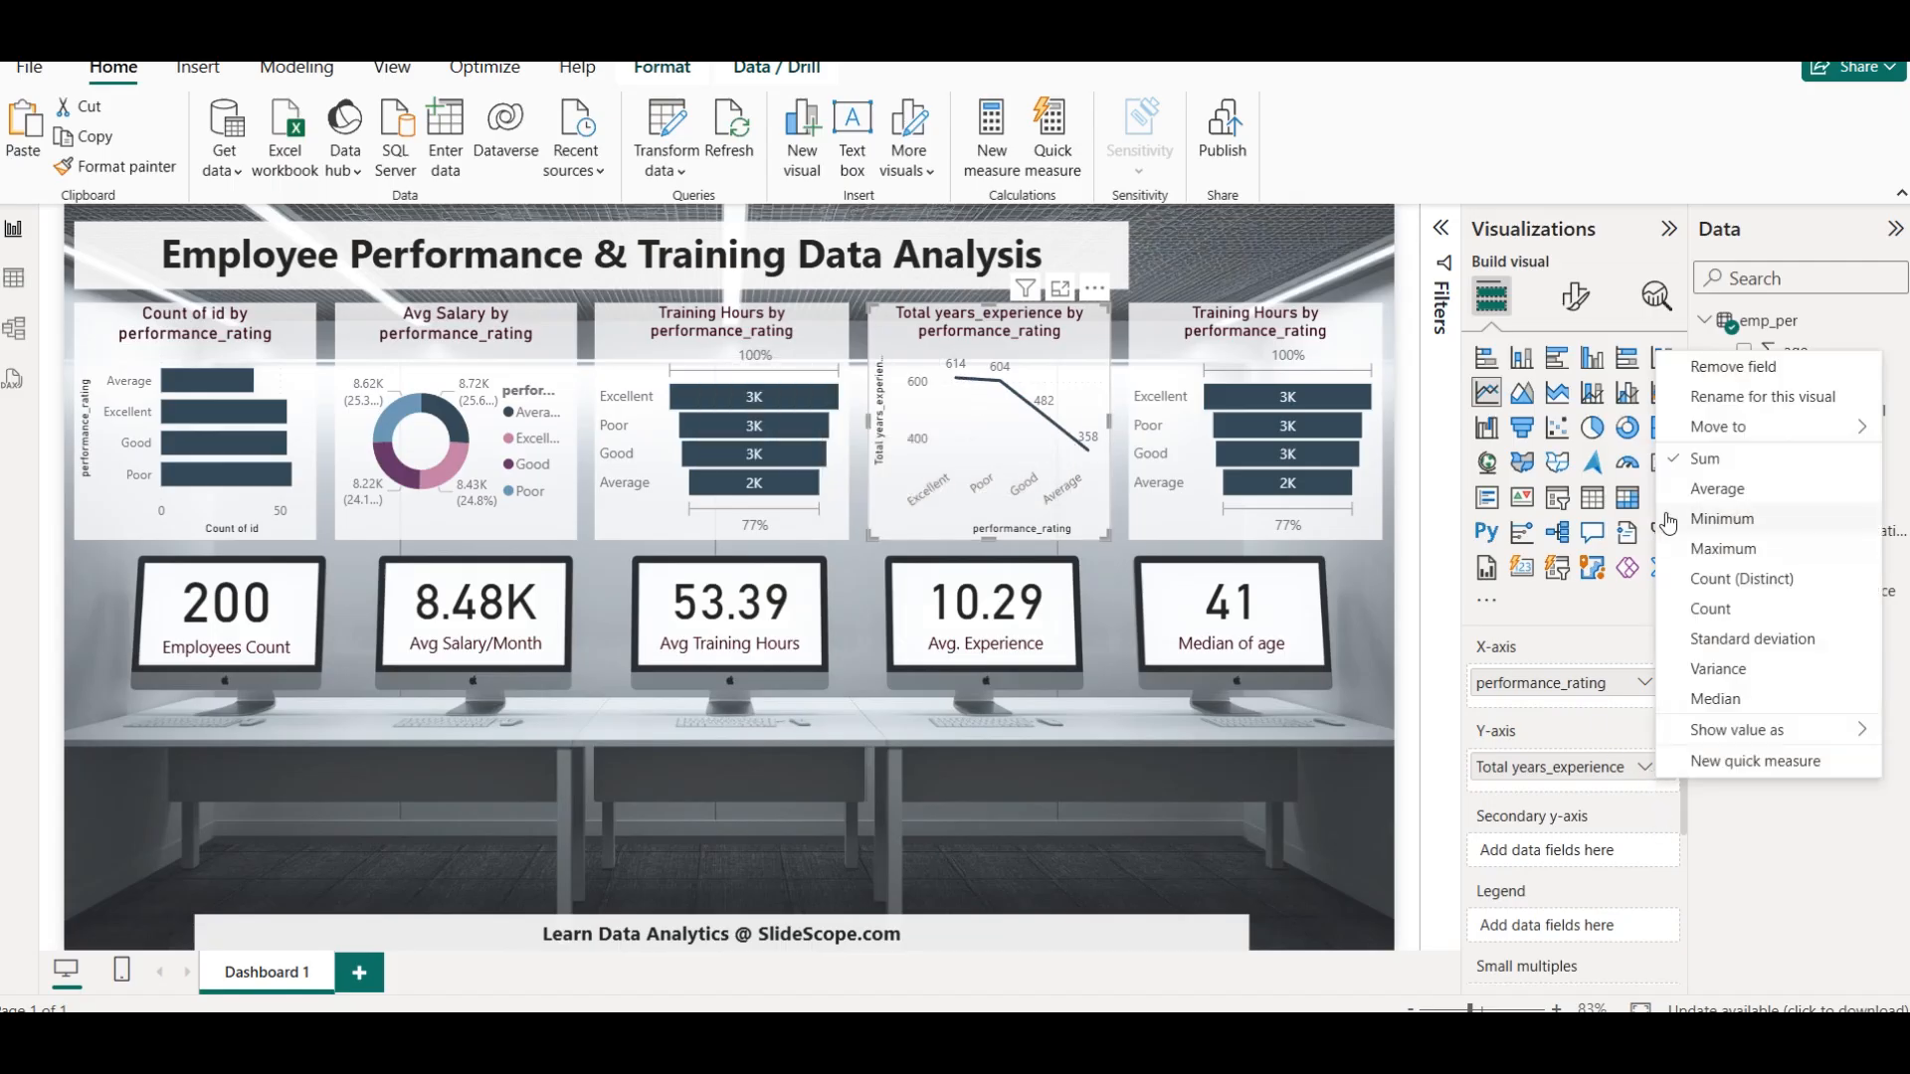
click(1718, 489)
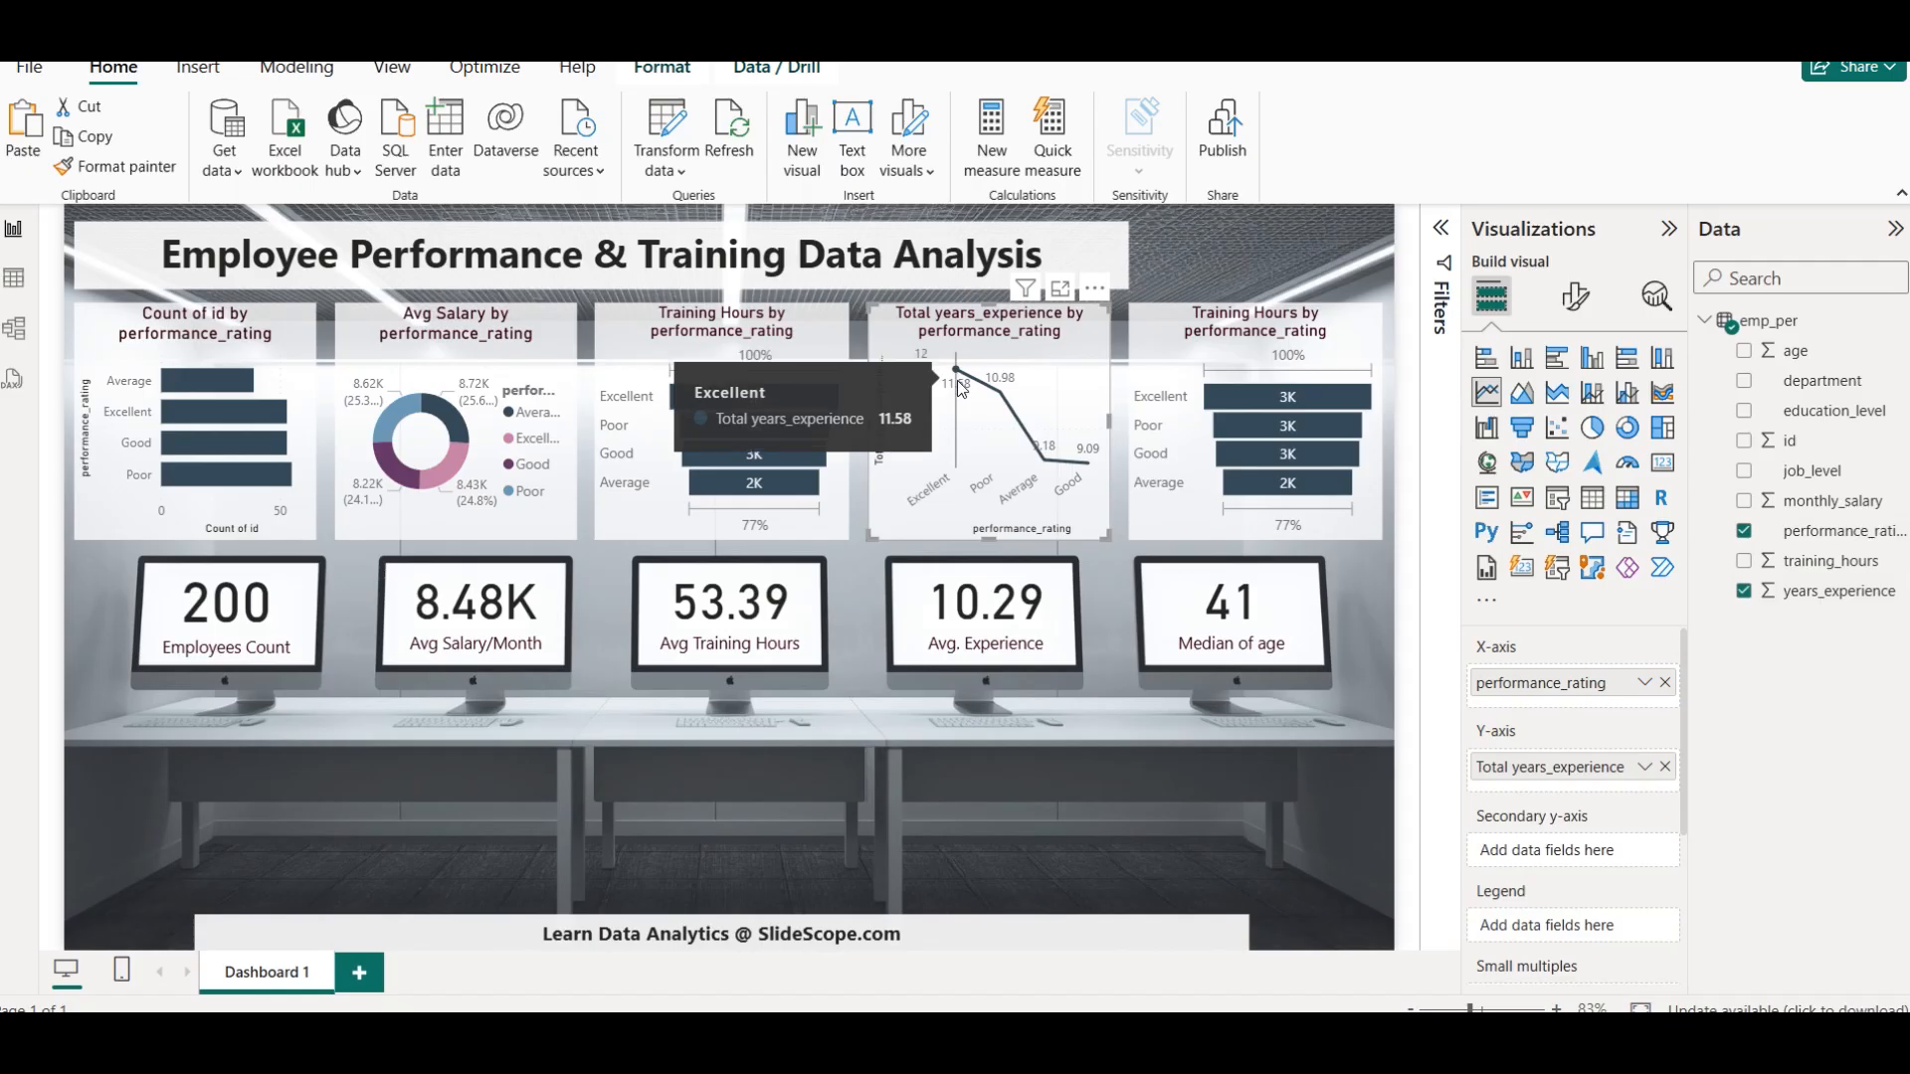
click(1646, 768)
mouse_move(1733, 421)
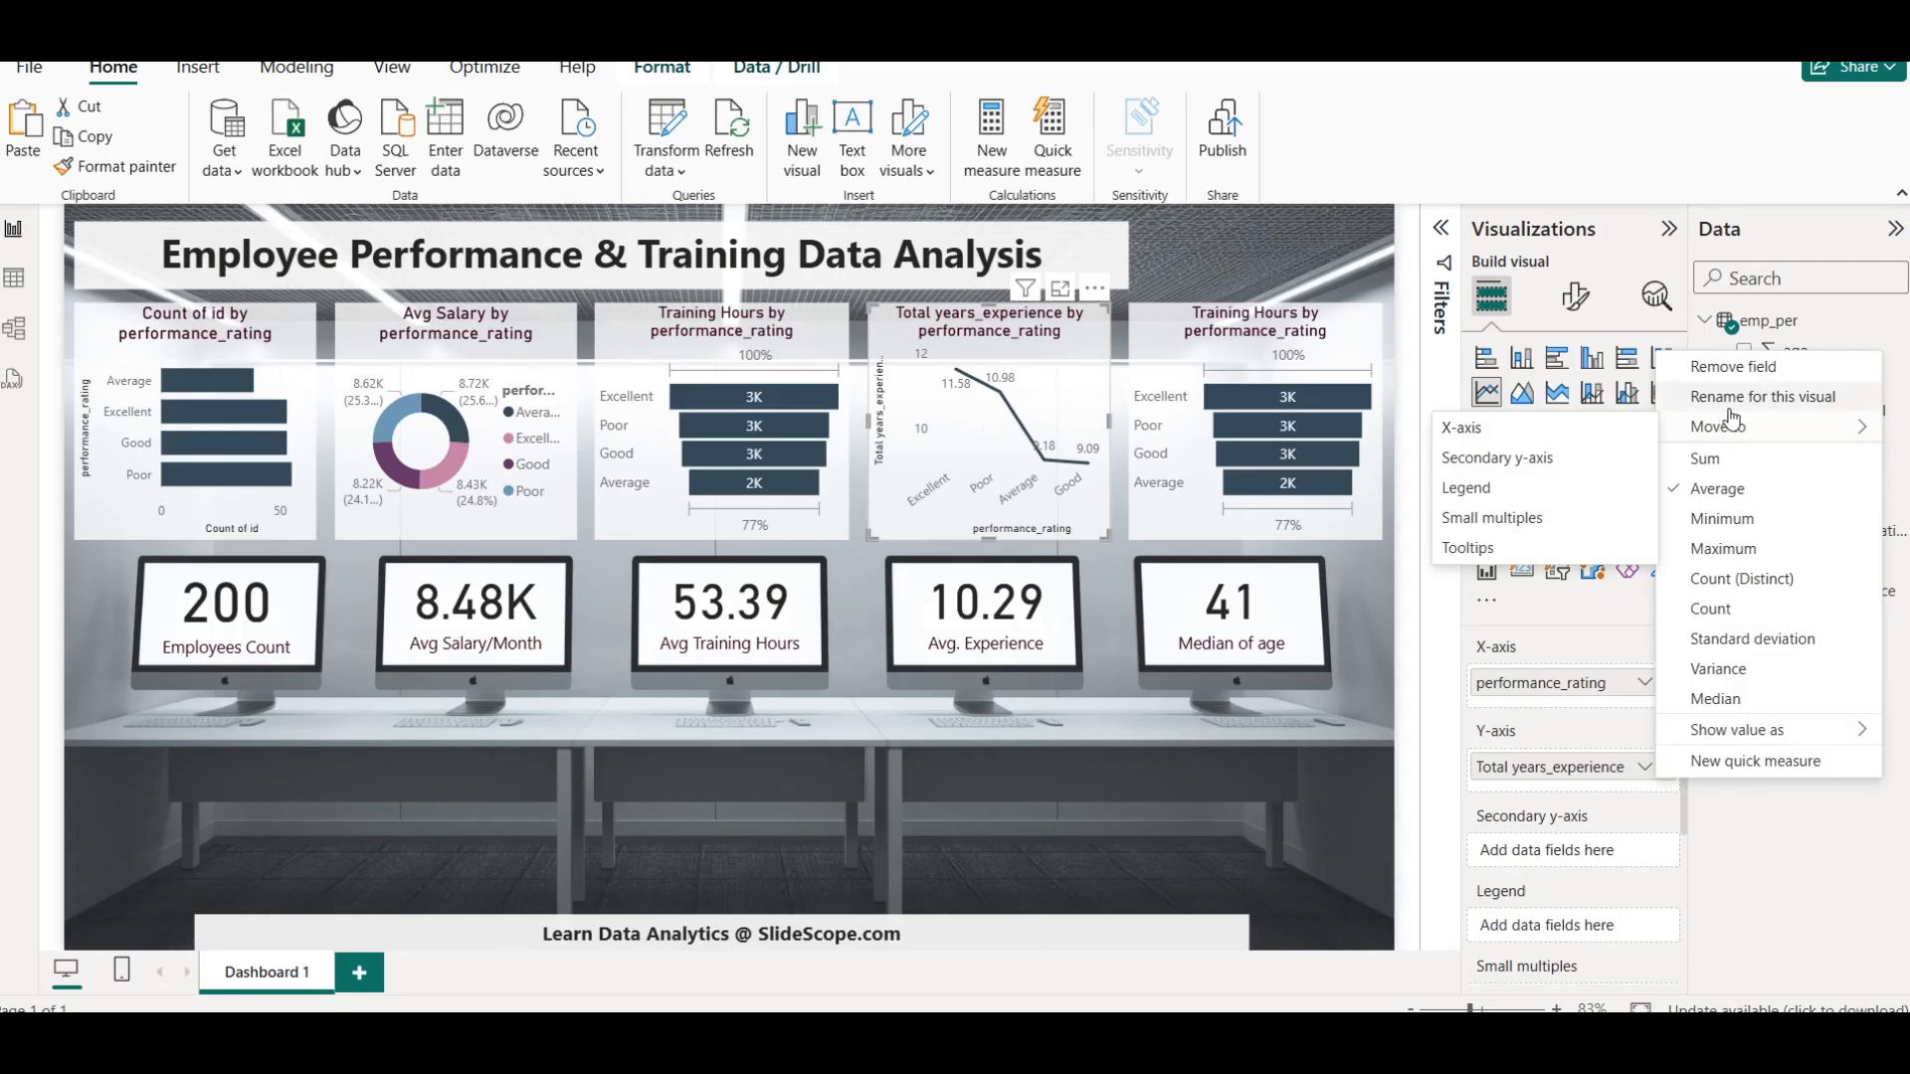
click(1727, 404)
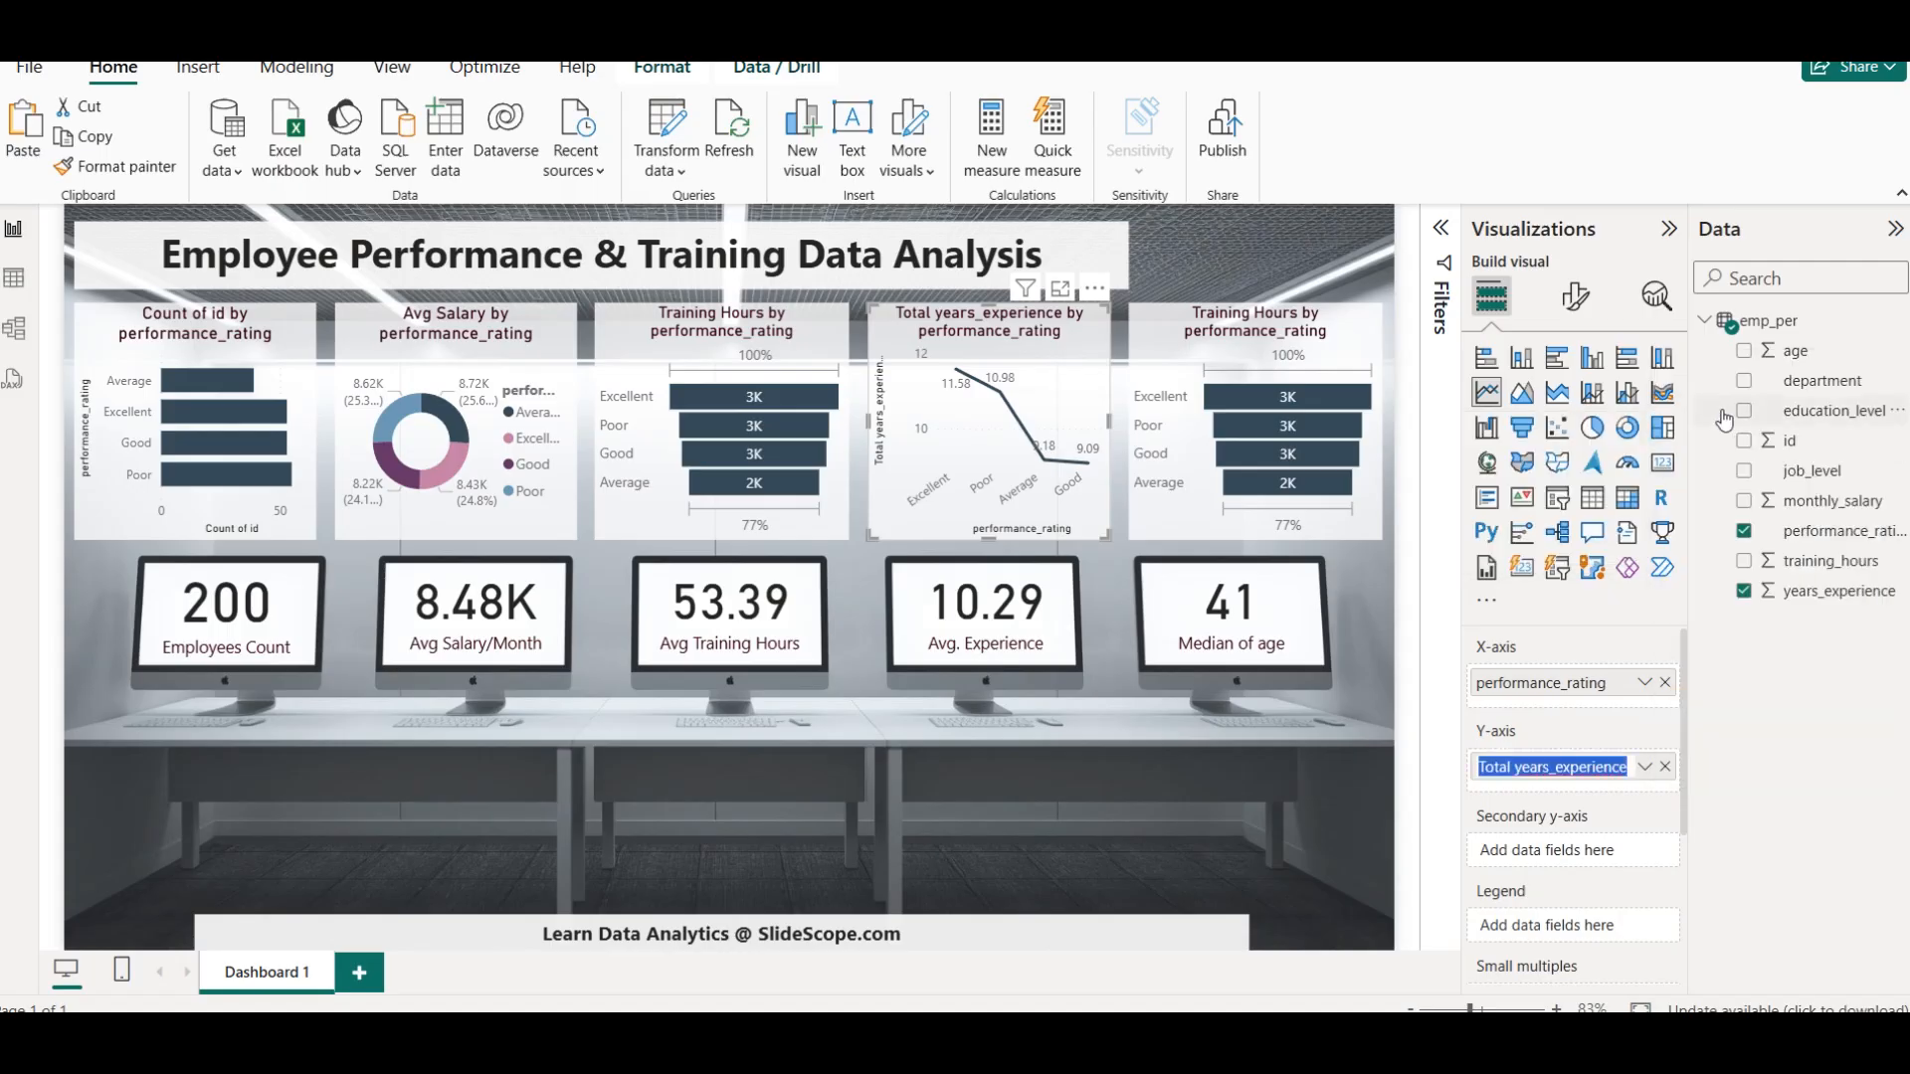
key(Home)
key(shift+Right)
key(shift+Right)
key(shift+Right)
key(shift+Right)
key(shift+Right)
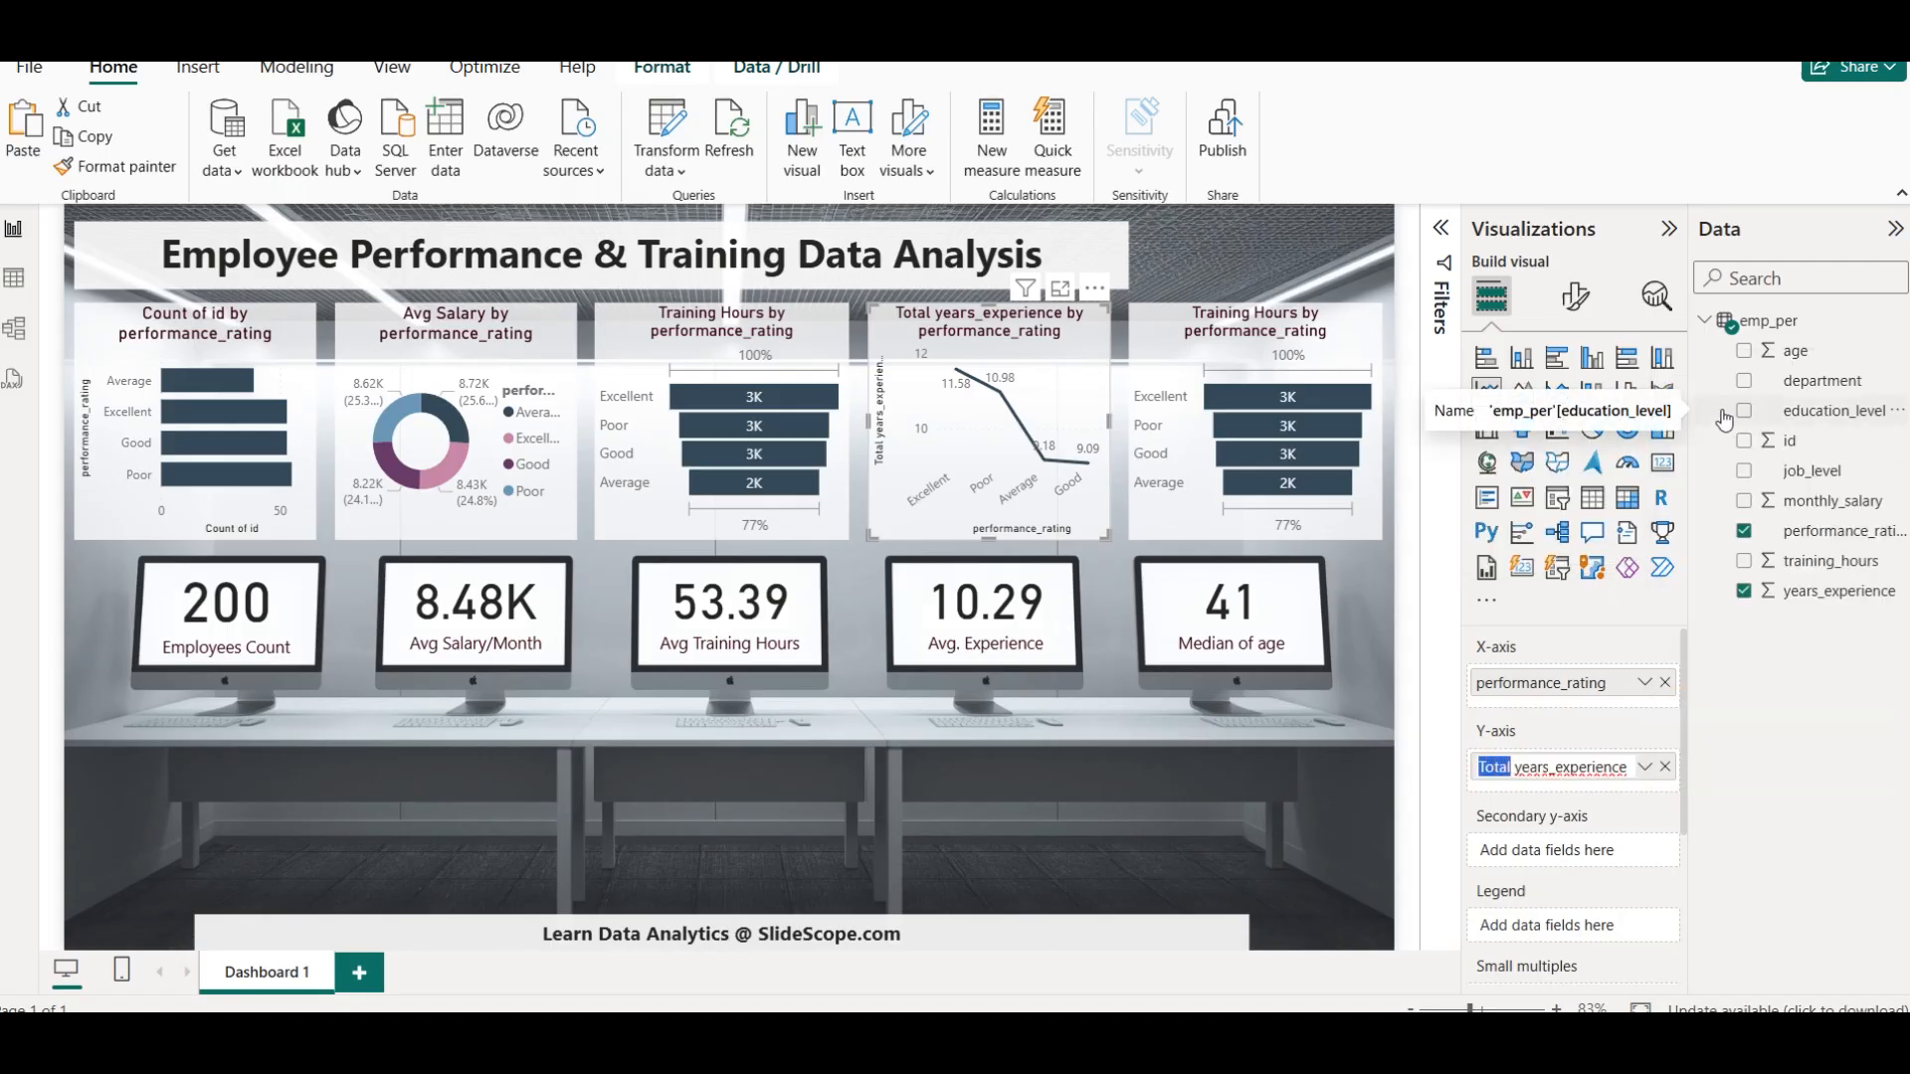
text(Avg)
key(Return)
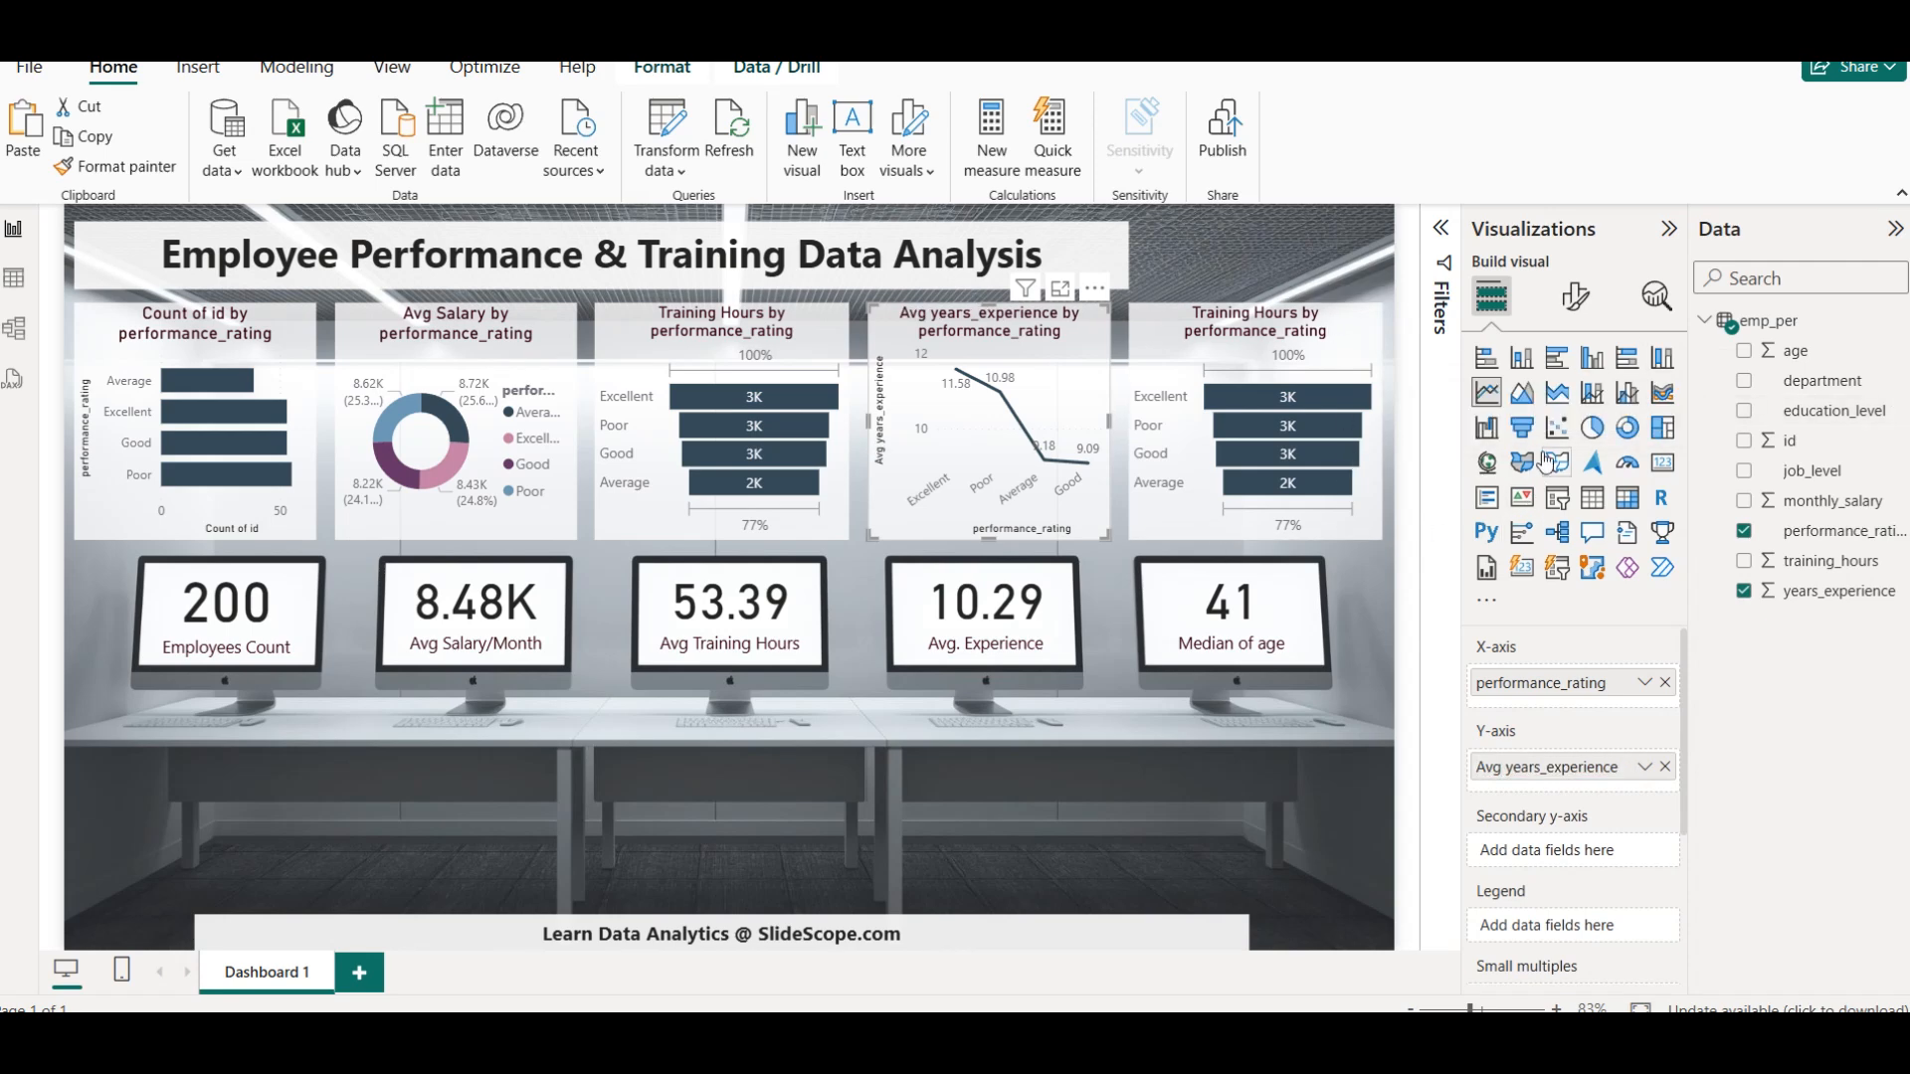
Convert the fourth chart to an area chart and deselect it
click(1535, 403)
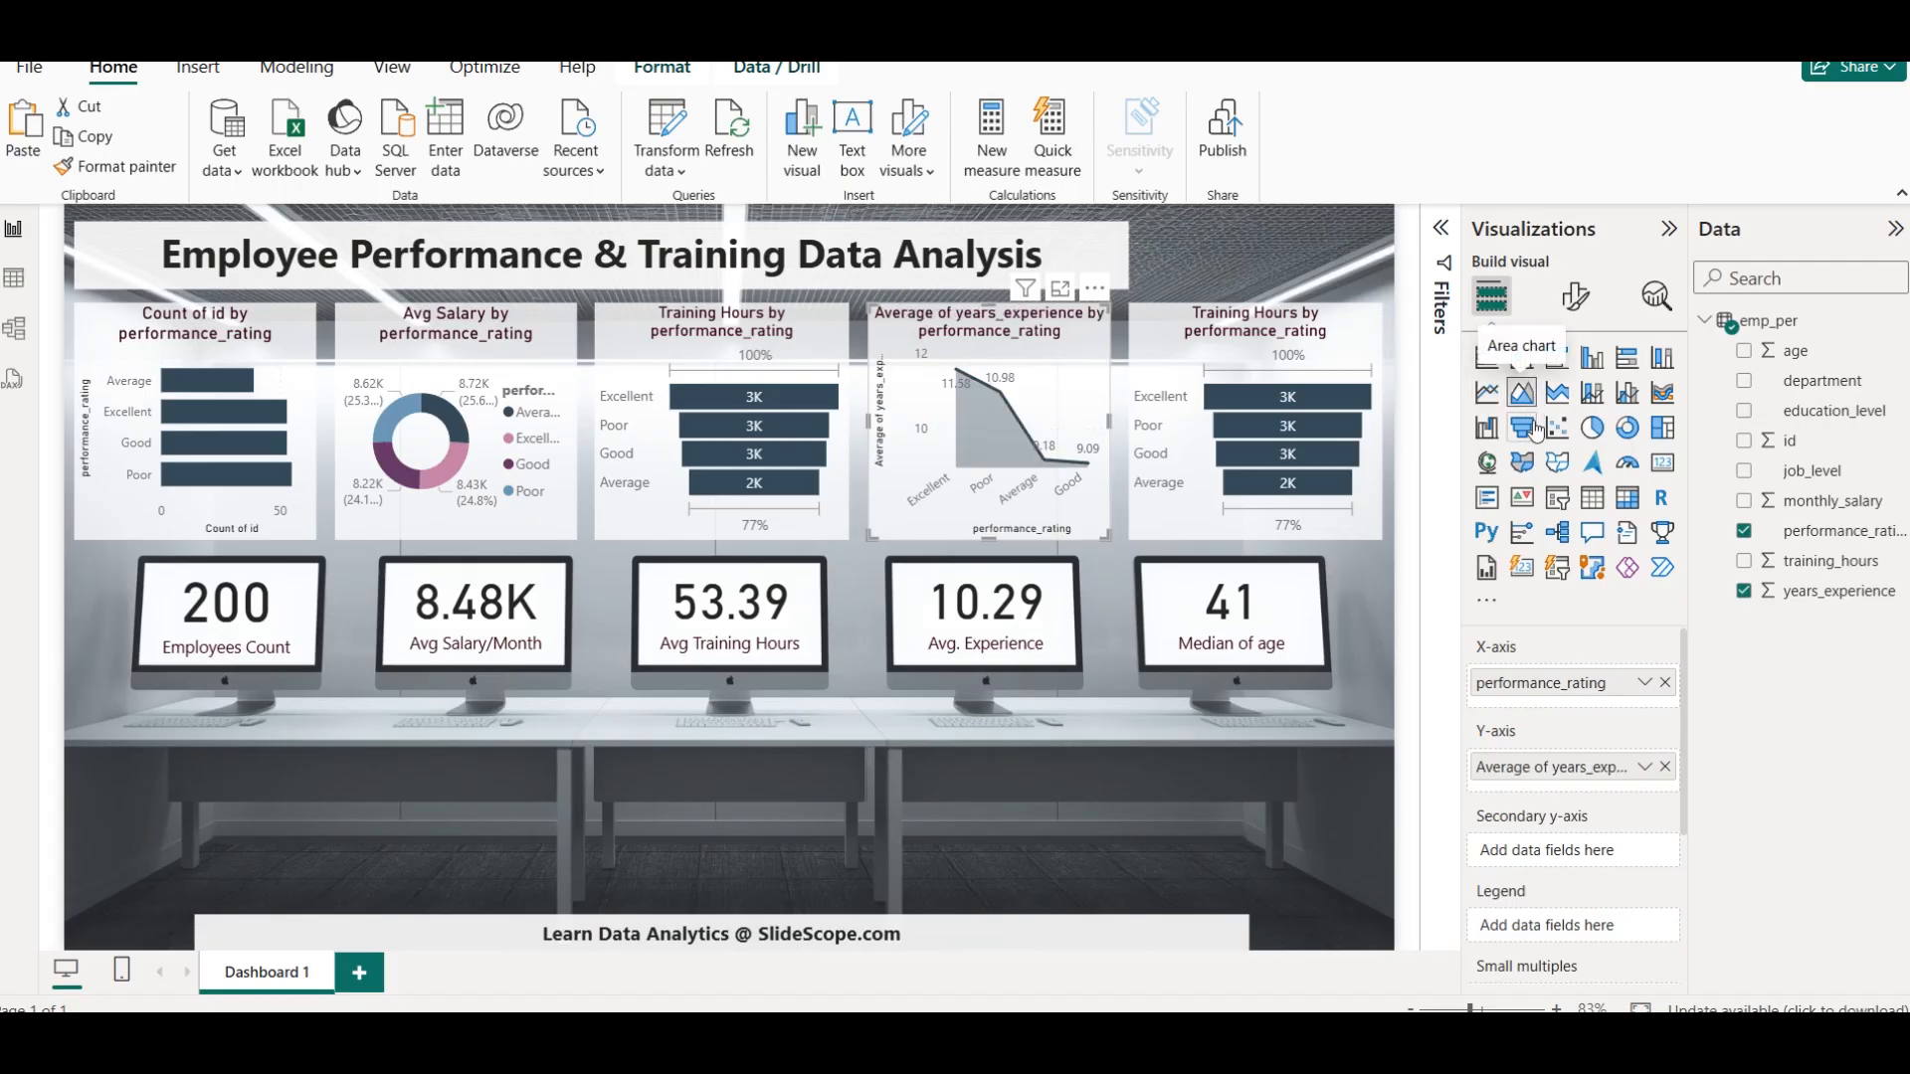
click(1147, 805)
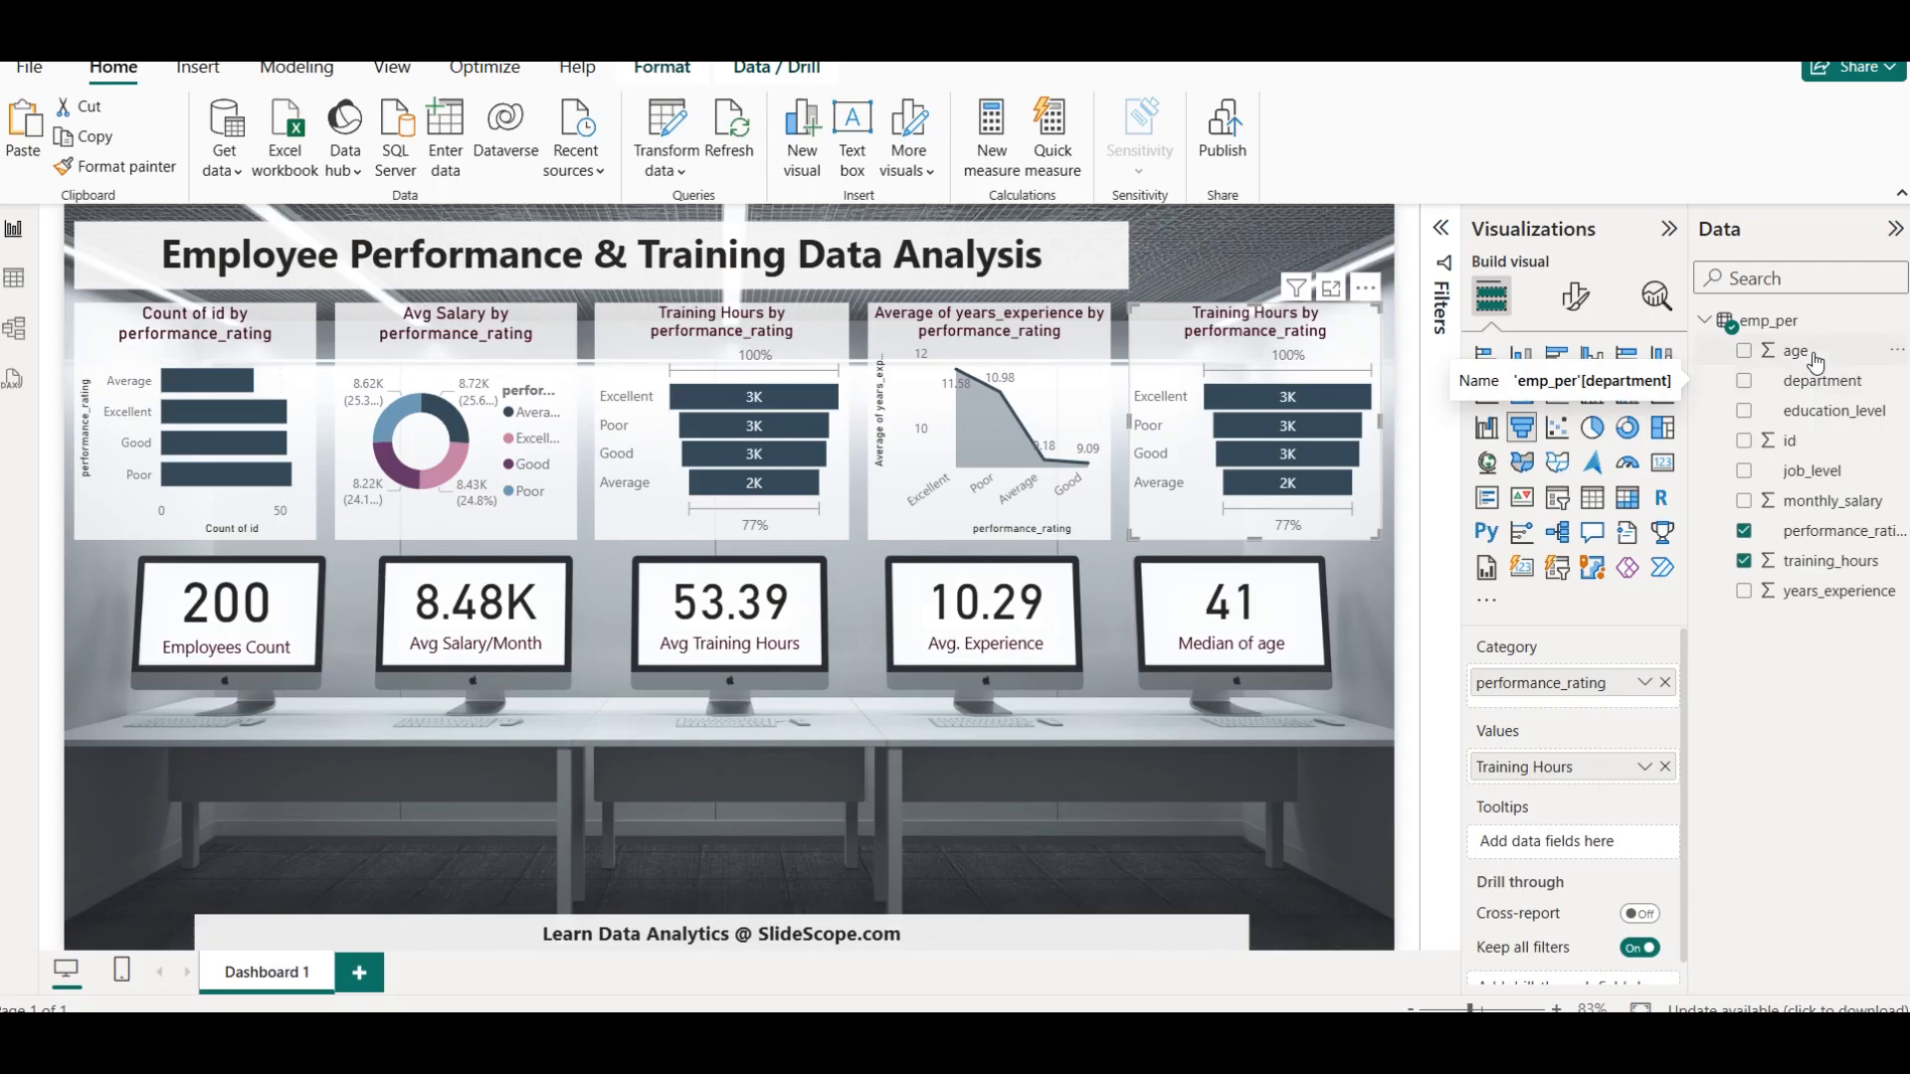
Replace Training Hours in the fifth chart with the median of age and convert the chart to a treemap
click(1896, 362)
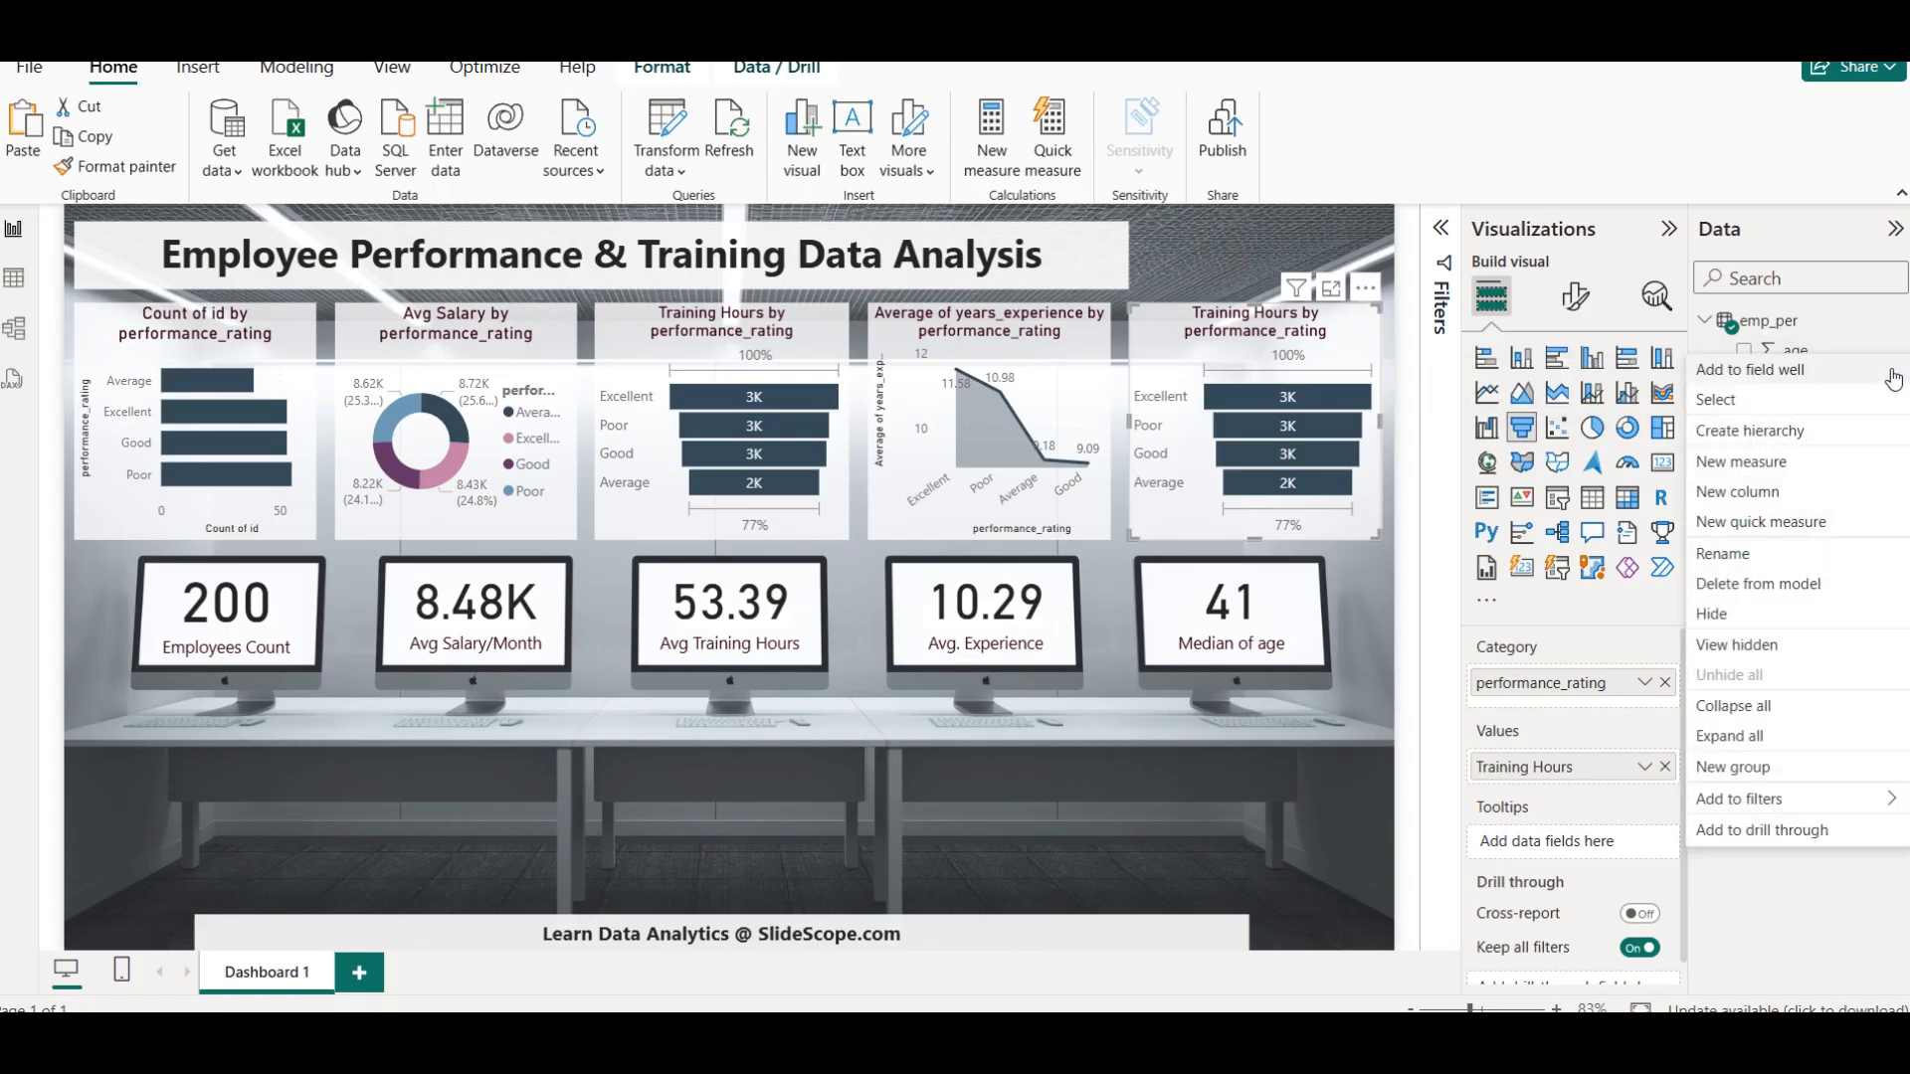
click(1822, 919)
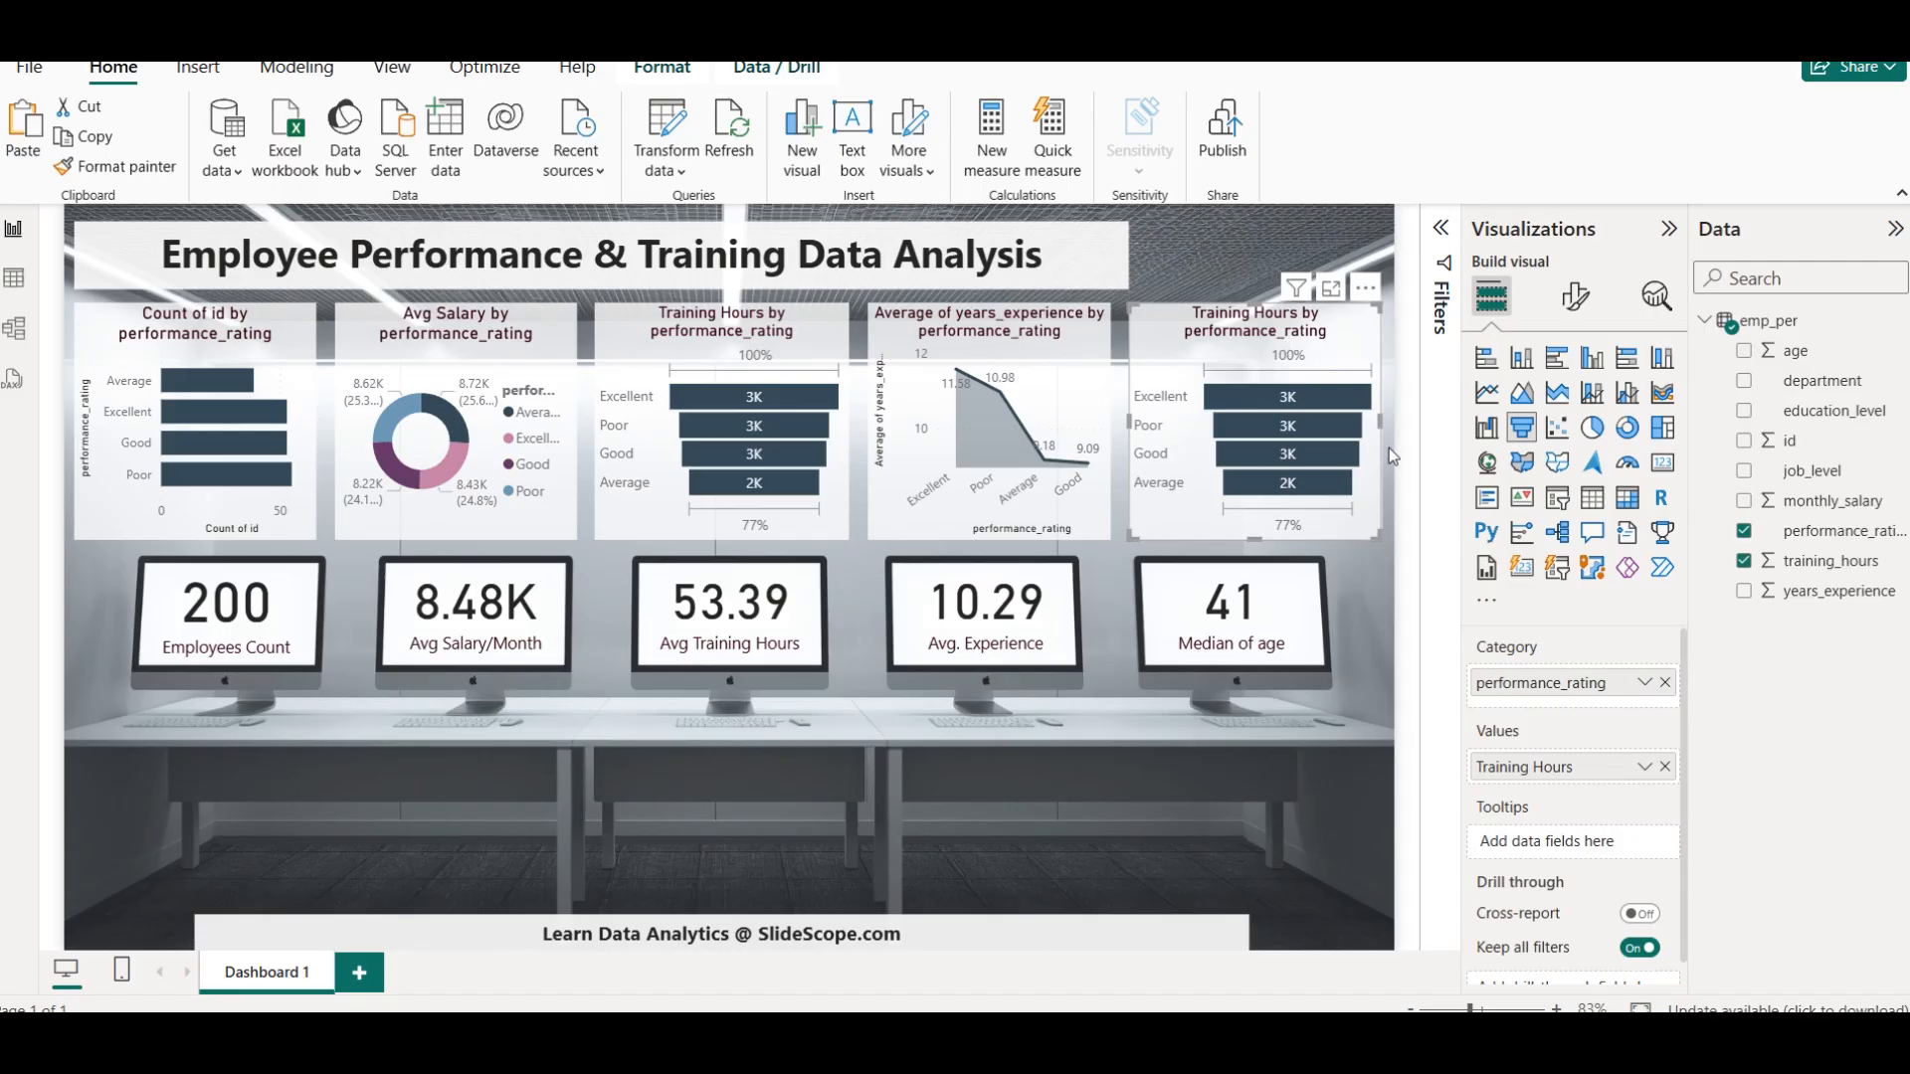
click(1664, 766)
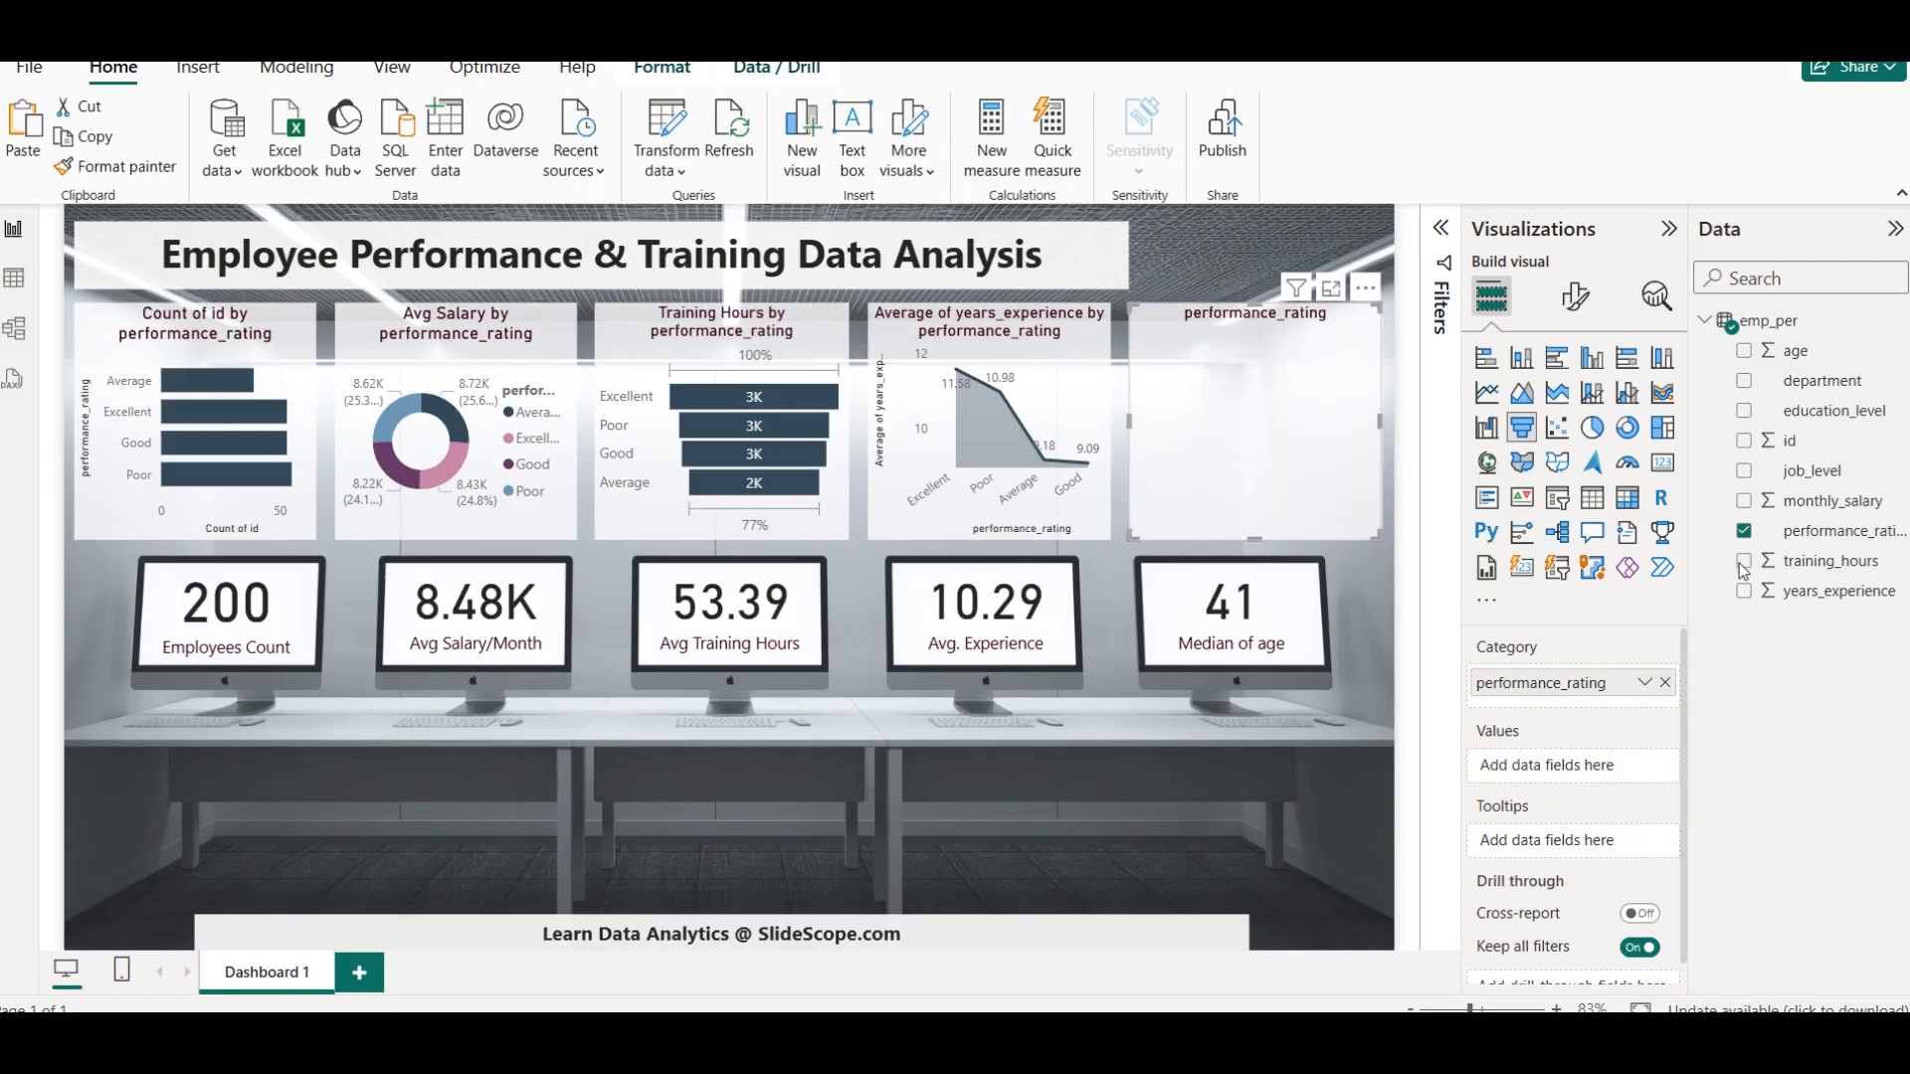
drag(1781, 354, 1549, 766)
click(1647, 767)
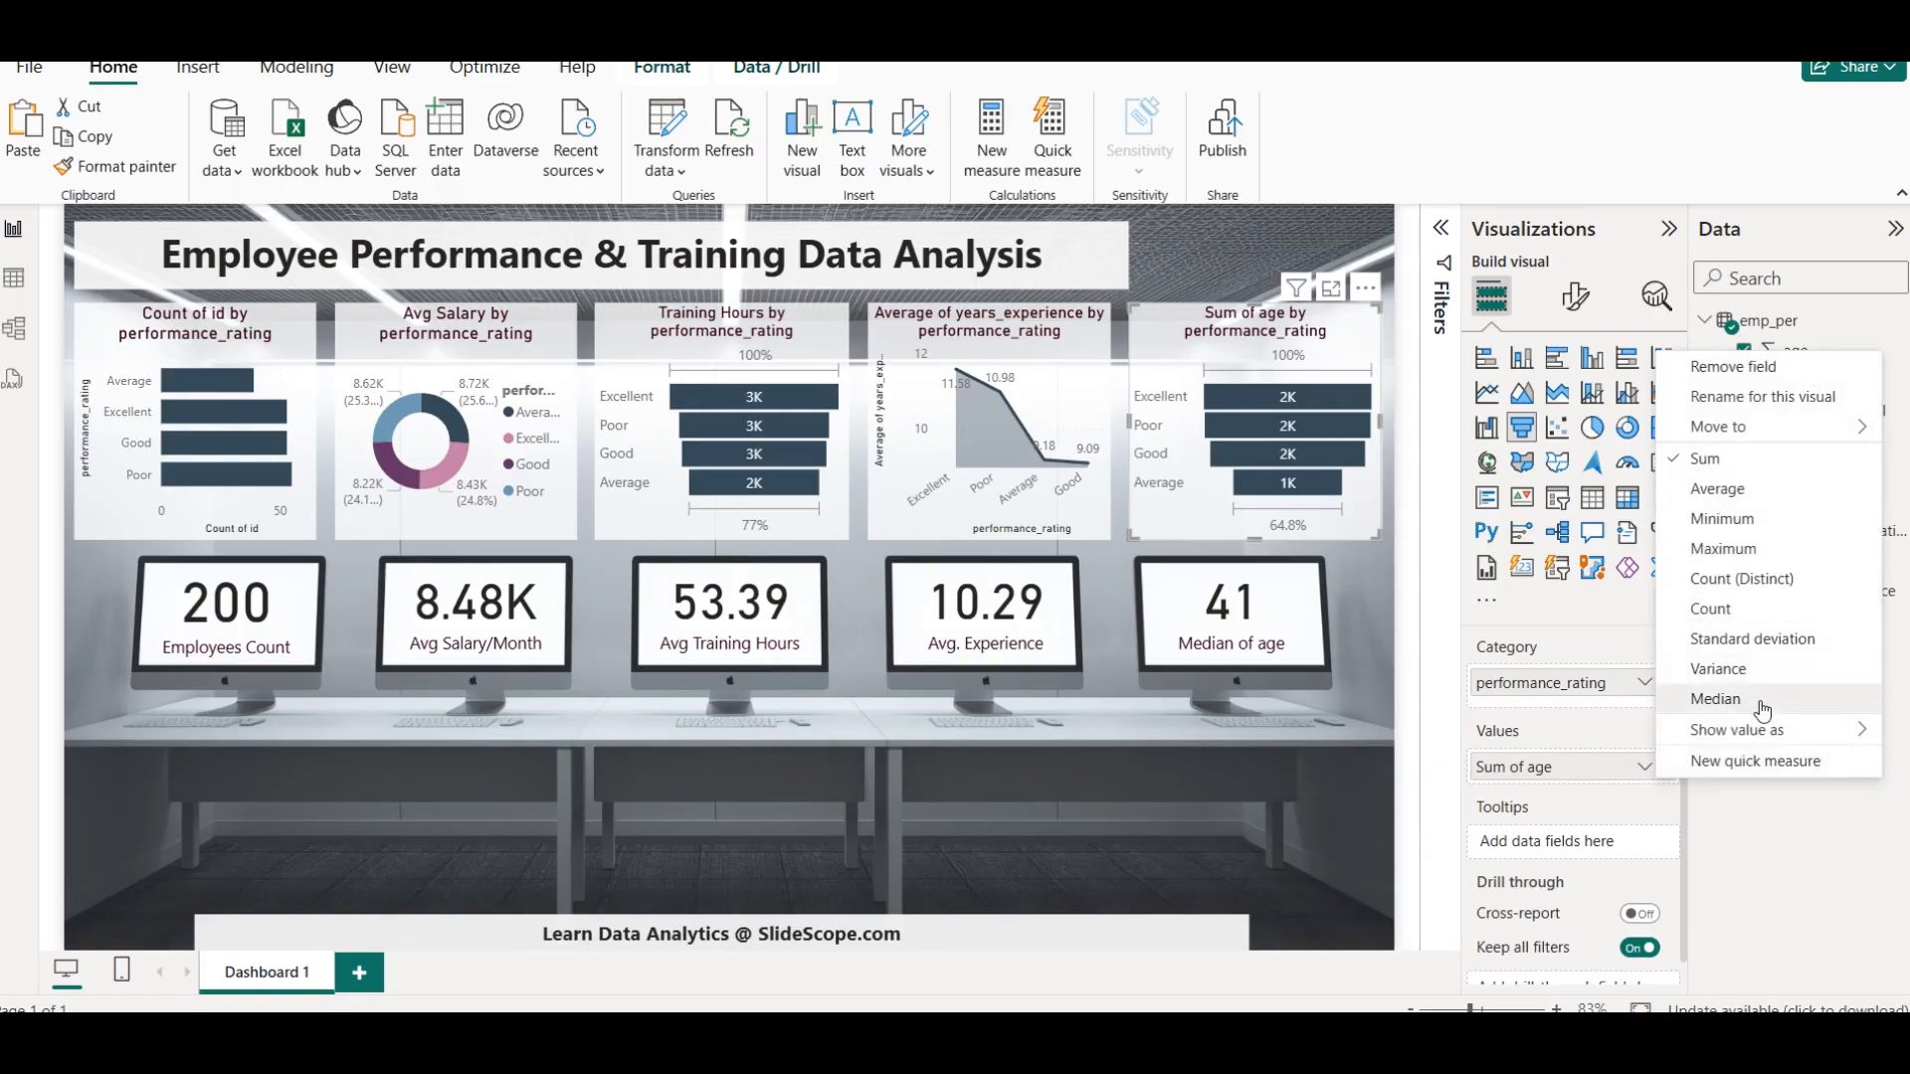
click(1715, 699)
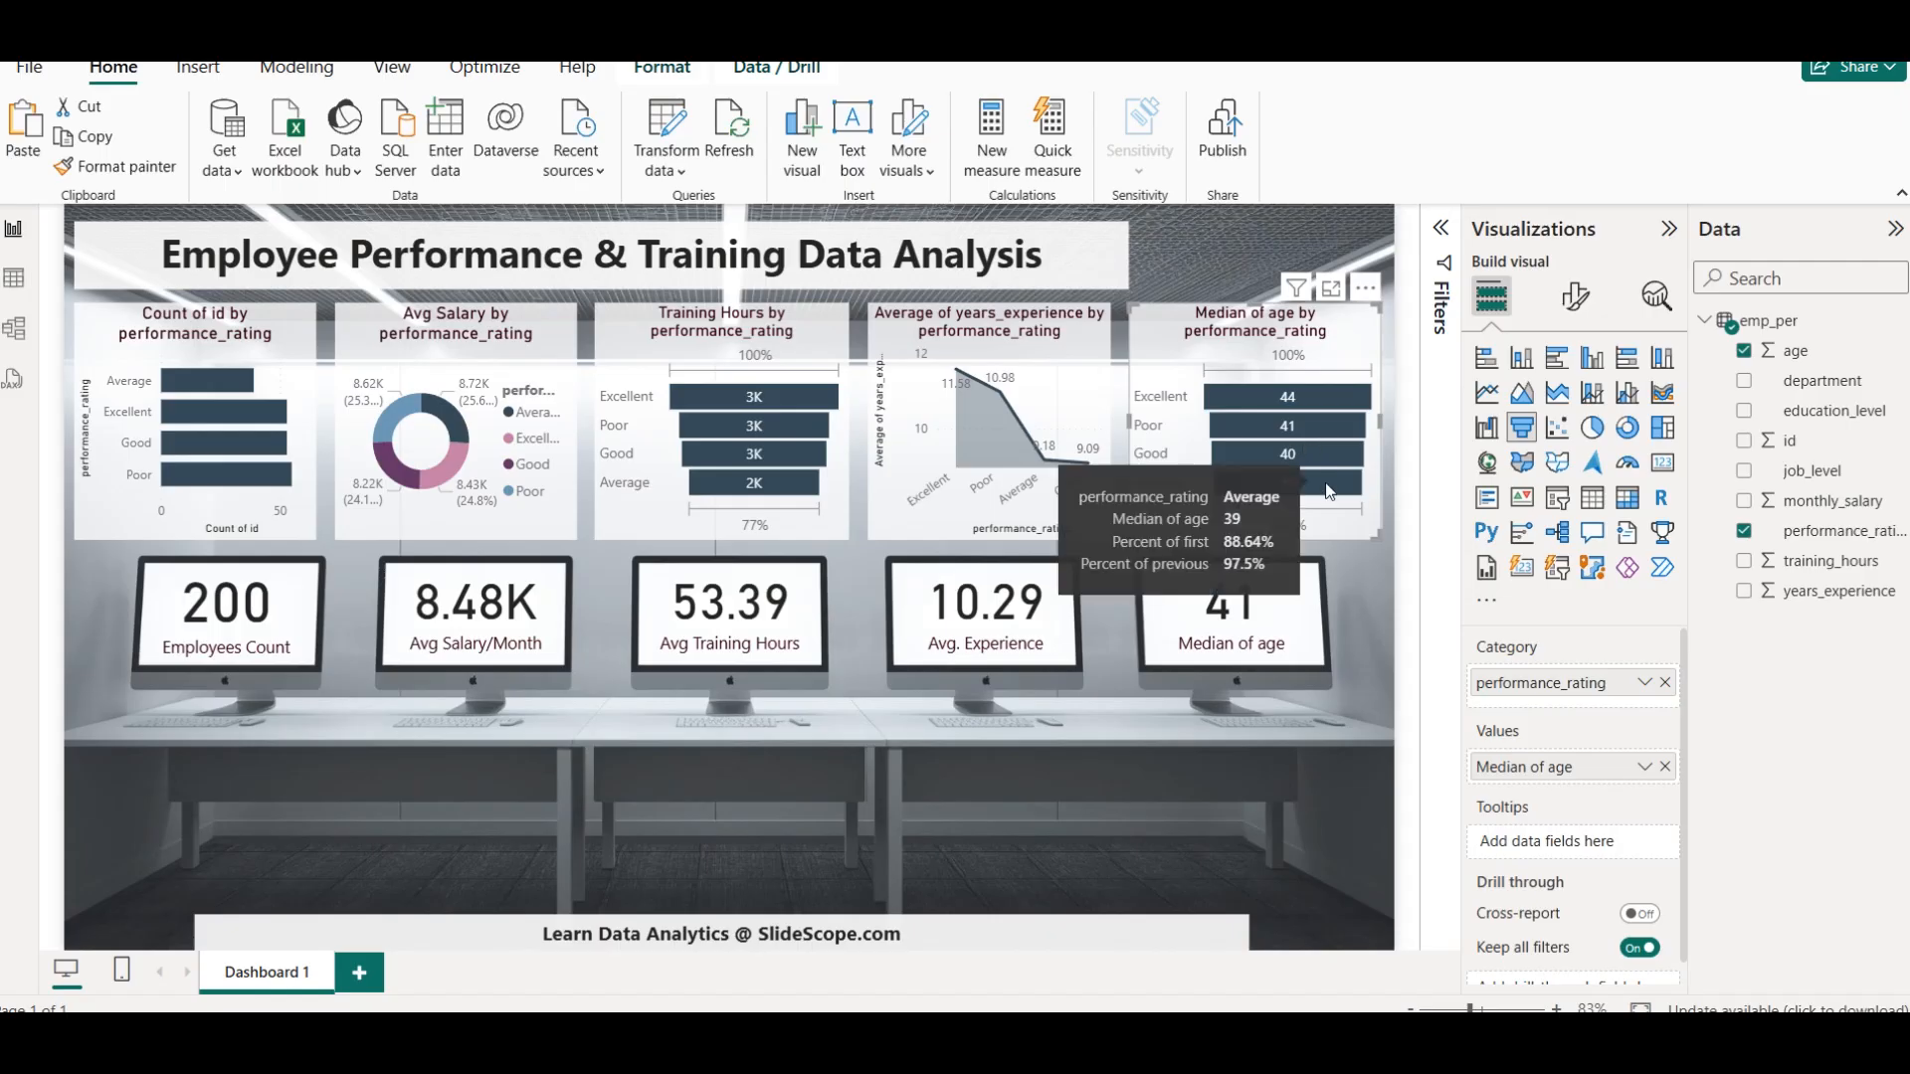
click(1662, 428)
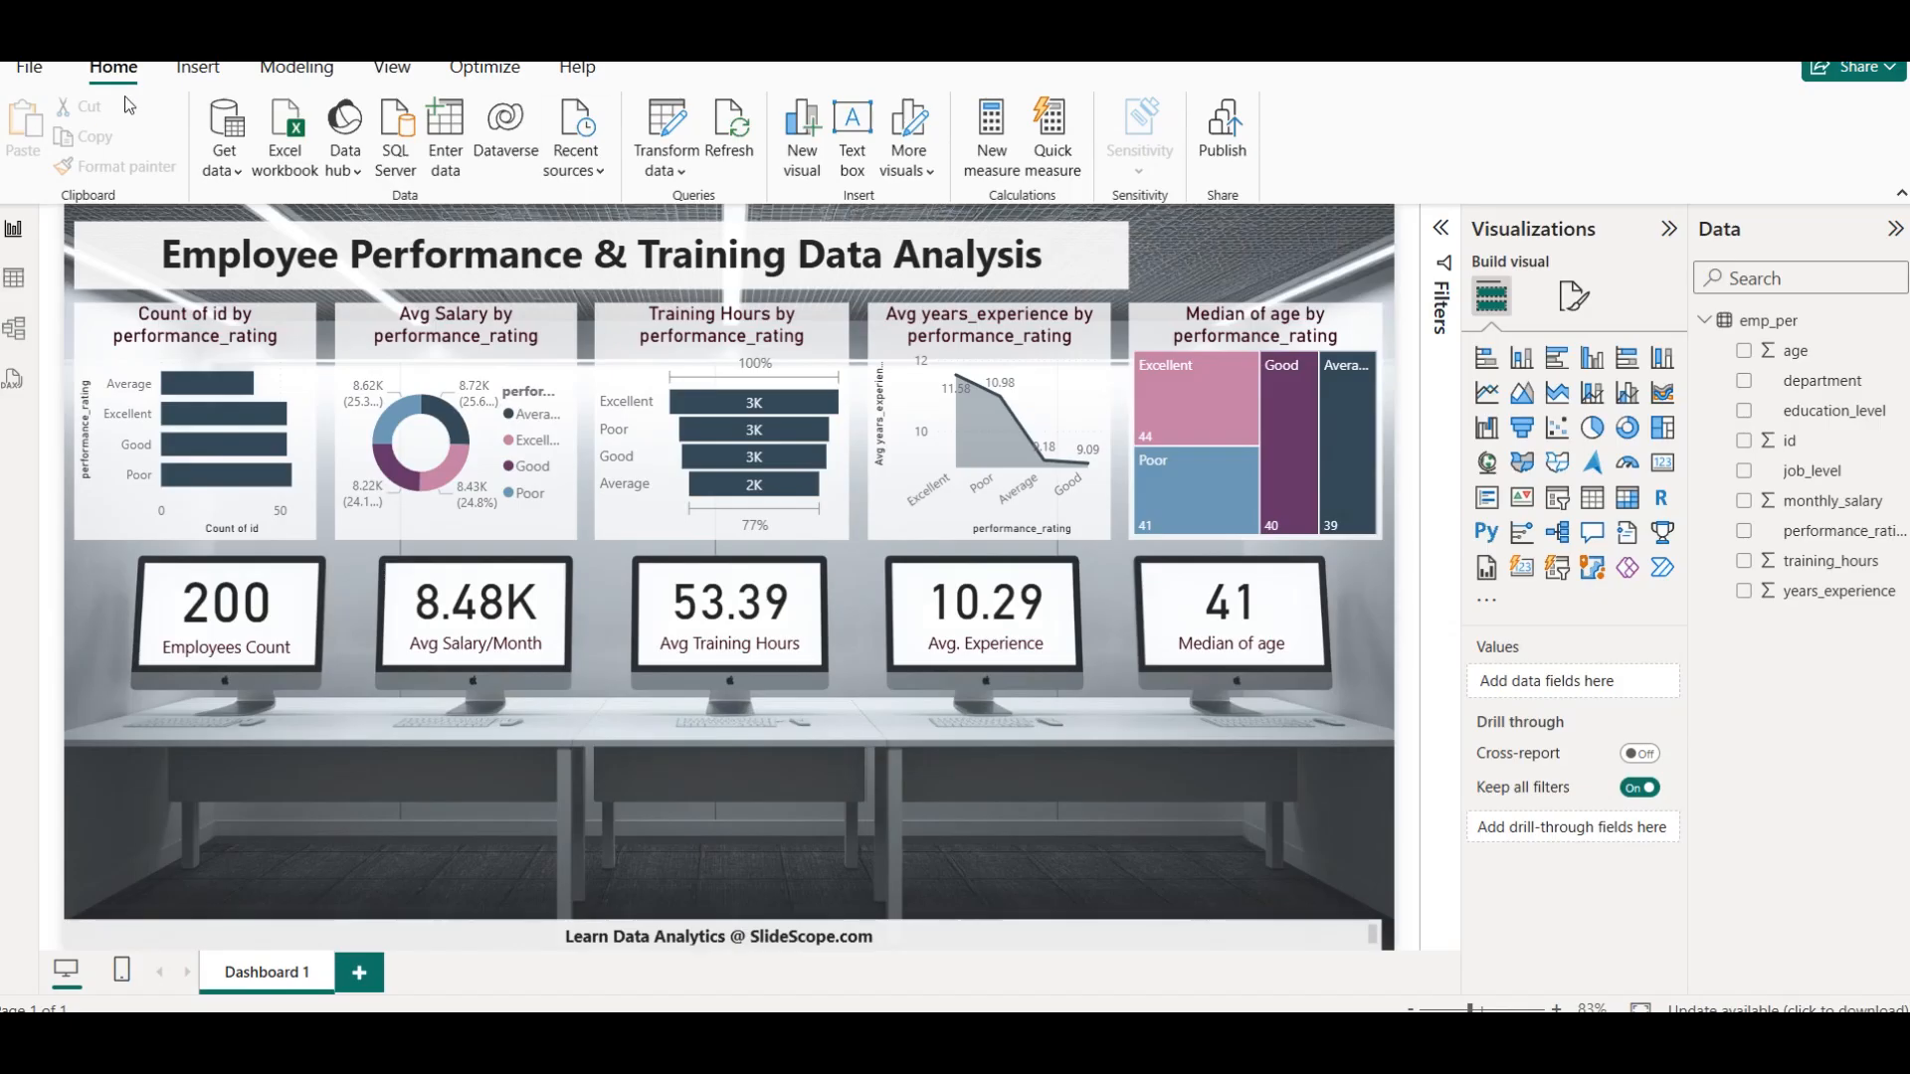
Add a Performance_Rating_Numeric calculated column to emp_per, using SWITCH on 'Table'[performance_rating] with Poor 1, Average 2, Good 3, Excellent 4, otherwise BLANK()
click(14, 278)
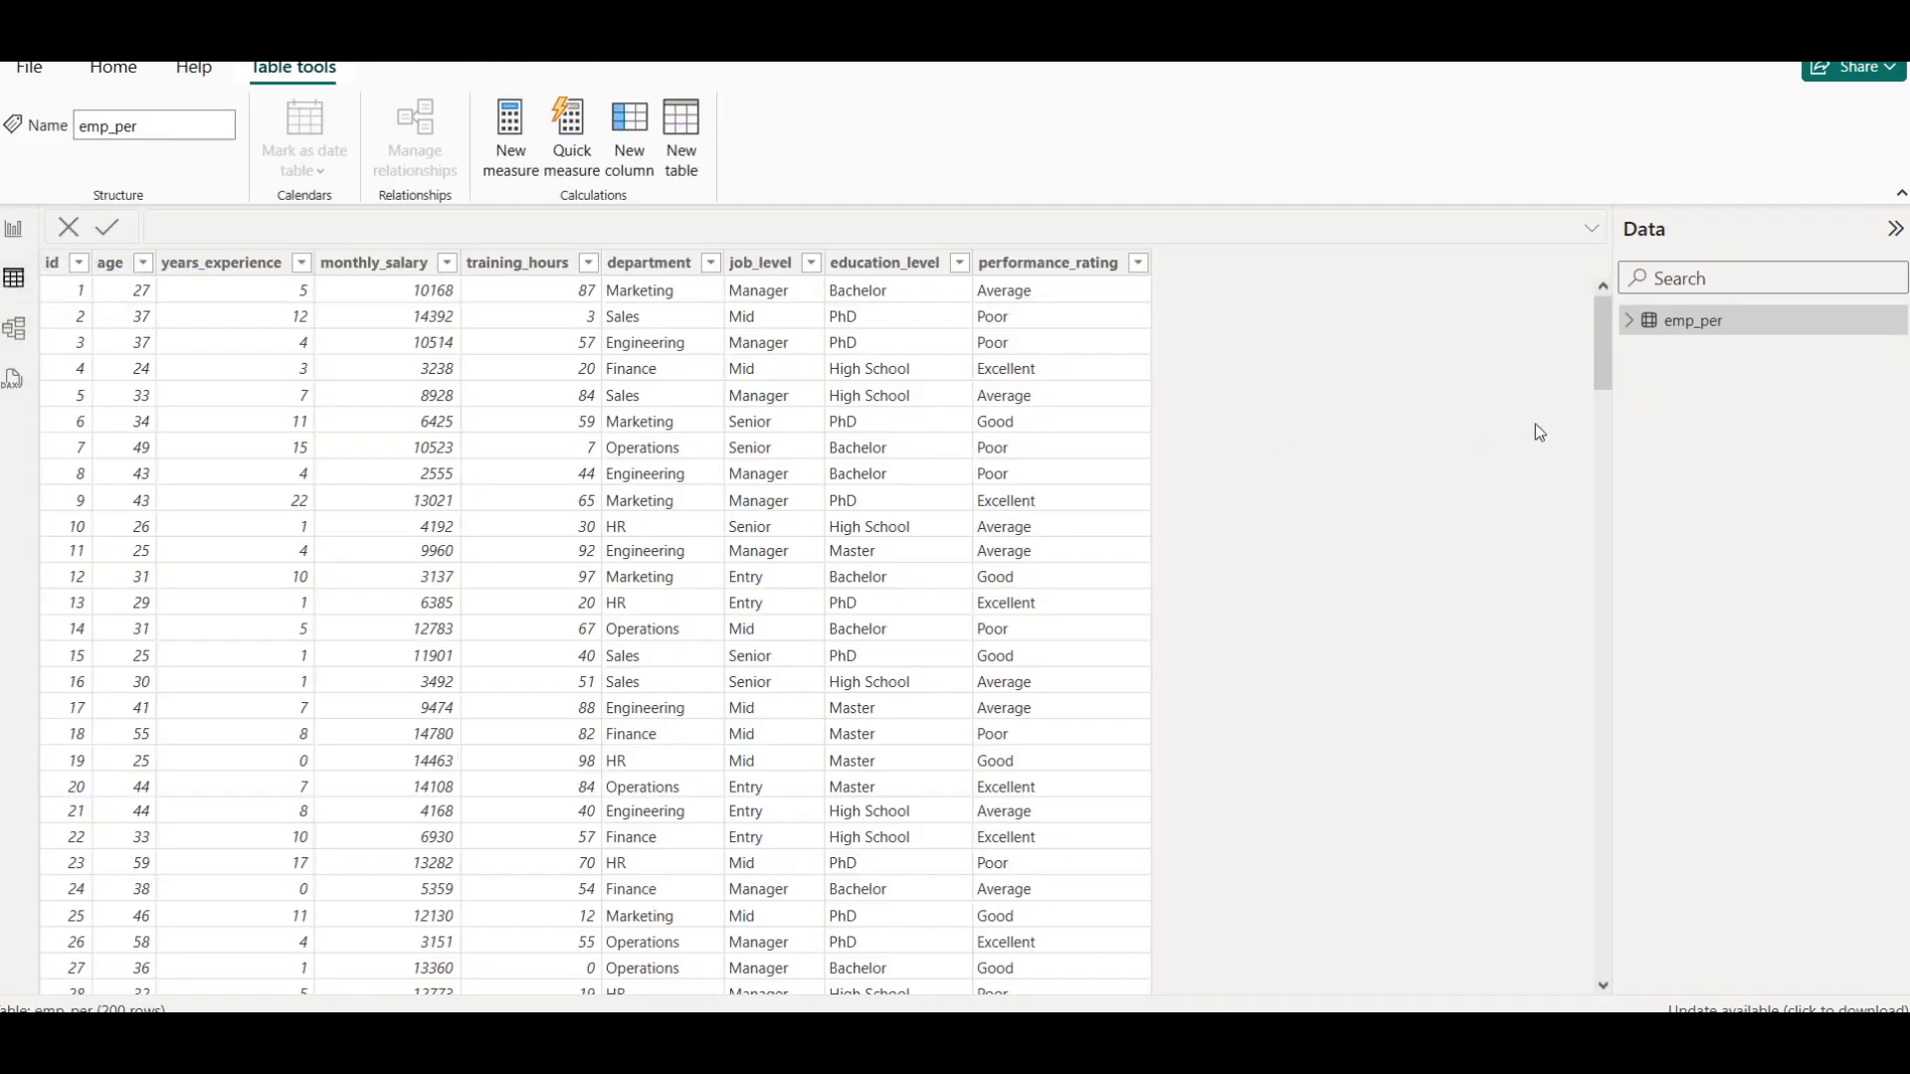
click(1138, 263)
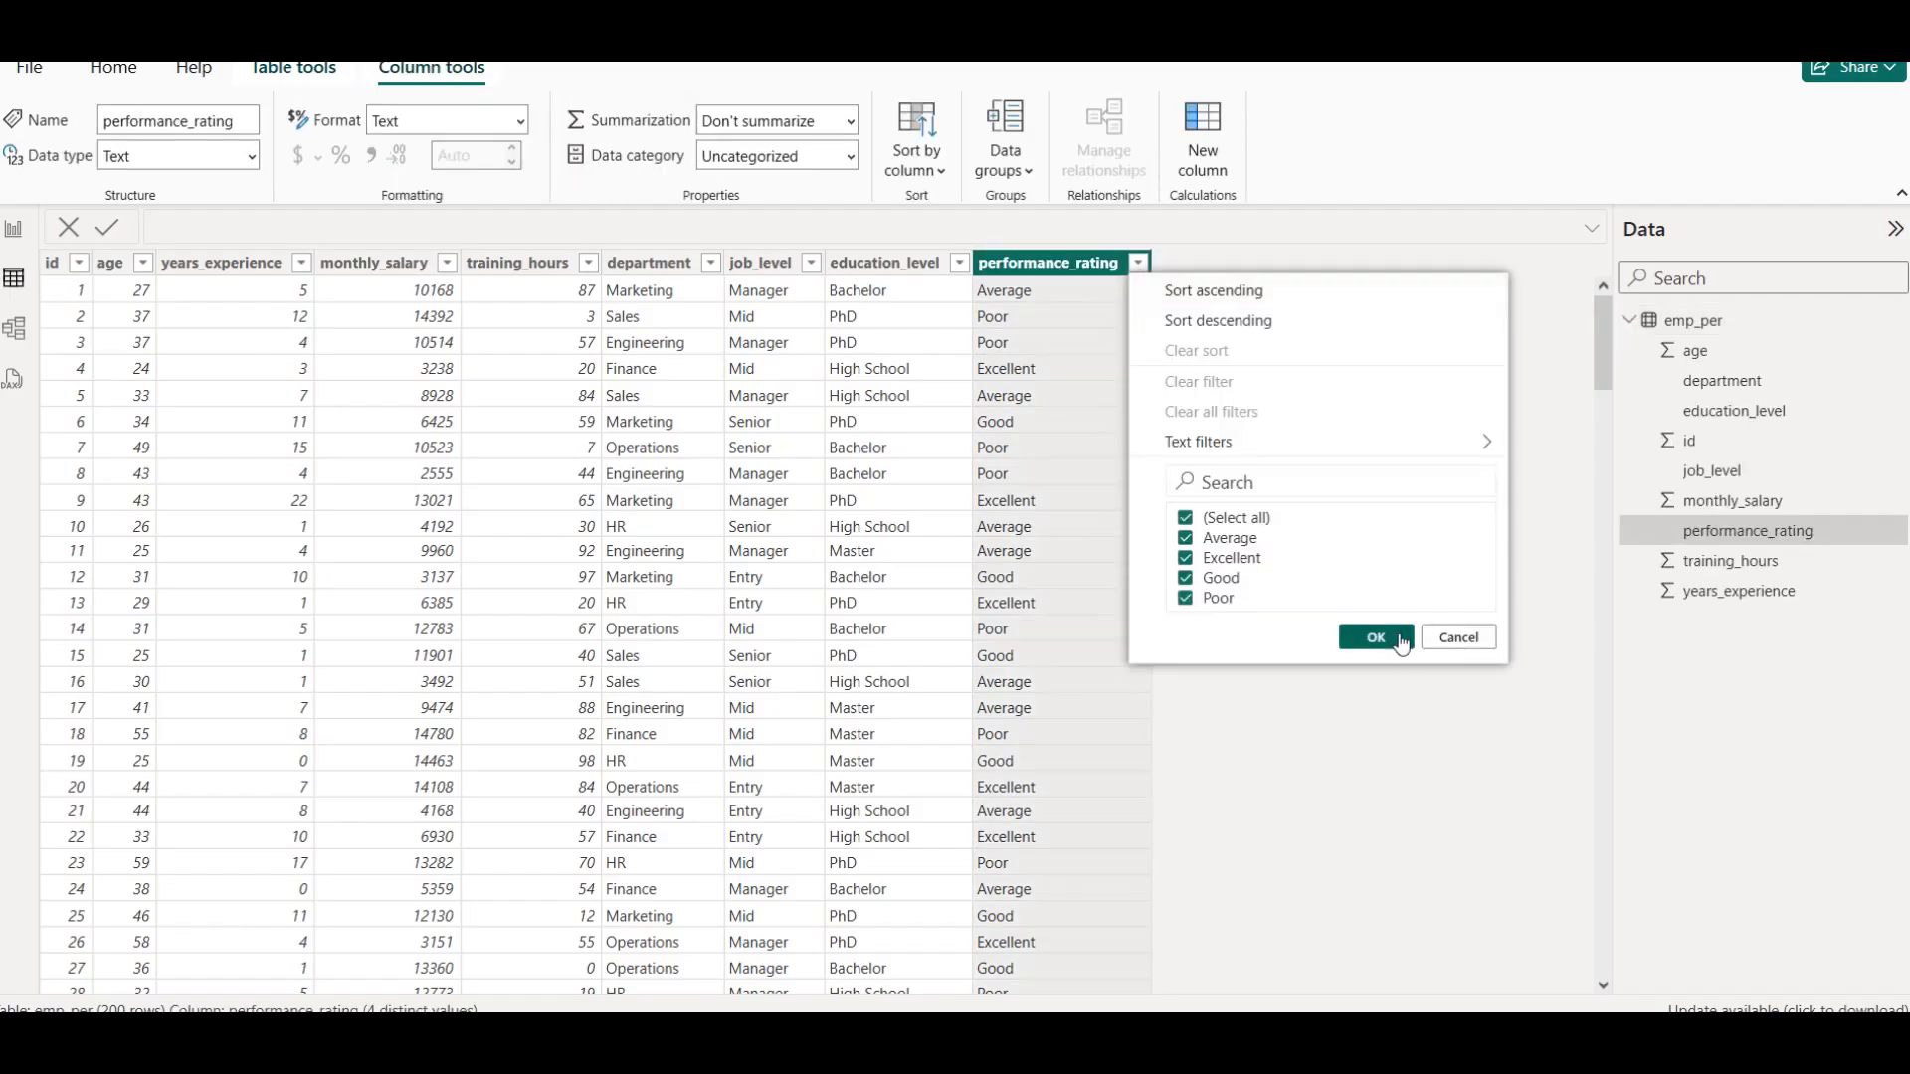
click(1451, 637)
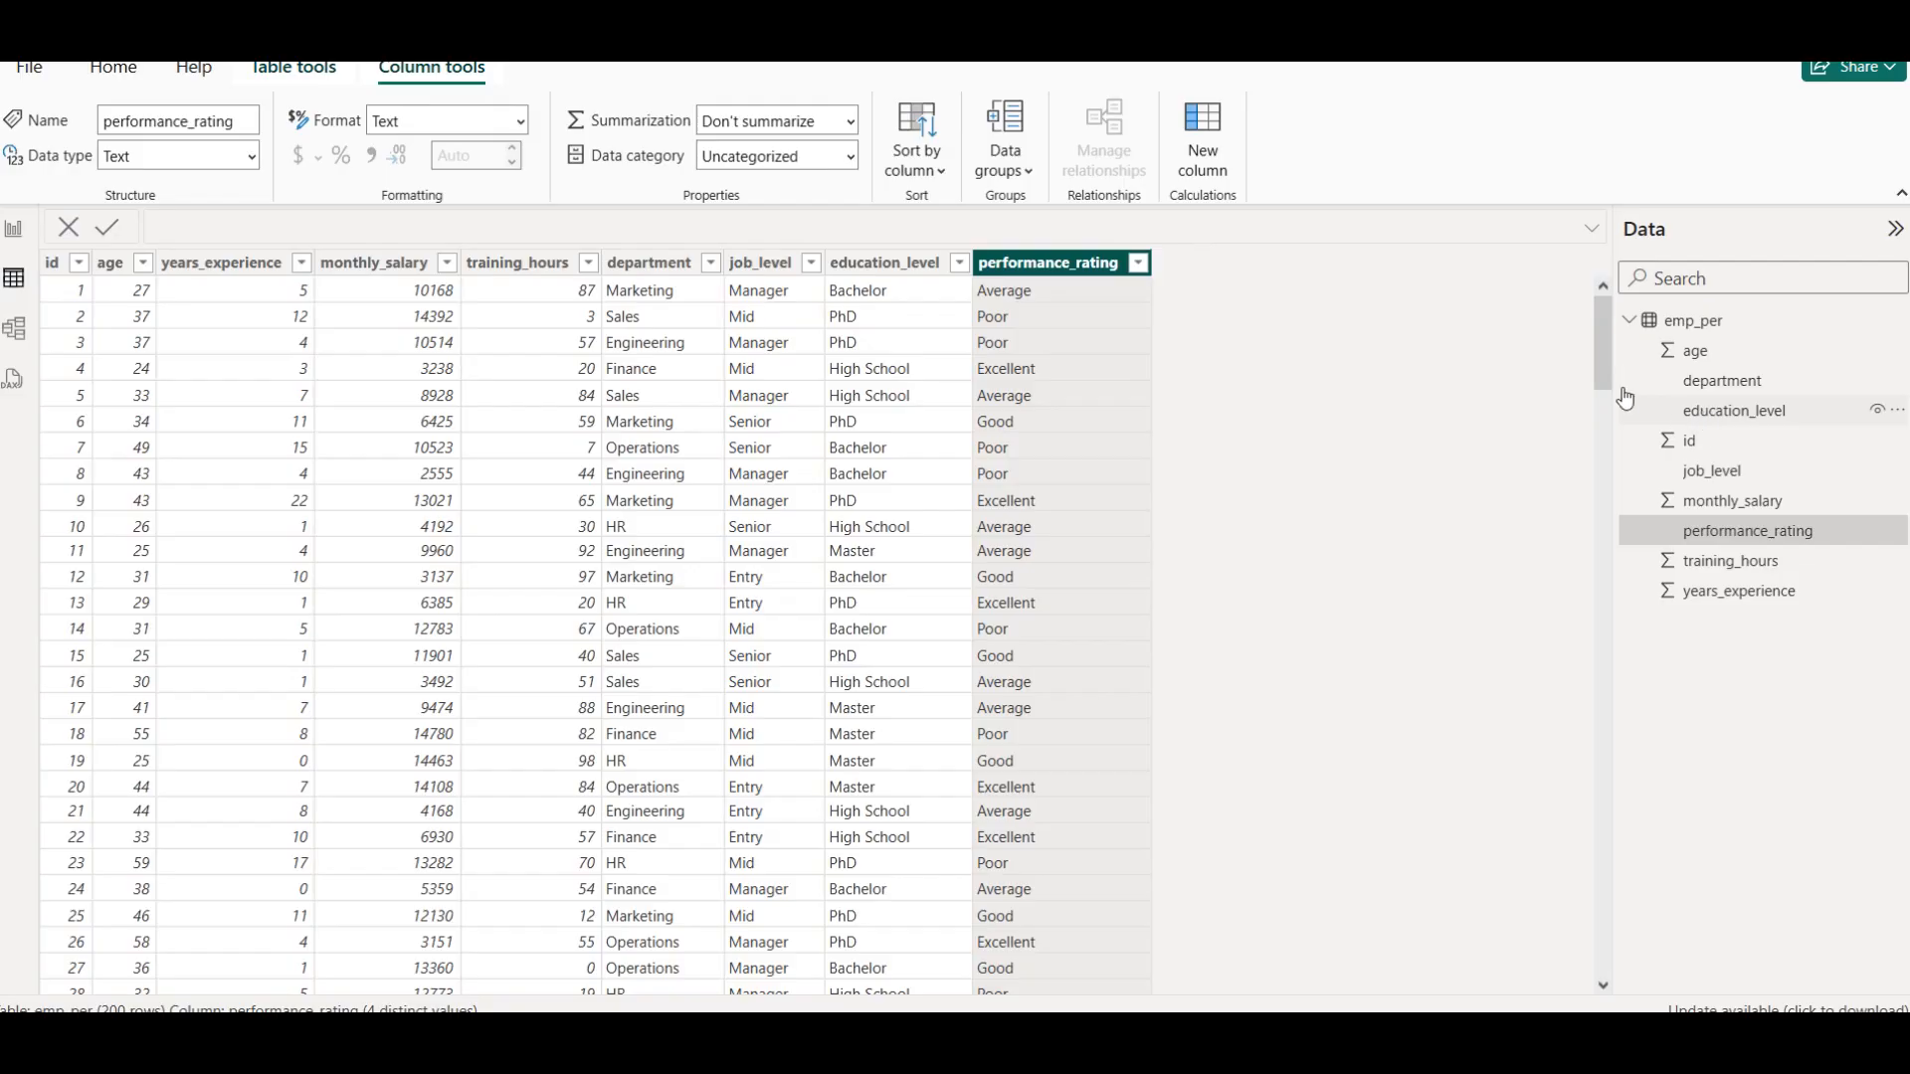
click(1691, 318)
right_click(1691, 319)
click(1577, 355)
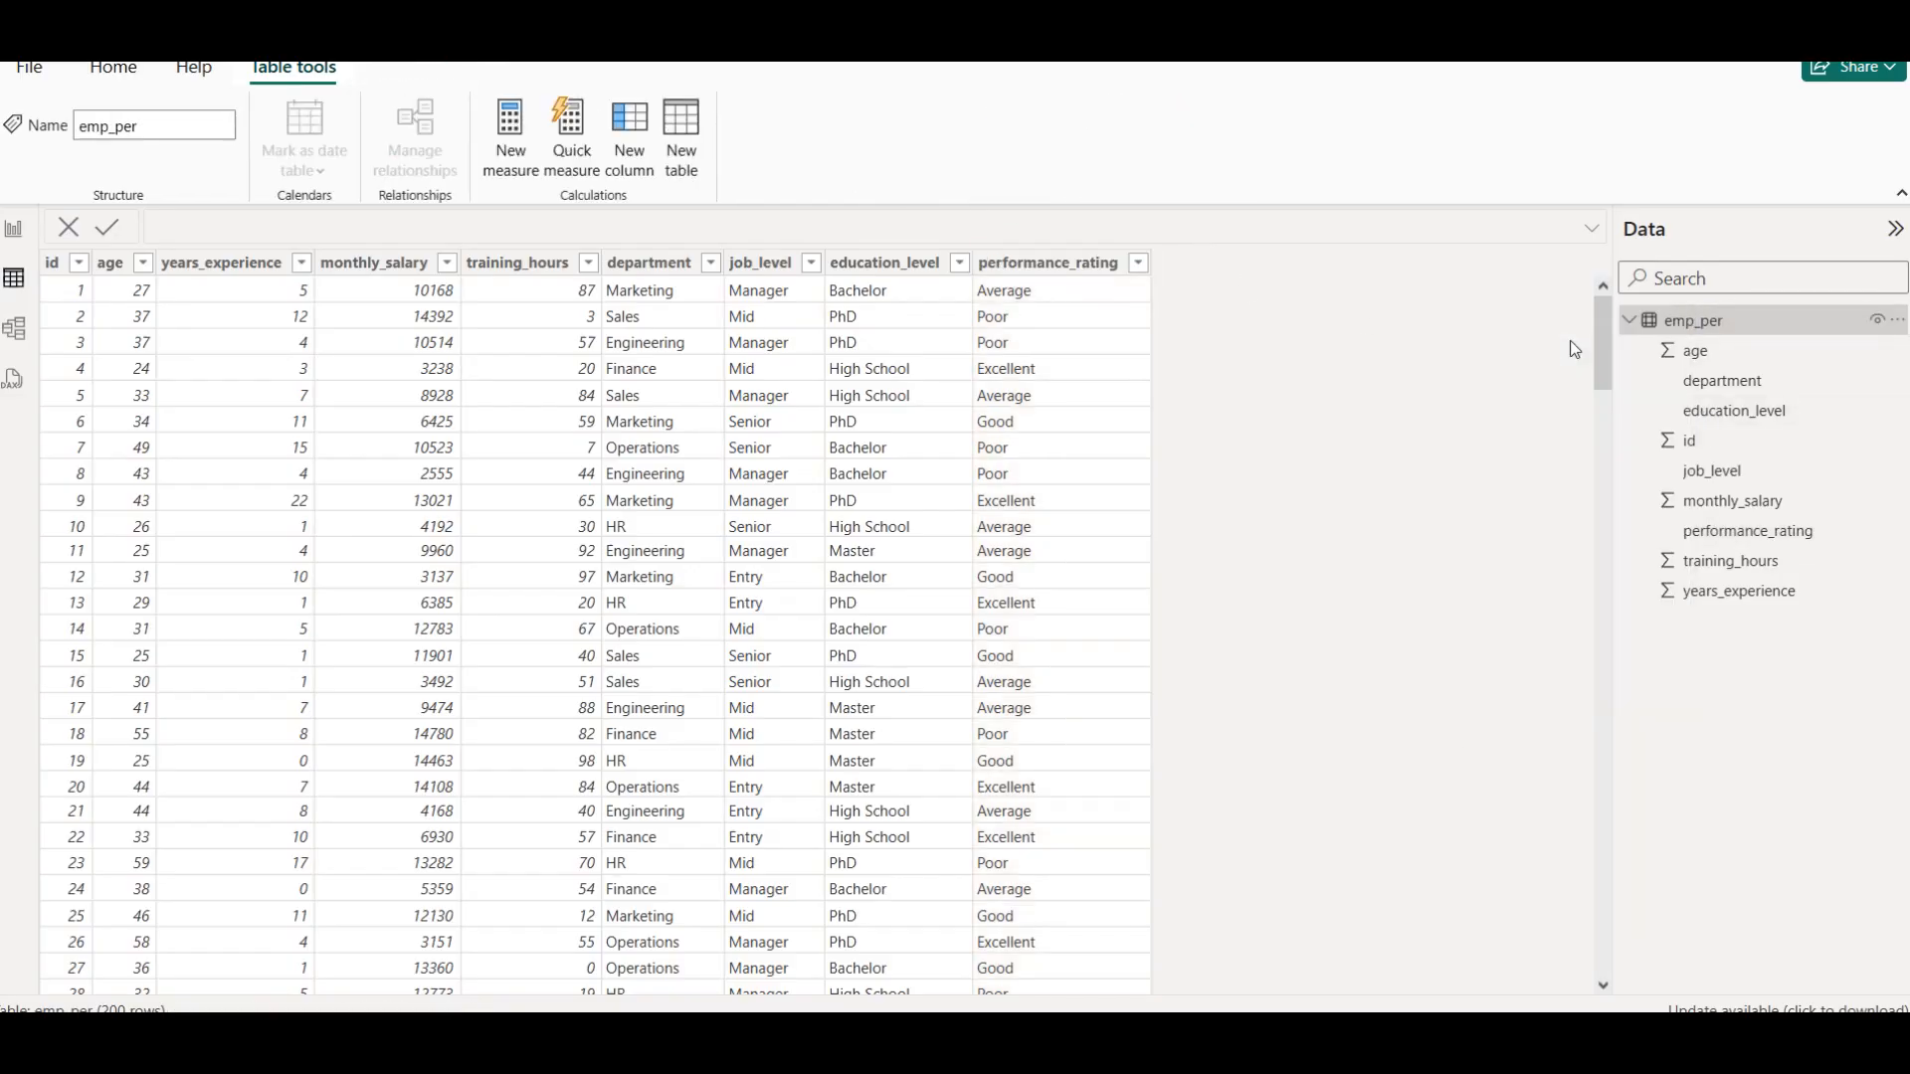
text(Performance_Rating_Numeric = SWITCH (     'Table'[performance_rating],     "Poor", 1,     "Average", 2,     "Good", 3,     "Excellent", 4,     BLANK() ))
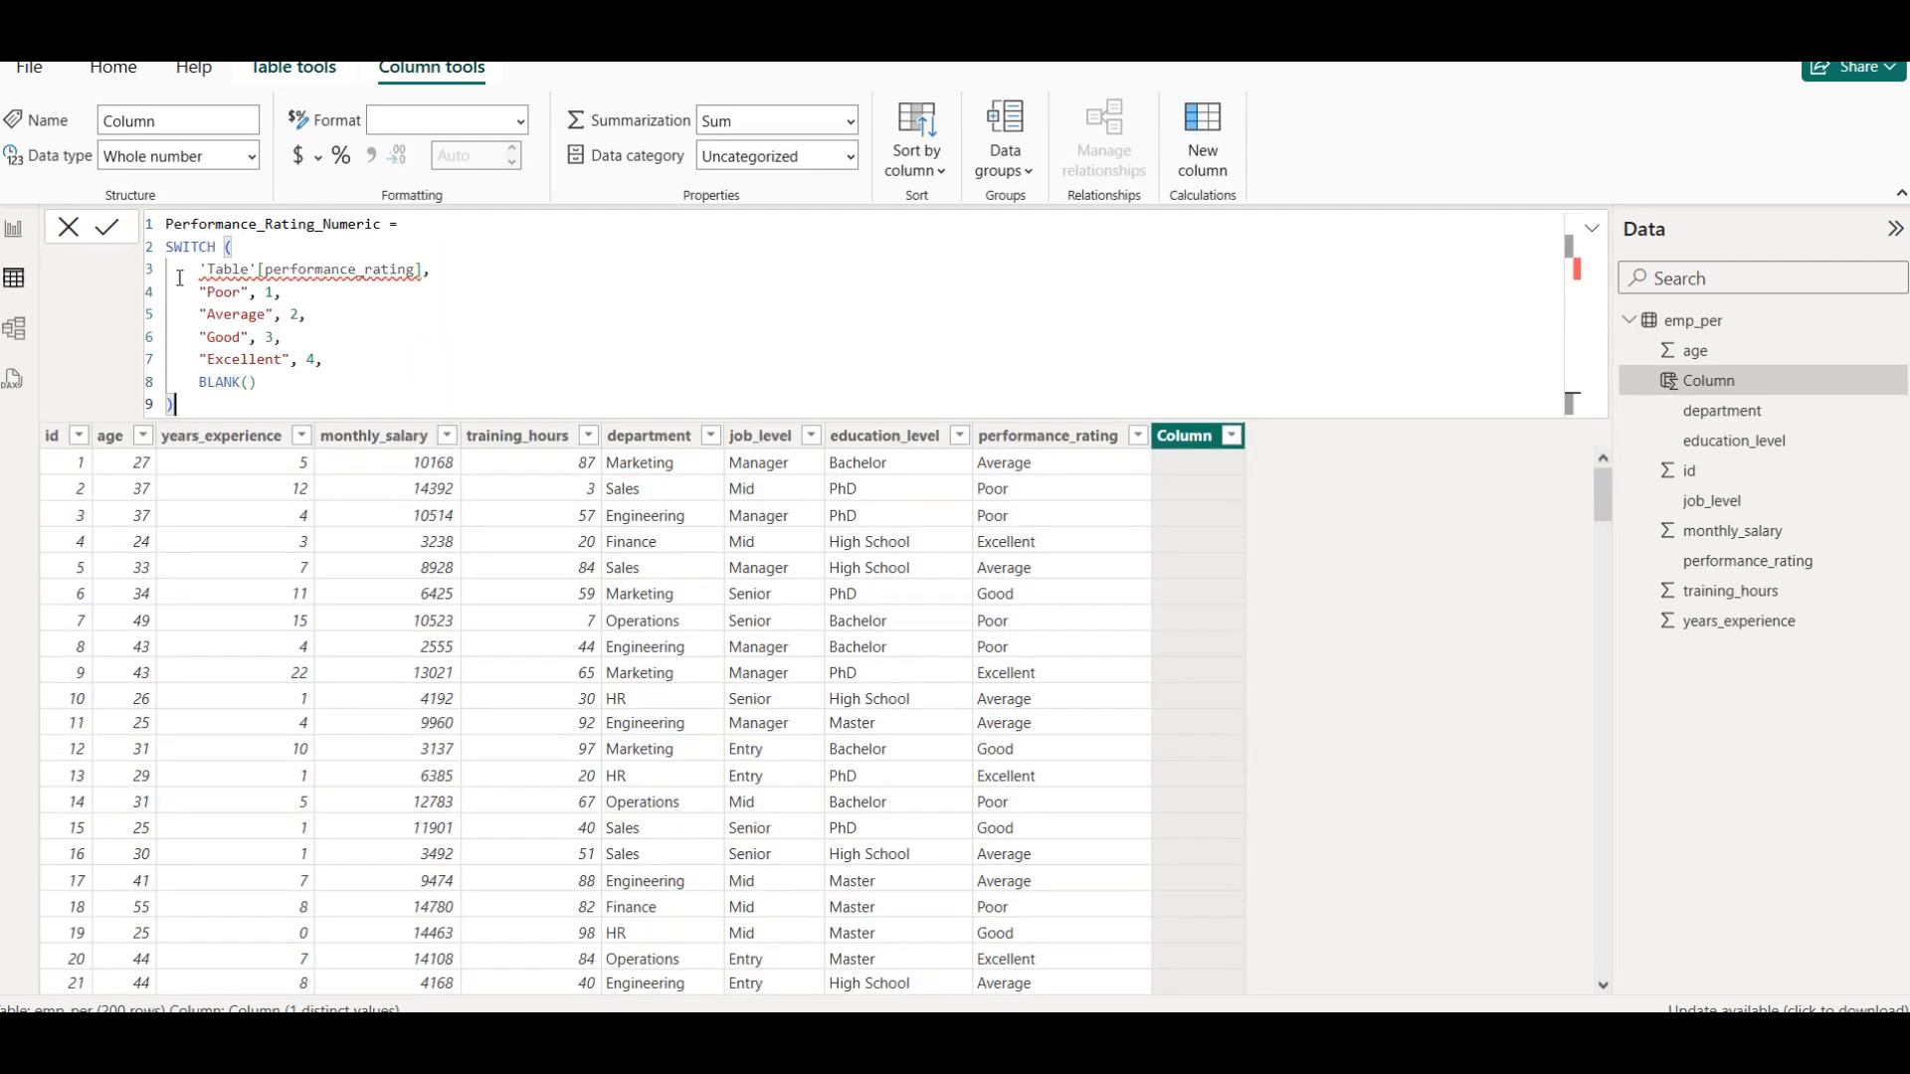
Rename the new calculated column to Rating, point its SWITCH formula to 'emp_per'[performance_rating], and commit the formula
click(382, 225)
key(BackSpace)
key(BackSpace)
key(BackSpace)
key(BackSpace)
key(BackSpace)
key(BackSpace)
key(BackSpace)
key(BackSpace)
key(BackSpace)
key(BackSpace)
key(BackSpace)
key(BackSpace)
key(BackSpace)
key(BackSpace)
key(BackSpace)
key(BackSpace)
key(BackSpace)
key(BackSpace)
key(BackSpace)
key(BackSpace)
text(Rating)
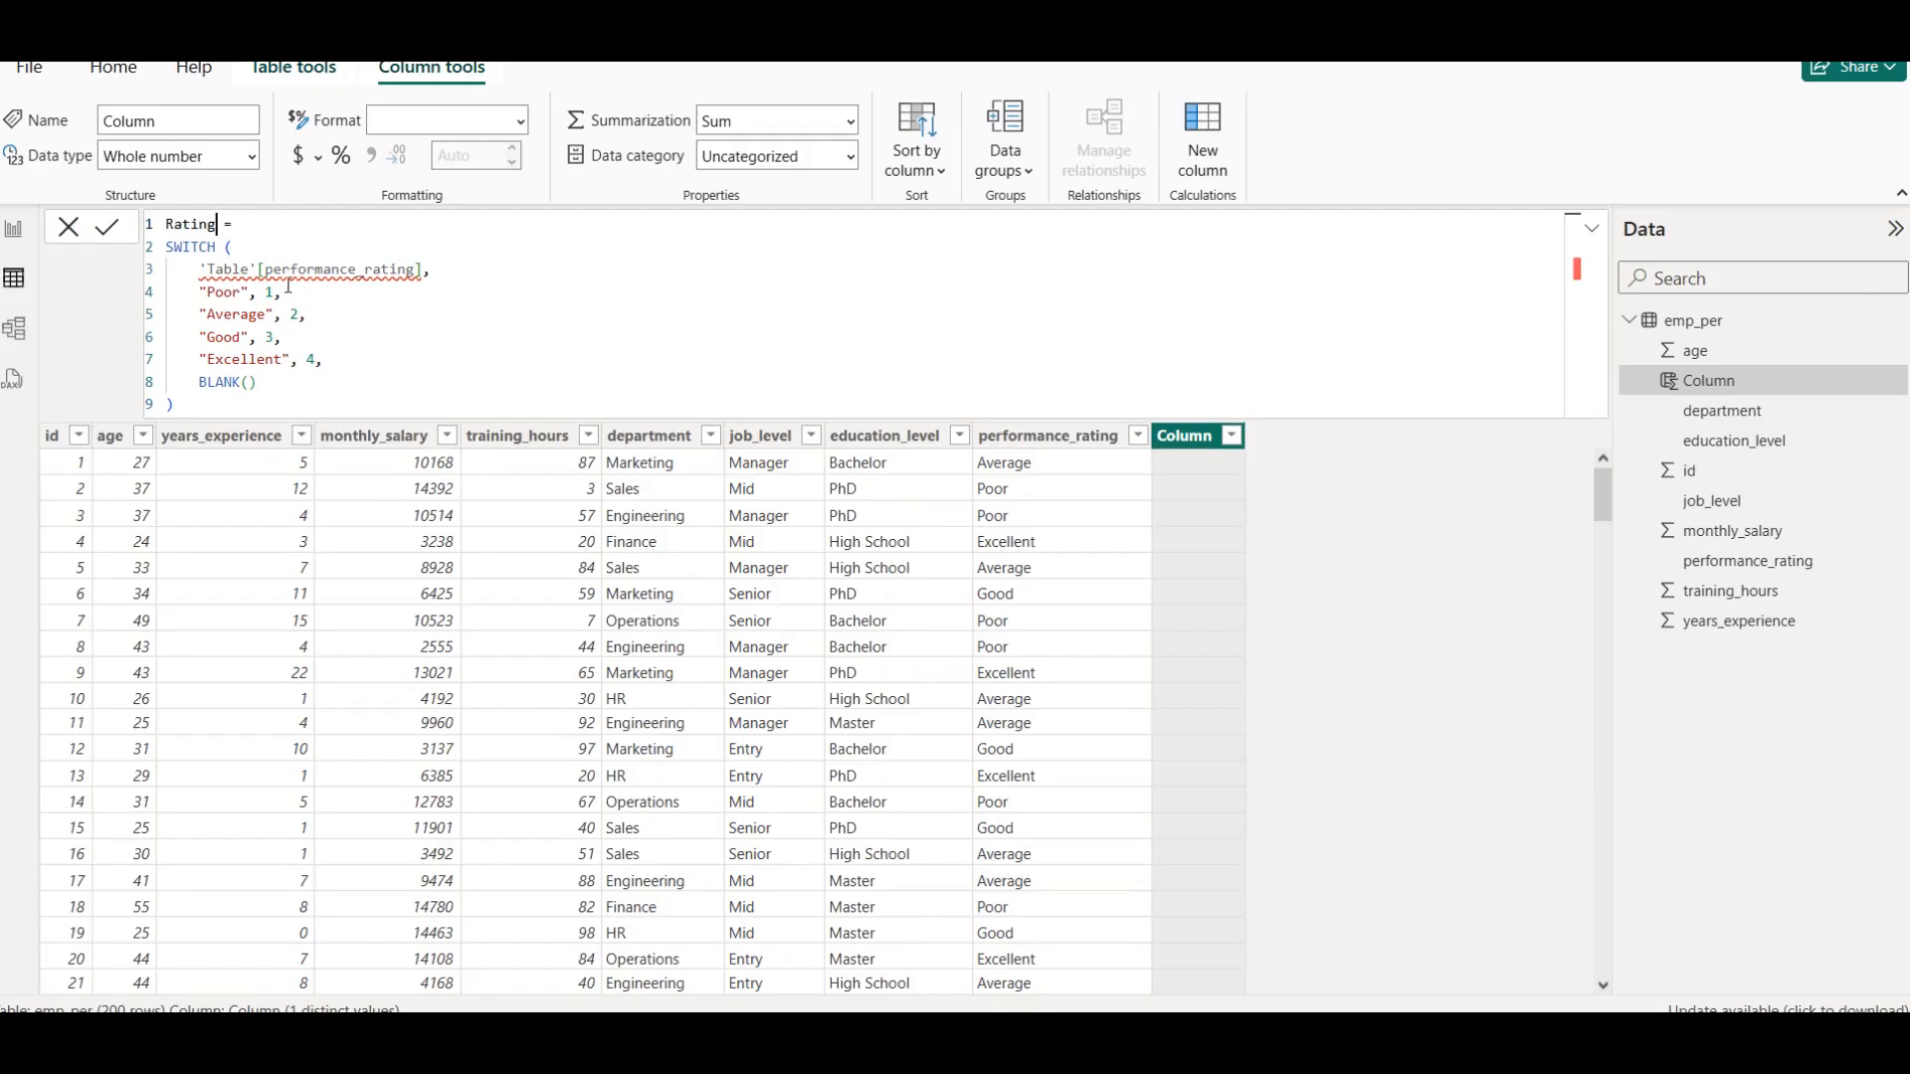
double_click(235, 273)
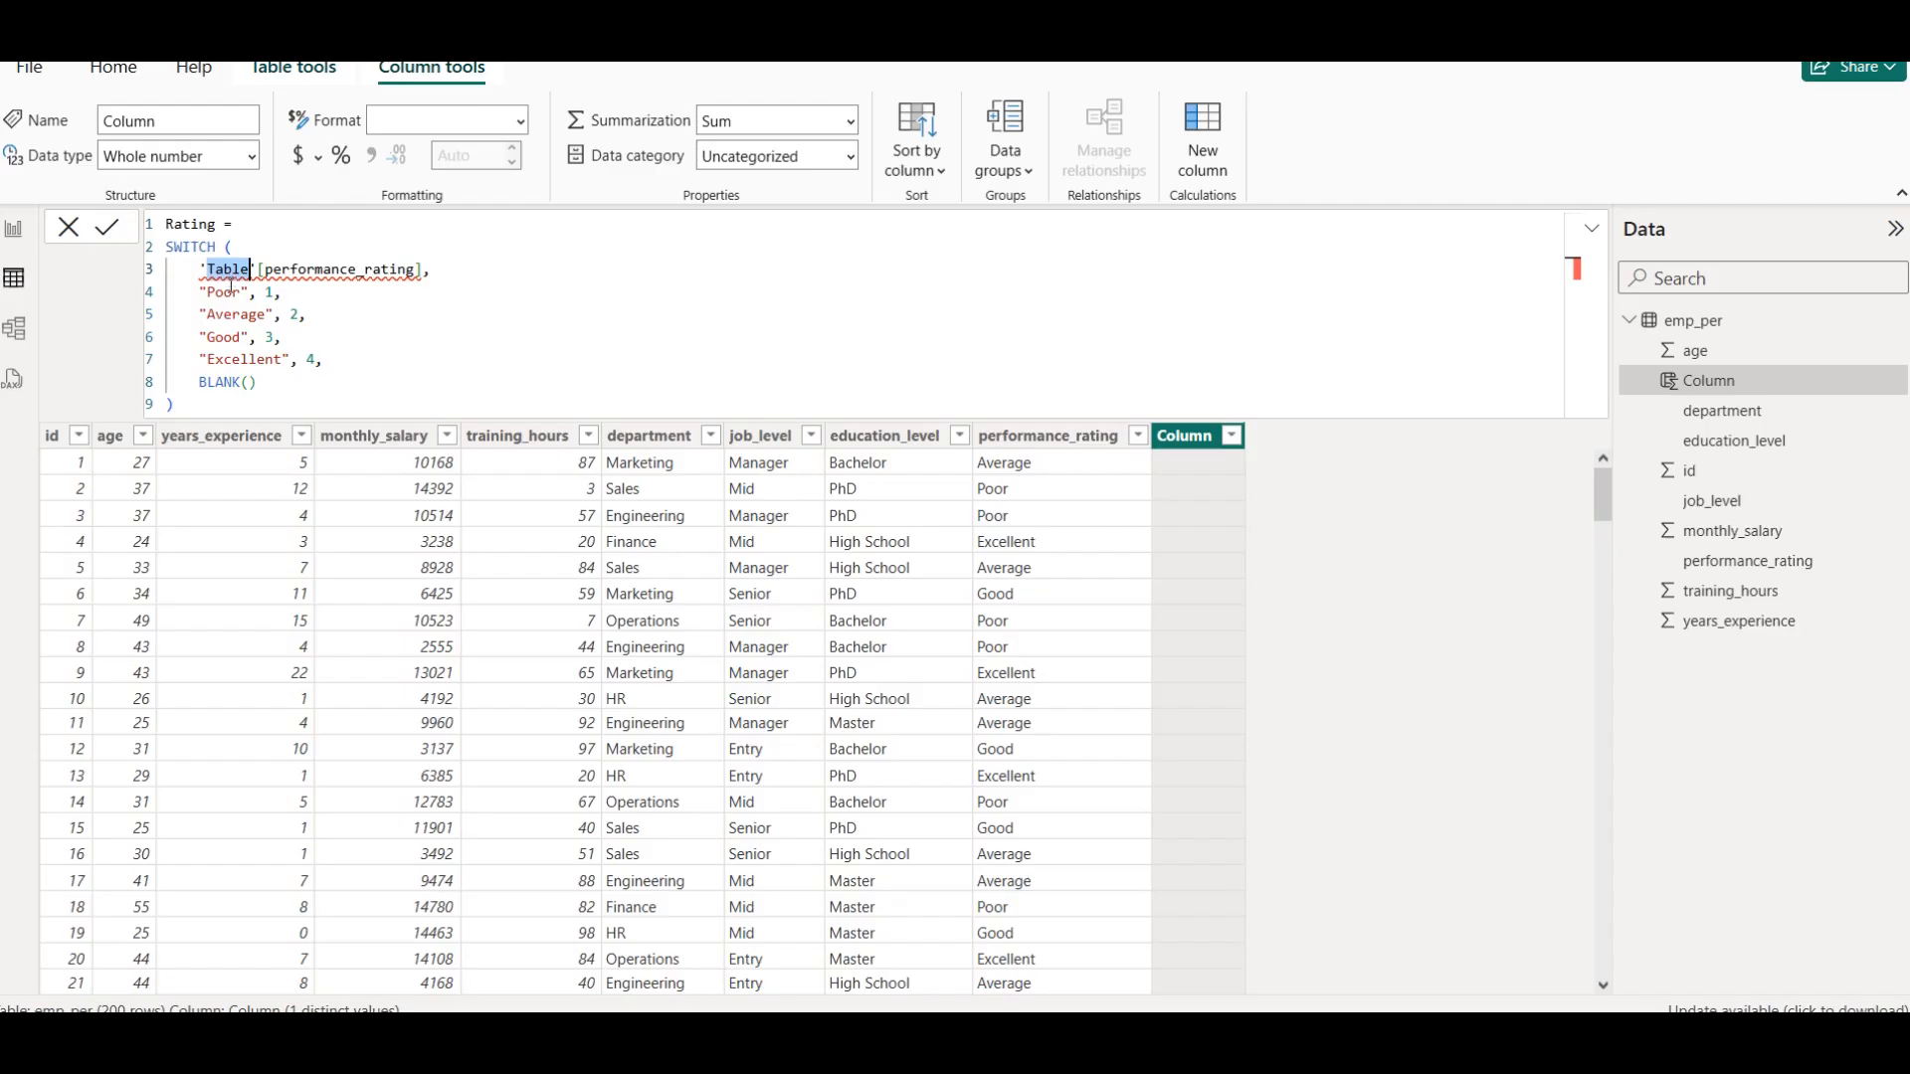
text(emp)
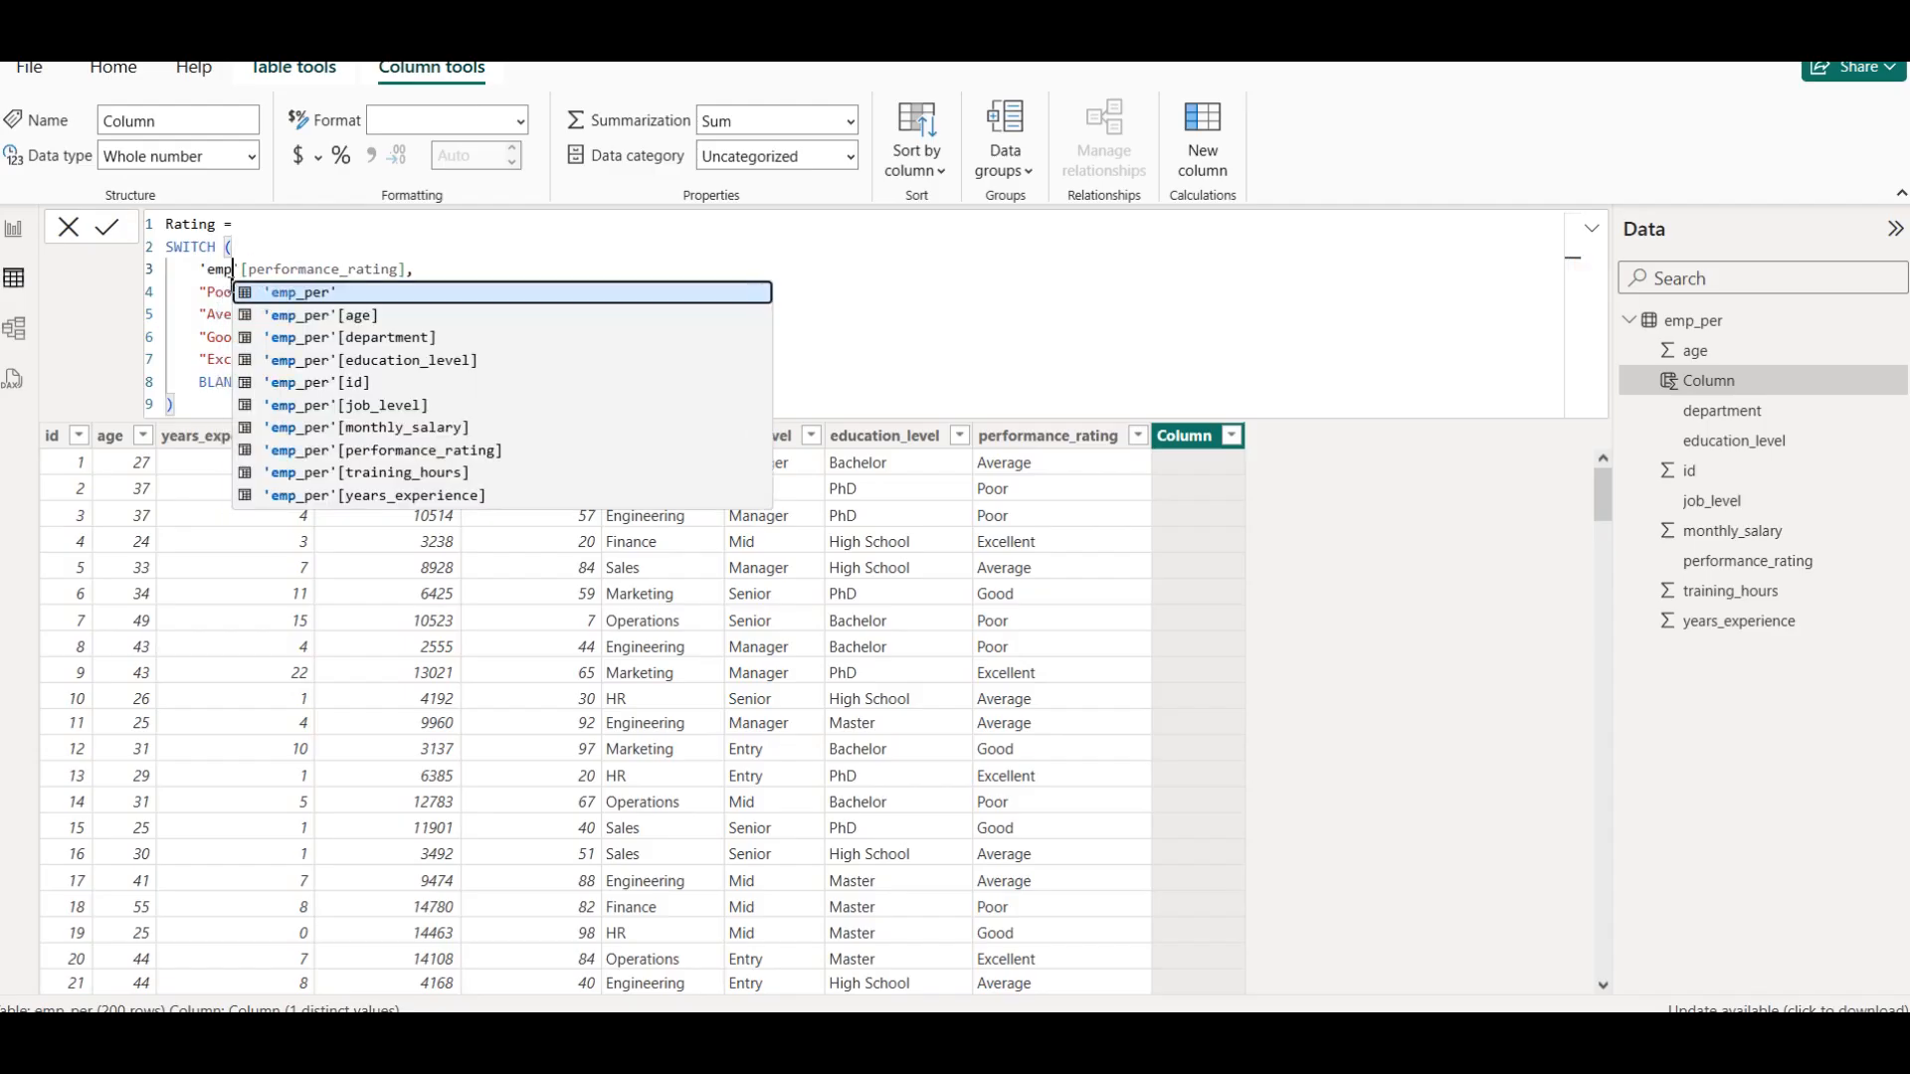
key(Tab)
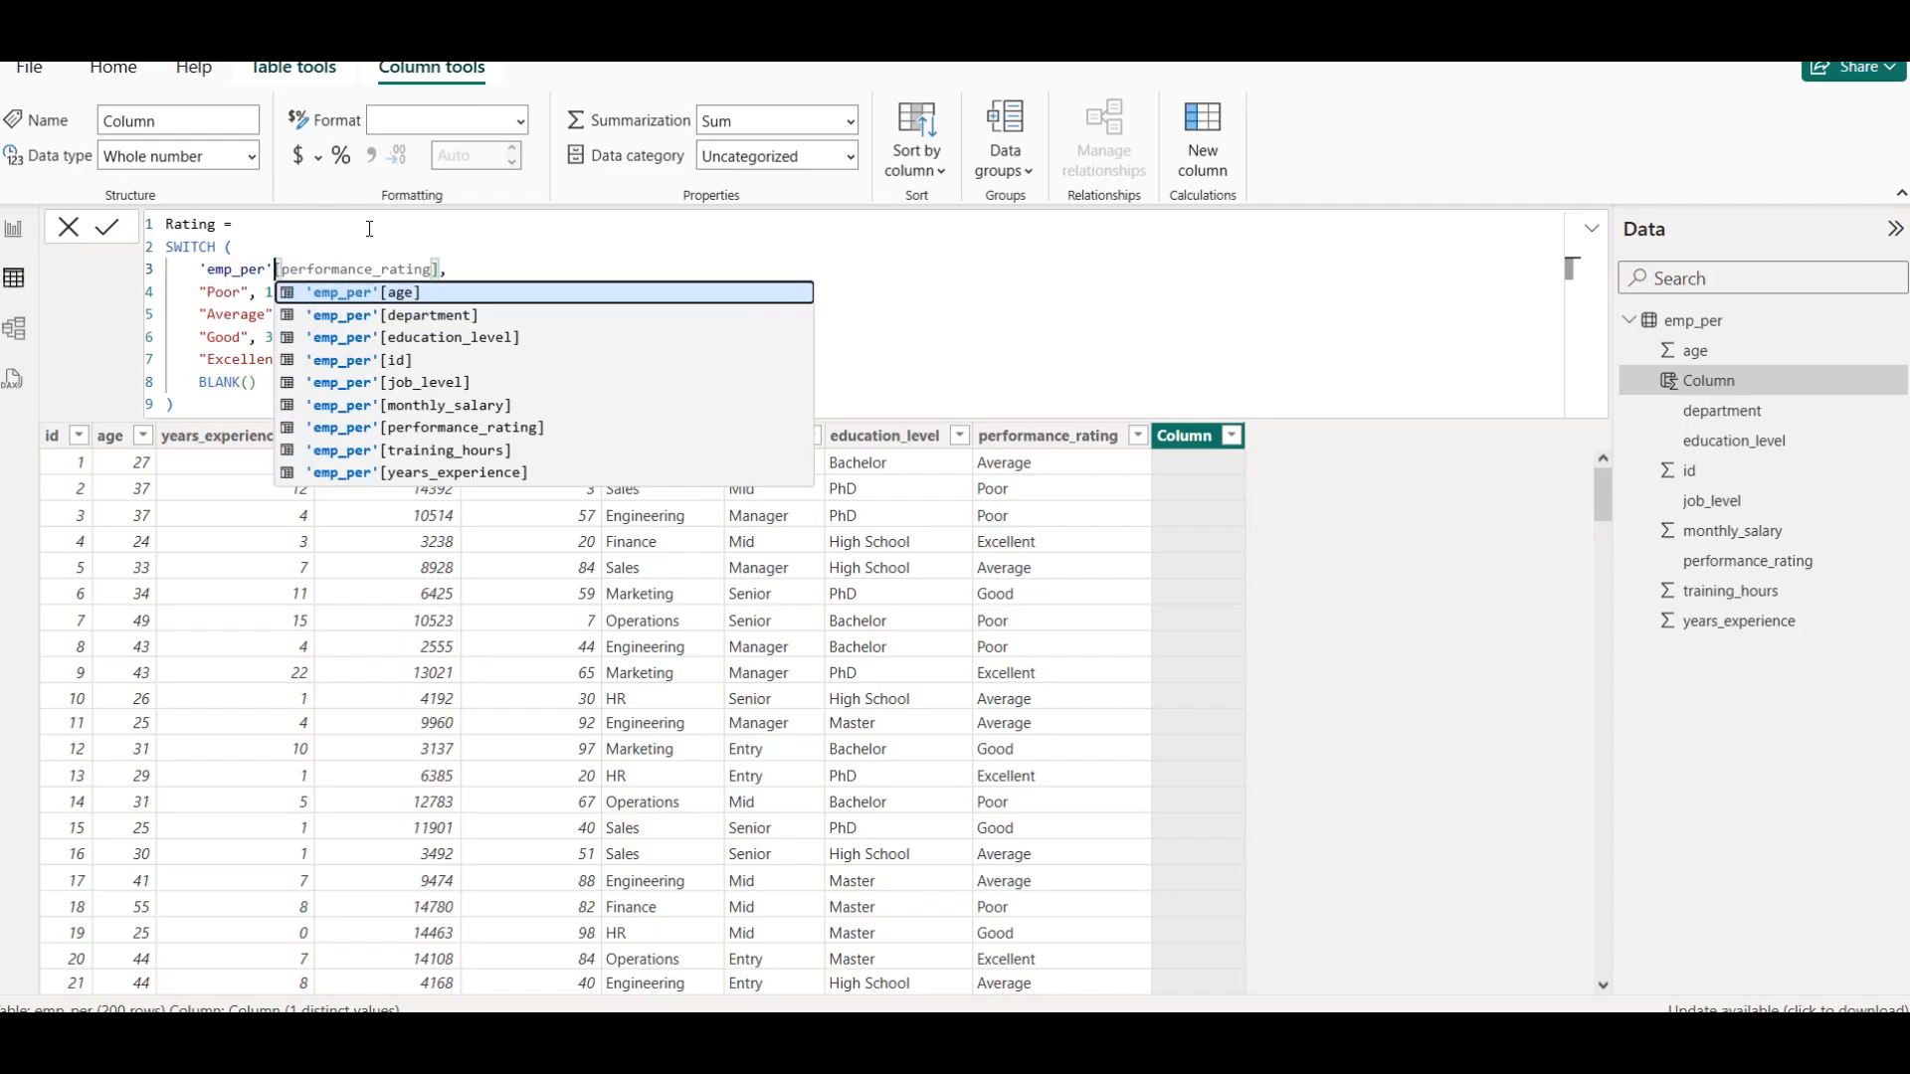
click(369, 229)
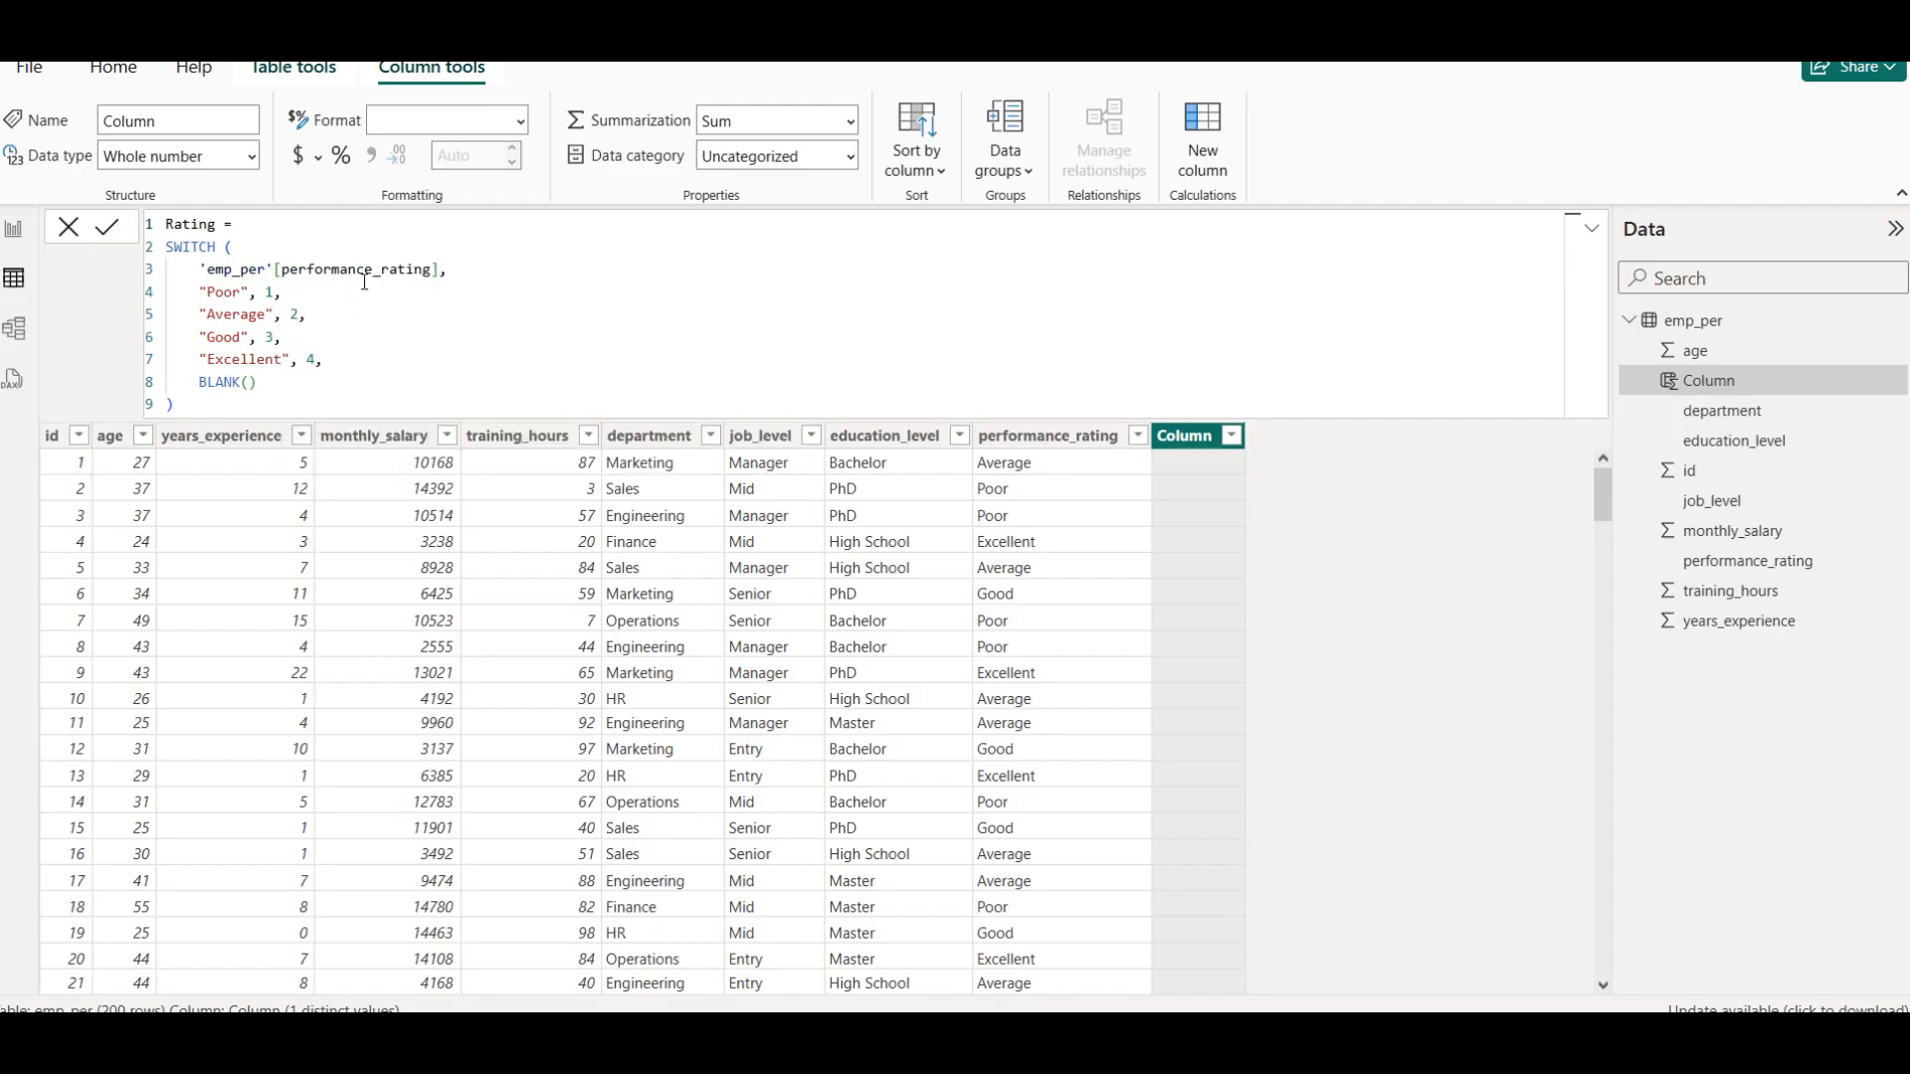
click(260, 249)
click(116, 229)
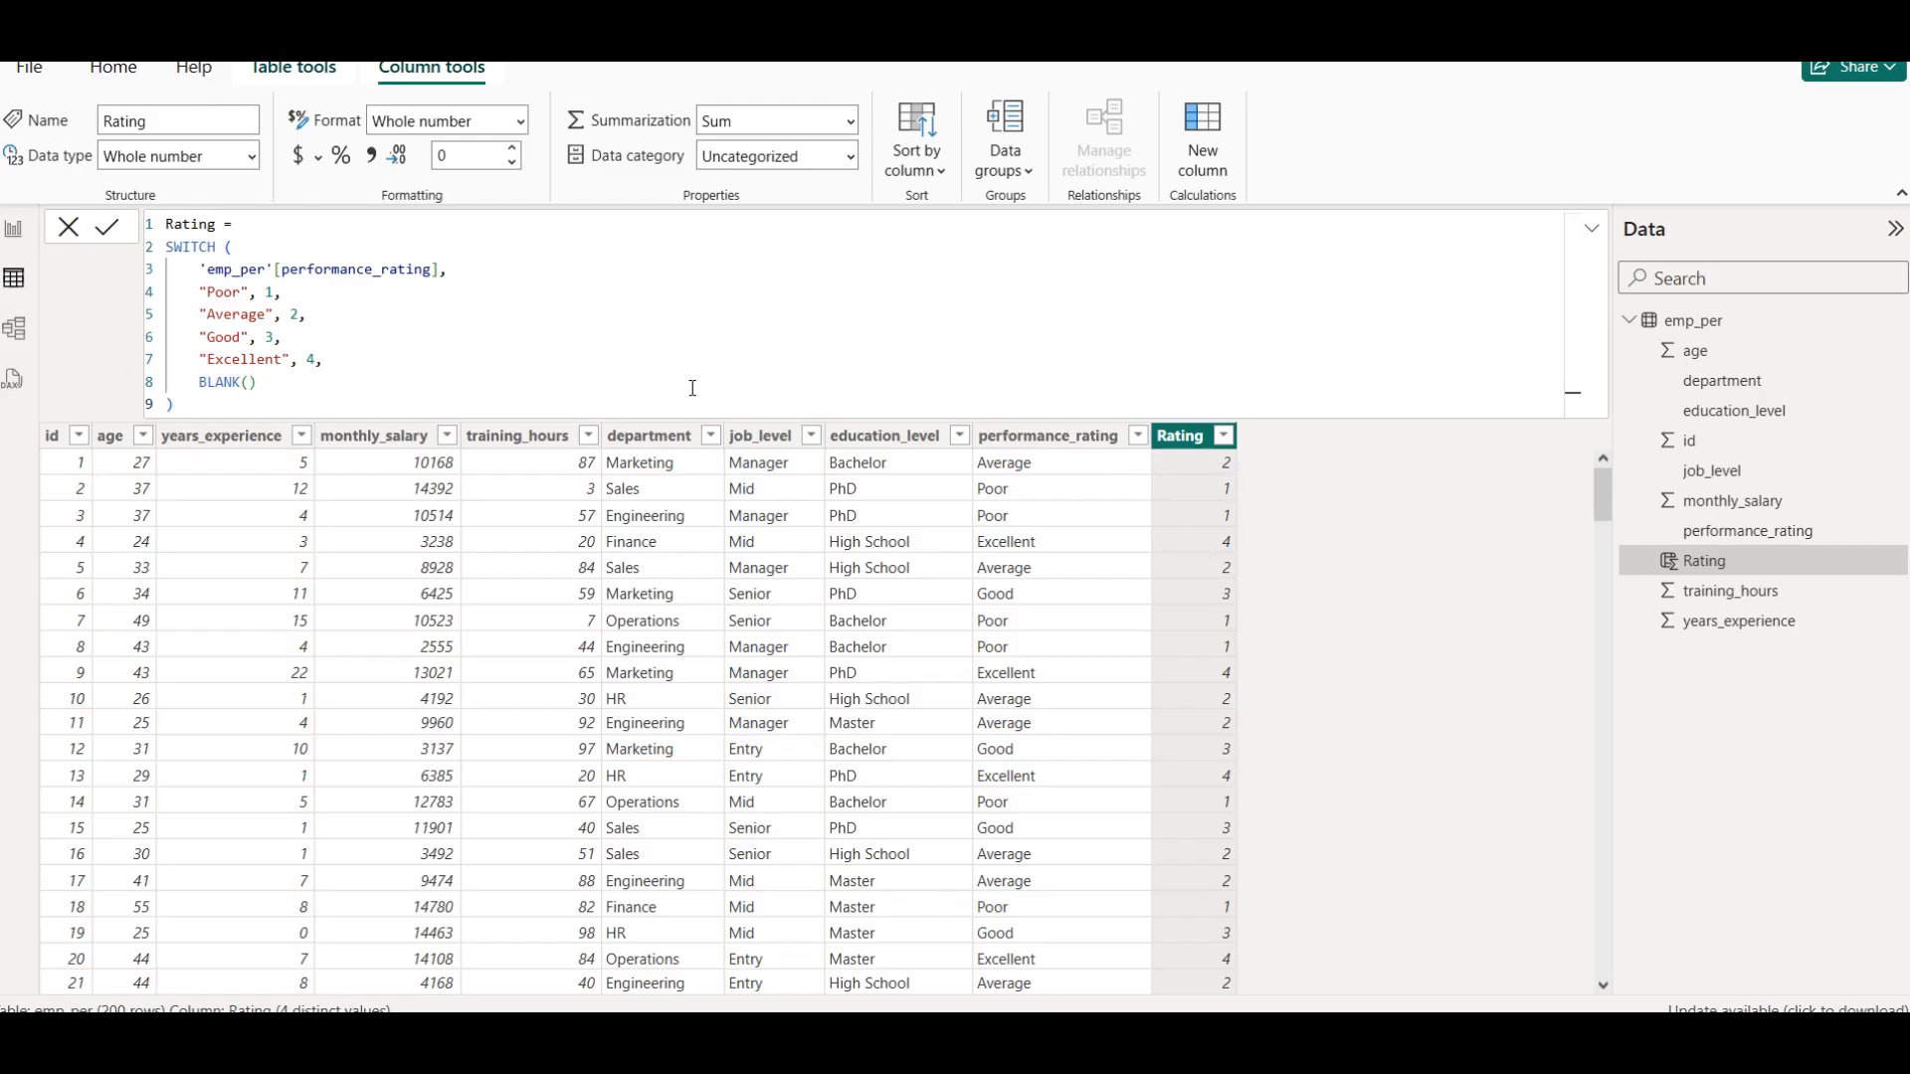
Return to the report view and add a table of department with the average of Rating on an empty canvas area
click(14, 229)
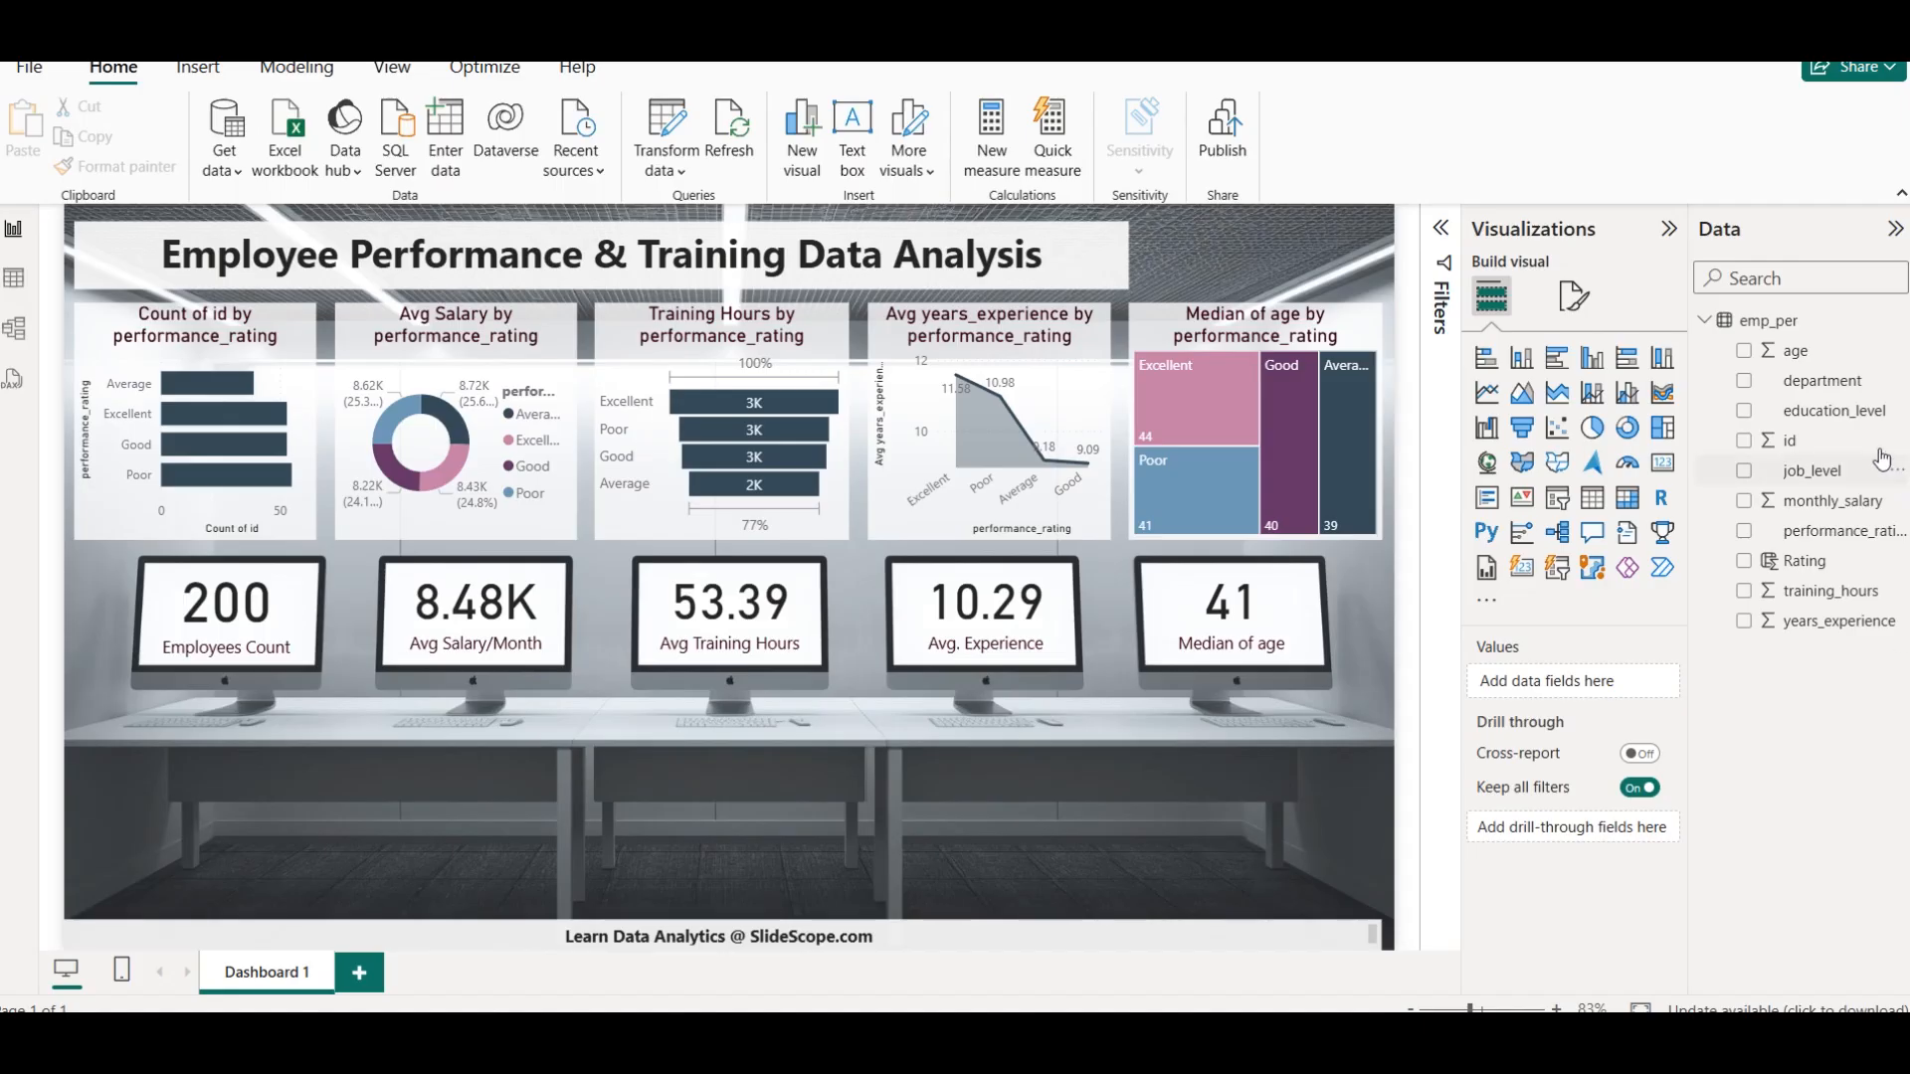
click(20, 271)
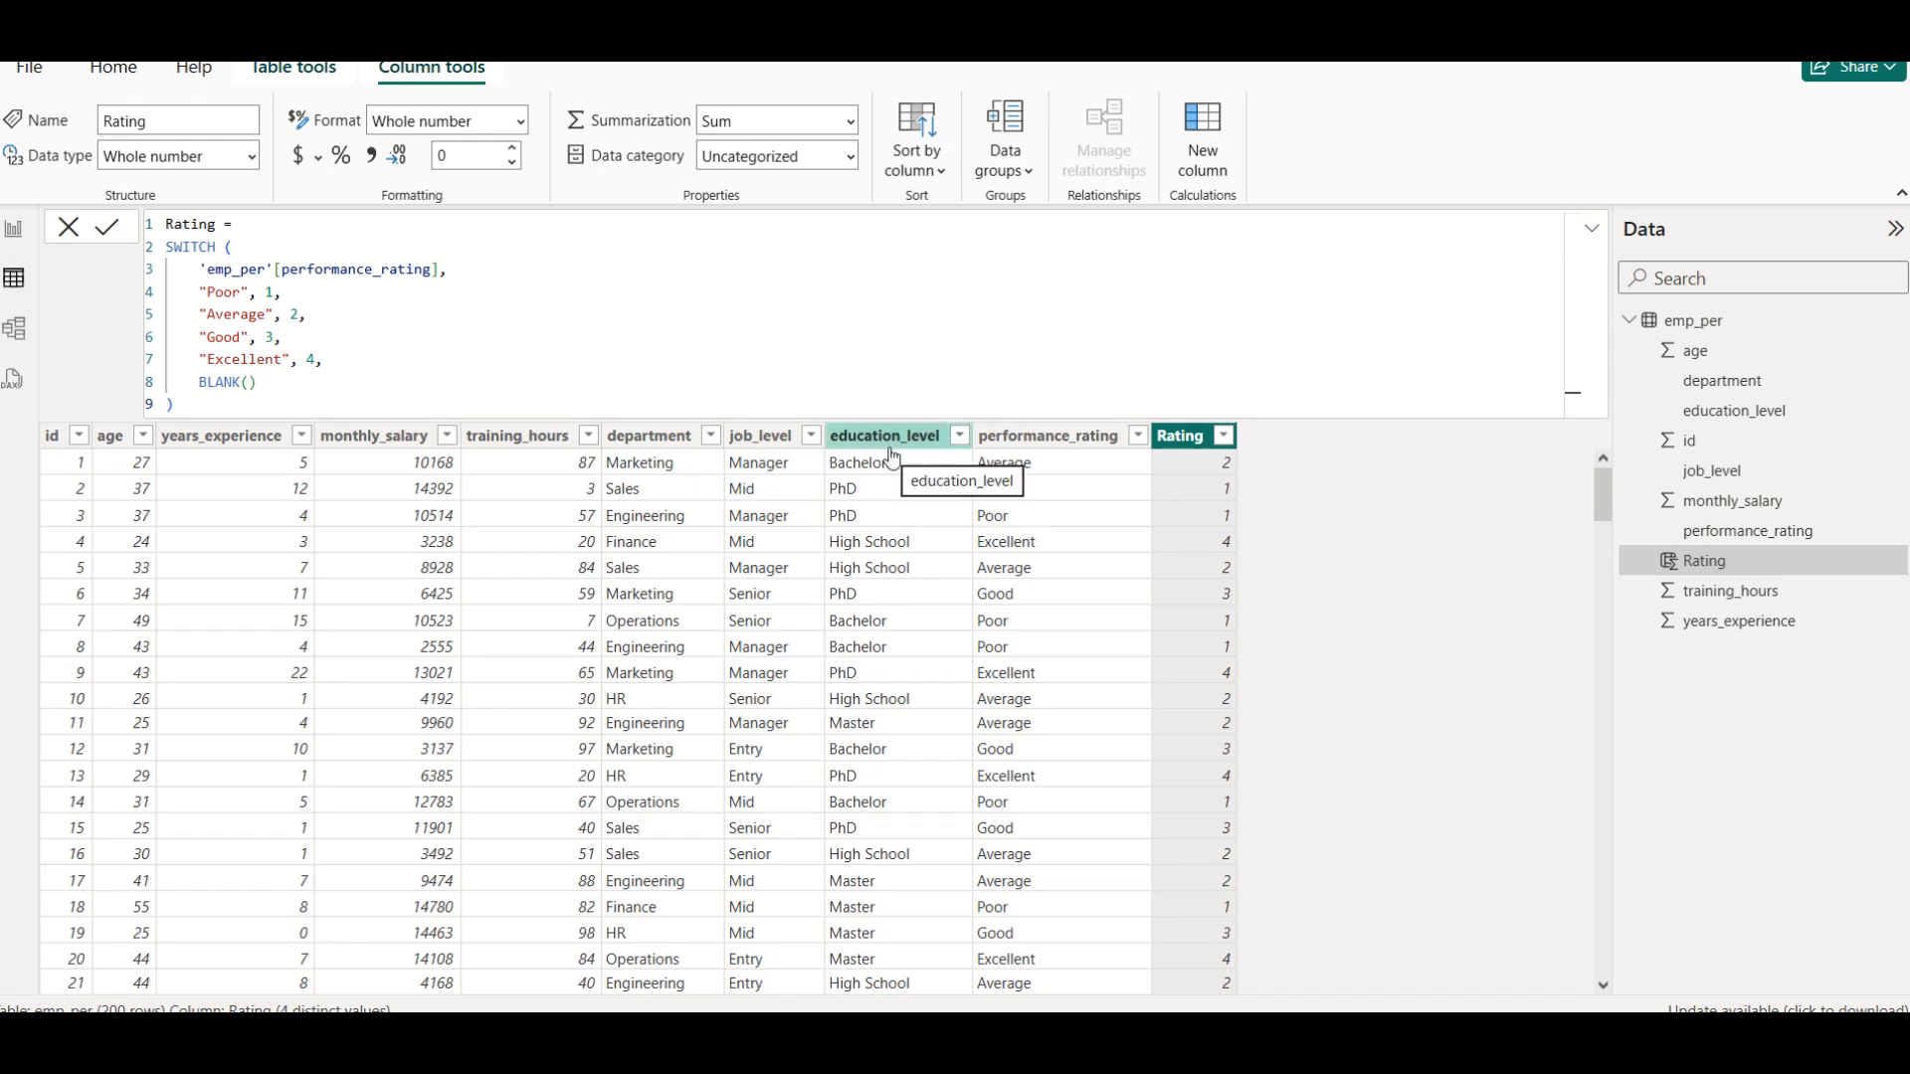
click(15, 231)
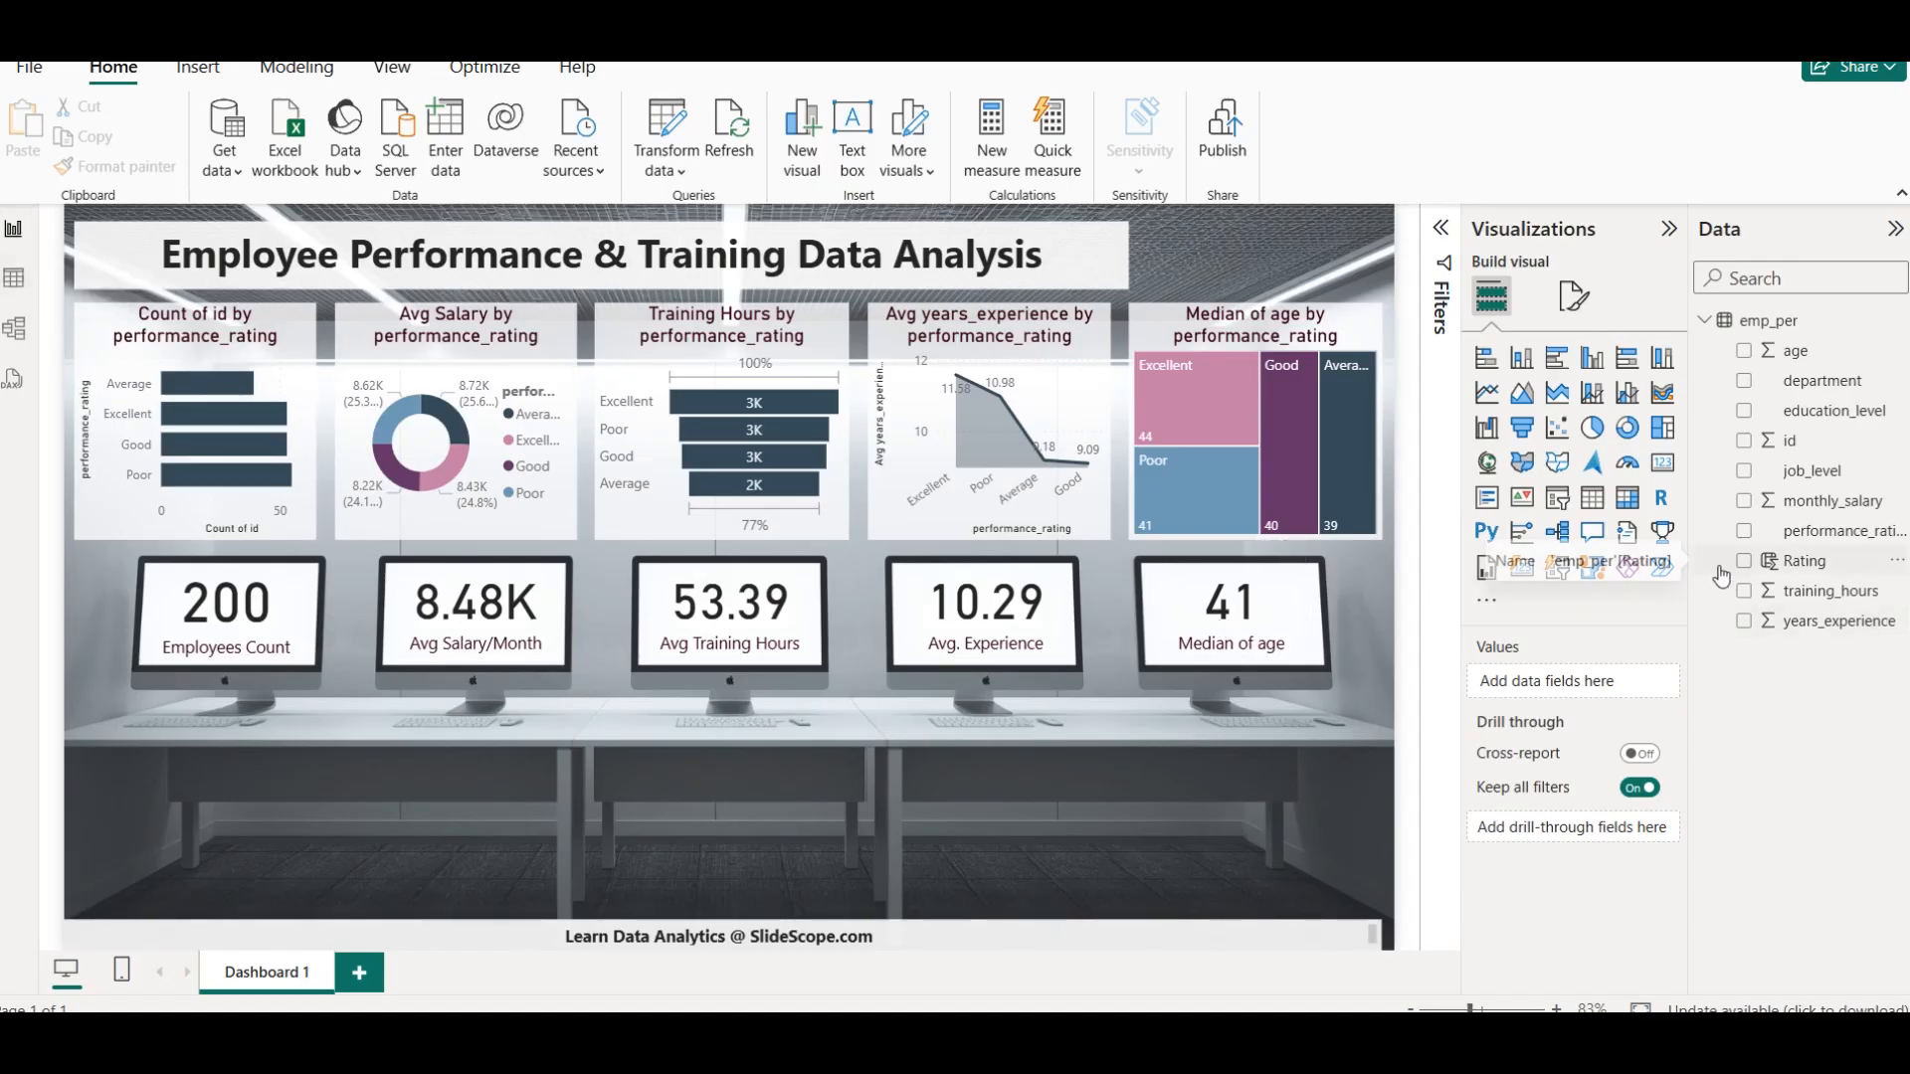
click(1746, 396)
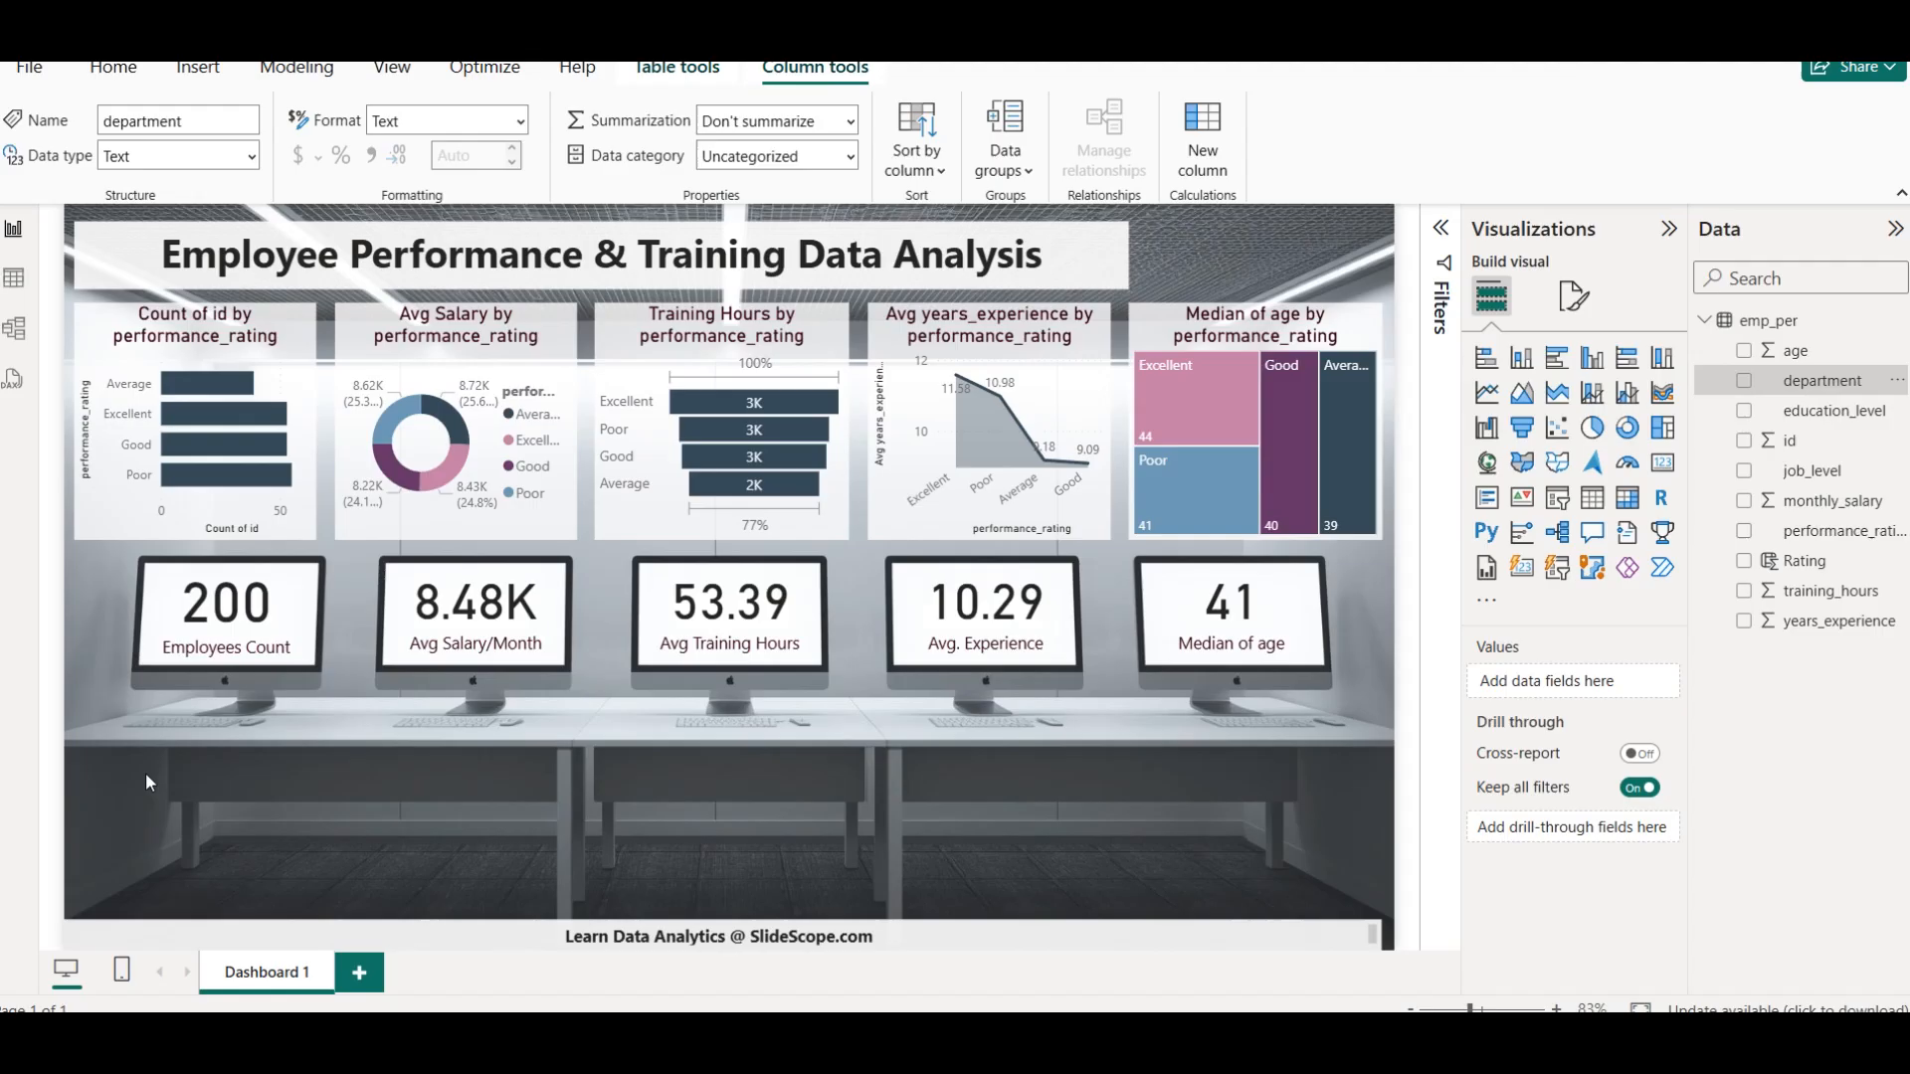
click(154, 798)
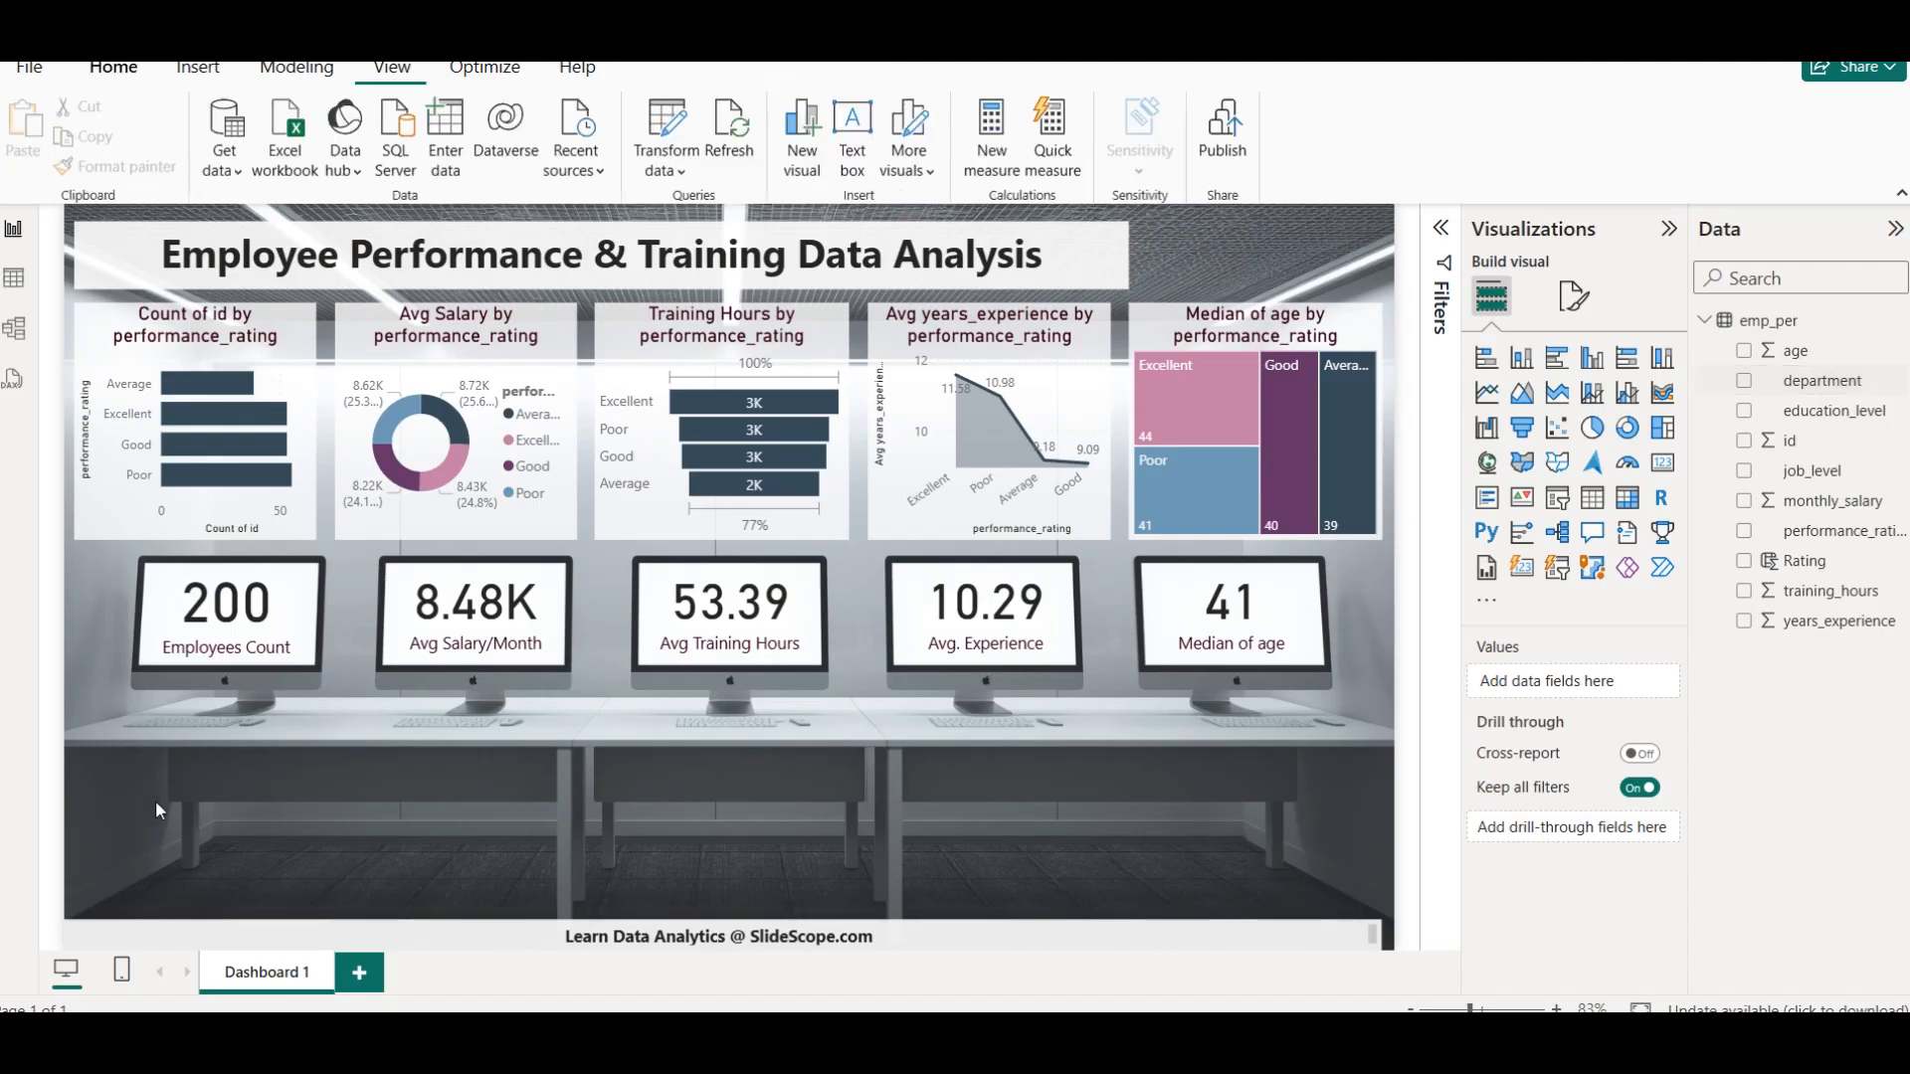
click(1748, 382)
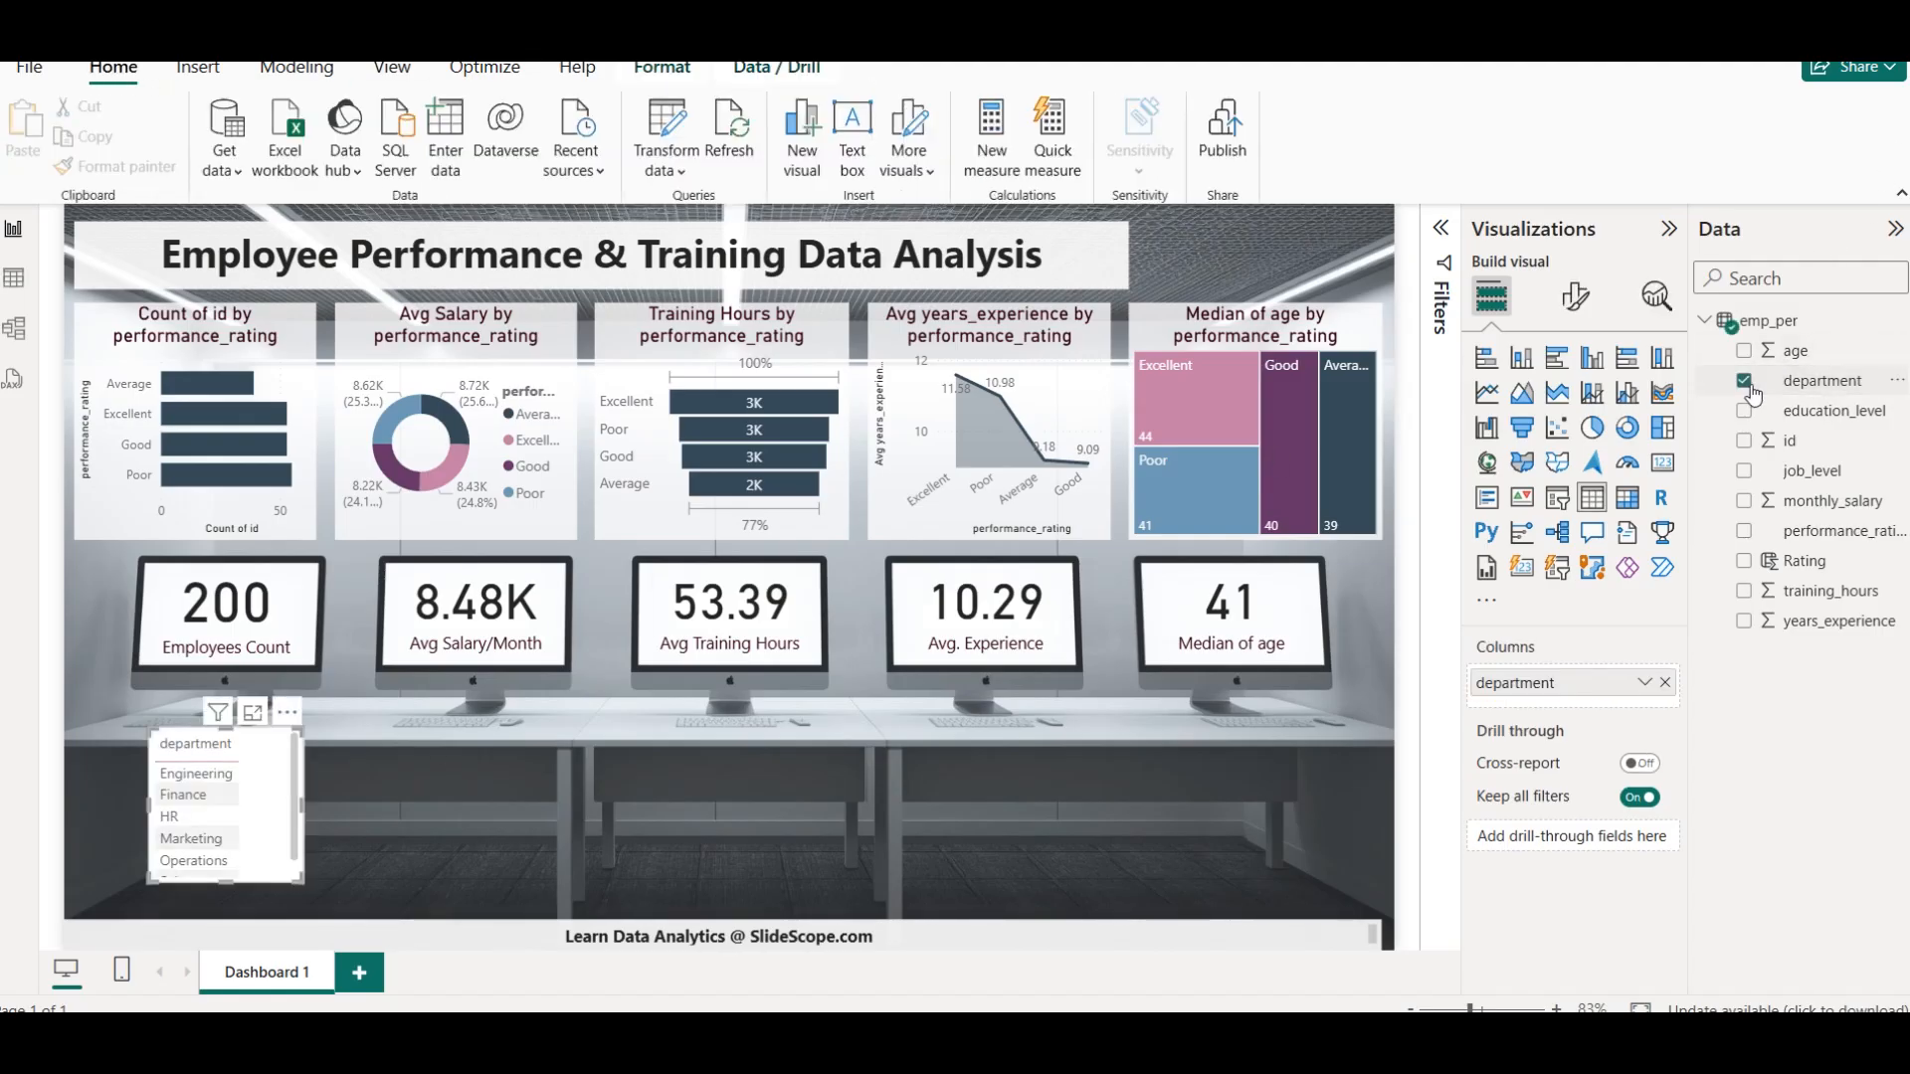
click(1744, 561)
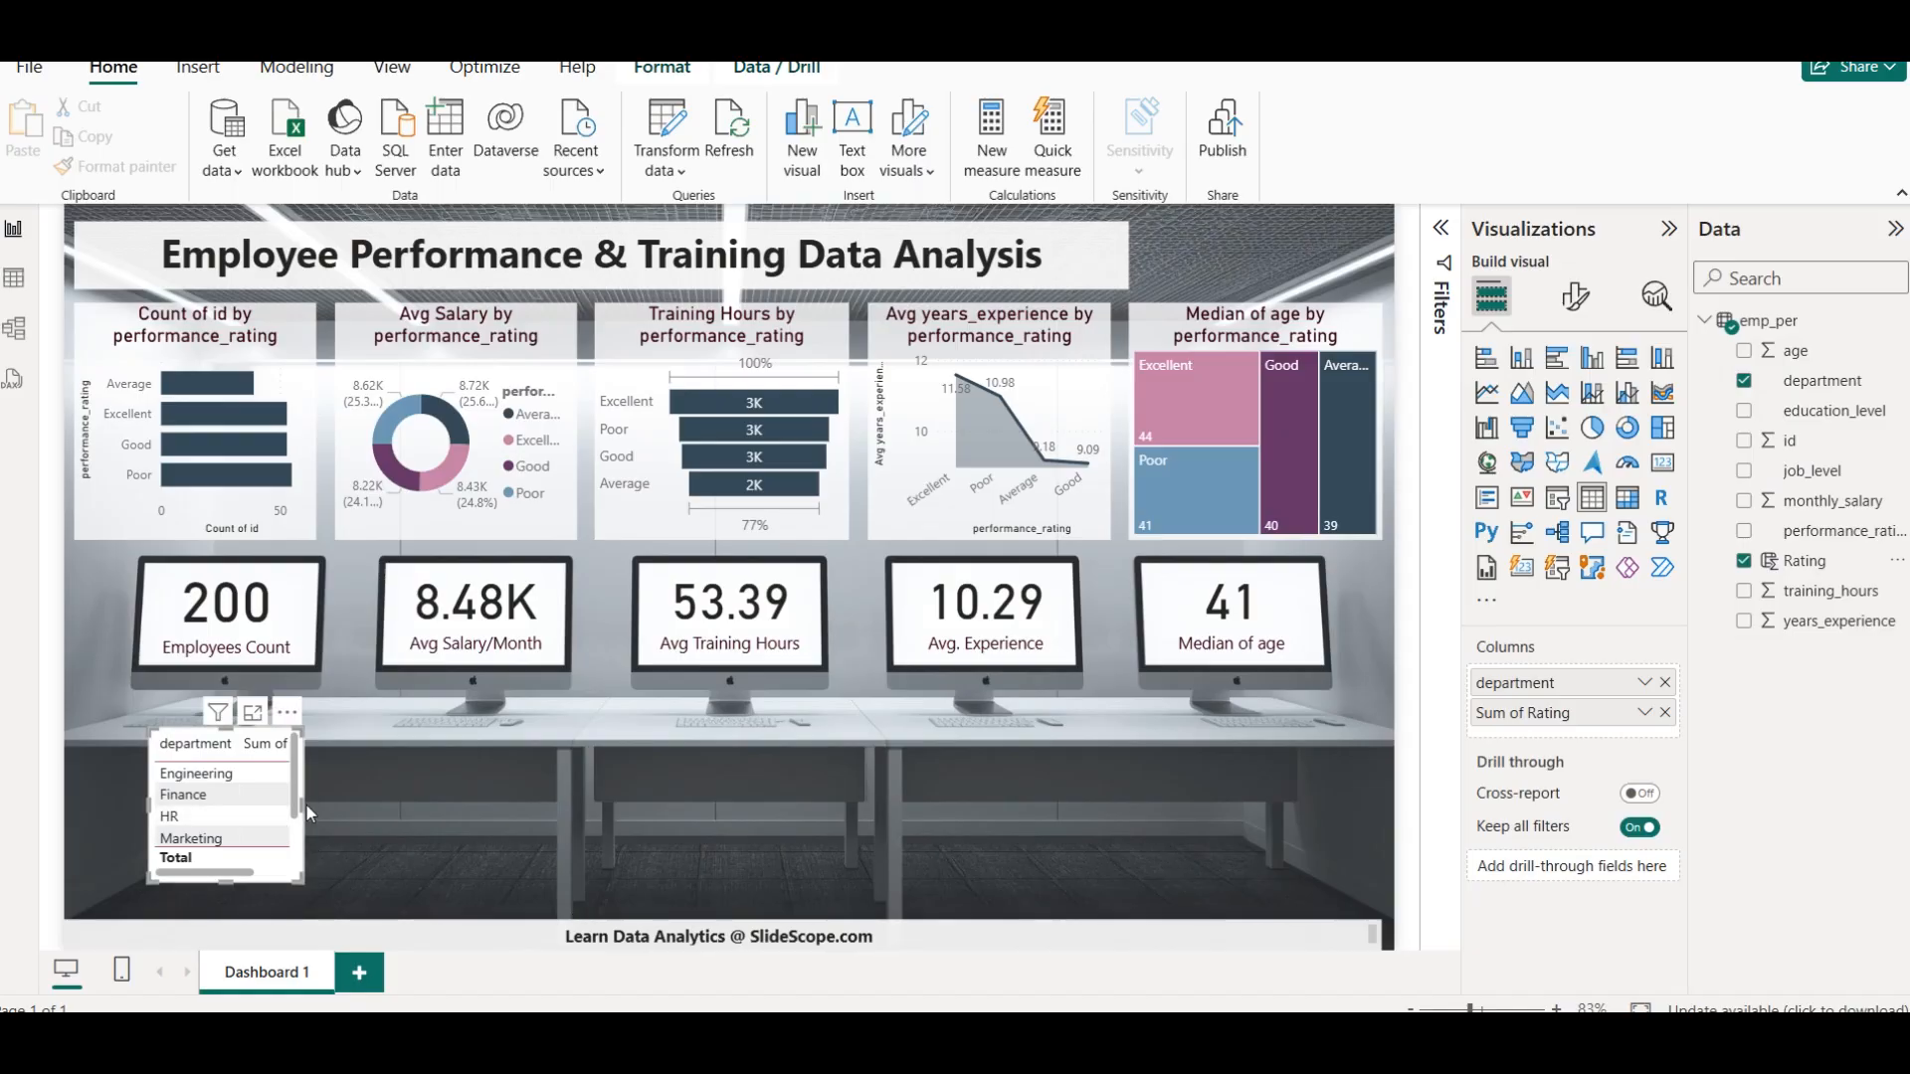
click(1644, 712)
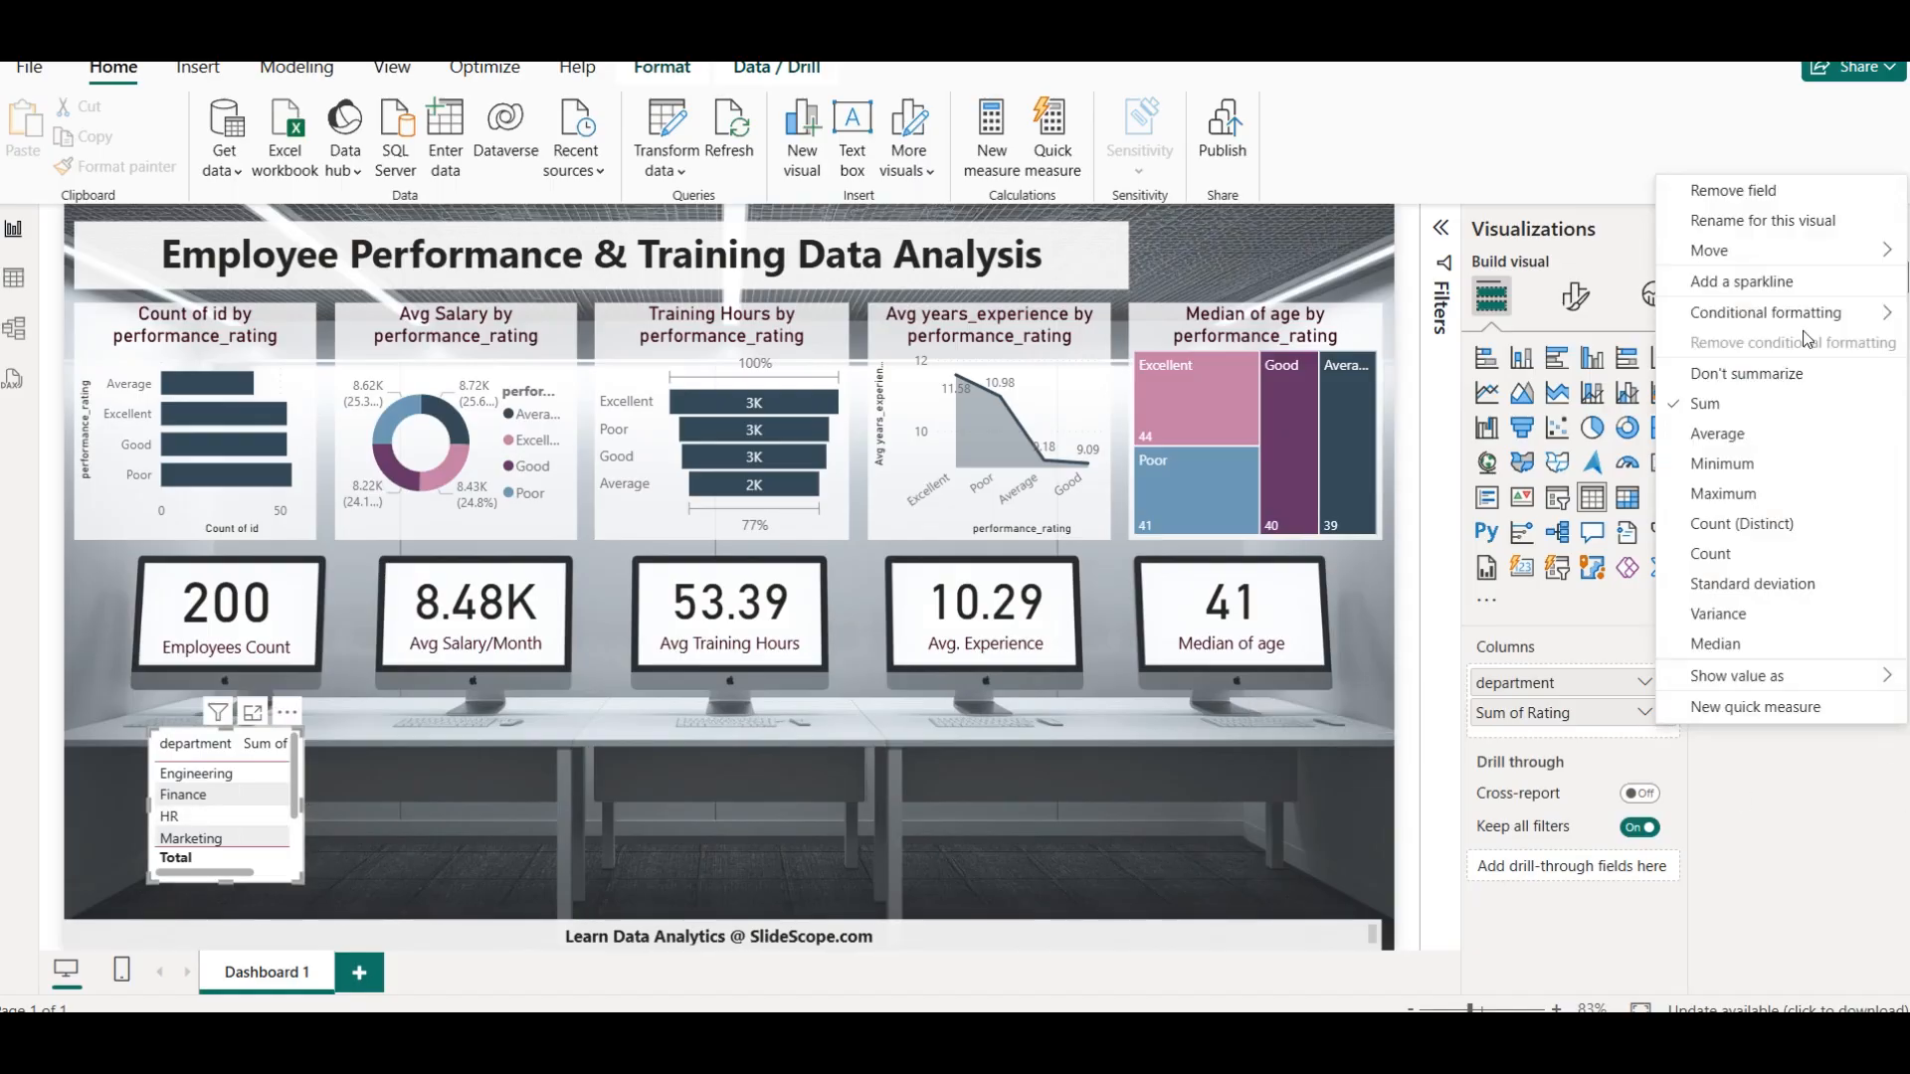
click(1718, 435)
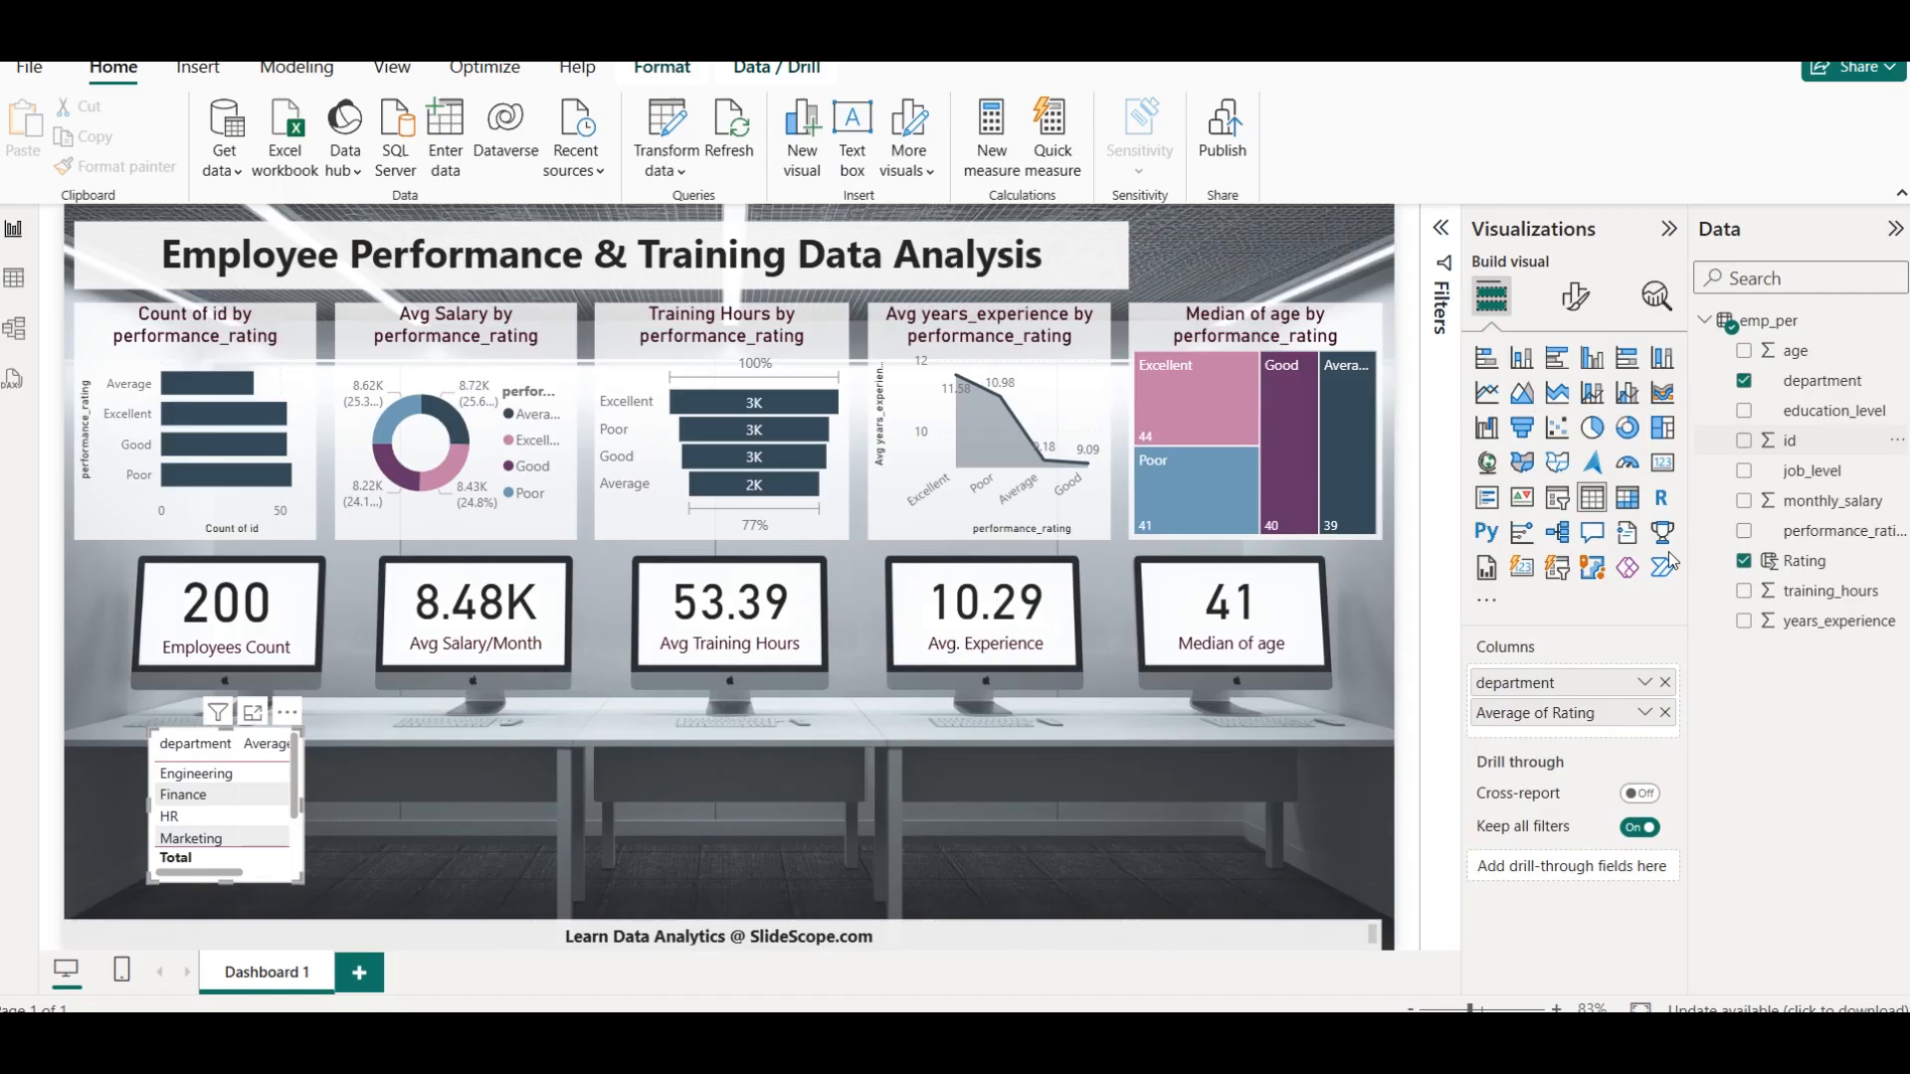
Resize the department rating table to fit both columns and move it to the page's lower-left area, checking all its rows
drag(307, 804, 406, 810)
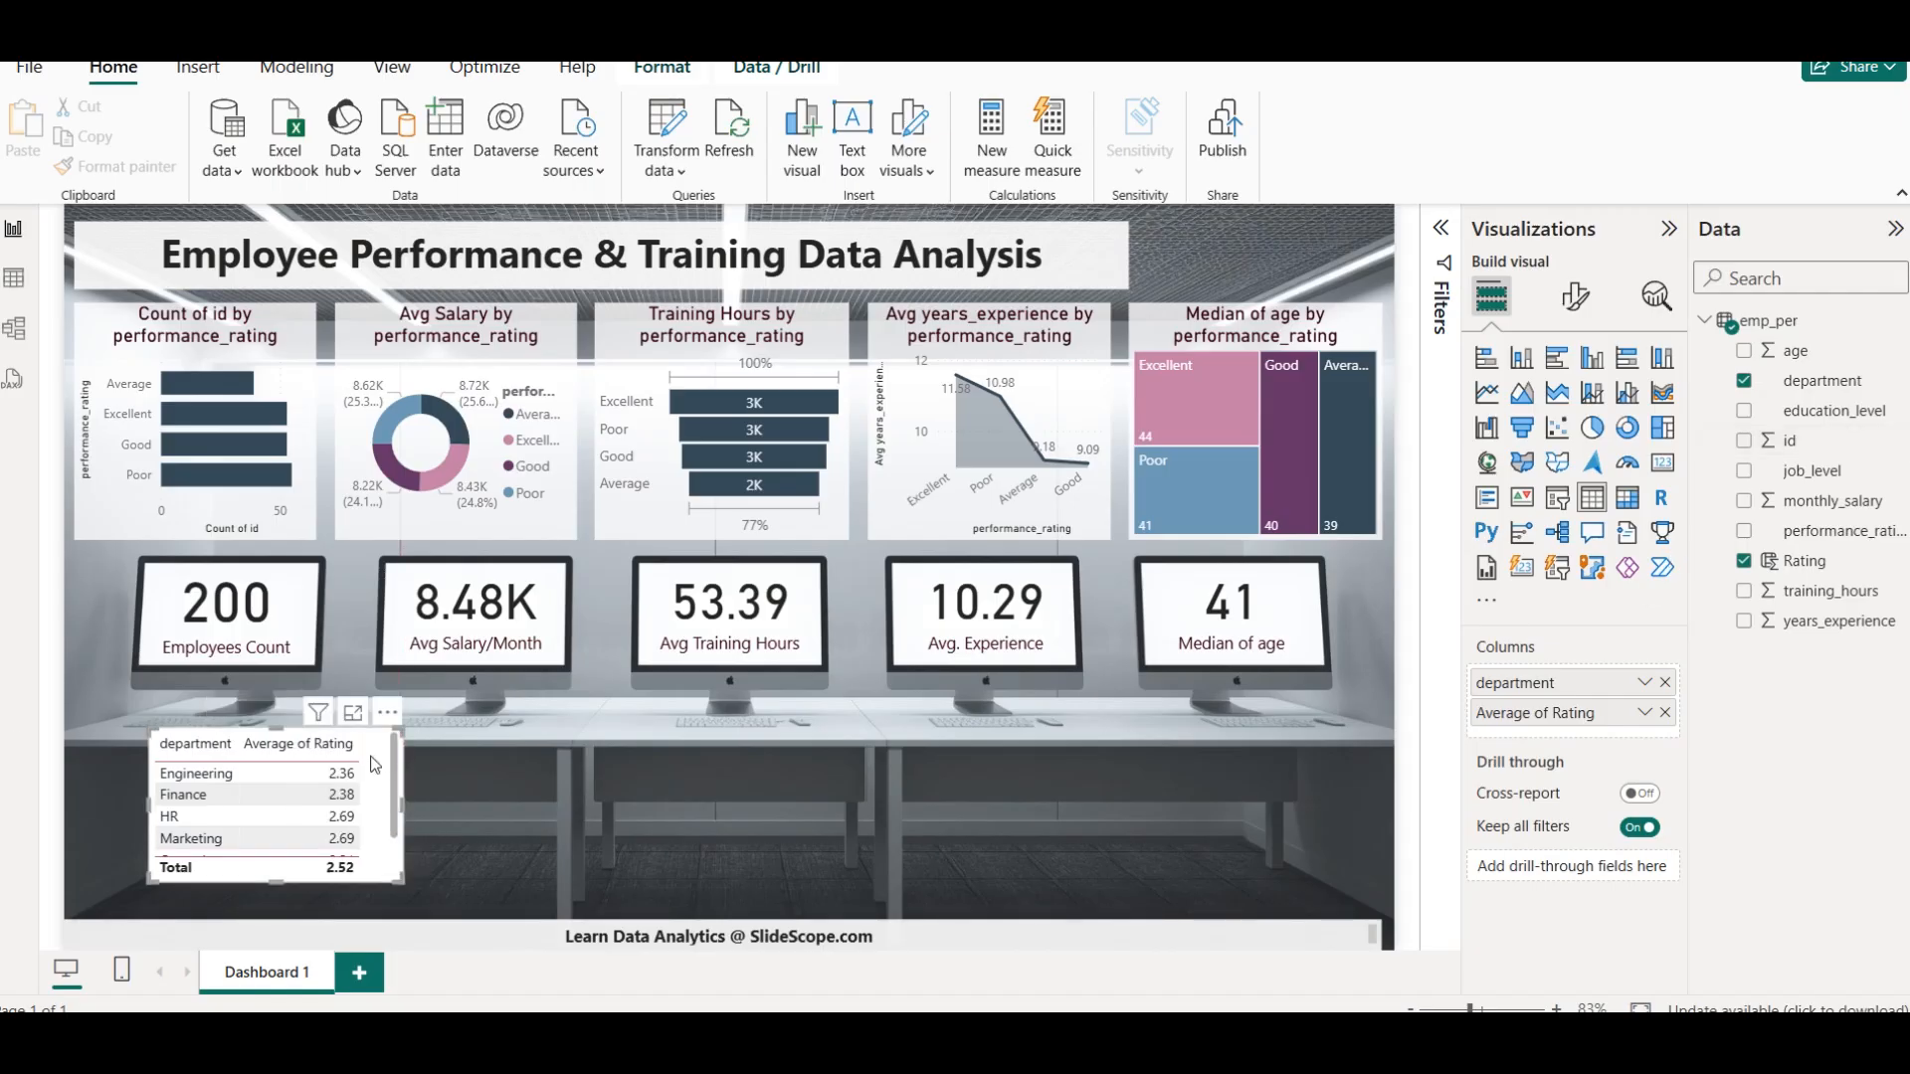
click(416, 774)
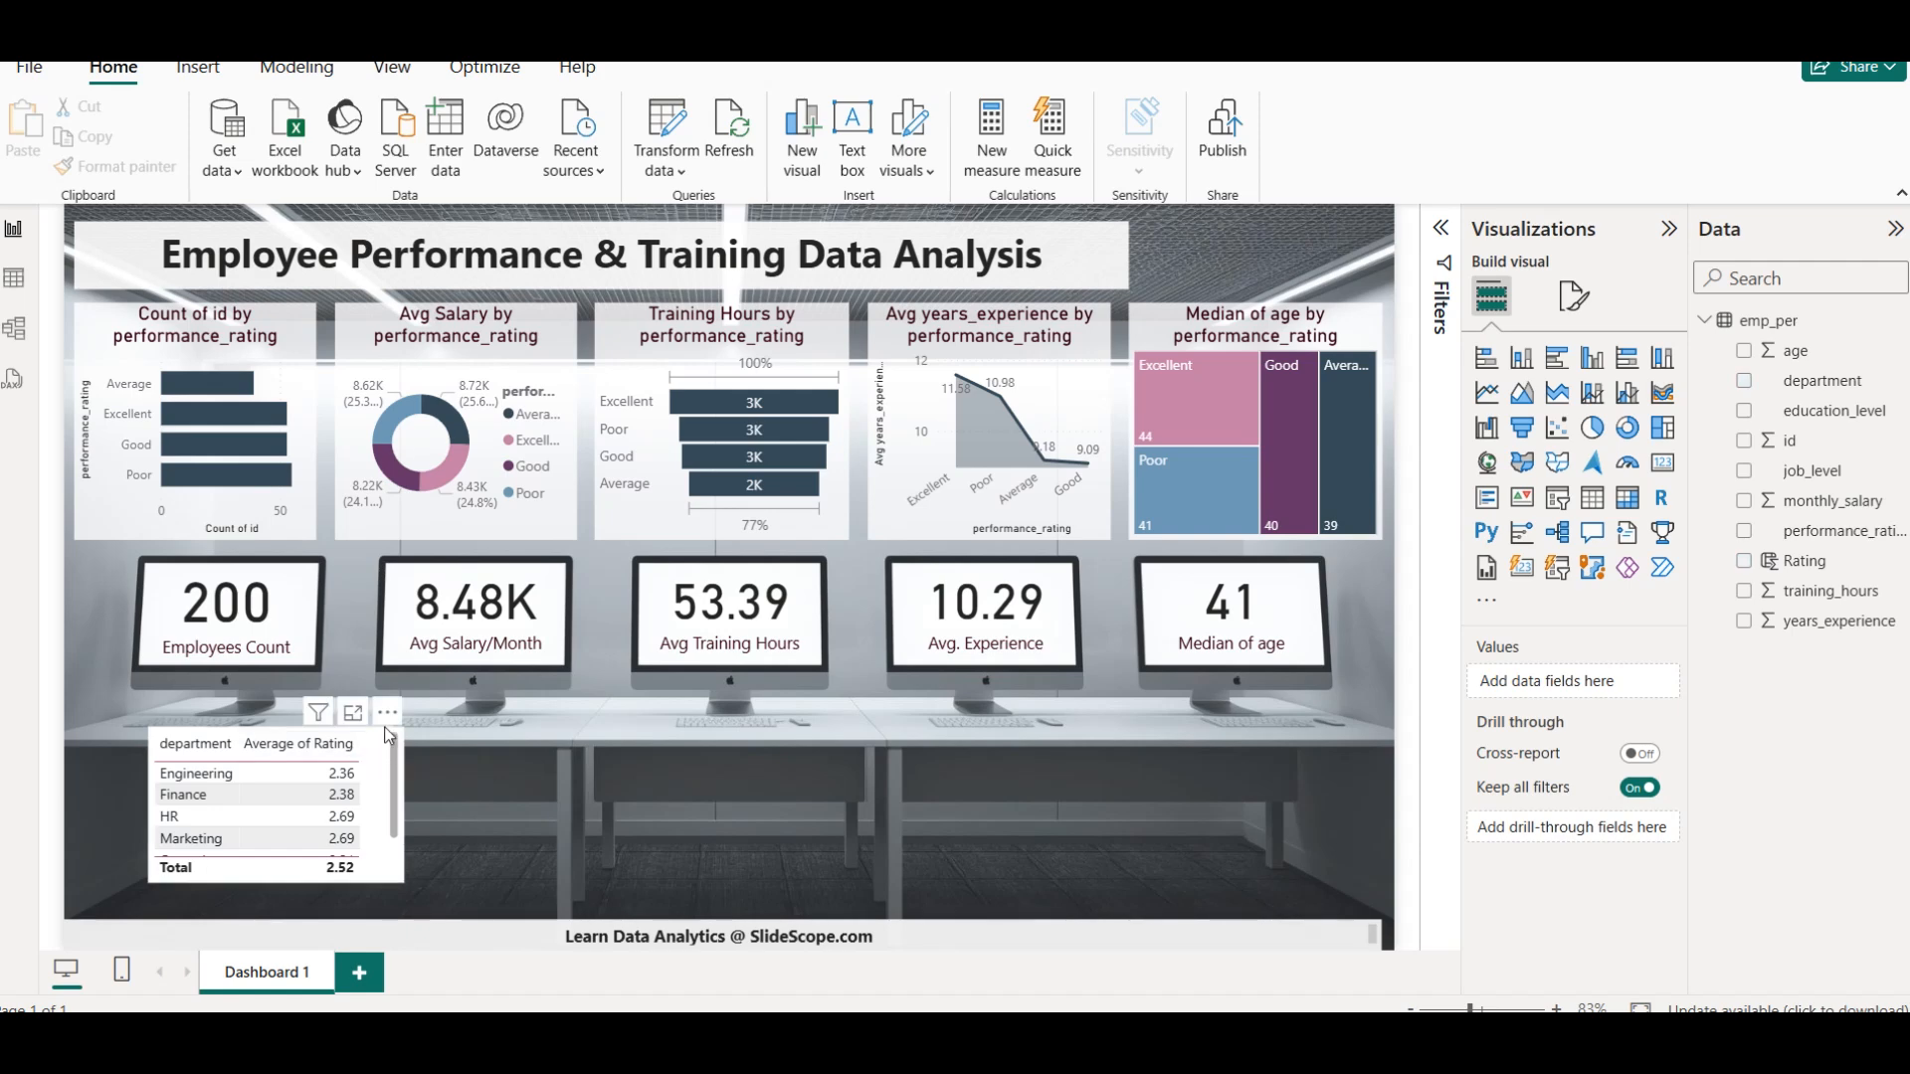
drag(387, 729, 334, 756)
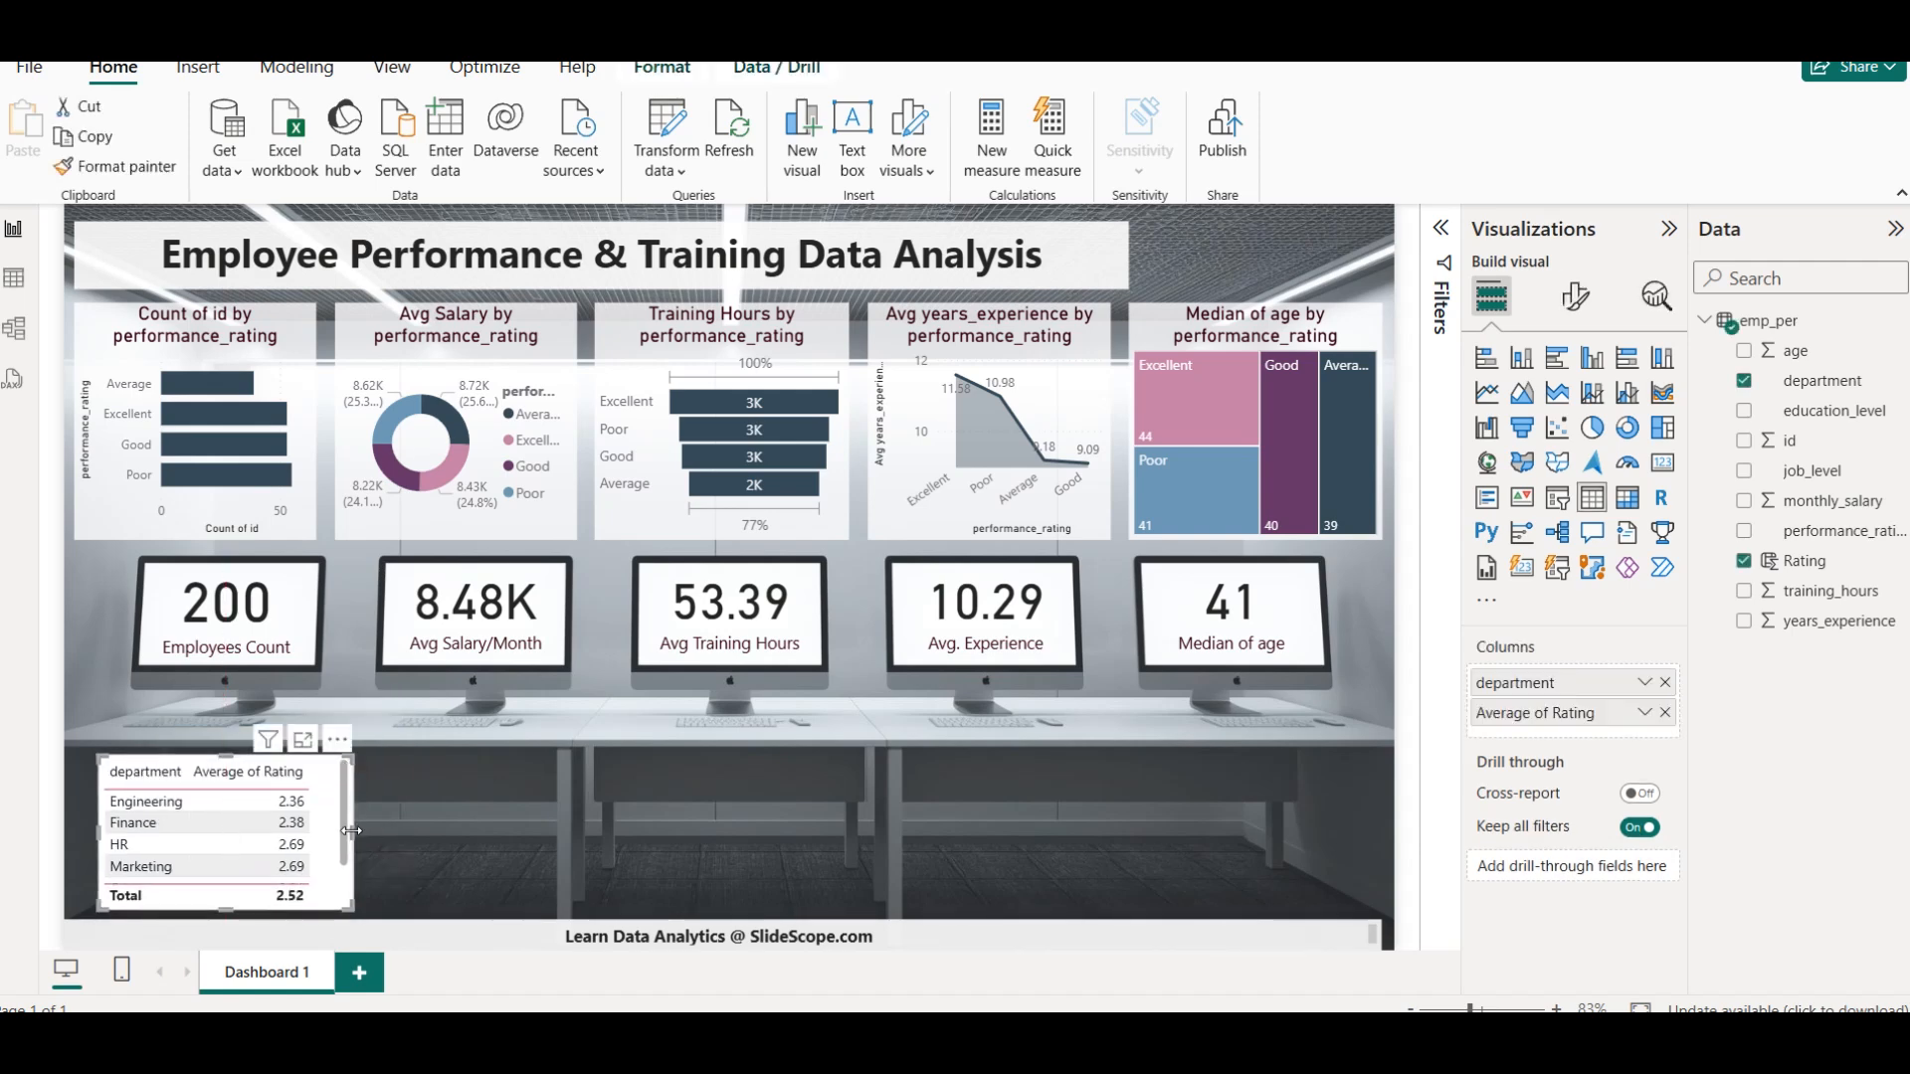
drag(353, 798, 335, 800)
click(425, 820)
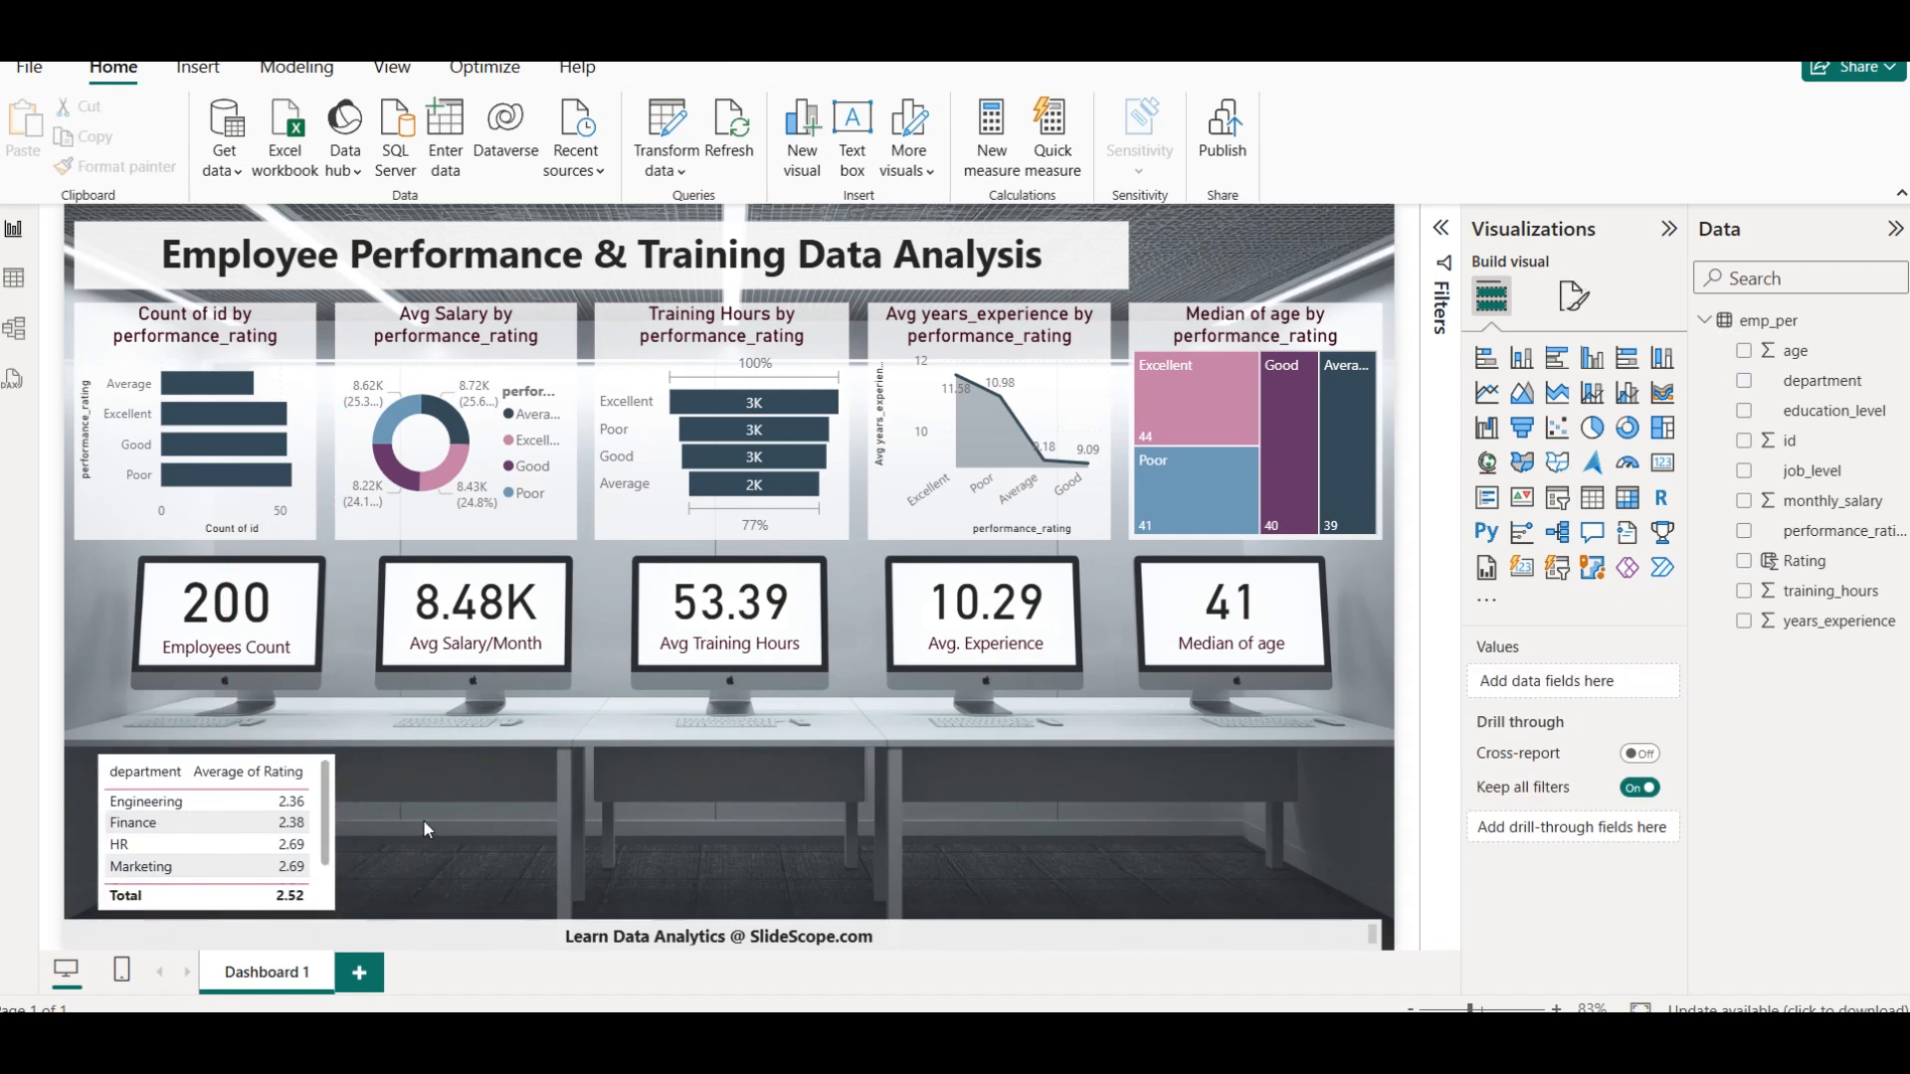
scroll(196, 839, down, 2)
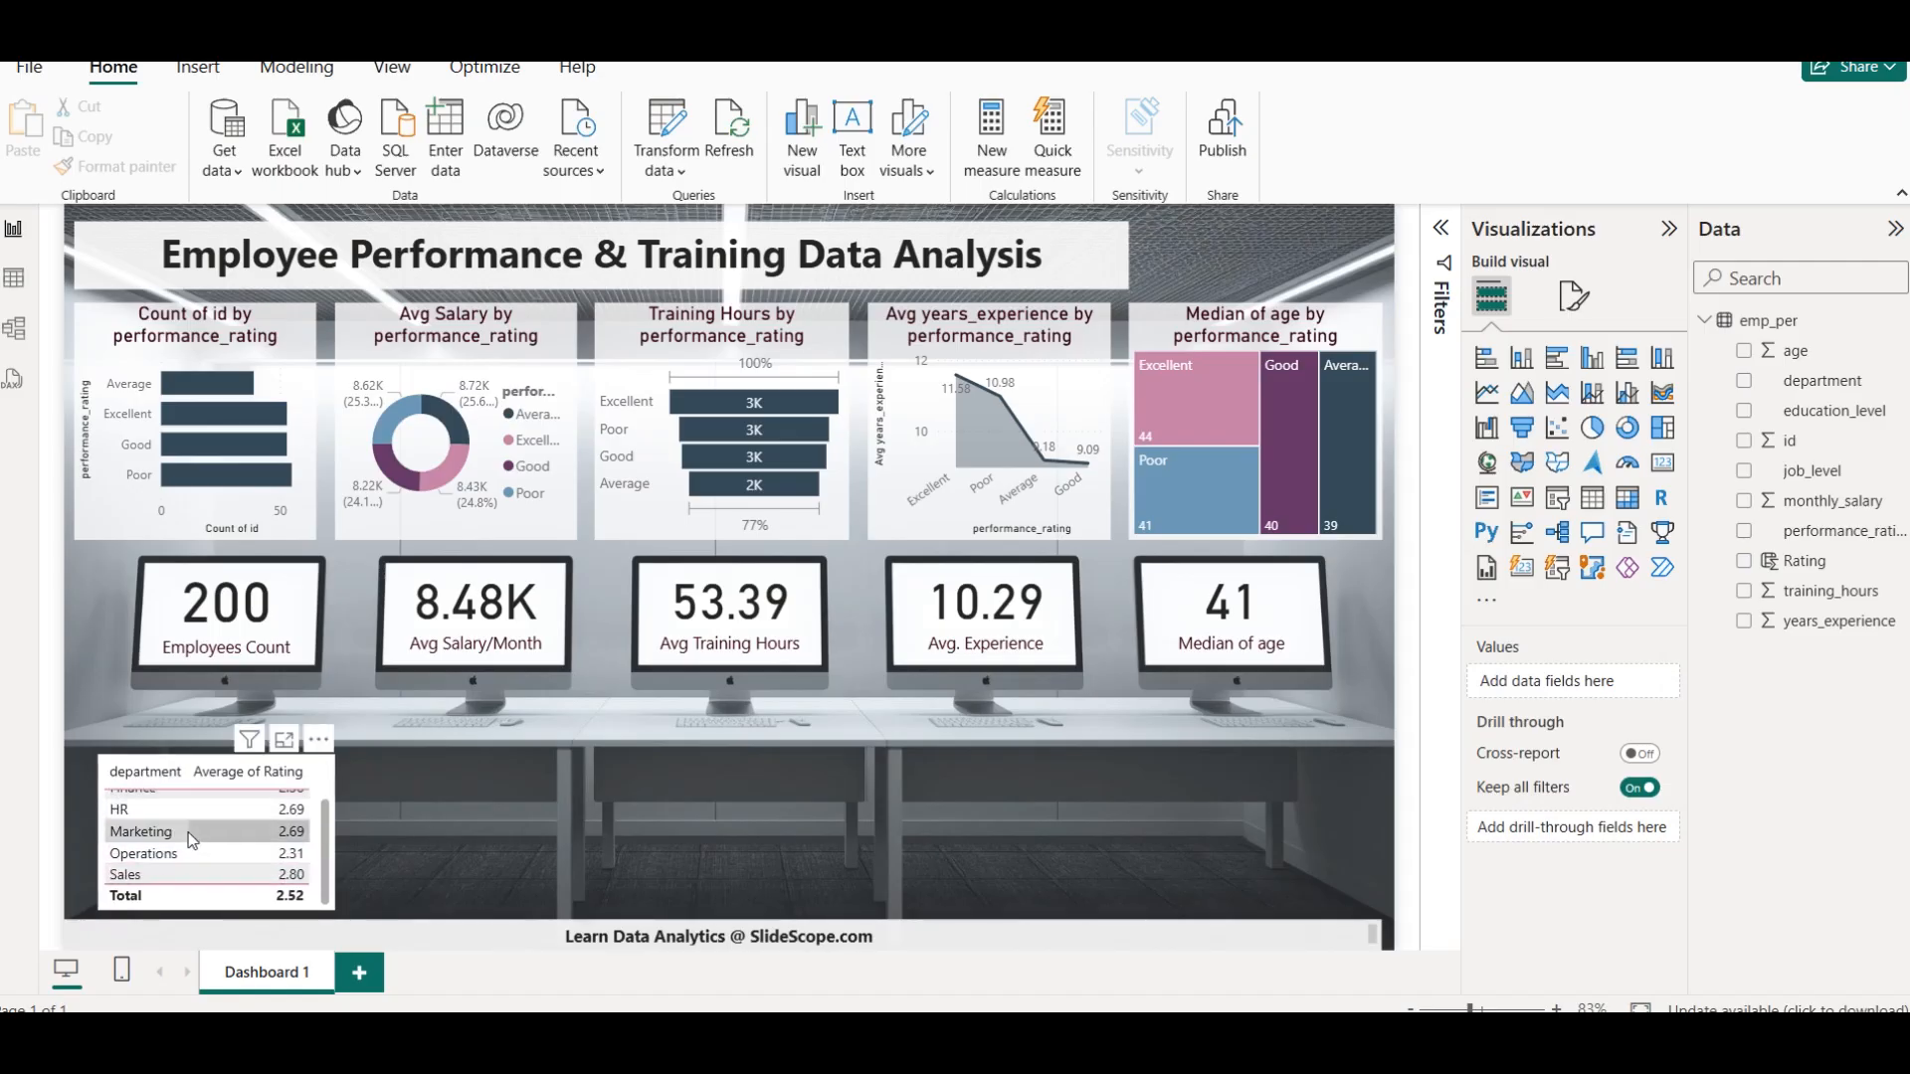
scroll(182, 837, up, 2)
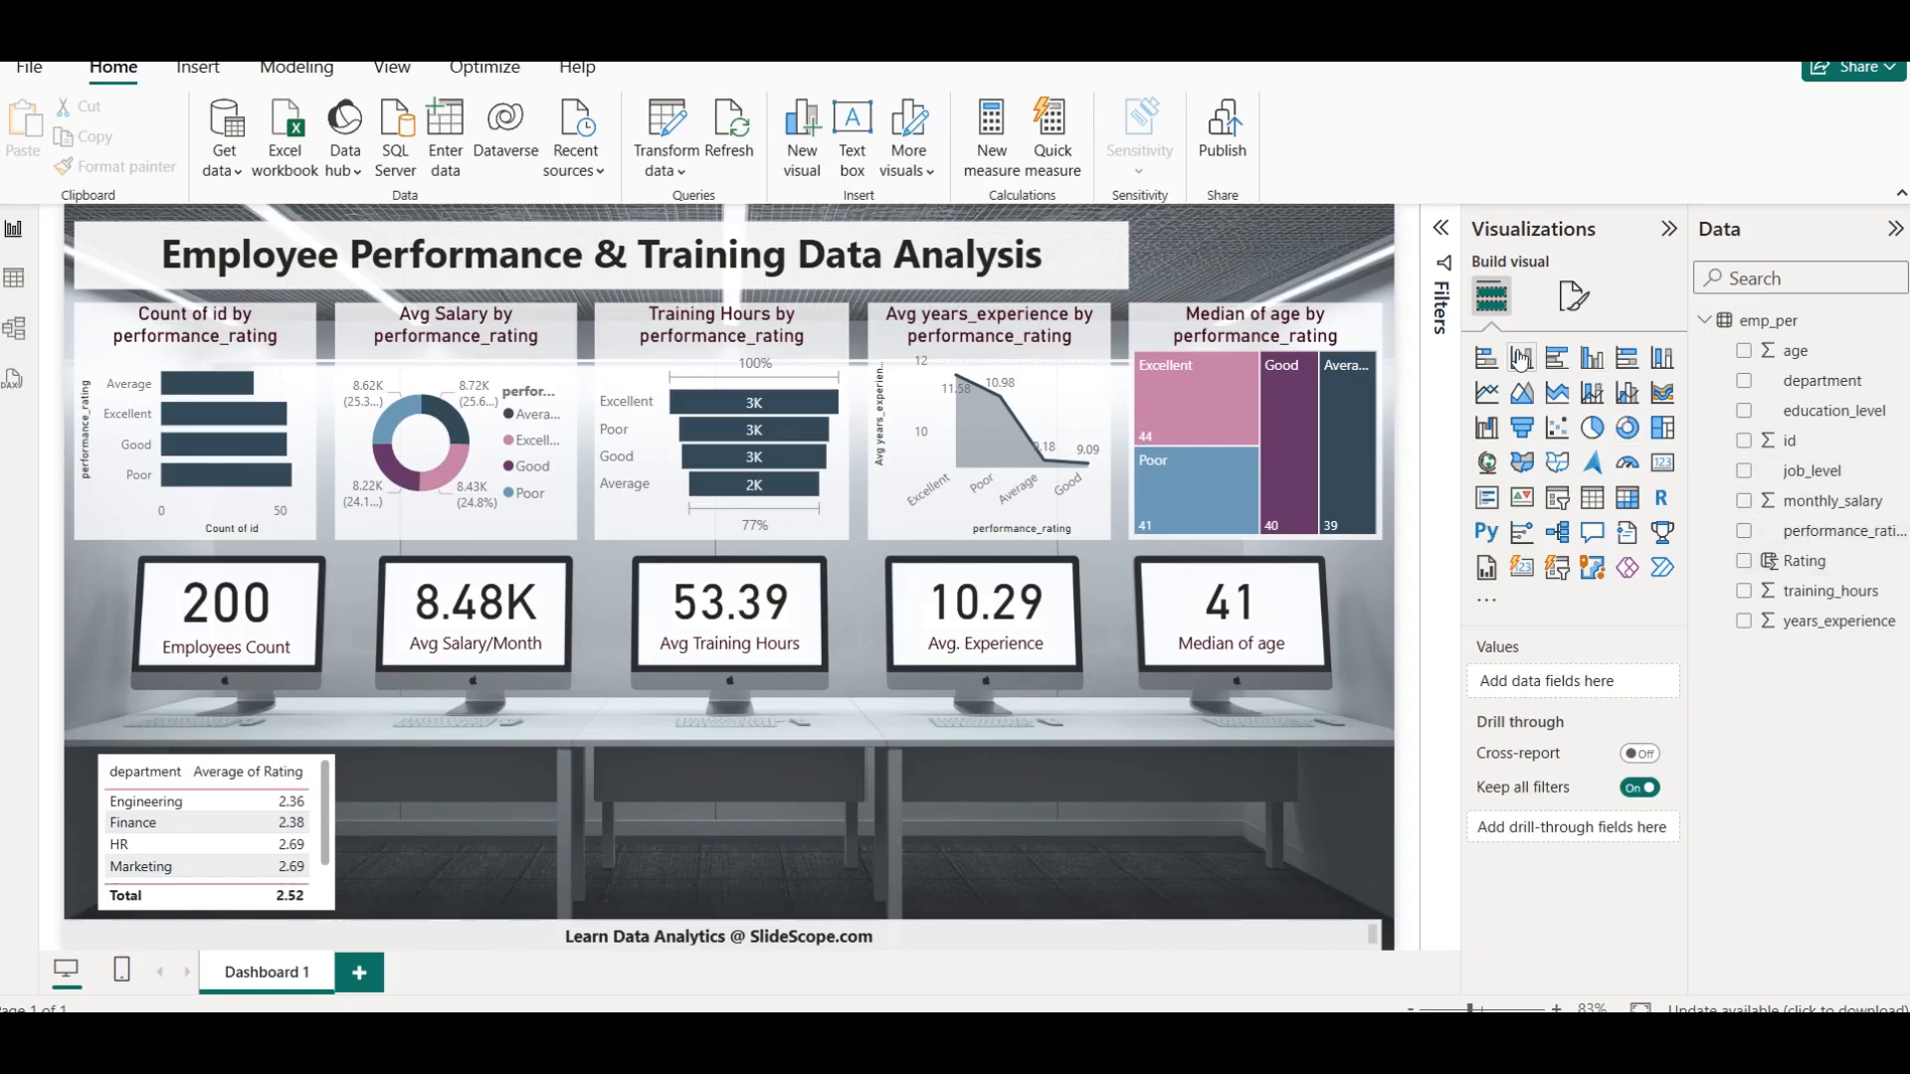
Convert the department rating table to a clustered column chart, widen it and align it with the charts' left margin
click(1592, 360)
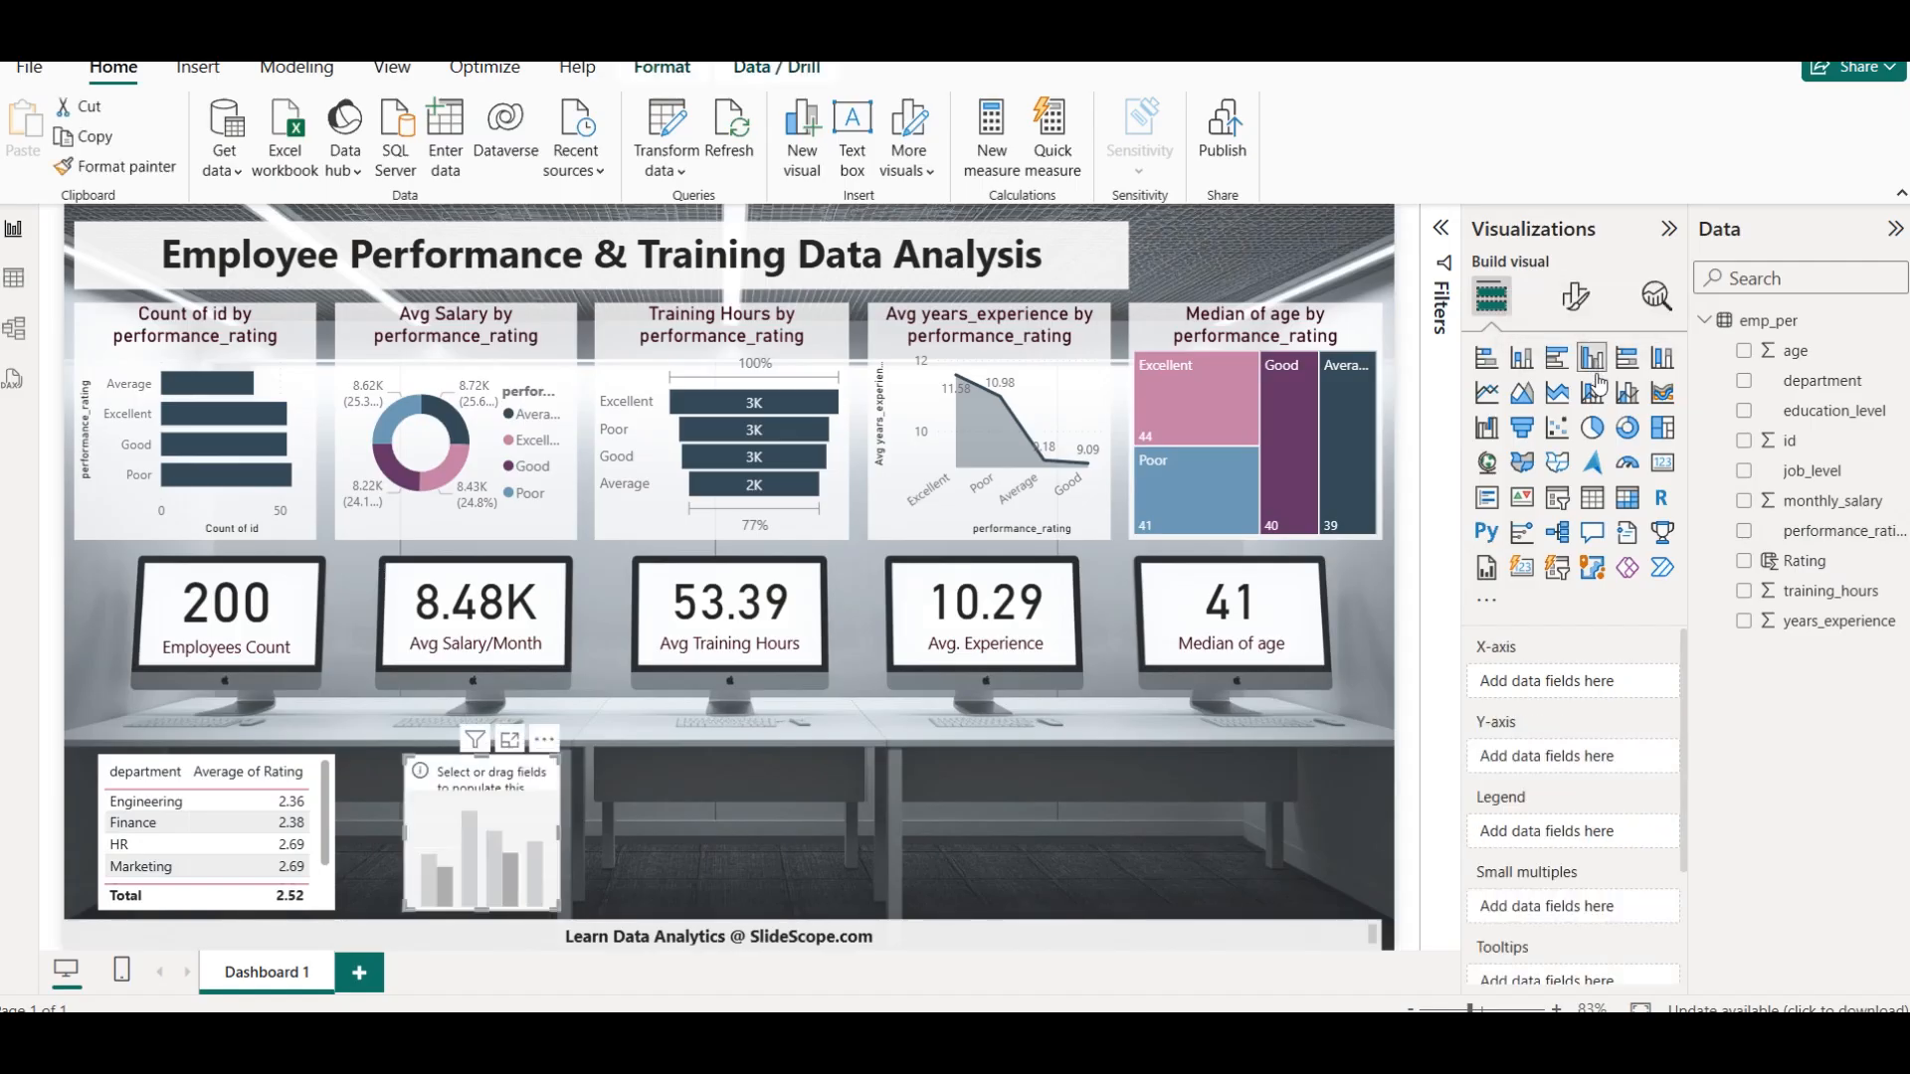
key(Delete)
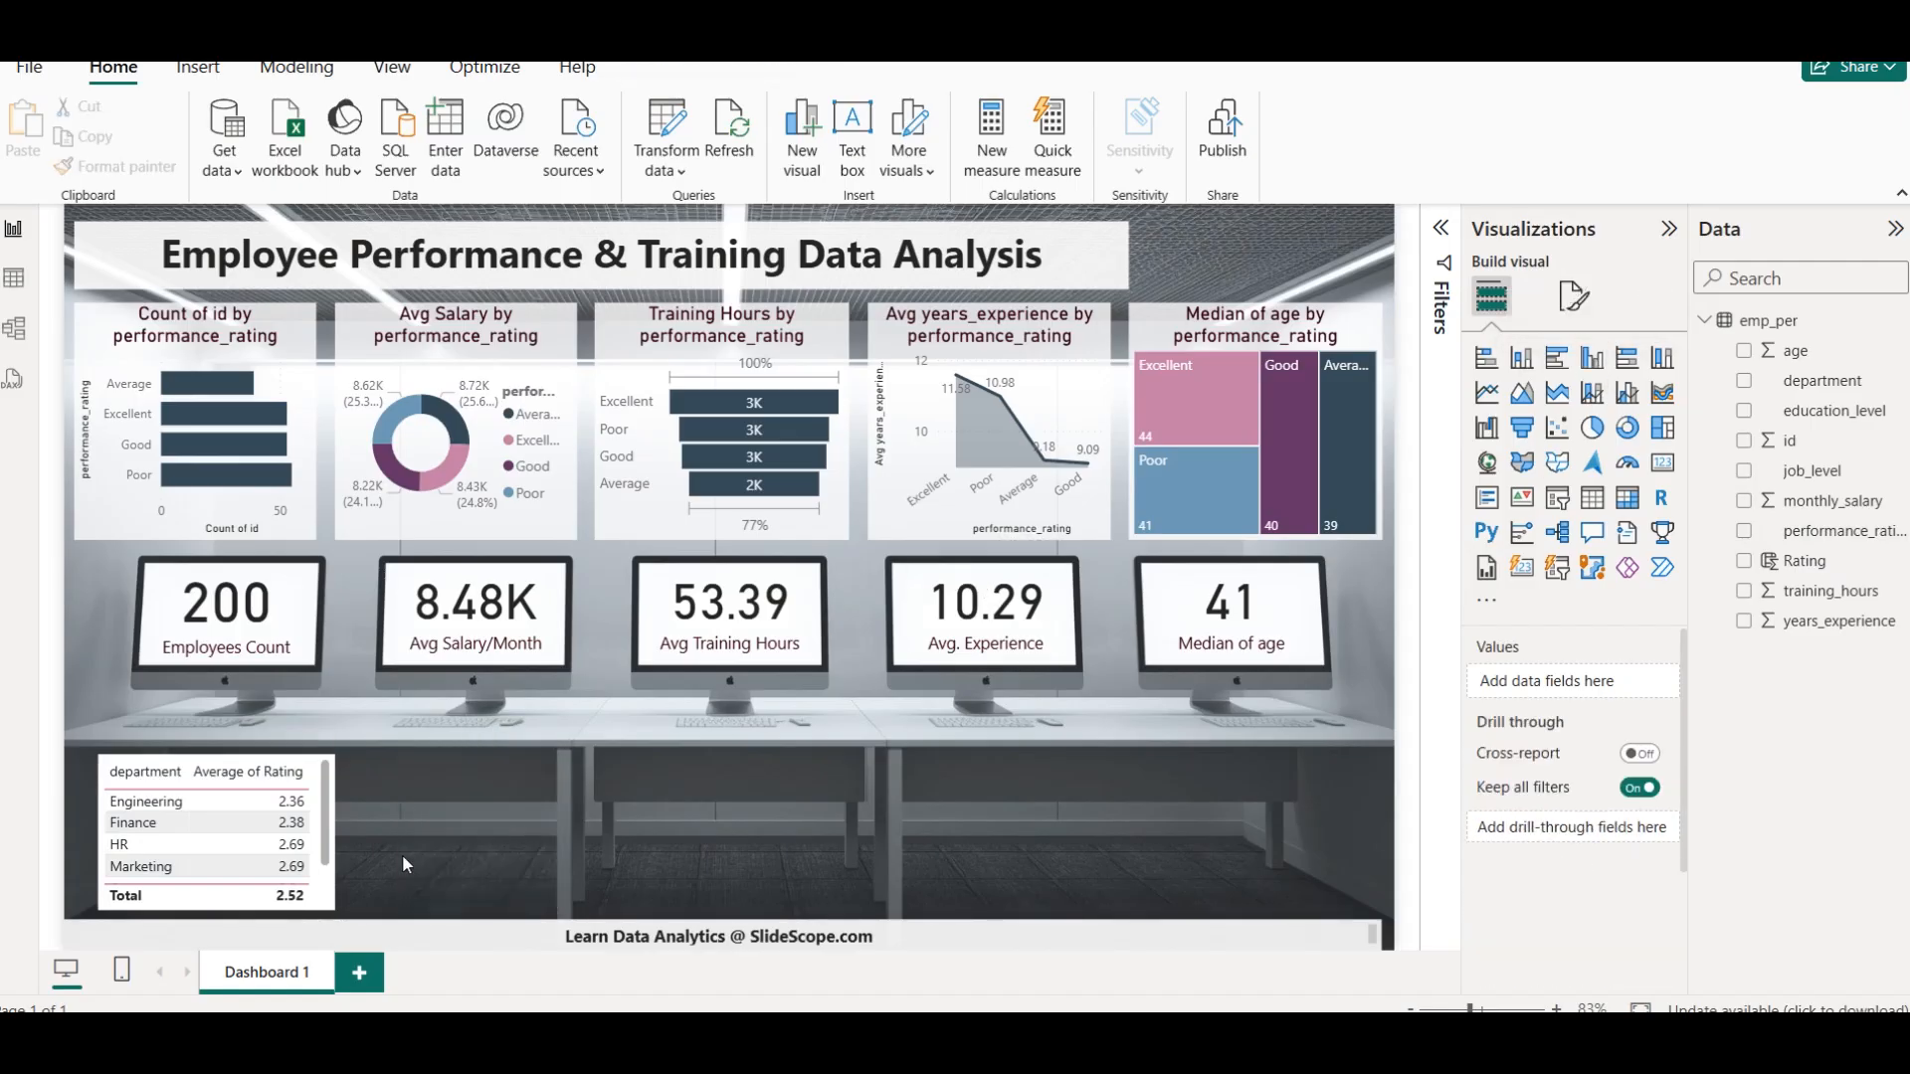
click(321, 858)
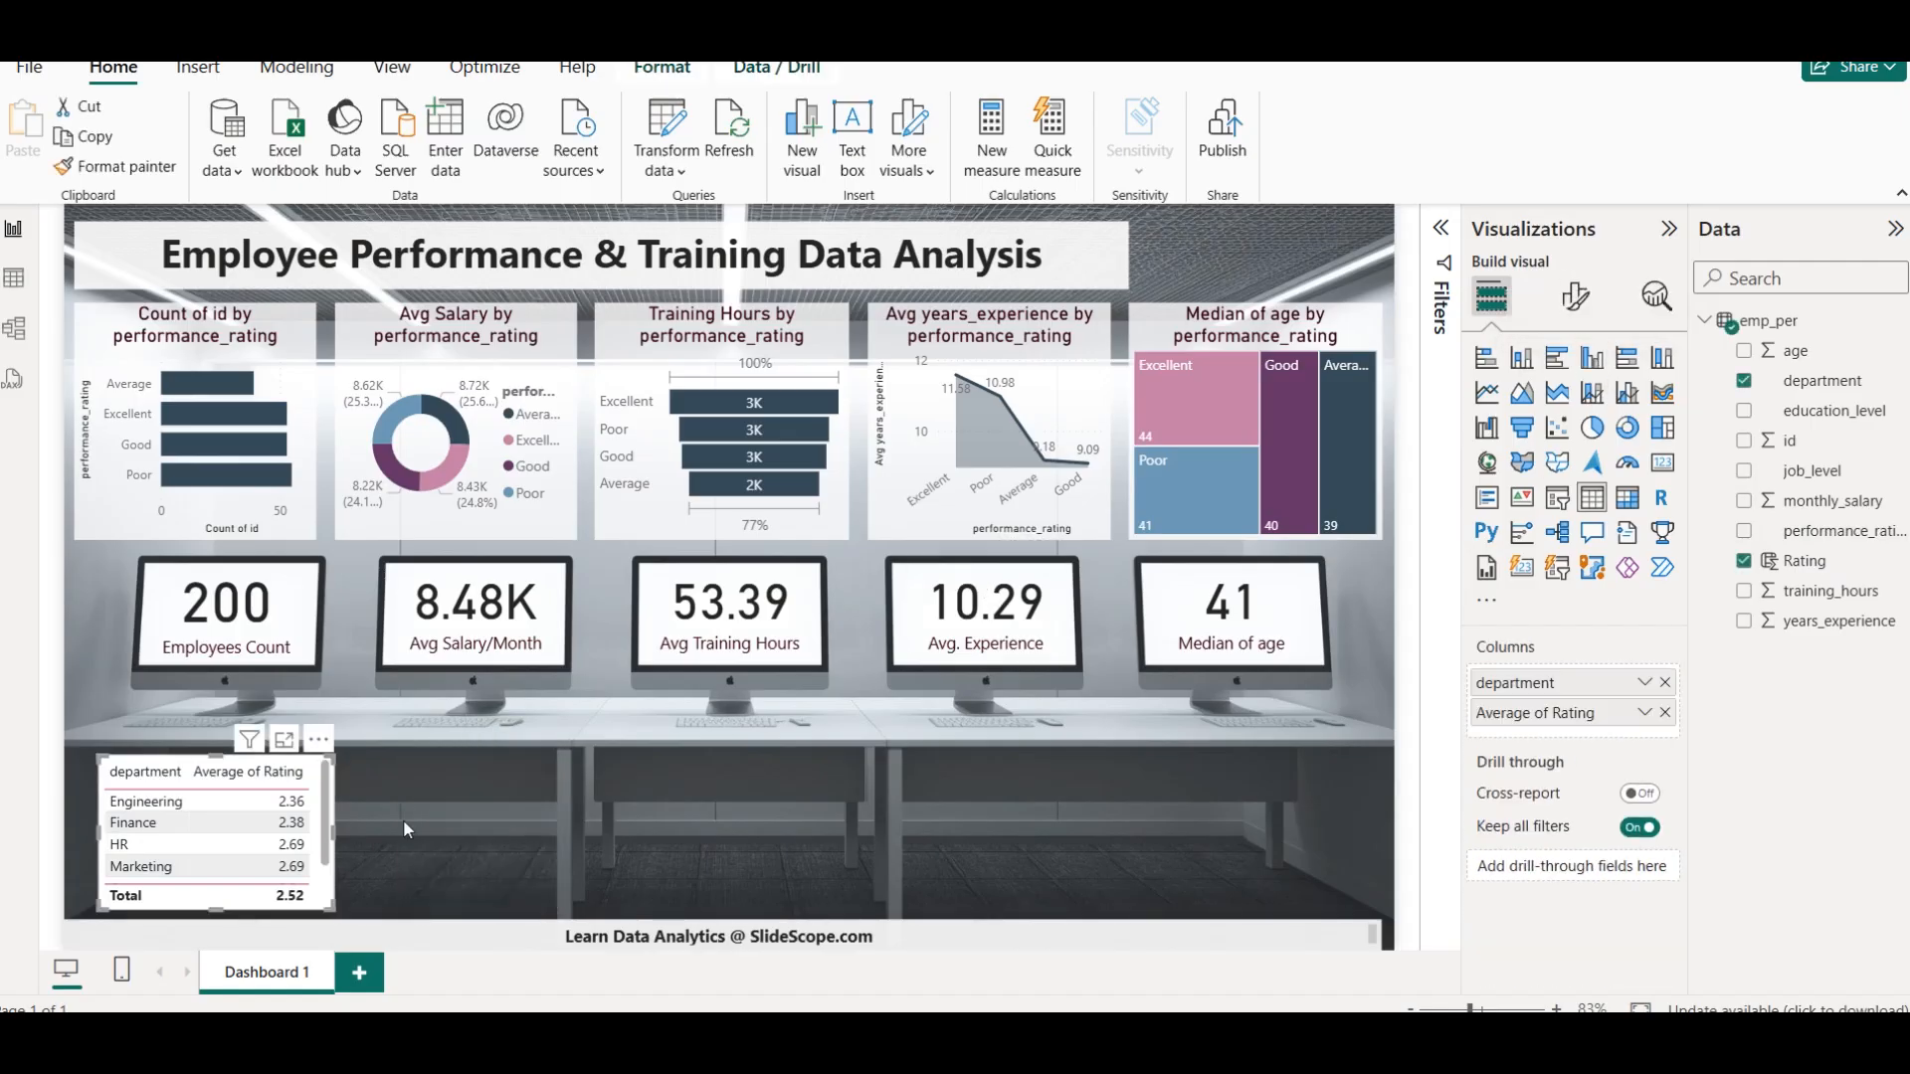
click(1593, 358)
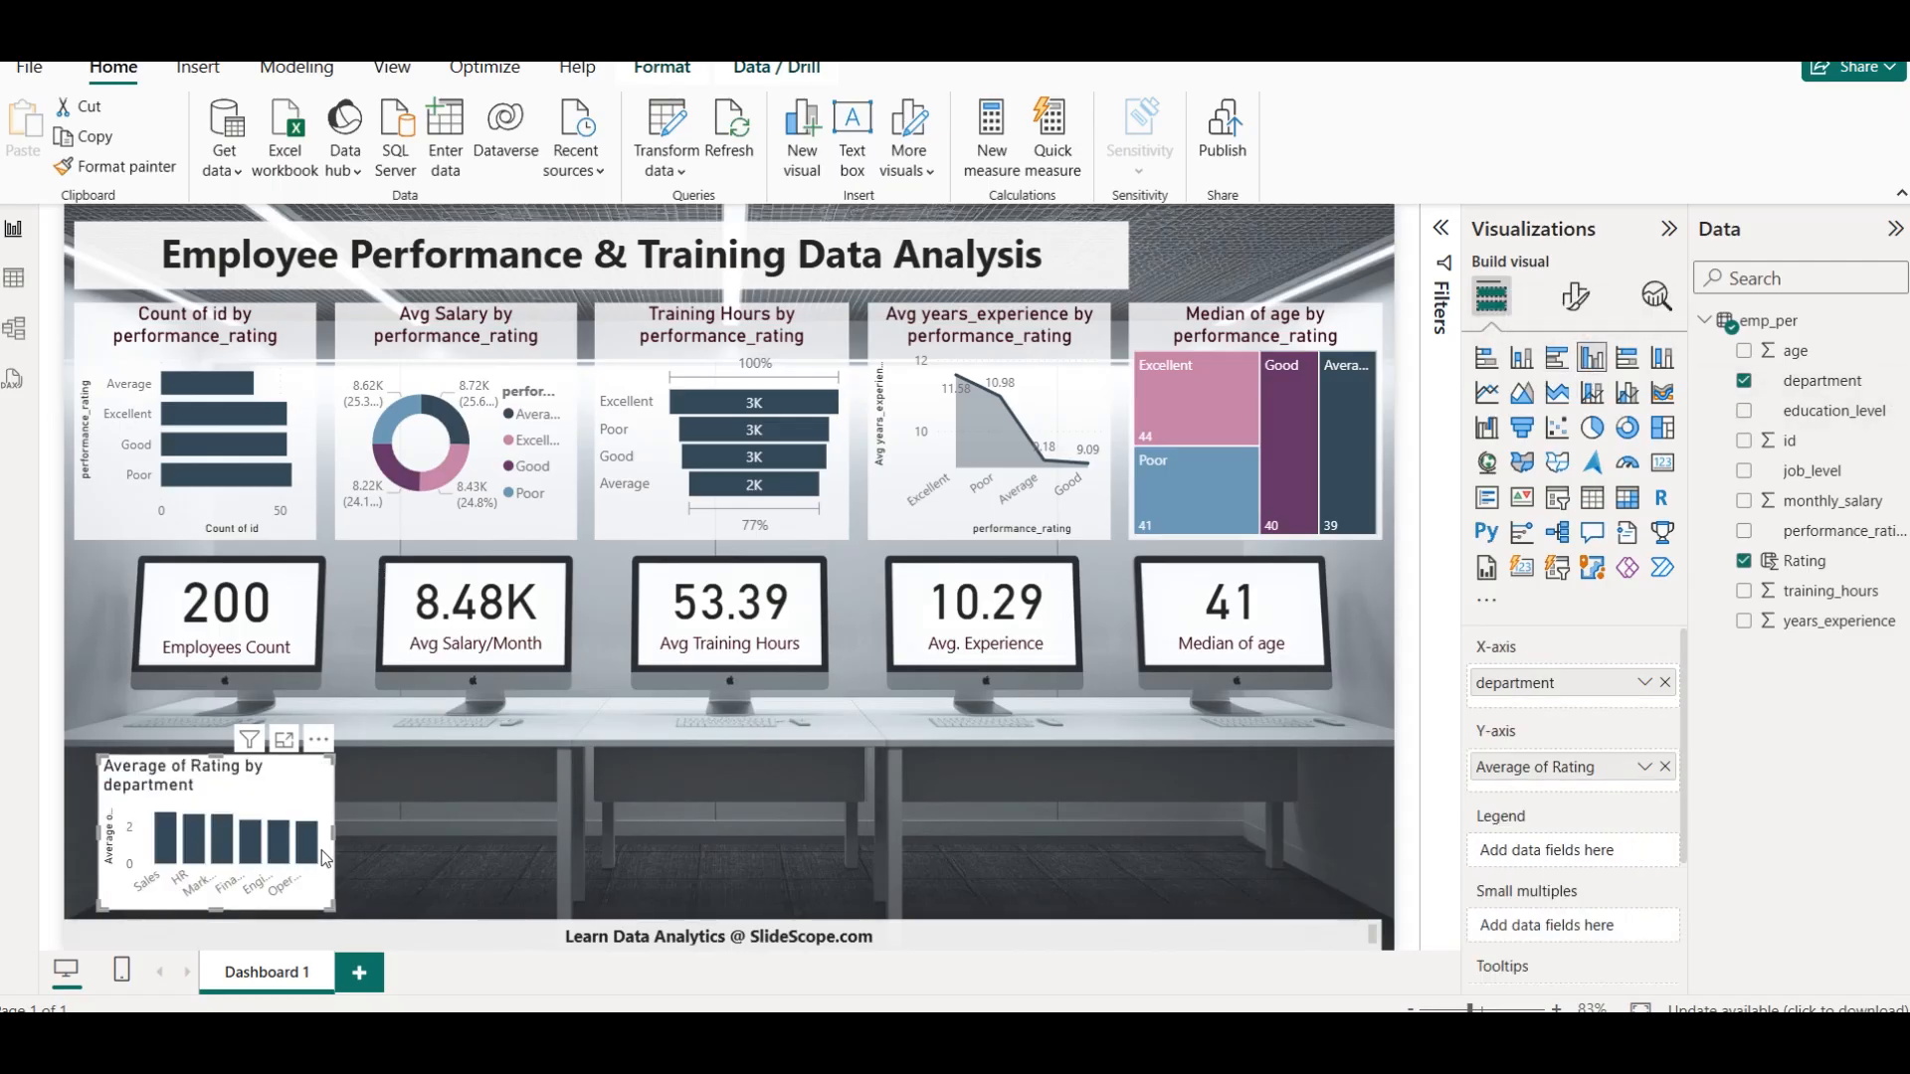
drag(337, 833, 339, 786)
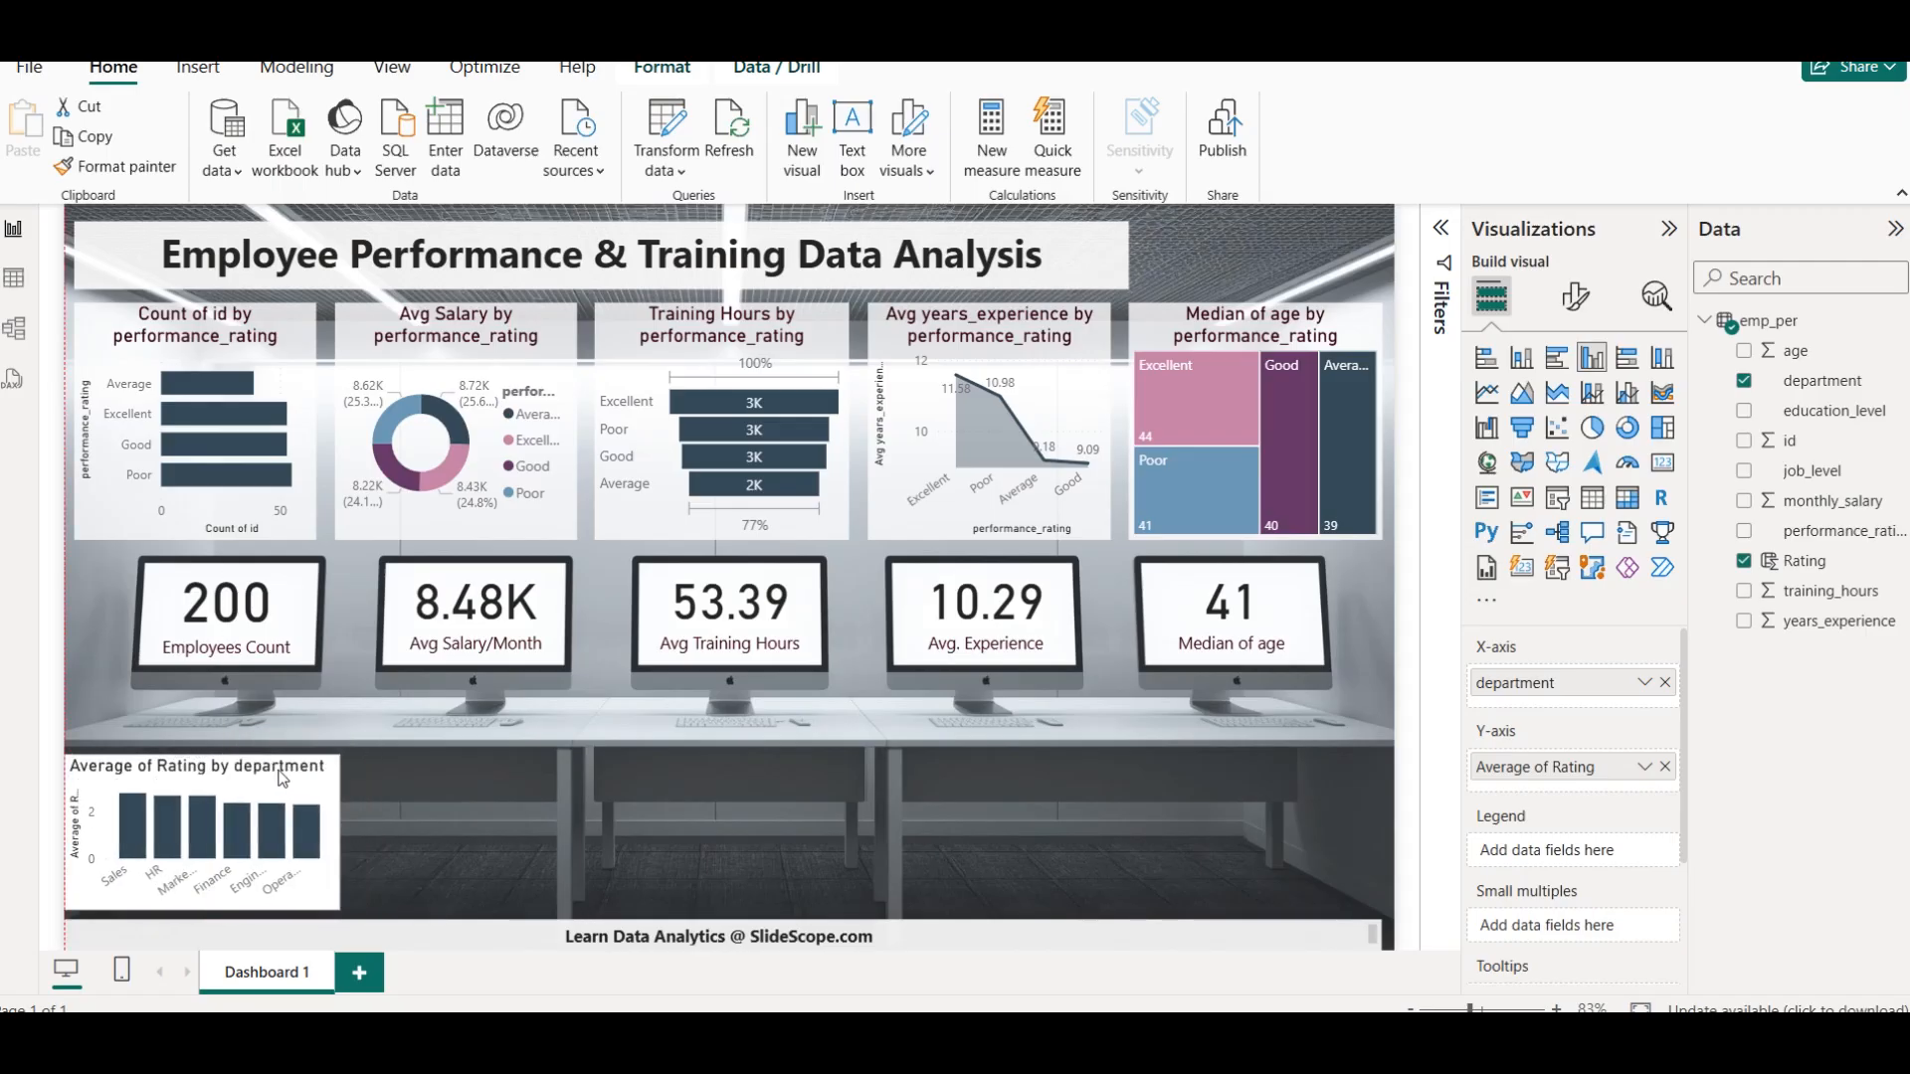
click(424, 820)
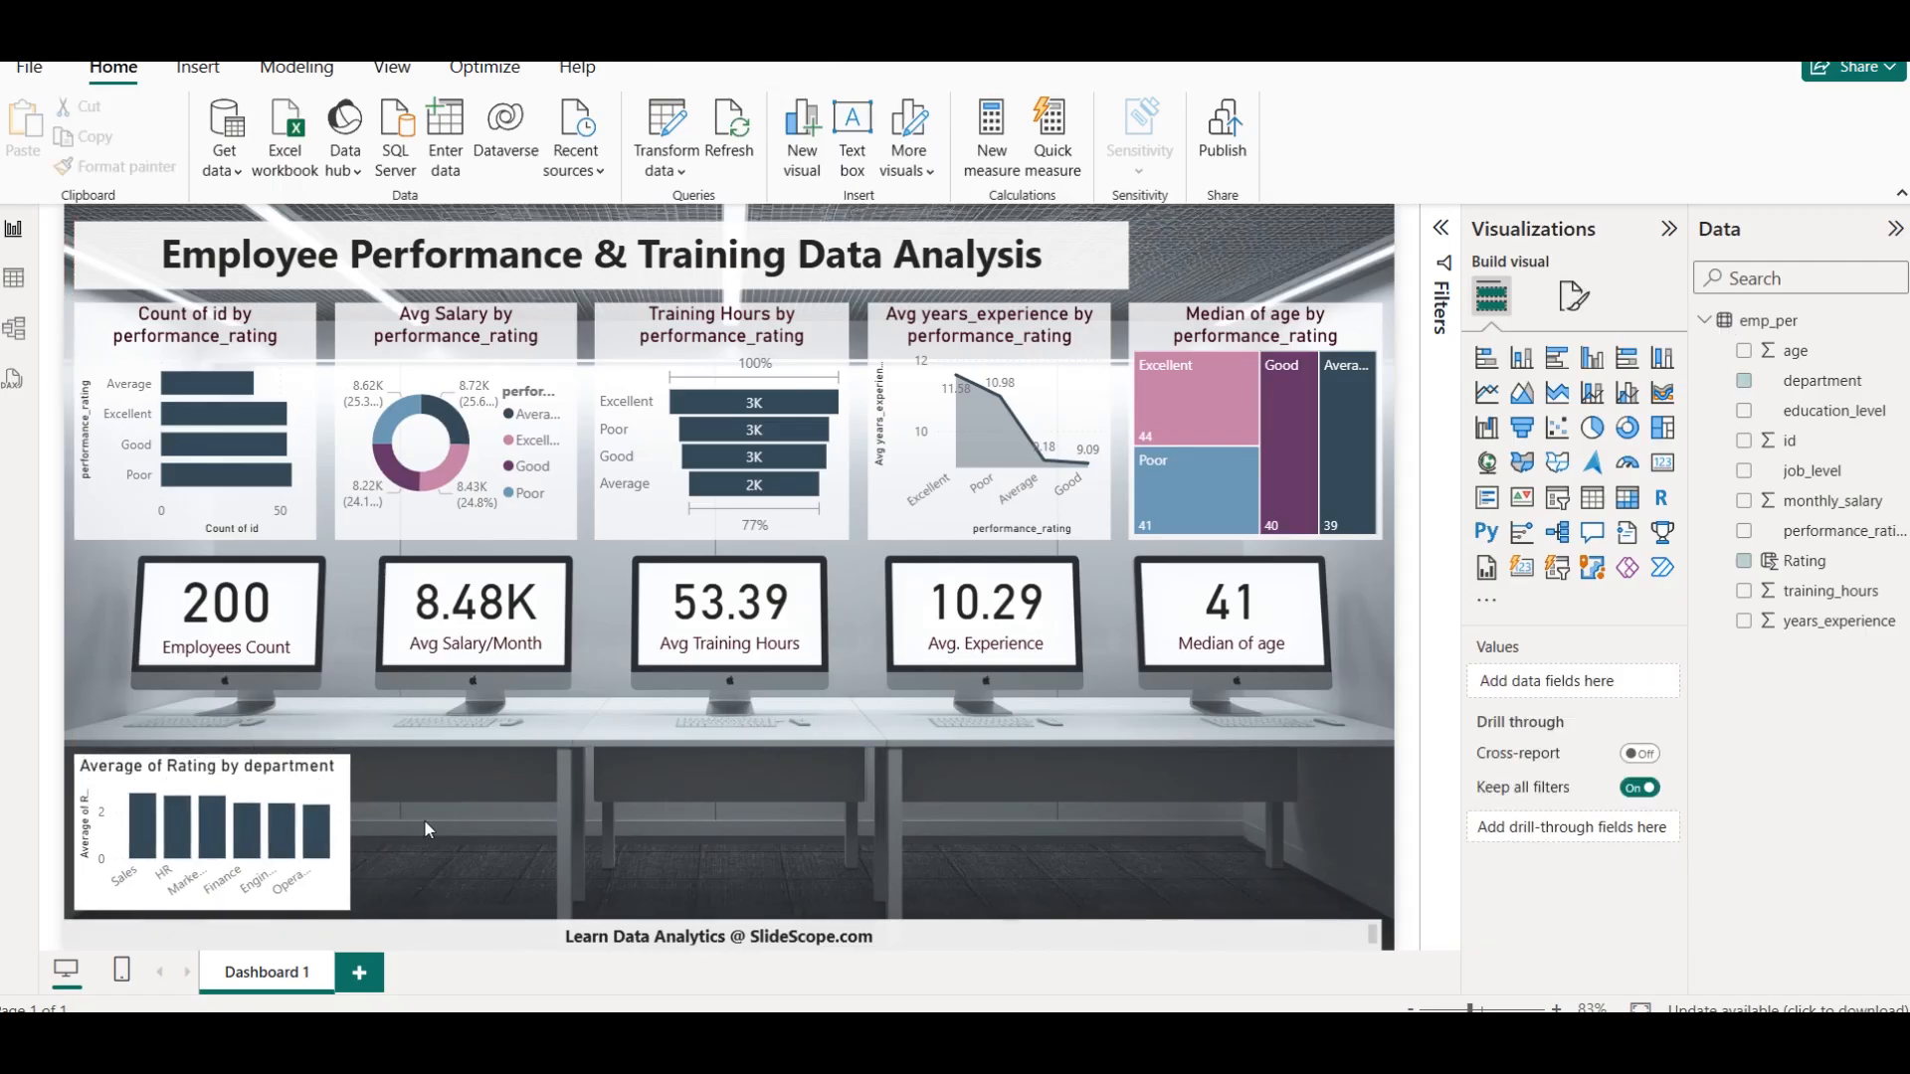
Turn on data labels for the Average of Rating by department chart and widen it slightly
click(336, 791)
click(1575, 296)
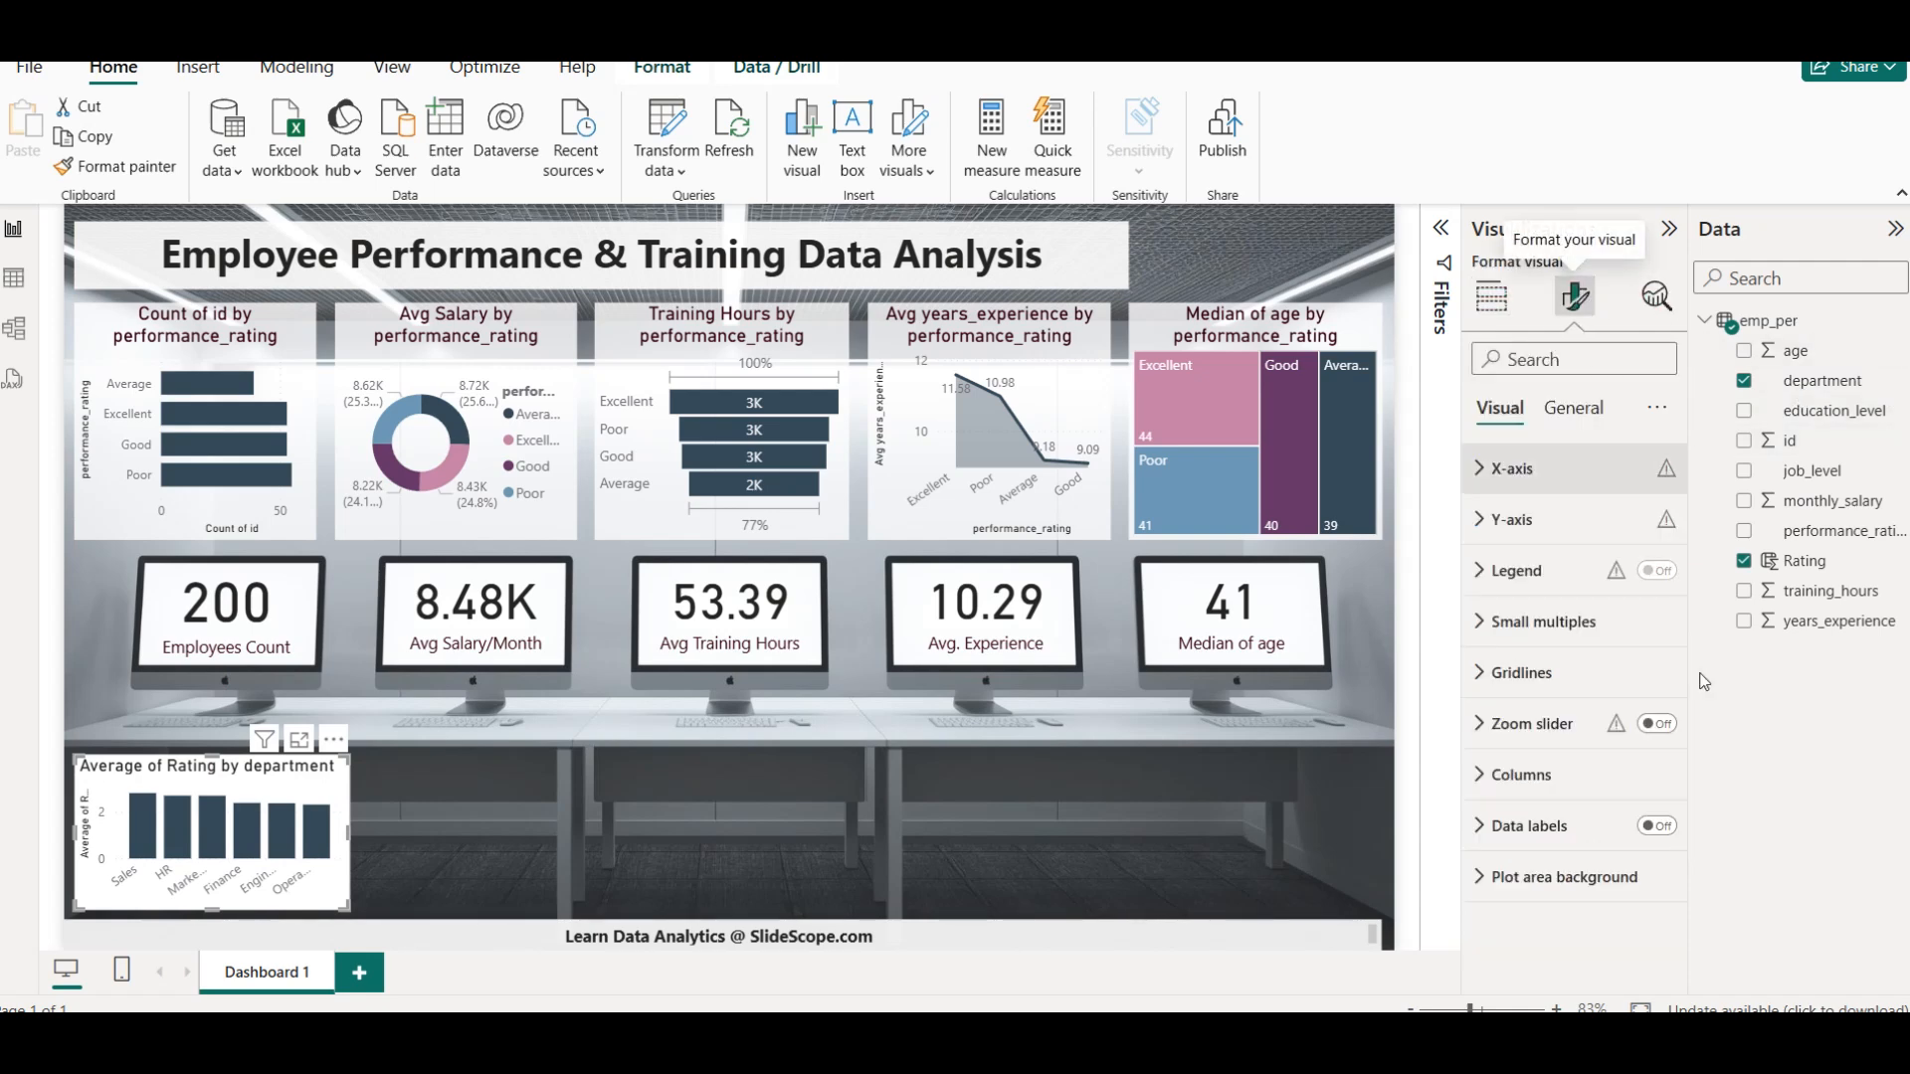
click(1656, 830)
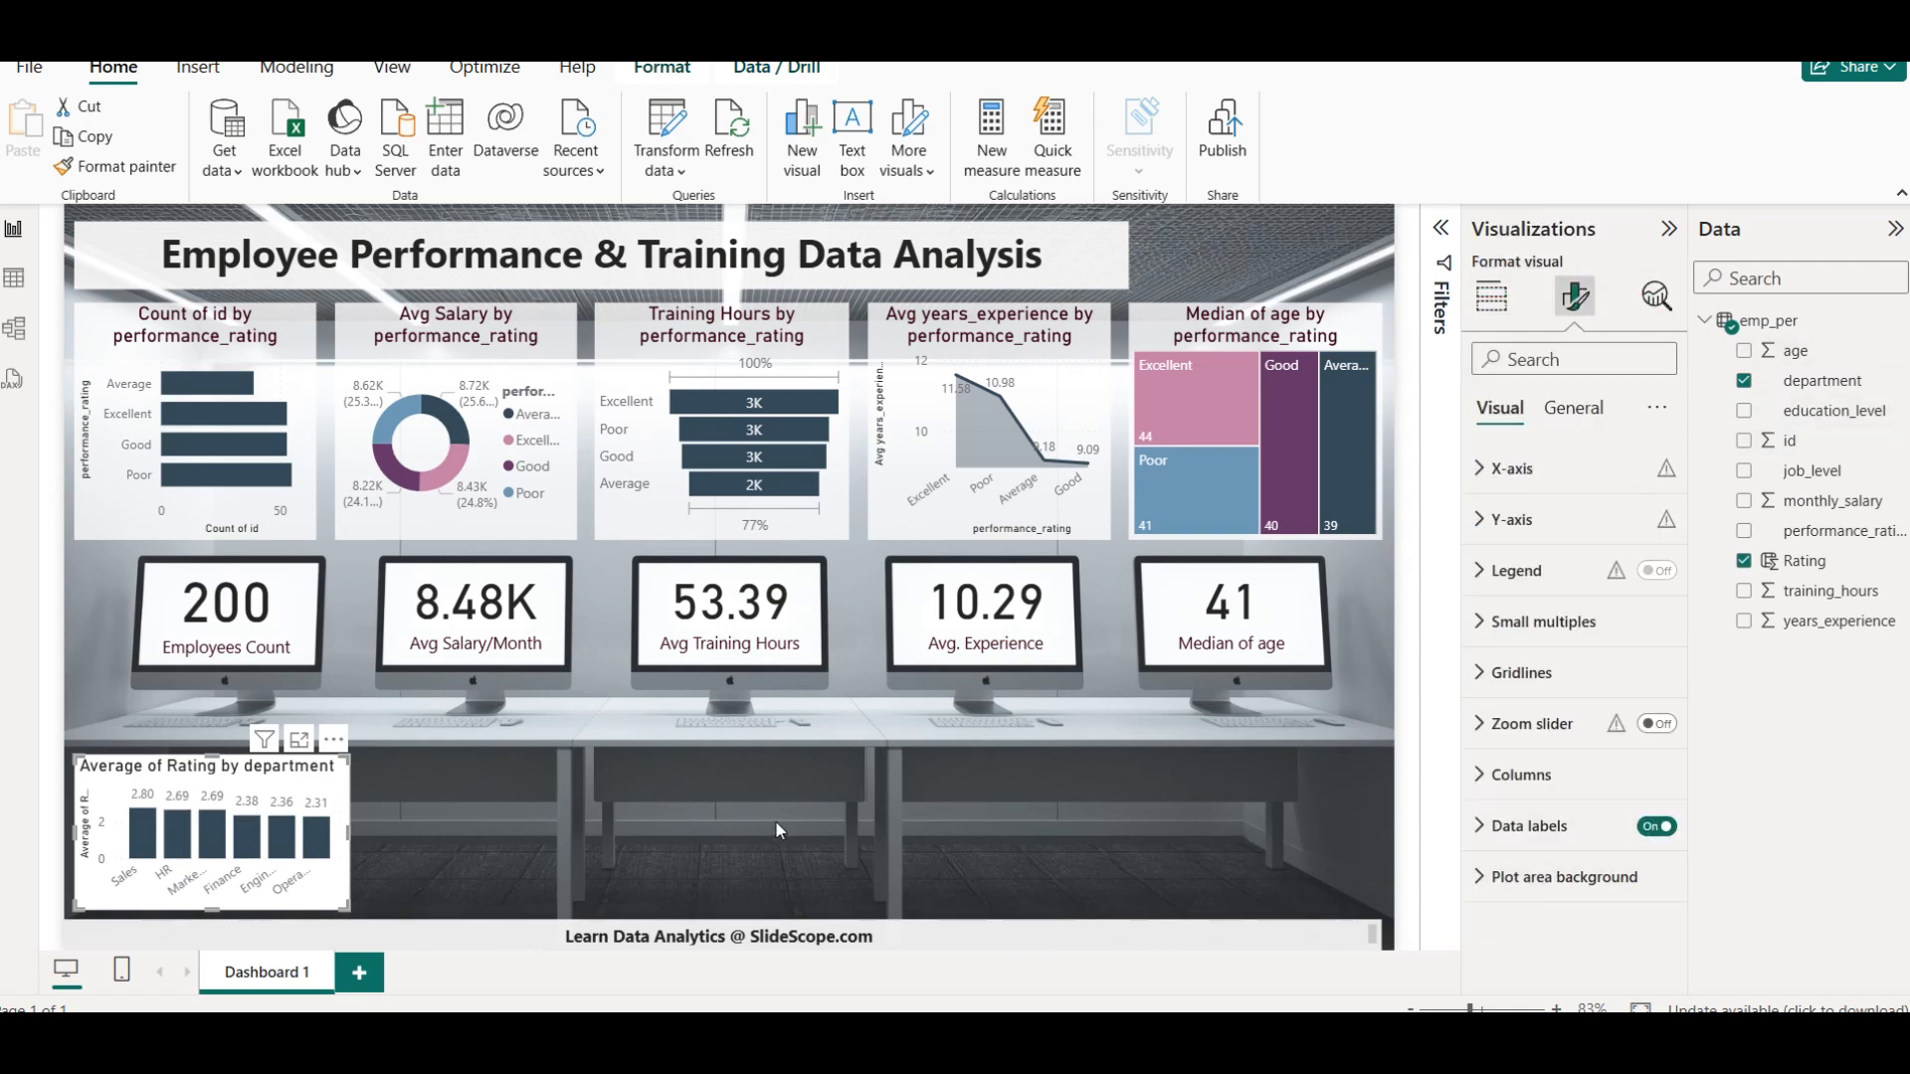
mouse_move(348, 842)
mouse_down()
mouse_move(388, 842)
mouse_move(366, 842)
mouse_up()
click(479, 846)
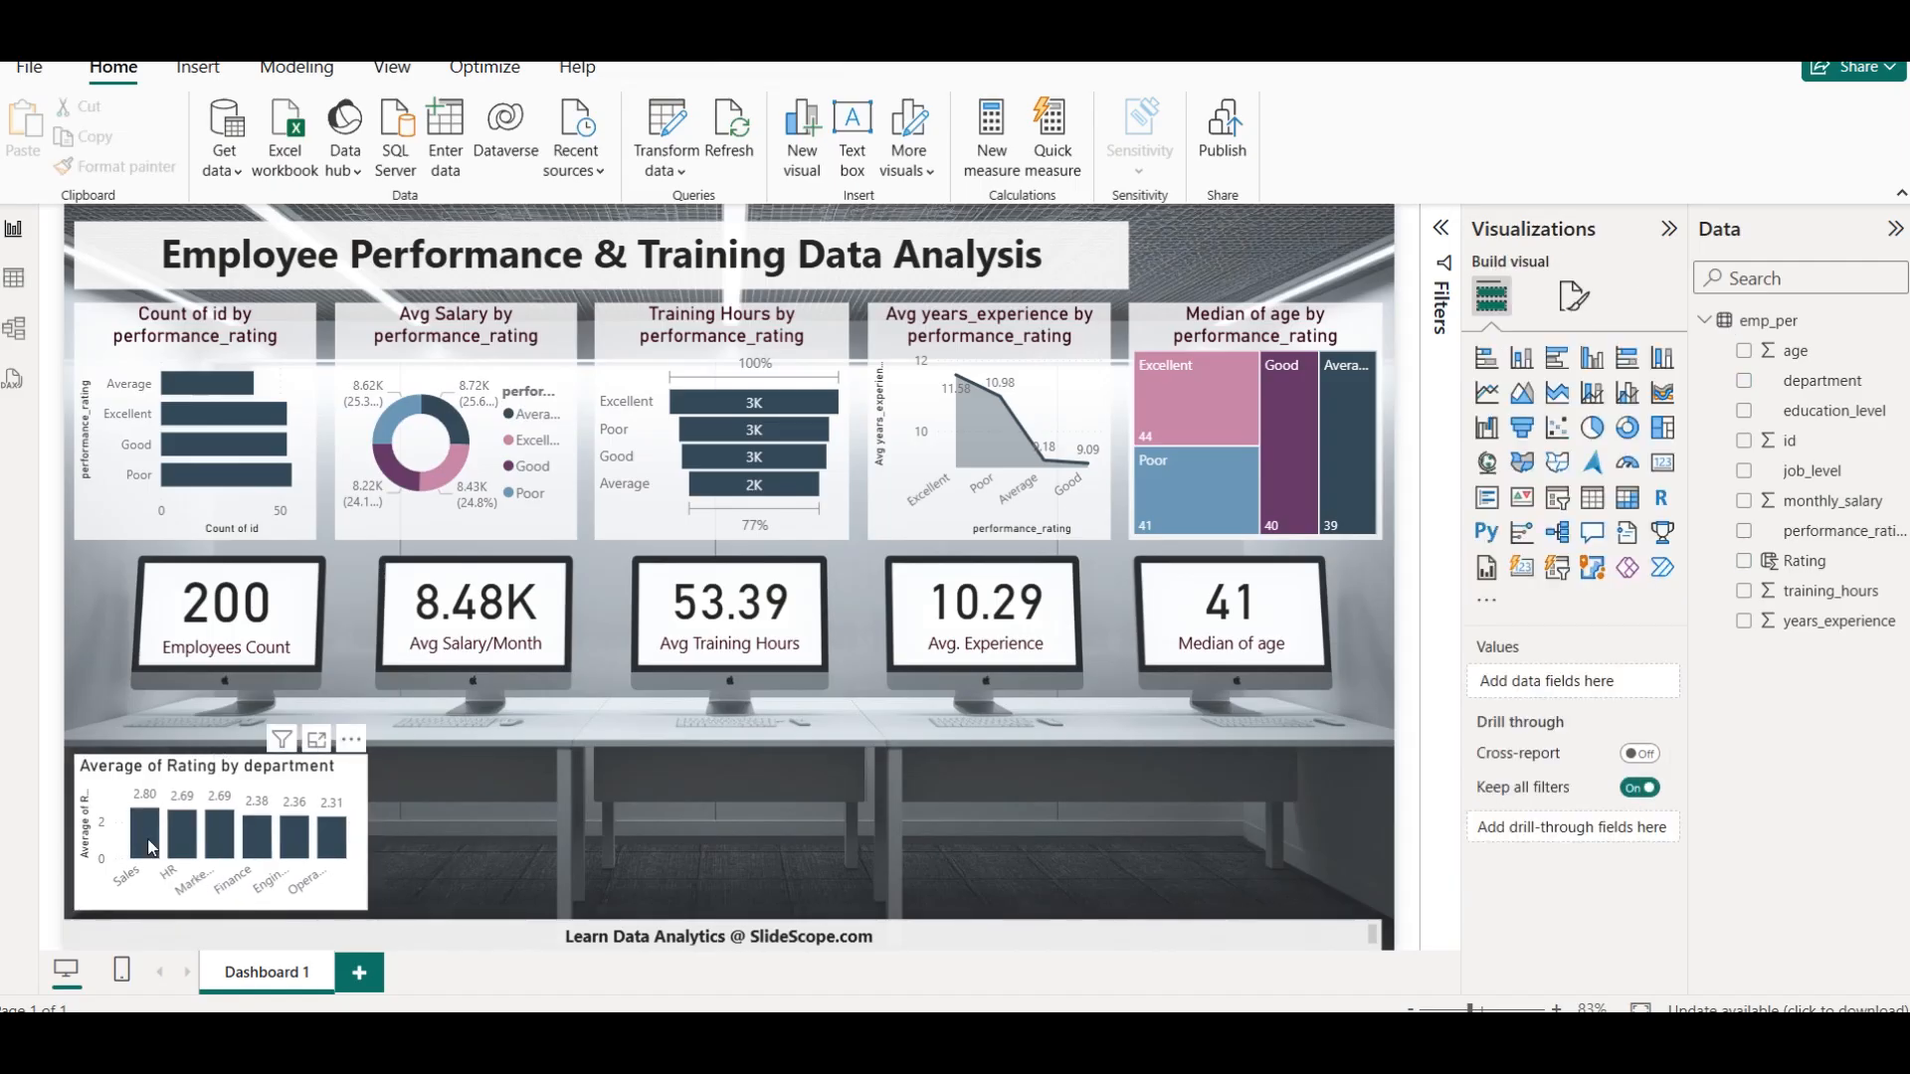
Move the department rating chart to the right and apply the Count of id chart's formatting to it with Format painter
mouse_move(152, 848)
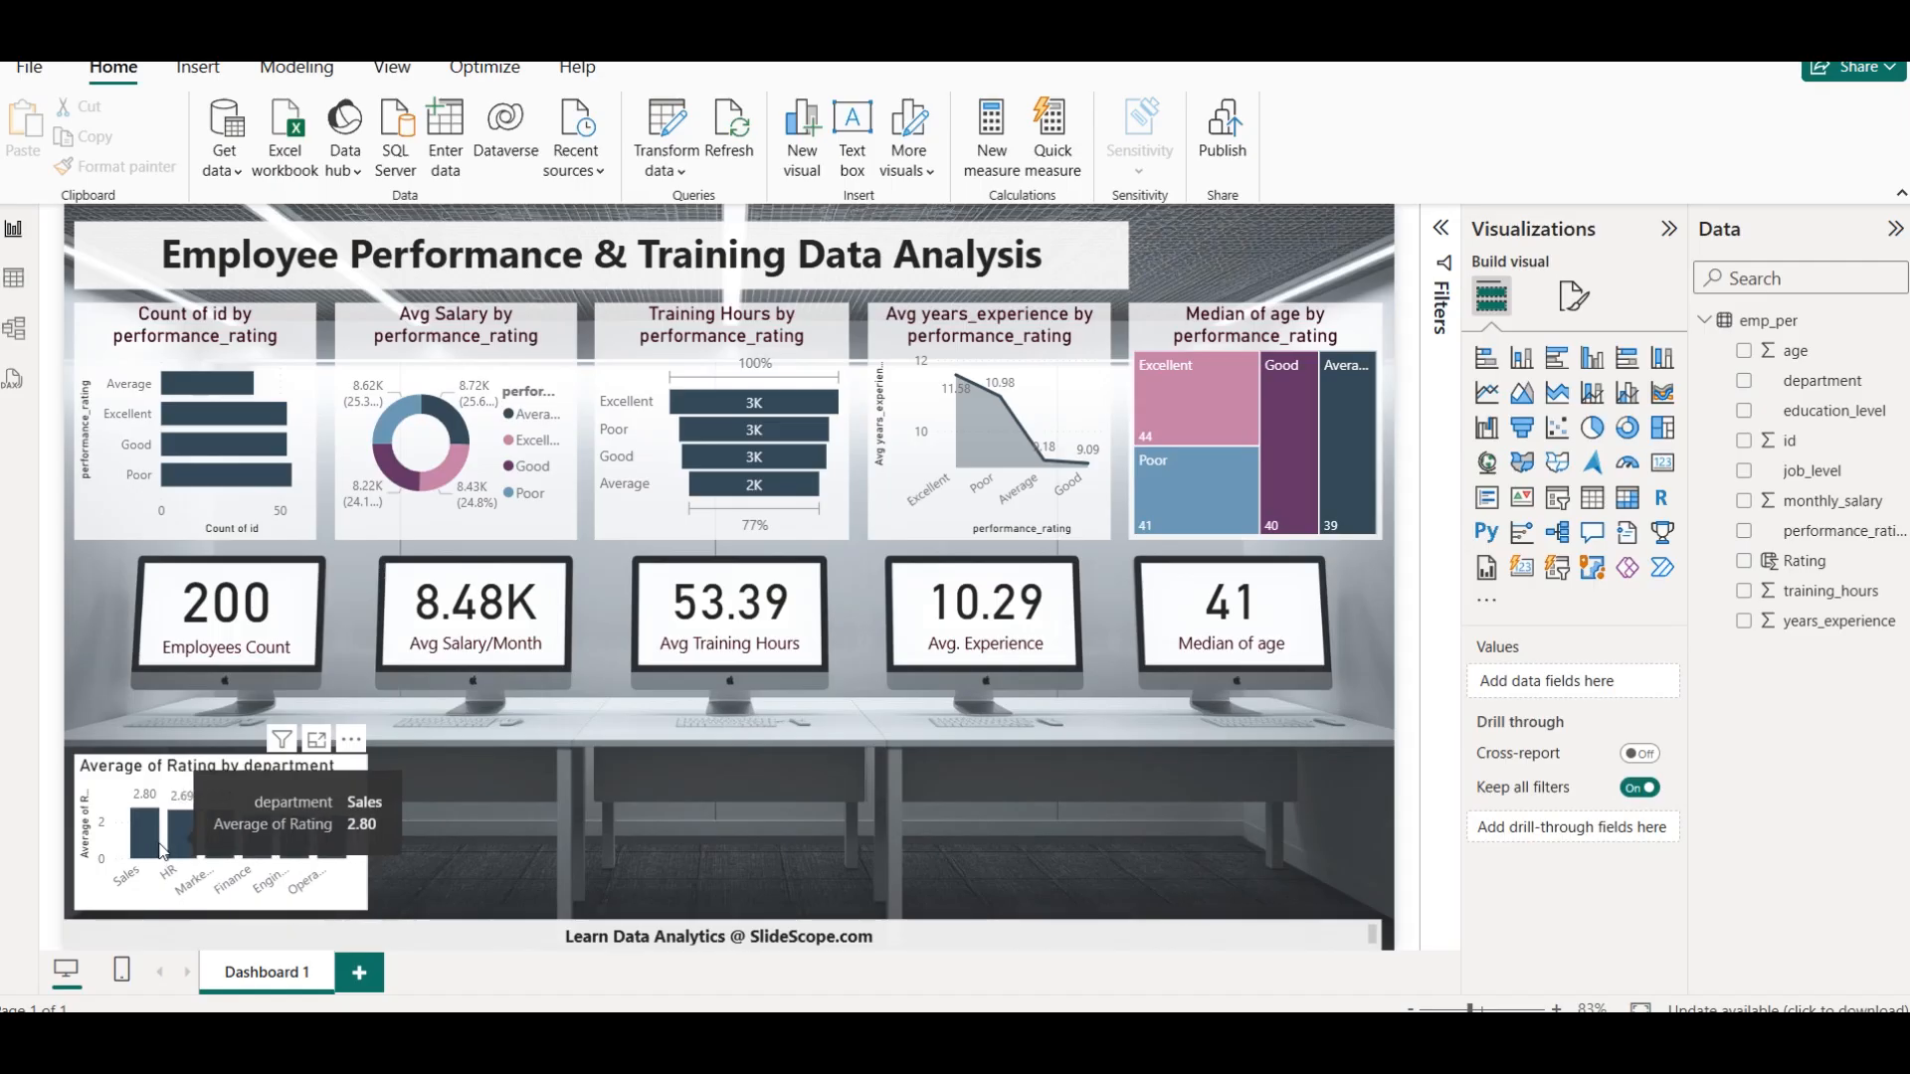
drag(152, 848, 273, 847)
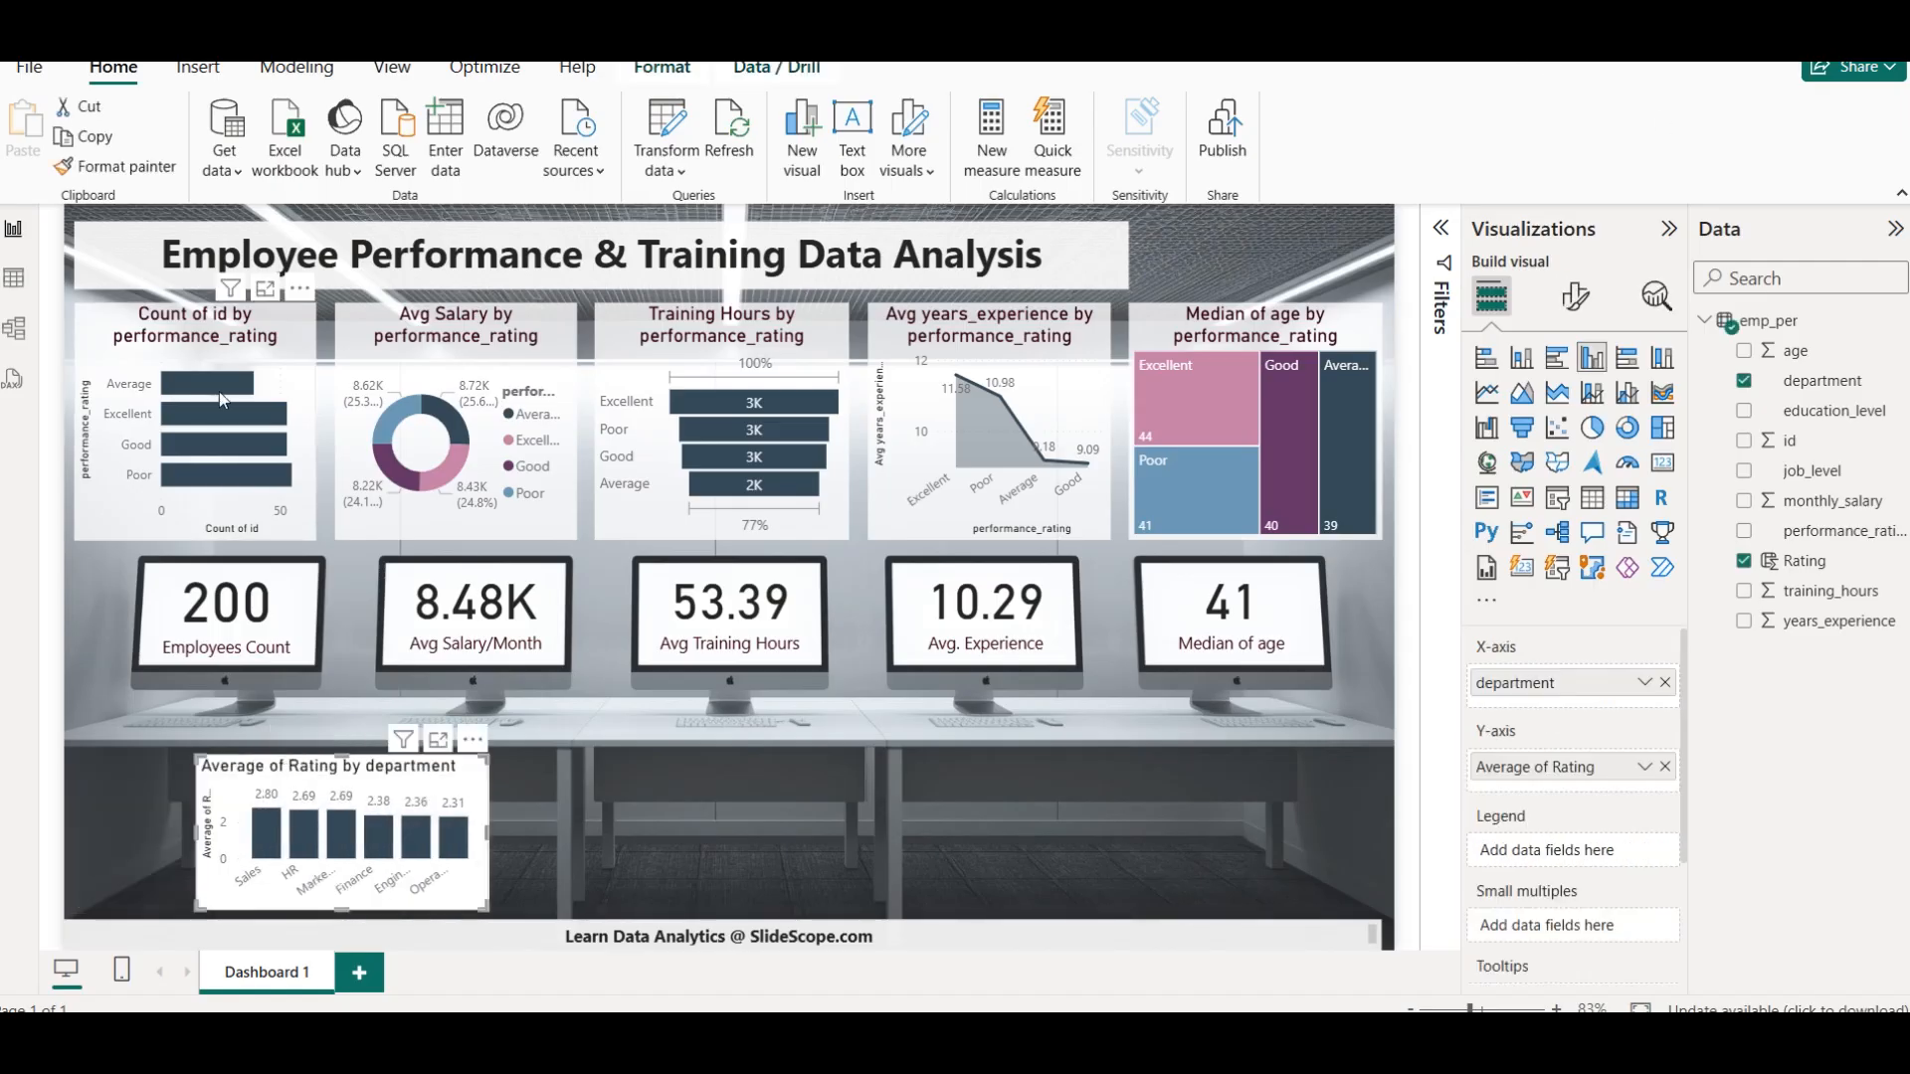
click(225, 318)
click(117, 169)
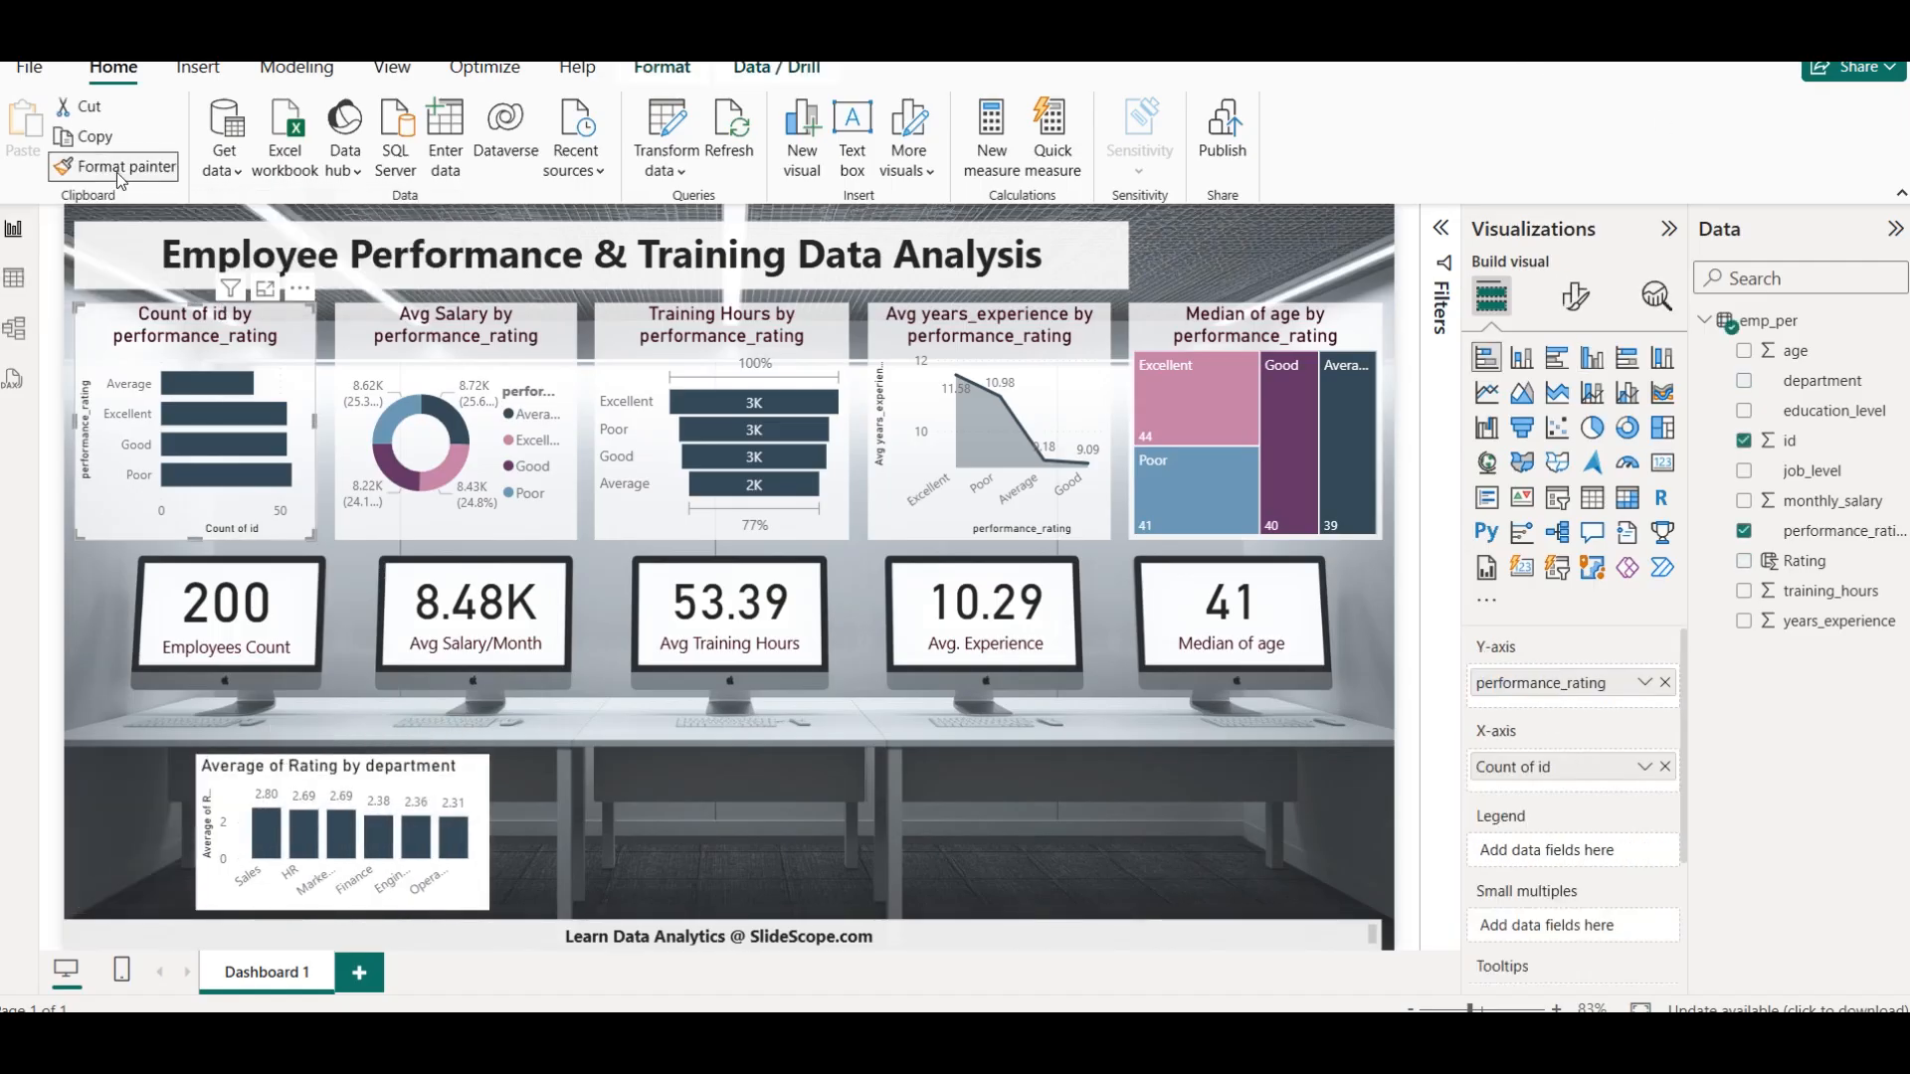
click(379, 786)
click(760, 833)
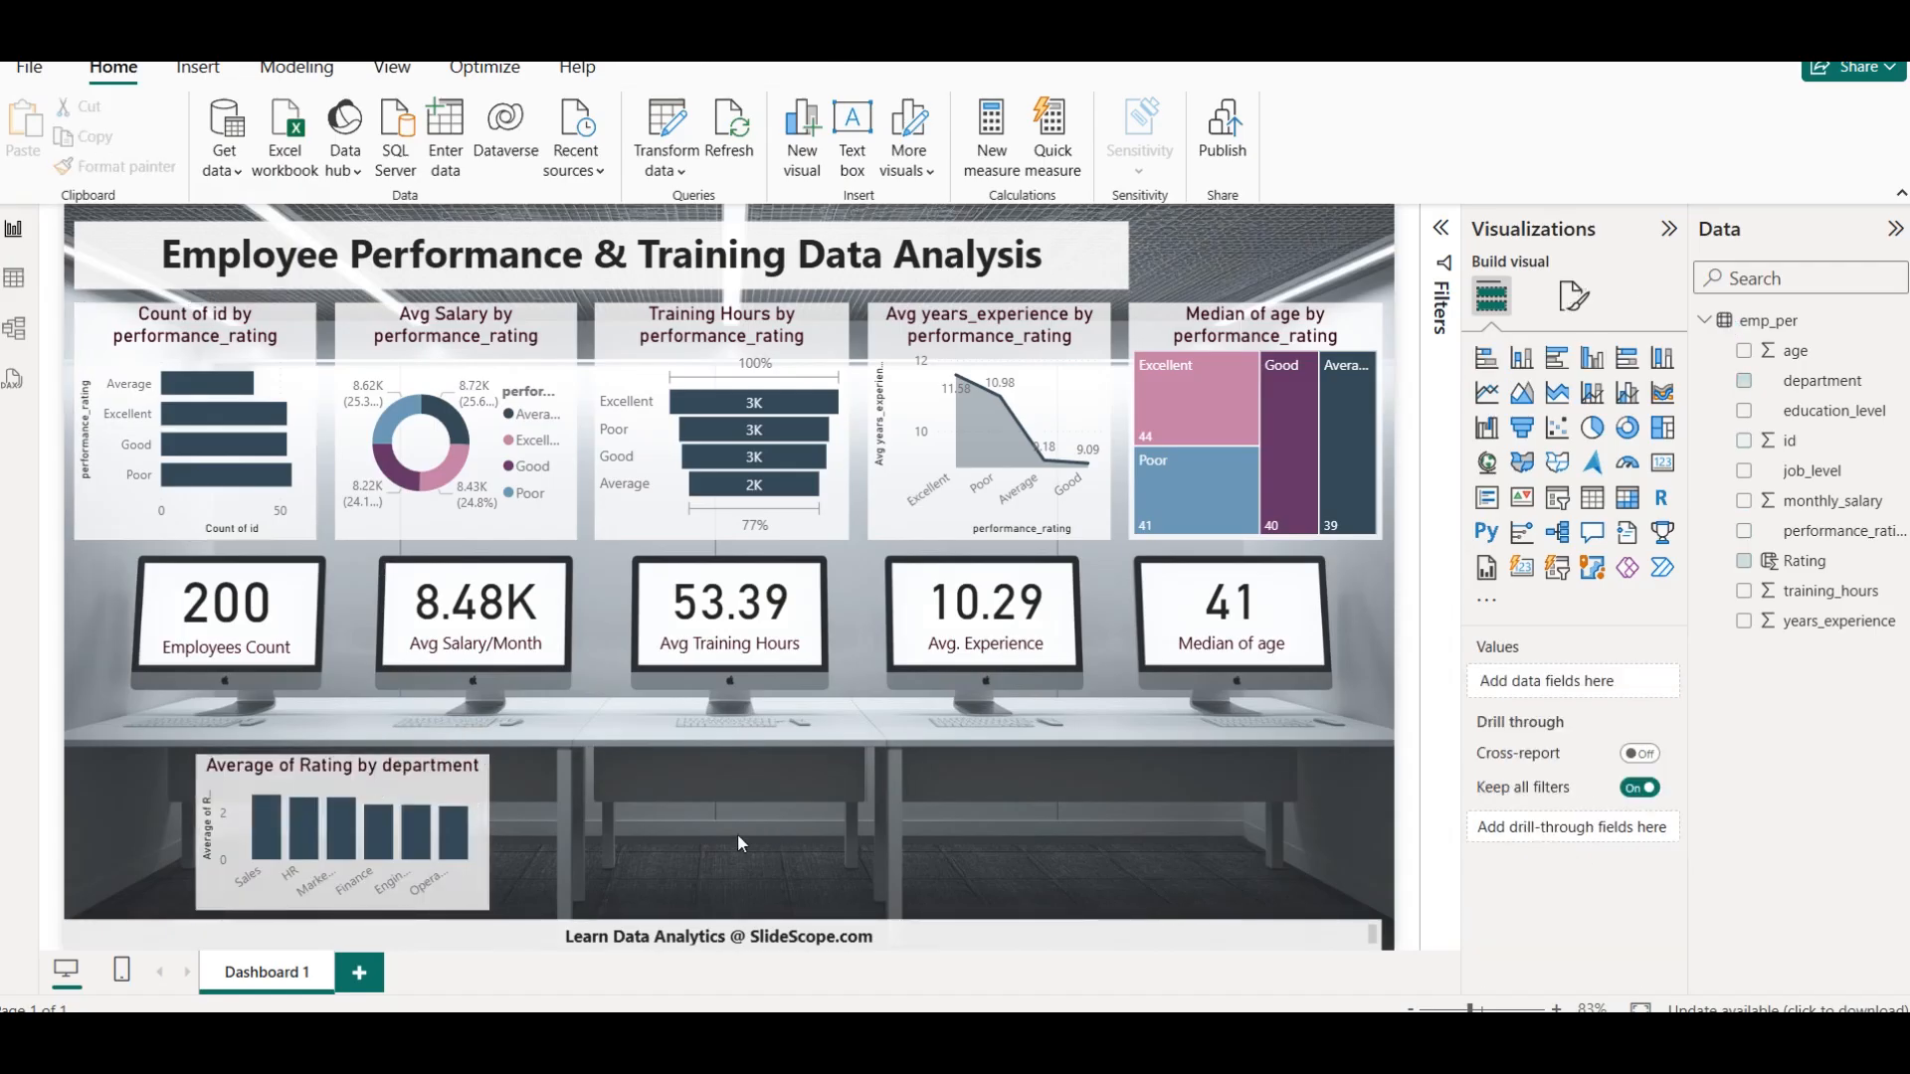
click(438, 785)
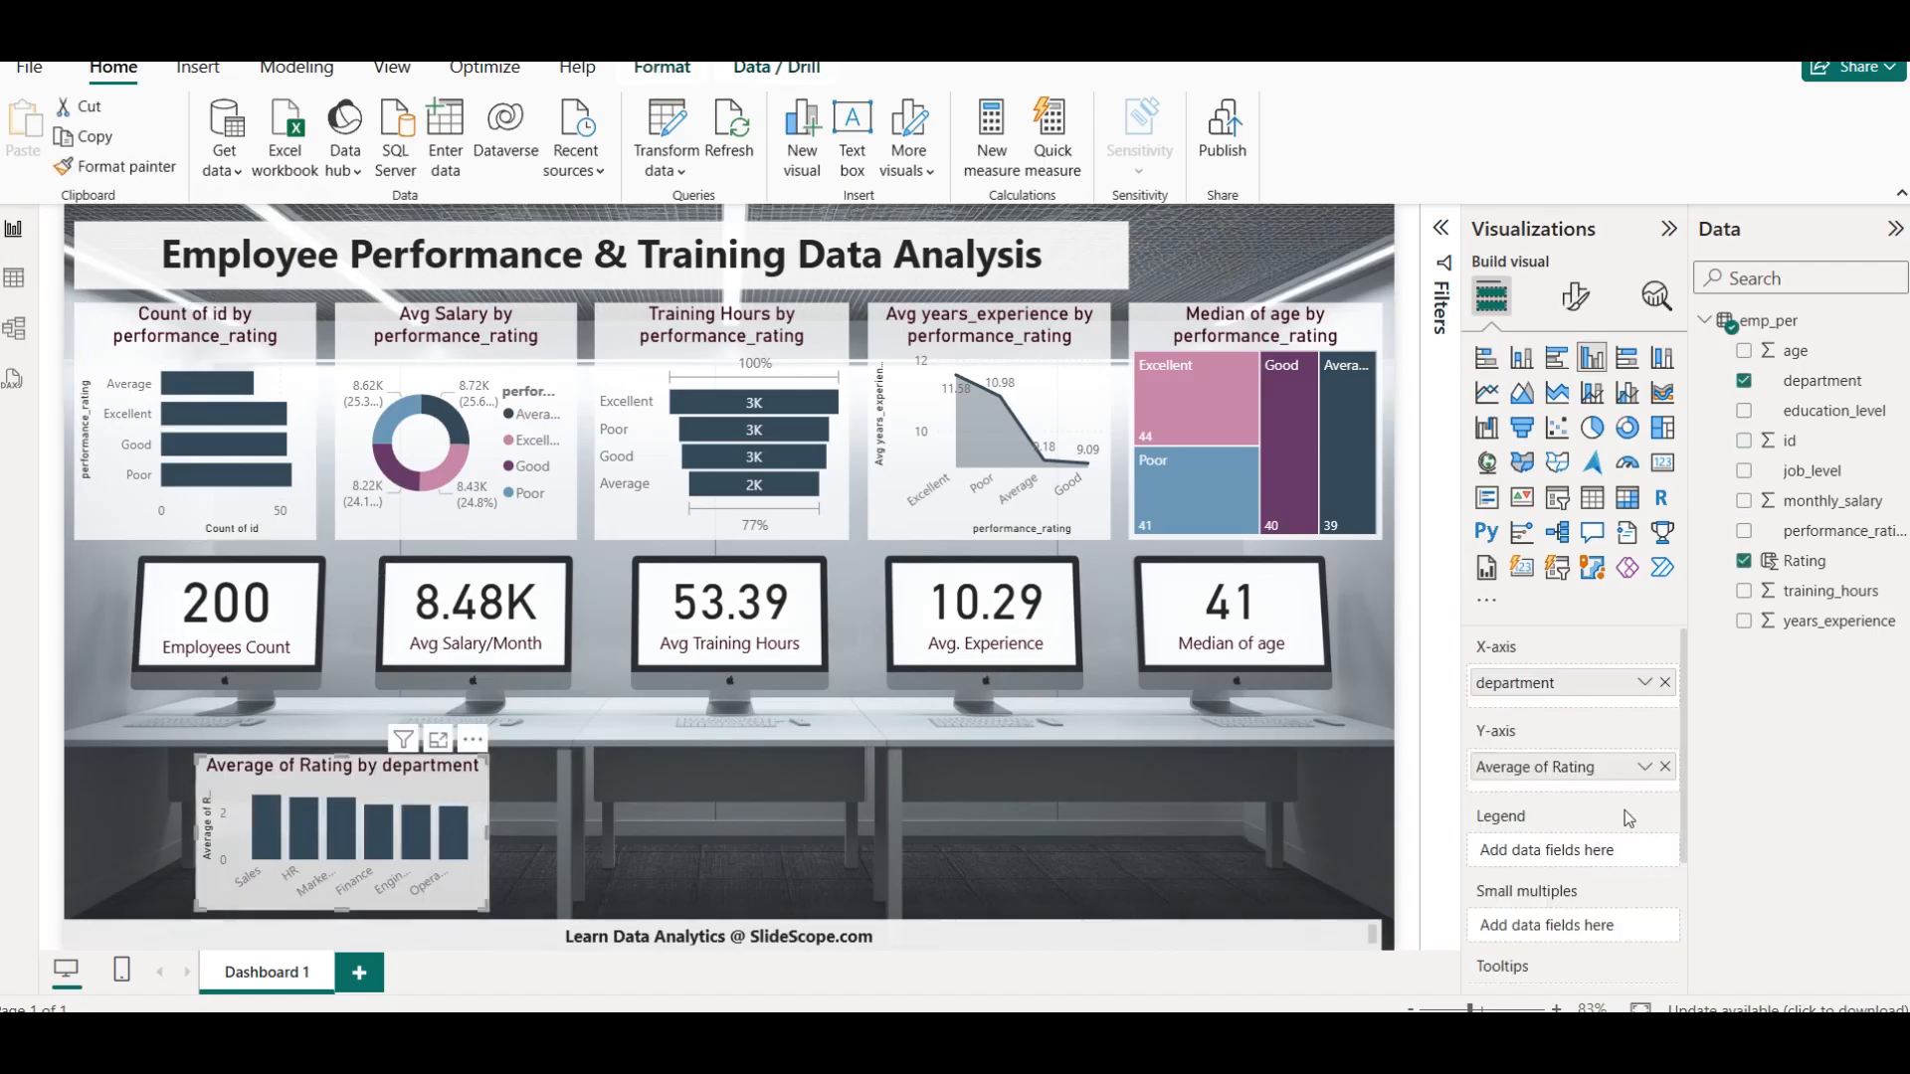
click(1575, 296)
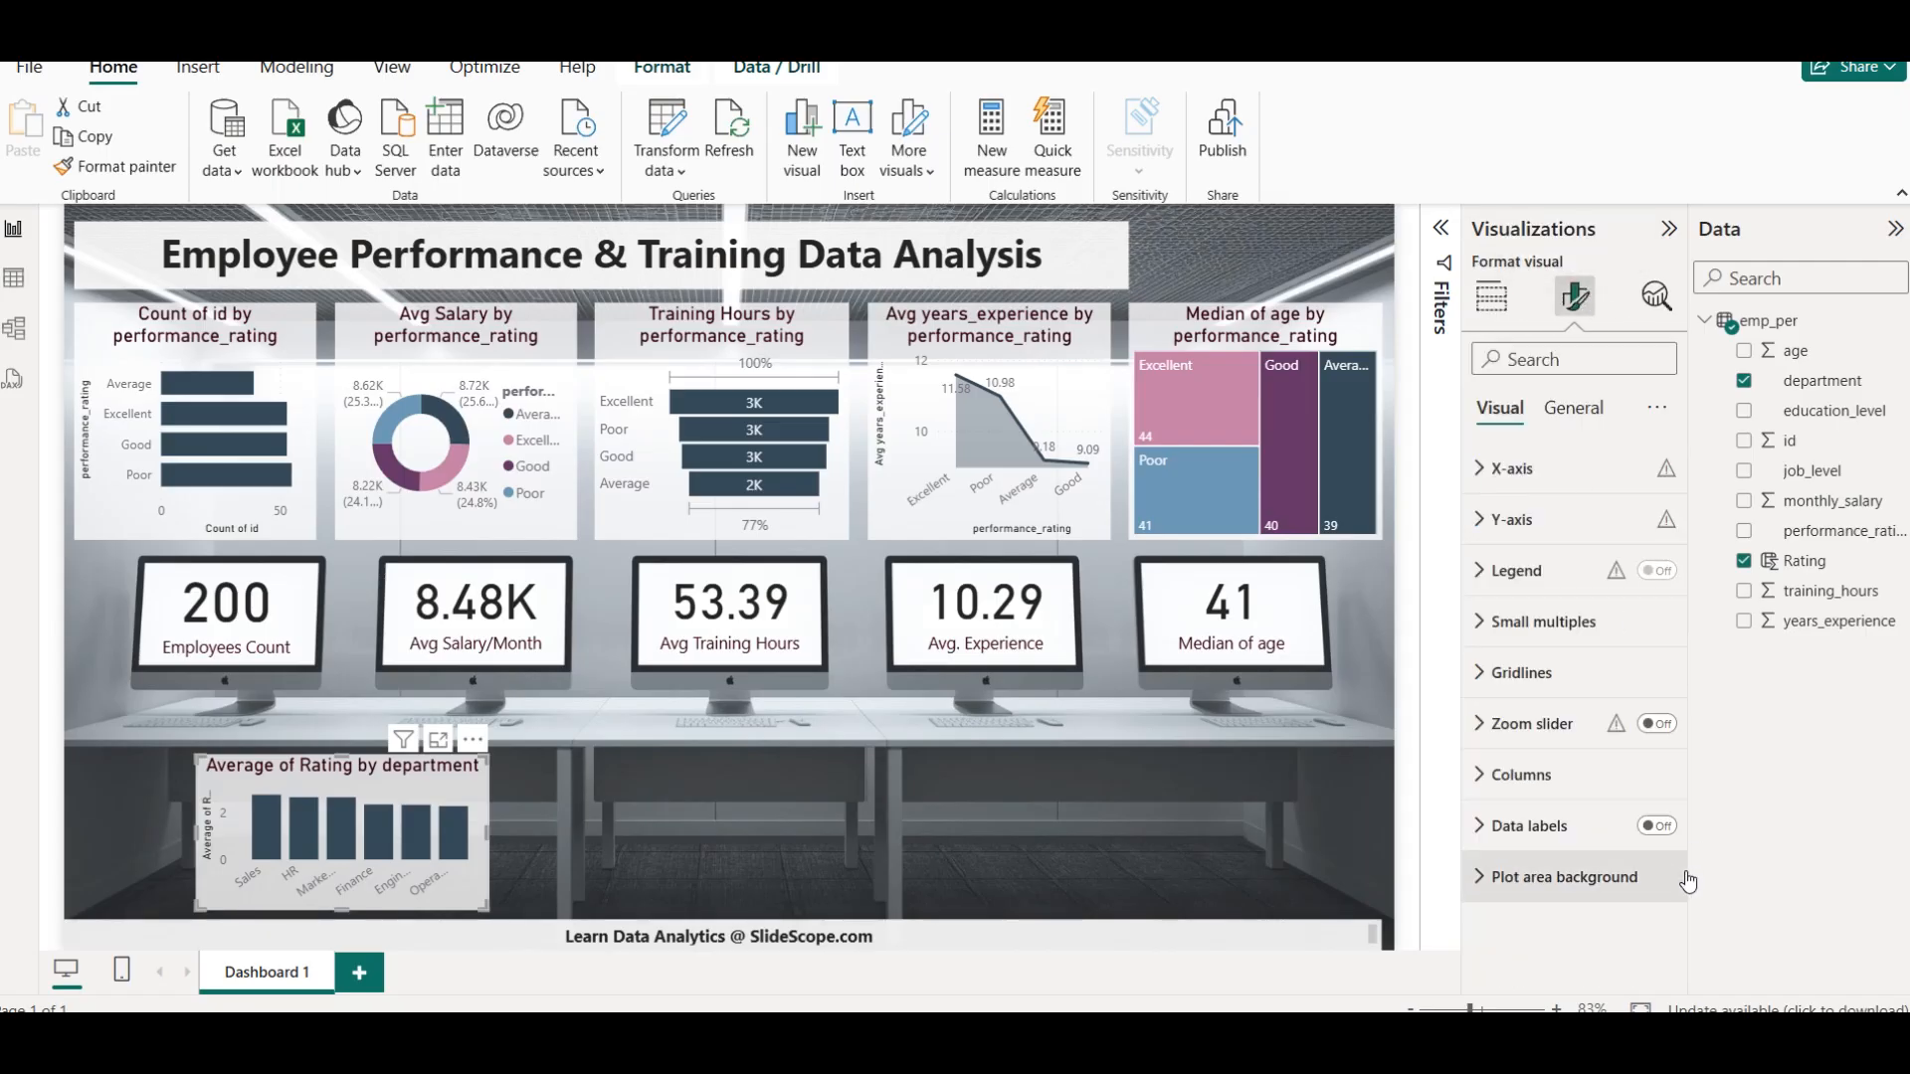
click(642, 807)
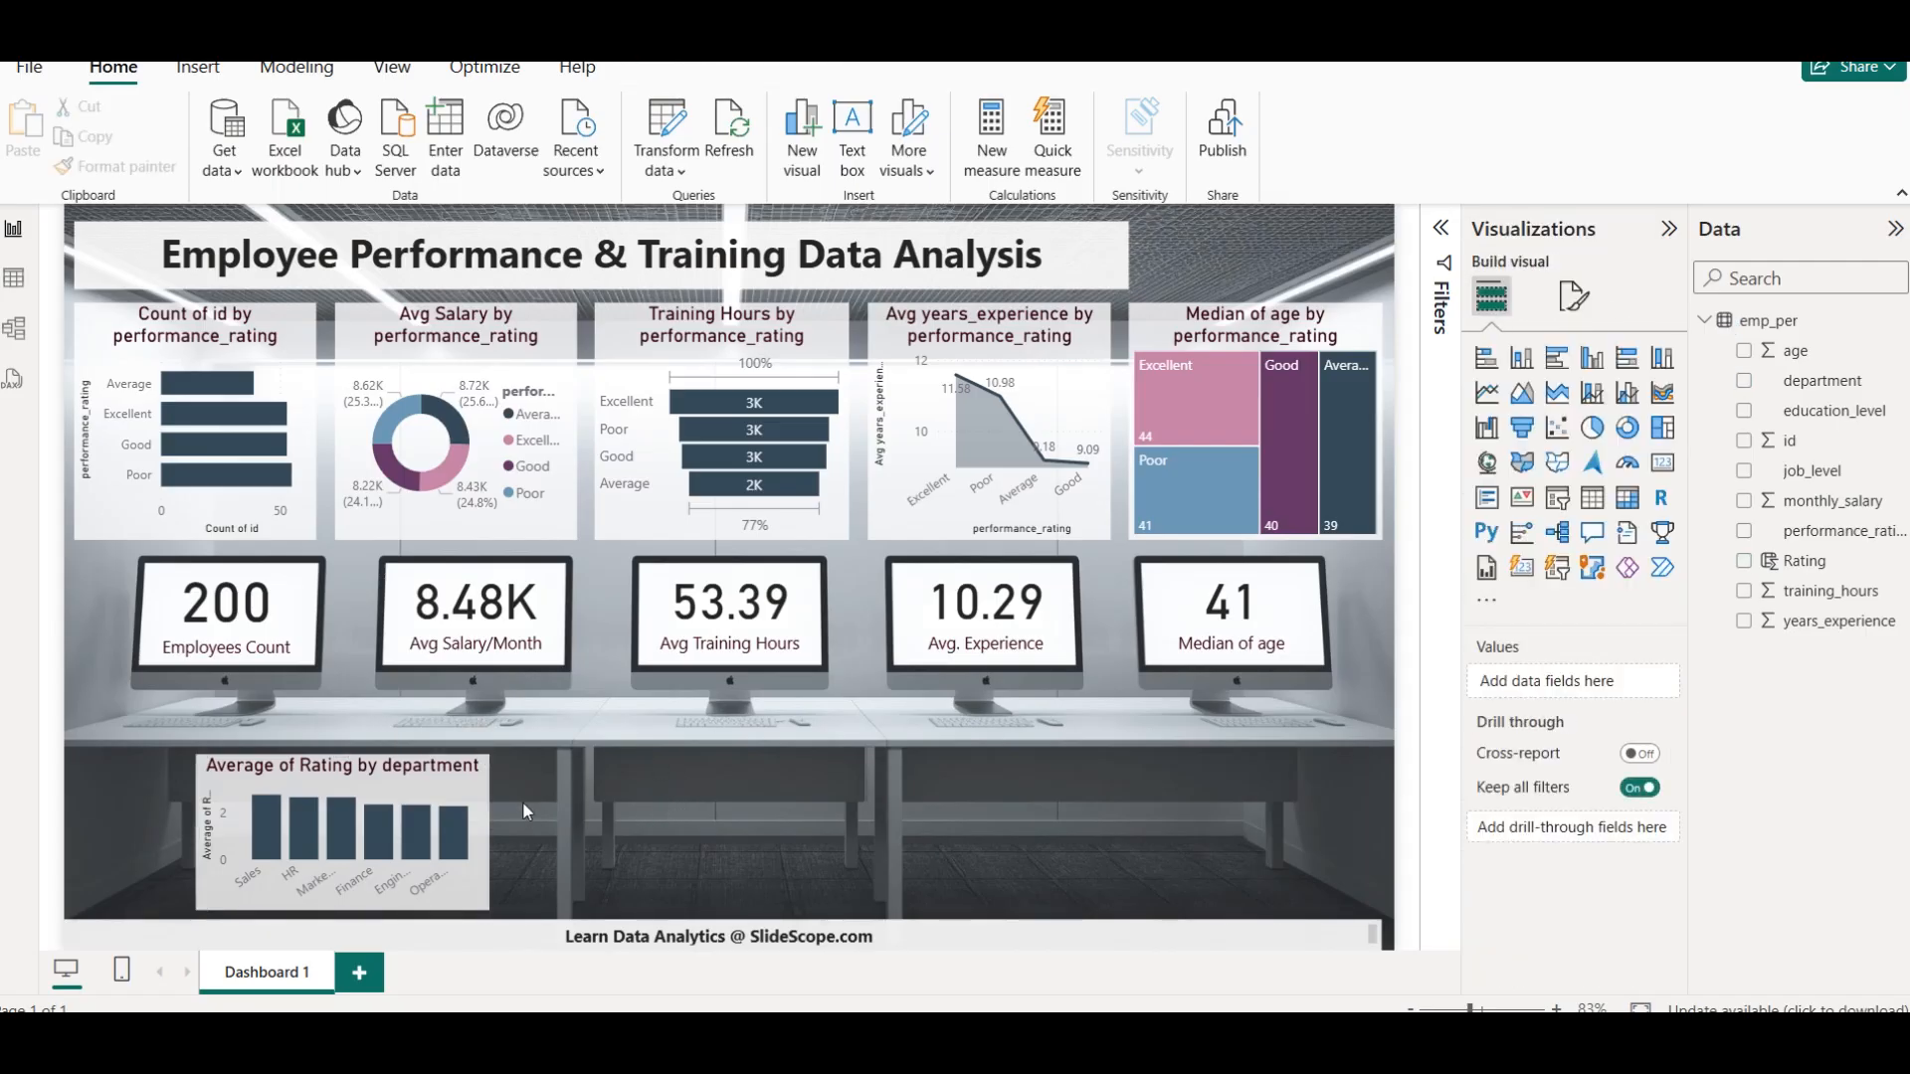
click(446, 791)
click(1209, 811)
Lower the background transparency of the Average of Rating by department chart to 11%
click(484, 786)
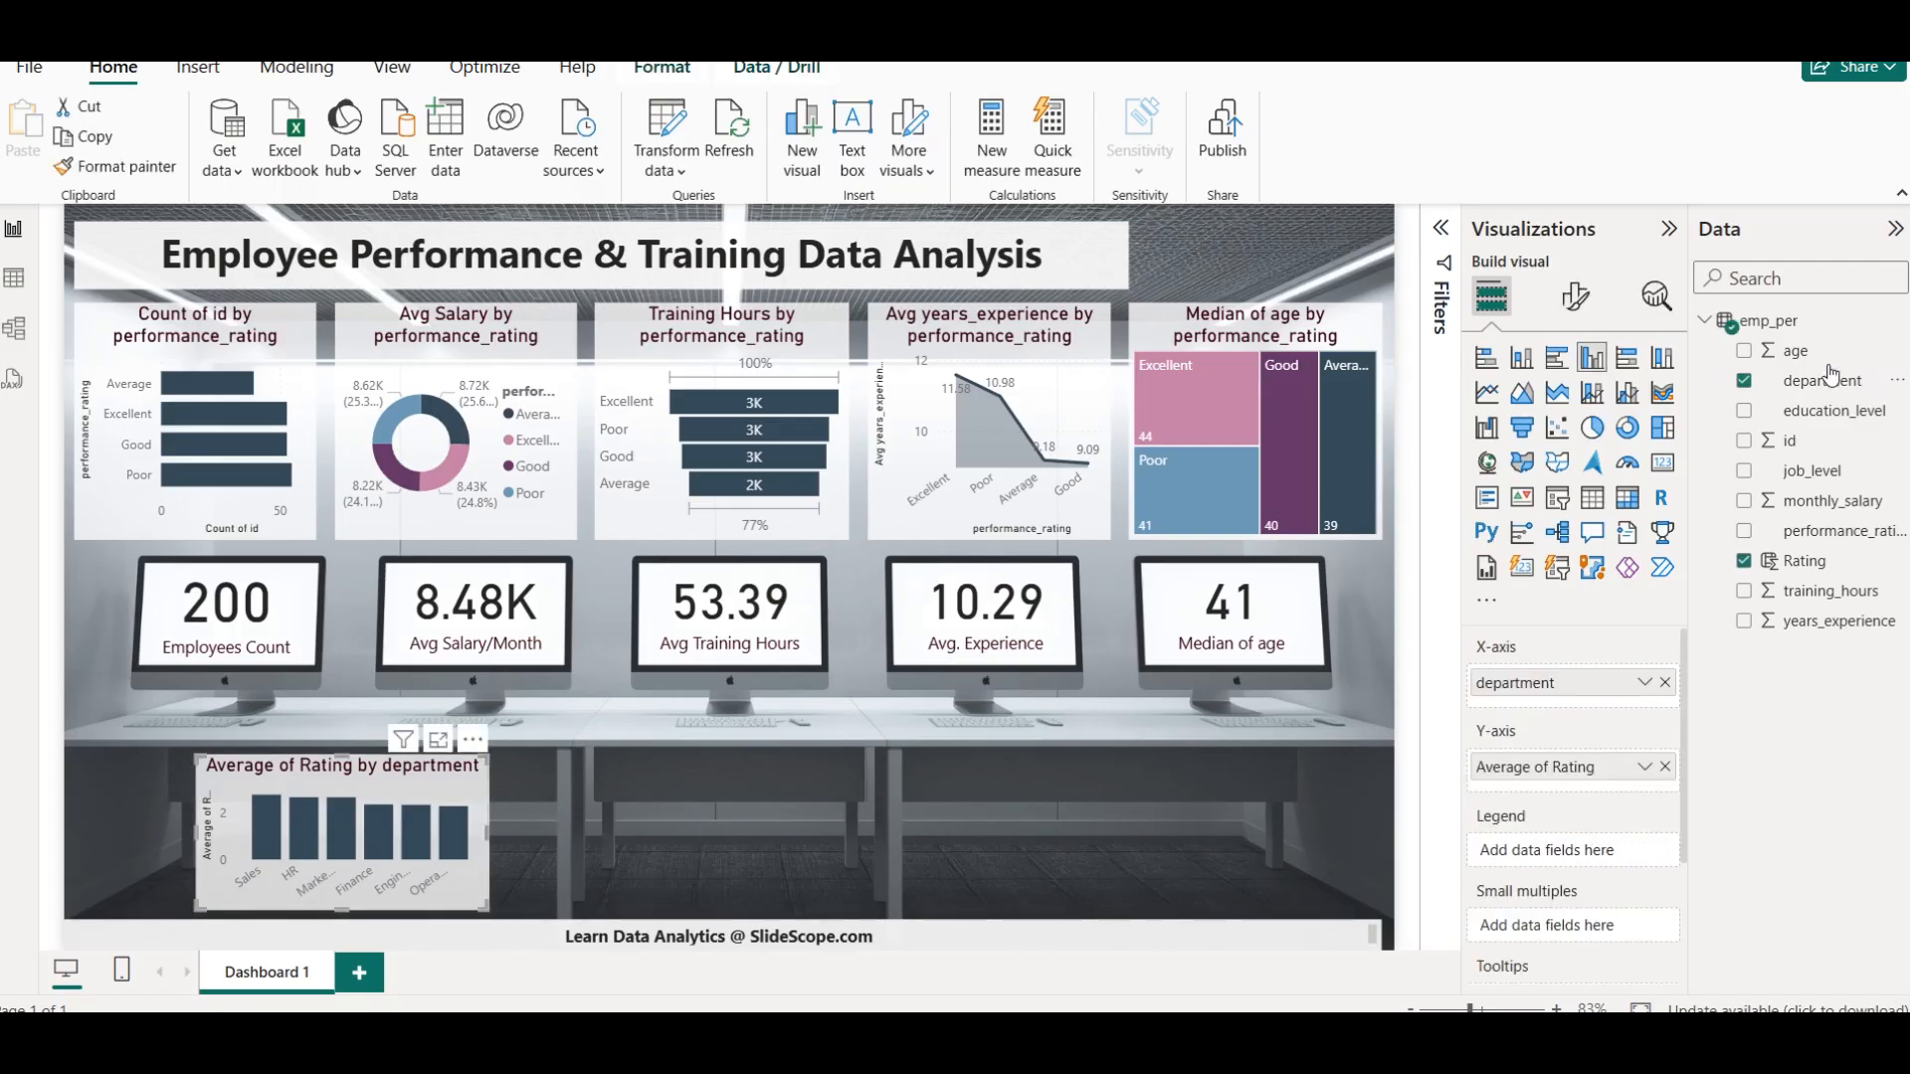
click(1574, 295)
click(1573, 408)
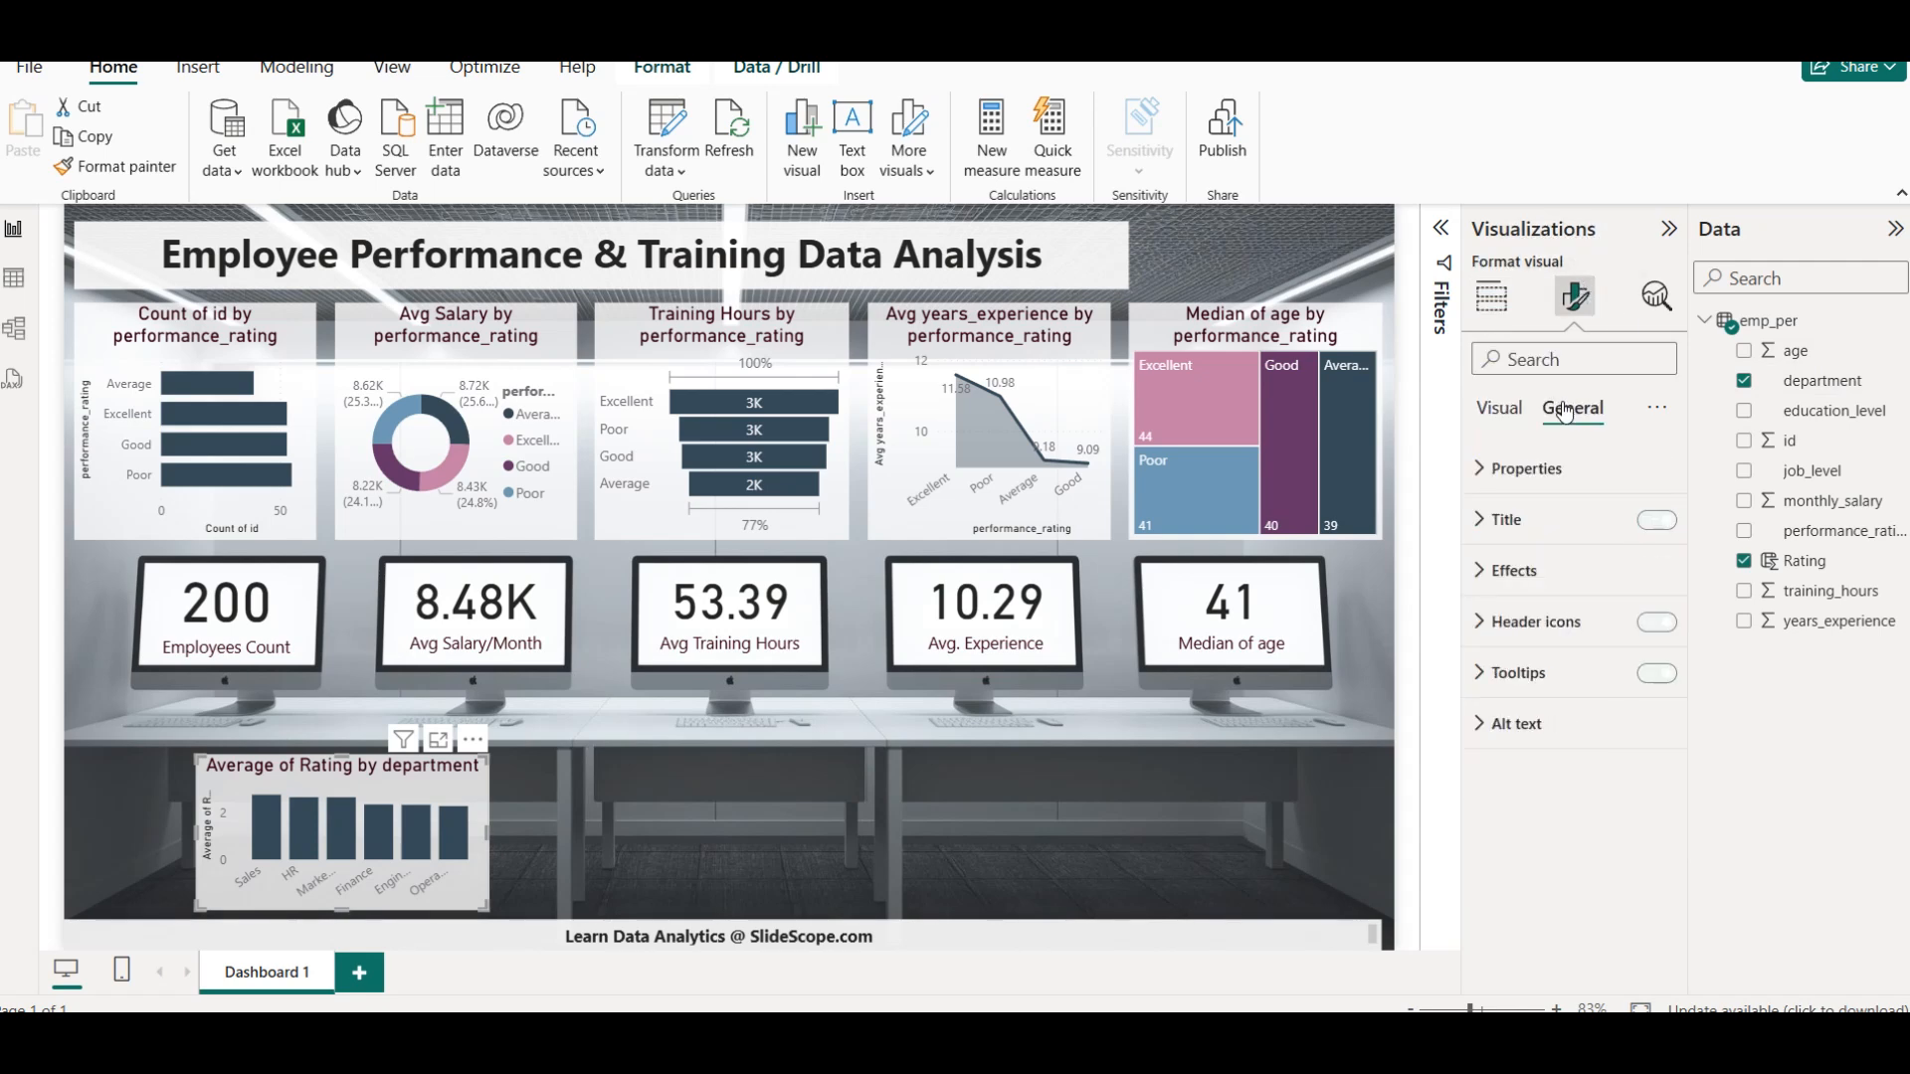
click(1515, 570)
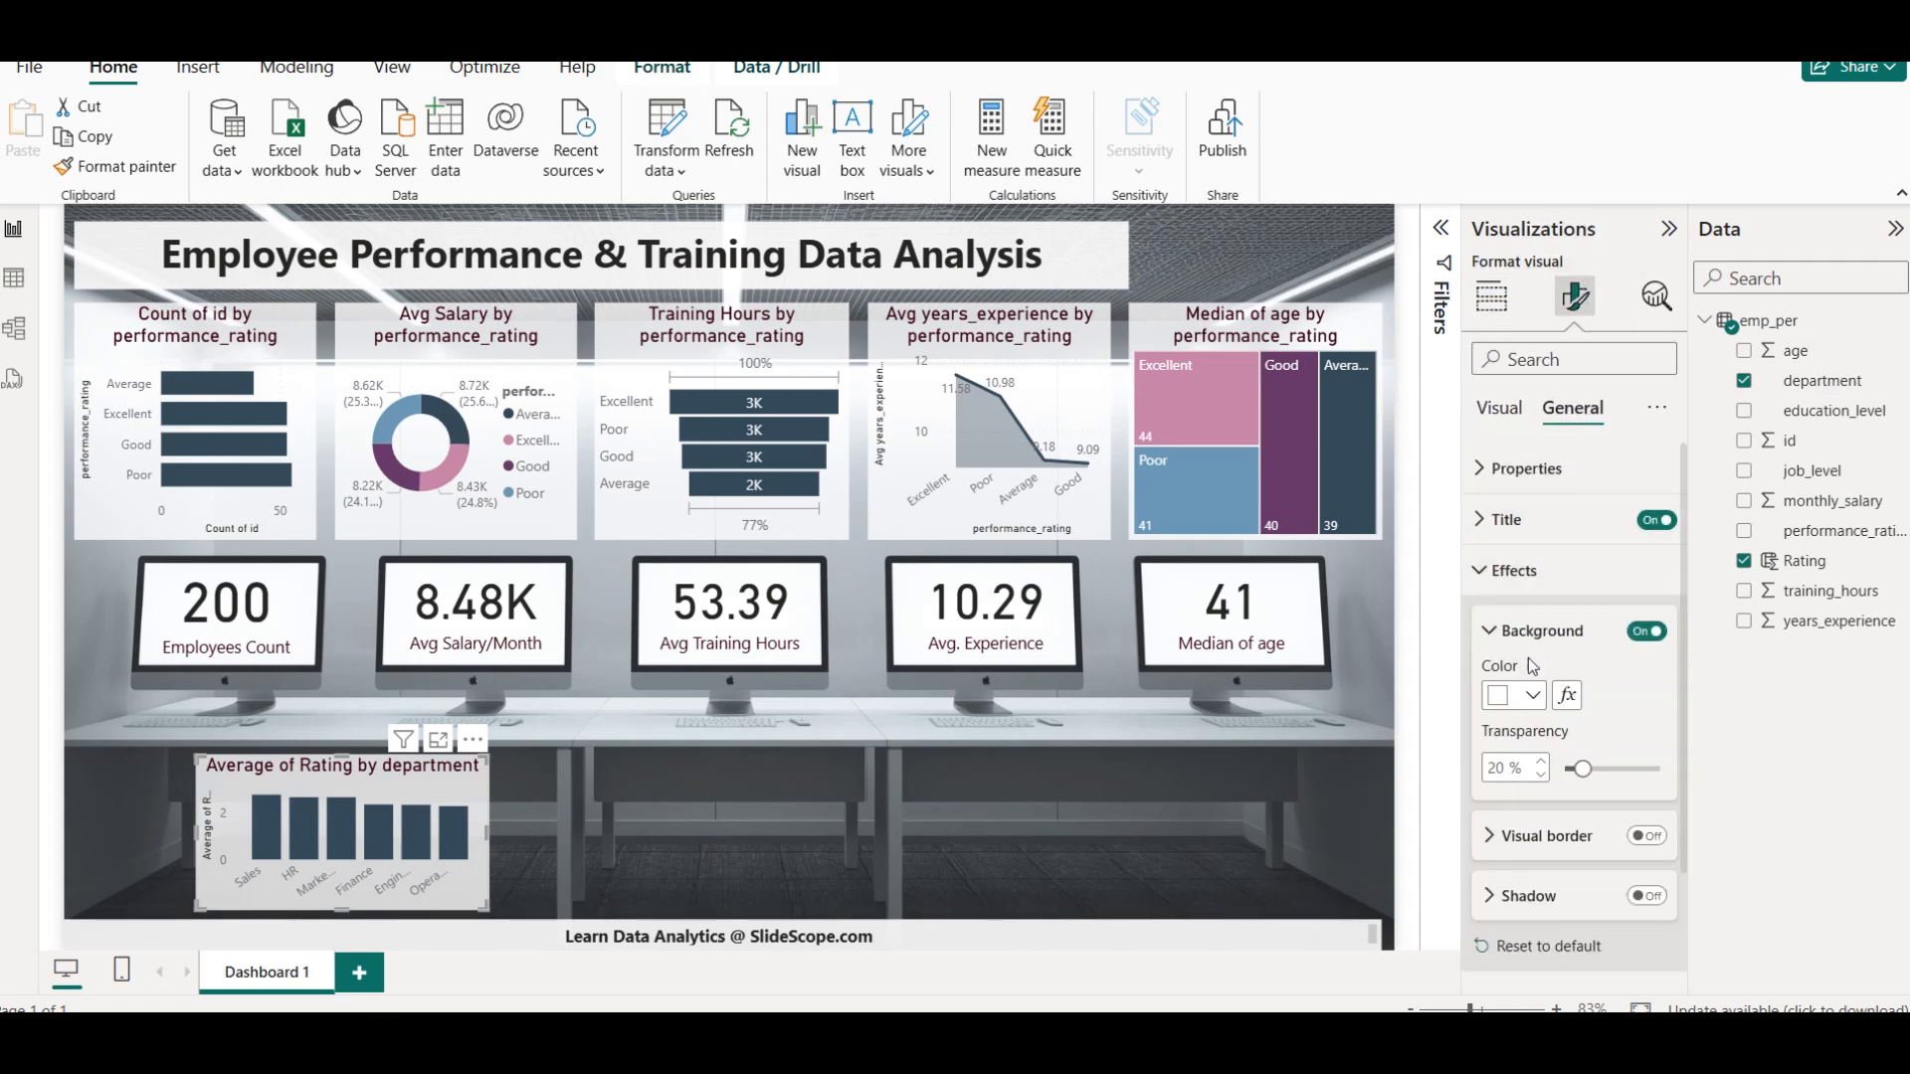
click(1541, 776)
click(1543, 785)
click(1543, 785)
click(1543, 785)
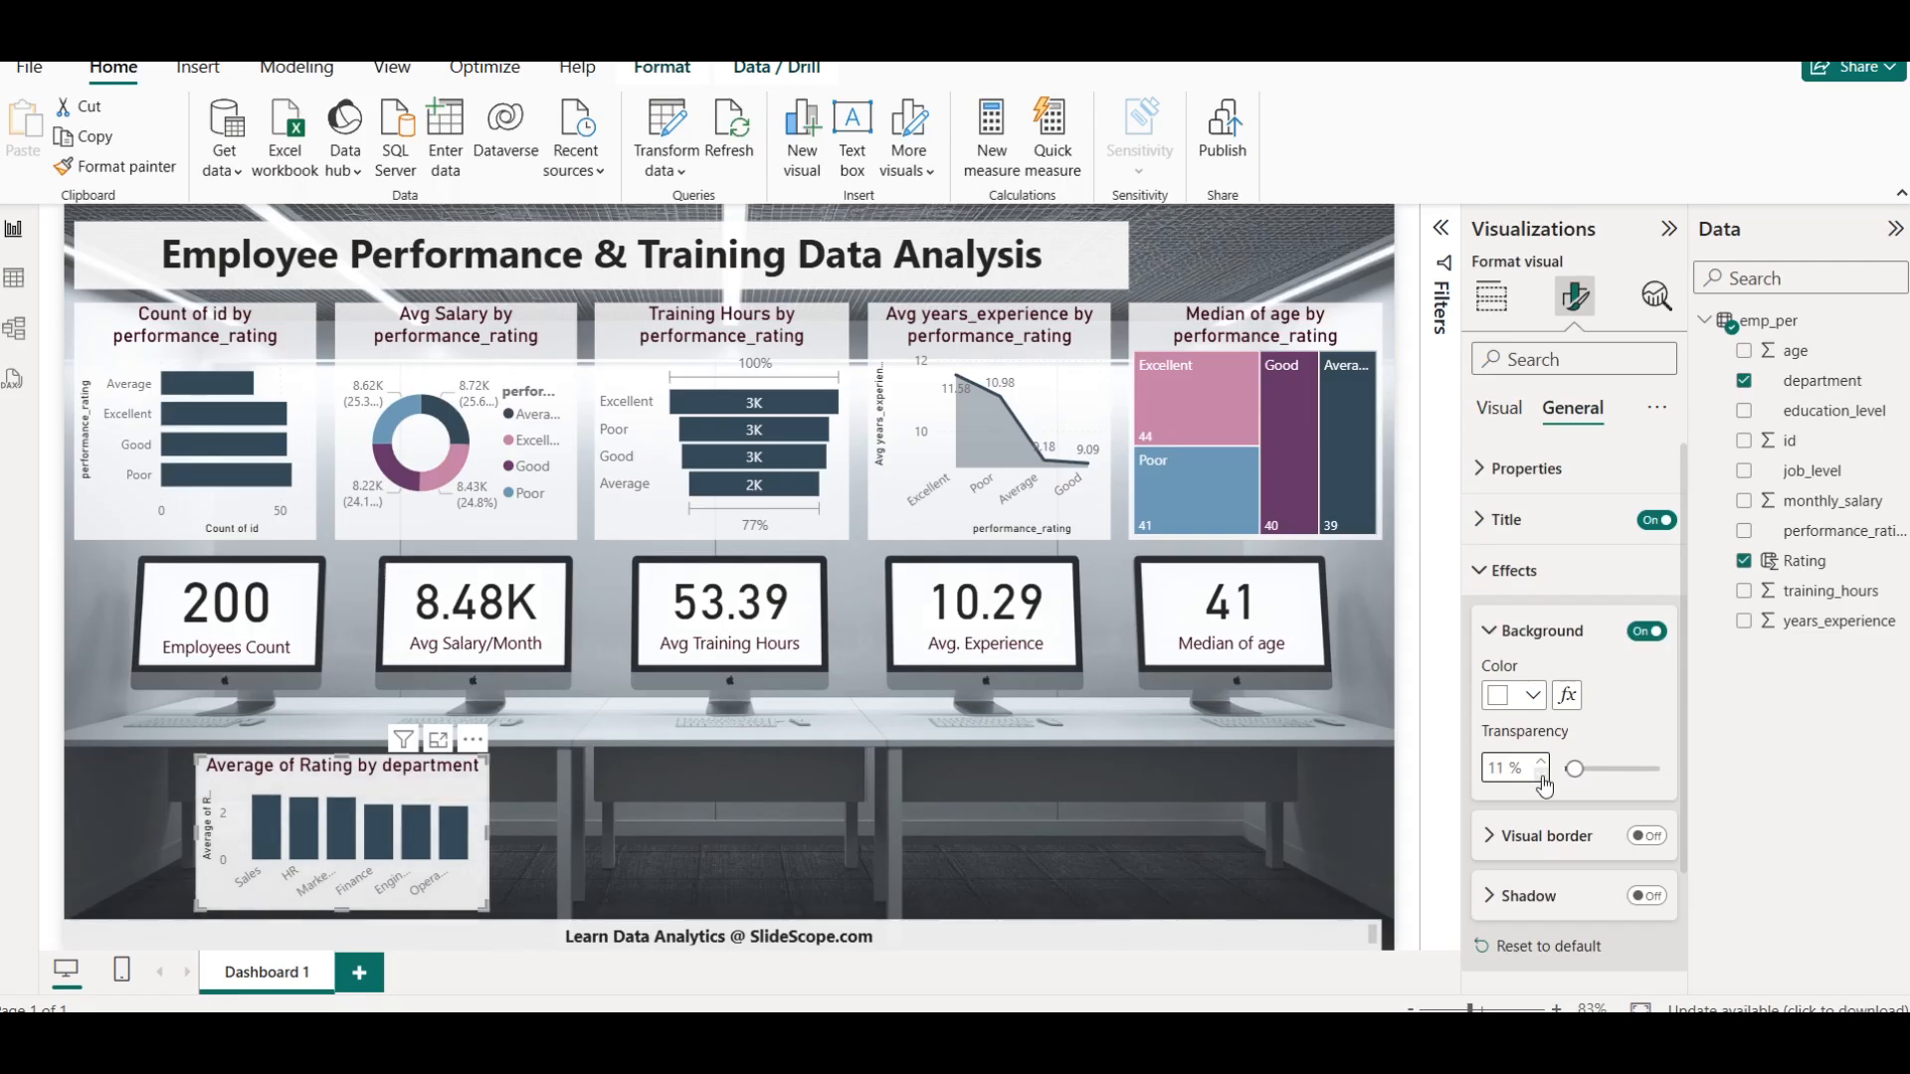
Duplicate the Average of Rating by department chart and place the copy level with the original, under the Avg Training Hours monitor
click(1544, 785)
click(842, 812)
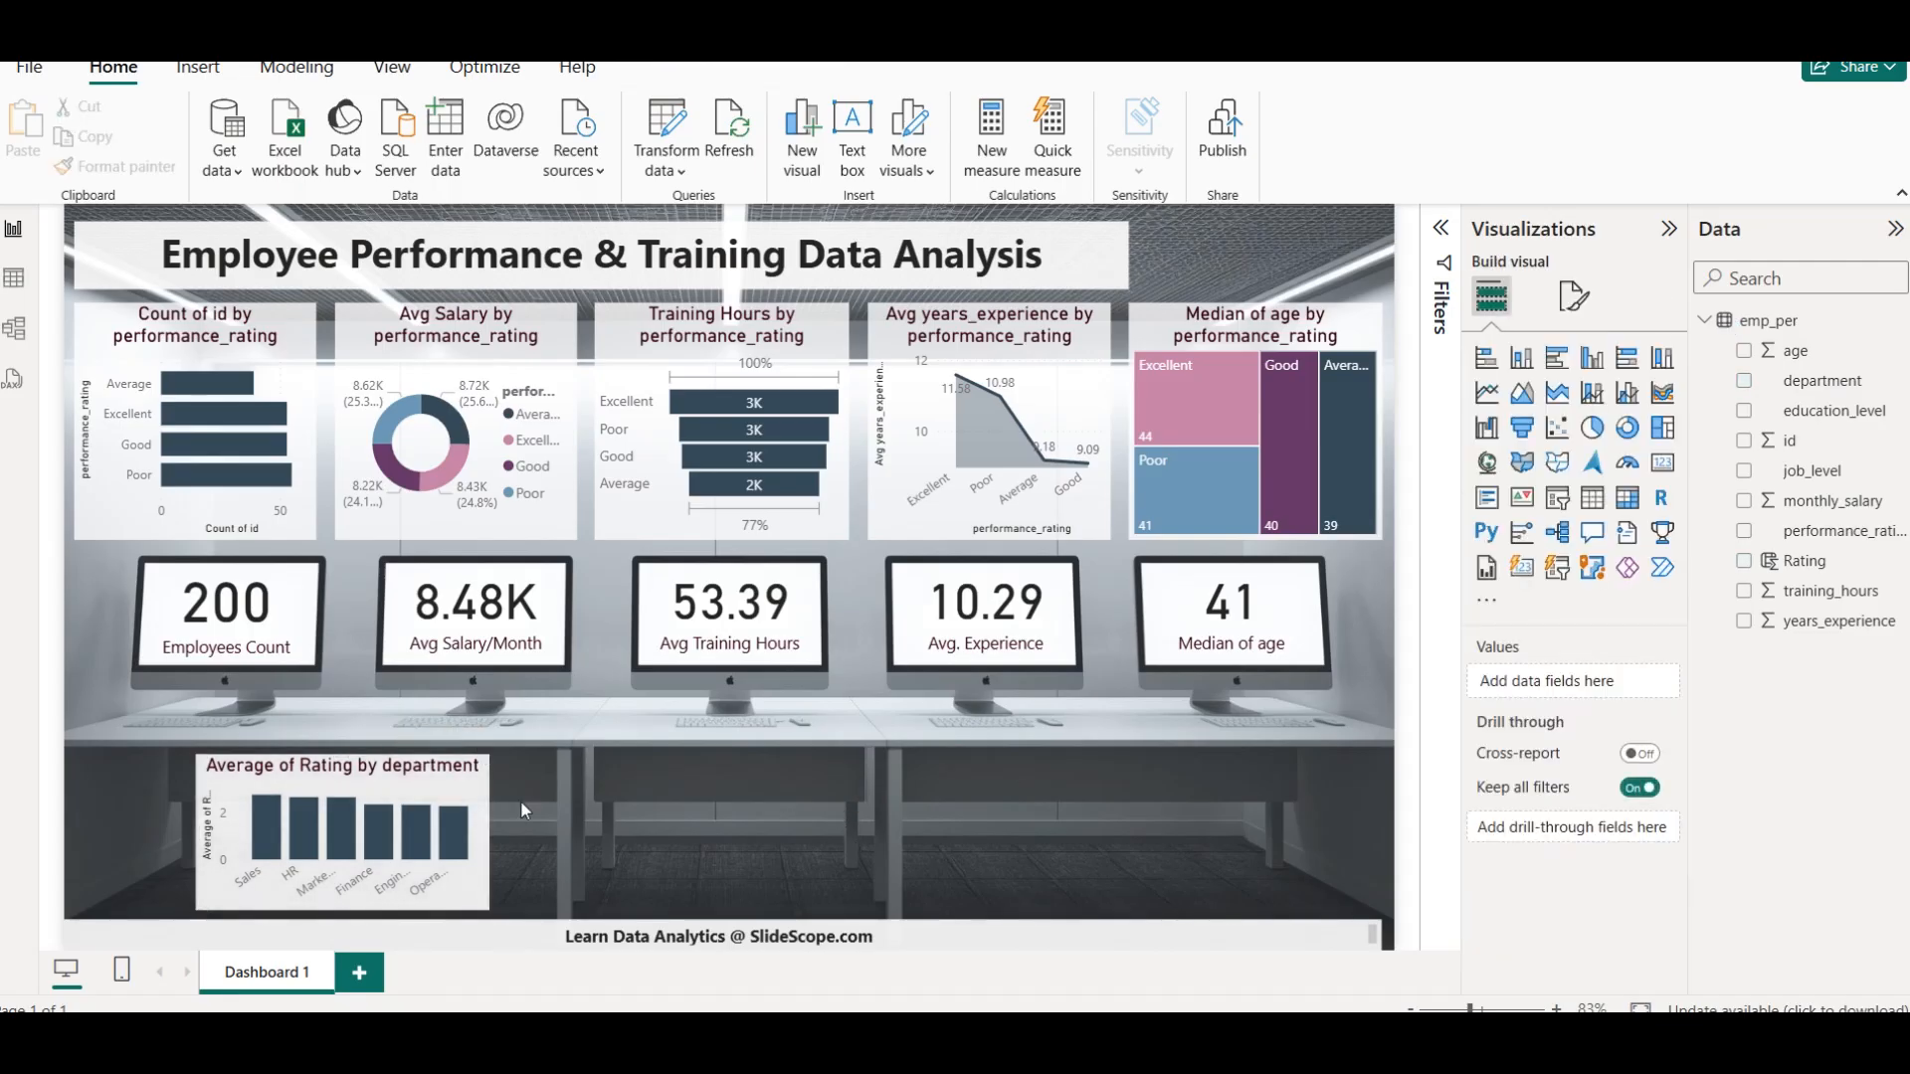
click(343, 774)
key(ctrl+c)
key(ctrl+v)
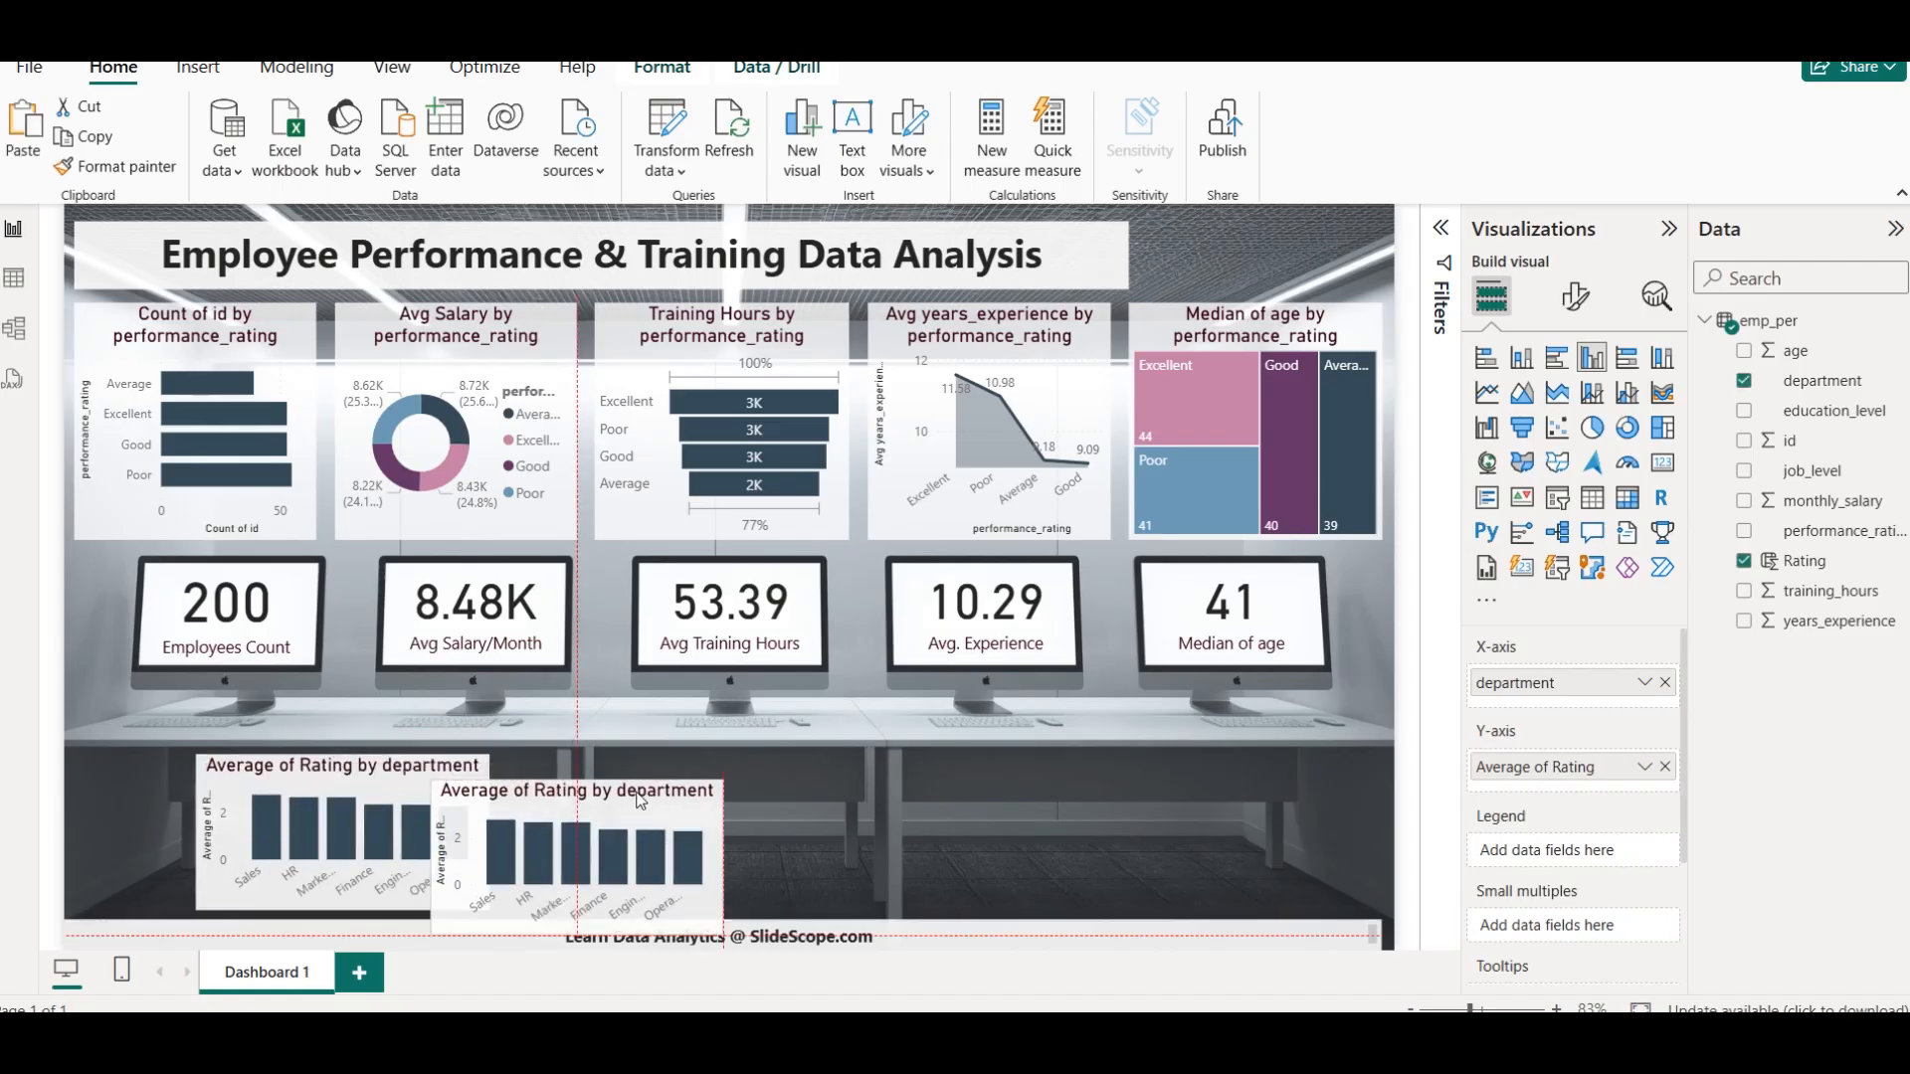
drag(557, 796, 713, 798)
click(970, 790)
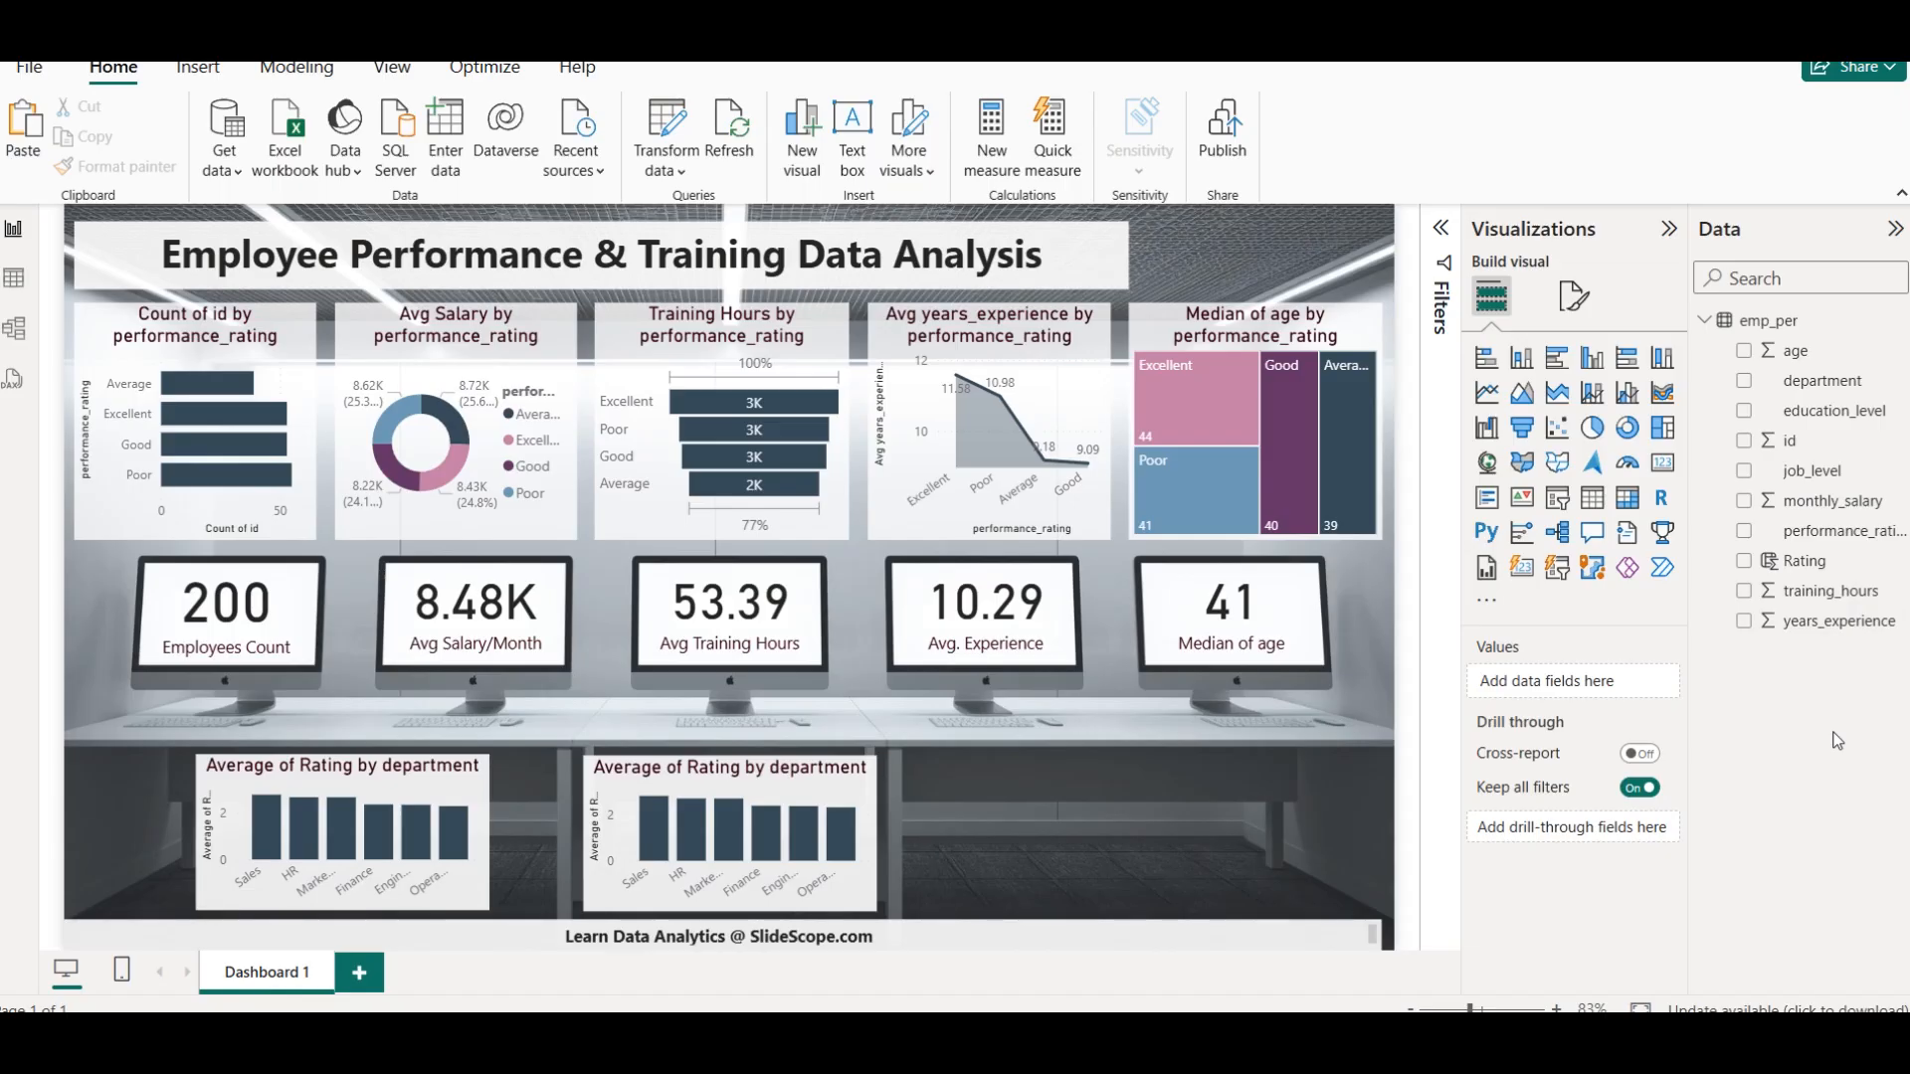
Convert the copied chart to a ribbon chart, replace department with education_level on the X-axis and set job_level as the legend
click(737, 791)
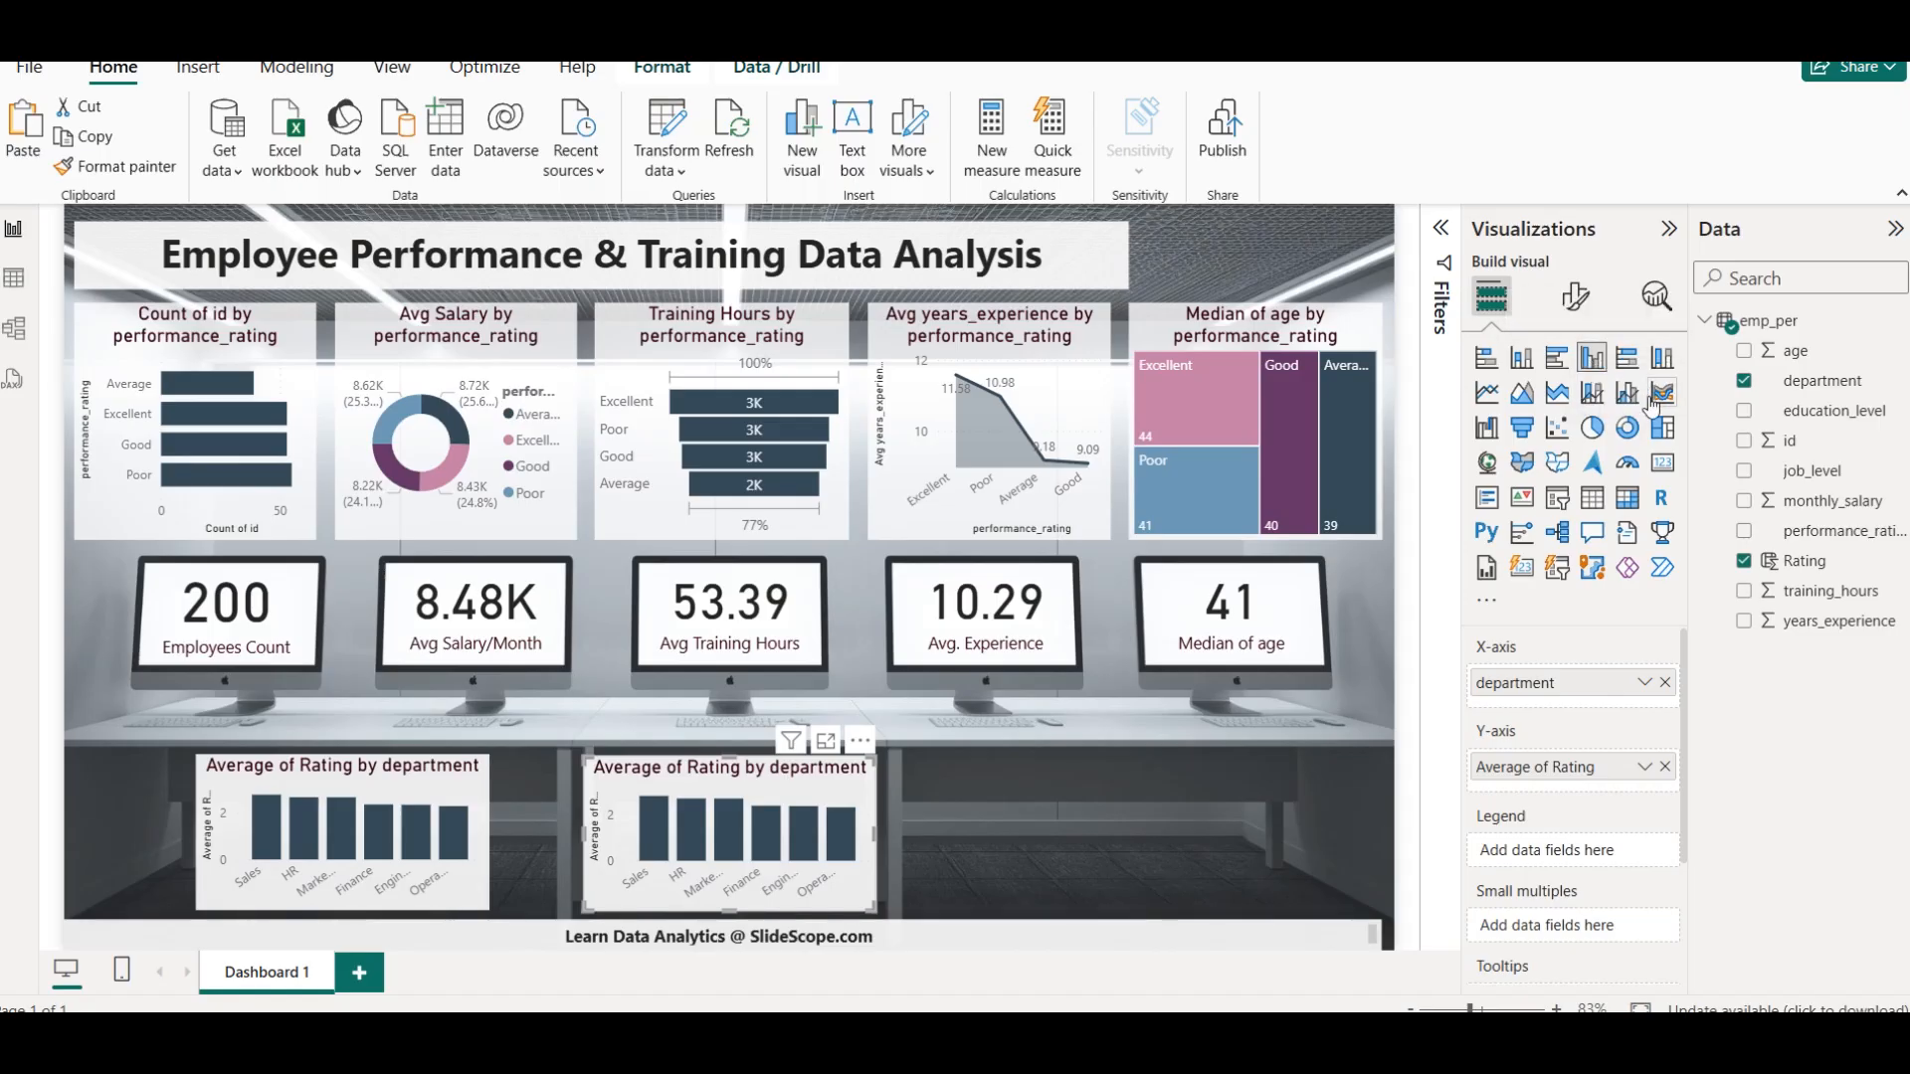
click(1660, 395)
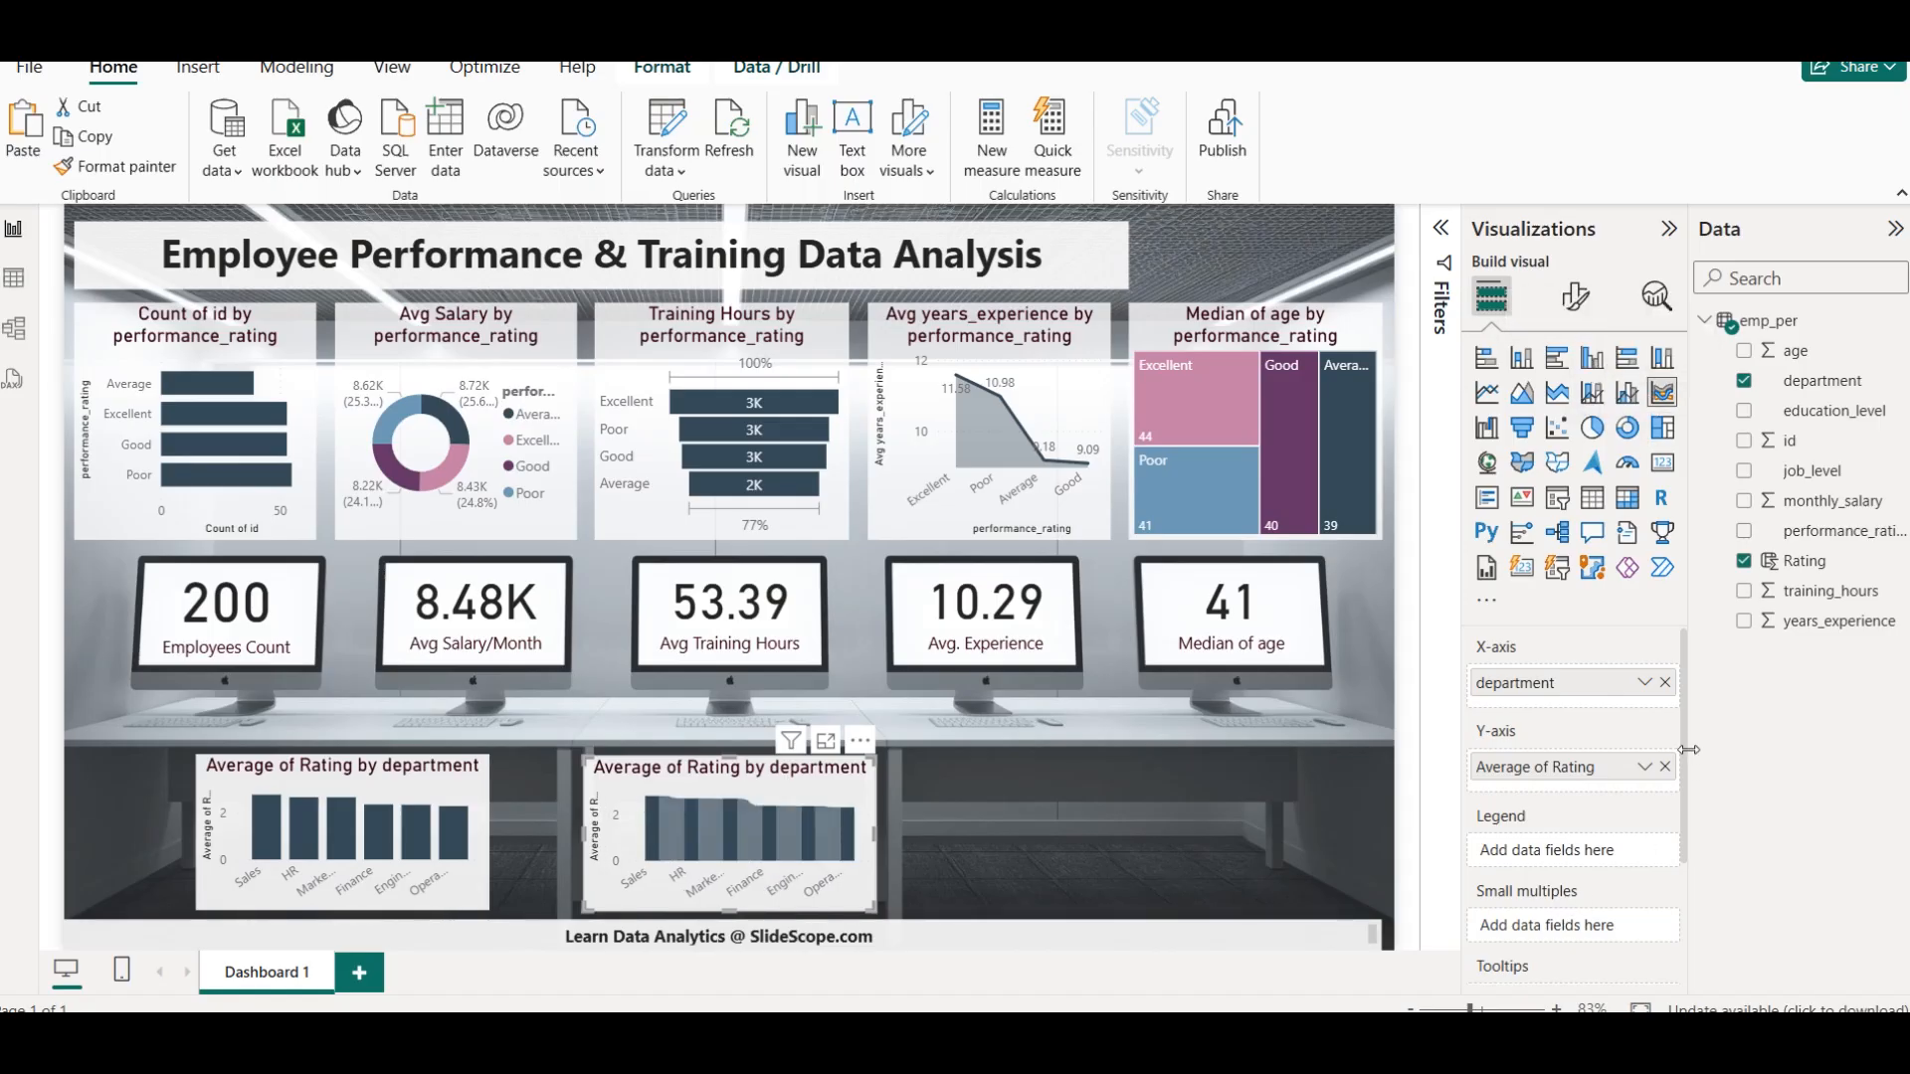
click(1664, 683)
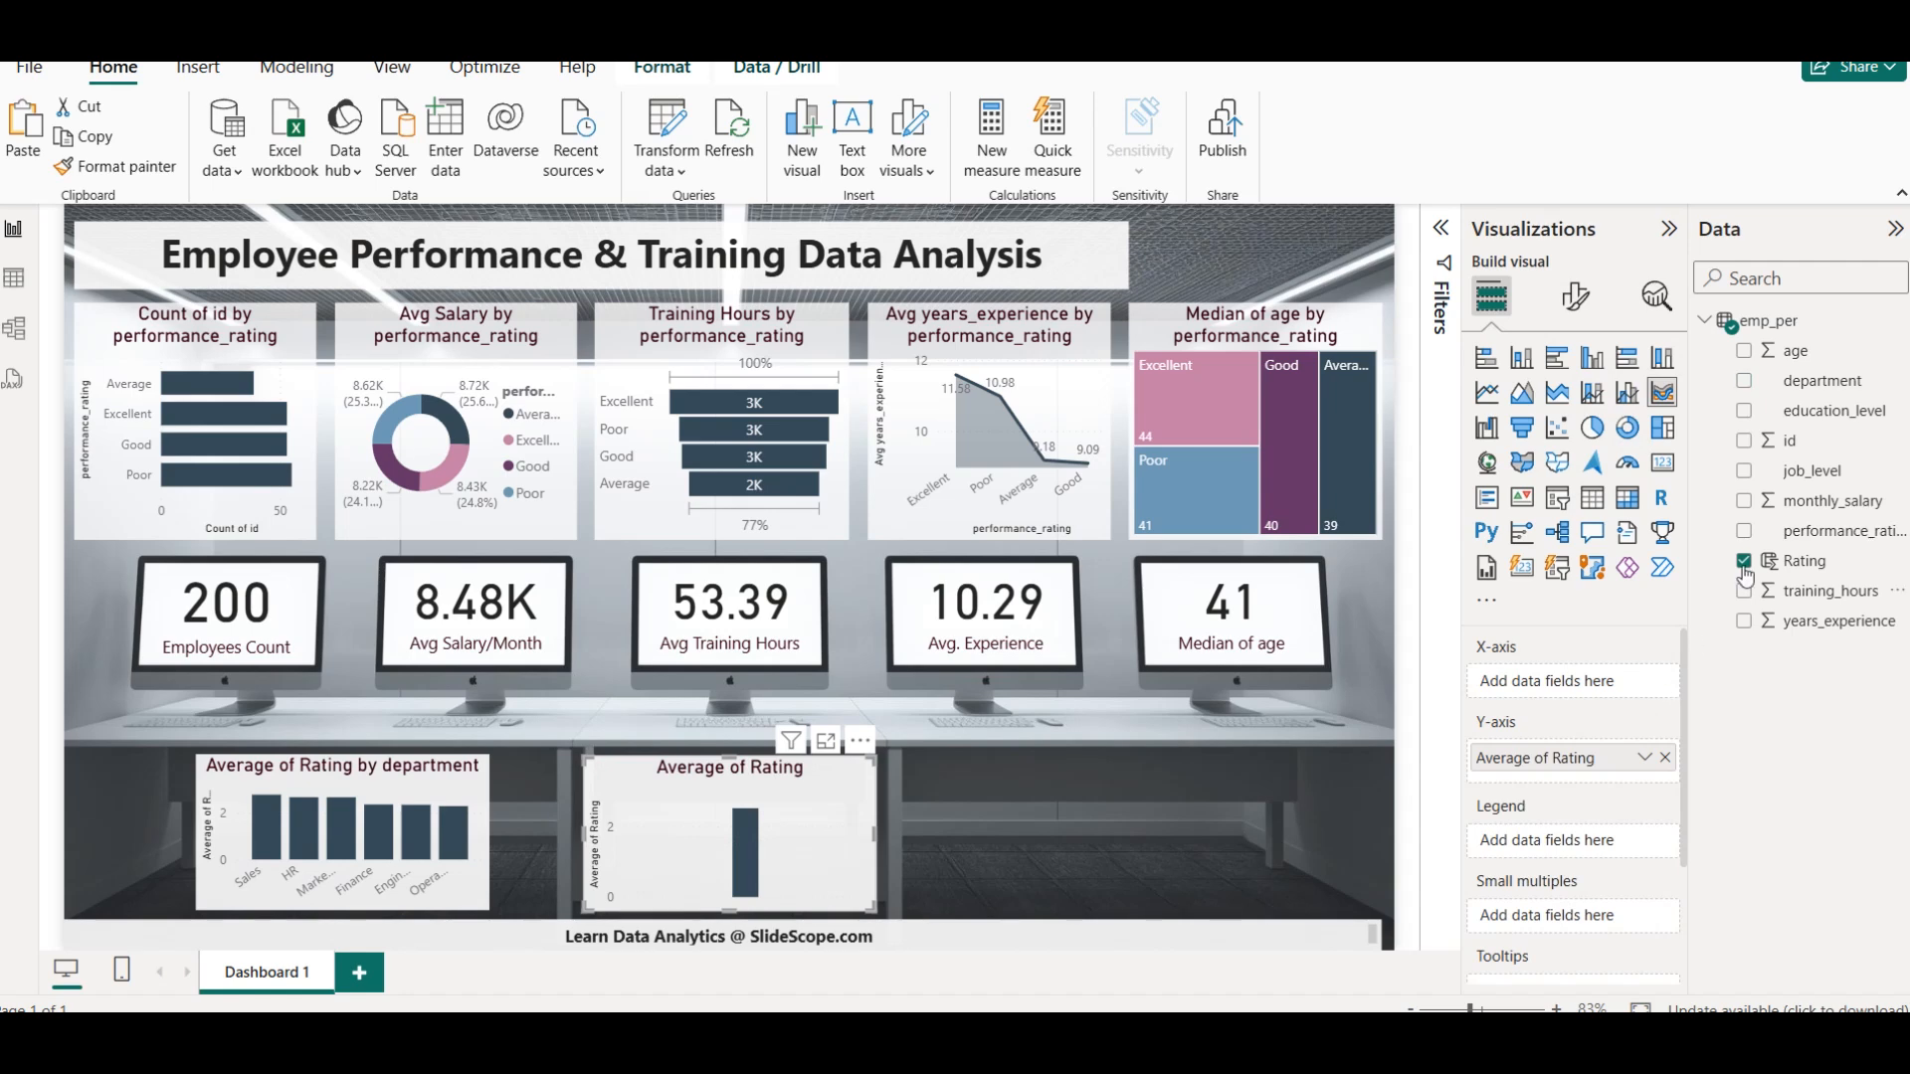
click(1744, 412)
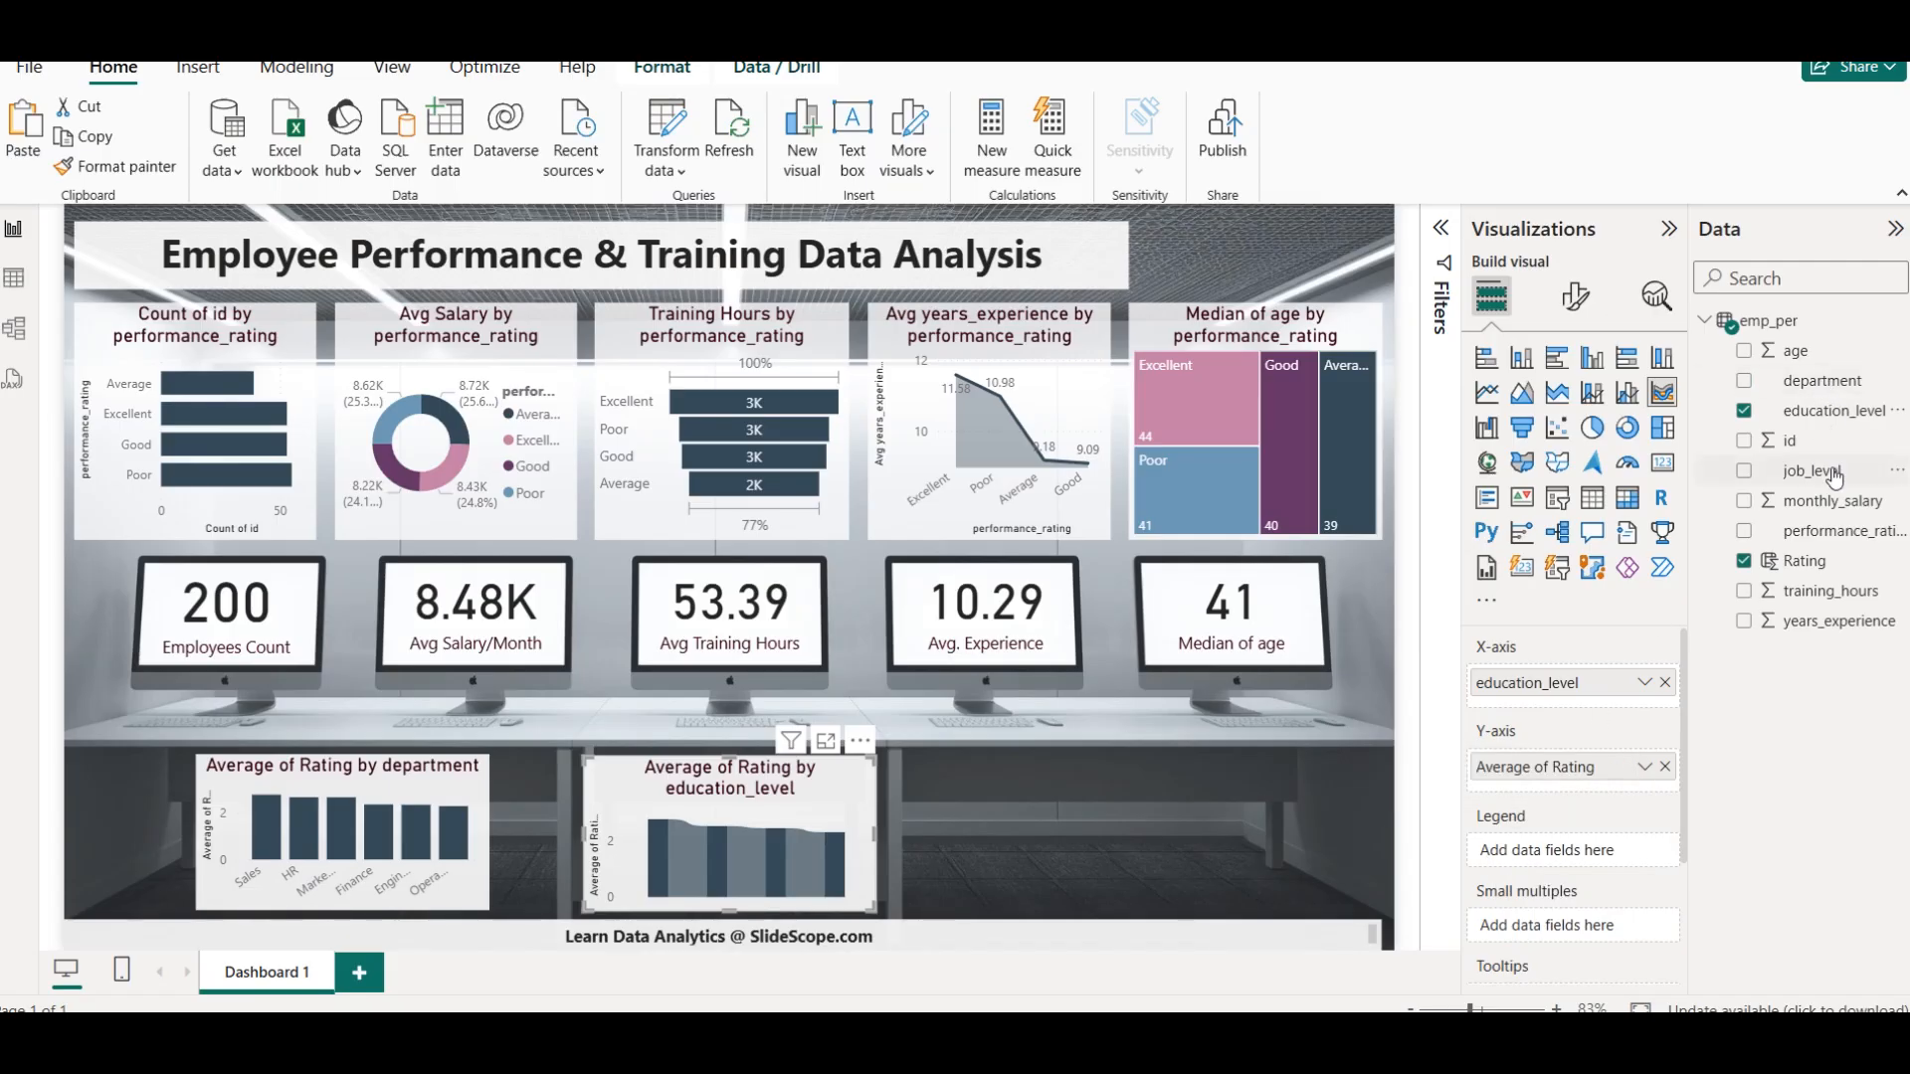
drag(1825, 476, 1580, 847)
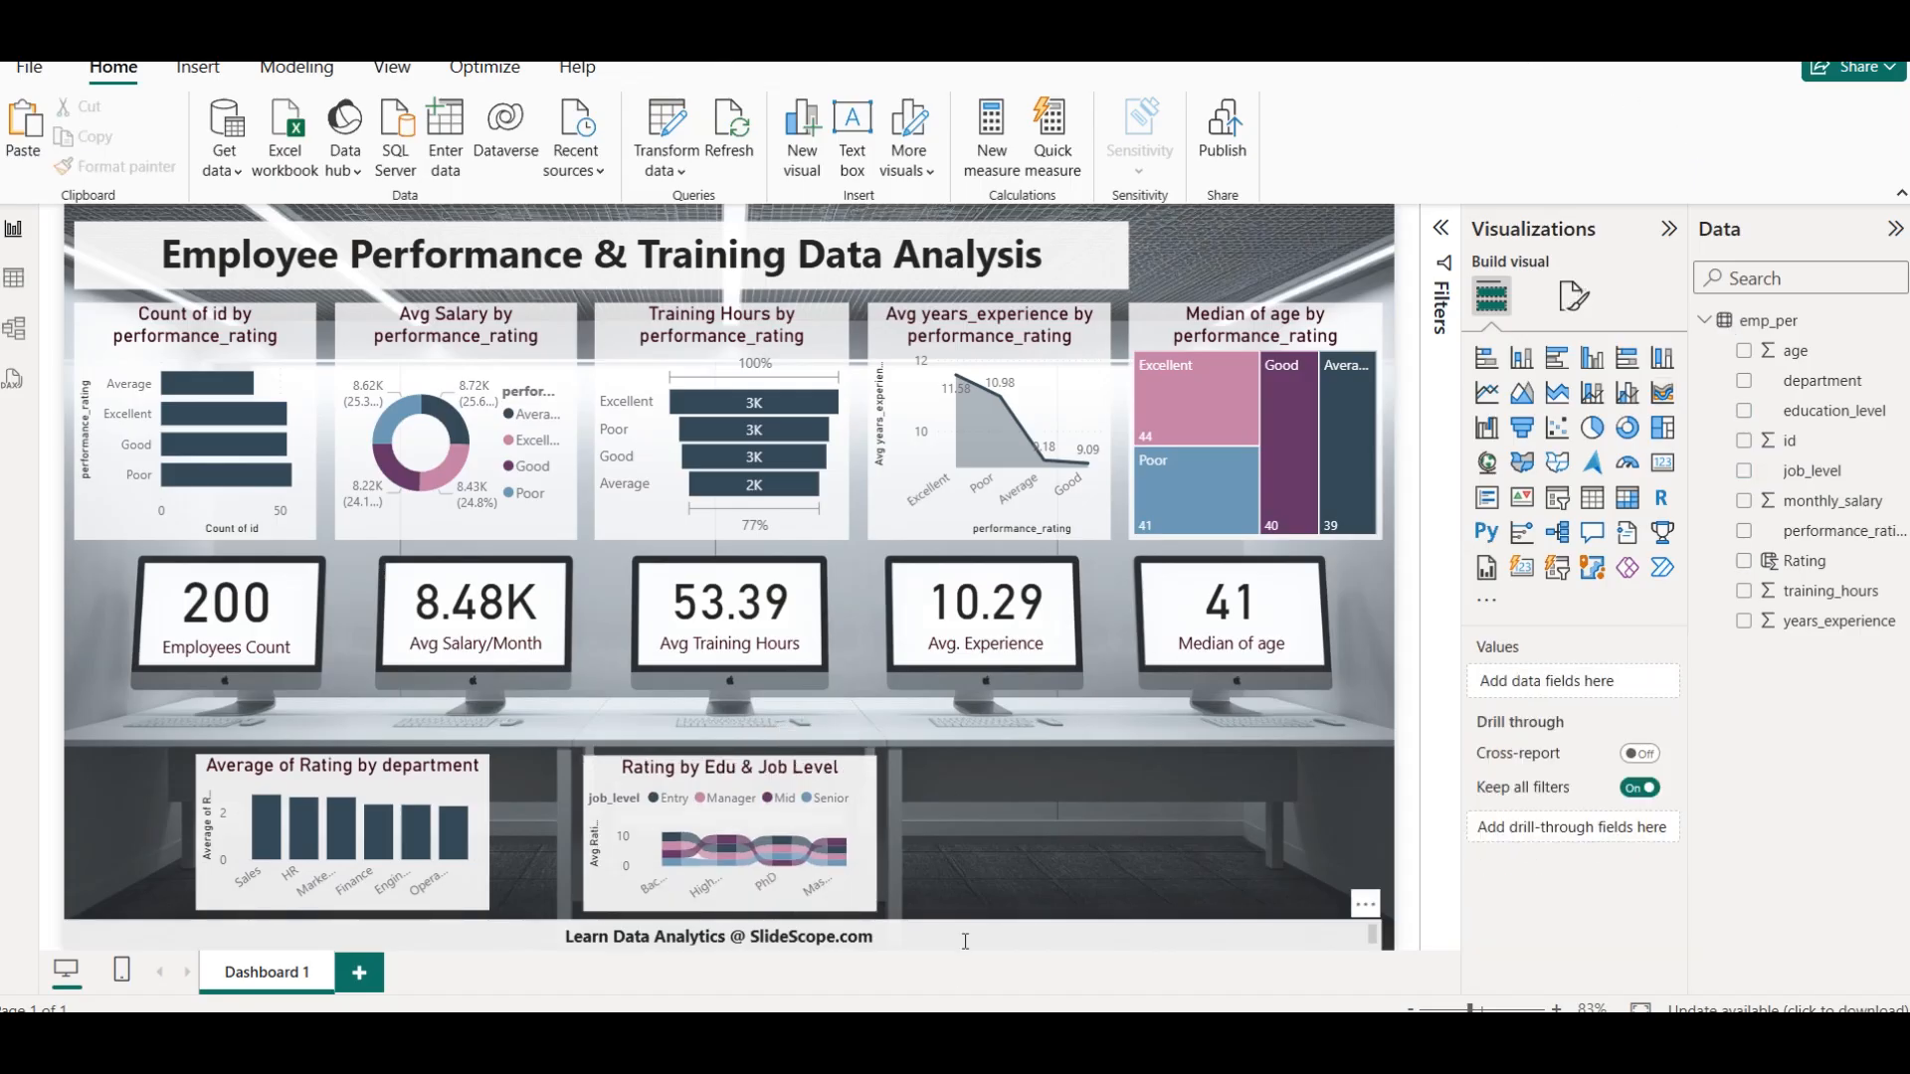
Nudge the Rating by Edu & Job Level chart slightly to the right and deselect it
click(780, 778)
key(Right)
key(Right)
key(Right)
key(Up)
key(Up)
key(Up)
key(Down)
key(Down)
key(Down)
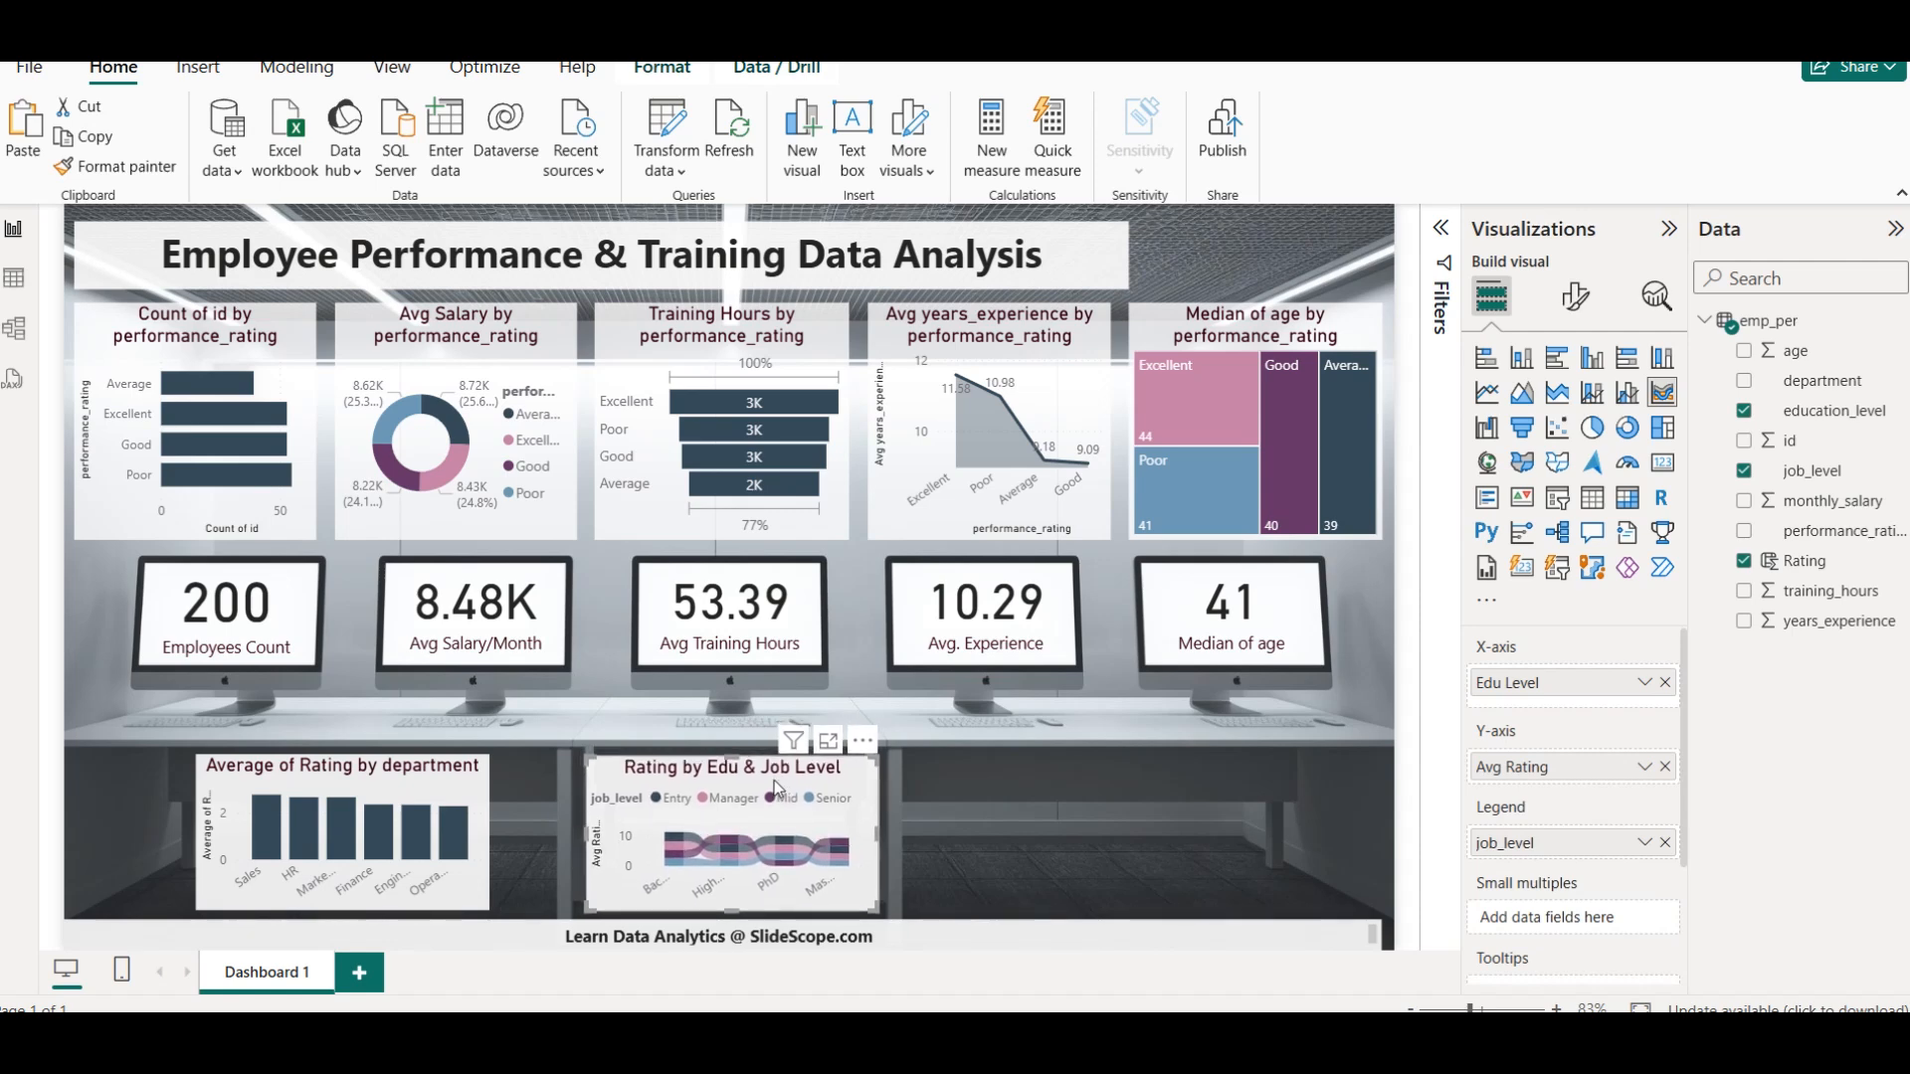
click(1011, 827)
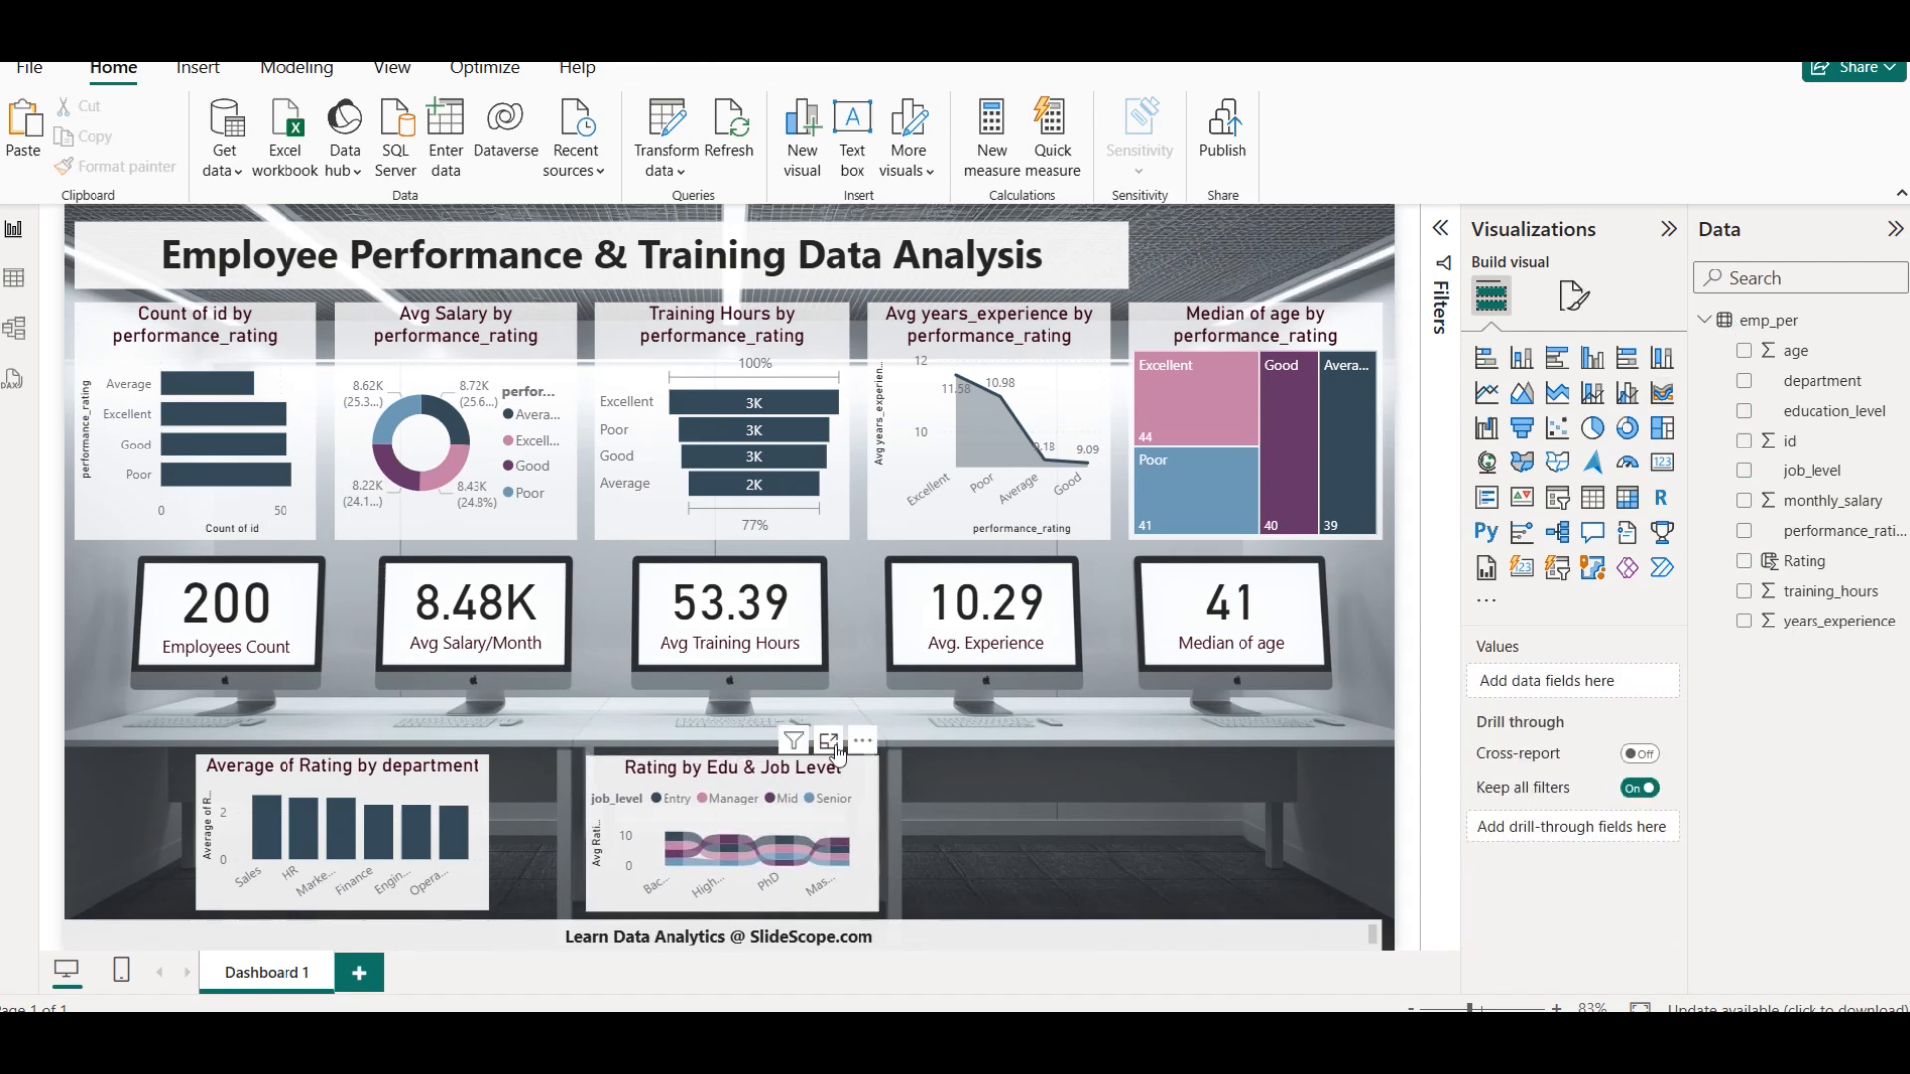
Open the Rating by Edu & Job Level chart in focus mode, examine the Bachelor Entry ribbon's rating details, and return to the report
click(832, 744)
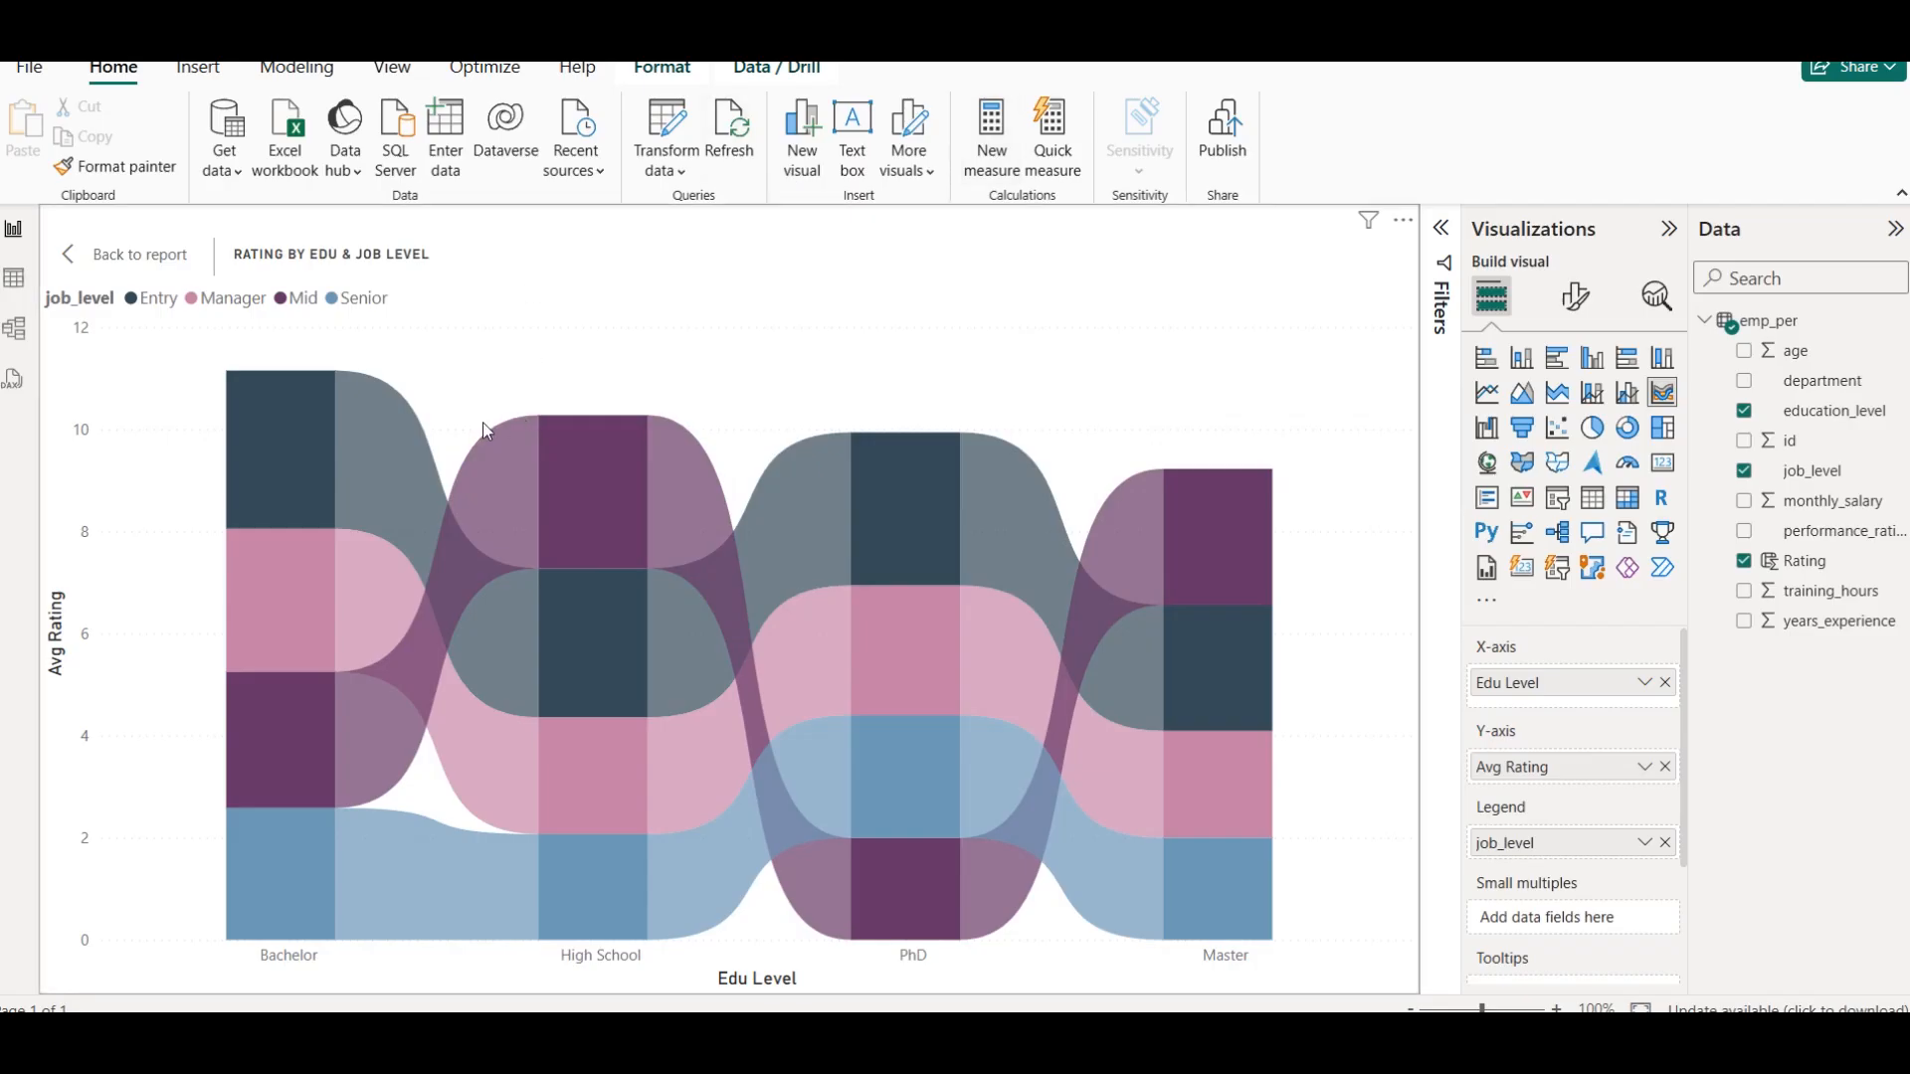
mouse_move(379, 439)
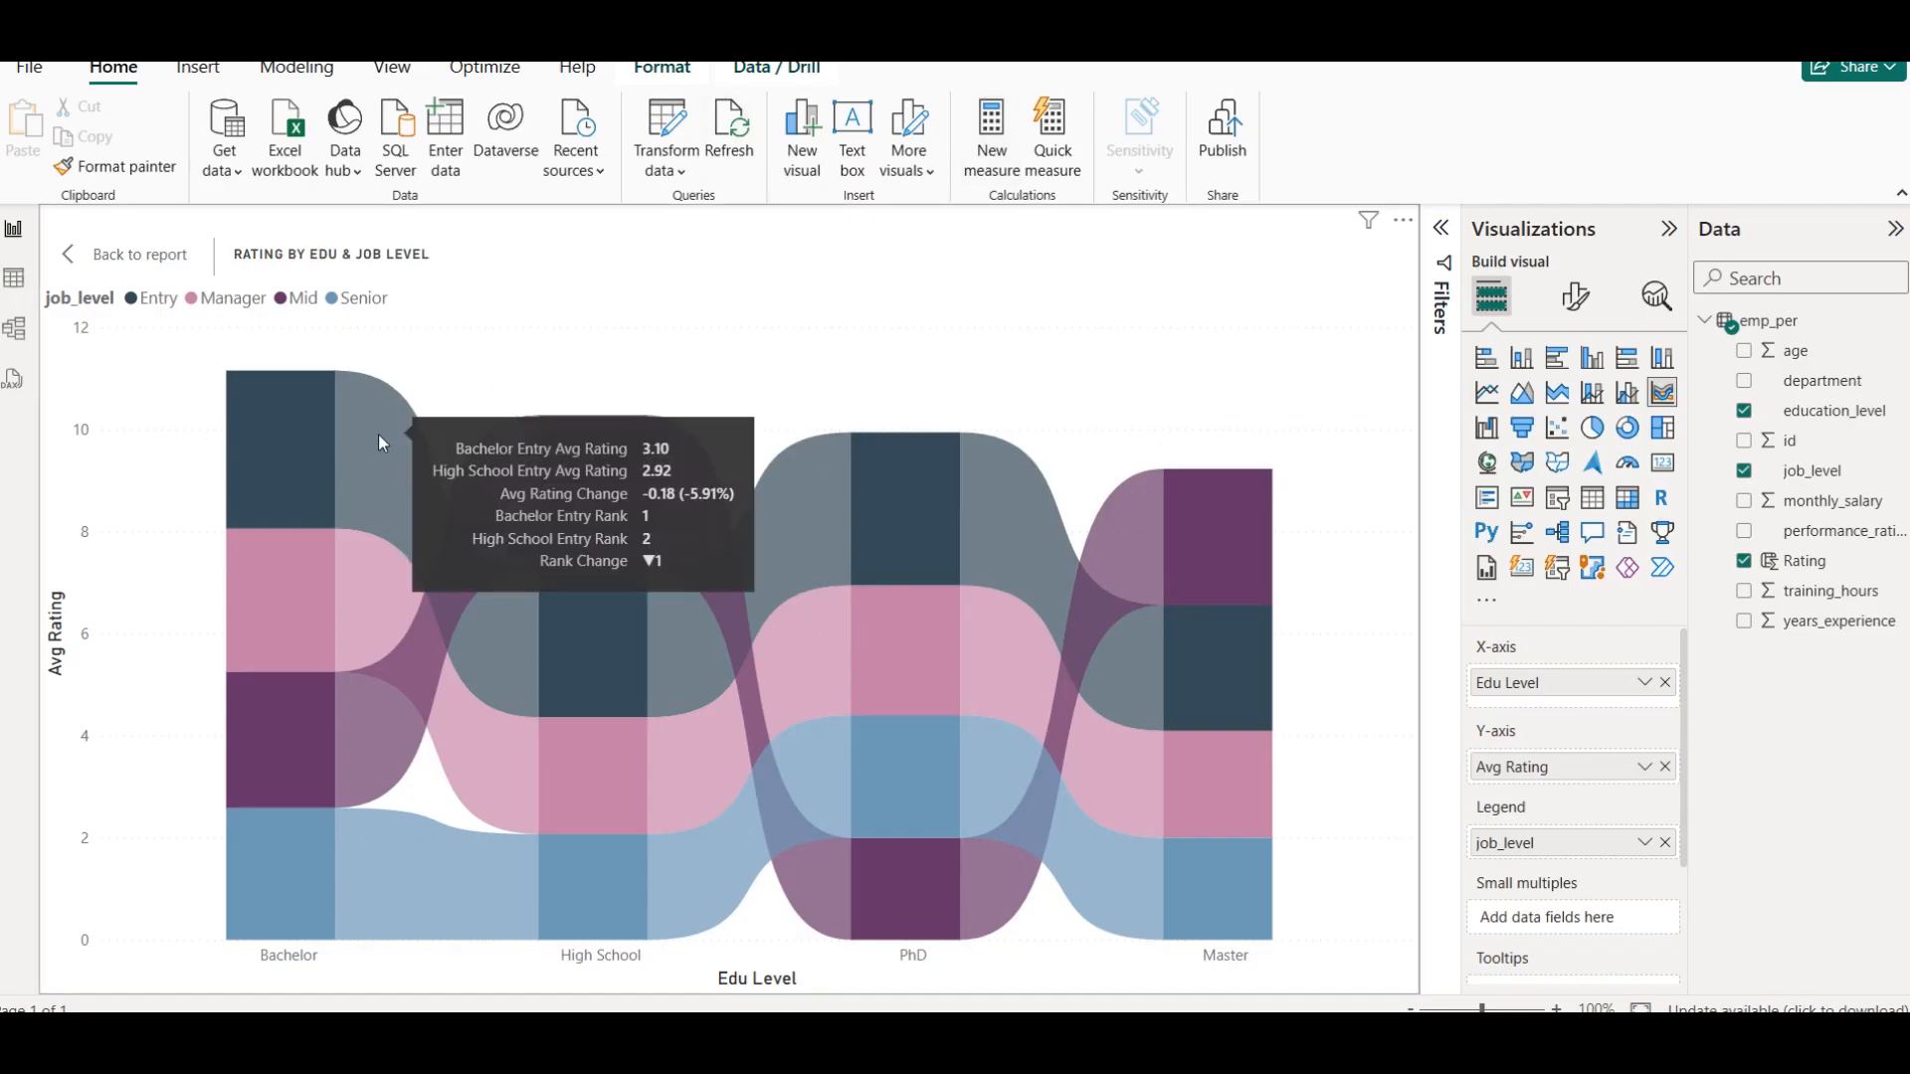
mouse_move(280, 409)
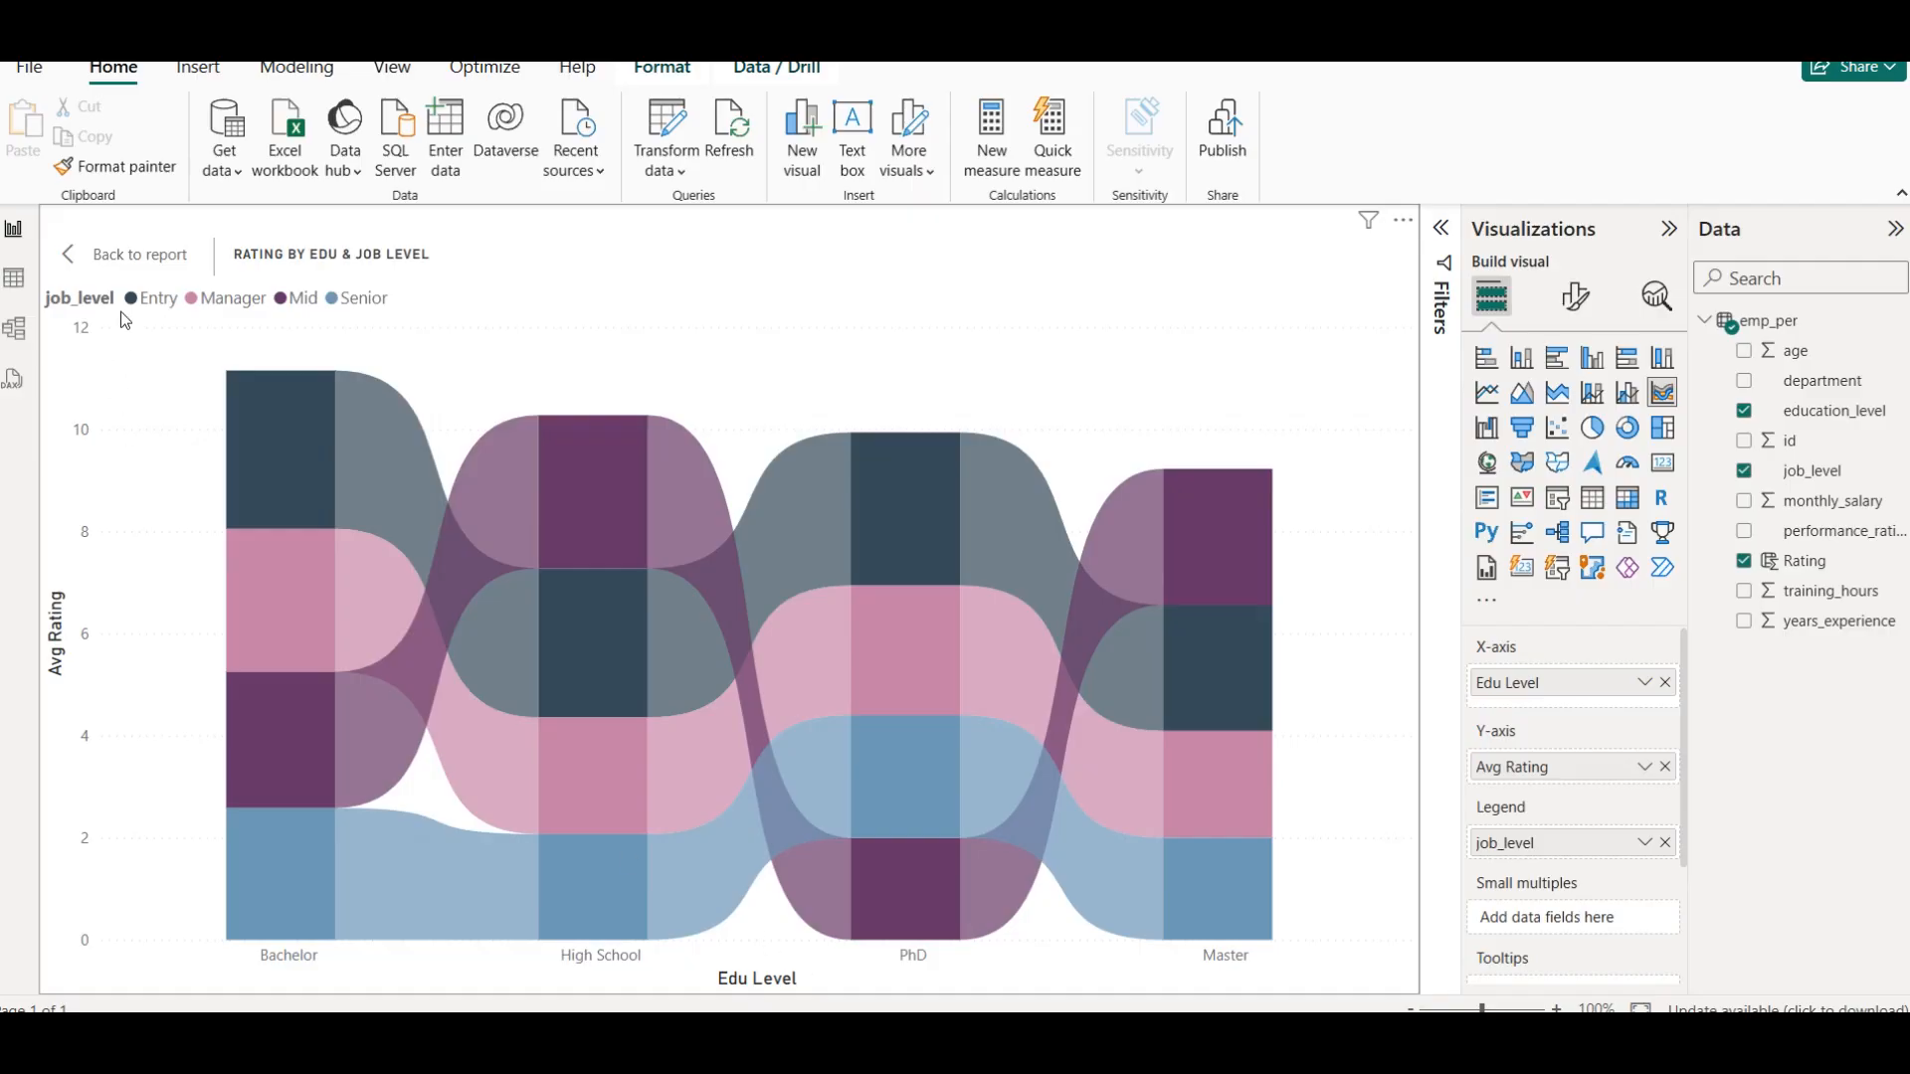
click(110, 257)
click(1166, 836)
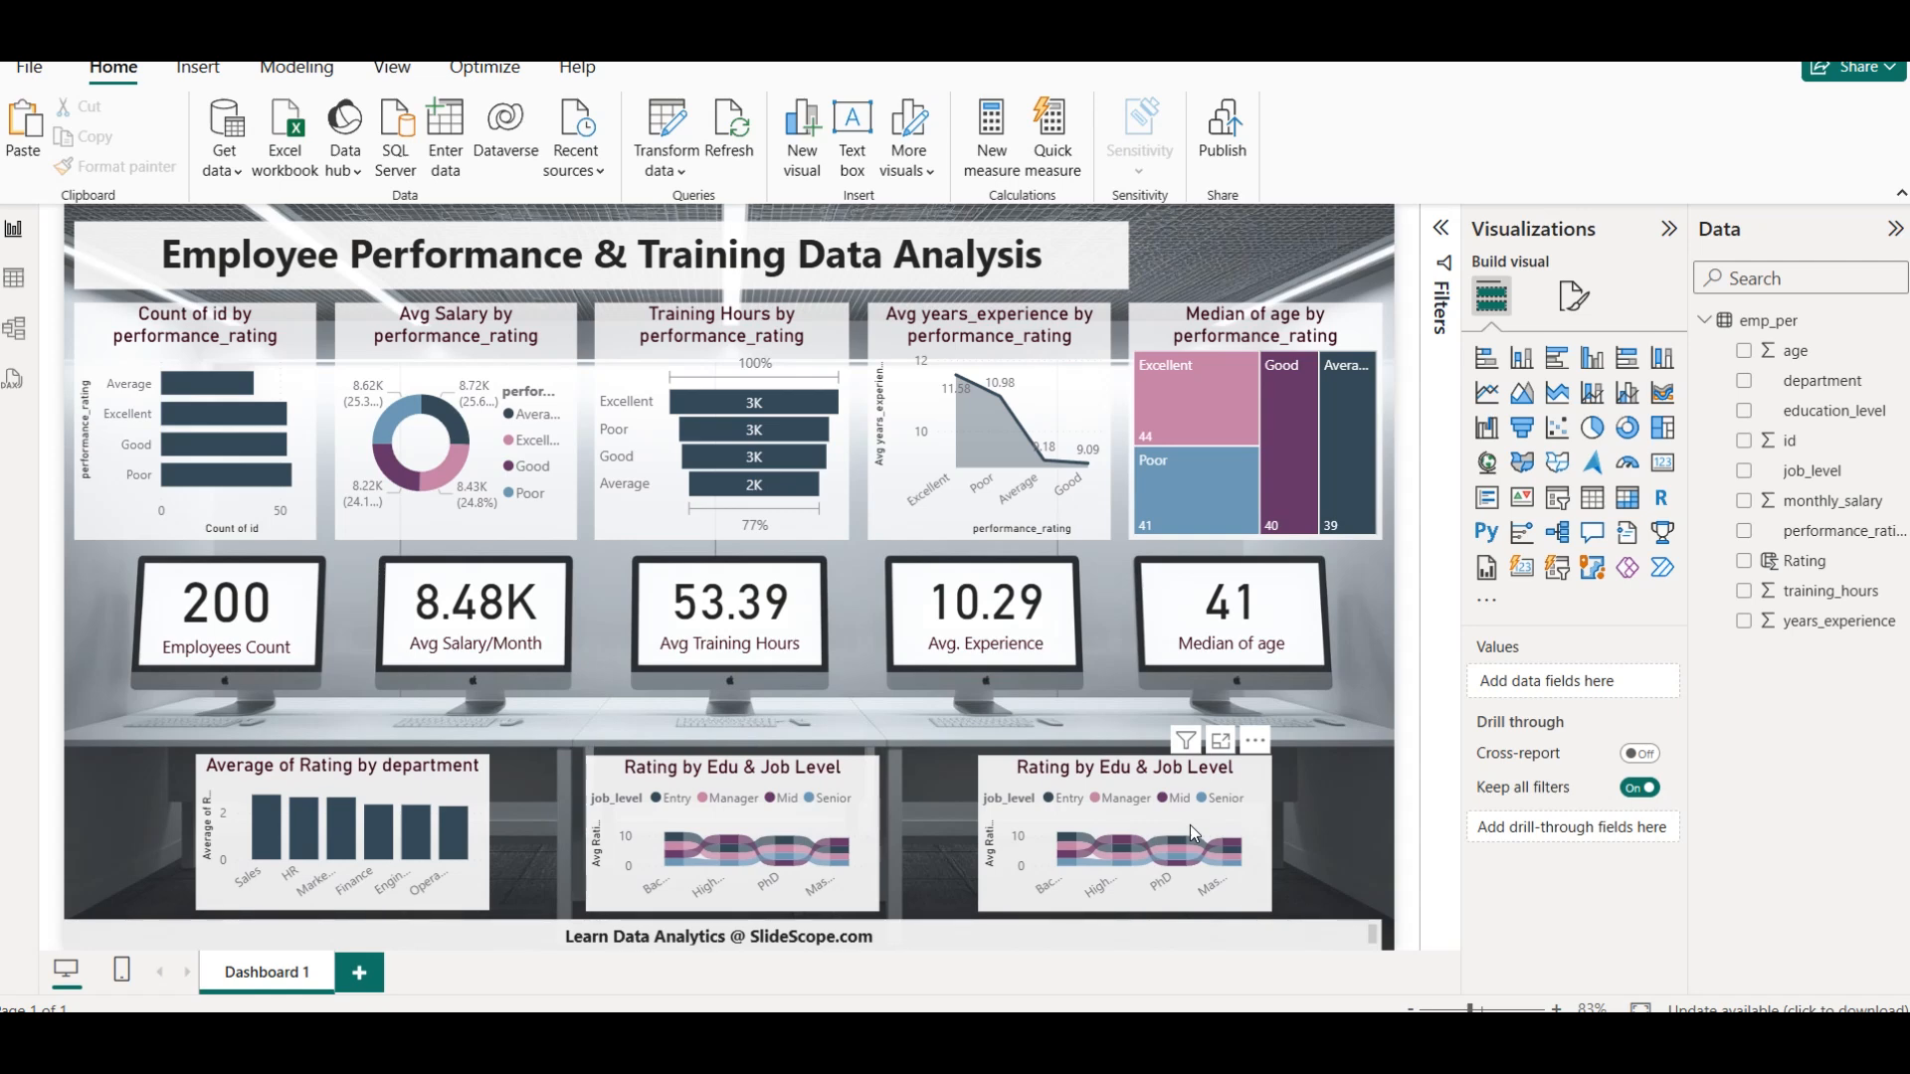
Remove Rating, job_level and education_level from the duplicate Rating by Edu & Job Level chart and convert it to a scatter chart
click(739, 782)
click(738, 782)
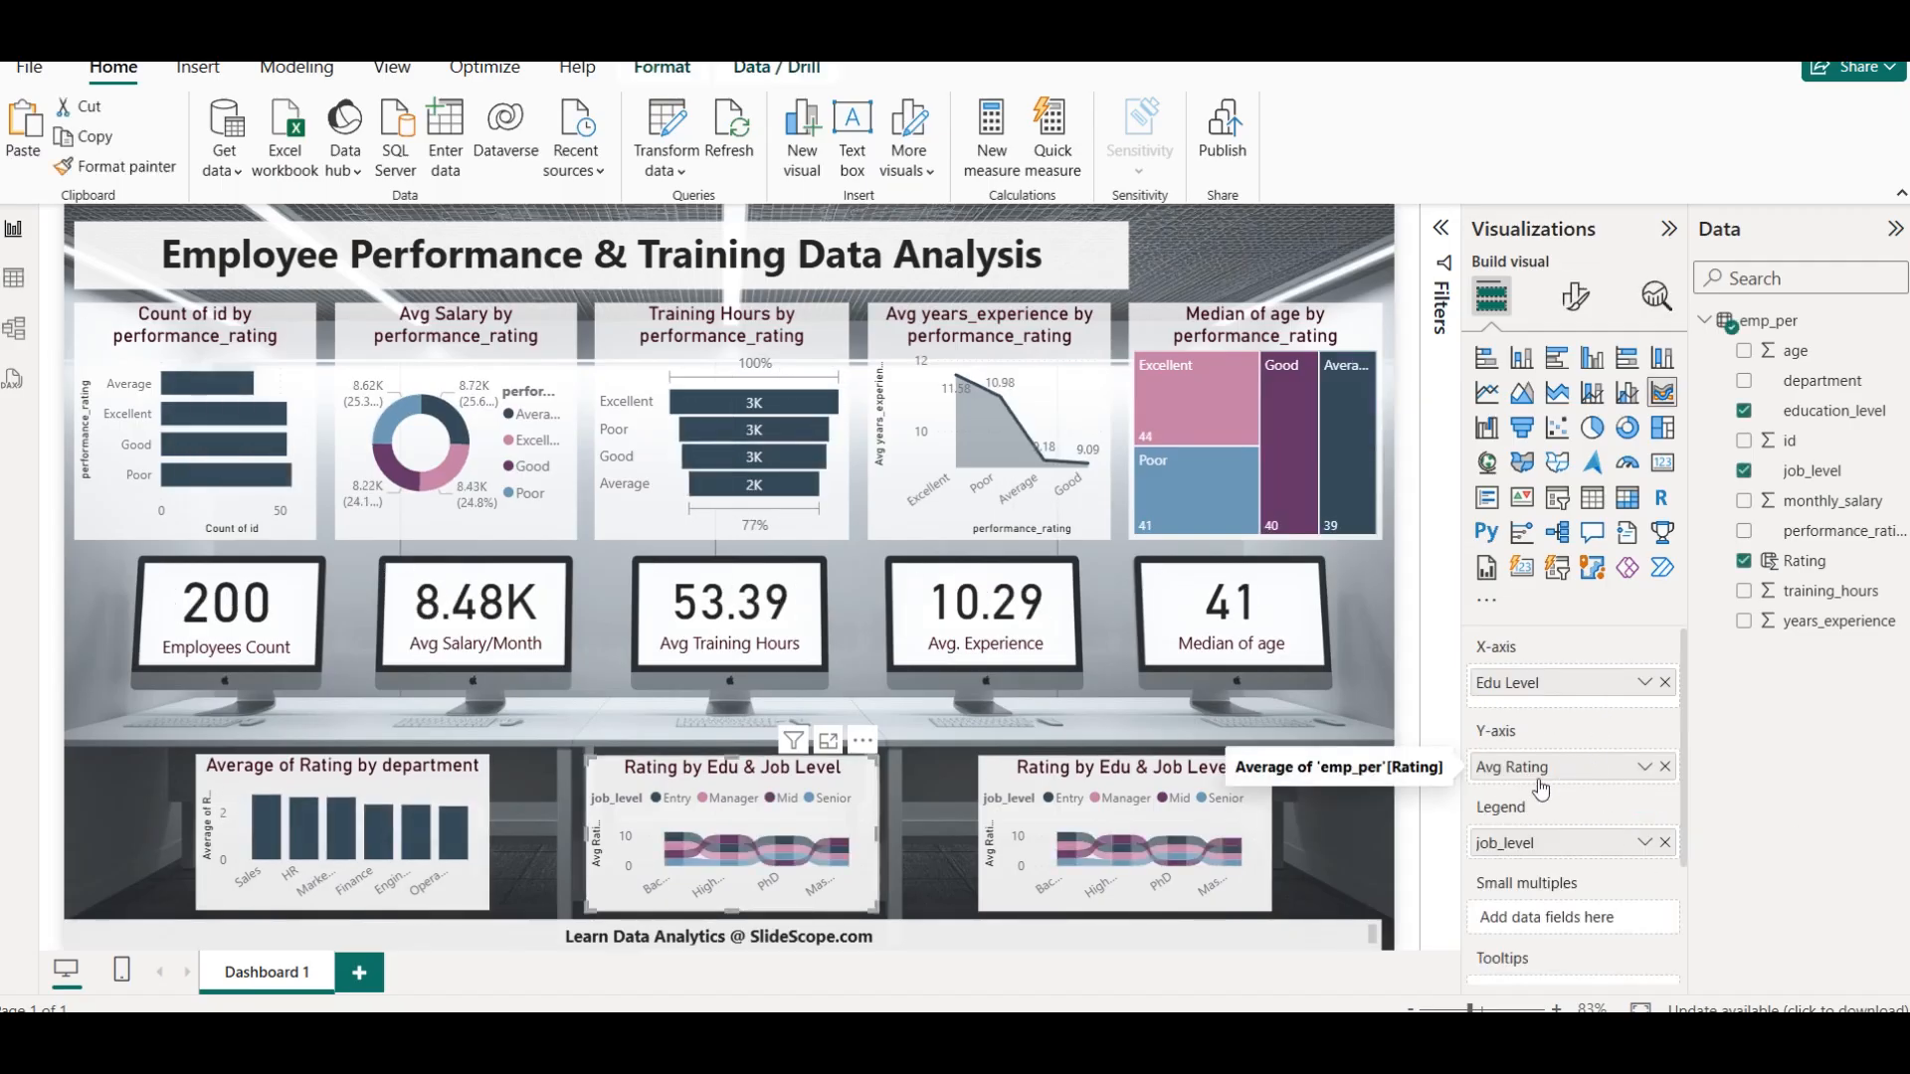
click(1029, 786)
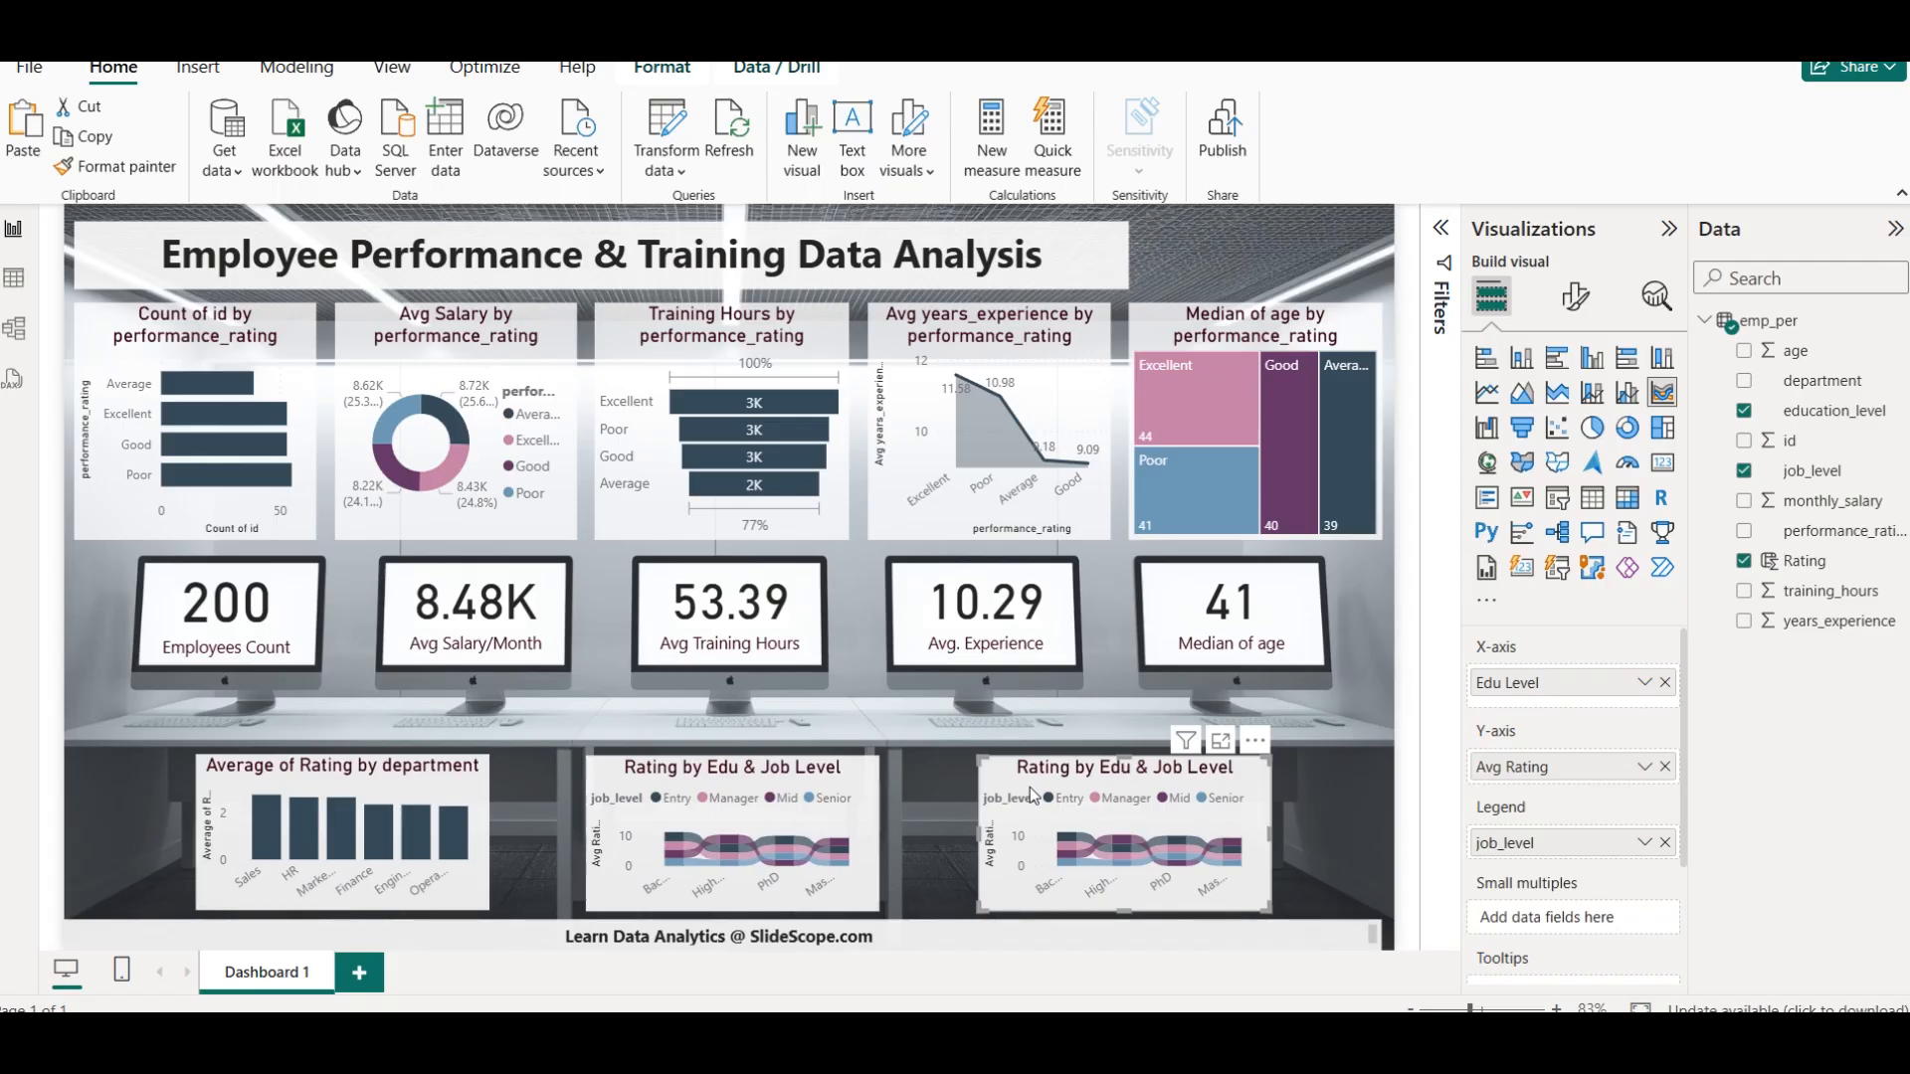
click(1754, 562)
click(1747, 470)
click(1746, 411)
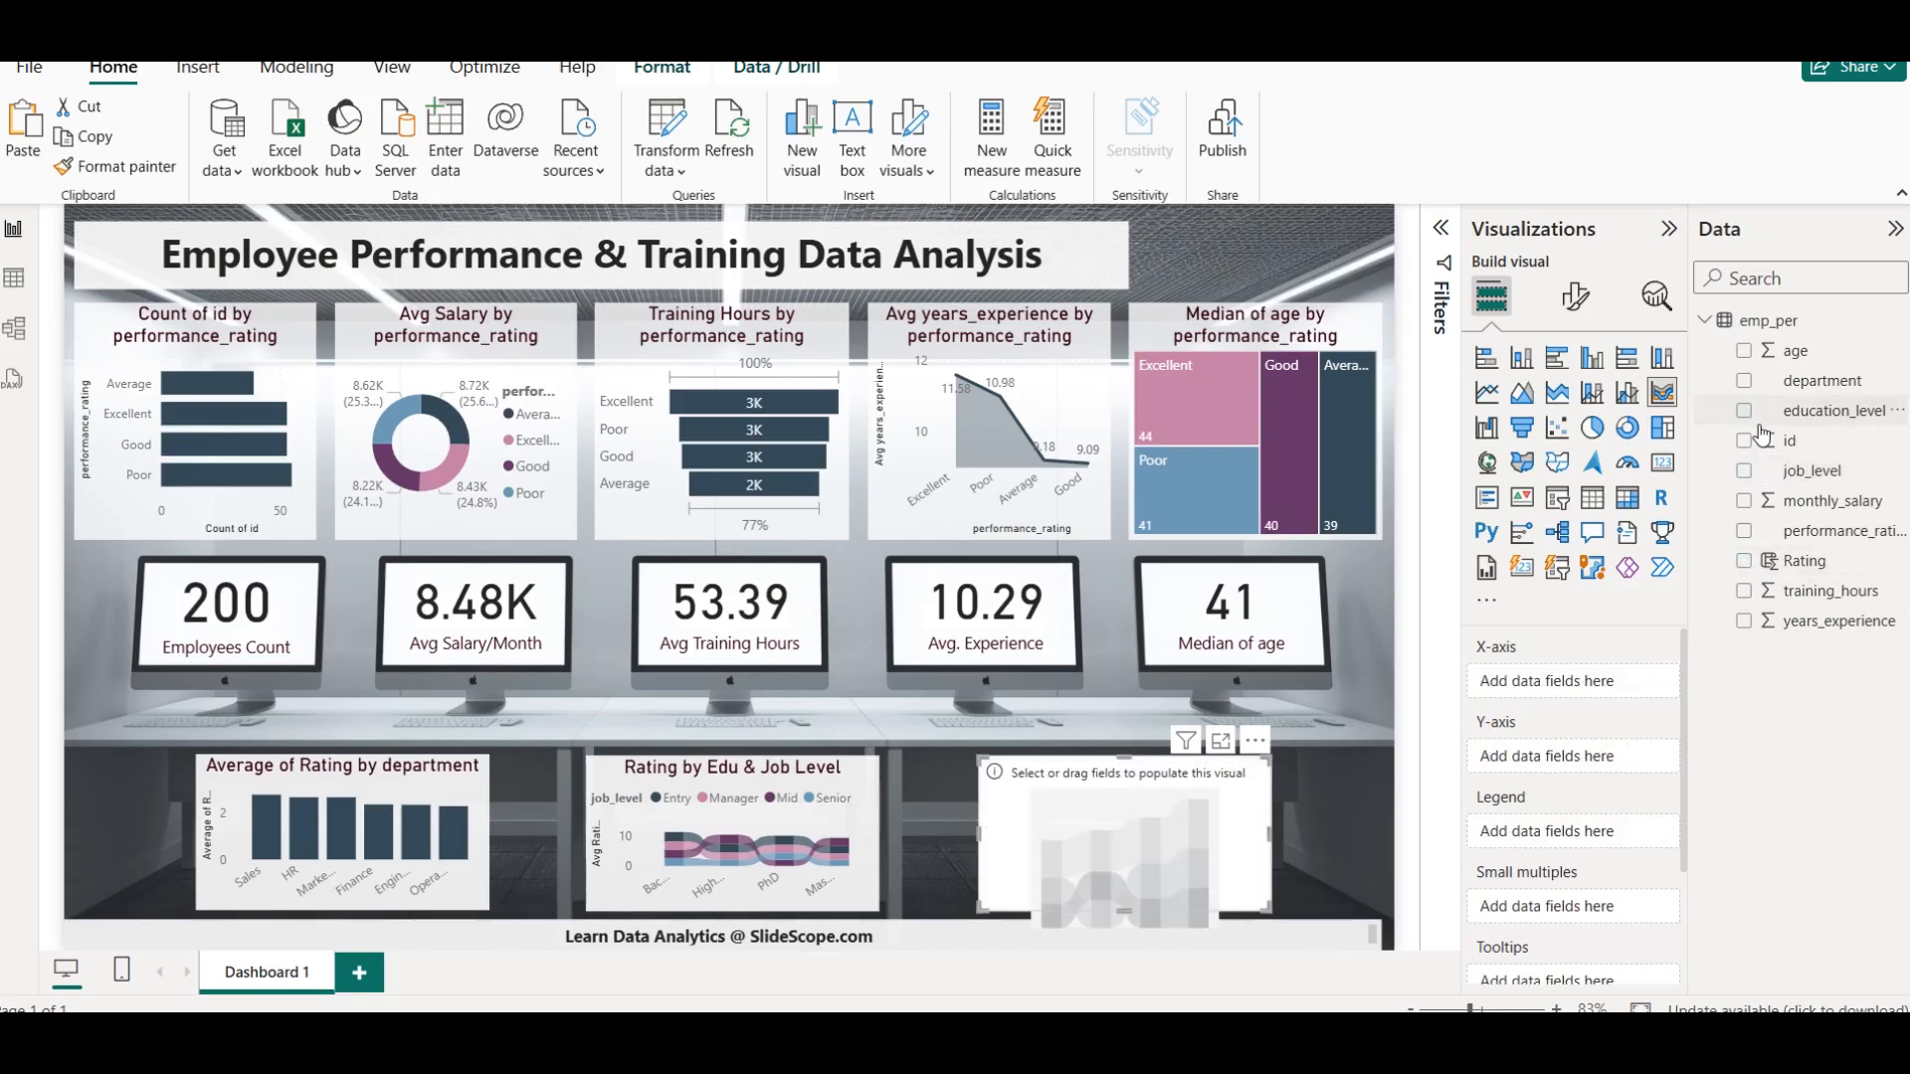
click(1558, 428)
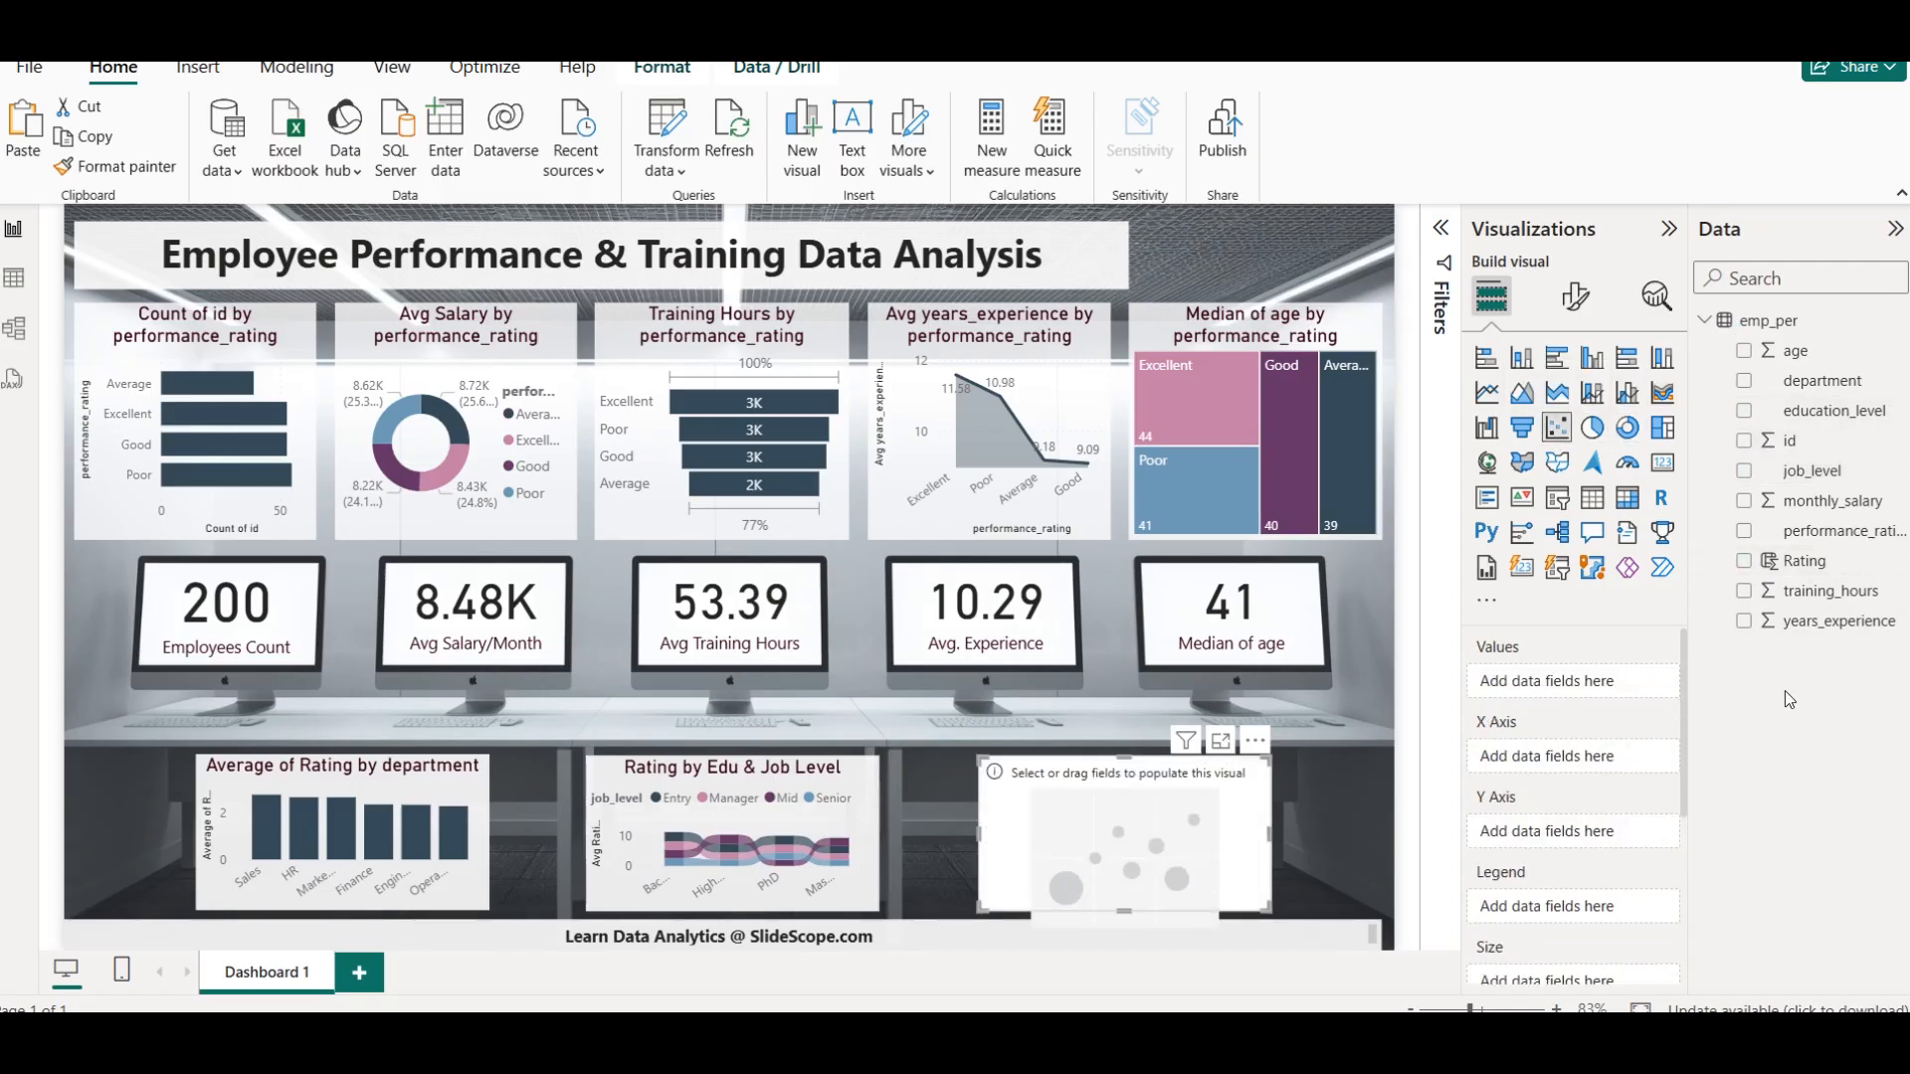
Plot training_hours on the scatter chart's X axis and years_experience on its Y axis, both set to Don't summarize
click(1744, 591)
click(1744, 621)
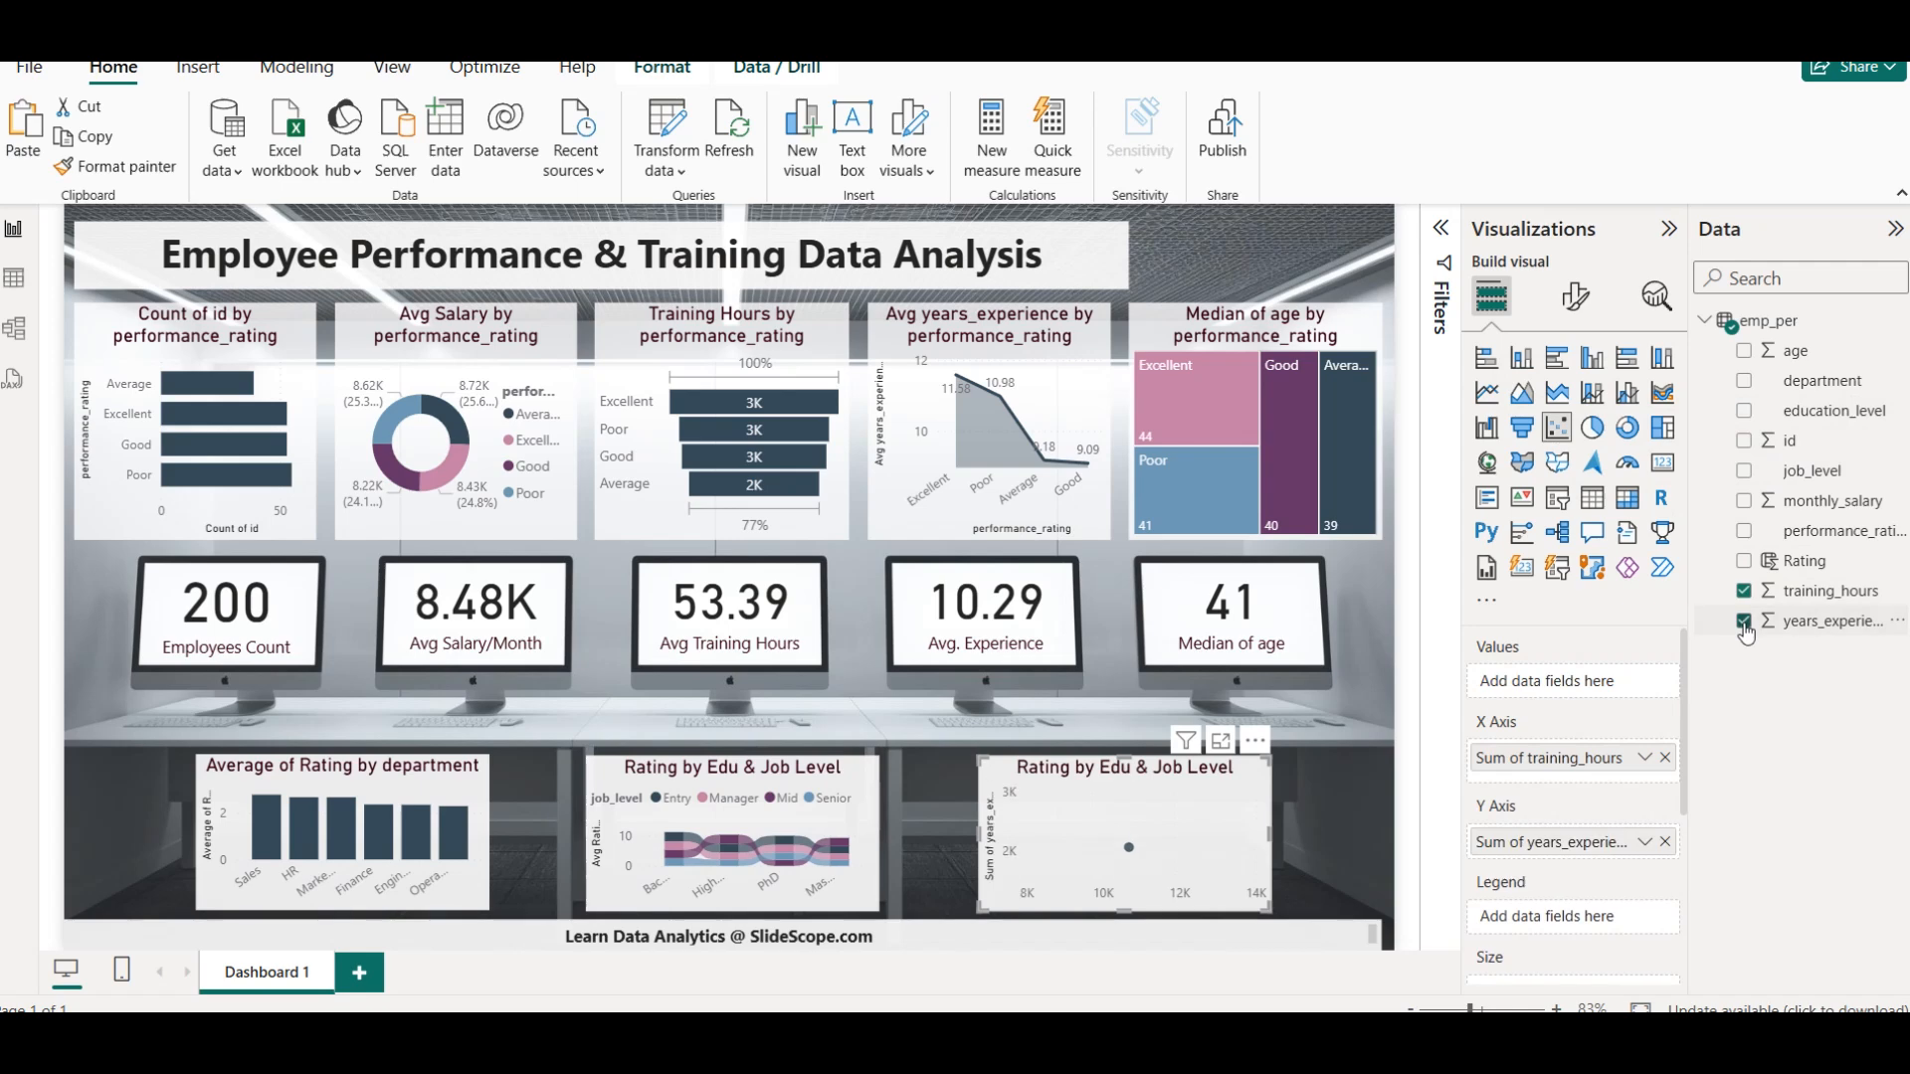
click(1644, 758)
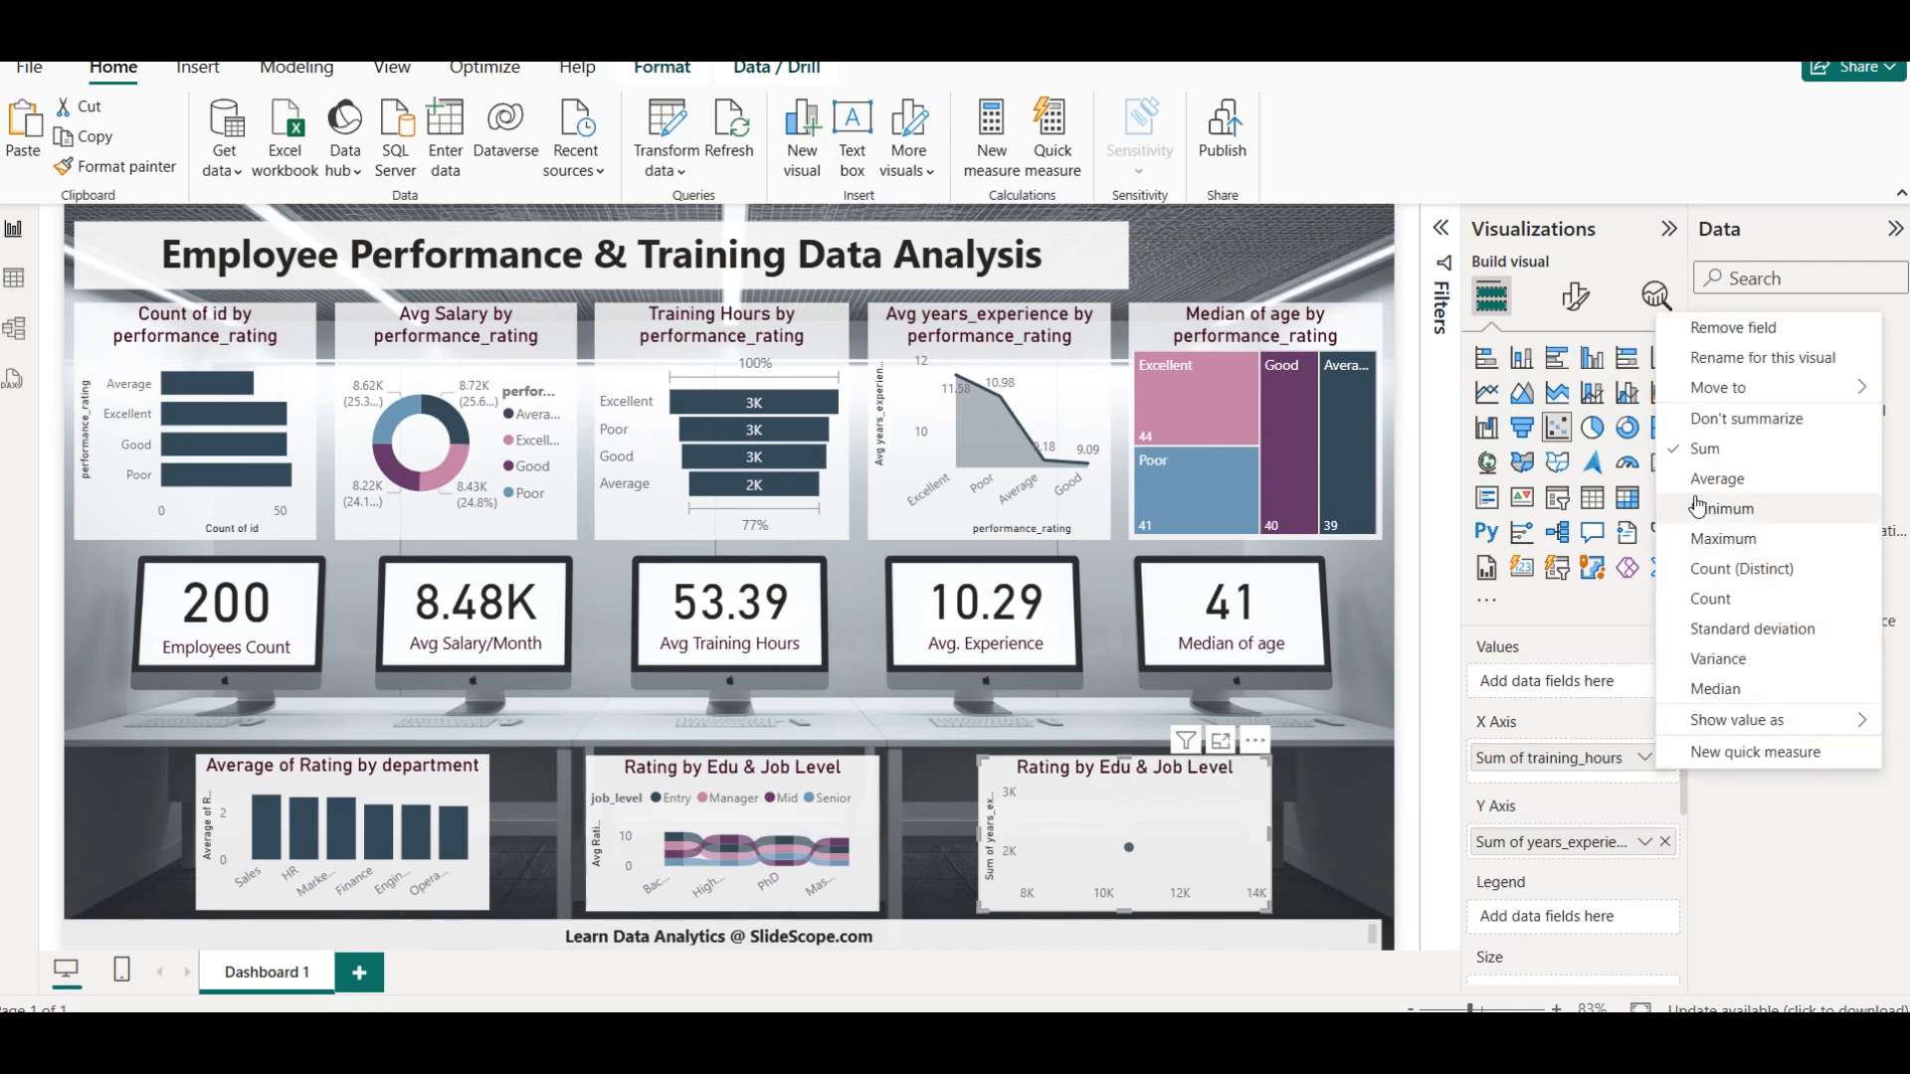
click(1713, 425)
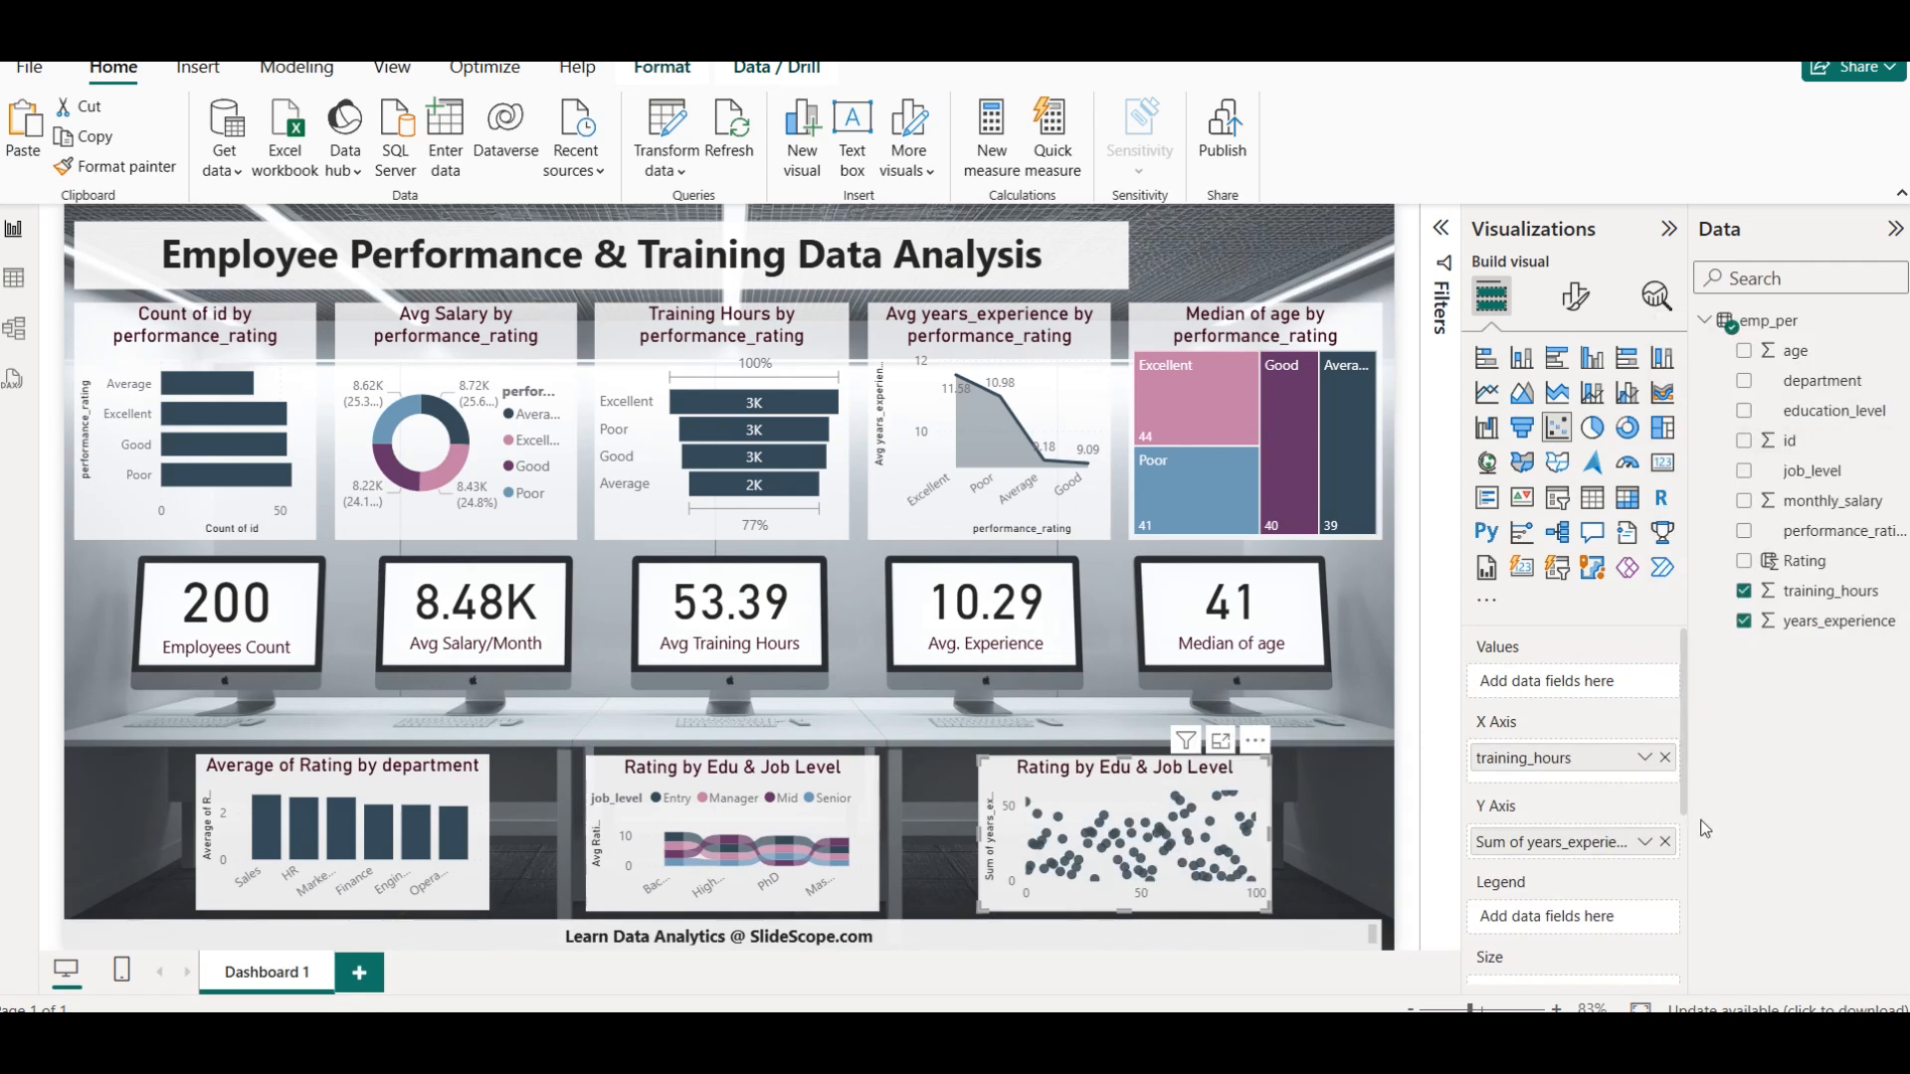
click(1645, 842)
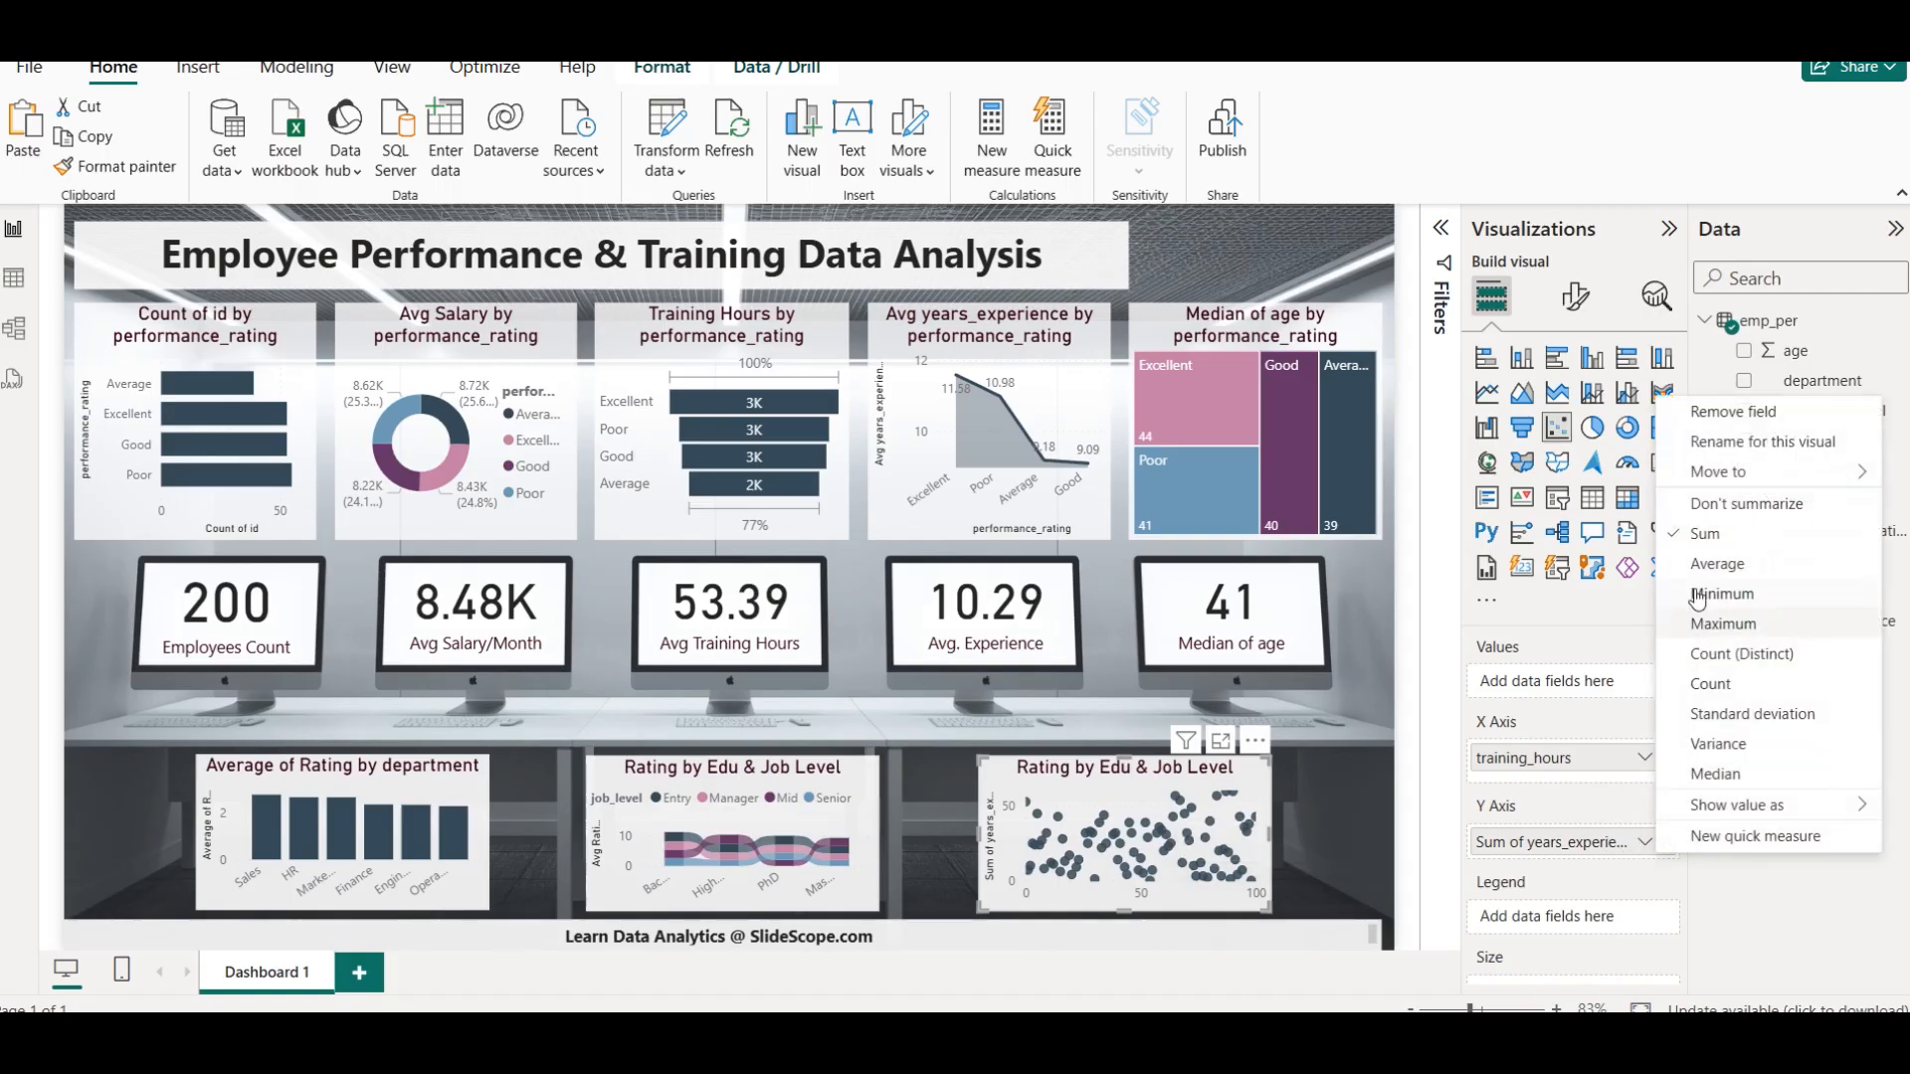
click(1736, 504)
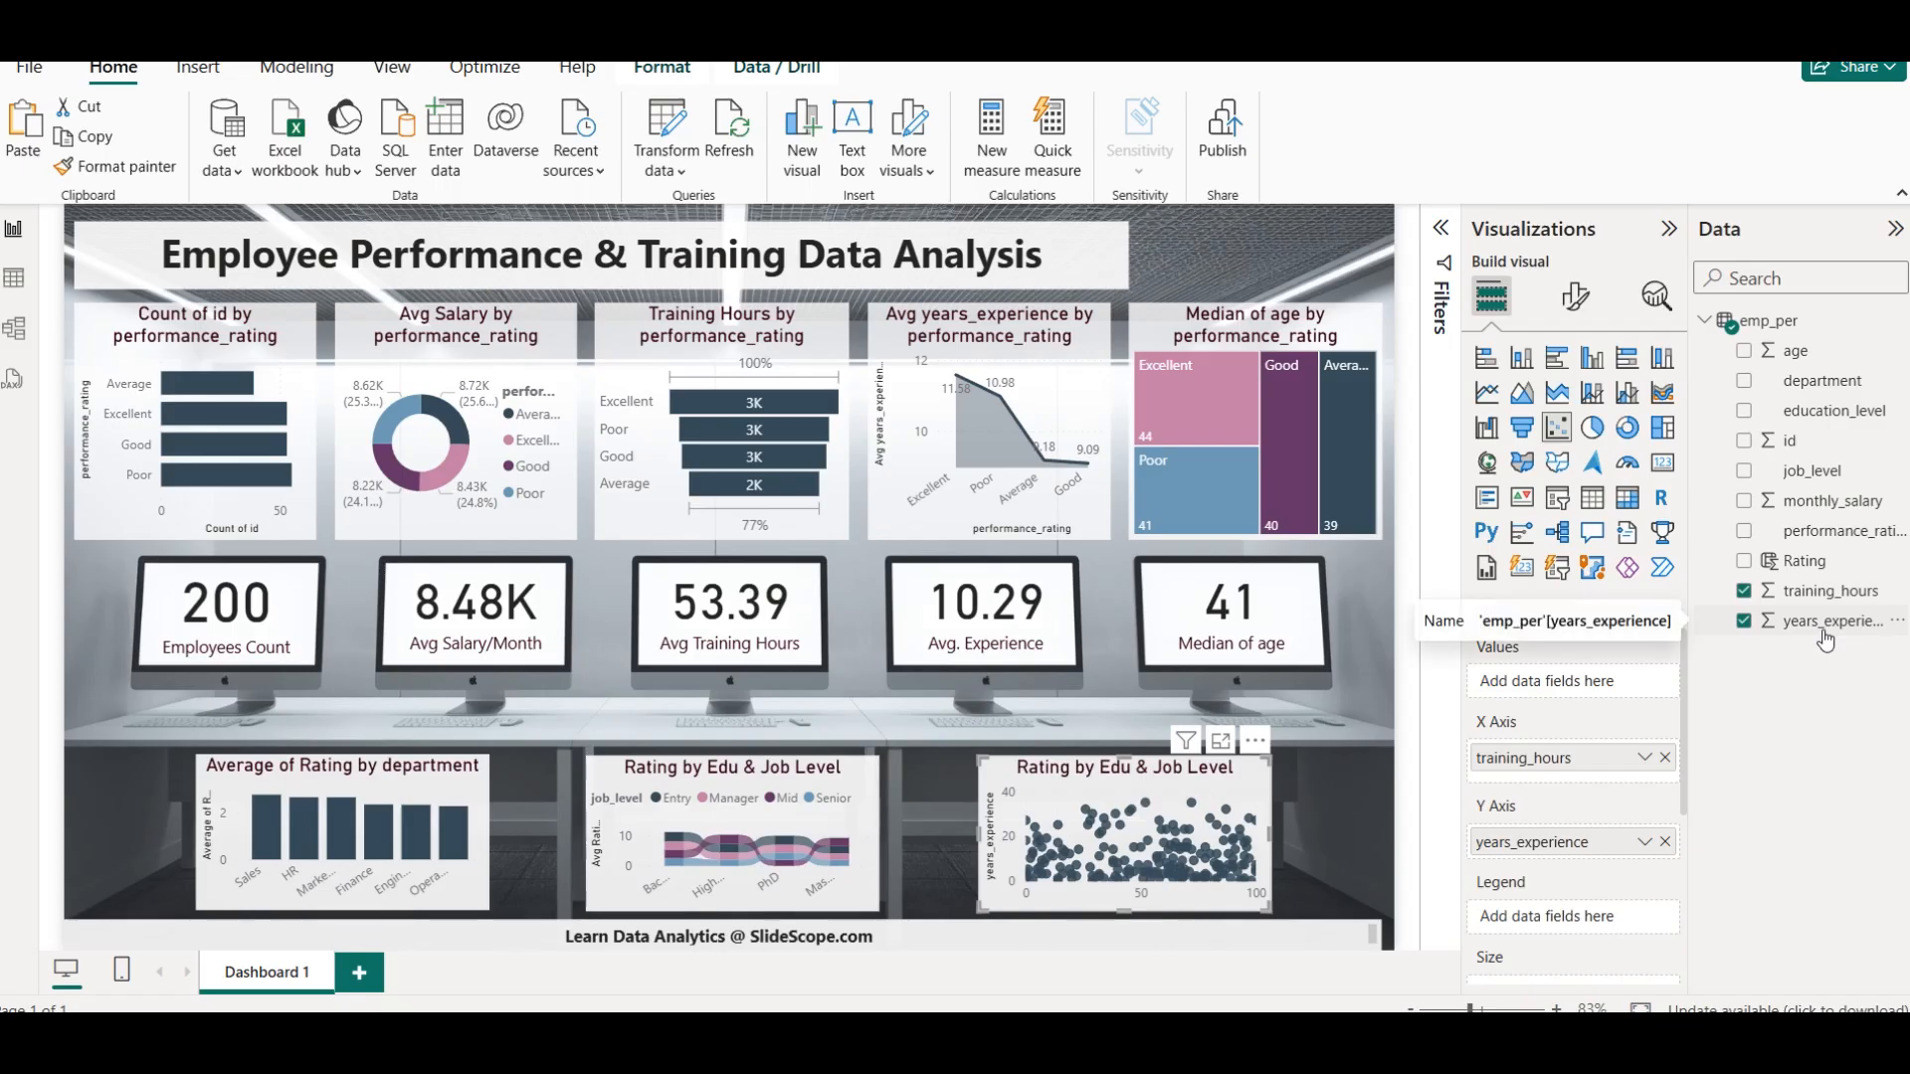
Replace training_hours with Rating on the scatter chart's X axis and summarize it as Average
click(1744, 591)
click(1744, 561)
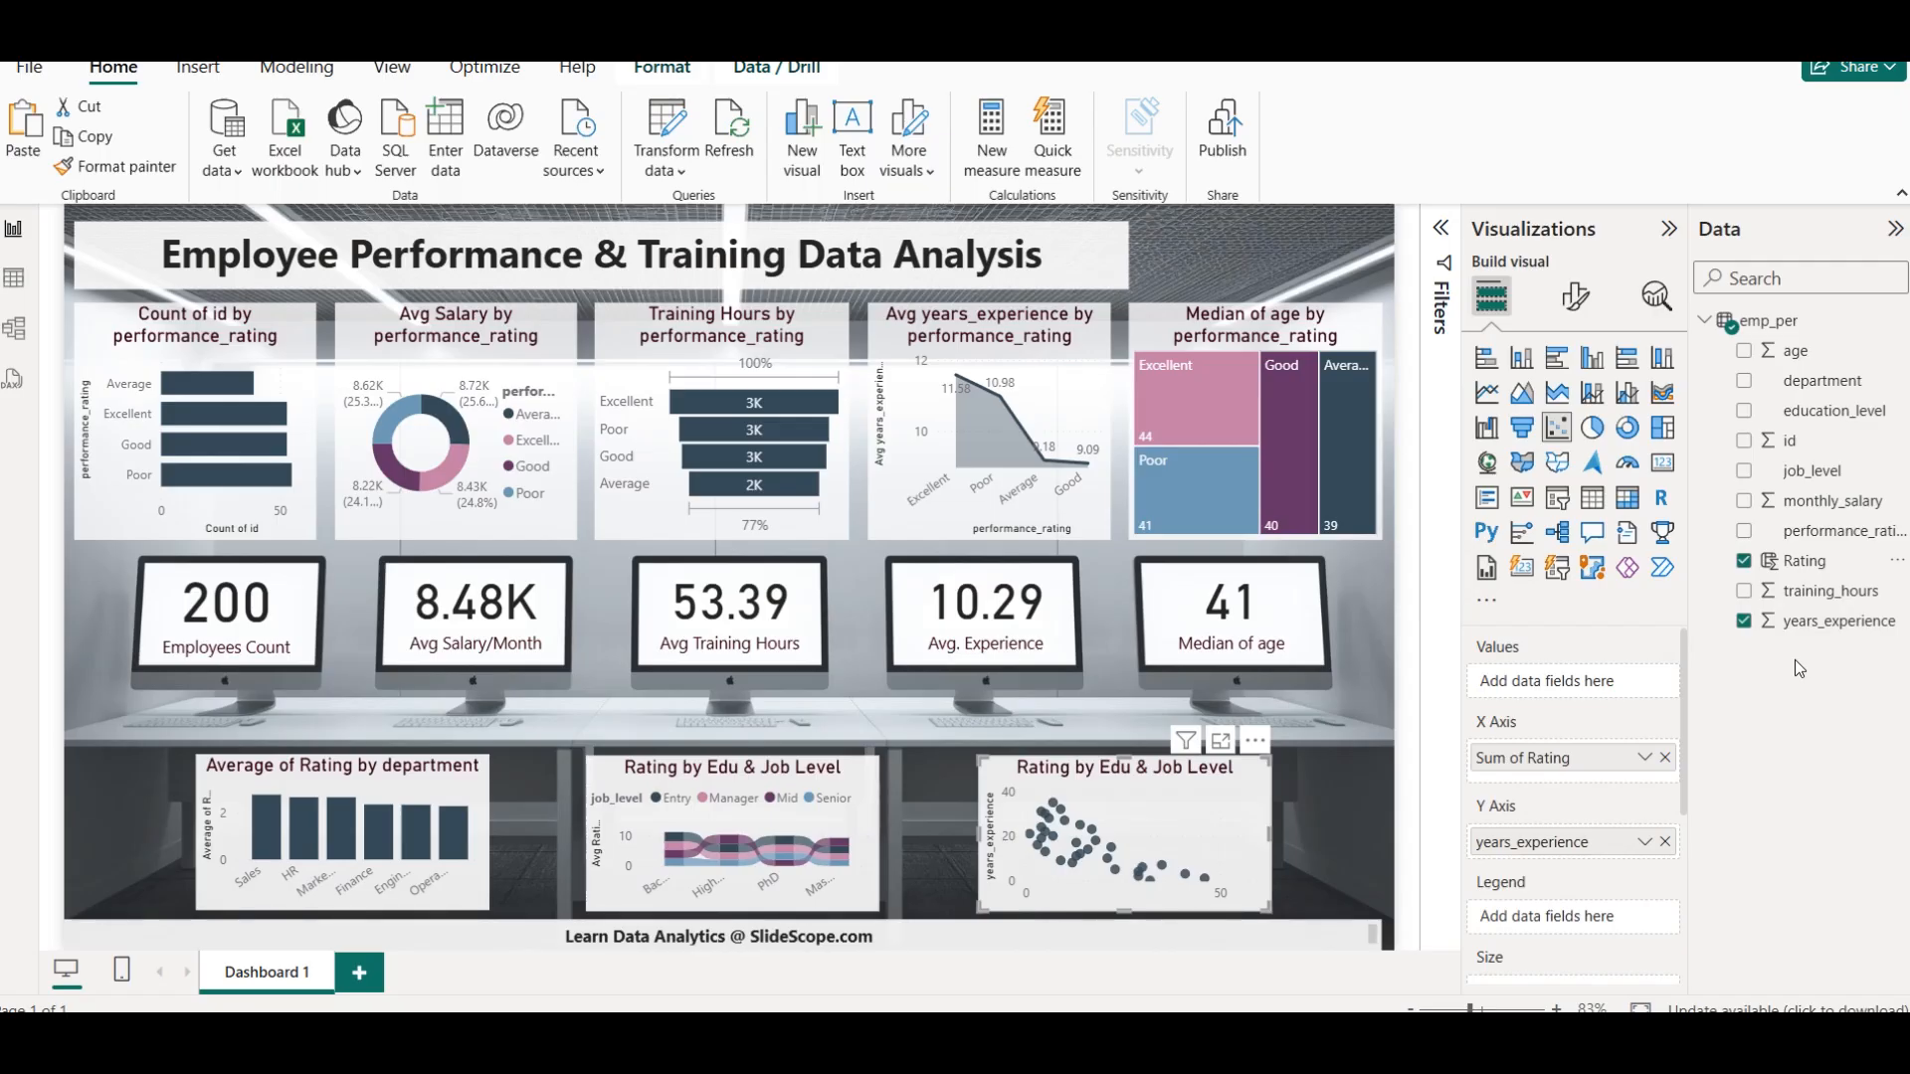
click(1645, 758)
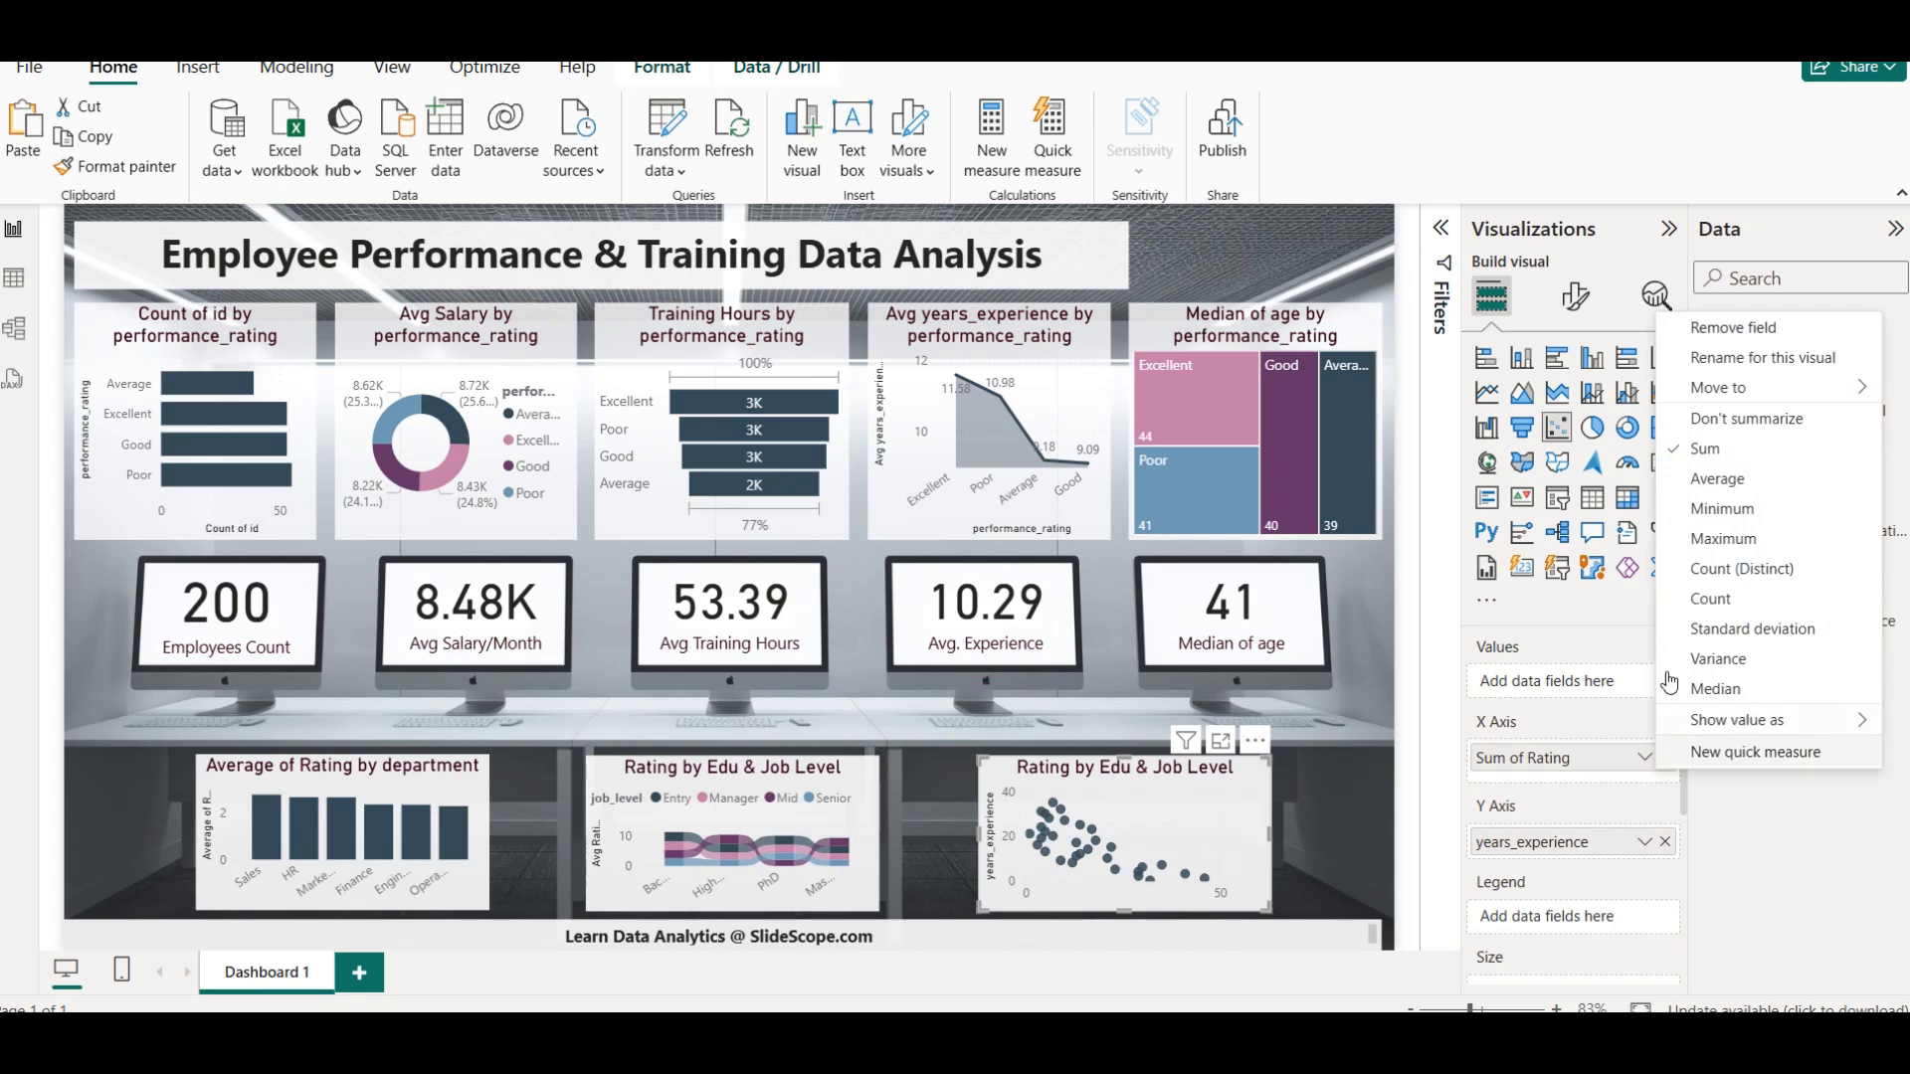
click(1737, 480)
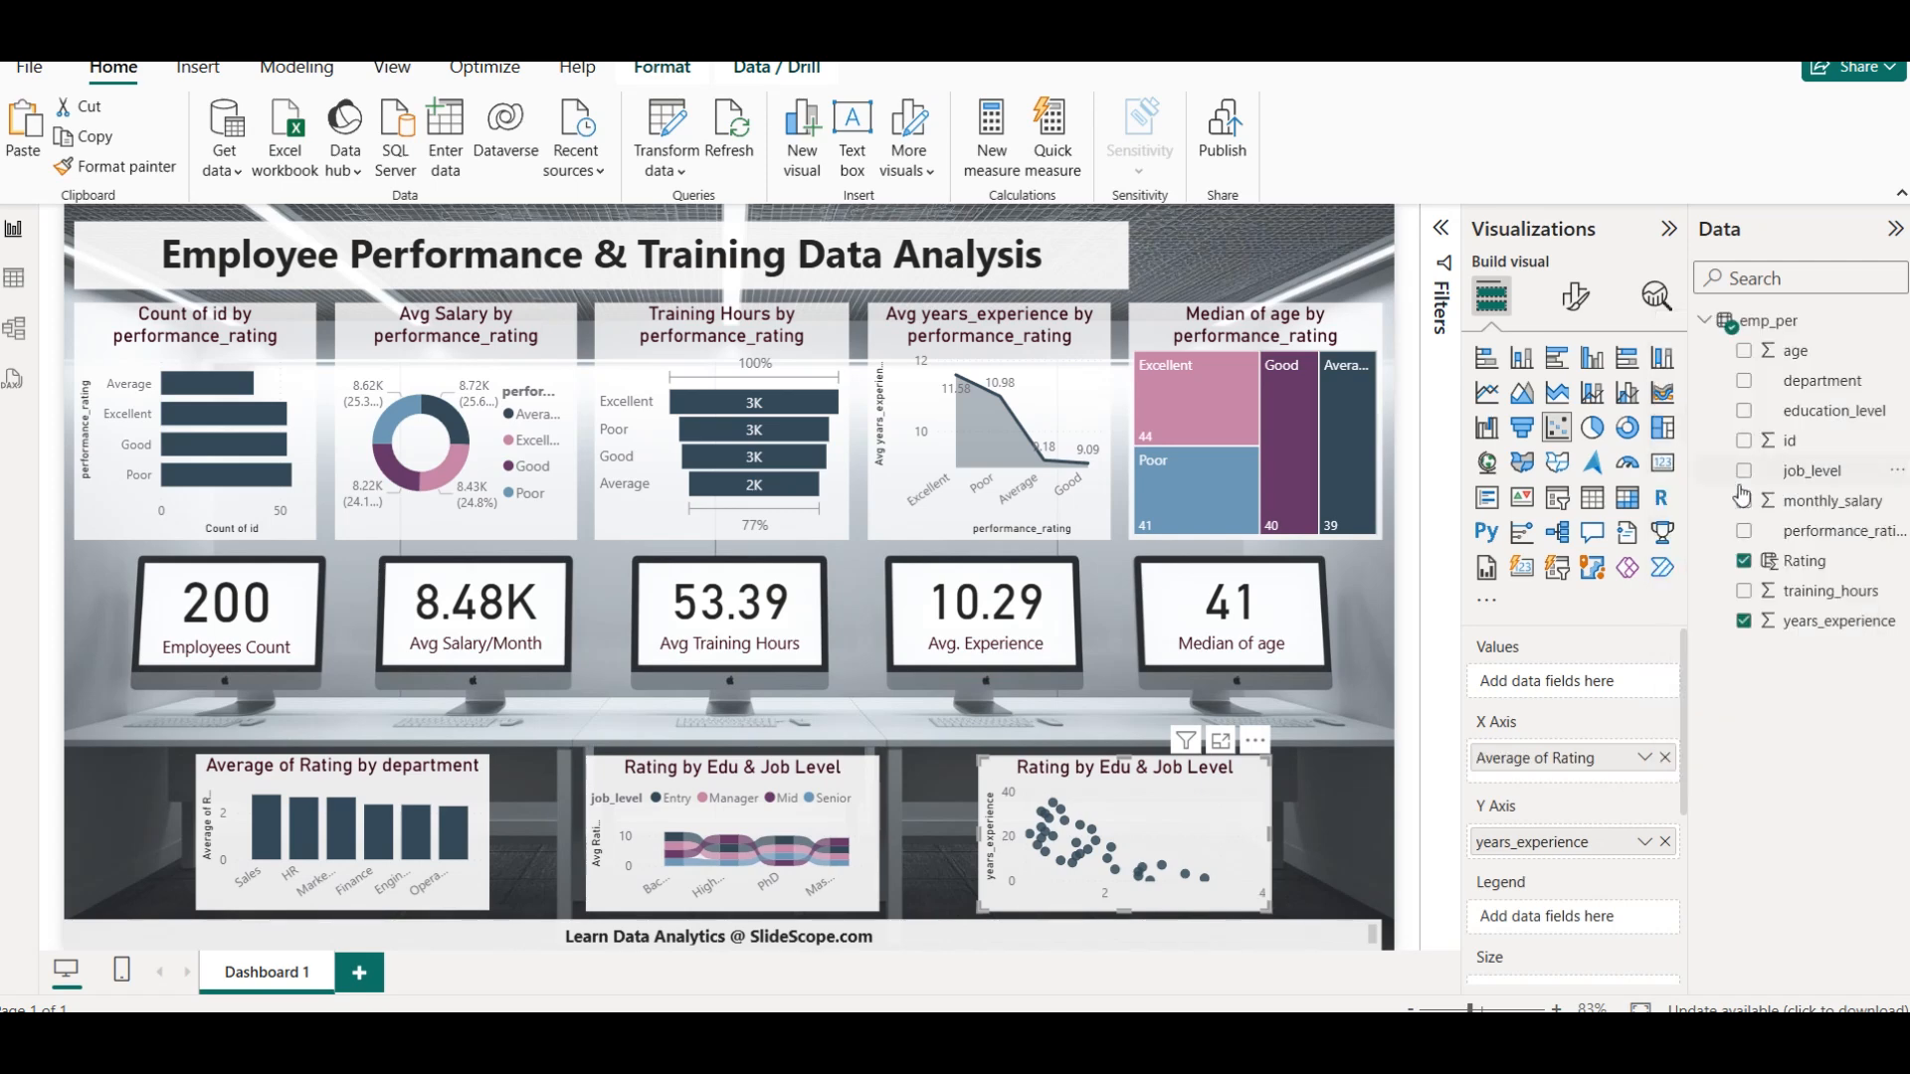
Try summarizing Rating on the scatter chart's X axis as Maximum and as Sum
click(1646, 758)
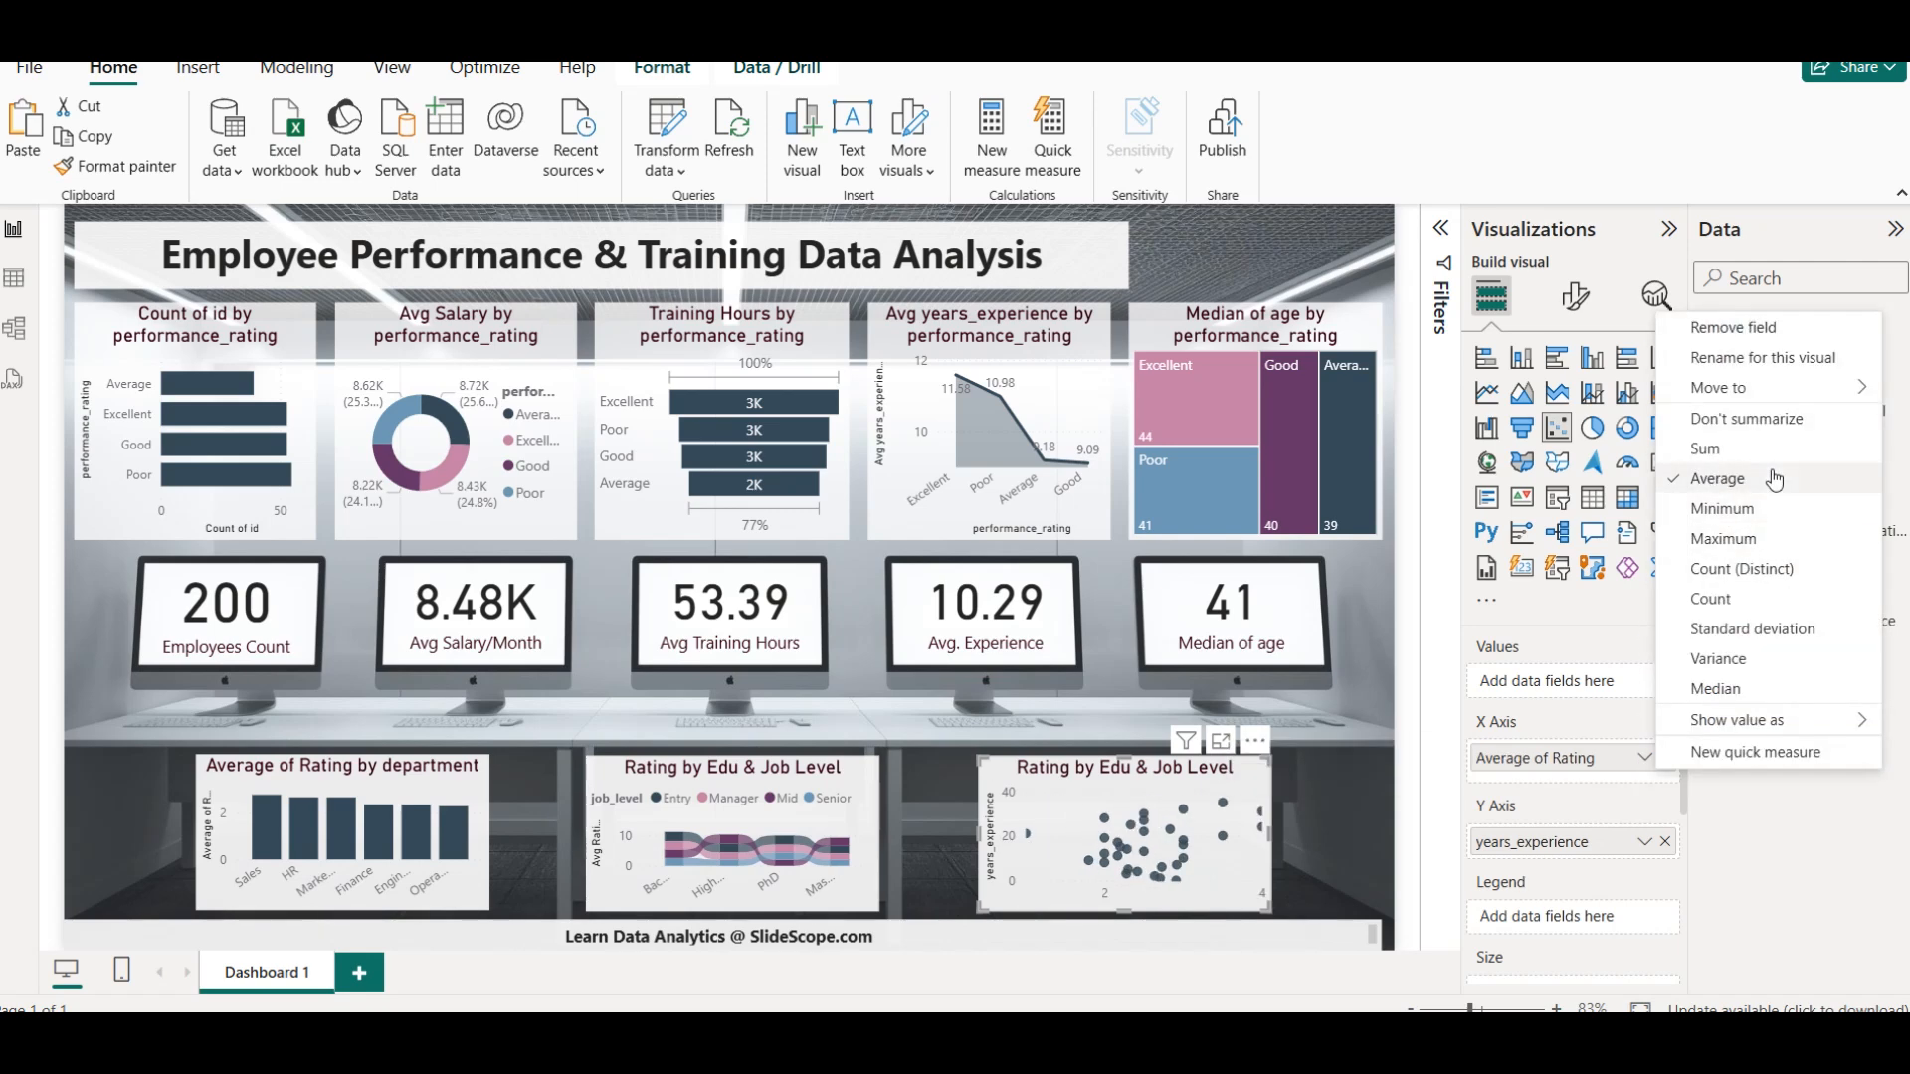
click(1788, 544)
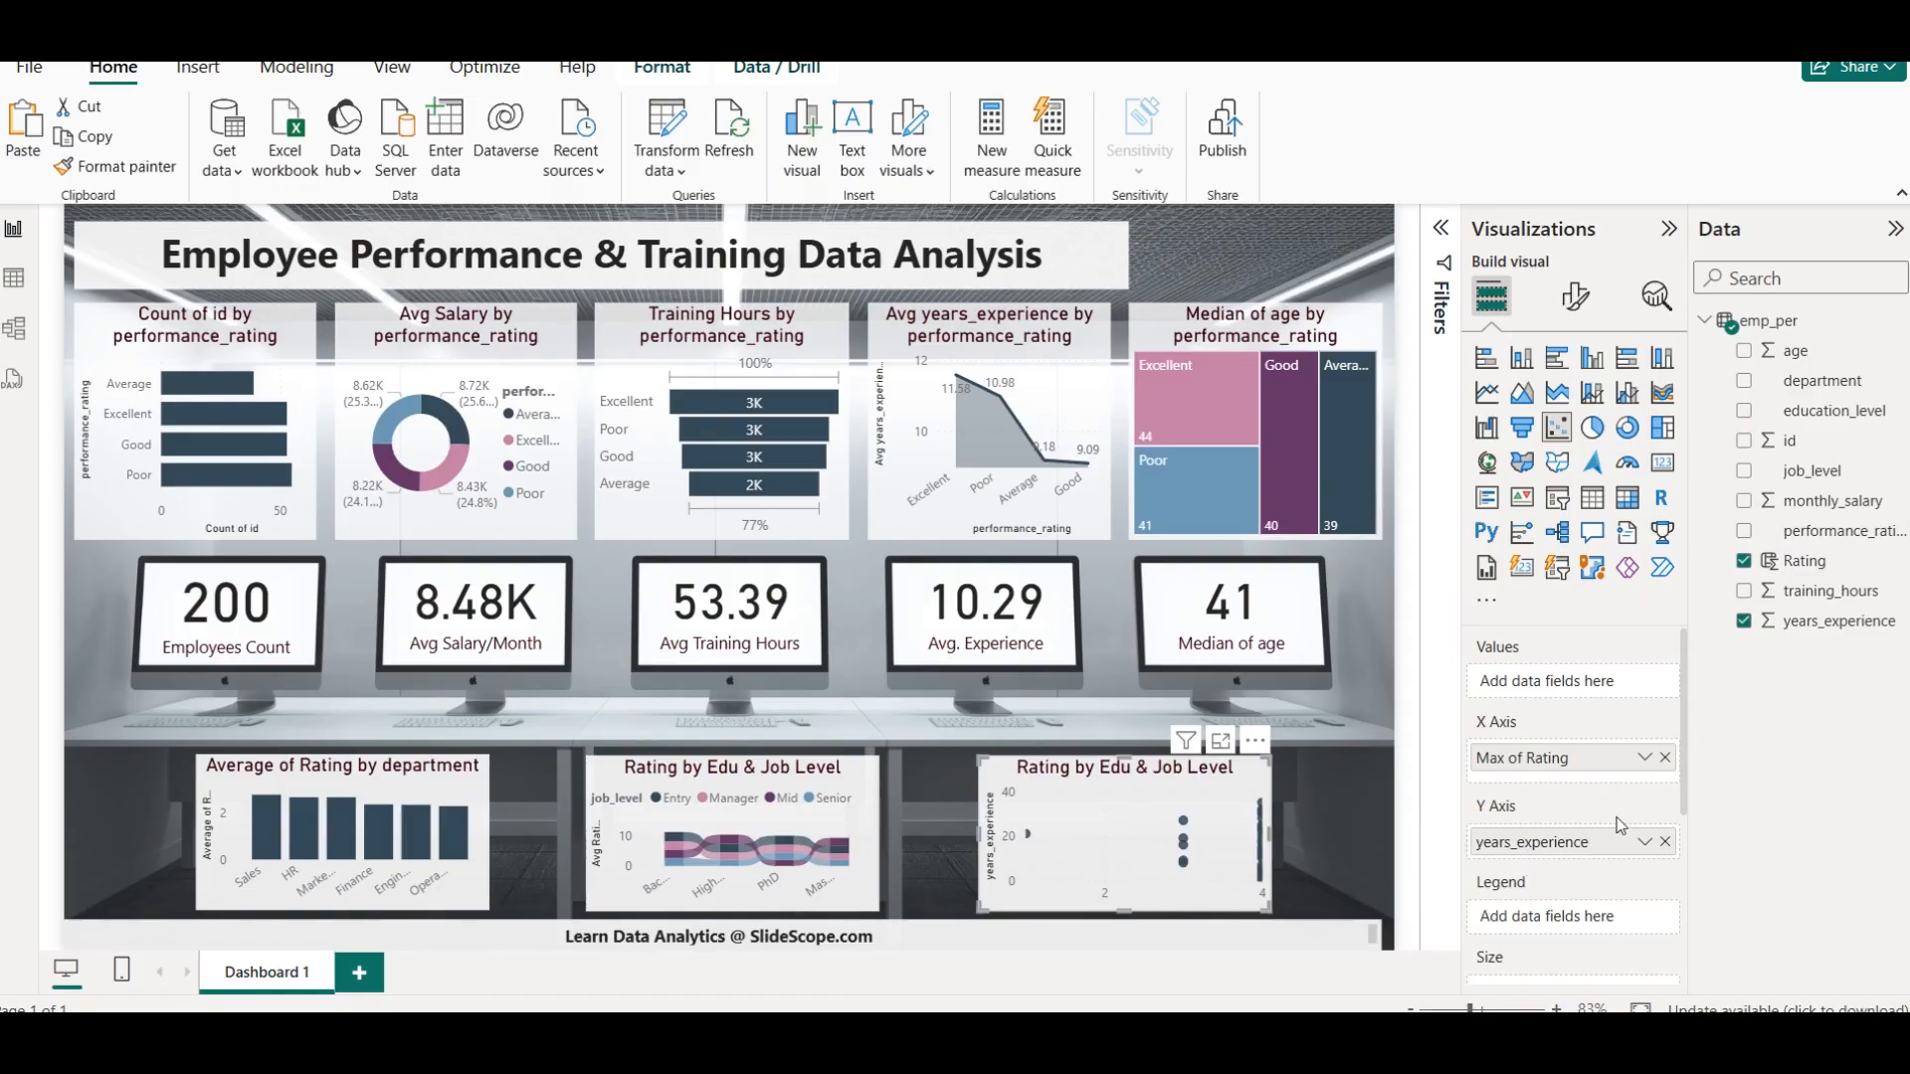
click(1644, 757)
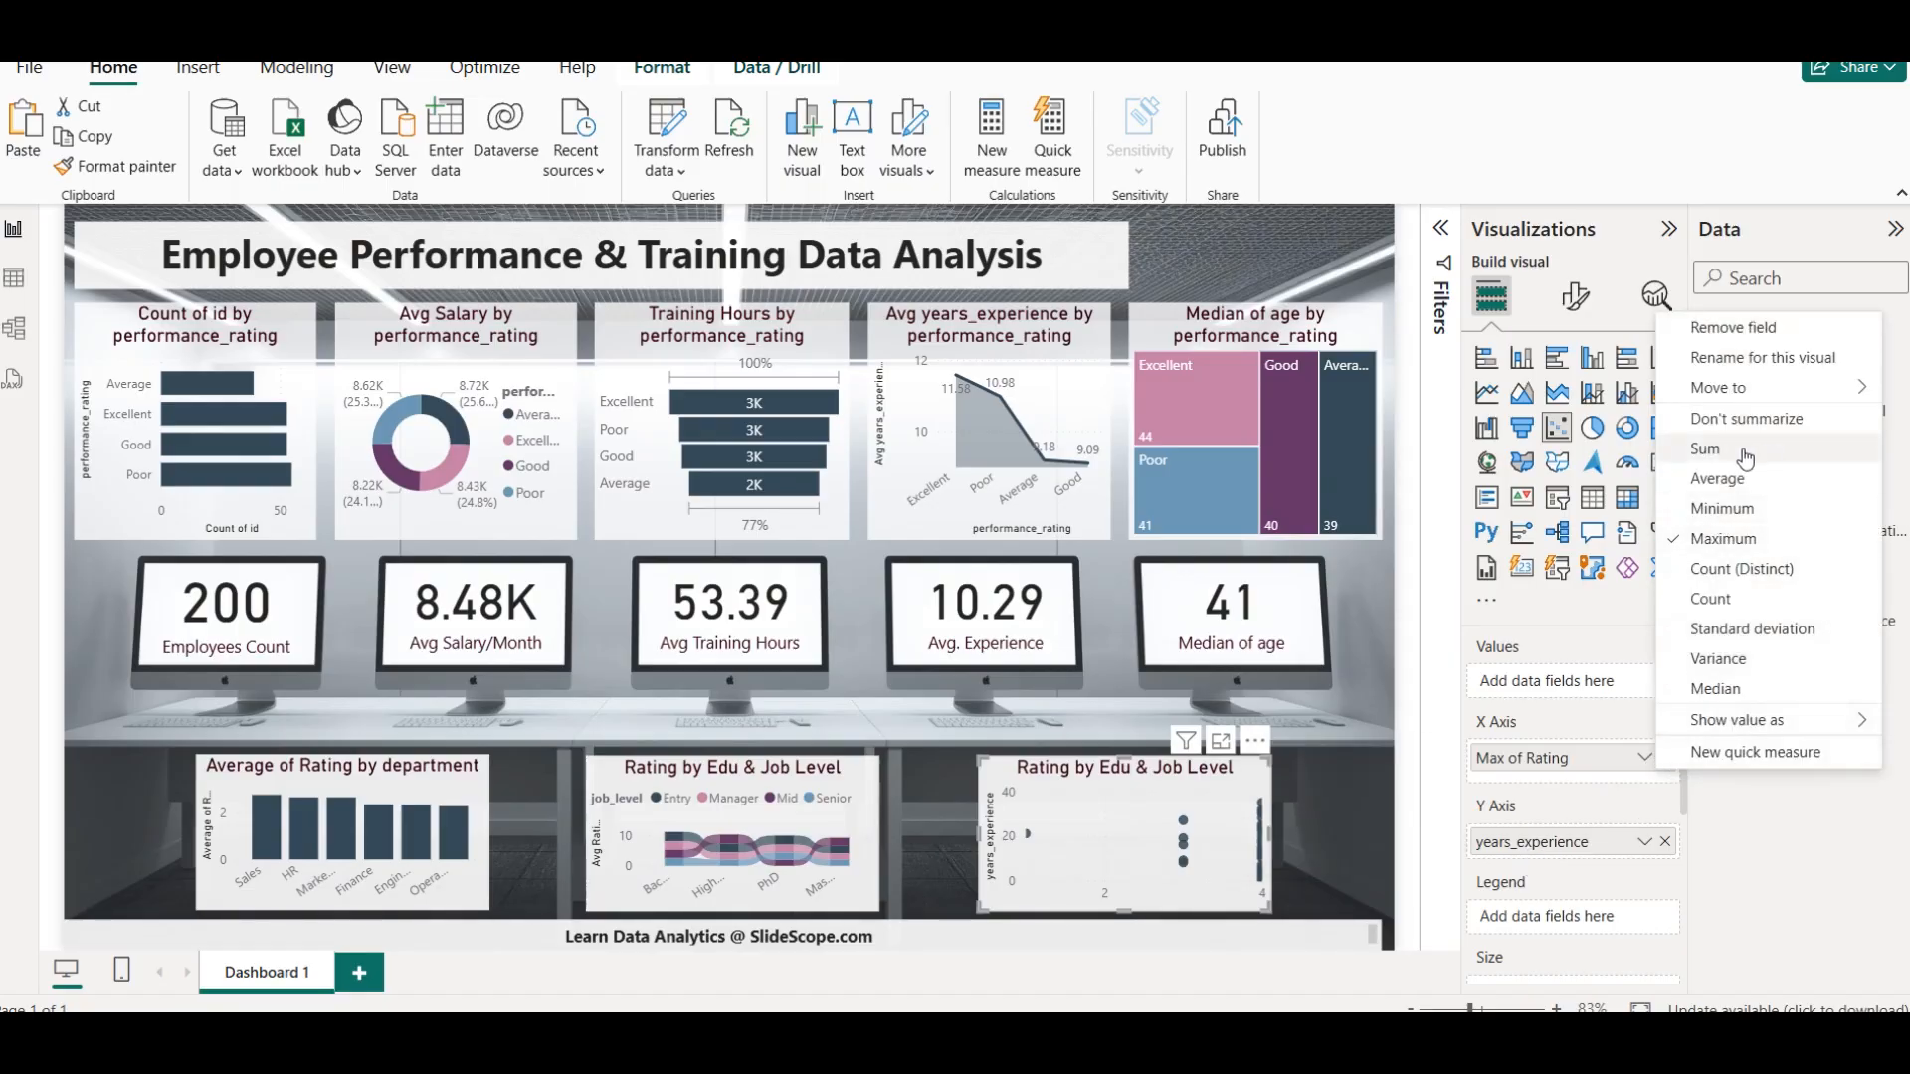
click(1705, 449)
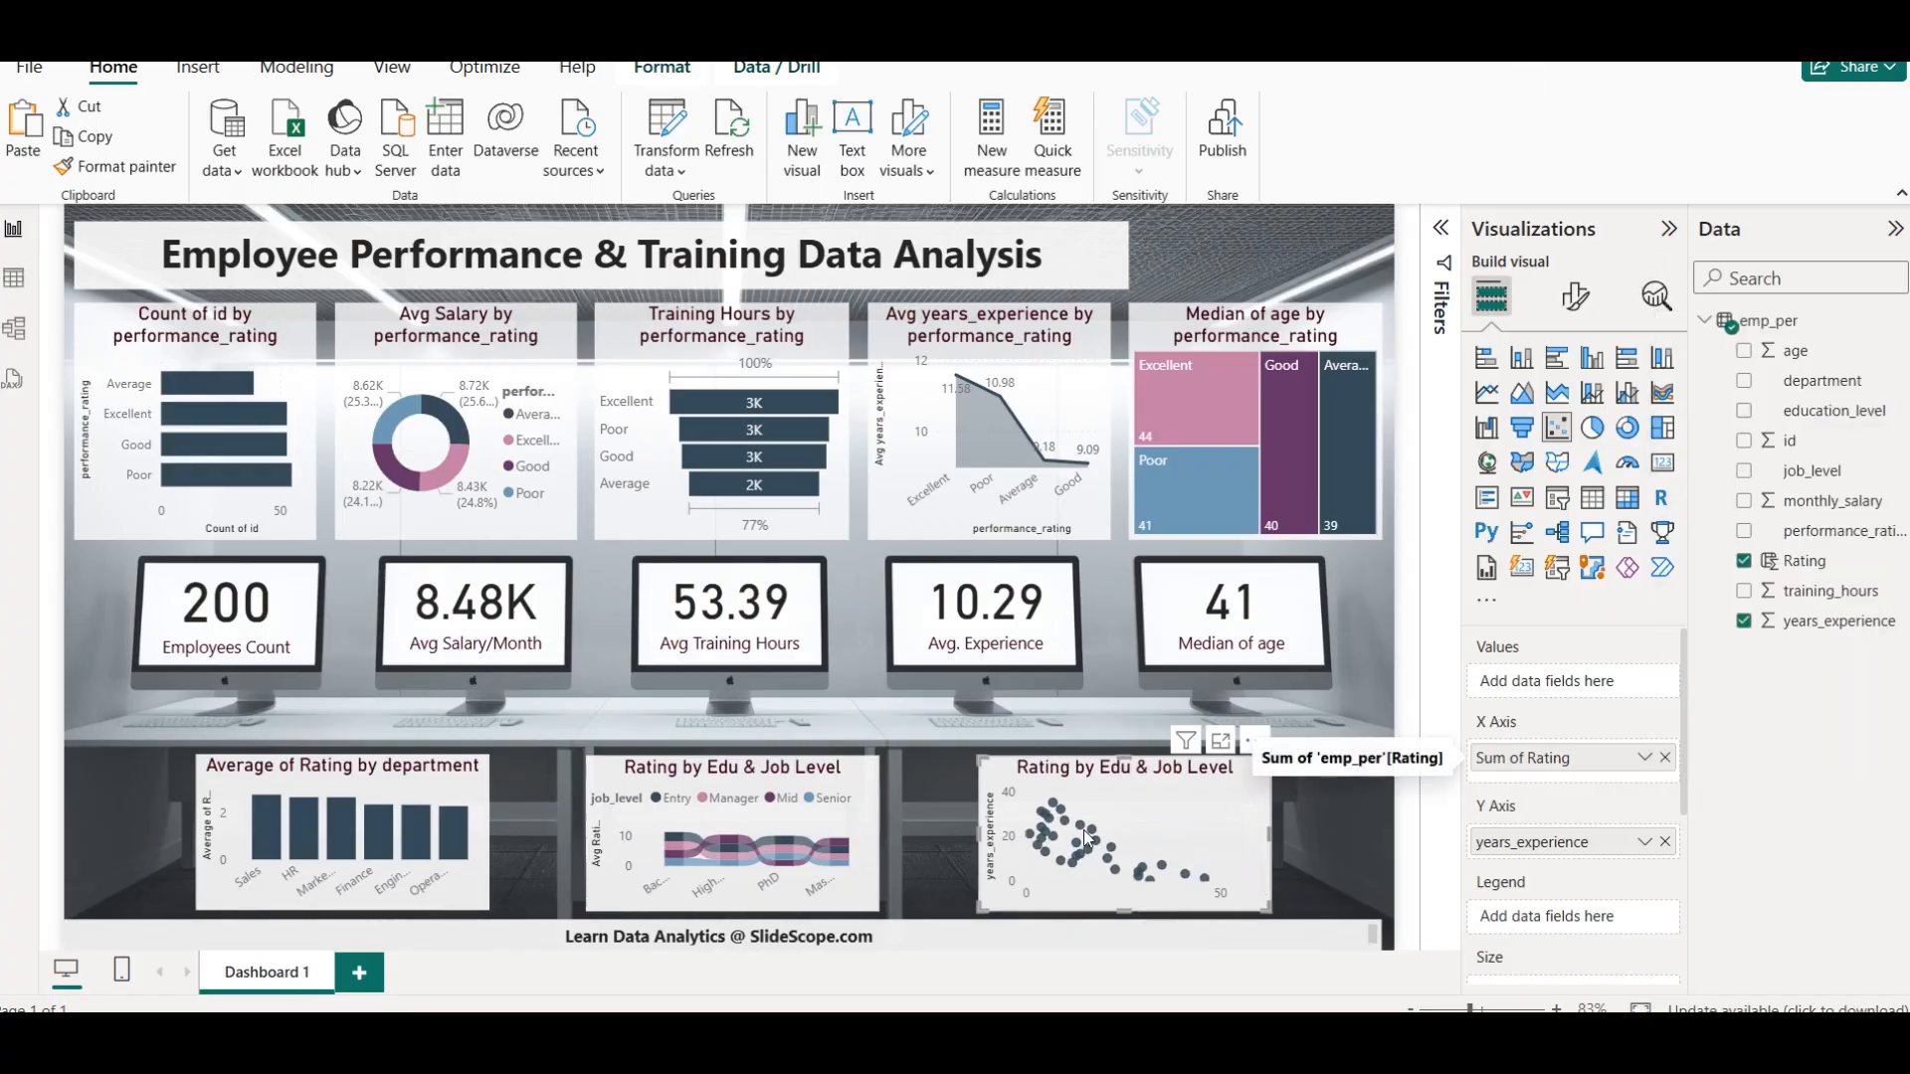
mouse_move(1047, 847)
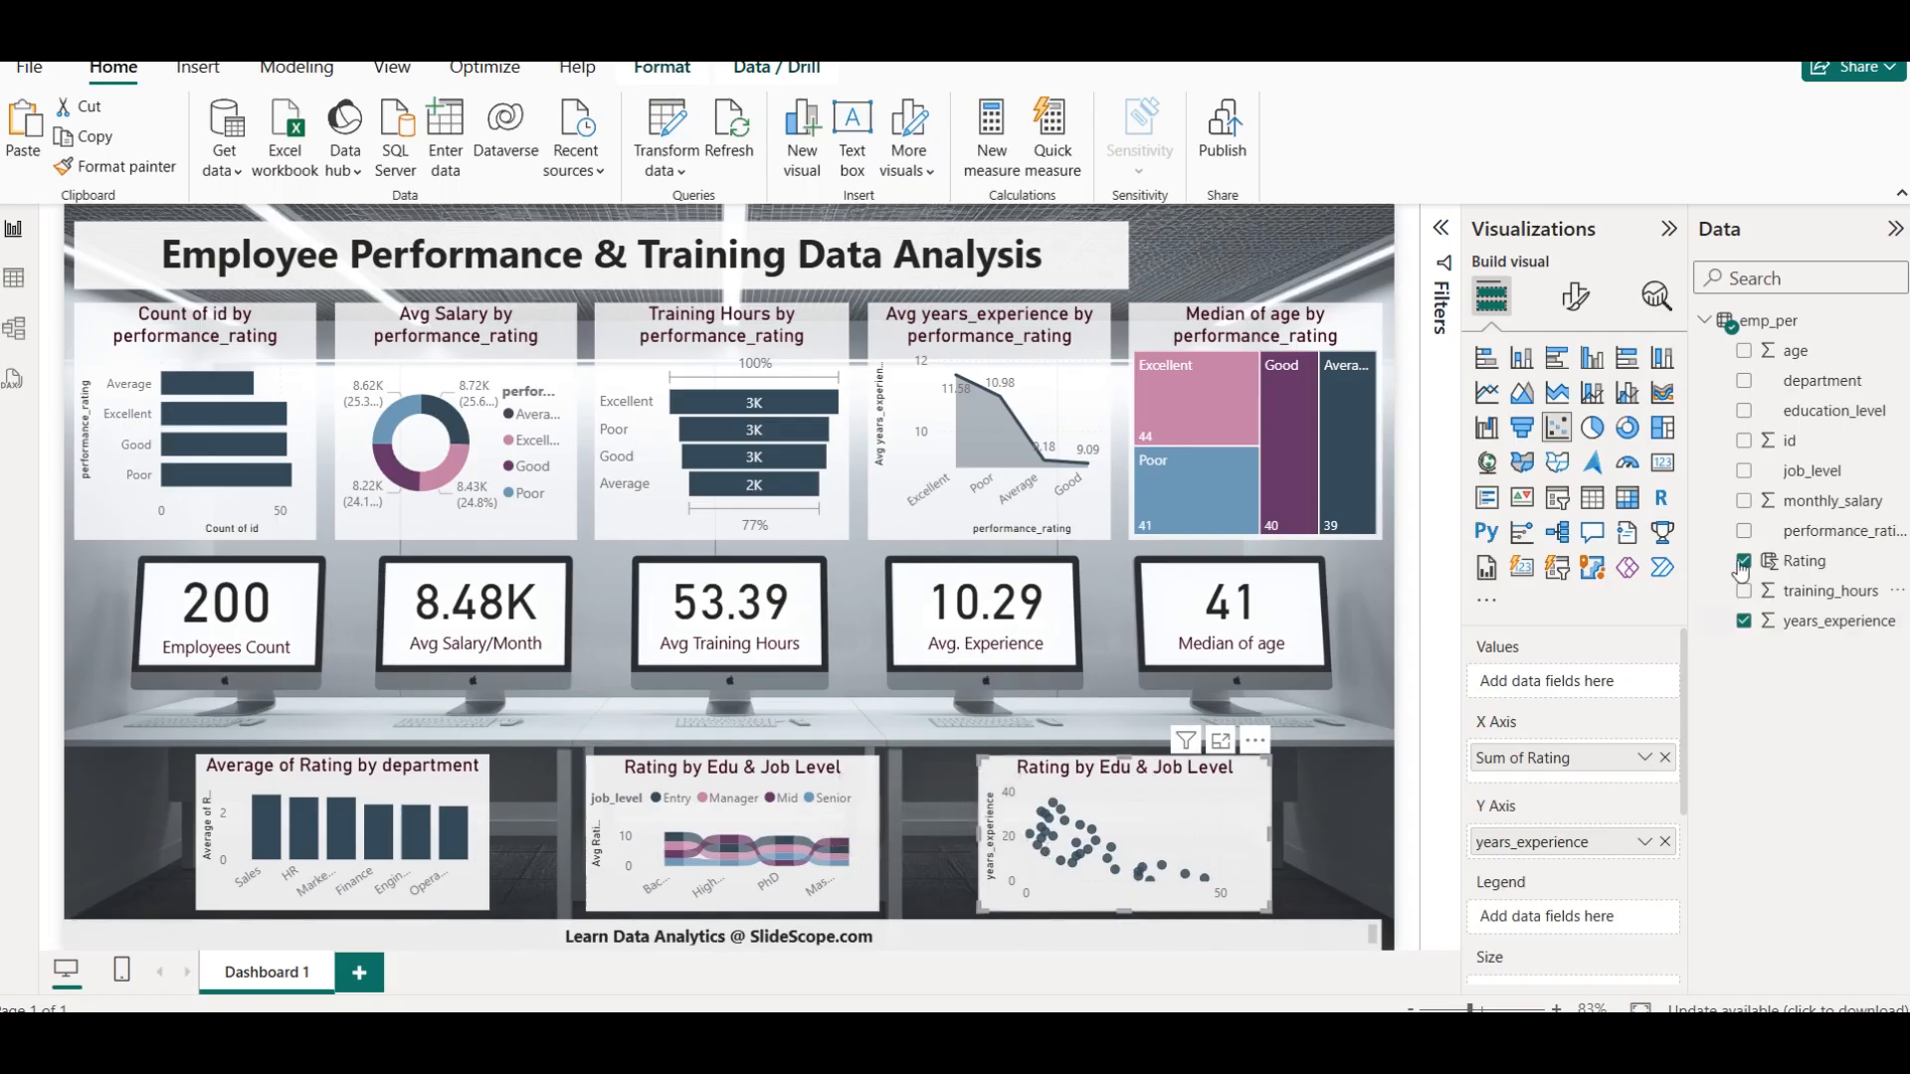
Replace Rating with id on the scatter chart's X axis and summarize it as Count (Distinct)
click(1745, 441)
click(1744, 561)
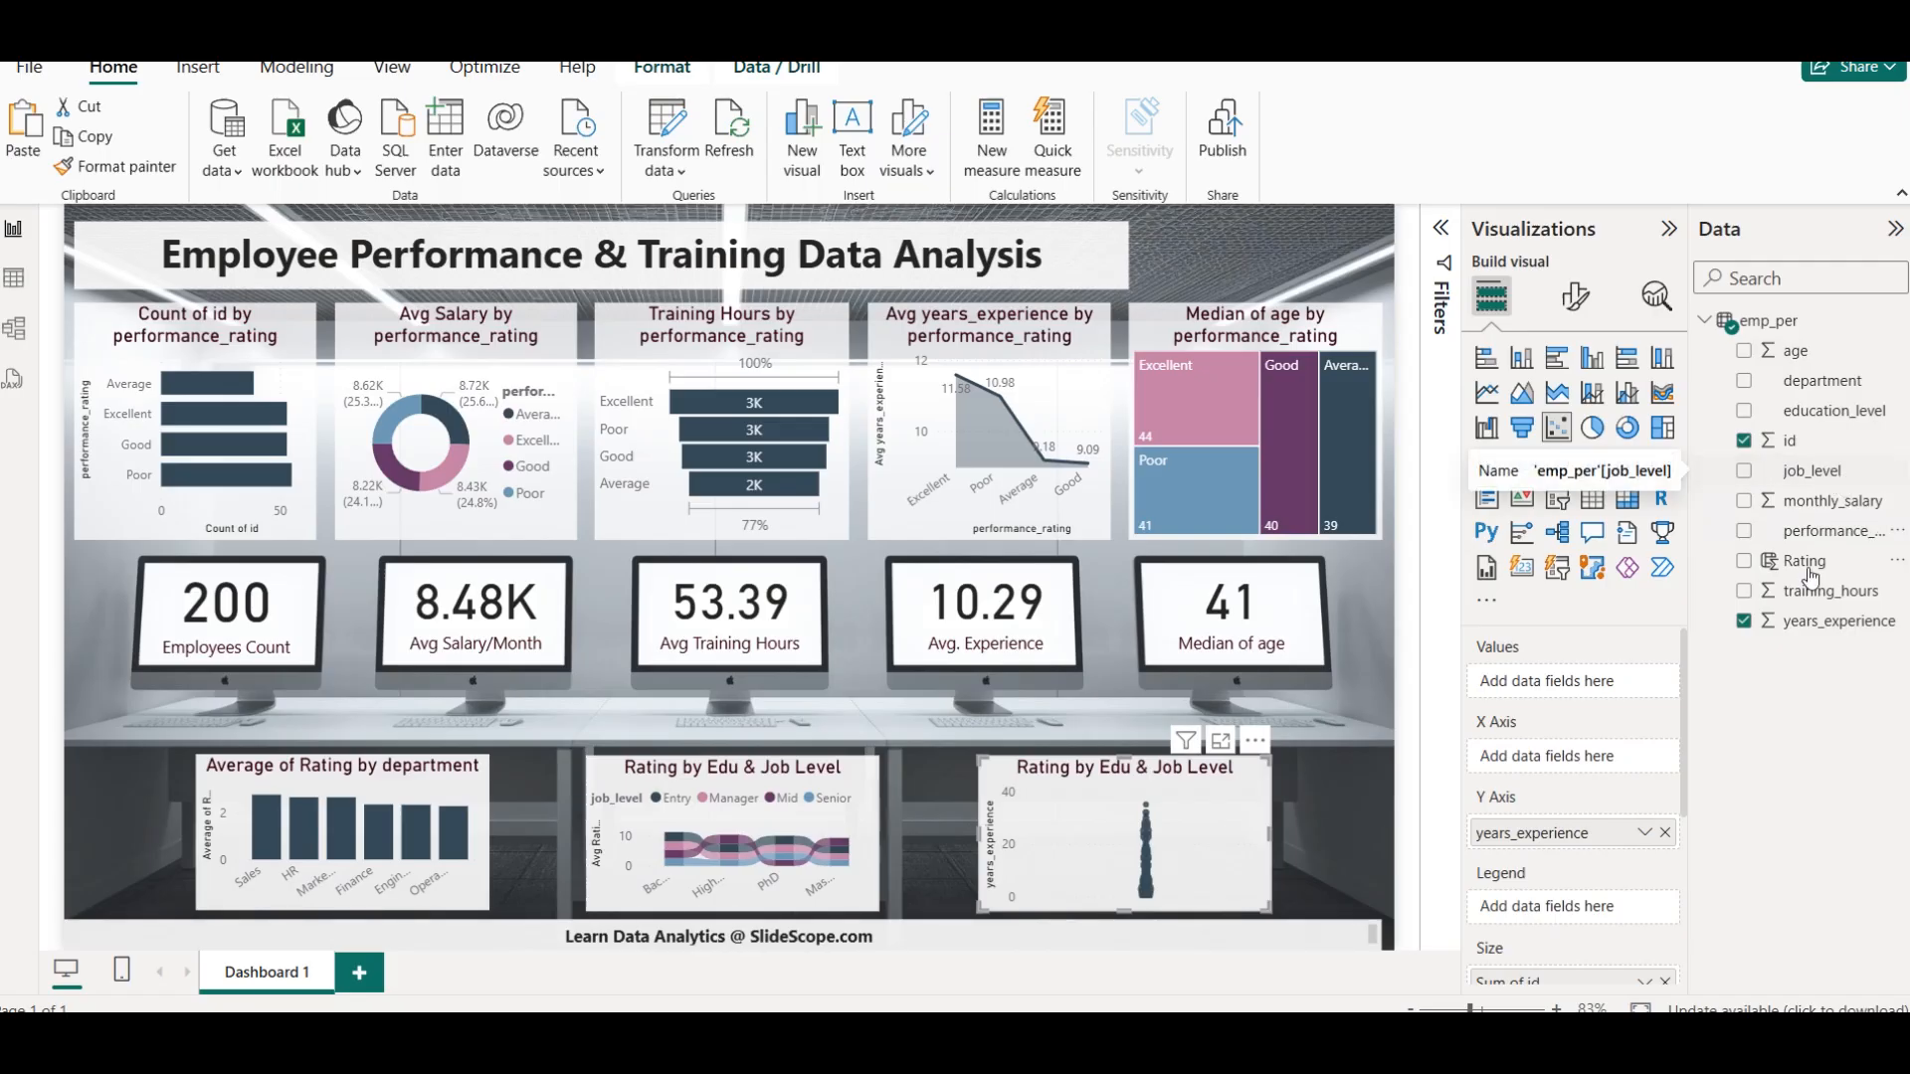
click(1665, 983)
drag(1791, 441, 1566, 744)
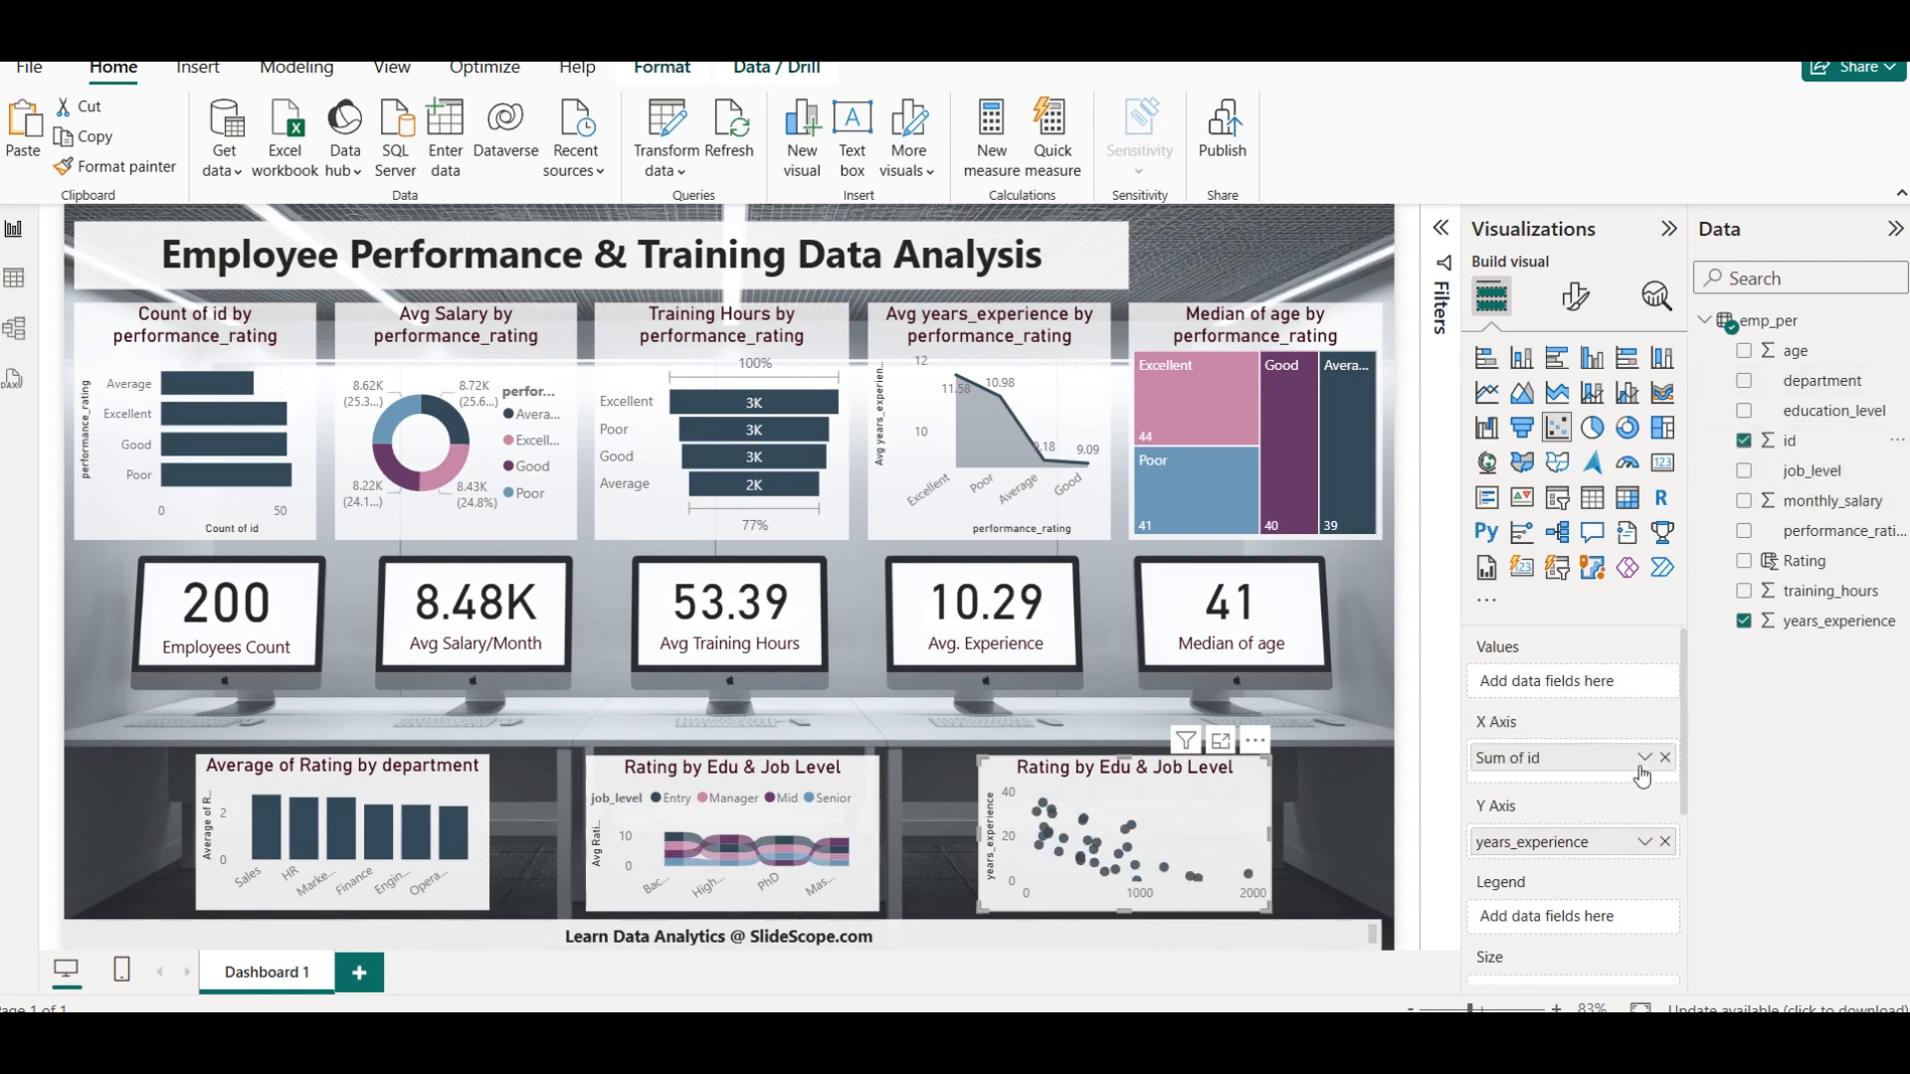
click(1644, 758)
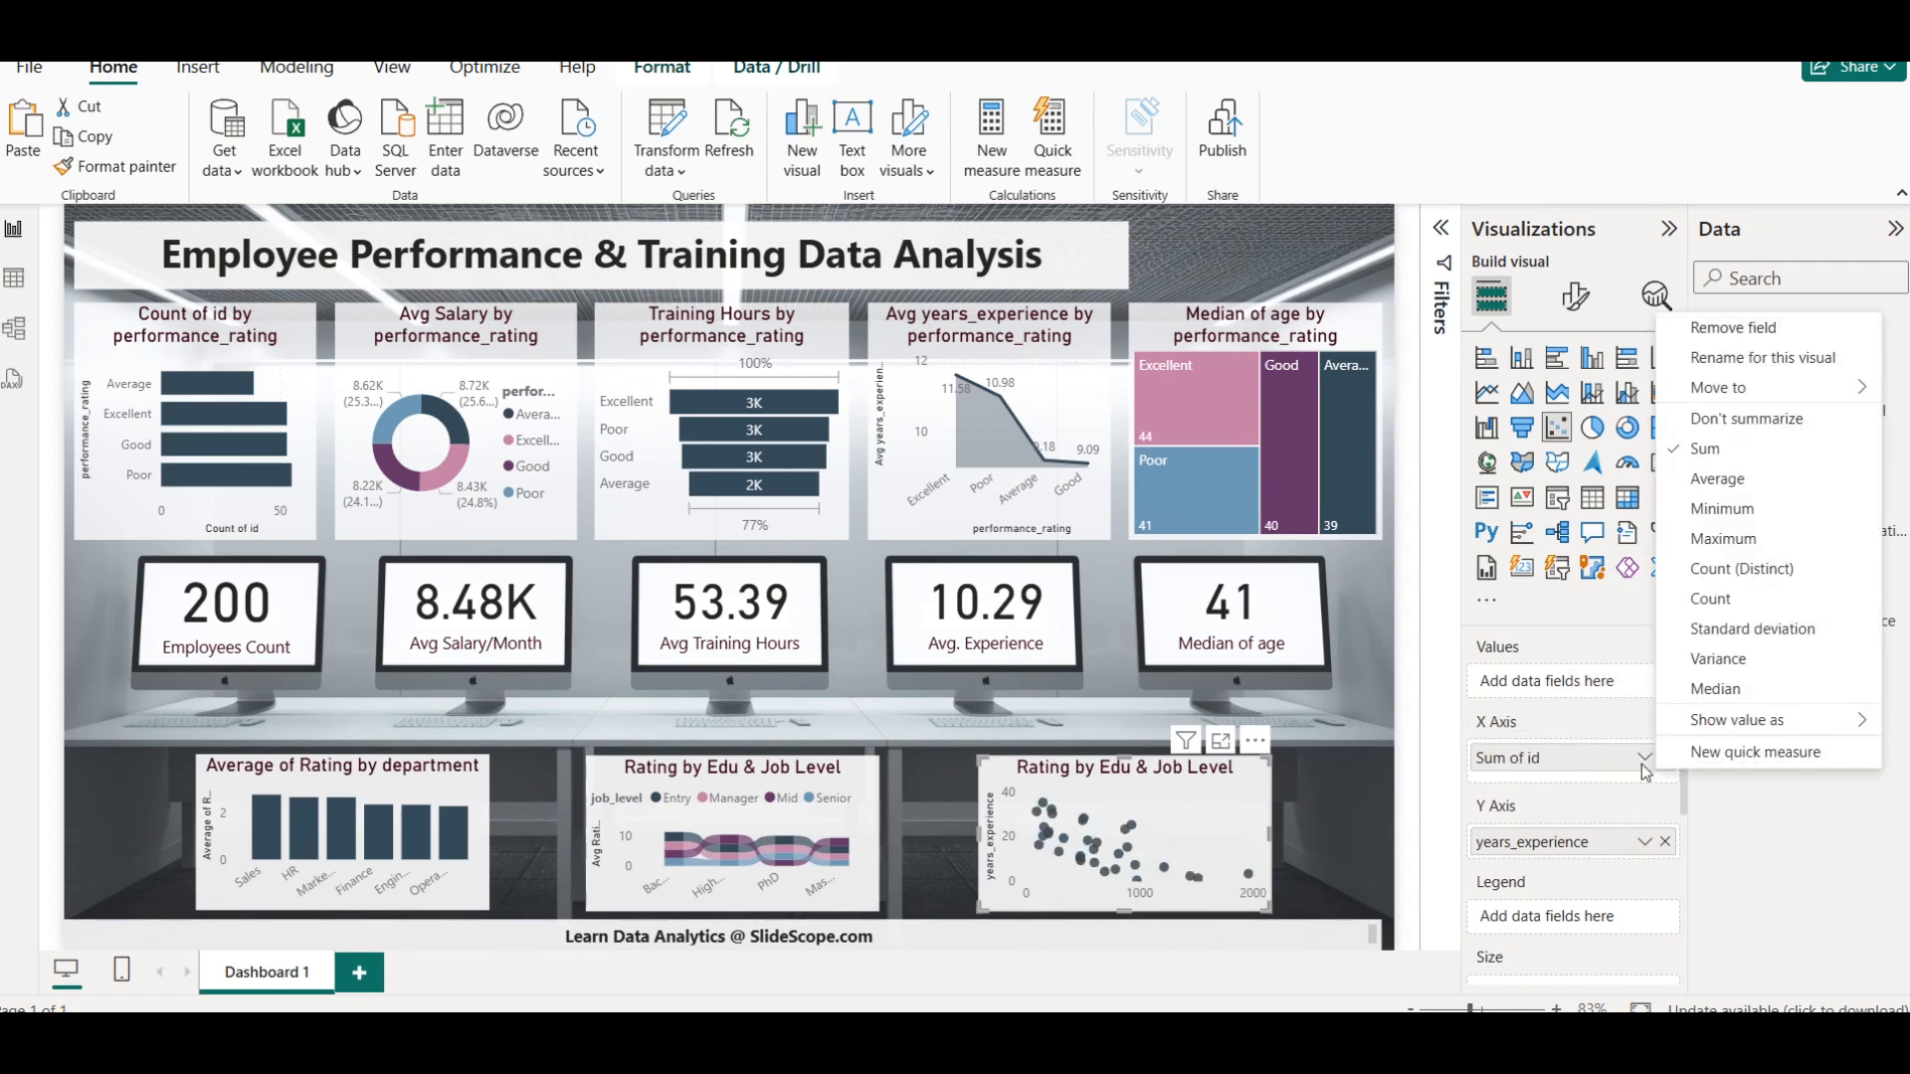
click(1750, 575)
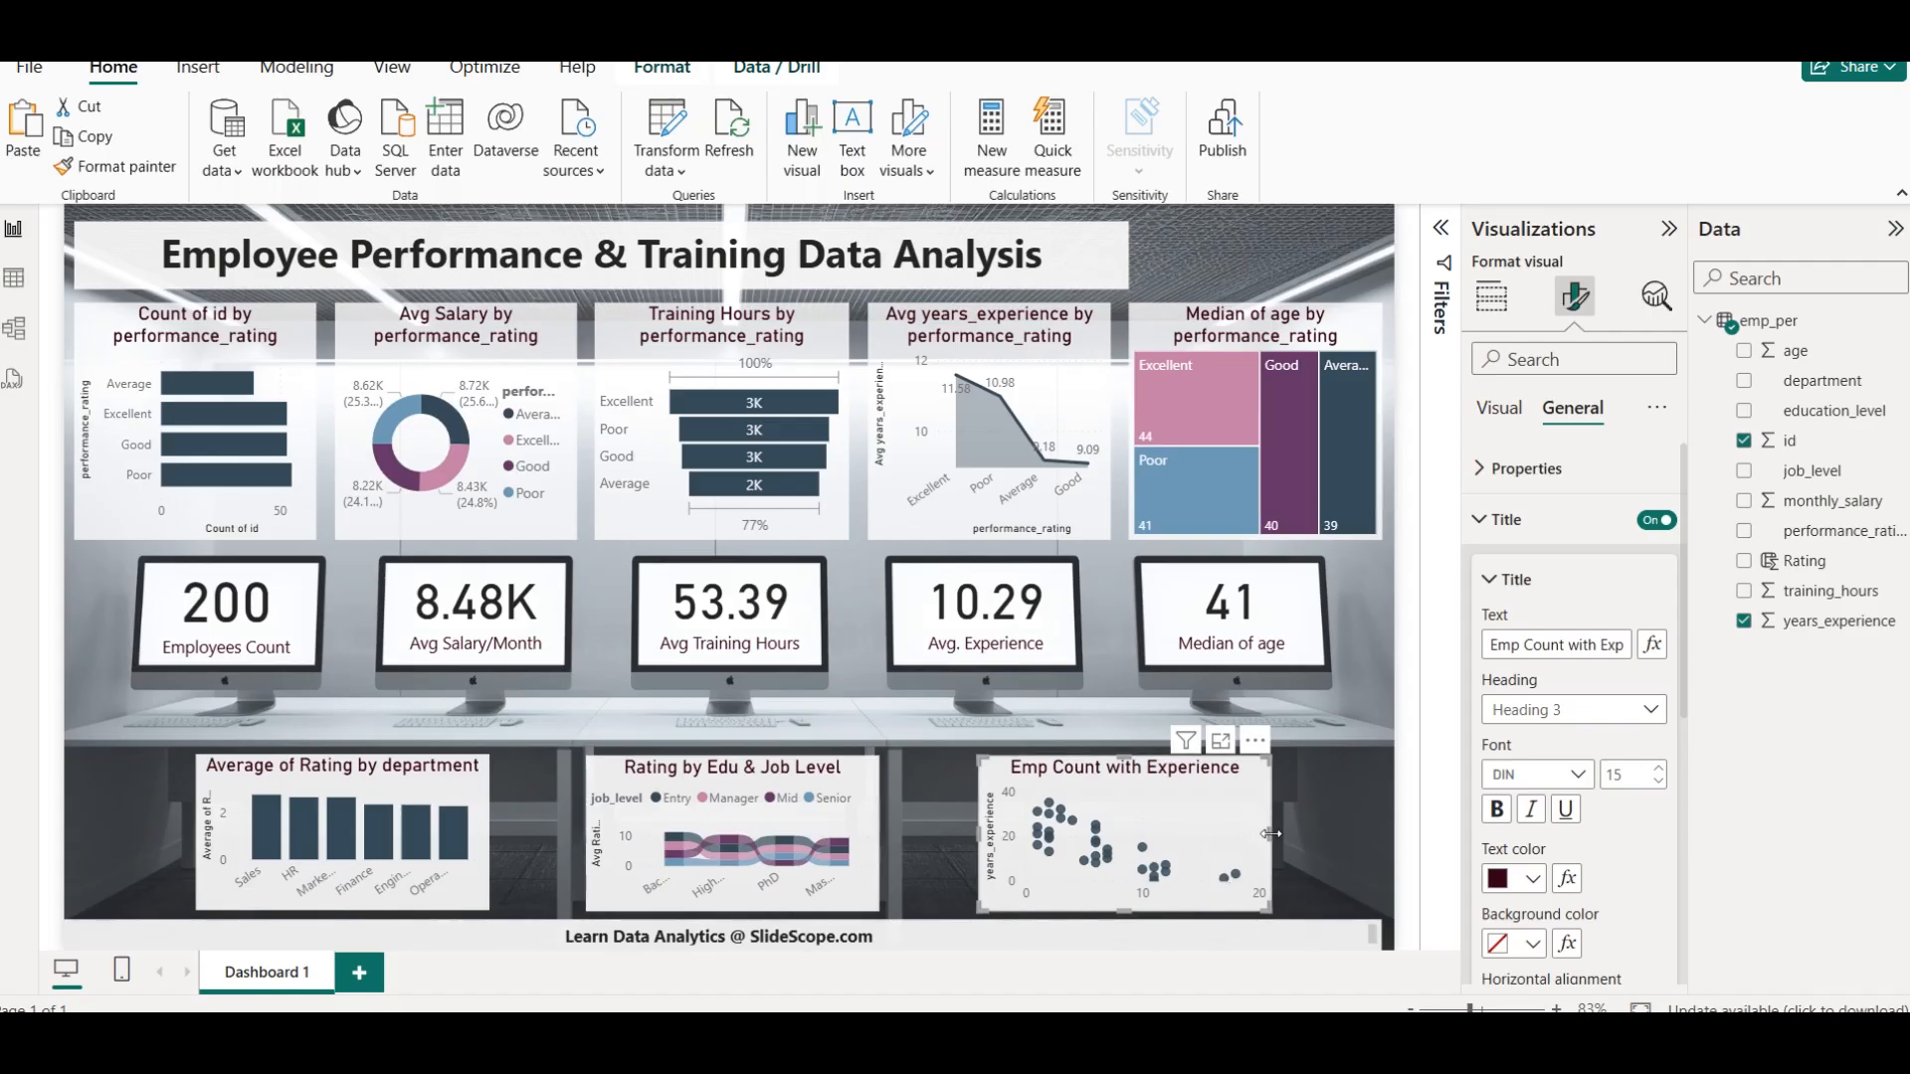
Add a department slicer and fit it into the header band between the dashboard title and the page edge, above the Median of age chart
click(1305, 810)
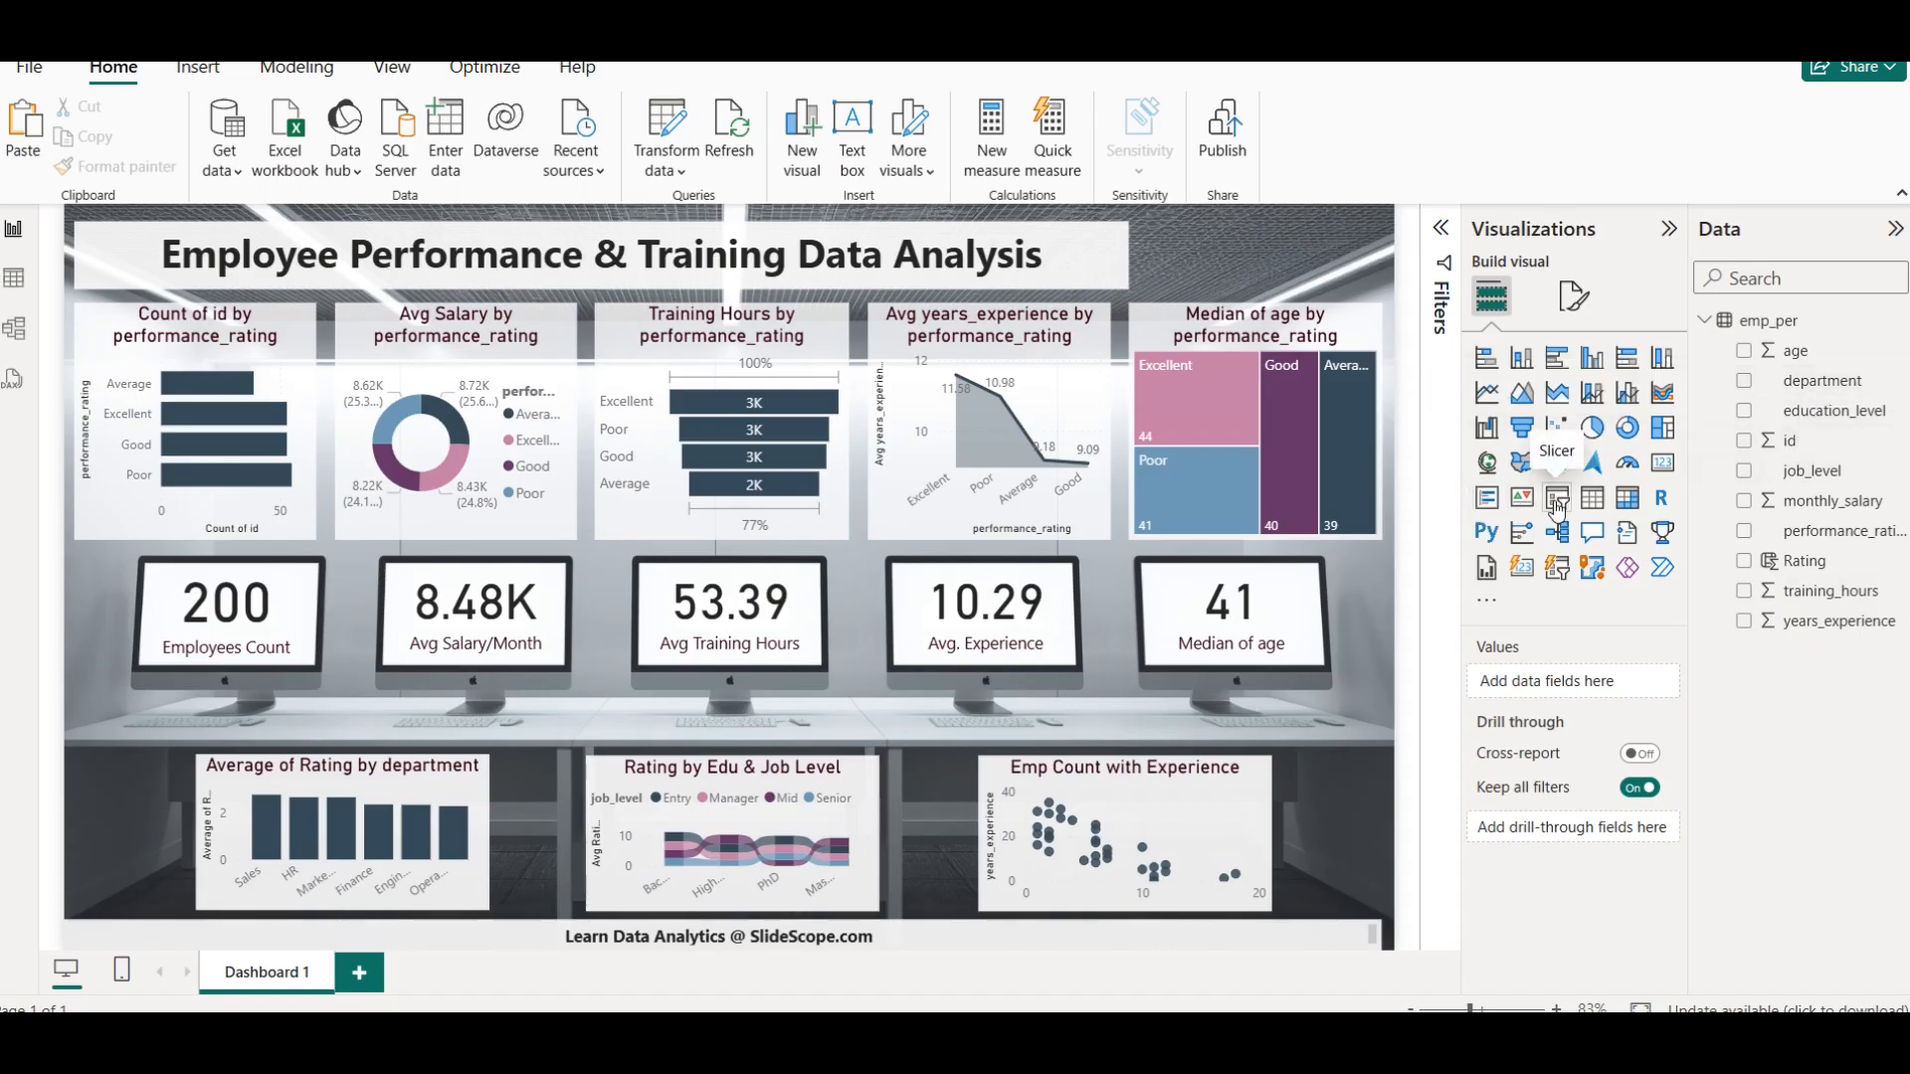
click(1489, 500)
drag(366, 448, 1279, 380)
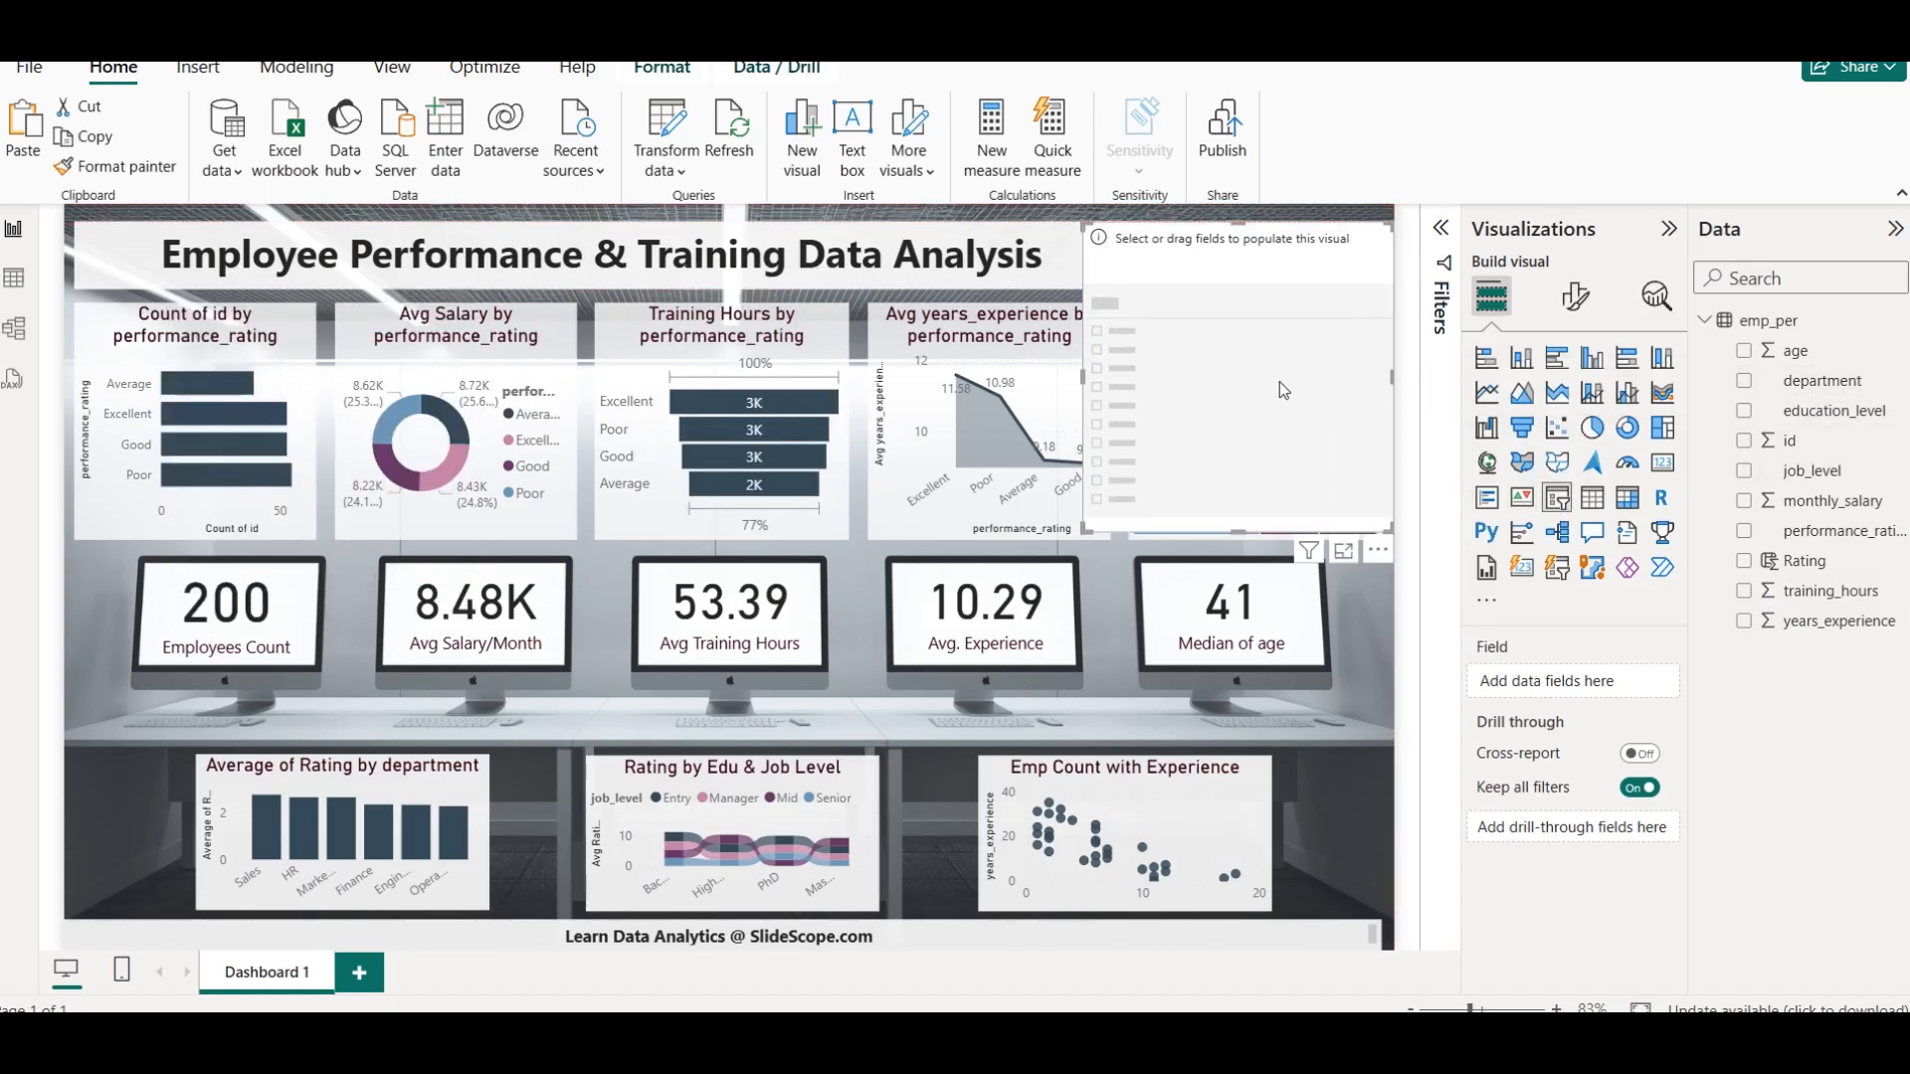
drag(1083, 414, 1147, 383)
drag(1270, 533, 1313, 249)
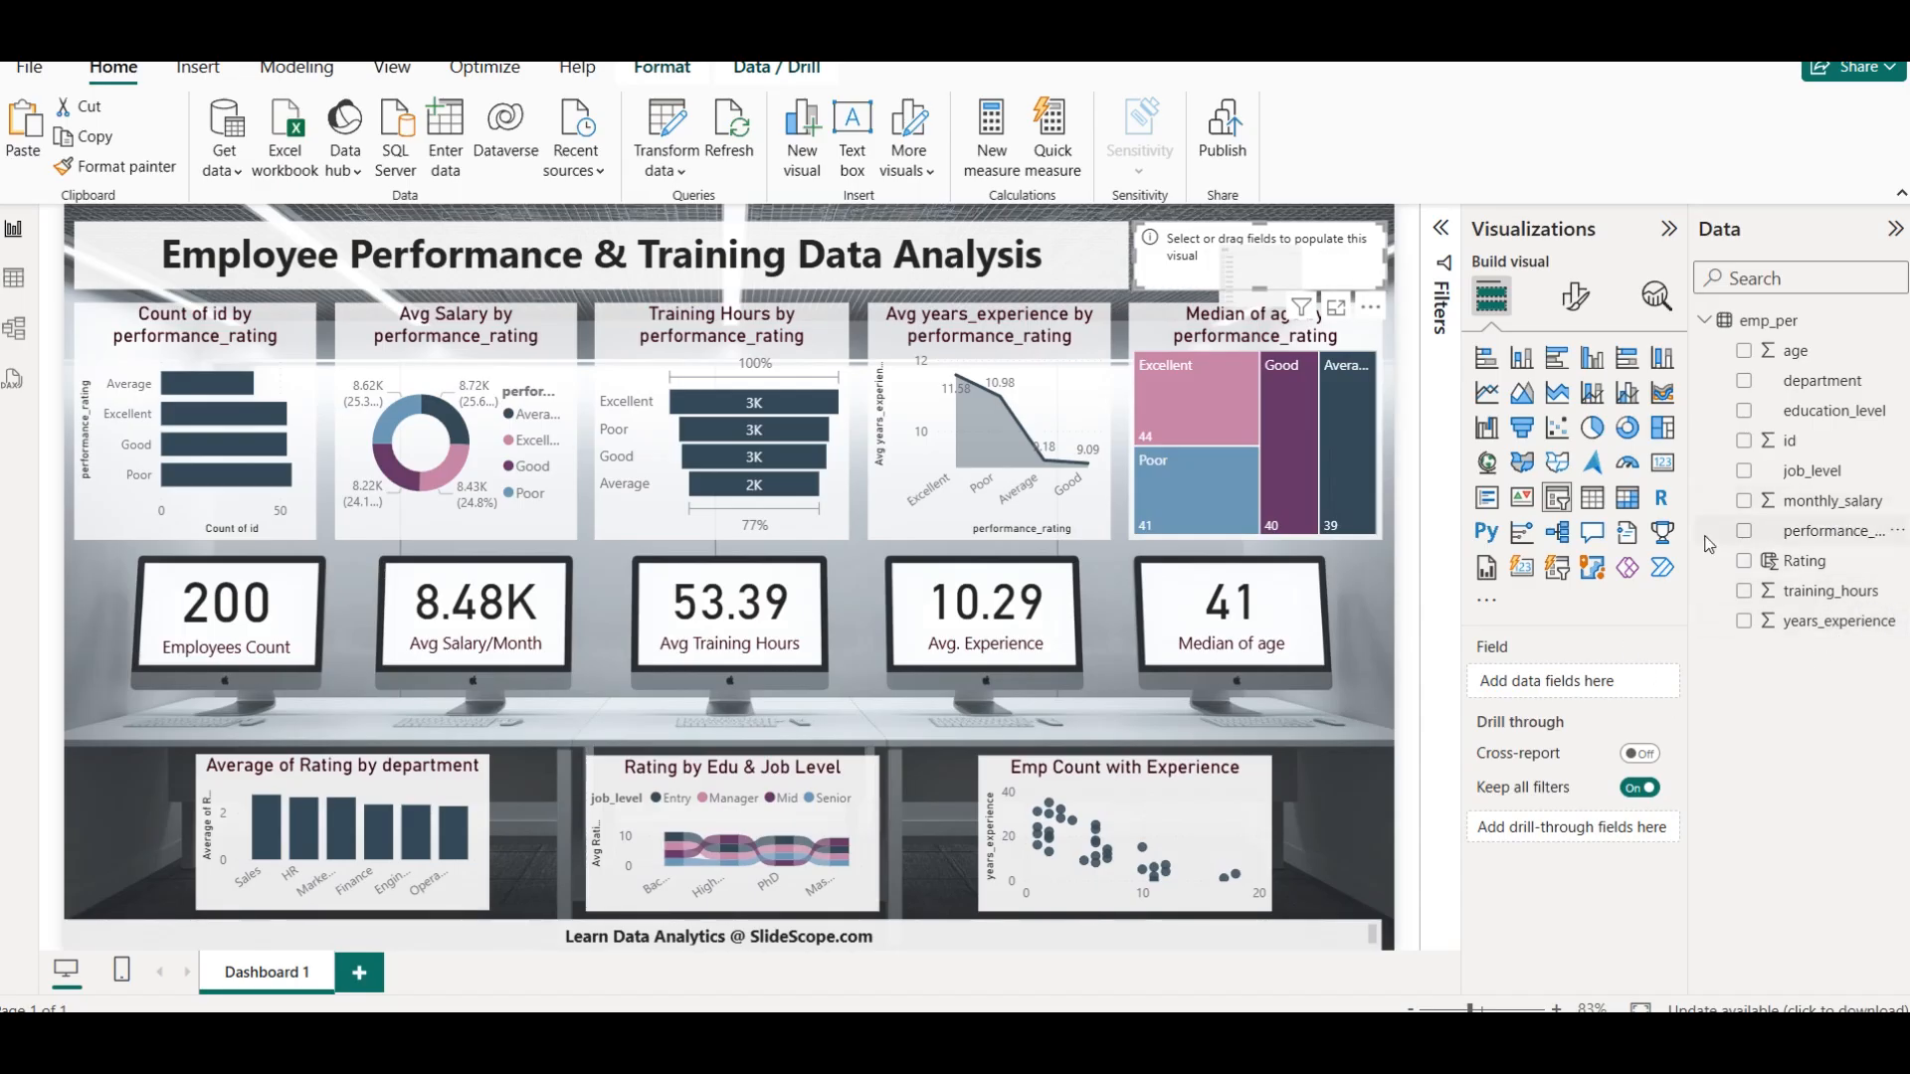
drag(1841, 382, 1562, 681)
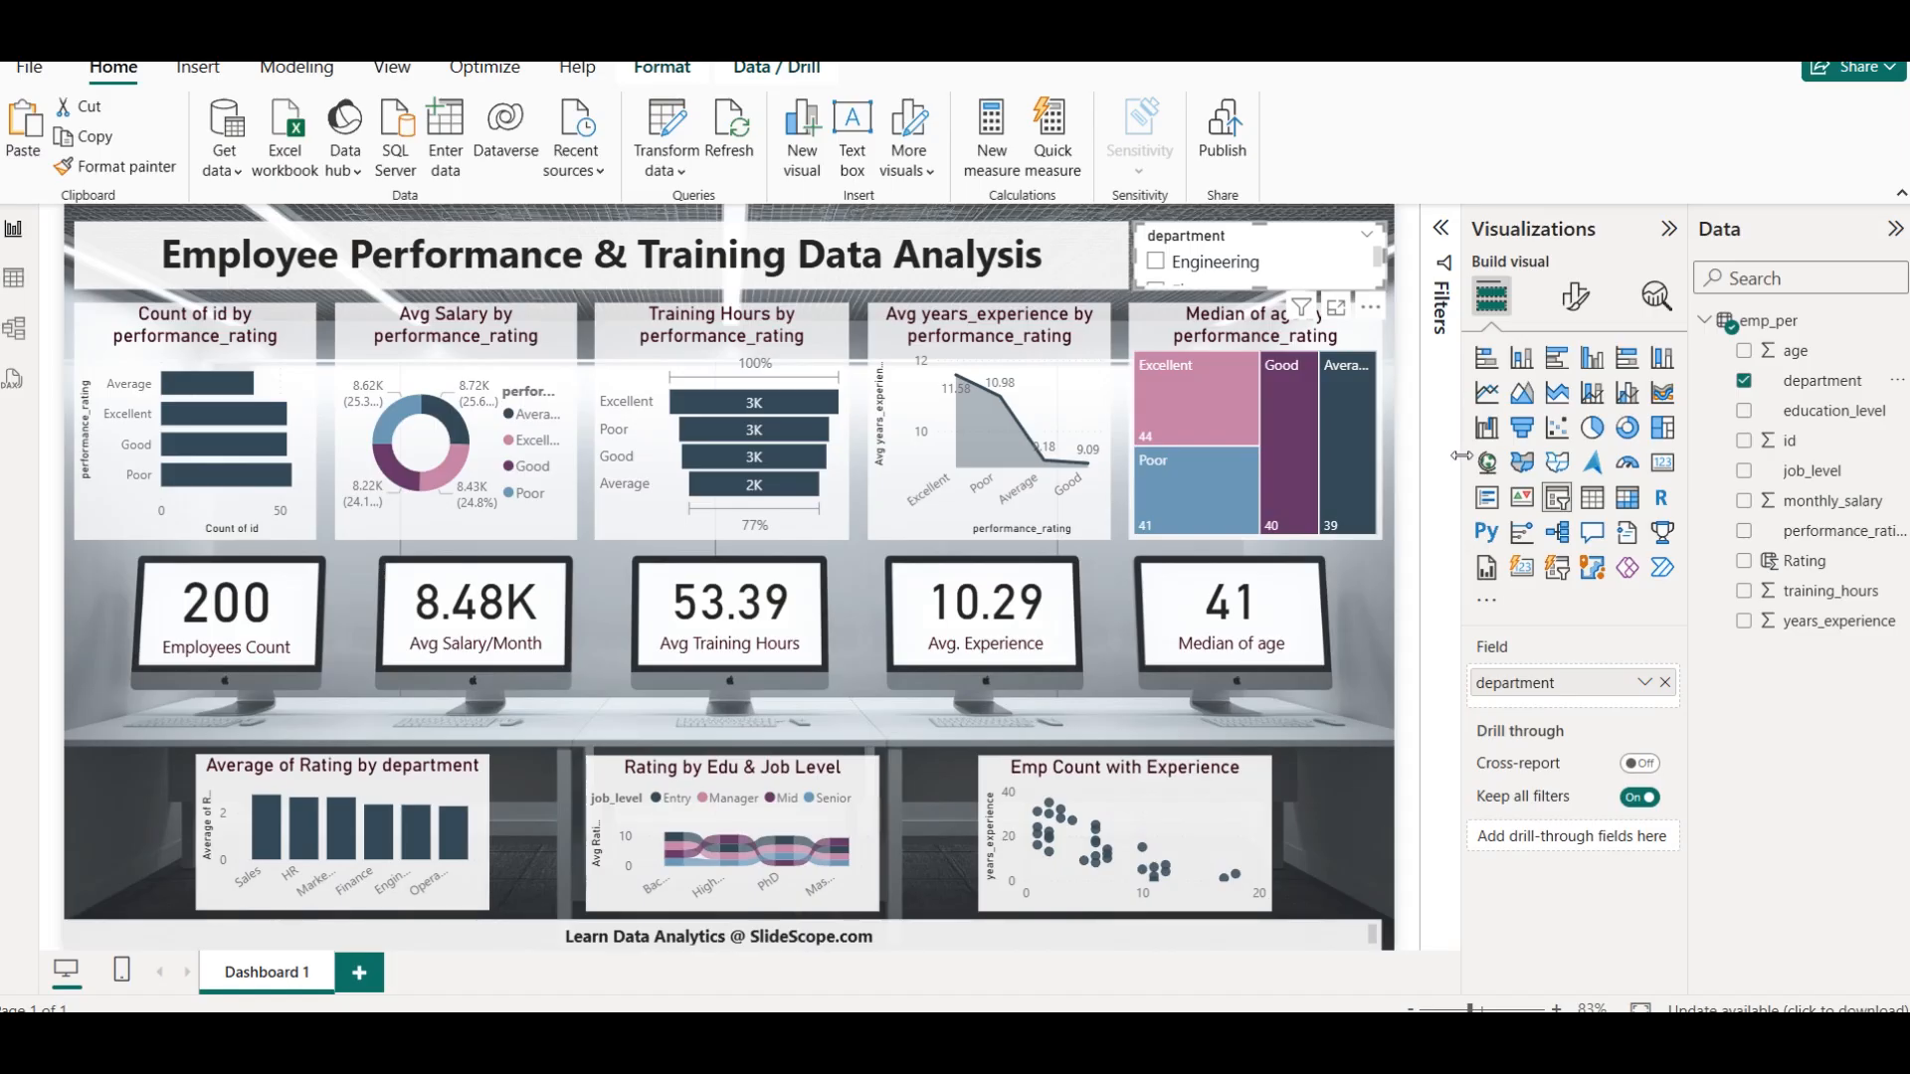
Set the department slicer's style to Dropdown
click(1576, 295)
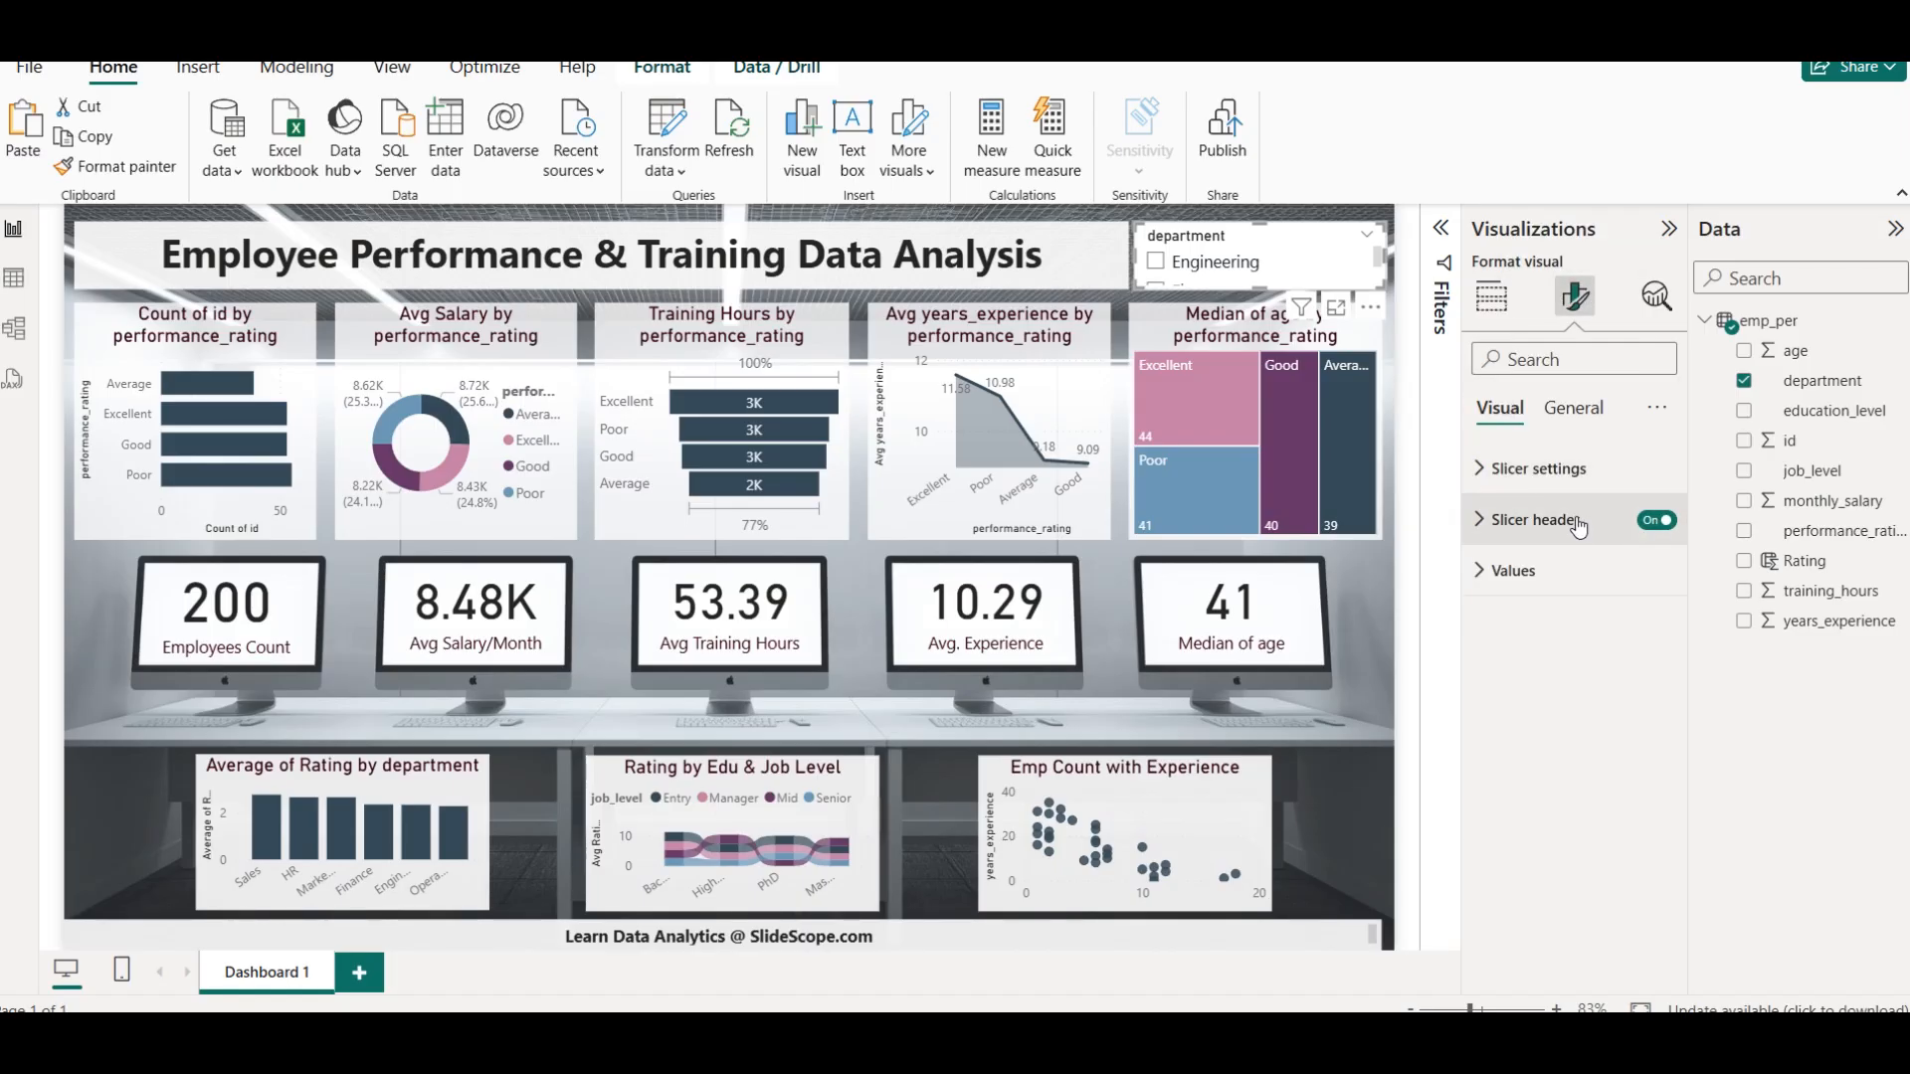
click(1567, 471)
click(1570, 594)
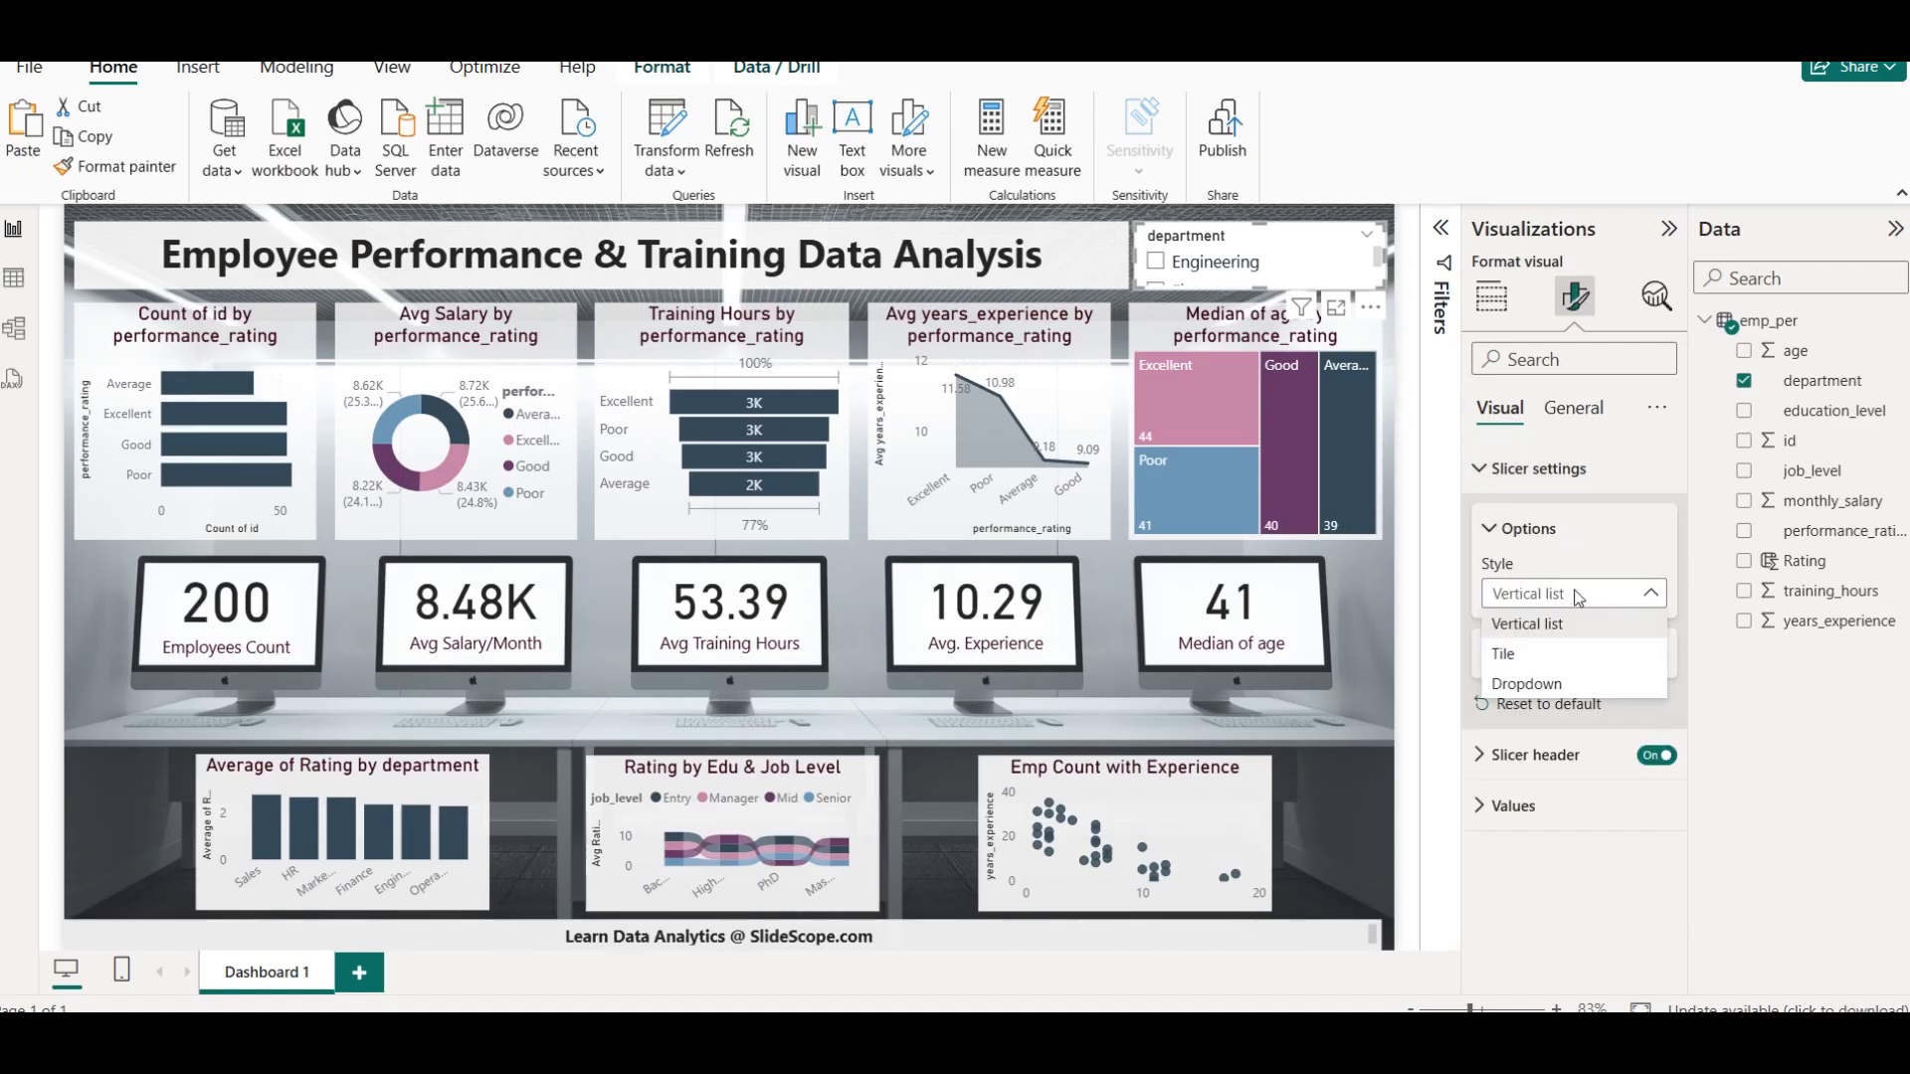
click(1570, 676)
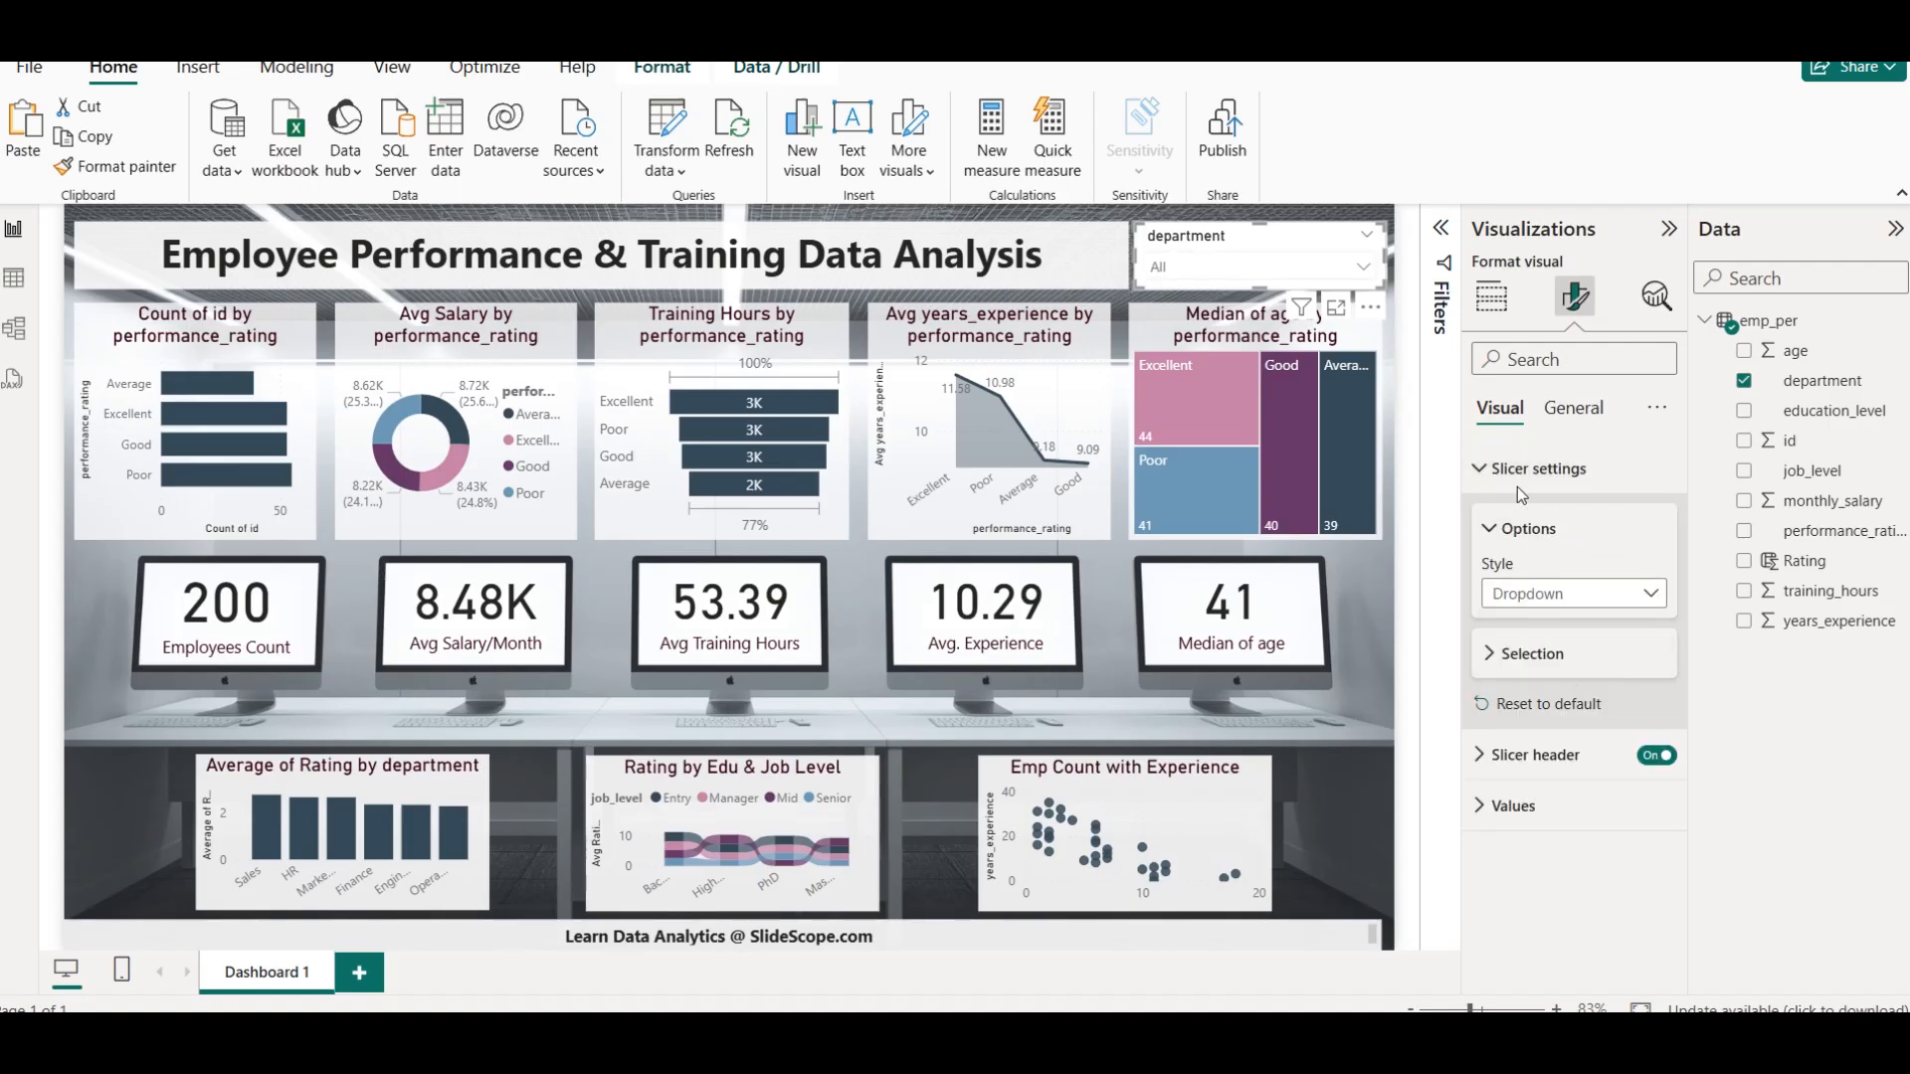
click(1293, 260)
click(1294, 263)
Change the slicer header's title text to Department
click(1565, 481)
click(1532, 520)
text(D)
click(1782, 695)
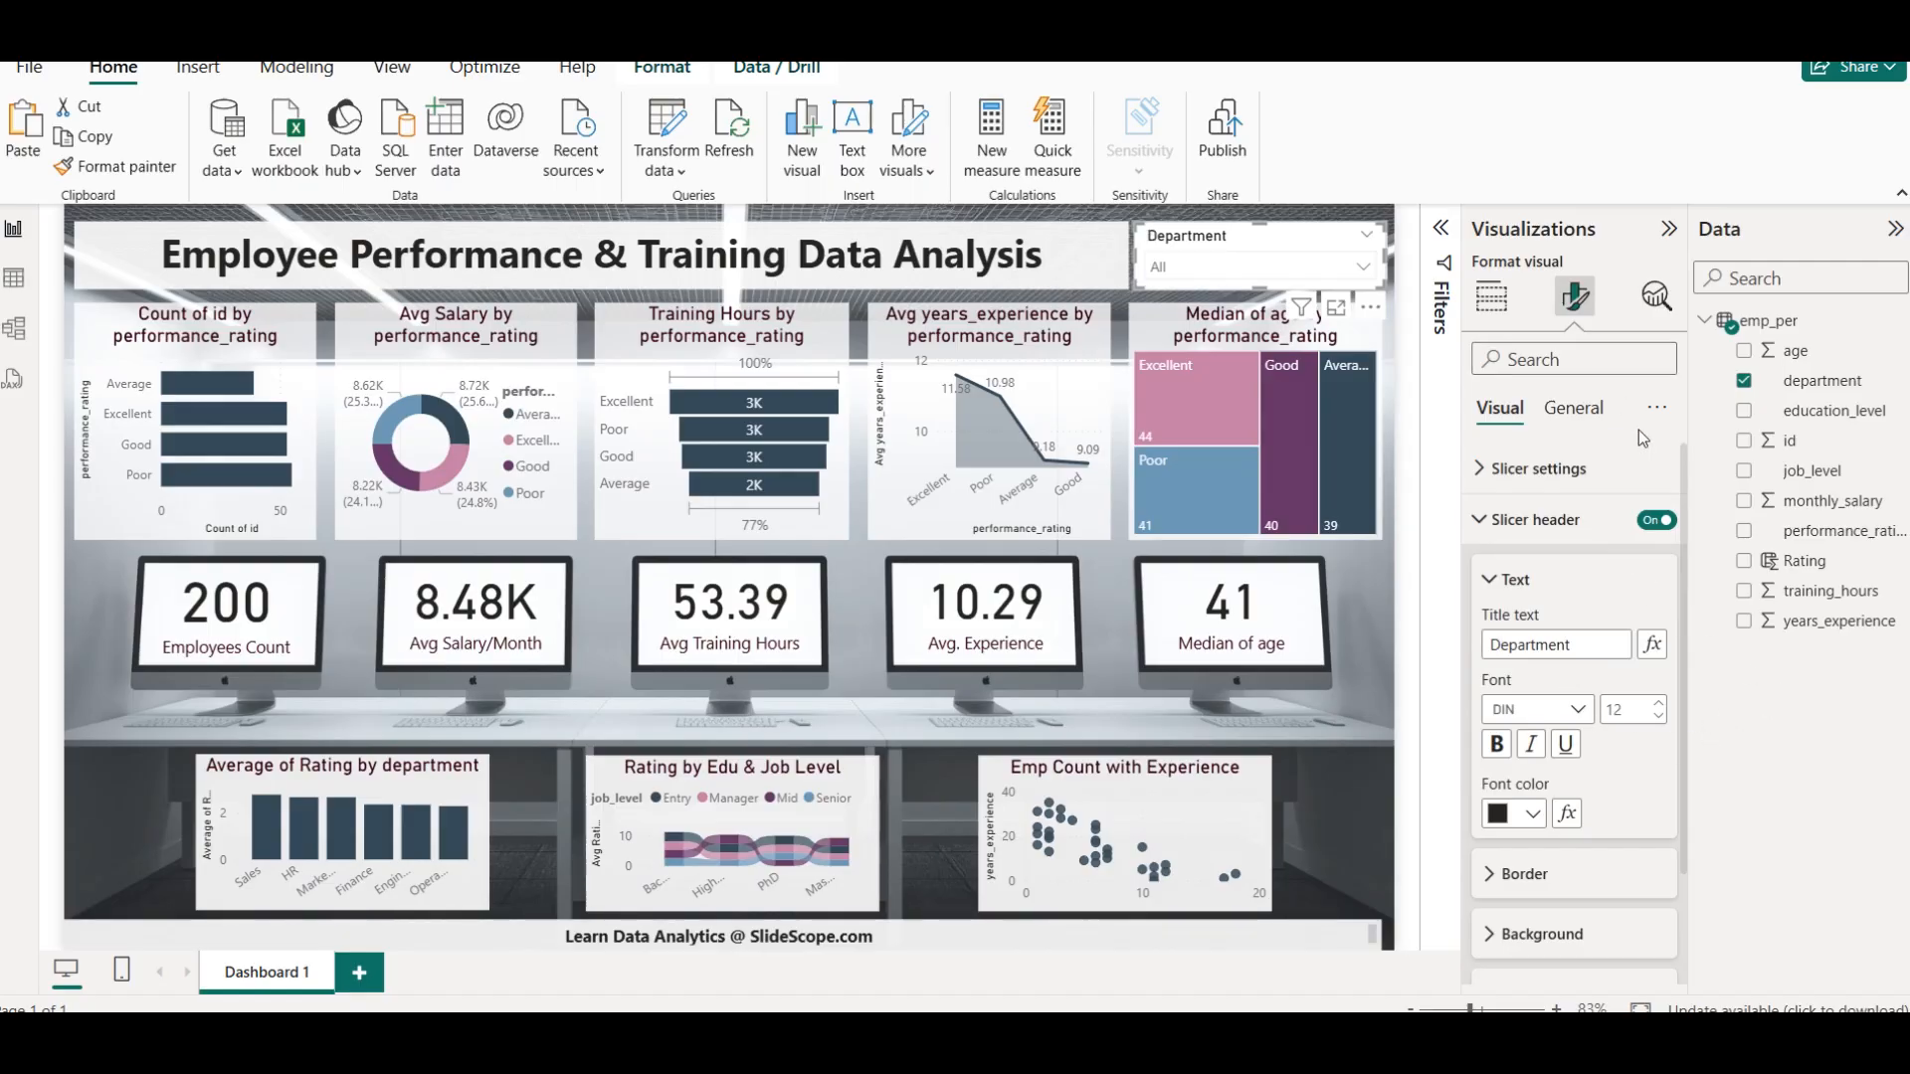
Set the Department slicer's background transparency to 20%
click(1573, 408)
click(1552, 570)
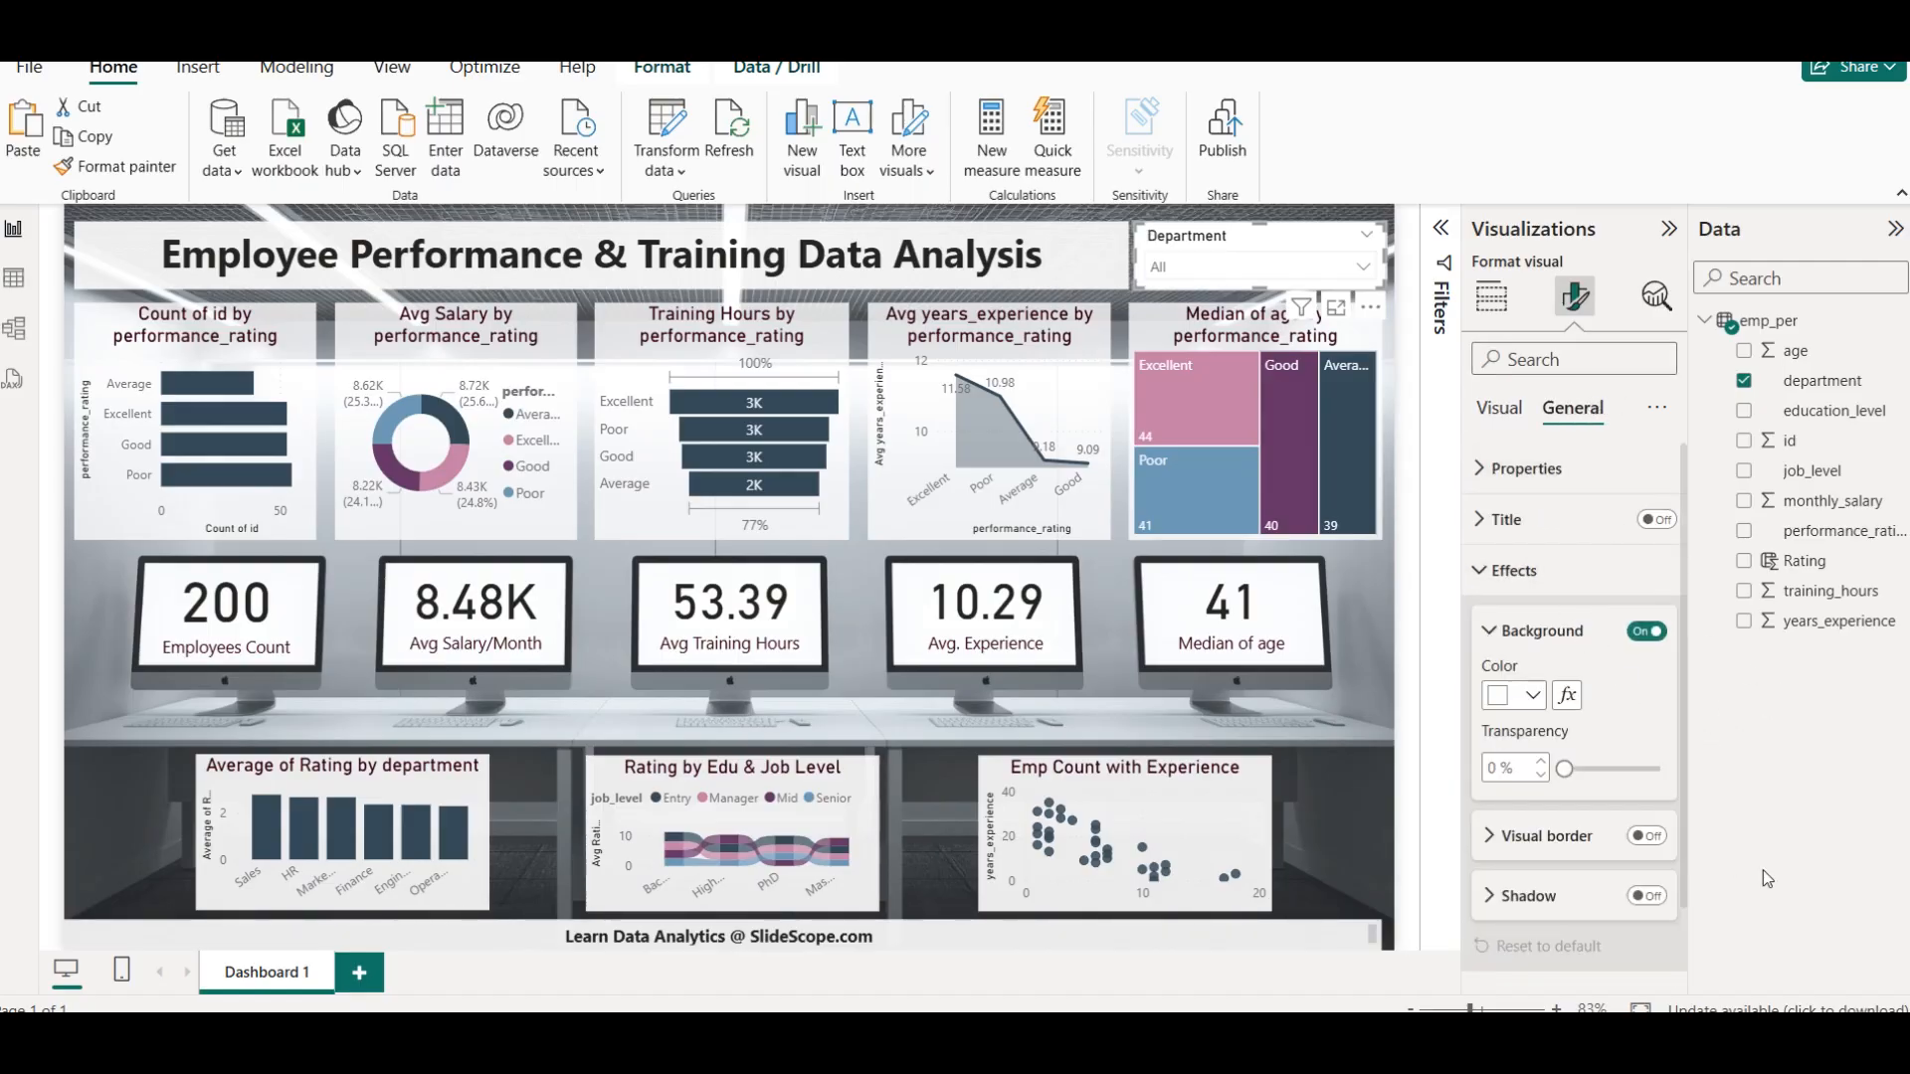
click(1505, 768)
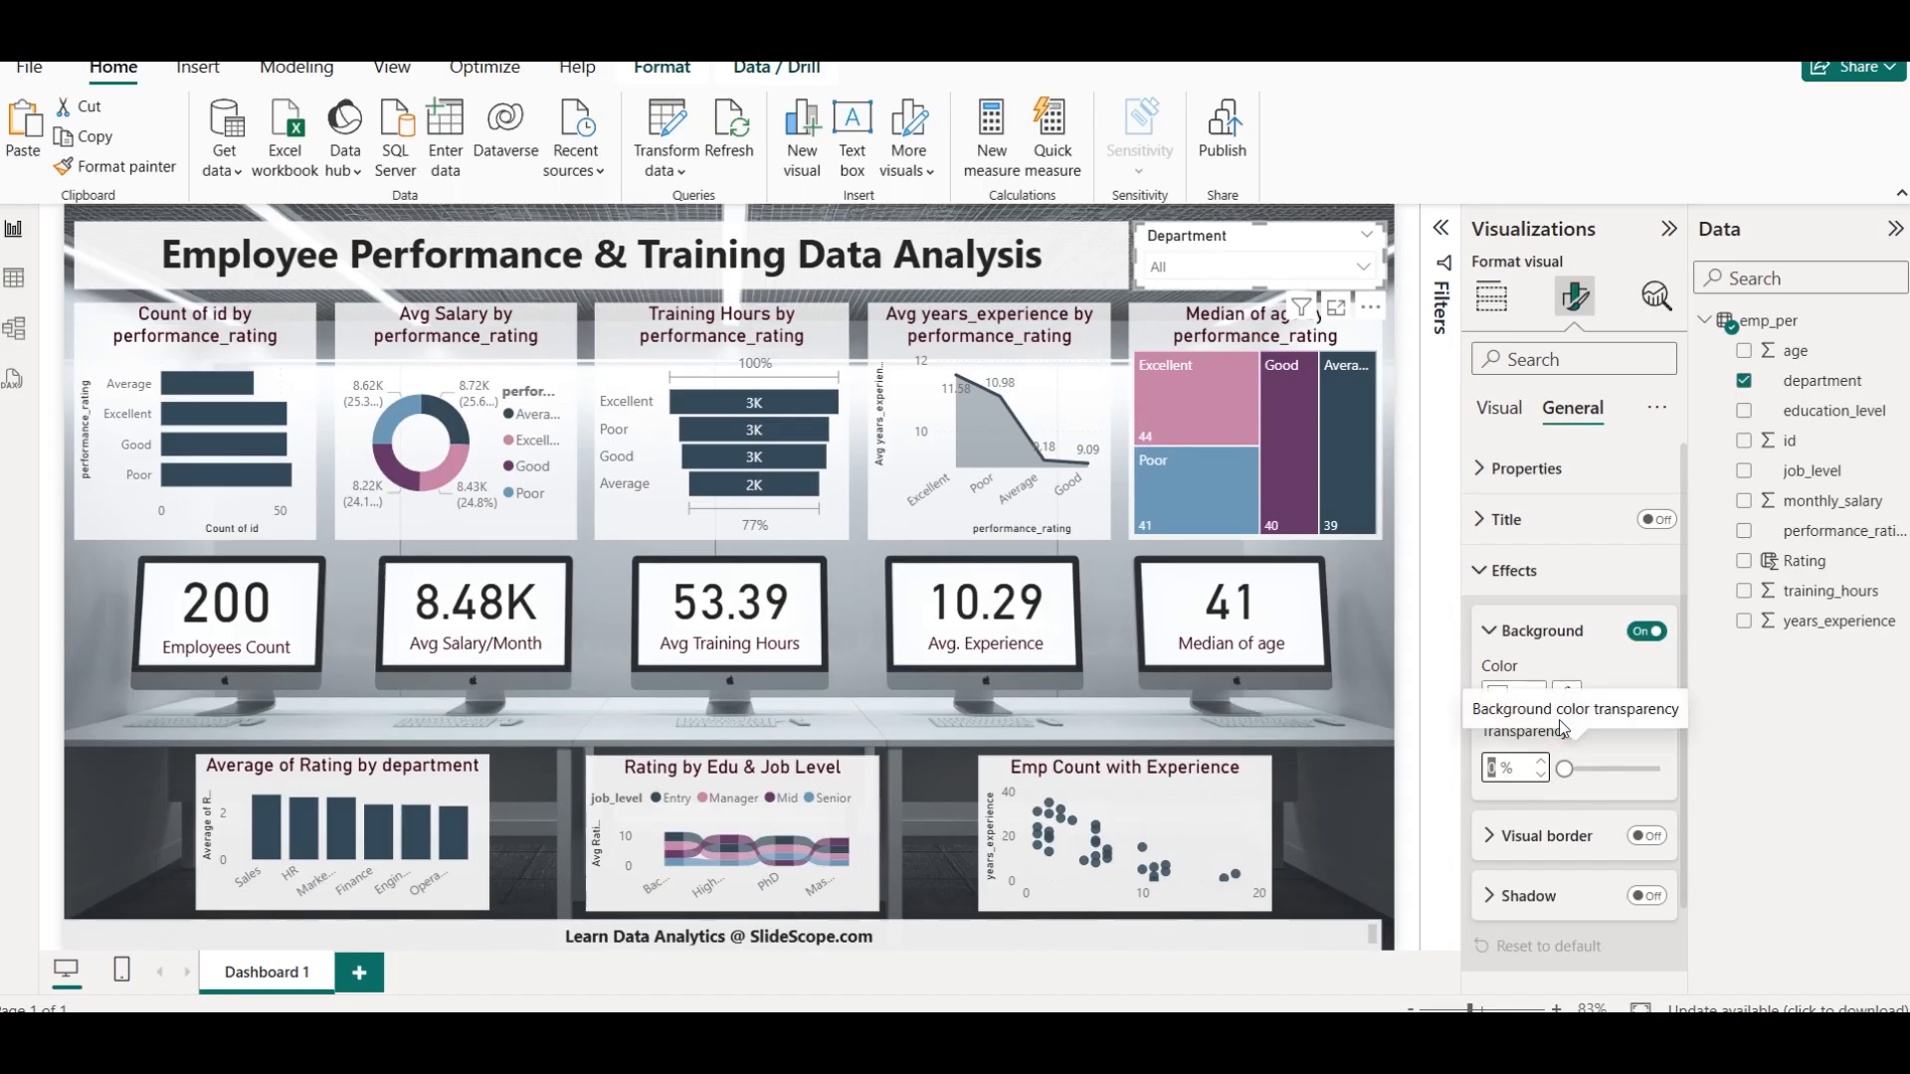
text(20)
key(Return)
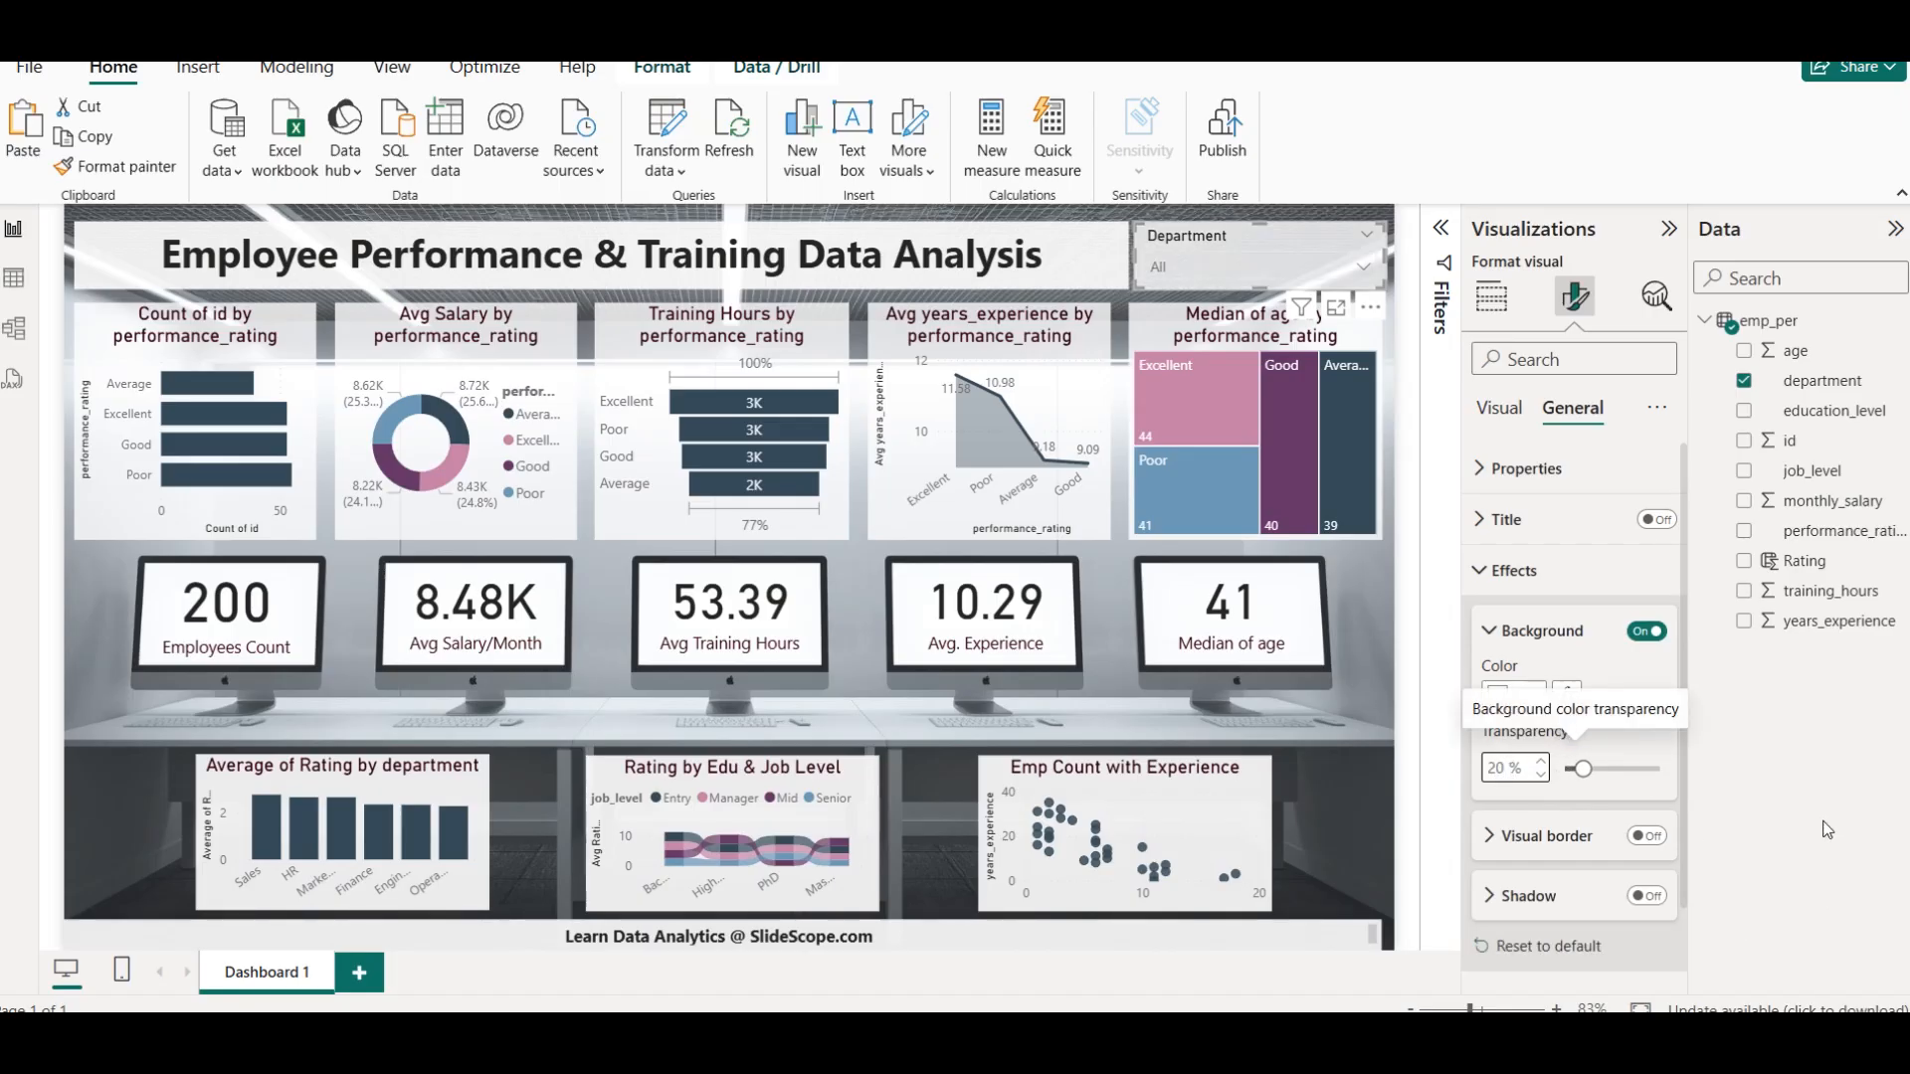
Filter the dashboard to Marketing with the Department slicer
click(1202, 259)
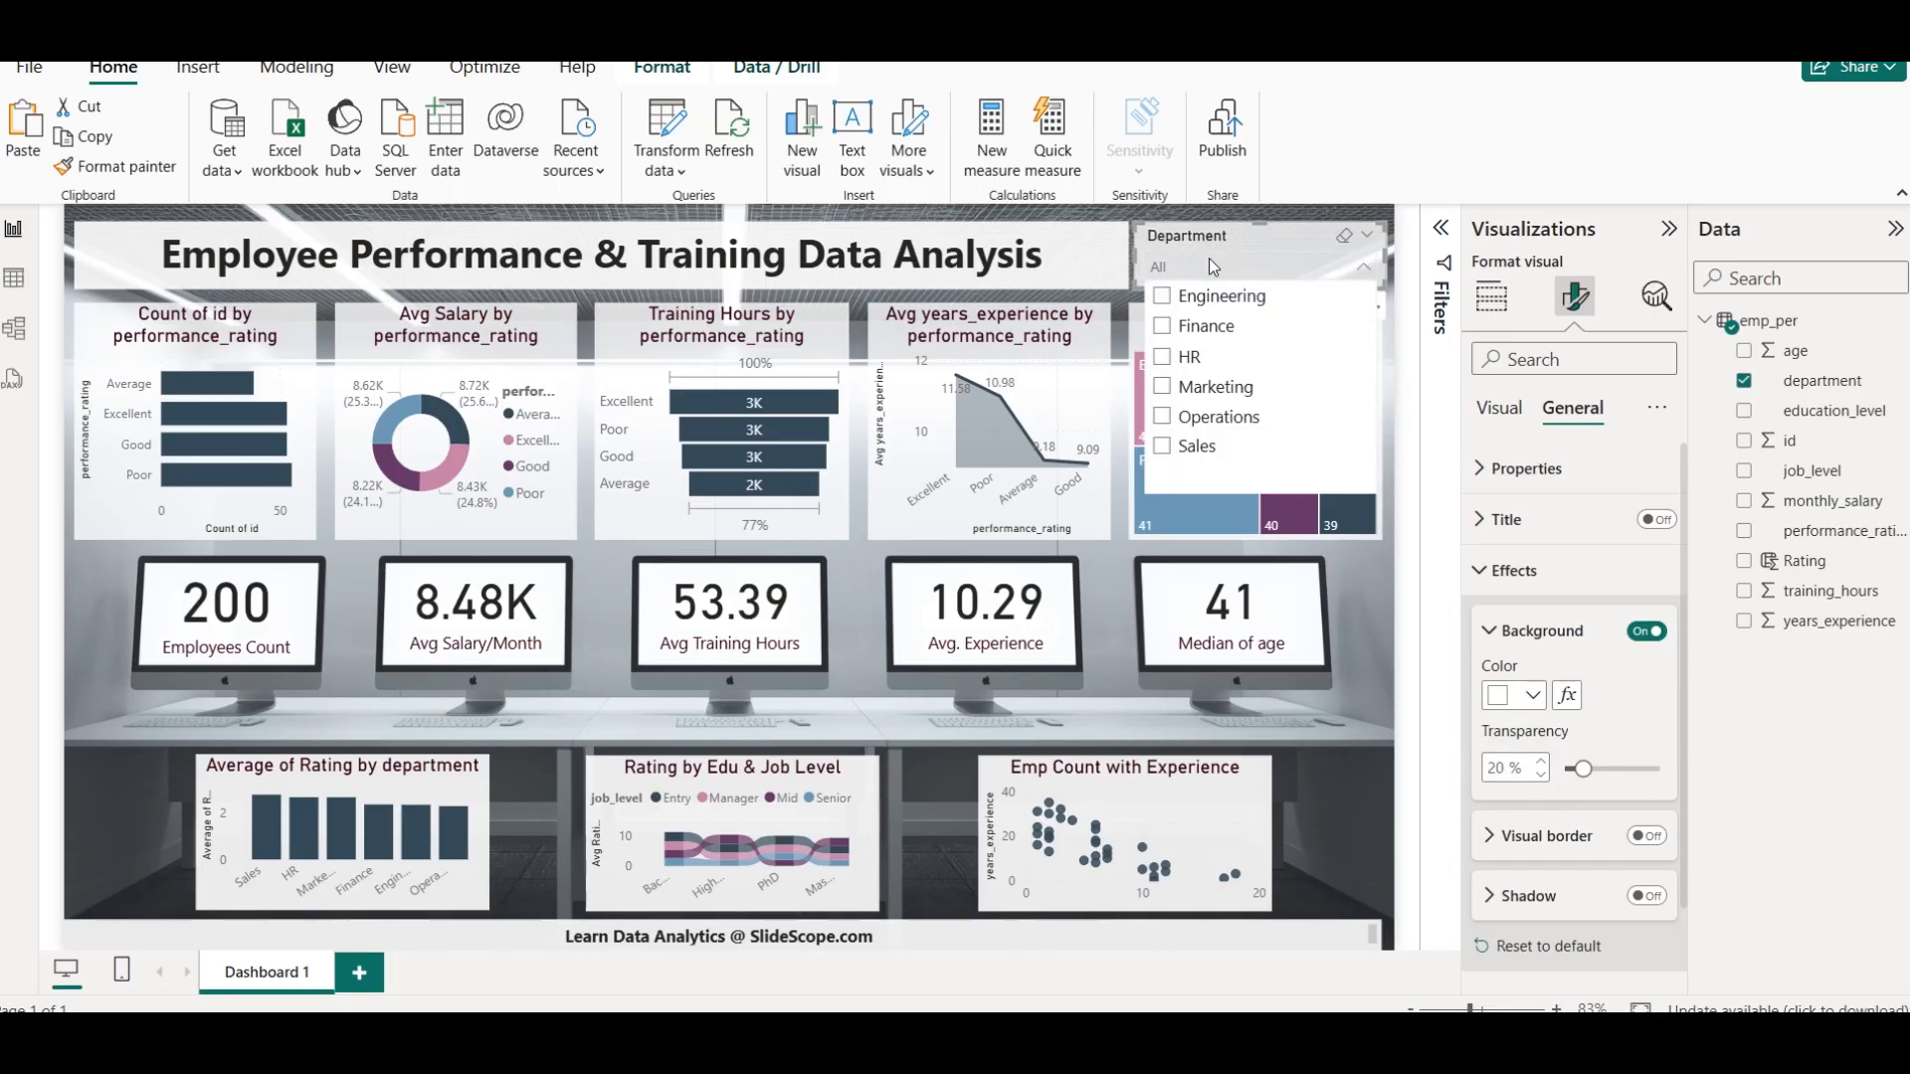
click(1230, 385)
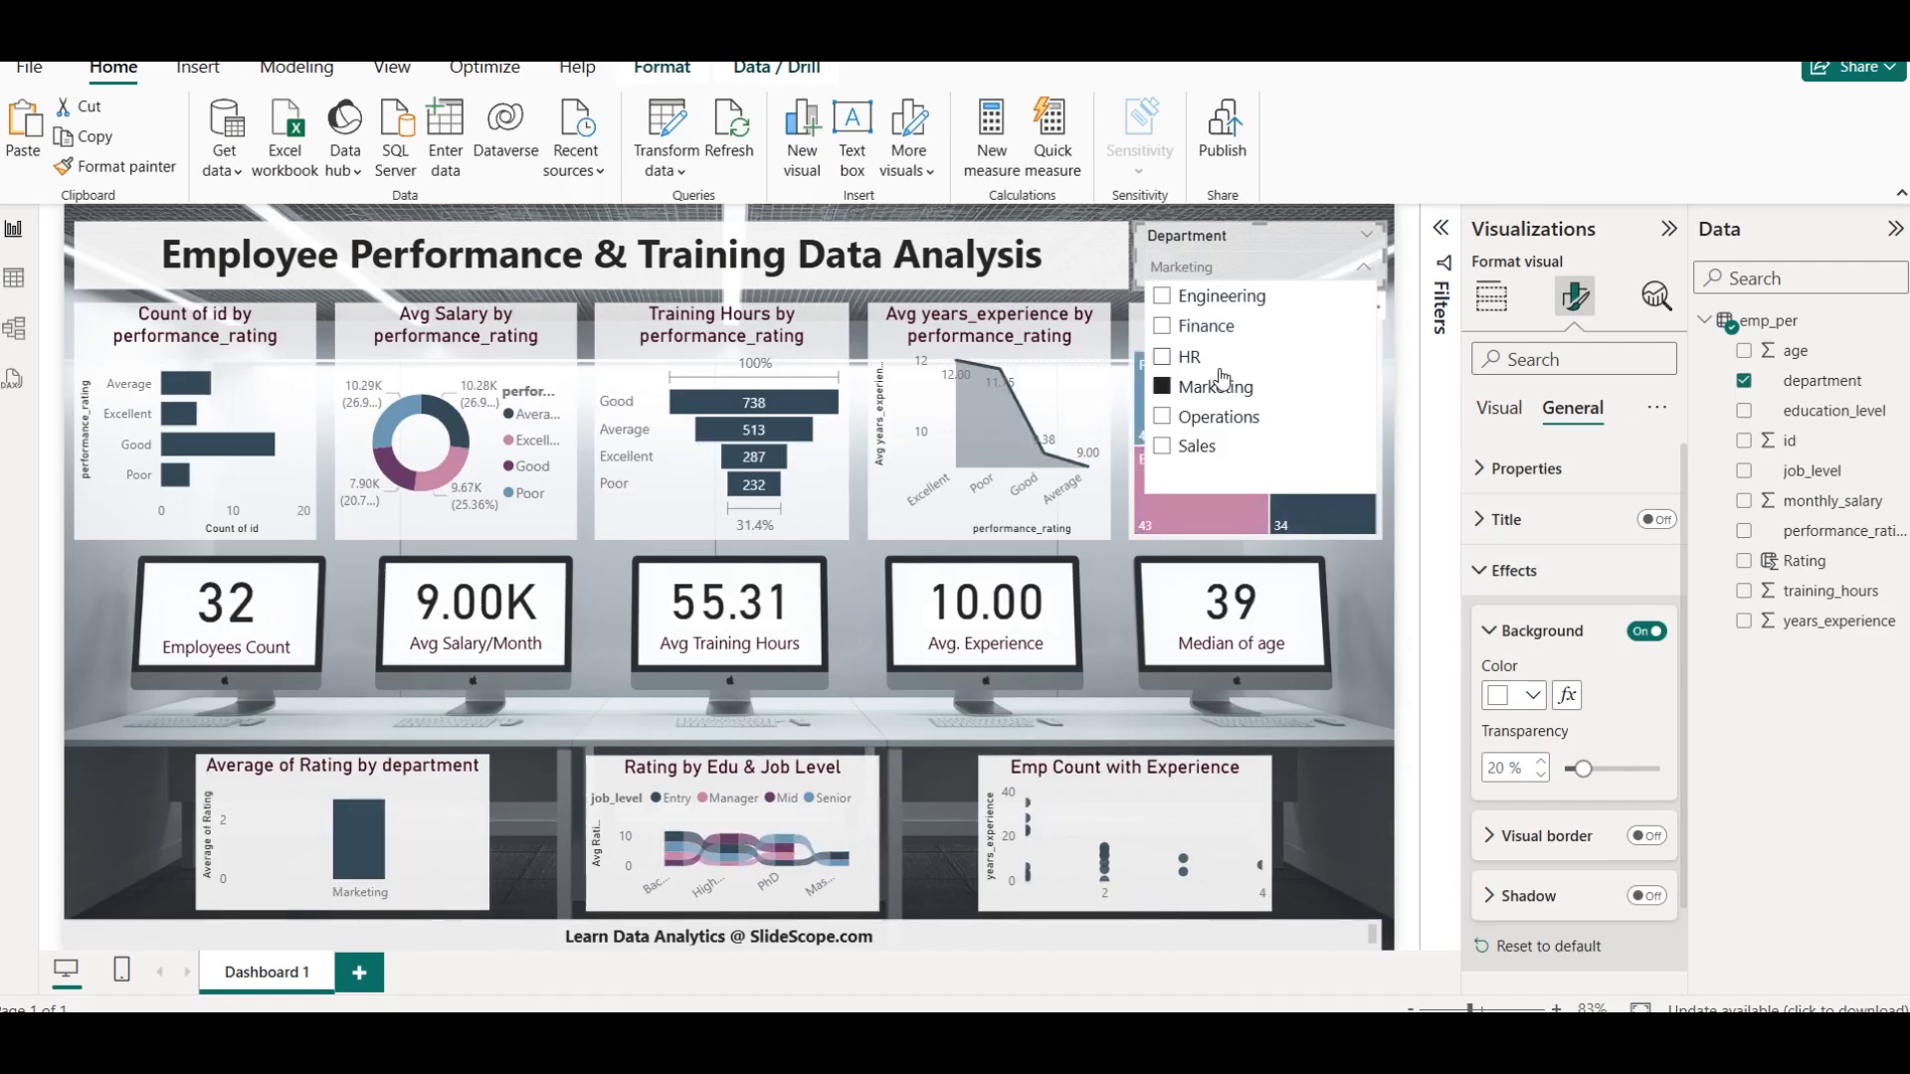
click(1249, 239)
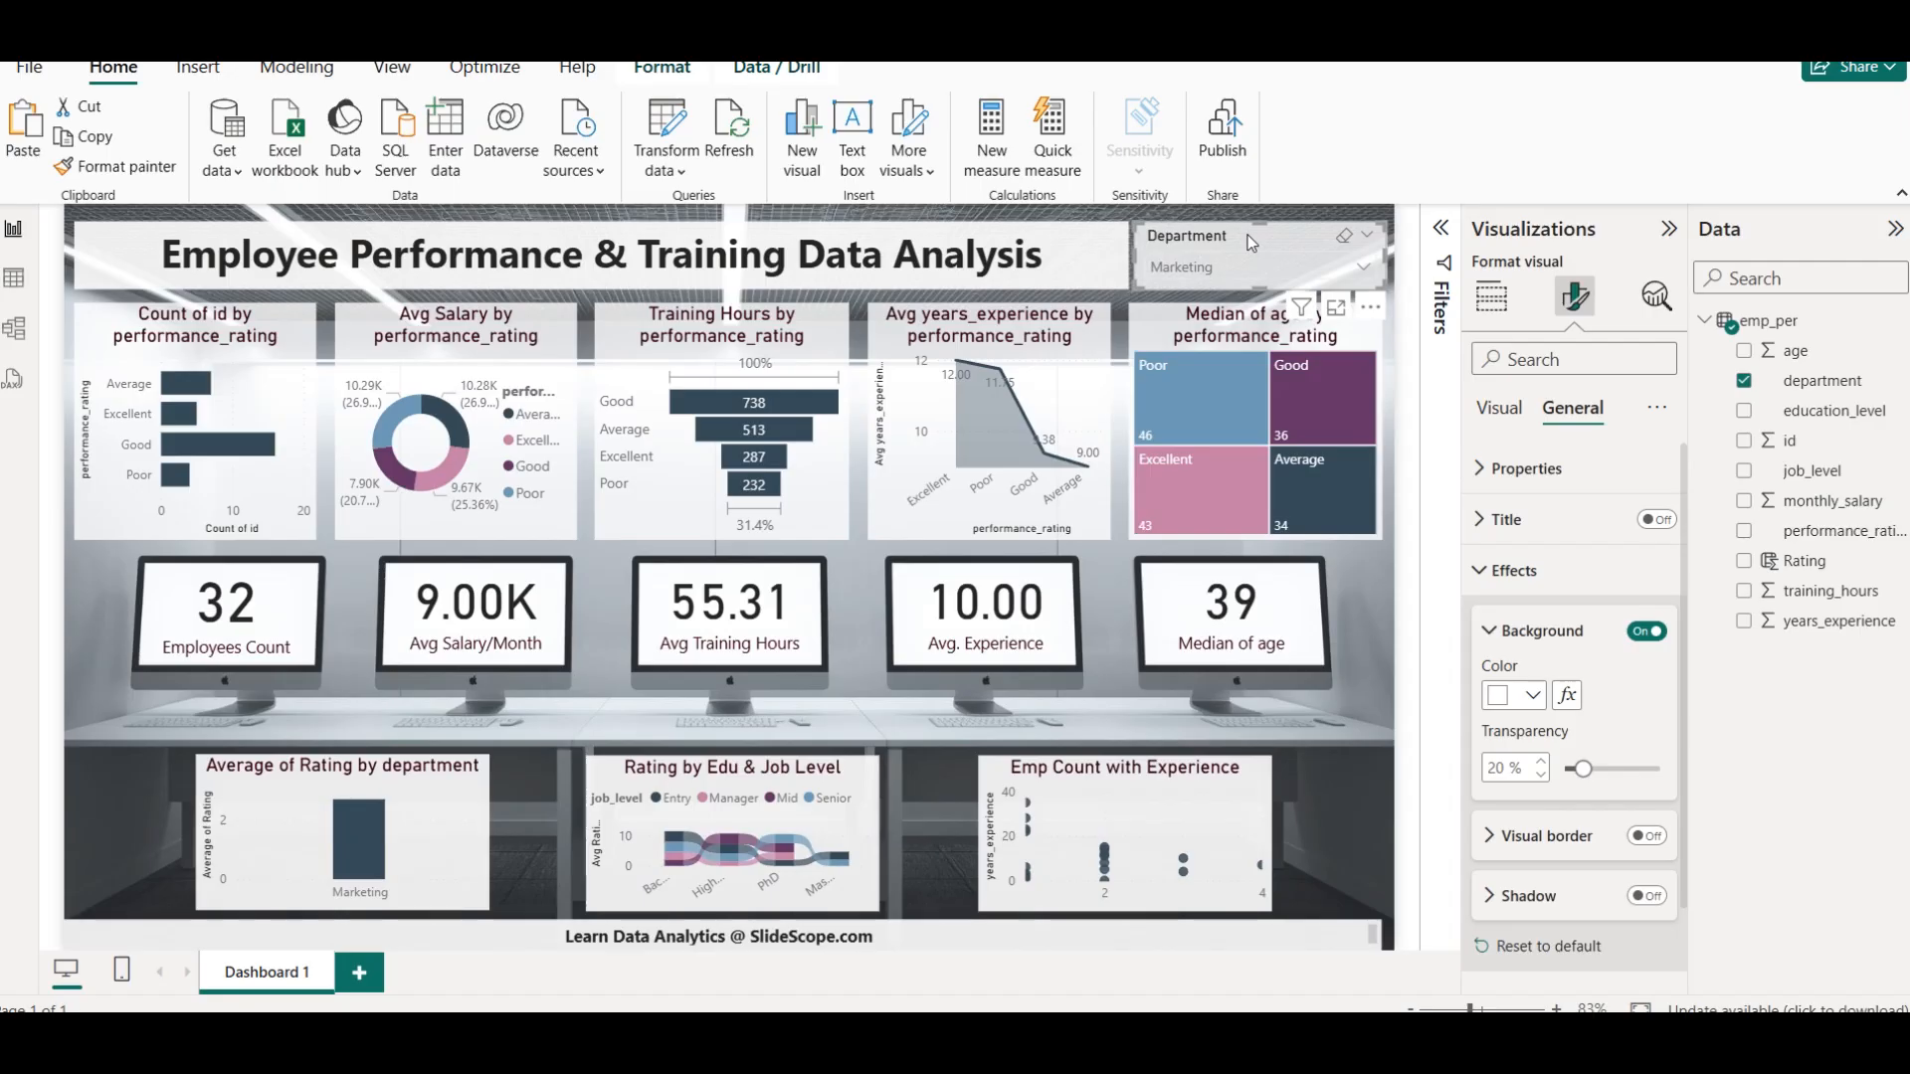
Set the Department slicer's background transparency to 15%
click(1489, 772)
text(15)
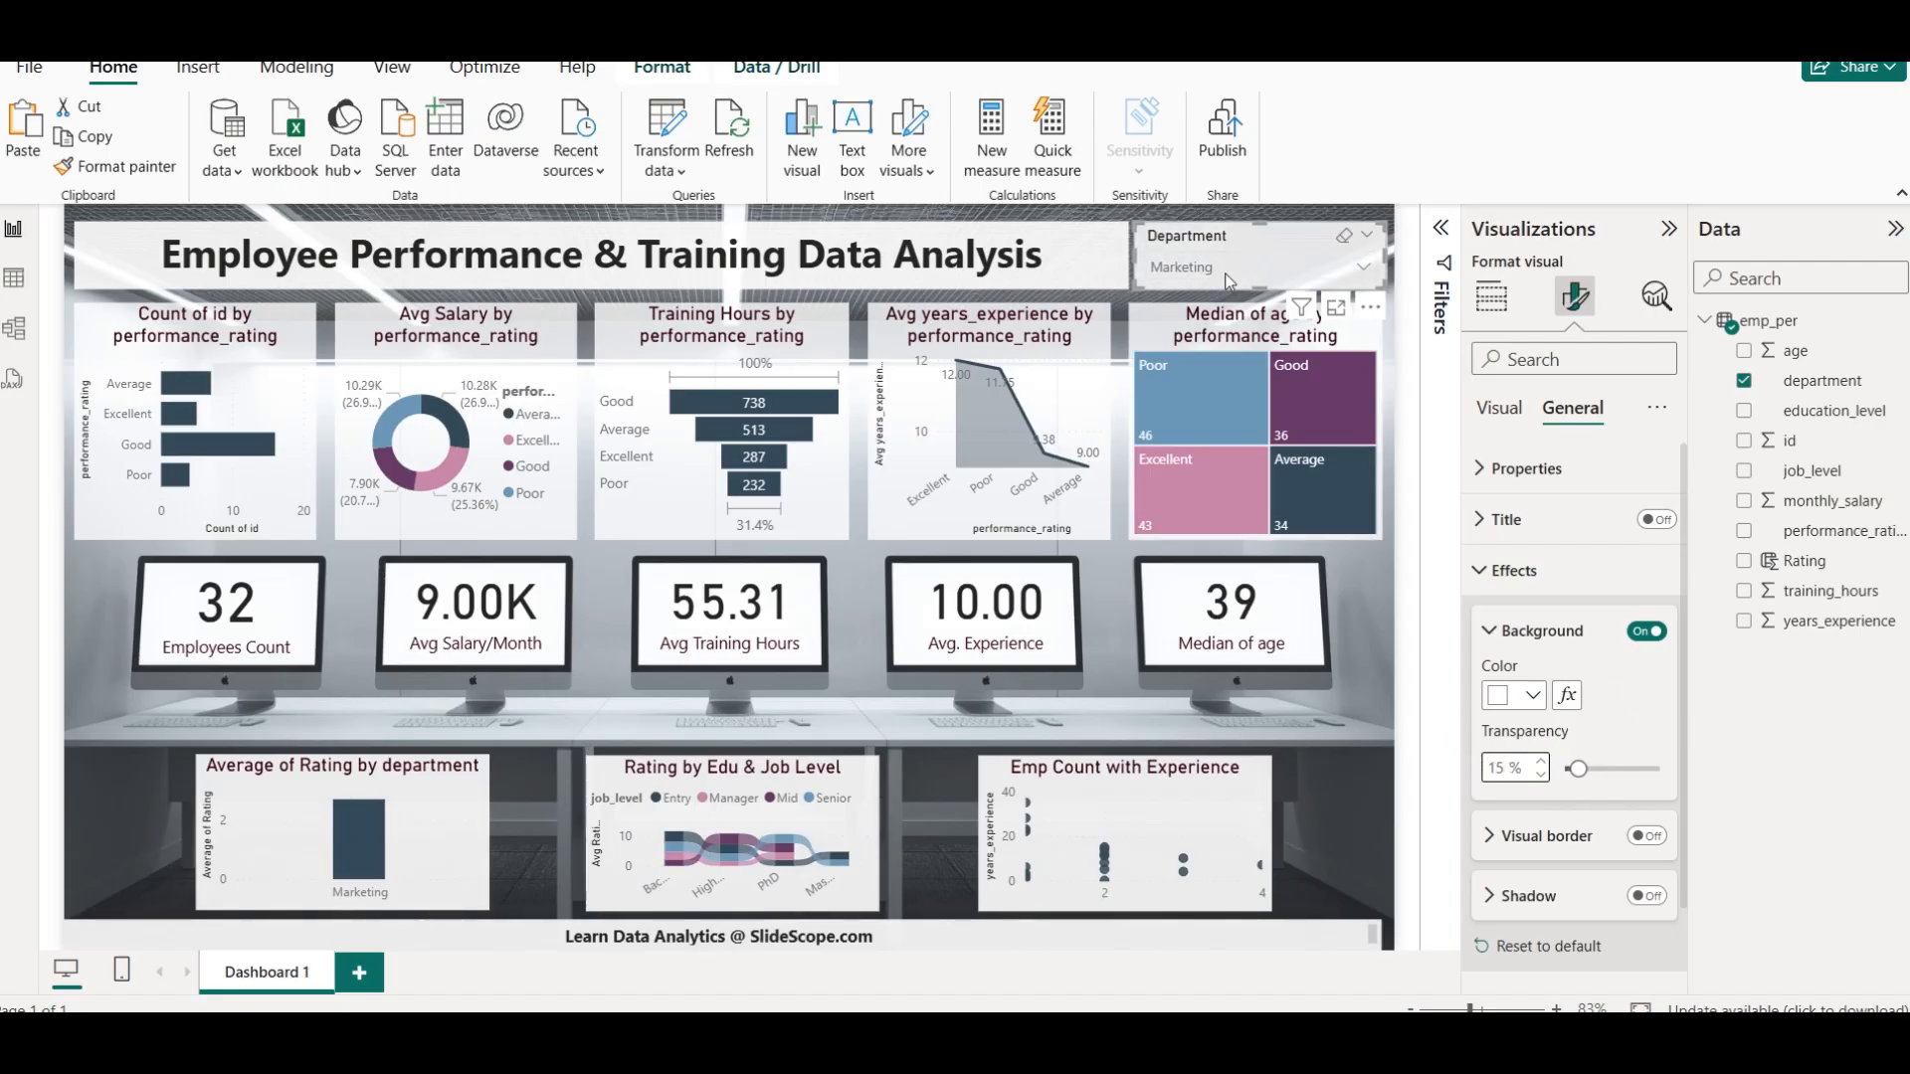
click(1620, 772)
click(1500, 770)
text(15)
Switch the Department slicer's selection to Finance and deselect the slicer
click(1318, 263)
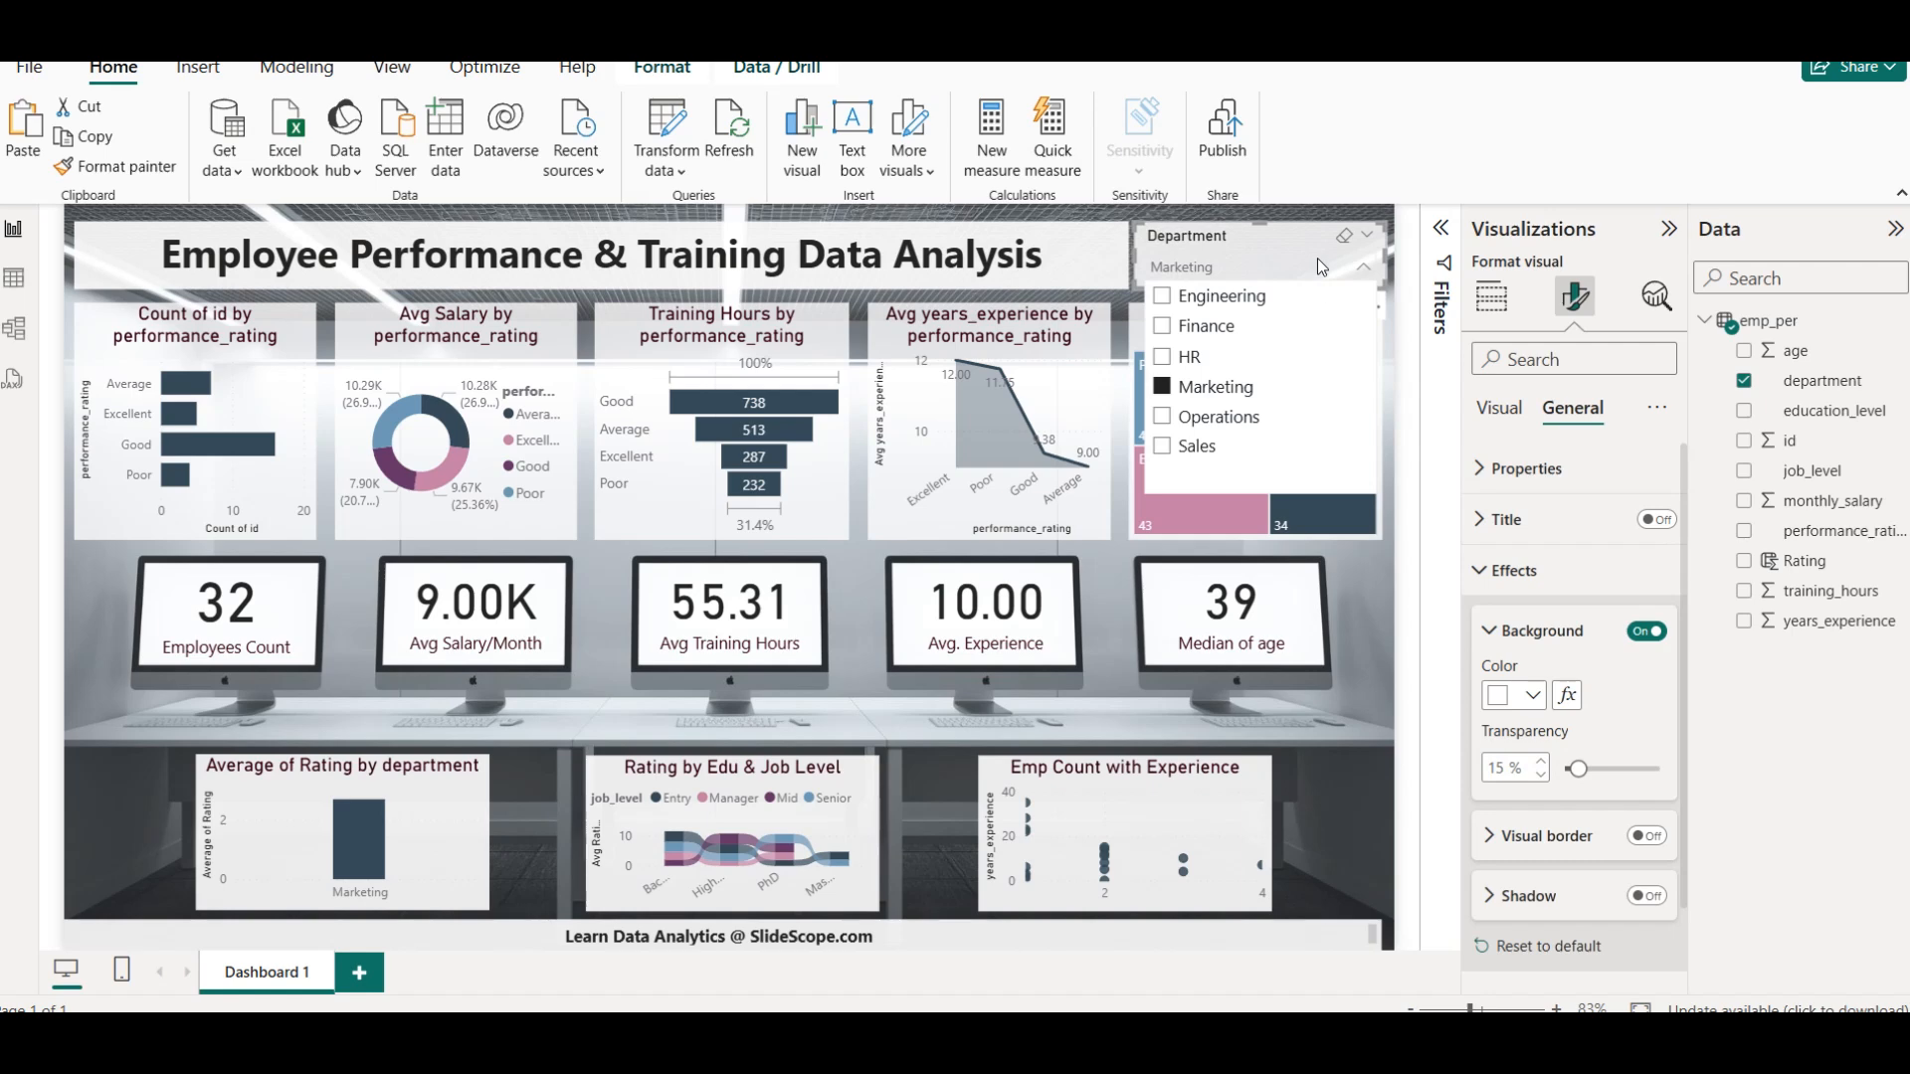
click(1162, 327)
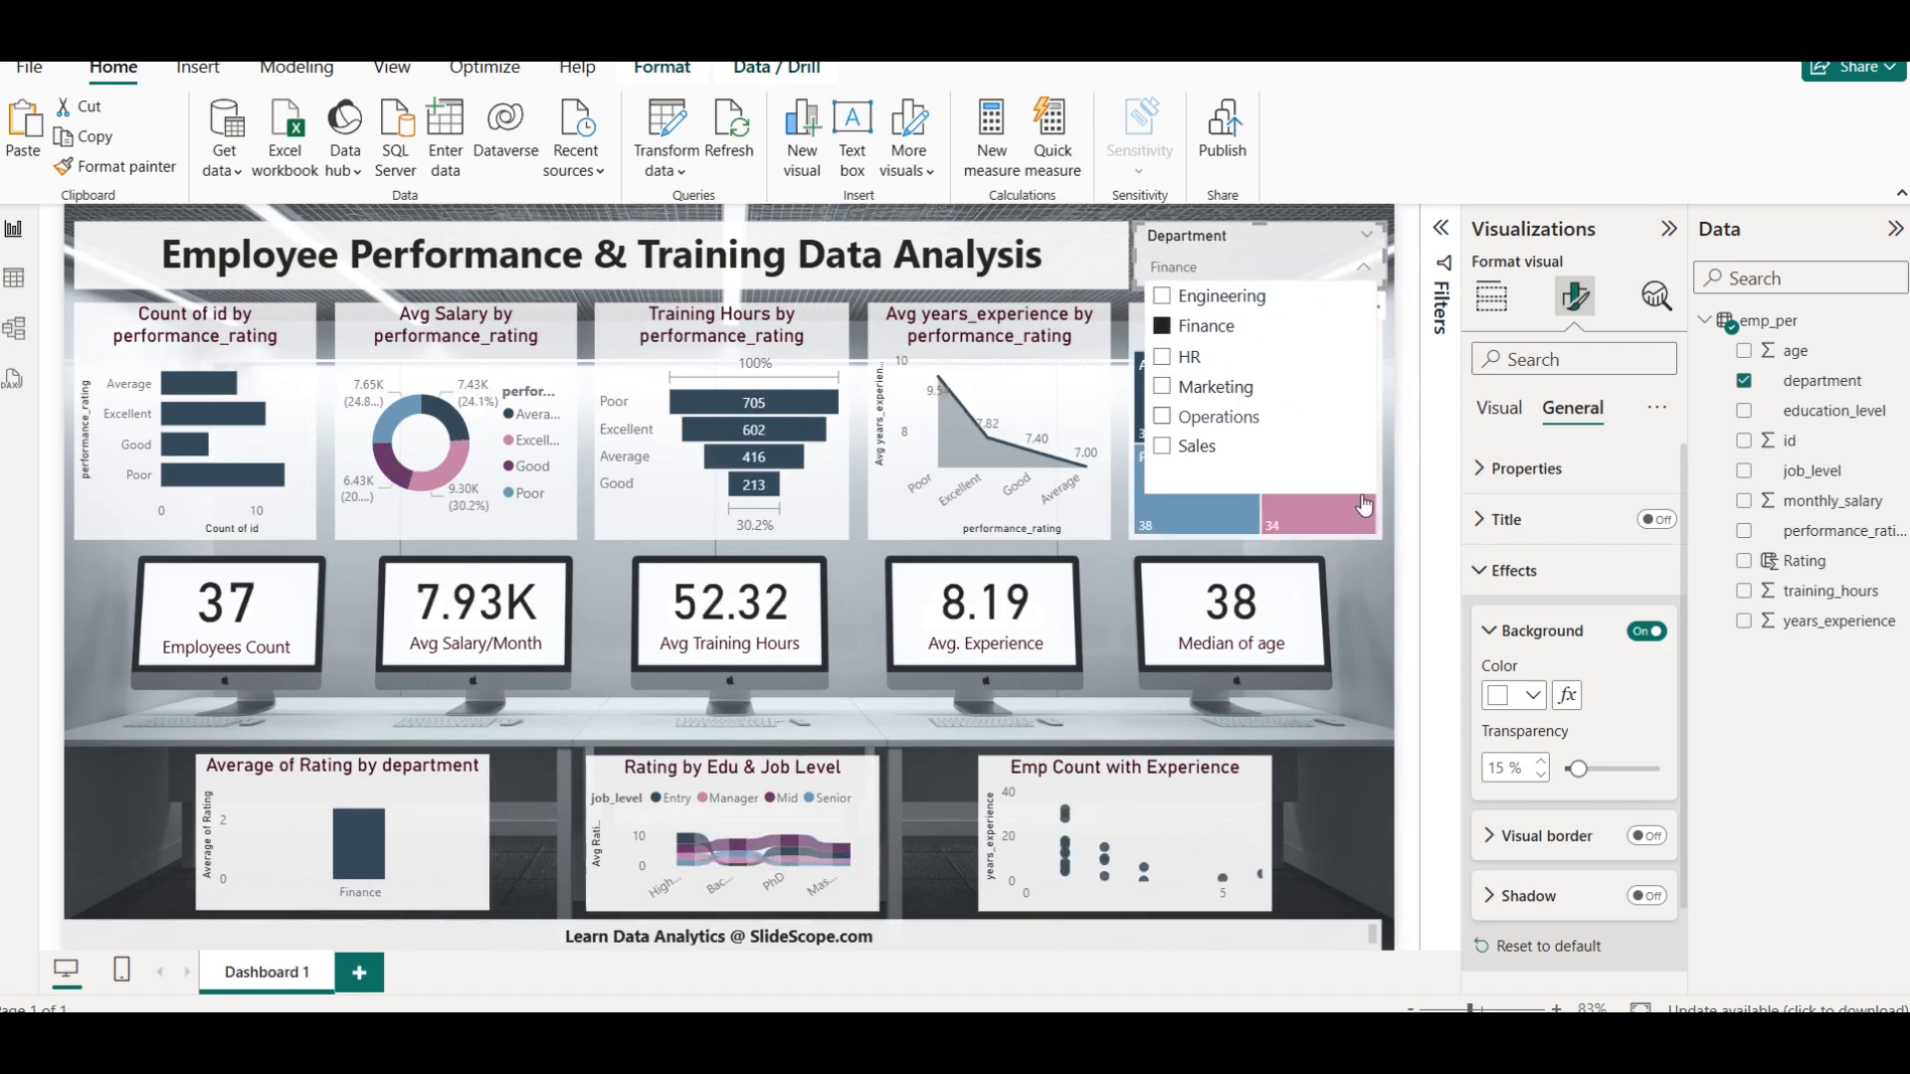
click(1399, 647)
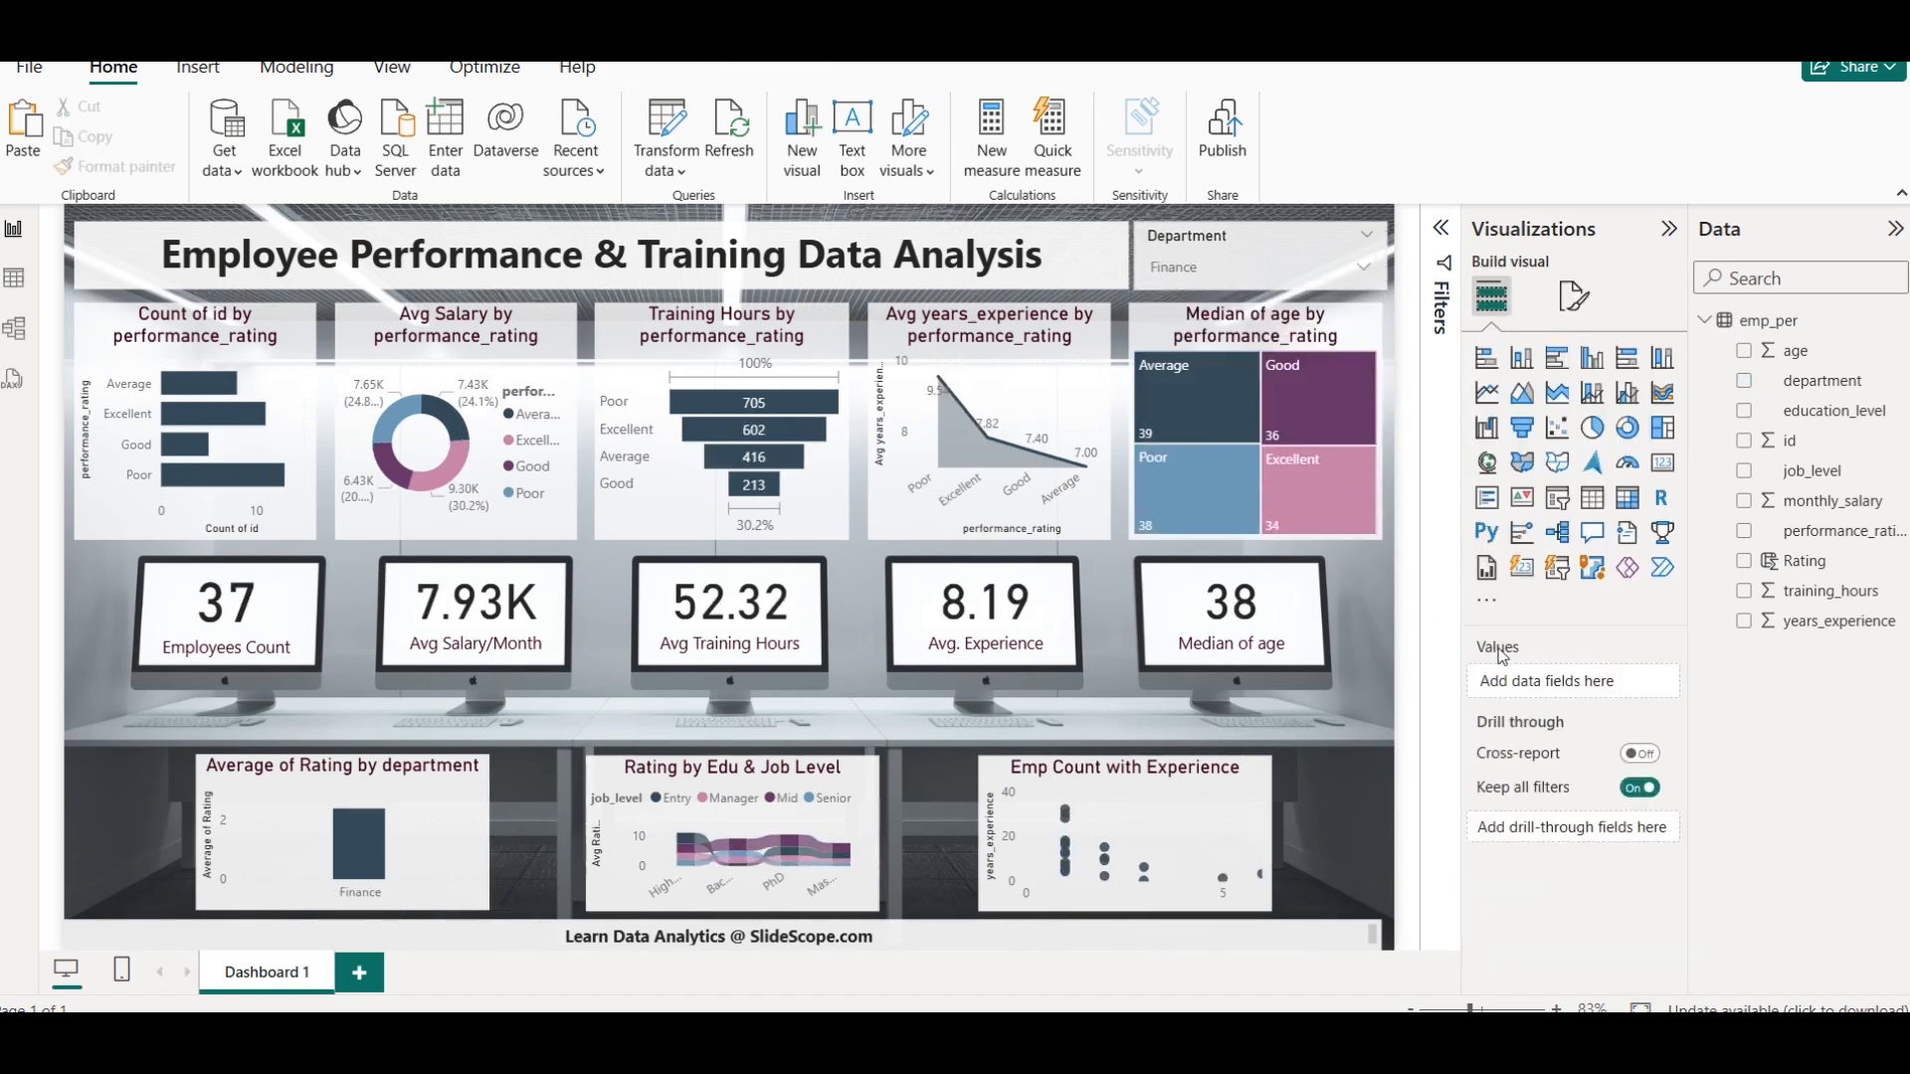